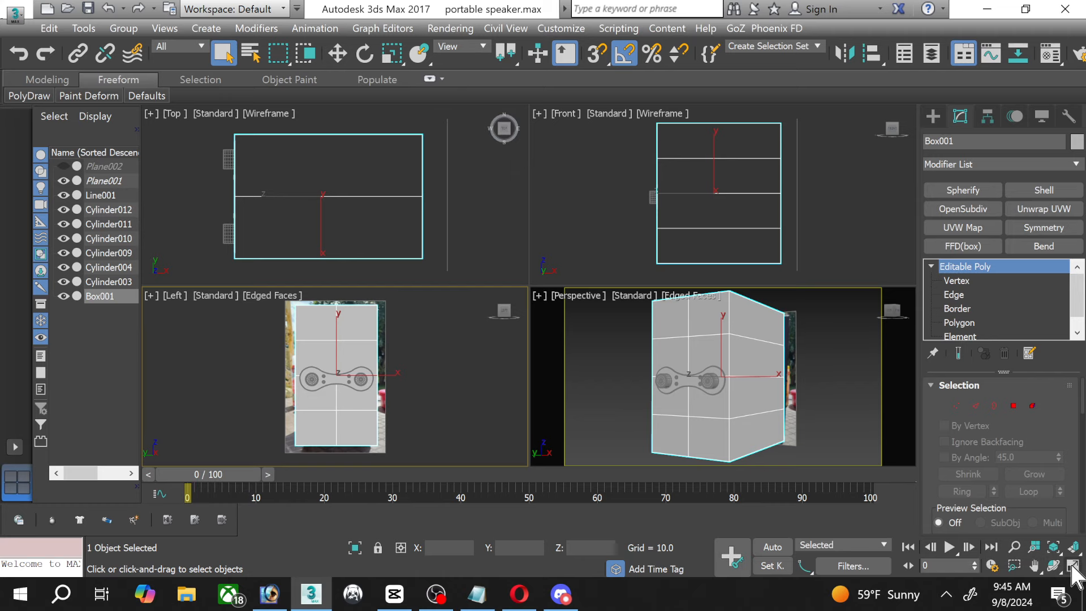
Make the speaker box see-through over the reference photo by setting its material opacity to 35.
{"action": "left_click", "coordinate": [1073, 564]}
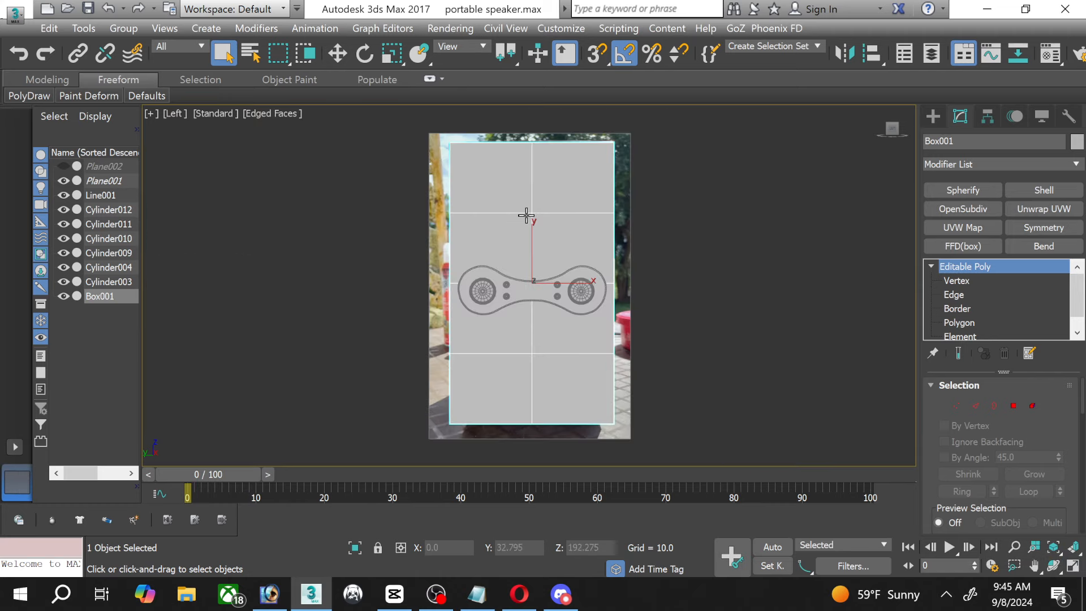
{"action": "scroll", "coordinate": [526, 214], "scroll_direction": "up", "scroll_amount": 2}
{"action": "scroll", "coordinate": [525, 199], "scroll_direction": "down", "scroll_amount": 2}
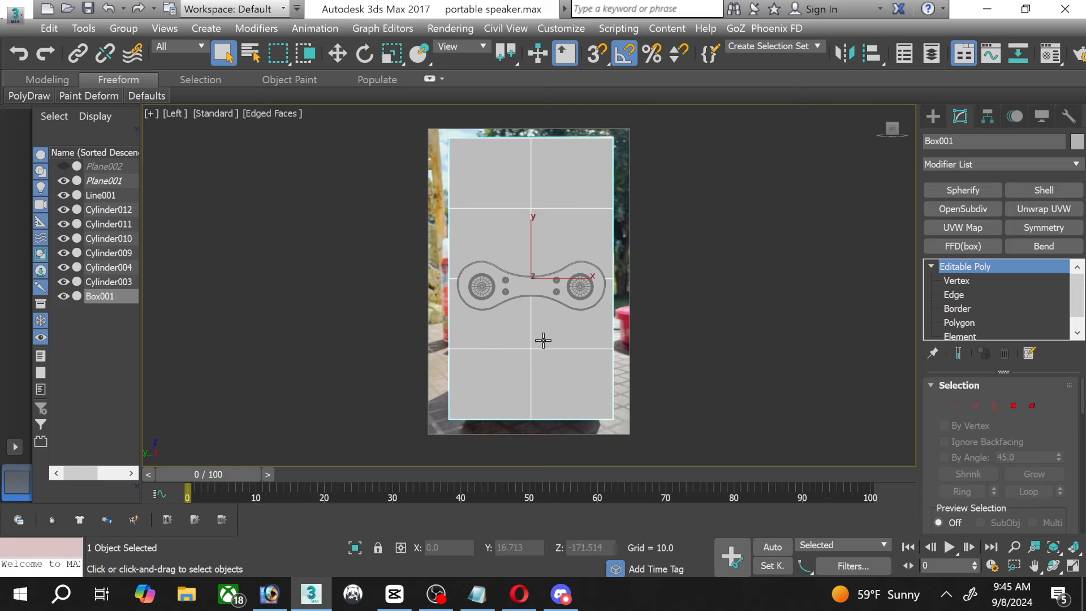
{"action": "scroll", "coordinate": [594, 286], "scroll_direction": "up", "scroll_amount": 5}
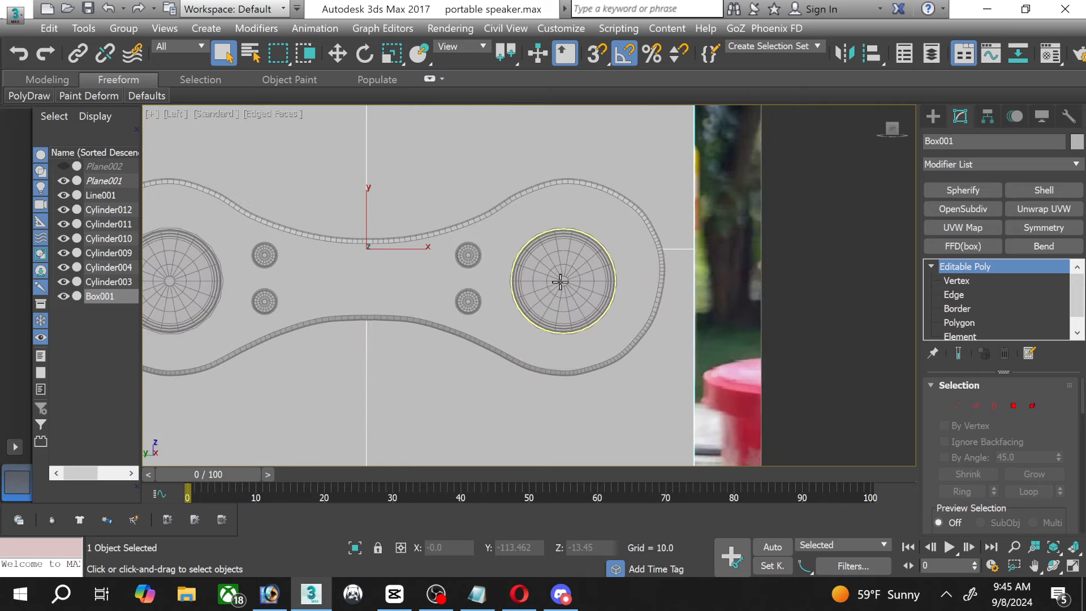
{"action": "scroll", "coordinate": [560, 281], "scroll_direction": "down", "scroll_amount": 5}
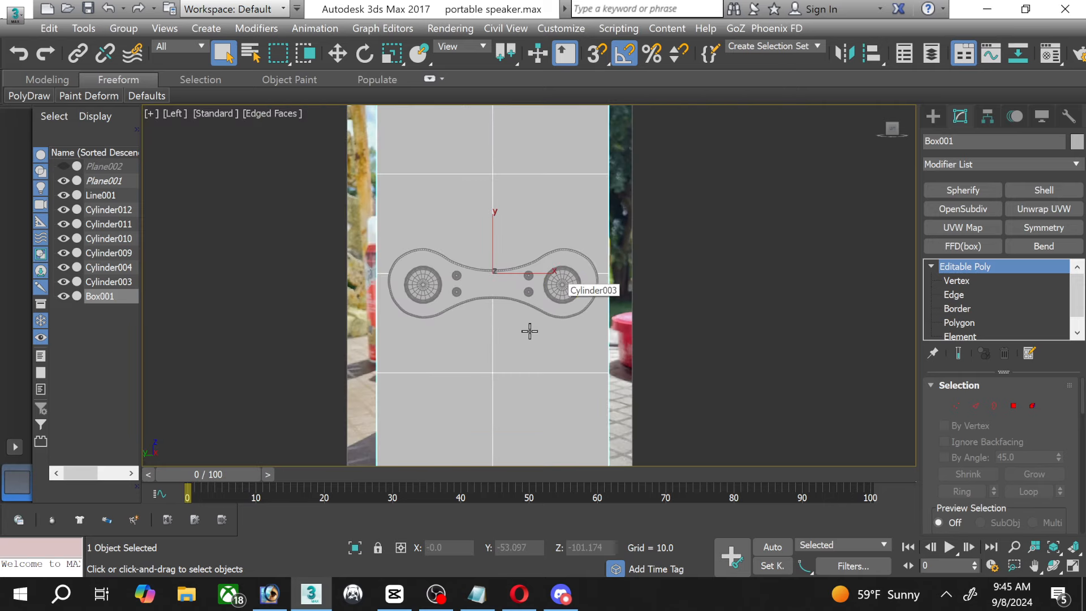
{"action": "scroll", "coordinate": [530, 331], "scroll_direction": "down", "scroll_amount": 1}
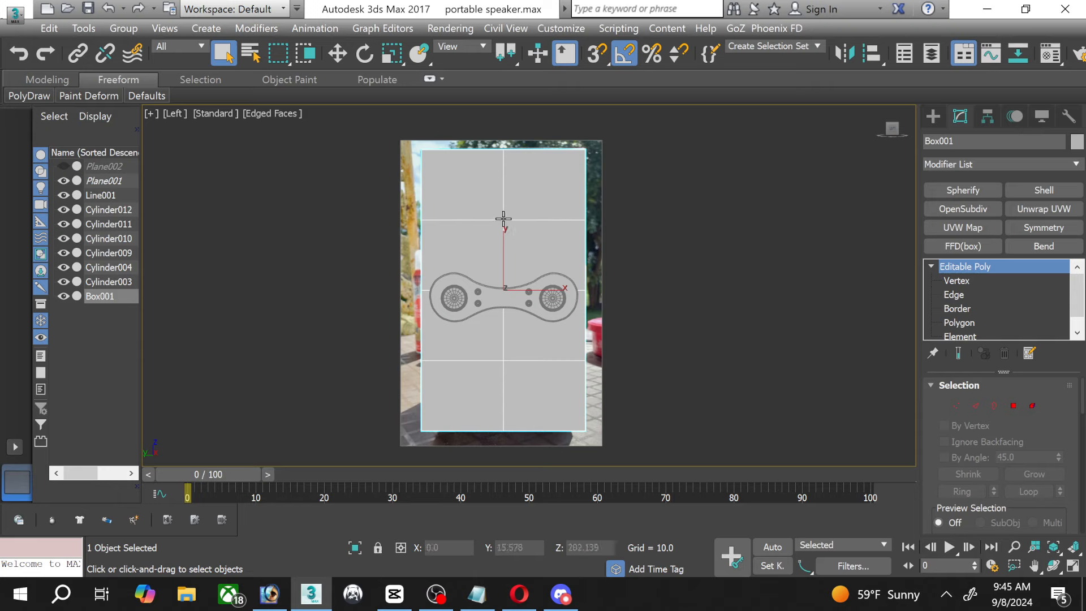
{"action": "left_click", "coordinate": [504, 362]}
{"action": "key", "text": "m"}
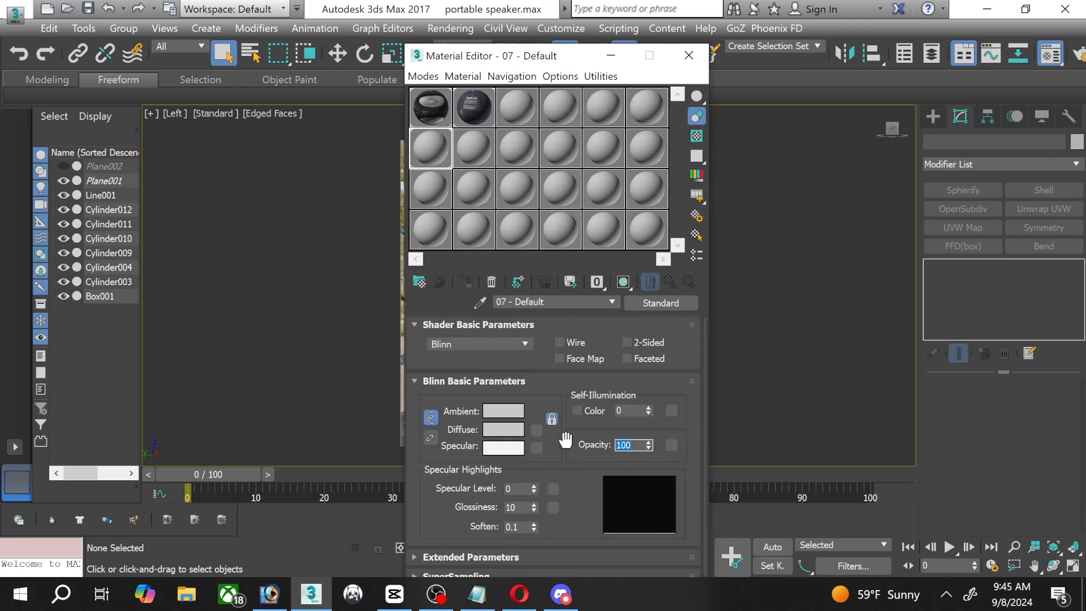
{"action": "type", "text": "35"}
{"action": "left_click", "coordinate": [684, 60]}
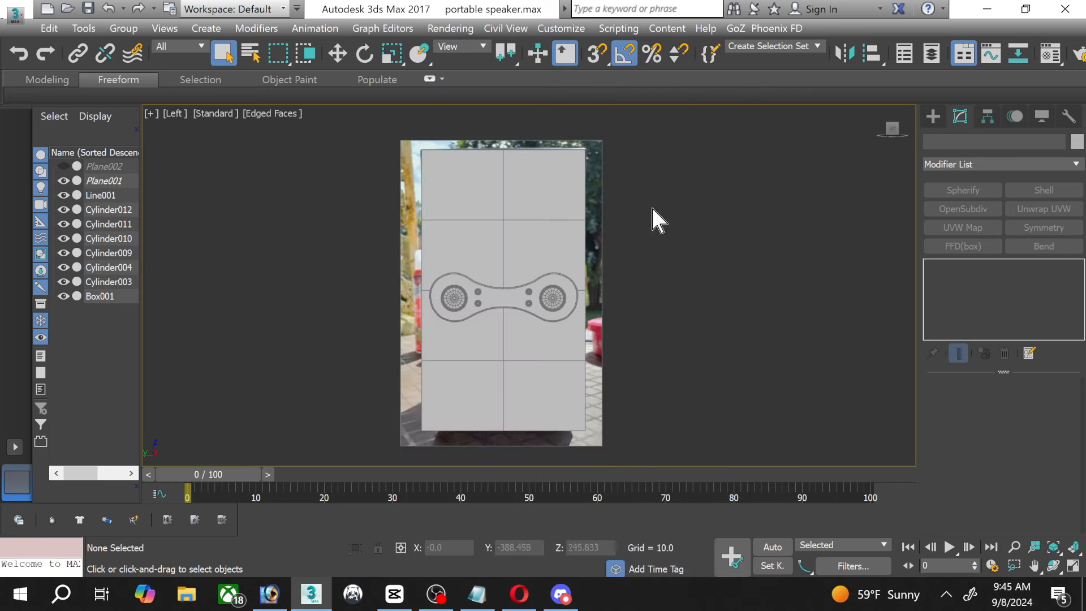
Examine how the transparent box and control panel line up with the speaker photo in the Left view.
{"action": "left_click", "coordinate": [541, 245]}
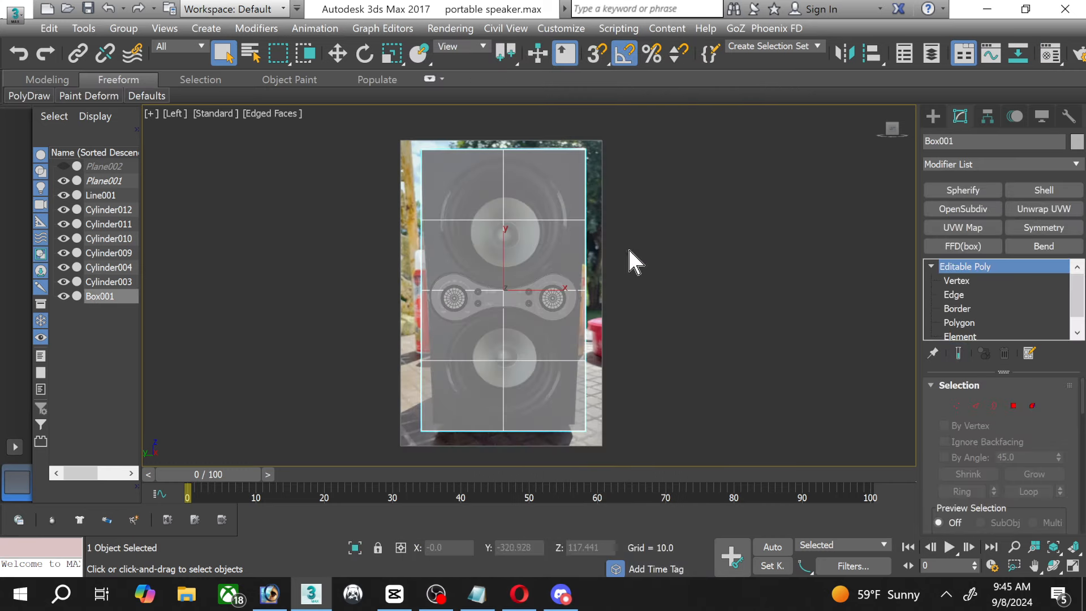
{"action": "left_click", "coordinate": [593, 273]}
{"action": "scroll", "coordinate": [543, 289], "scroll_direction": "up", "scroll_amount": 5}
{"action": "middle_click_drag", "start_coordinate": [516, 295], "coordinate": [485, 413]}
{"action": "scroll", "coordinate": [482, 279], "scroll_direction": "down", "scroll_amount": 5}
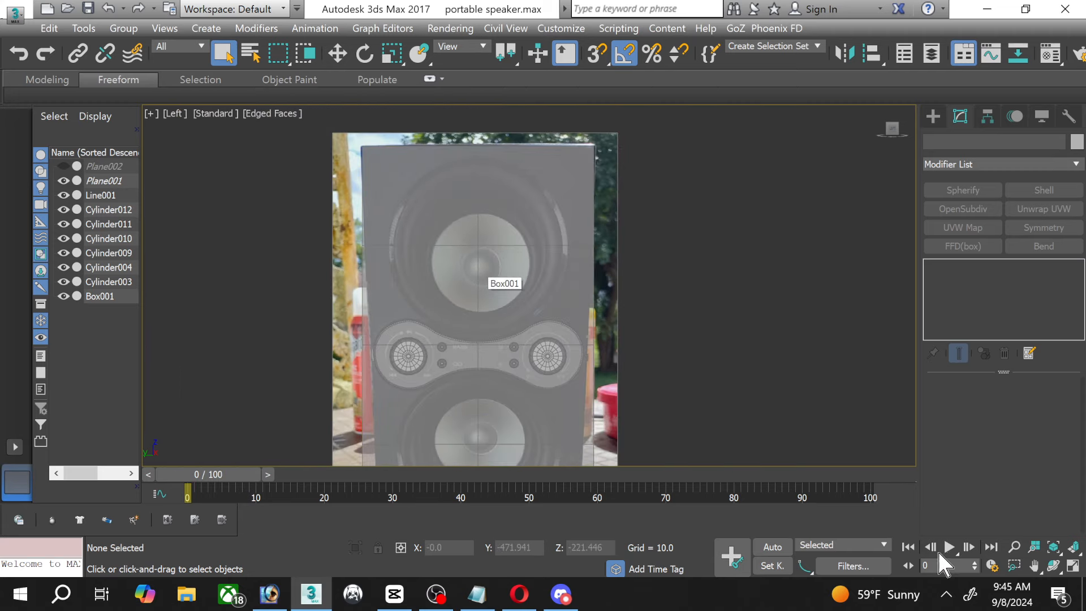
{"action": "left_click", "coordinate": [1074, 565]}
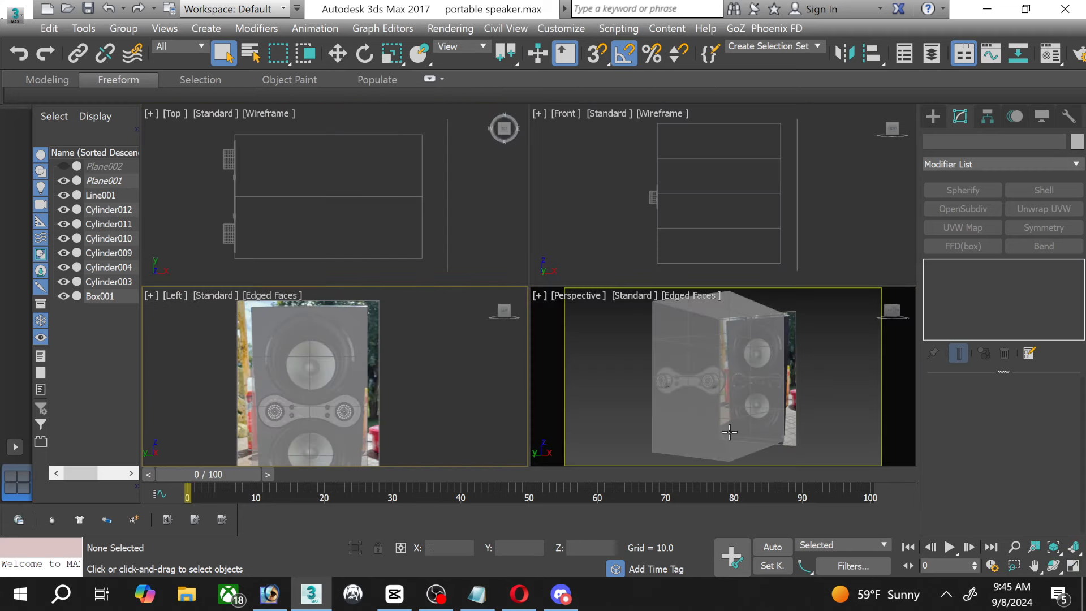
{"action": "right_click", "coordinate": [385, 371]}
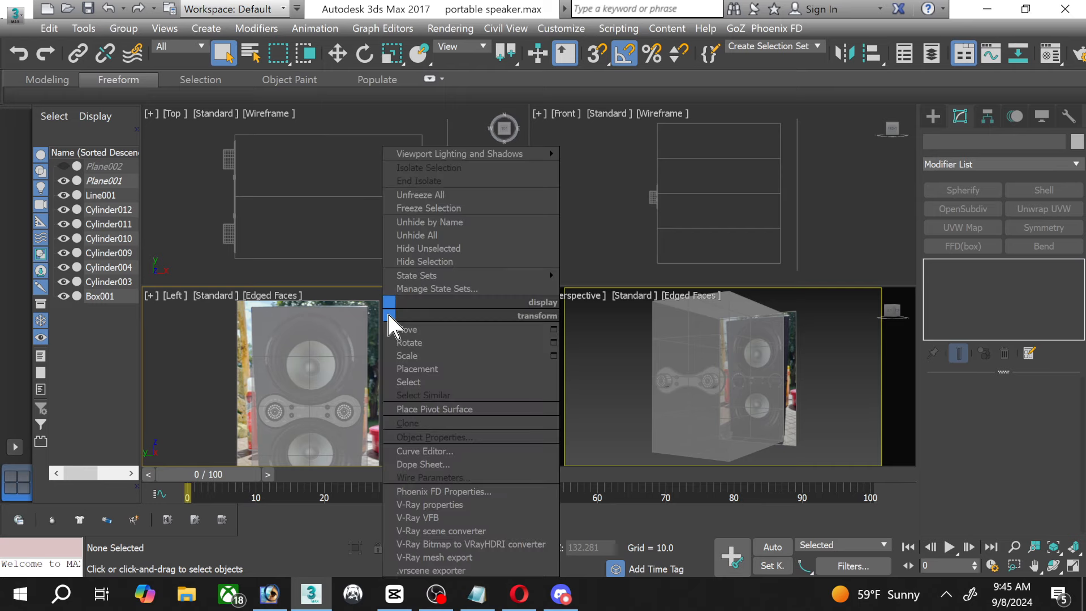
{"action": "left_click", "coordinate": [313, 420]}
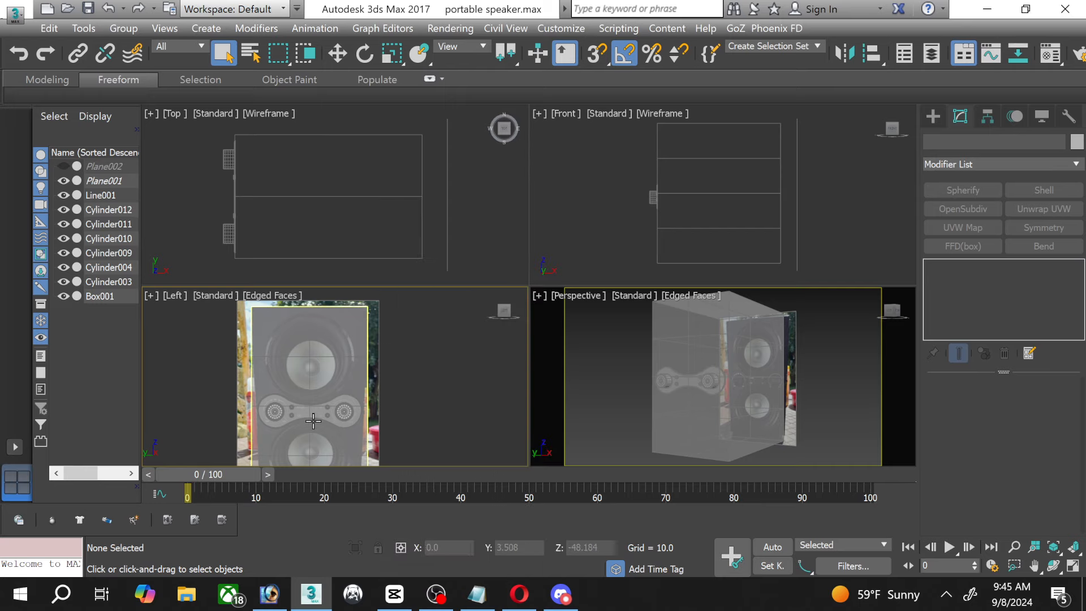
{"action": "left_click", "coordinate": [1074, 566]}
{"action": "scroll", "coordinate": [453, 256], "scroll_direction": "up", "scroll_amount": 2}
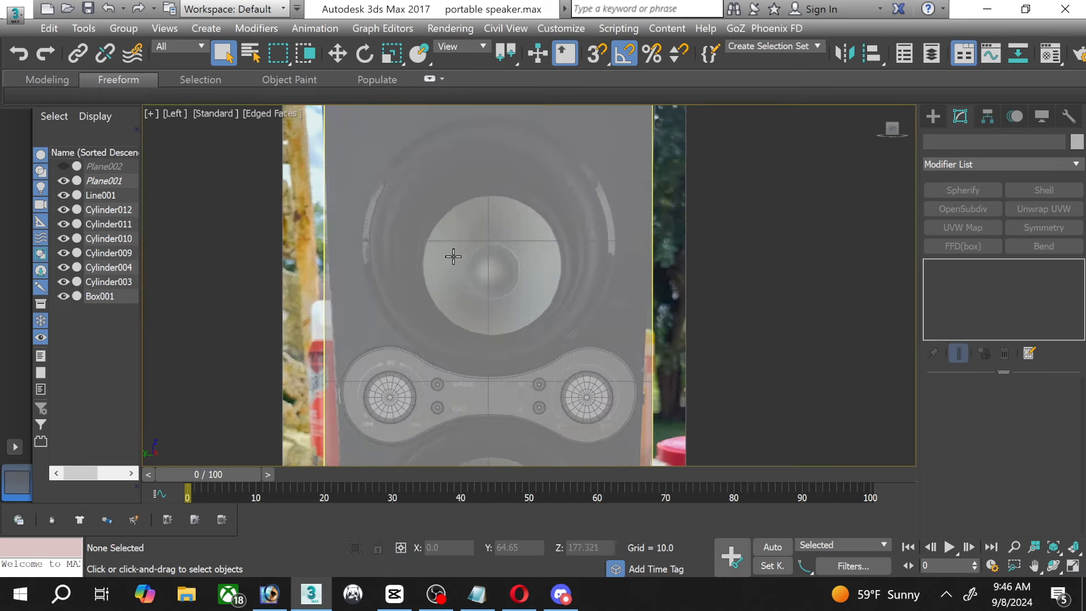
{"action": "scroll", "coordinate": [501, 239], "scroll_direction": "down", "scroll_amount": 2}
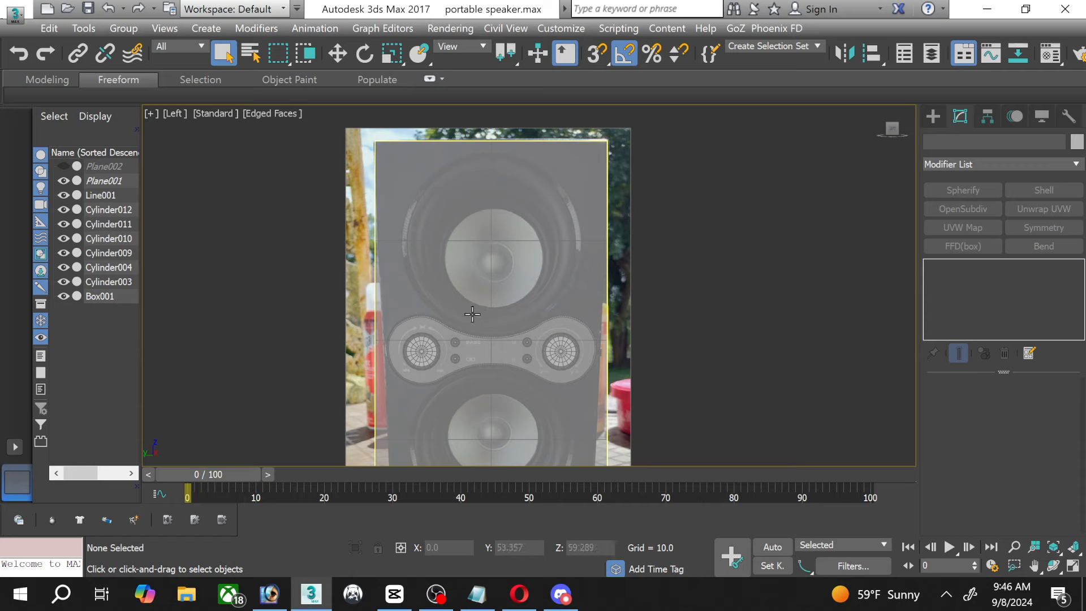
{"action": "middle_click_drag", "start_coordinate": [472, 314], "coordinate": [467, 370]}
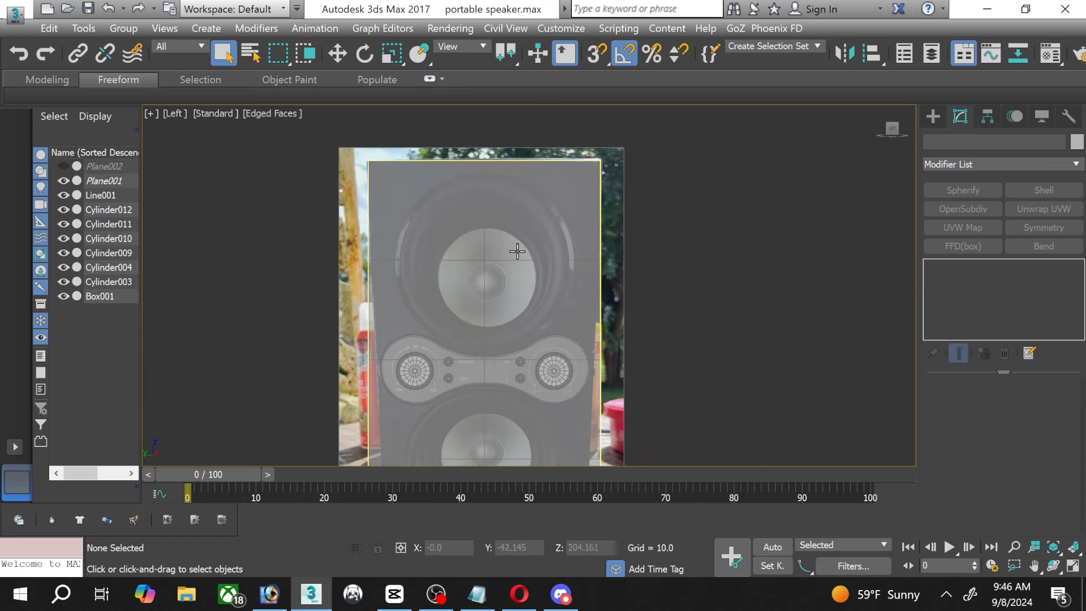
Select the speaker box and switch to its edge sub-object level.
{"action": "left_click", "coordinate": [379, 202]}
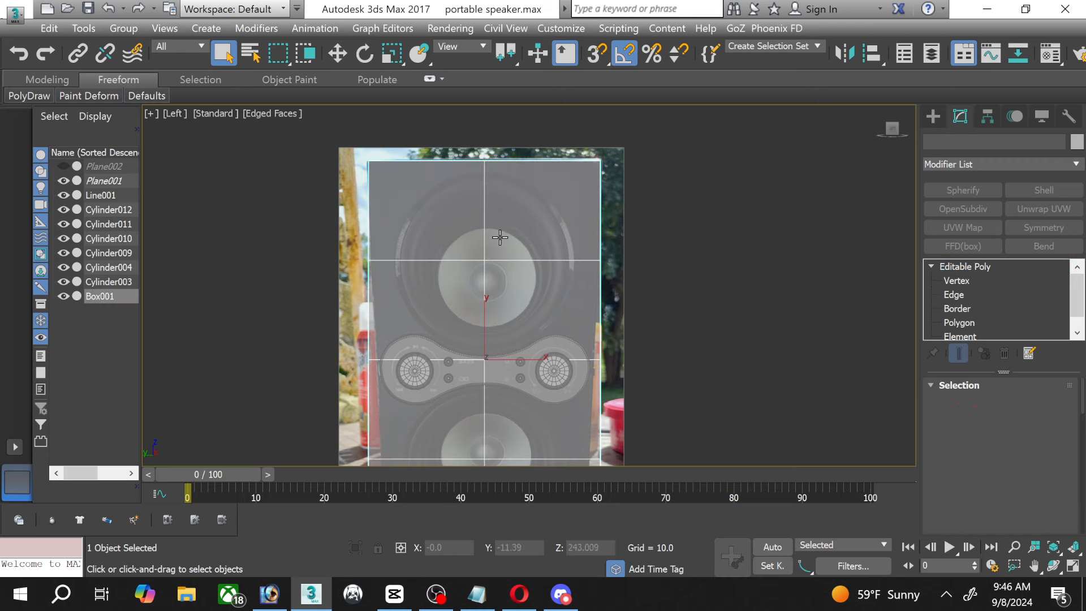
{"action": "middle_click_drag", "start_coordinate": [498, 365], "coordinate": [503, 250]}
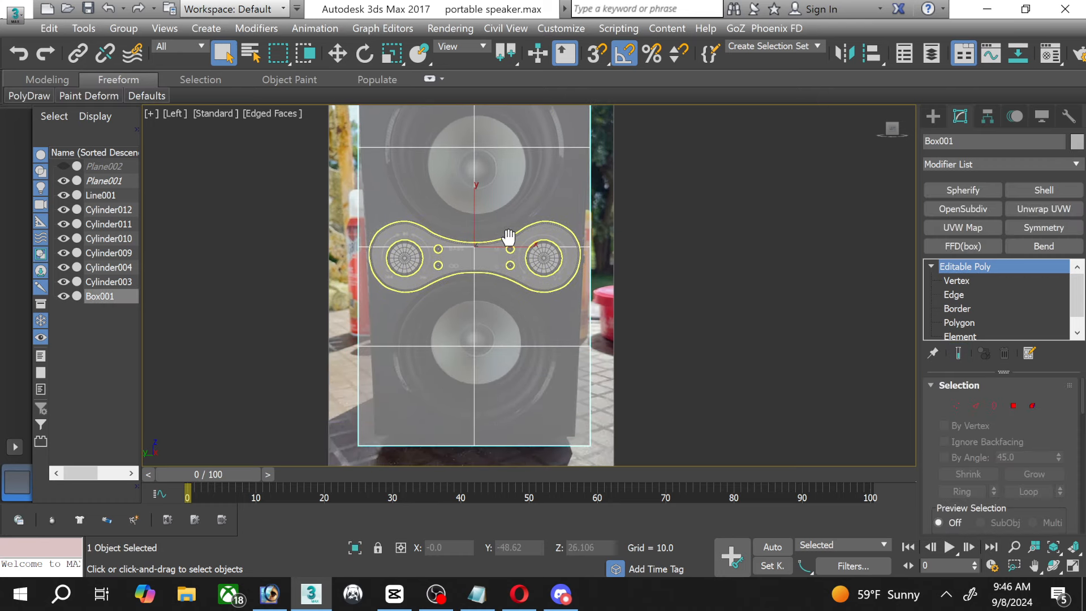
{"action": "middle_click_drag", "start_coordinate": [496, 310], "coordinate": [487, 380]}
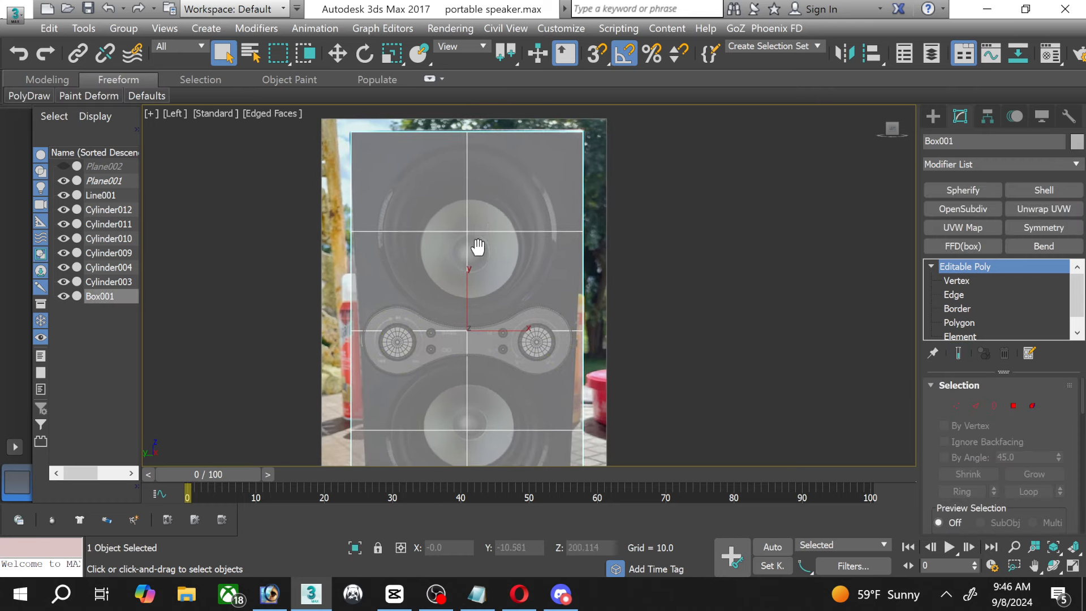
{"action": "mouse_move", "coordinate": [478, 245]}
{"action": "middle_mouse_down"}
{"action": "mouse_move", "coordinate": [465, 328]}
{"action": "mouse_move", "coordinate": [469, 260]}
{"action": "middle_mouse_up"}
{"action": "scroll", "coordinate": [465, 329], "scroll_direction": "up", "scroll_amount": 3}
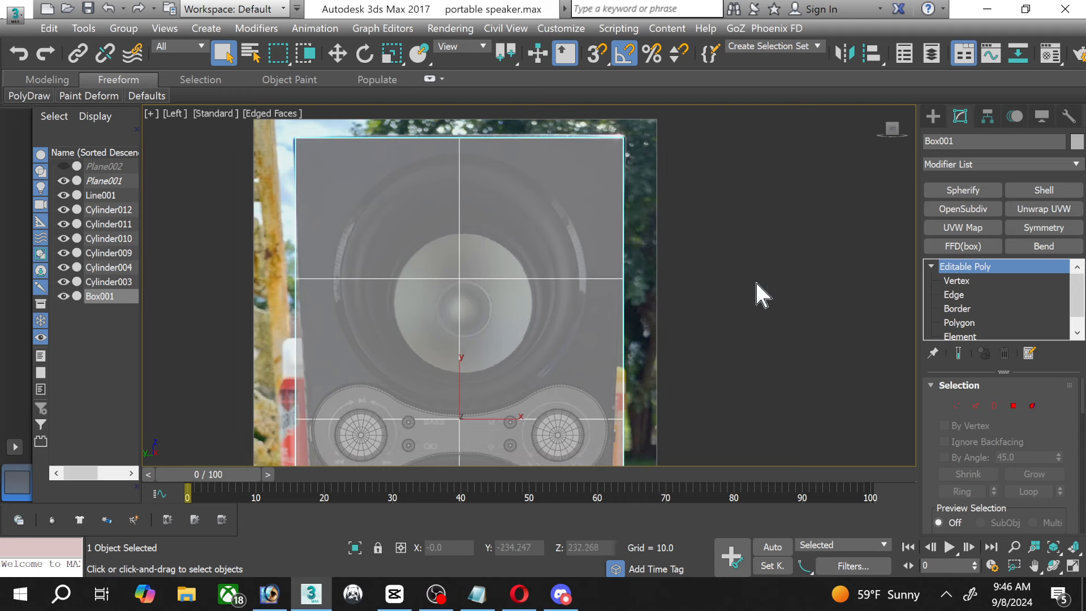
{"action": "left_click", "coordinate": [982, 283]}
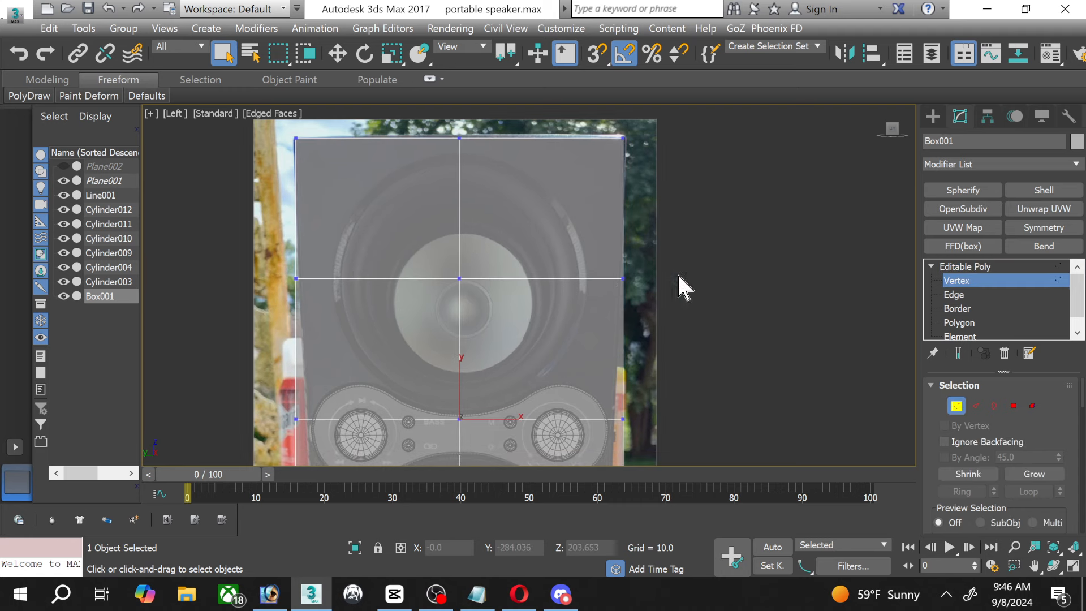
{"action": "left_click", "coordinate": [987, 295]}
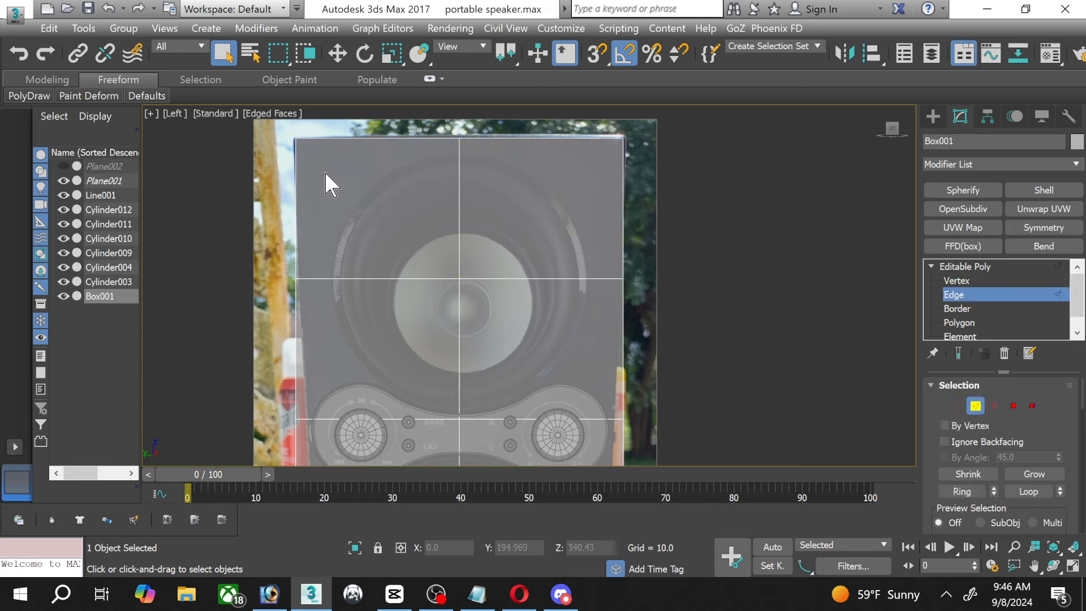
Connect the vertical edges of the box's top row with one horizontal loop and raise it to about Z 367, near the top edge.
{"action": "left_click_drag", "start_coordinate": [285, 177], "coordinate": [668, 163]}
{"action": "scroll", "coordinate": [1041, 464], "scroll_direction": "down", "scroll_amount": 5}
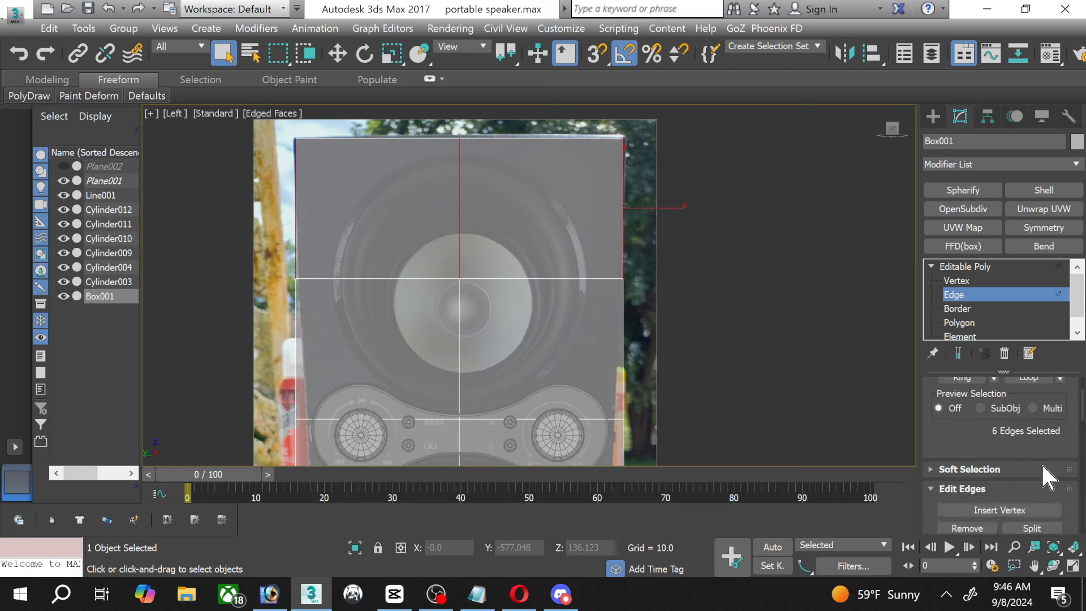
{"action": "scroll", "coordinate": [1041, 463], "scroll_direction": "down", "scroll_amount": 2}
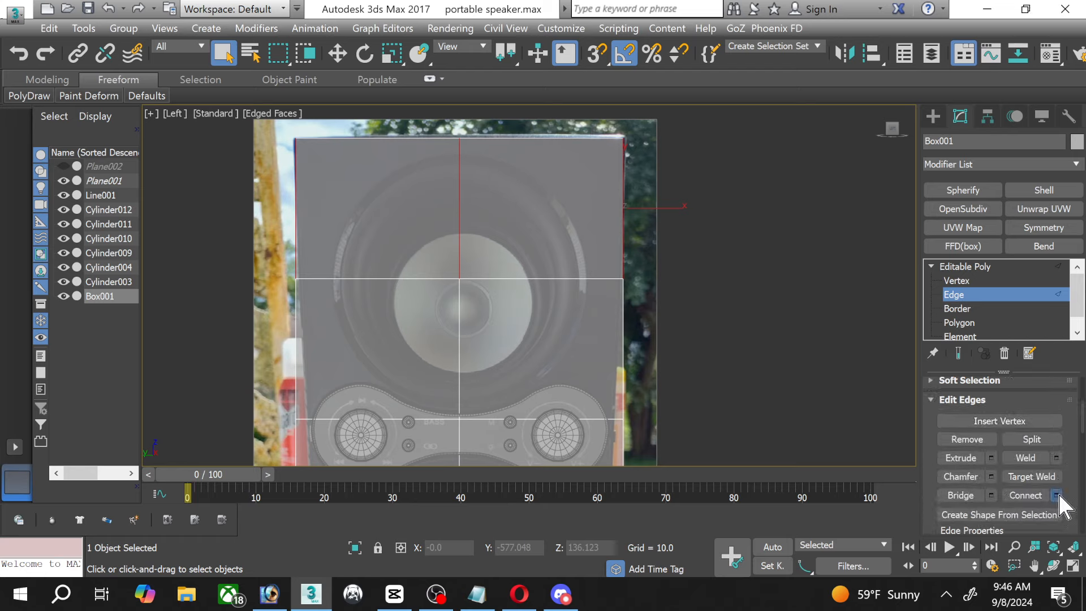
{"action": "left_click", "coordinate": [1056, 494]}
{"action": "left_click", "coordinate": [538, 360]}
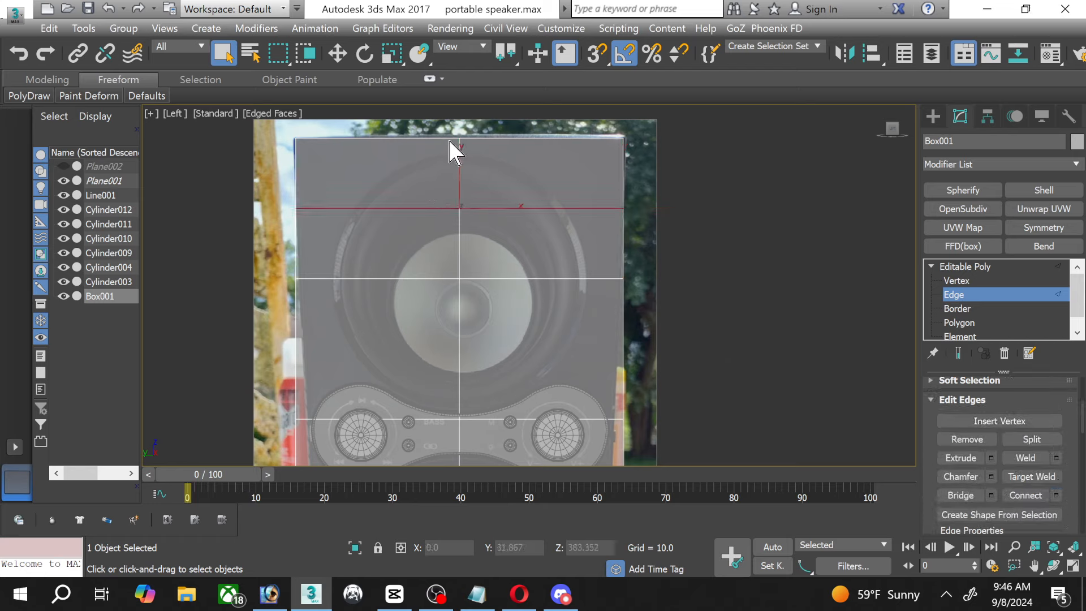
{"action": "left_click", "coordinate": [337, 53]}
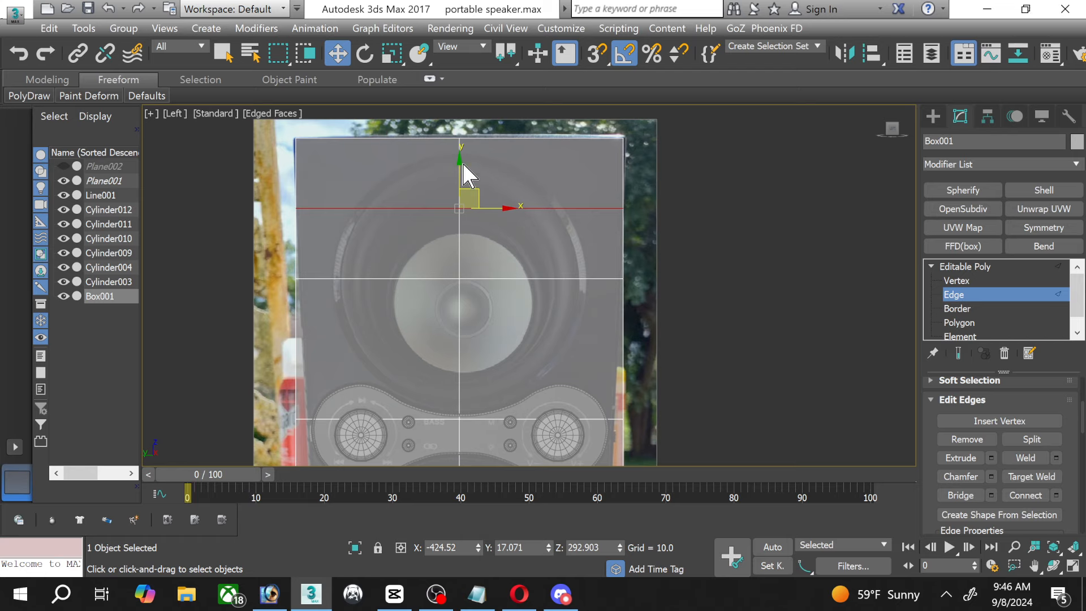
{"action": "left_click_drag", "start_coordinate": [460, 164], "coordinate": [466, 109]}
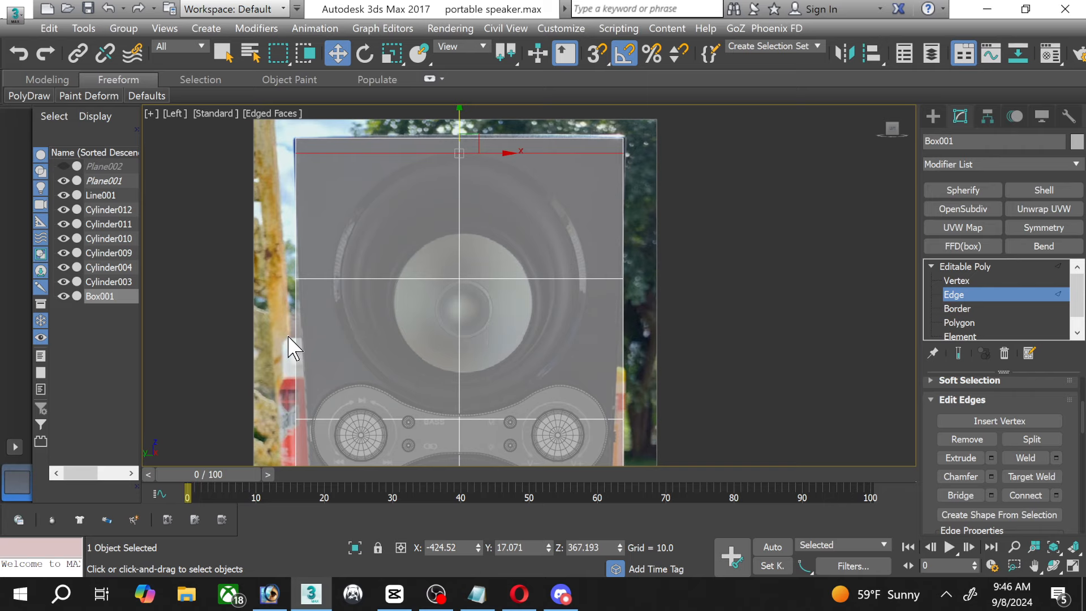
Connect the vertical edges of the box's second row with one loop and lower it to about Z 16, just above the middle edge.
{"action": "middle_click_drag", "start_coordinate": [478, 359], "coordinate": [480, 272]}
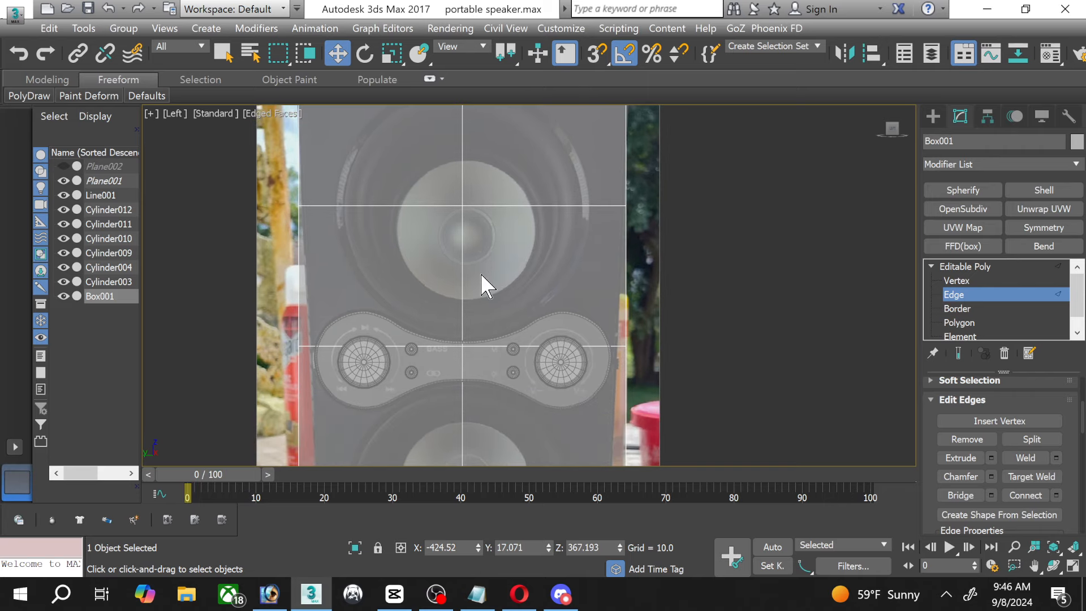
{"action": "left_click_drag", "start_coordinate": [290, 272], "coordinate": [670, 256]}
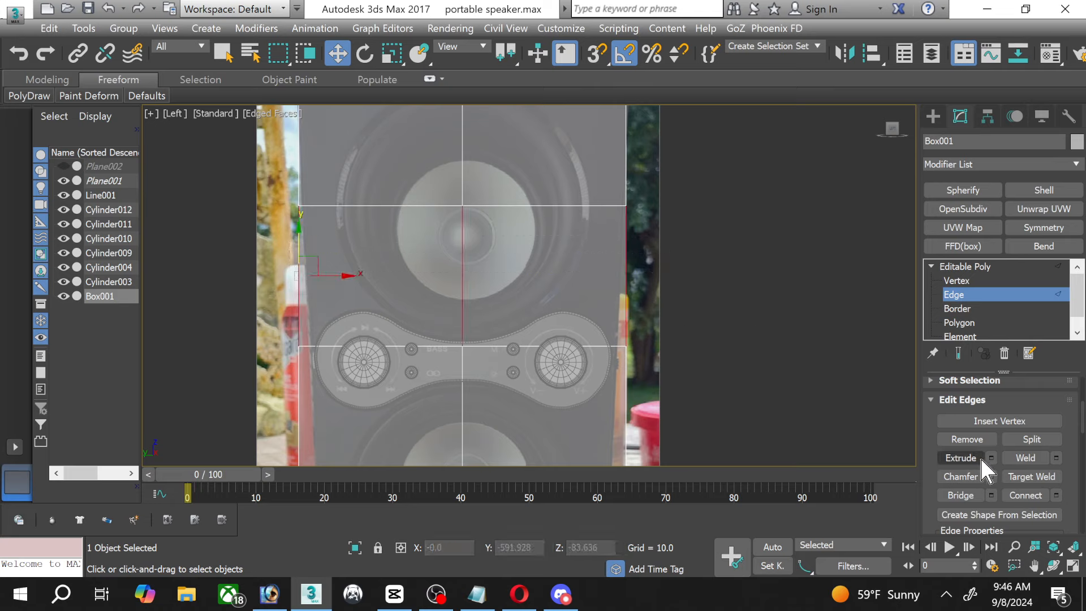
{"action": "left_click", "coordinate": [1055, 495]}
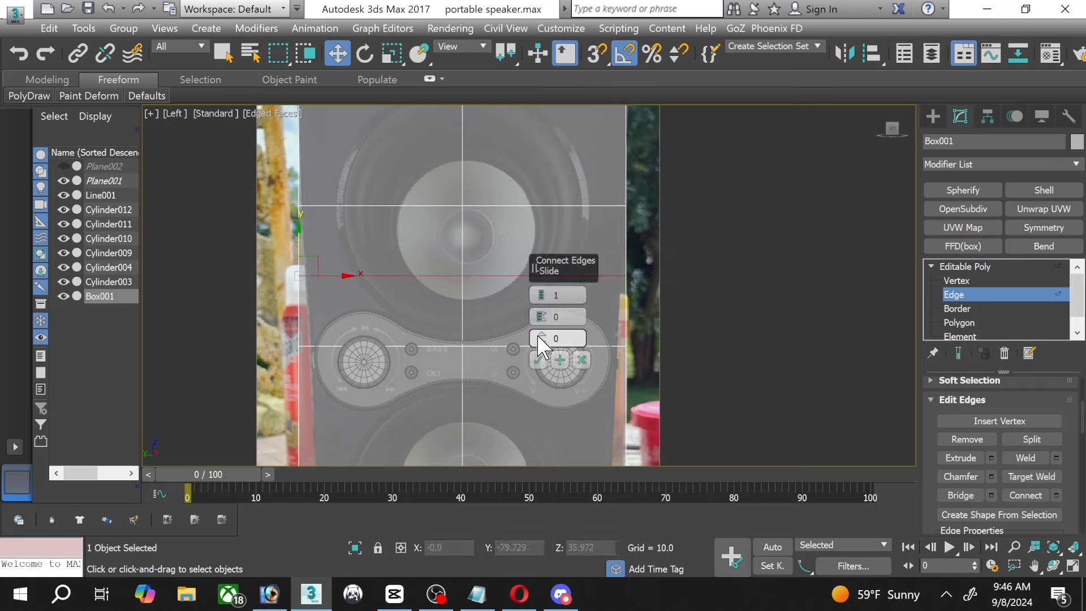
{"action": "left_click", "coordinate": [538, 360]}
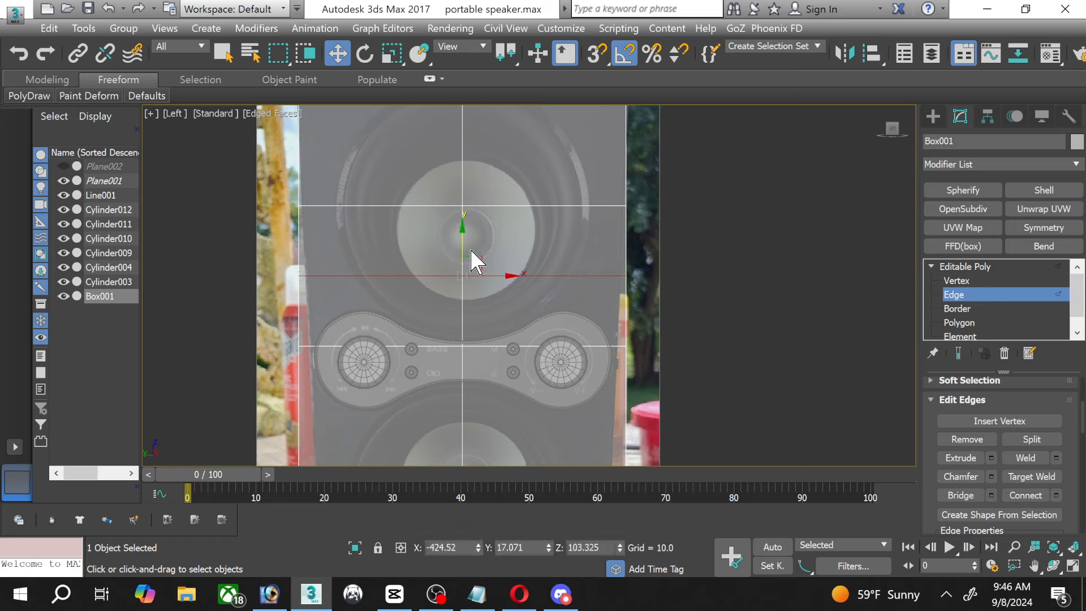
{"action": "left_click_drag", "start_coordinate": [461, 232], "coordinate": [462, 300]}
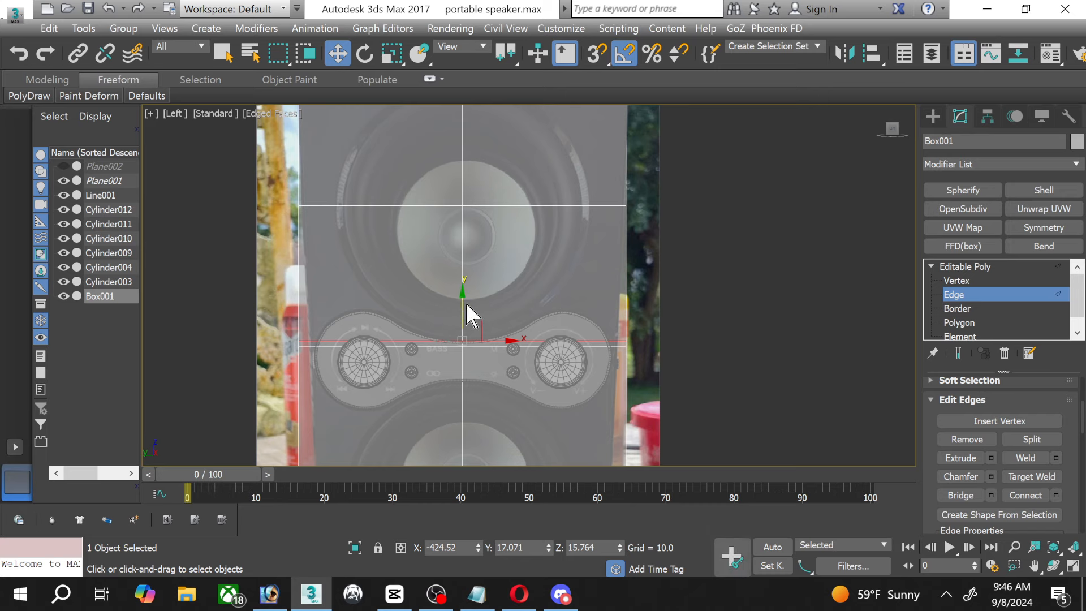
Try moving the lower loop again, and undo both added edge loops together with their moves.
{"action": "middle_click_drag", "start_coordinate": [577, 220], "coordinate": [572, 243]}
{"action": "left_click_drag", "start_coordinate": [448, 350], "coordinate": [473, 301]}
{"action": "key", "text": "ctrl+z"}
{"action": "key", "text": "ctrl+z"}
{"action": "key", "text": "ctrl+z"}
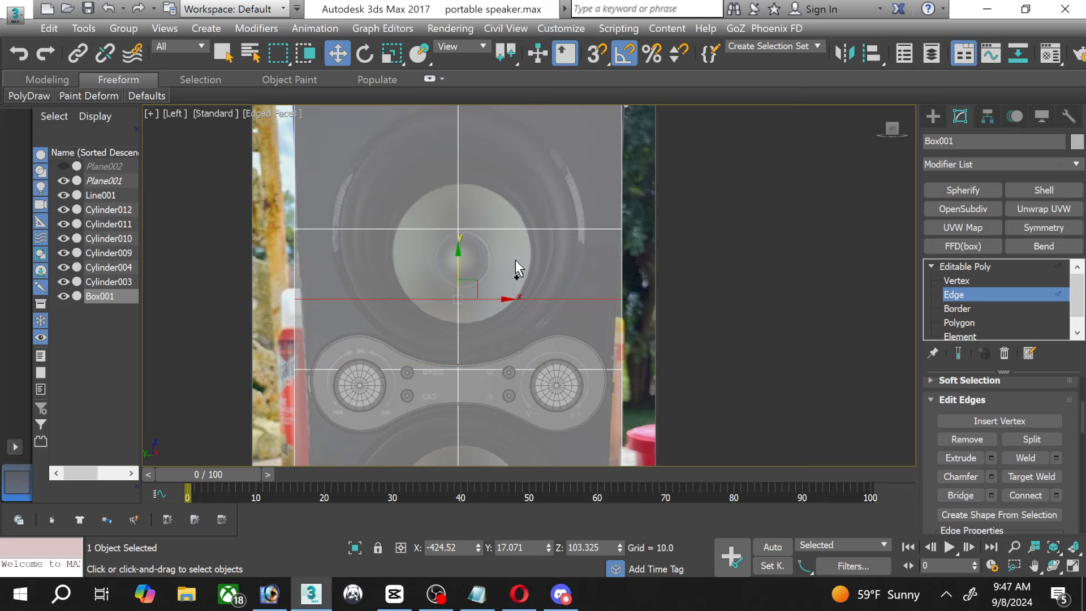
{"action": "key", "text": "ctrl+z"}
{"action": "middle_click_drag", "start_coordinate": [498, 198], "coordinate": [513, 291]}
{"action": "scroll", "coordinate": [559, 271], "scroll_direction": "down", "scroll_amount": 3}
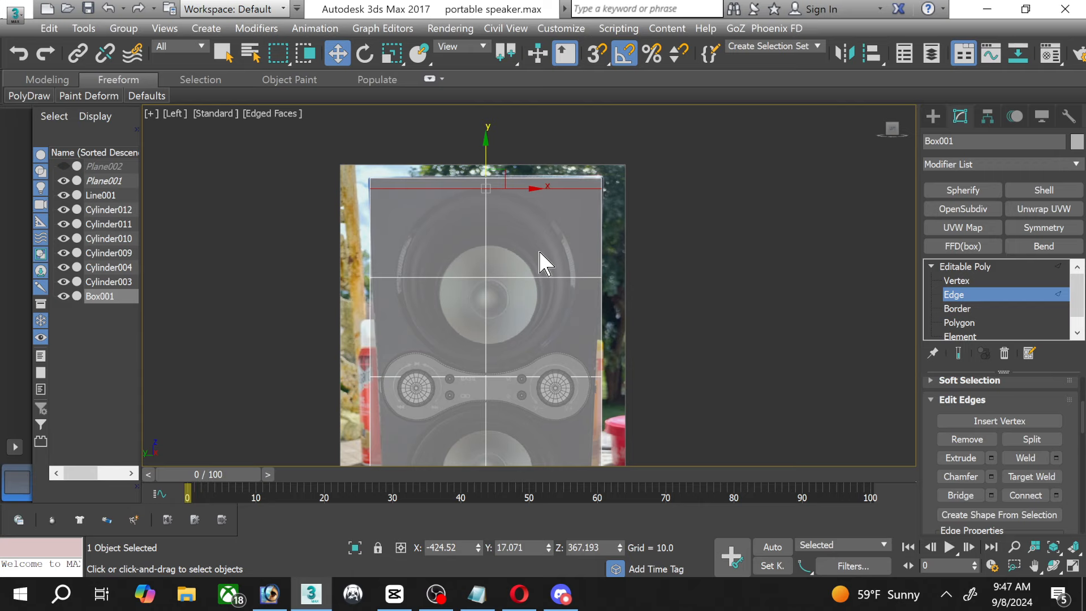
{"action": "key", "text": "ctrl+z"}
{"action": "key", "text": "ctrl+z"}
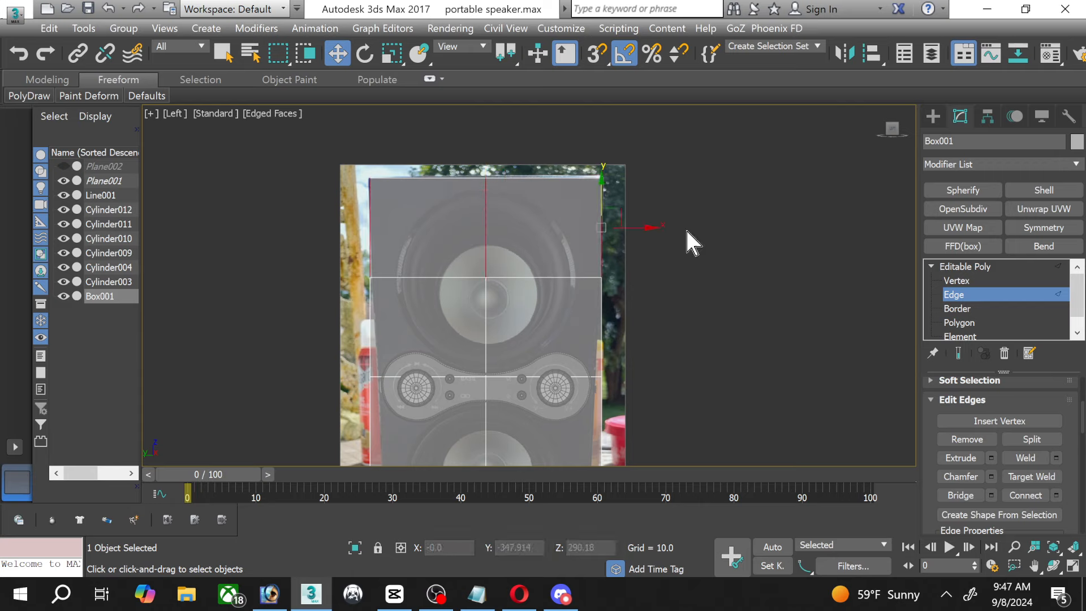
Clear the edge selection, switch the speaker box to its vertex sub-object level, and save the scene.
{"action": "left_click", "coordinate": [719, 266]}
{"action": "middle_click_drag", "start_coordinate": [567, 308], "coordinate": [557, 207]}
{"action": "left_click", "coordinate": [961, 280]}
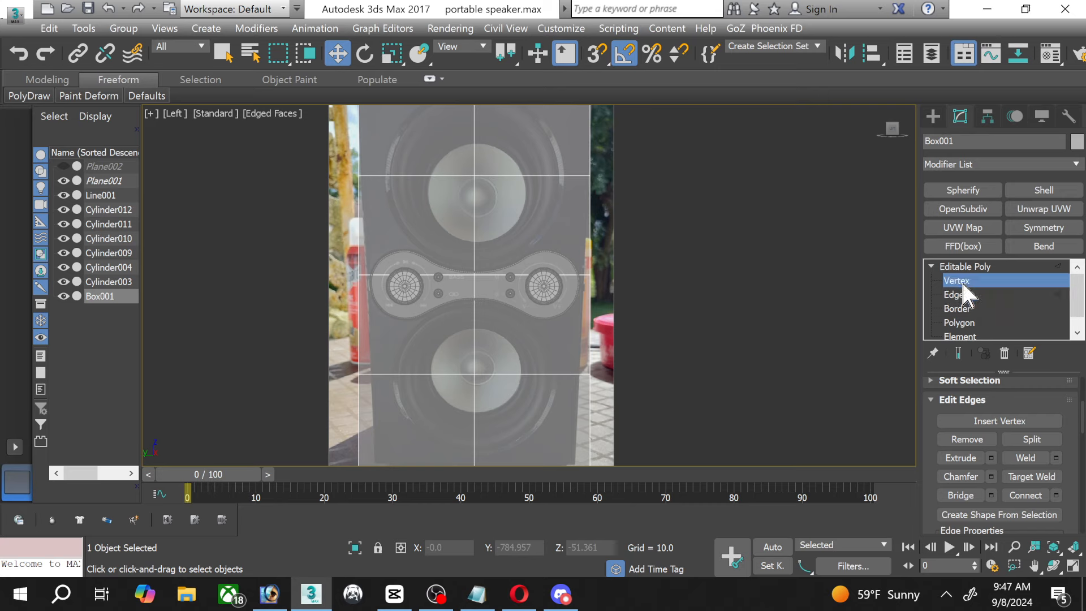
{"action": "left_click", "coordinate": [92, 6]}
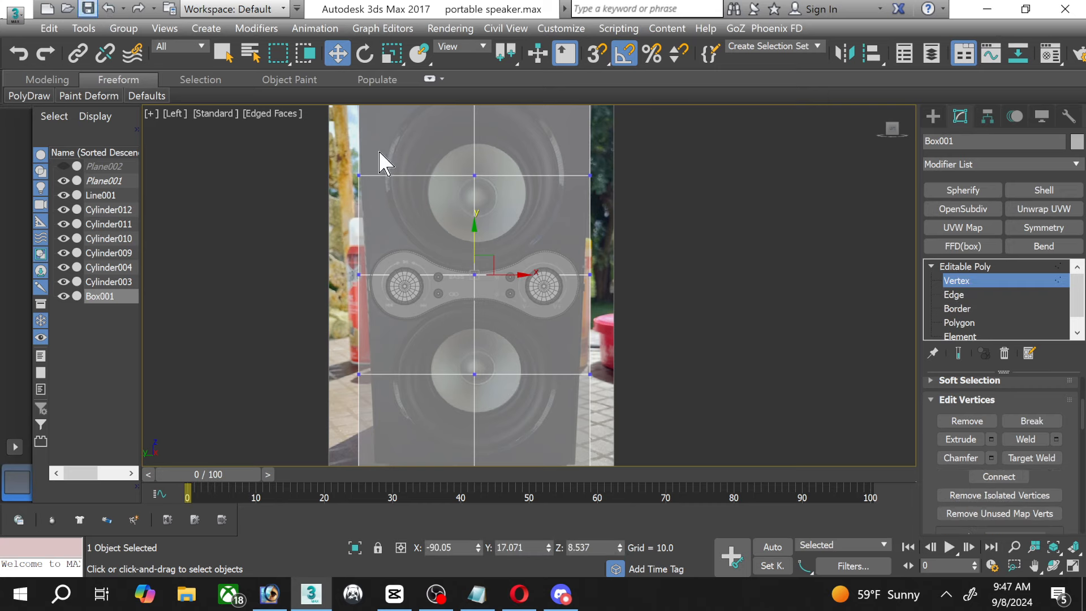
{"action": "left_click", "coordinate": [474, 176]}
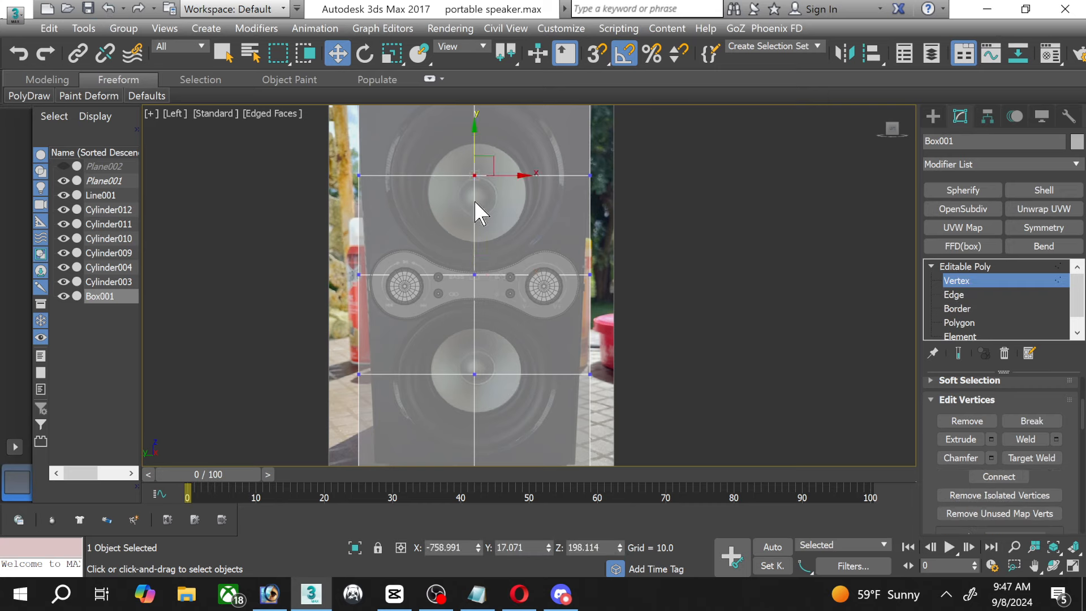
{"action": "middle_click_drag", "start_coordinate": [467, 315], "coordinate": [465, 327]}
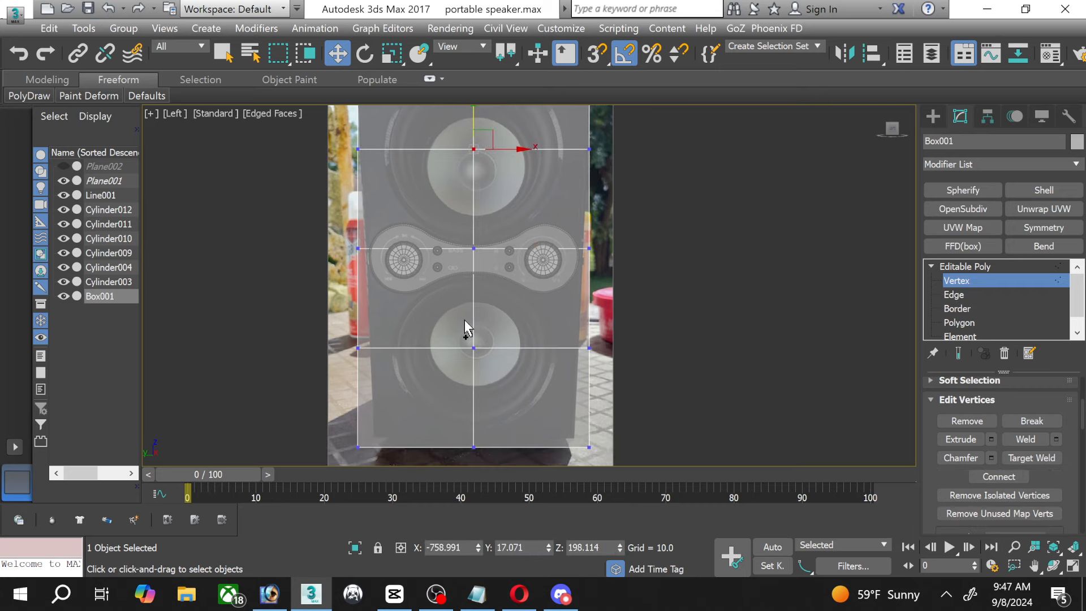
{"action": "left_click", "coordinate": [471, 348], "text": "ctrl"}
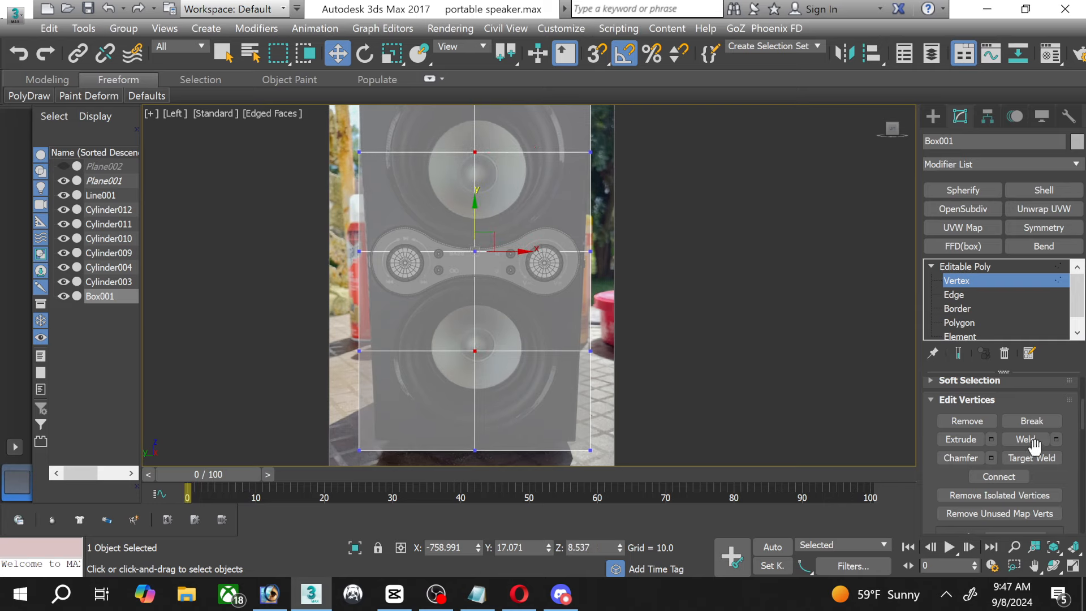
{"action": "left_click", "coordinate": [990, 457]}
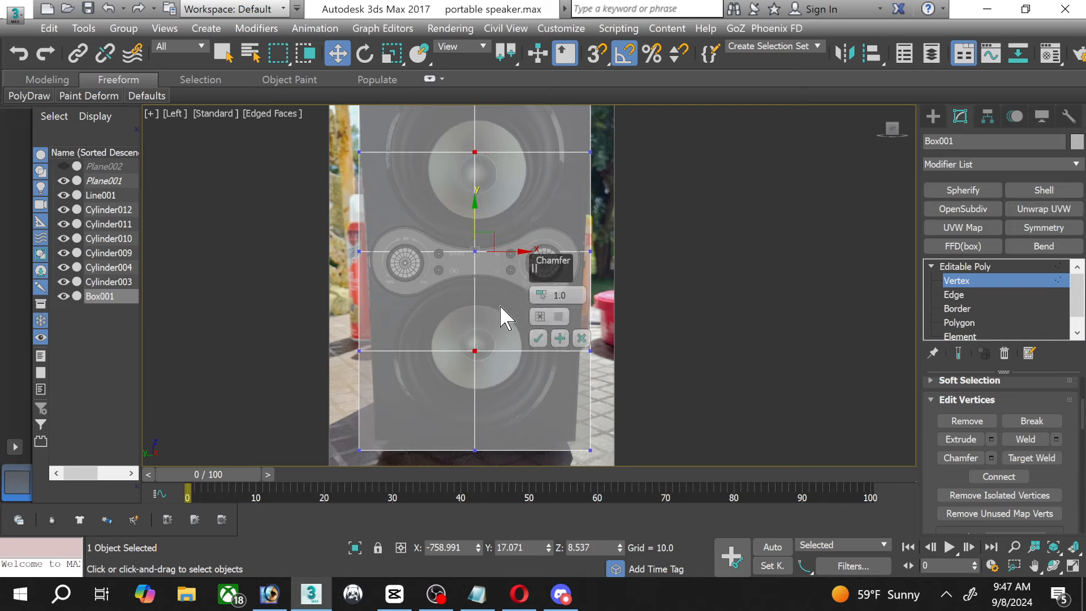
{"action": "left_click_drag", "start_coordinate": [540, 295], "coordinate": [519, 229]}
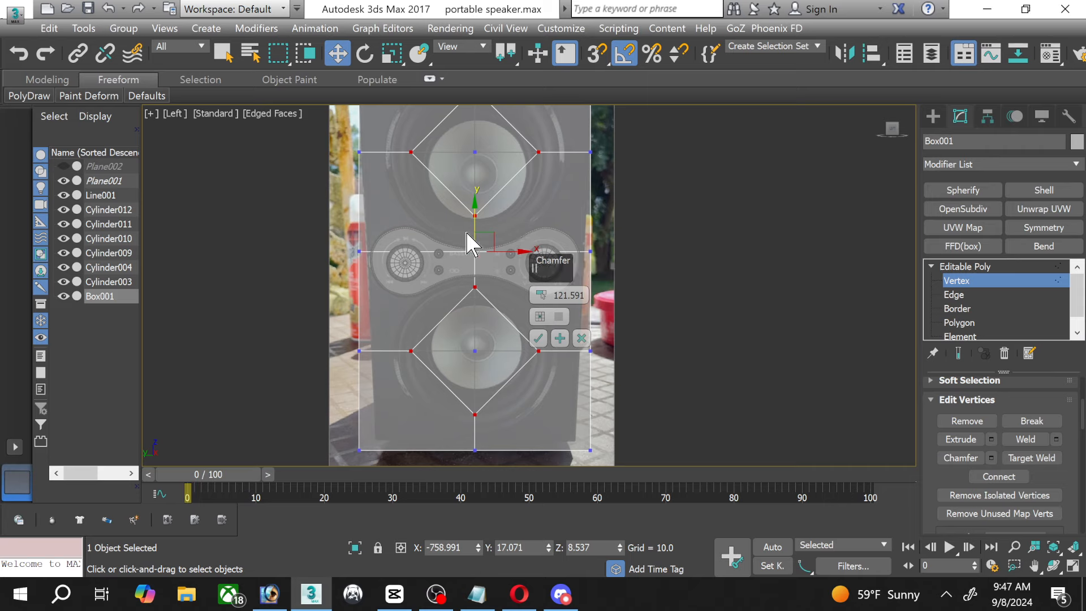
{"action": "scroll", "coordinate": [467, 235], "scroll_direction": "up", "scroll_amount": 2}
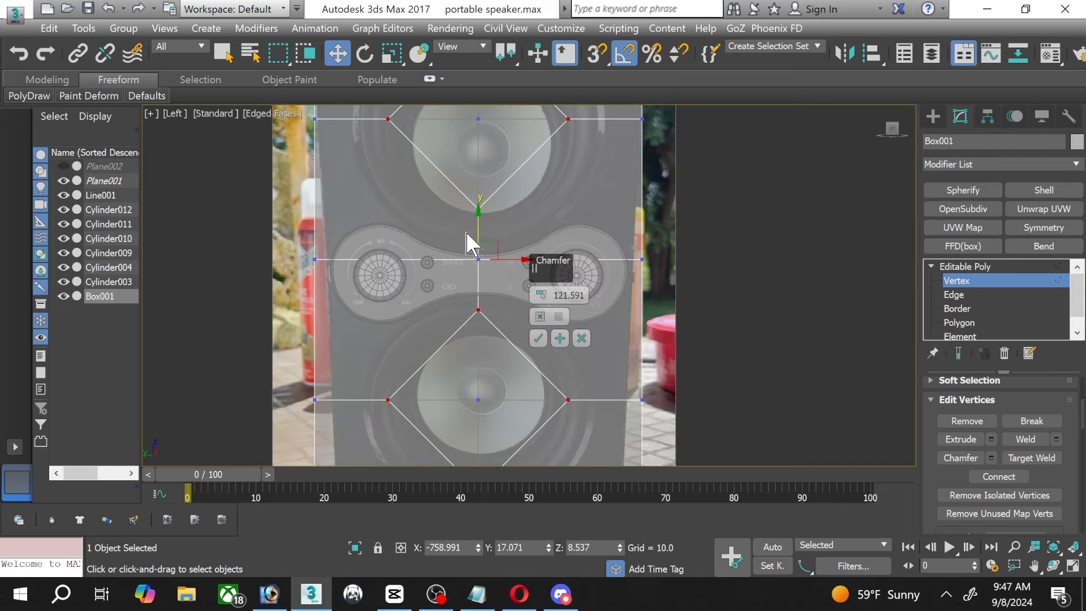
{"action": "left_click", "coordinate": [588, 341]}
{"action": "scroll", "coordinate": [511, 252], "scroll_direction": "down", "scroll_amount": 2}
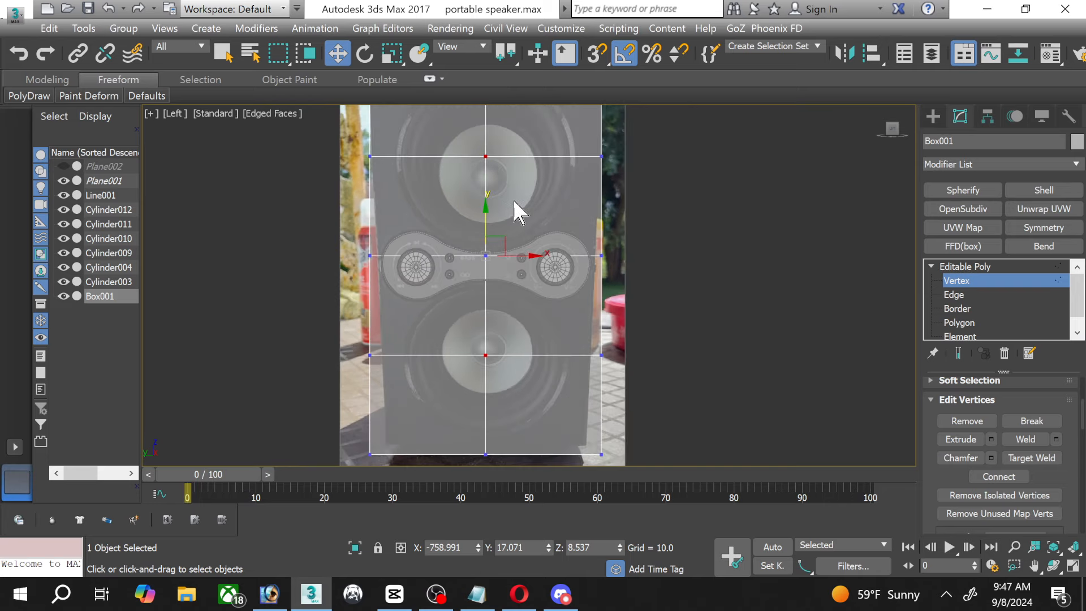
{"action": "middle_click_drag", "start_coordinate": [515, 204], "coordinate": [516, 260]}
{"action": "left_click", "coordinate": [516, 260]}
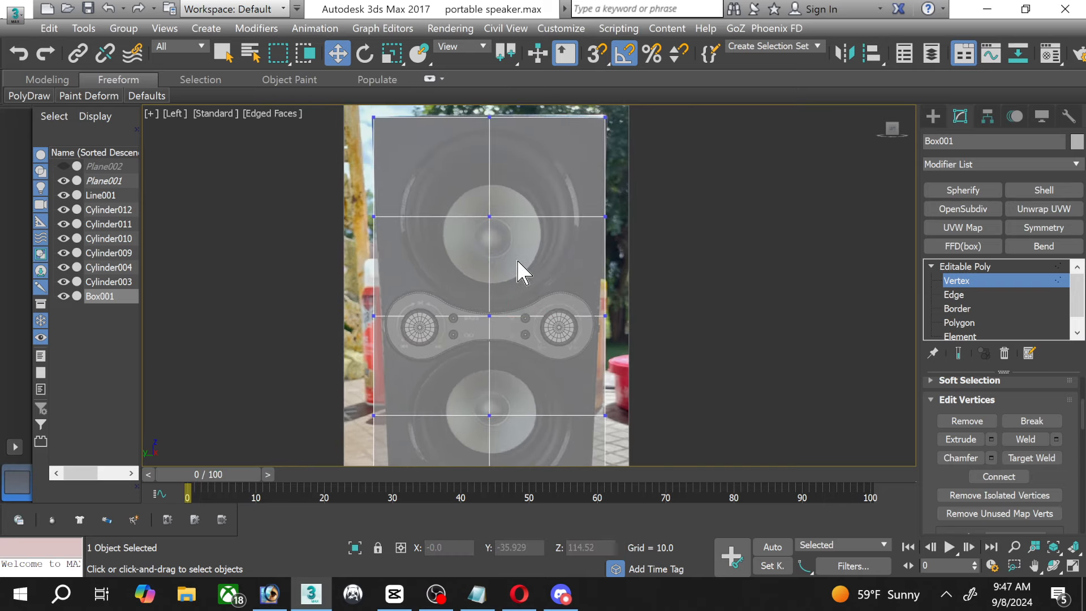
Leave the box's vertex level and select the two large knobs and four small buttons together in a maximized Perspective view.
{"action": "left_click", "coordinate": [1073, 565]}
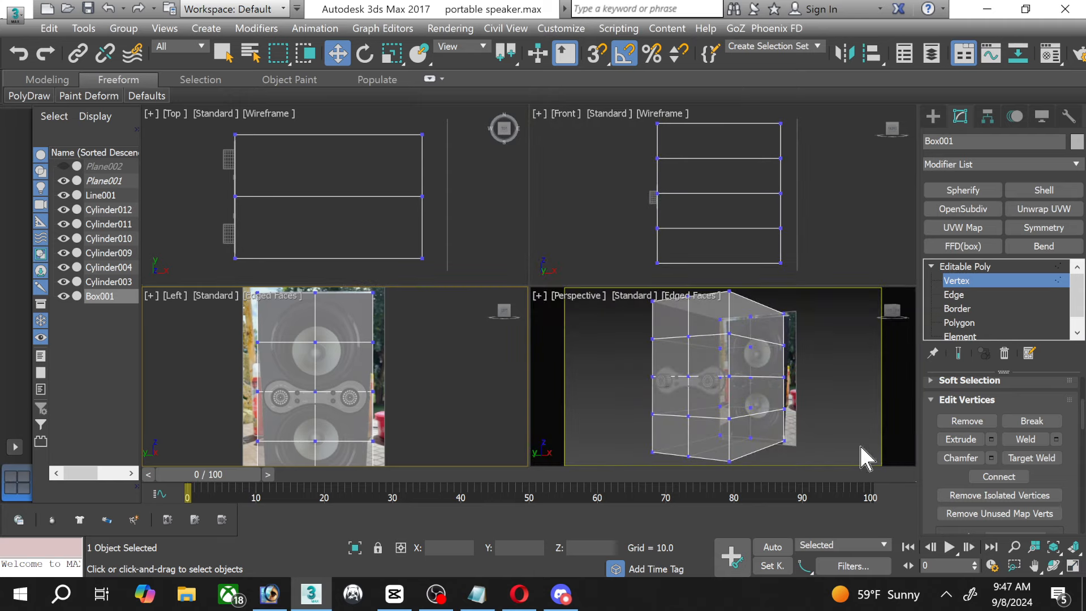
{"action": "left_click", "coordinate": [814, 402]}
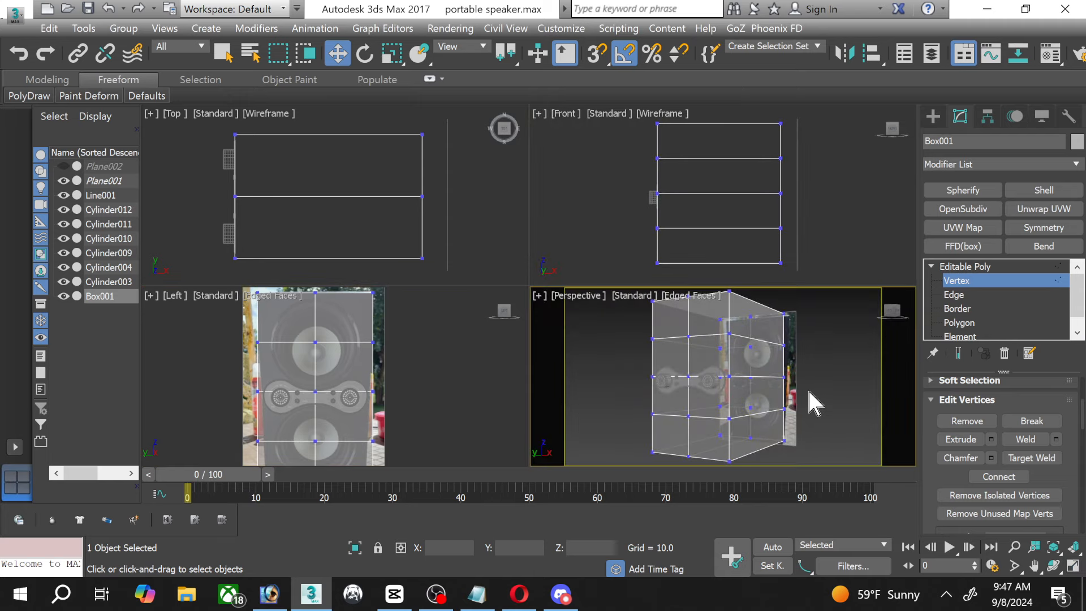
{"action": "left_click", "coordinate": [1073, 565]}
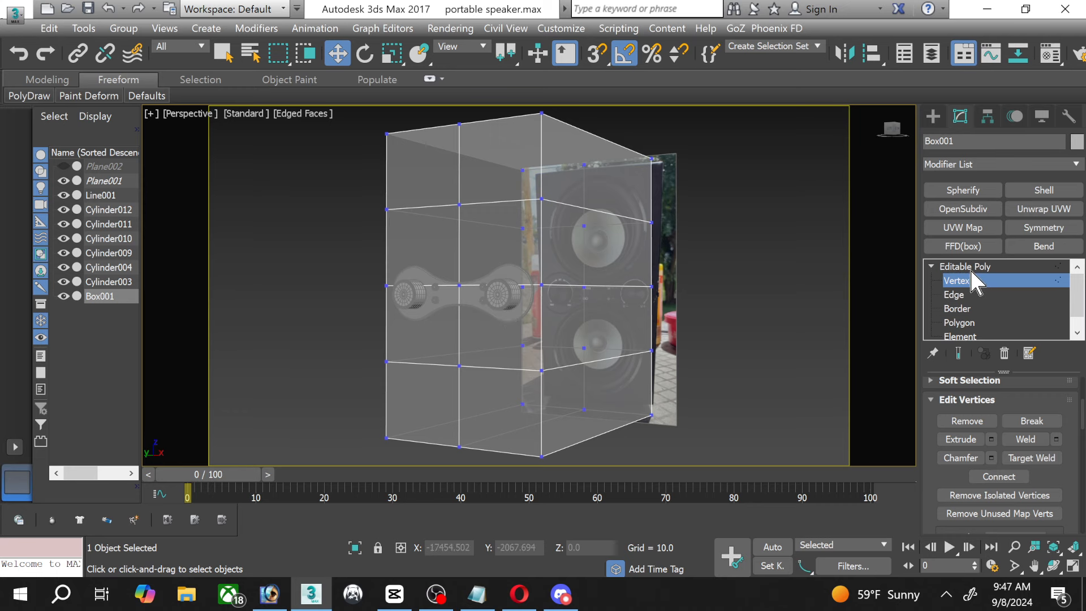
{"action": "left_click", "coordinate": [956, 281]}
{"action": "scroll", "coordinate": [441, 310], "scroll_direction": "up", "scroll_amount": 5}
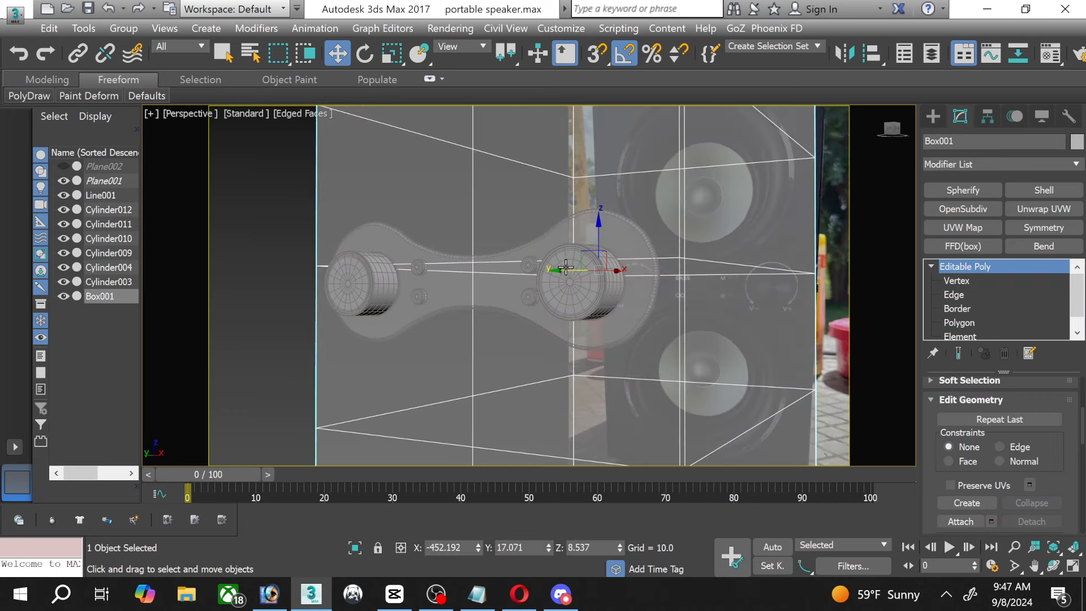
{"action": "left_click", "coordinate": [583, 255]}
{"action": "left_click", "coordinate": [380, 284], "text": "ctrl"}
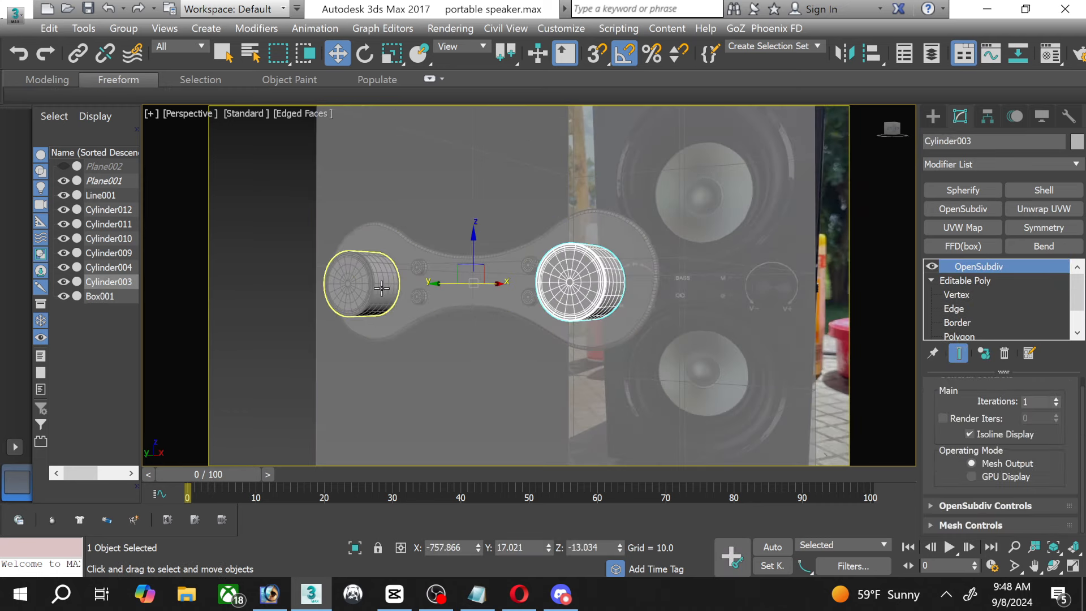
{"action": "left_click", "coordinate": [419, 267], "text": "ctrl"}
{"action": "left_click", "coordinate": [419, 296], "text": "ctrl"}
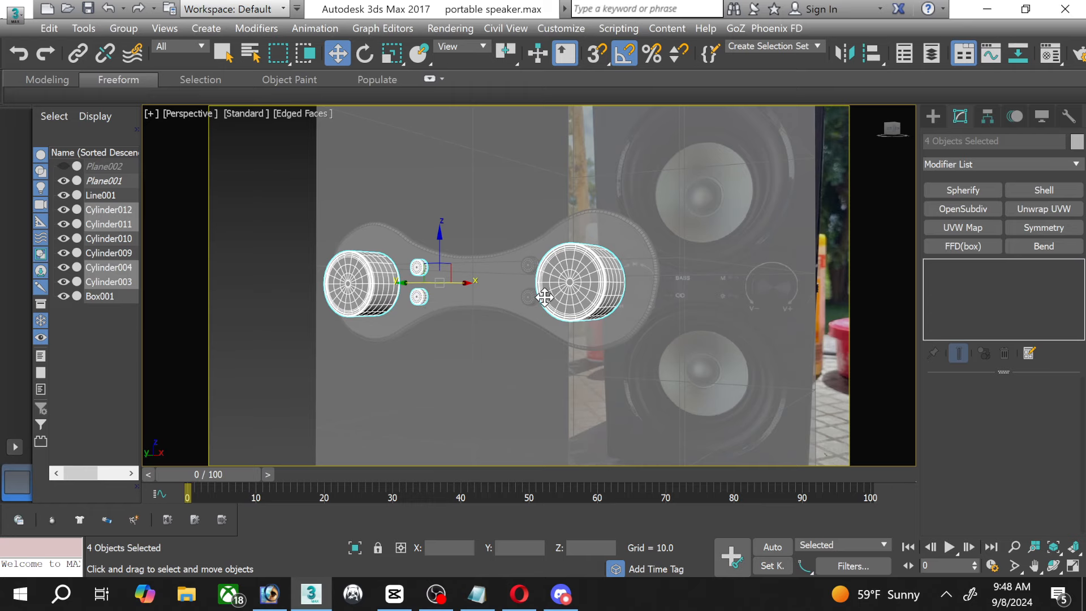
{"action": "left_click", "coordinate": [526, 297], "text": "ctrl"}
{"action": "left_click", "coordinate": [523, 265], "text": "ctrl"}
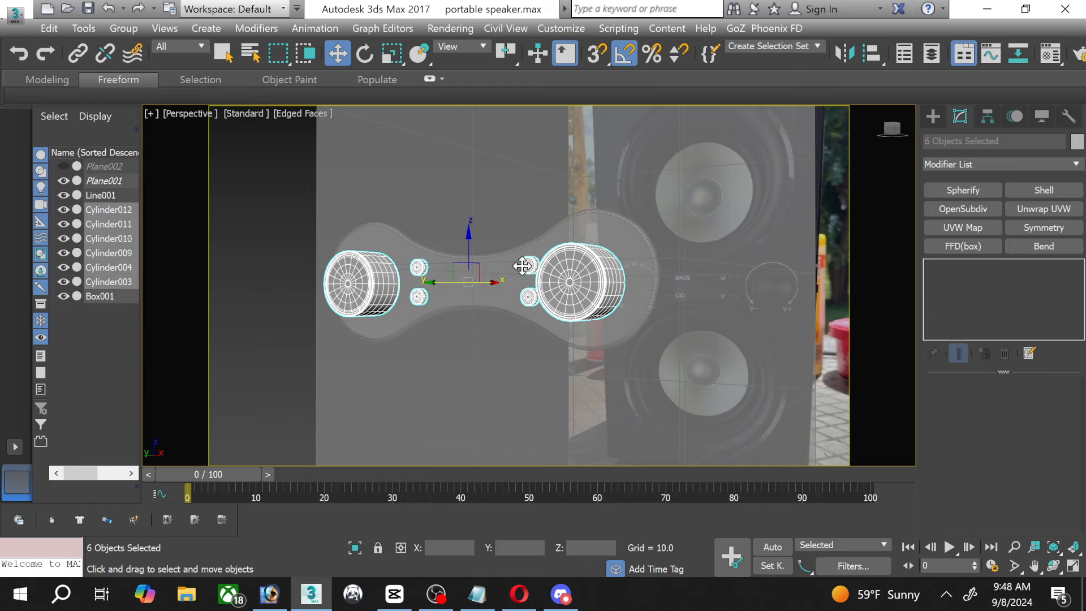
Set the opacity of the box's see-through material, 07 - Default, to 75.
{"action": "scroll", "coordinate": [522, 265], "scroll_direction": "down", "scroll_amount": 4}
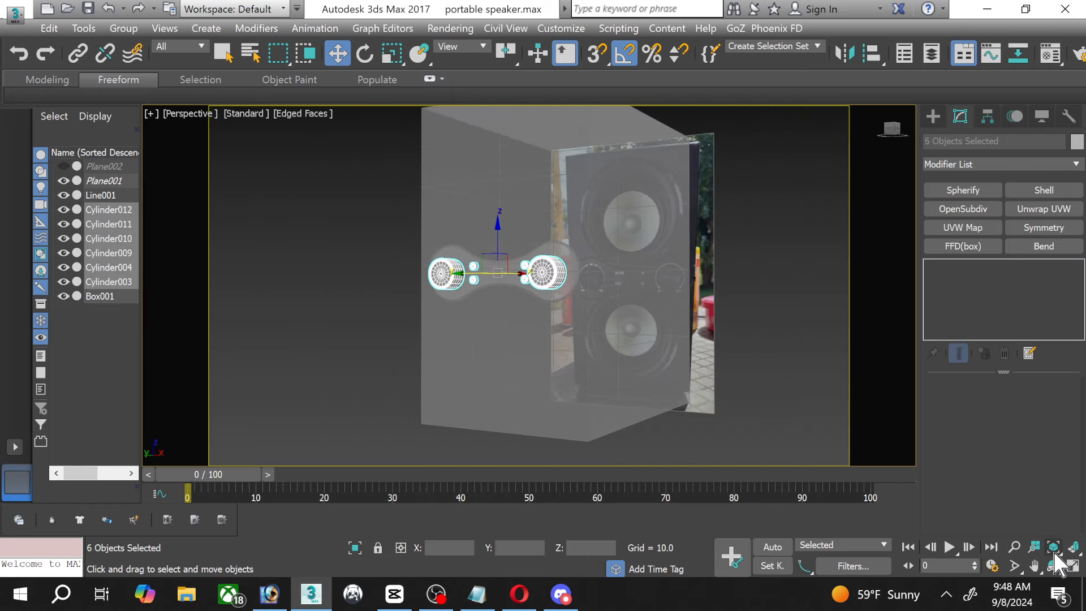
{"action": "left_click", "coordinate": [1072, 564]}
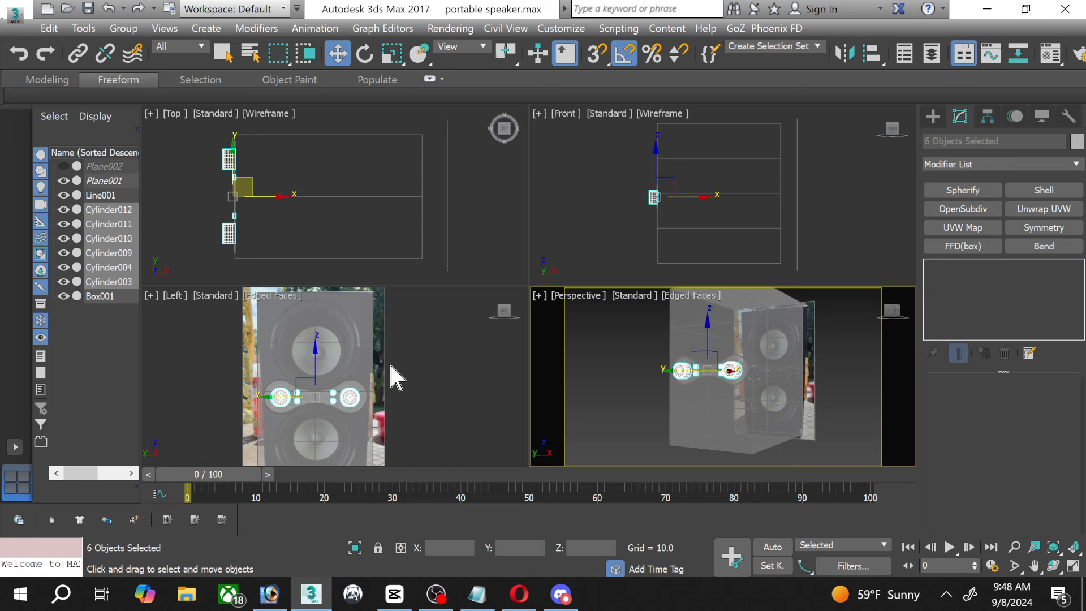
{"action": "right_click", "coordinate": [391, 367]}
{"action": "key", "text": "m"}
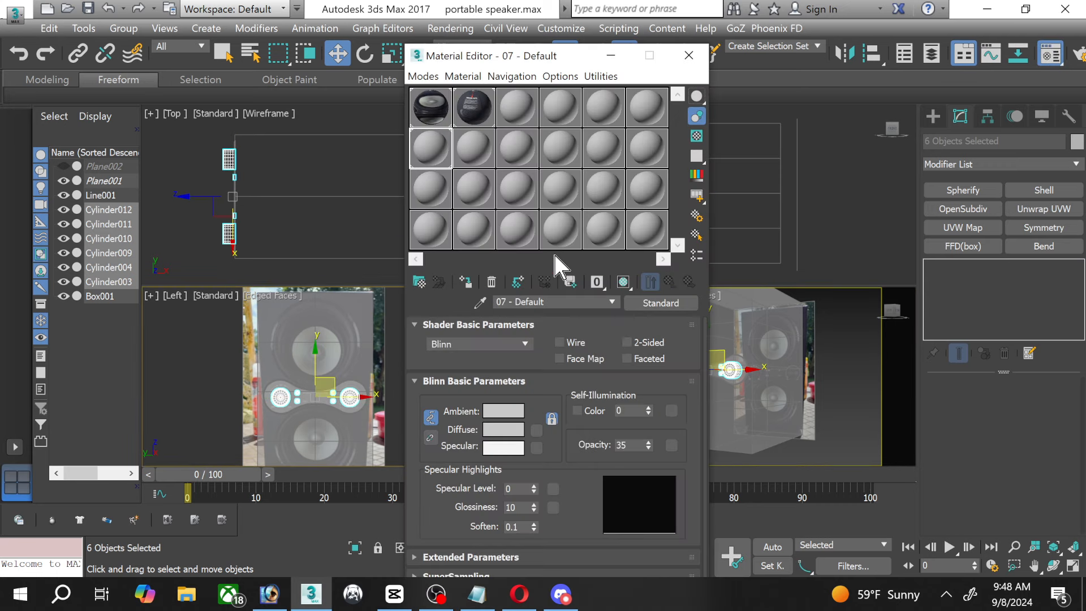
{"action": "double_click", "coordinate": [623, 445]}
{"action": "type", "text": "75"}
{"action": "key", "text": "Return"}
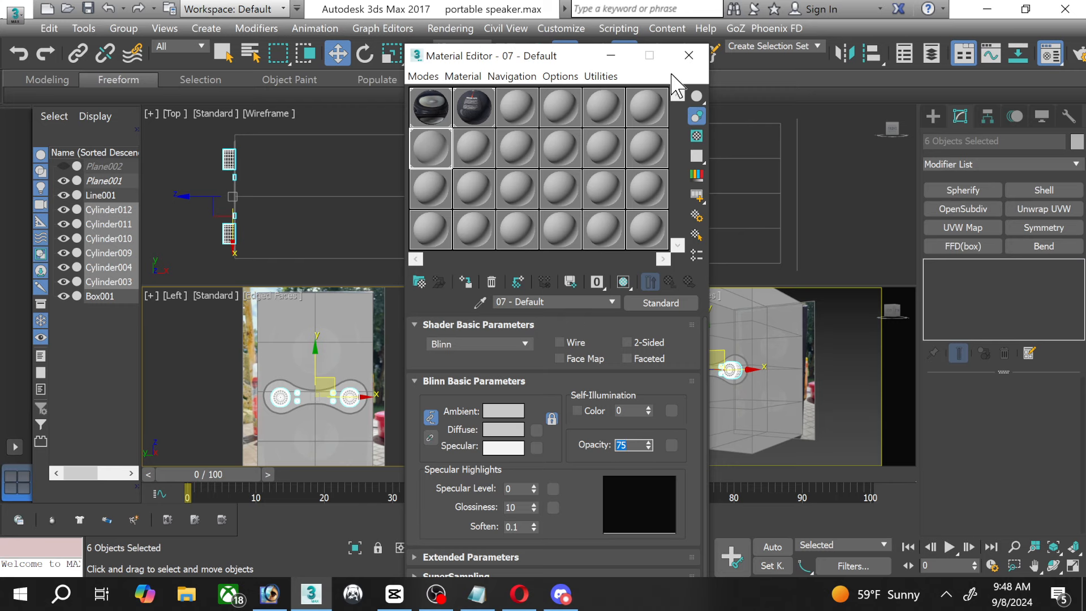
{"action": "left_click", "coordinate": [689, 54]}
Add the control plate to the selected knobs and buttons and raise them together about 21 units, centring them on the box's middle edge.
{"action": "right_click", "coordinate": [406, 392]}
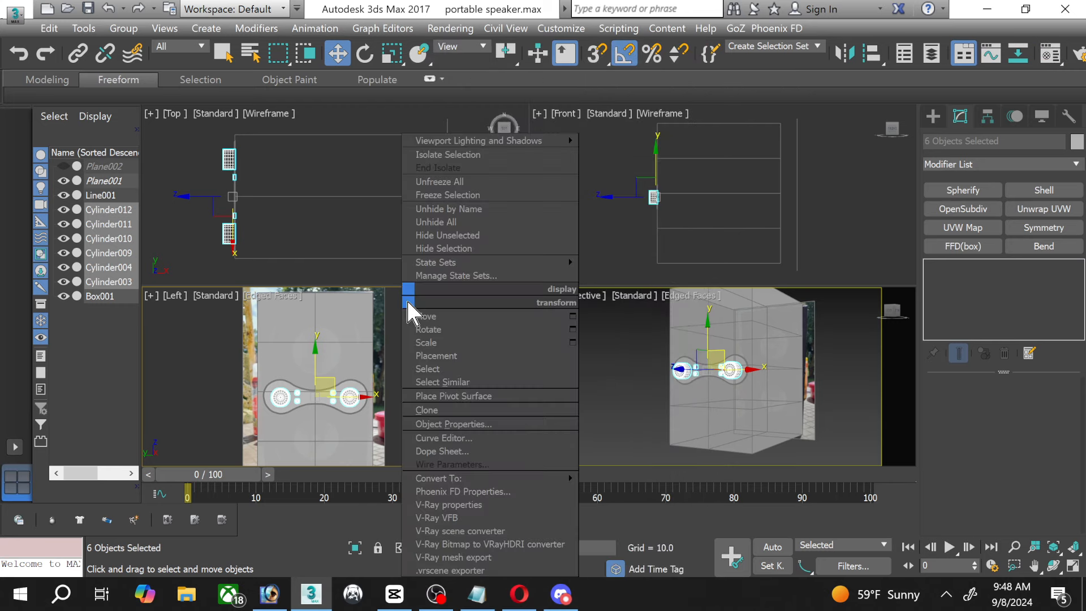
{"action": "left_click", "coordinate": [1073, 565]}
{"action": "scroll", "coordinate": [470, 314], "scroll_direction": "up", "scroll_amount": 3}
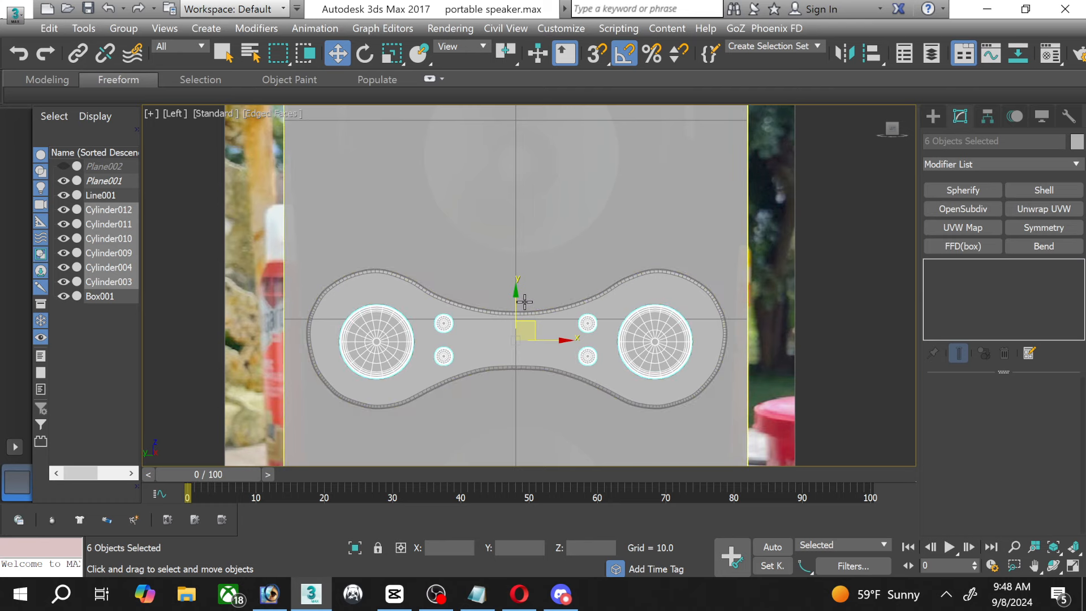
{"action": "left_click_drag", "start_coordinate": [514, 301], "coordinate": [514, 291]}
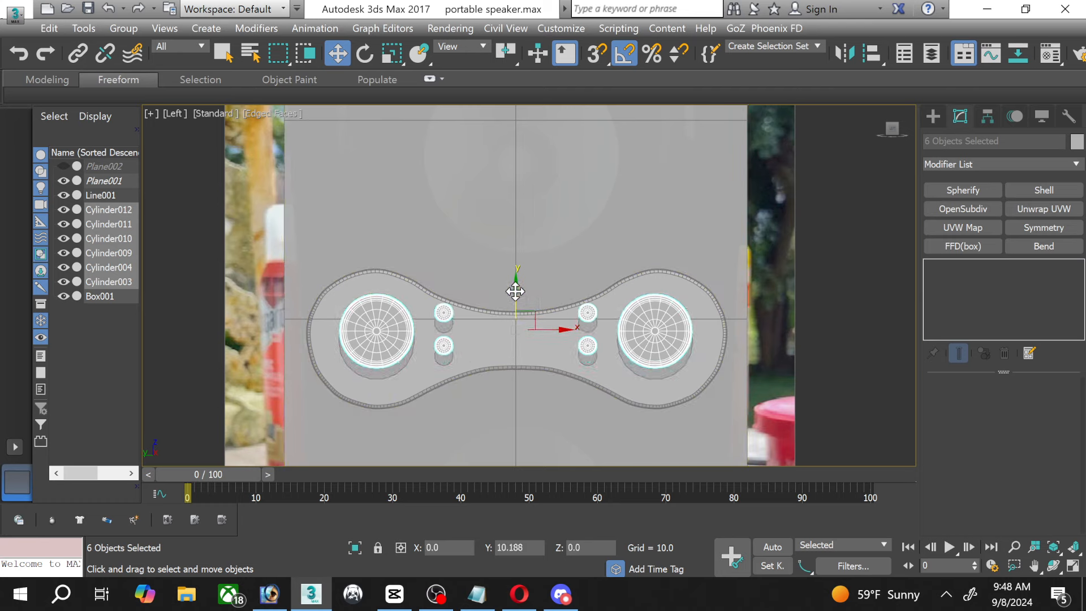
{"action": "key", "text": "ctrl+z"}
{"action": "left_click", "coordinate": [399, 285], "text": "ctrl"}
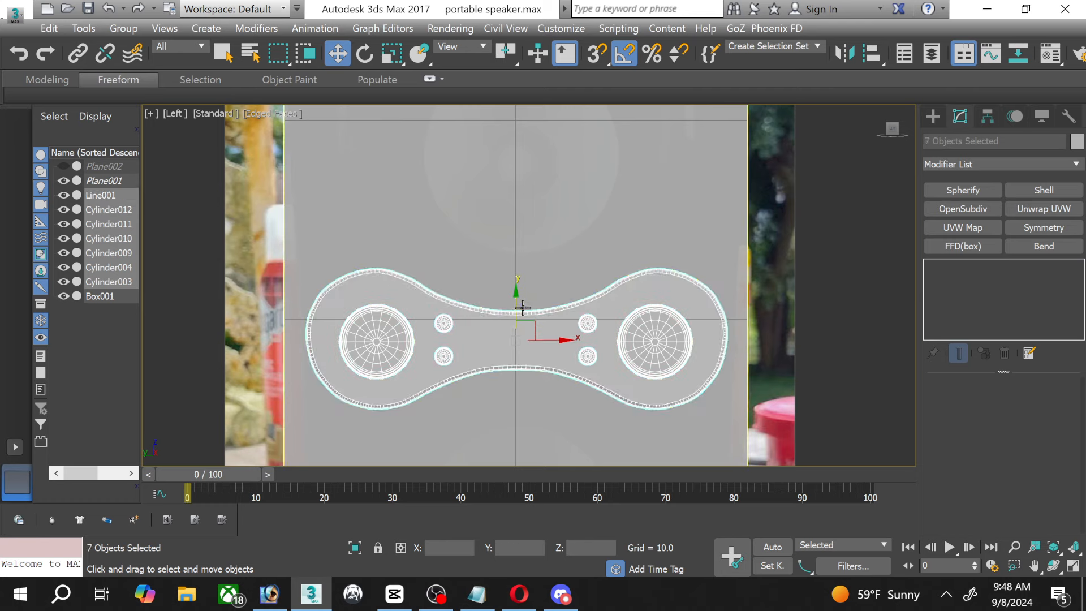
{"action": "left_click_drag", "start_coordinate": [518, 308], "coordinate": [509, 284]}
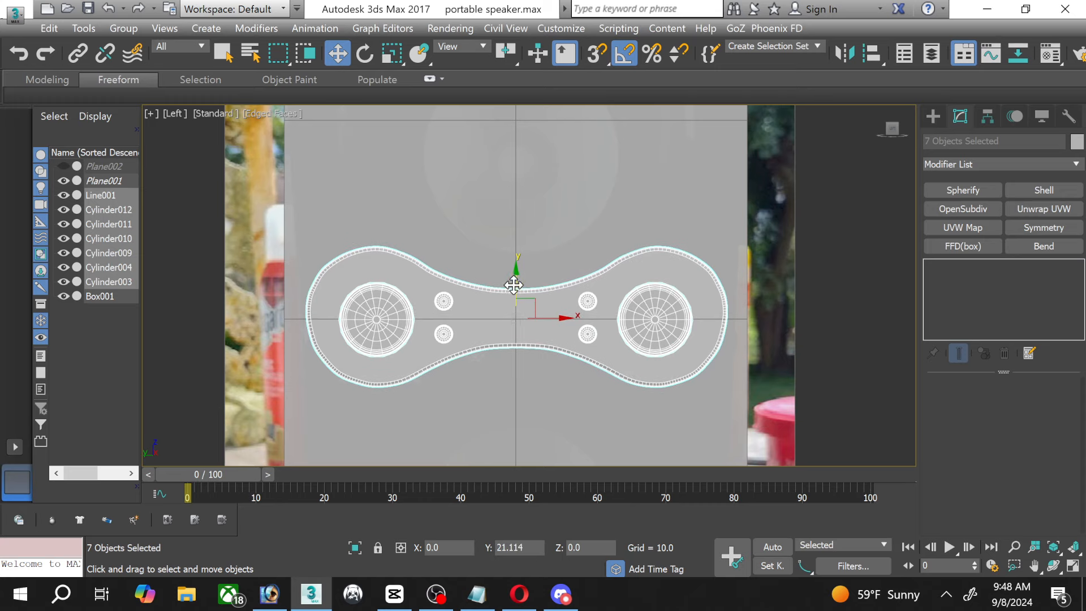
{"action": "left_click_drag", "start_coordinate": [516, 285], "coordinate": [518, 287]}
{"action": "left_click_drag", "start_coordinate": [514, 287], "coordinate": [511, 283]}
{"action": "scroll", "coordinate": [660, 376], "scroll_direction": "up", "scroll_amount": 6}
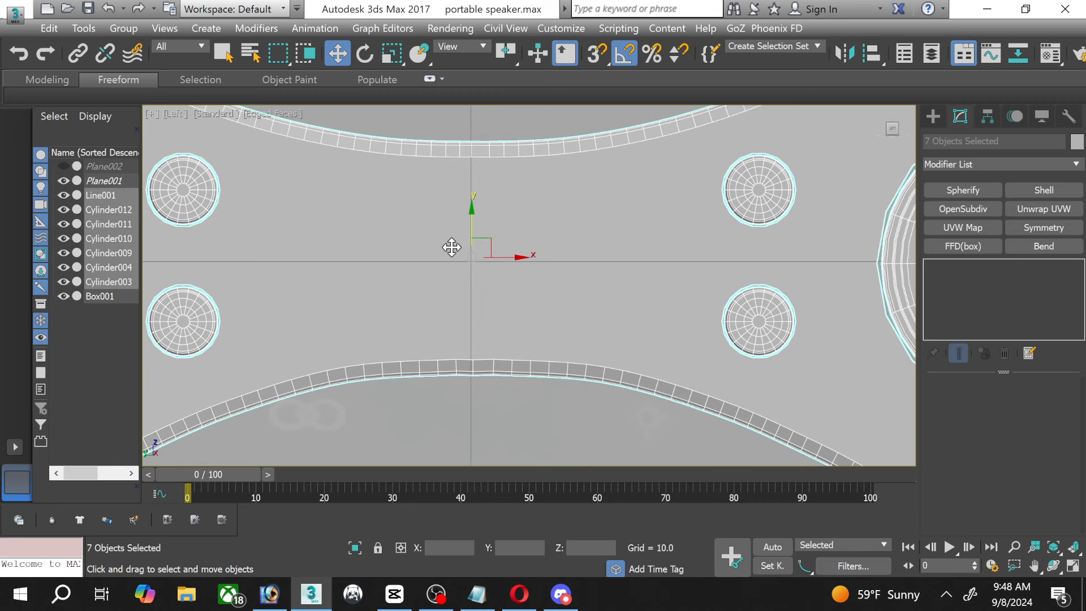
{"action": "left_click_drag", "start_coordinate": [473, 221], "coordinate": [473, 226]}
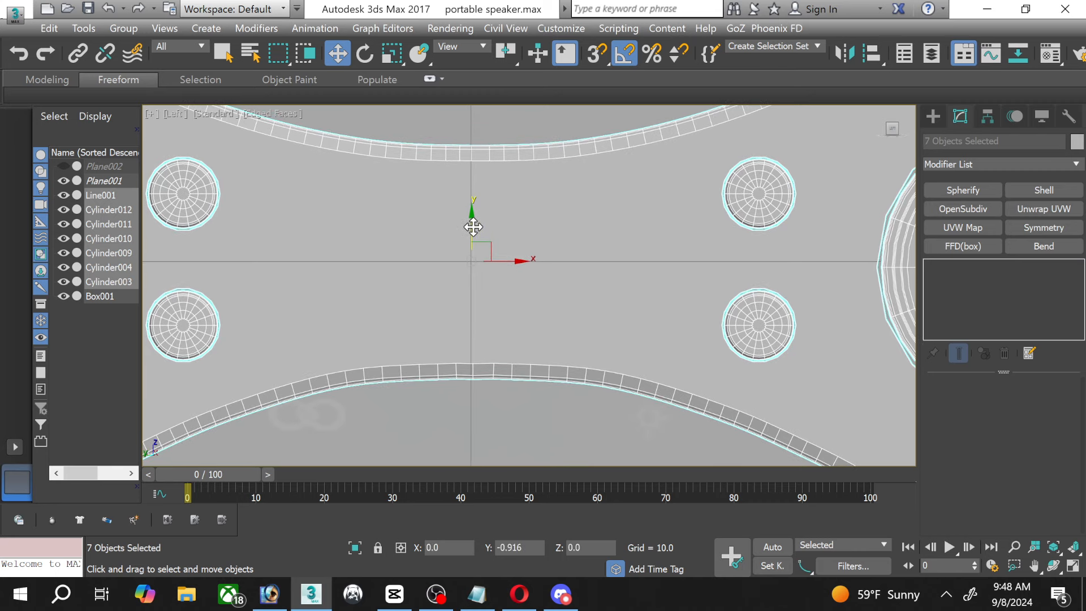
{"action": "scroll", "coordinate": [557, 240], "scroll_direction": "down", "scroll_amount": 6}
{"action": "left_click", "coordinate": [597, 275]}
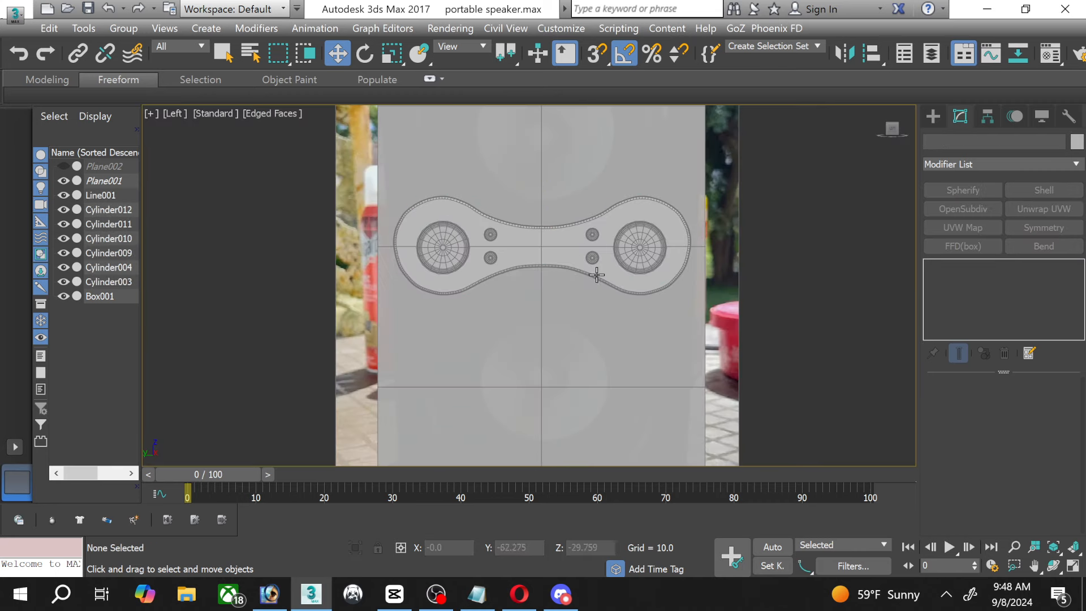
Select the box's two central front vertices above and below the control plate and chamfer them by about 152.3.
{"action": "scroll", "coordinate": [594, 274], "scroll_direction": "down", "scroll_amount": 4}
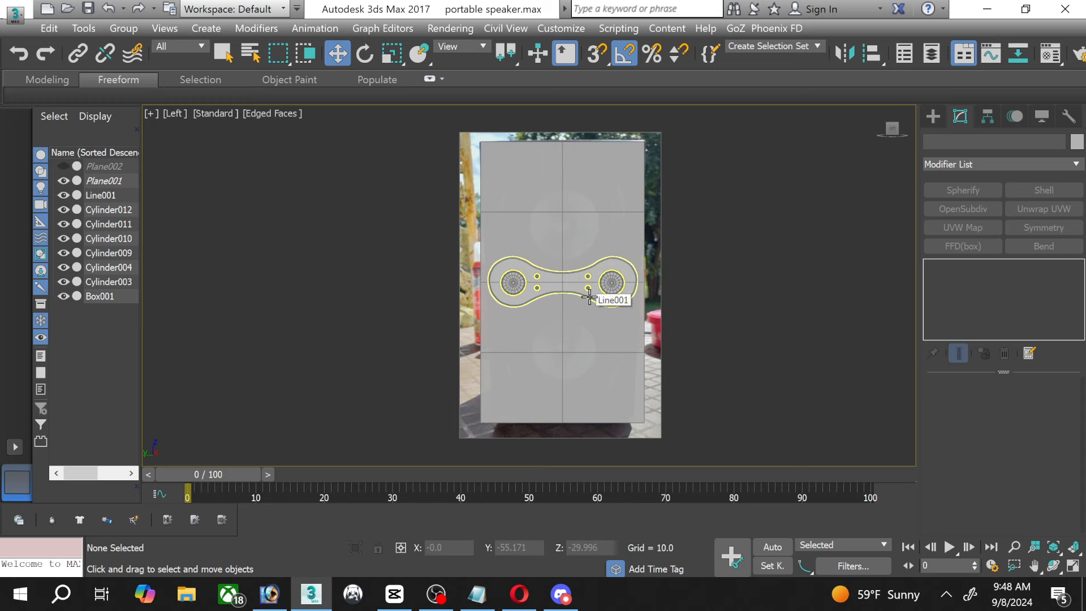
{"action": "scroll", "coordinate": [589, 297], "scroll_direction": "up", "scroll_amount": 3}
{"action": "left_click", "coordinate": [540, 194]}
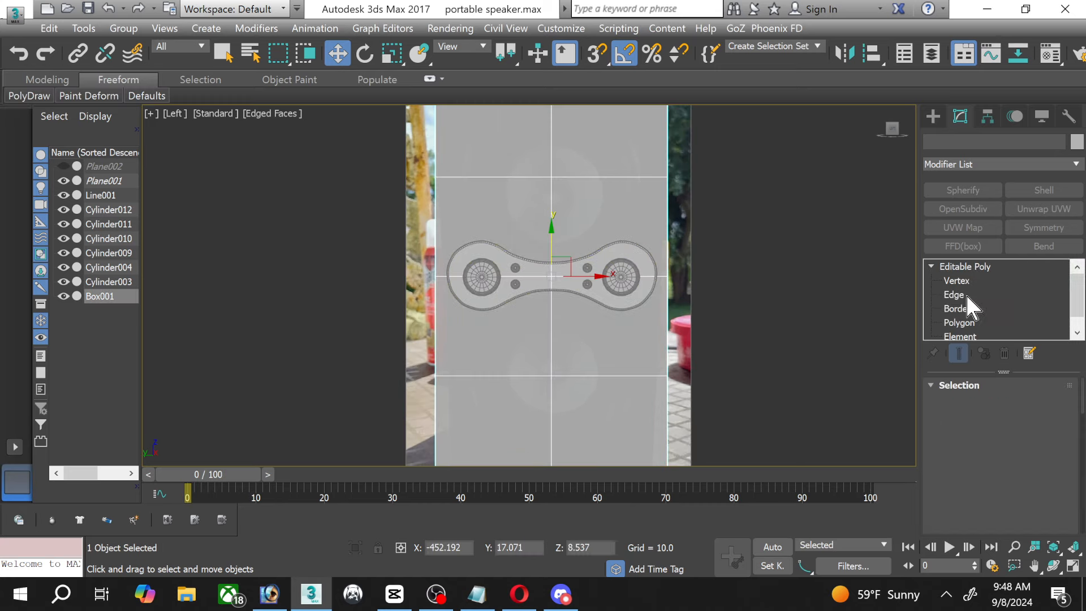
{"action": "left_click", "coordinate": [957, 280]}
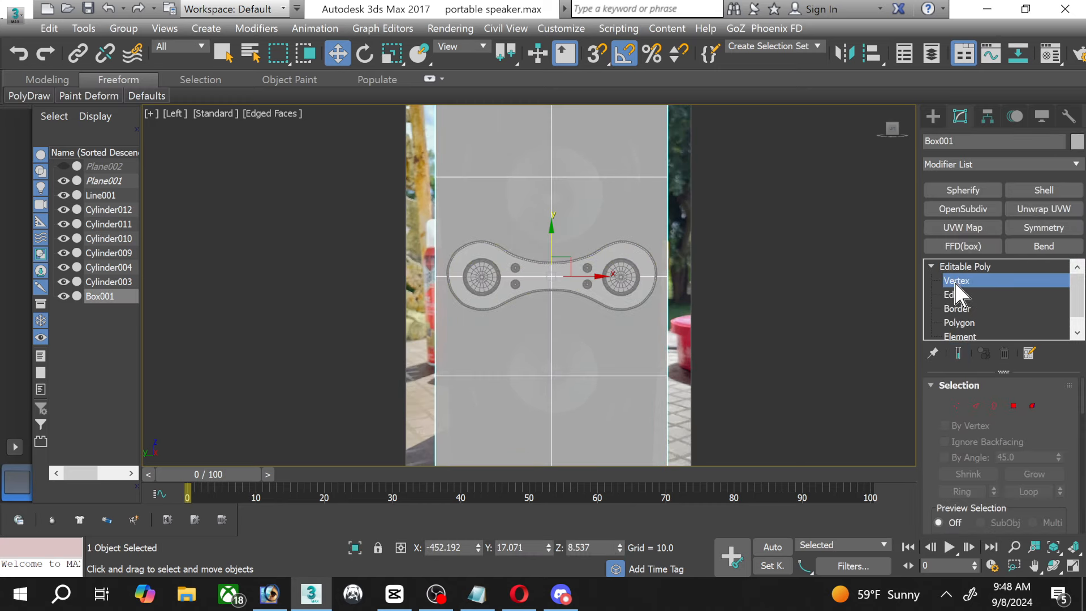
{"action": "left_click", "coordinate": [552, 176]}
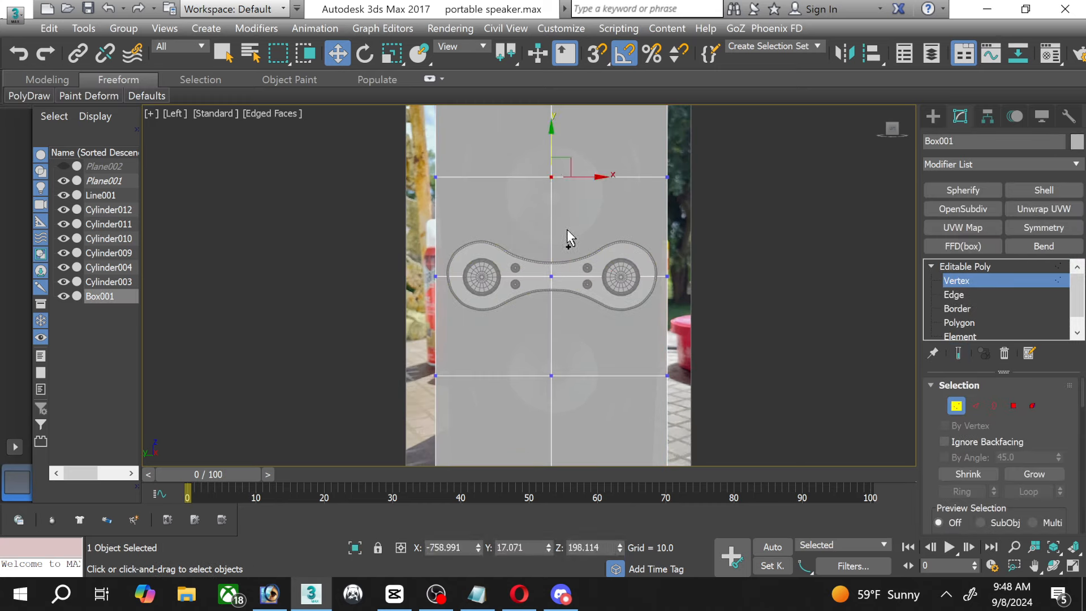
{"action": "left_click", "coordinate": [551, 375], "text": "ctrl"}
{"action": "scroll", "coordinate": [1005, 495], "scroll_direction": "down", "scroll_amount": 3}
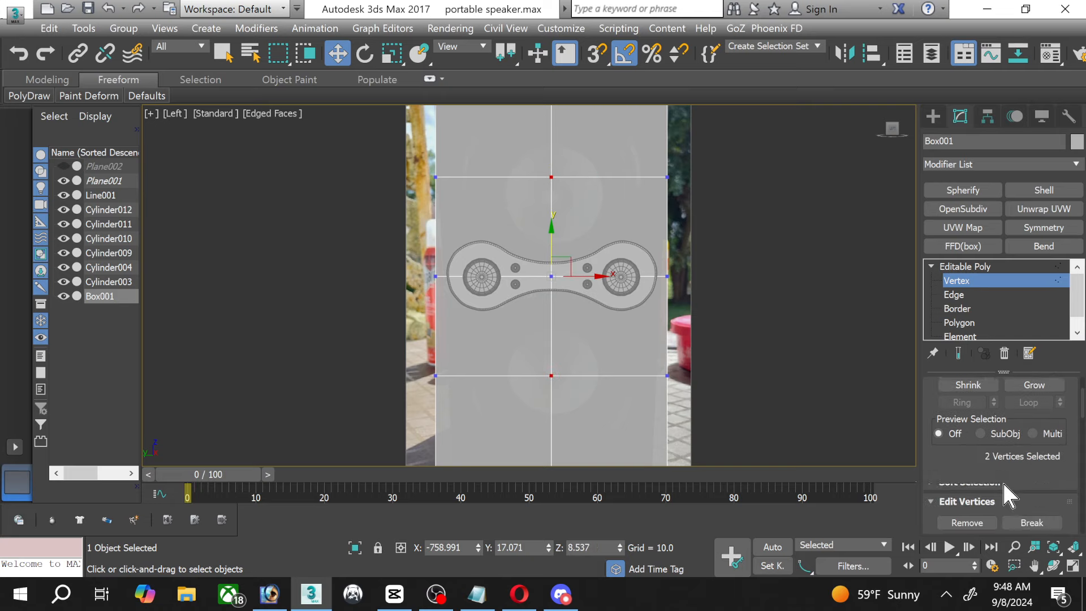
{"action": "scroll", "coordinate": [1005, 496], "scroll_direction": "down", "scroll_amount": 2}
{"action": "left_click", "coordinate": [991, 509]}
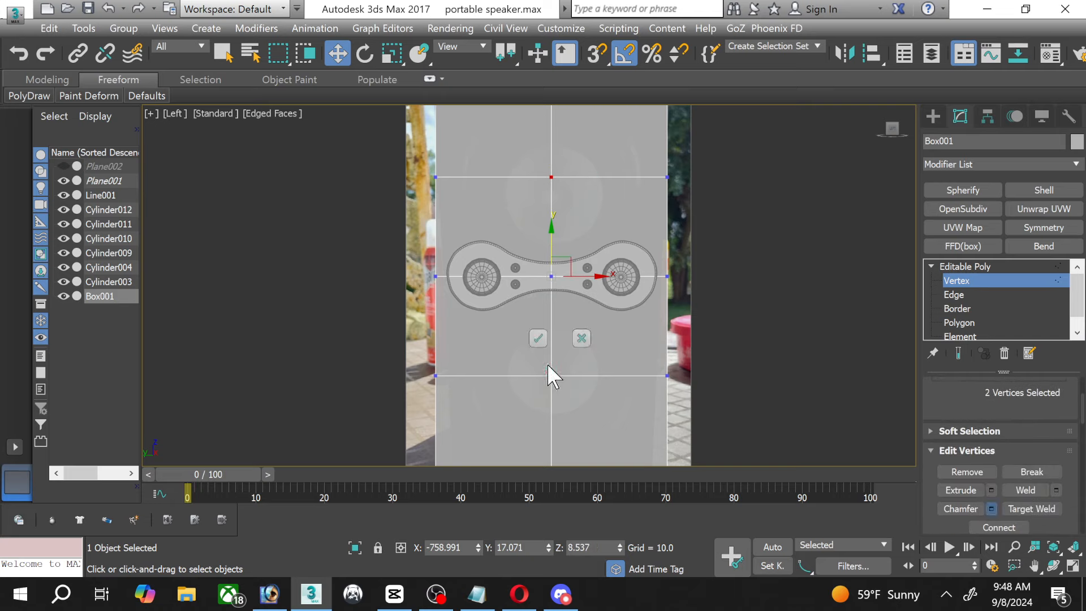
{"action": "middle_click_drag", "start_coordinate": [440, 298], "coordinate": [392, 327]}
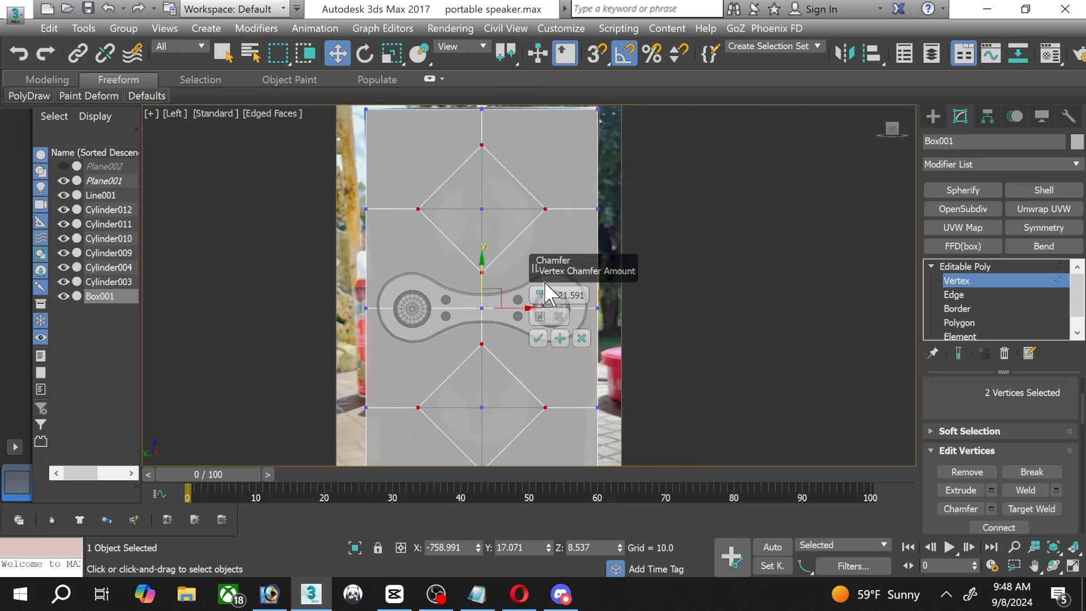
{"action": "left_click_drag", "start_coordinate": [539, 291], "coordinate": [529, 281]}
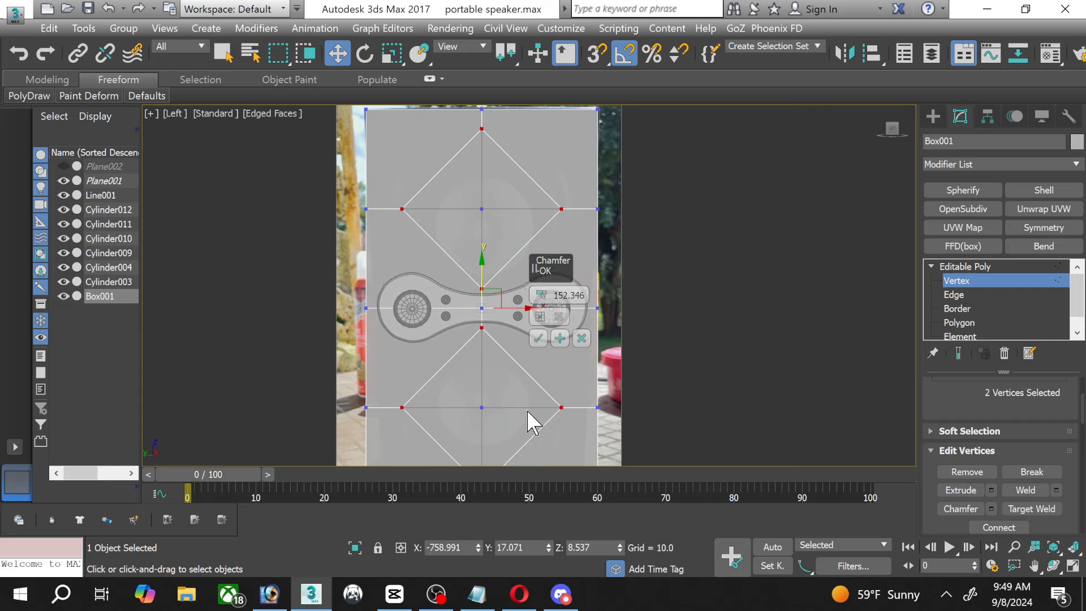
{"action": "left_click", "coordinate": [538, 338]}
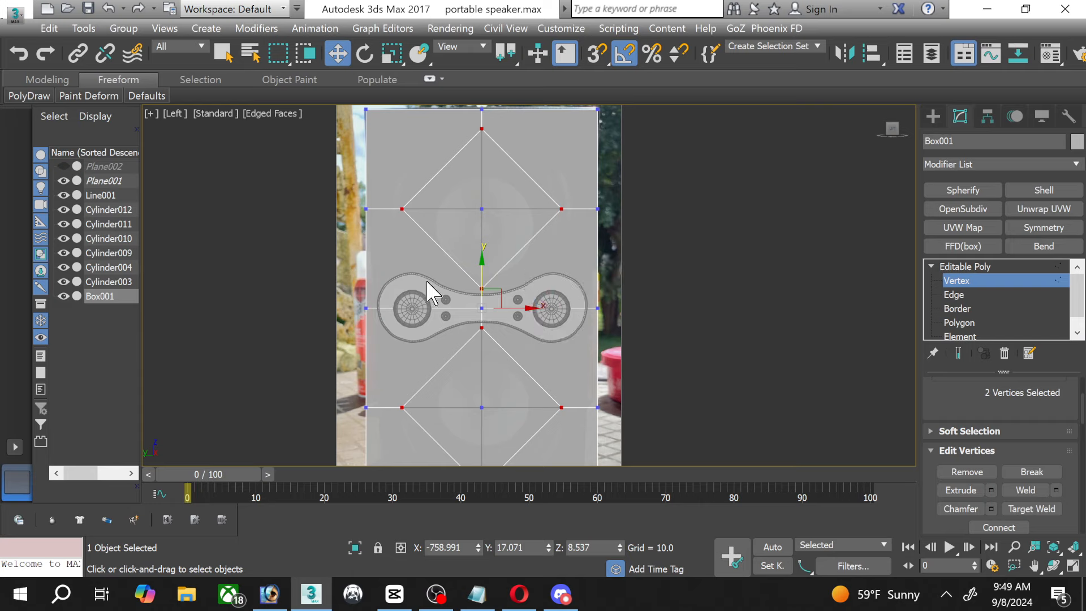
Cut edges from the box's side vertices at control-plate height to the two upper sides of the lower diamond.
{"action": "middle_click_drag", "start_coordinate": [431, 296], "coordinate": [429, 245]}
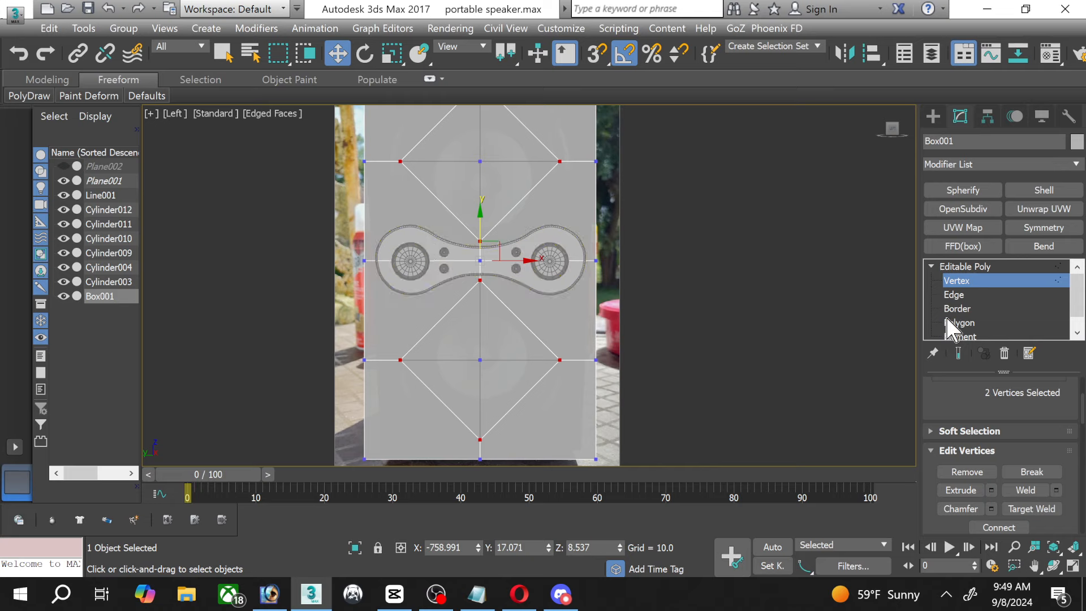
{"action": "scroll", "coordinate": [1081, 485], "scroll_direction": "down", "scroll_amount": 5}
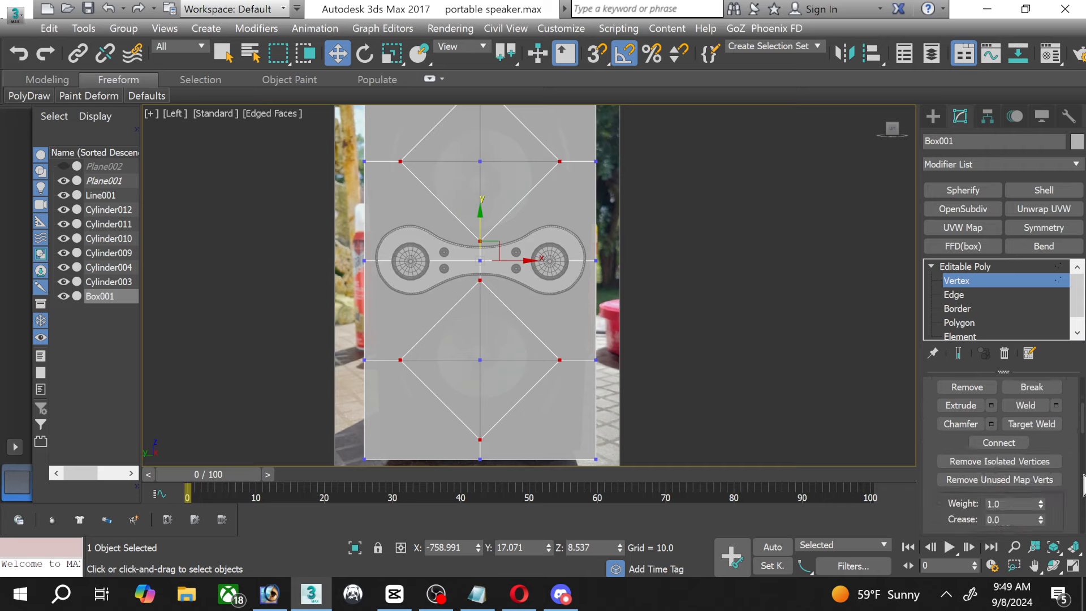
{"action": "scroll", "coordinate": [1082, 486], "scroll_direction": "down", "scroll_amount": 5}
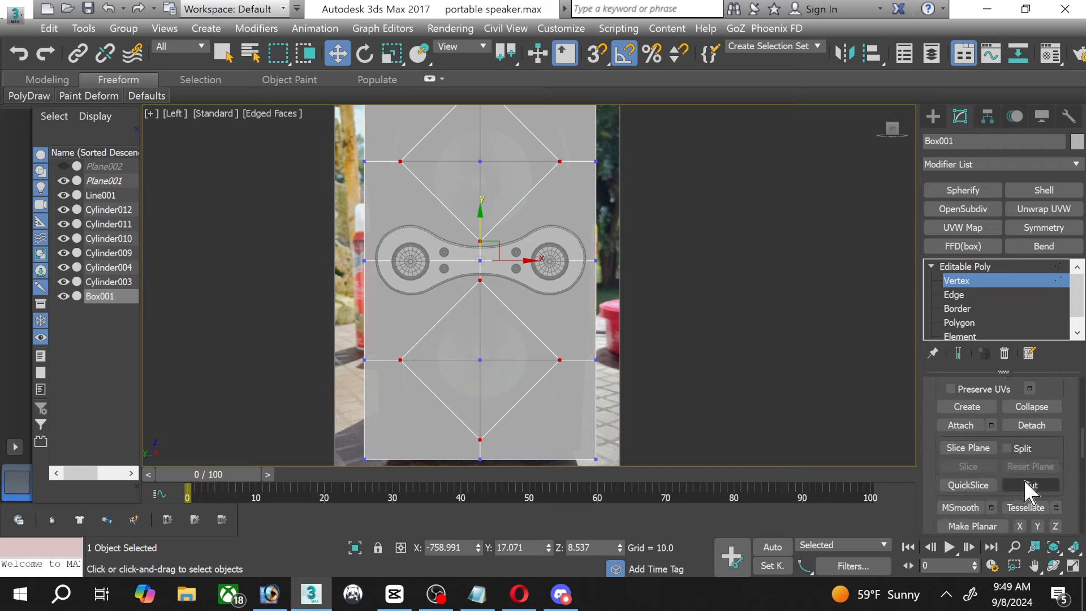
{"action": "left_click", "coordinate": [1030, 484]}
{"action": "scroll", "coordinate": [432, 357], "scroll_direction": "up", "scroll_amount": 2}
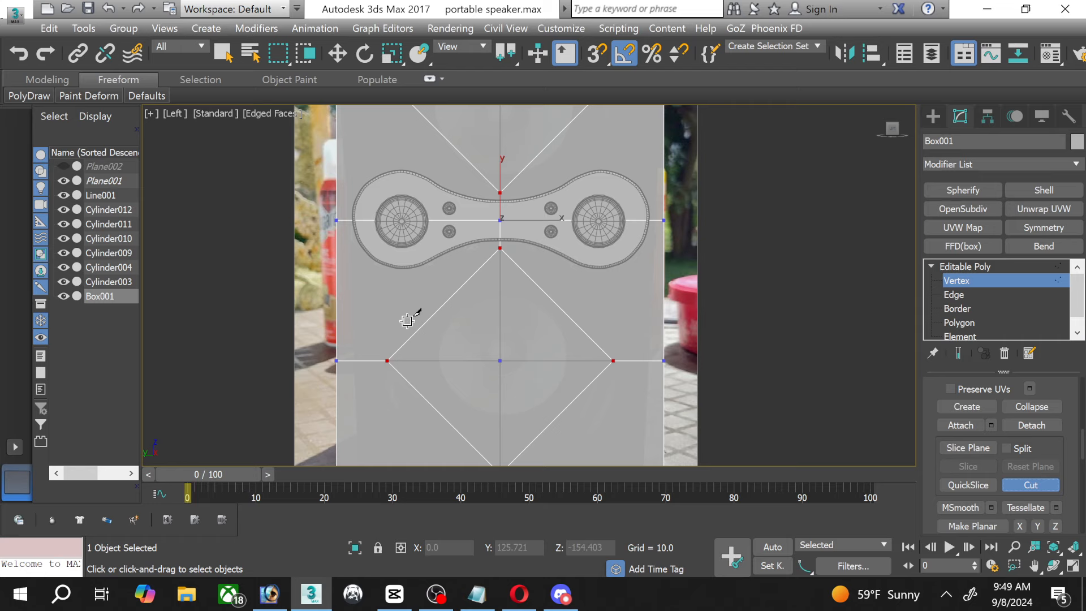
{"action": "left_click", "coordinate": [336, 220]}
{"action": "left_click", "coordinate": [443, 304]}
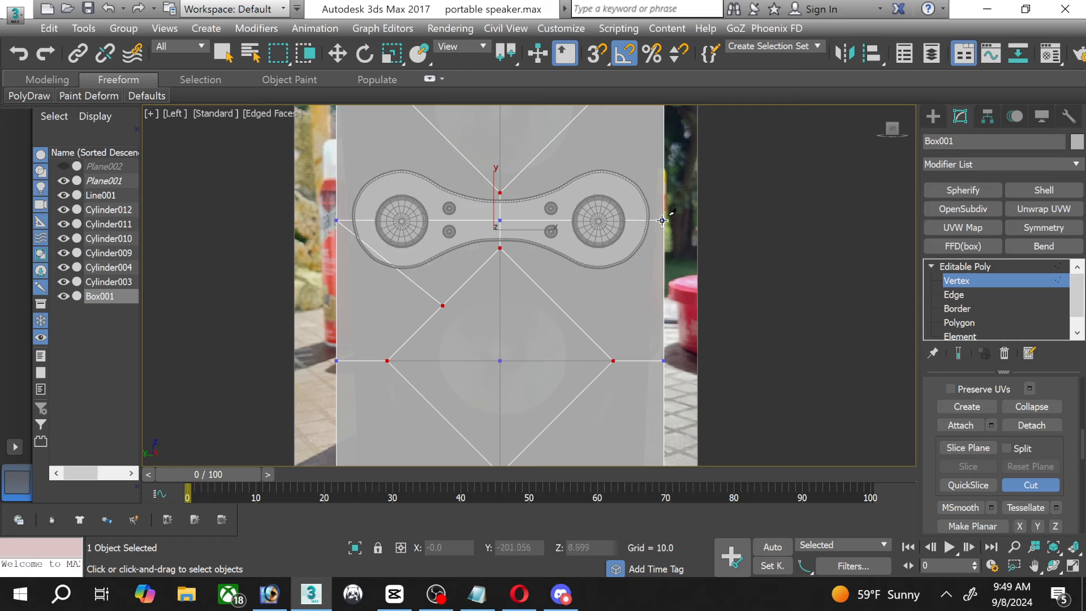
{"action": "left_click", "coordinate": [663, 220]}
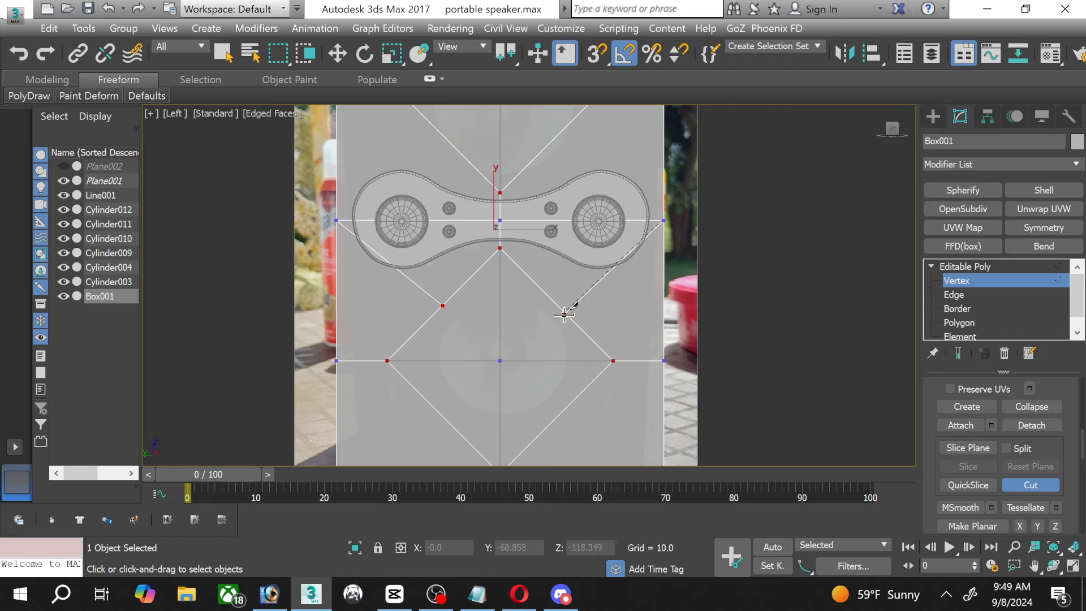
{"action": "left_click", "coordinate": [563, 313]}
{"action": "right_click", "coordinate": [563, 312]}
Cut edges from the box's two bottom corners to the lower diamond's lower sides, and leave the Cut tool.
{"action": "middle_click_drag", "start_coordinate": [563, 313], "coordinate": [547, 205]}
{"action": "left_click", "coordinate": [647, 392]}
{"action": "left_click", "coordinate": [543, 305]}
{"action": "right_click", "coordinate": [543, 306]}
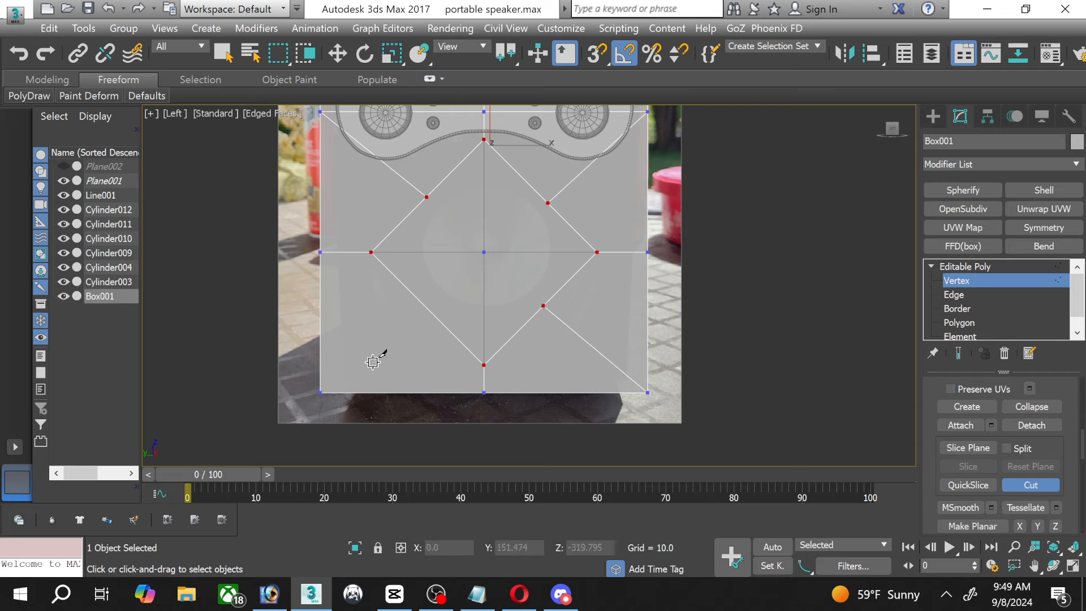
{"action": "left_click", "coordinate": [320, 392]}
{"action": "left_click", "coordinate": [423, 304]}
{"action": "middle_click_drag", "start_coordinate": [516, 266], "coordinate": [508, 307]}
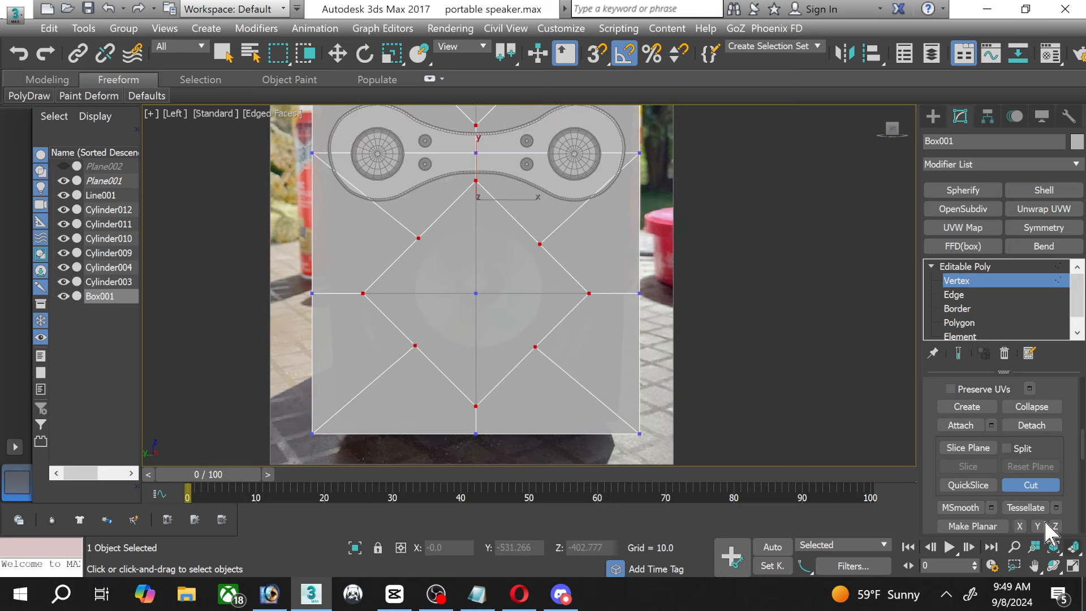
{"action": "left_click", "coordinate": [1033, 486]}
{"action": "key", "text": "w"}
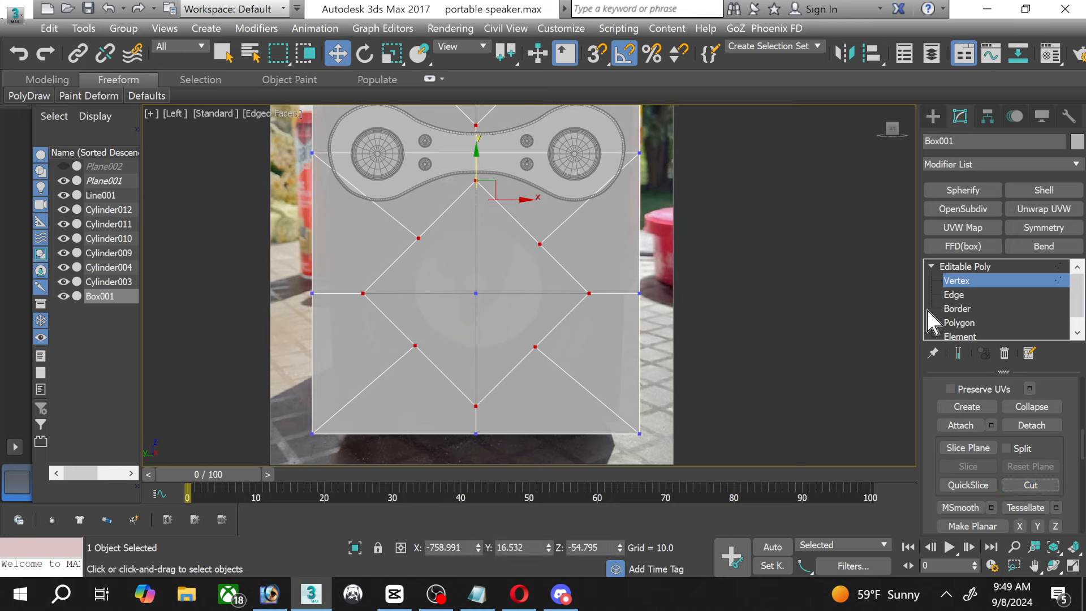
Select the polygons inside the lower diamond and apply Spherify to round it into an octagon.
{"action": "middle_click_drag", "start_coordinate": [457, 285], "coordinate": [432, 352]}
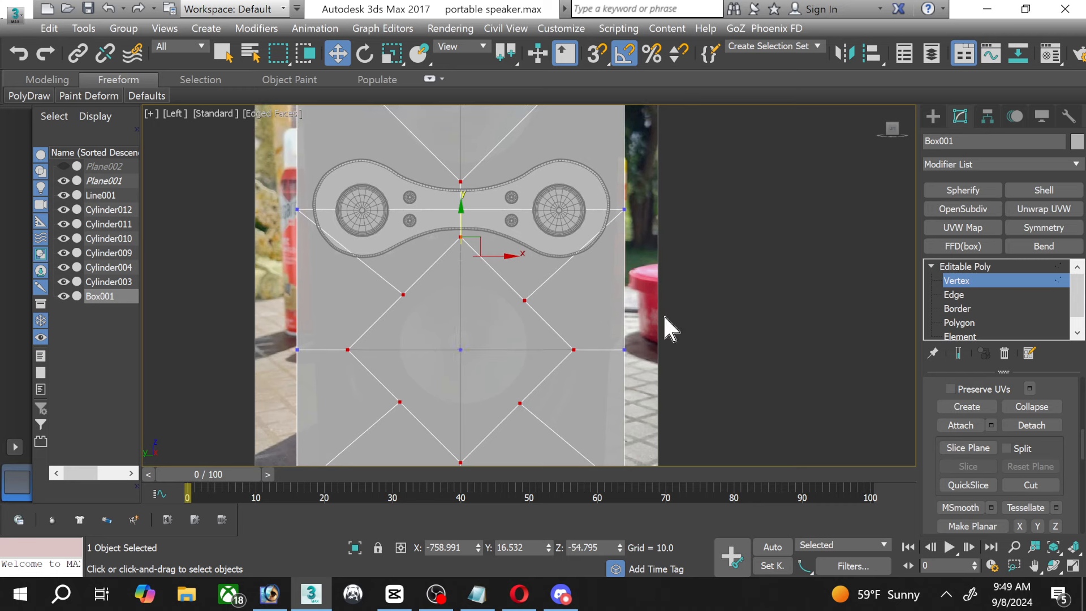
{"action": "left_click", "coordinate": [958, 323]}
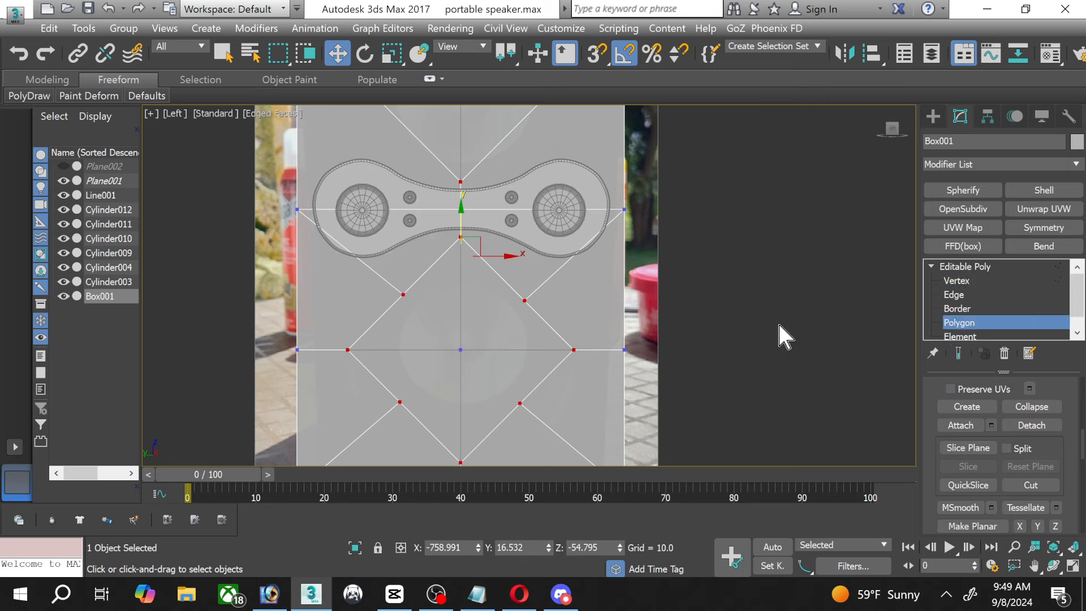
{"action": "left_click", "coordinate": [539, 296]}
{"action": "left_click", "coordinate": [495, 301]}
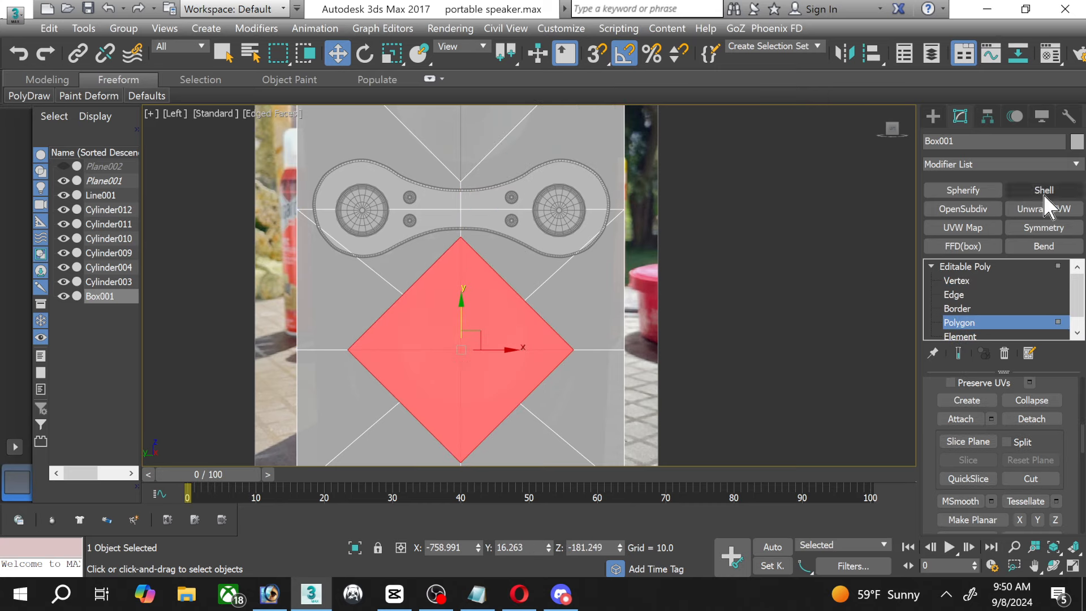
{"action": "left_click", "coordinate": [954, 192]}
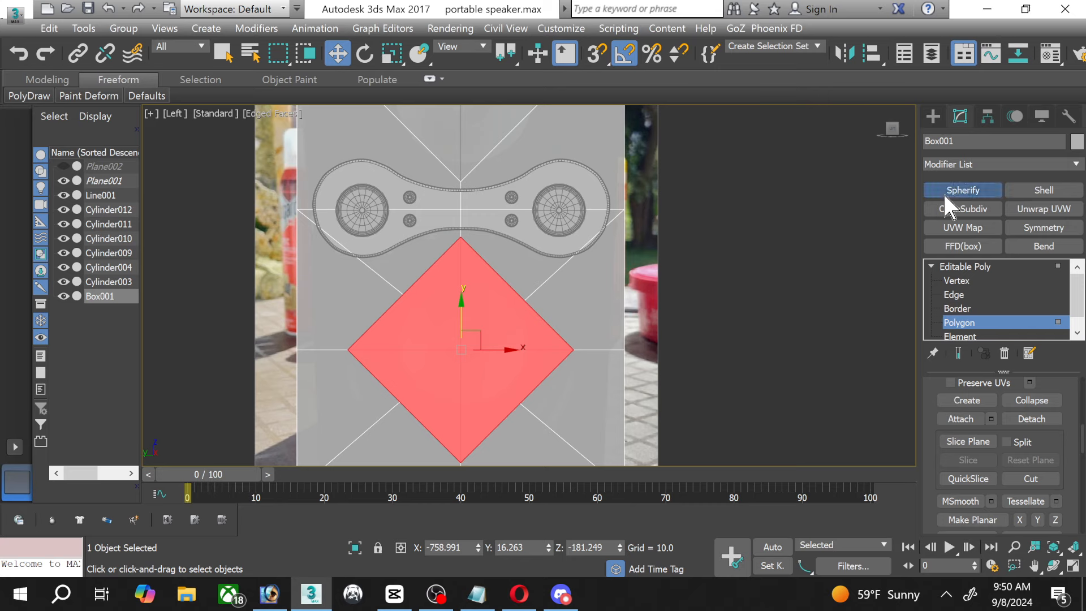
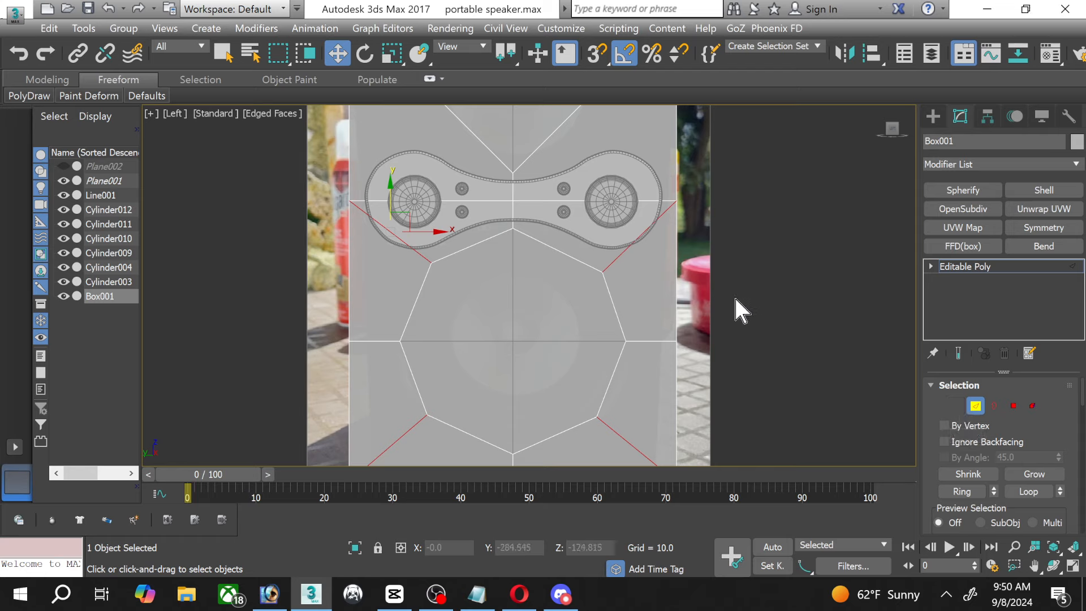
Select the vertical edges crossing the octagon's upper half and connect them with 1 segment, pinch 0 and slide 0.
{"action": "left_click_drag", "start_coordinate": [242, 315], "coordinate": [735, 330]}
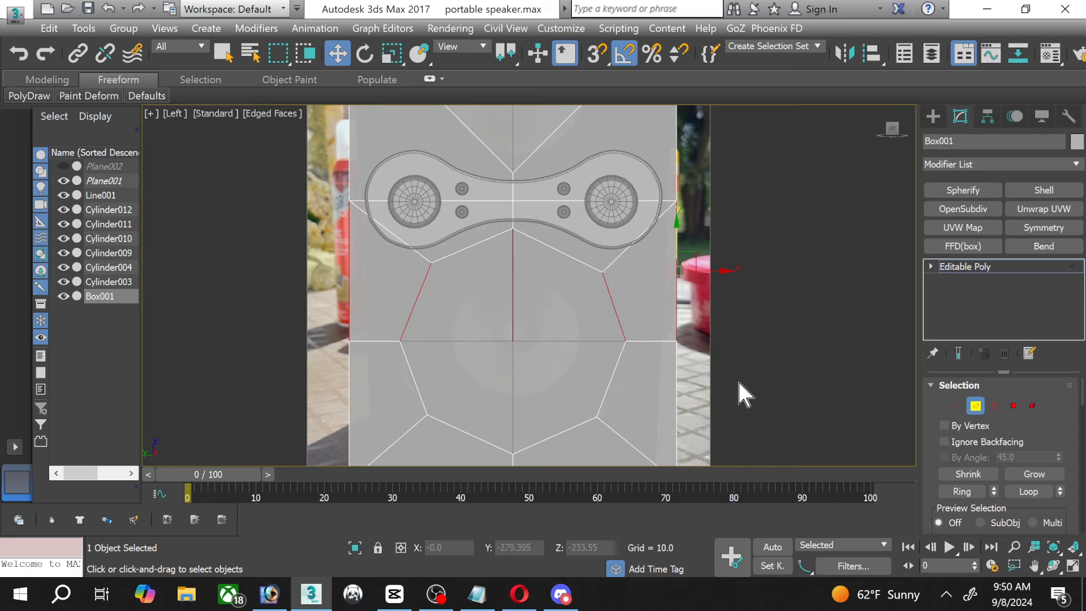
{"action": "scroll", "coordinate": [1034, 473], "scroll_direction": "down", "scroll_amount": 5}
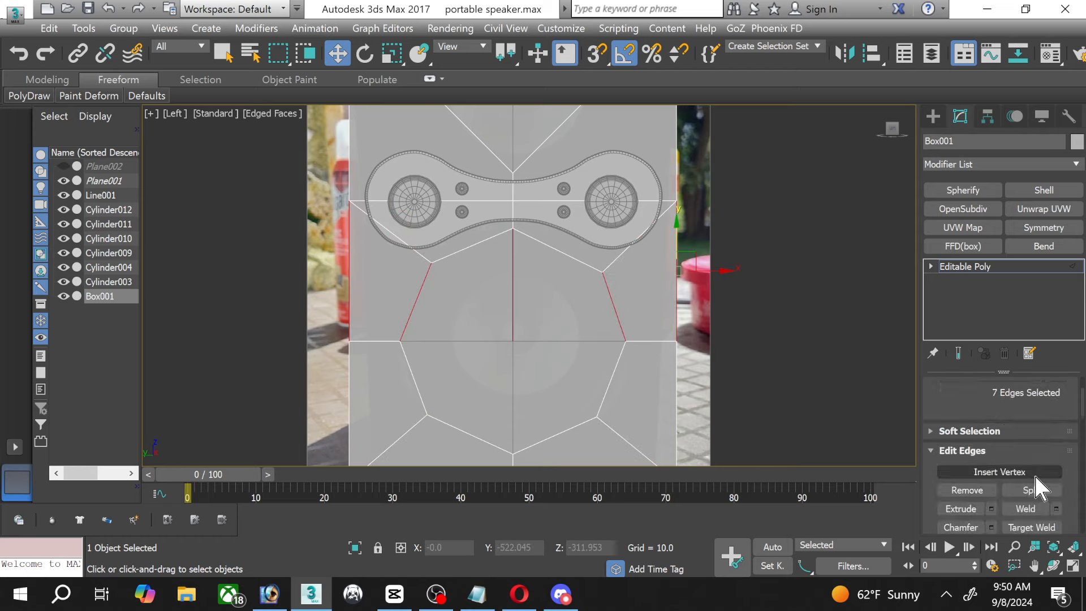
{"action": "left_click", "coordinate": [1055, 520]}
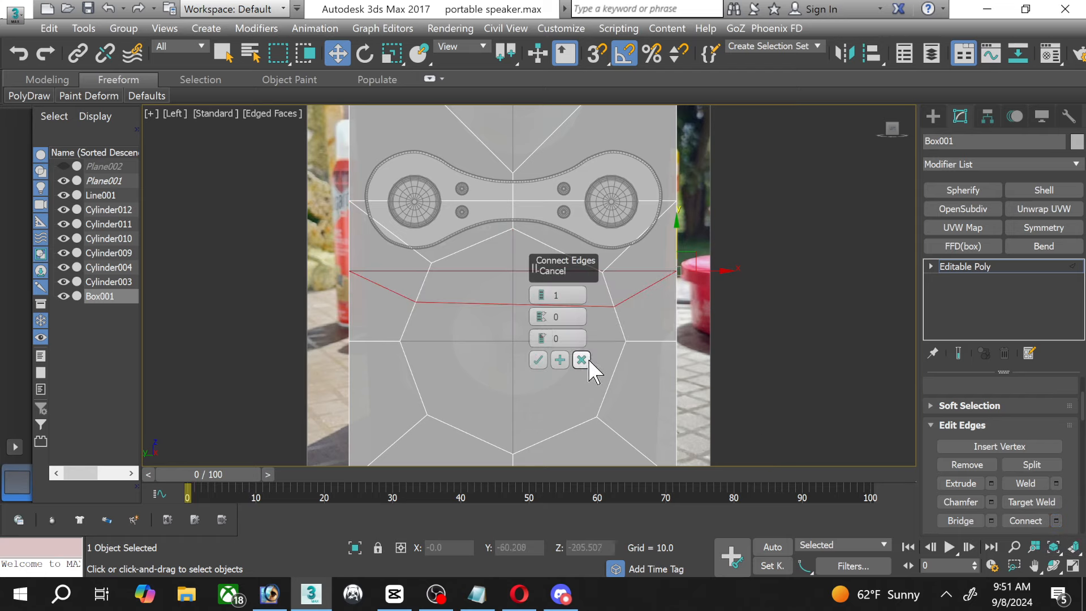
{"action": "left_click", "coordinate": [582, 360]}
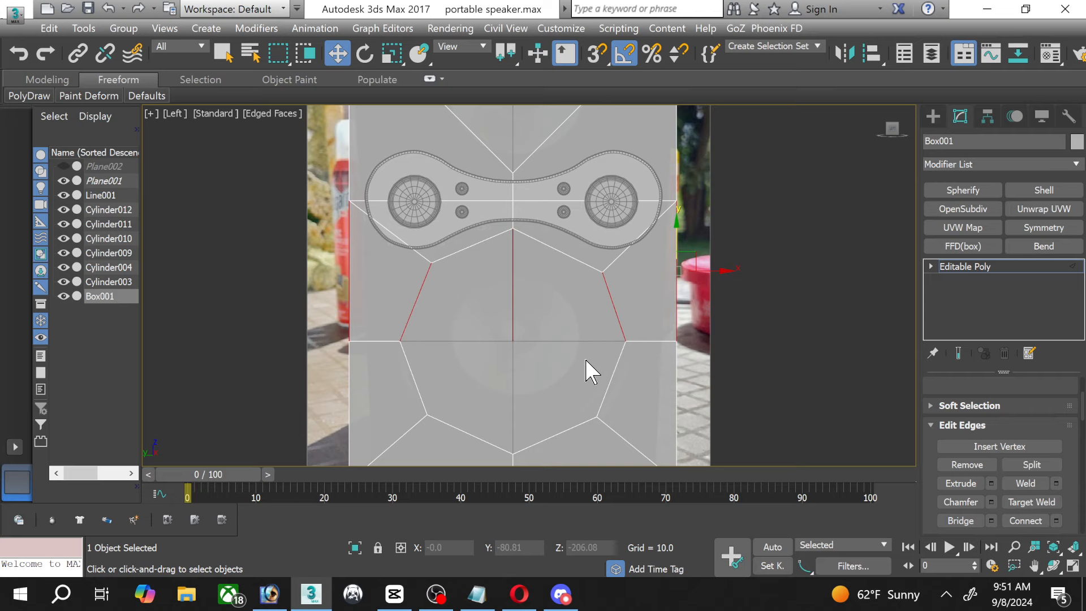
{"action": "left_click", "coordinate": [1058, 521]}
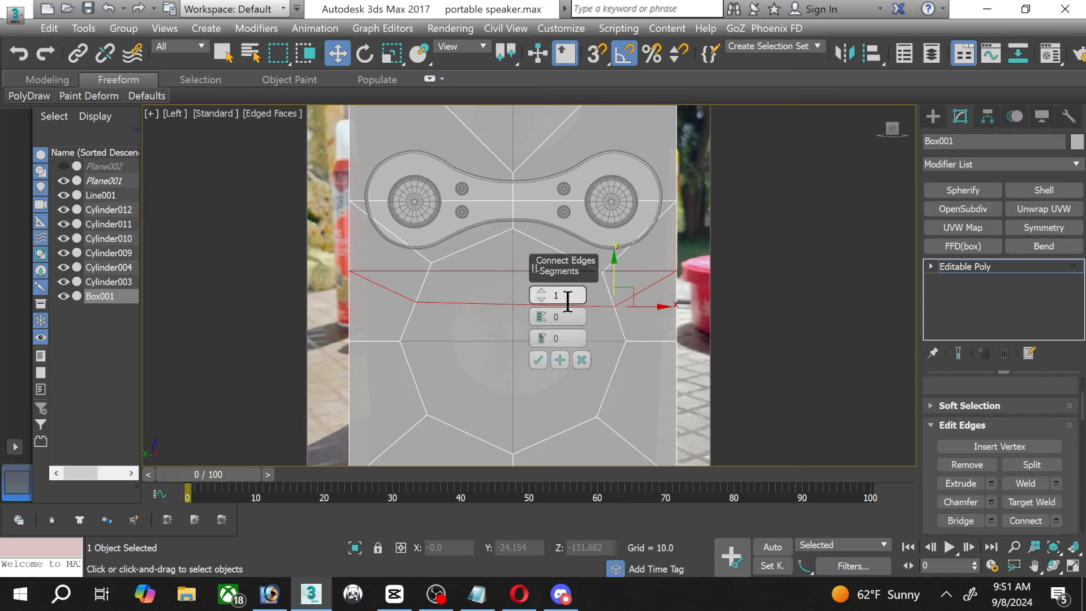
{"action": "left_click", "coordinate": [538, 360]}
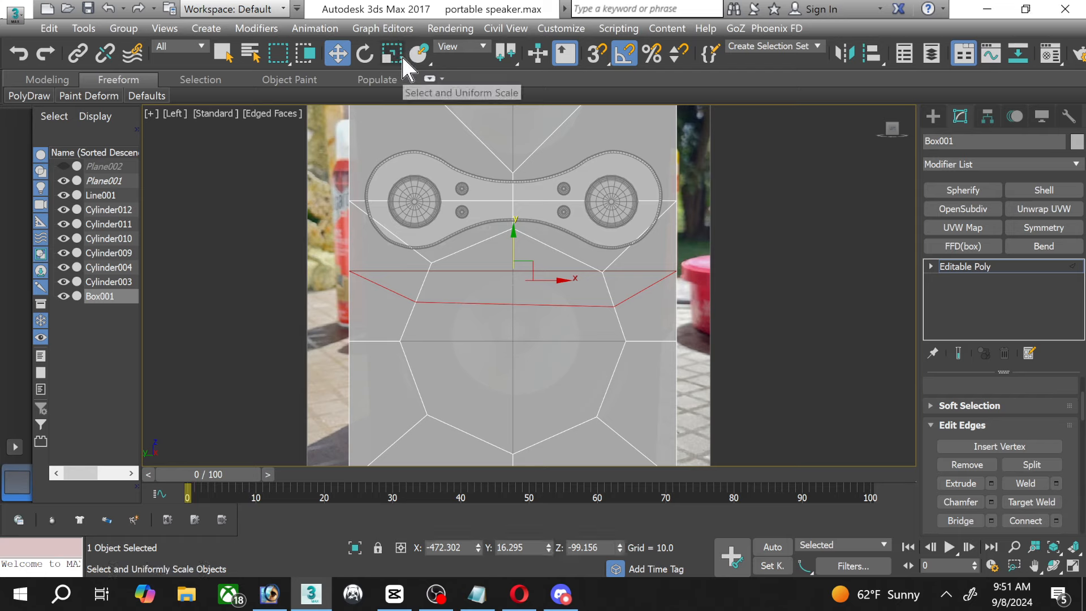
Flatten the new connecting edges vertically into a straight line and move them down about 31 units.
{"action": "left_click", "coordinate": [391, 53]}
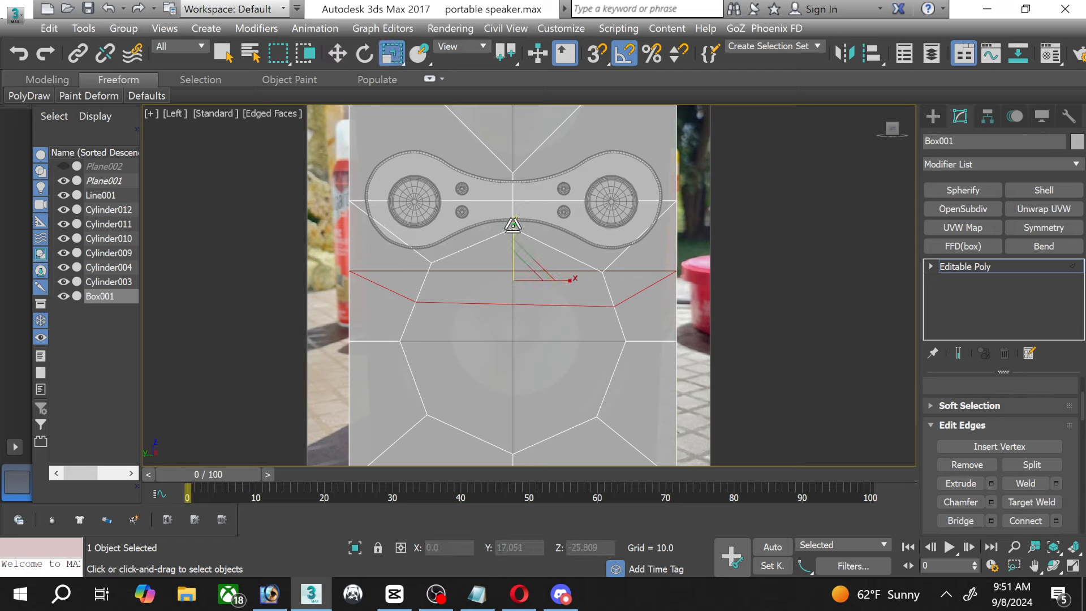
{"action": "left_click_drag", "start_coordinate": [513, 225], "coordinate": [449, 314]}
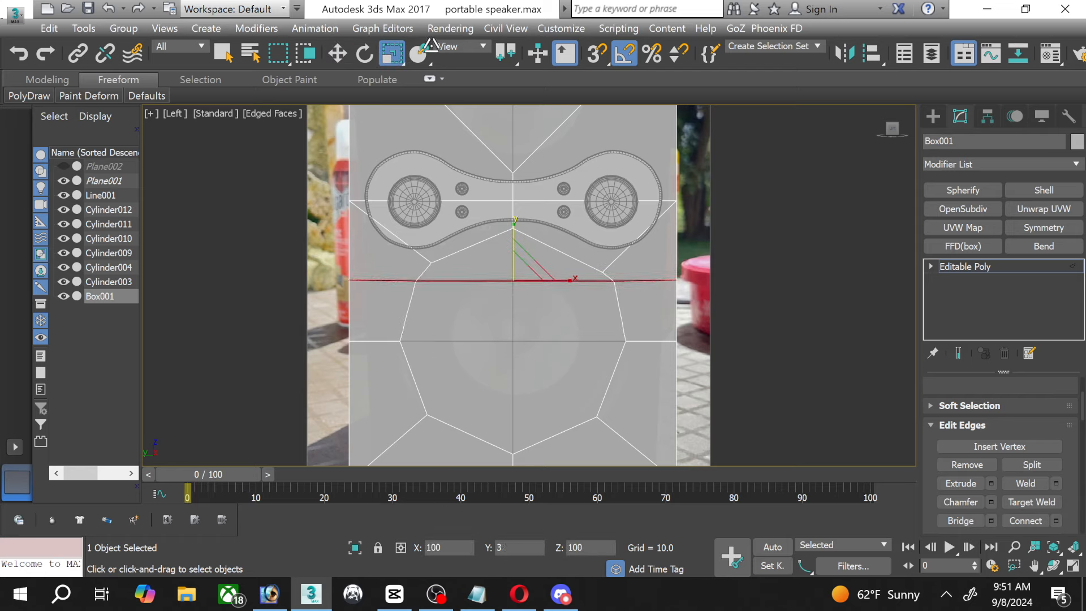
{"action": "left_click_drag", "start_coordinate": [307, 542], "coordinate": [168, 4]}
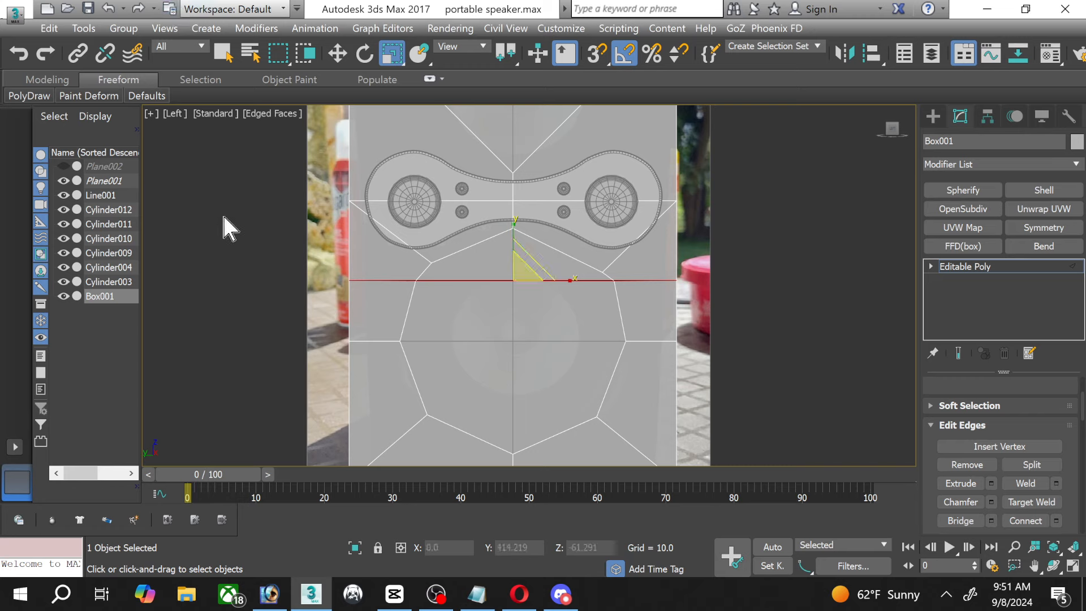
{"action": "left_click", "coordinate": [346, 54]}
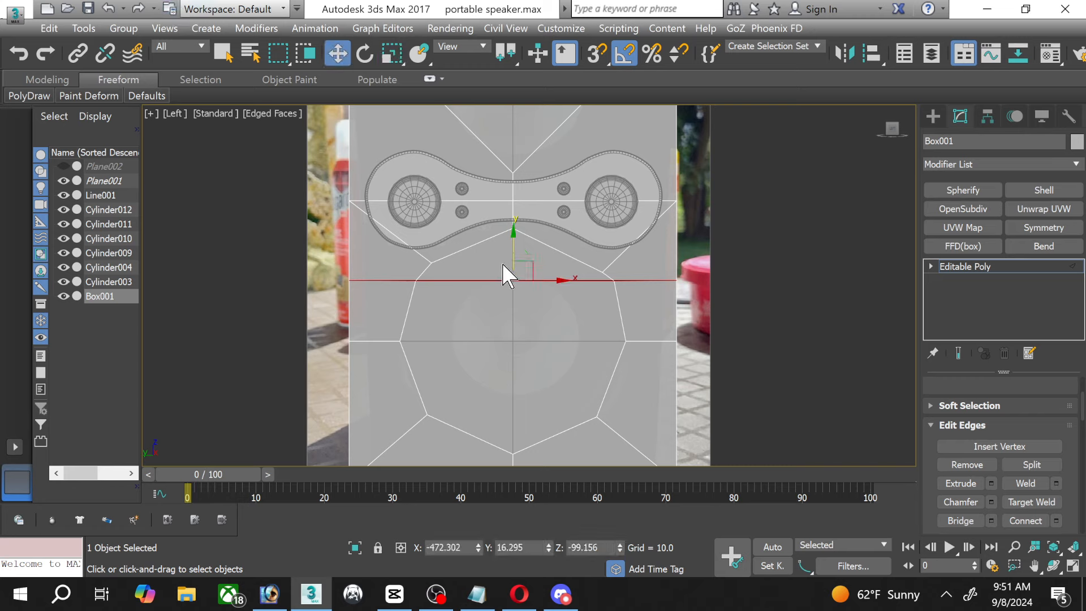
{"action": "left_click_drag", "start_coordinate": [515, 249], "coordinate": [516, 268]}
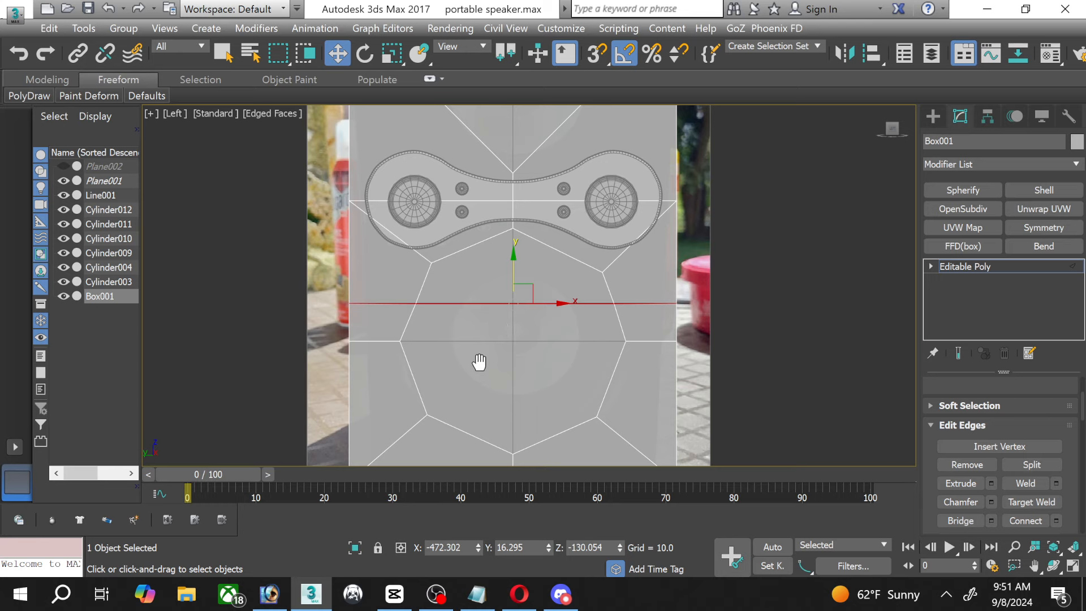
Select the vertical edges crossing the lower octagon's bottom half and connect them with 1 segment.
{"action": "middle_click_drag", "start_coordinate": [480, 359], "coordinate": [489, 334]}
{"action": "left_click_drag", "start_coordinate": [333, 349], "coordinate": [727, 368]}
{"action": "scroll", "coordinate": [1051, 498], "scroll_direction": "down", "scroll_amount": 1}
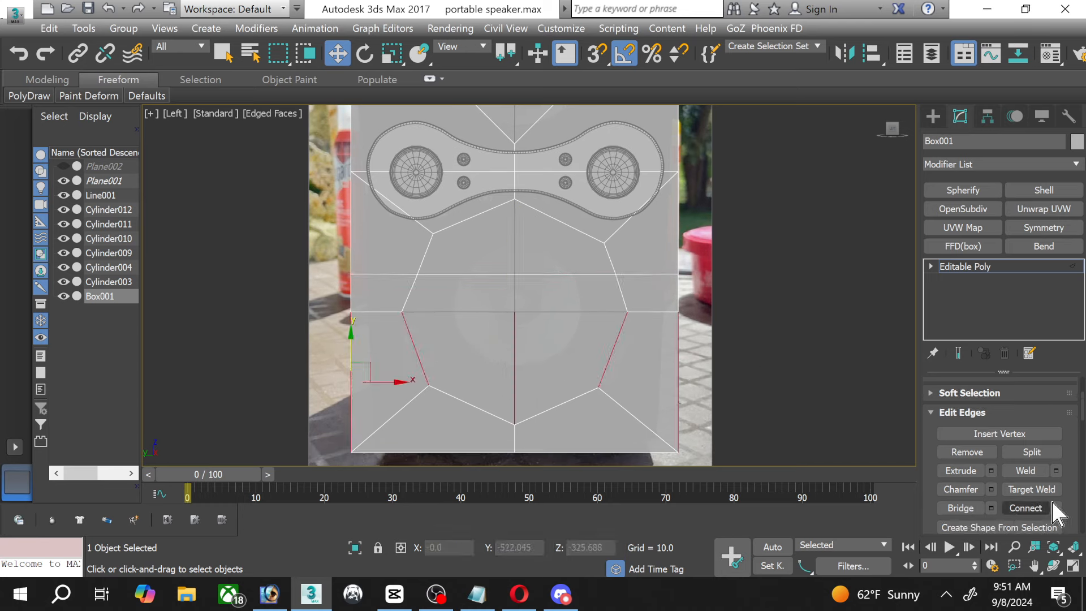
{"action": "left_click", "coordinate": [1056, 507]}
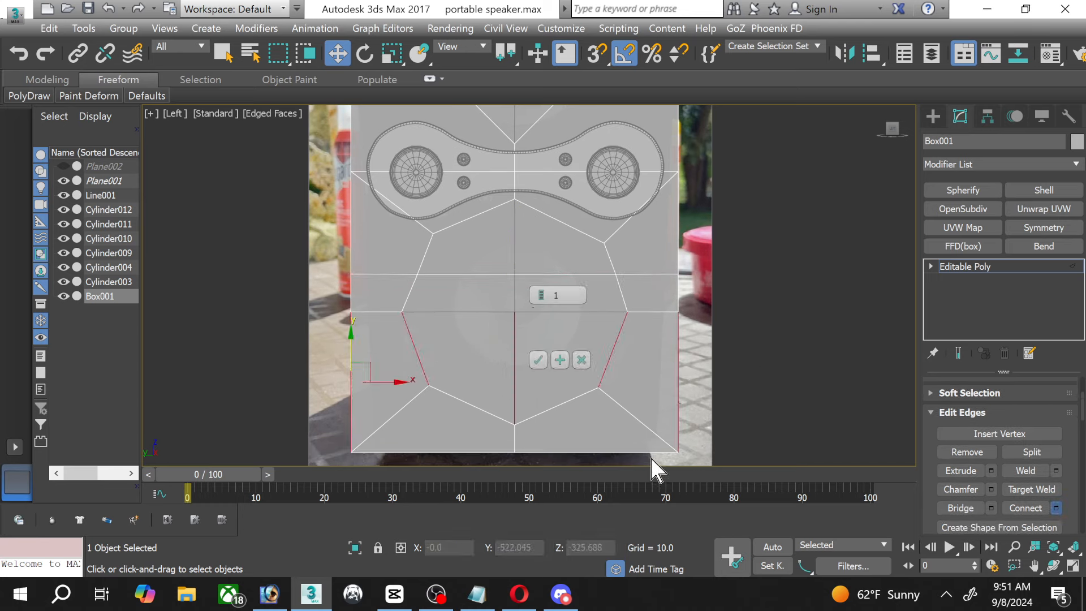
{"action": "left_click", "coordinate": [537, 361]}
Flatten the new connecting edges vertically into a straight horizontal line and move them up about 30 units.
{"action": "left_click", "coordinate": [391, 53]}
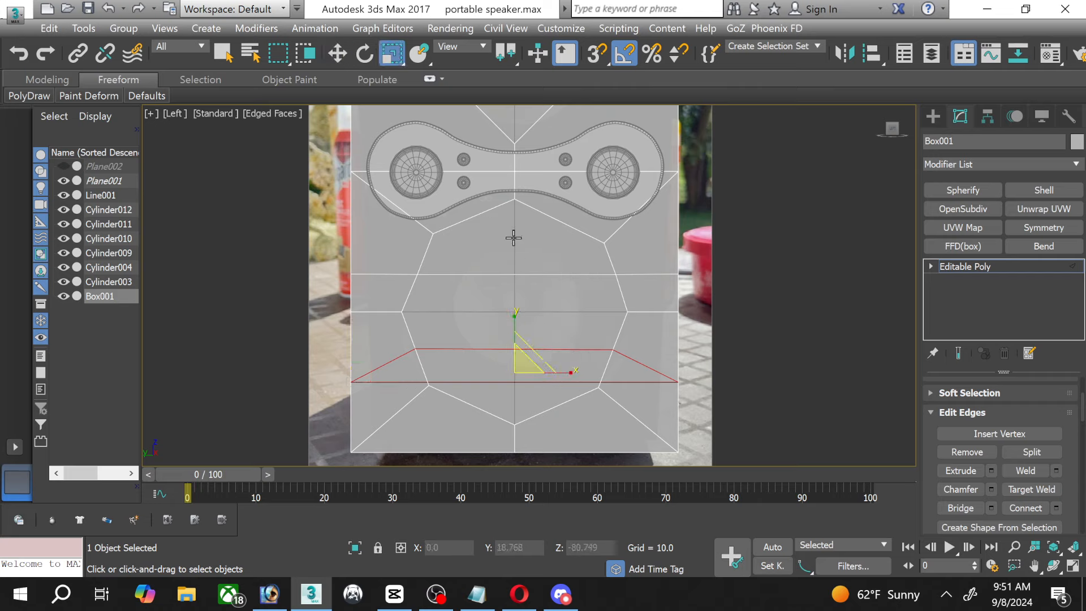
{"action": "left_click_drag", "start_coordinate": [509, 321], "coordinate": [333, 8]}
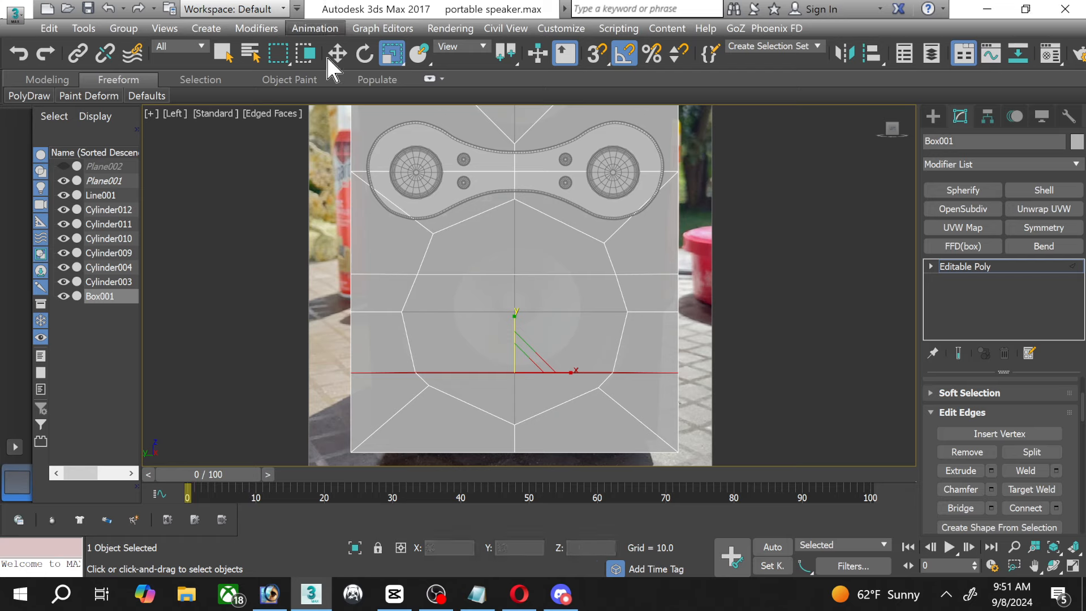
{"action": "left_click", "coordinate": [344, 51]}
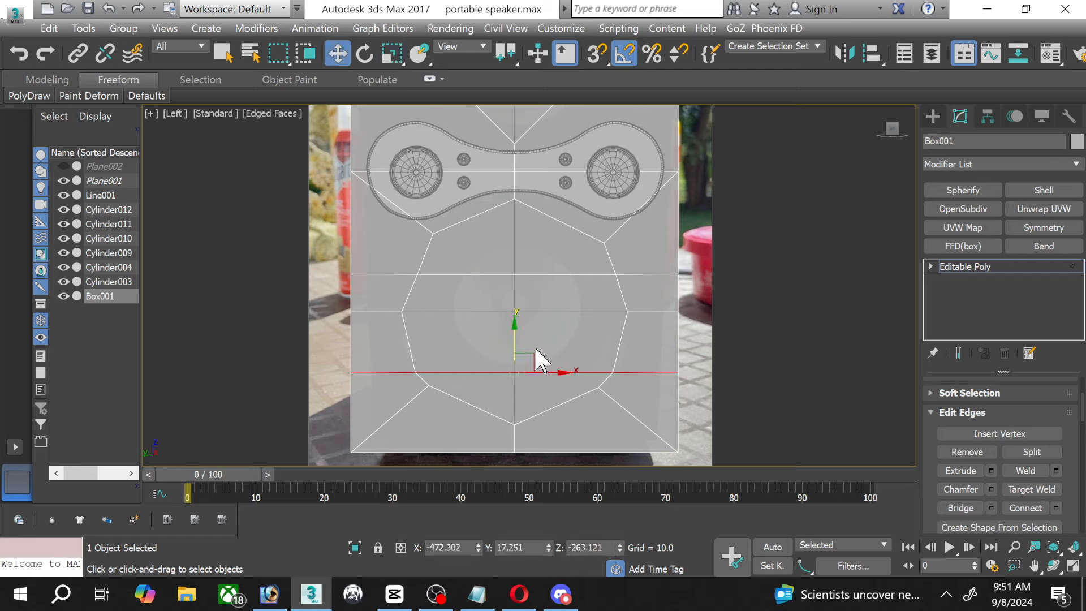
{"action": "mouse_move", "coordinate": [515, 338]}
{"action": "left_mouse_down"}
{"action": "mouse_move", "coordinate": [516, 317]}
{"action": "mouse_move", "coordinate": [521, 327]}
{"action": "left_mouse_up"}
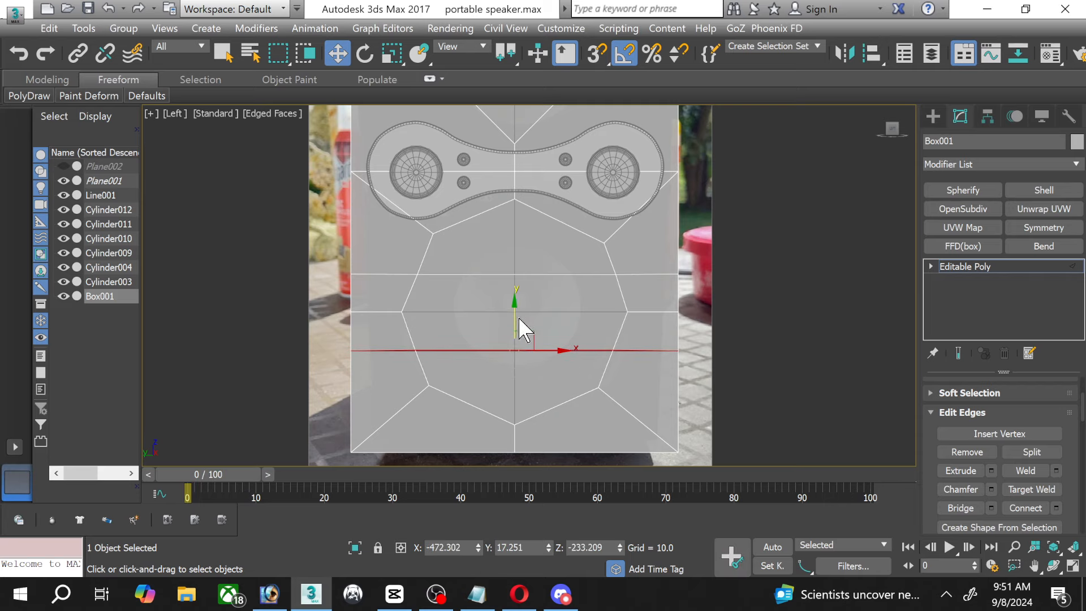
{"action": "scroll", "coordinate": [537, 282], "scroll_direction": "down", "scroll_amount": 5}
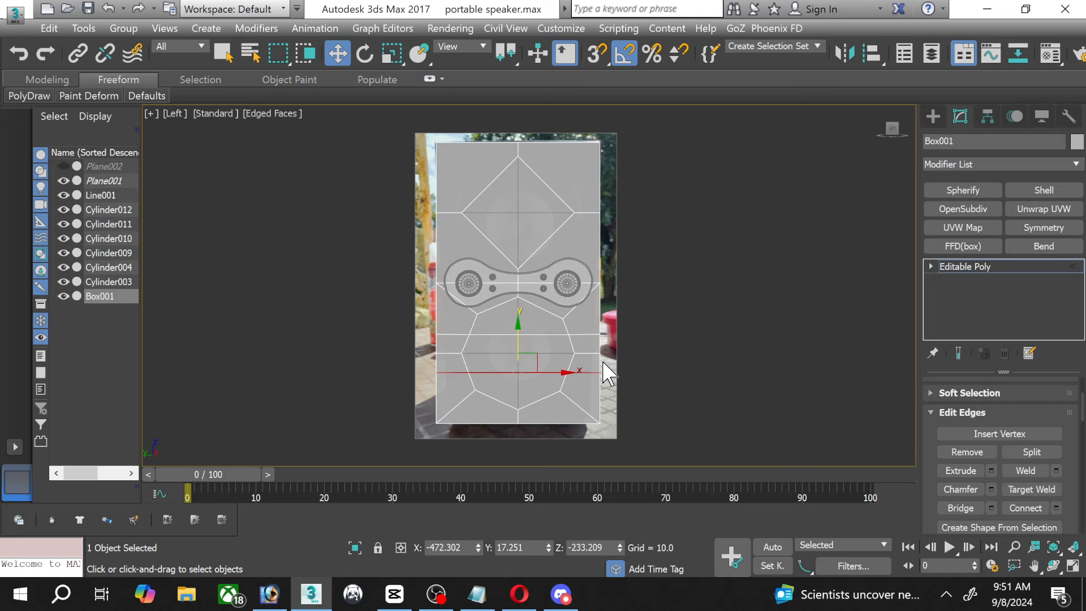
{"action": "left_click", "coordinate": [931, 264]}
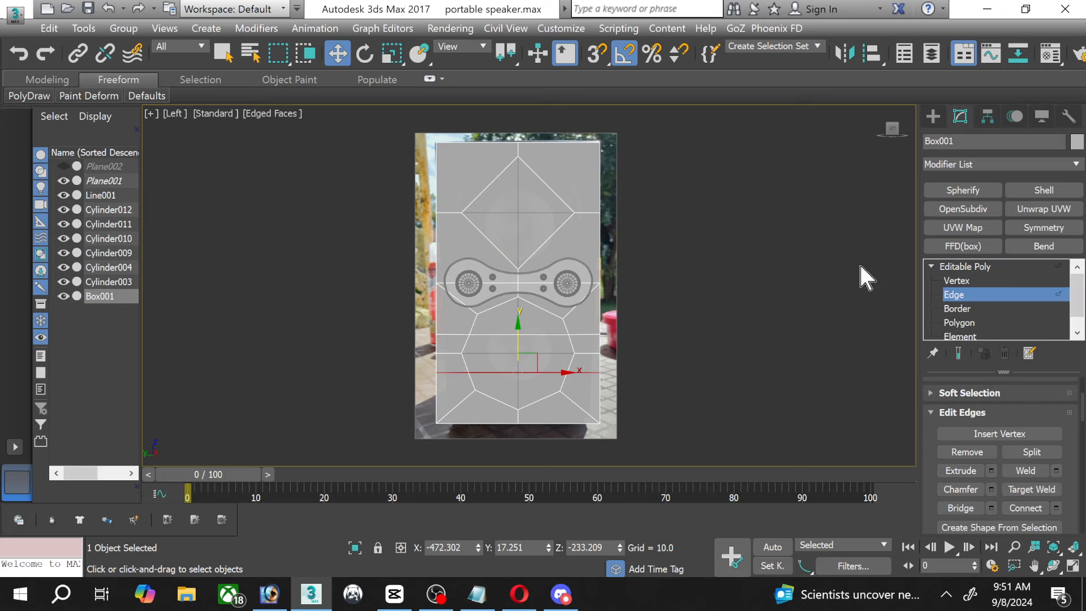
{"action": "left_click", "coordinate": [972, 291]}
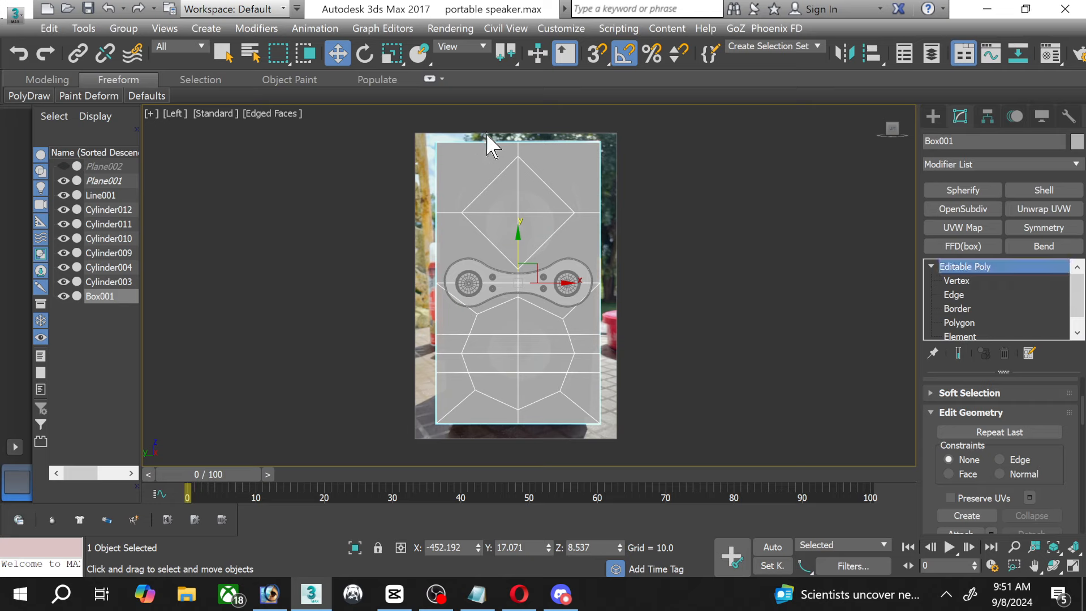
{"action": "left_click_drag", "start_coordinate": [497, 134], "coordinate": [506, 394]}
{"action": "left_click_drag", "start_coordinate": [495, 446], "coordinate": [493, 446]}
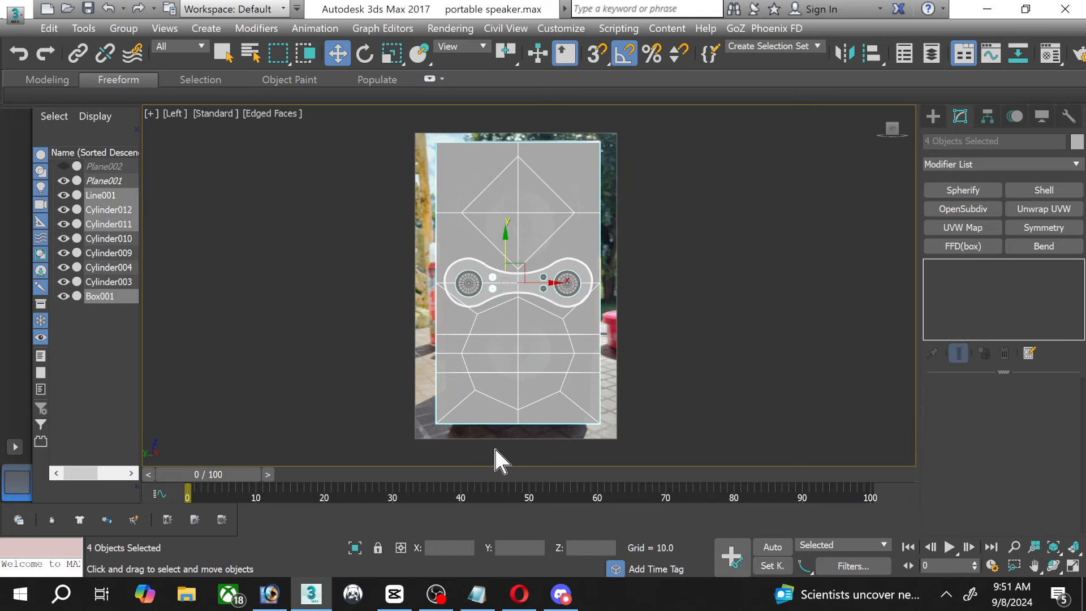
{"action": "left_click", "coordinate": [497, 322]}
Select the edges crossing the left half of the box along its full height and connect them with 1 segment, pinch 0 and slide 0.
{"action": "left_click", "coordinate": [954, 294]}
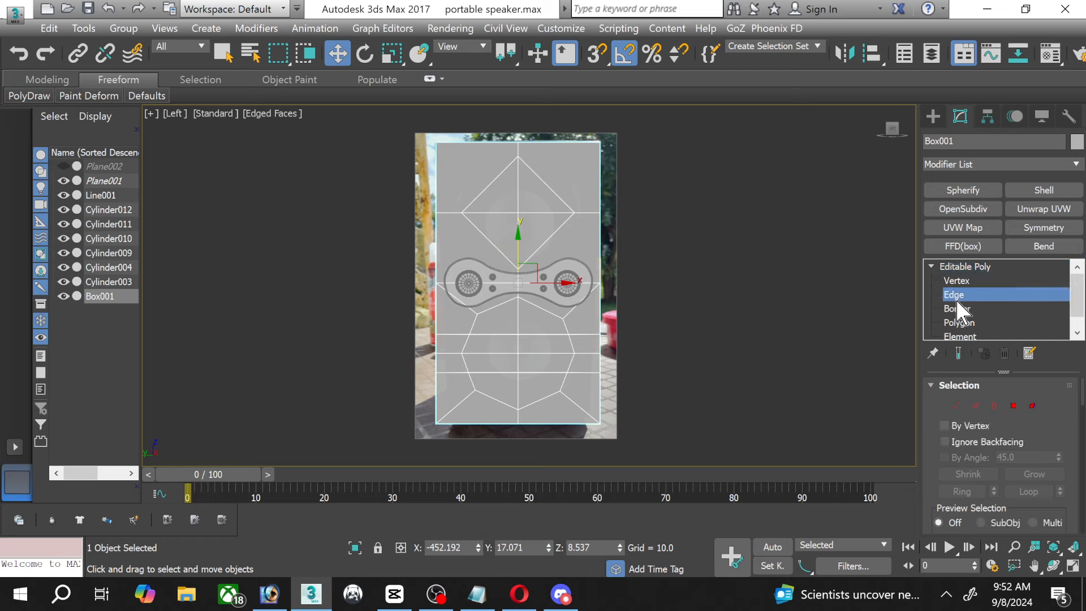
{"action": "left_click_drag", "start_coordinate": [494, 136], "coordinate": [489, 450]}
{"action": "scroll", "coordinate": [985, 465], "scroll_direction": "down", "scroll_amount": 5}
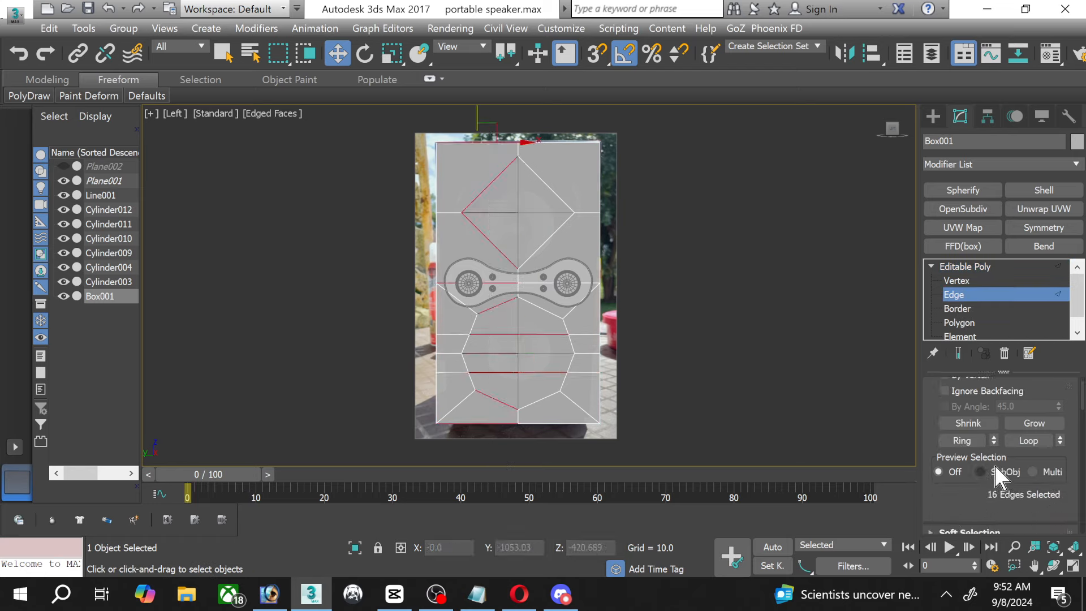
{"action": "scroll", "coordinate": [1033, 493], "scroll_direction": "down", "scroll_amount": 1}
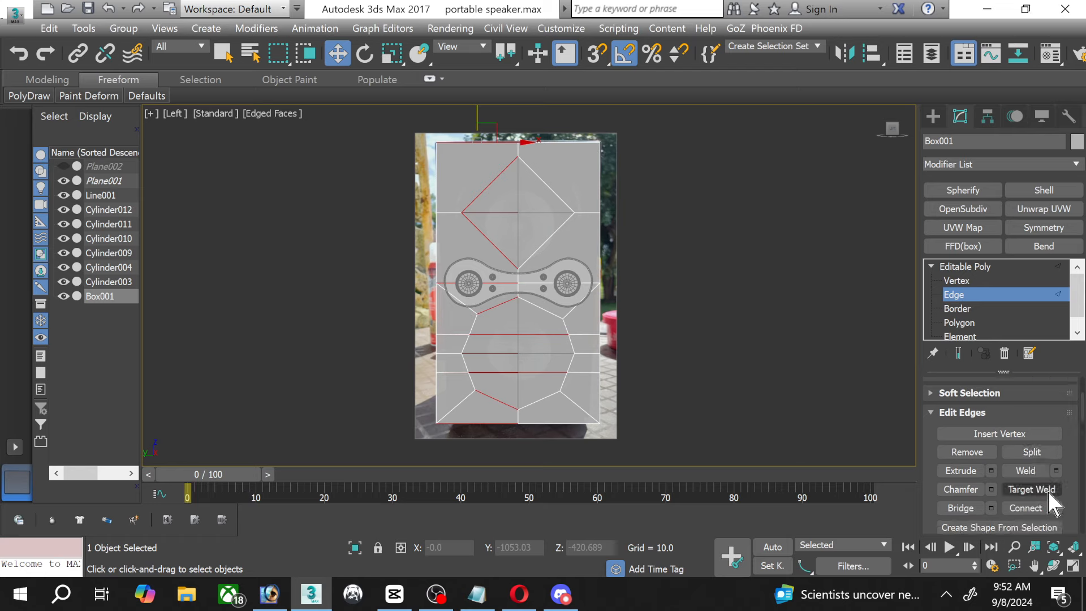
{"action": "left_click", "coordinate": [1055, 507]}
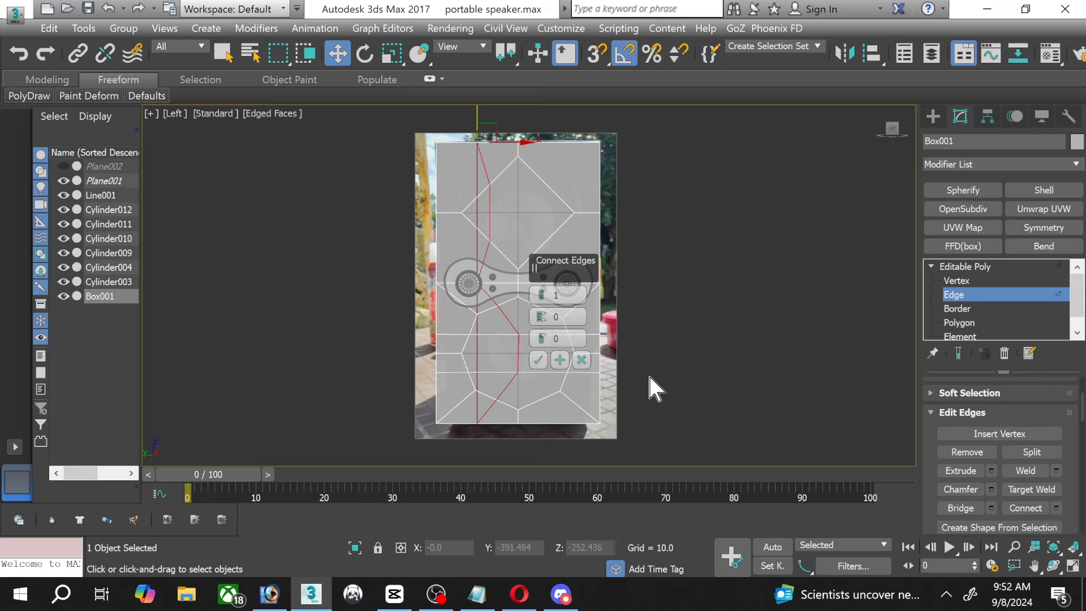
{"action": "left_click", "coordinate": [538, 360]}
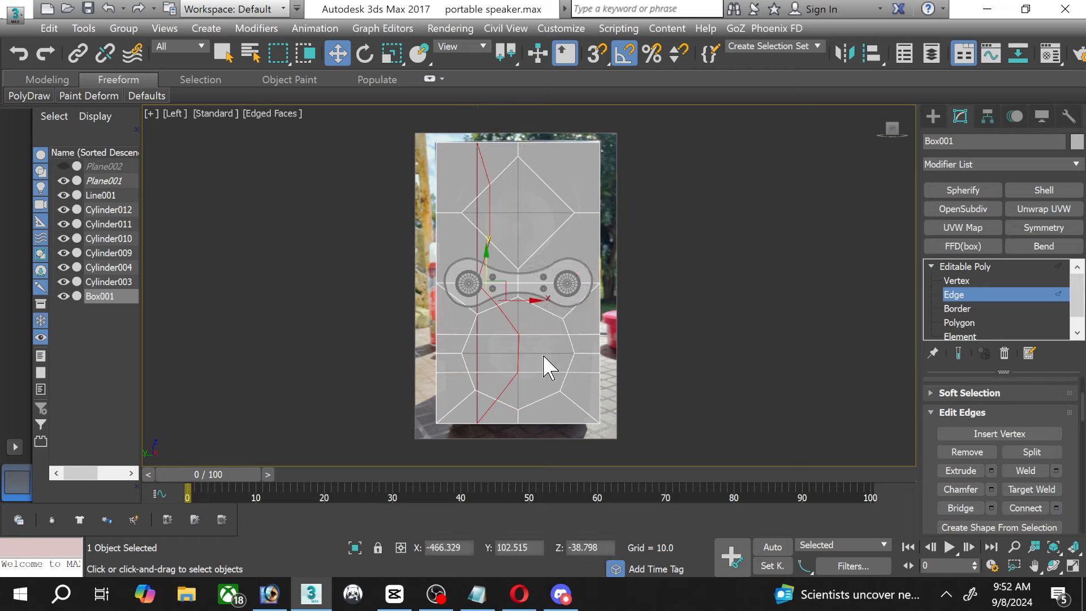
Flatten the new connecting edges into a straight vertical line and move them about 33 units toward the box's centre line.
{"action": "left_click", "coordinate": [391, 54]}
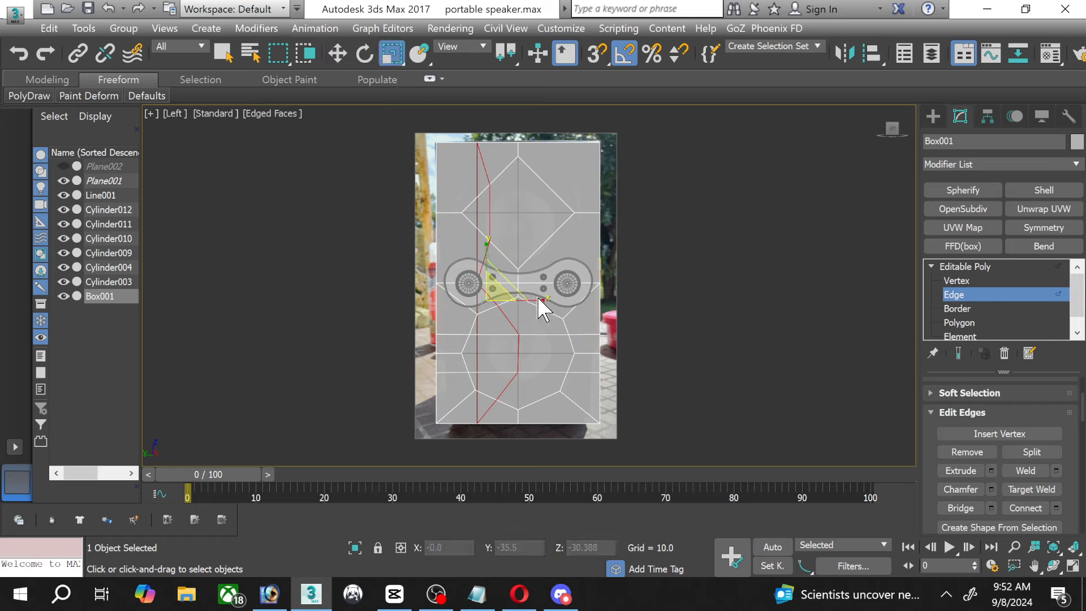
{"action": "left_click_drag", "start_coordinate": [538, 301], "coordinate": [355, 377]}
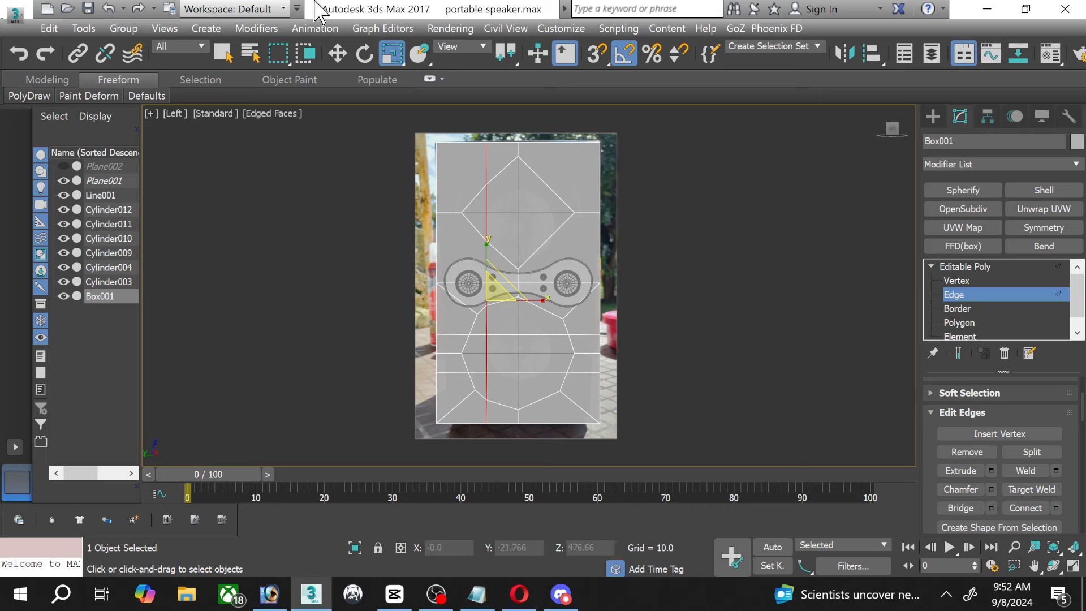
{"action": "left_click", "coordinate": [337, 55]}
{"action": "scroll", "coordinate": [498, 257], "scroll_direction": "up", "scroll_amount": 2}
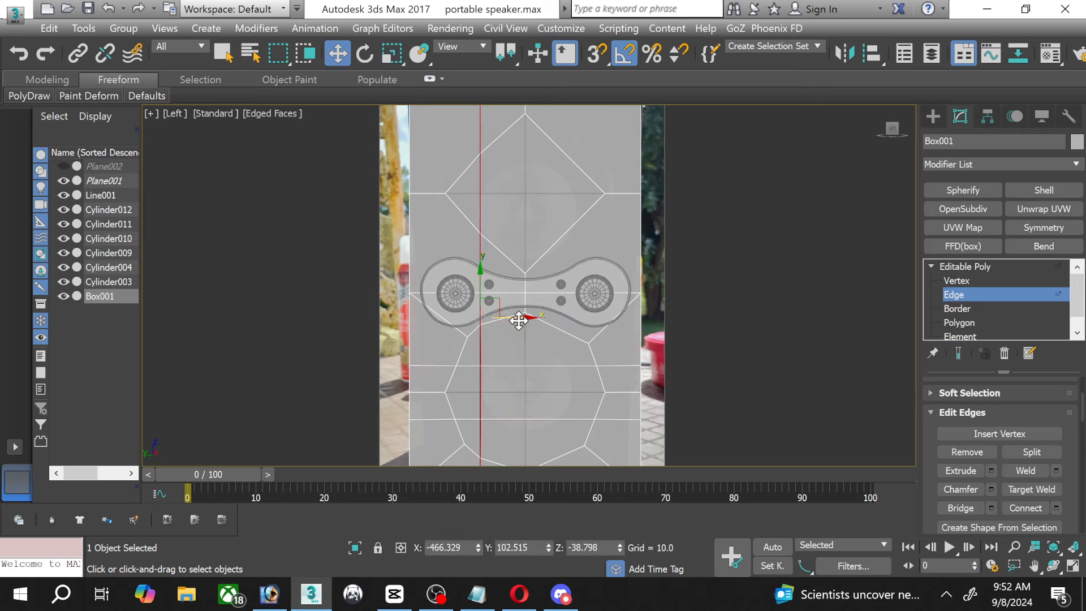
{"action": "left_click_drag", "start_coordinate": [518, 317], "coordinate": [538, 317]}
{"action": "scroll", "coordinate": [566, 305], "scroll_direction": "down", "scroll_amount": 2}
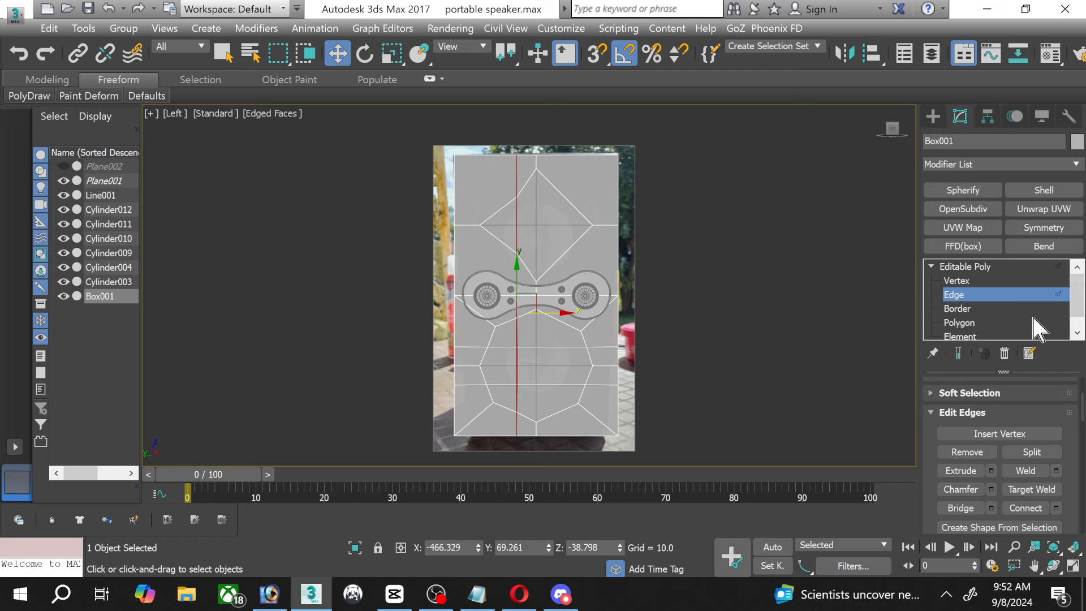
Connect the edges crossing the right half of the box and flatten the new edges into a straight vertical line.
{"action": "left_click_drag", "start_coordinate": [553, 139], "coordinate": [575, 487]}
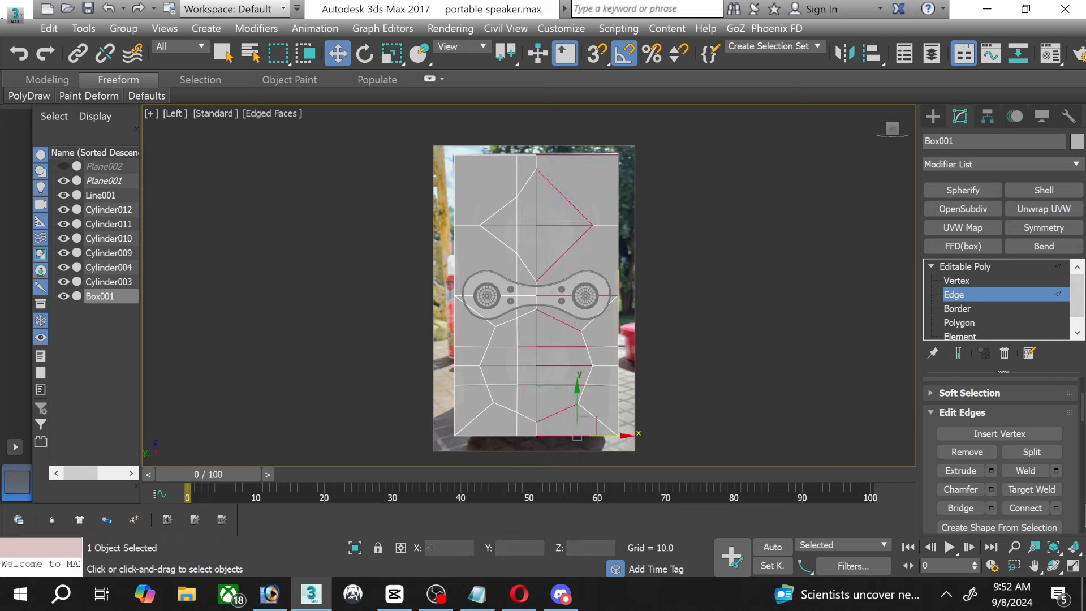
{"action": "left_click", "coordinate": [1056, 508]}
{"action": "key", "text": "r"}
{"action": "left_click_drag", "start_coordinate": [622, 313], "coordinate": [173, 326]}
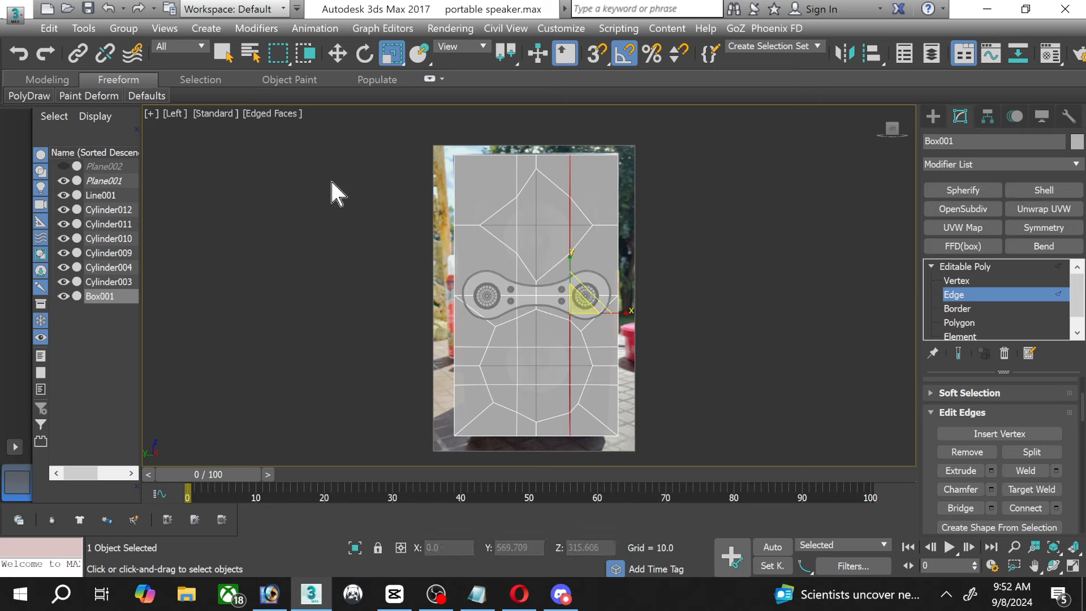
Move the right vertical edge line about 36 units toward the box's centre line.
{"action": "left_click", "coordinate": [337, 54]}
{"action": "scroll", "coordinate": [571, 323], "scroll_direction": "up", "scroll_amount": 2}
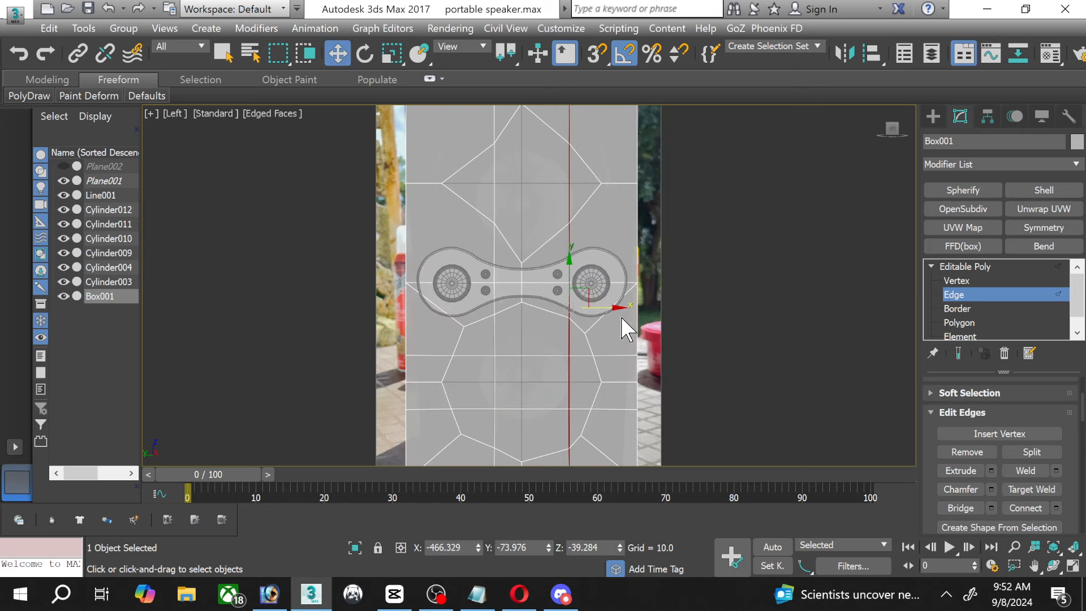
{"action": "left_click_drag", "start_coordinate": [616, 307], "coordinate": [597, 306]}
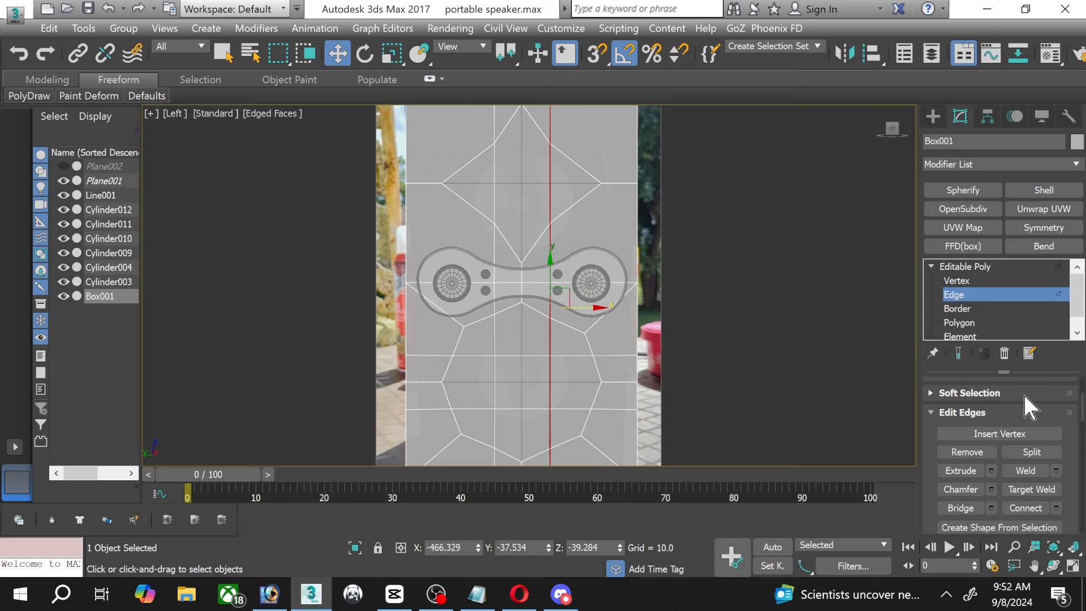
Select the polygons inside the lower octagon and try rounding them with the Spherify modifier.
{"action": "left_click", "coordinate": [959, 323]}
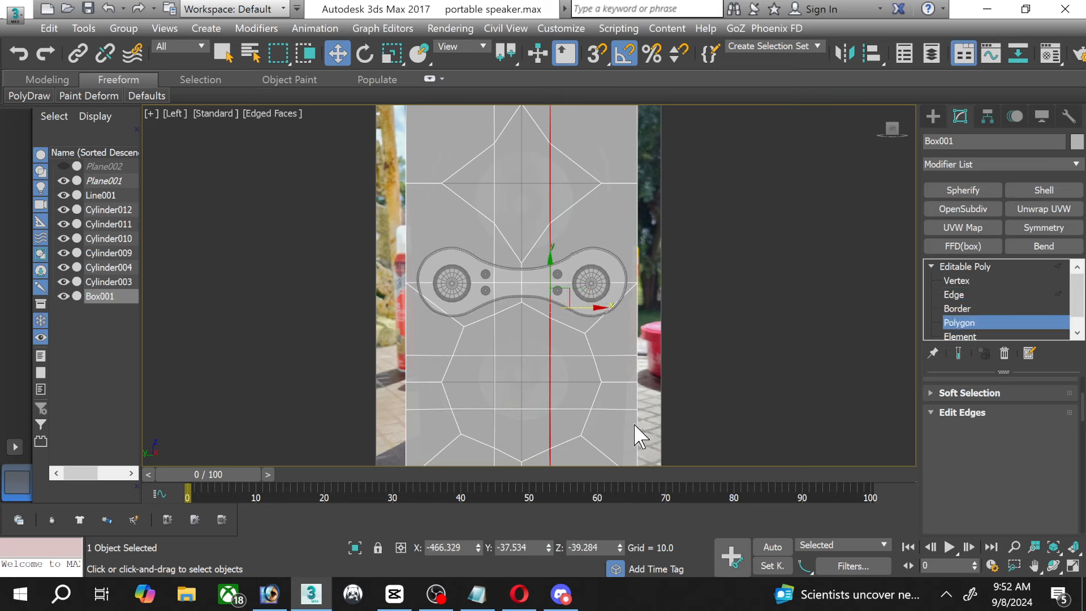
{"action": "left_click", "coordinate": [556, 384]}
{"action": "middle_click_drag", "start_coordinate": [556, 384], "coordinate": [555, 303]}
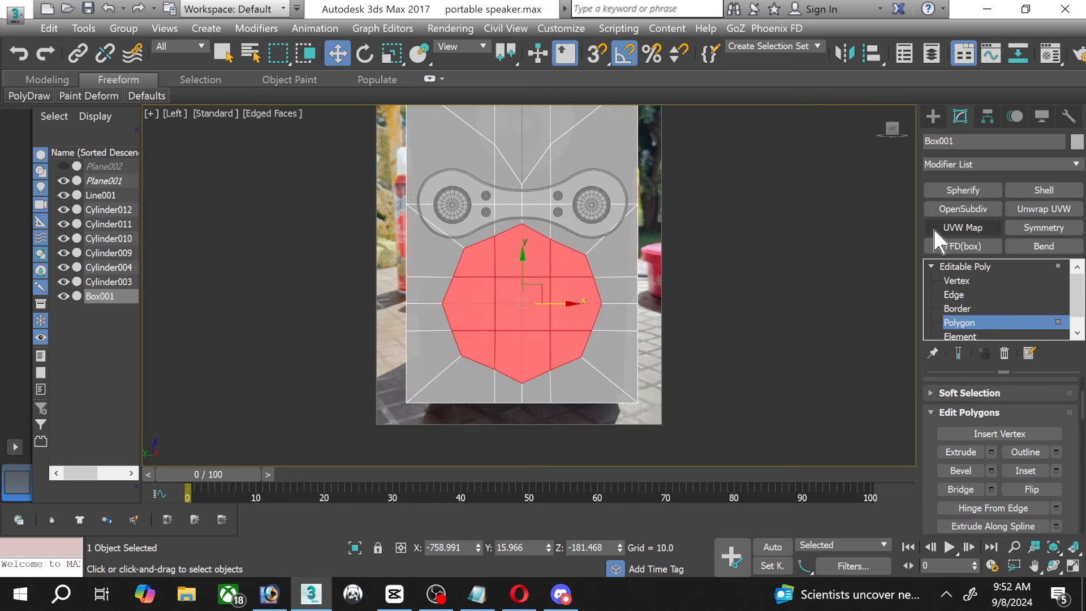
{"action": "left_click", "coordinate": [952, 192]}
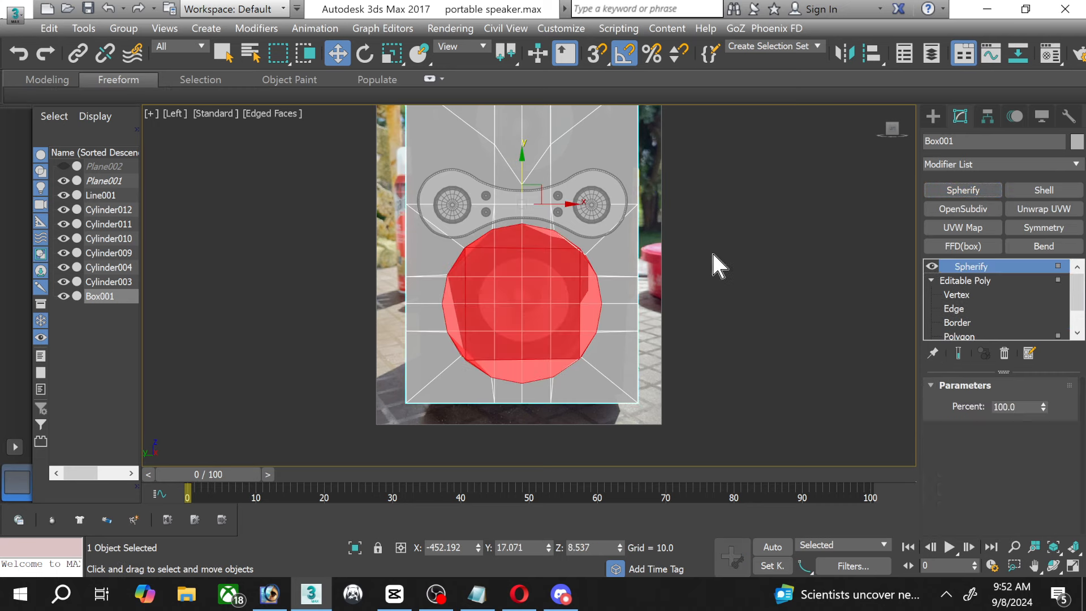
{"action": "middle_click_drag", "start_coordinate": [447, 266], "coordinate": [427, 322]}
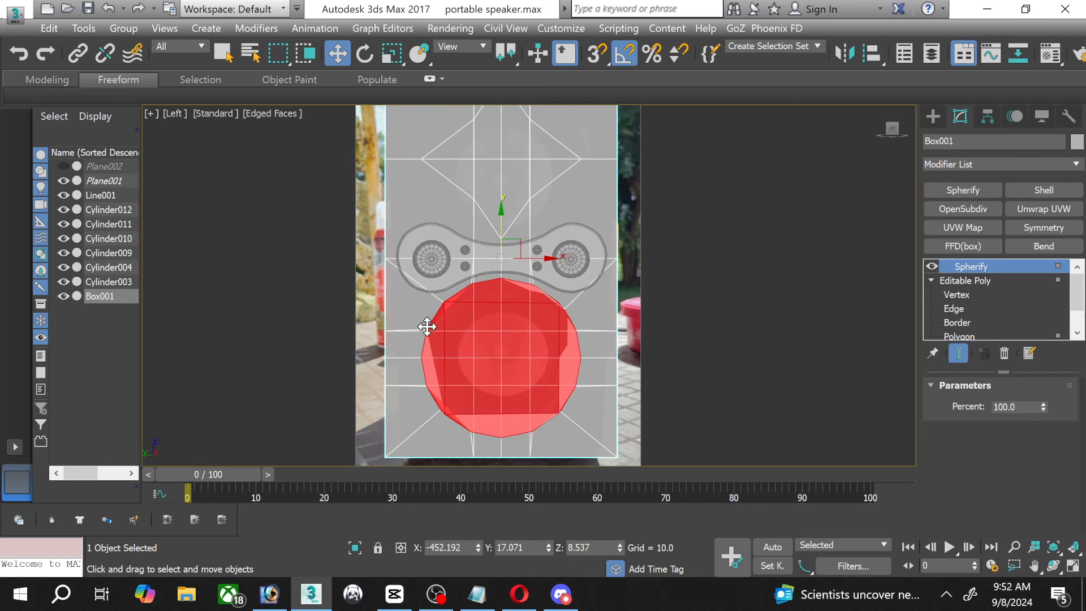
Collapse the box's whole modifier stack, accept the collapse, and deselect the box to inspect the rounded opening.
{"action": "right_click", "coordinate": [974, 265]}
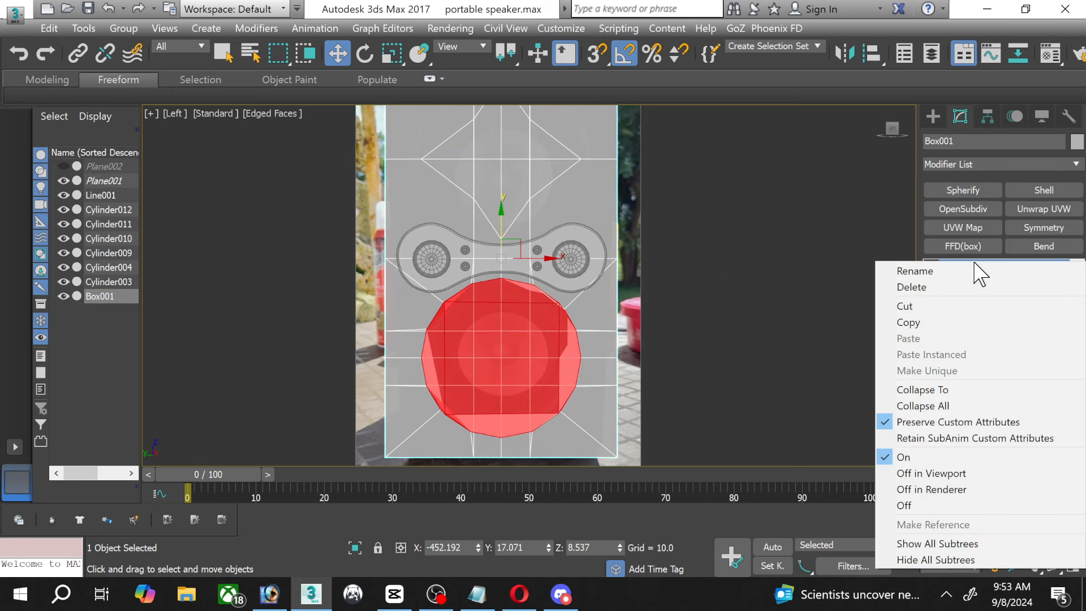
{"action": "left_click", "coordinate": [962, 405]}
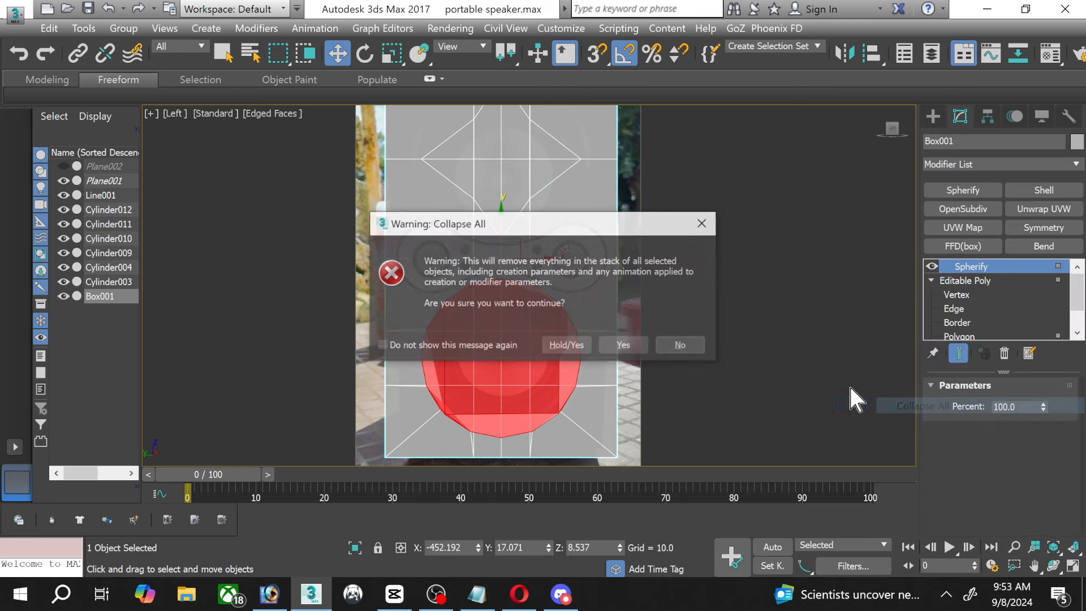
{"action": "left_click", "coordinate": [622, 353]}
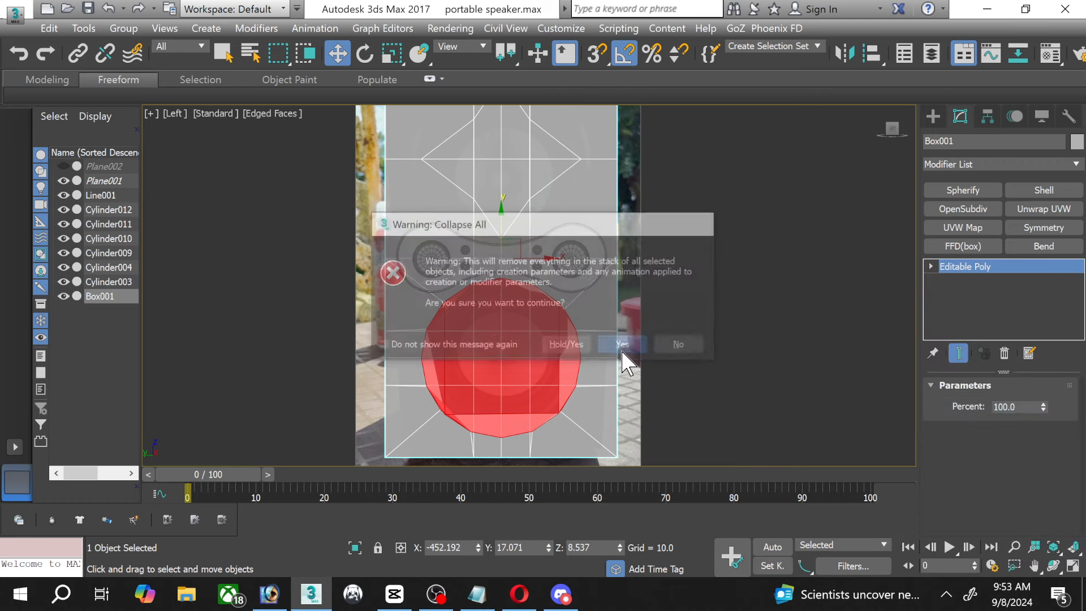
{"action": "left_click", "coordinate": [777, 340]}
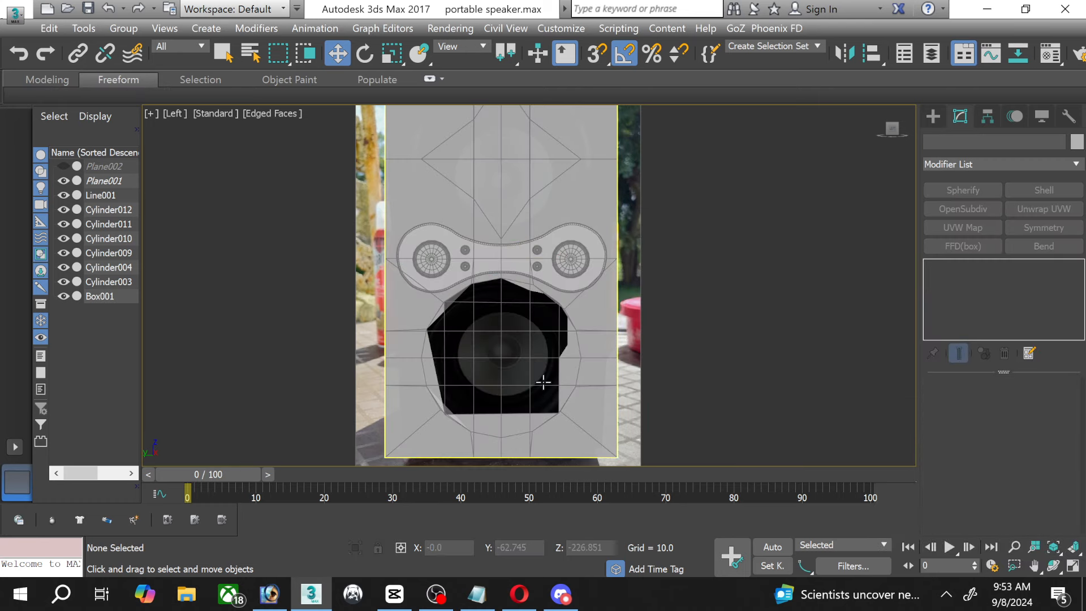
{"action": "scroll", "coordinate": [554, 381], "scroll_direction": "up", "scroll_amount": 4}
{"action": "scroll", "coordinate": [574, 350], "scroll_direction": "down", "scroll_amount": 2}
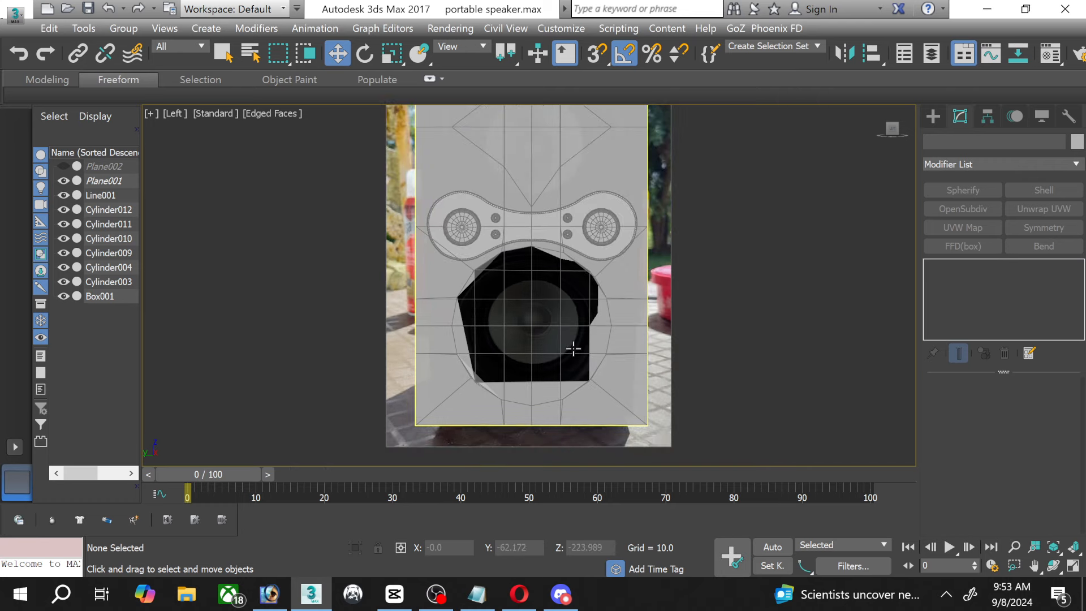
Reselect the box and undo both the stack collapse and the Spherify modifier.
{"action": "left_click", "coordinate": [572, 349]}
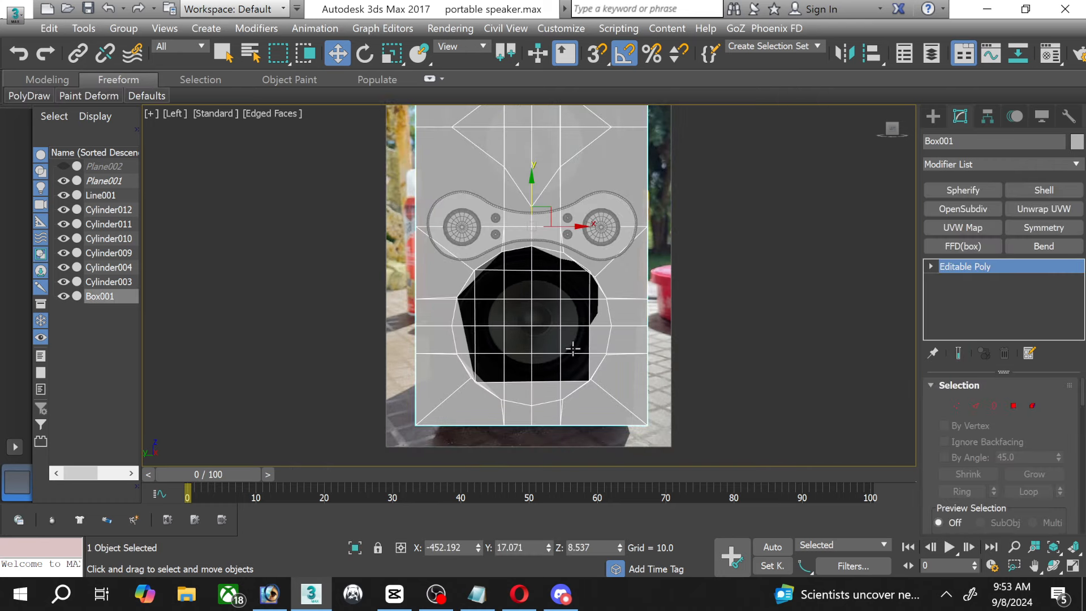
{"action": "key", "text": "ctrl+z"}
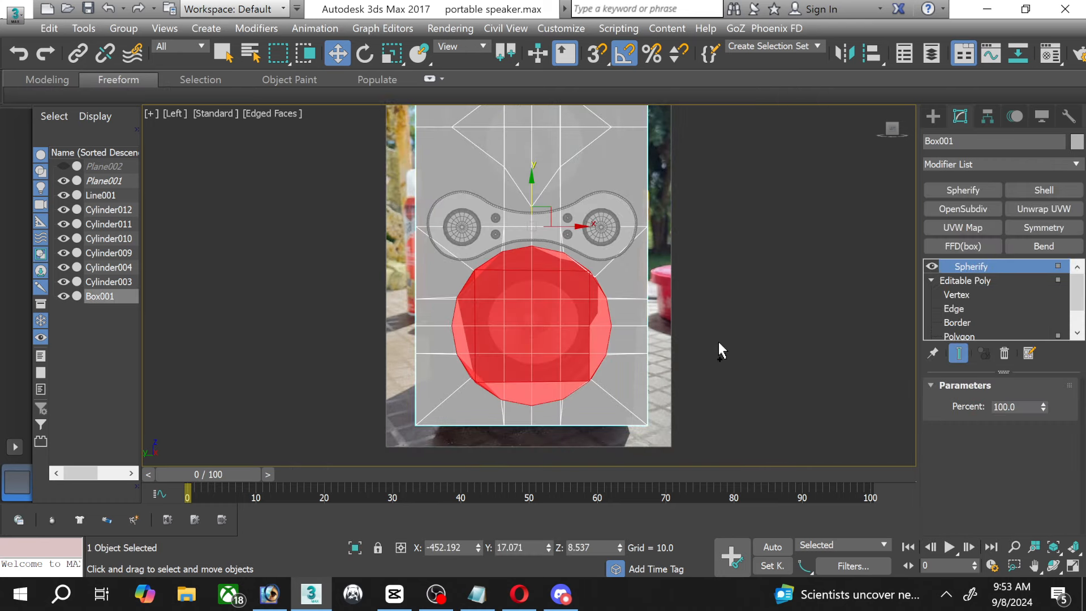
{"action": "key", "text": "ctrl+z"}
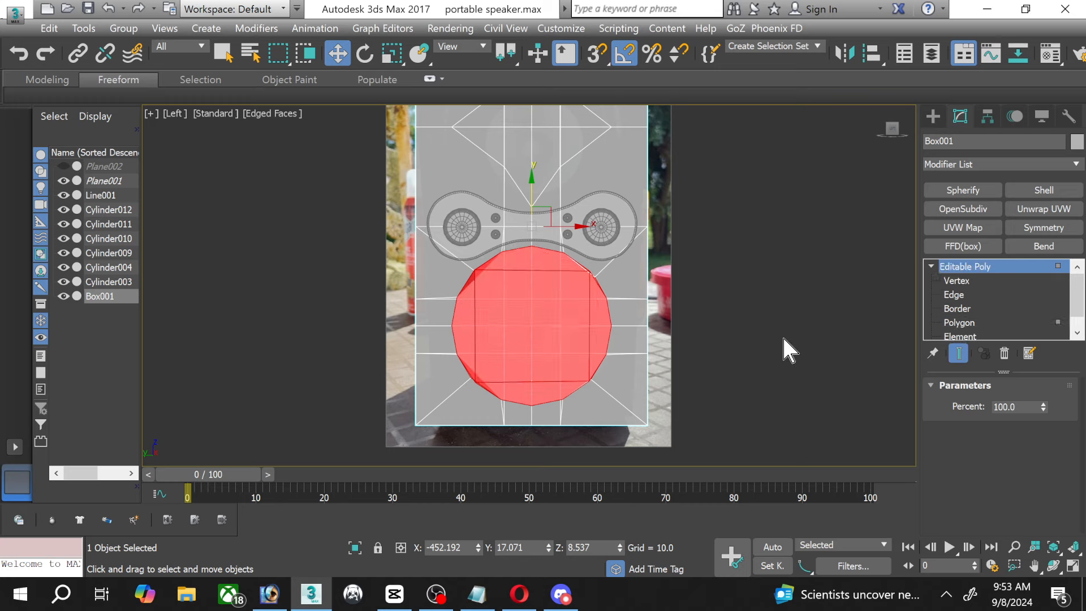
Delete the polygons inside the lower octagon and select the border of the resulting hole.
{"action": "key", "text": "4"}
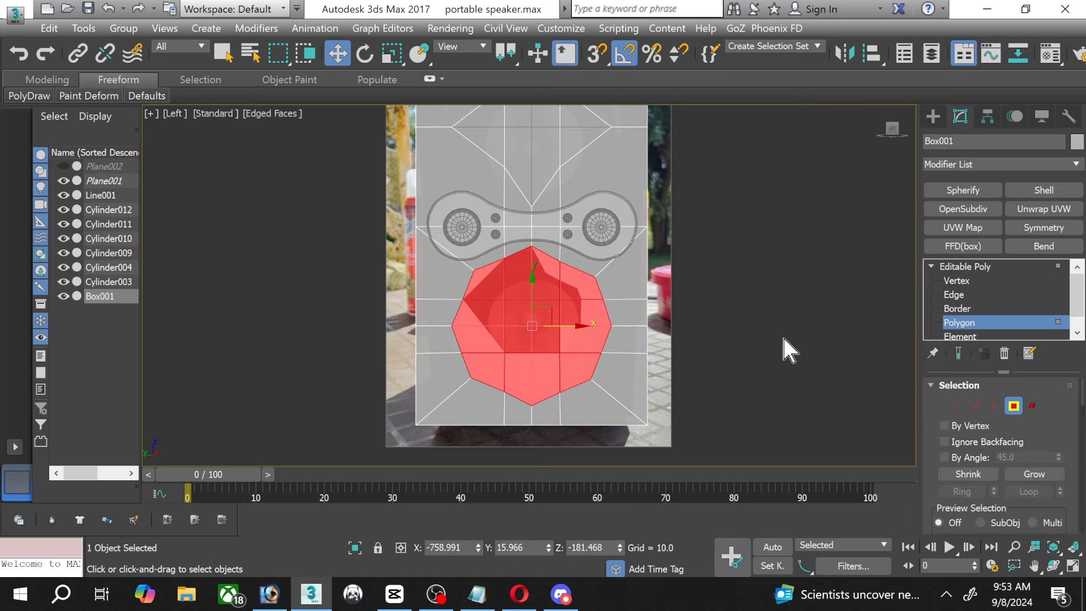
{"action": "left_click", "coordinate": [808, 332]}
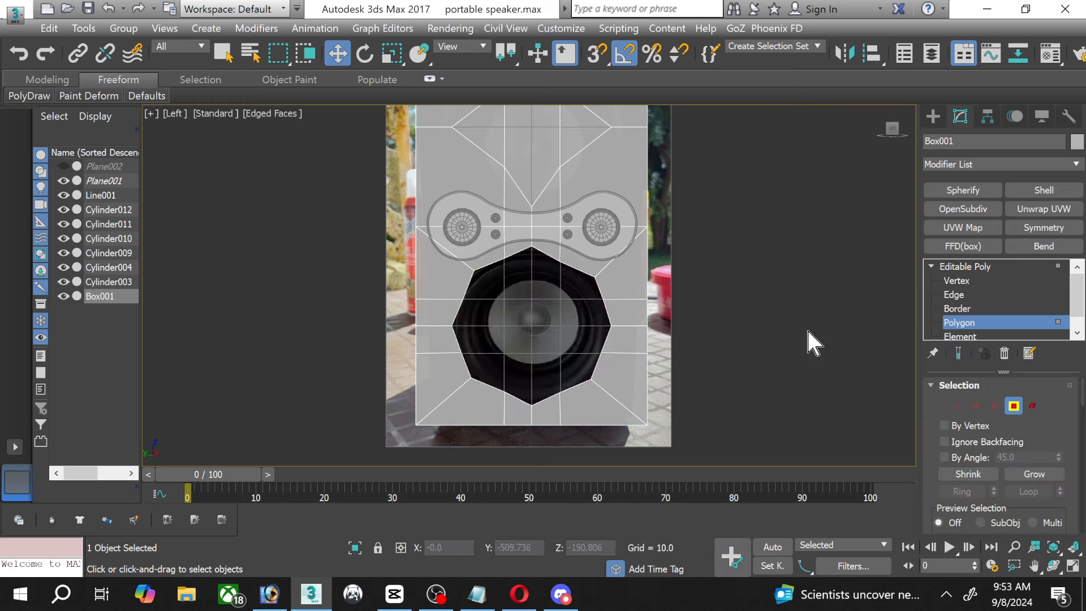
{"action": "left_click", "coordinate": [973, 306]}
{"action": "left_click", "coordinate": [568, 270]}
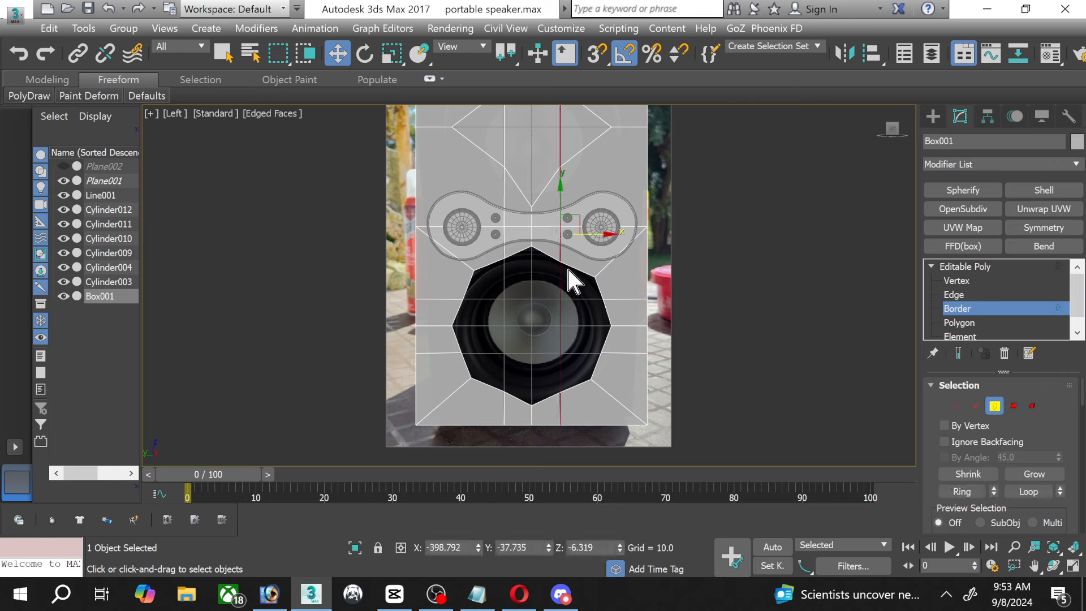
{"action": "left_click", "coordinate": [576, 269]}
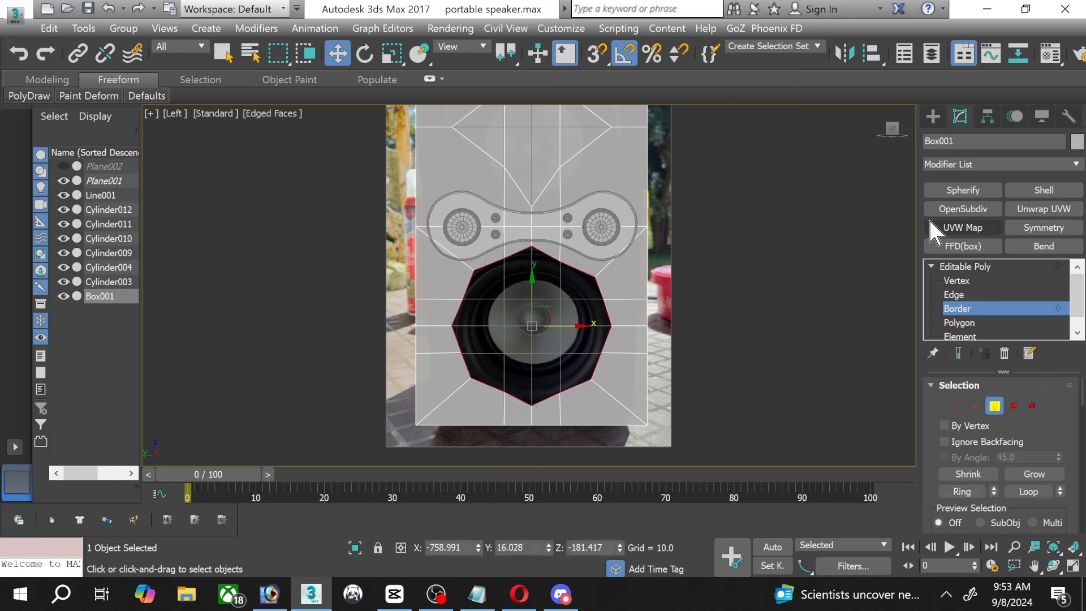
Try rounding the hole's border with the Spherify modifier, collapse the whole modifier stack, and deselect the box.
{"action": "left_click", "coordinate": [950, 192]}
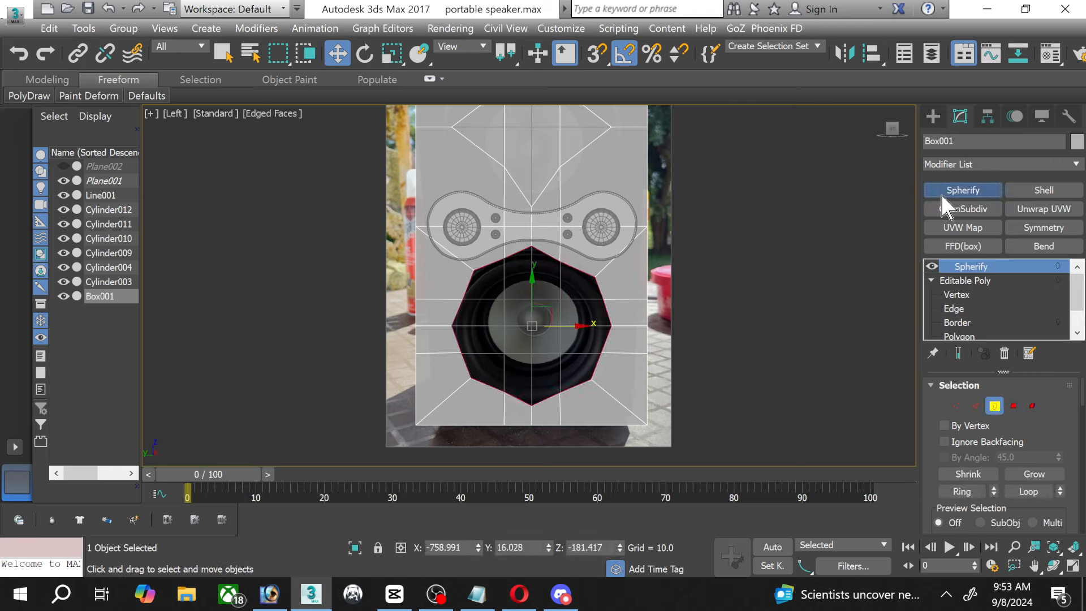
{"action": "right_click", "coordinate": [989, 273]}
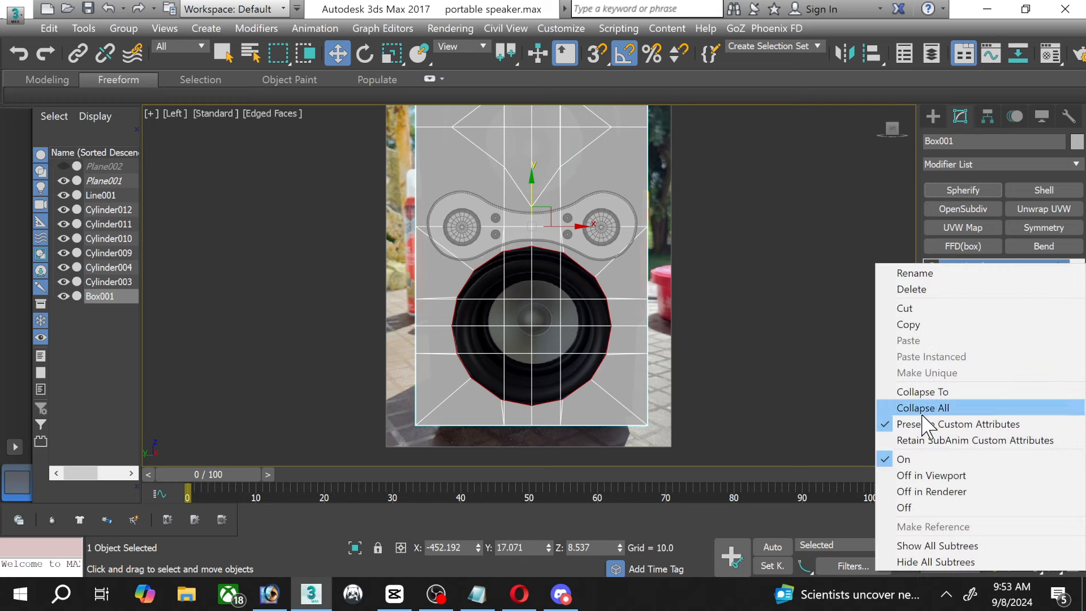
{"action": "left_click", "coordinate": [922, 412]}
{"action": "left_click", "coordinate": [624, 345]}
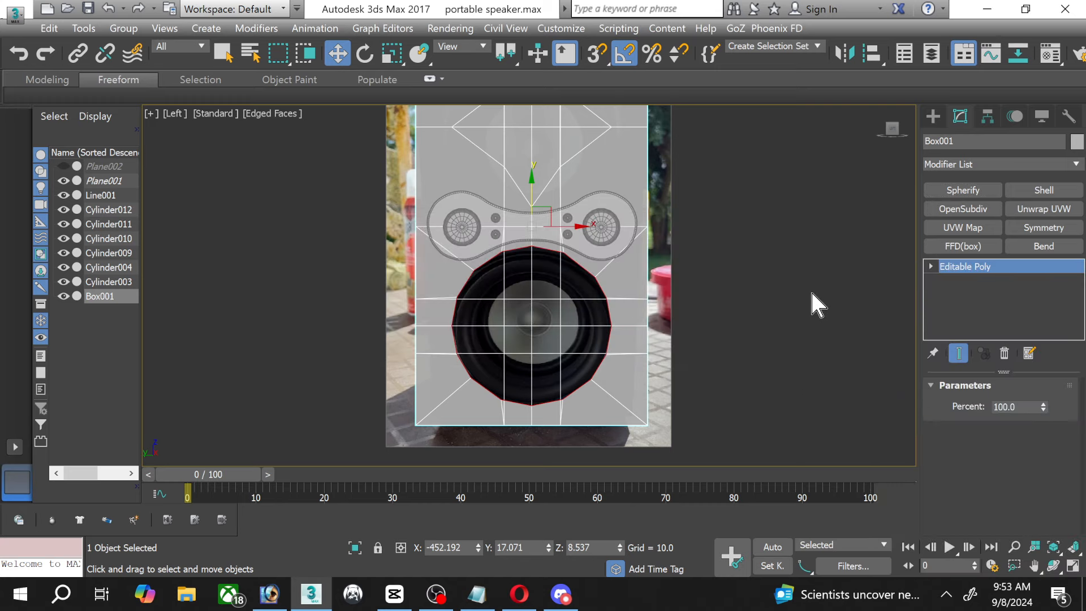
{"action": "left_click", "coordinate": [791, 288]}
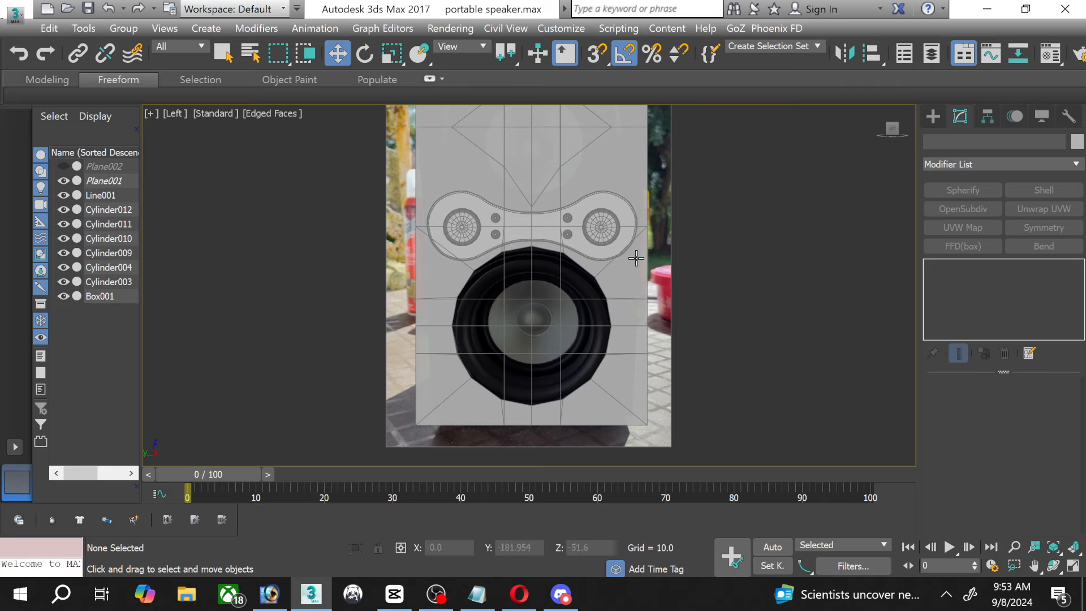
Examine the rounded lower opening and its surrounding edges against the woofer in the reference image.
{"action": "middle_click_drag", "start_coordinate": [508, 218], "coordinate": [479, 222]}
{"action": "scroll", "coordinate": [486, 239], "scroll_direction": "down", "scroll_amount": 3}
{"action": "scroll", "coordinate": [487, 299], "scroll_direction": "up", "scroll_amount": 2}
{"action": "scroll", "coordinate": [479, 222], "scroll_direction": "up", "scroll_amount": 2}
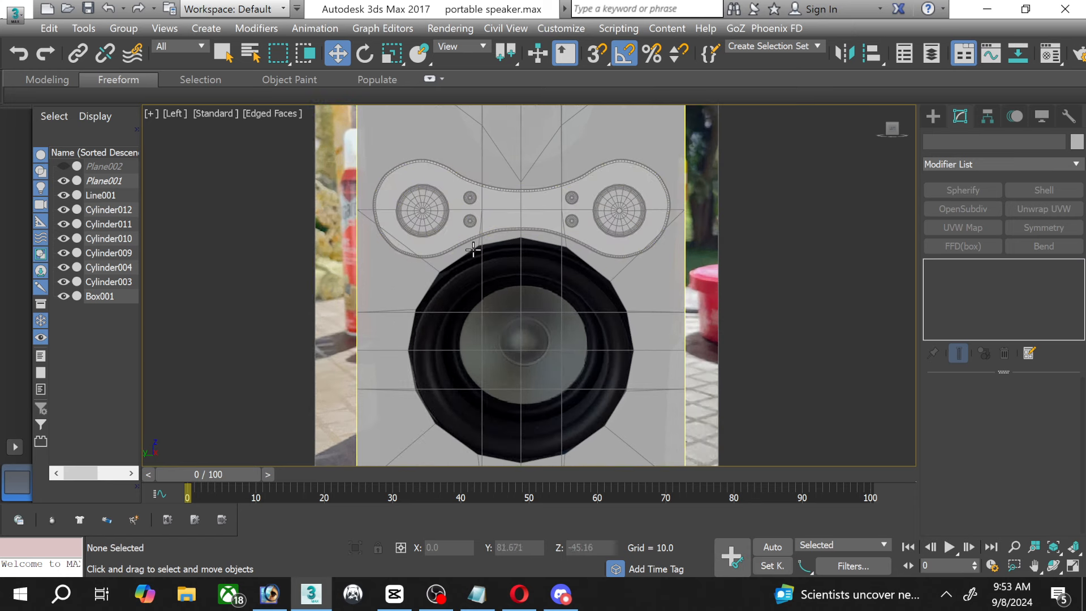
{"action": "scroll", "coordinate": [470, 285], "scroll_direction": "up", "scroll_amount": 2}
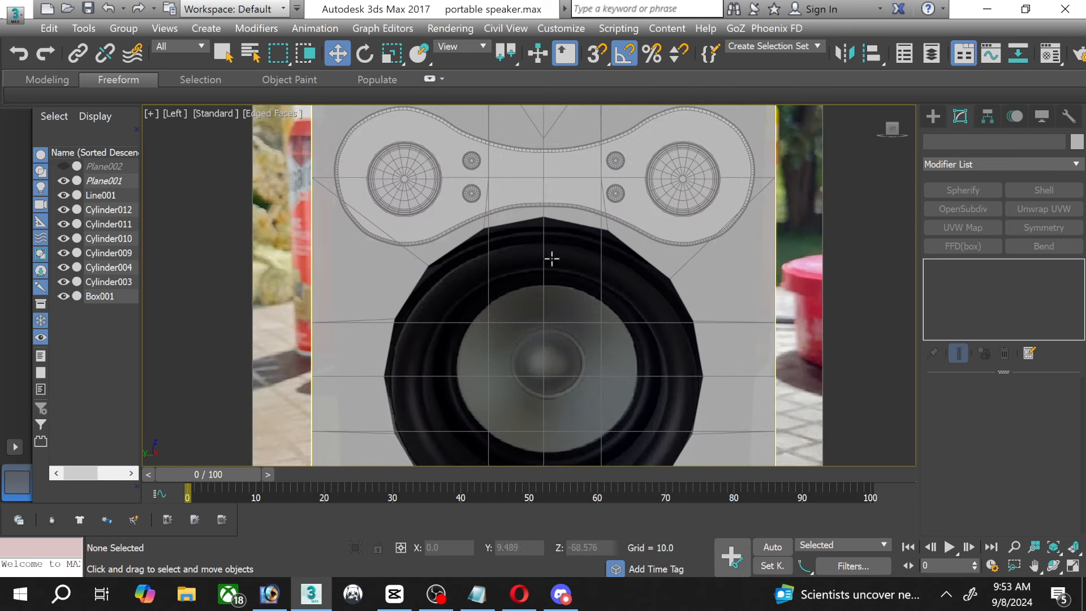
{"action": "middle_click_drag", "start_coordinate": [722, 300], "coordinate": [719, 196]}
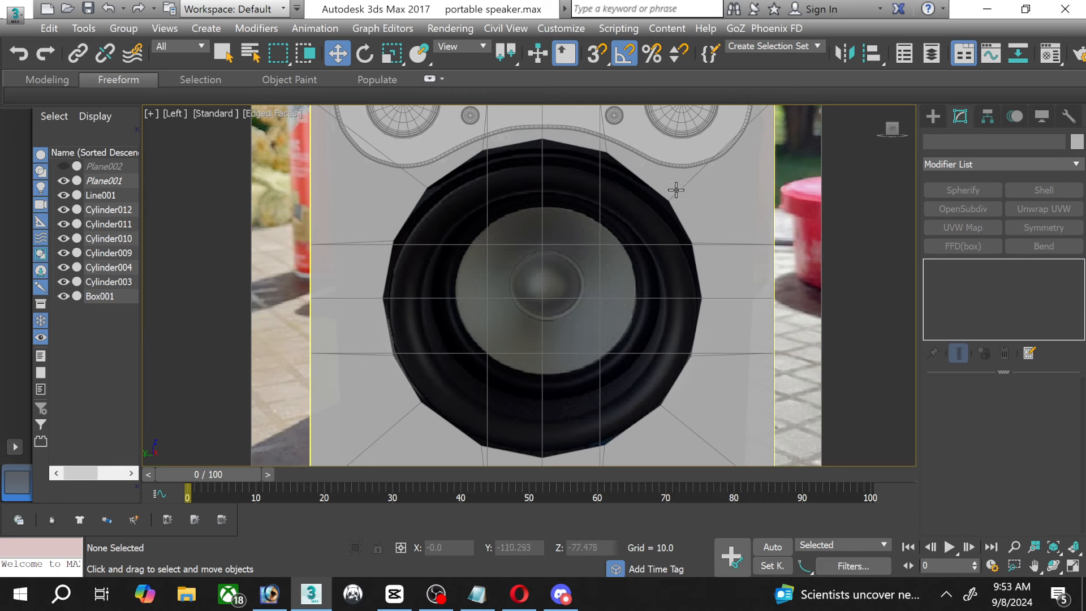
{"action": "scroll", "coordinate": [620, 236], "scroll_direction": "up", "scroll_amount": 2}
{"action": "scroll", "coordinate": [570, 179], "scroll_direction": "up", "scroll_amount": 2}
{"action": "middle_click_drag", "start_coordinate": [570, 179], "coordinate": [423, 258]}
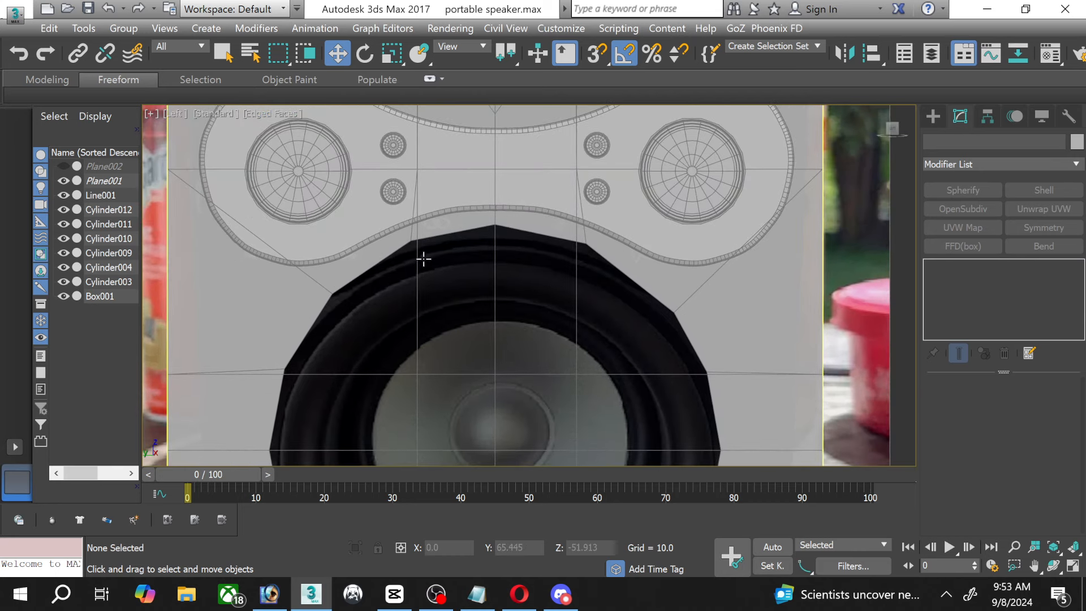
{"action": "scroll", "coordinate": [478, 279], "scroll_direction": "down", "scroll_amount": 2}
{"action": "scroll", "coordinate": [473, 296], "scroll_direction": "down", "scroll_amount": 2}
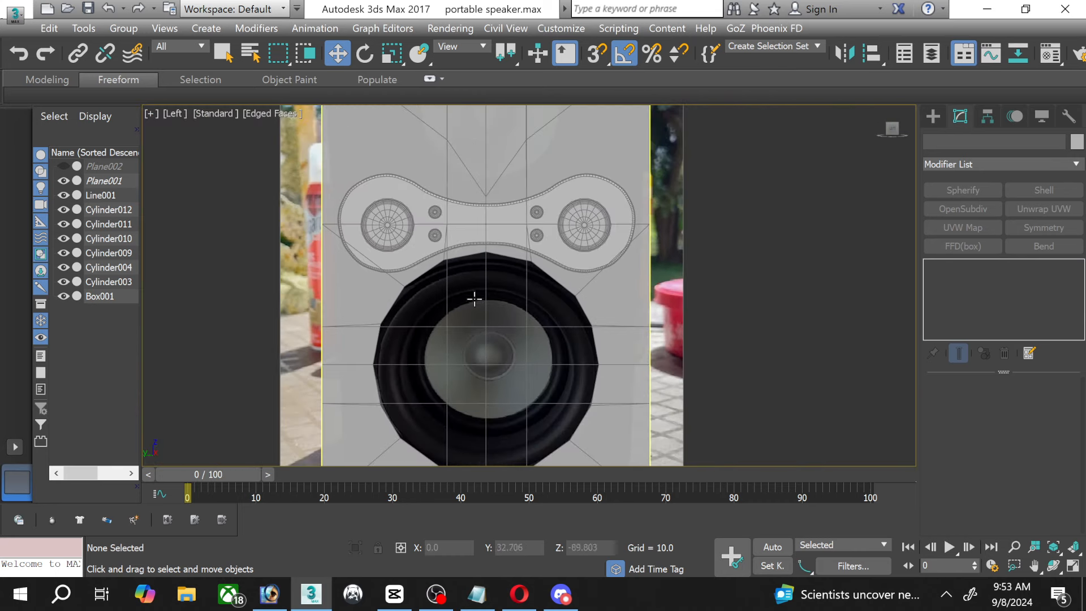
{"action": "mouse_move", "coordinate": [473, 296]}
{"action": "middle_mouse_down"}
{"action": "mouse_move", "coordinate": [464, 318]}
{"action": "mouse_move", "coordinate": [467, 246]}
{"action": "mouse_move", "coordinate": [463, 281]}
{"action": "middle_mouse_up"}
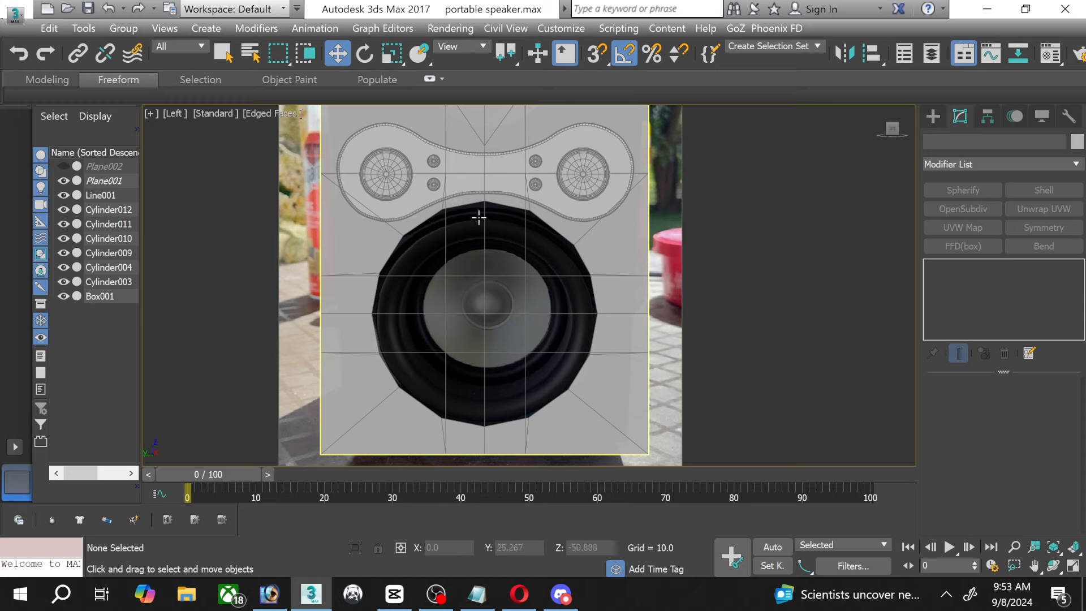
{"action": "left_click", "coordinate": [623, 246]}
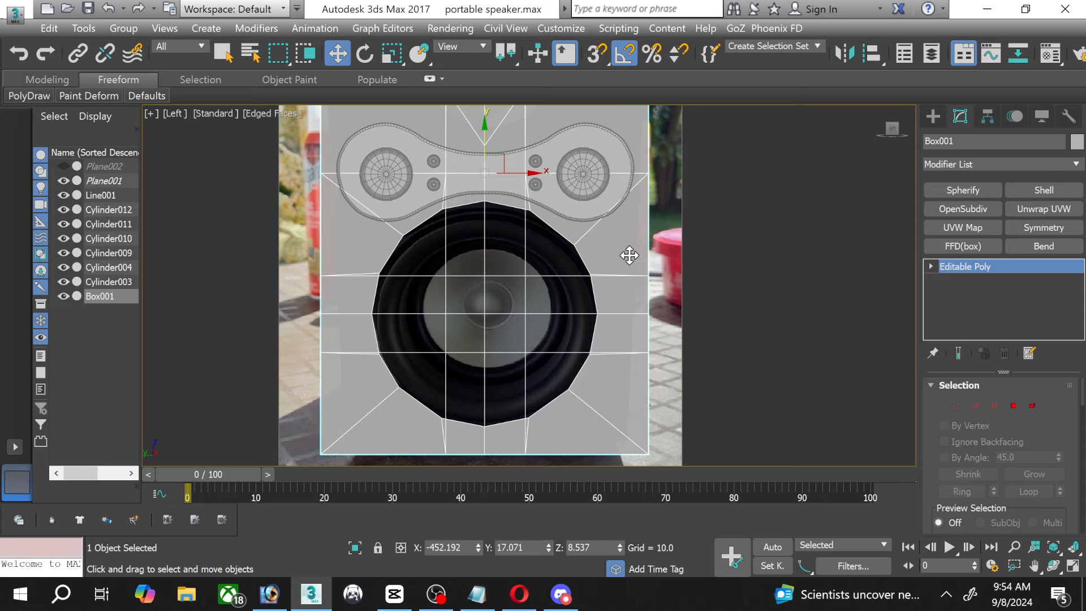
{"action": "scroll", "coordinate": [626, 260], "scroll_direction": "down", "scroll_amount": 4}
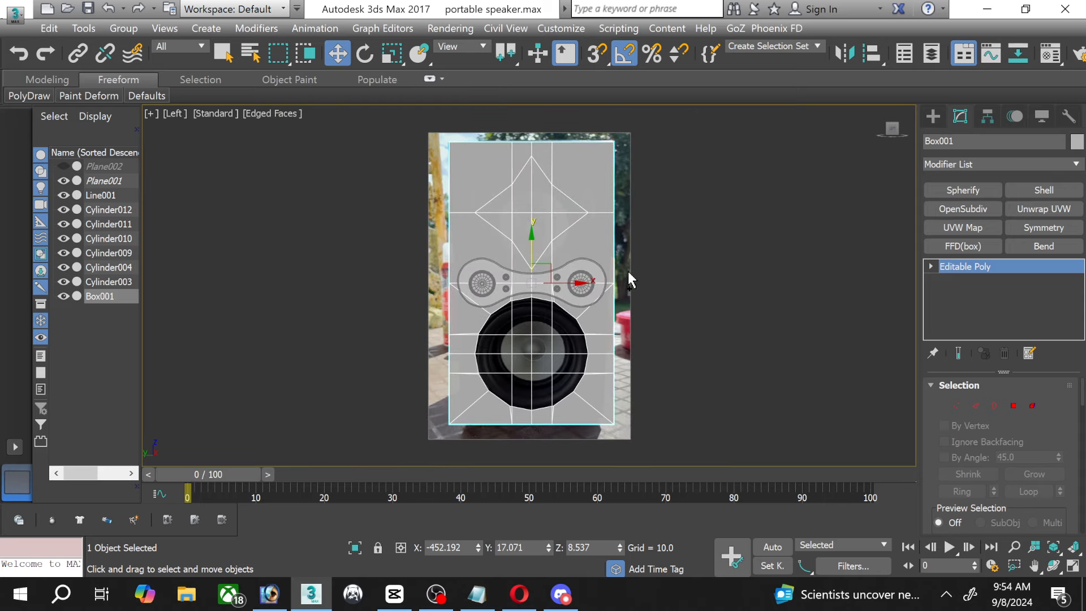
{"action": "left_click", "coordinate": [628, 274]}
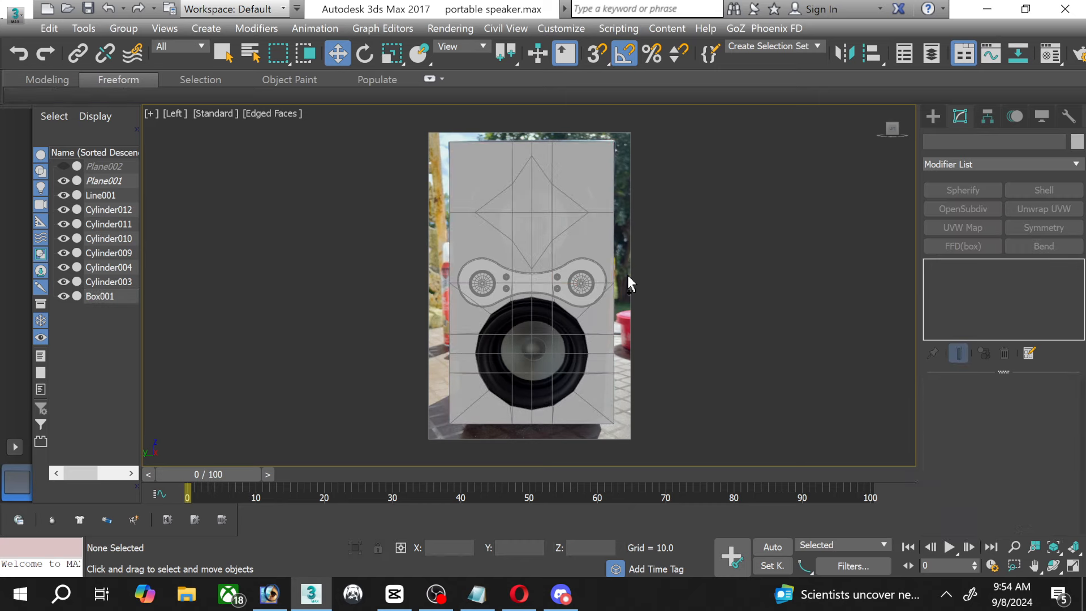
Undo the stack collapse, the Spherify modifier, the polygon deletion and the vertical edge lines beside the box's centre line.
{"action": "key", "text": "ctrl+z"}
{"action": "key", "text": "ctrl+z"}
{"action": "key", "text": "ctrl+z"}
{"action": "key", "text": "ctrl+z"}
{"action": "key", "text": "ctrl+z"}
{"action": "key", "text": "ctrl+z"}
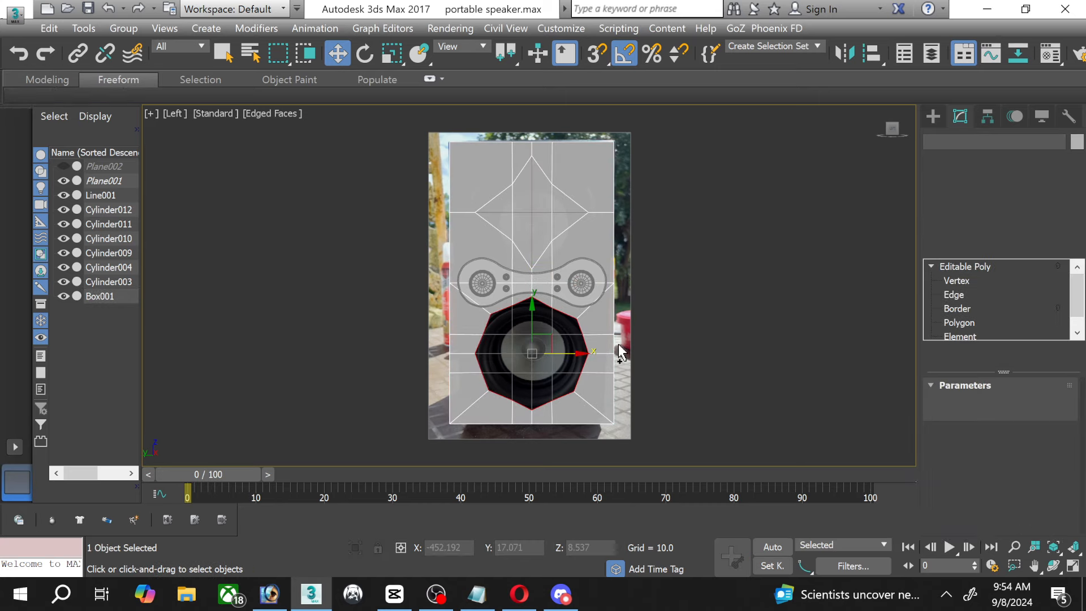
{"action": "key", "text": "ctrl+z"}
{"action": "key", "text": "ctrl+z"}
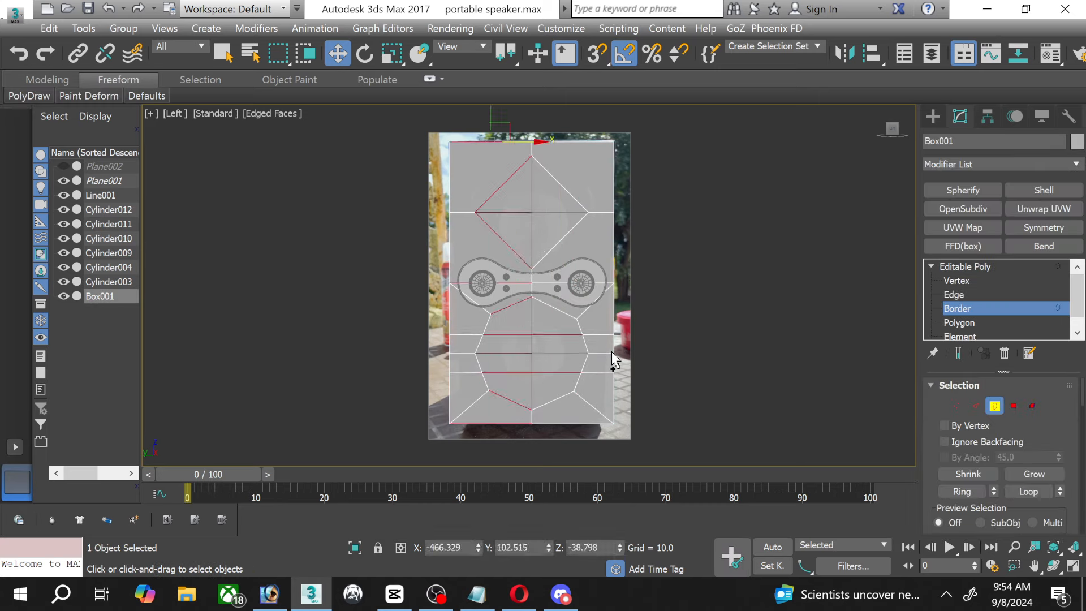
Undo the added horizontal edge lines above and below the lower octagon's middle.
{"action": "scroll", "coordinate": [545, 391], "scroll_direction": "up", "scroll_amount": 2}
{"action": "key", "text": "ctrl+z"}
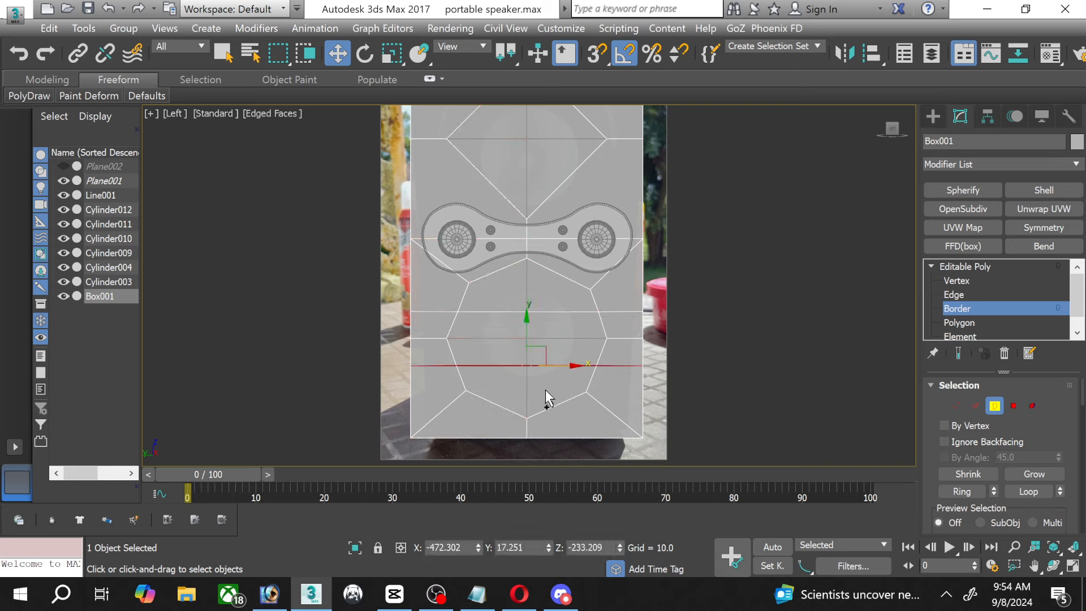
{"action": "key", "text": "ctrl+z"}
{"action": "key", "text": "ctrl+z"}
{"action": "key", "text": "ctrl+z"}
{"action": "key", "text": "ctrl+z"}
{"action": "key", "text": "ctrl+z"}
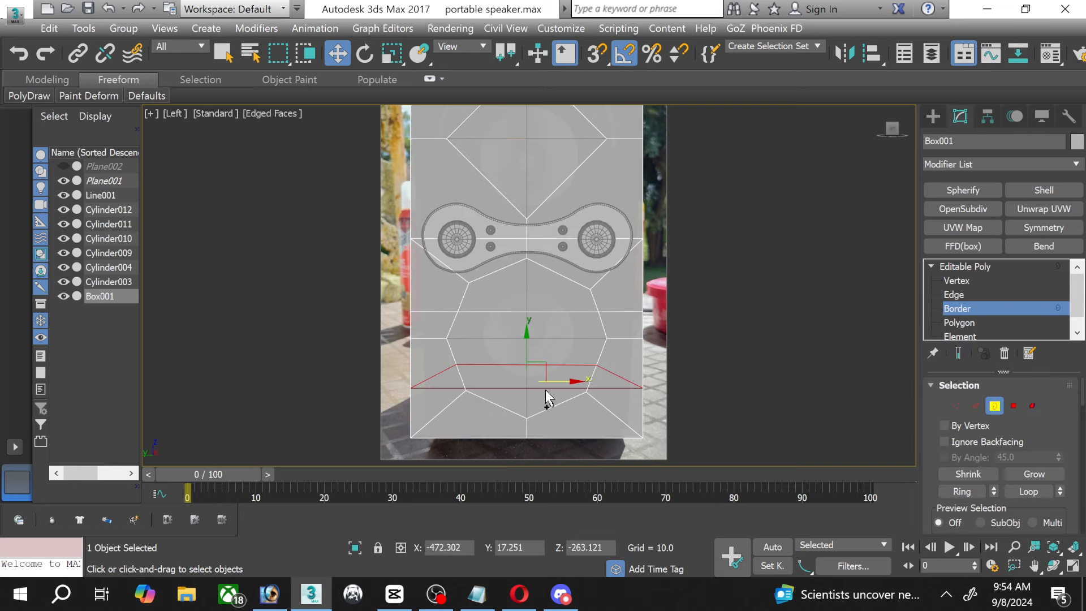
{"action": "key", "text": "ctrl+z"}
{"action": "key", "text": "ctrl+z"}
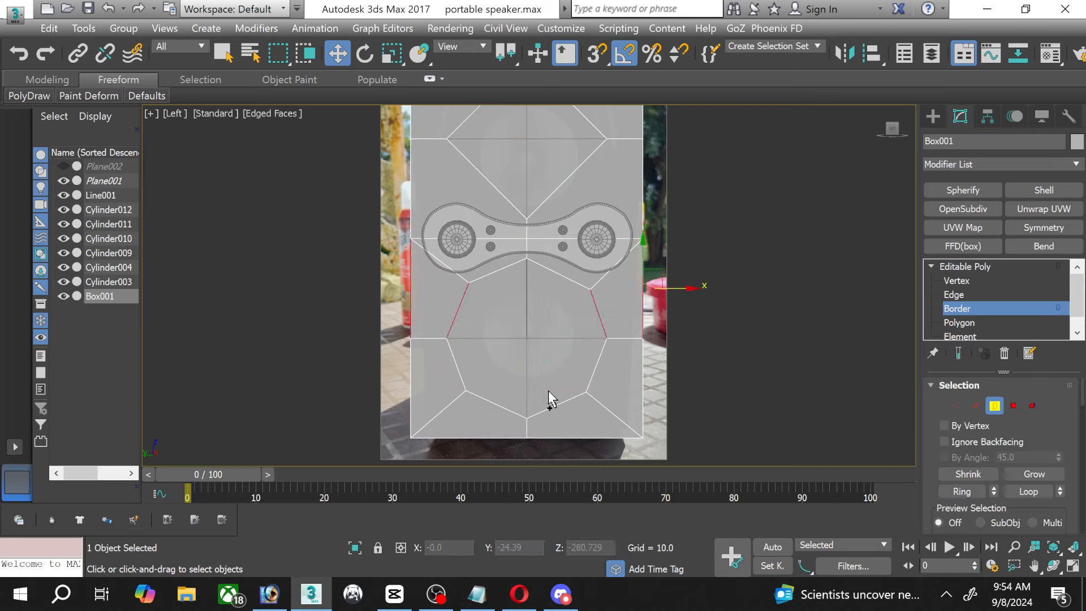
Undo the first Spherify and all diagonal cuts back to the box's plain rectangular grid, and clear the polygon selection.
{"action": "key", "text": "ctrl+z"}
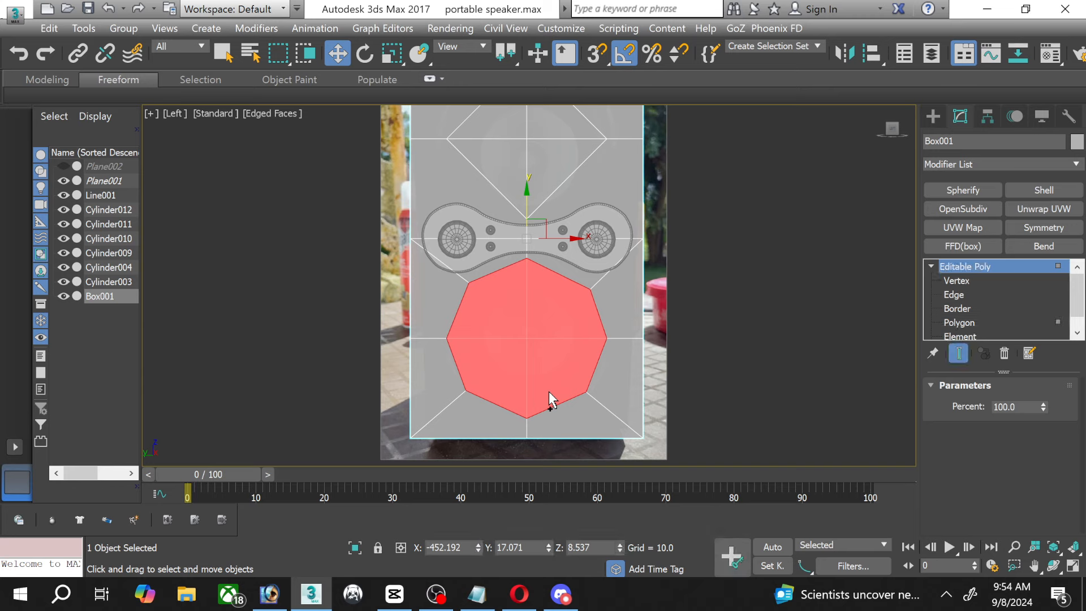
{"action": "key", "text": "ctrl+z"}
{"action": "key", "text": "ctrl+y"}
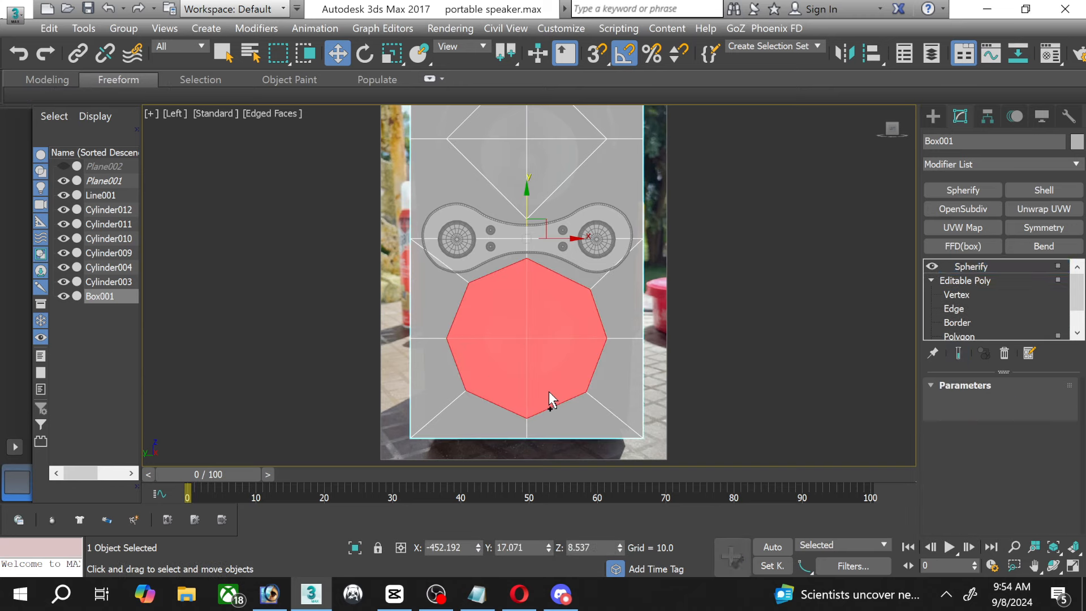
{"action": "key", "text": "ctrl+z"}
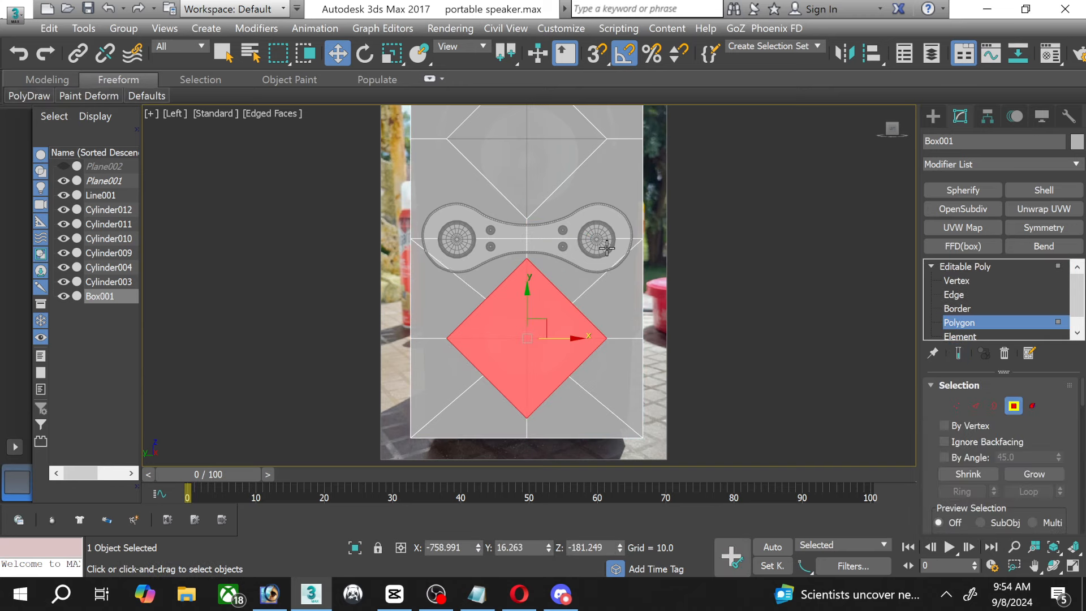
{"action": "left_click", "coordinate": [606, 251]}
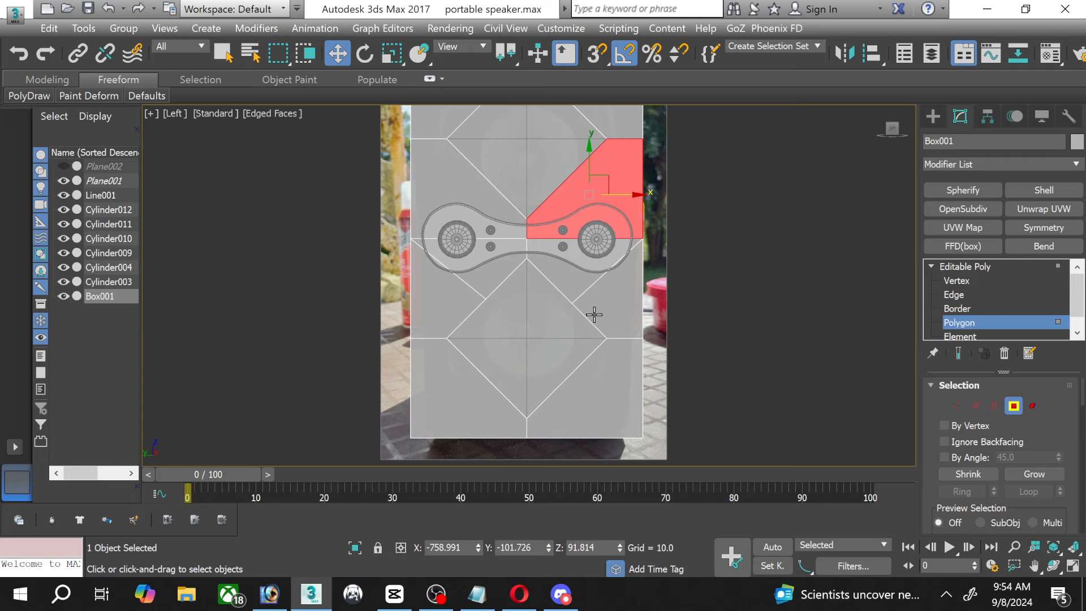
{"action": "key", "text": "ctrl+z"}
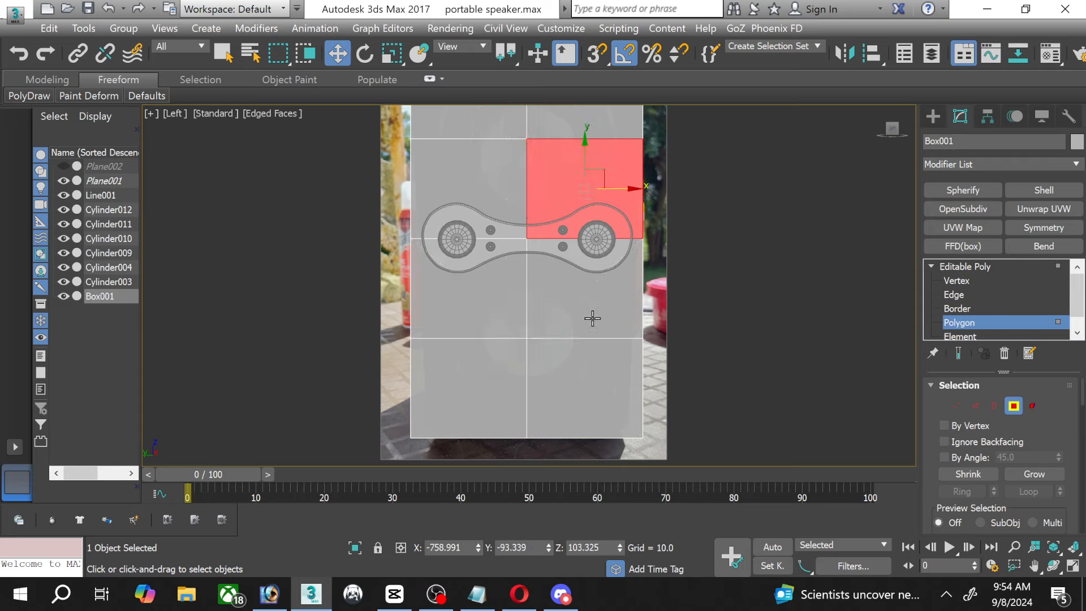
{"action": "left_click", "coordinate": [775, 296]}
Try drawing an 18-sided cylinder with a radius of about 150 centred on the upper woofer's grid intersection.
{"action": "middle_click_drag", "start_coordinate": [521, 266], "coordinate": [512, 354]}
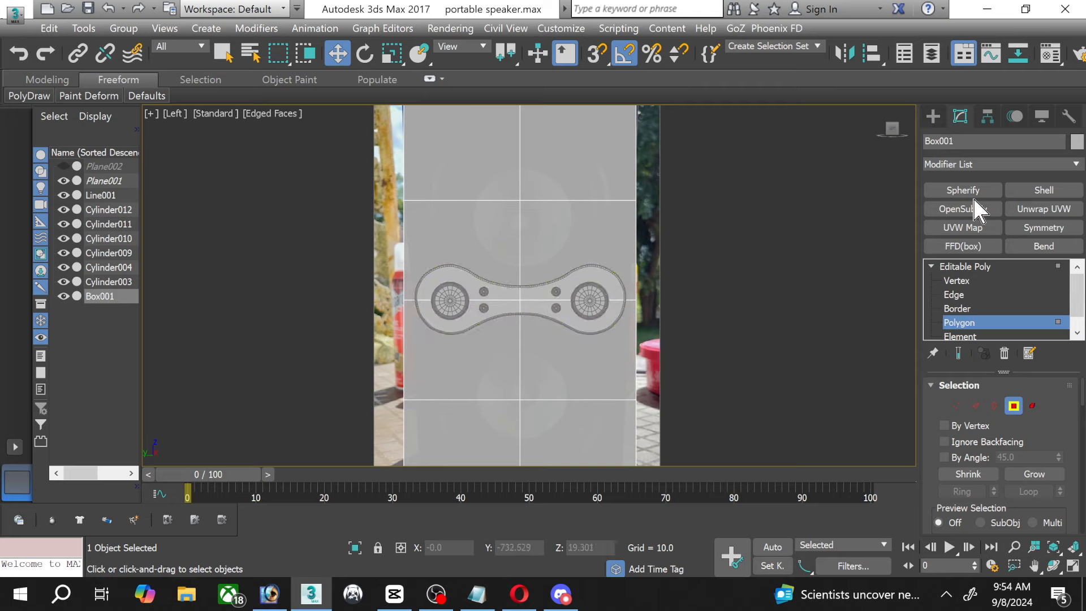
{"action": "left_click", "coordinate": [934, 117]}
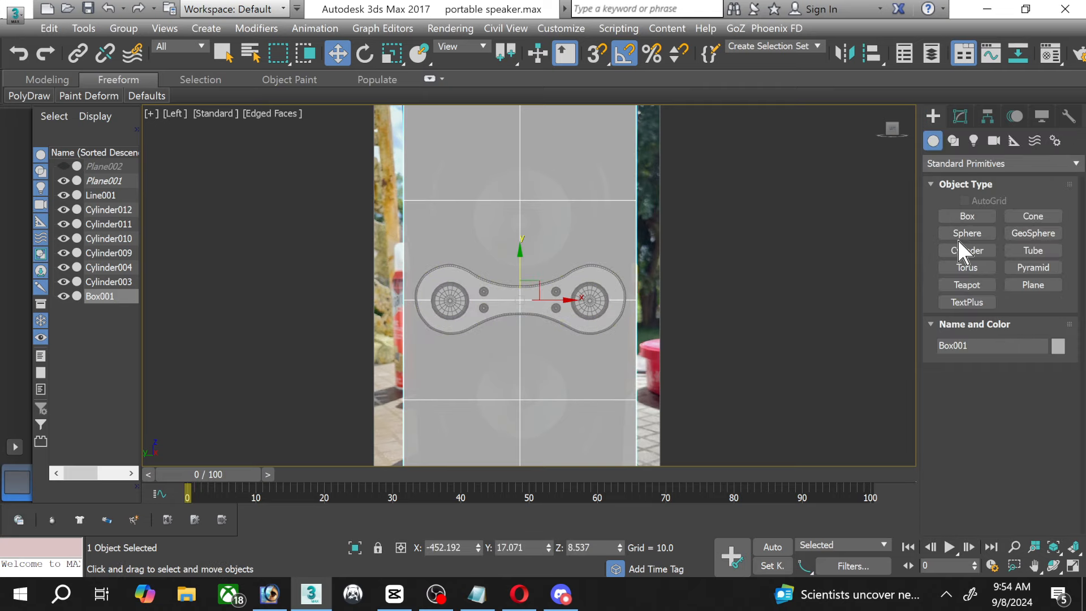
{"action": "left_click", "coordinate": [976, 252]}
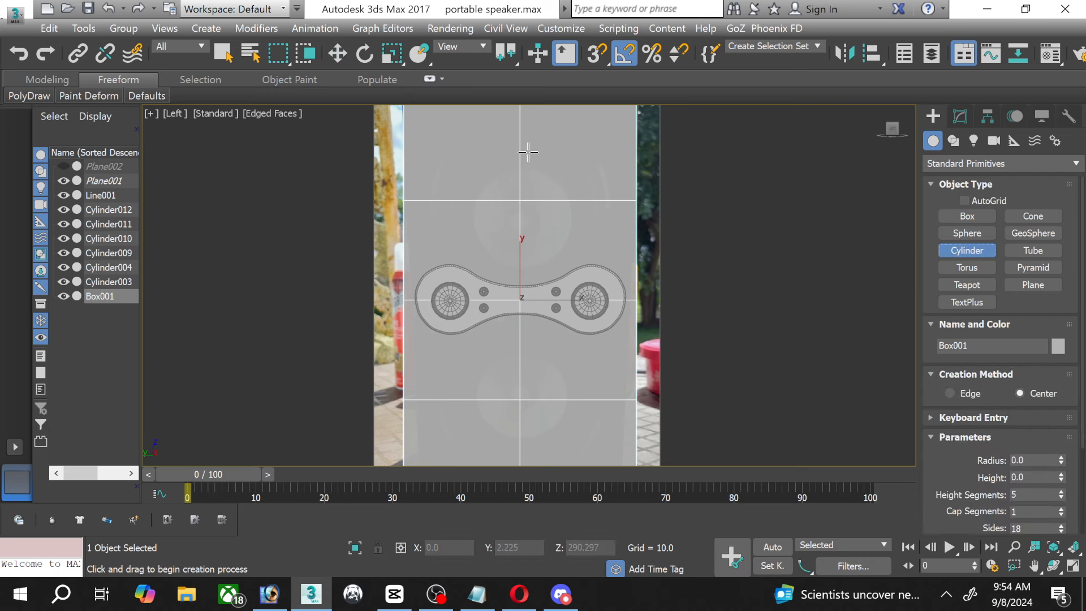
{"action": "scroll", "coordinate": [529, 182], "scroll_direction": "up", "scroll_amount": 3}
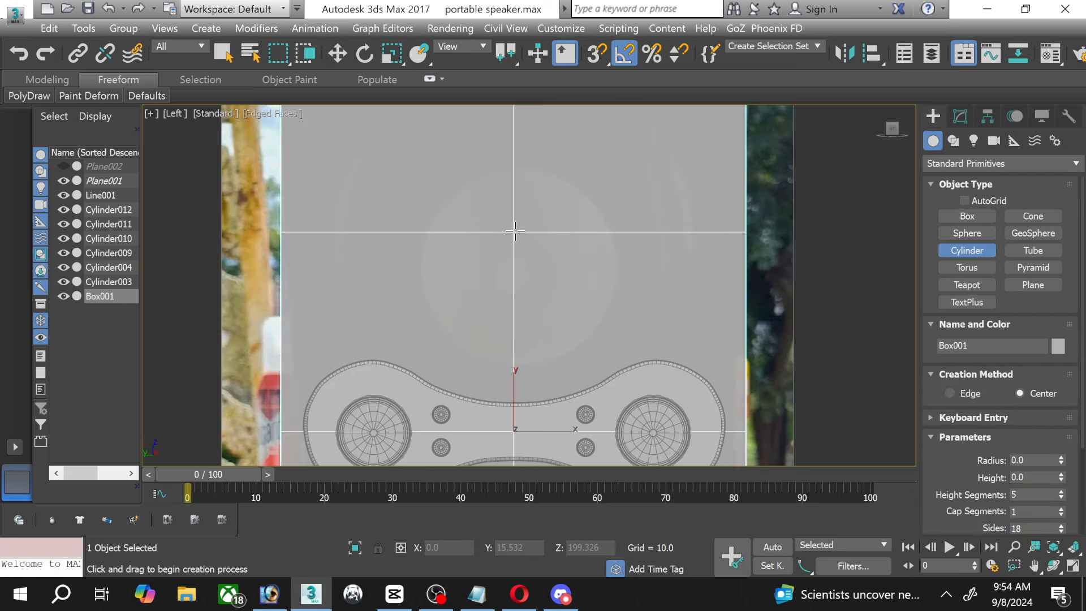
{"action": "scroll", "coordinate": [515, 231], "scroll_direction": "down", "scroll_amount": 3}
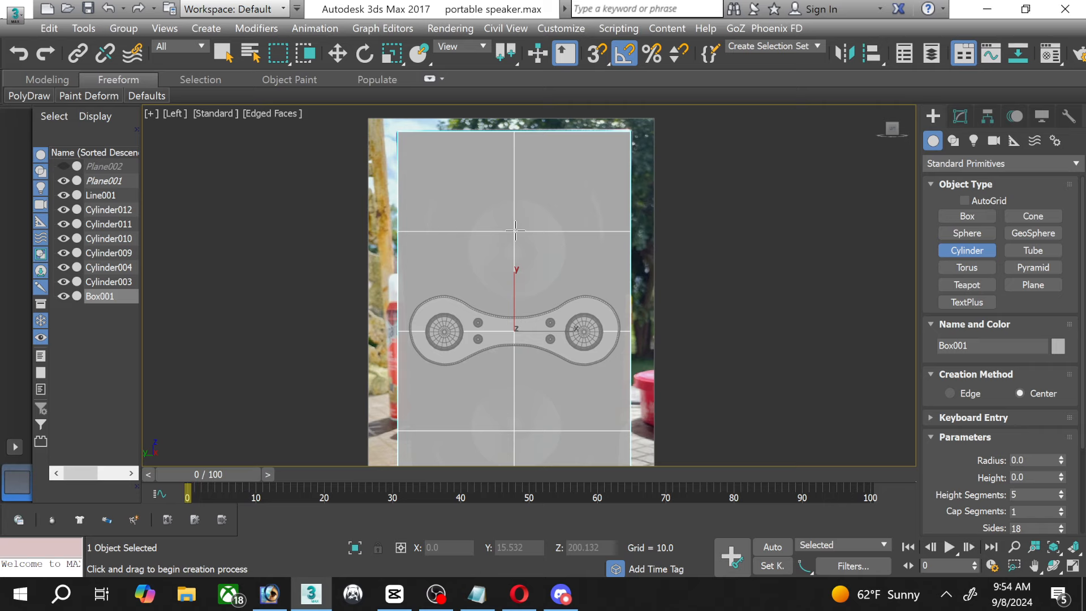
{"action": "scroll", "coordinate": [515, 231], "scroll_direction": "up", "scroll_amount": 2}
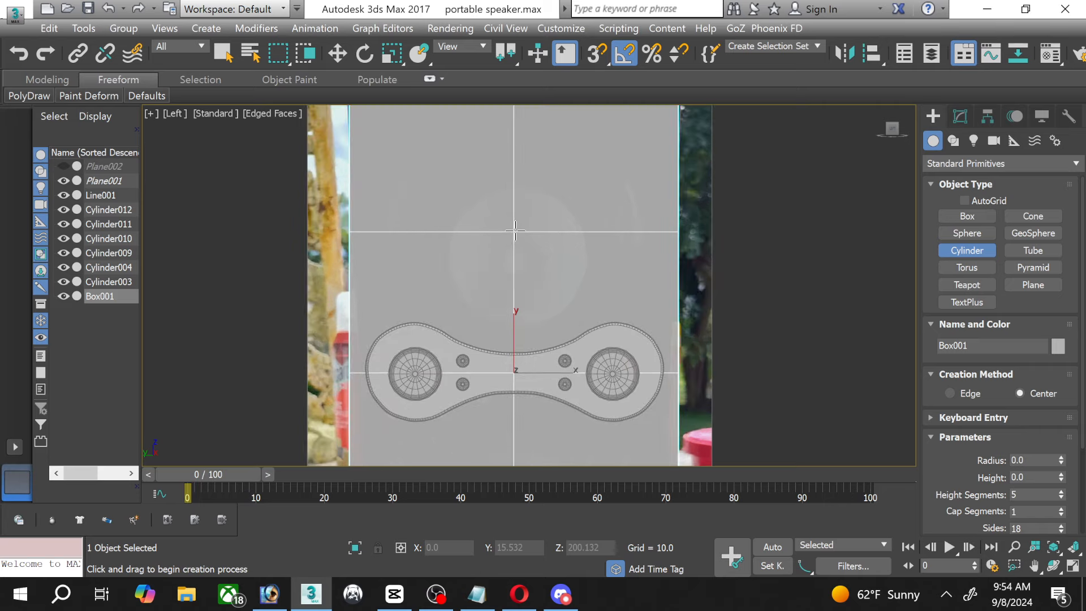
{"action": "left_click_drag", "start_coordinate": [513, 230], "coordinate": [547, 338]}
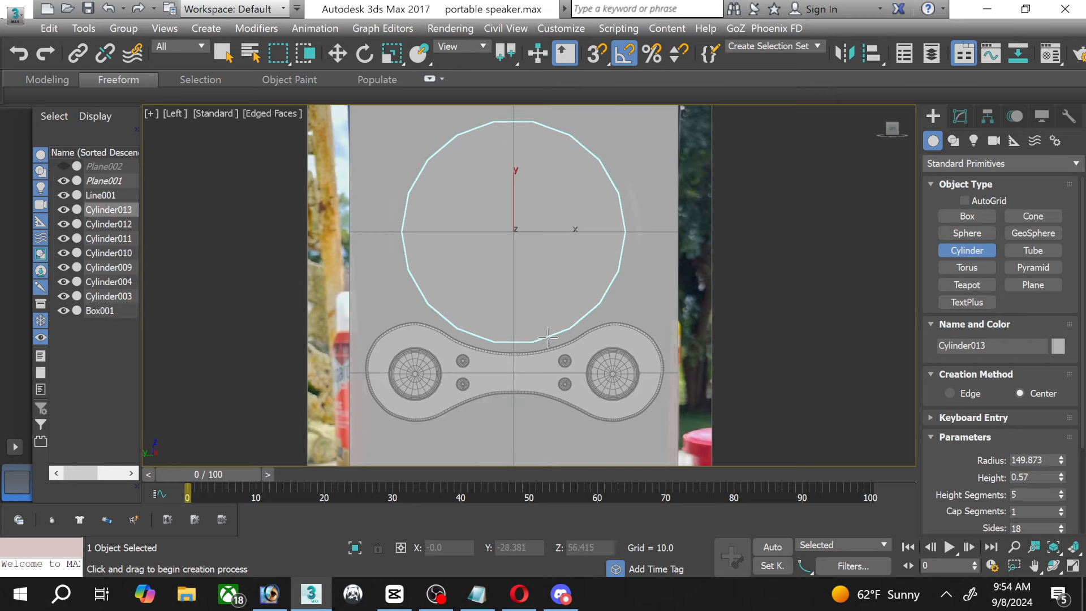
{"action": "right_click", "coordinate": [537, 288]}
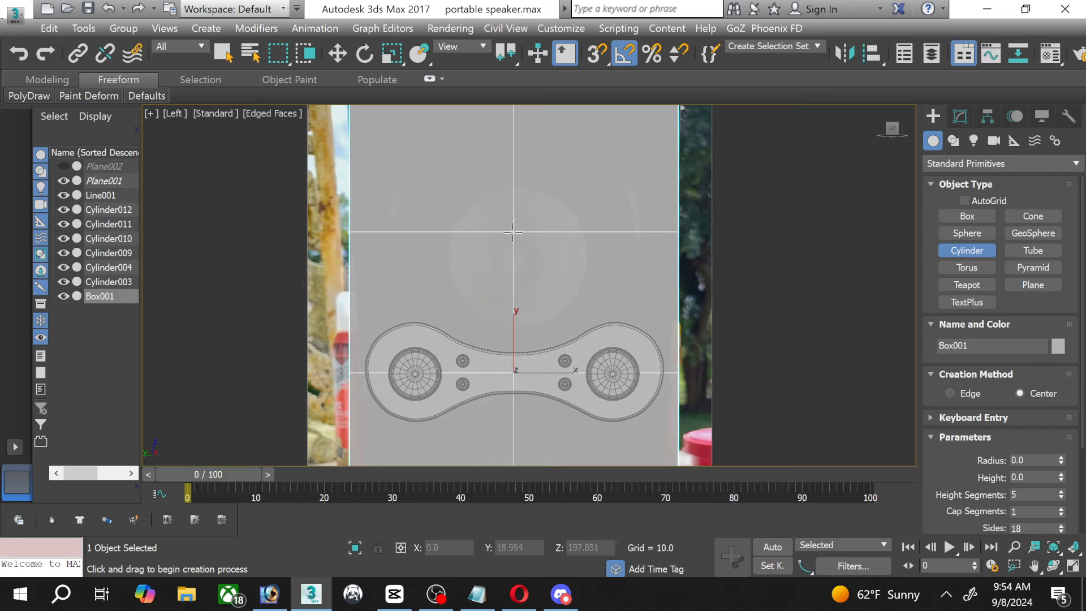
Draw a cylinder of radius about 149 and height about 137 on the upper woofer's grid intersection, with 24 sides.
{"action": "left_click_drag", "start_coordinate": [513, 232], "coordinate": [557, 328]}
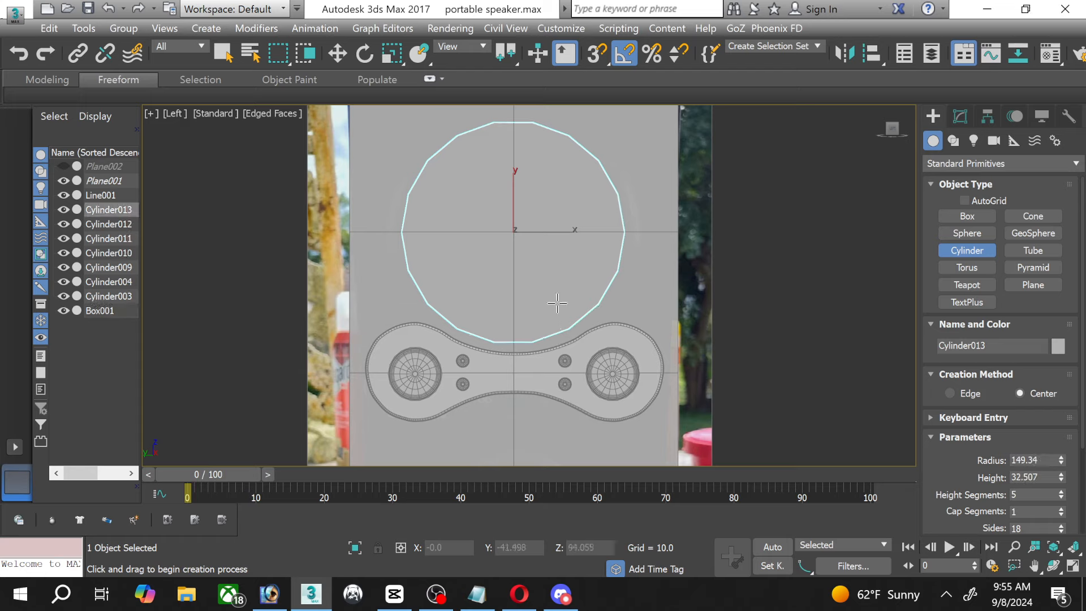
{"action": "left_click", "coordinate": [553, 231]}
{"action": "key", "text": "w"}
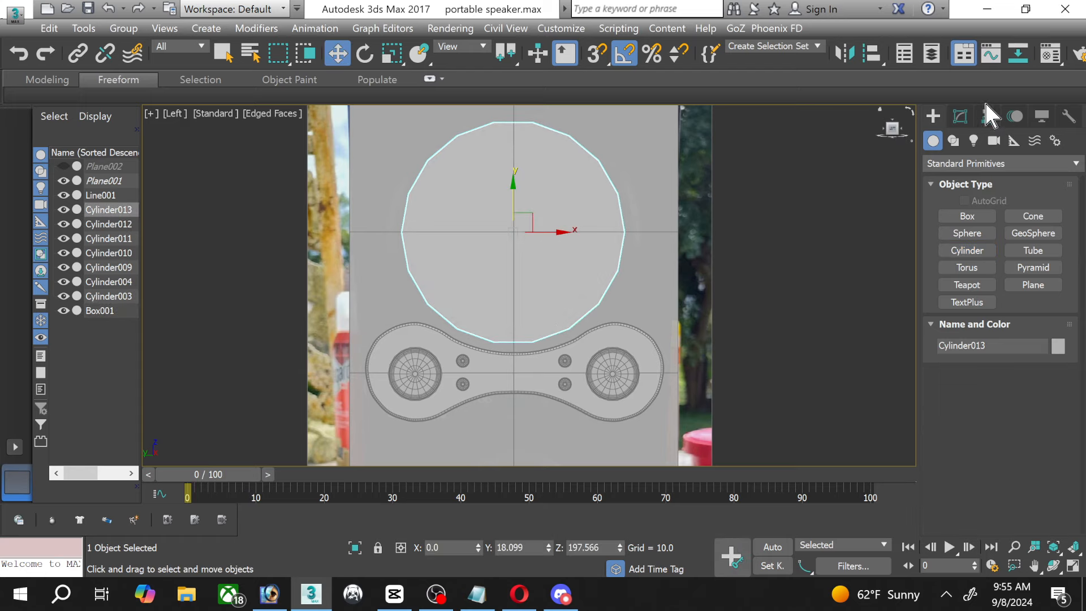
{"action": "left_click", "coordinate": [959, 116]}
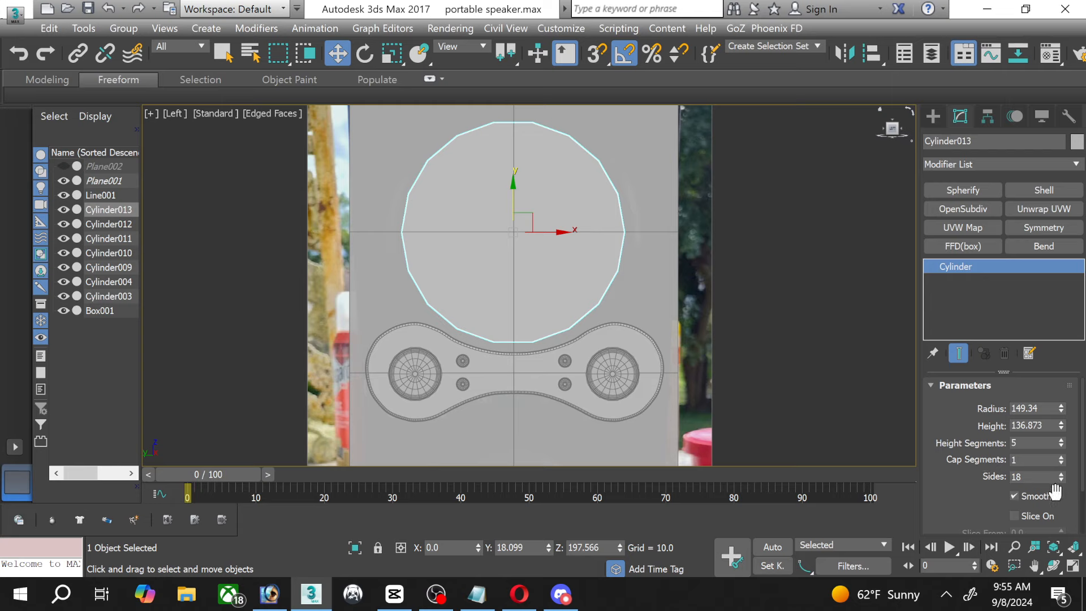
{"action": "left_click_drag", "start_coordinate": [1033, 478], "coordinate": [989, 475]}
{"action": "left_click", "coordinate": [772, 256]}
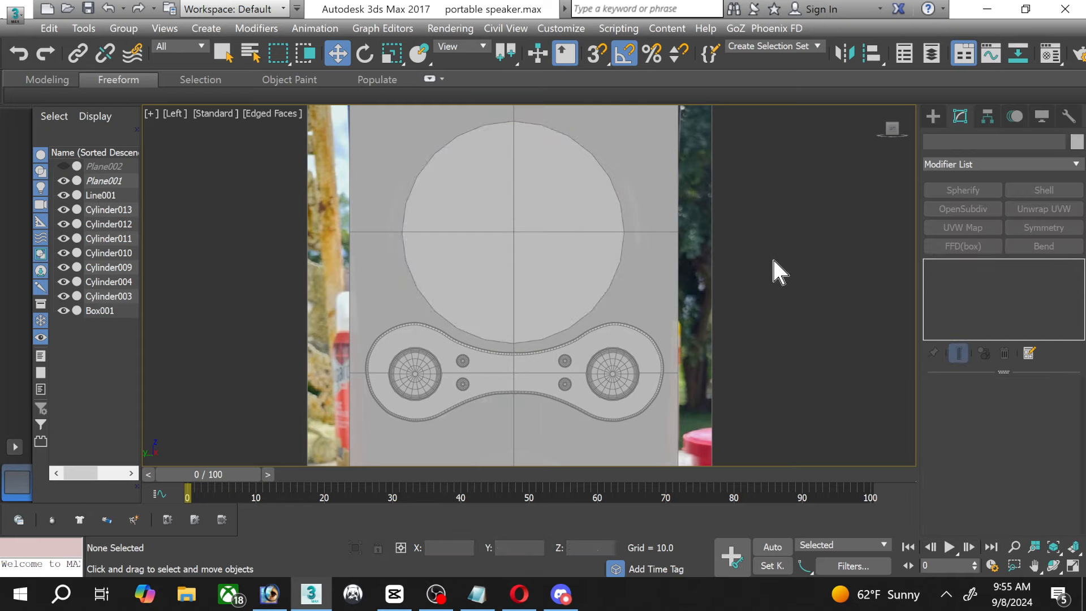
Make one copy of the 24-sided cylinder straight down onto the lower woofer's grid intersection.
{"action": "left_click", "coordinate": [555, 167]}
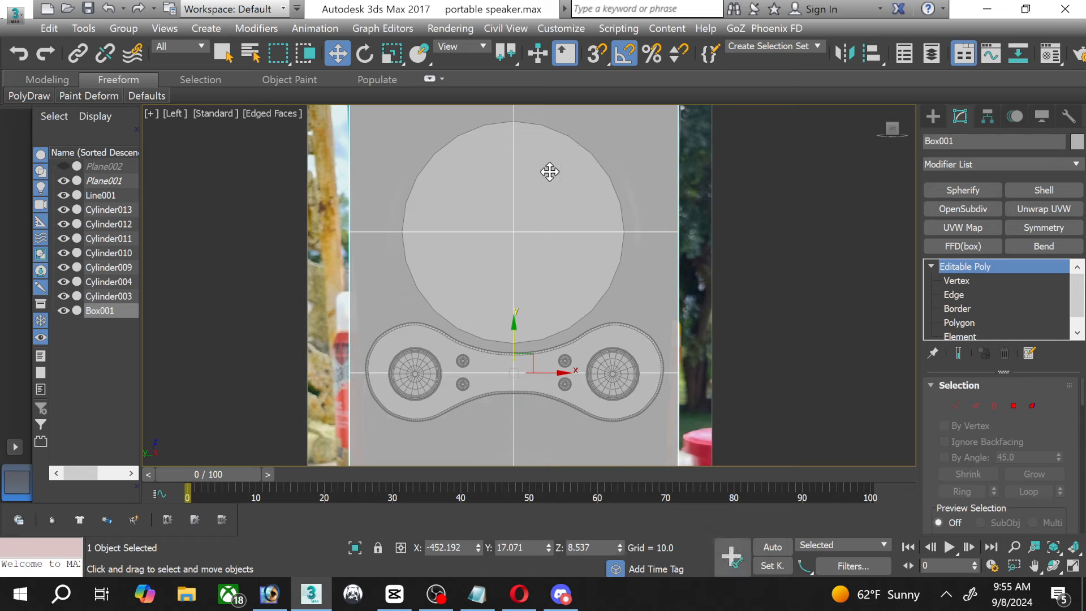
{"action": "left_click", "coordinate": [110, 296]}
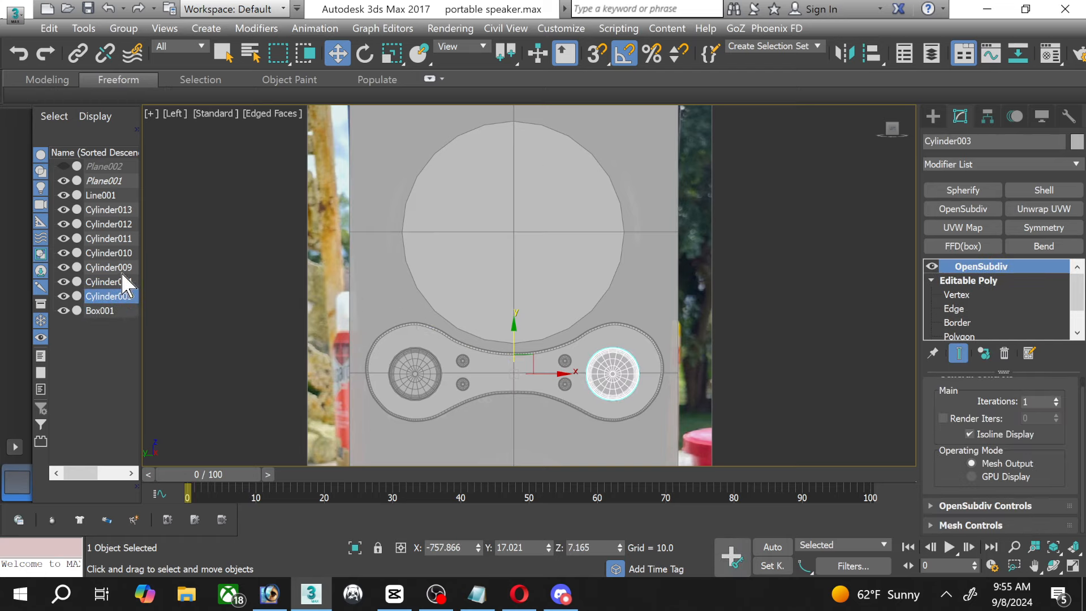
{"action": "left_click", "coordinate": [117, 208]}
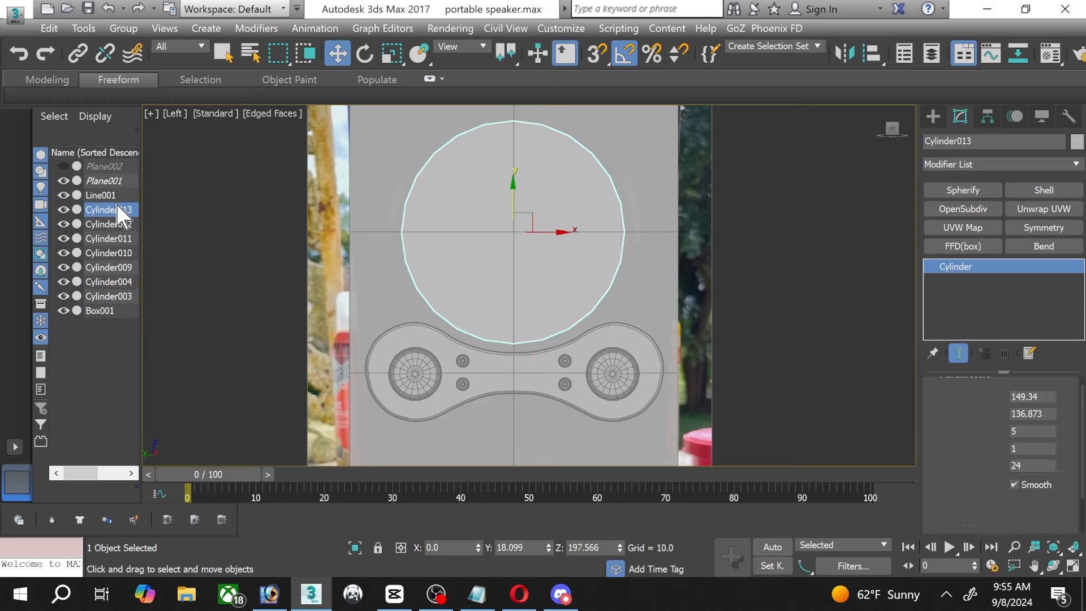
{"action": "scroll", "coordinate": [501, 363], "scroll_direction": "down", "scroll_amount": 2}
{"action": "middle_click_drag", "start_coordinate": [502, 361], "coordinate": [501, 283]}
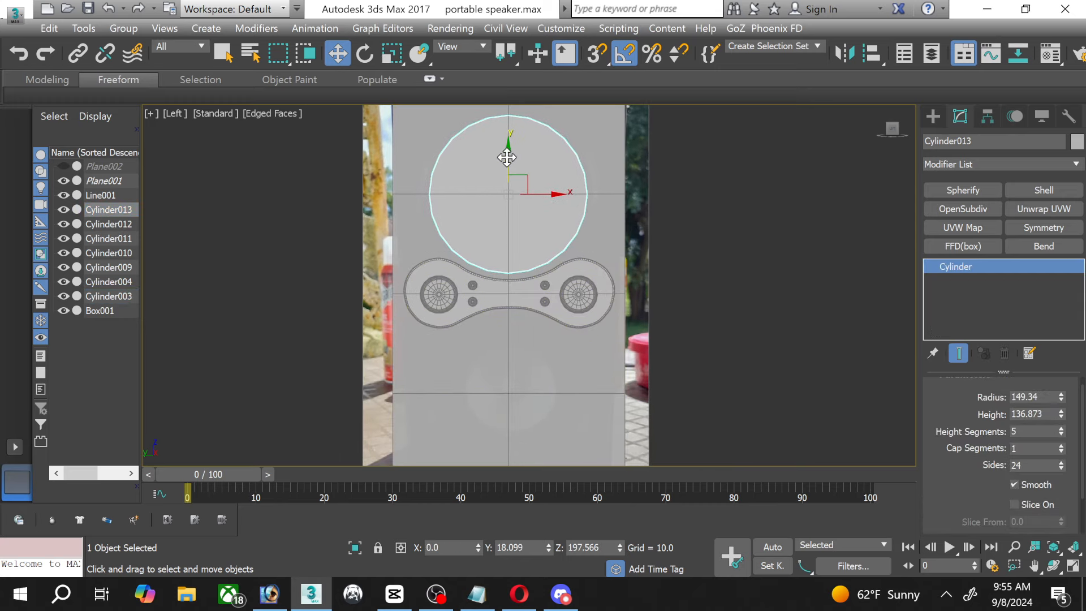
{"action": "mouse_move", "coordinate": [507, 154]}
{"action": "left_mouse_down"}
{"action": "mouse_move", "coordinate": [524, 360]}
{"action": "mouse_move", "coordinate": [513, 356]}
{"action": "left_mouse_up"}
{"action": "left_click", "coordinate": [545, 366]}
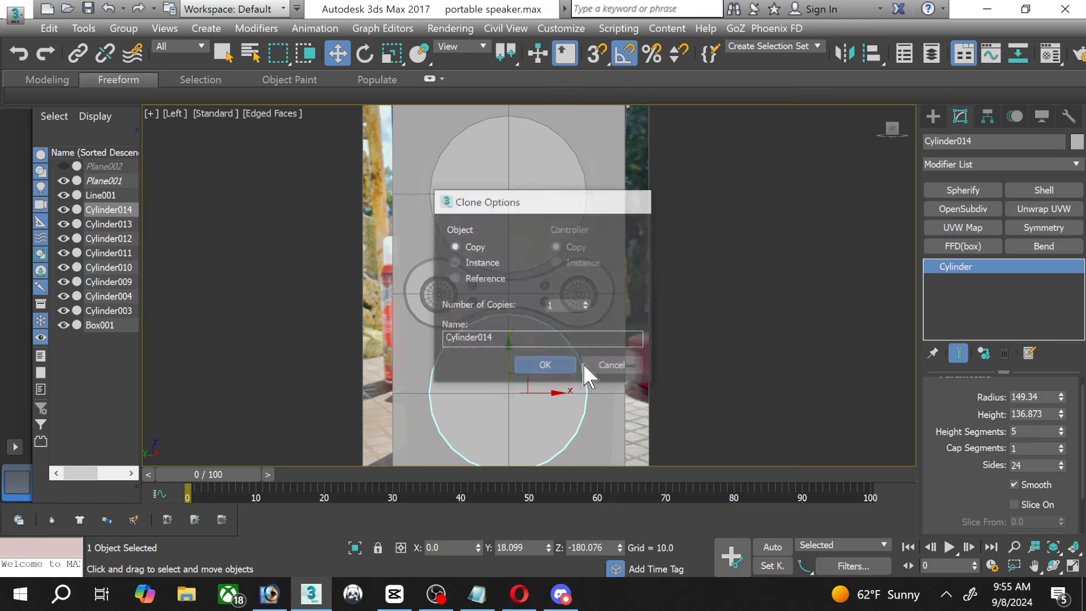
{"action": "mouse_move", "coordinate": [578, 322]}
{"action": "middle_mouse_down"}
{"action": "mouse_move", "coordinate": [588, 249]}
{"action": "mouse_move", "coordinate": [575, 364]}
{"action": "mouse_move", "coordinate": [584, 272]}
{"action": "mouse_move", "coordinate": [582, 298]}
{"action": "middle_mouse_up"}
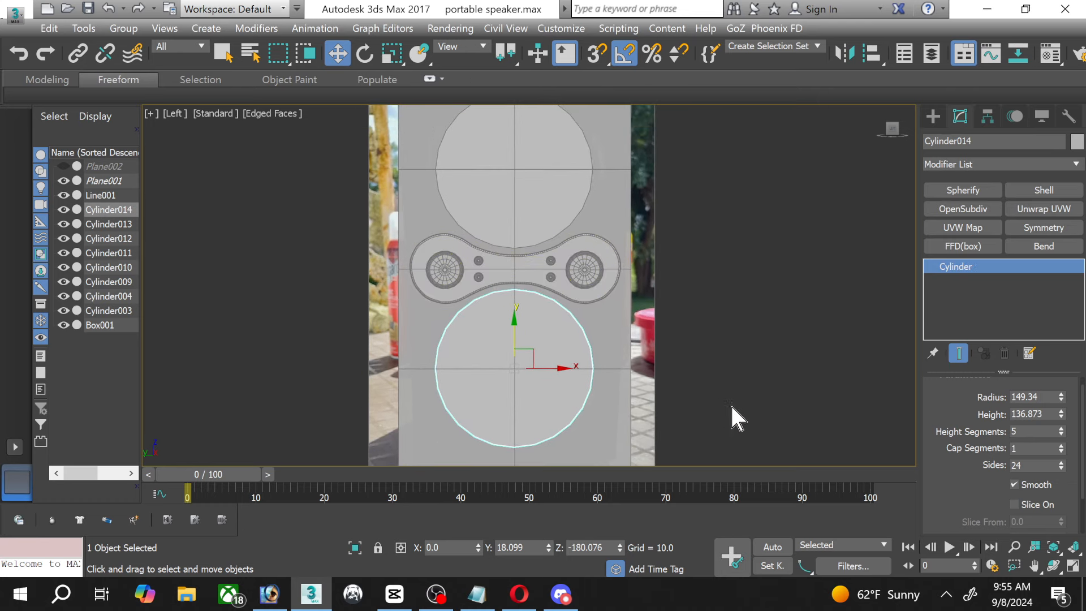
Select both woofer cylinders and move them along X until they straddle the box's front face.
{"action": "left_click", "coordinate": [1073, 565]}
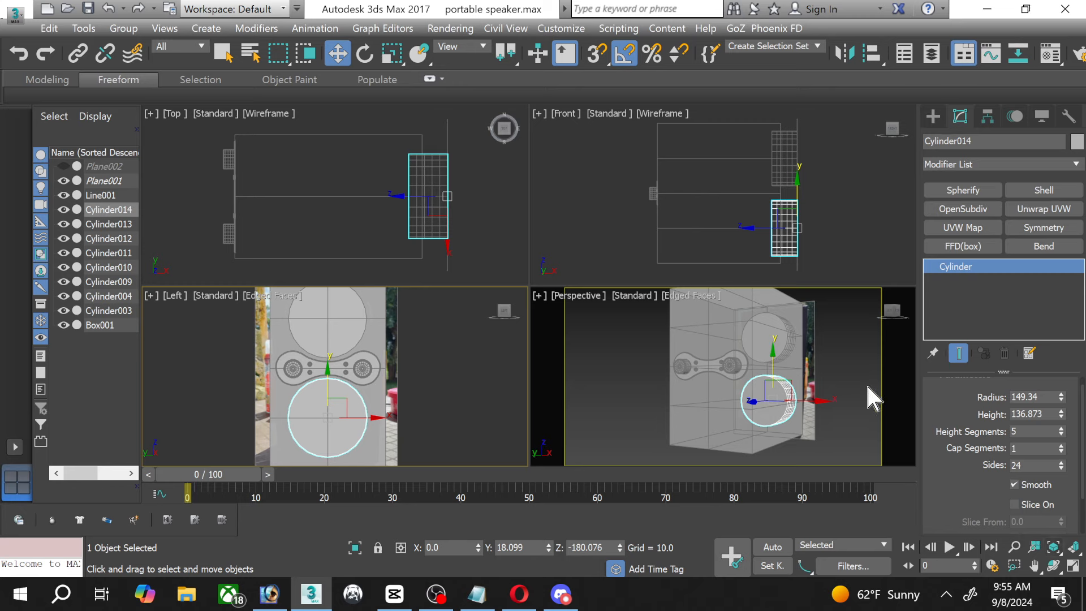
{"action": "left_click", "coordinate": [116, 224], "text": "ctrl"}
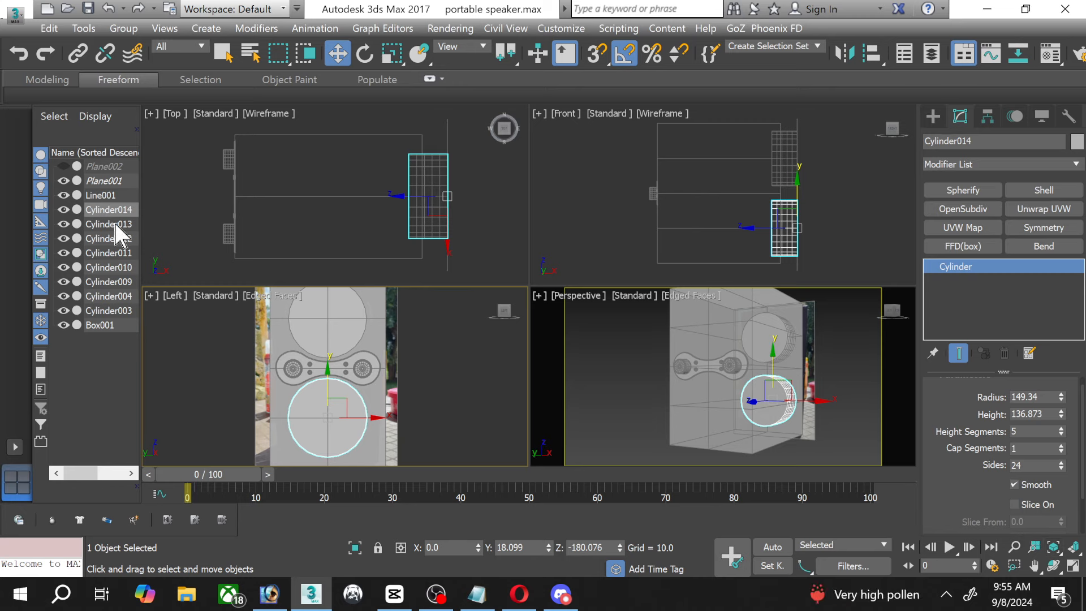
{"action": "right_click", "coordinate": [359, 239]}
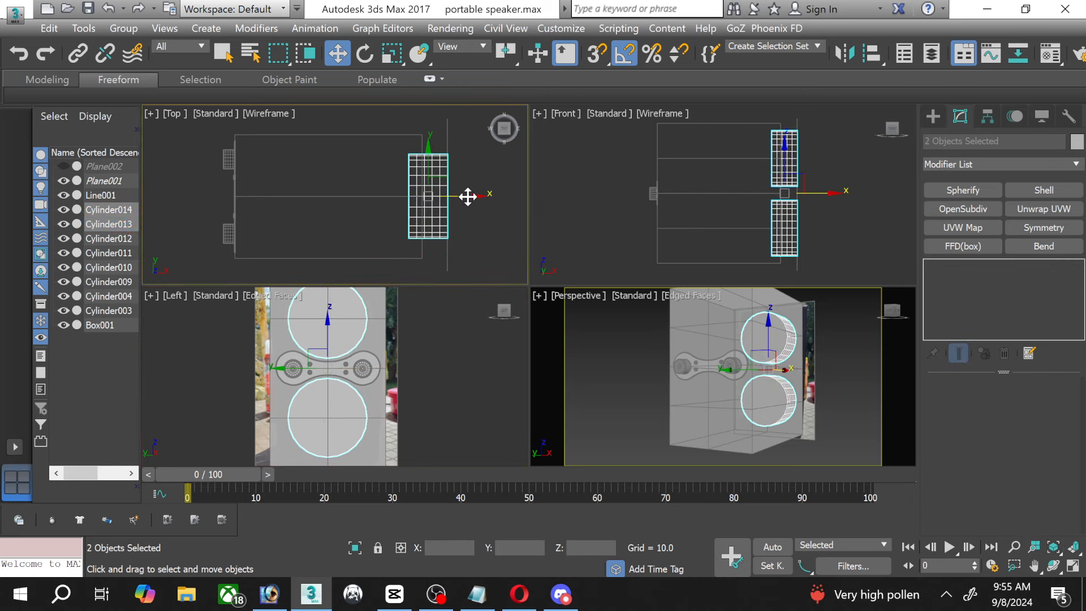
{"action": "left_click_drag", "start_coordinate": [468, 192], "coordinate": [275, 189]}
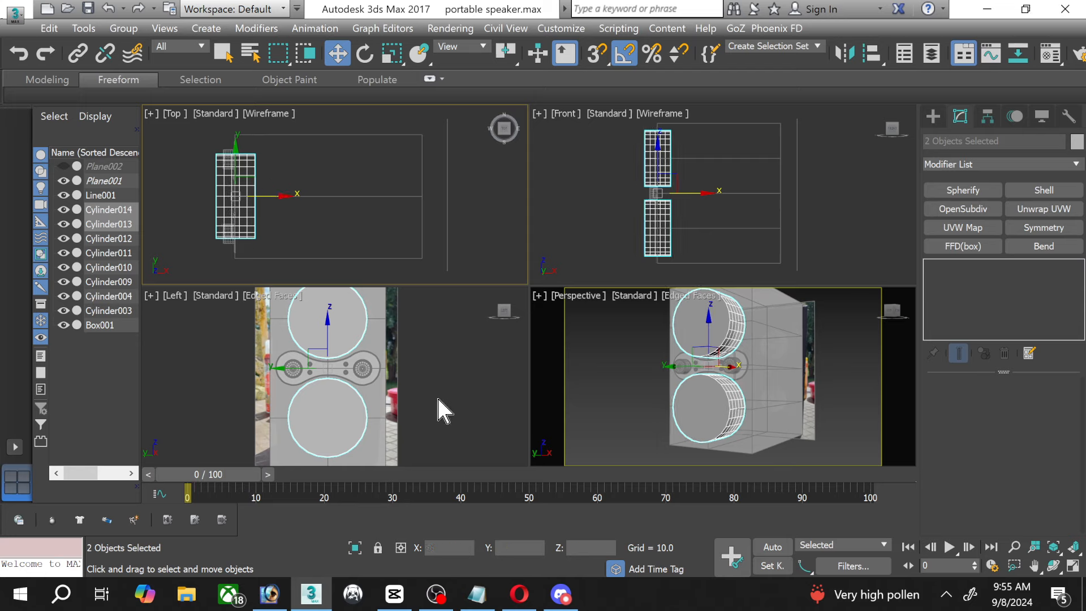
Set the upper woofer cylinder's height segments to 1 and clear the selection.
{"action": "left_click", "coordinate": [412, 318]}
{"action": "left_click", "coordinate": [357, 303]}
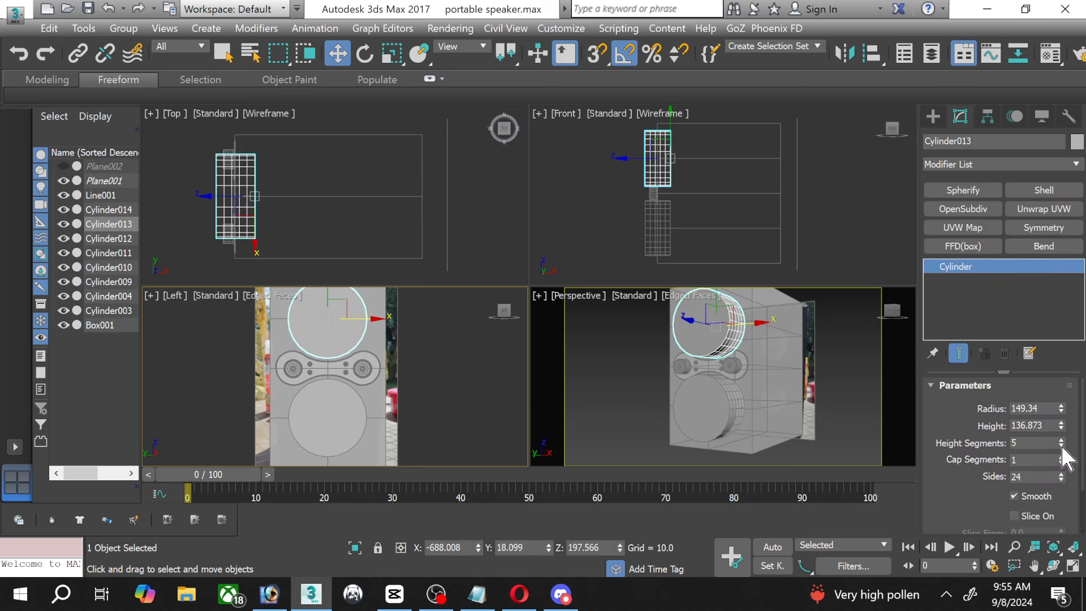
{"action": "left_click_drag", "start_coordinate": [1061, 444], "coordinate": [1060, 453]}
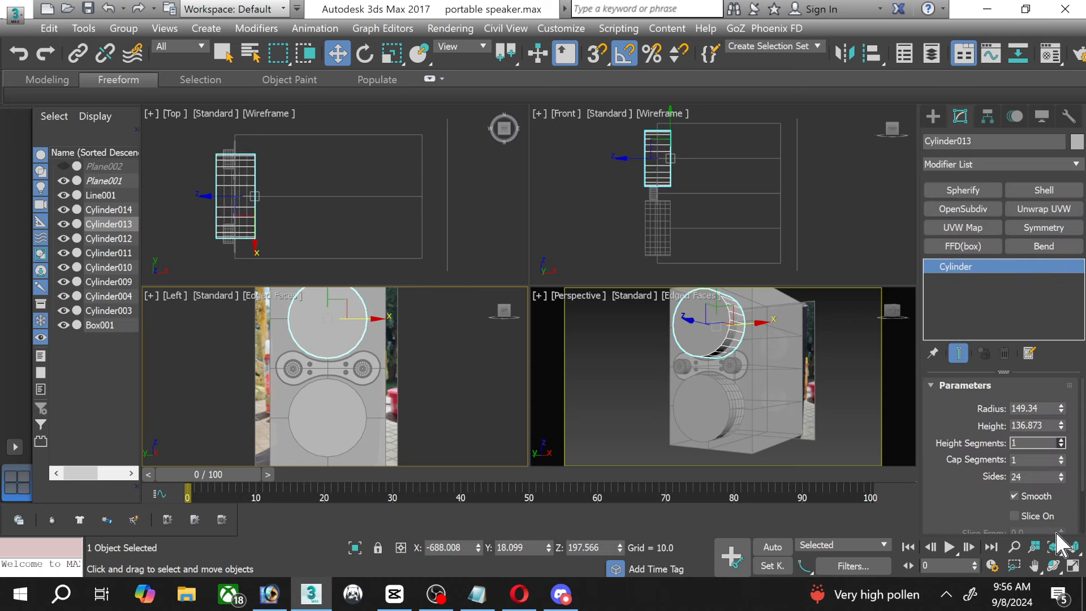
{"action": "left_click", "coordinate": [621, 240]}
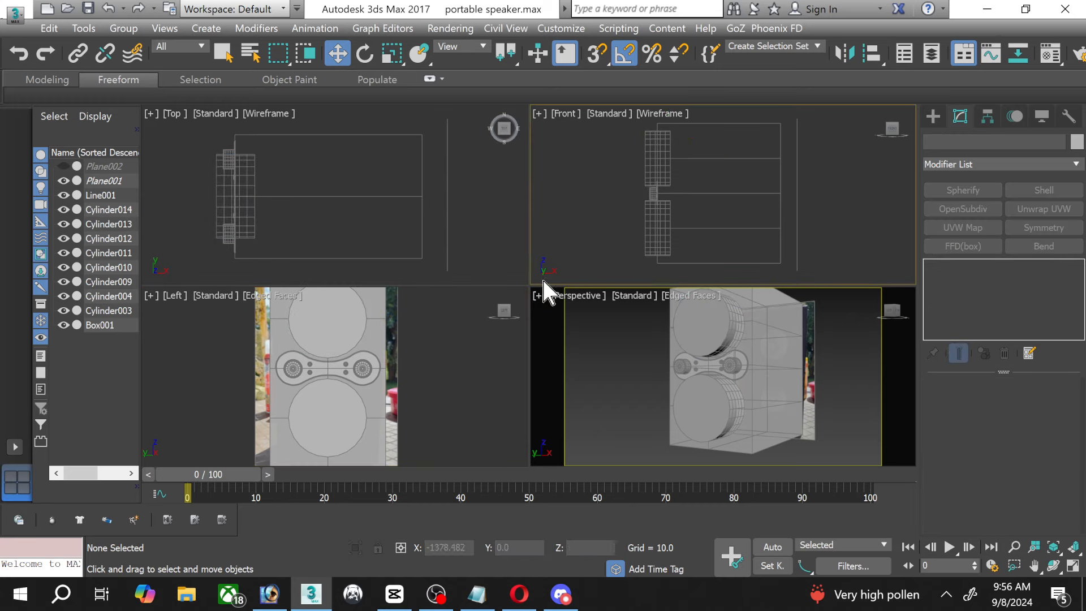
Undo the height segment change, the move of both cylinders and the lower copy, leaving only the upper cylinder.
{"action": "left_click", "coordinate": [49, 29]}
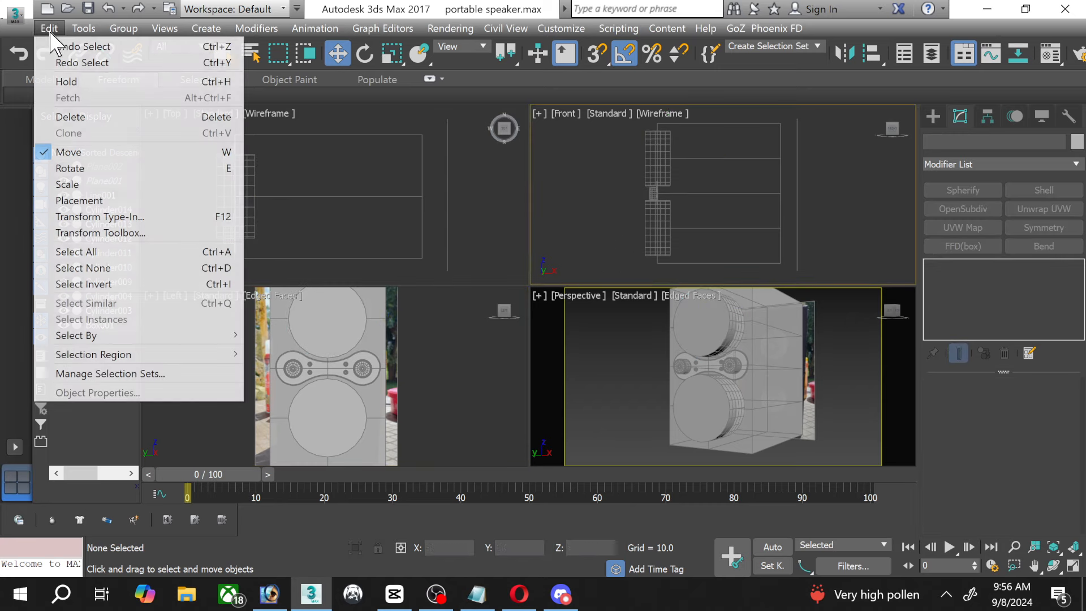
{"action": "left_click", "coordinate": [49, 28]}
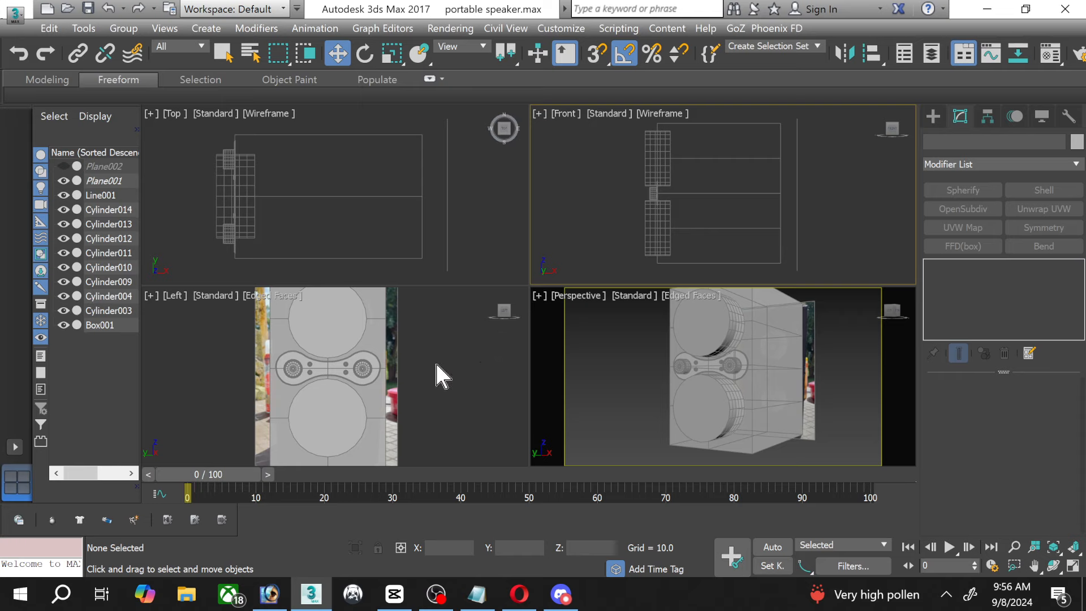
{"action": "left_click", "coordinate": [379, 355]}
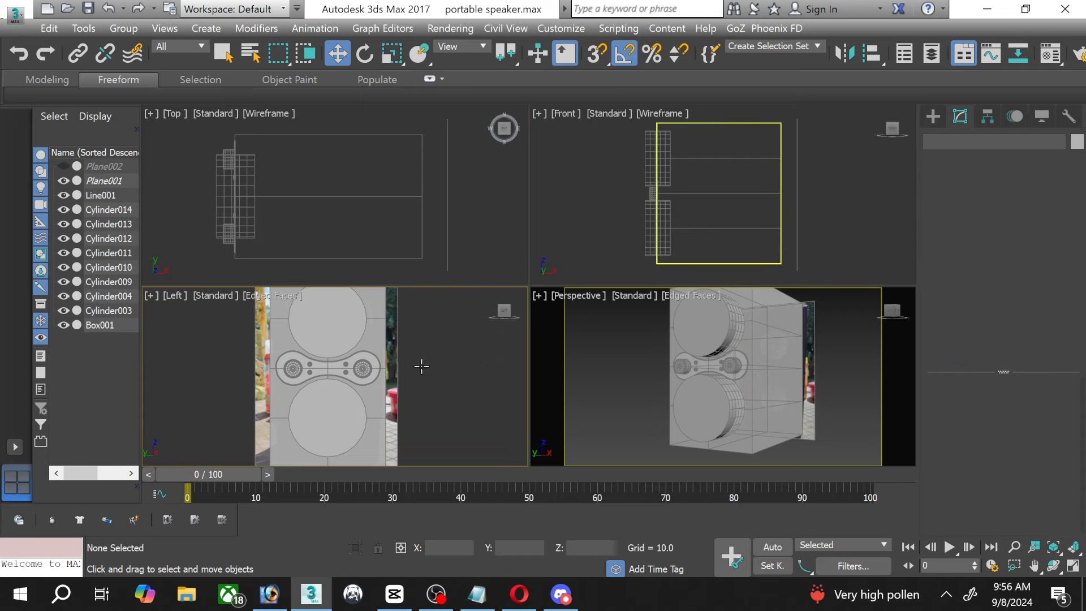
{"action": "key", "text": "ctrl+z"}
{"action": "key", "text": "ctrl+z"}
{"action": "key", "text": "ctrl+z"}
{"action": "key", "text": "ctrl+z"}
{"action": "key", "text": "ctrl+z"}
{"action": "key", "text": "ctrl+z"}
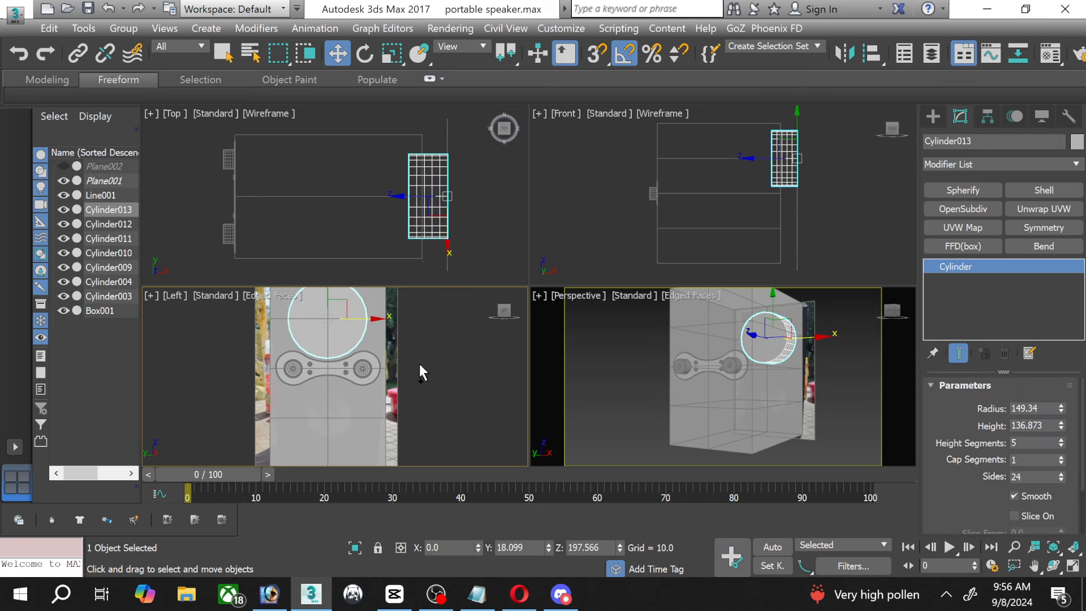
{"action": "left_click", "coordinate": [410, 259]}
{"action": "right_click", "coordinate": [324, 309]}
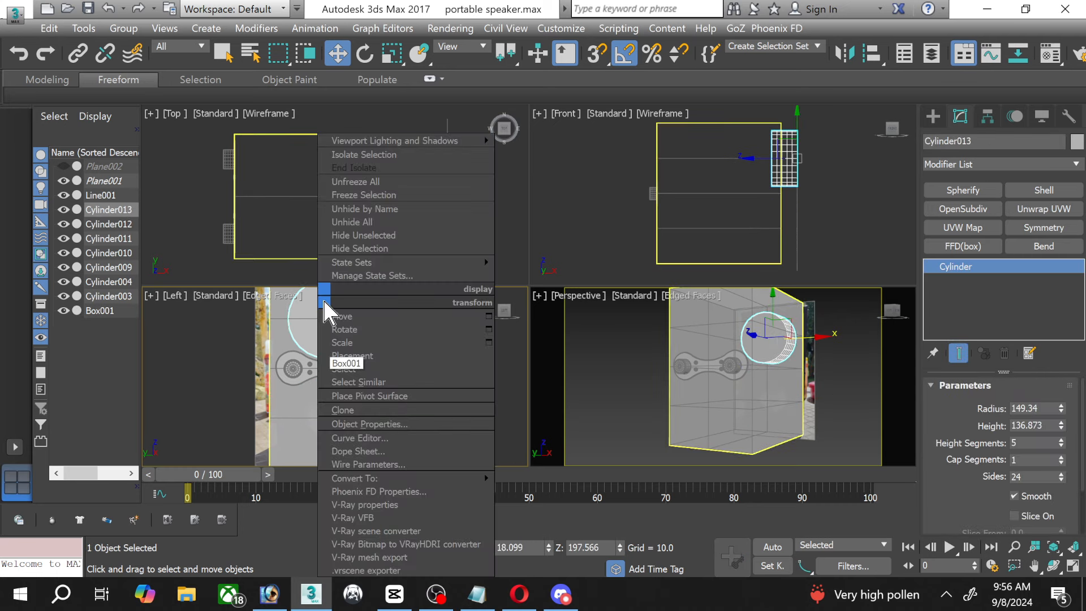
{"action": "left_click", "coordinate": [160, 386]}
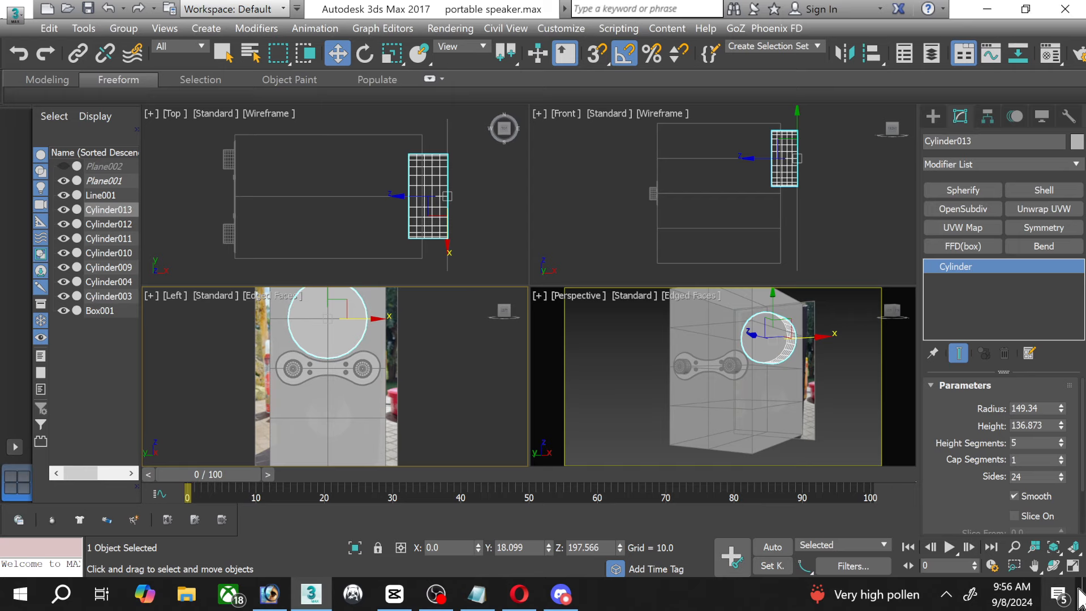
Set the upper cylinder's height segments to 1 and copy it straight down onto the lower woofer's grid intersection.
{"action": "left_click", "coordinate": [1074, 565]}
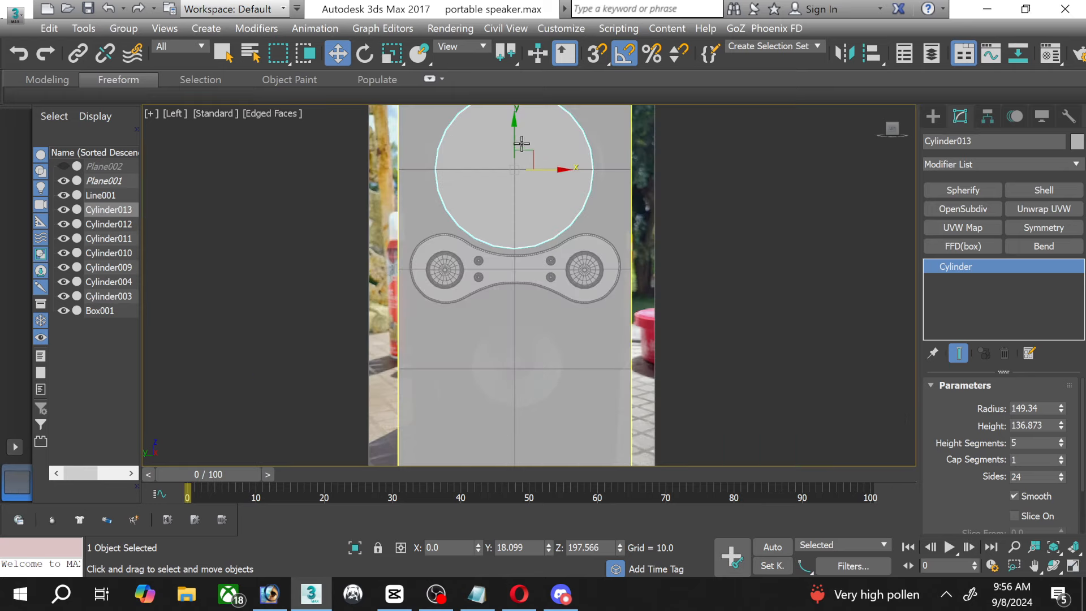
{"action": "key", "text": "ctrl+e"}
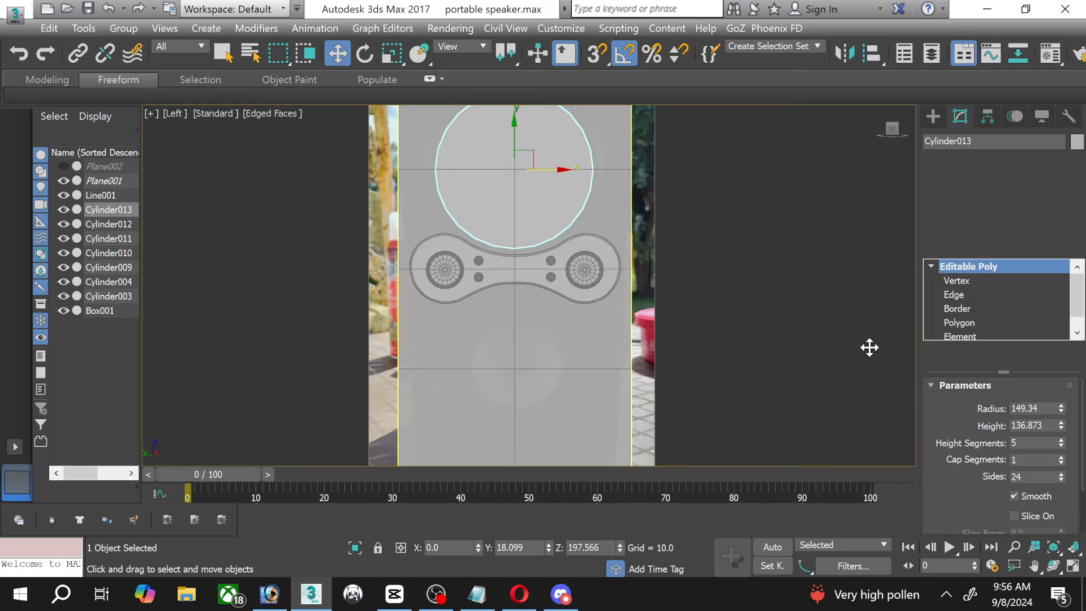
{"action": "key", "text": "ctrl+z"}
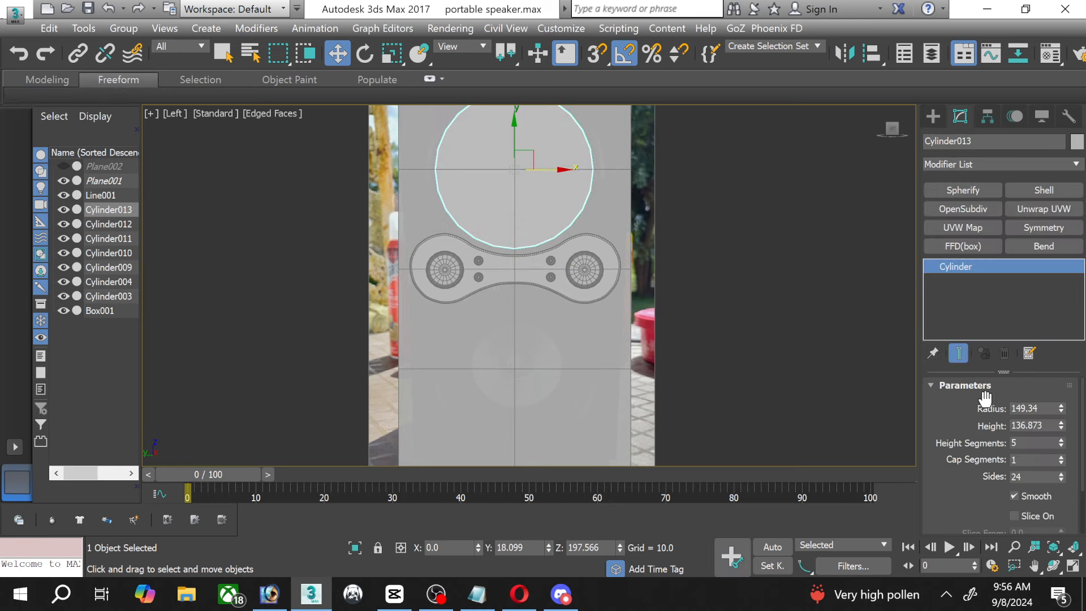
{"action": "right_click", "coordinate": [1060, 443]}
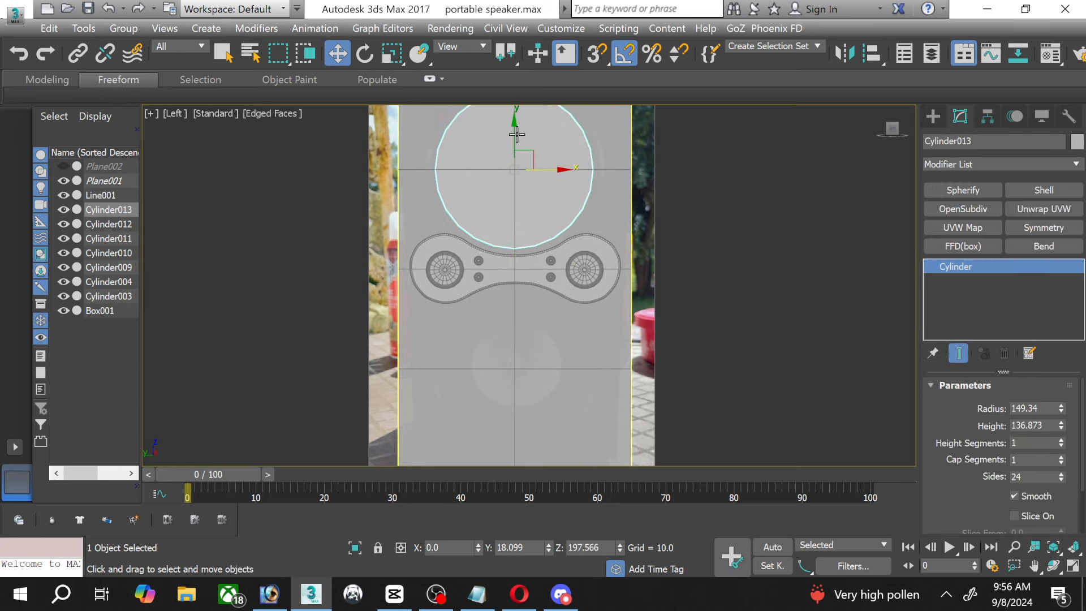
{"action": "mouse_move", "coordinate": [517, 134]}
{"action": "left_mouse_down"}
{"action": "mouse_move", "coordinate": [498, 345]}
{"action": "mouse_move", "coordinate": [492, 332]}
{"action": "left_mouse_up"}
{"action": "left_click", "coordinate": [527, 368]}
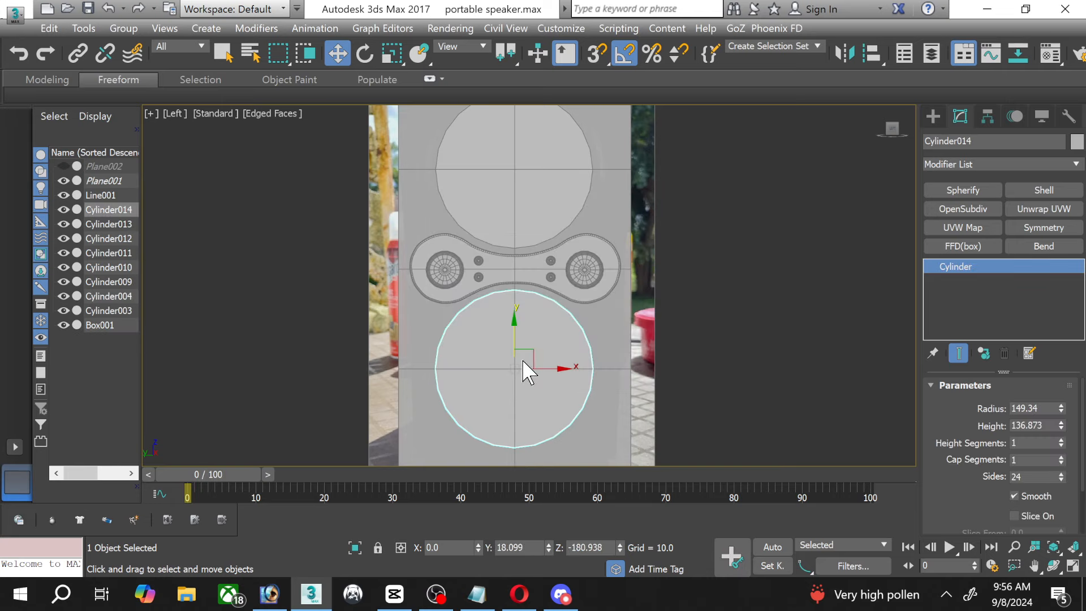
Make a spare copy of the upper woofer cylinder away from the cabinet, beyond its back, at about X 1311.
{"action": "left_click", "coordinate": [1072, 565]}
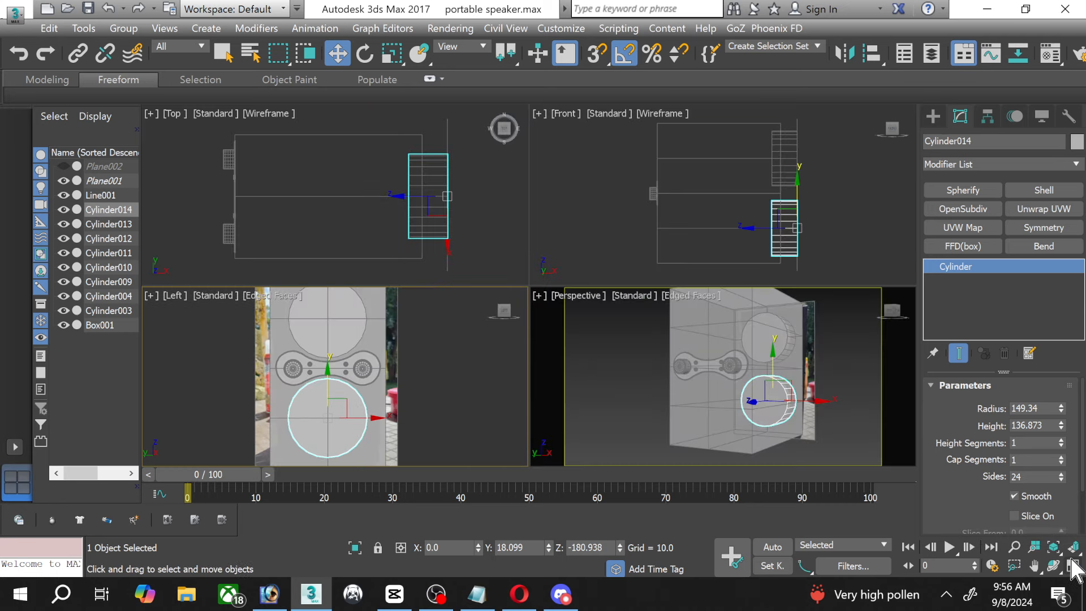
{"action": "right_click", "coordinate": [361, 201]}
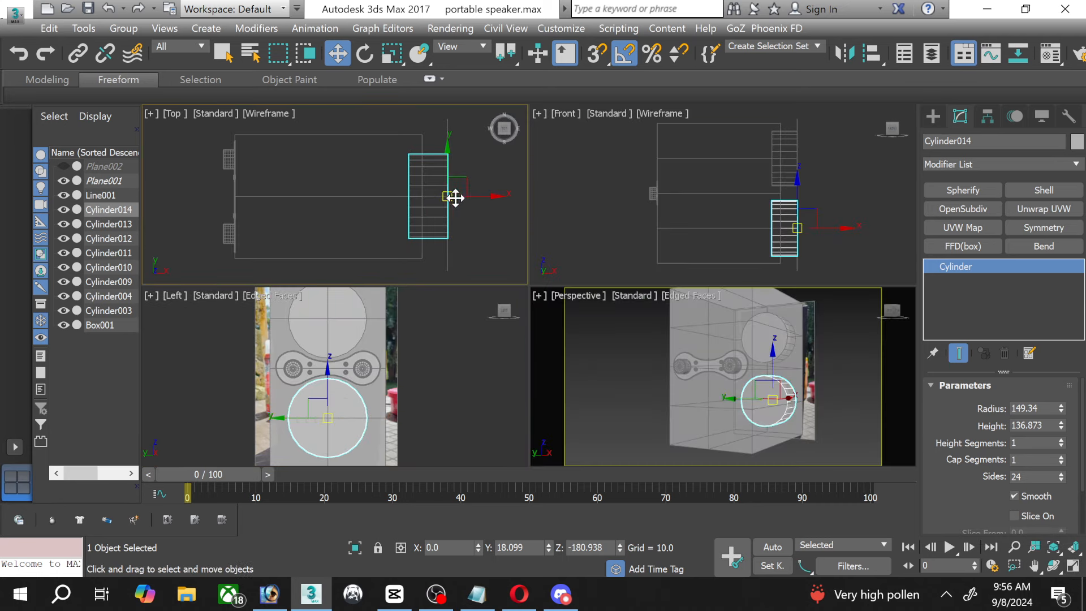
{"action": "left_click", "coordinate": [469, 282]}
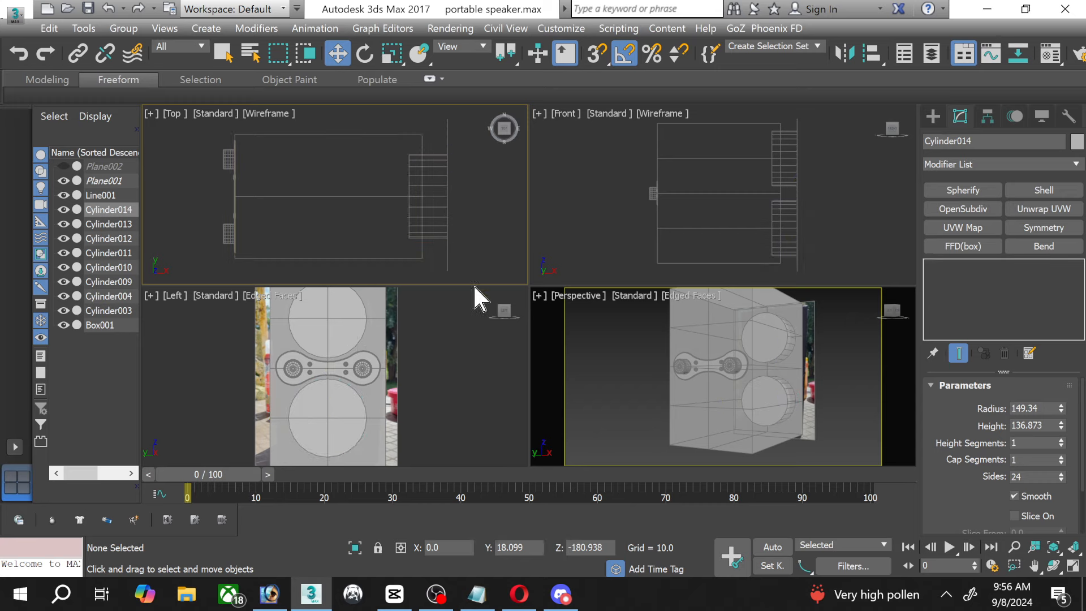
{"action": "left_click", "coordinate": [331, 330]}
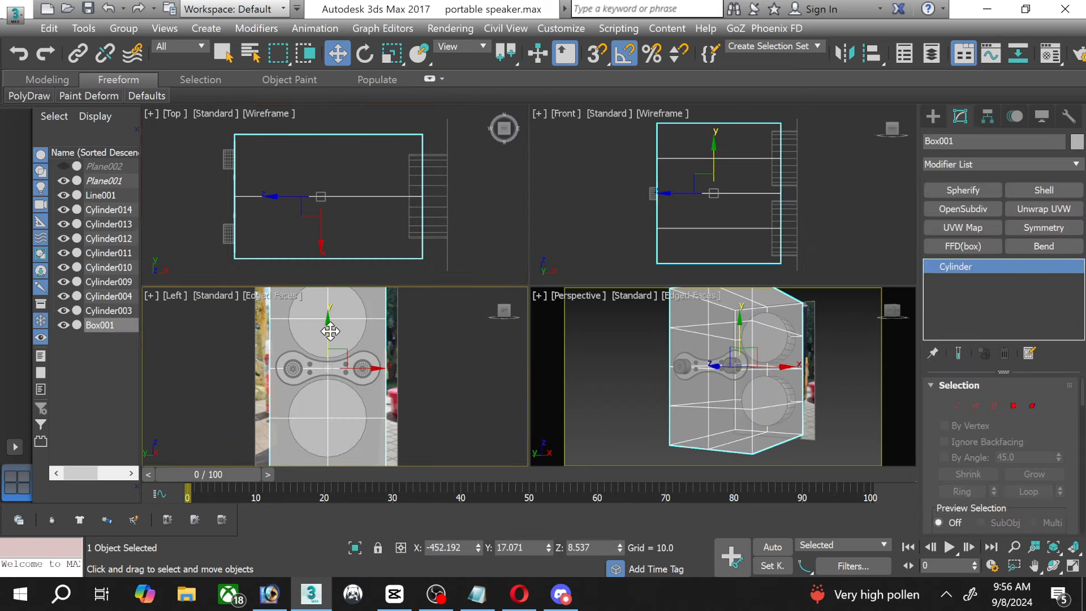
{"action": "left_click", "coordinate": [331, 331]}
{"action": "scroll", "coordinate": [386, 235], "scroll_direction": "down", "scroll_amount": 2}
{"action": "scroll", "coordinate": [387, 234], "scroll_direction": "down", "scroll_amount": 2}
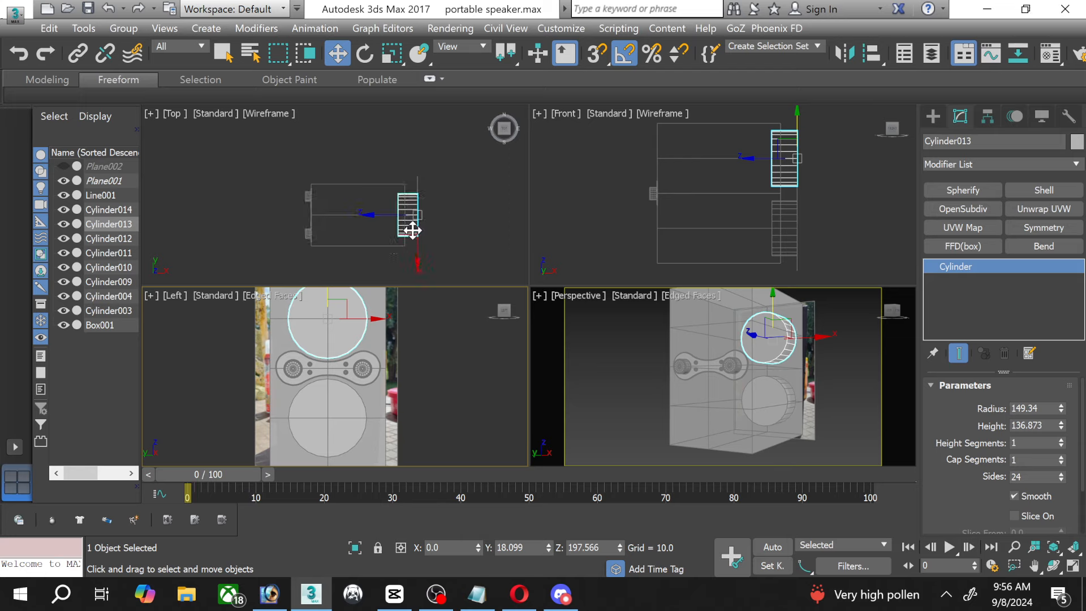
{"action": "left_click", "coordinate": [411, 230]}
{"action": "mouse_move", "coordinate": [467, 215]}
{"action": "left_mouse_down"}
{"action": "mouse_move", "coordinate": [174, 199]}
{"action": "mouse_move", "coordinate": [536, 303]}
{"action": "mouse_move", "coordinate": [647, 286]}
{"action": "left_mouse_up"}
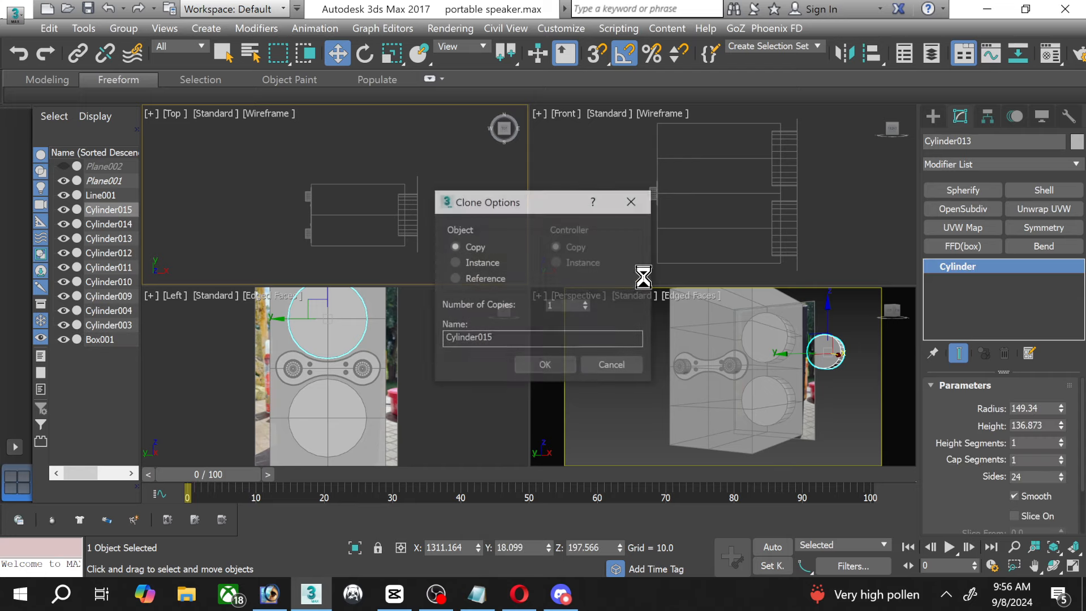
{"action": "left_click", "coordinate": [536, 365]}
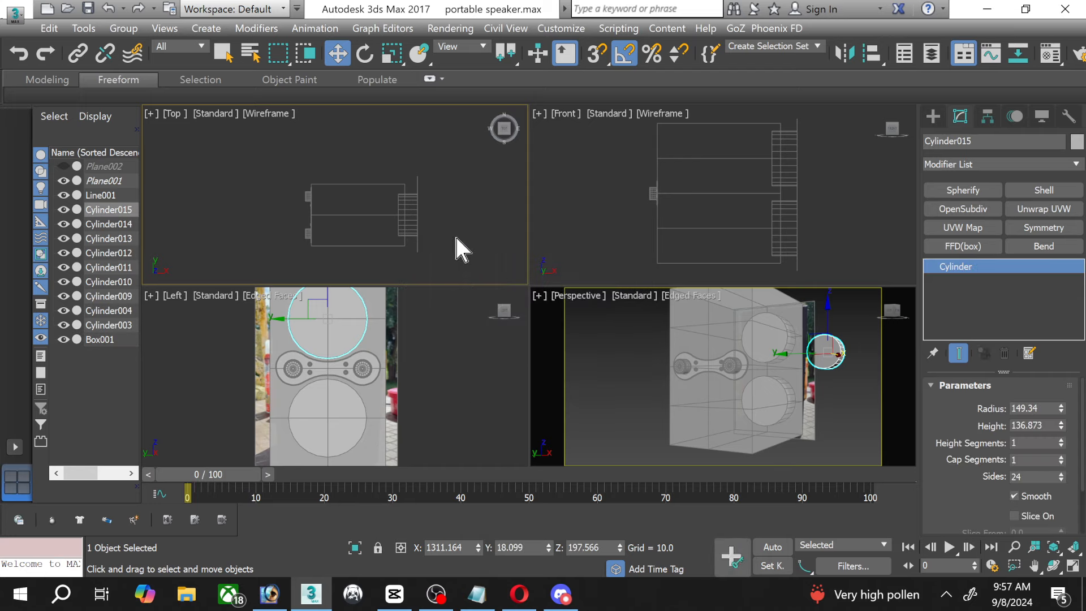
Move both woofer cylinders together along X from the cabinet's back to its front, so they pass through the front face.
{"action": "left_click", "coordinate": [453, 233]}
{"action": "scroll", "coordinate": [453, 234], "scroll_direction": "up", "scroll_amount": 3}
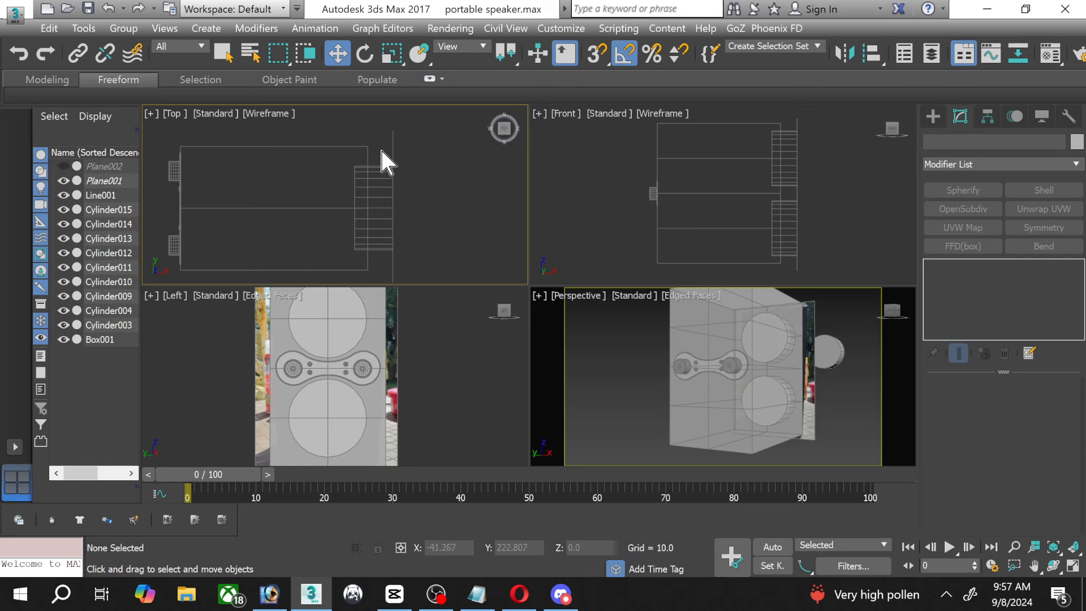
{"action": "left_click_drag", "start_coordinate": [379, 148], "coordinate": [385, 282]}
{"action": "scroll", "coordinate": [308, 241], "scroll_direction": "down", "scroll_amount": 2}
{"action": "middle_click_drag", "start_coordinate": [303, 232], "coordinate": [320, 229]}
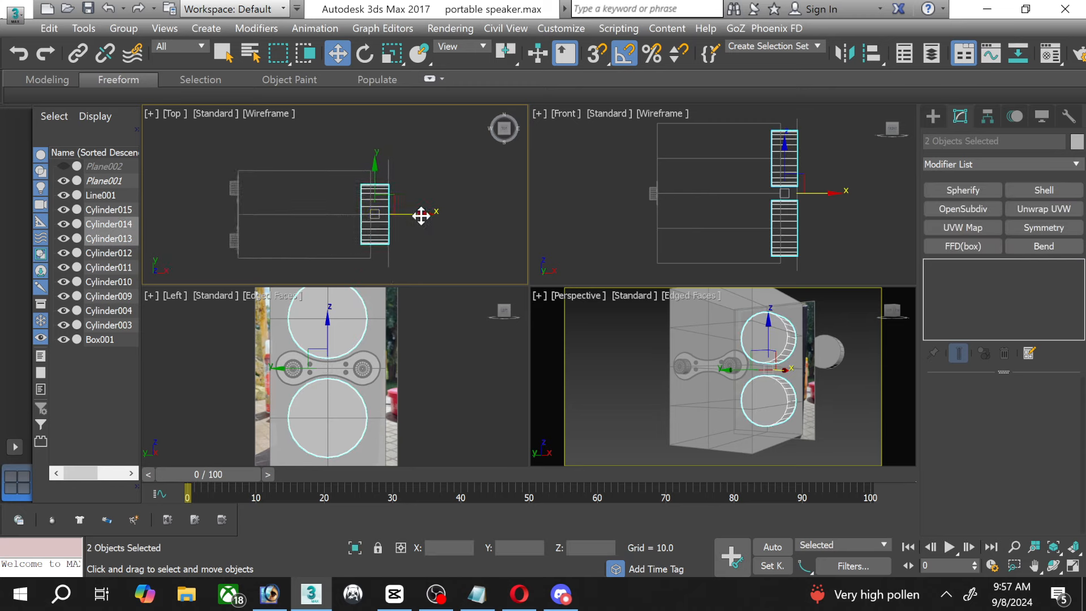
{"action": "left_click_drag", "start_coordinate": [422, 215], "coordinate": [287, 206]}
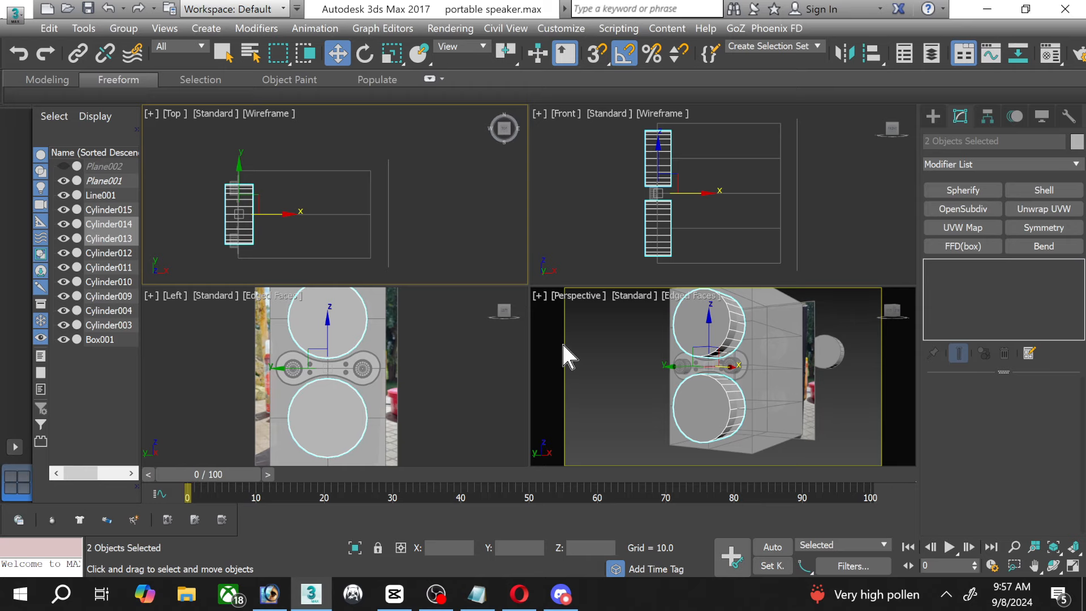
{"action": "right_click", "coordinate": [455, 338]}
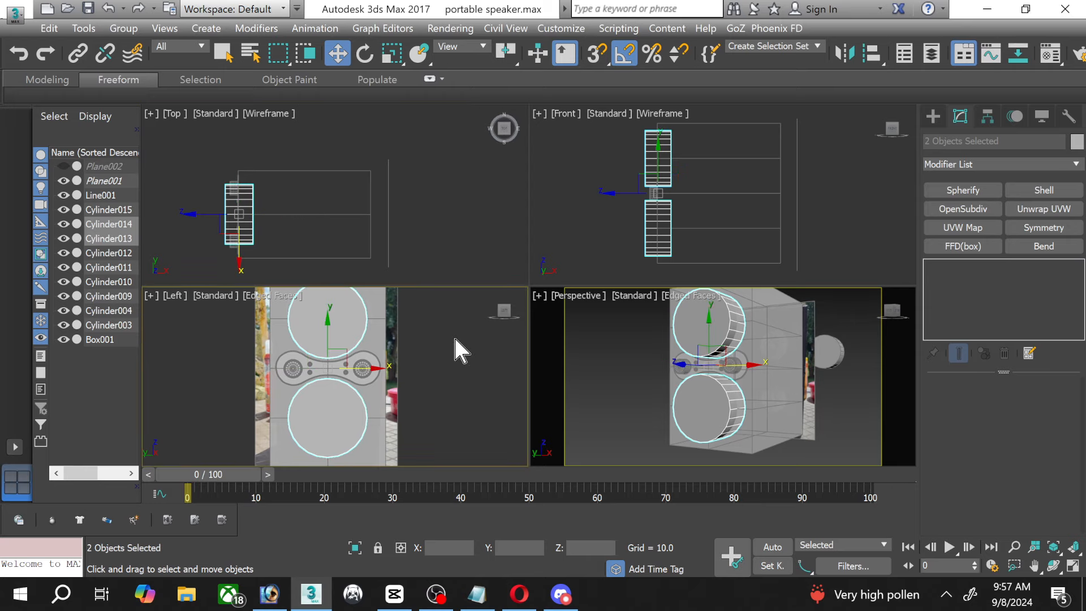
{"action": "left_click", "coordinate": [1071, 564]}
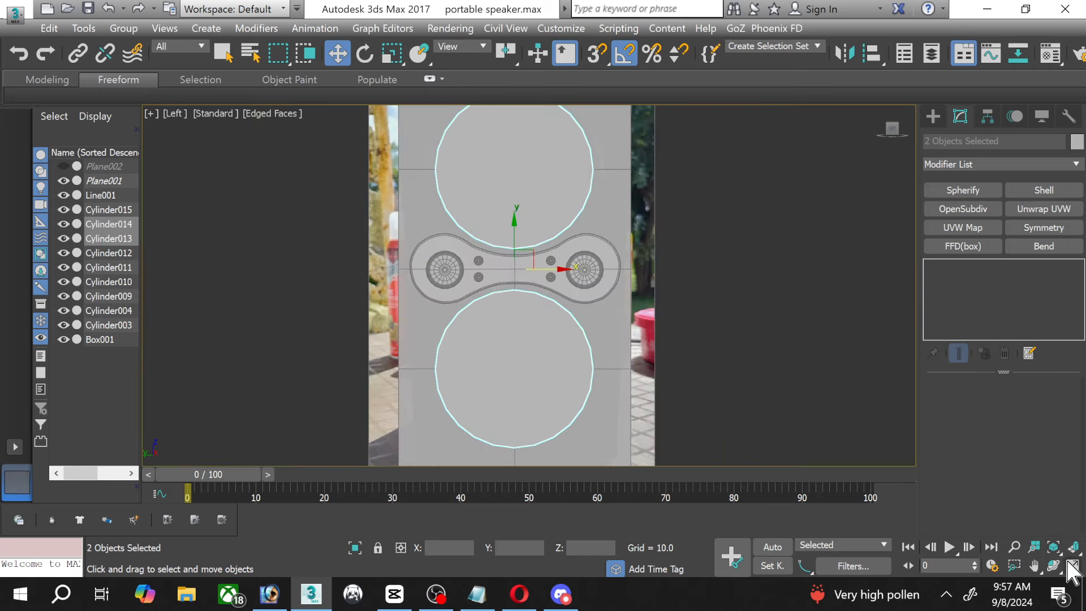
{"action": "left_click", "coordinate": [436, 594]}
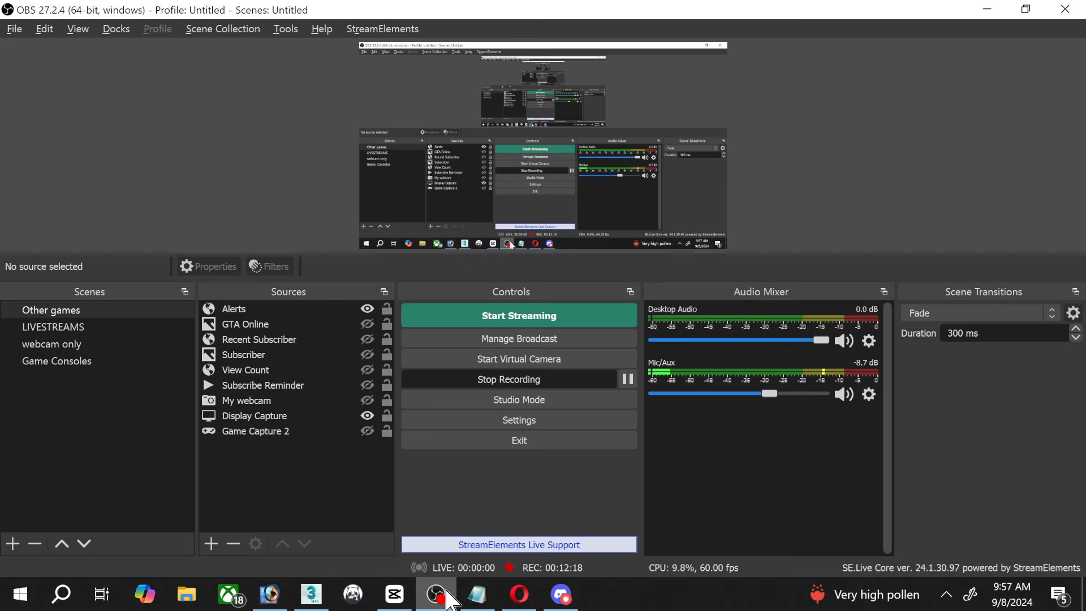
{"action": "left_click", "coordinate": [446, 593]}
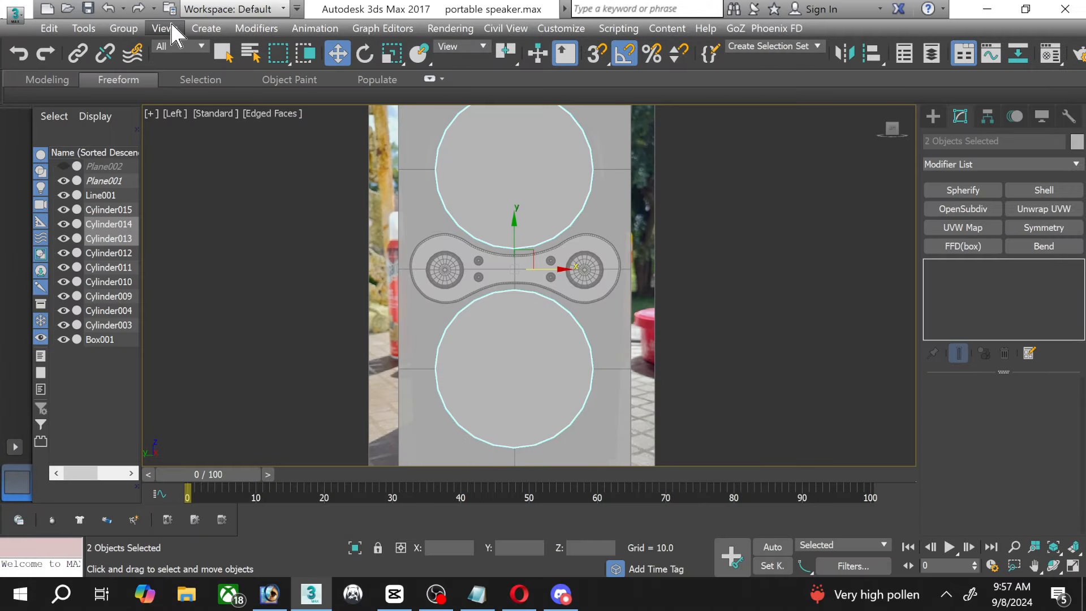
Set up a ProBoolean subtraction on the cabinet box with the Cookie option enabled.
{"action": "left_click", "coordinate": [414, 155]}
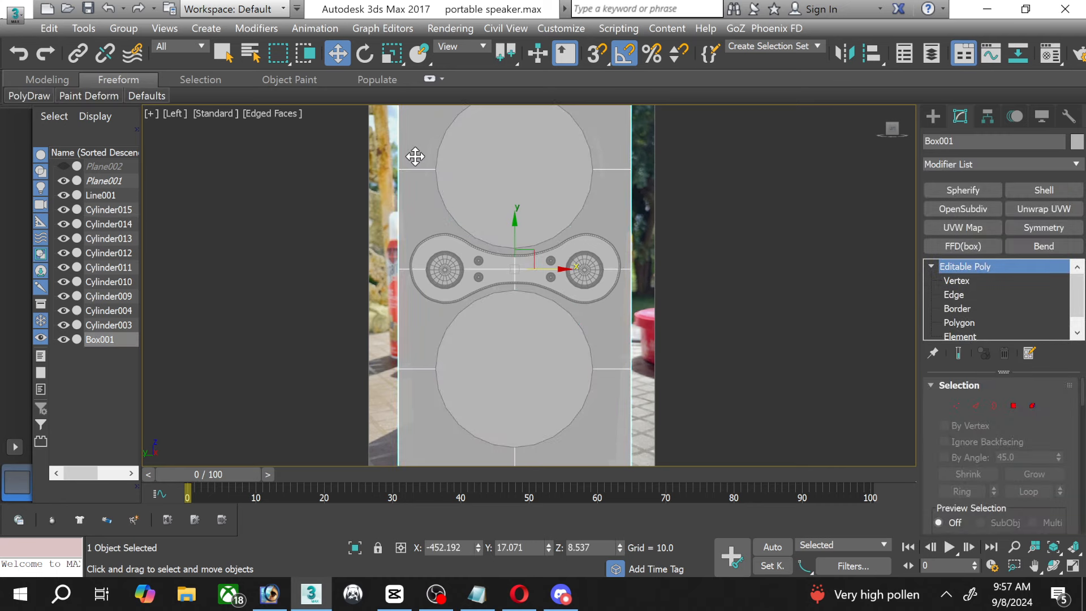
{"action": "left_click", "coordinate": [213, 29]}
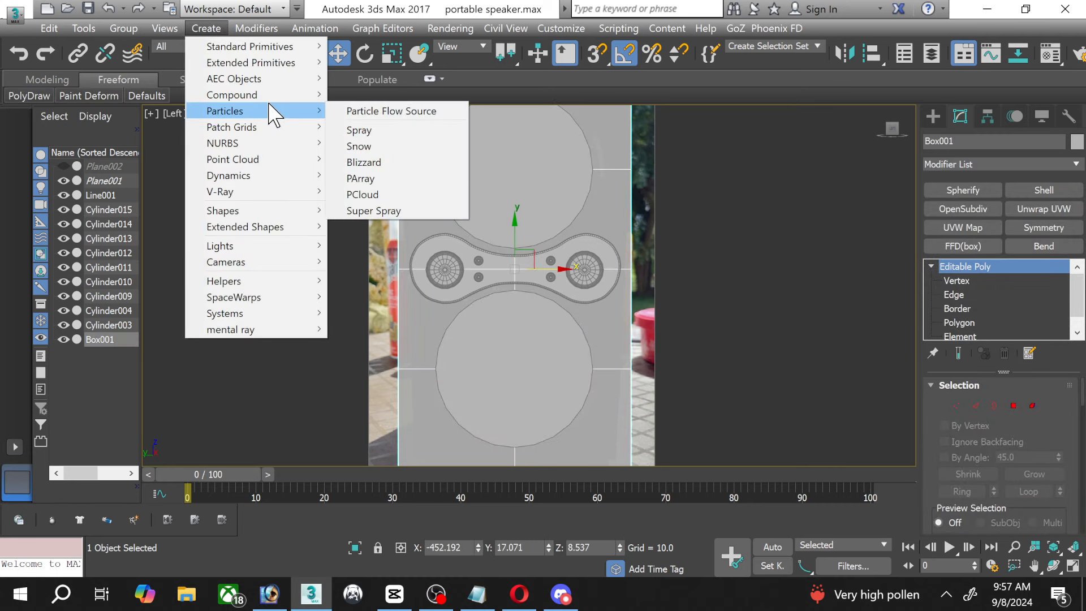
{"action": "mouse_move", "coordinate": [278, 97]}
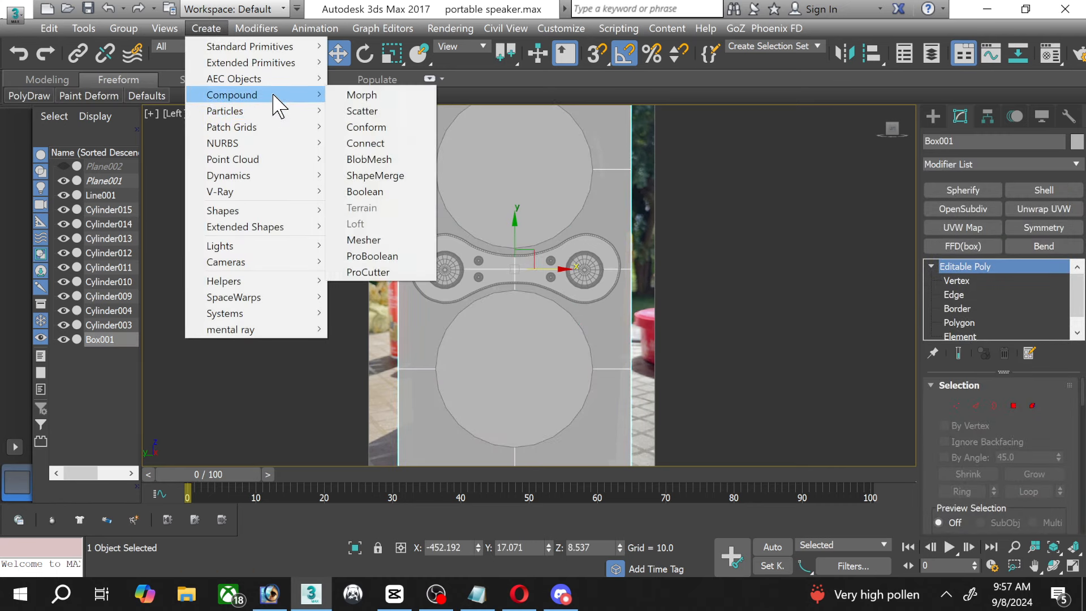
{"action": "left_click", "coordinate": [379, 256]}
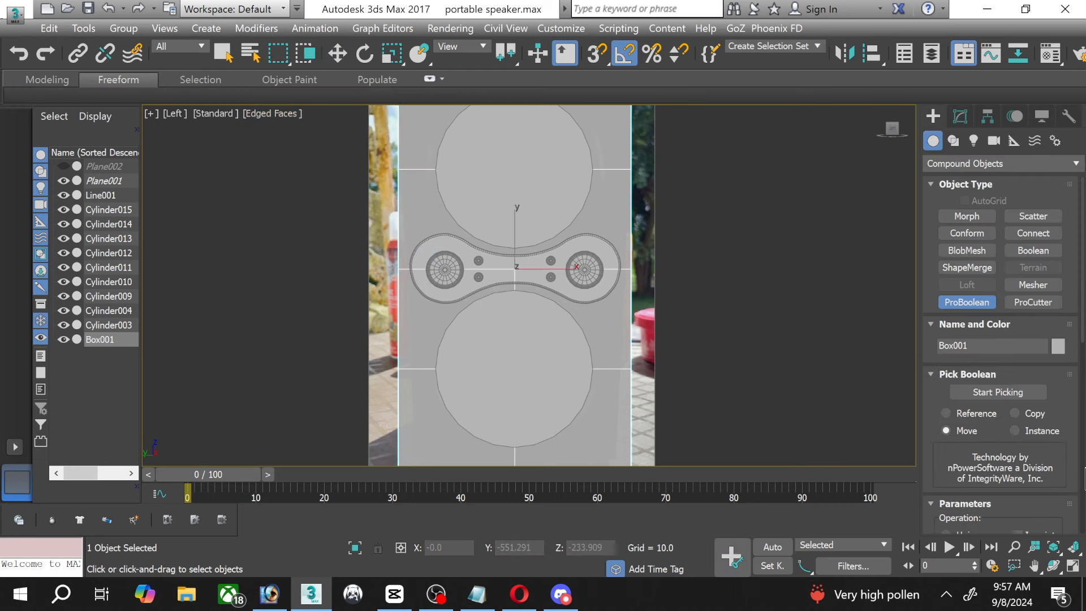
{"action": "scroll", "coordinate": [1059, 473], "scroll_direction": "down", "scroll_amount": 2}
{"action": "scroll", "coordinate": [1060, 473], "scroll_direction": "down", "scroll_amount": 2}
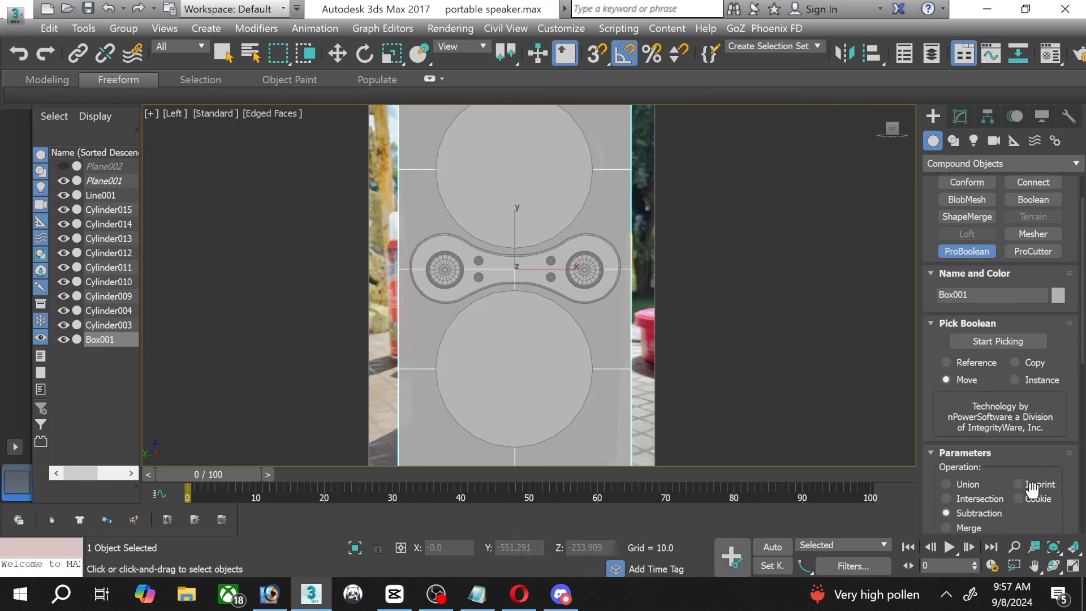
{"action": "left_click", "coordinate": [1031, 491]}
{"action": "scroll", "coordinate": [1032, 490], "scroll_direction": "up", "scroll_amount": 1}
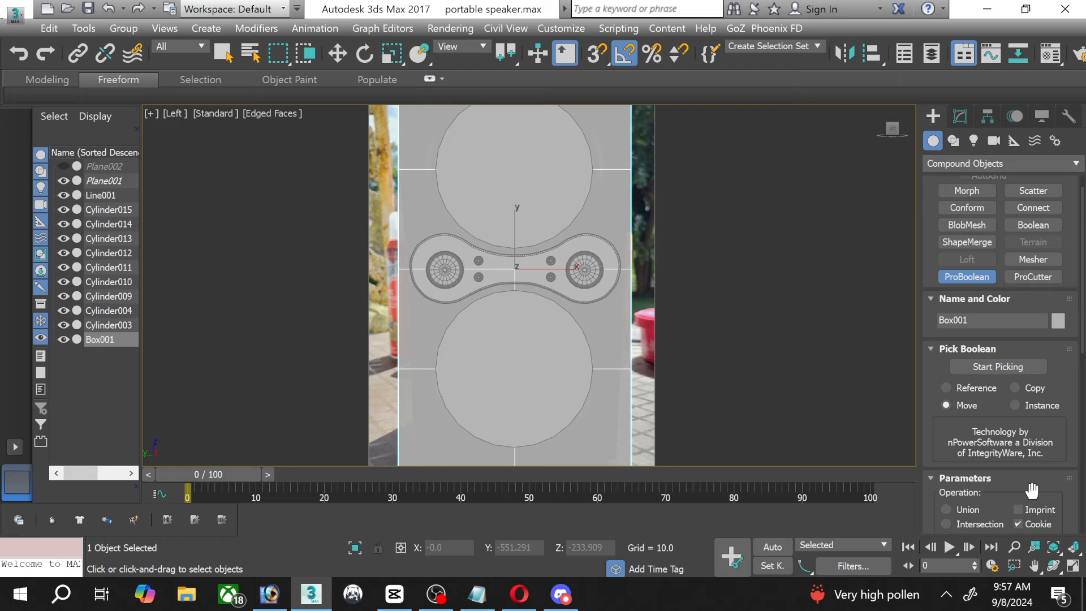
Pick the upper and lower woofer cylinders as ProBoolean operands to cut round openings in the cabinet's front face.
{"action": "left_click", "coordinate": [994, 367]}
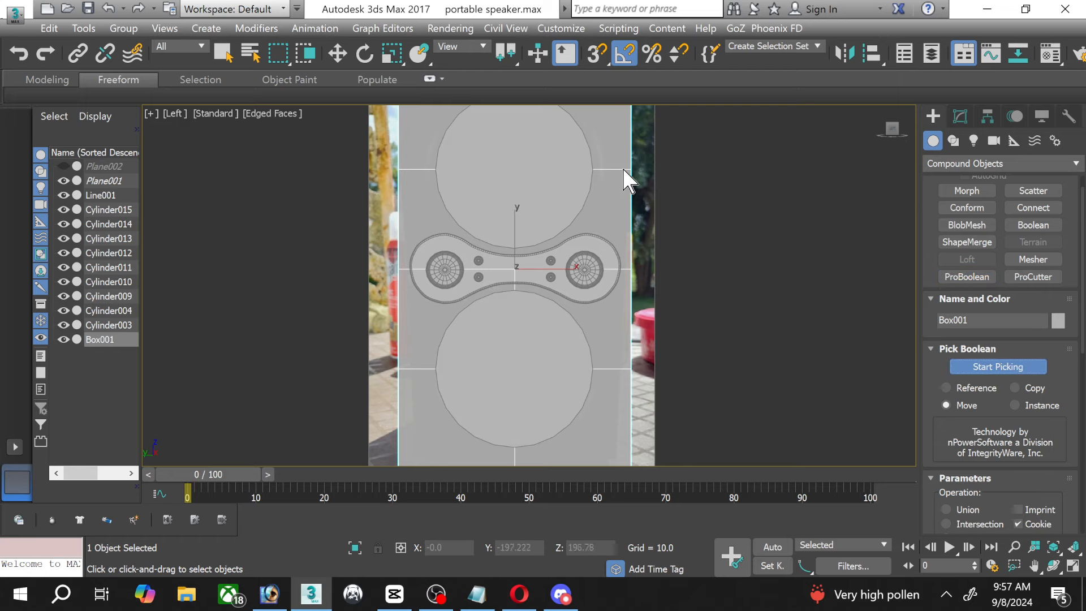
{"action": "left_click", "coordinate": [566, 163]}
{"action": "left_click", "coordinate": [517, 324]}
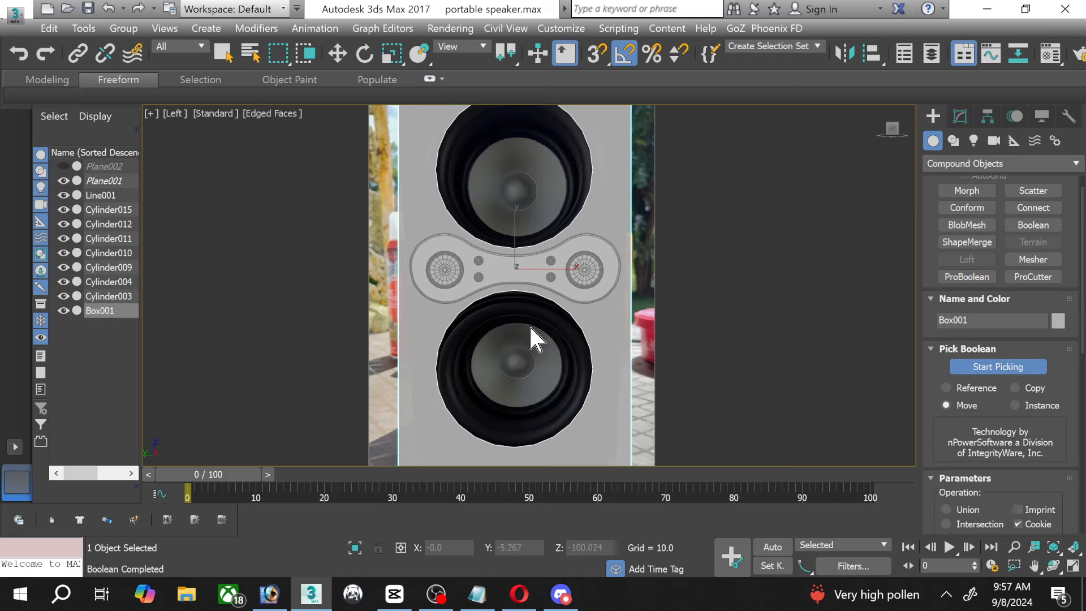
{"action": "left_click", "coordinate": [987, 367]}
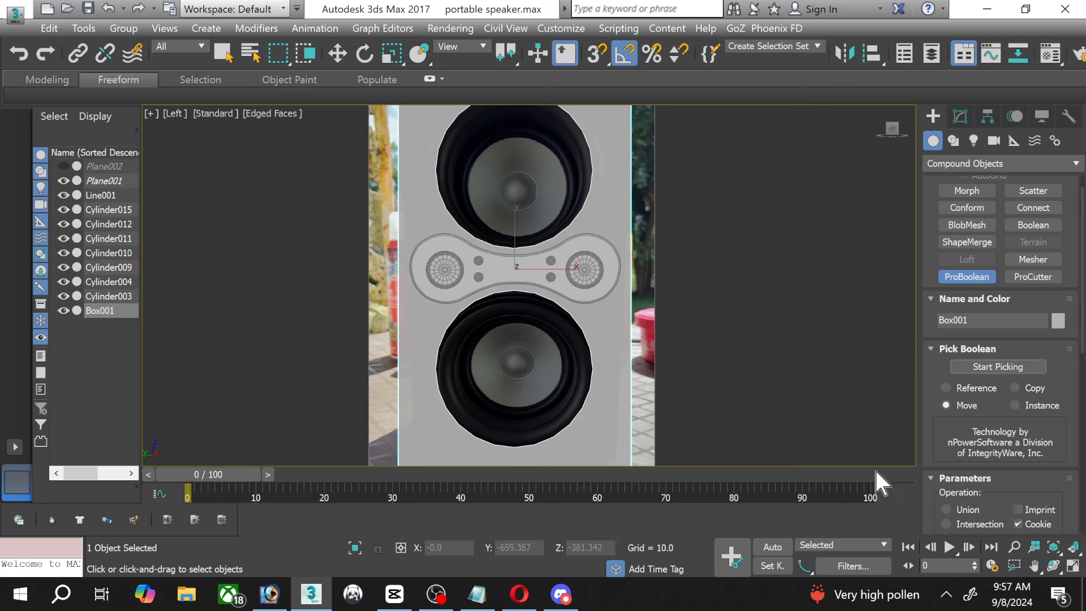
Move the spare cylinder along X from behind the cabinet to the upper front opening, at about X -695.
{"action": "left_click", "coordinate": [1072, 566]}
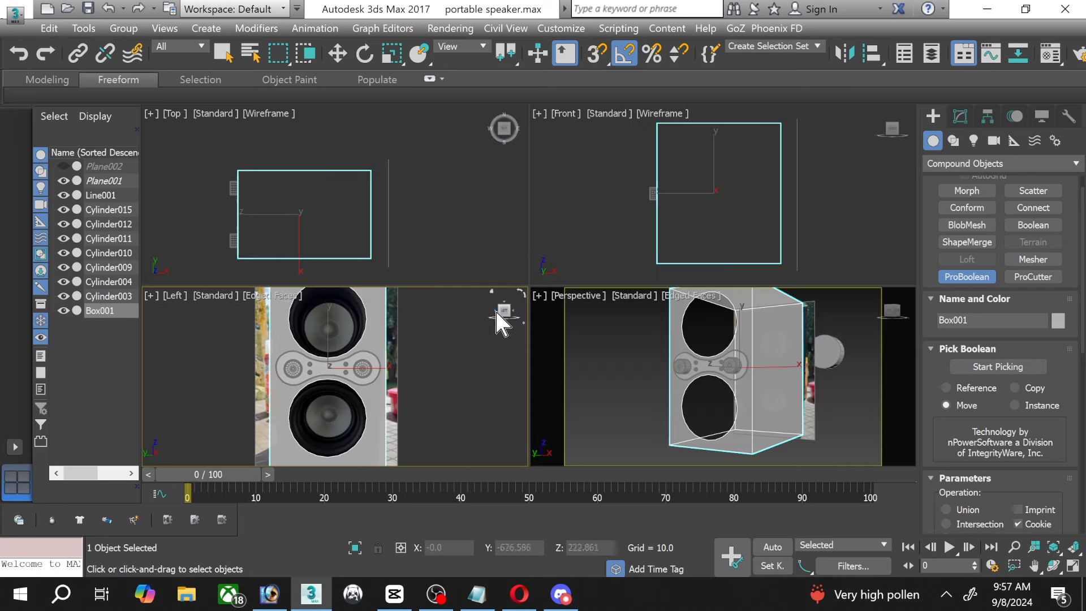
{"action": "scroll", "coordinate": [416, 234], "scroll_direction": "down", "scroll_amount": 3}
{"action": "middle_click_drag", "start_coordinate": [411, 235], "coordinate": [372, 232]}
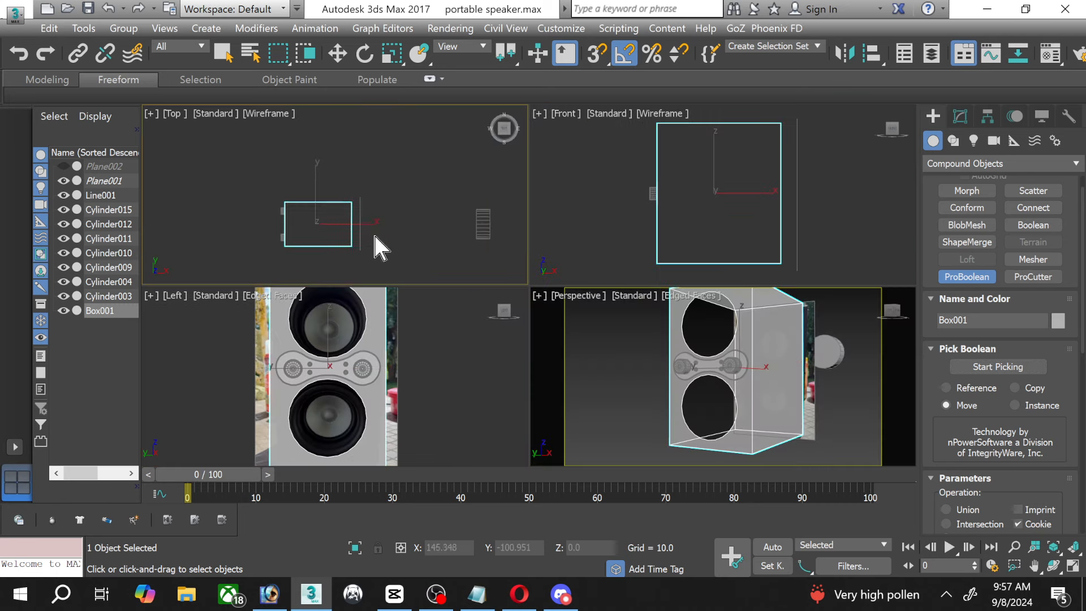
{"action": "left_click", "coordinate": [341, 60]}
{"action": "left_click", "coordinate": [482, 224]}
{"action": "left_click_drag", "start_coordinate": [512, 224], "coordinate": [313, 224]}
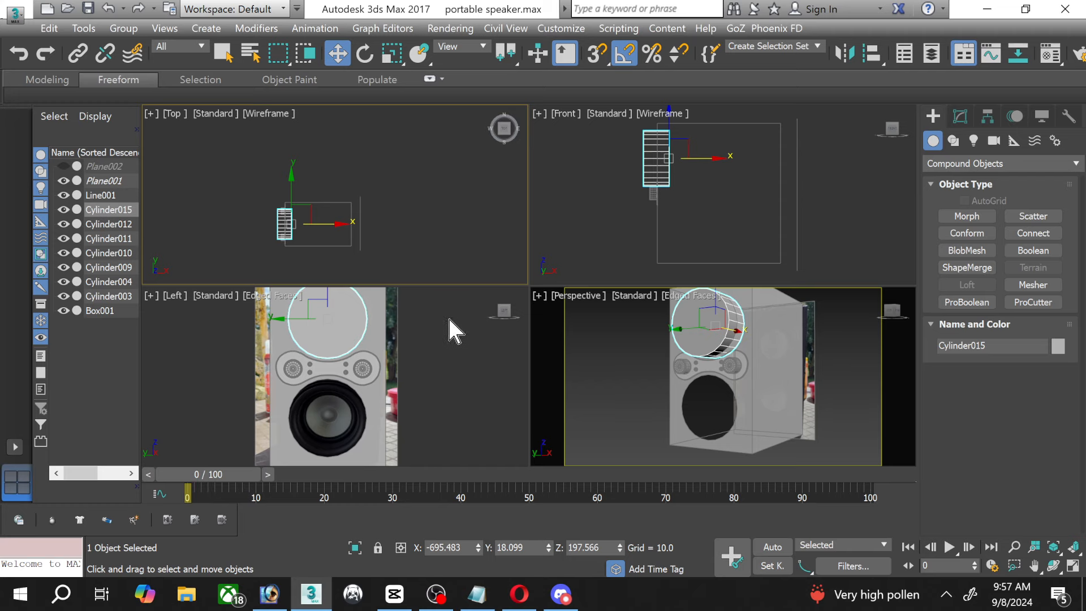
{"action": "right_click", "coordinate": [439, 320]}
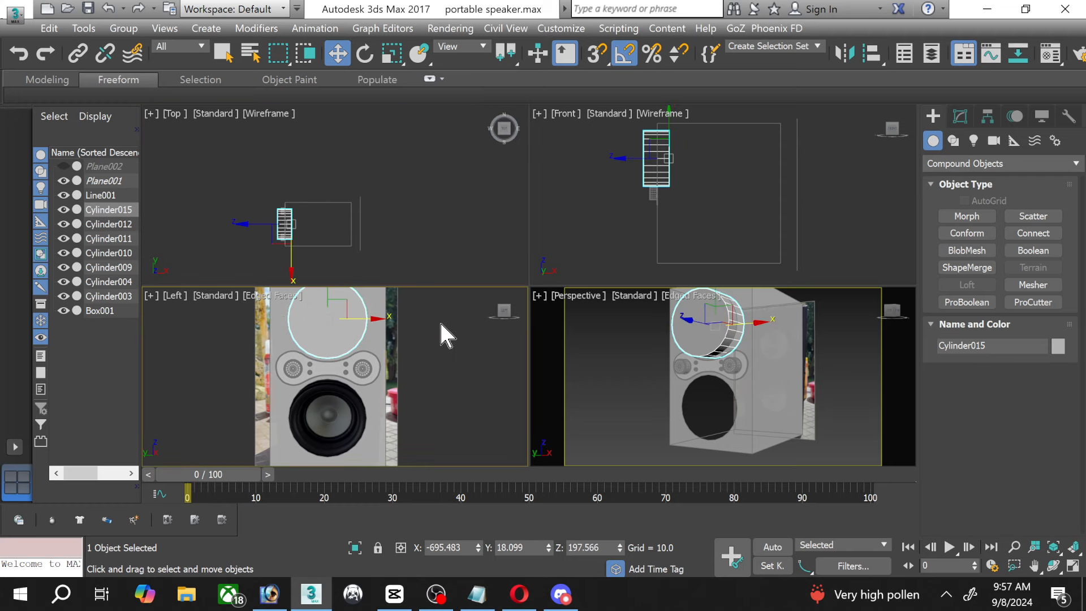
{"action": "left_click", "coordinate": [1072, 565]}
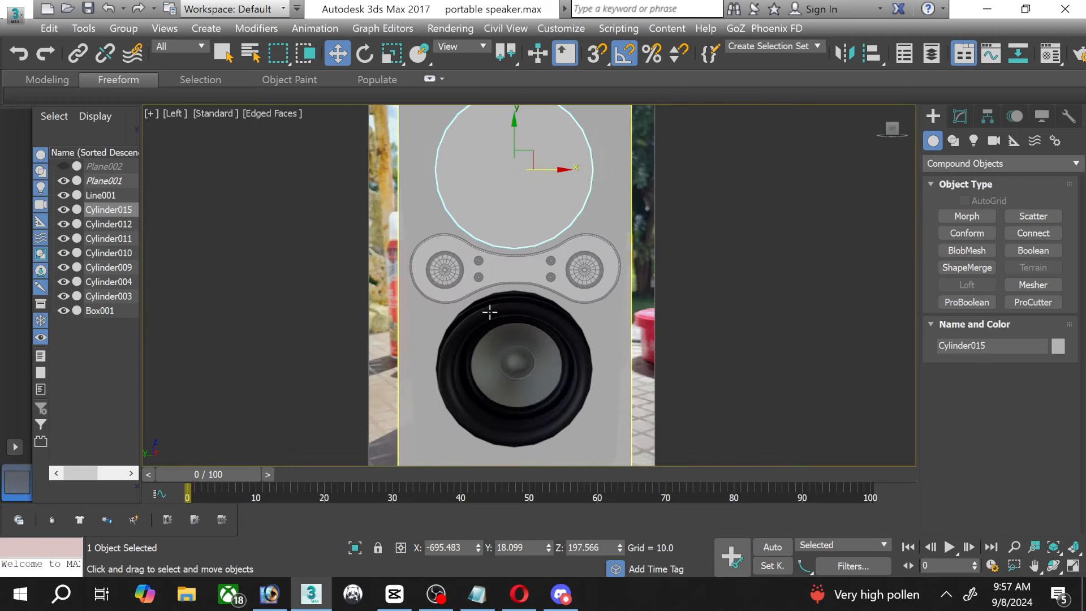
Preview the reference photos in E:\Reference Images\2024\Portable Speaker through the View Image File dialog.
{"action": "left_click", "coordinate": [450, 27]}
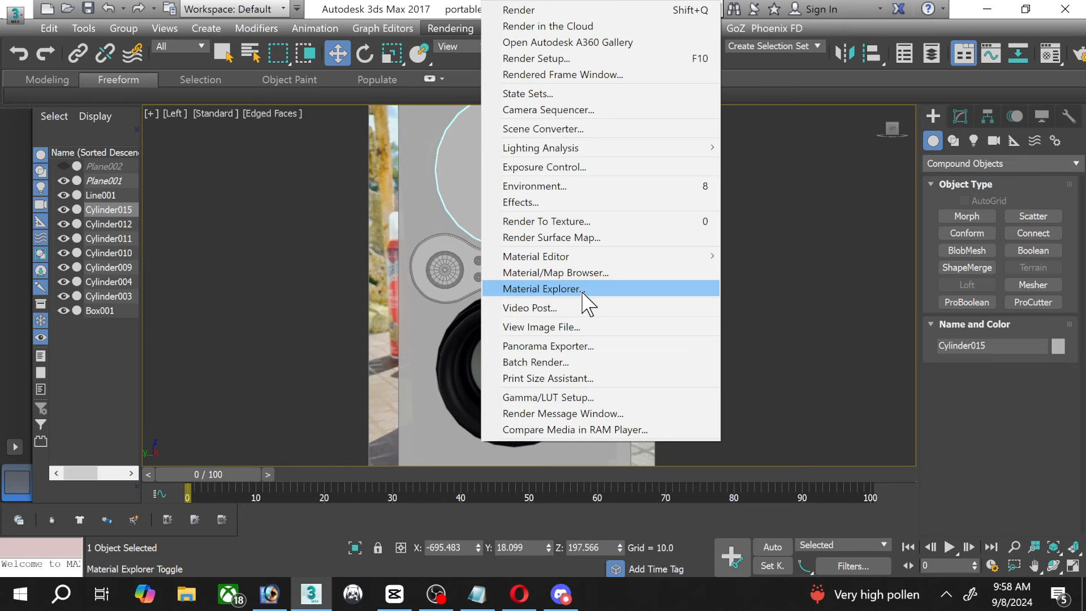
{"action": "left_click", "coordinate": [583, 328]}
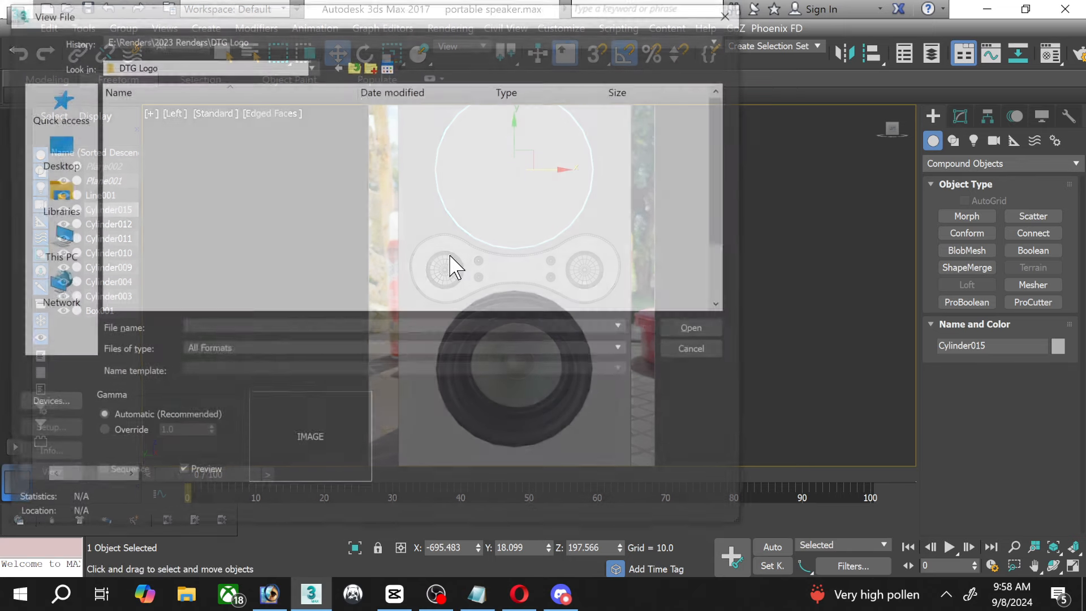
{"action": "left_click", "coordinate": [206, 39]}
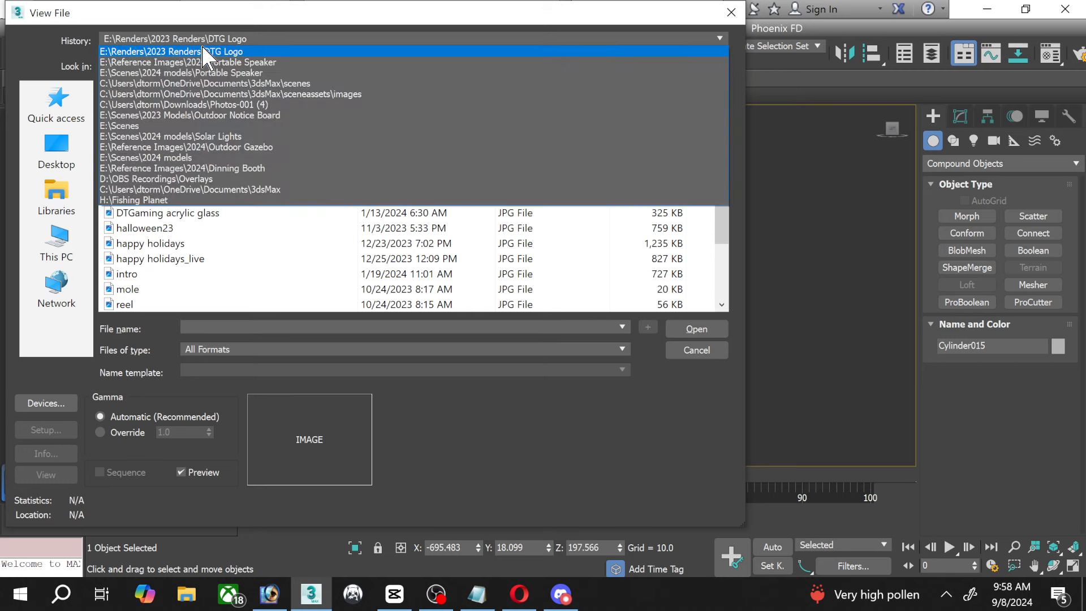
{"action": "left_click", "coordinate": [203, 61]}
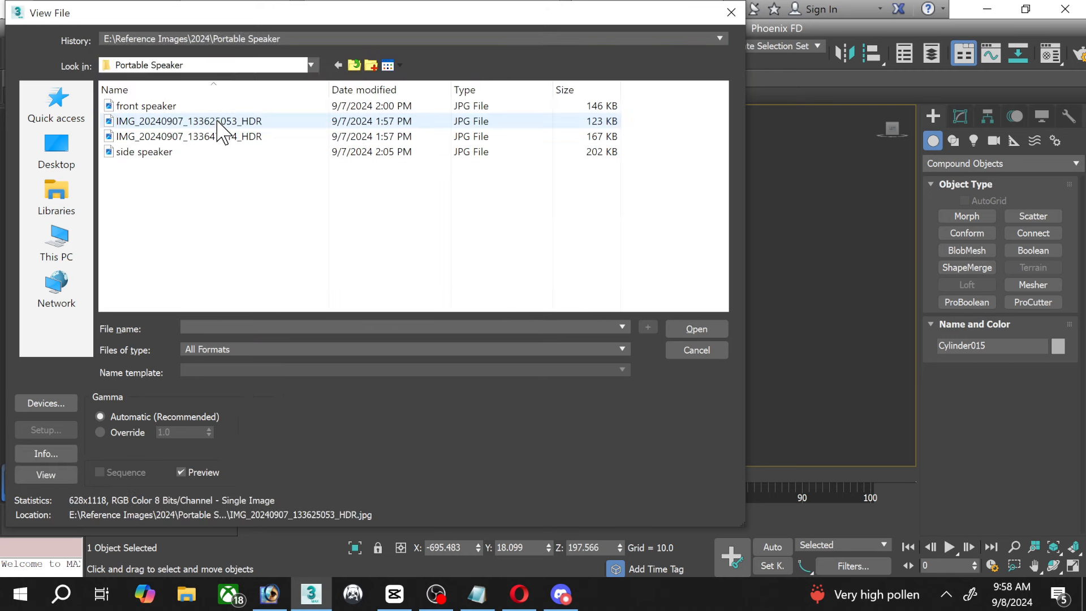
{"action": "left_click", "coordinate": [218, 122]}
{"action": "left_click", "coordinate": [195, 136]}
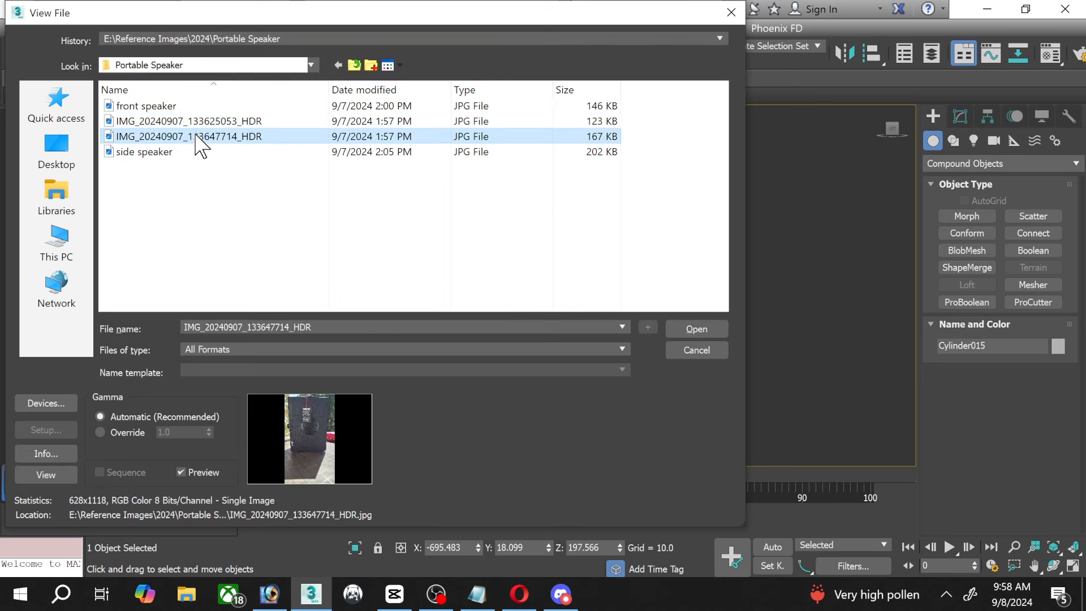
{"action": "left_click", "coordinate": [159, 153]}
{"action": "left_click", "coordinate": [163, 107]}
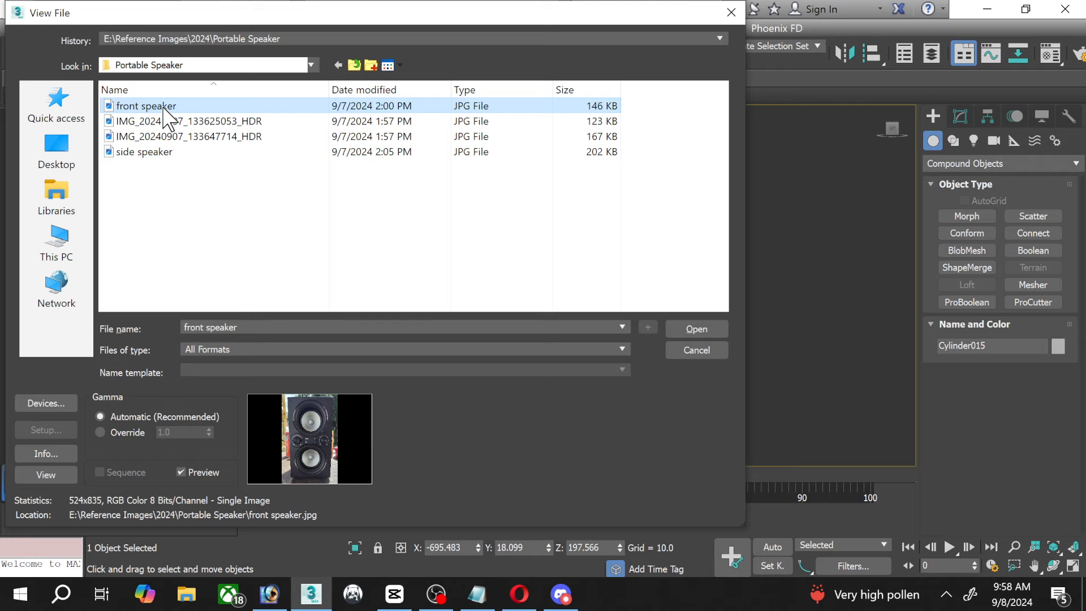
{"action": "left_click", "coordinate": [169, 137]}
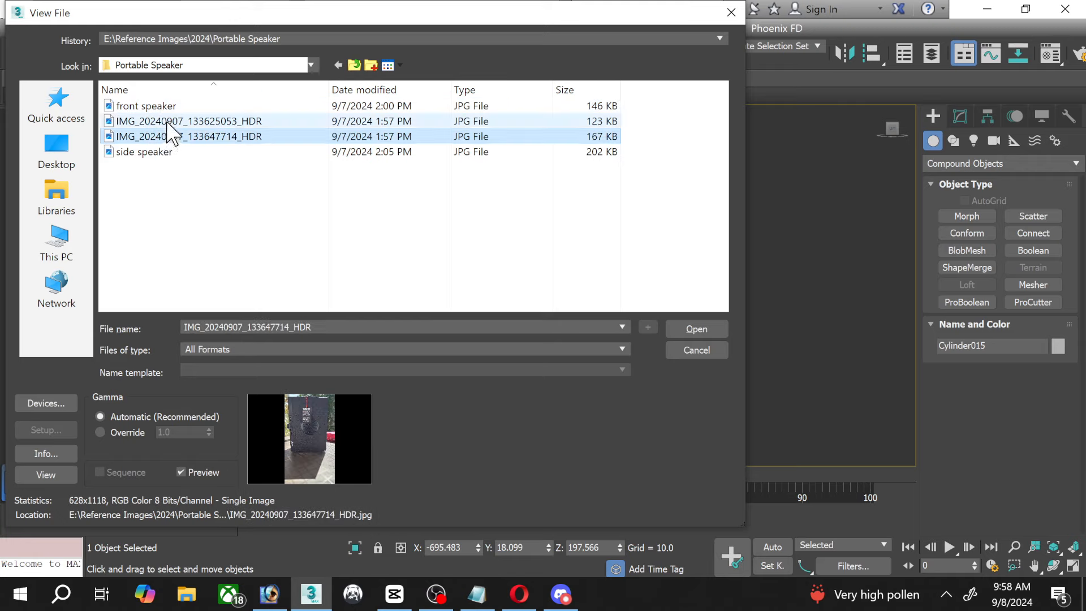
{"action": "left_click", "coordinate": [169, 123]}
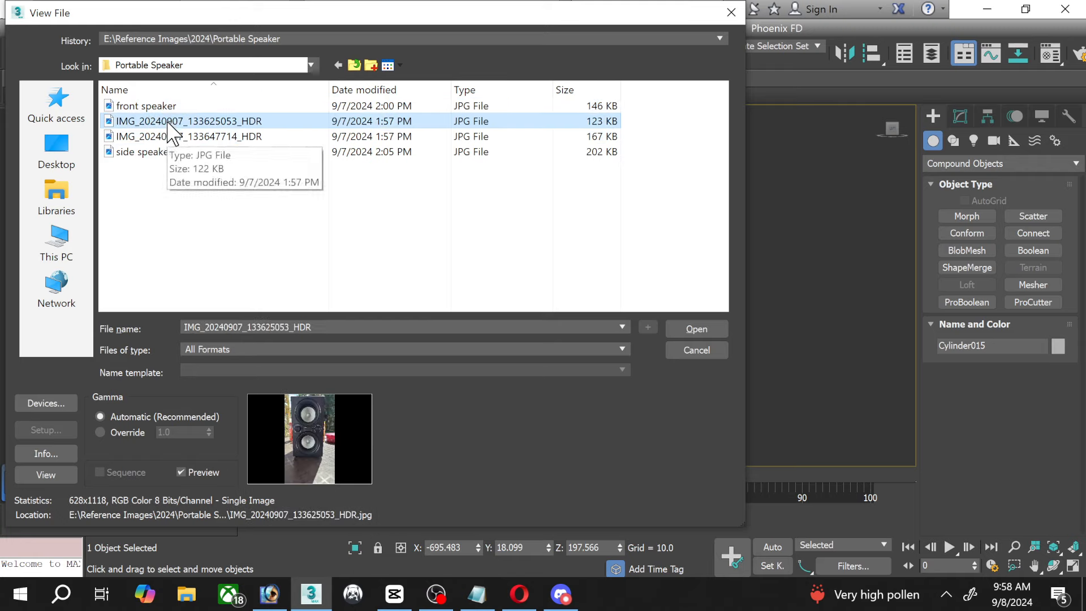
View IMG_20240907_133625053_HDR enlarged to examine the woofer rims and cones, and close the image.
{"action": "double_click", "coordinate": [169, 123]}
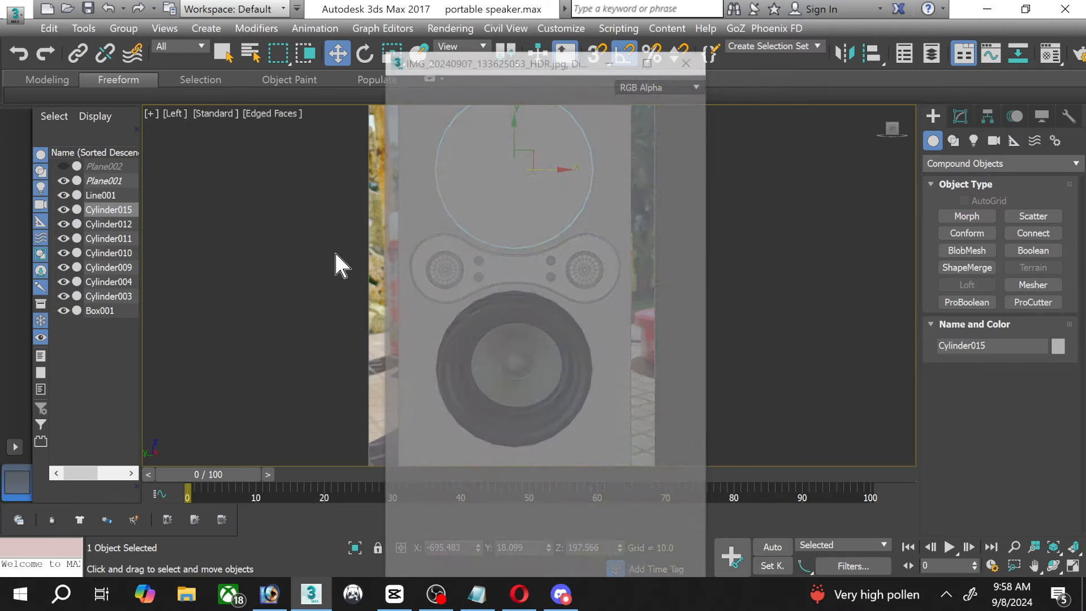
{"action": "scroll", "coordinate": [538, 322], "scroll_direction": "up", "scroll_amount": 3}
{"action": "scroll", "coordinate": [537, 376], "scroll_direction": "down", "scroll_amount": 3}
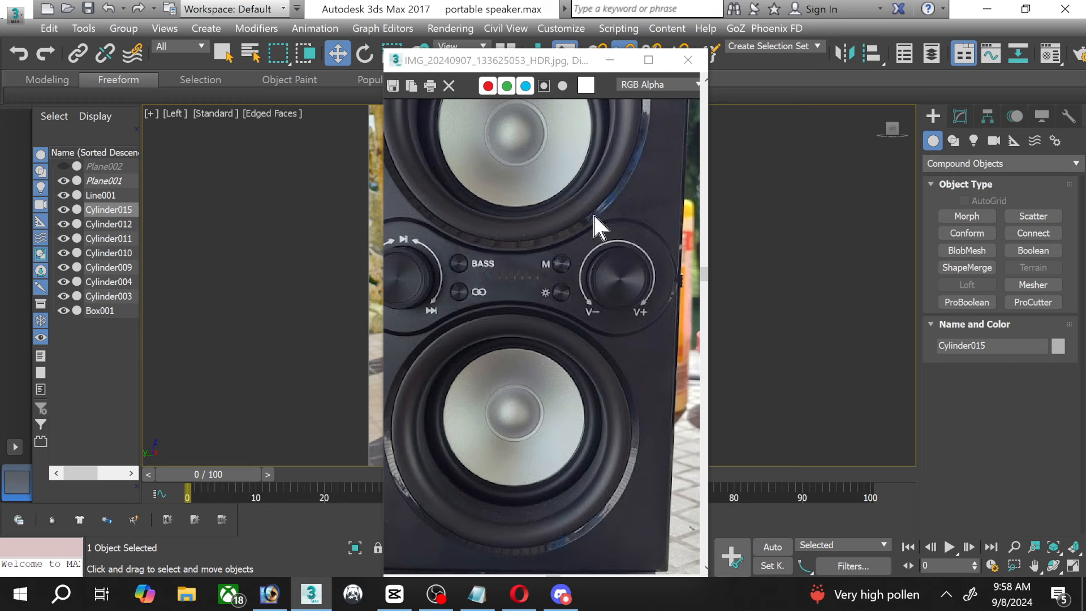
{"action": "left_click", "coordinate": [687, 60]}
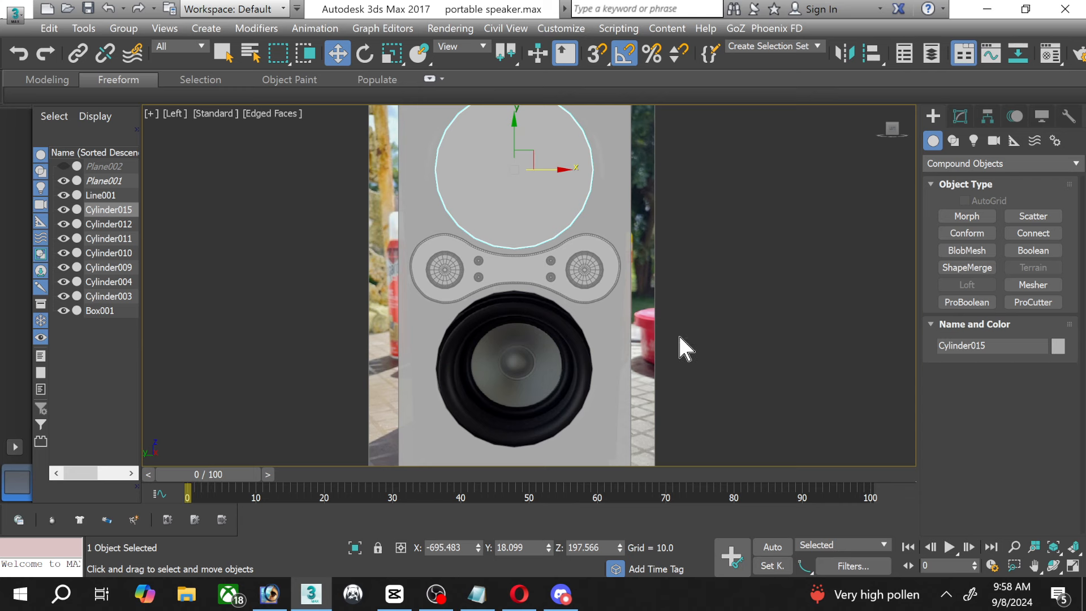
Switch to Photoshop, minimize rf4_New.psd, and browse the Photos-001 (4) folder in Downloads through the Open dialog.
{"action": "left_click", "coordinate": [270, 594]}
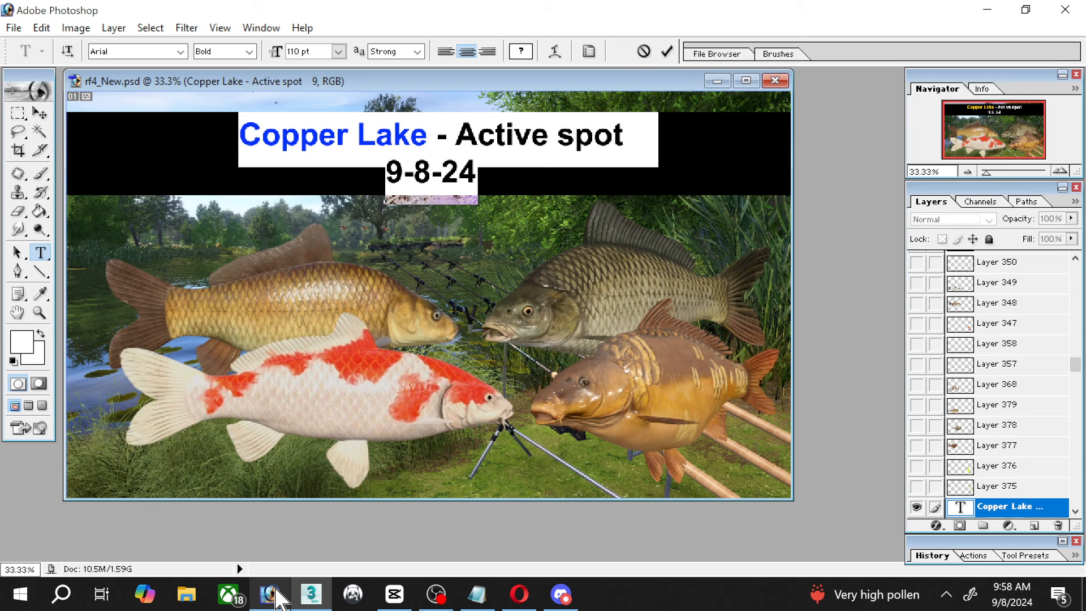
{"action": "left_click", "coordinate": [717, 79]}
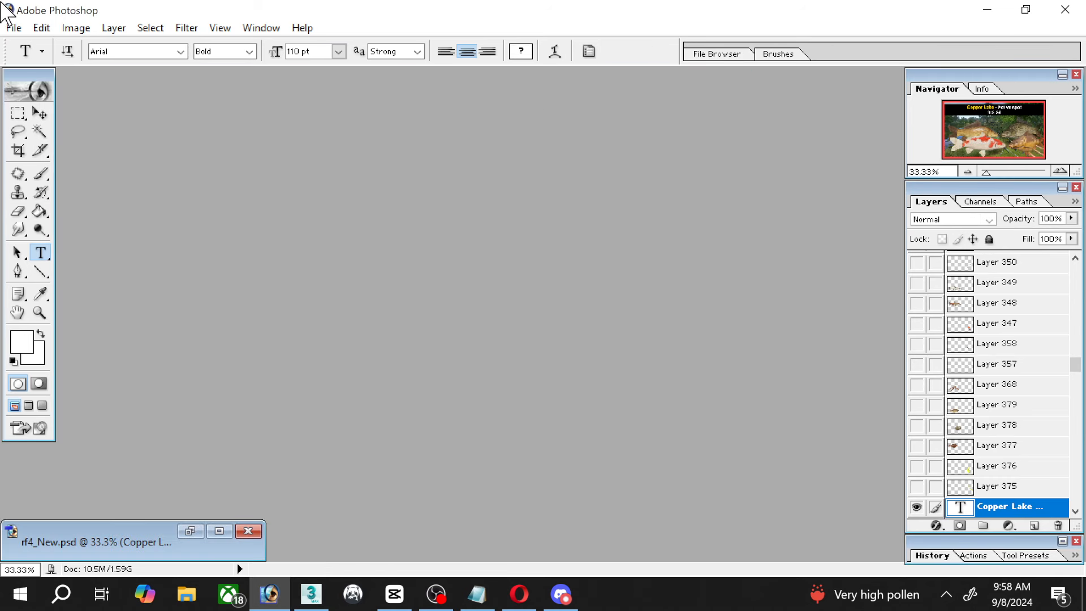
{"action": "left_click", "coordinate": [13, 28]}
{"action": "left_click", "coordinate": [46, 66]}
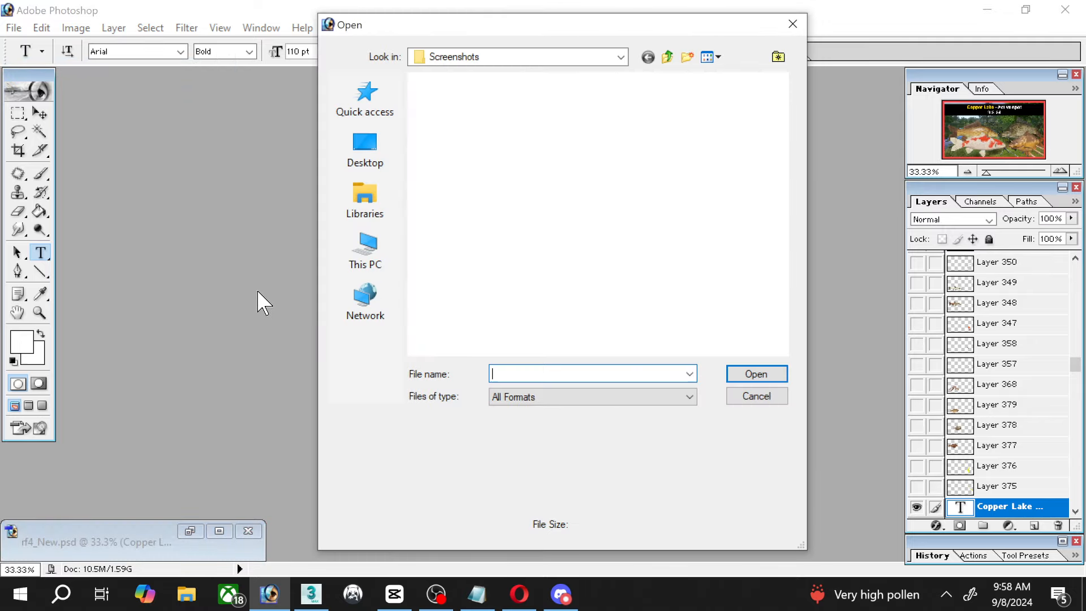
{"action": "left_click", "coordinate": [342, 257]}
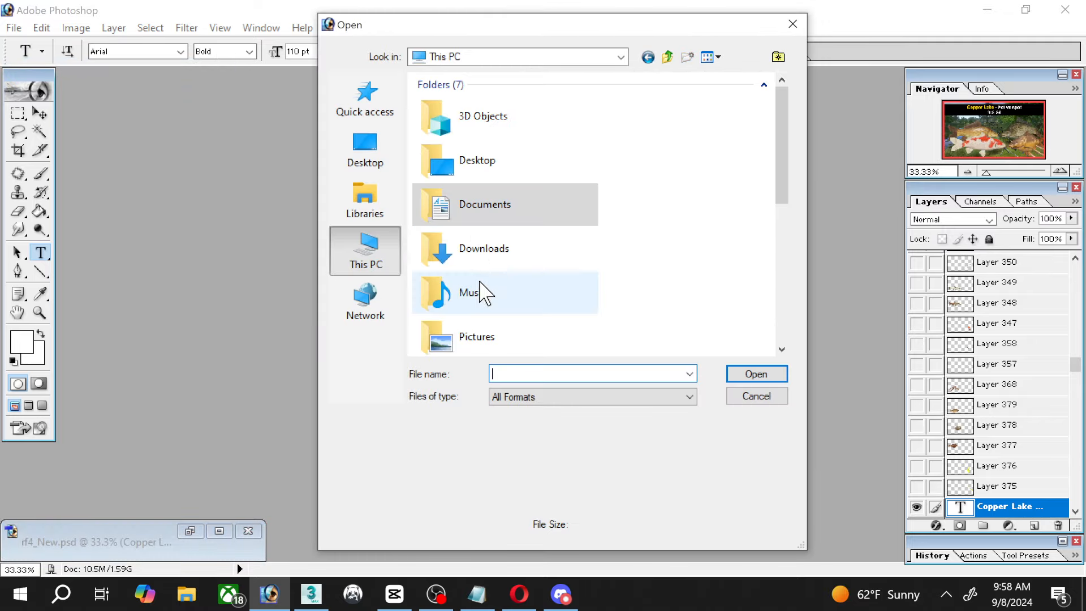
{"action": "double_click", "coordinate": [480, 248]}
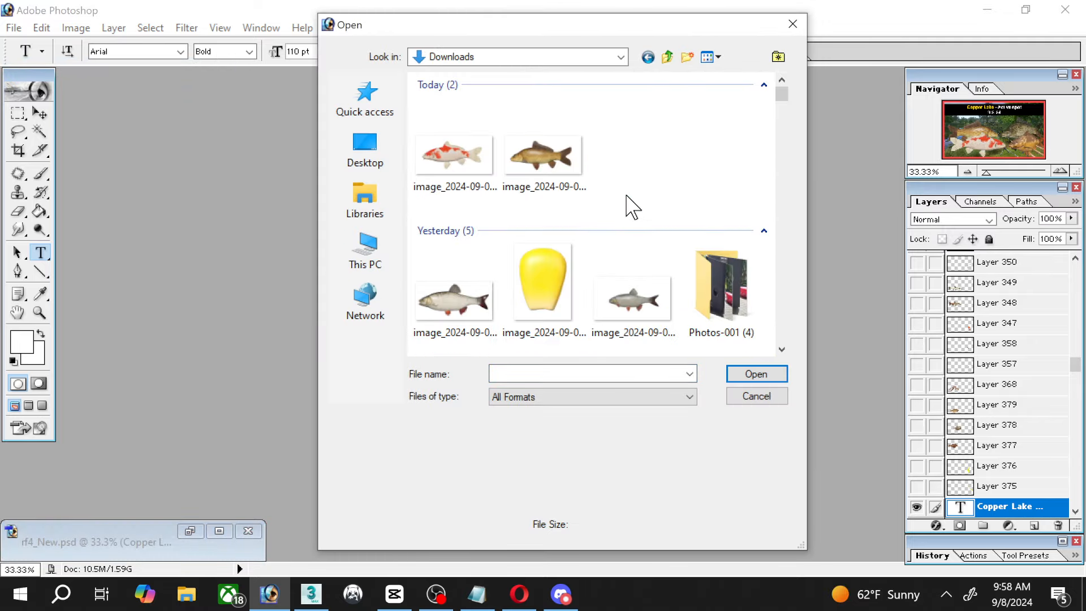
{"action": "scroll", "coordinate": [632, 207], "scroll_direction": "down", "scroll_amount": 3}
{"action": "double_click", "coordinate": [720, 130]}
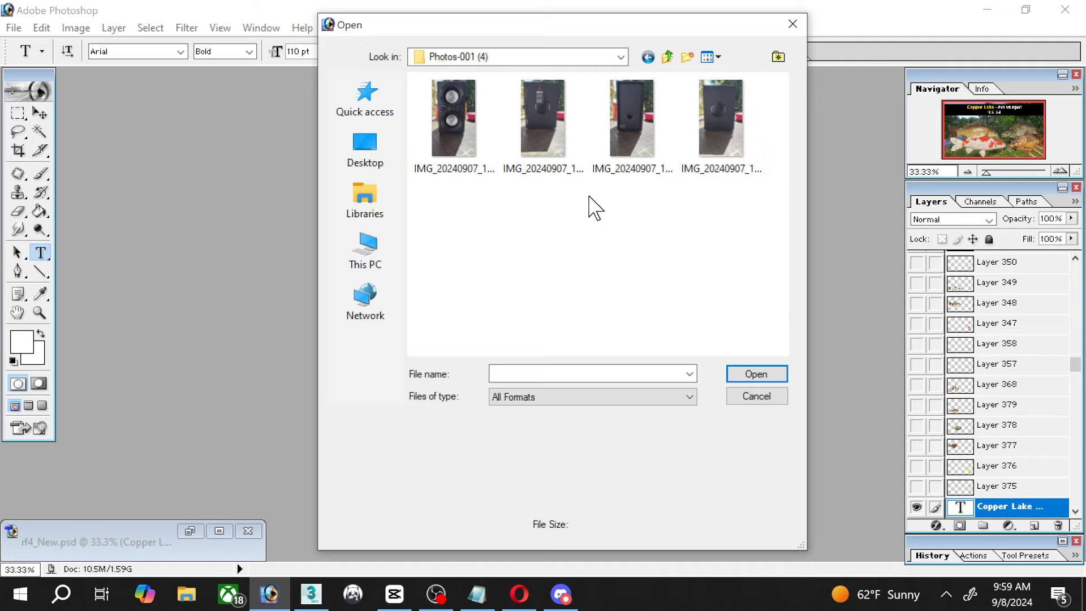
Open IMG_20240907_133826638_HDR from the Photos-001 (3) folder in Downloads to examine the speaker at an angle, and close it.
{"action": "left_click", "coordinate": [668, 57]}
{"action": "scroll", "coordinate": [554, 235], "scroll_direction": "down", "scroll_amount": 3}
{"action": "left_click", "coordinate": [454, 257]}
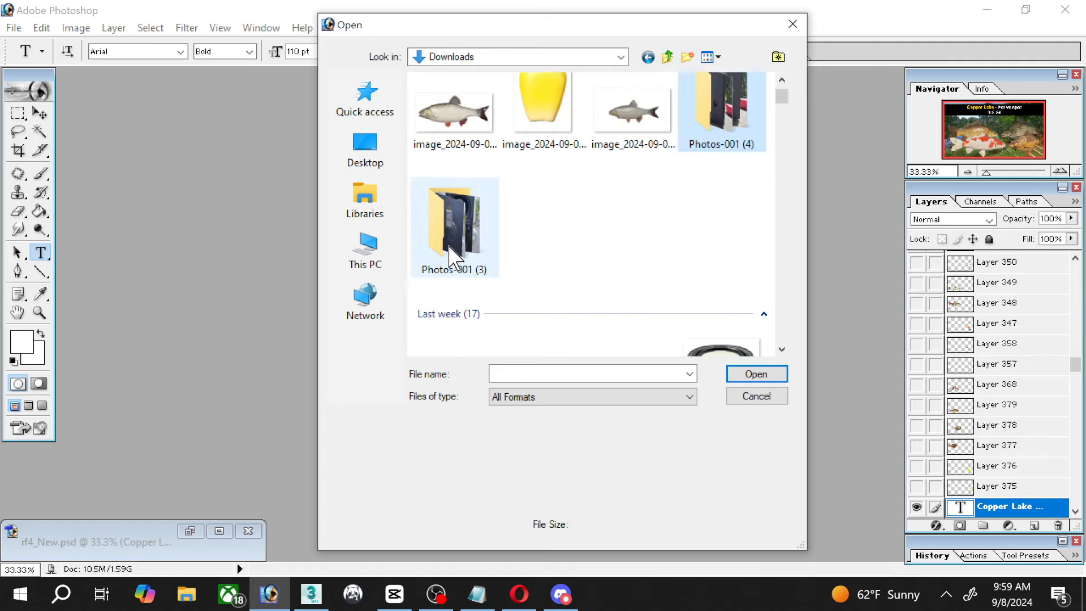
{"action": "double_click", "coordinate": [455, 257]}
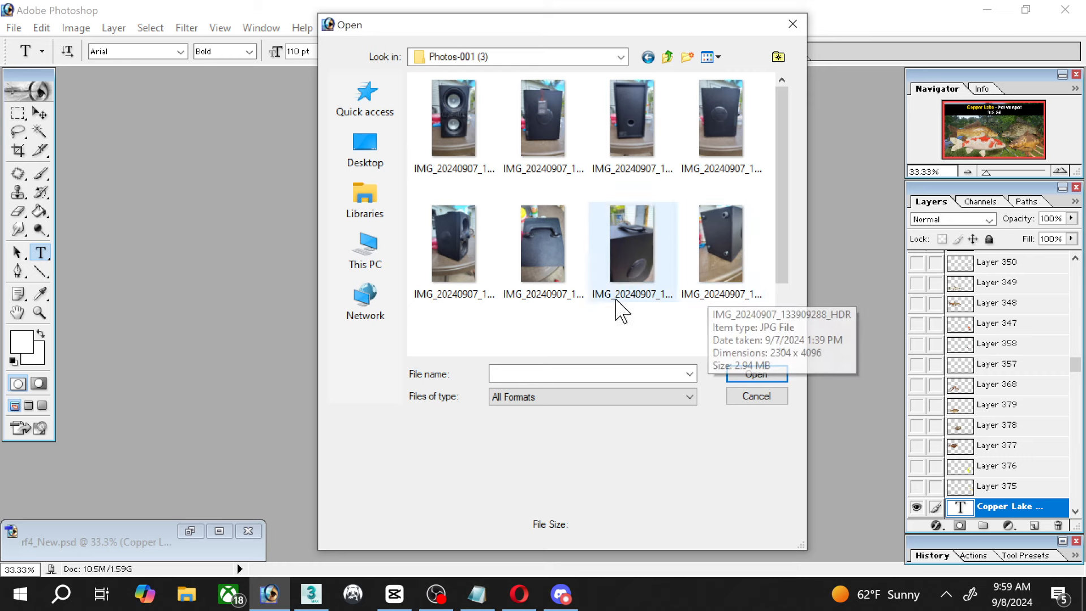
{"action": "left_click", "coordinate": [458, 249]}
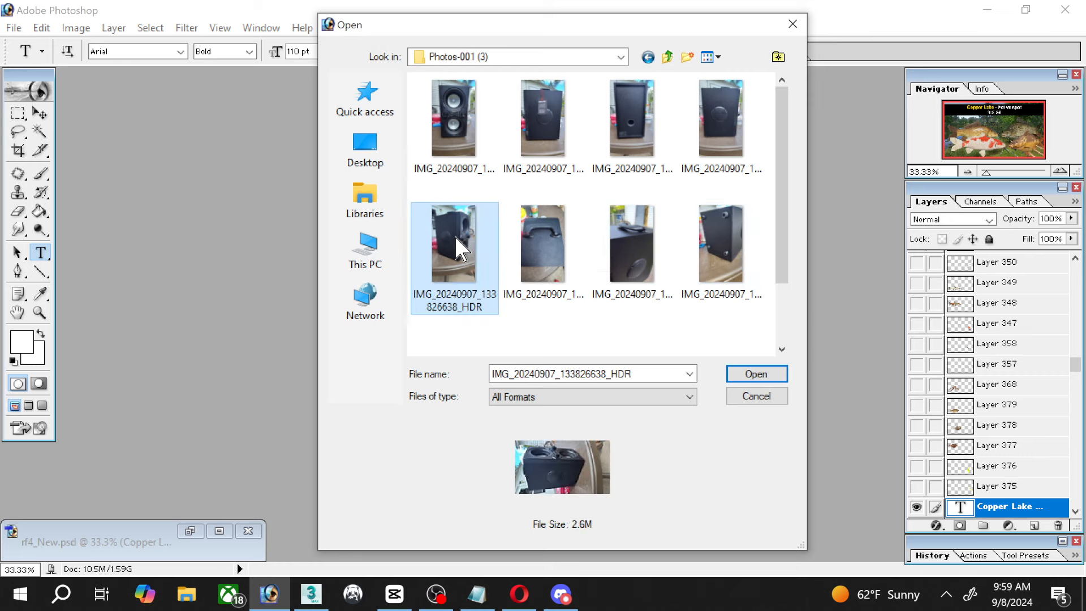
{"action": "double_click", "coordinate": [455, 241]}
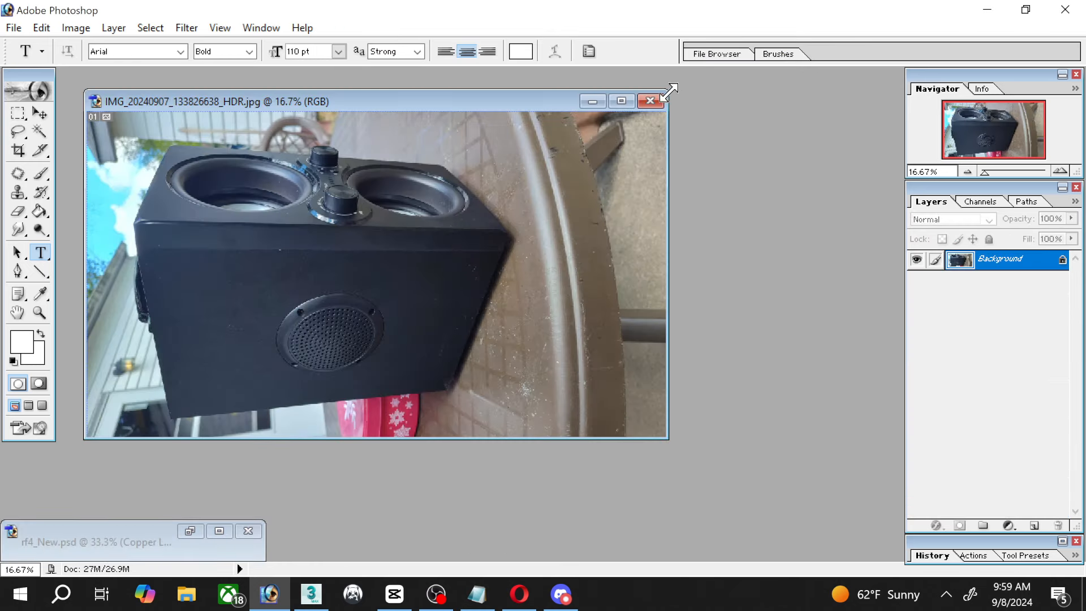
{"action": "left_click", "coordinate": [652, 102]}
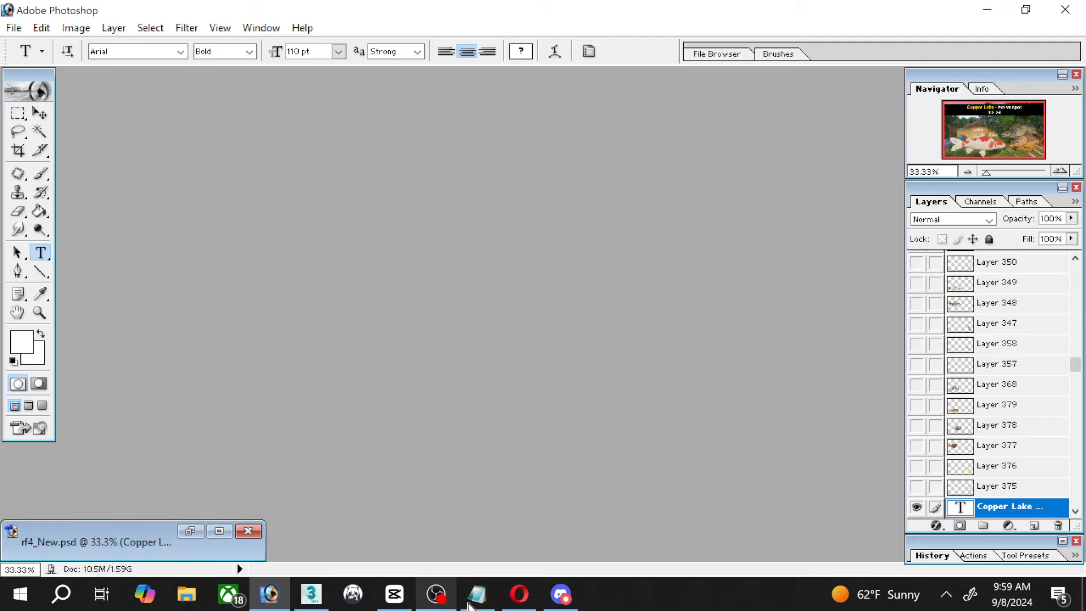
Return to 3ds Max, hide the reference plane Plane001, and select the upper woofer cylinder.
{"action": "left_click", "coordinate": [326, 601]}
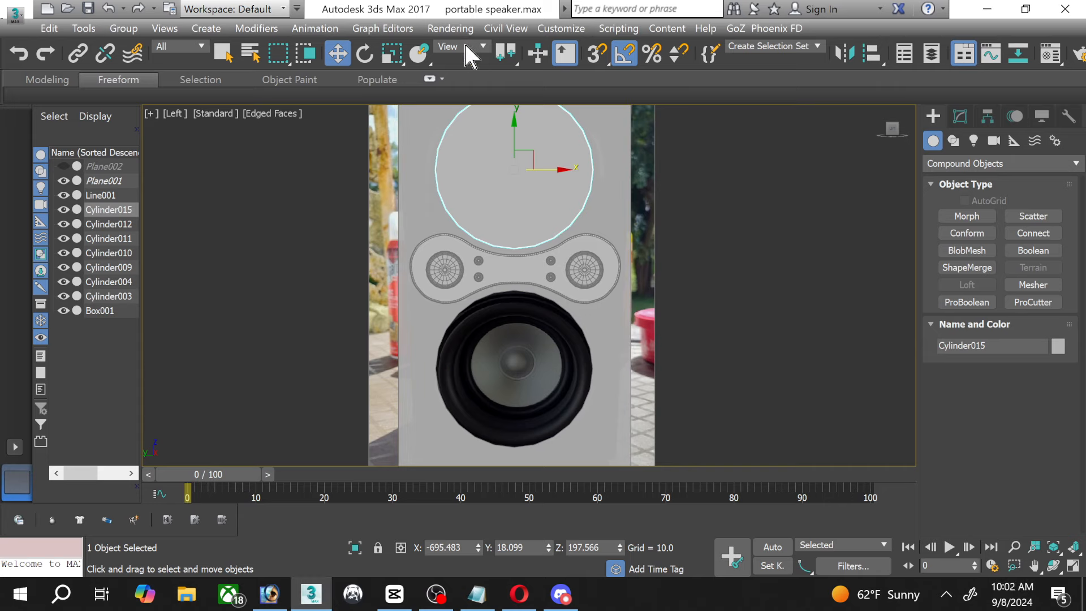
{"action": "left_click", "coordinate": [450, 28]}
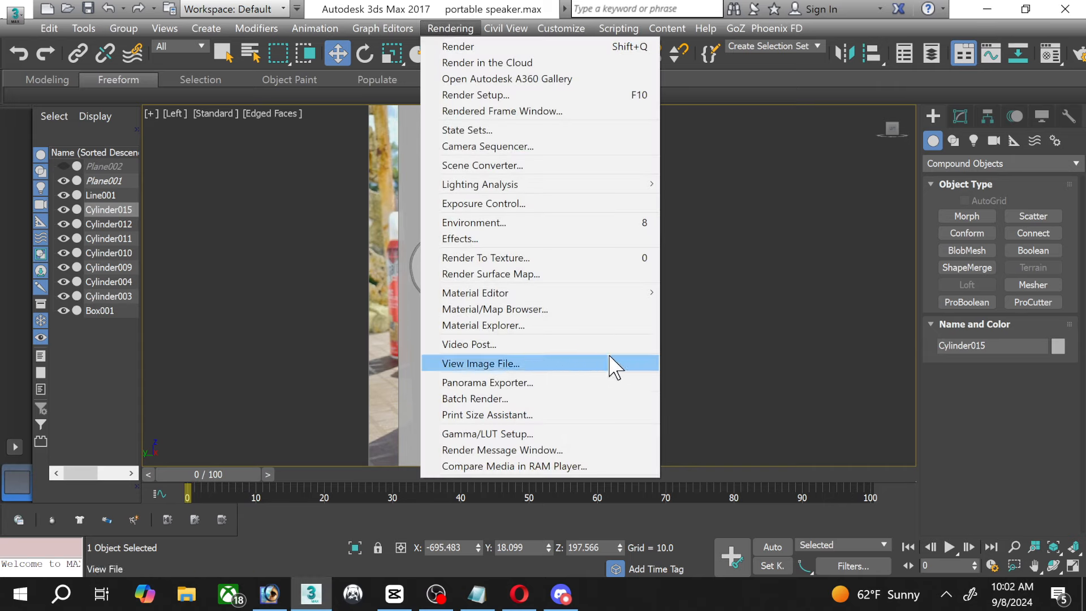
{"action": "left_click", "coordinate": [678, 338]}
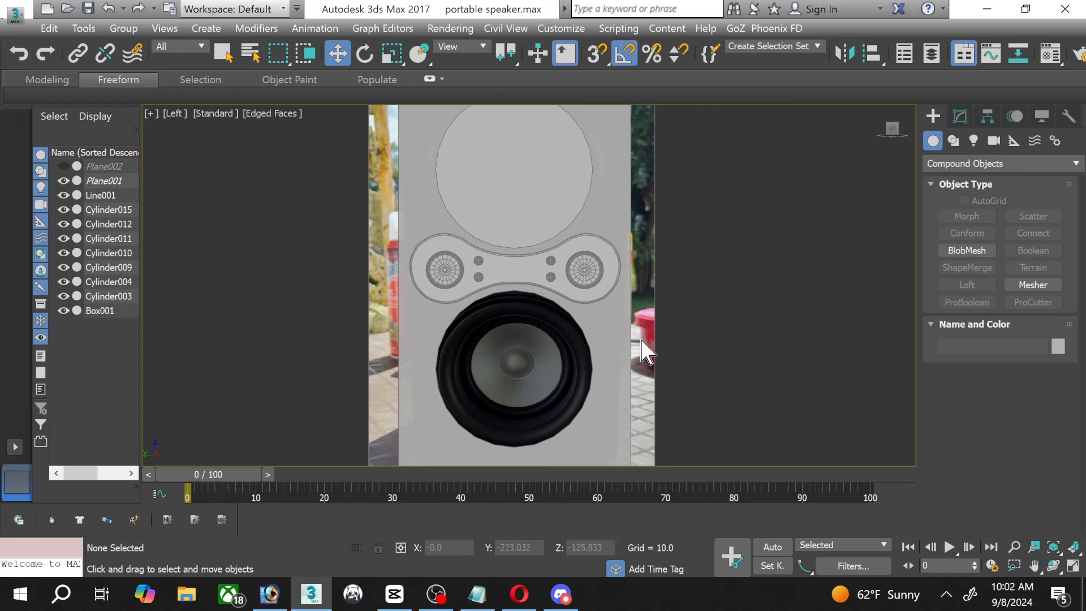
{"action": "left_click", "coordinate": [63, 181]}
{"action": "scroll", "coordinate": [542, 338], "scroll_direction": "down", "scroll_amount": 2}
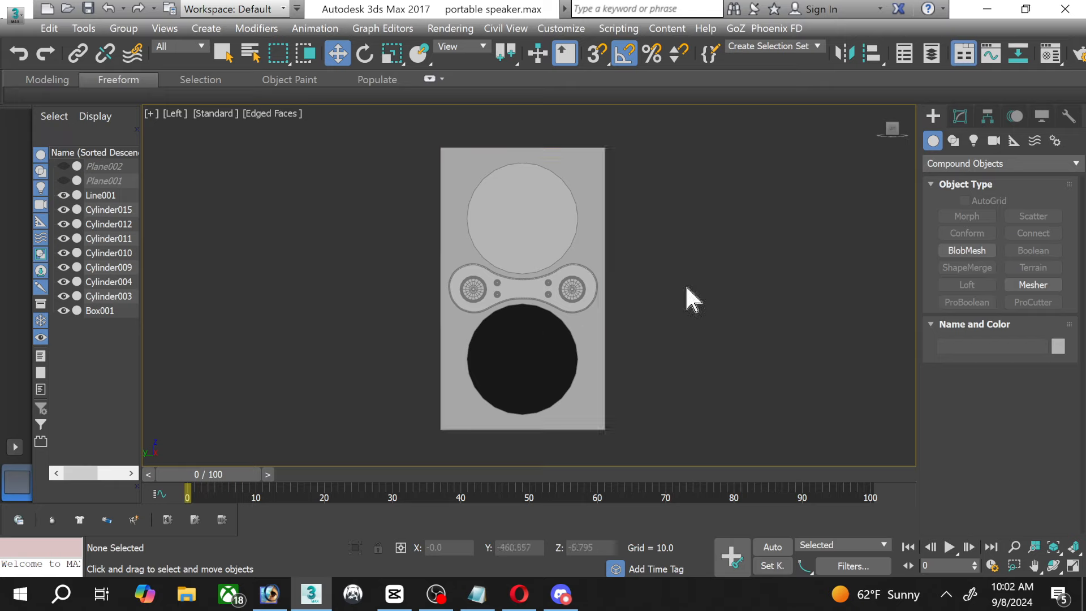
{"action": "left_click", "coordinate": [543, 228]}
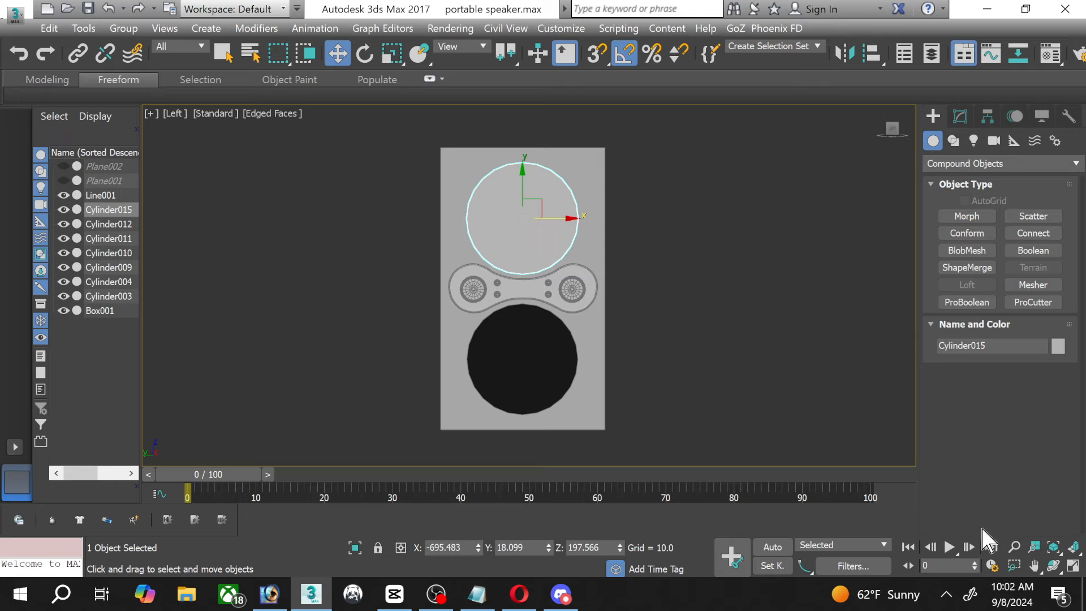
{"action": "left_click", "coordinate": [1034, 566]}
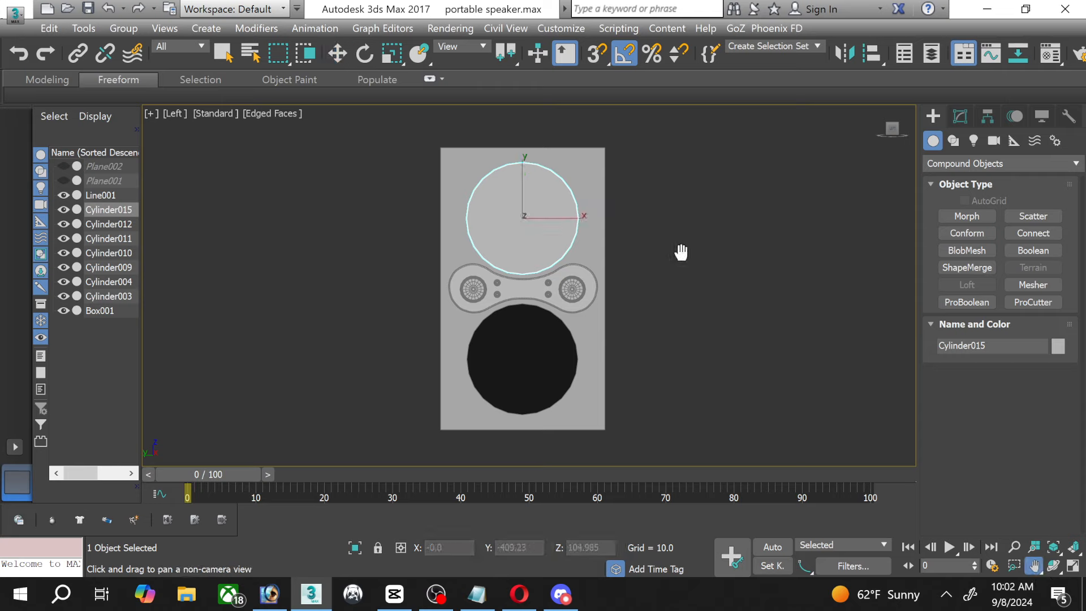
View the reference image "angle view of speaker" to examine the cabinet front and side, and close it.
{"action": "left_click", "coordinate": [467, 28]}
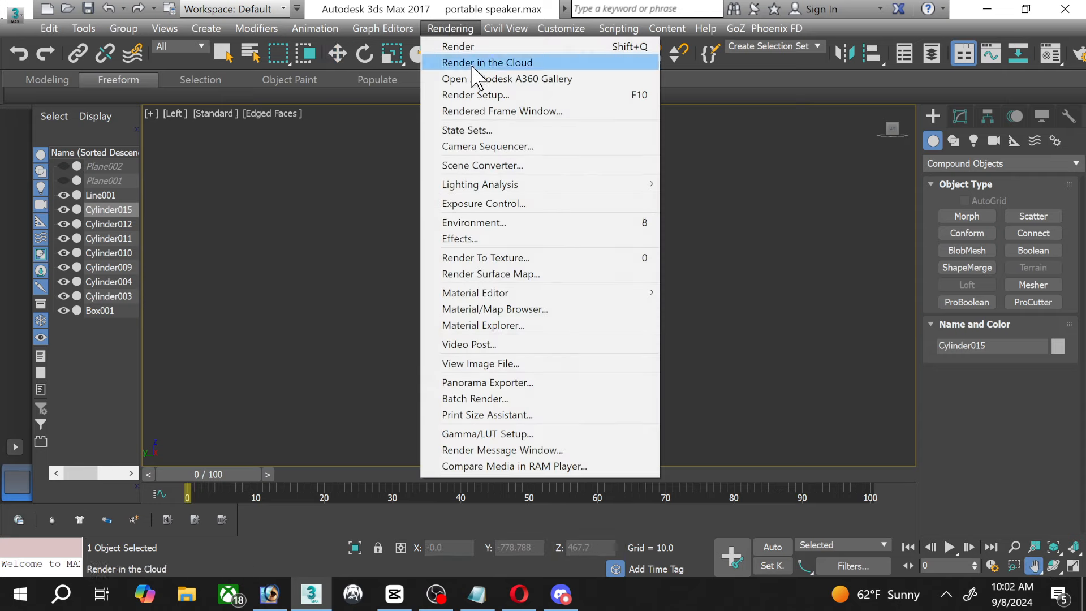
{"action": "left_click", "coordinate": [480, 363]}
{"action": "double_click", "coordinate": [480, 154]}
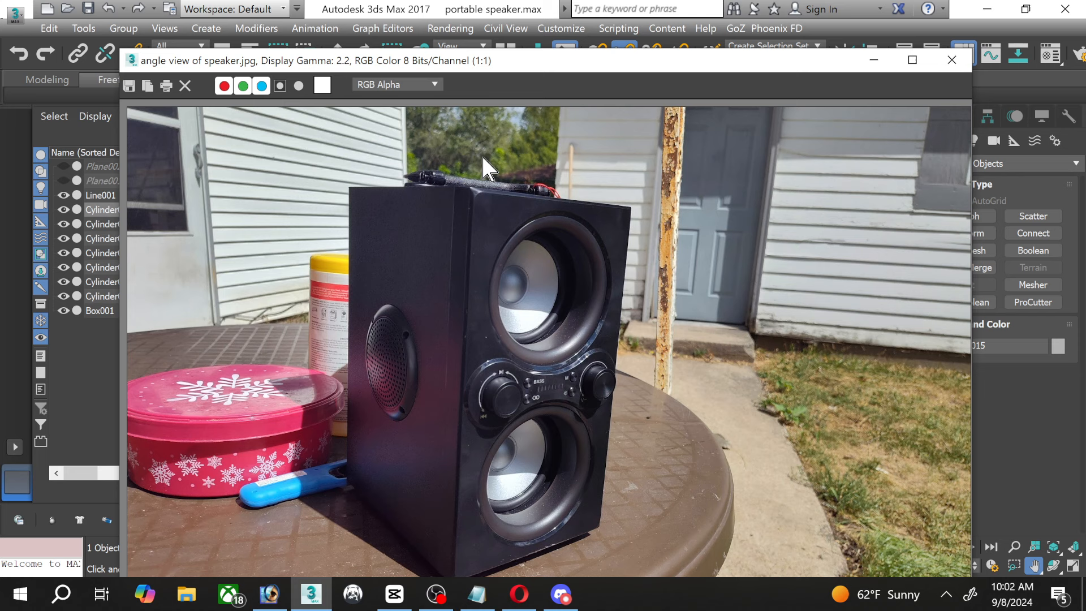
{"action": "left_click", "coordinate": [954, 58]}
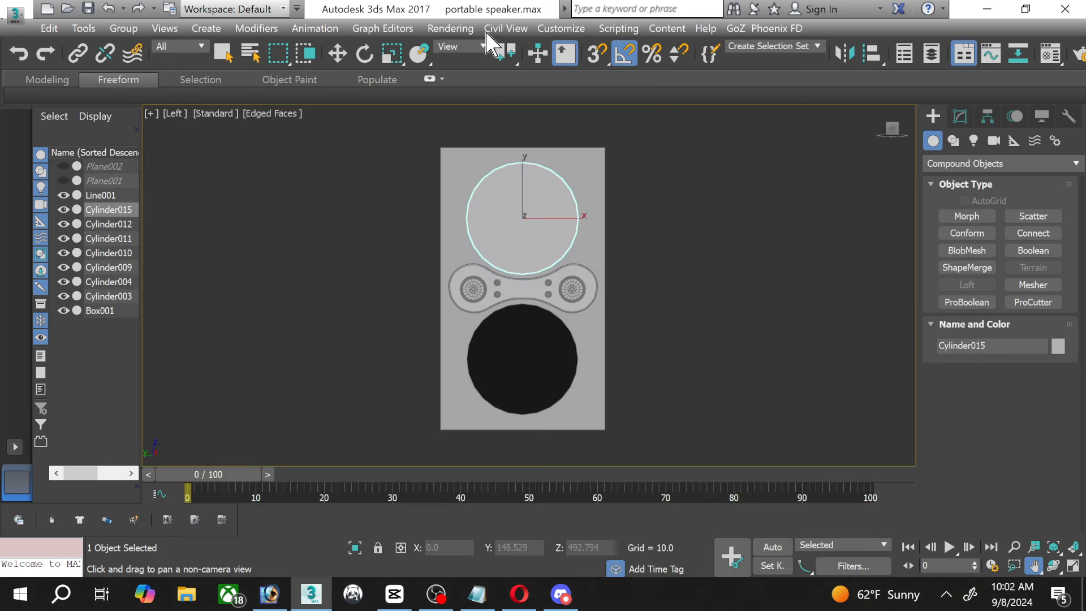
Preview the Portable Speaker reference images, view "side speaker" beside the model to examine the woofers, and close it.
{"action": "left_click", "coordinate": [447, 29]}
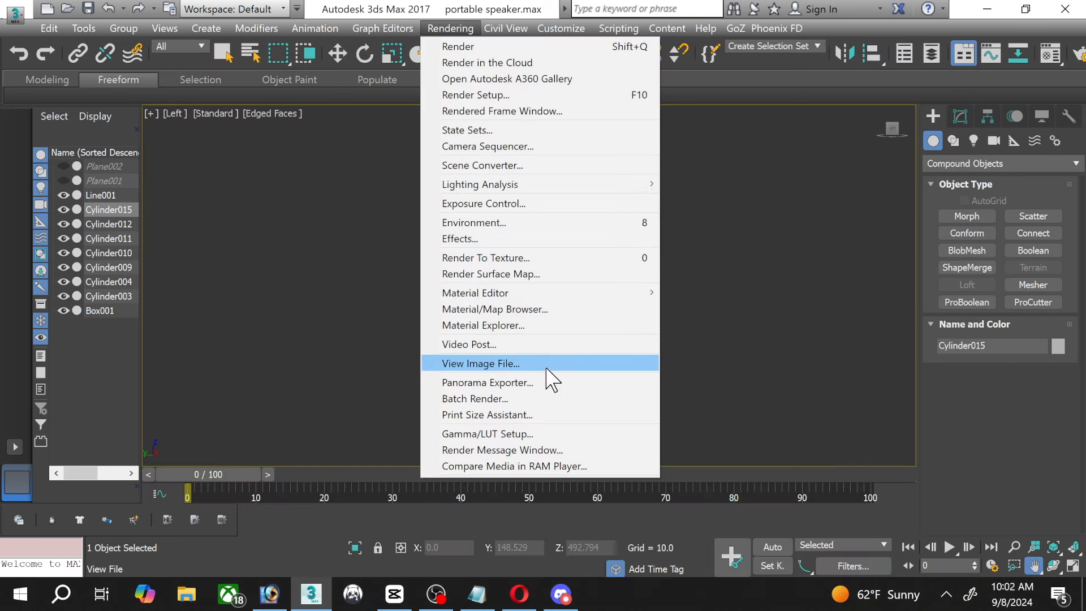
{"action": "left_click", "coordinate": [525, 366]}
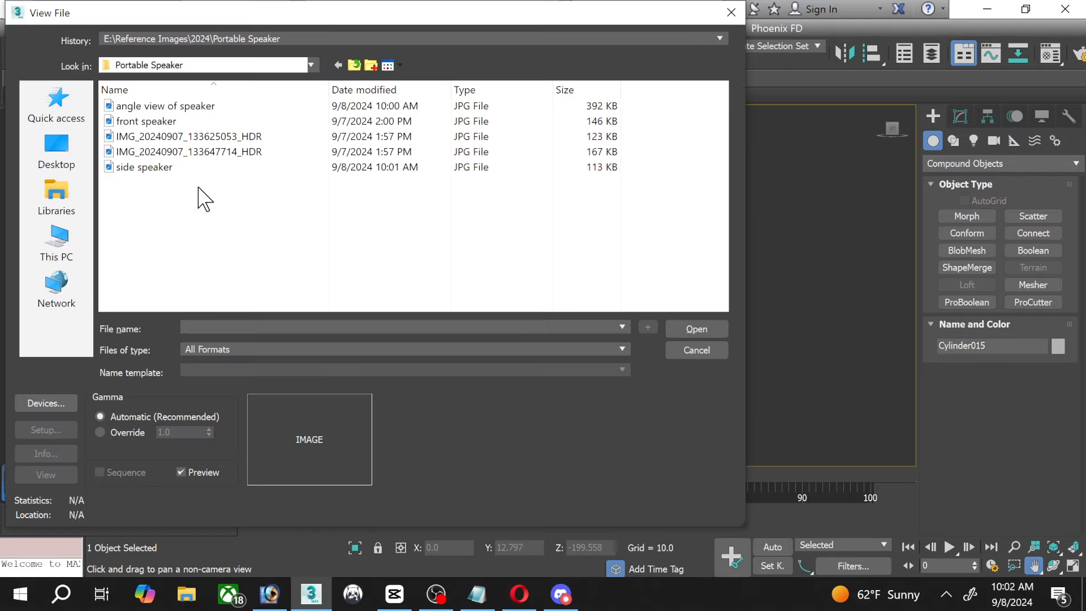
{"action": "left_click", "coordinate": [159, 107]}
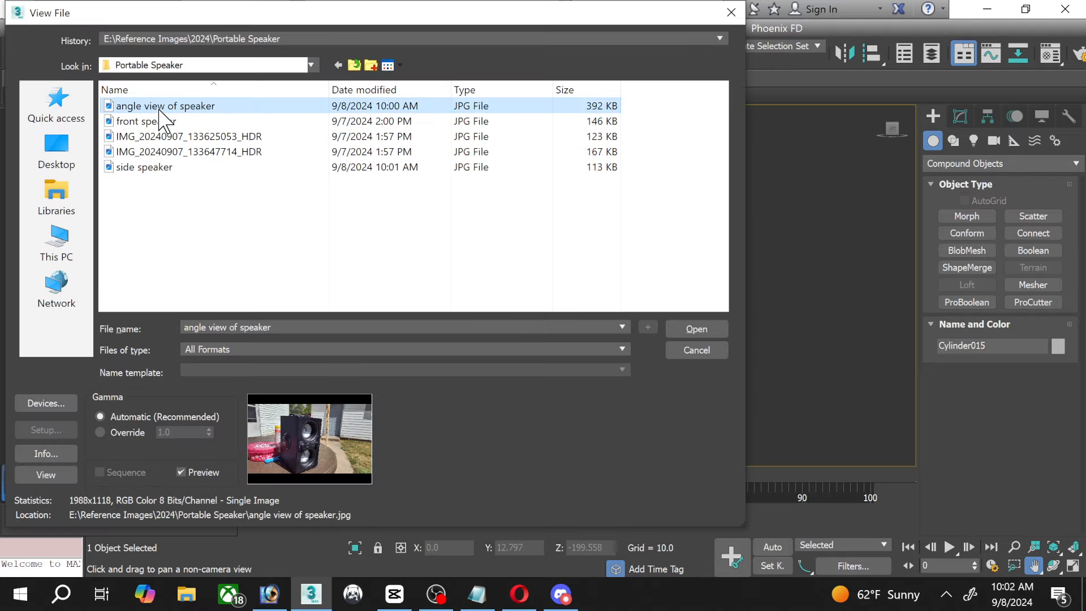
{"action": "key", "text": "Down"}
{"action": "key", "text": "Down"}
{"action": "key", "text": "Down"}
{"action": "key", "text": "Down"}
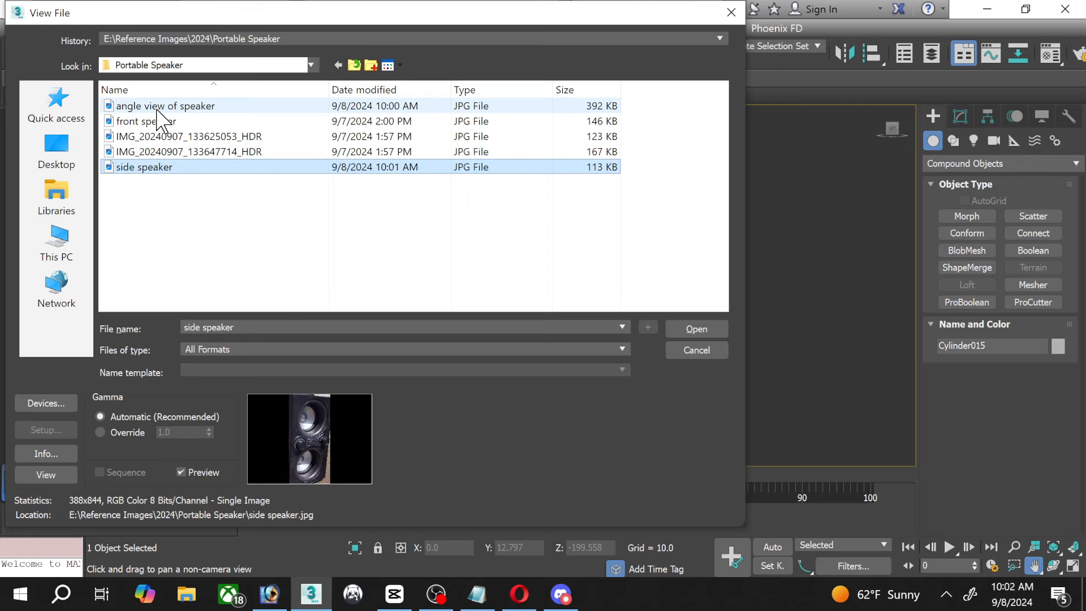
{"action": "double_click", "coordinate": [161, 168]}
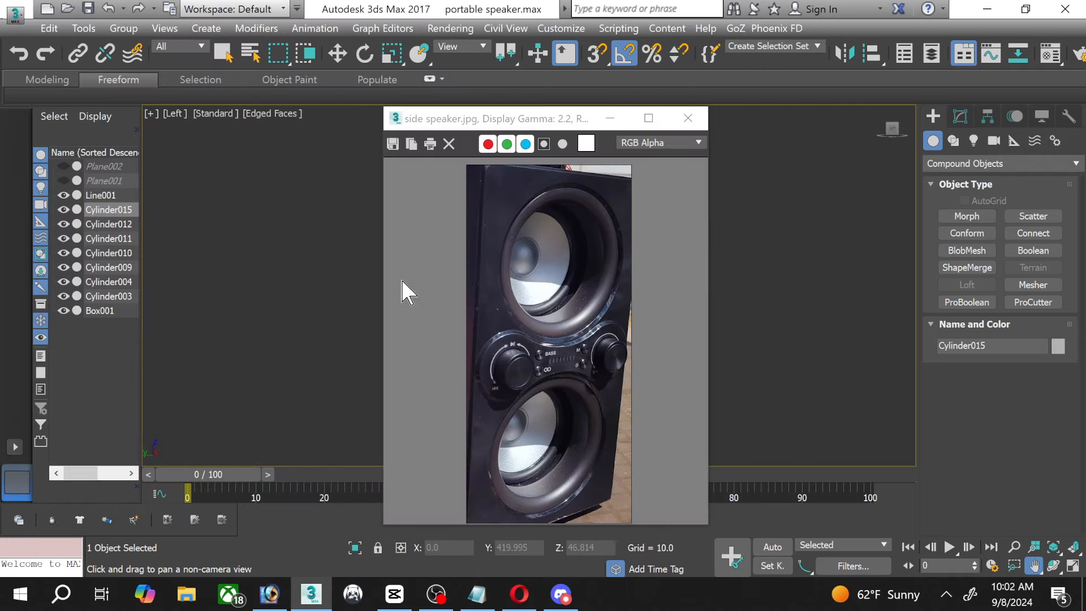
{"action": "left_click_drag", "start_coordinate": [524, 120], "coordinate": [264, 86]}
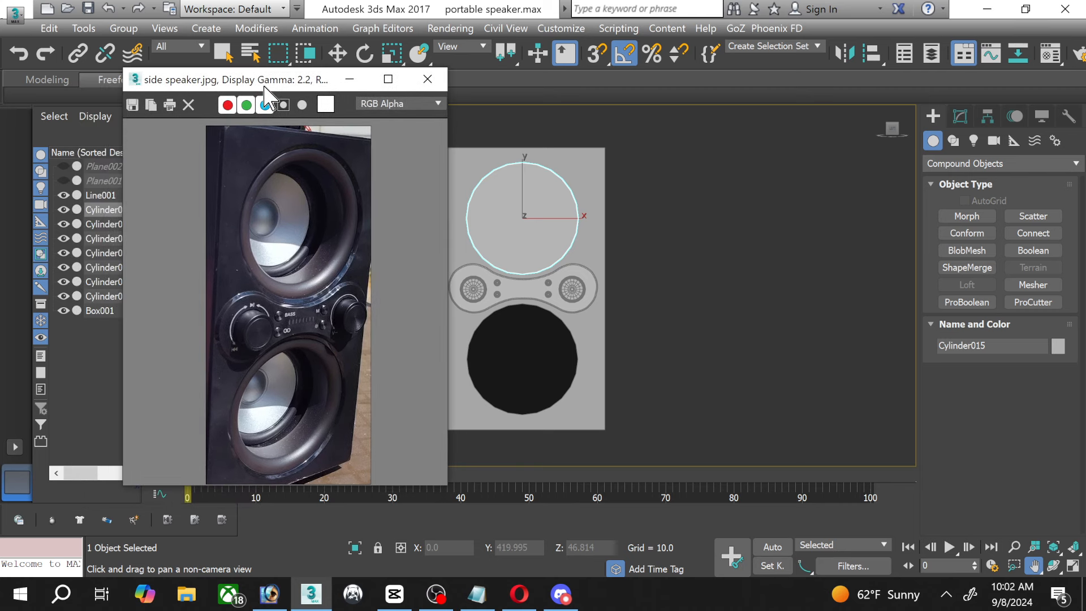
{"action": "left_click", "coordinate": [427, 78]}
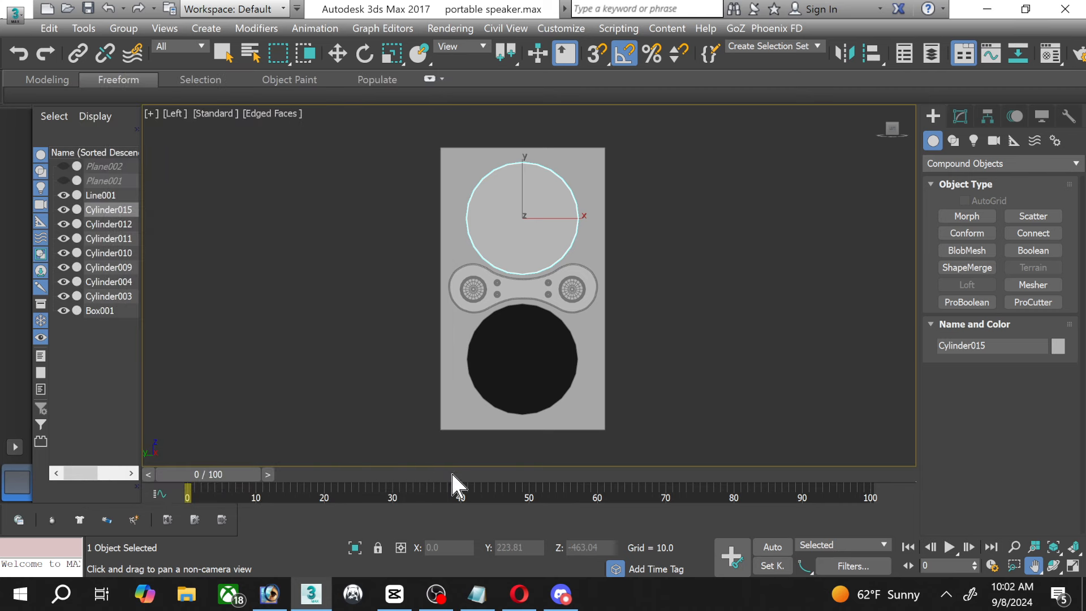
Switch to Google Photos in the Opera browser and open the side-on photo of the cabinet with the round grille.
{"action": "left_click", "coordinate": [270, 595]}
{"action": "left_click", "coordinate": [270, 595]}
{"action": "left_click", "coordinate": [519, 594]}
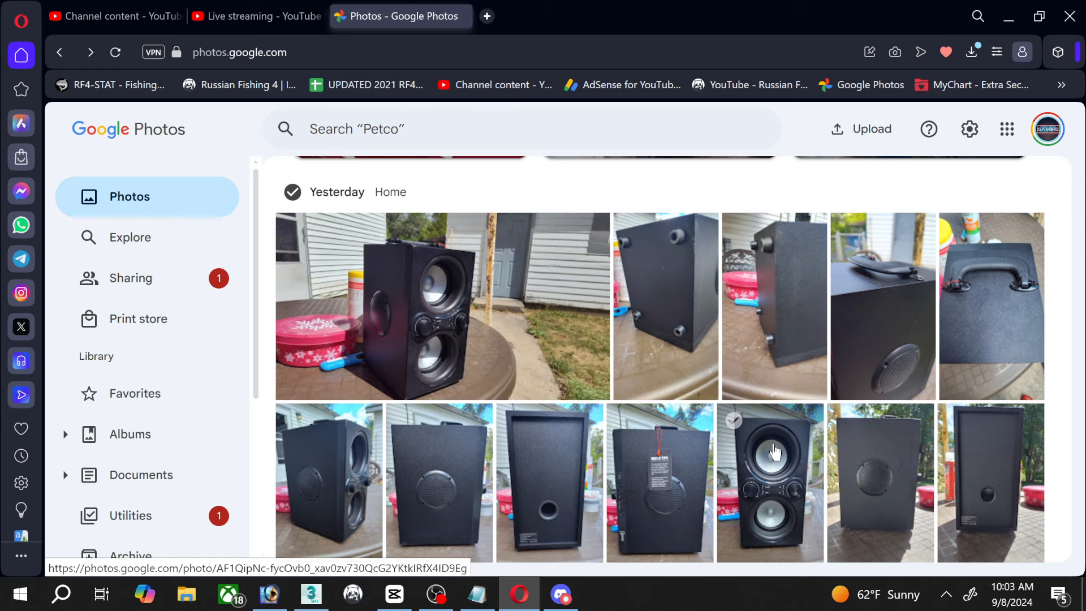
{"action": "scroll", "coordinate": [778, 449], "scroll_direction": "down", "scroll_amount": 3}
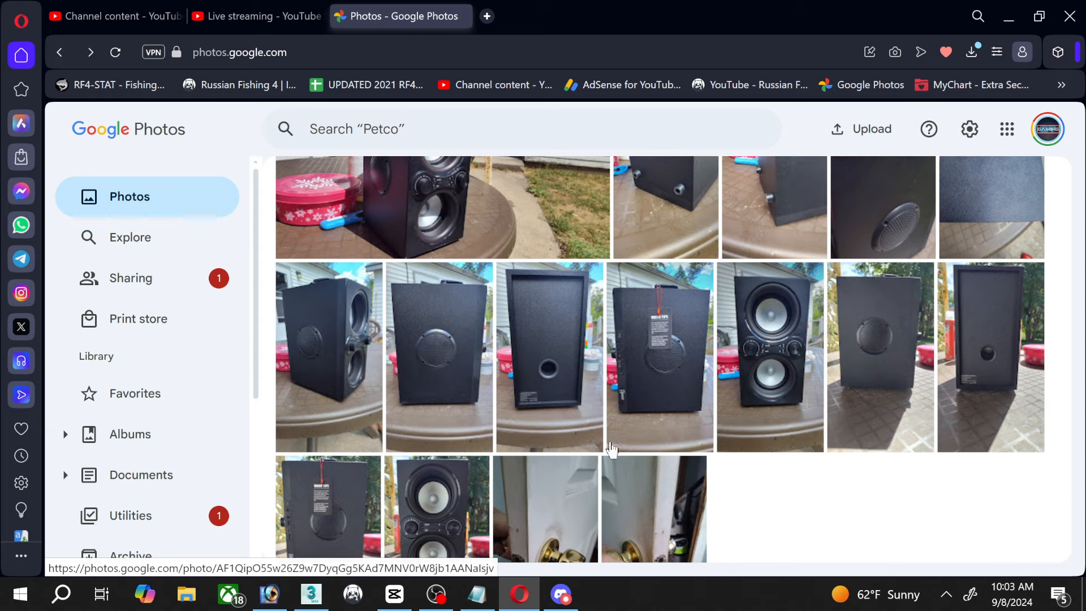
{"action": "left_click", "coordinate": [421, 353]}
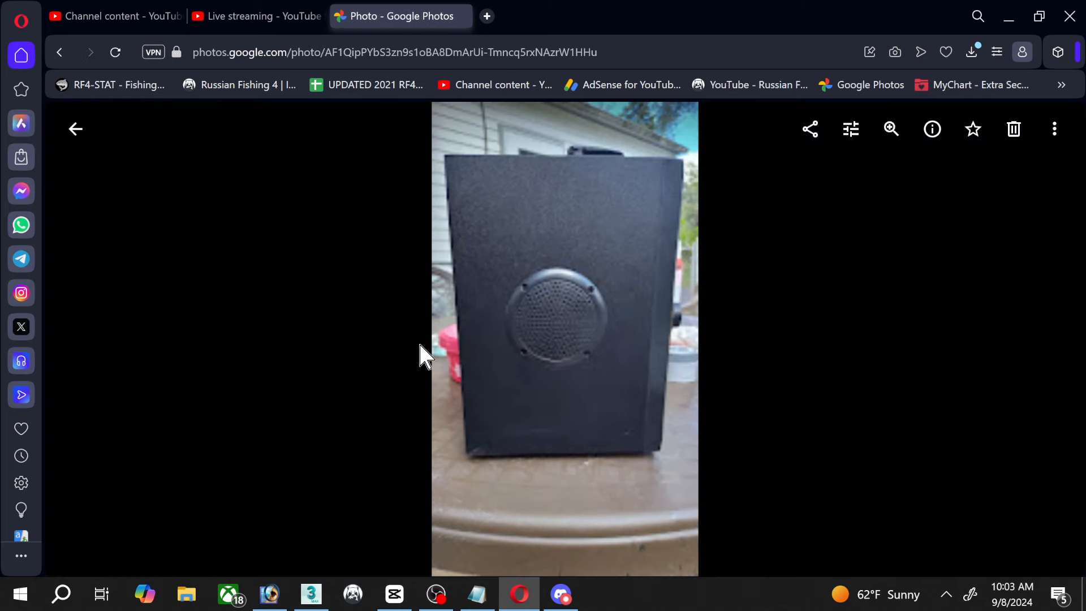
Save the photo as "side speaker_01" in E:\Reference Images\2024\Portable Speaker and return to 3ds Max.
{"action": "right_click", "coordinate": [528, 264]}
{"action": "left_click", "coordinate": [565, 308]}
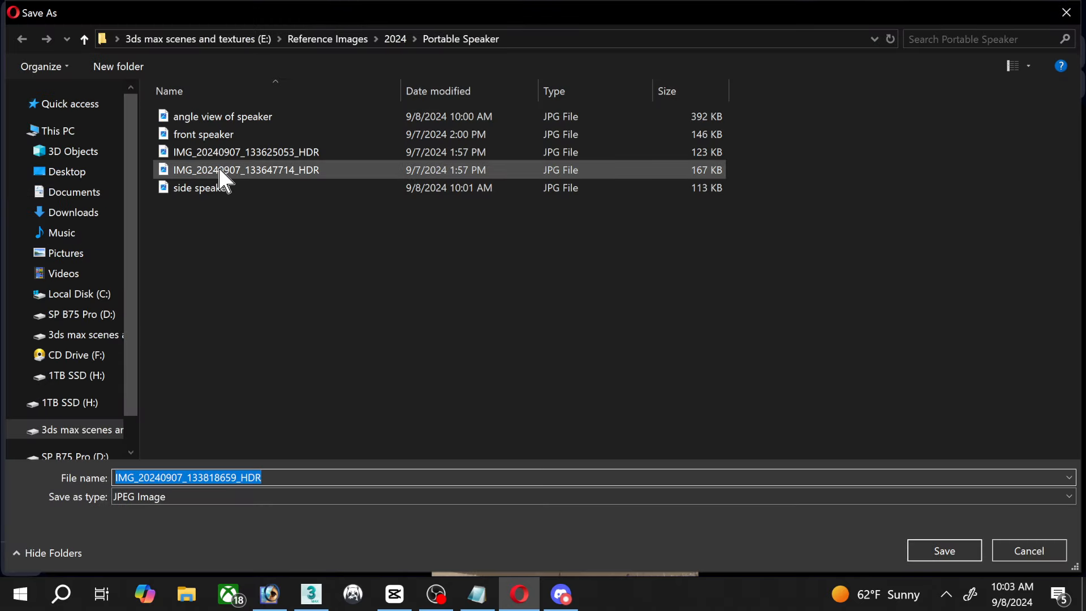
{"action": "left_click", "coordinate": [205, 188]}
{"action": "left_click", "coordinate": [295, 478]}
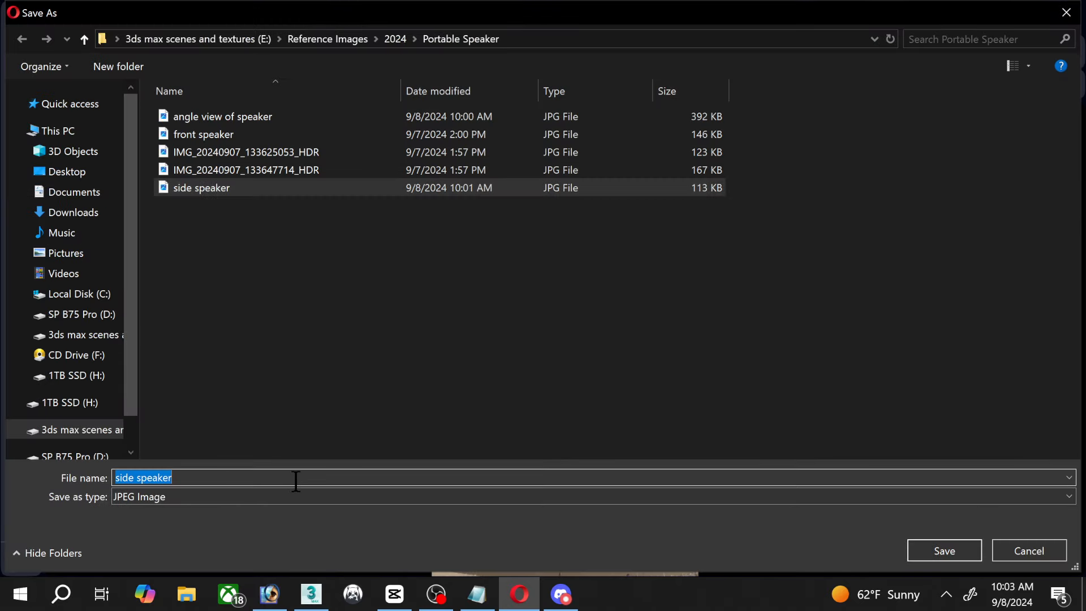
{"action": "left_click", "coordinate": [302, 479]}
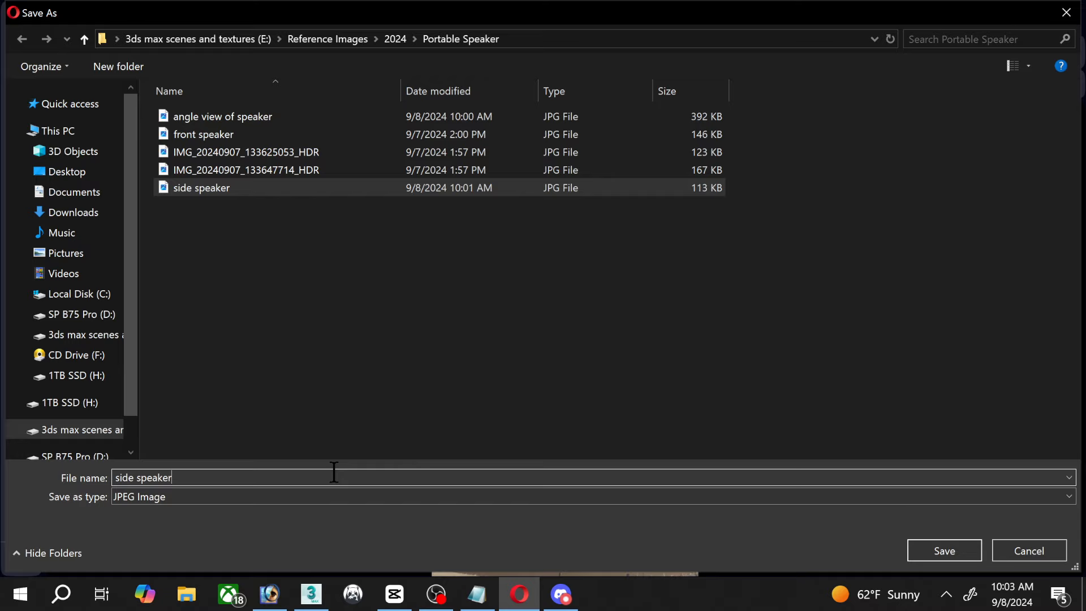
{"action": "type", "text": "_01"}
{"action": "key", "text": "Return"}
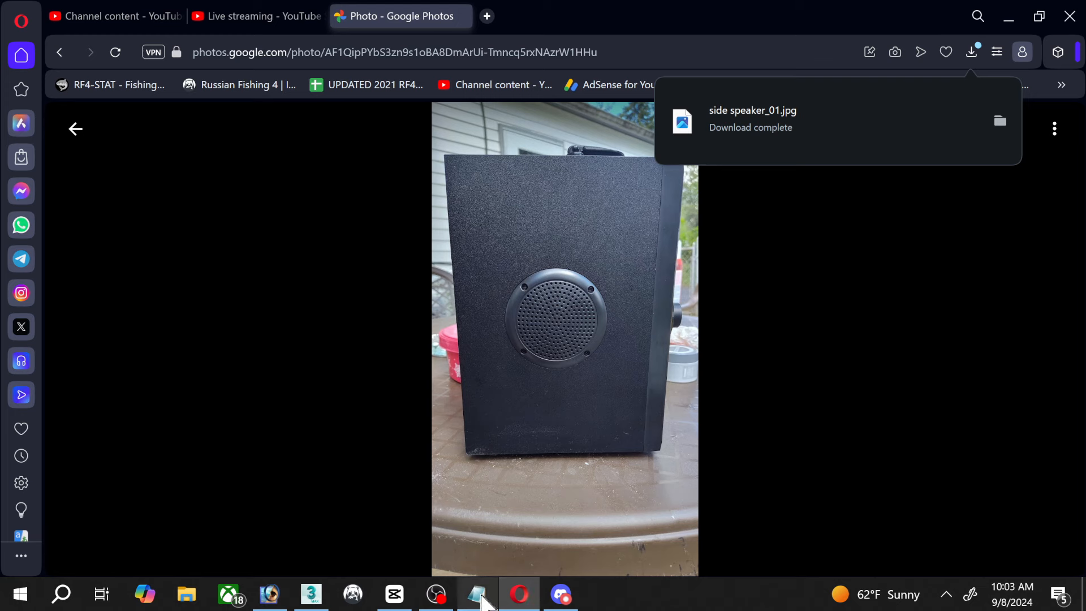
{"action": "left_click", "coordinate": [311, 592]}
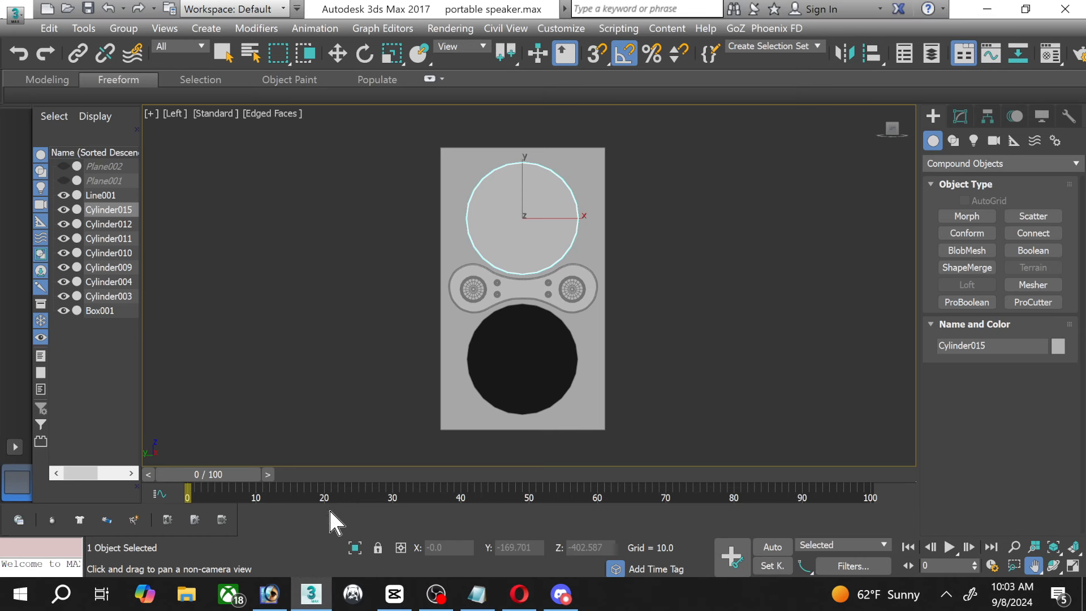
Unhide the reference plane Plane002 and select it.
{"action": "key", "text": "m"}
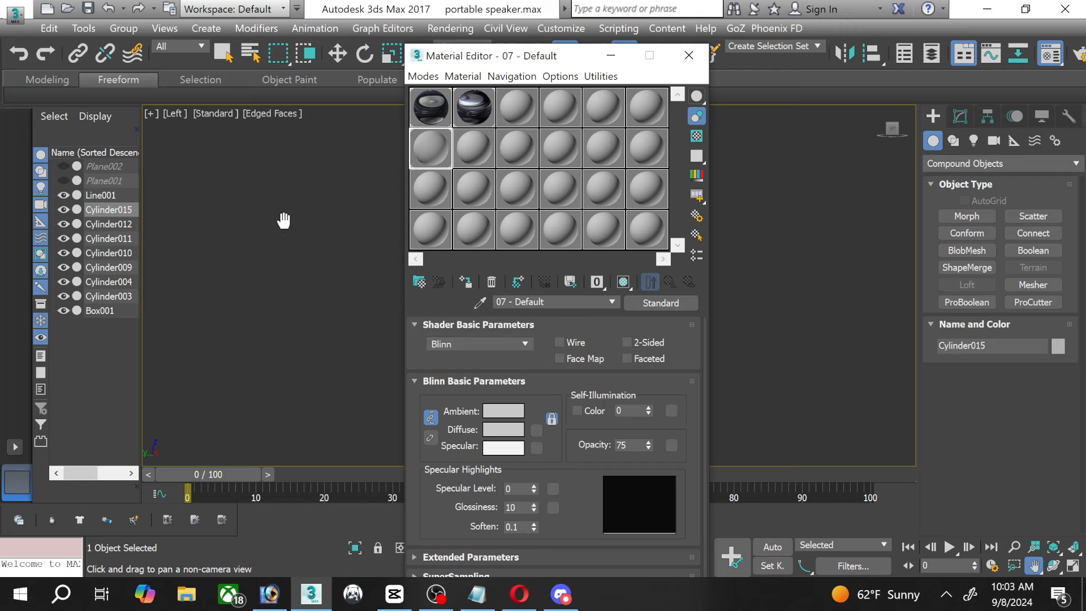
{"action": "left_click", "coordinate": [611, 55]}
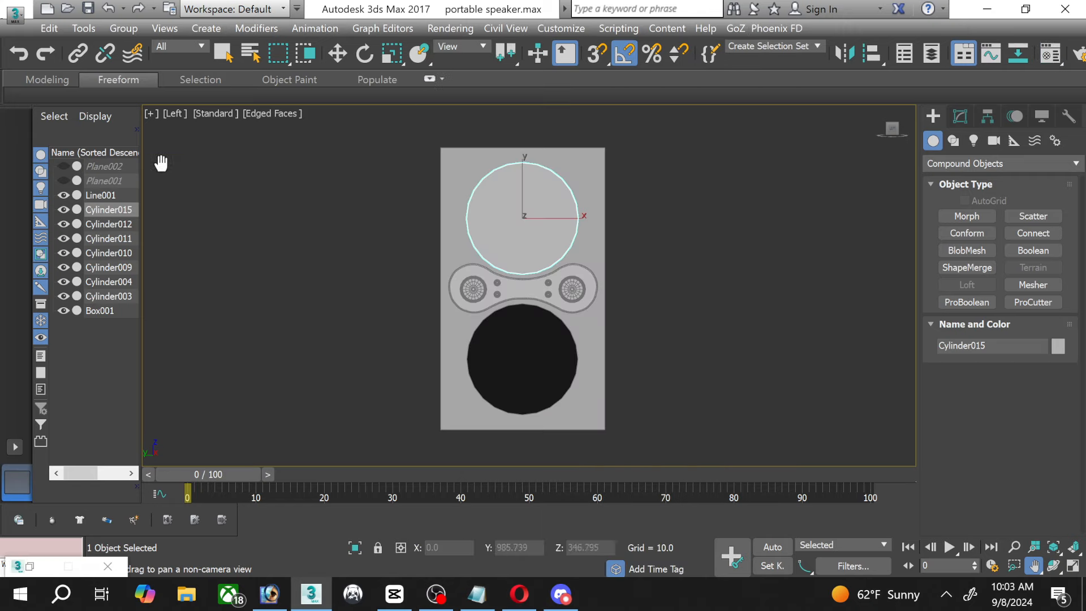
{"action": "left_click", "coordinate": [63, 167]}
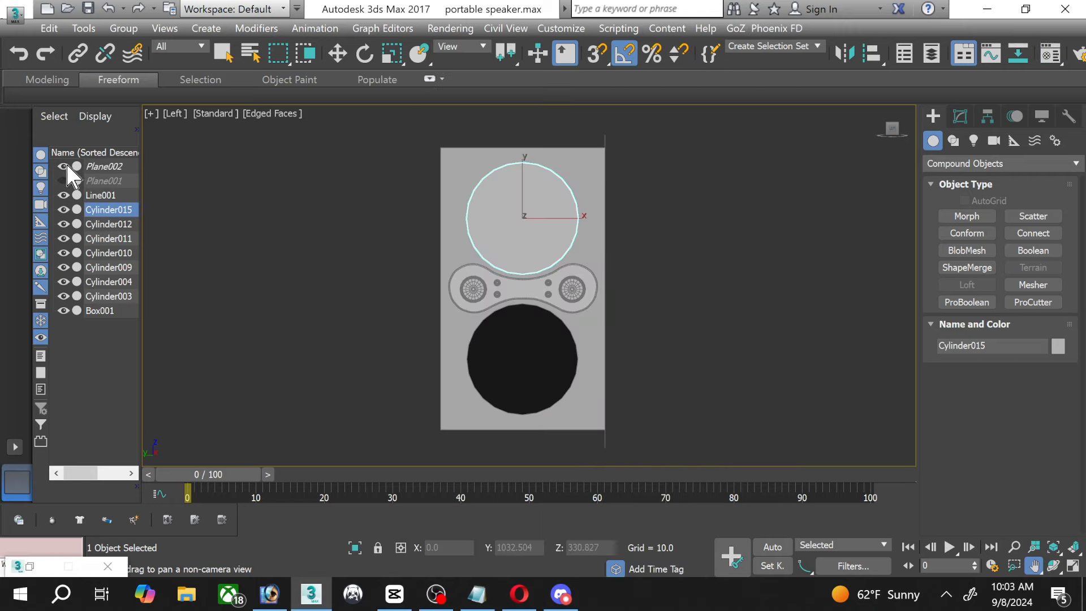
{"action": "left_click", "coordinate": [107, 167]}
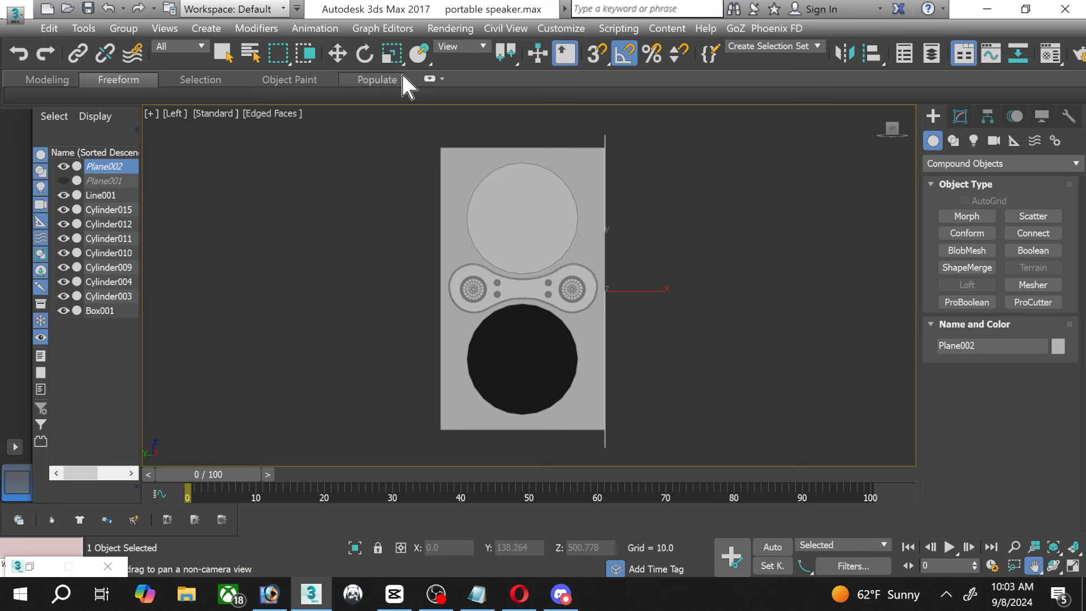
{"action": "key", "text": "m"}
{"action": "left_click", "coordinate": [479, 114]}
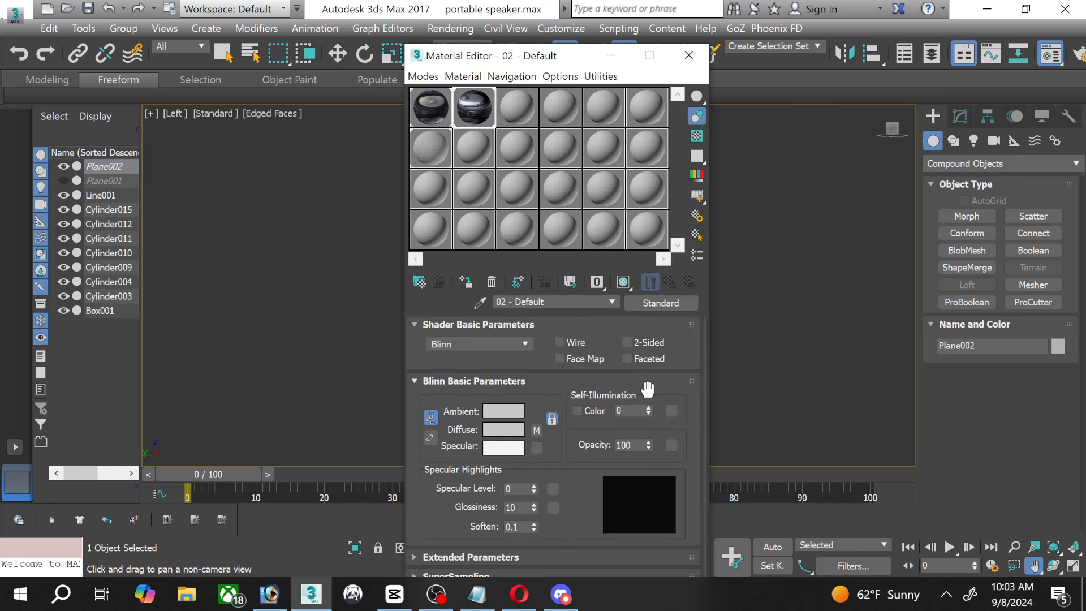
{"action": "left_click", "coordinate": [536, 428]}
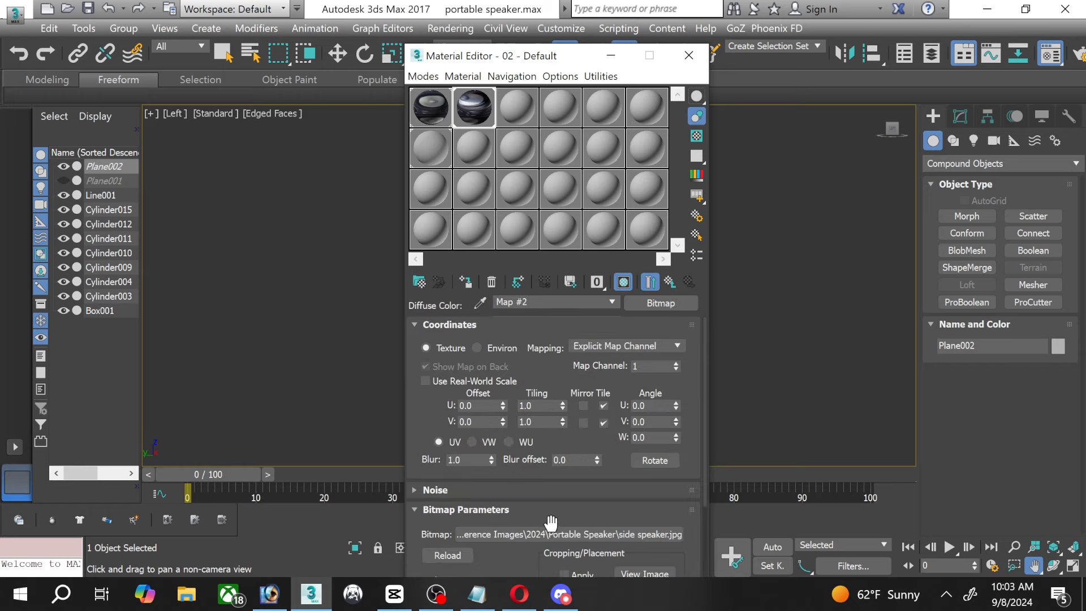
{"action": "left_click", "coordinate": [561, 535]}
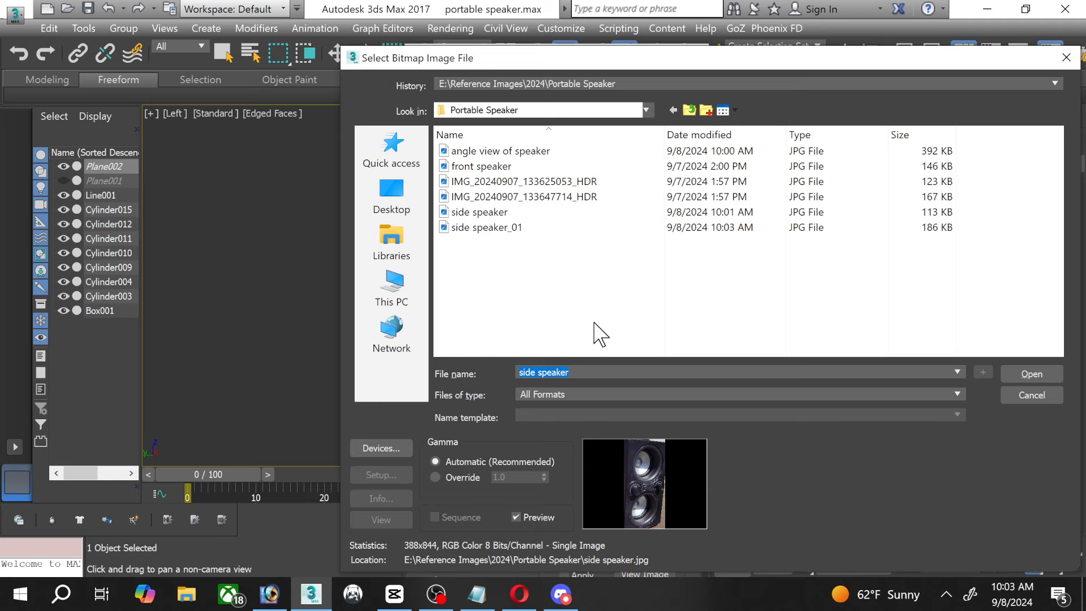
{"action": "left_click", "coordinate": [1058, 396]}
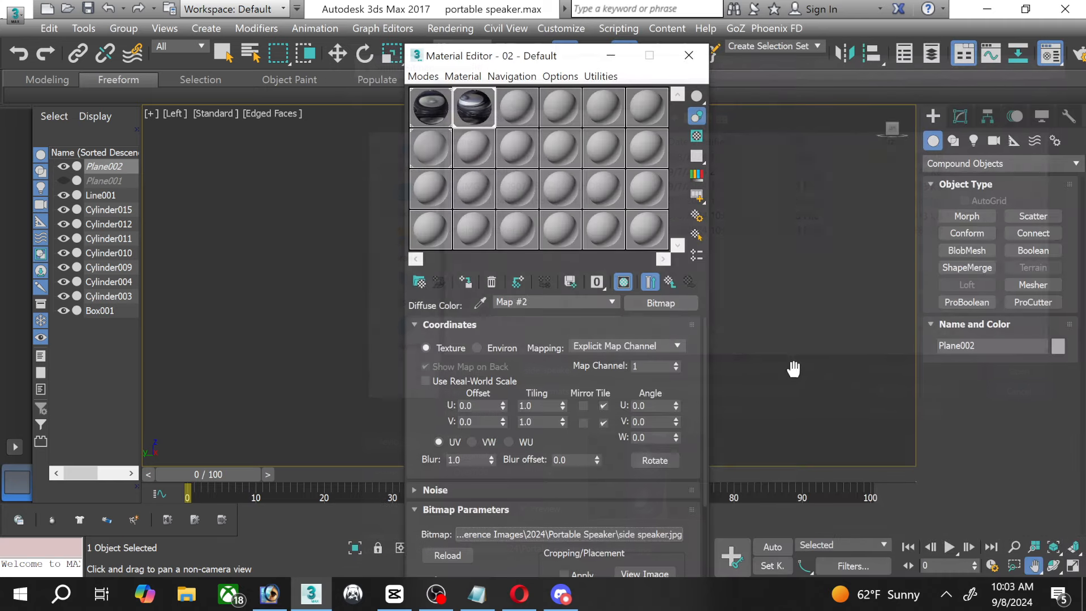
{"action": "left_click", "coordinate": [611, 56]}
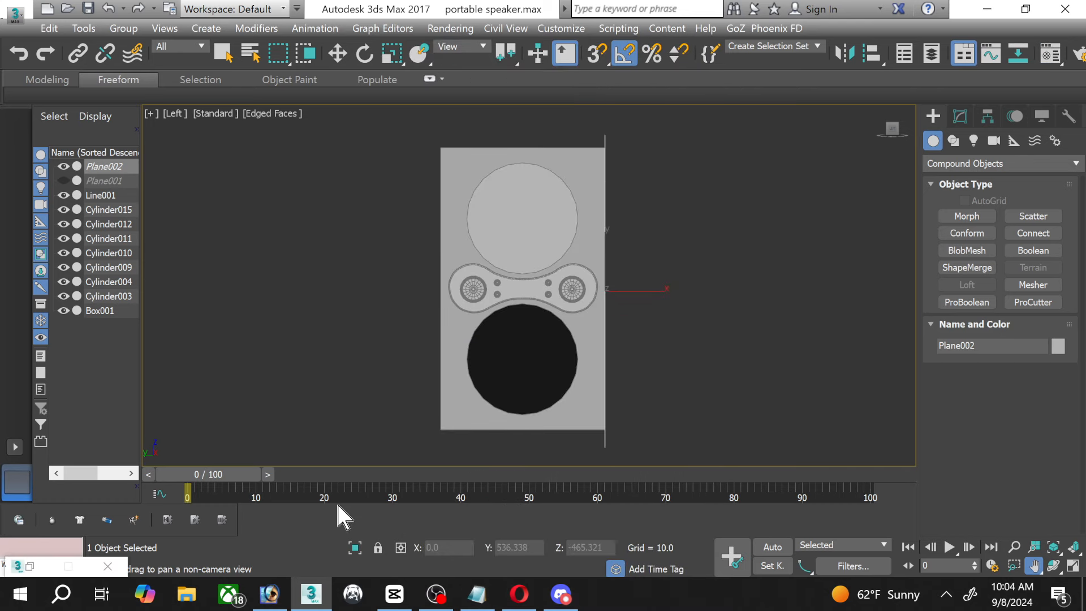
Switch to Adobe Photoshop and close rf4_New.psd, saving its changes.
{"action": "left_click", "coordinate": [270, 594]}
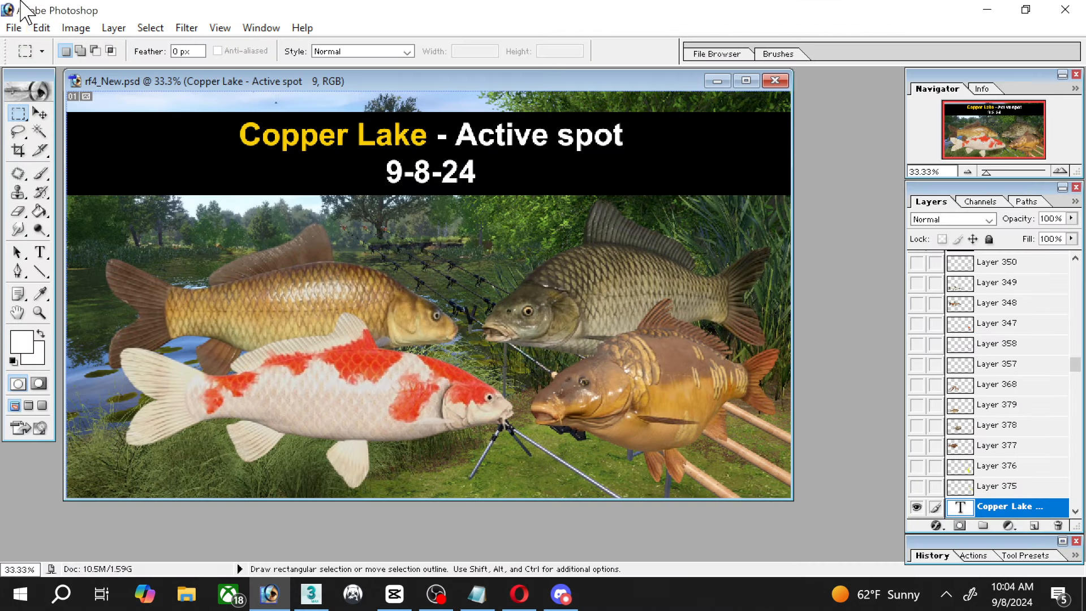
{"action": "left_click", "coordinate": [13, 27]}
{"action": "left_click", "coordinate": [775, 80]}
{"action": "left_click", "coordinate": [781, 80]}
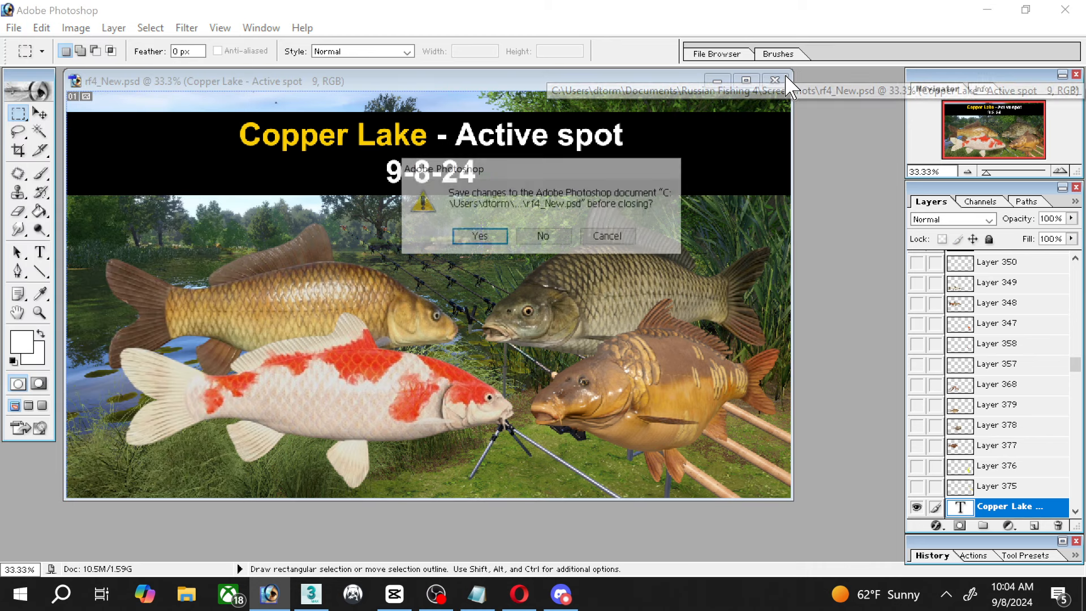
{"action": "left_click", "coordinate": [480, 237]}
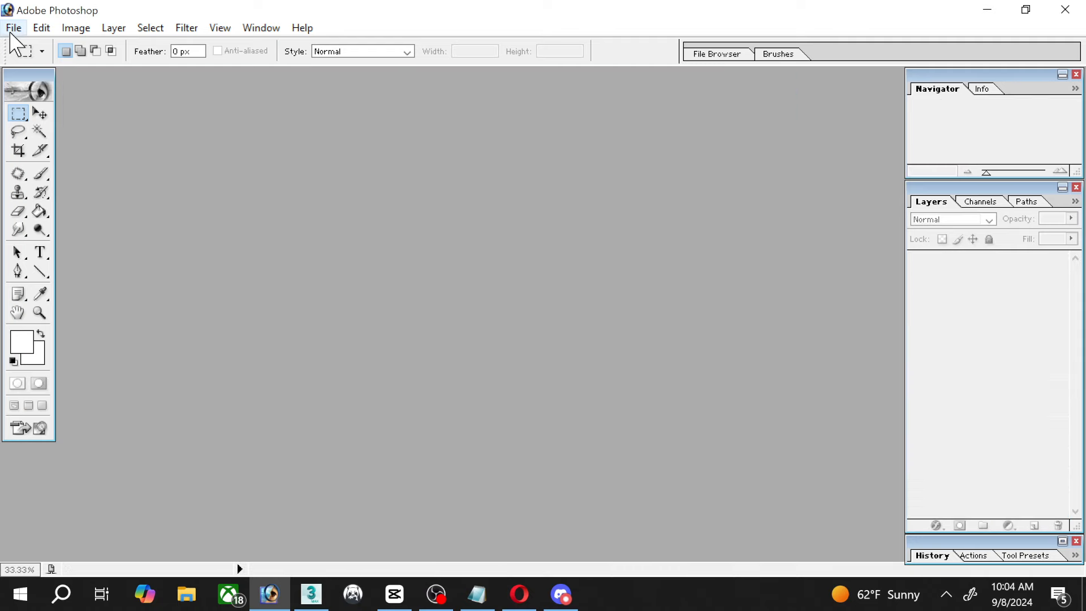
Open side speaker_01 from the Portable Speaker folder, copy a rectangular area tightly around the cabinet, and close the photo.
{"action": "left_click", "coordinate": [13, 28]}
{"action": "left_click", "coordinate": [44, 66]}
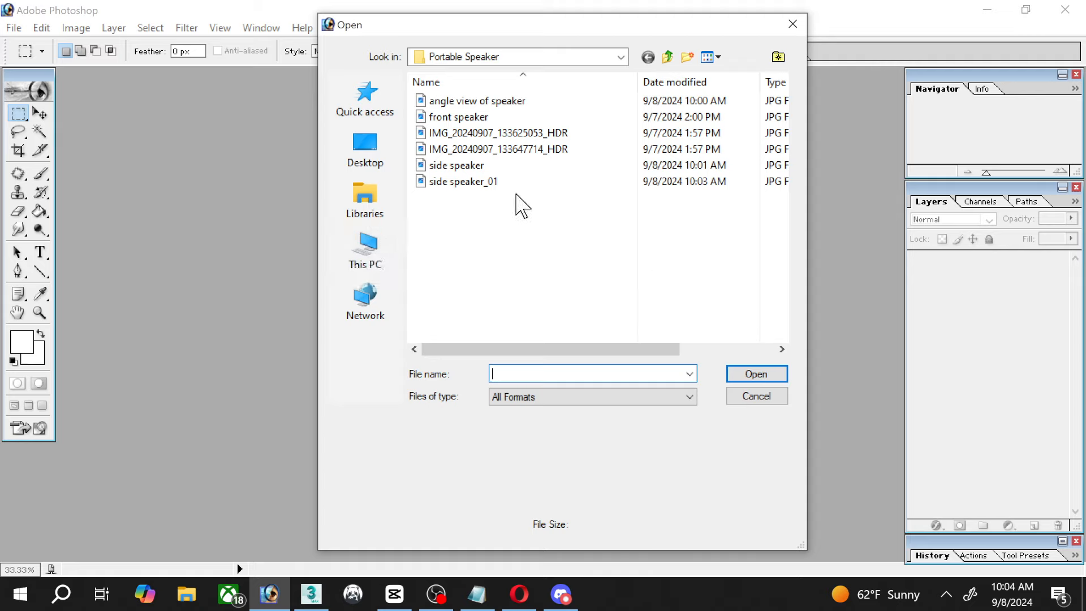
{"action": "double_click", "coordinate": [484, 182]}
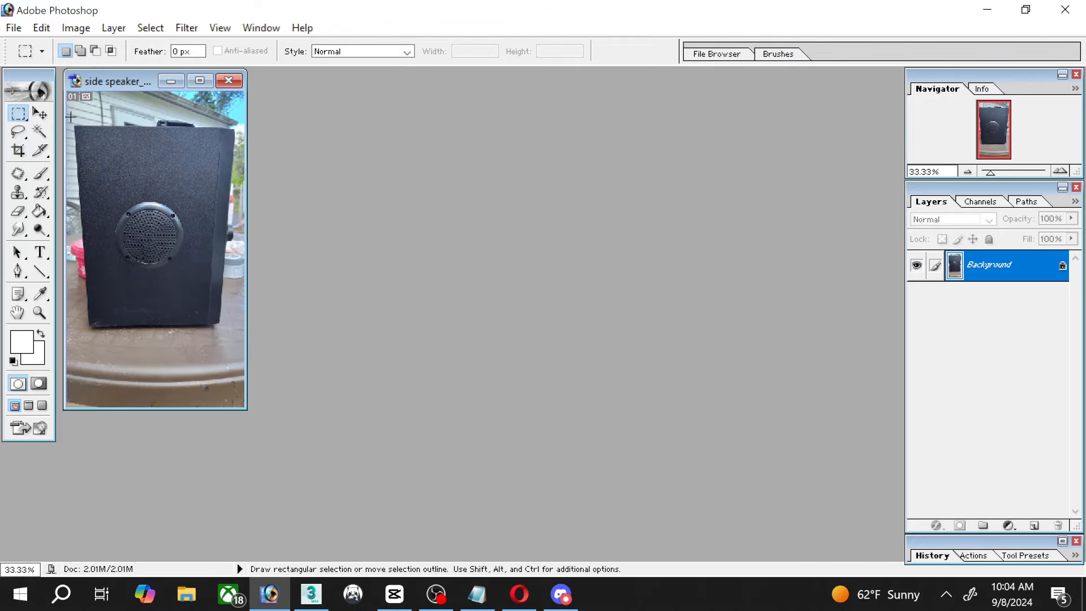
{"action": "left_click_drag", "start_coordinate": [186, 271], "coordinate": [242, 340]}
{"action": "left_click", "coordinate": [42, 28]}
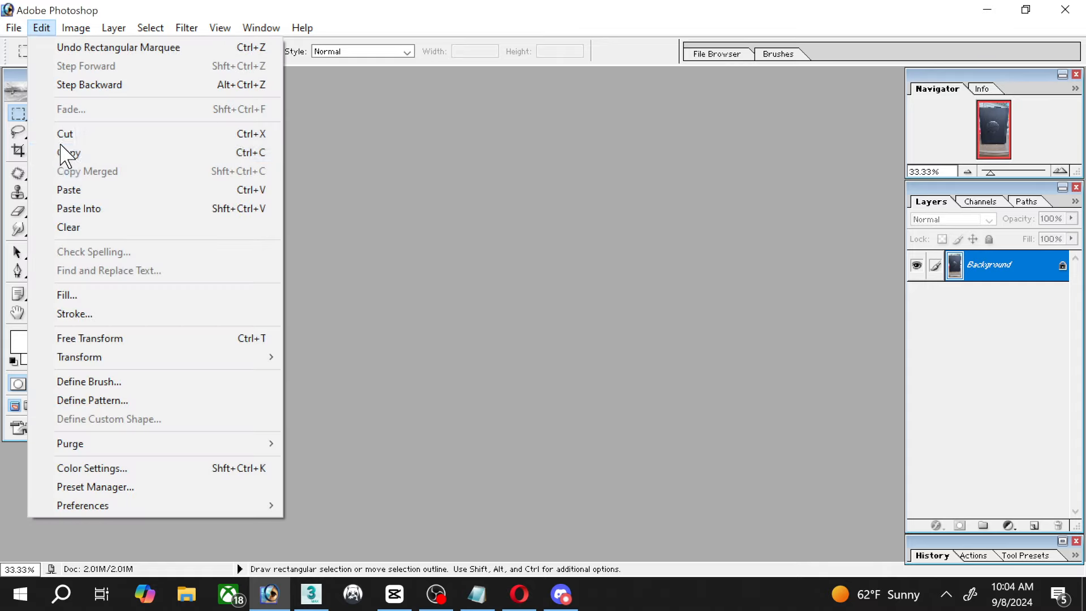
{"action": "left_click", "coordinate": [65, 153]}
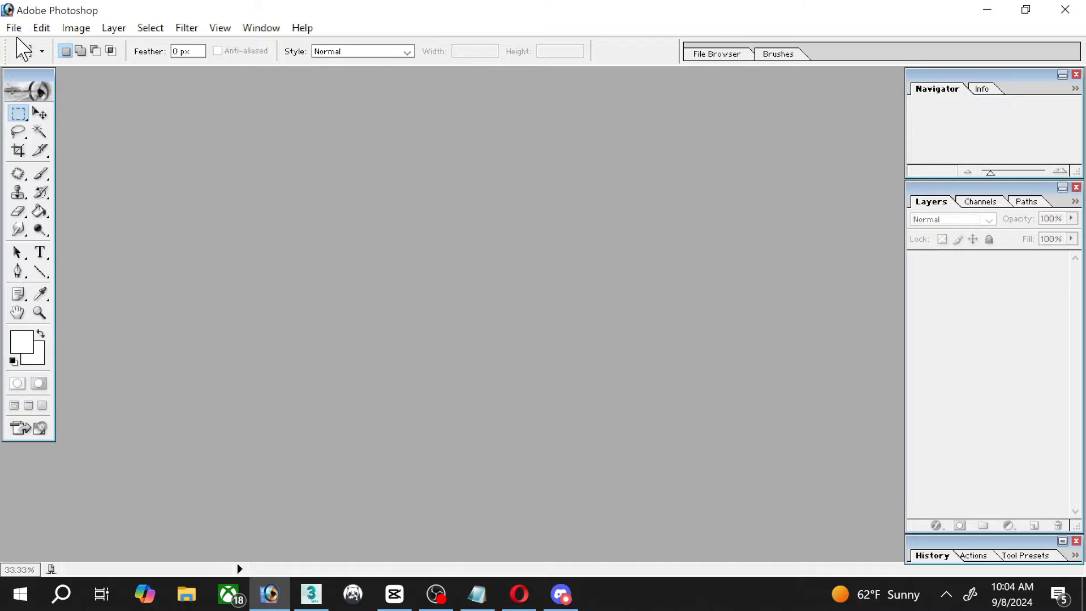
Create a new document at the size of the copied area and paste the cabinet image into it.
{"action": "left_click", "coordinate": [14, 28]}
{"action": "left_click", "coordinate": [41, 50]}
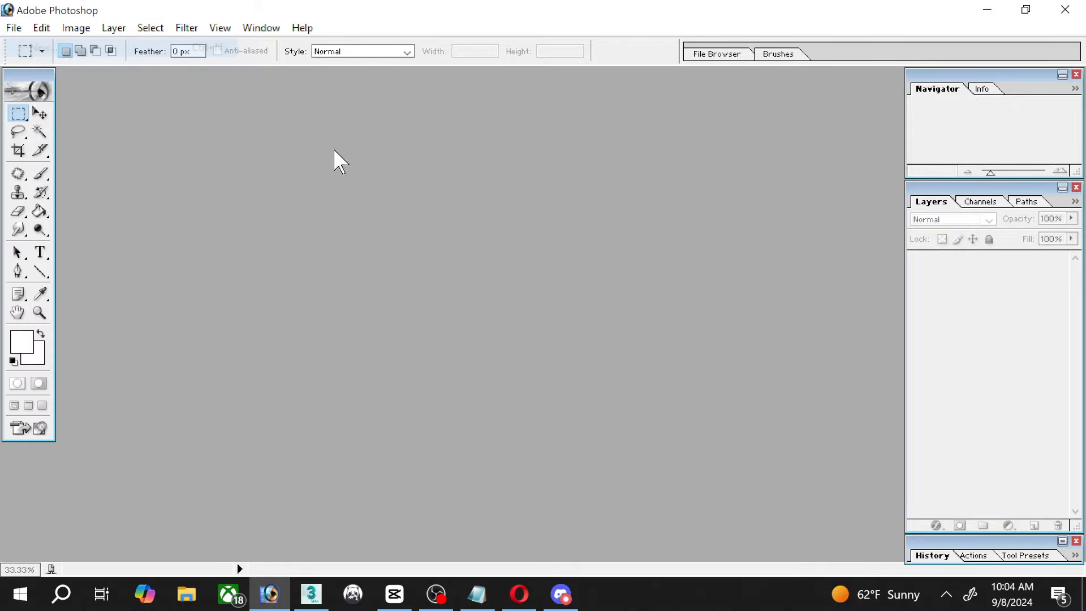
{"action": "left_click", "coordinate": [682, 193]}
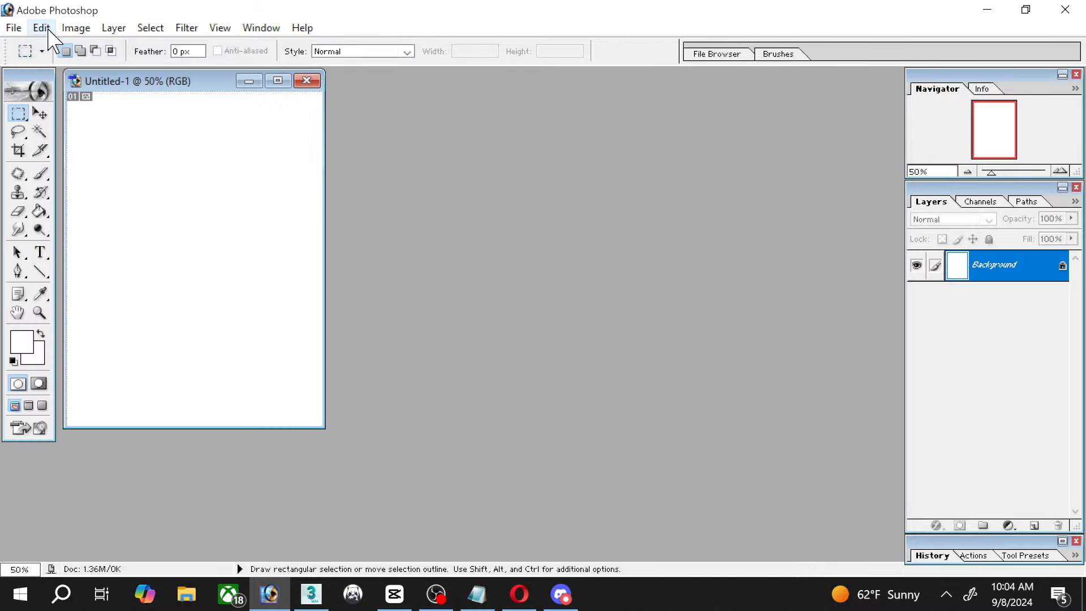
{"action": "left_click", "coordinate": [41, 27]}
{"action": "left_click", "coordinate": [96, 191]}
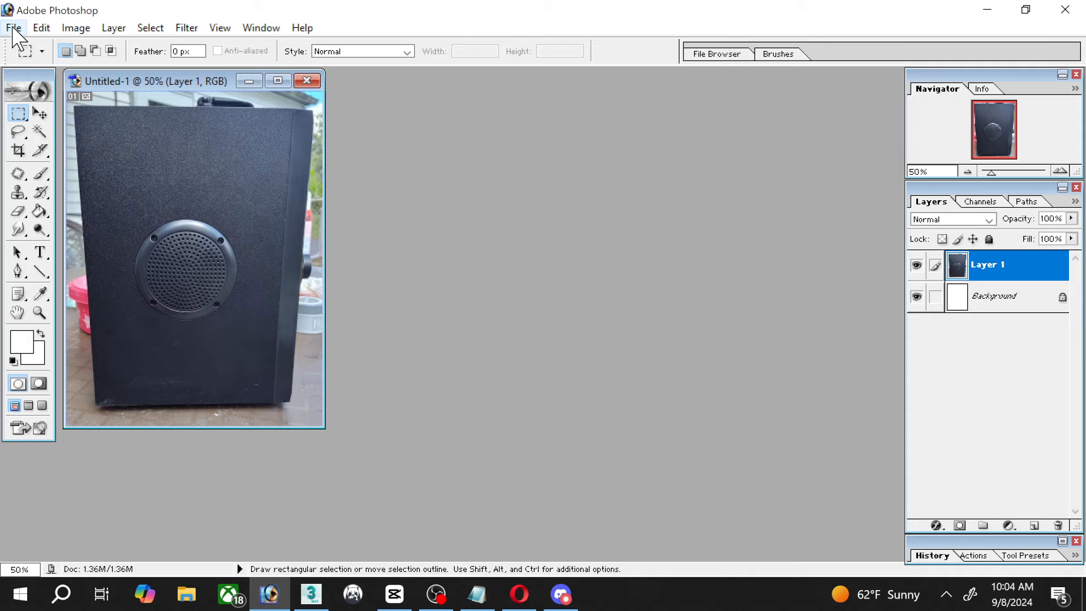
Save the cropped image as a JPEG over side speaker_01 in the Portable Speaker folder, at Maximum quality 10.
{"action": "left_click", "coordinate": [13, 28]}
{"action": "left_click", "coordinate": [49, 184]}
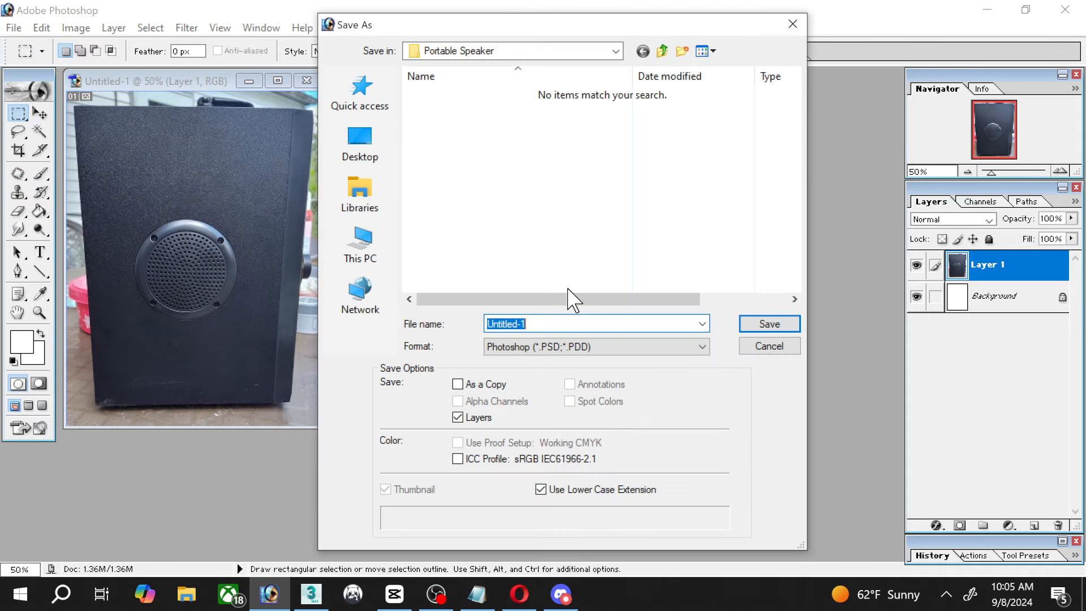
{"action": "left_click", "coordinate": [570, 347]}
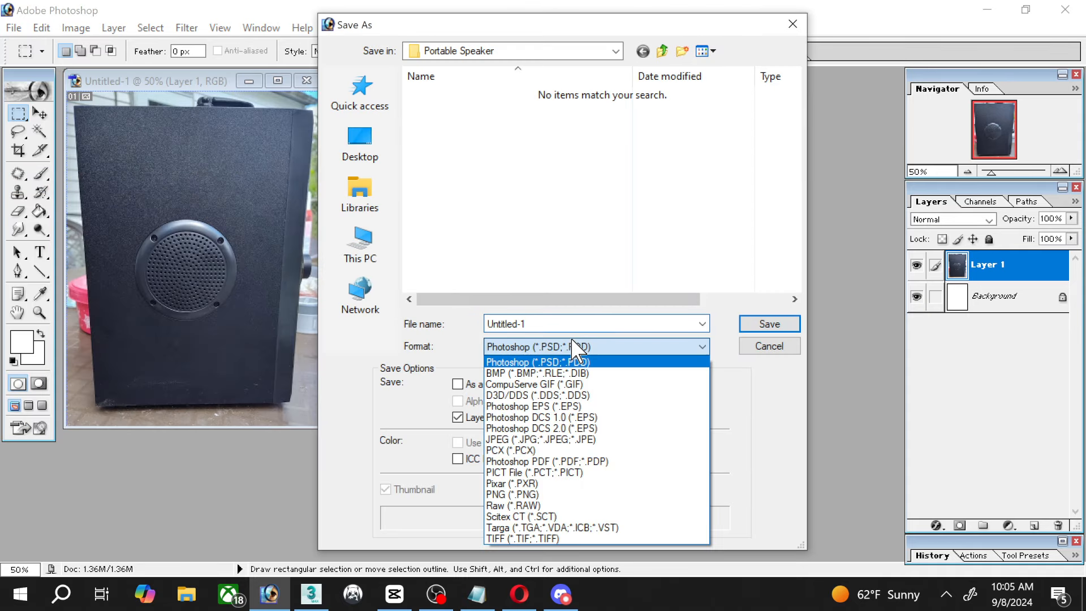
{"action": "left_click", "coordinate": [566, 441]}
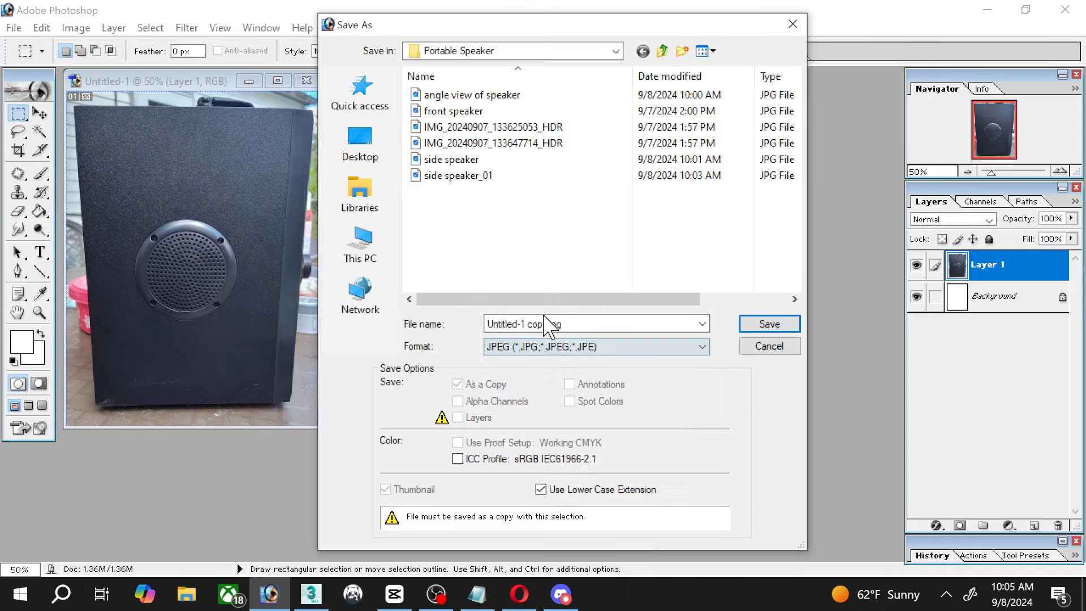
{"action": "left_click", "coordinate": [447, 176]}
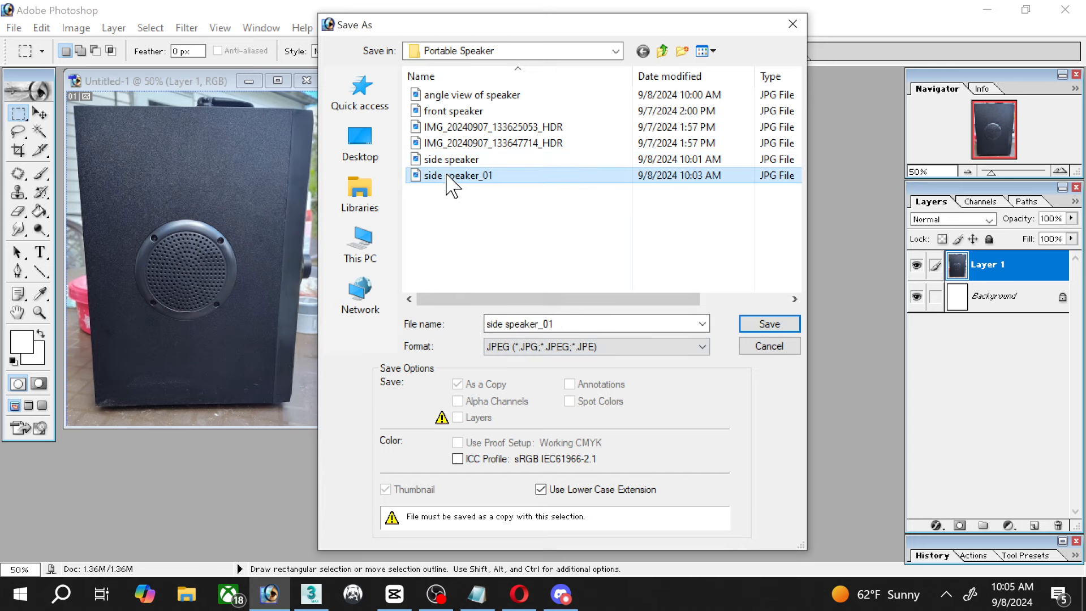
{"action": "double_click", "coordinate": [444, 175]}
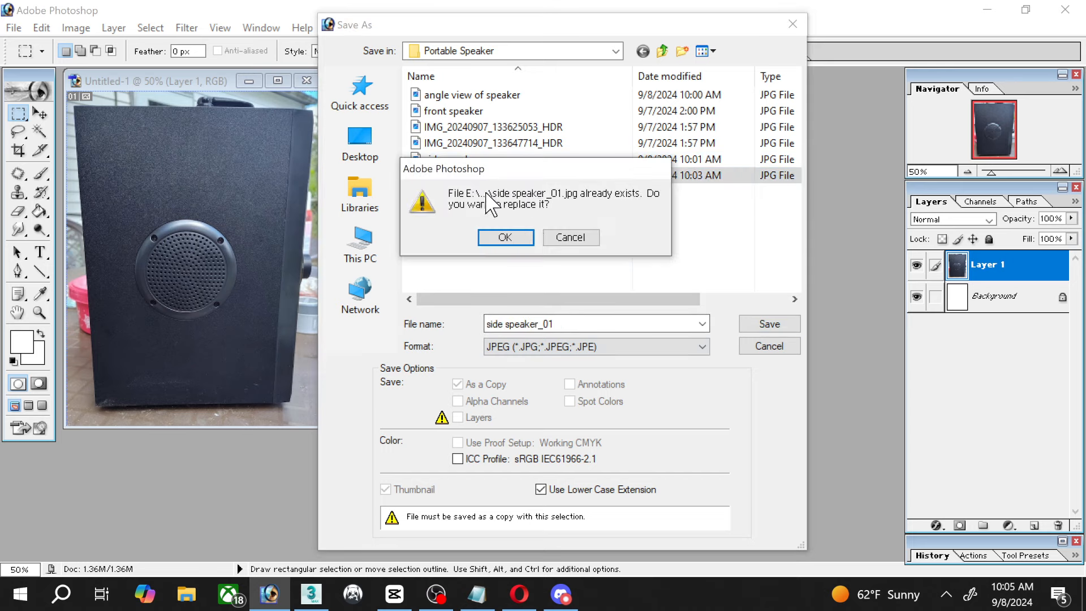
{"action": "left_click", "coordinate": [510, 237]}
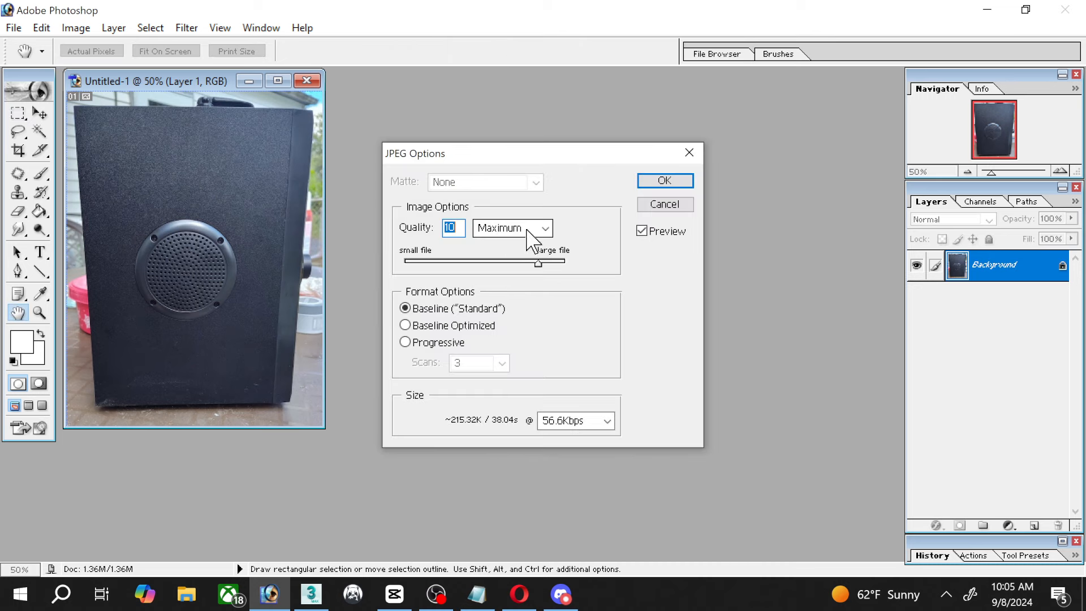
{"action": "left_click", "coordinate": [665, 180]}
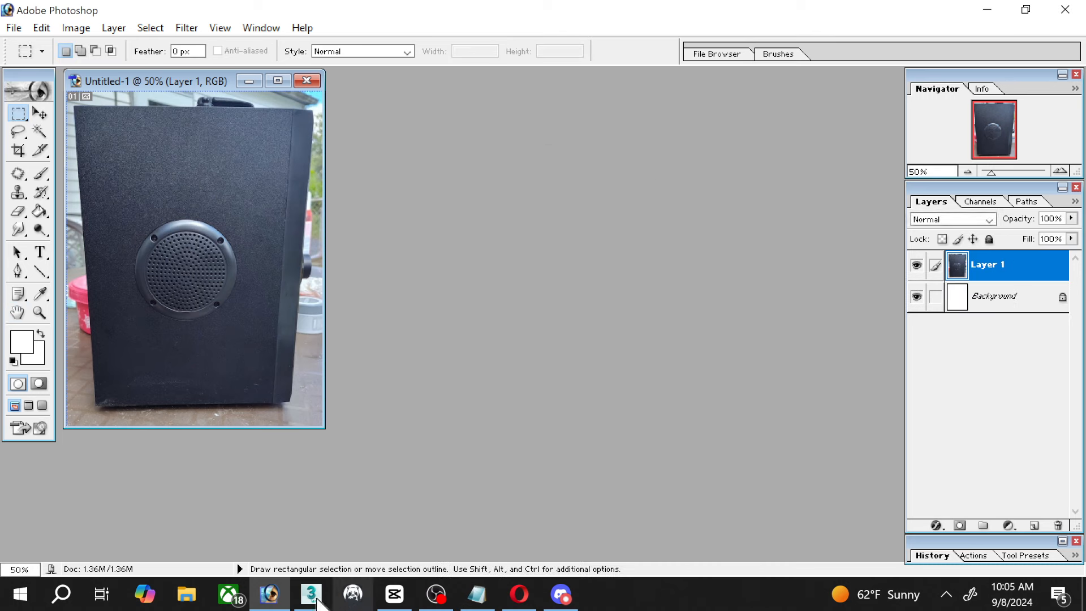
Return to 3ds Max and close the minimized Material Editor.
{"action": "left_click", "coordinate": [317, 601]}
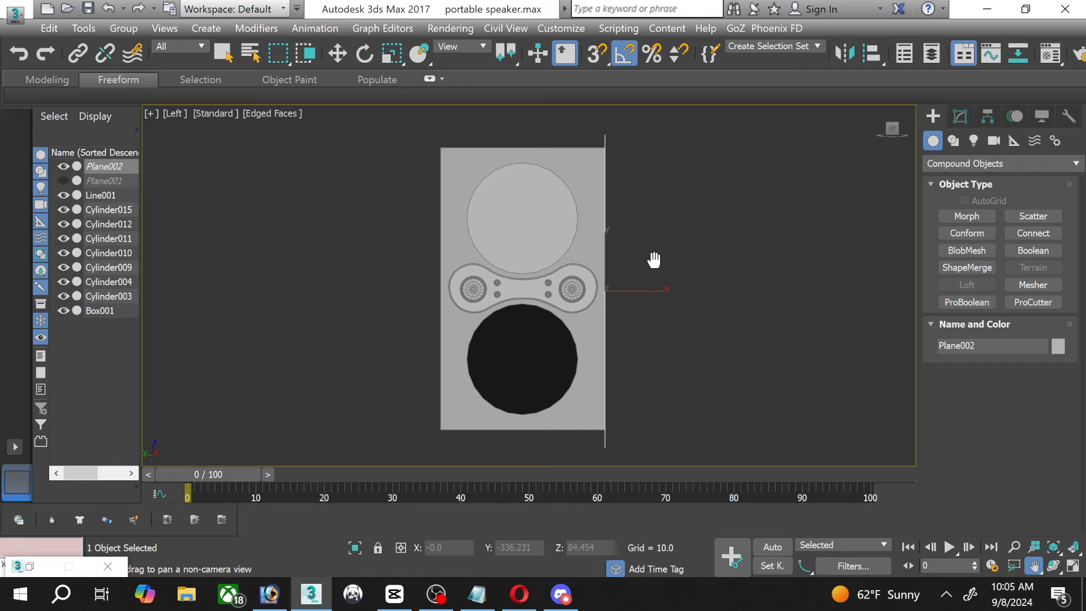
{"action": "double_click", "coordinate": [27, 562]}
{"action": "left_click", "coordinate": [690, 49]}
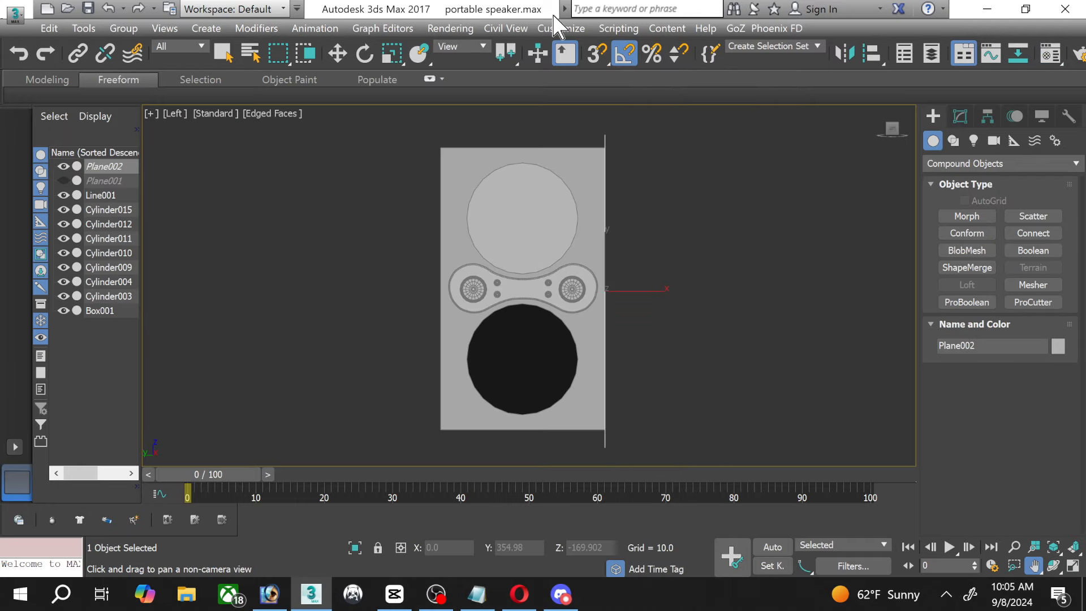
View the reference image "side speaker" beside the model and compare its upper woofer with the upper cylinder.
{"action": "left_click", "coordinate": [451, 28]}
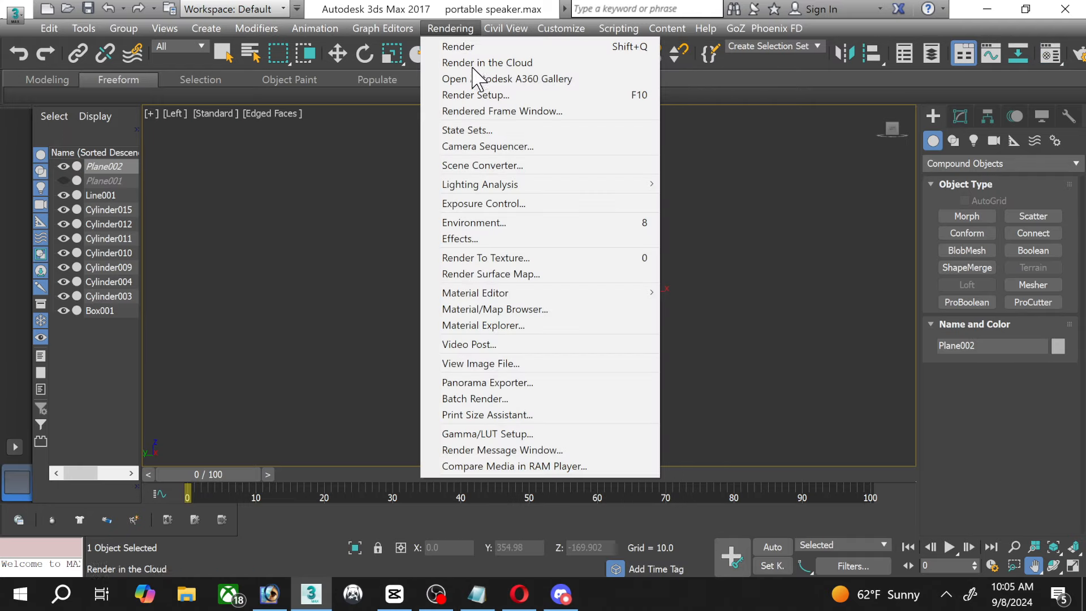
{"action": "left_click", "coordinate": [490, 365]}
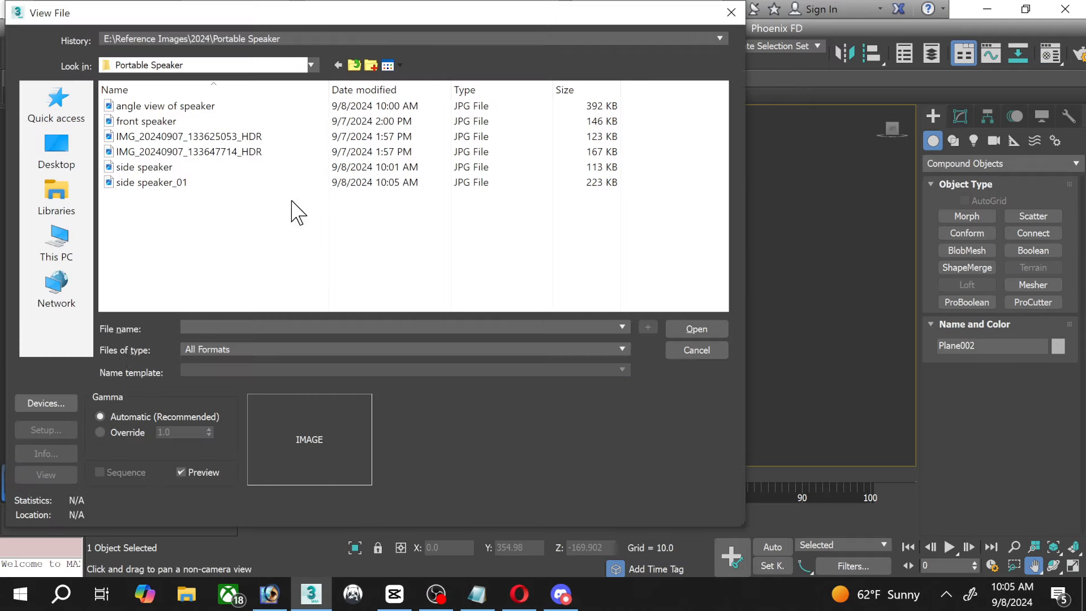
{"action": "left_click", "coordinate": [171, 168]}
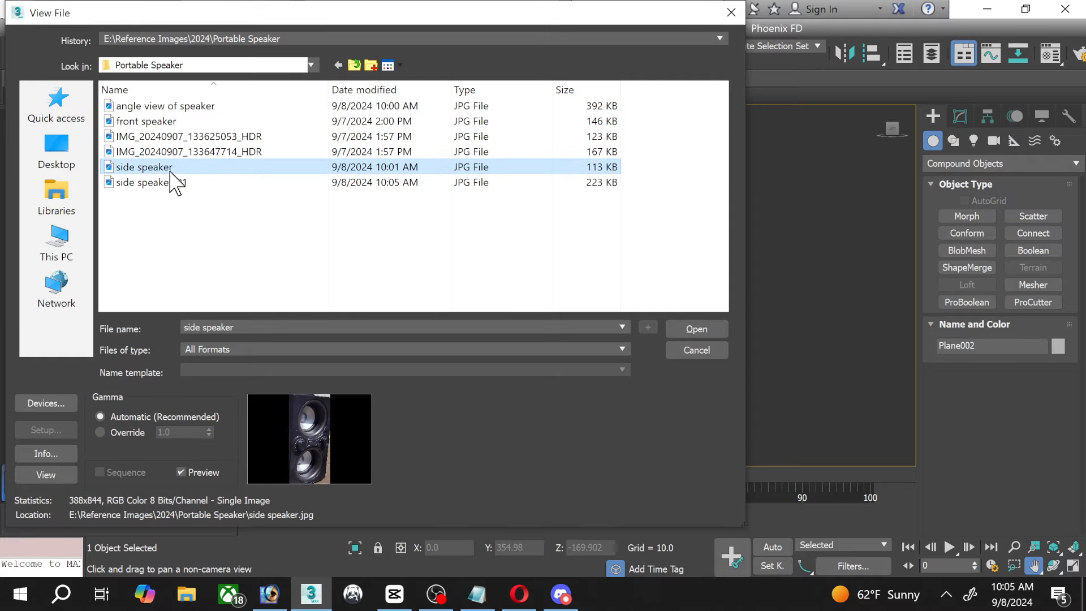
{"action": "double_click", "coordinate": [171, 169]}
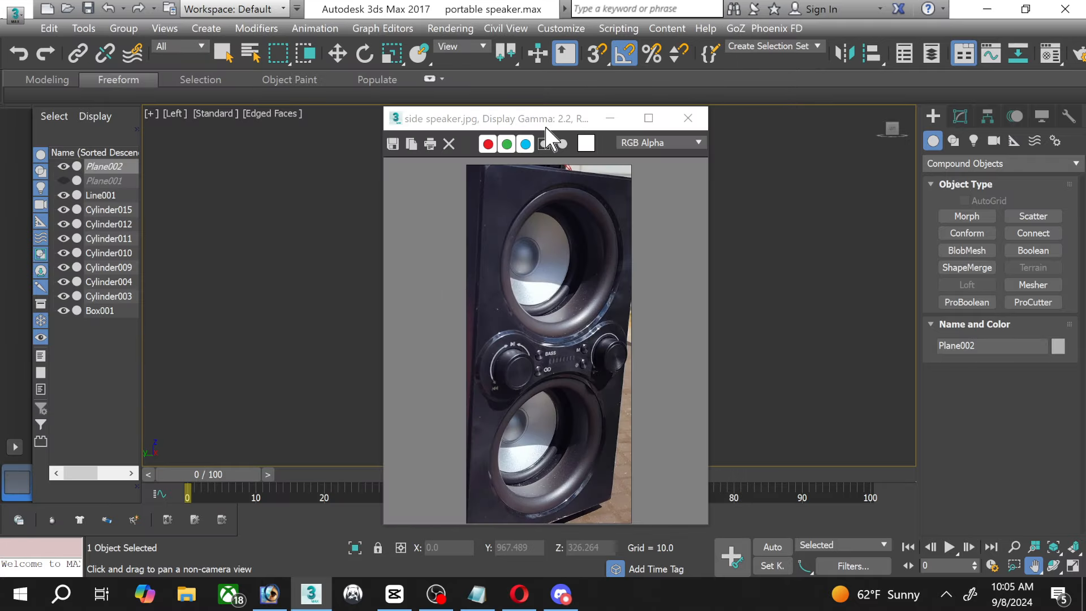
{"action": "left_click_drag", "start_coordinate": [546, 120], "coordinate": [222, 91]}
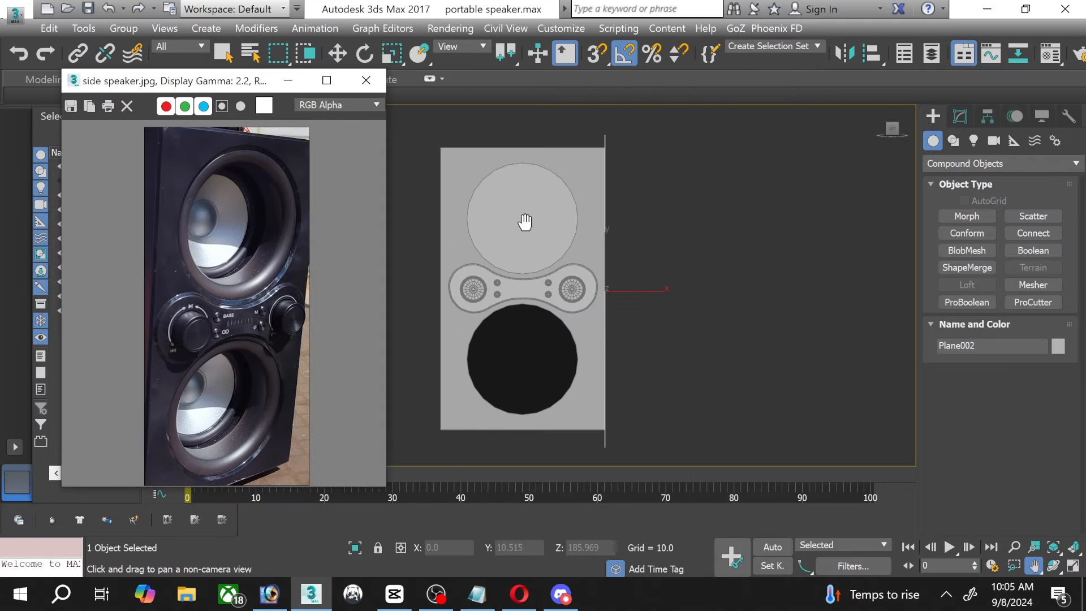
{"action": "scroll", "coordinate": [525, 221], "scroll_direction": "up", "scroll_amount": 2}
{"action": "left_click_drag", "start_coordinate": [525, 222], "coordinate": [539, 216]}
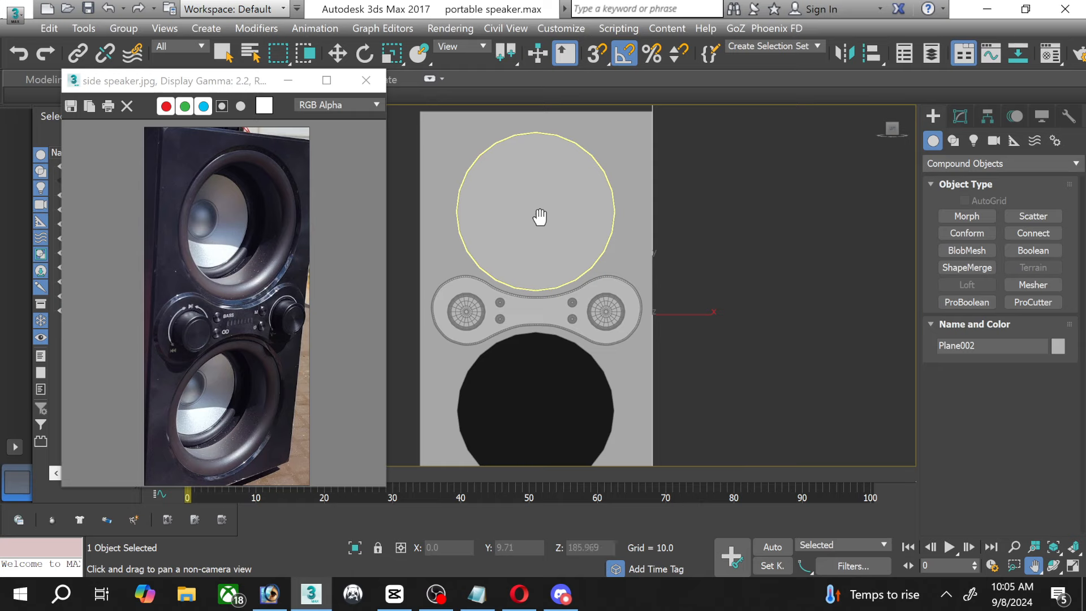
{"action": "scroll", "coordinate": [540, 217], "scroll_direction": "down", "scroll_amount": 2}
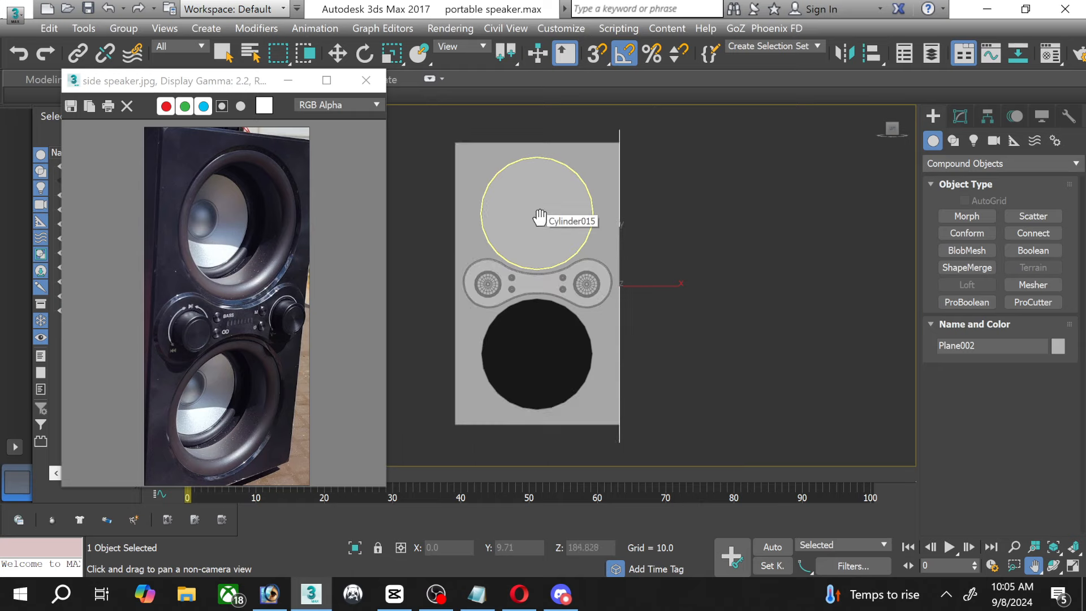
Convert the upper woofer cylinder on the speaker's front to an Editable Poly.
{"action": "left_click", "coordinate": [1072, 565]}
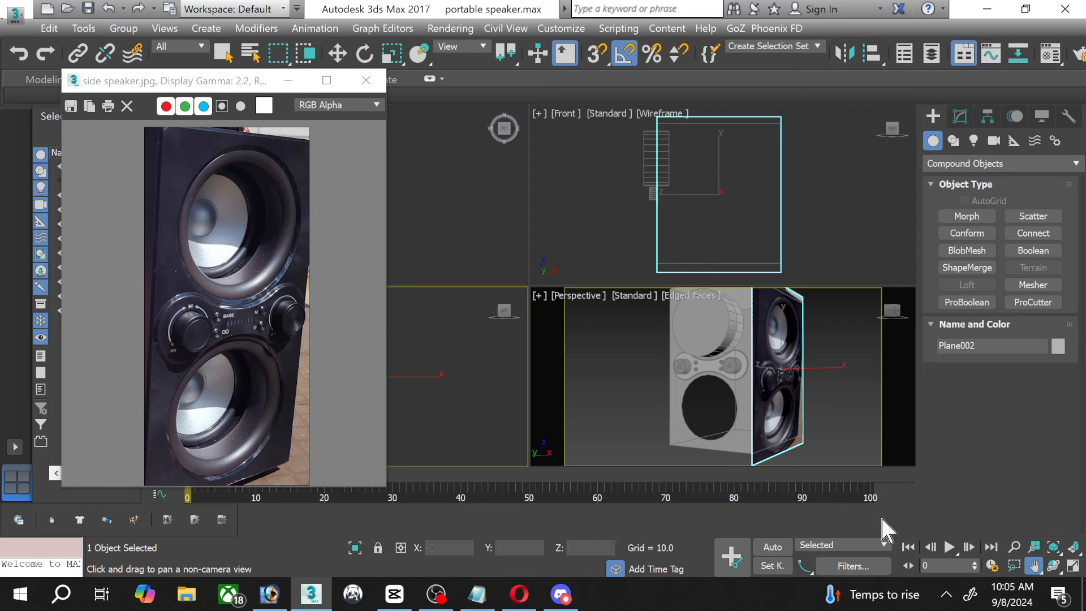
{"action": "left_click", "coordinate": [1072, 566]}
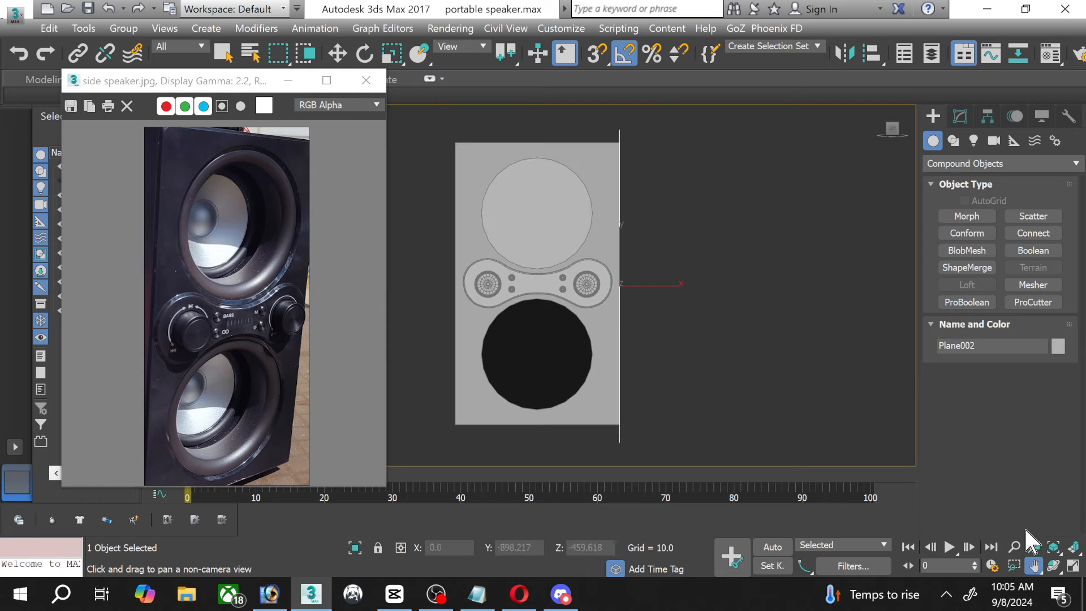
{"action": "left_click", "coordinate": [1073, 566]}
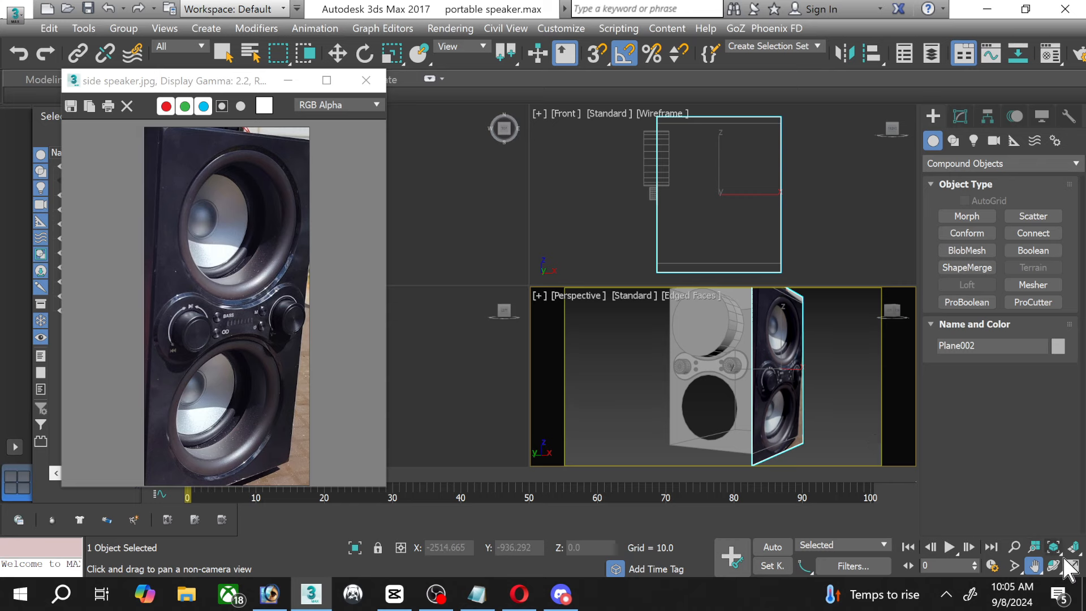
{"action": "left_click", "coordinate": [1073, 565]}
{"action": "left_click_drag", "start_coordinate": [541, 187], "coordinate": [544, 308]}
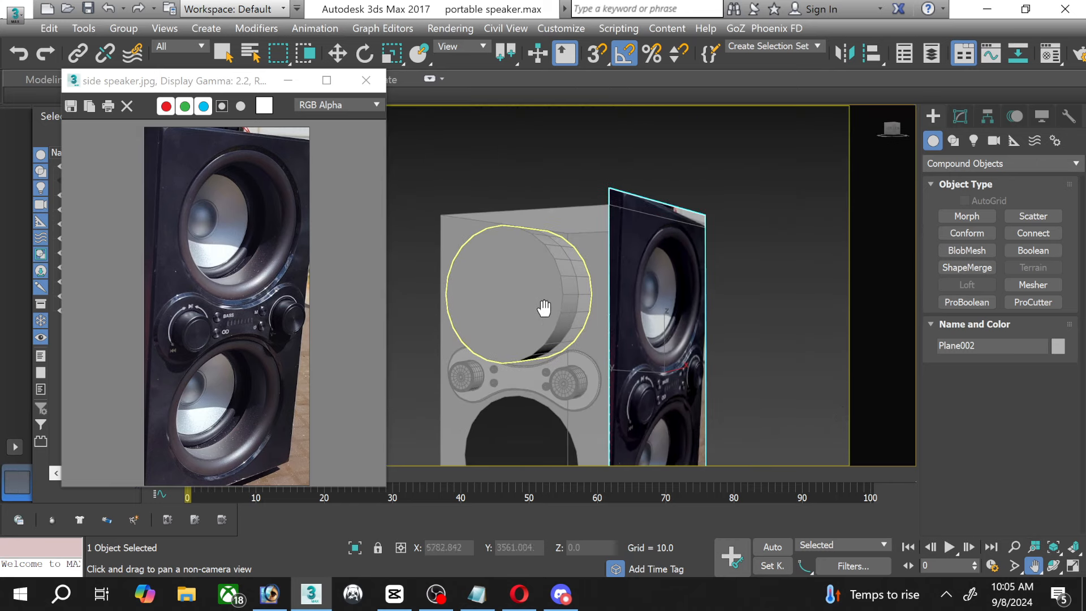
{"action": "scroll", "coordinate": [544, 309], "scroll_direction": "up", "scroll_amount": 3}
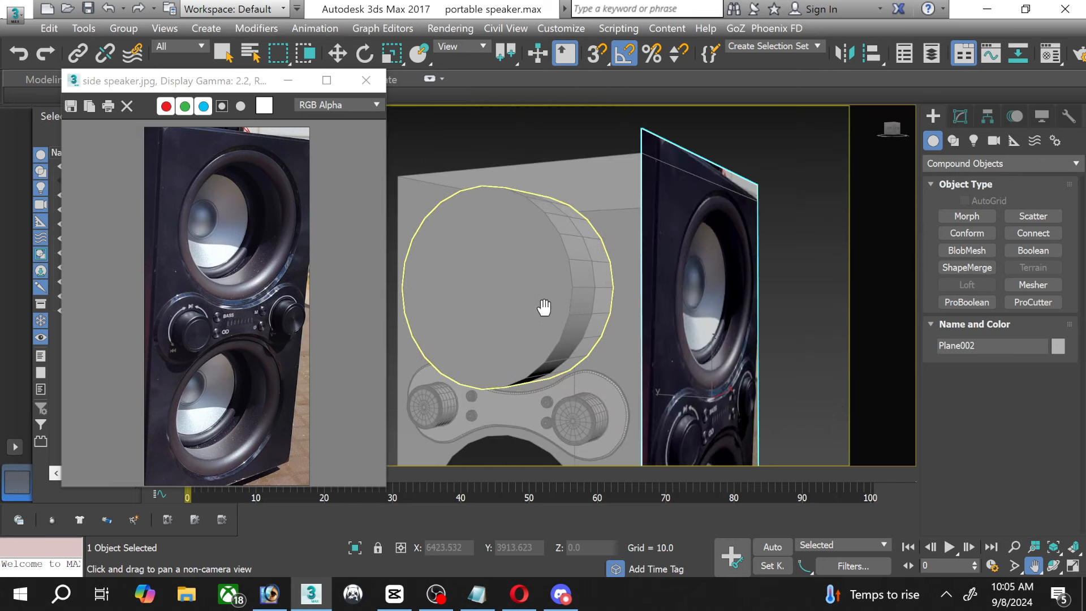
{"action": "left_click", "coordinate": [339, 54]}
{"action": "left_click", "coordinate": [959, 115]}
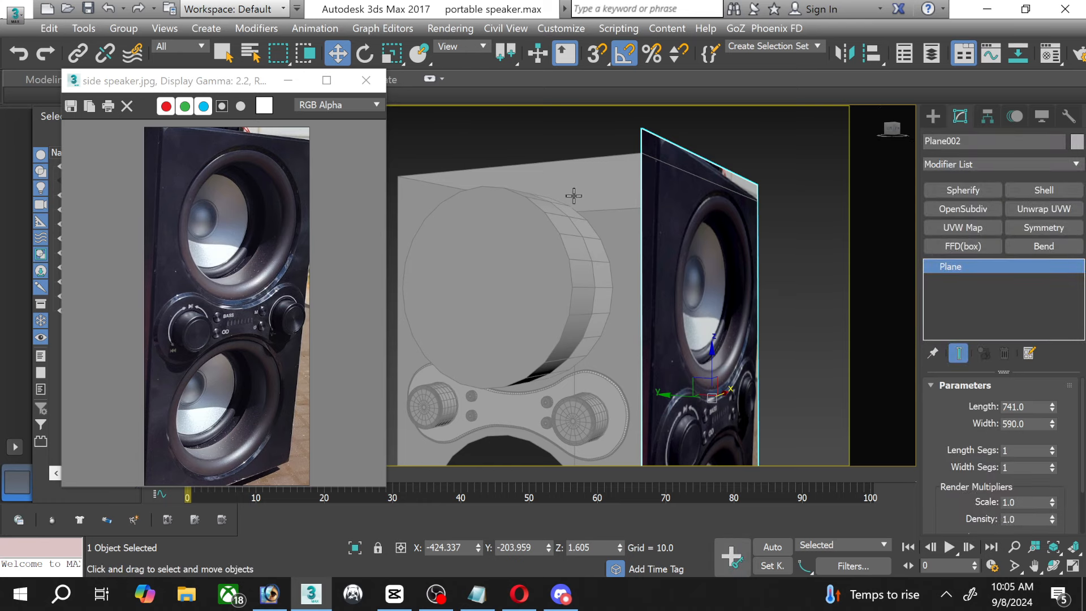
{"action": "left_click", "coordinate": [573, 246]}
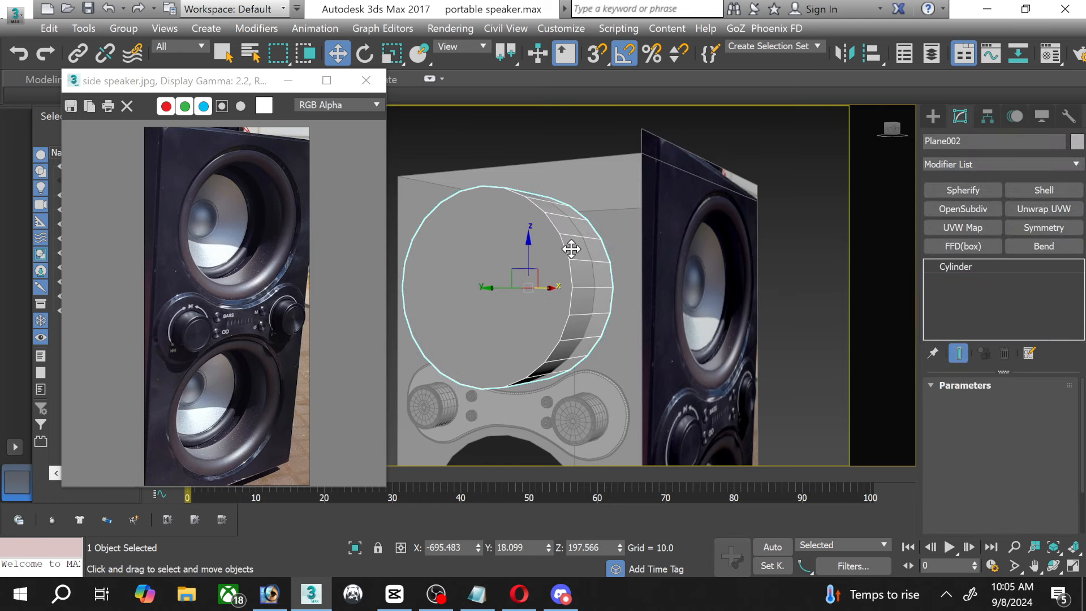
{"action": "right_click", "coordinate": [982, 276]}
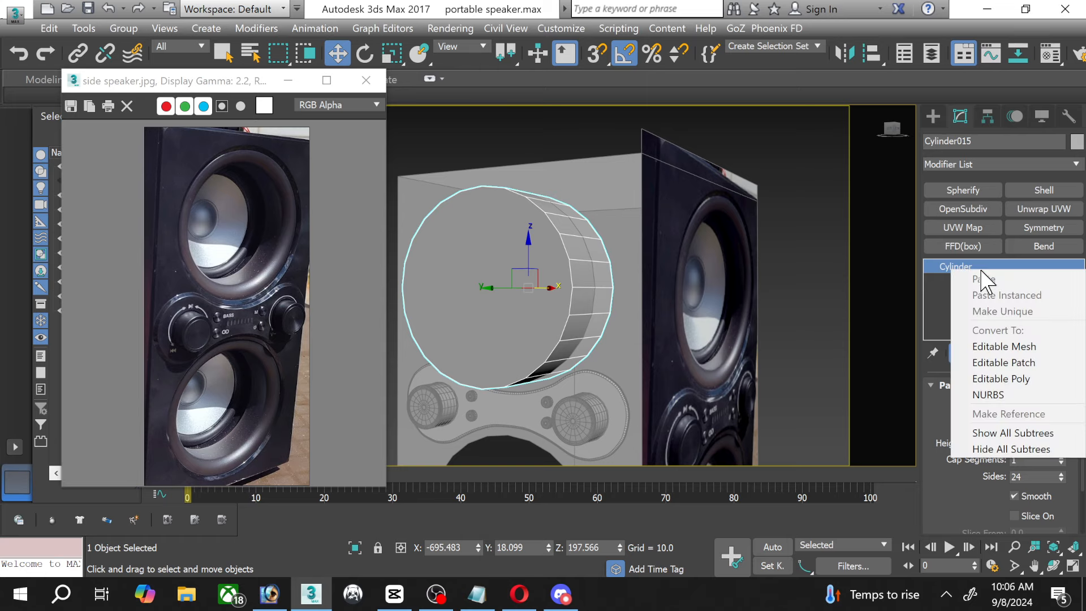
{"action": "left_click", "coordinate": [979, 380]}
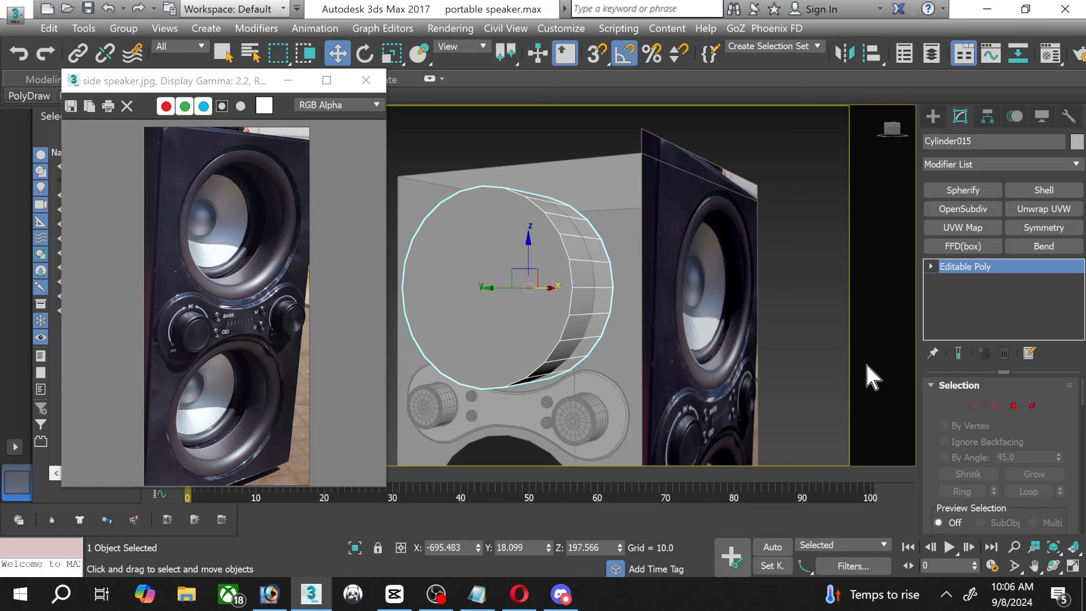
Delete the entire ring of side polygons from the upper woofer cylinder, keeping its front and back caps.
{"action": "left_click", "coordinate": [1012, 406]}
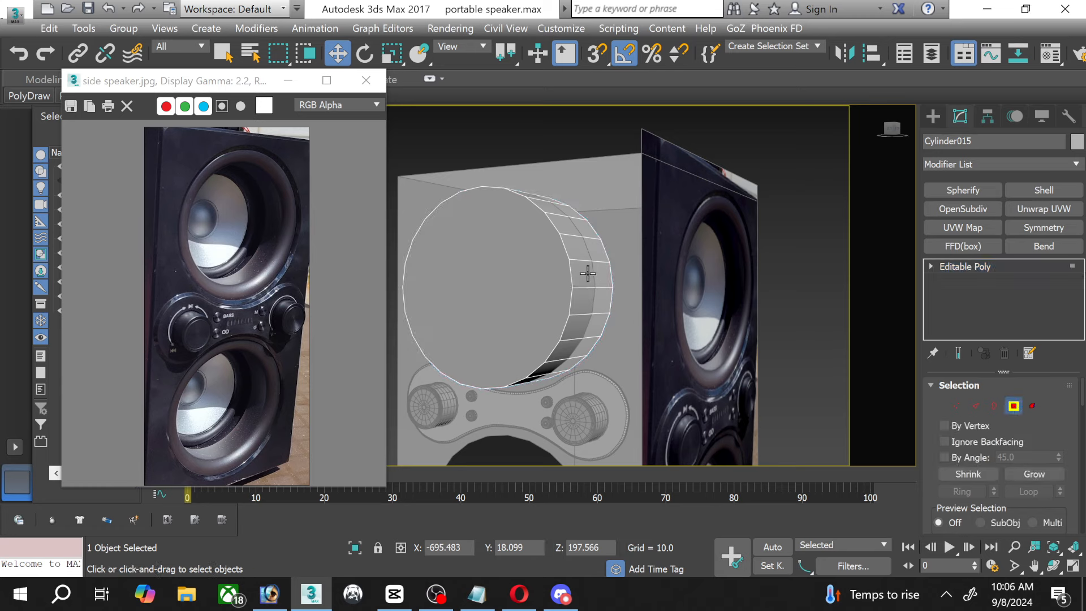
{"action": "left_click", "coordinate": [587, 274]}
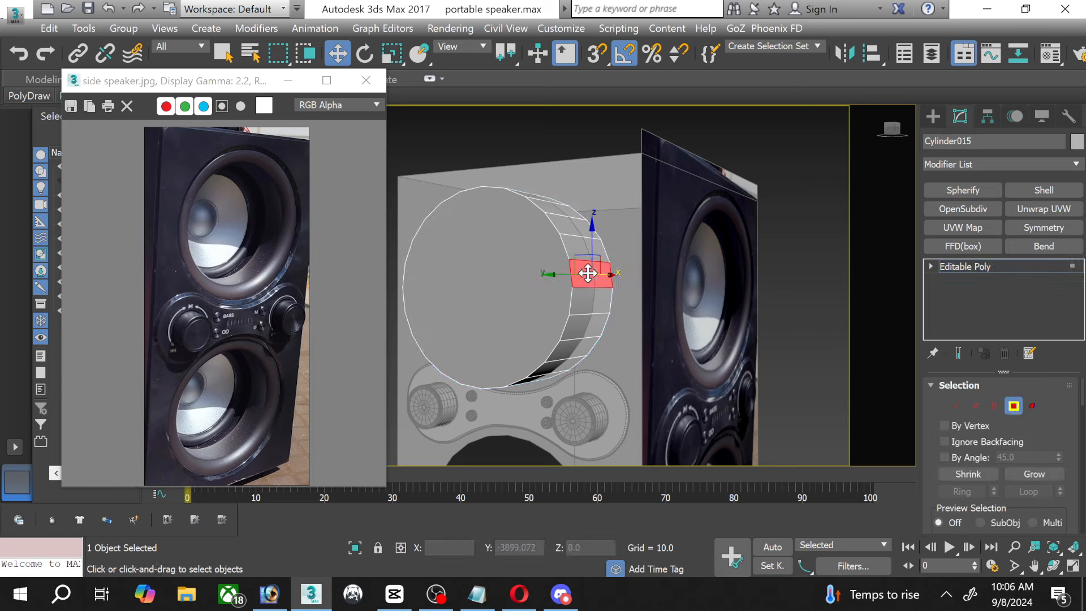
{"action": "left_click", "coordinate": [591, 305], "text": "shift"}
{"action": "key", "text": "Delete"}
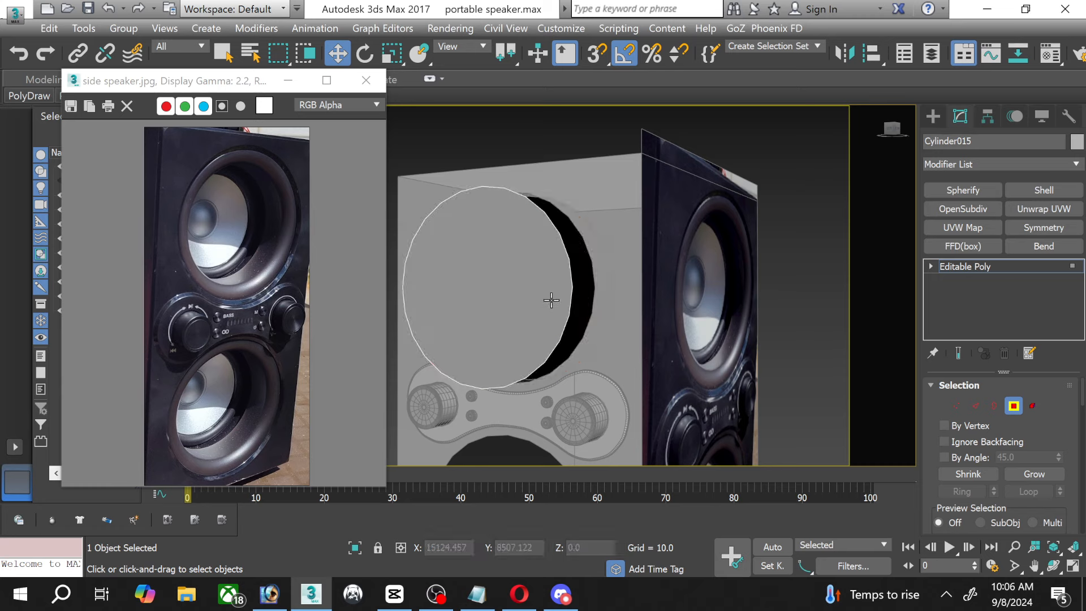
Select the back cap polygon of the upper woofer cylinder.
{"action": "left_click", "coordinate": [576, 299]}
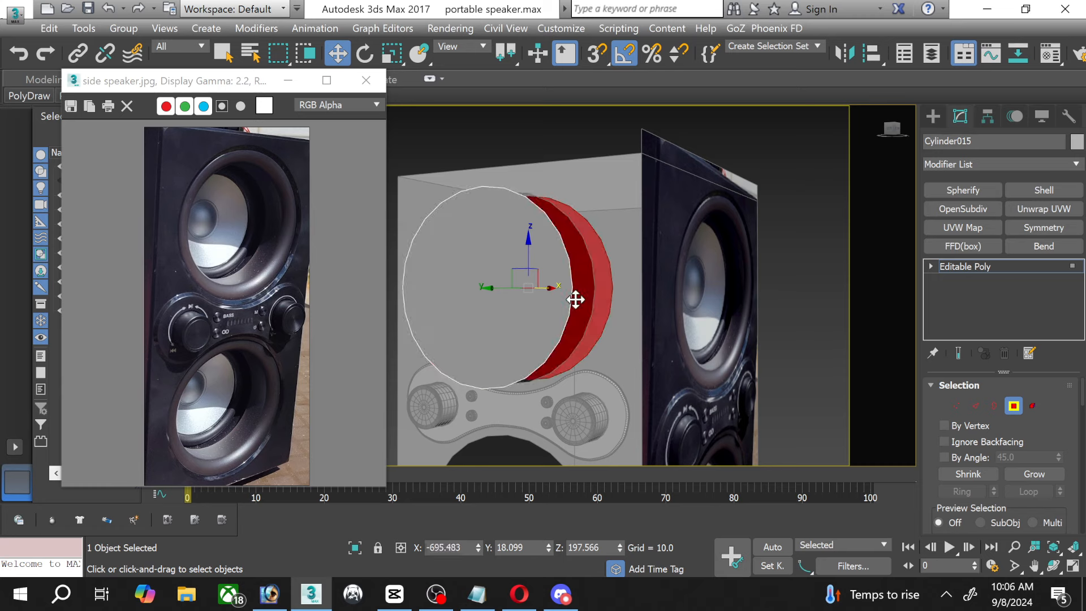
Delete the selected side and back polygons of the upper speaker cylinder, then move the remaining disc along X to the box's front face.
{"action": "key", "text": "Delete"}
{"action": "left_click", "coordinate": [1013, 406]}
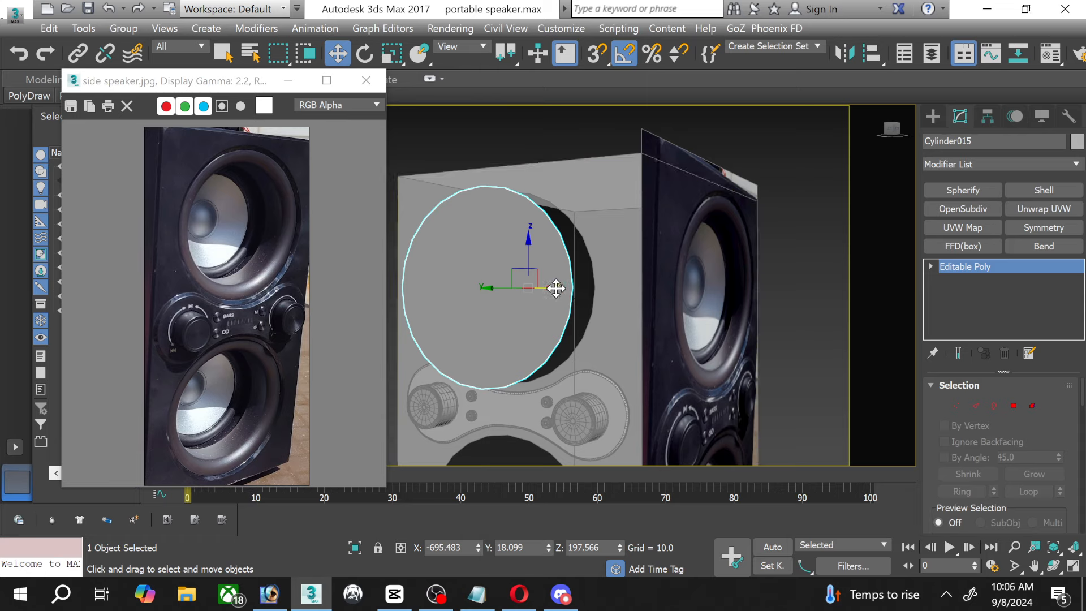
{"action": "left_click_drag", "start_coordinate": [551, 288], "coordinate": [571, 288]}
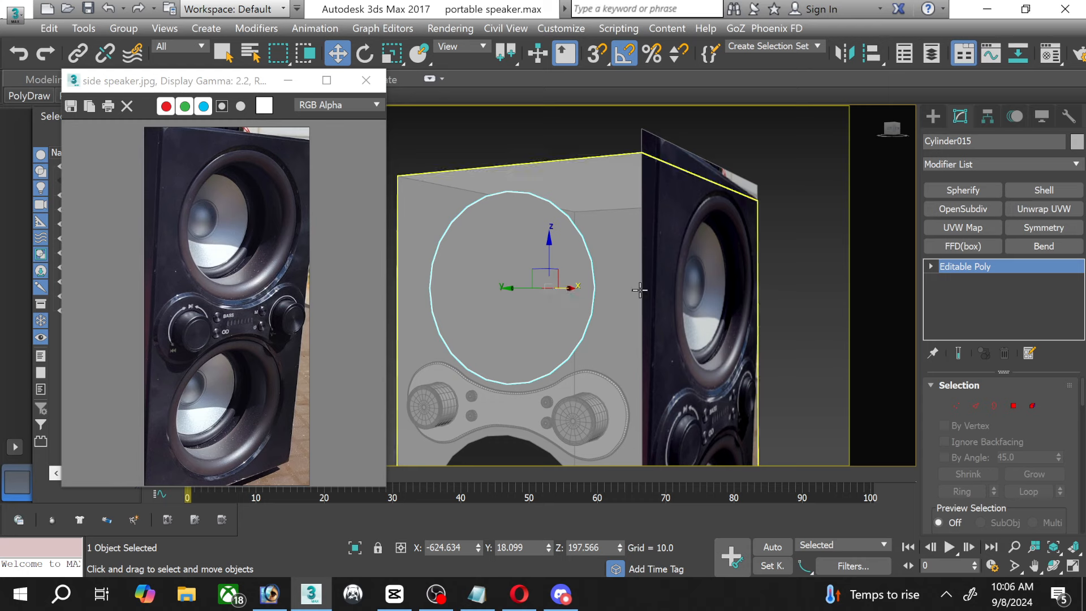
Select the disc's single polygon and enlarge the side speaker.jpg reference around the upper speaker's rim.
{"action": "left_click", "coordinate": [1013, 408]}
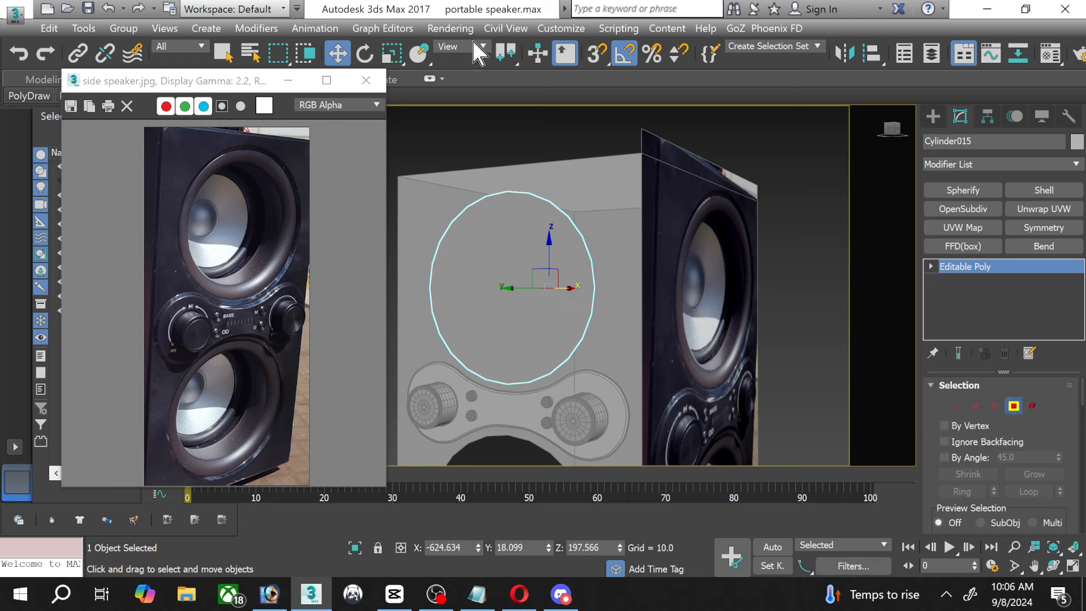
{"action": "left_click", "coordinate": [392, 54]}
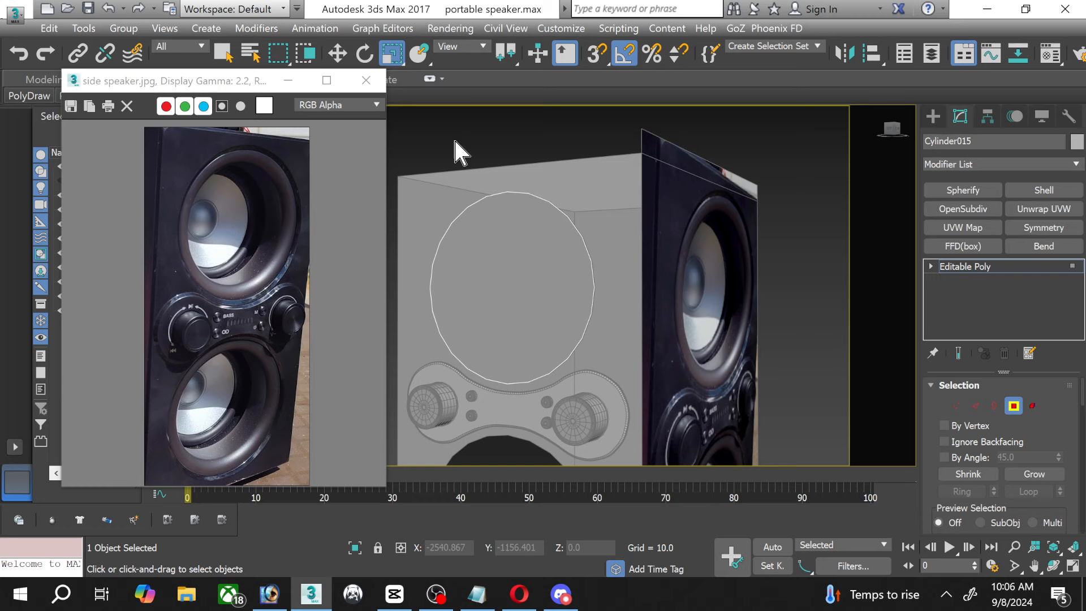
{"action": "left_click", "coordinate": [509, 273]}
{"action": "left_click_drag", "start_coordinate": [511, 301], "coordinate": [510, 301]}
{"action": "left_click", "coordinate": [836, 230]}
{"action": "left_click", "coordinate": [509, 218]}
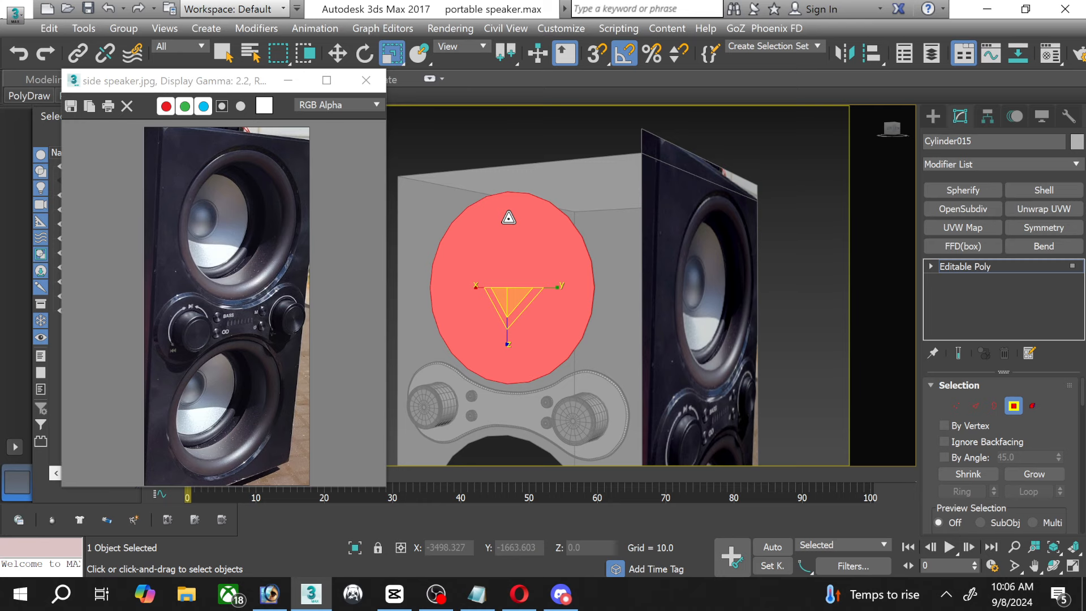
{"action": "scroll", "coordinate": [474, 247], "scroll_direction": "up", "scroll_amount": 2}
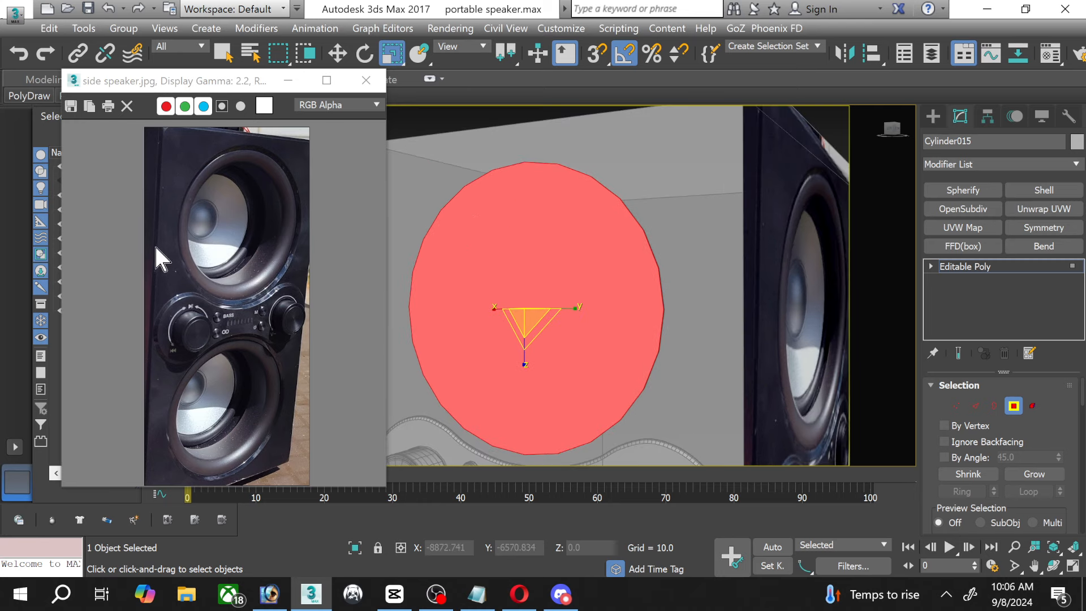
{"action": "scroll", "coordinate": [252, 289], "scroll_direction": "up", "scroll_amount": 2}
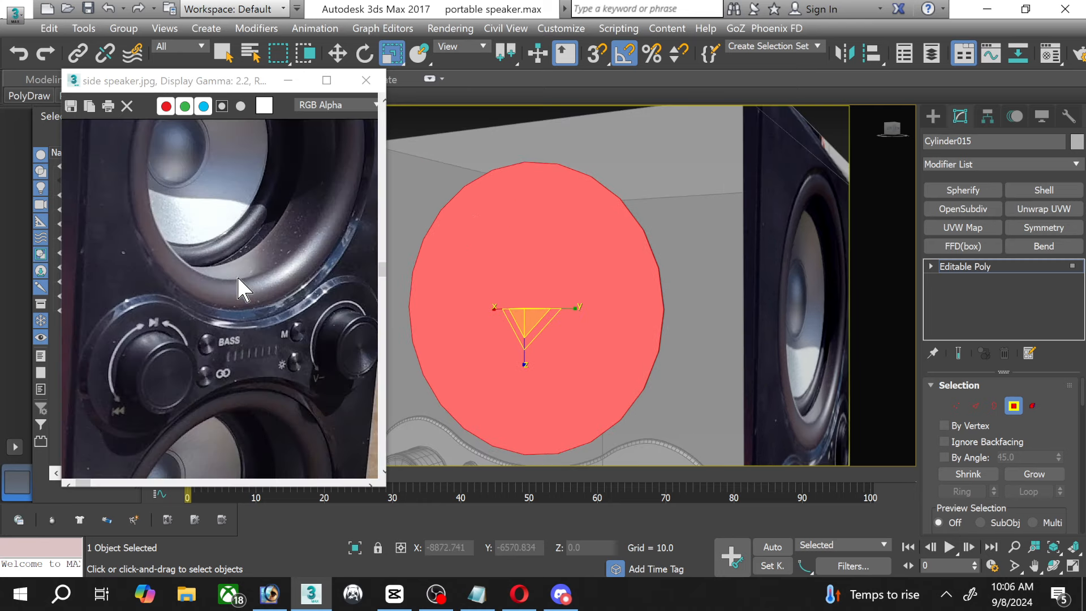
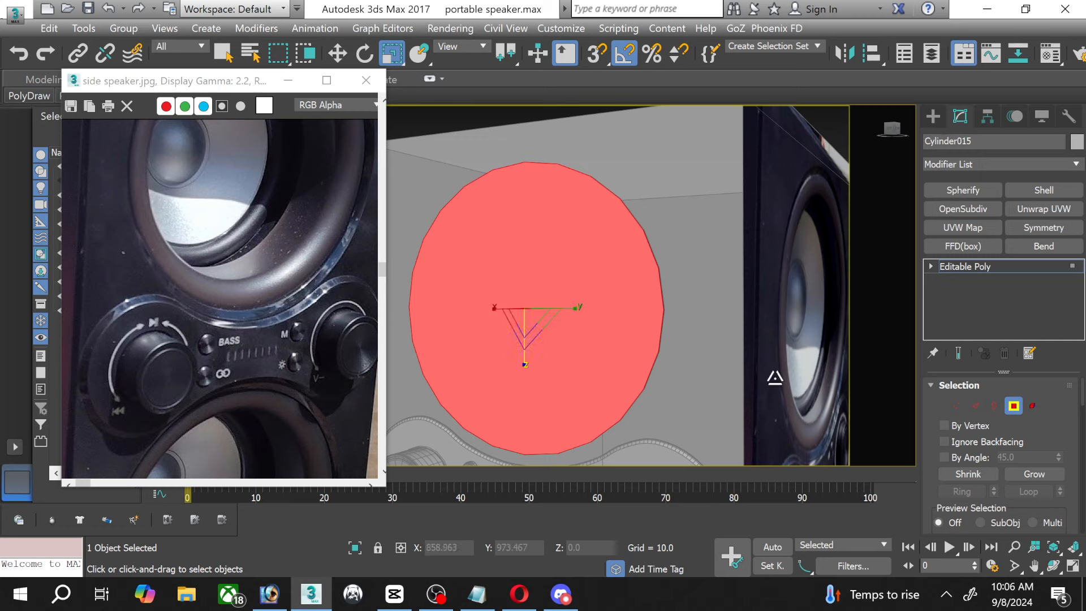
Try to inset the upper speaker disc's polygon by 9.443.
{"action": "scroll", "coordinate": [1082, 444], "scroll_direction": "down", "scroll_amount": 4}
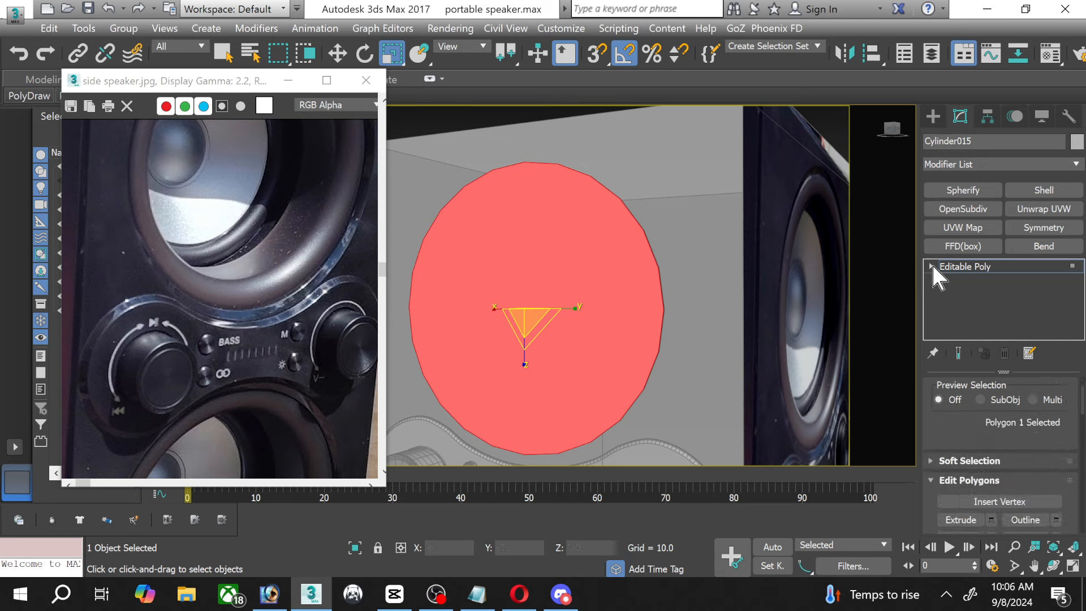
{"action": "scroll", "coordinate": [1024, 407], "scroll_direction": "down", "scroll_amount": 2}
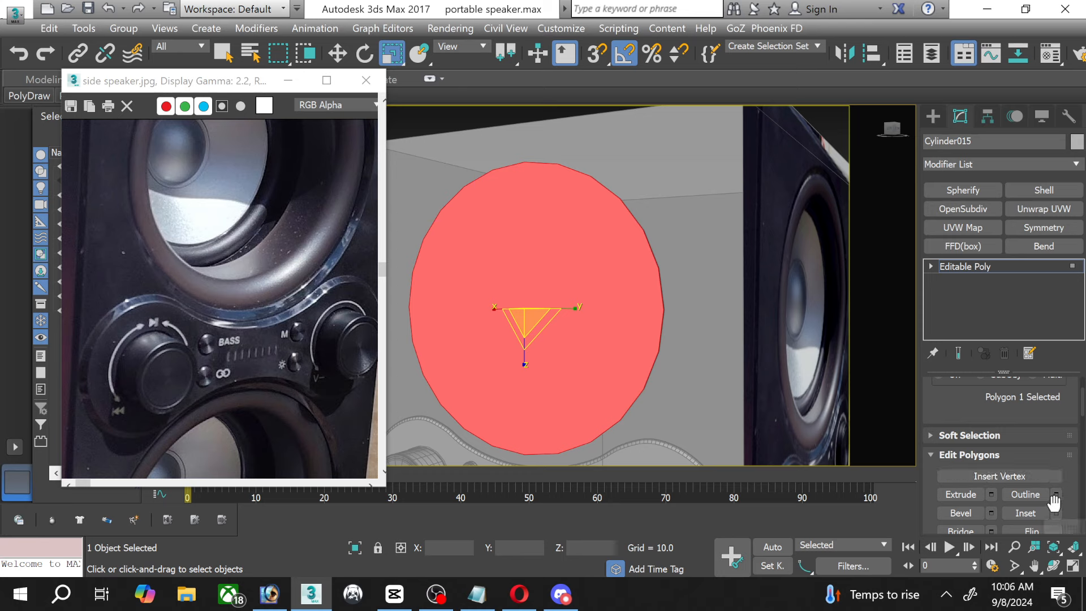
{"action": "left_click", "coordinate": [1055, 513]}
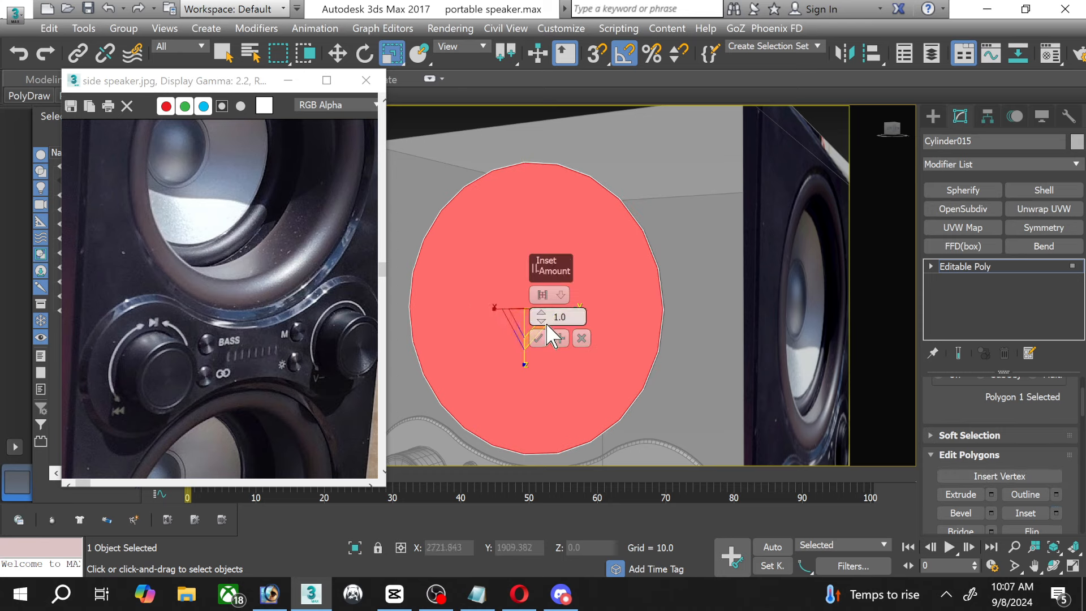
{"action": "left_click_drag", "start_coordinate": [541, 318], "coordinate": [540, 287]}
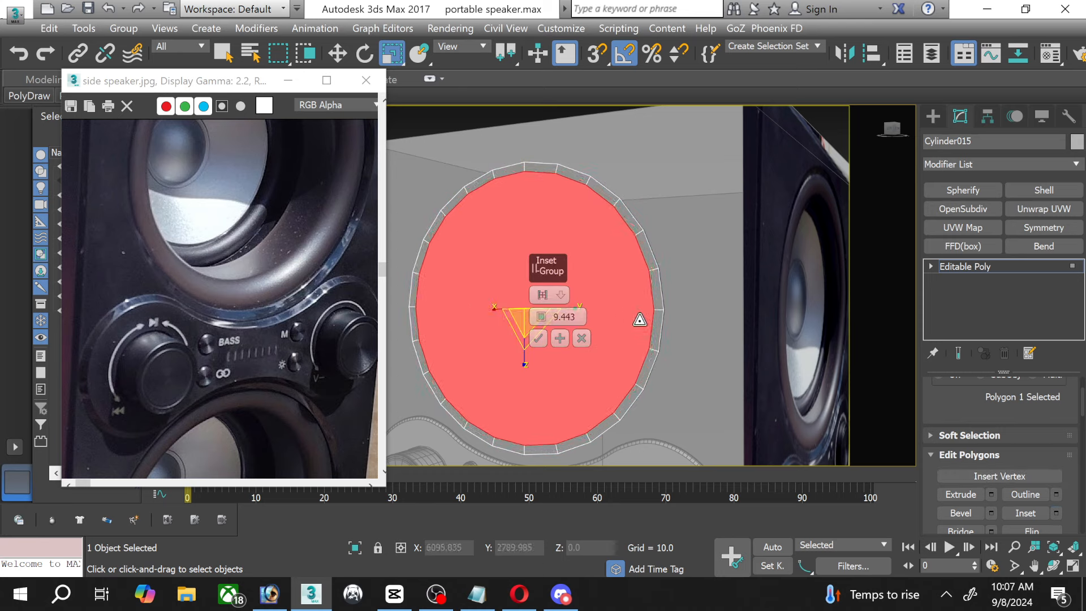
Show the Left view maximized and minimize the side speaker.jpg reference image window.
{"action": "left_click", "coordinate": [1073, 566]}
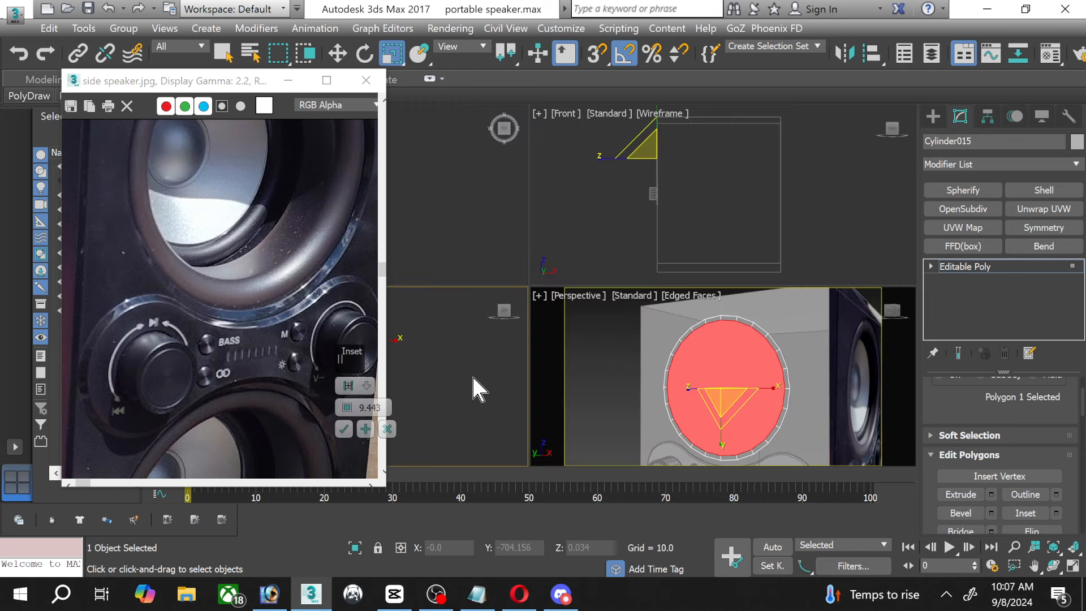
{"action": "left_click", "coordinate": [1072, 565]}
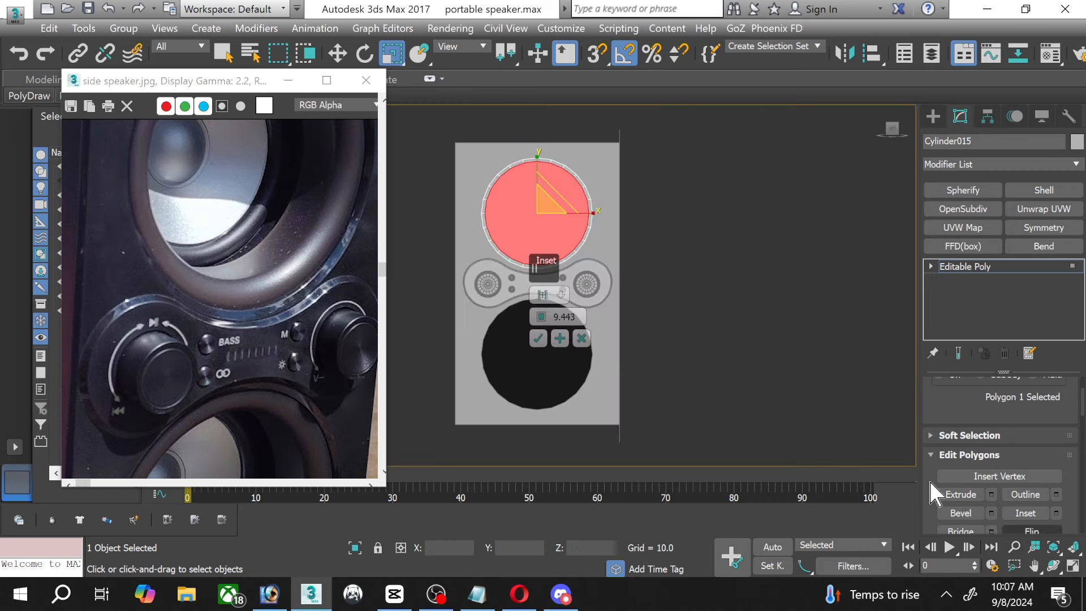
{"action": "left_click", "coordinate": [288, 79]}
Make the semi-transparent 07 - Default material with 25 opacity the active sample in the Material Editor.
{"action": "key", "text": "m"}
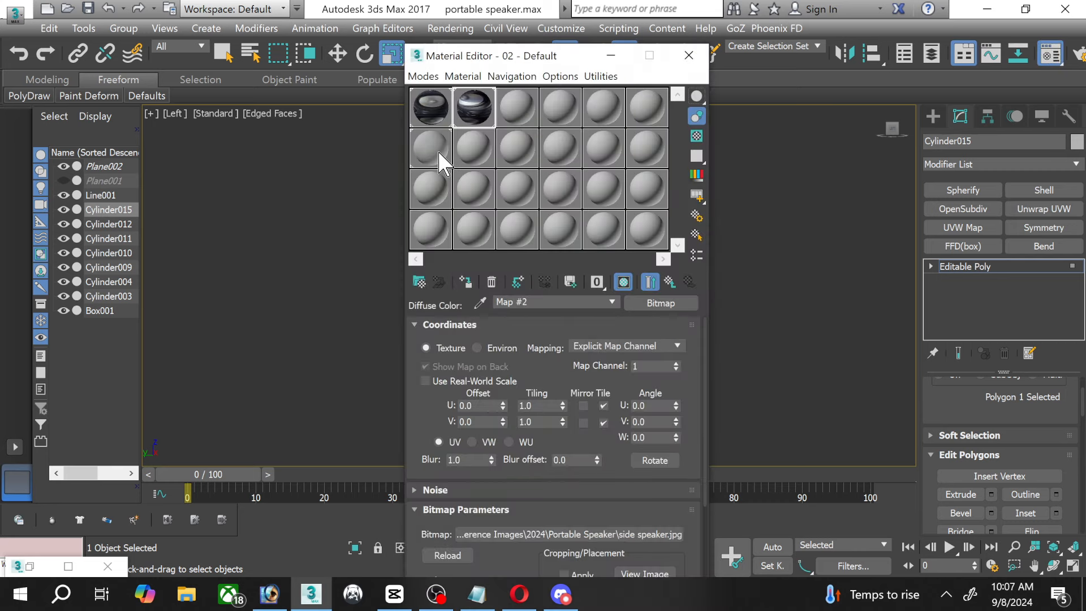
{"action": "left_click", "coordinate": [432, 116]}
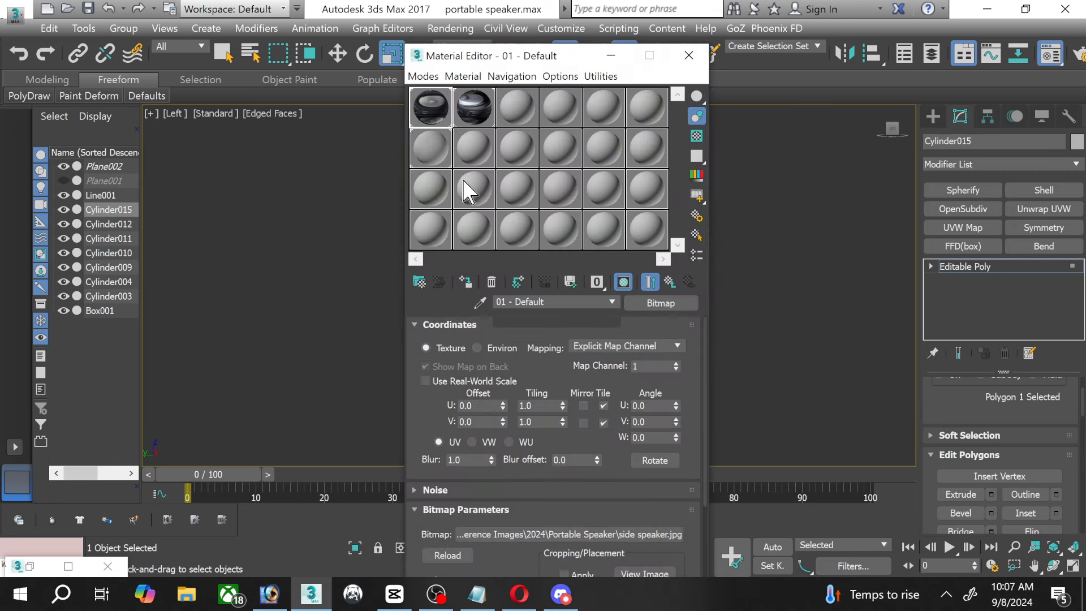
{"action": "left_click", "coordinate": [435, 148]}
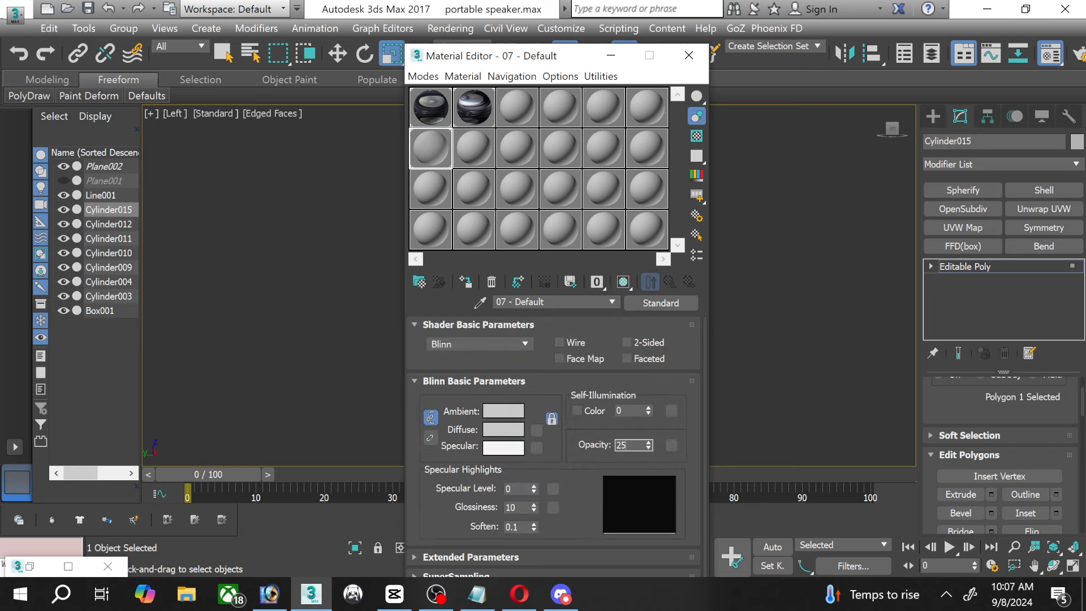
{"action": "left_click", "coordinate": [688, 55]}
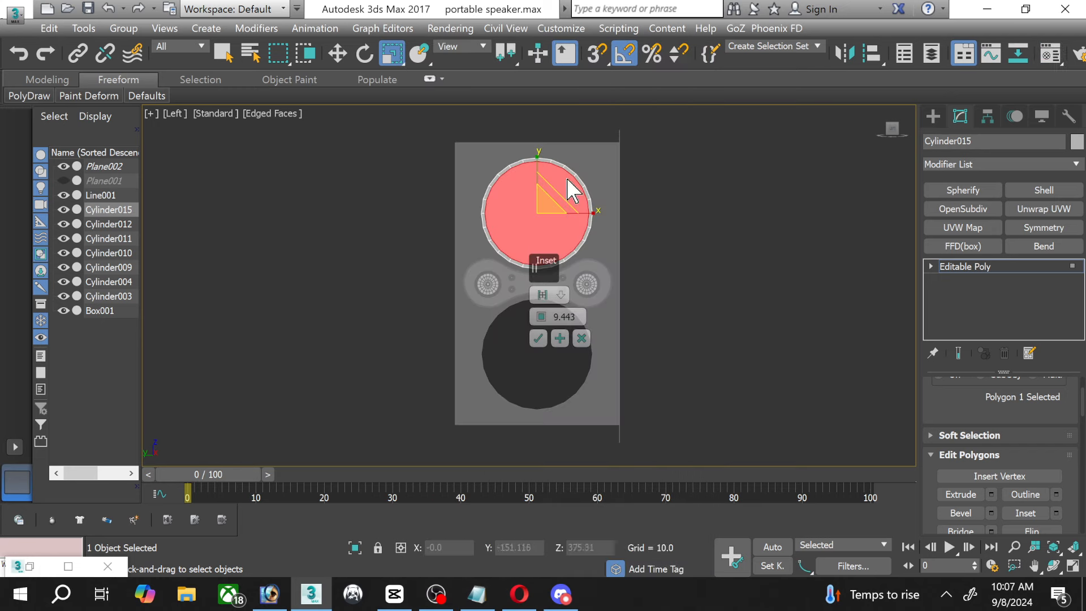
Cancel the pending inset on the upper speaker disc.
{"action": "scroll", "coordinate": [547, 277], "scroll_direction": "up", "scroll_amount": 6}
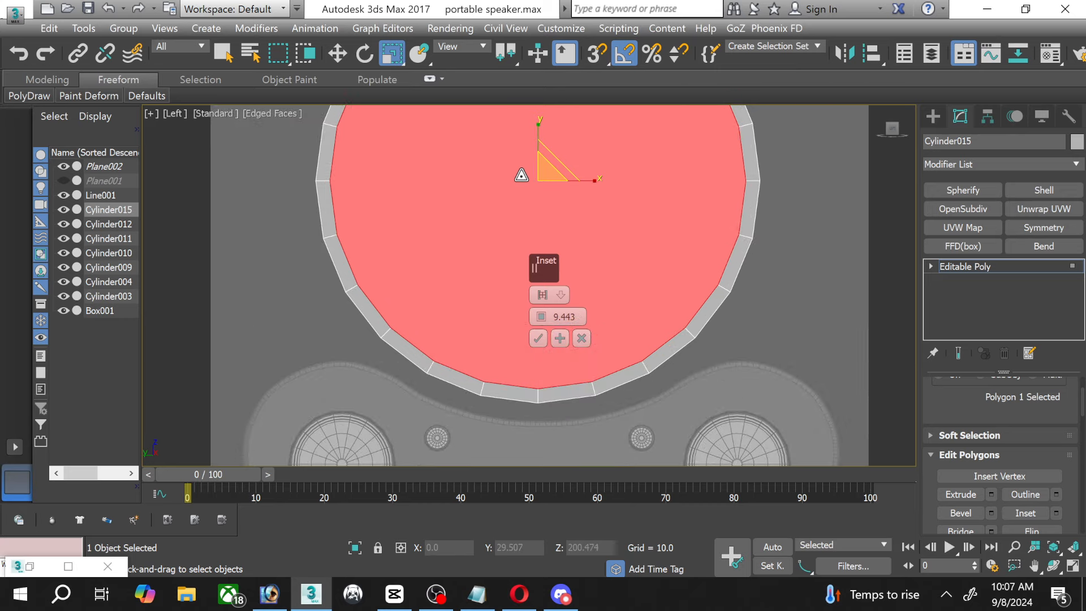
{"action": "middle_click_drag", "start_coordinate": [547, 277], "coordinate": [486, 284]}
{"action": "scroll", "coordinate": [485, 286], "scroll_direction": "down", "scroll_amount": 2}
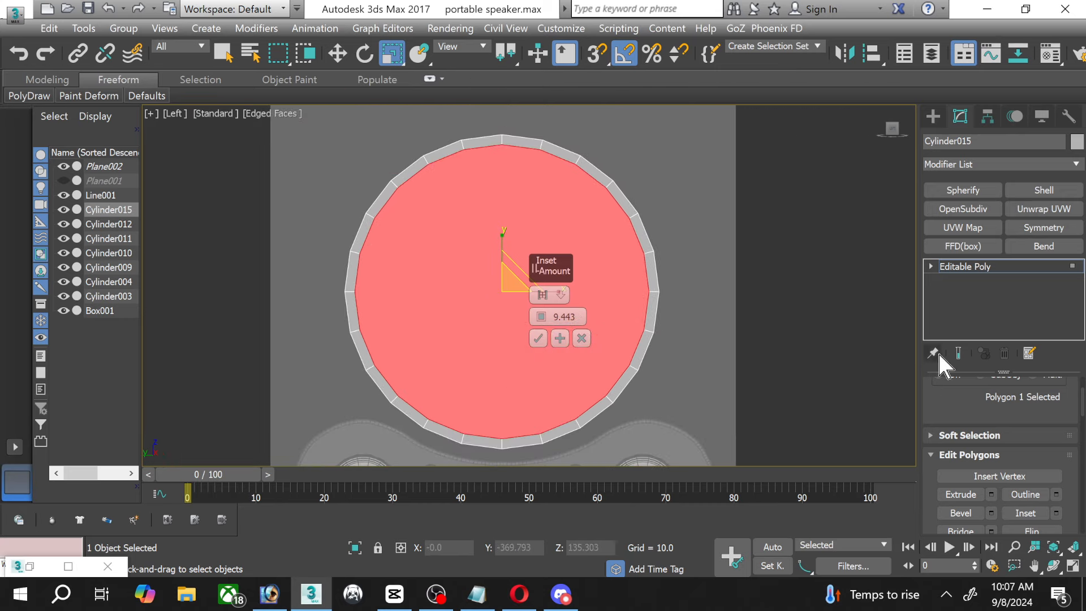
{"action": "left_click", "coordinate": [582, 338]}
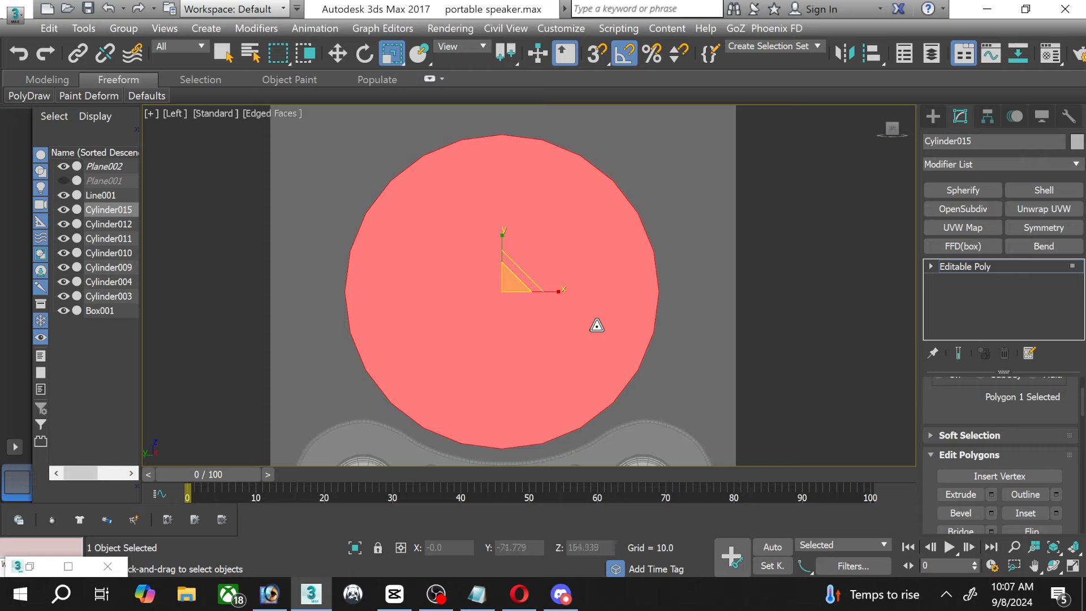
Leave polygon editing and assign the 07 - Default material to the whole upper speaker disc.
{"action": "left_click", "coordinate": [931, 266]}
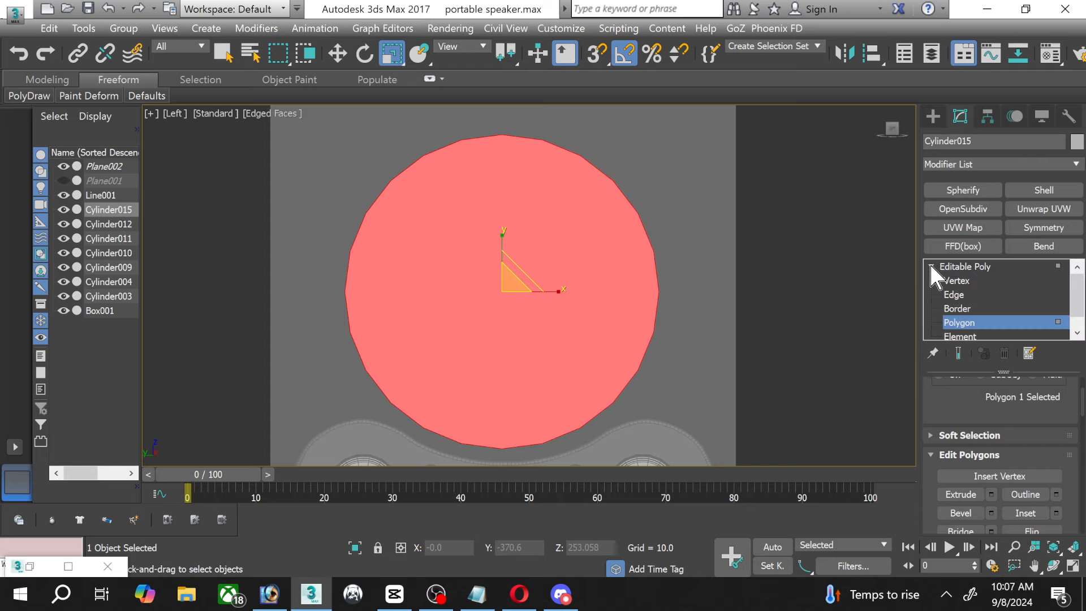
{"action": "left_click", "coordinate": [948, 319]}
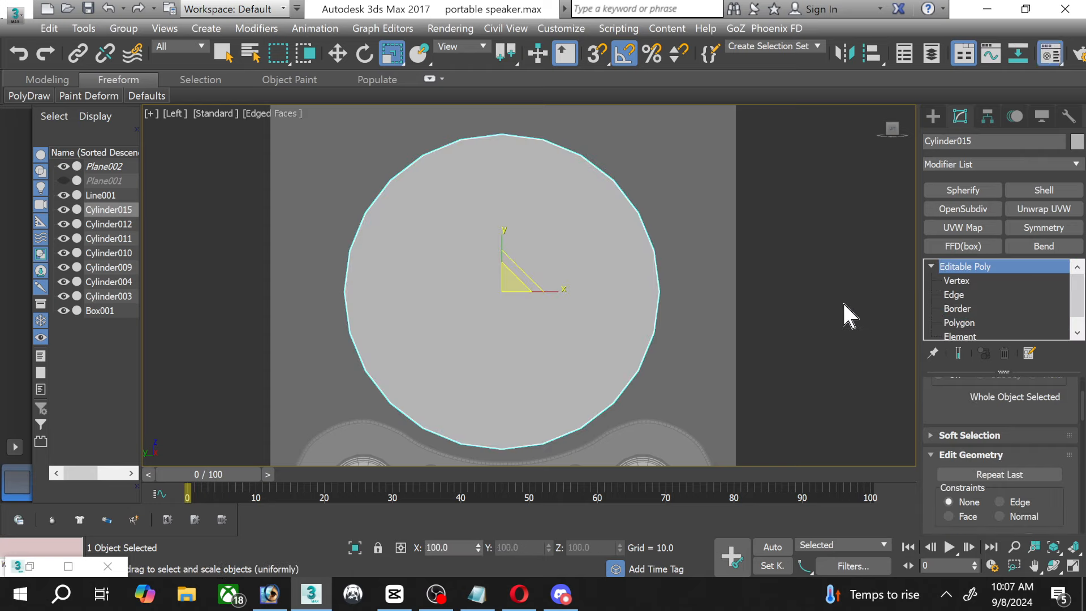
{"action": "key", "text": "m"}
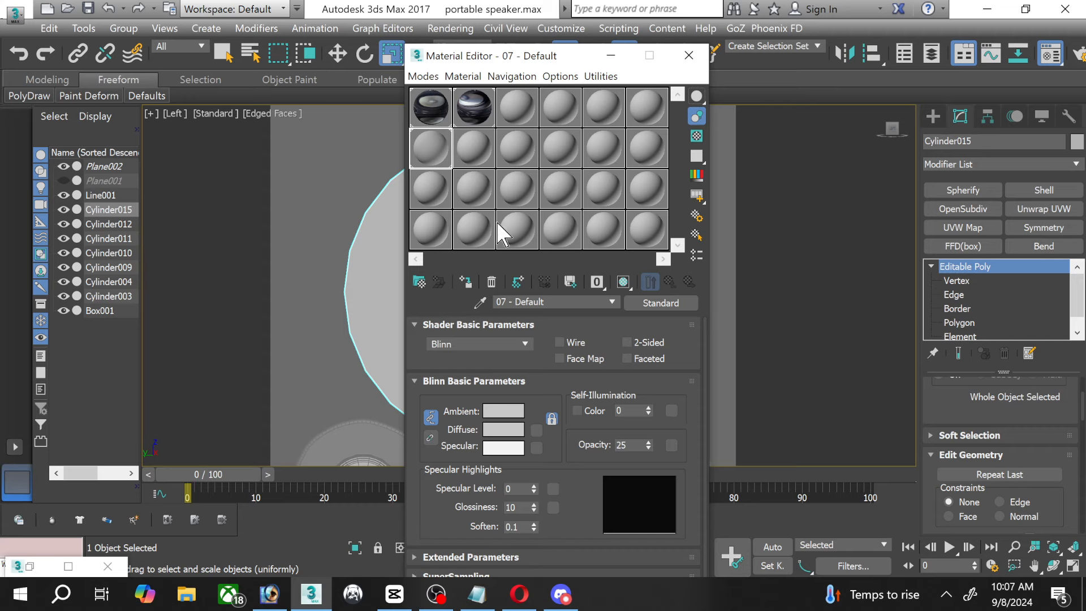
{"action": "left_click", "coordinate": [464, 278]}
{"action": "left_click", "coordinate": [689, 55]}
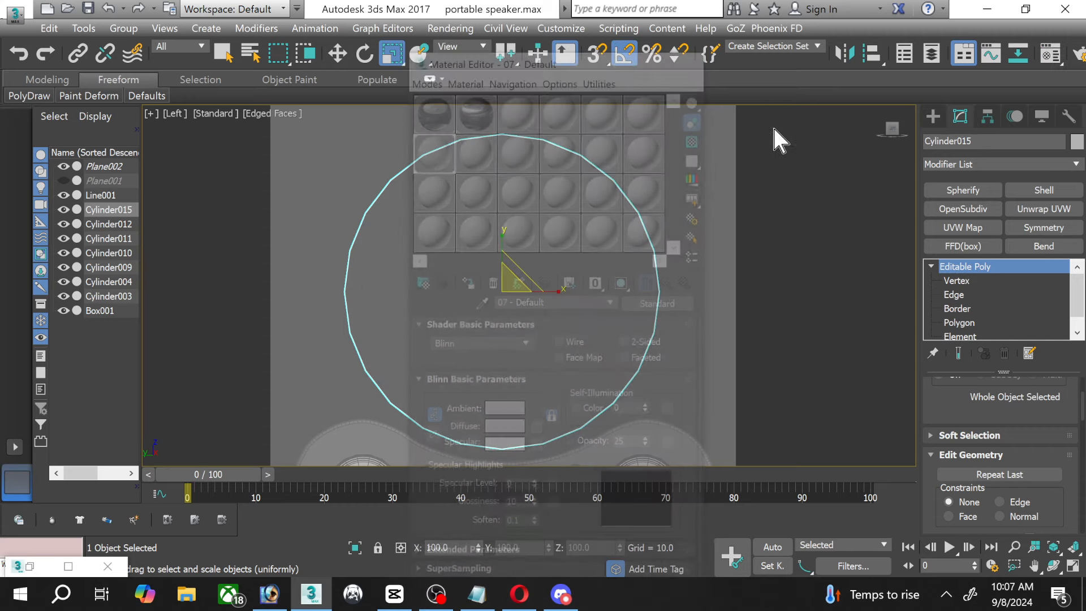
Return to polygon editing on the disc and unhide the Plane001 reference image behind the speaker model.
{"action": "left_click", "coordinate": [959, 323]}
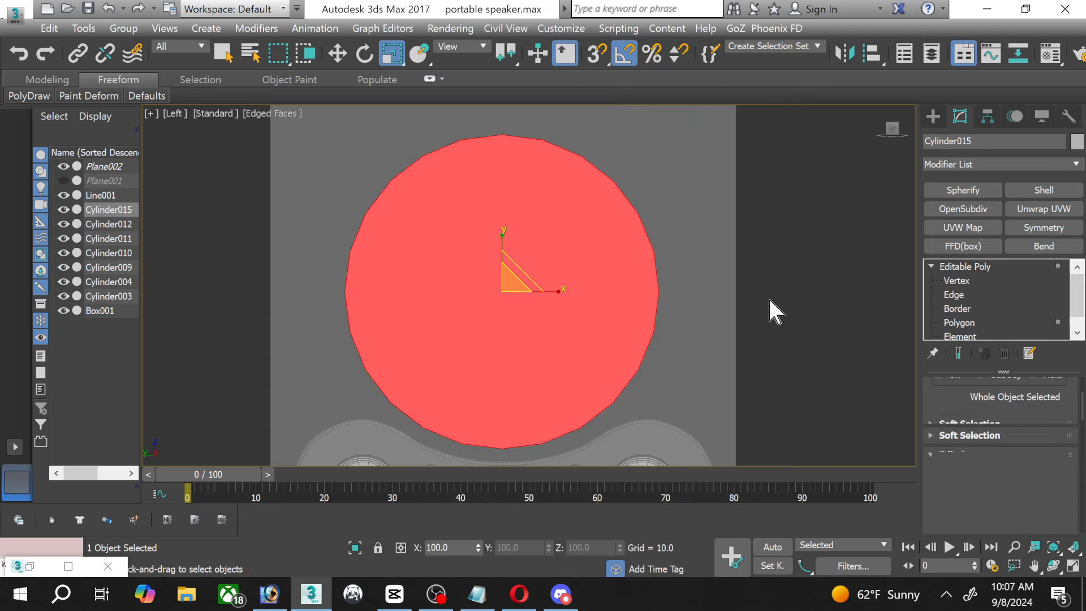
{"action": "scroll", "coordinate": [768, 297], "scroll_direction": "down", "scroll_amount": 3}
{"action": "left_click", "coordinate": [63, 181]}
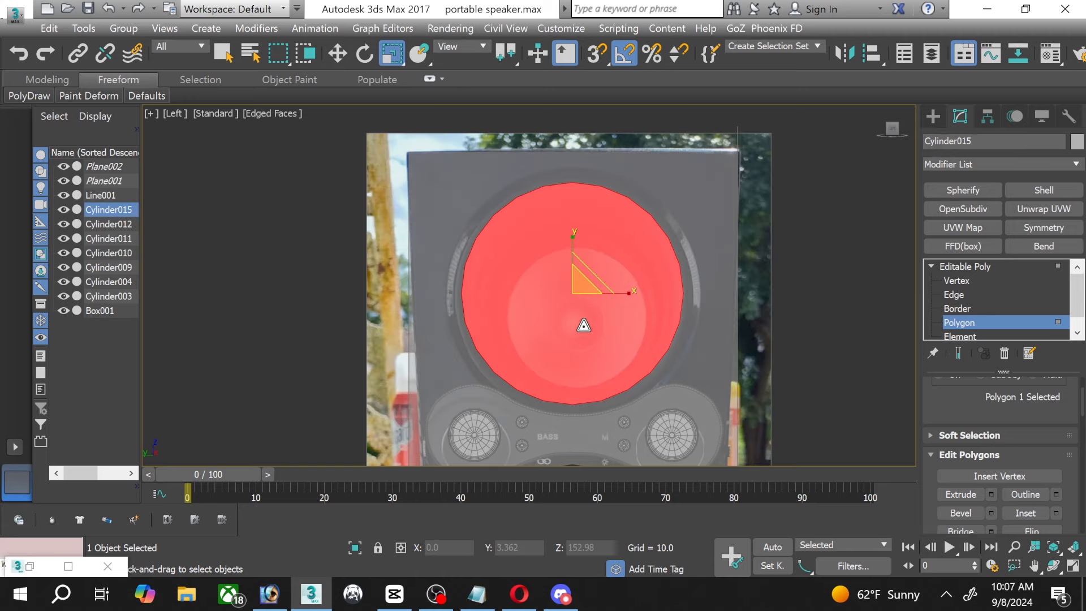
{"action": "scroll", "coordinate": [583, 325], "scroll_direction": "up", "scroll_amount": 3}
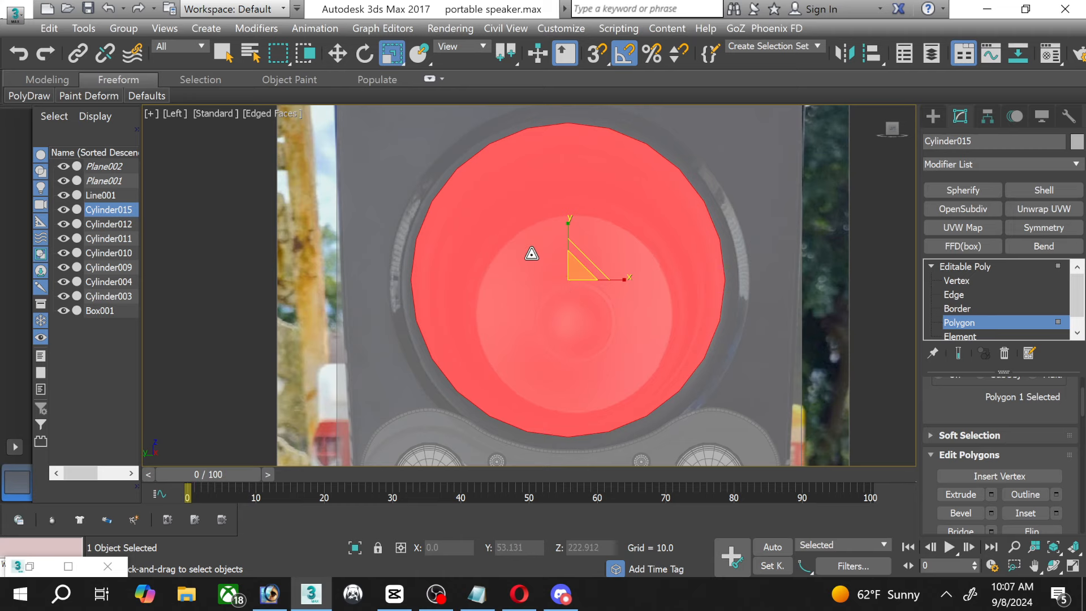
{"action": "middle_click_drag", "start_coordinate": [532, 253], "coordinate": [514, 278]}
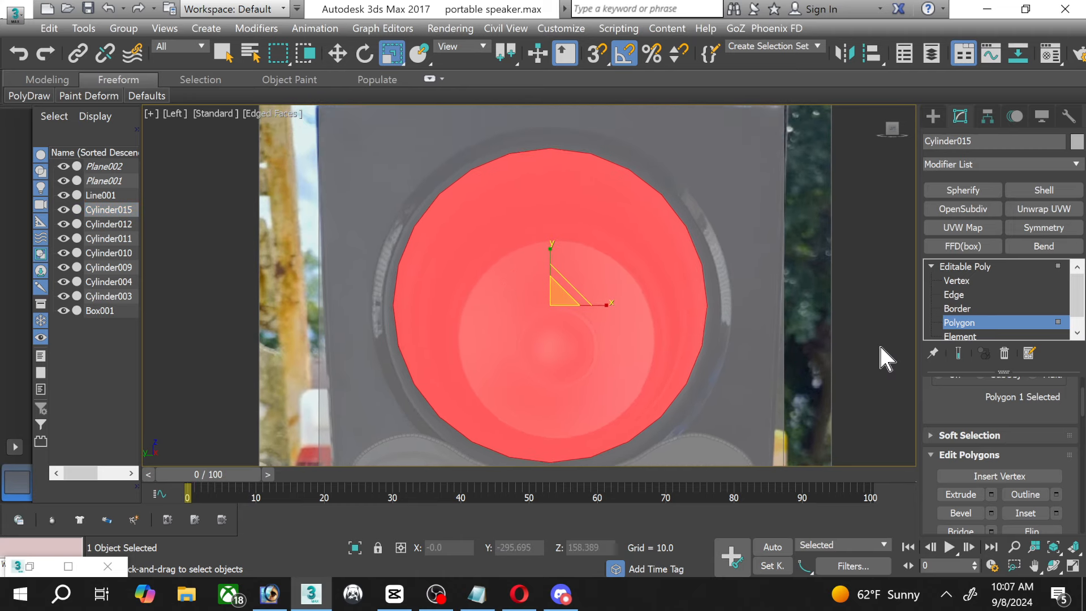
{"action": "scroll", "coordinate": [820, 346], "scroll_direction": "down", "scroll_amount": 5}
{"action": "middle_click_drag", "start_coordinate": [756, 383], "coordinate": [634, 289]}
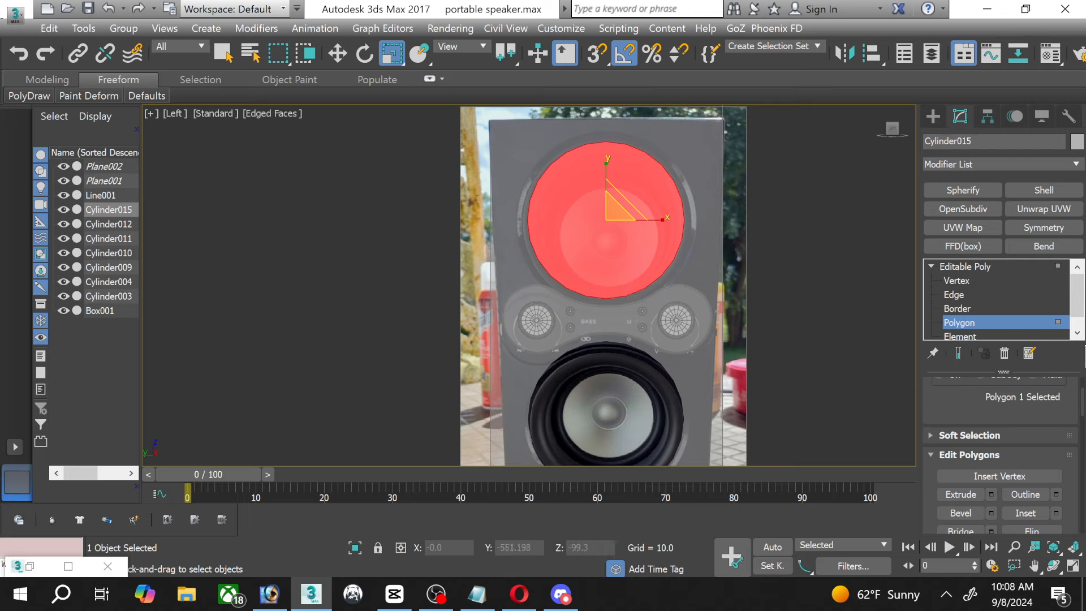
Inset the upper speaker disc's front polygon by 21.419, matching the rim width in the reference image.
{"action": "scroll", "coordinate": [1041, 407], "scroll_direction": "down", "scroll_amount": 2}
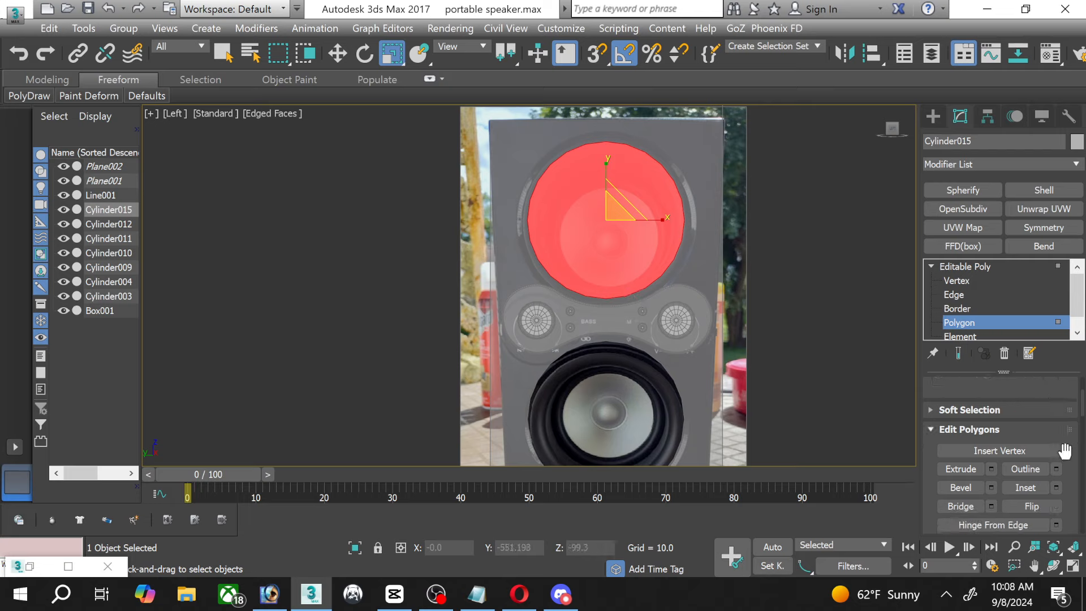
{"action": "left_click", "coordinate": [1056, 488]}
{"action": "scroll", "coordinate": [604, 275], "scroll_direction": "up", "scroll_amount": 2}
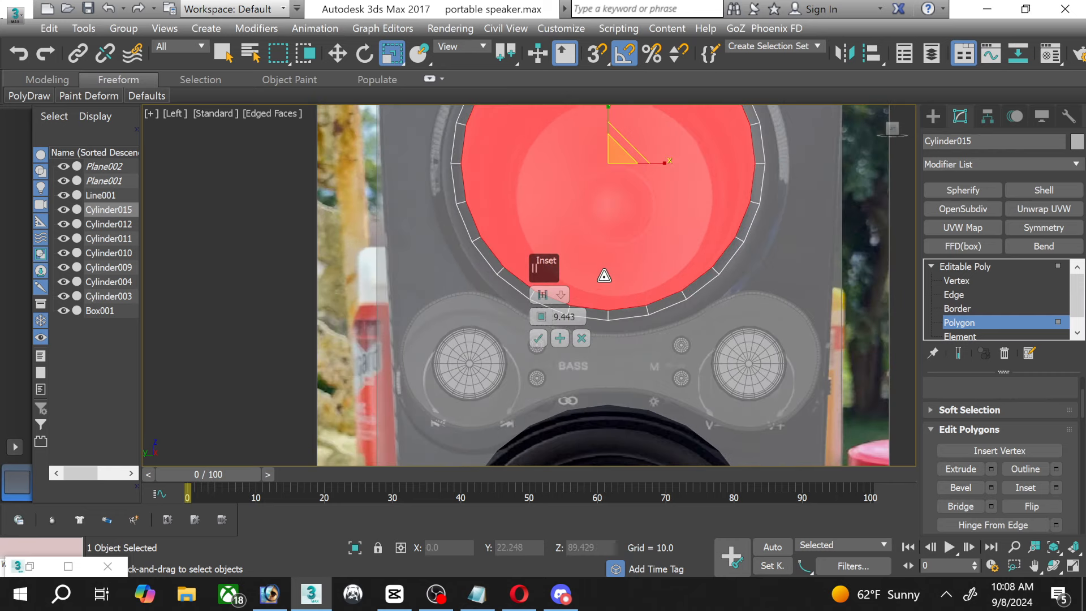
{"action": "scroll", "coordinate": [460, 373], "scroll_direction": "down", "scroll_amount": 1}
{"action": "middle_click_drag", "start_coordinate": [446, 346], "coordinate": [369, 202]}
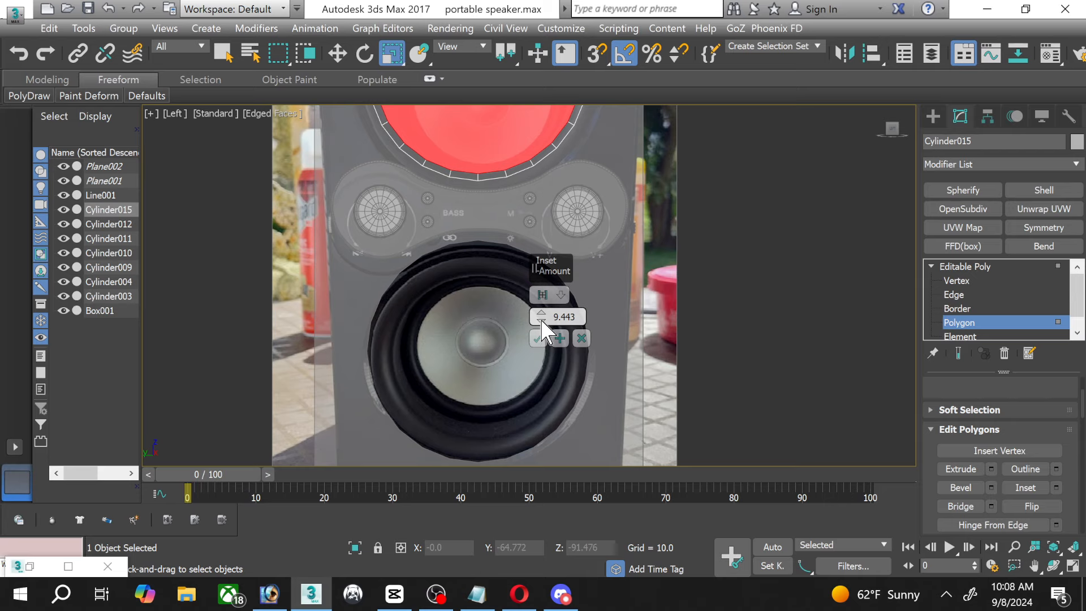
{"action": "left_click_drag", "start_coordinate": [542, 321], "coordinate": [540, 312]}
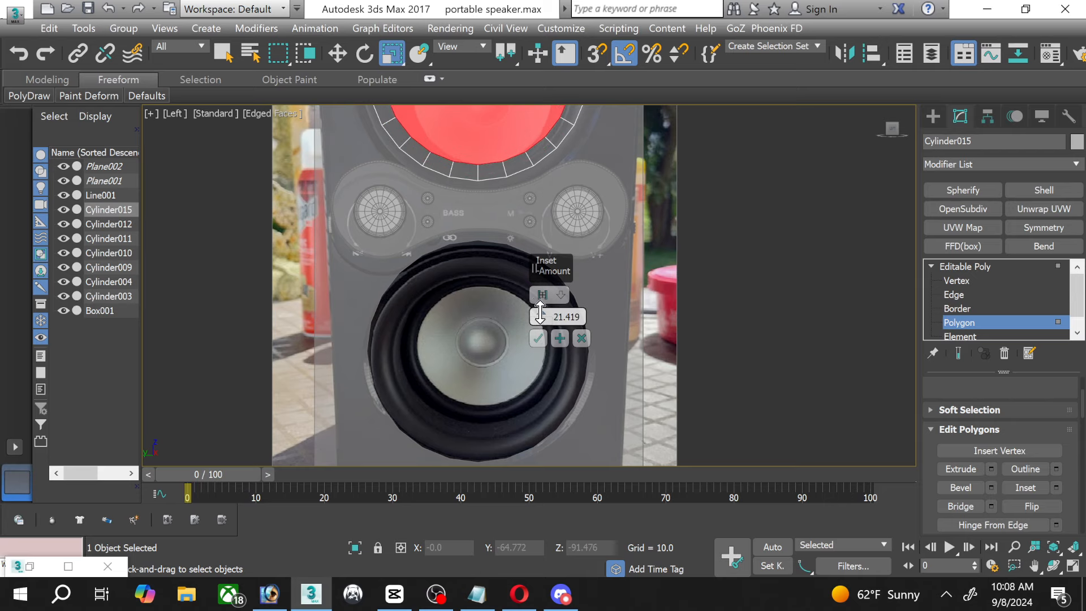
{"action": "middle_click_drag", "start_coordinate": [448, 272], "coordinate": [428, 390]}
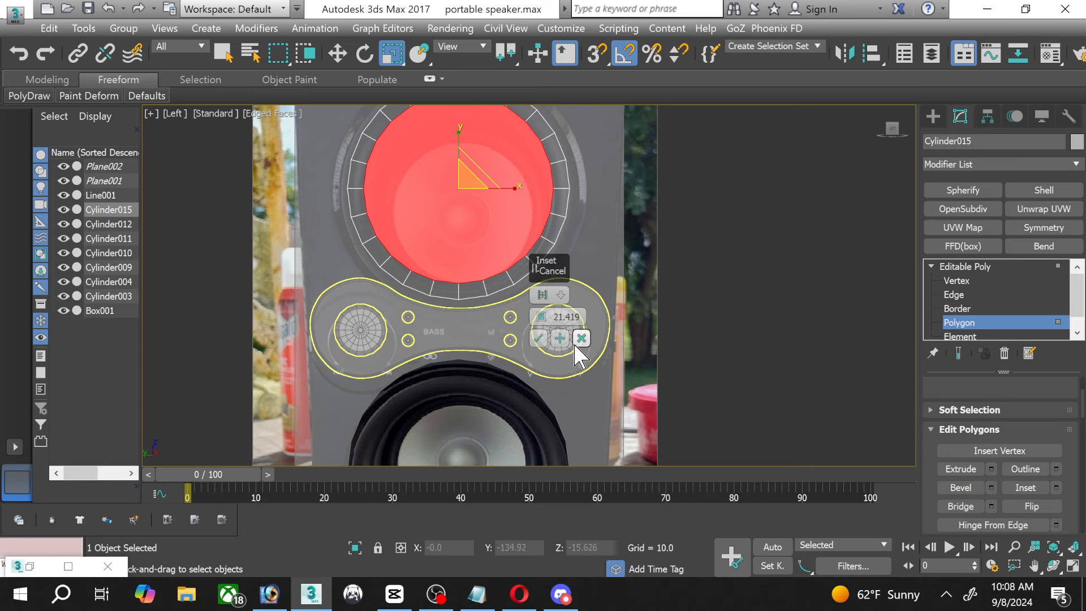
{"action": "left_click", "coordinate": [538, 339]}
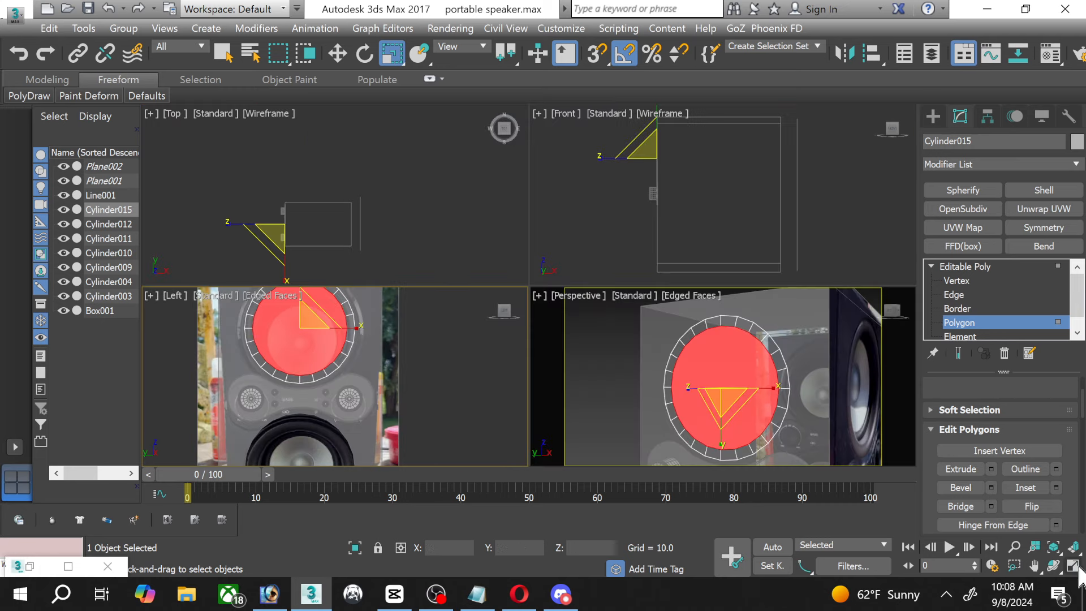
In the Perspective view, connect the full ring of radial edges around the disc's rim to add a middle edge loop.
{"action": "left_click", "coordinate": [1073, 564]}
{"action": "right_click", "coordinate": [833, 410]}
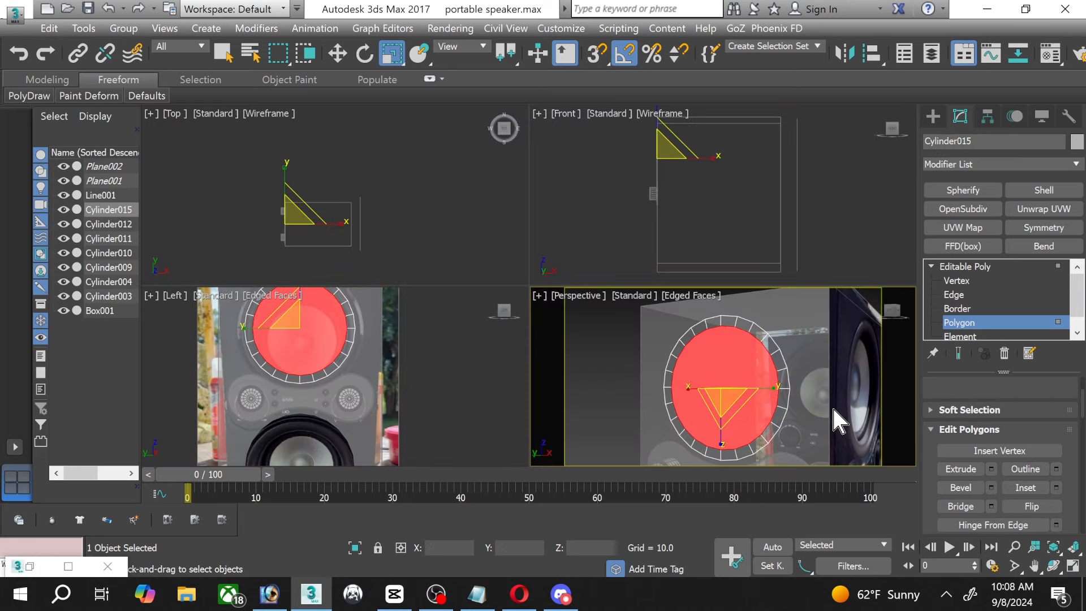
{"action": "left_click", "coordinate": [1069, 563]}
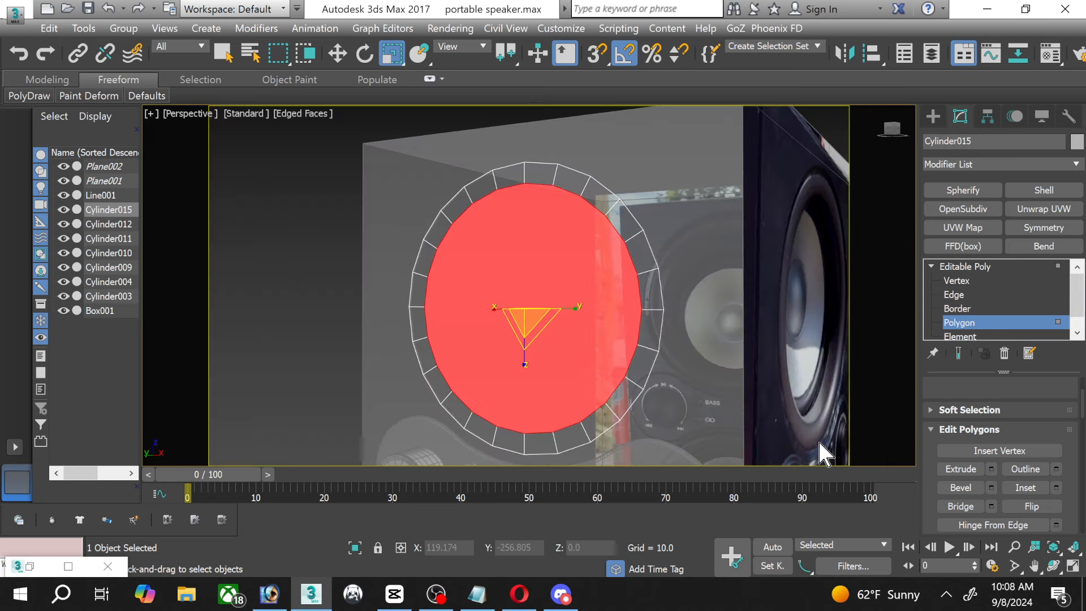
{"action": "left_click", "coordinate": [967, 324]}
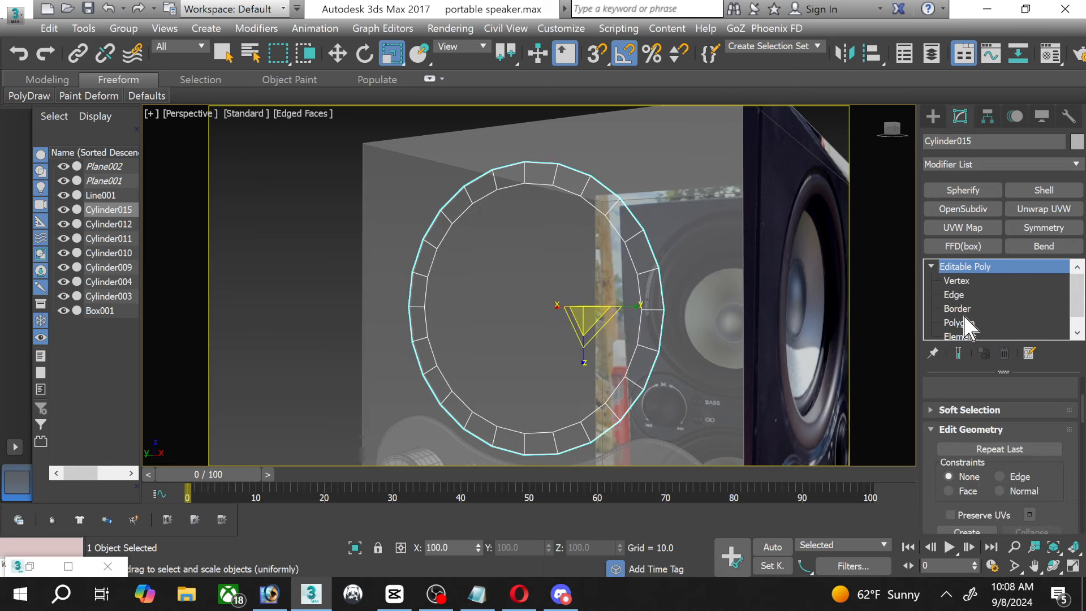
{"action": "left_click", "coordinate": [955, 294]}
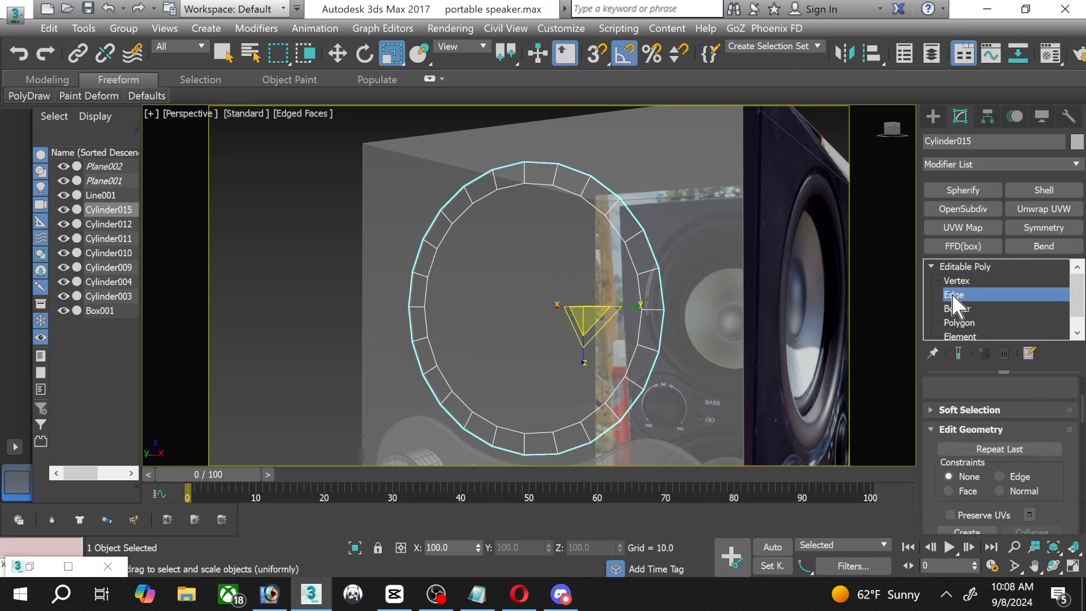
{"action": "left_click", "coordinate": [555, 172]}
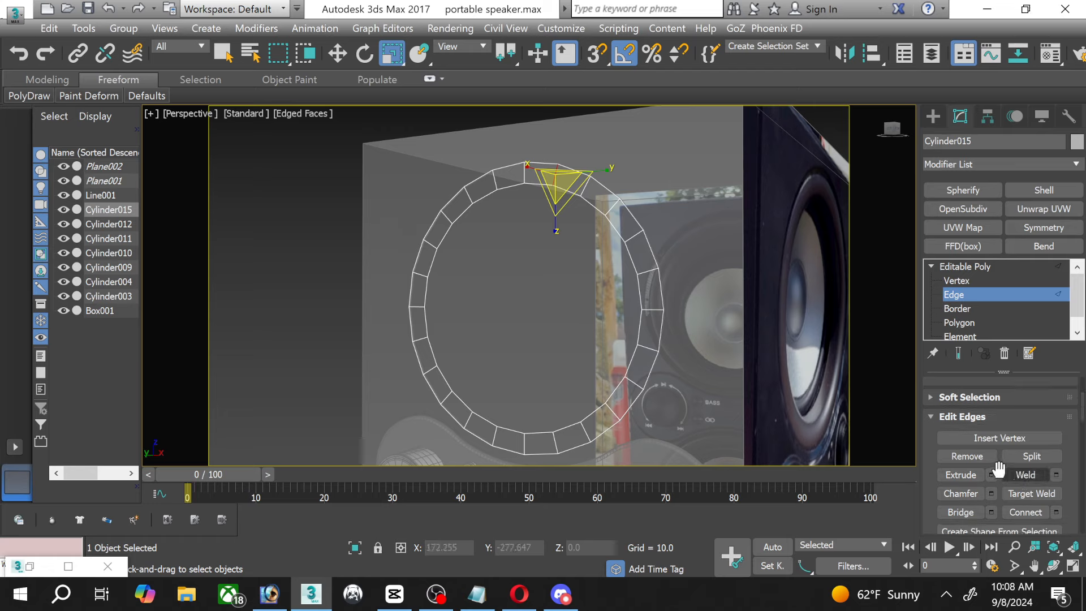
{"action": "scroll", "coordinate": [955, 432], "scroll_direction": "up", "scroll_amount": 2}
{"action": "scroll", "coordinate": [955, 433], "scroll_direction": "up", "scroll_amount": 3}
{"action": "left_click", "coordinate": [961, 407]}
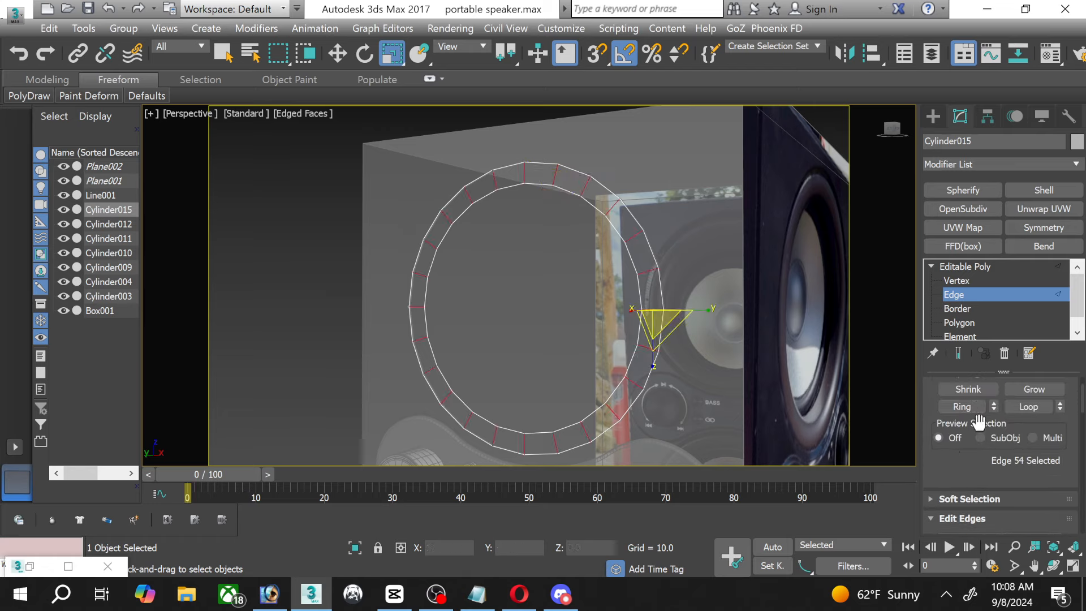
{"action": "scroll", "coordinate": [987, 443], "scroll_direction": "down", "scroll_amount": 7}
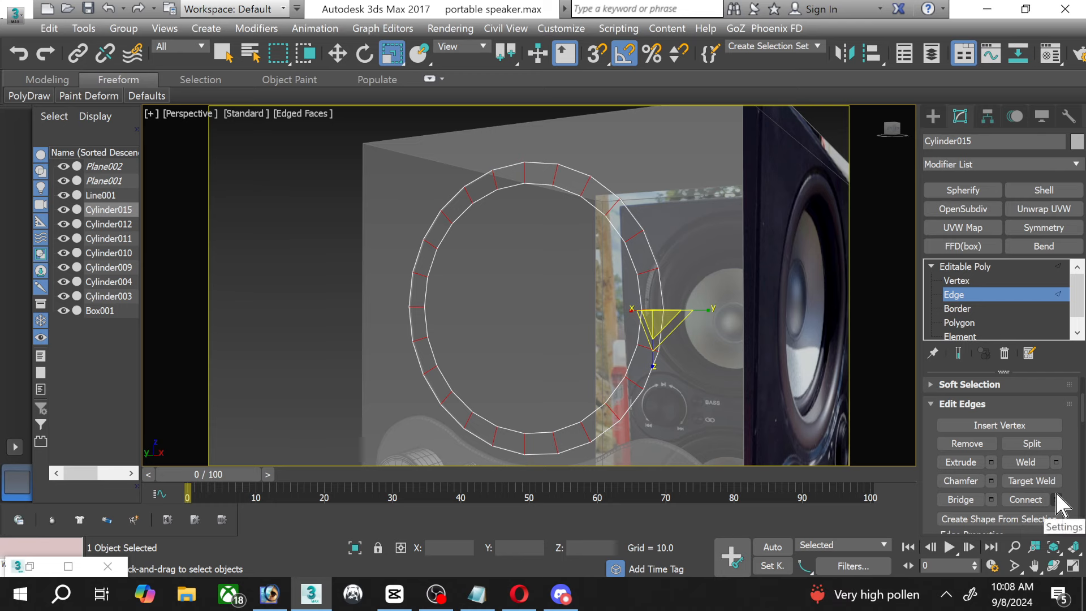
{"action": "left_click", "coordinate": [1055, 499]}
{"action": "left_click", "coordinate": [542, 360]}
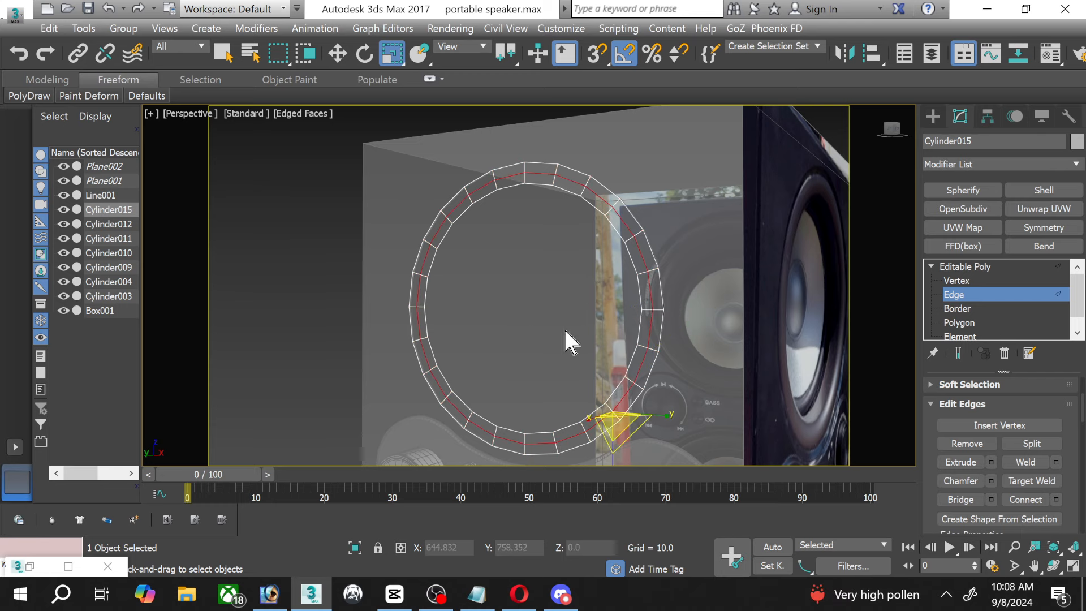
Set the 07 - Default material's opacity to 100 and close the Material Editor.
{"action": "left_click", "coordinate": [337, 53]}
{"action": "scroll", "coordinate": [490, 283], "scroll_direction": "up", "scroll_amount": 3}
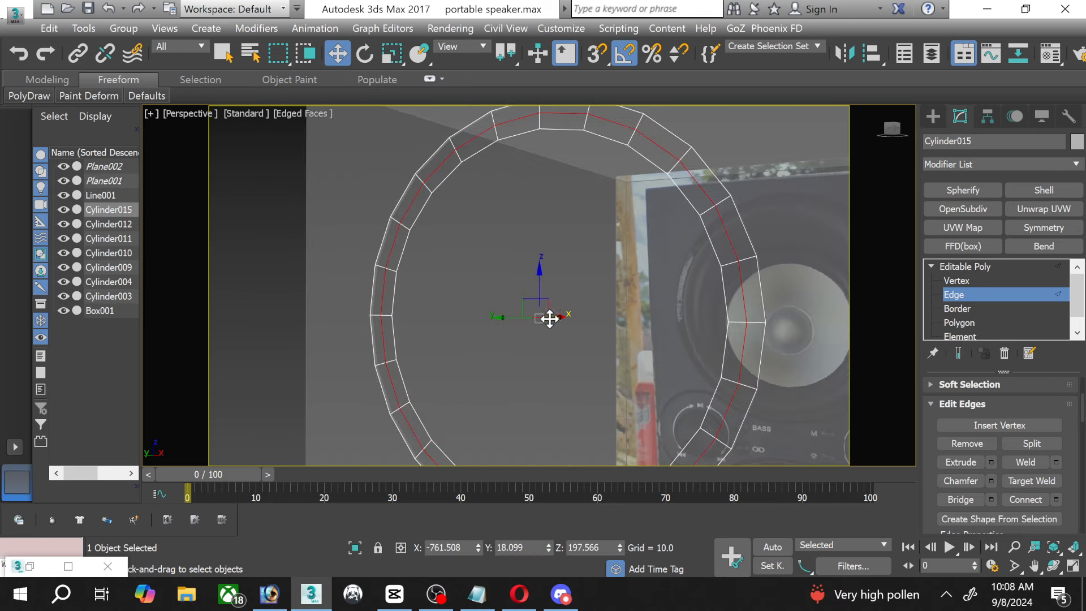
{"action": "key", "text": "m"}
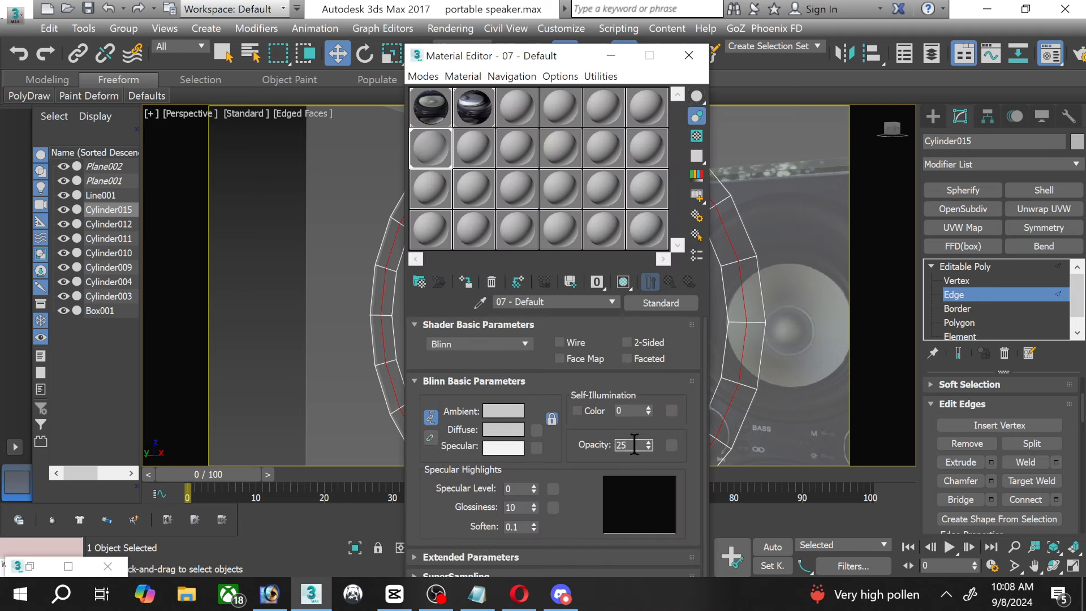
{"action": "type", "text": "100"}
{"action": "key", "text": "Return"}
{"action": "left_click", "coordinate": [689, 56]}
Leave edge editing on the disc and delete the Plane002 side reference image plane.
{"action": "scroll", "coordinate": [539, 292], "scroll_direction": "down", "scroll_amount": 4}
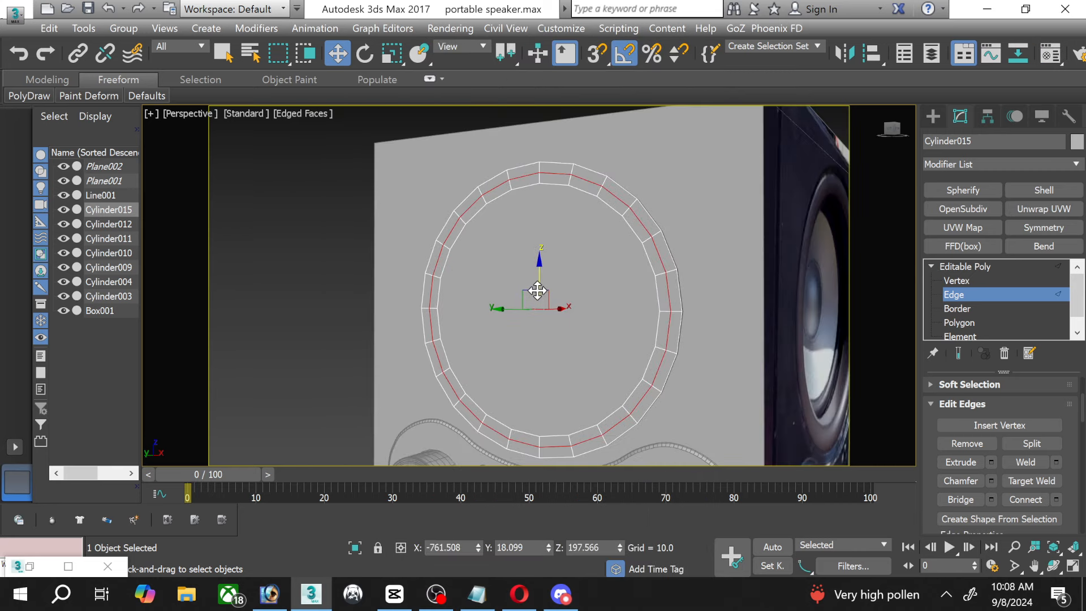
{"action": "middle_click_drag", "start_coordinate": [538, 291], "coordinate": [442, 177]}
{"action": "scroll", "coordinate": [444, 249], "scroll_direction": "down", "scroll_amount": 6}
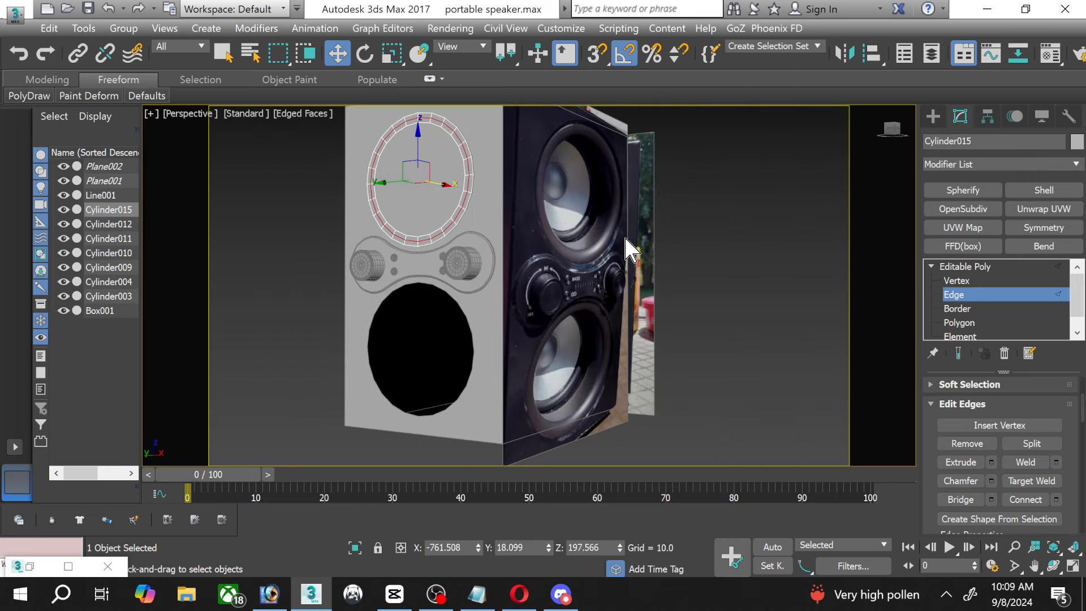
{"action": "left_click", "coordinate": [956, 295]}
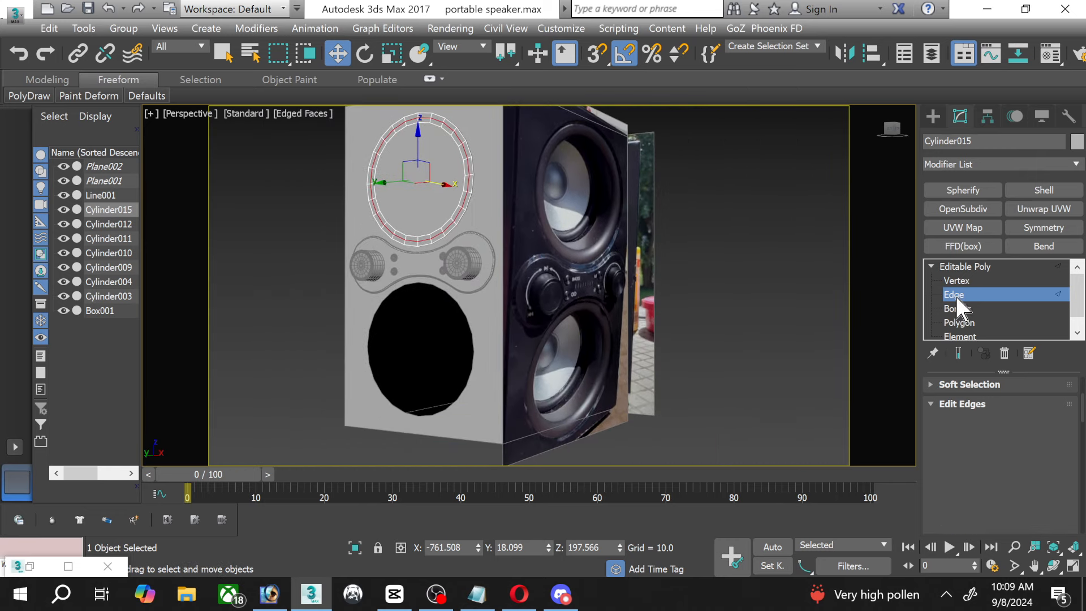
{"action": "left_click", "coordinate": [599, 318]}
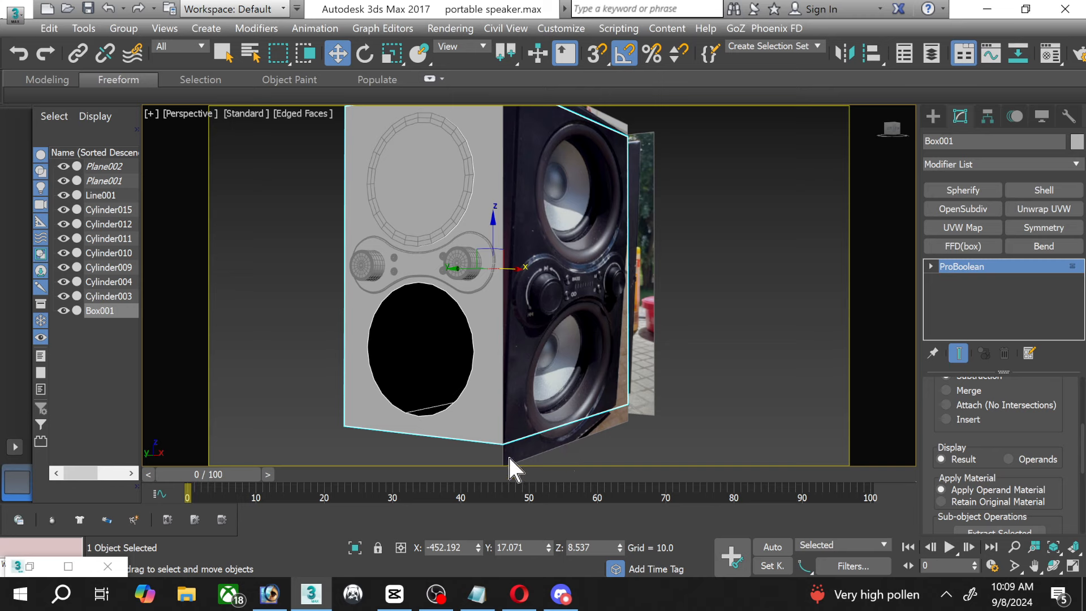
{"action": "left_click", "coordinate": [652, 400]}
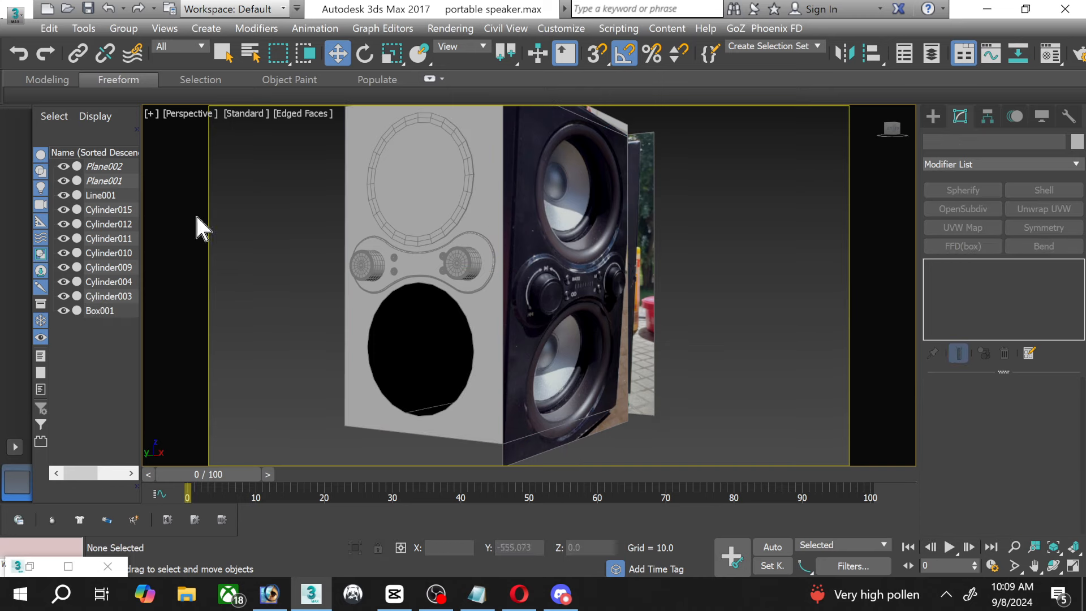
{"action": "left_click", "coordinate": [110, 166]}
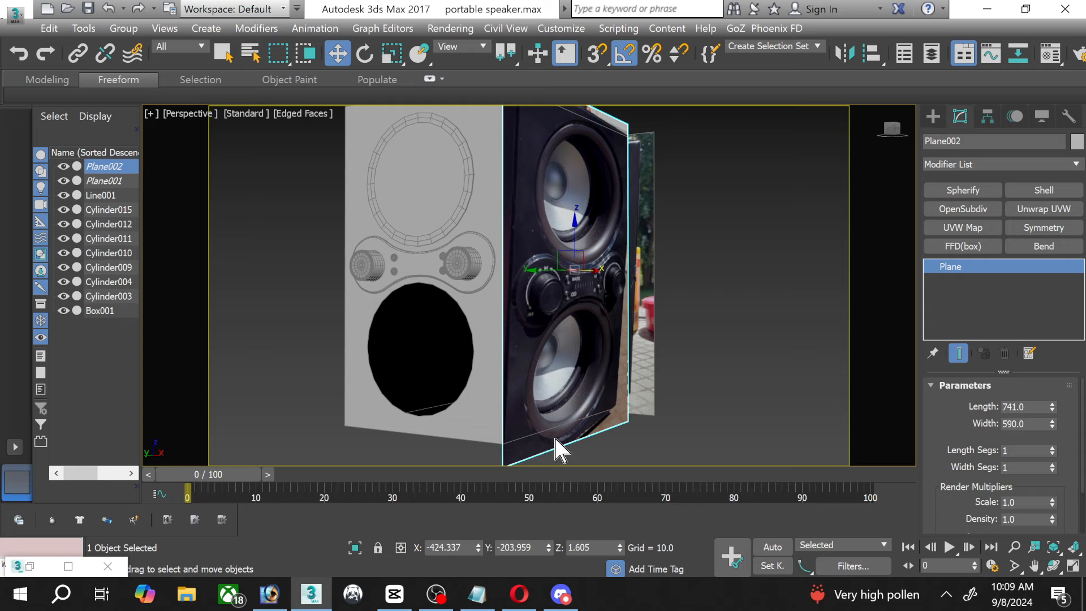
{"action": "key", "text": "Delete"}
{"action": "scroll", "coordinate": [553, 322], "scroll_direction": "down", "scroll_amount": 3}
{"action": "middle_click_drag", "start_coordinate": [547, 399], "coordinate": [539, 443]}
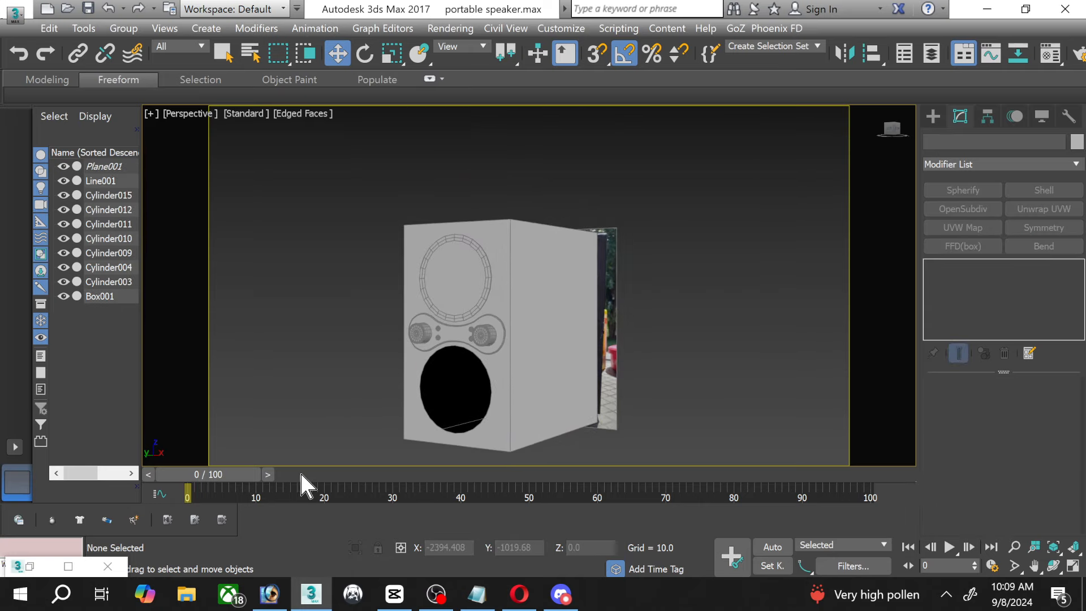
Restore the minimized side speaker.jpg image window for reference beside the model.
{"action": "left_click", "coordinate": [34, 567]}
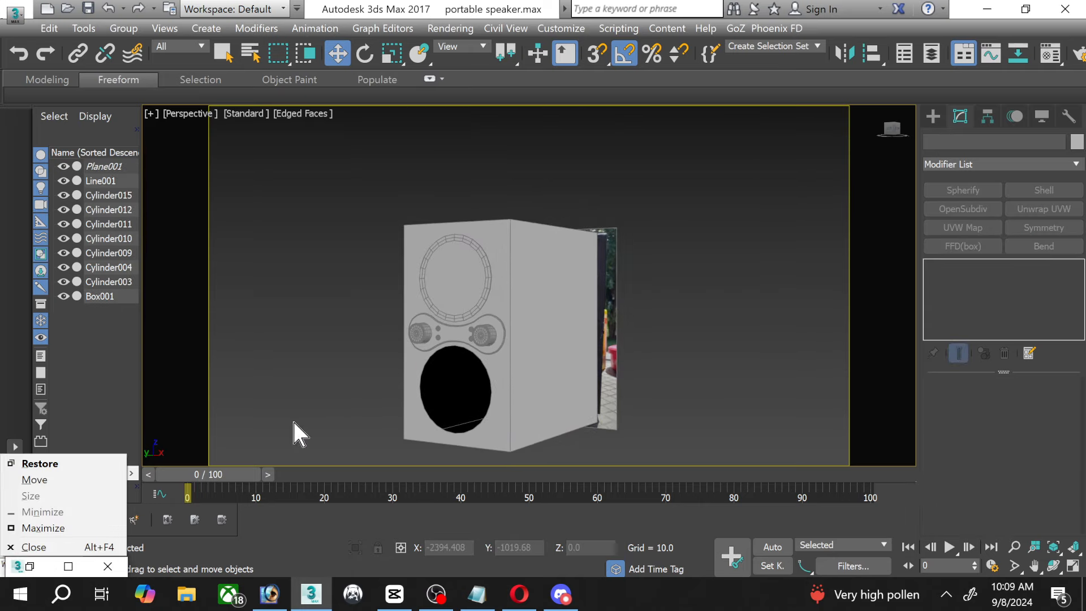
{"action": "left_click", "coordinate": [31, 566]}
{"action": "left_click", "coordinate": [30, 566]}
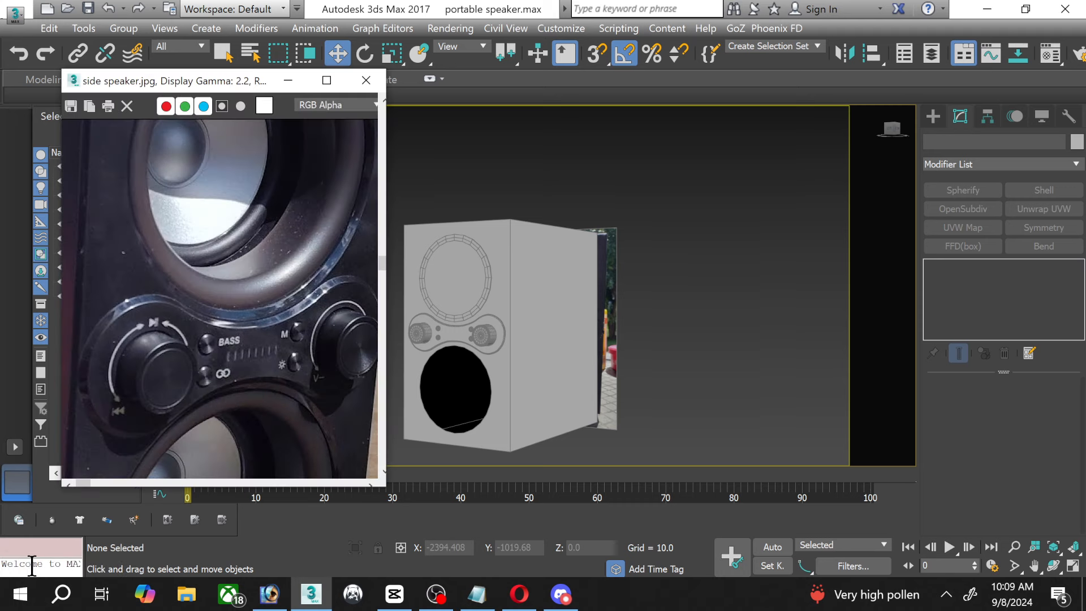
Select the middle edge loop of the upper disc's rim and move it outward along X to about -774.288.
{"action": "scroll", "coordinate": [495, 268], "scroll_direction": "up", "scroll_amount": 3}
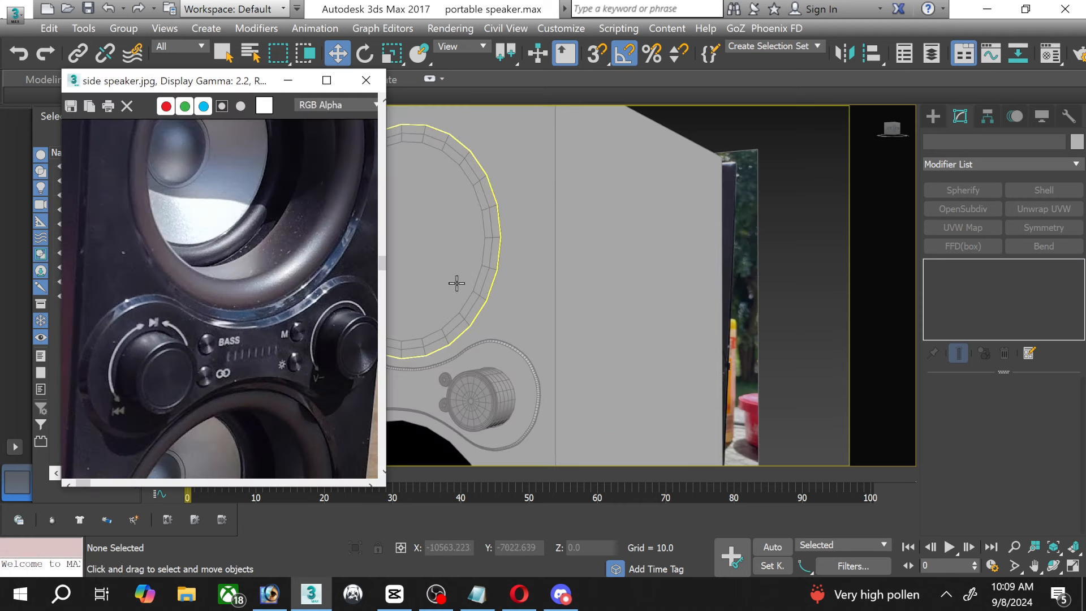
{"action": "scroll", "coordinate": [493, 363], "scroll_direction": "up", "scroll_amount": 2}
{"action": "middle_click_drag", "start_coordinate": [486, 361], "coordinate": [651, 322]}
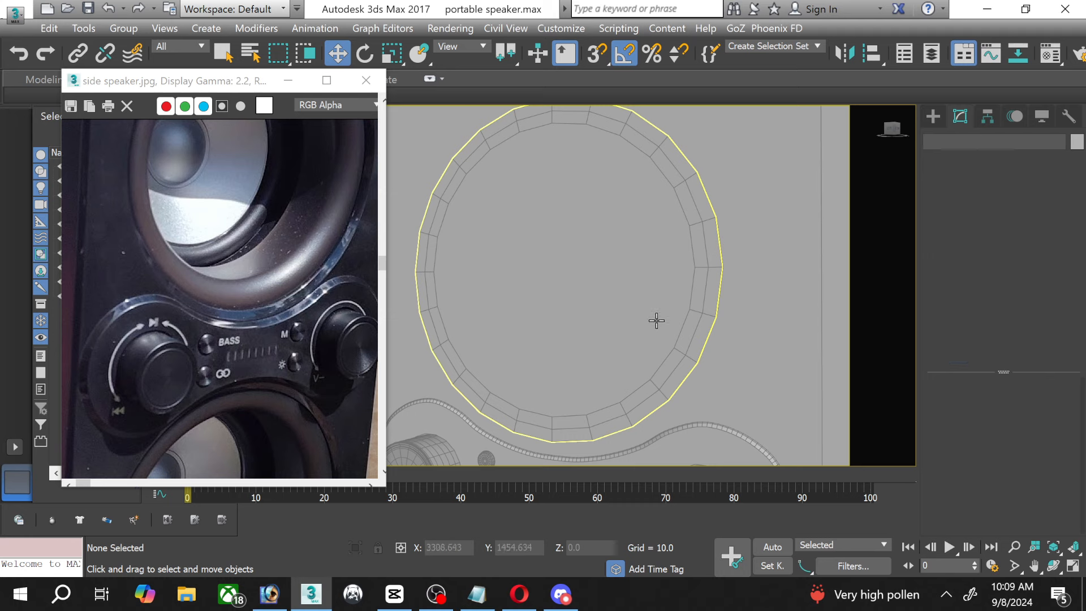
{"action": "left_click", "coordinate": [954, 295]}
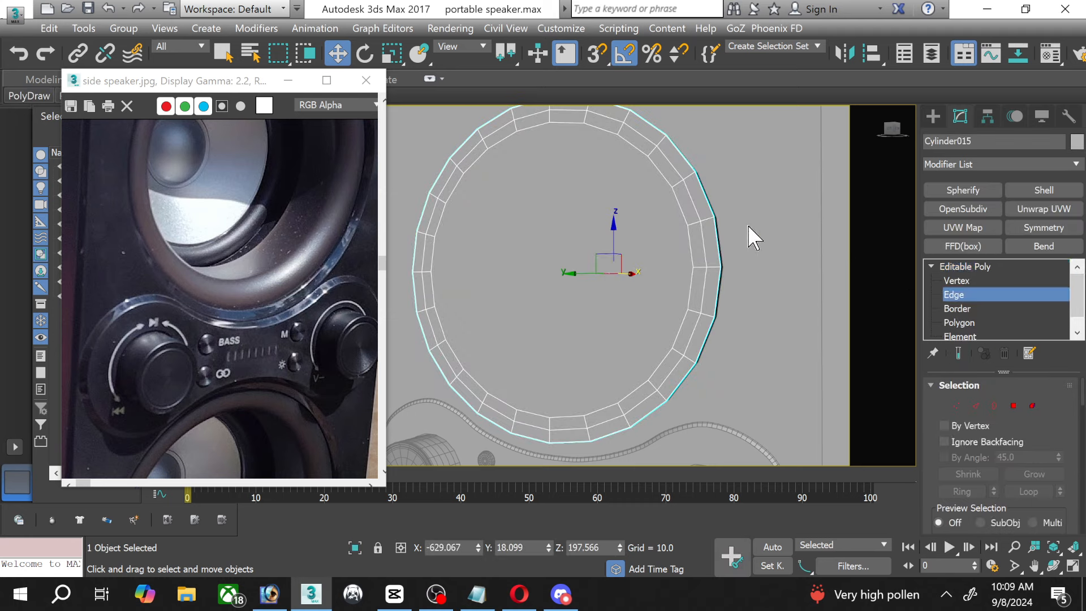
{"action": "double_click", "coordinate": [704, 249]}
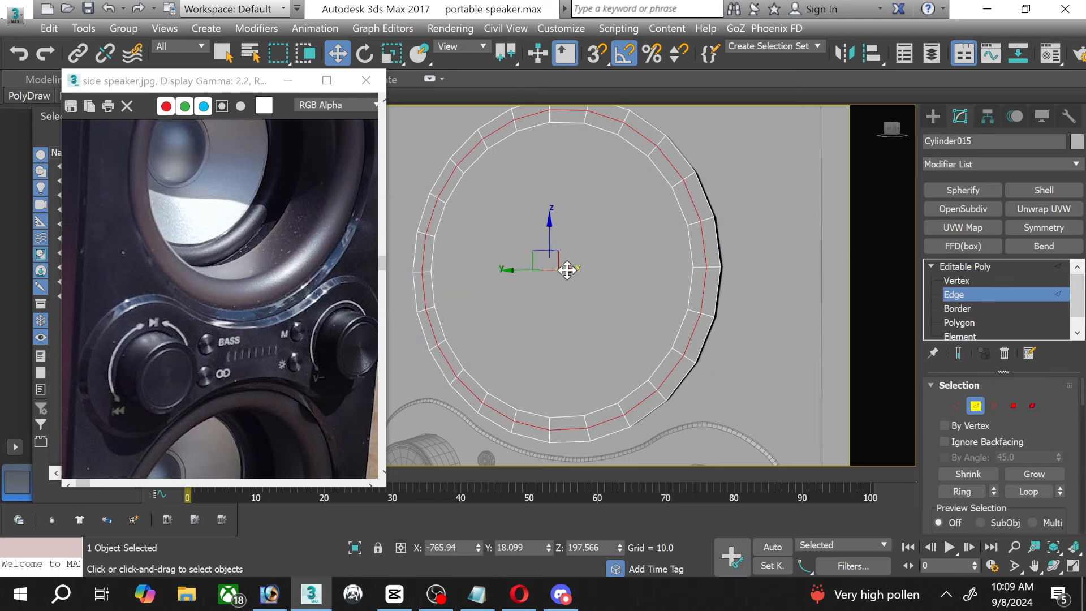
{"action": "left_click_drag", "start_coordinate": [566, 270], "coordinate": [558, 269]}
Preview a 9.811 chamfer with 3 segments and smoothing off on the rim's middle edge loop, without applying it.
{"action": "scroll", "coordinate": [991, 492], "scroll_direction": "down", "scroll_amount": 5}
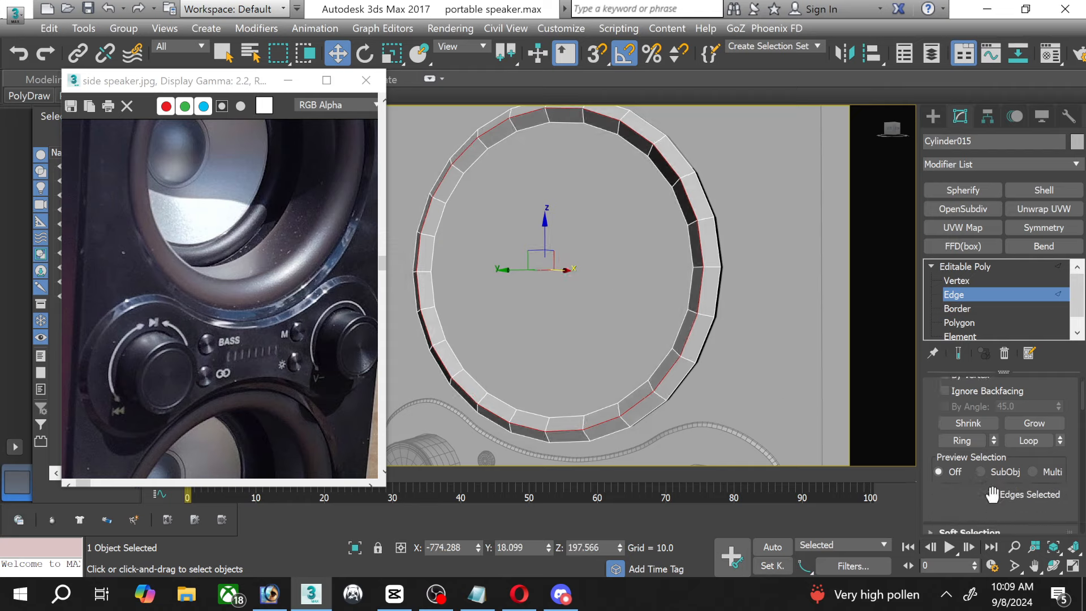
{"action": "scroll", "coordinate": [990, 492], "scroll_direction": "down", "scroll_amount": 2}
{"action": "scroll", "coordinate": [961, 497], "scroll_direction": "down", "scroll_amount": 1}
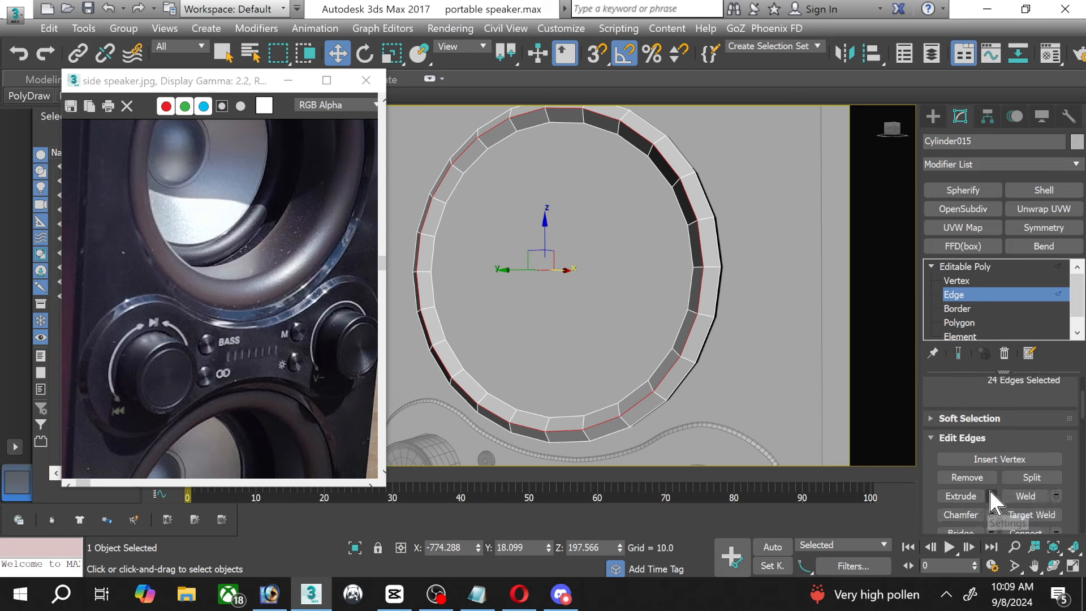
{"action": "left_click", "coordinate": [991, 515]}
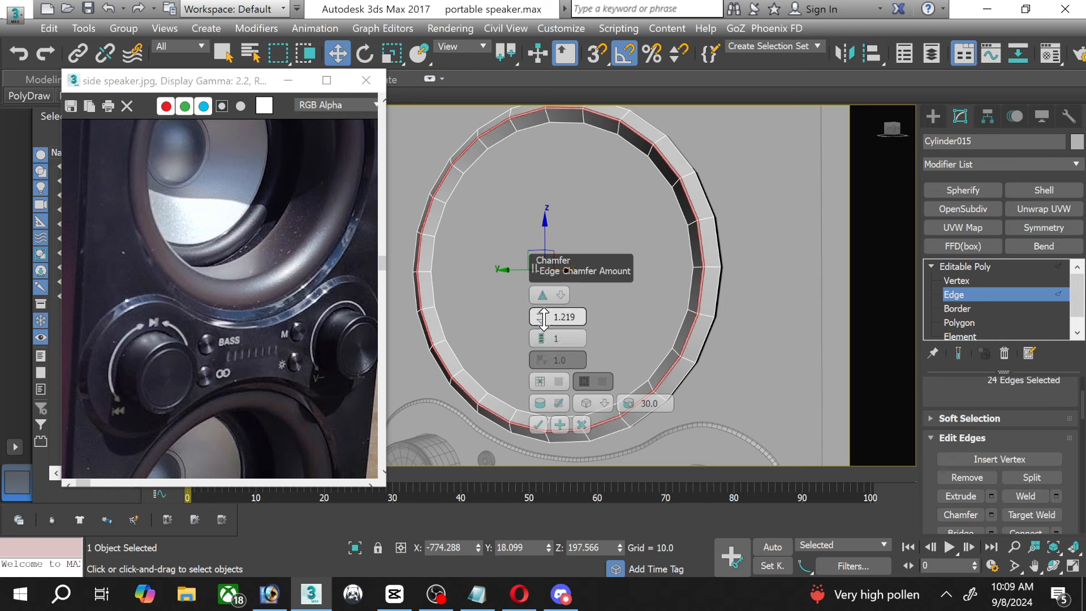
{"action": "left_click_drag", "start_coordinate": [543, 318], "coordinate": [541, 295]}
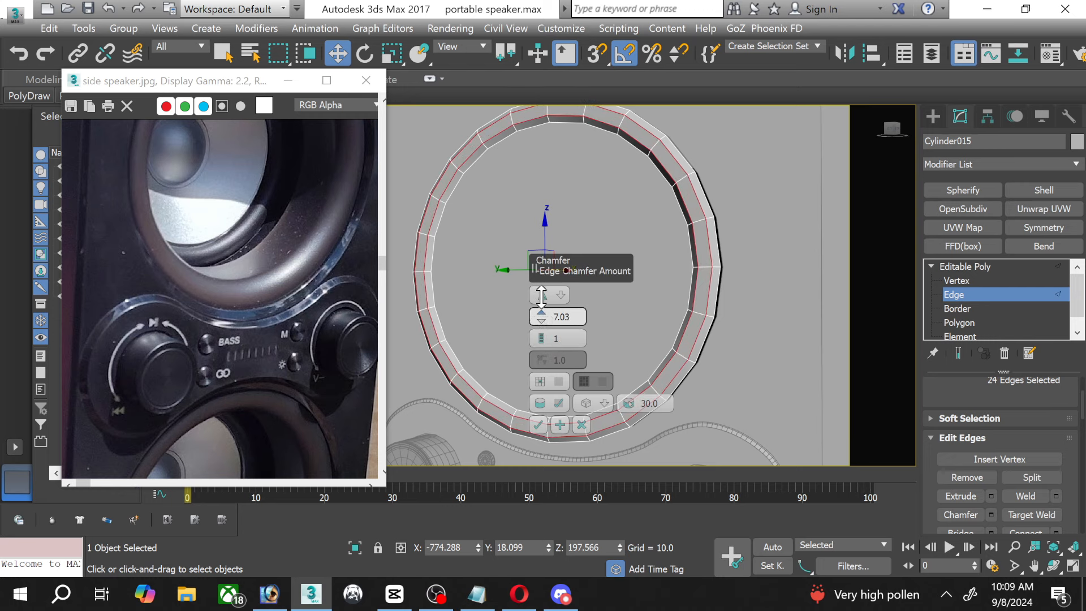
{"action": "left_click_drag", "start_coordinate": [540, 336], "coordinate": [540, 336]}
{"action": "left_click", "coordinate": [540, 336]}
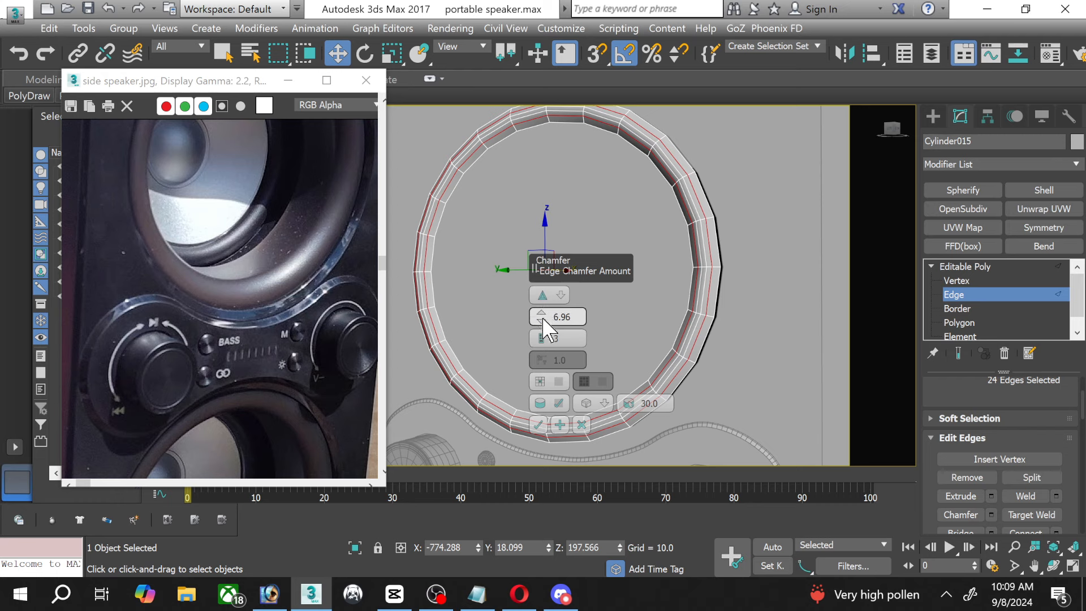
{"action": "mouse_move", "coordinate": [543, 318]}
{"action": "left_mouse_down"}
{"action": "mouse_move", "coordinate": [527, 297]}
{"action": "mouse_move", "coordinate": [527, 314]}
{"action": "left_mouse_up"}
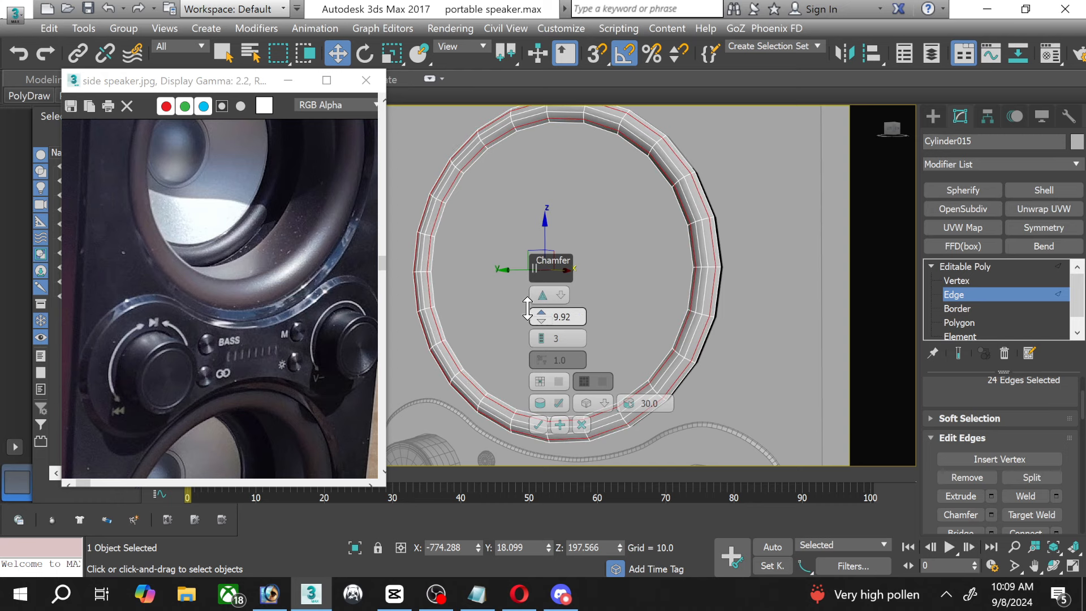
{"action": "left_click", "coordinate": [536, 404]}
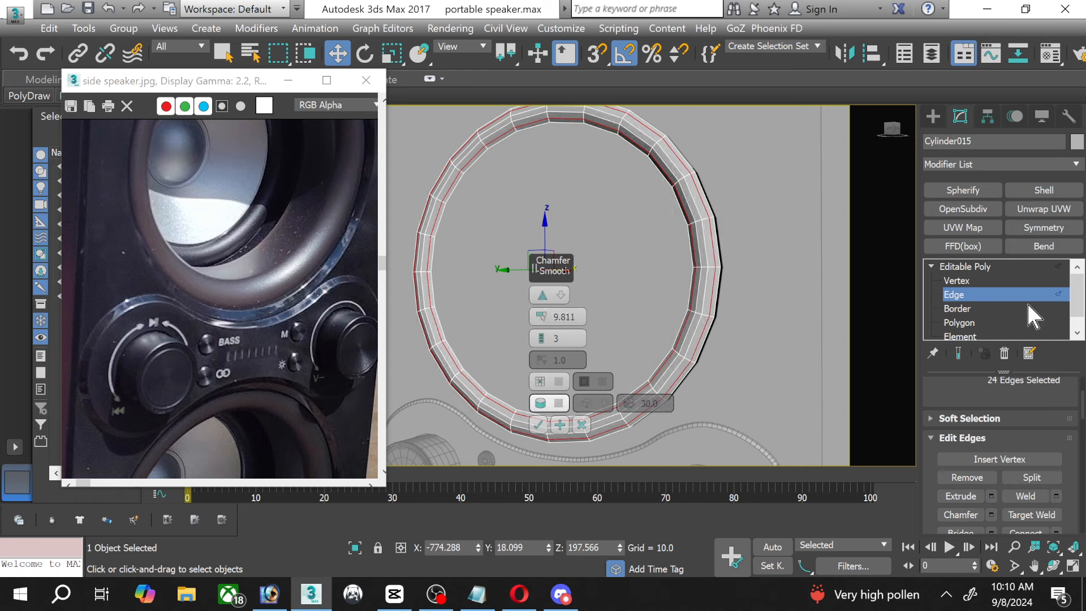
{"action": "left_click", "coordinate": [946, 293]}
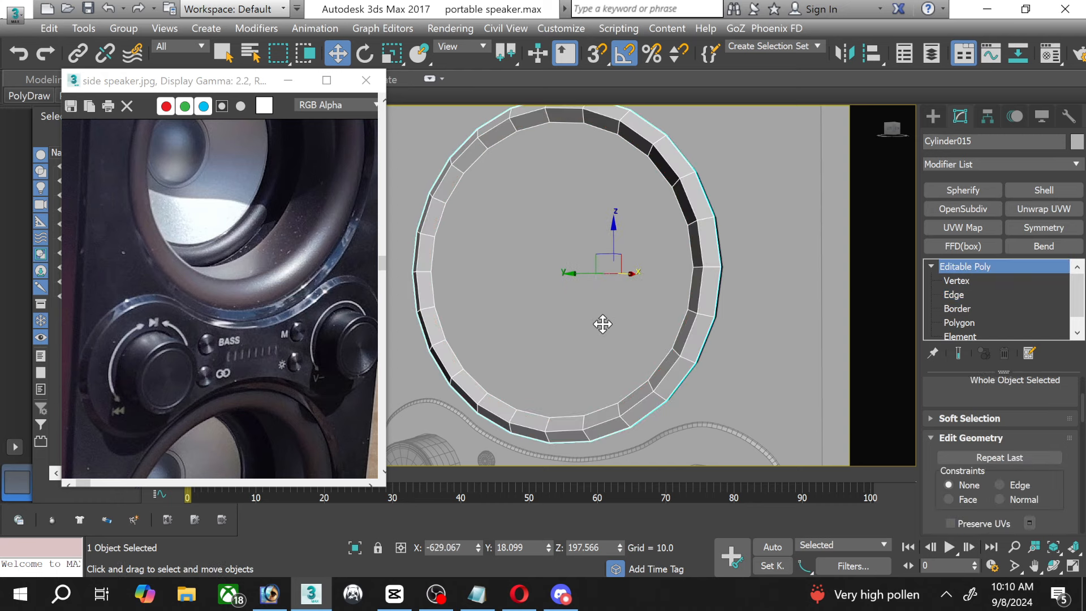
Extrude the disc's large circular front face inward by -74.975 to hollow out the speaker recess.
{"action": "left_click", "coordinate": [958, 323]}
{"action": "left_click", "coordinate": [591, 320]}
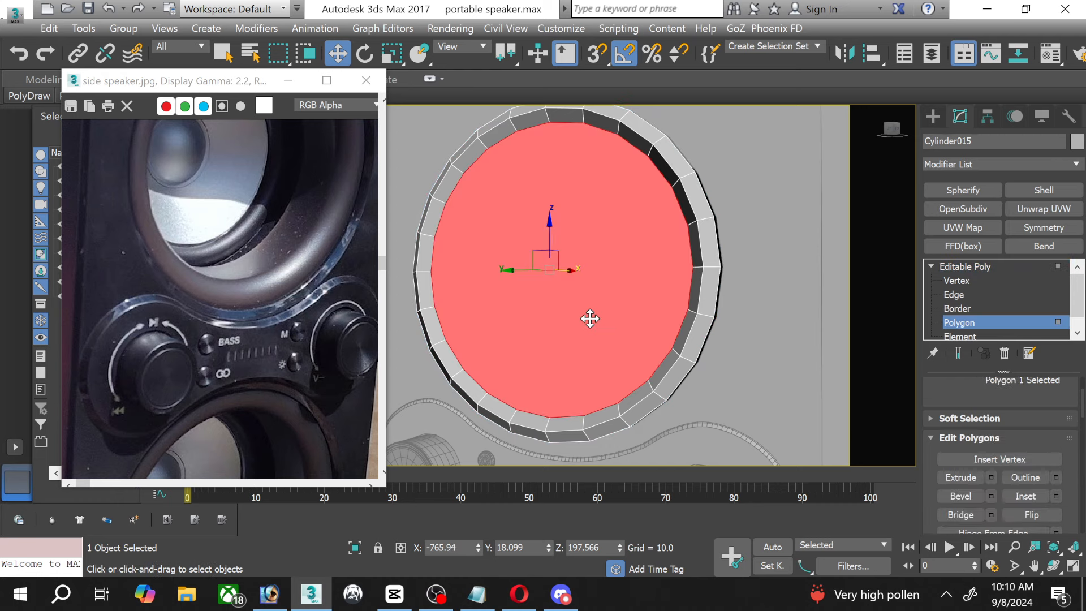
{"action": "left_click", "coordinate": [991, 478]}
{"action": "left_click_drag", "start_coordinate": [542, 314], "coordinate": [583, 12]}
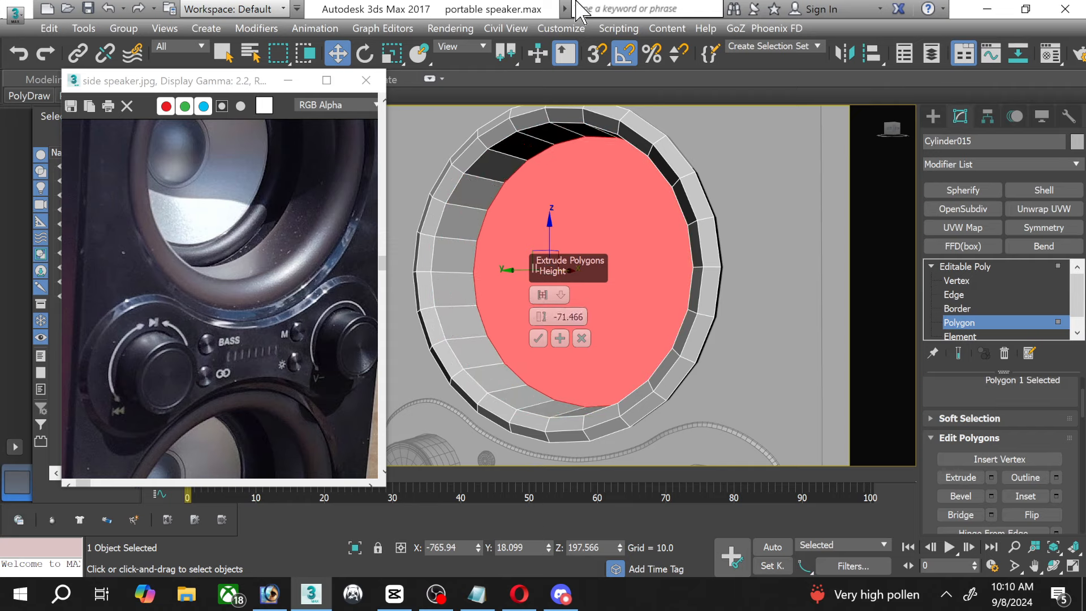
{"action": "left_click", "coordinate": [537, 338]}
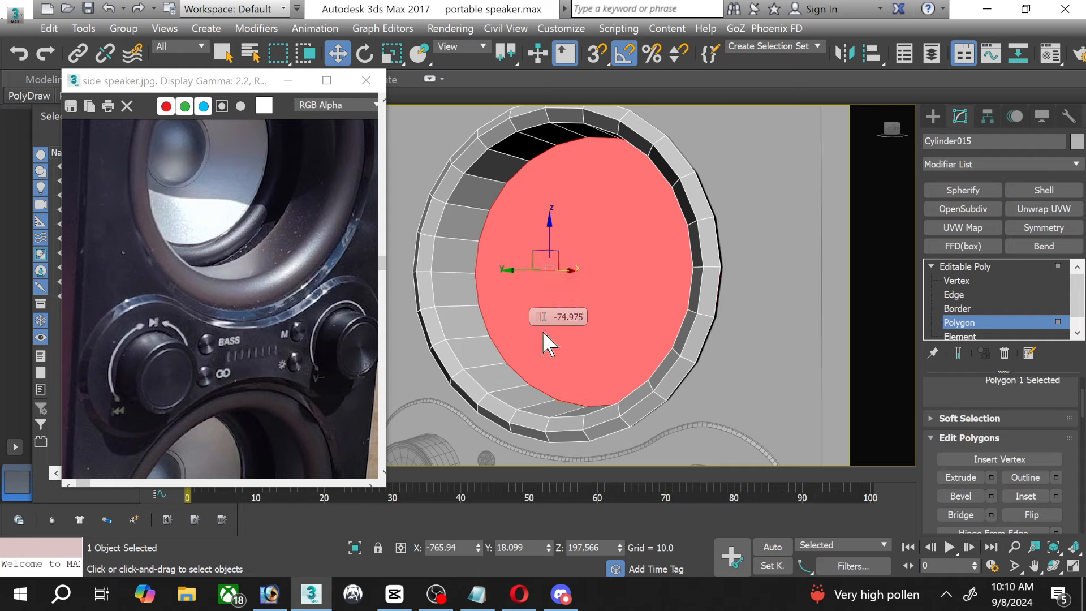
{"action": "left_click", "coordinate": [953, 327]}
Chamfer the rim's inner edge loop by 9.811 with 3 segments and smoothing off.
{"action": "middle_click_drag", "start_coordinate": [513, 242], "coordinate": [518, 243]}
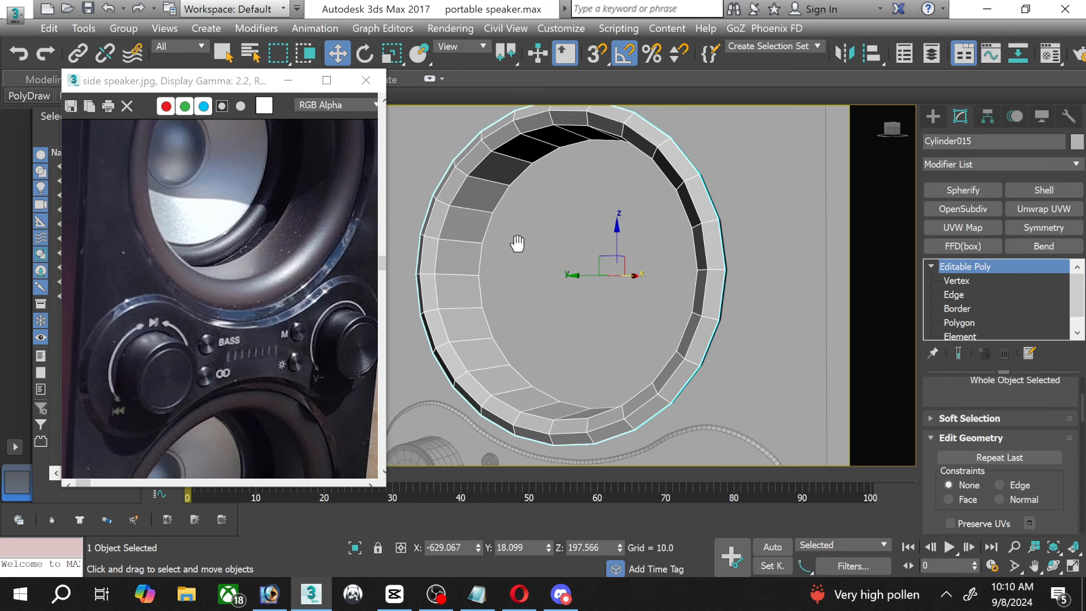
{"action": "left_click", "coordinate": [954, 294]}
{"action": "double_click", "coordinate": [489, 146]}
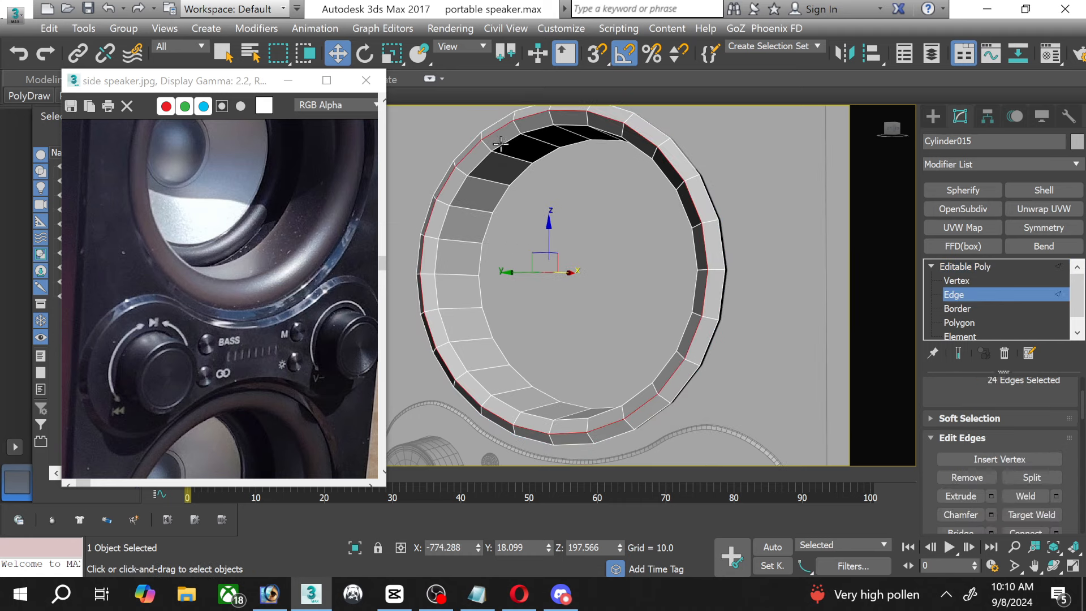
{"action": "left_click_drag", "start_coordinate": [502, 142], "coordinate": [511, 147]}
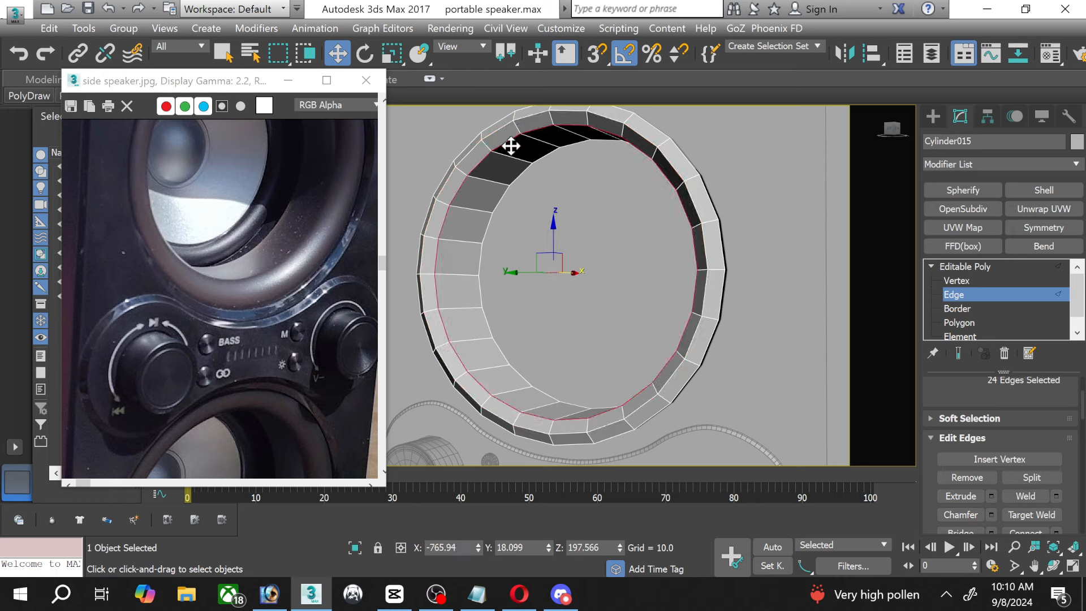
{"action": "left_click", "coordinate": [992, 514]}
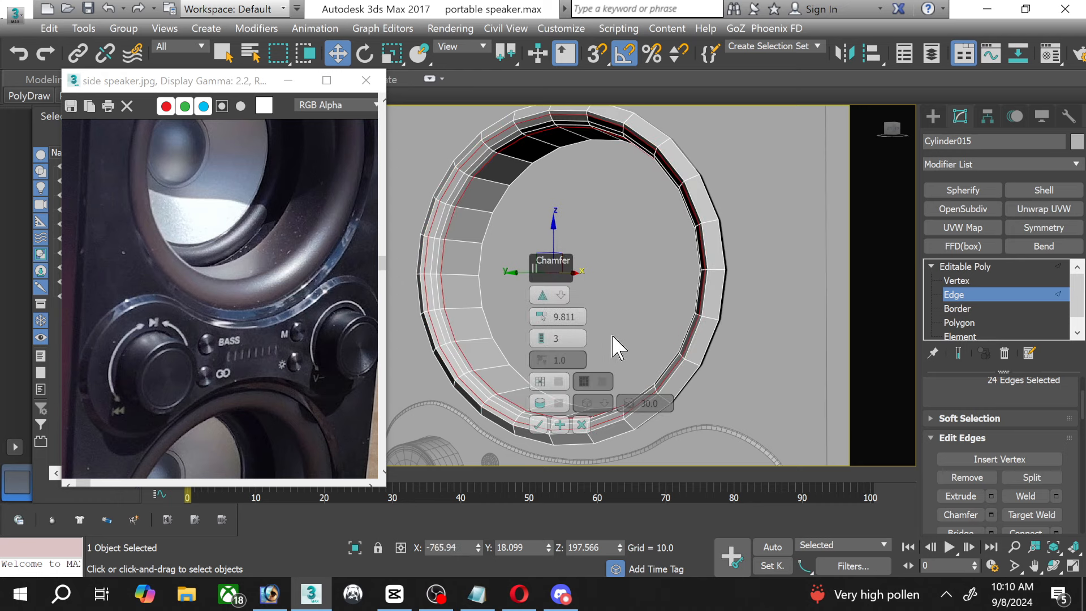
{"action": "left_click", "coordinate": [538, 424]}
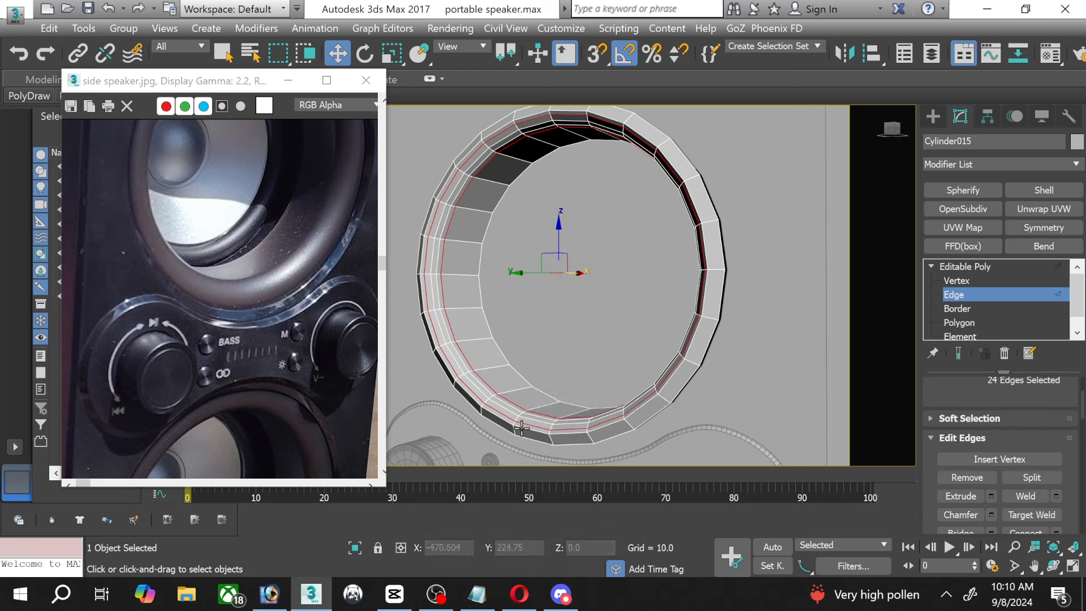
Try removing the rim's middle edge loop, and undo the removal.
{"action": "double_click", "coordinate": [521, 428]}
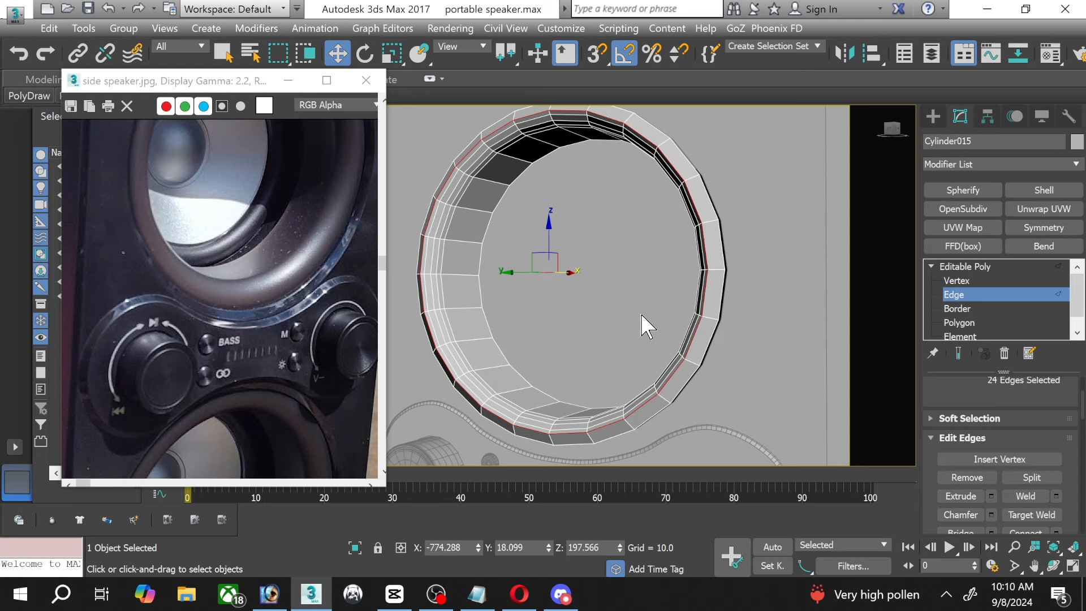
{"action": "key", "text": "ctrl+BackSpace"}
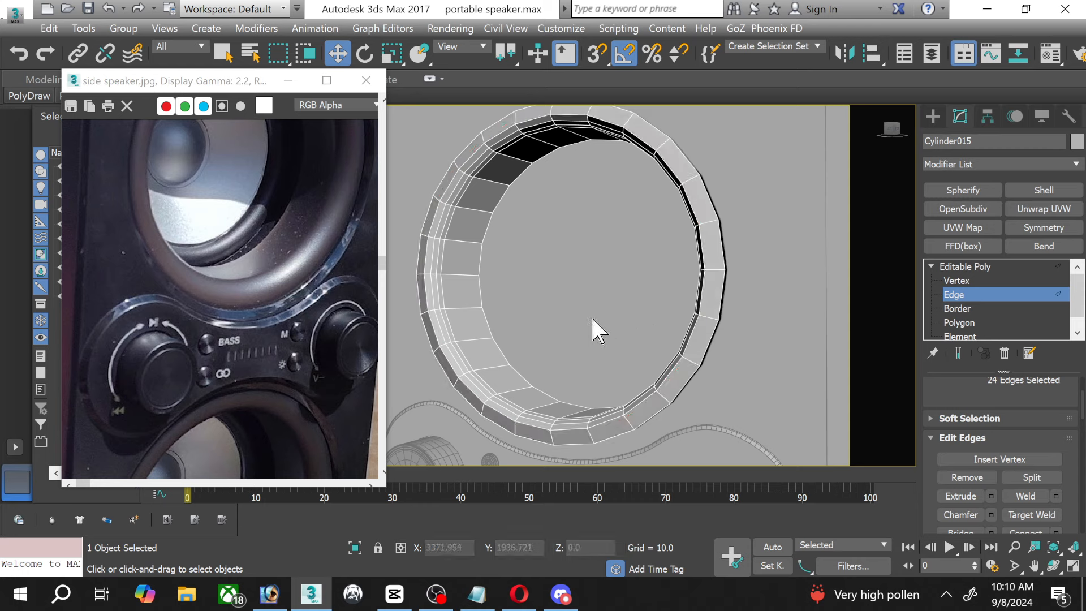
{"action": "key", "text": "ctrl+z"}
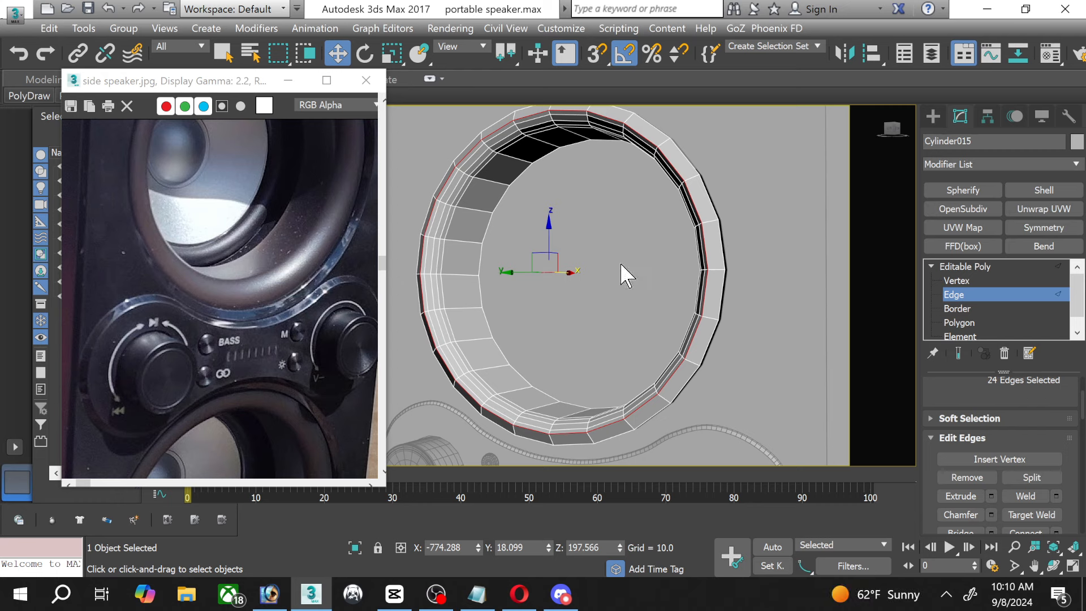
Chamfer the rim's outer edge loop by 9.811 with 3 segments and smoothing off, and leave edge editing.
{"action": "middle_click_drag", "start_coordinate": [624, 276], "coordinate": [577, 240], "text": "alt"}
{"action": "double_click", "coordinate": [501, 163]}
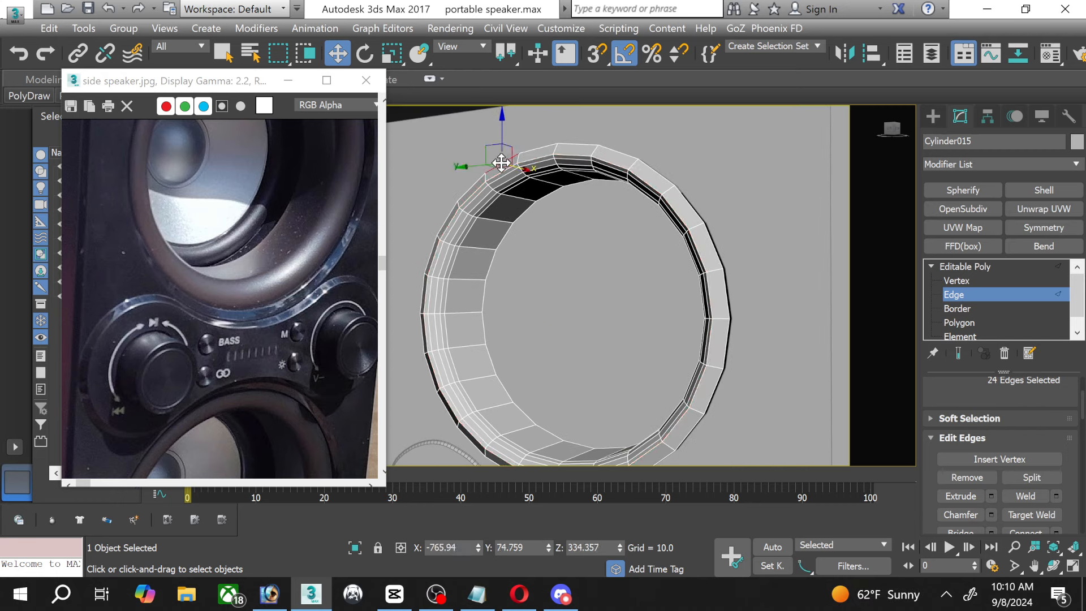
{"action": "left_click", "coordinate": [991, 514]}
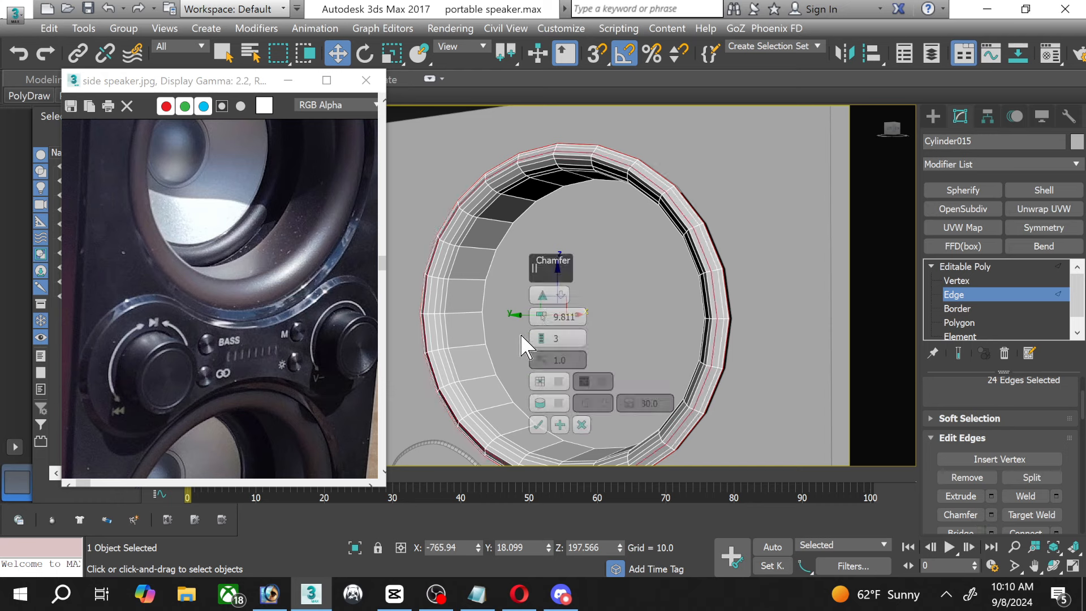
{"action": "left_click", "coordinate": [538, 424]}
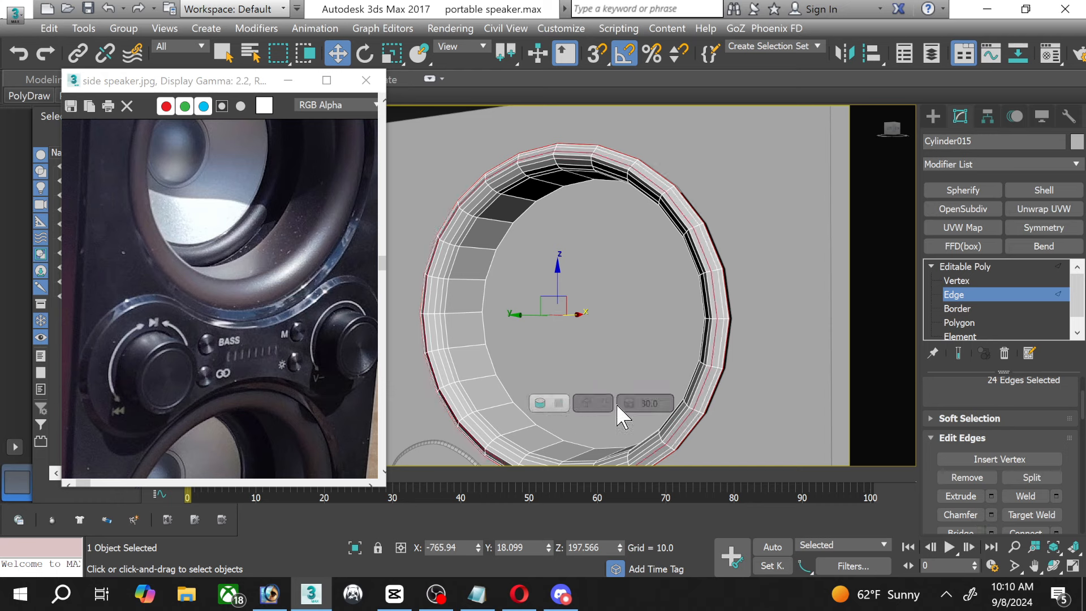
{"action": "left_click", "coordinate": [965, 299]}
Examine the upper speaker's inner recess and rubber surround in the side speaker.jpg reference image.
{"action": "mouse_move", "coordinate": [748, 308]}
{"action": "middle_mouse_down"}
{"action": "mouse_move", "coordinate": [748, 229]}
{"action": "mouse_move", "coordinate": [751, 291]}
{"action": "middle_mouse_up"}
{"action": "middle_click_drag", "start_coordinate": [553, 339], "coordinate": [563, 349]}
{"action": "scroll", "coordinate": [268, 248], "scroll_direction": "up", "scroll_amount": 3}
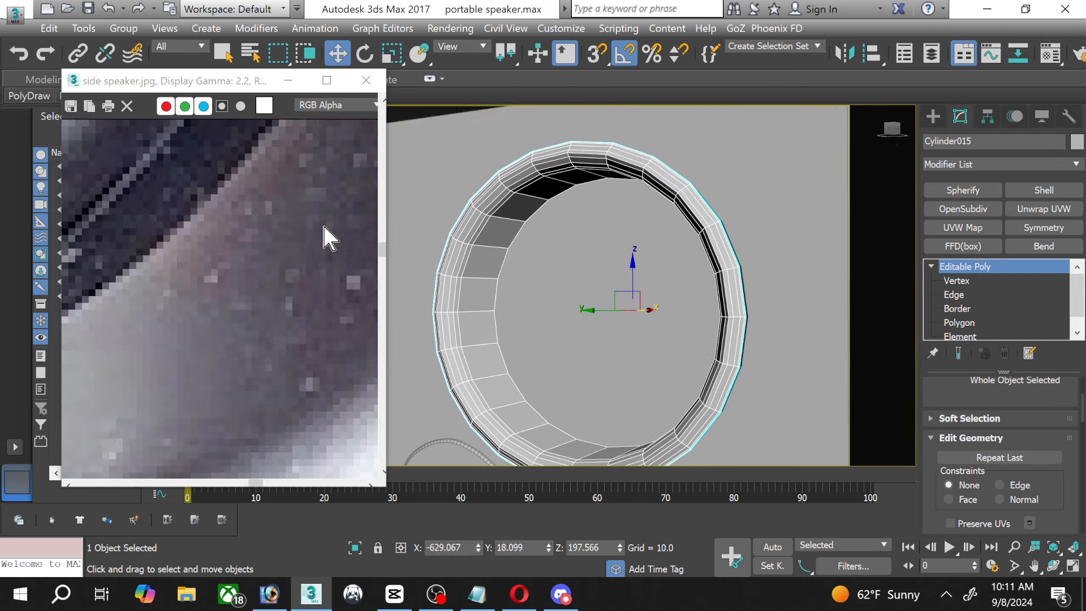
{"action": "scroll", "coordinate": [127, 287], "scroll_direction": "down", "scroll_amount": 1}
{"action": "middle_click_drag", "start_coordinate": [137, 289], "coordinate": [201, 323]}
{"action": "scroll", "coordinate": [291, 390], "scroll_direction": "down", "scroll_amount": 1}
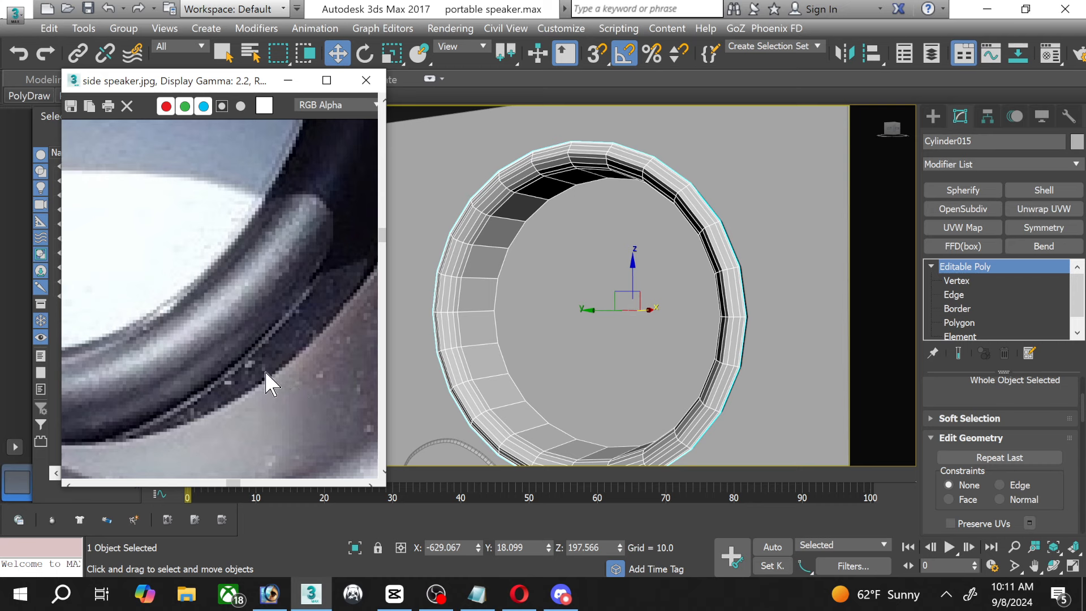
{"action": "scroll", "coordinate": [255, 380], "scroll_direction": "down", "scroll_amount": 2}
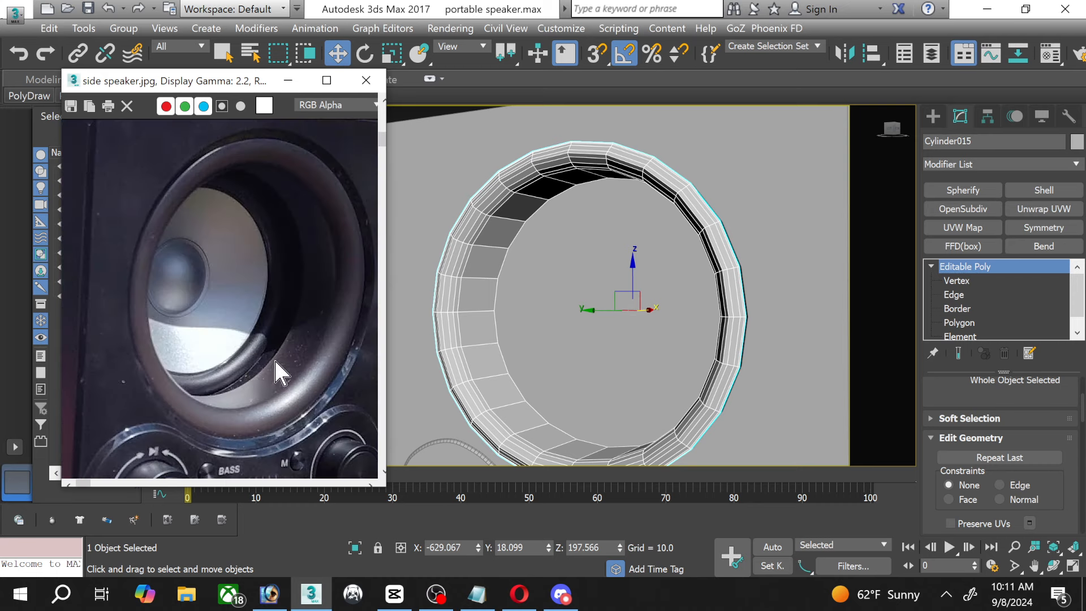
{"action": "left_click", "coordinate": [541, 386]}
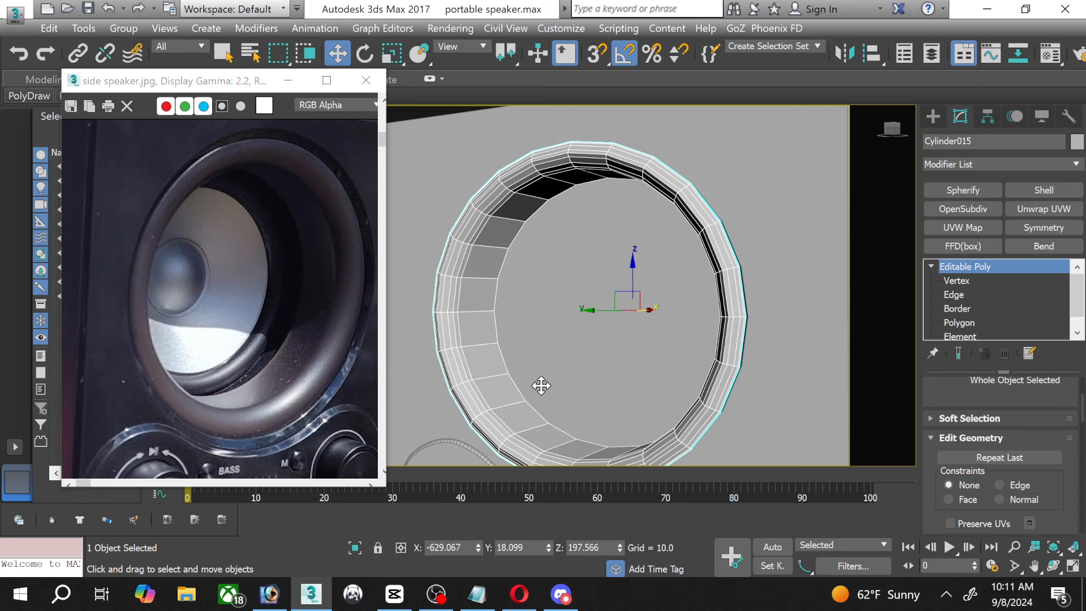
{"action": "middle_click_drag", "start_coordinate": [541, 385], "coordinate": [539, 384]}
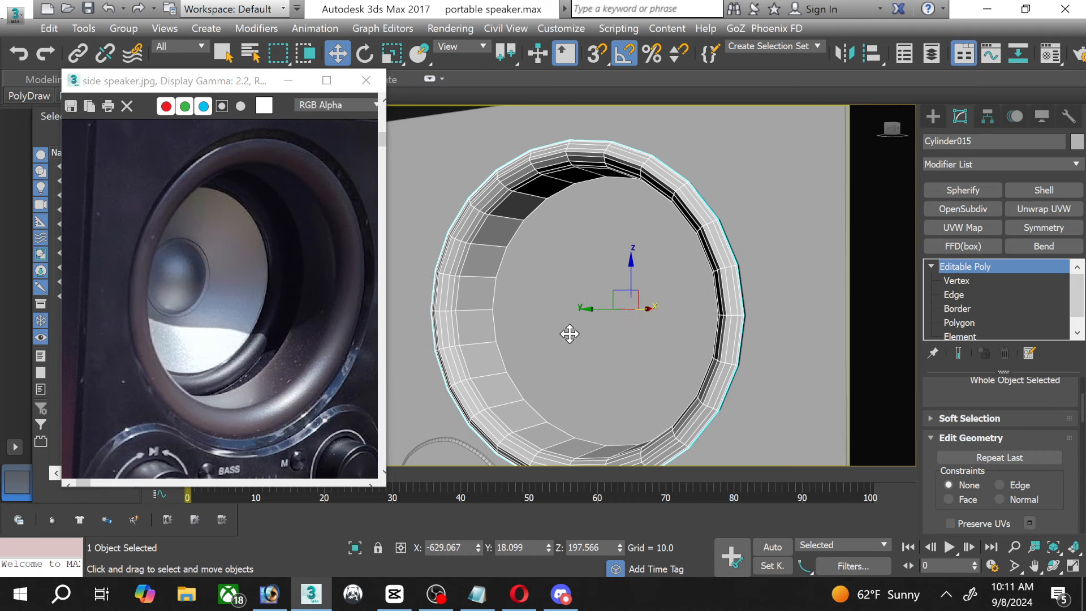
Inset the recess's circular back face slightly and move the inner face deeper along X to about -667.068.
{"action": "left_click", "coordinate": [955, 295]}
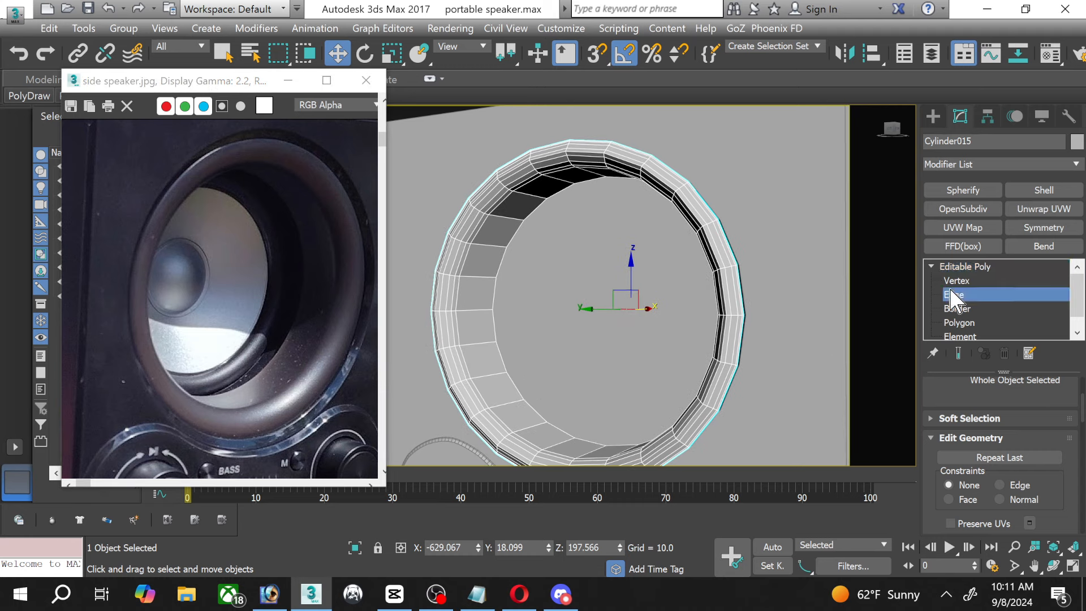
{"action": "left_click", "coordinate": [962, 323]}
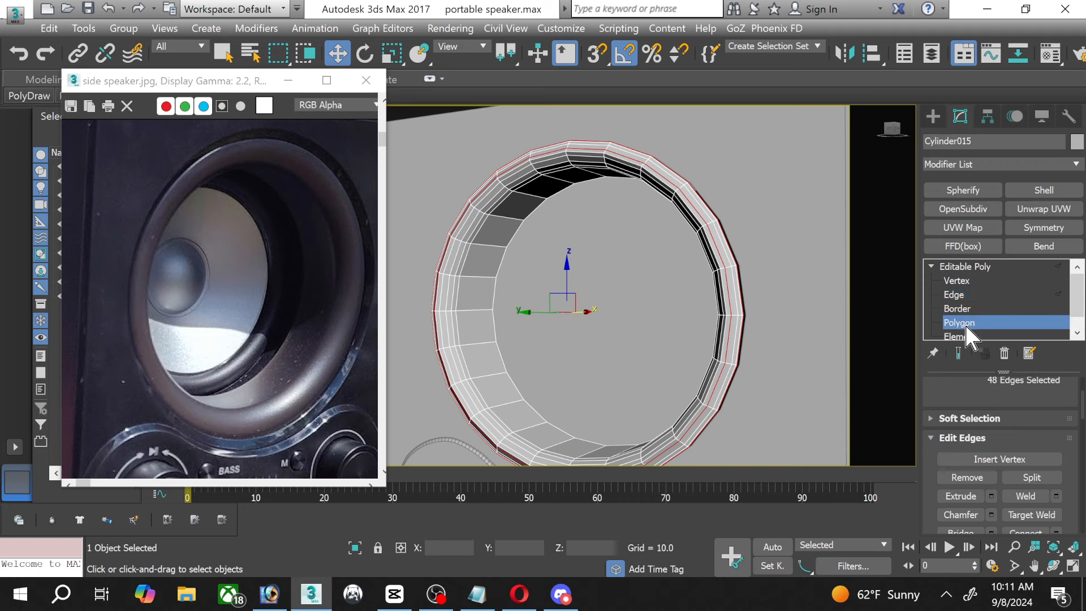
{"action": "left_click", "coordinate": [623, 320]}
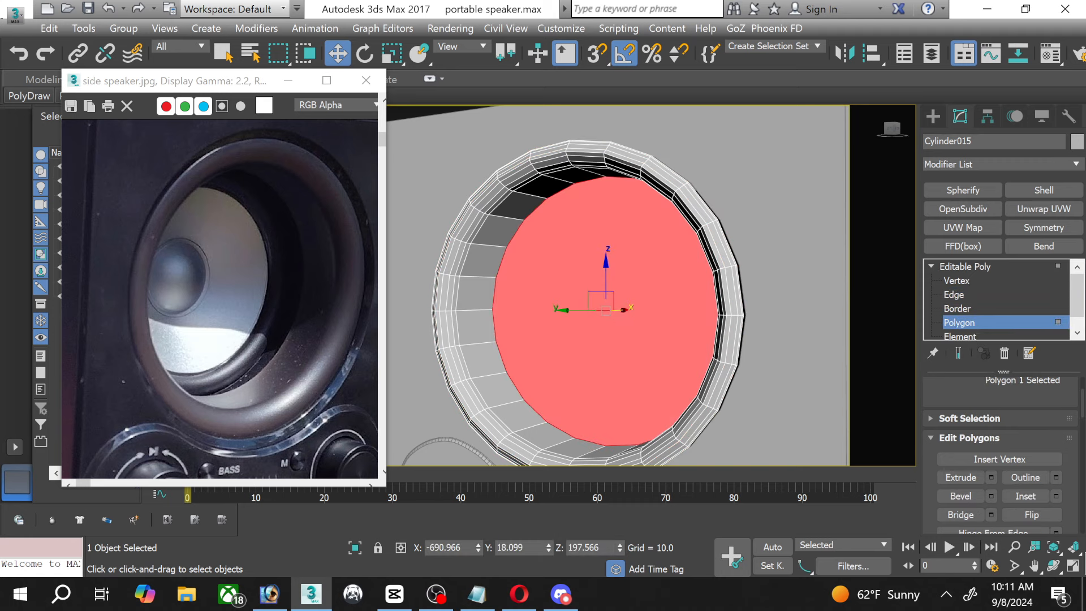
{"action": "left_click", "coordinate": [1055, 496]}
{"action": "left_click_drag", "start_coordinate": [544, 318], "coordinate": [554, 370]}
{"action": "left_click", "coordinate": [537, 338]}
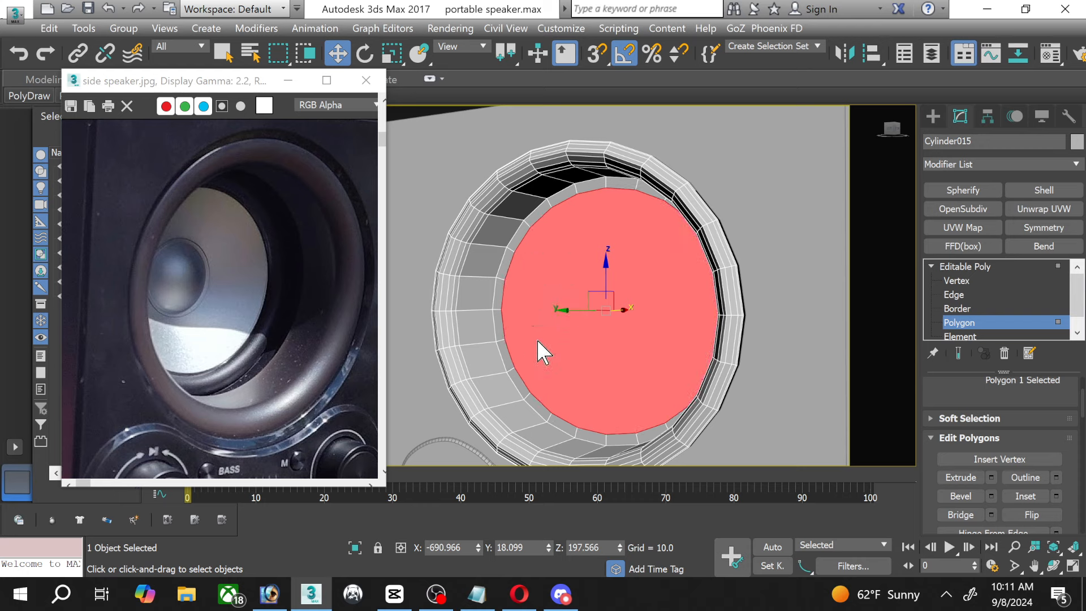
{"action": "left_click_drag", "start_coordinate": [622, 309], "coordinate": [634, 309]}
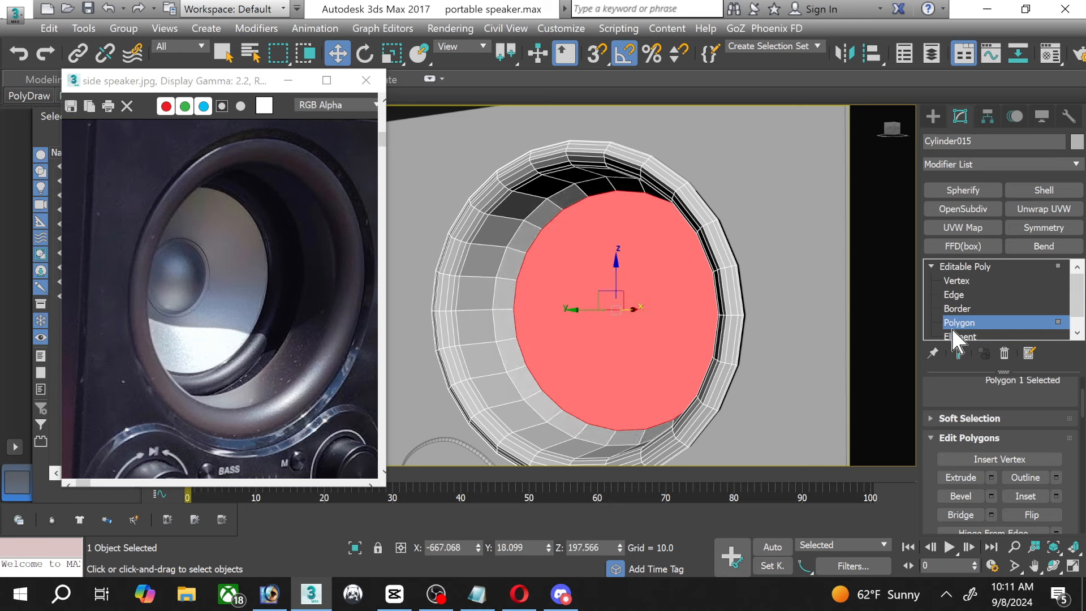
{"action": "left_click", "coordinate": [968, 322]}
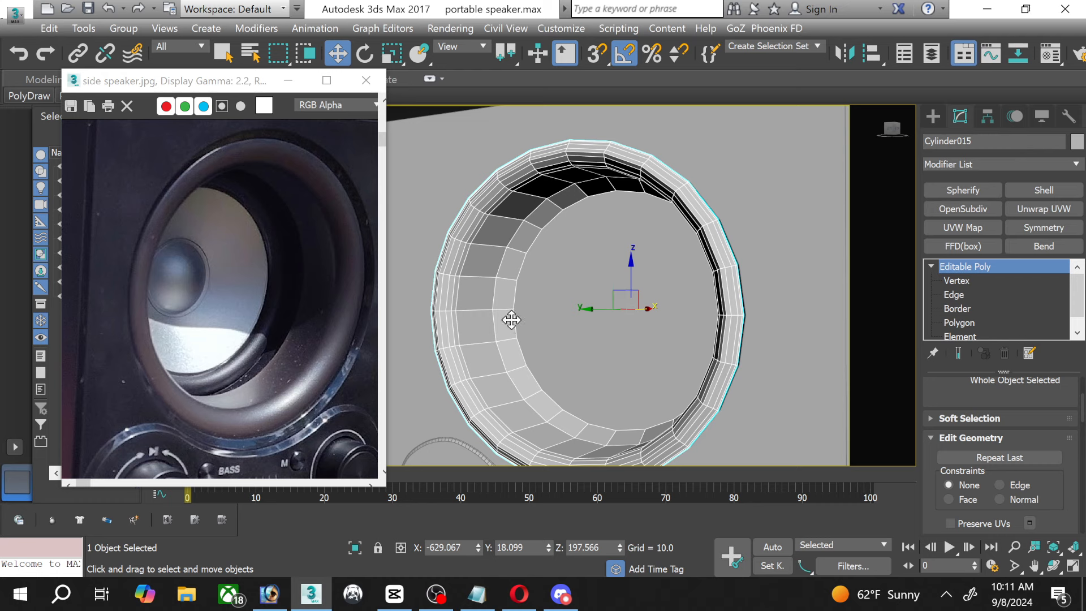
{"action": "left_click", "coordinate": [960, 322]}
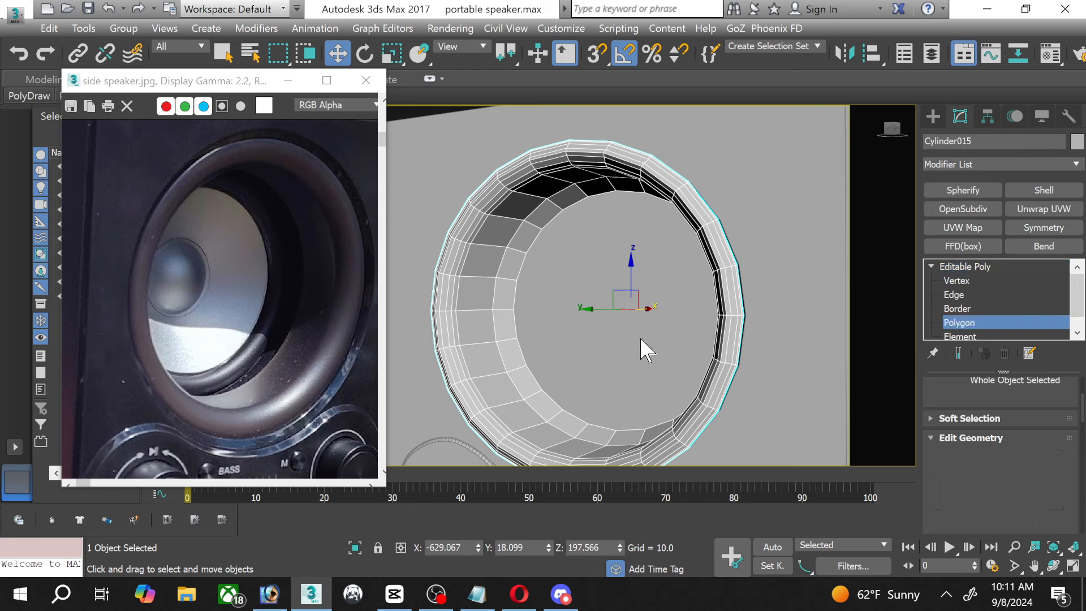
{"action": "left_click", "coordinate": [517, 322]}
{"action": "left_click", "coordinate": [502, 318]}
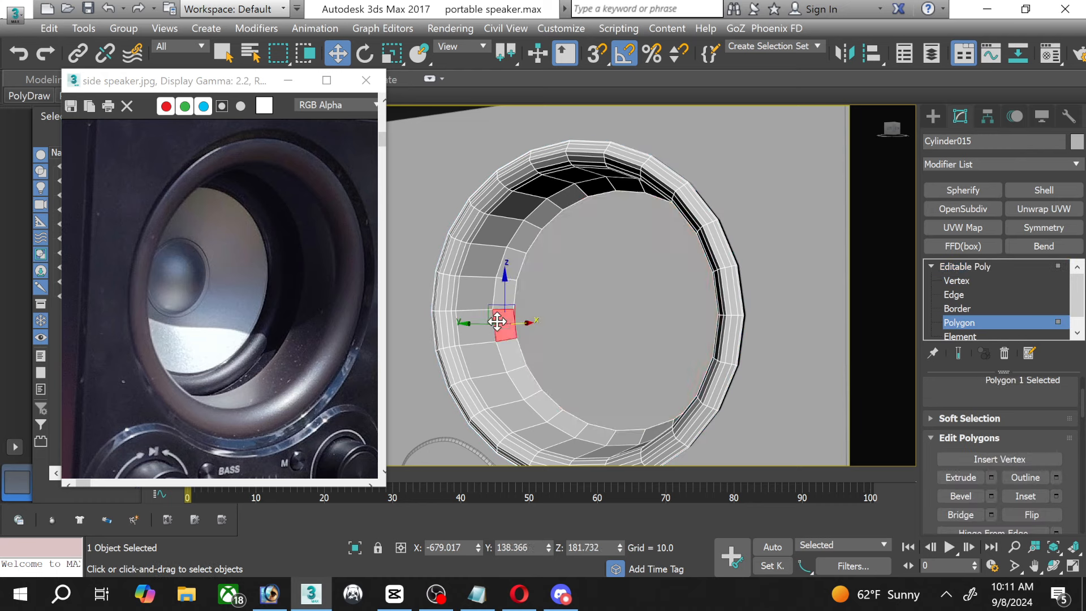
{"action": "left_click", "coordinate": [506, 351], "text": "shift"}
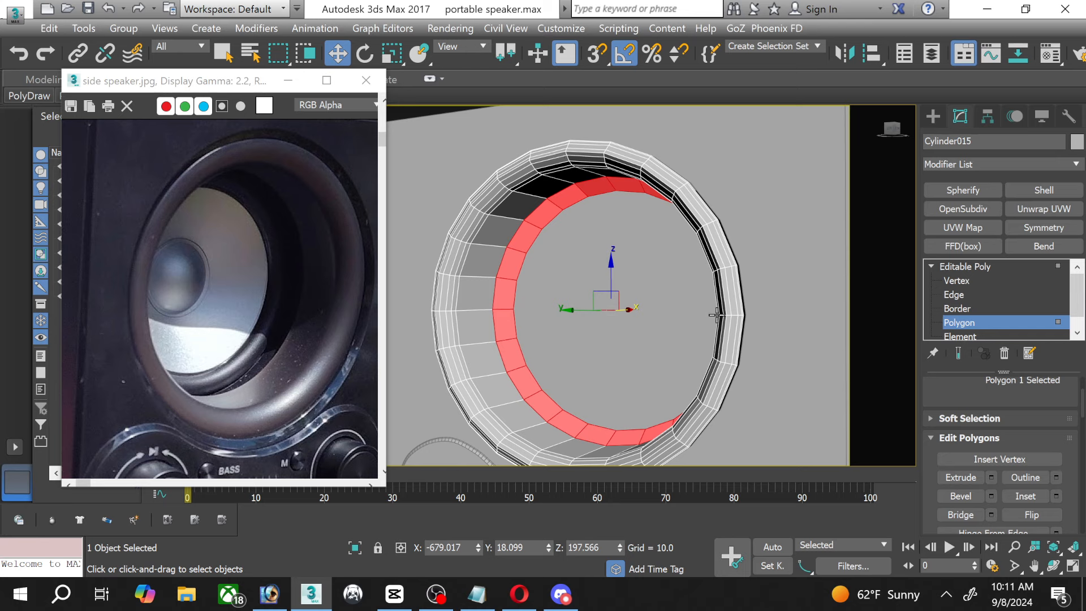
{"action": "left_click", "coordinate": [475, 348]}
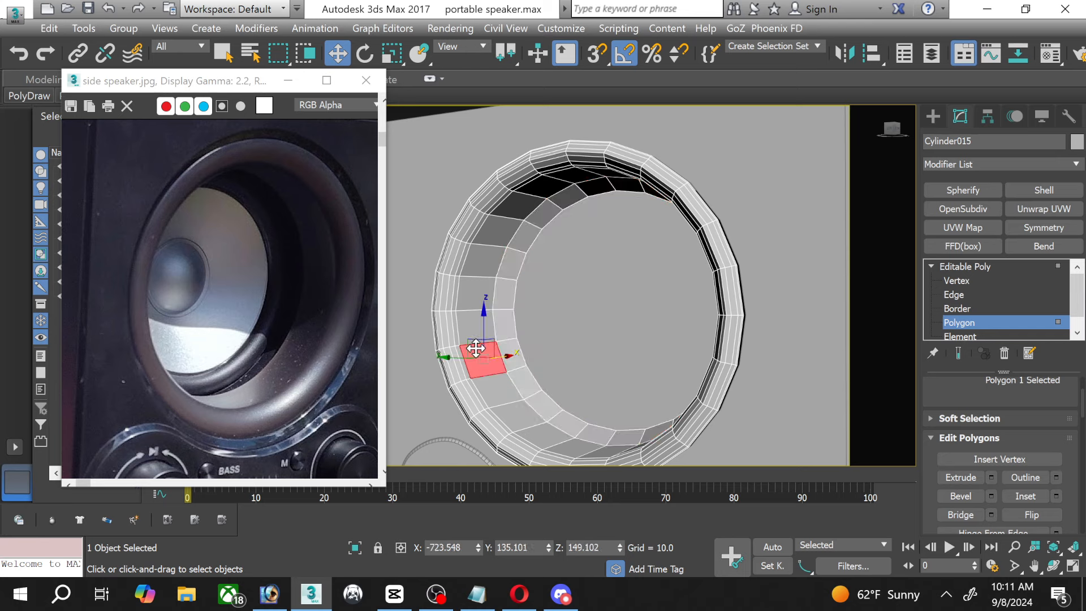
{"action": "left_click", "coordinate": [492, 393], "text": "shift"}
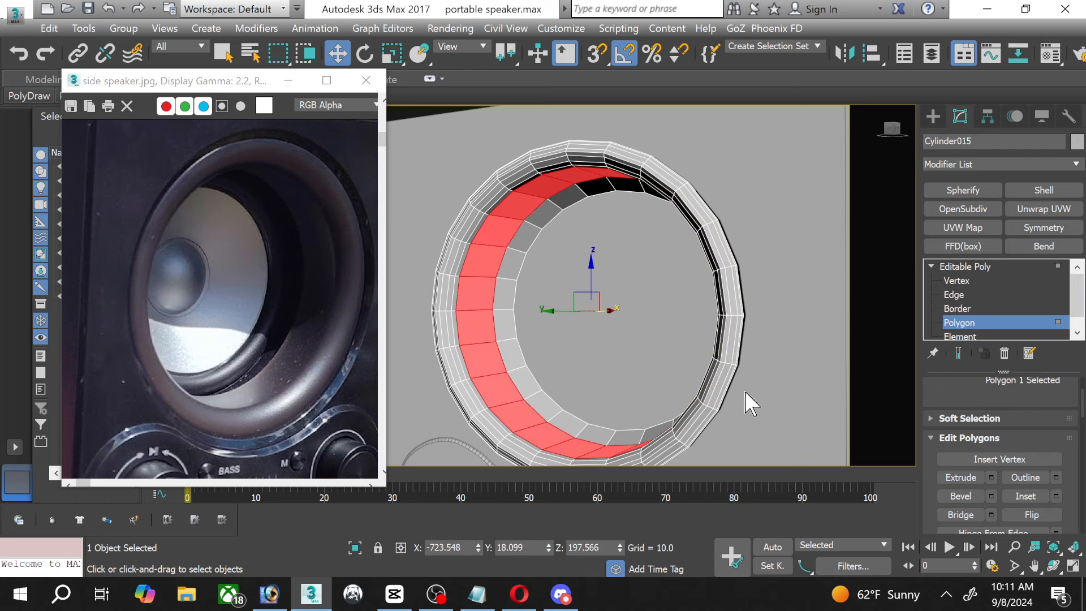
{"action": "left_click", "coordinate": [991, 477]}
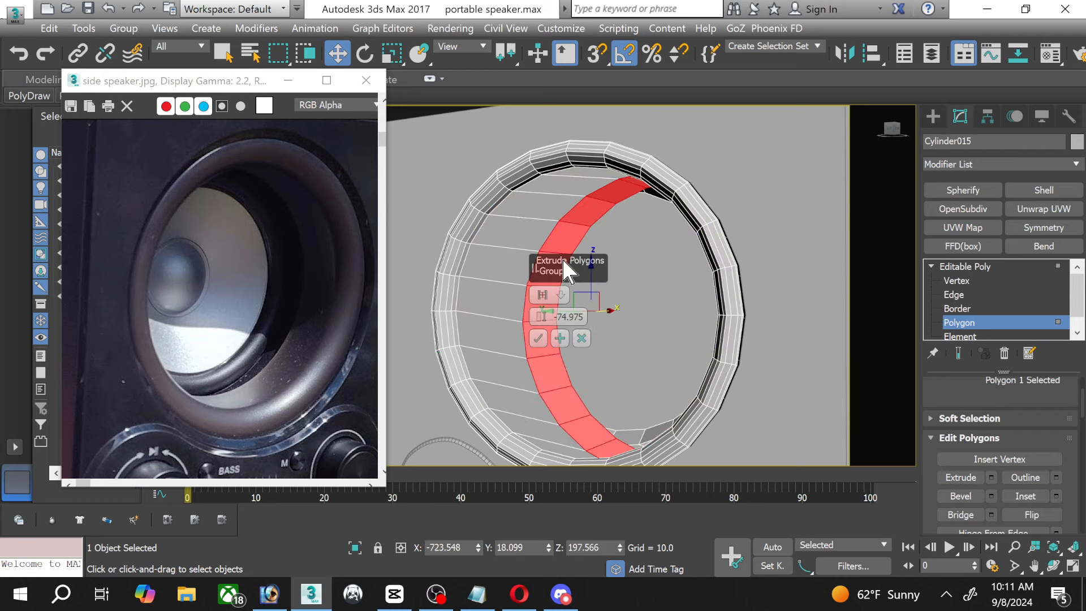
{"action": "left_click_drag", "start_coordinate": [542, 295], "coordinate": [536, 311]}
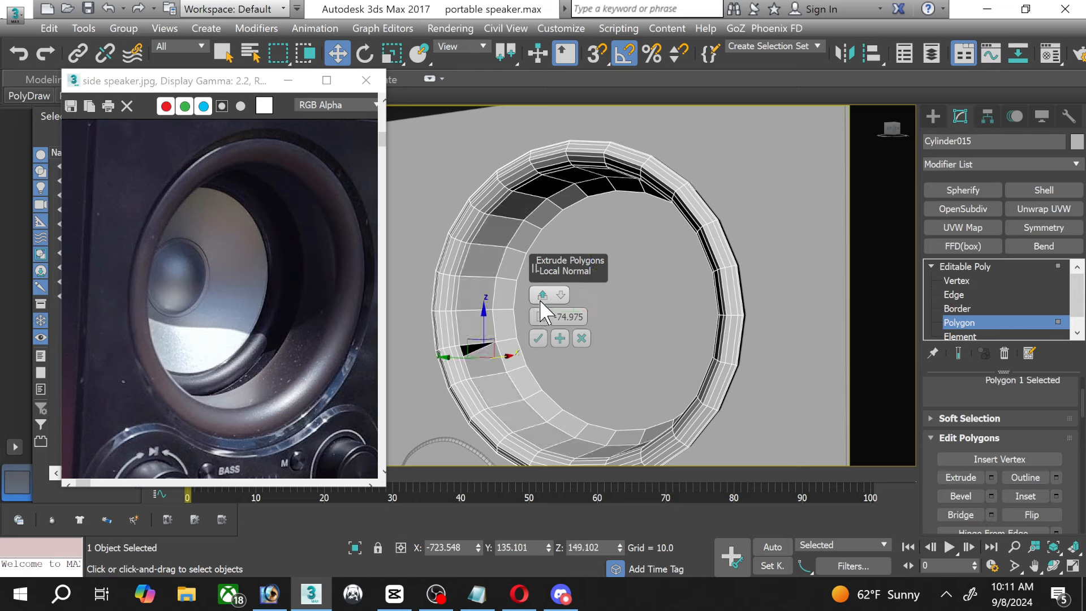
{"action": "left_click", "coordinate": [582, 339]}
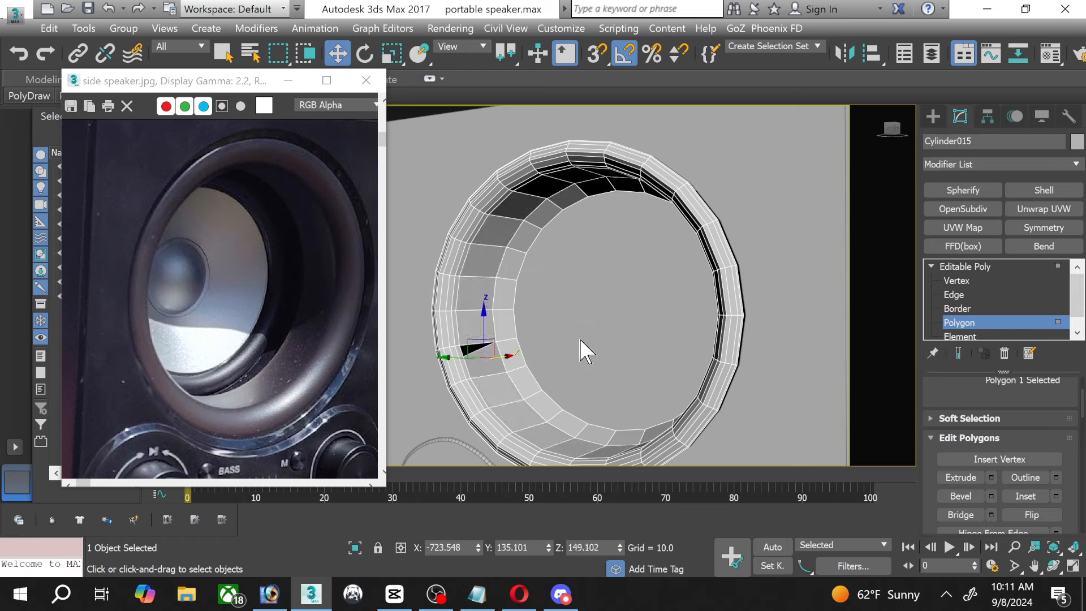
{"action": "key", "text": "ctrl+z"}
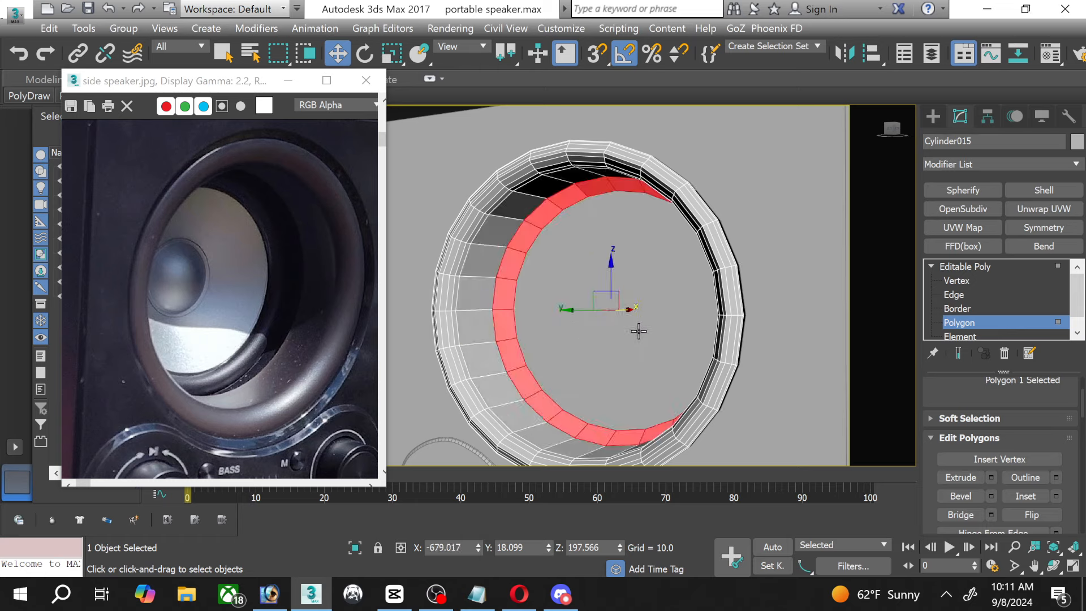
Extrude the loop of polygons along the recess's side wall by 4.737 using the Local Normal type.
{"action": "left_click", "coordinate": [485, 376], "text": "shift"}
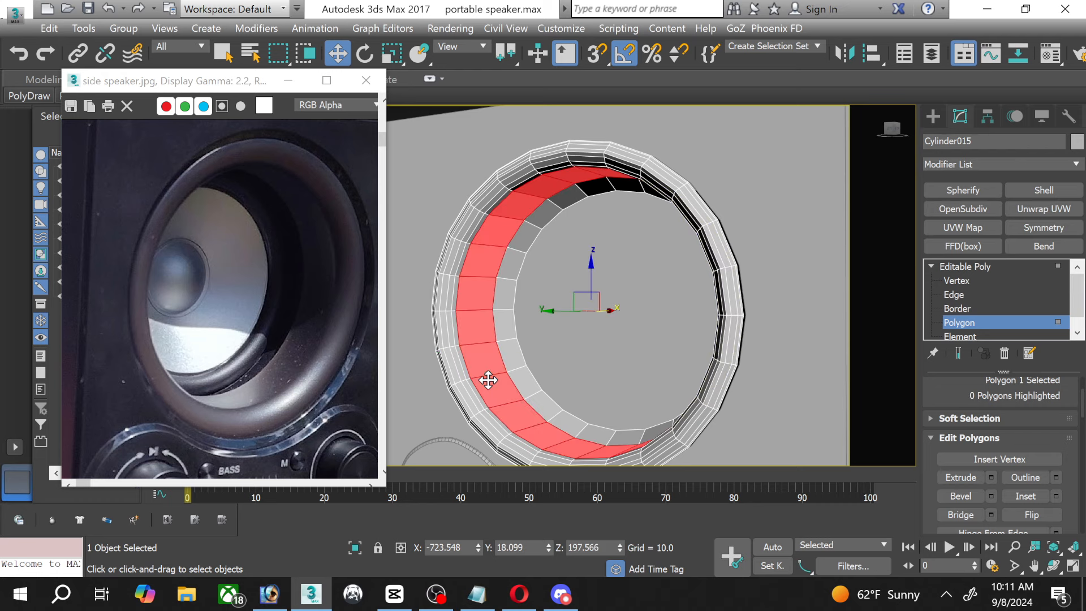
{"action": "left_click", "coordinate": [991, 477]}
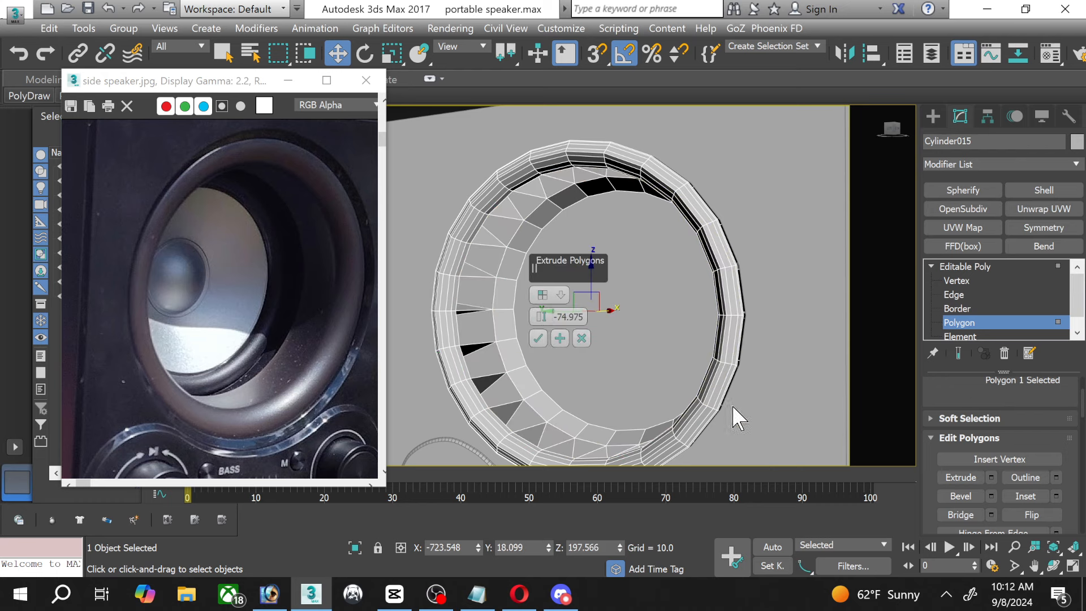
{"action": "left_click", "coordinate": [543, 295]}
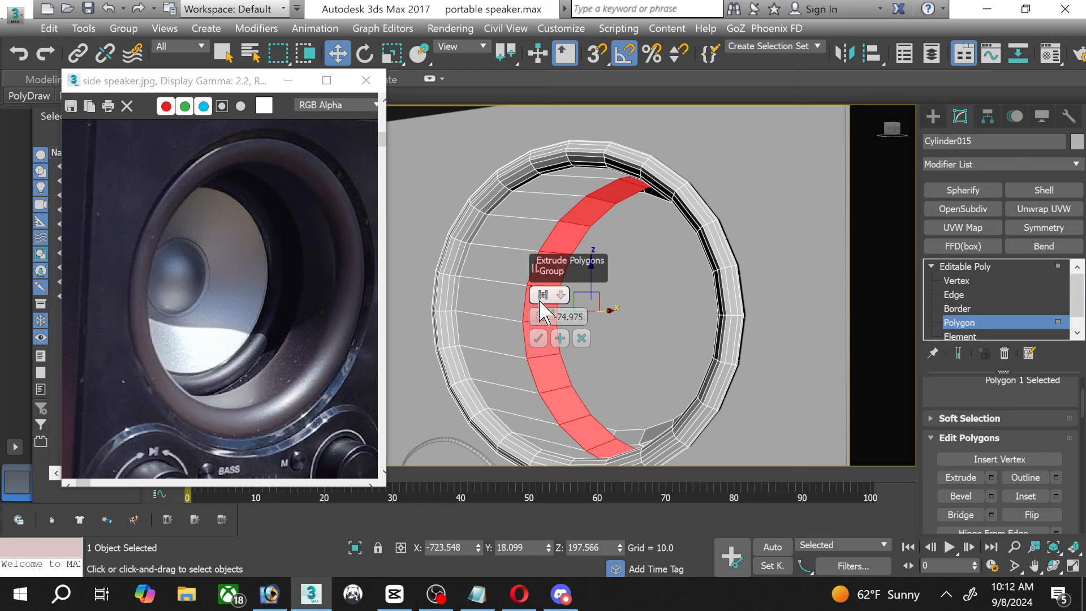
{"action": "left_click", "coordinate": [540, 297]}
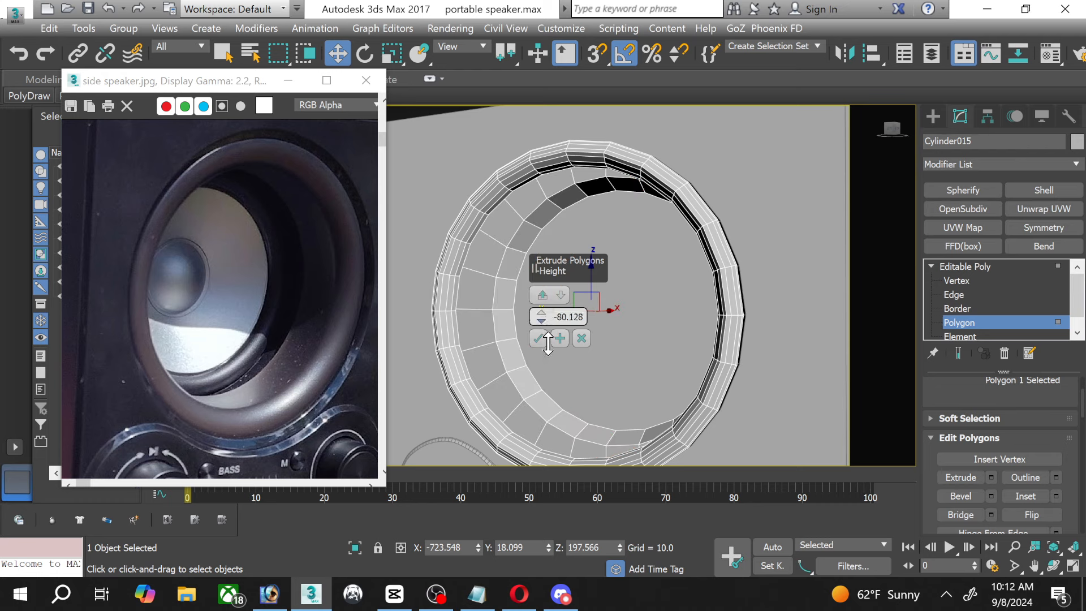
{"action": "left_click_drag", "start_coordinate": [547, 343], "coordinate": [557, 12]}
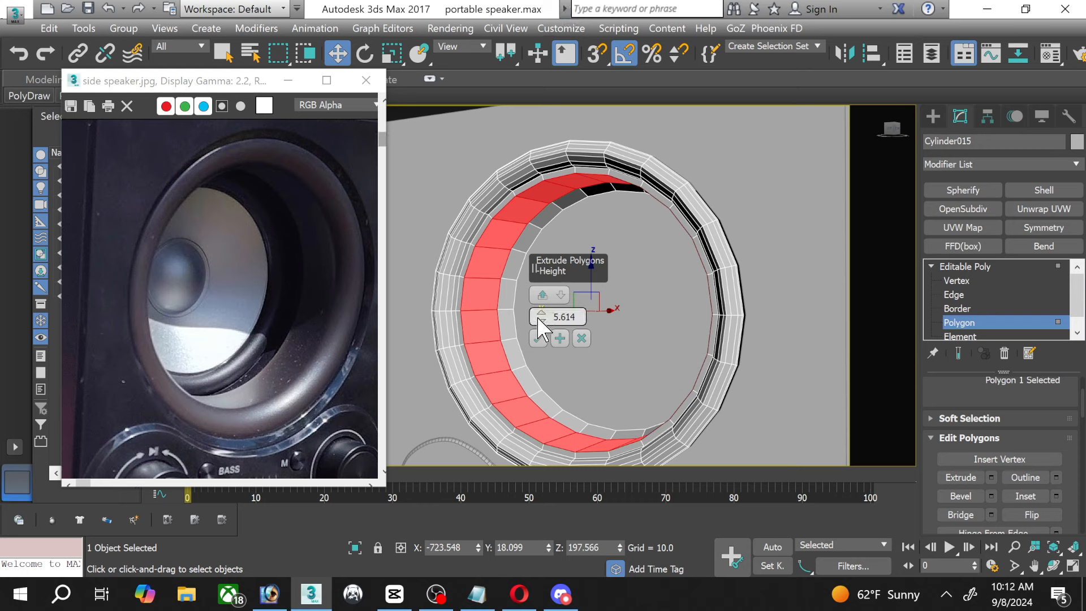
{"action": "left_click_drag", "start_coordinate": [537, 322], "coordinate": [538, 334]}
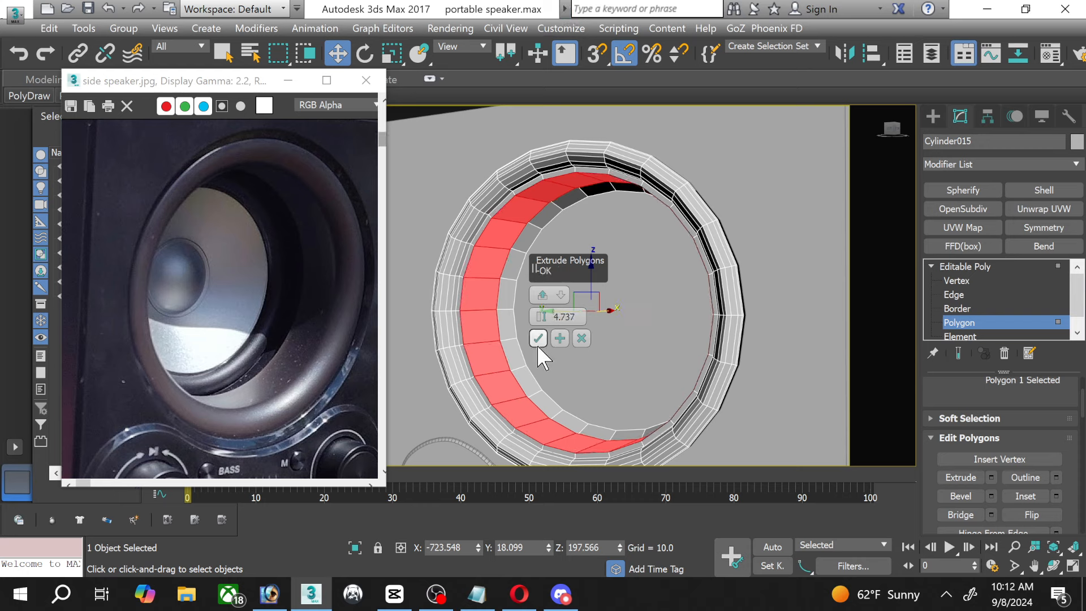
{"action": "left_click", "coordinate": [538, 338]}
Remove the edge loop lying just outside the front edge of the recess's extruded side wall.
{"action": "left_click", "coordinate": [972, 295]}
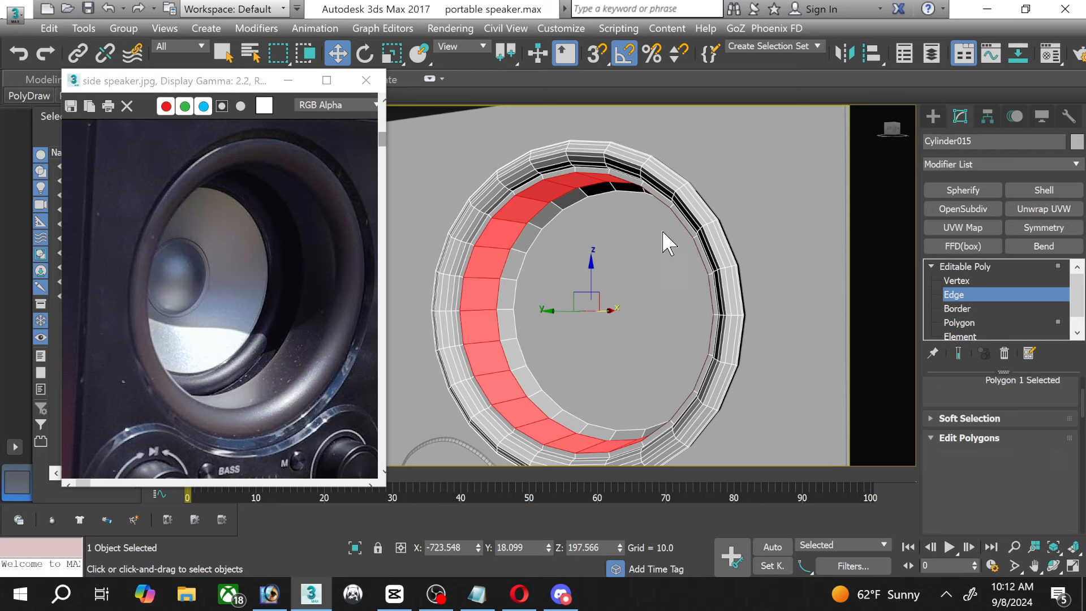
{"action": "scroll", "coordinate": [484, 229], "scroll_direction": "up", "scroll_amount": 5}
{"action": "scroll", "coordinate": [484, 229], "scroll_direction": "up", "scroll_amount": 2}
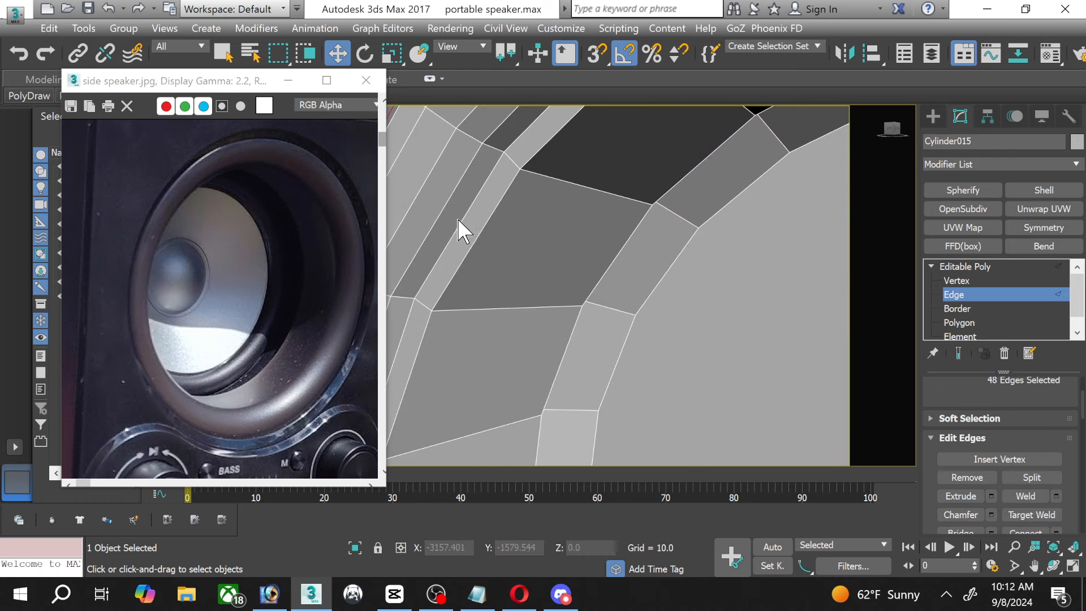
{"action": "double_click", "coordinate": [461, 220]}
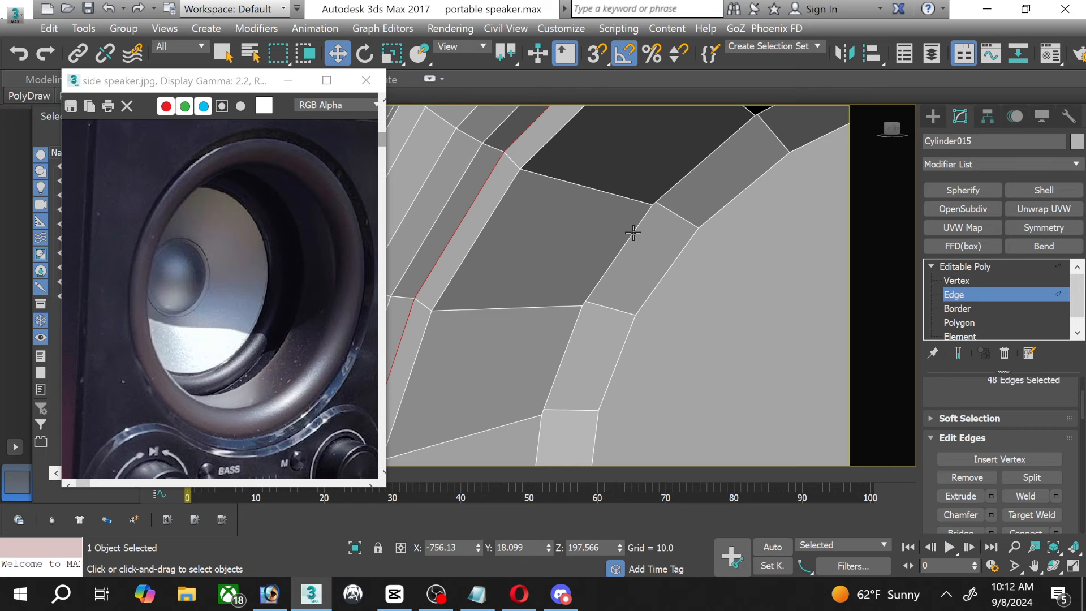
{"action": "key", "text": "ctrl+BackSpace"}
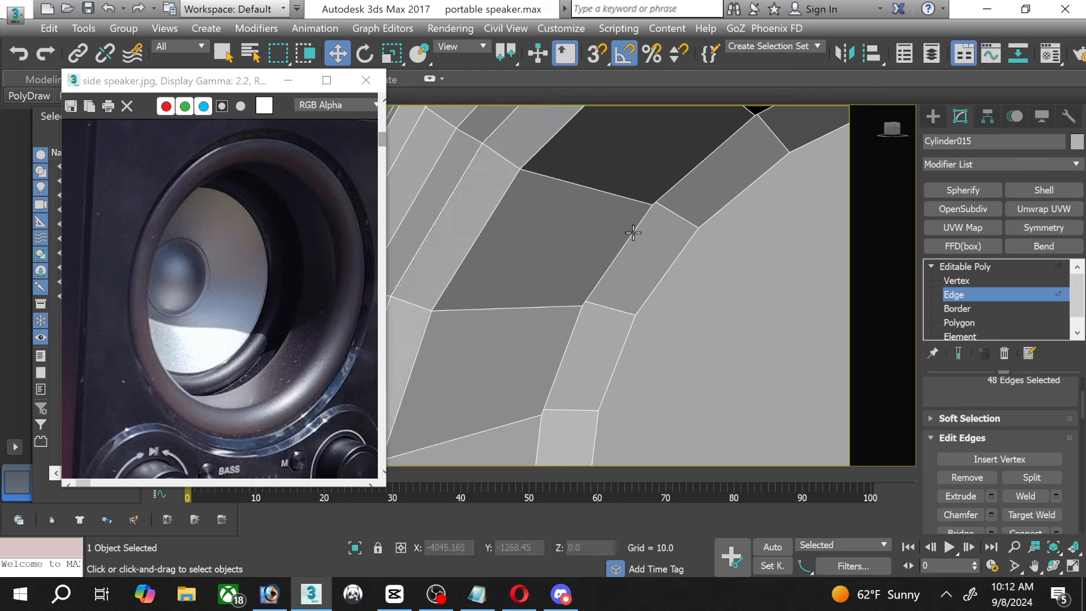
Remove another closely spaced edge loop from the rim's inner slope and leave edge editing.
{"action": "scroll", "coordinate": [598, 249], "scroll_direction": "down", "scroll_amount": 3}
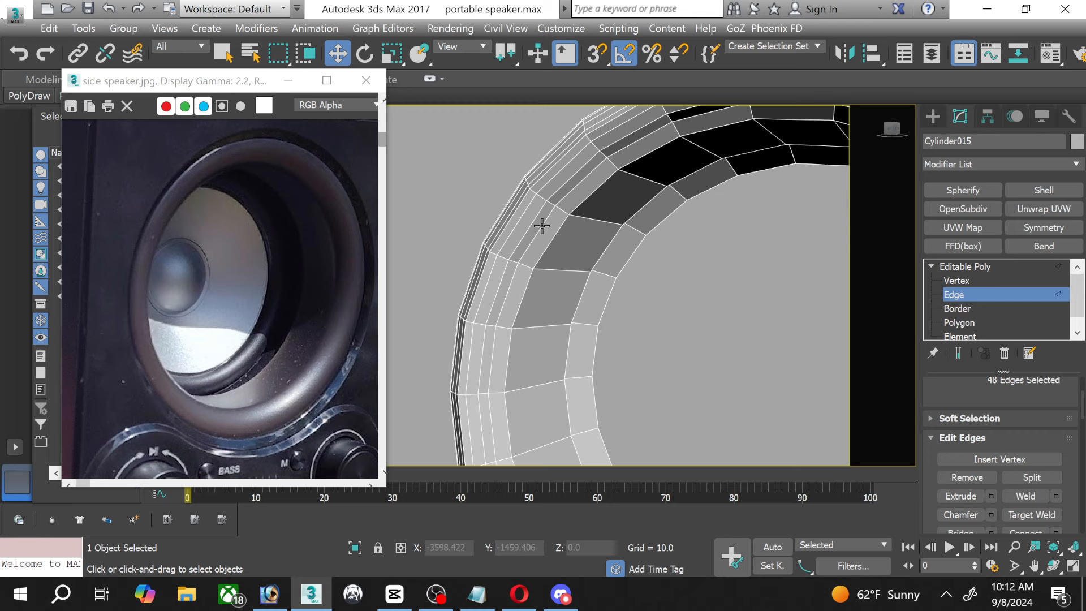
{"action": "double_click", "coordinate": [542, 225]}
{"action": "key", "text": "ctrl+BackSpace"}
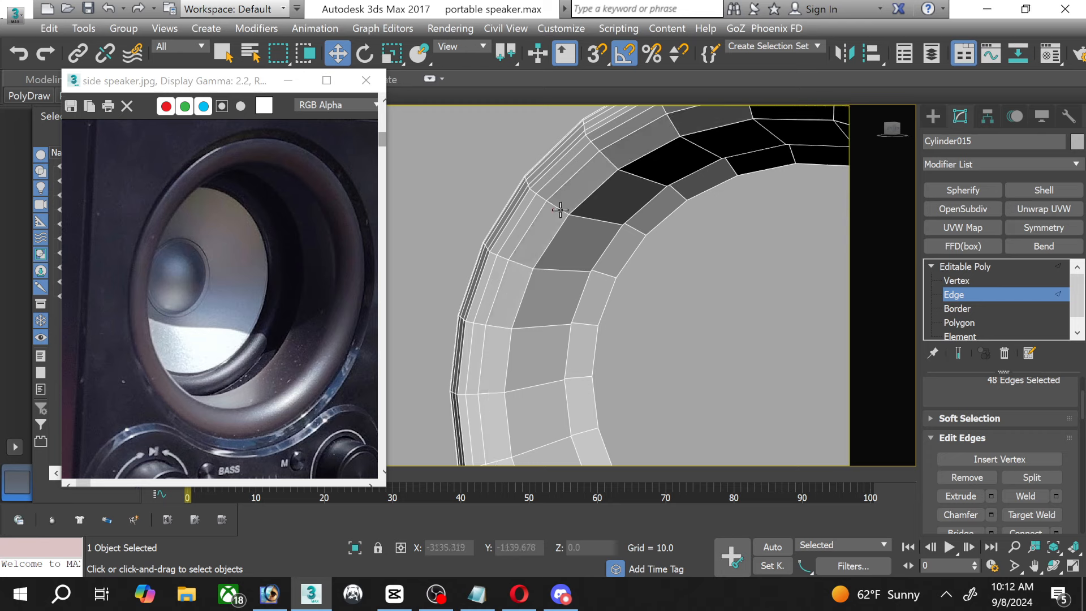
{"action": "scroll", "coordinate": [560, 210], "scroll_direction": "down", "scroll_amount": 2}
{"action": "scroll", "coordinate": [638, 237], "scroll_direction": "down", "scroll_amount": 2}
{"action": "middle_click_drag", "start_coordinate": [620, 235], "coordinate": [584, 223]}
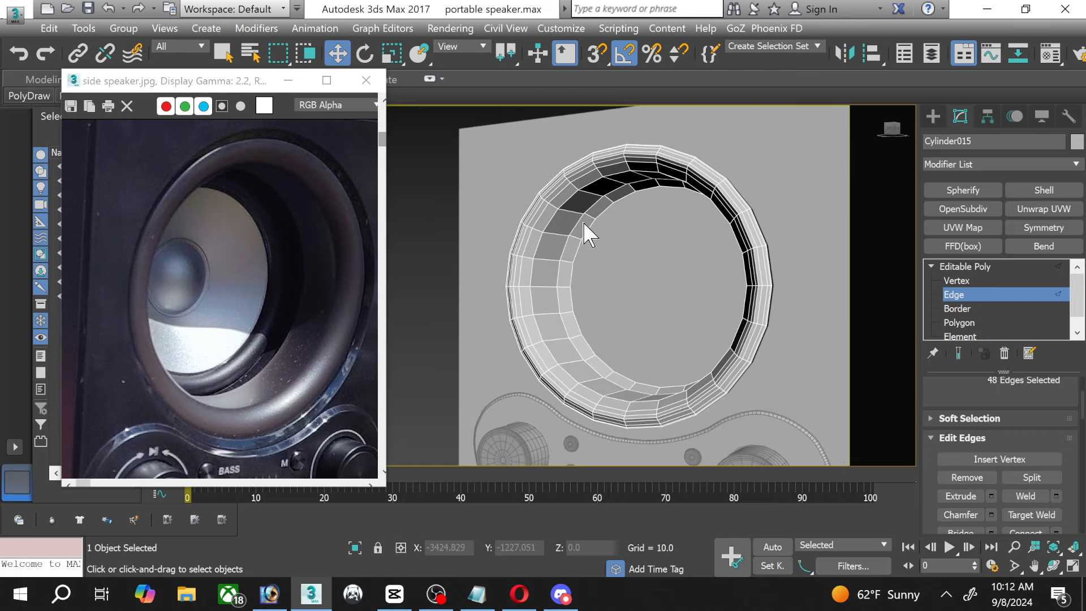
{"action": "scroll", "coordinate": [583, 226], "scroll_direction": "up", "scroll_amount": 2}
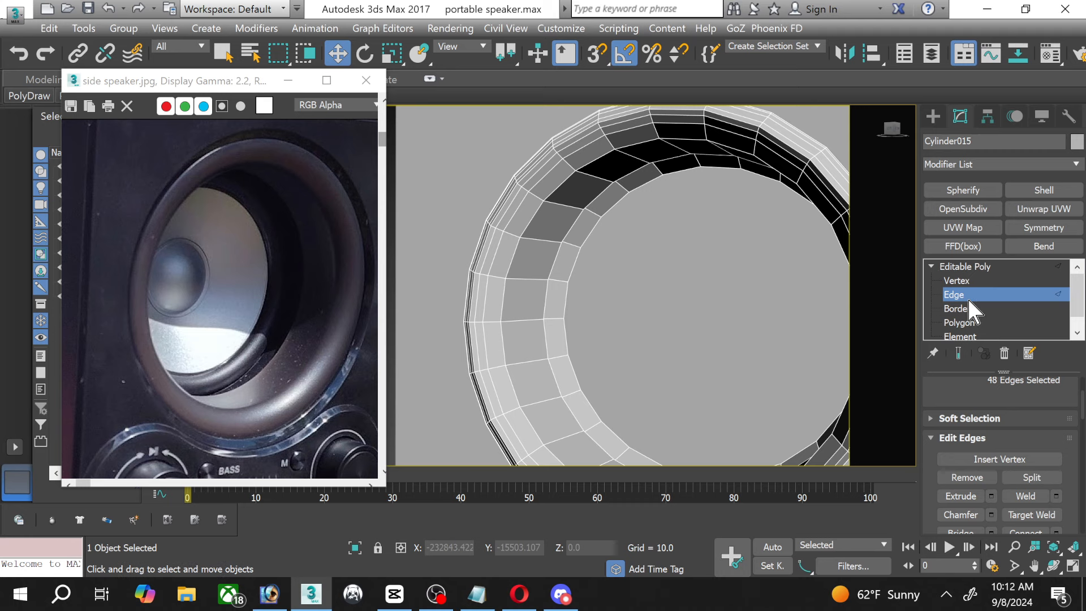
{"action": "key", "text": "2"}
Select the recess's circular back face and scale it up uniformly toward the extruded side wall.
{"action": "scroll", "coordinate": [723, 266], "scroll_direction": "down", "scroll_amount": 3}
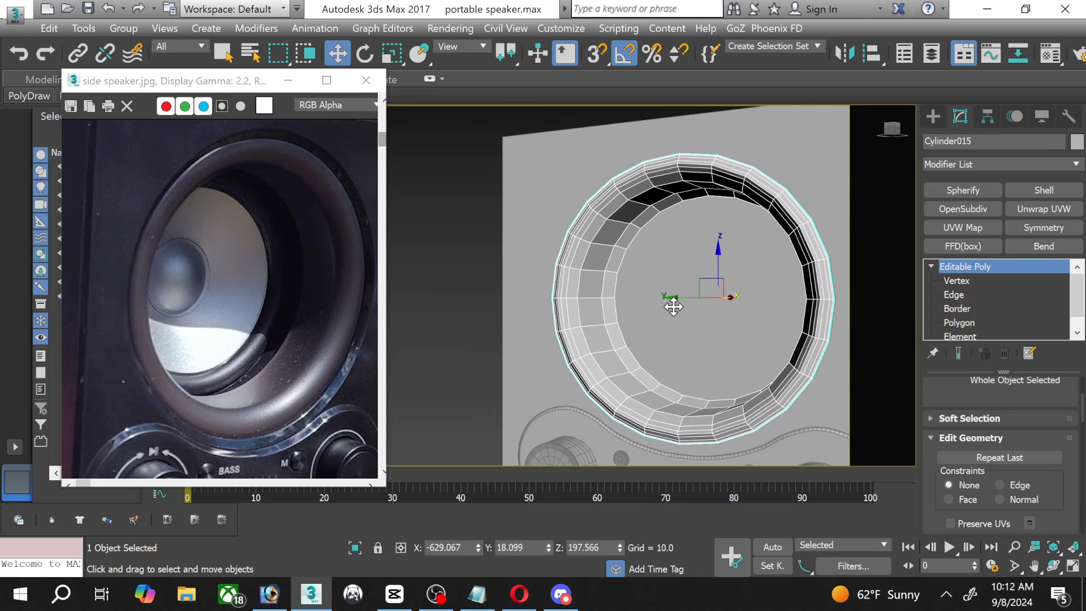
{"action": "scroll", "coordinate": [667, 320], "scroll_direction": "up", "scroll_amount": 2}
{"action": "middle_click_drag", "start_coordinate": [654, 315], "coordinate": [628, 310]}
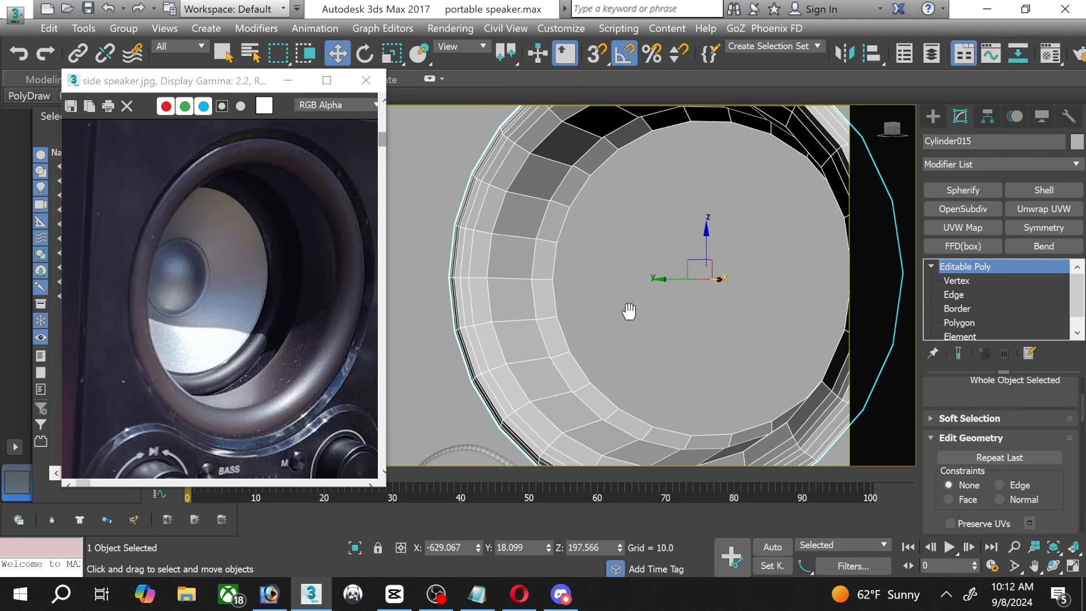
{"action": "left_click", "coordinate": [960, 323]}
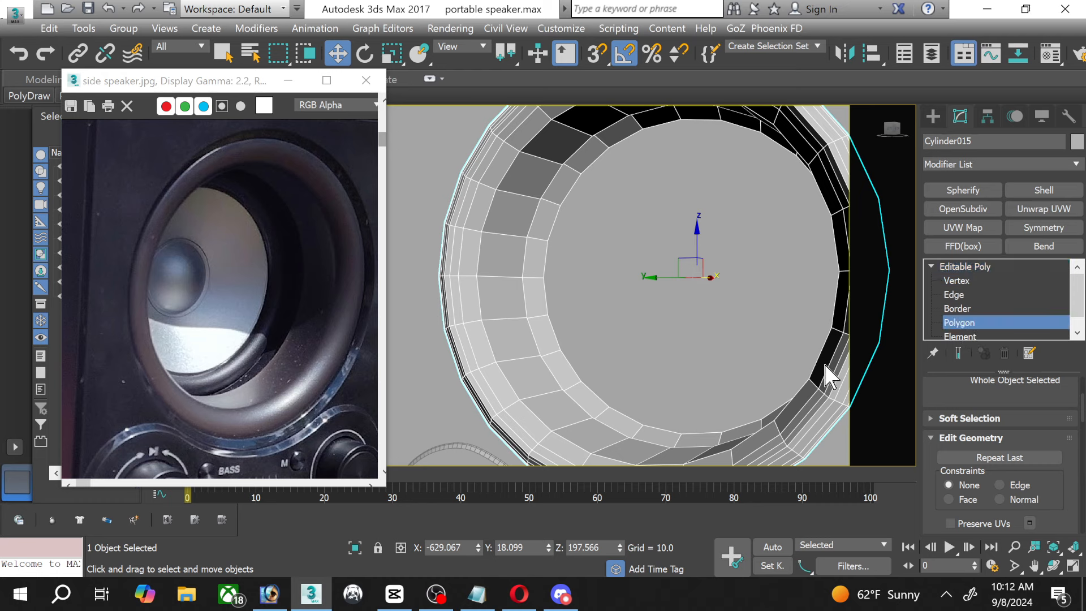
{"action": "left_click", "coordinate": [690, 357]}
{"action": "left_click", "coordinate": [672, 334]}
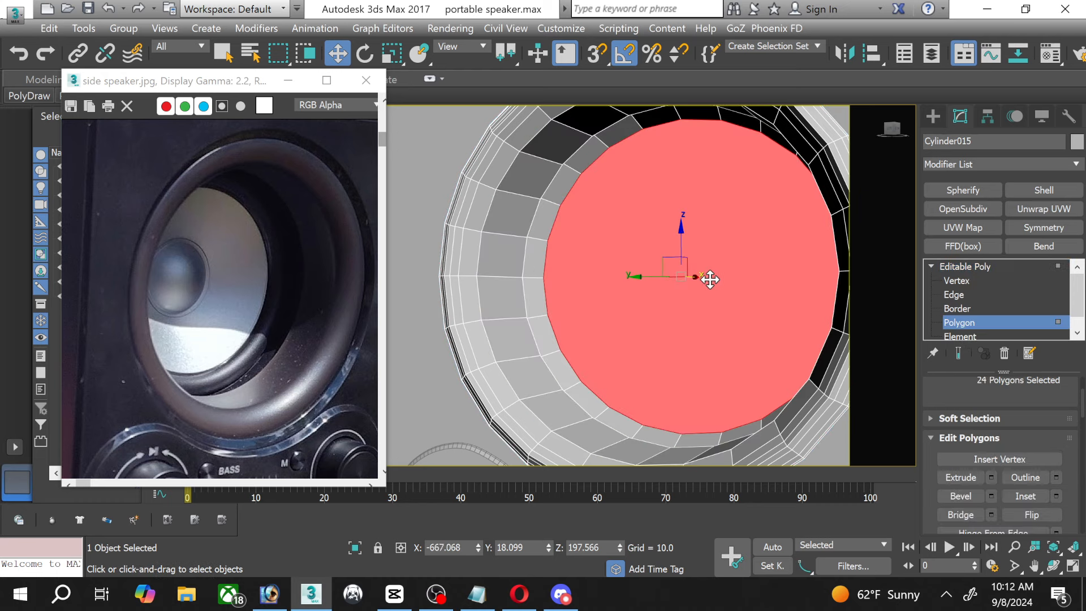
{"action": "left_click", "coordinate": [395, 54]}
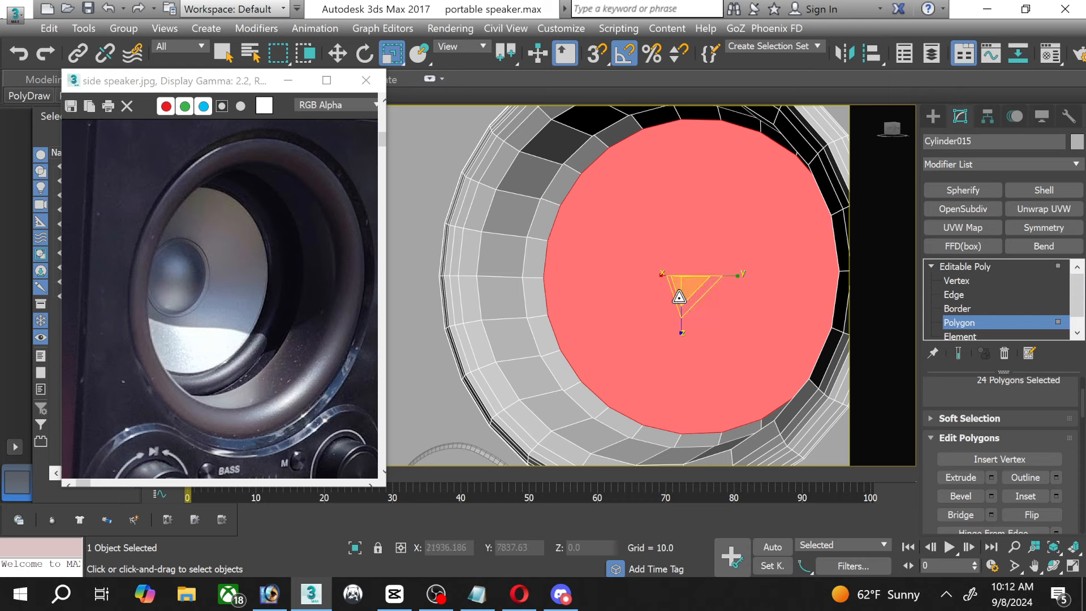
{"action": "left_click_drag", "start_coordinate": [684, 289], "coordinate": [678, 285]}
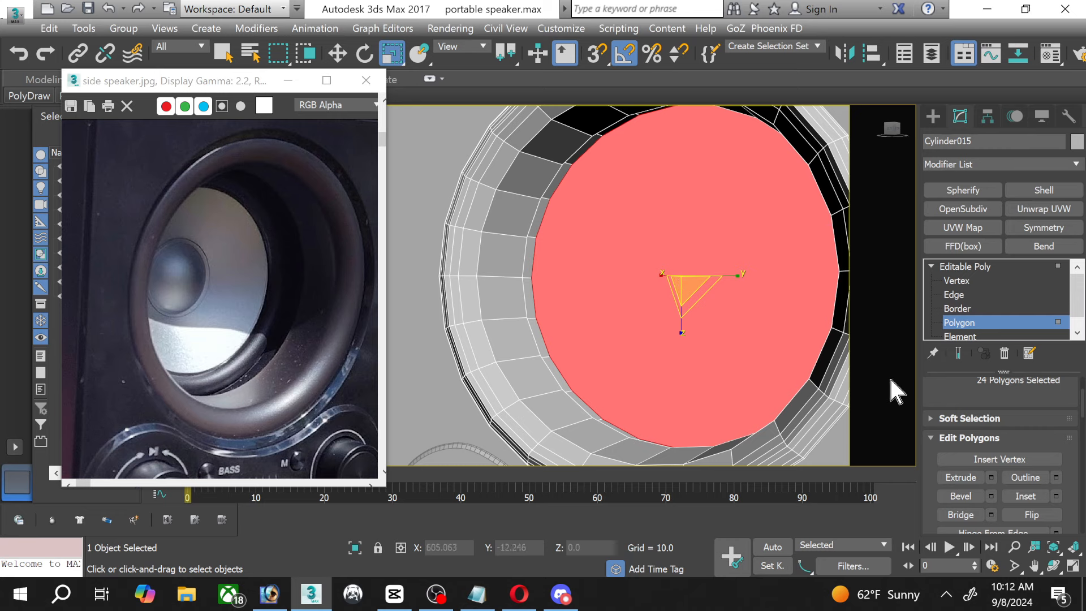
Fine-tune the back face's uniform scale in the straight-on view of the speaker front, then return to the four-view layout.
{"action": "left_click", "coordinate": [1073, 566]}
{"action": "right_click", "coordinate": [497, 194]}
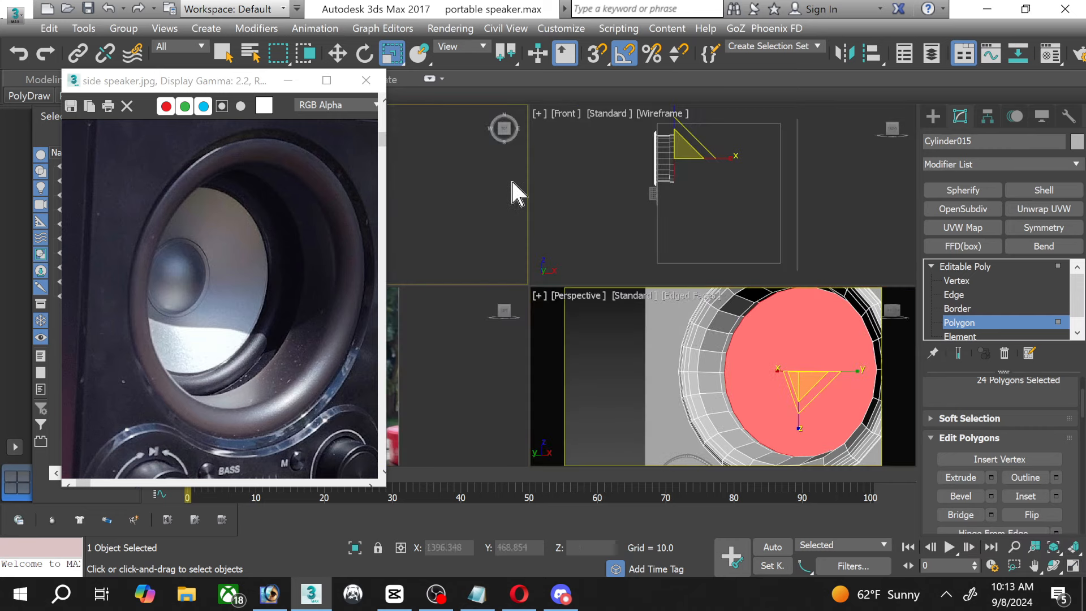
{"action": "right_click", "coordinate": [473, 429]}
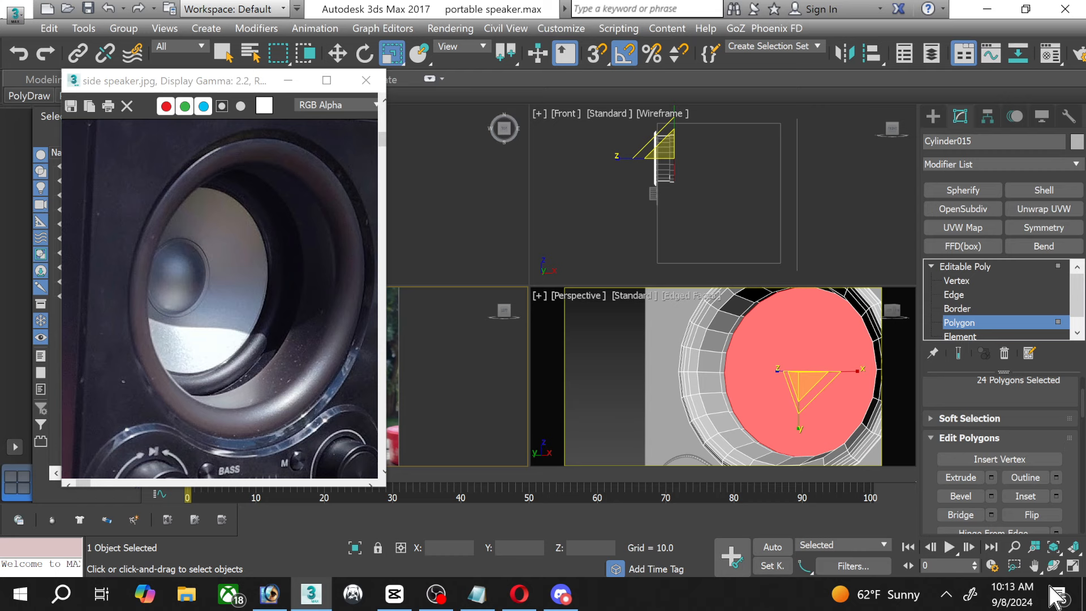
{"action": "left_click", "coordinate": [1074, 565]}
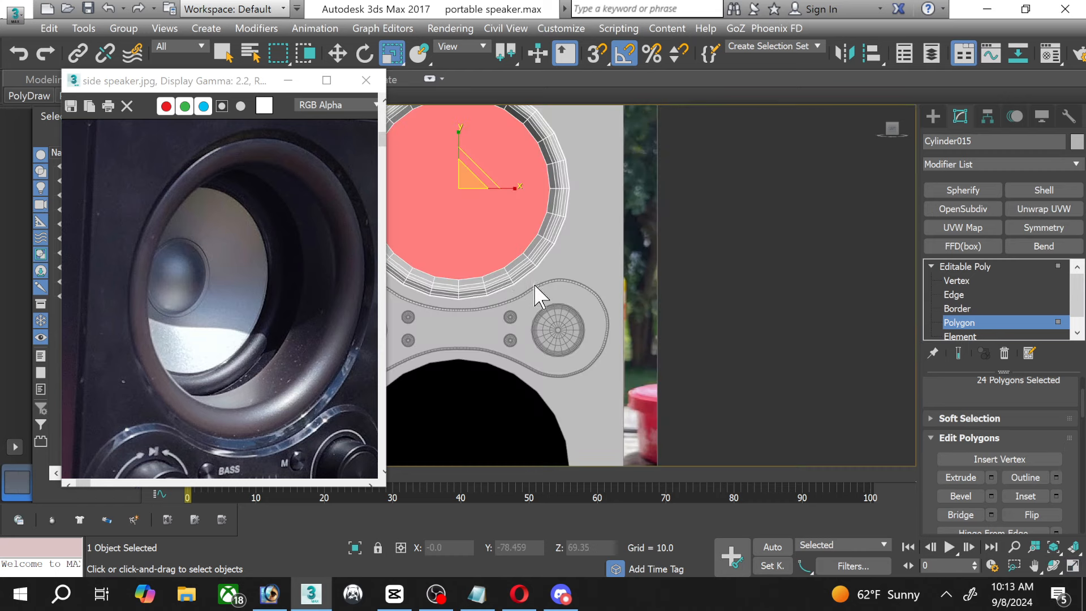
{"action": "key", "text": "z"}
{"action": "scroll", "coordinate": [530, 239], "scroll_direction": "up", "scroll_amount": 3}
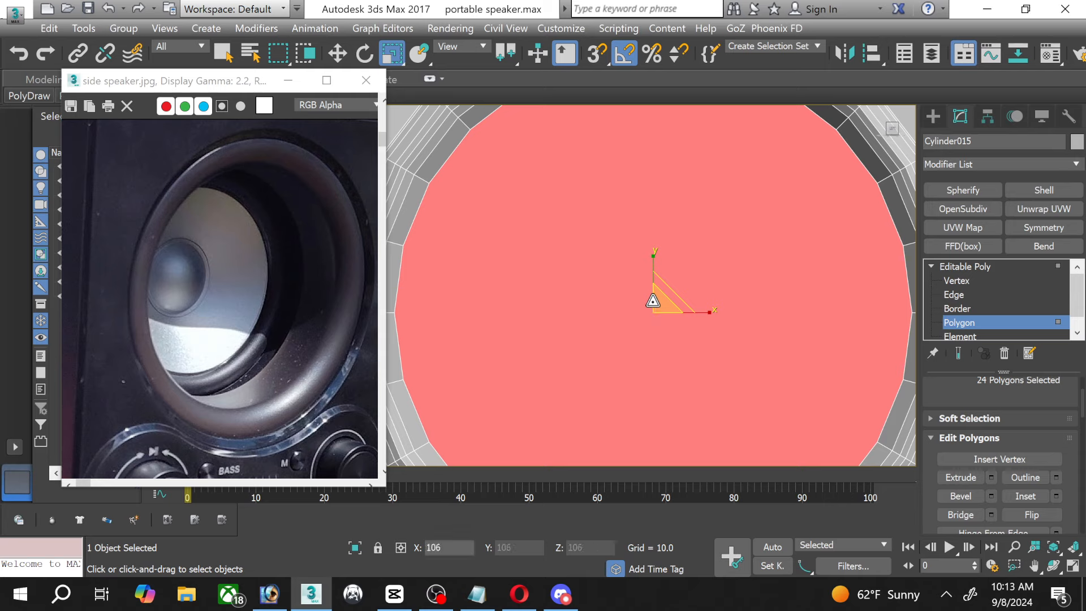
{"action": "left_click_drag", "start_coordinate": [649, 281], "coordinate": [659, 306]}
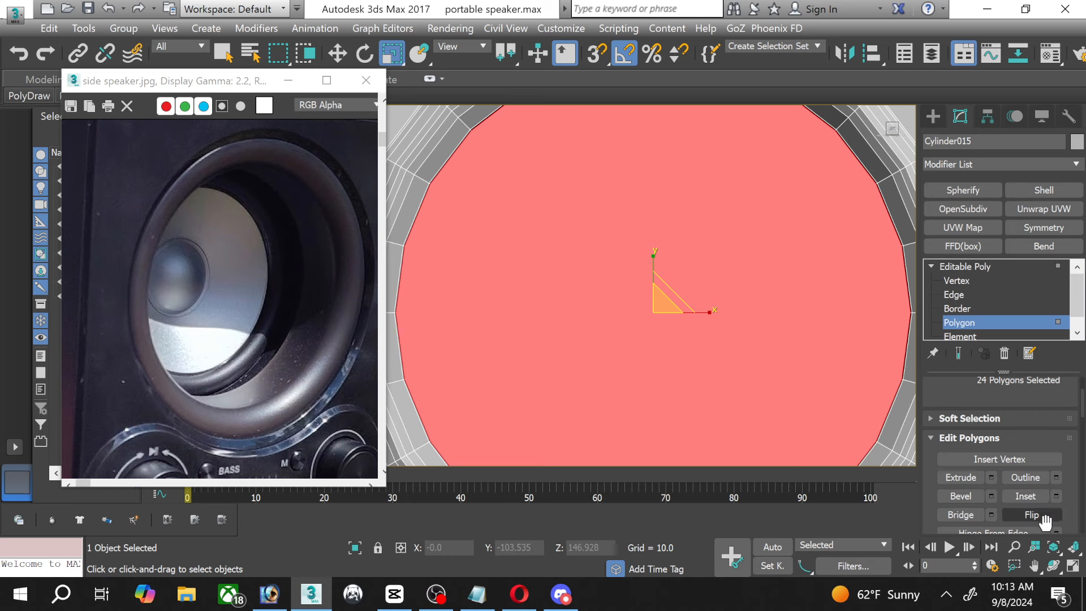
{"action": "left_click", "coordinate": [1073, 567]}
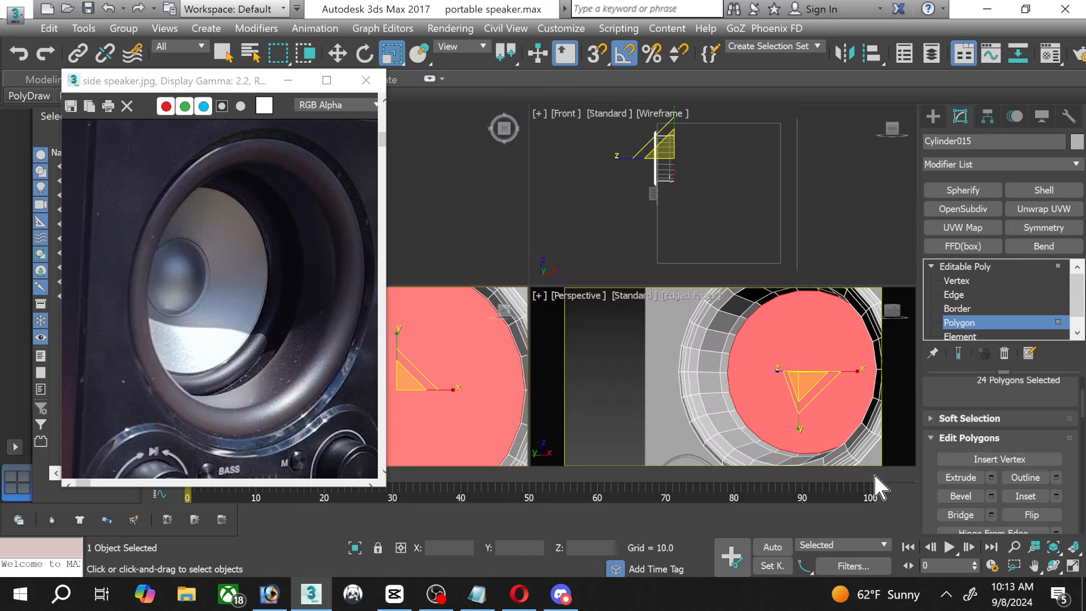
Scale the recess's circular back face up slightly in the perspective view and move it deeper along X to -640.643.
{"action": "left_click", "coordinate": [1073, 565]}
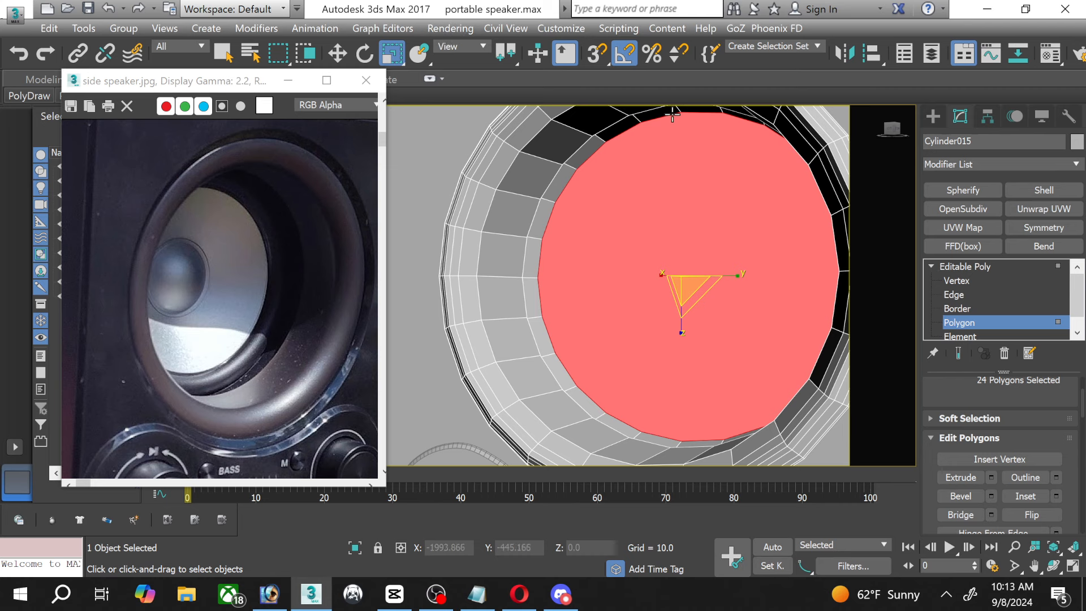
{"action": "middle_click_drag", "start_coordinate": [607, 150], "coordinate": [585, 208]}
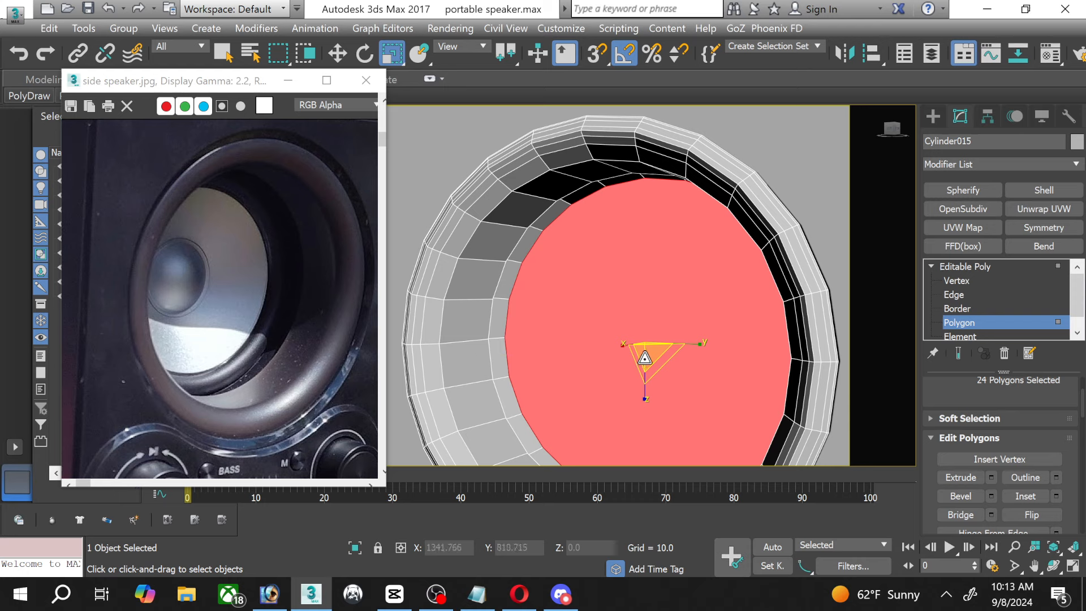
{"action": "left_click_drag", "start_coordinate": [644, 358], "coordinate": [631, 354]}
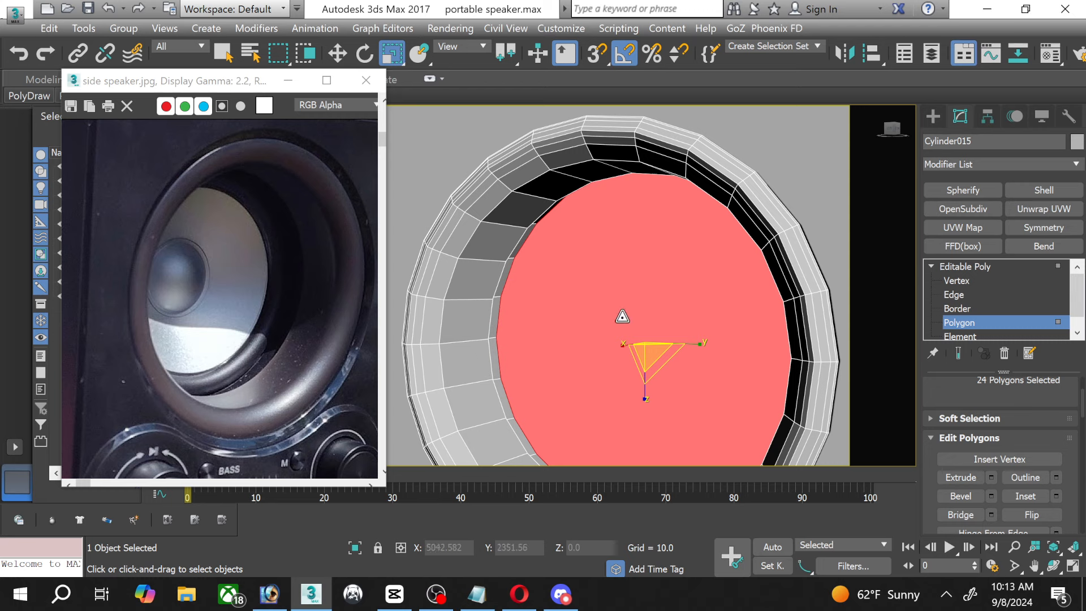
{"action": "left_click", "coordinate": [337, 53]}
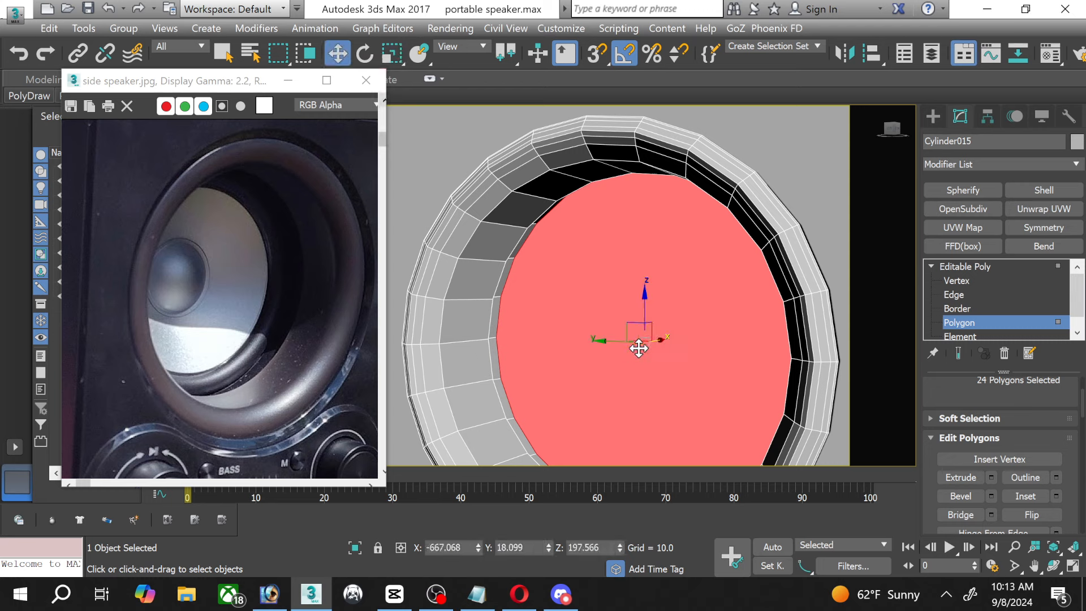
{"action": "left_click_drag", "start_coordinate": [663, 340], "coordinate": [694, 337]}
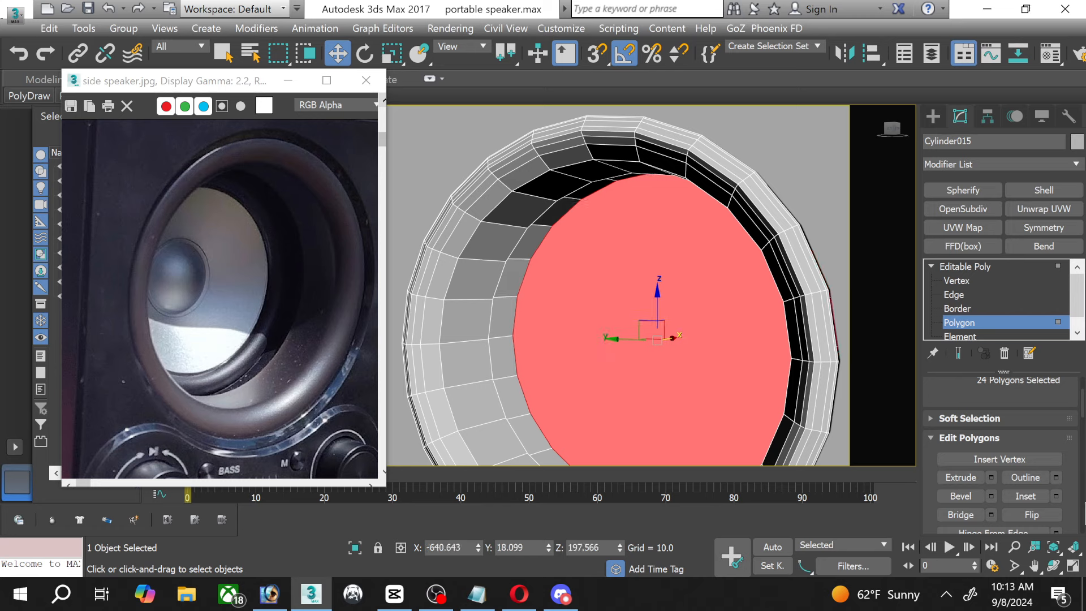
Inset the circular back face and form a deeper wall section, moving the inset face to X -616.012 and scaling it up uniformly.
{"action": "left_click", "coordinate": [1056, 497]}
{"action": "left_click", "coordinate": [538, 338]}
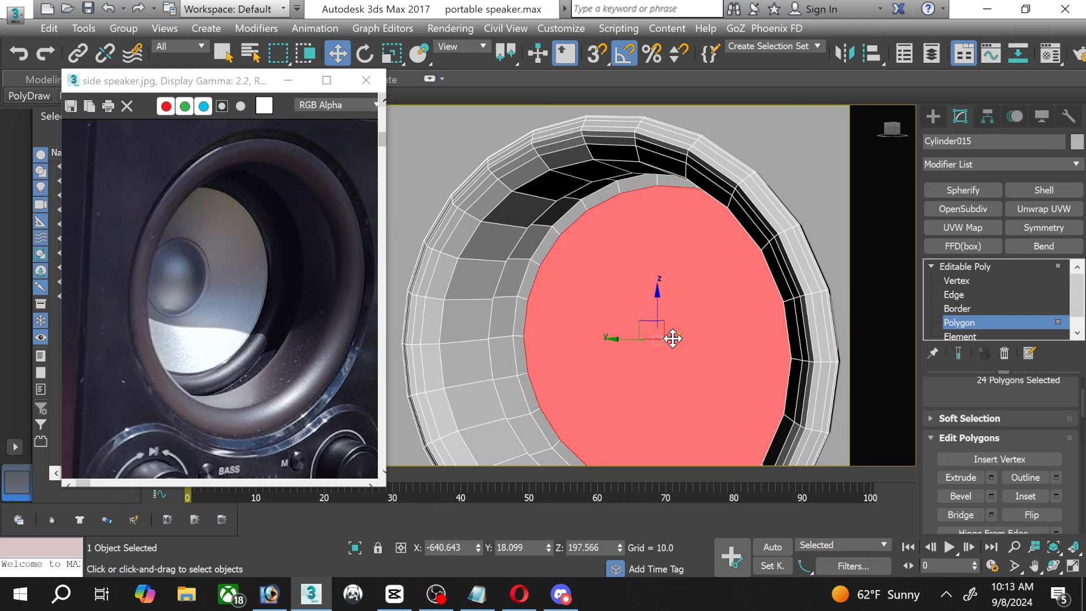
{"action": "left_click_drag", "start_coordinate": [673, 338], "coordinate": [683, 338]}
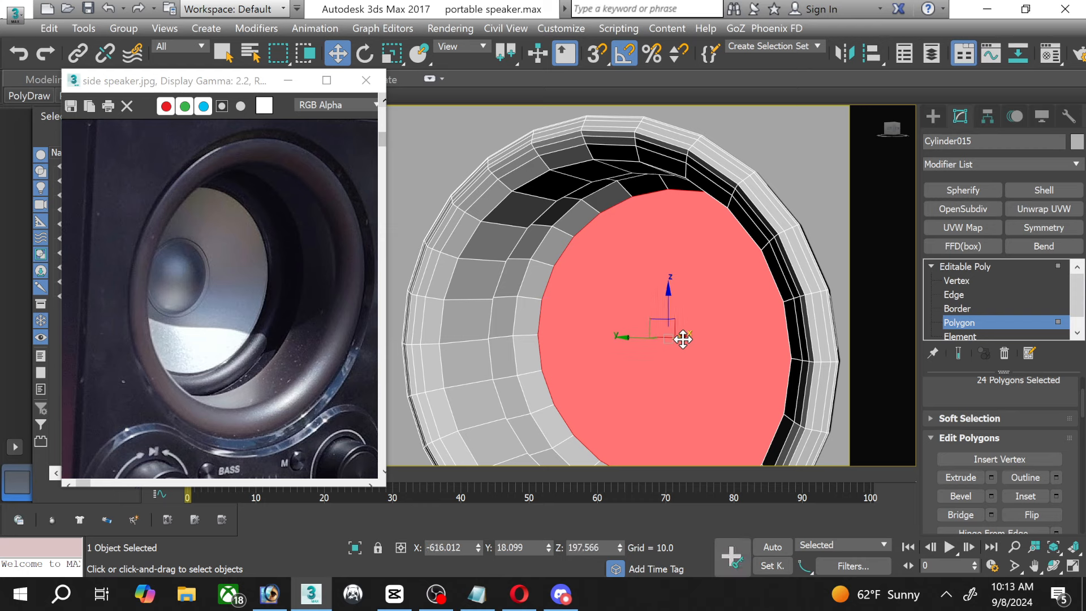
{"action": "left_click", "coordinate": [391, 53]}
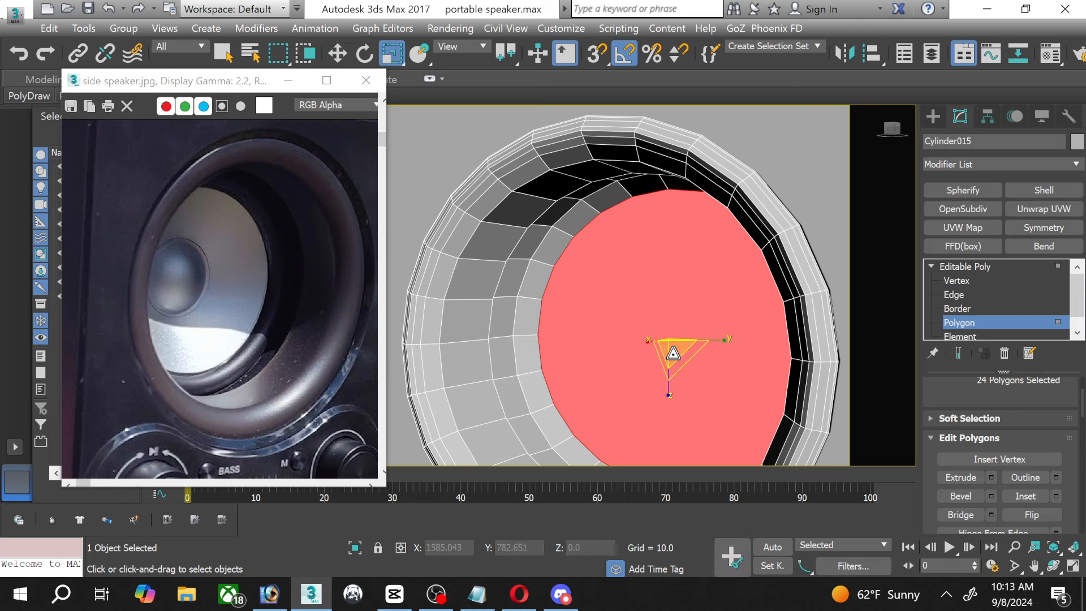
{"action": "left_click_drag", "start_coordinate": [673, 352], "coordinate": [667, 348]}
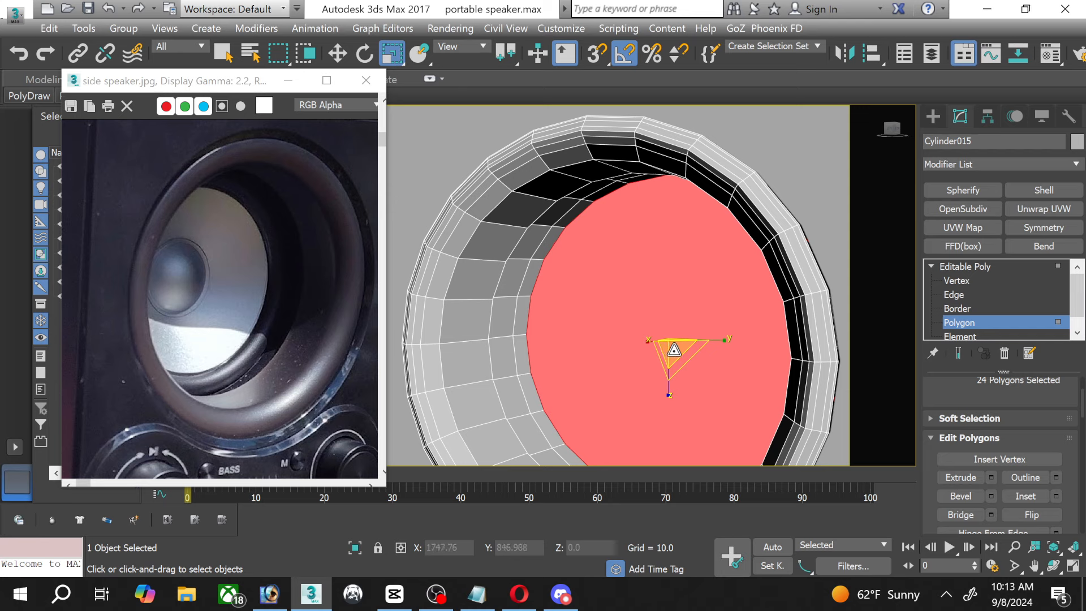
Connect the ring of short edges bordering the recess's back face with a single new edge loop.
{"action": "left_click", "coordinate": [953, 295]}
{"action": "scroll", "coordinate": [556, 226], "scroll_direction": "up", "scroll_amount": 4}
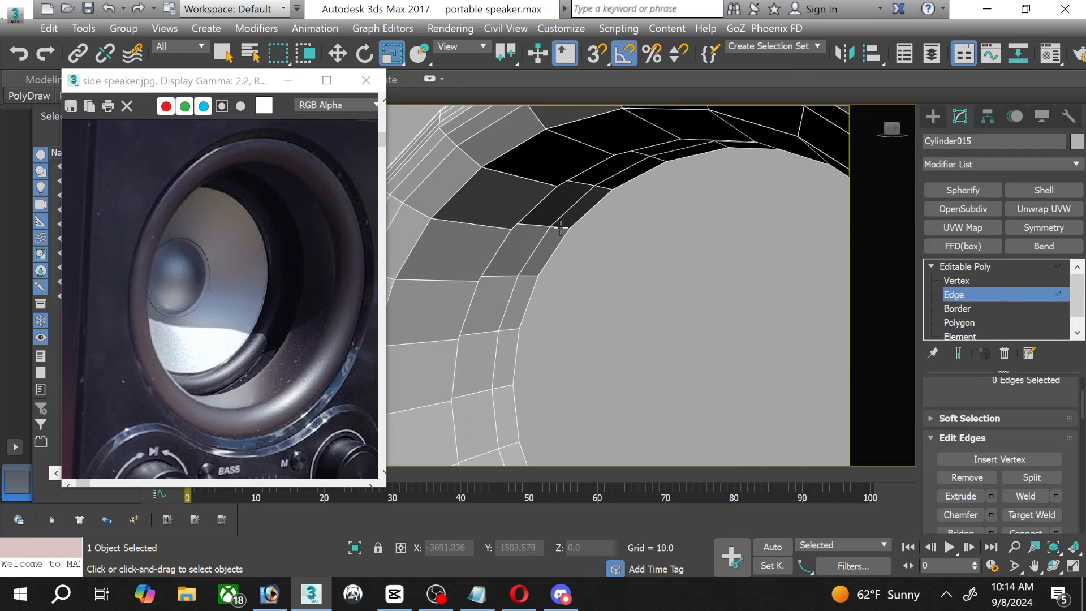
{"action": "left_click", "coordinate": [561, 227]}
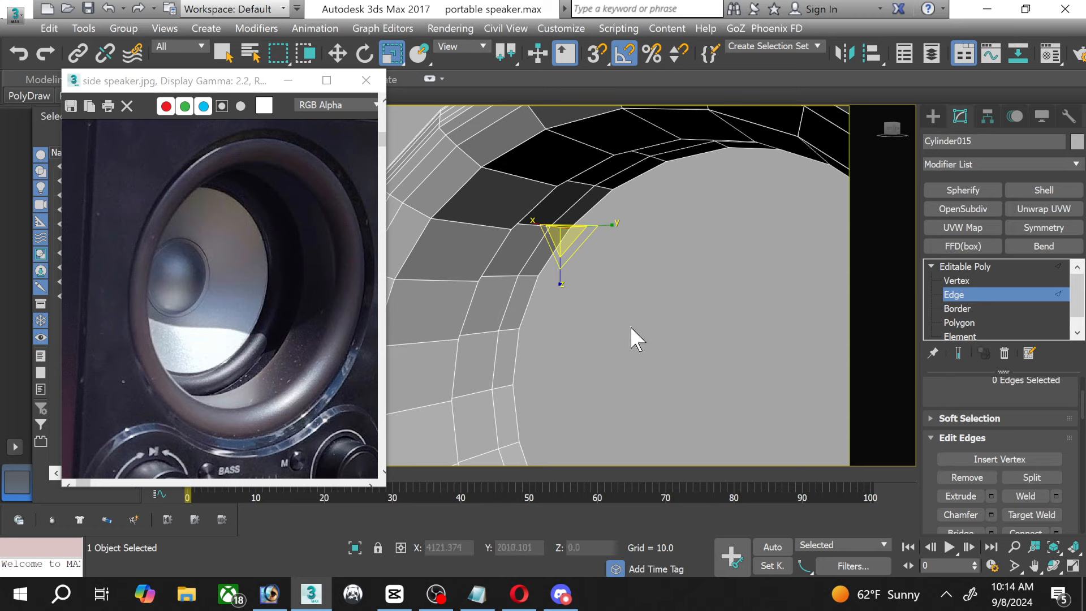
{"action": "left_click", "coordinate": [527, 276]}
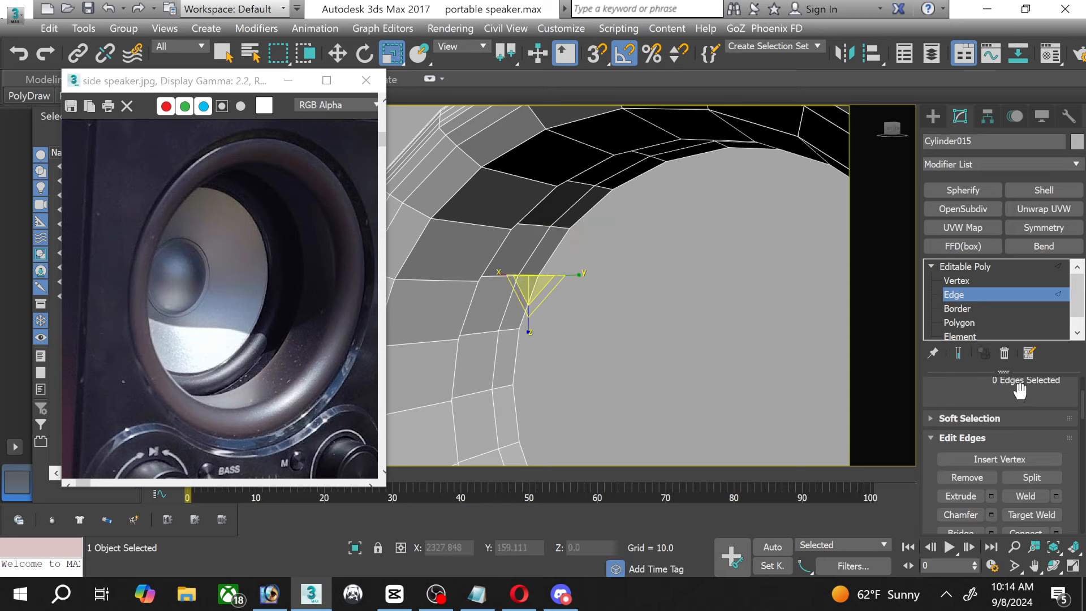
{"action": "scroll", "coordinate": [1027, 440], "scroll_direction": "up", "scroll_amount": 3}
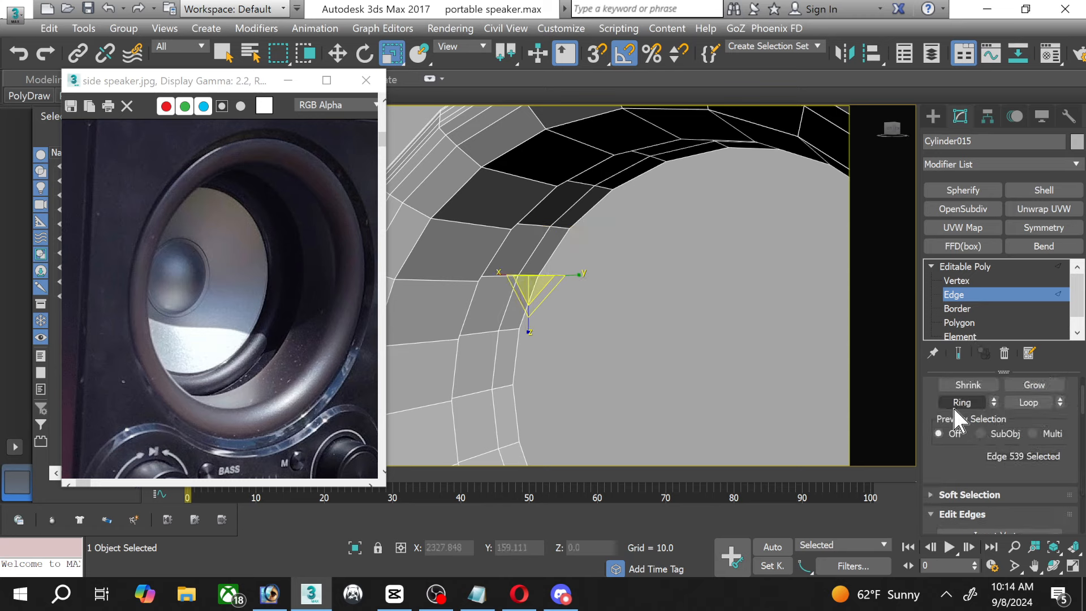
{"action": "left_click", "coordinate": [956, 405]}
{"action": "scroll", "coordinate": [1002, 440], "scroll_direction": "down", "scroll_amount": 4}
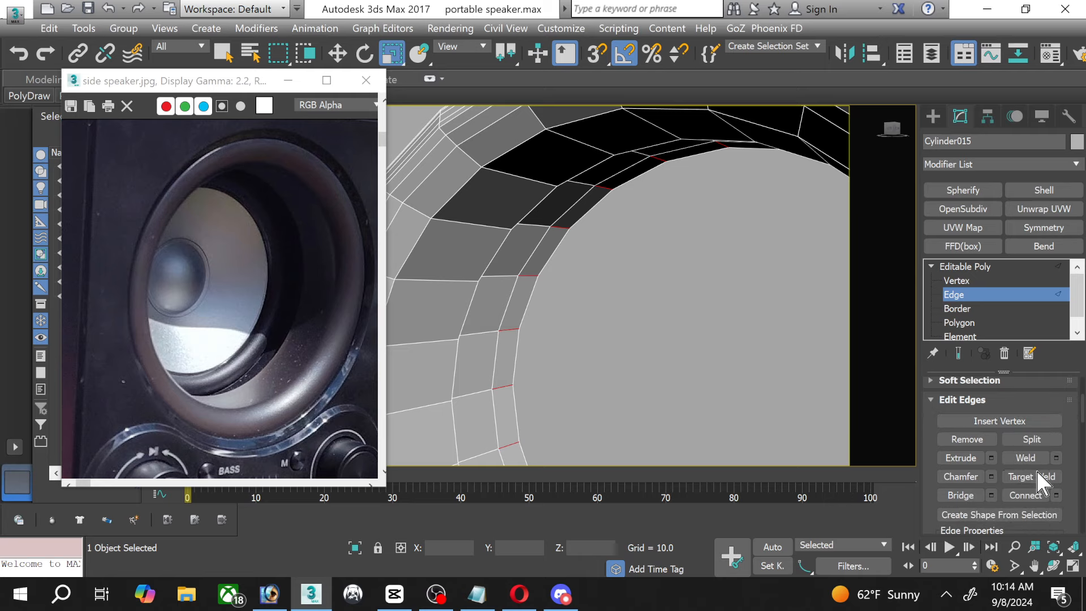
{"action": "left_click", "coordinate": [1055, 496]}
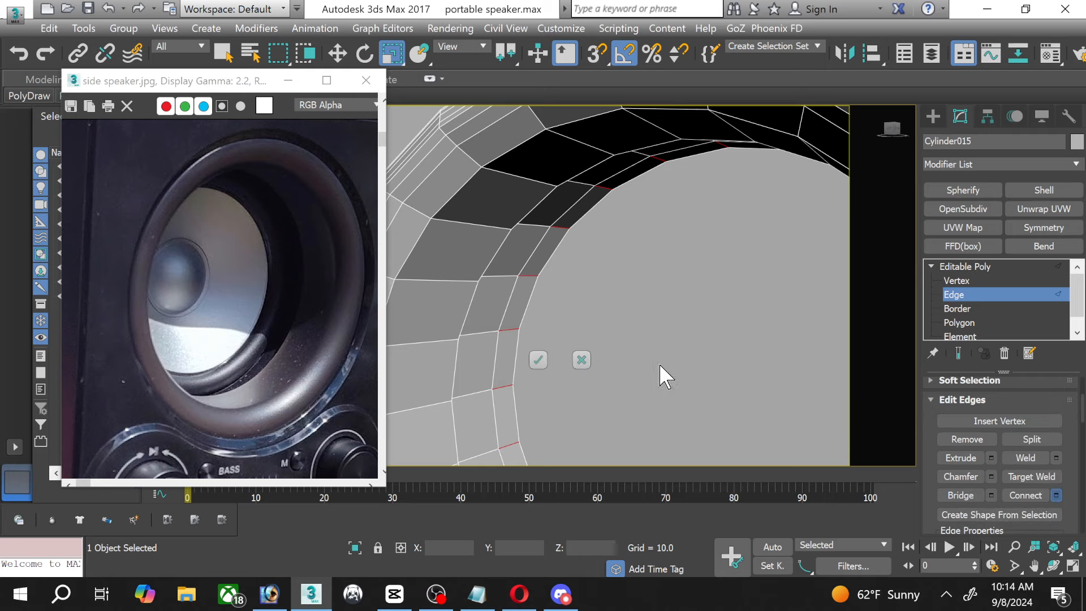
{"action": "left_click", "coordinate": [539, 356]}
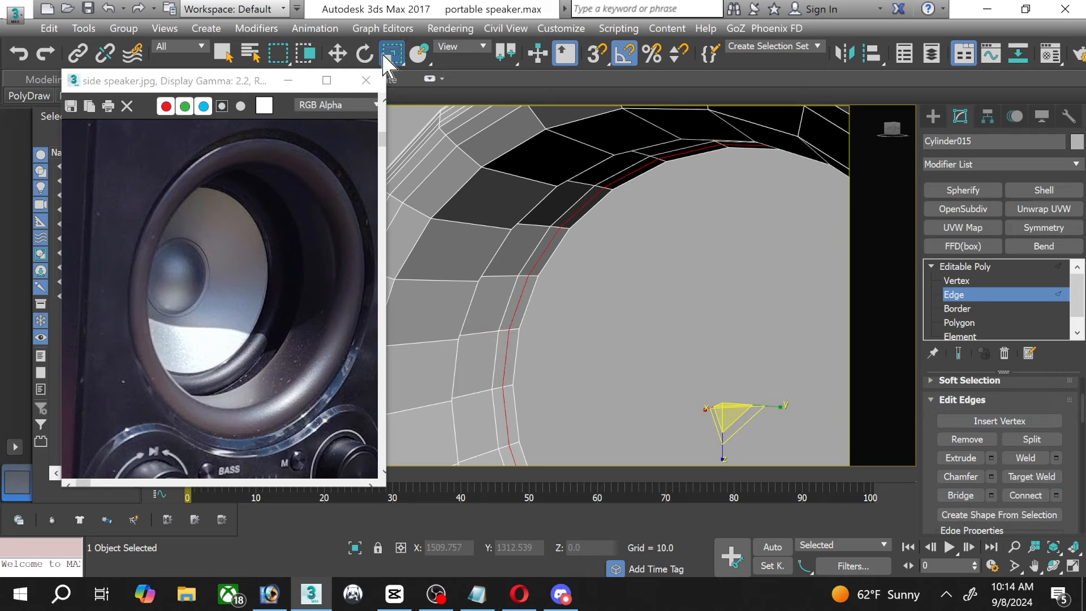
Try scaling the new edge loop beside the back face uniformly, then undo the scaling and the edge connection.
{"action": "scroll", "coordinate": [788, 297], "scroll_direction": "down", "scroll_amount": 3}
{"action": "middle_click_drag", "start_coordinate": [741, 342], "coordinate": [638, 290]}
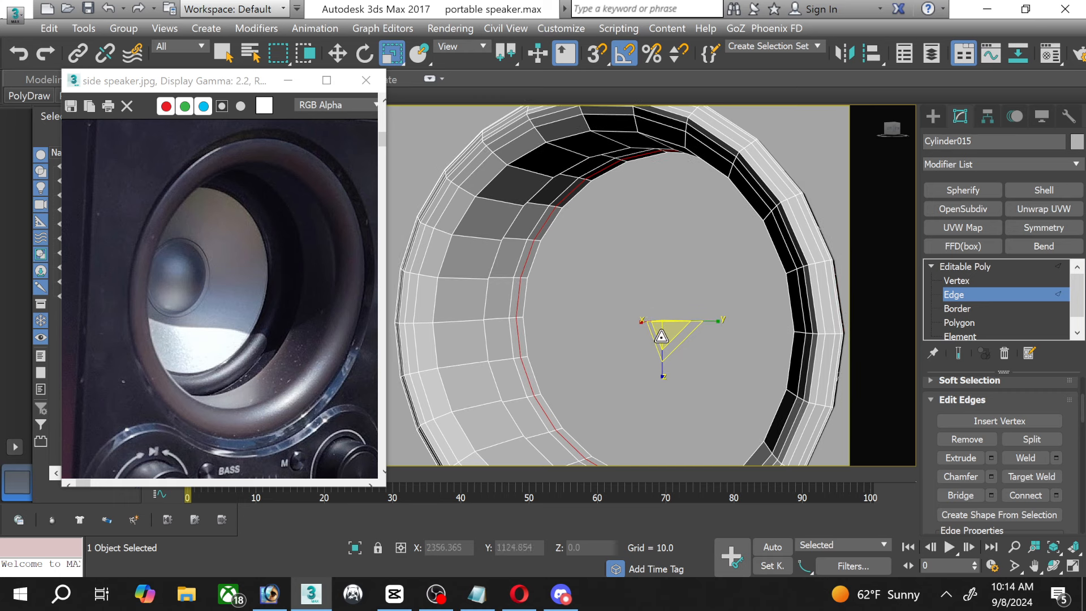
{"action": "left_click_drag", "start_coordinate": [661, 336], "coordinate": [662, 340]}
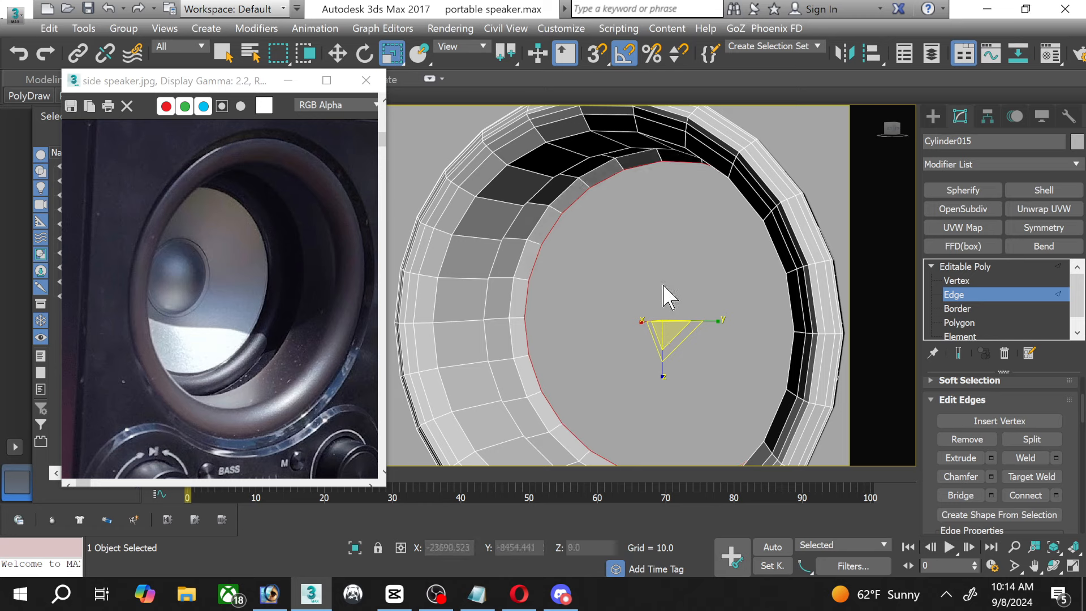
{"action": "left_click_drag", "start_coordinate": [668, 335], "coordinate": [656, 329]}
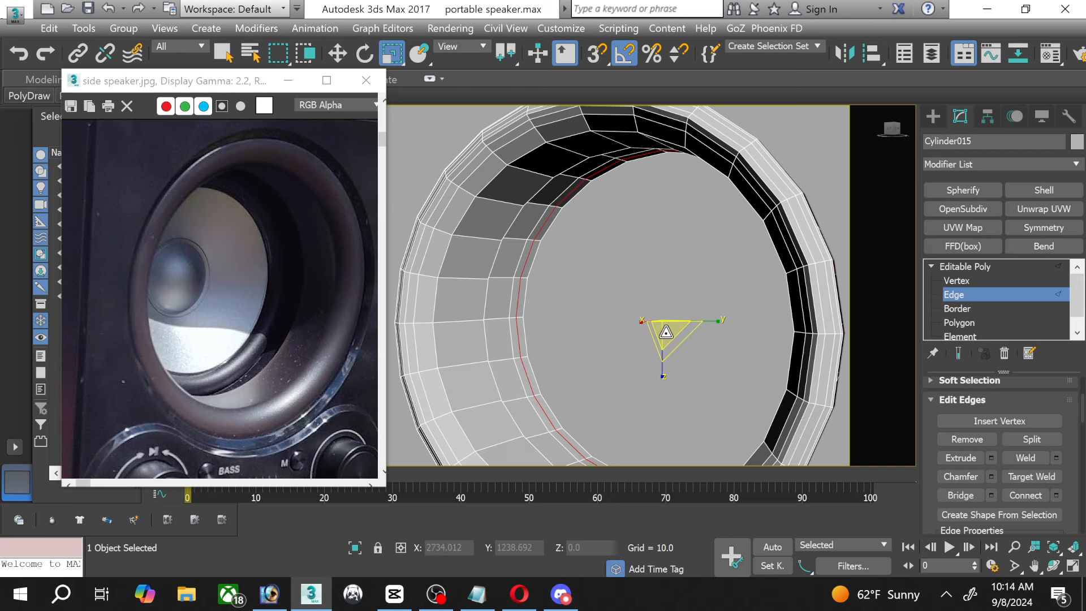
{"action": "key", "text": "ctrl+z"}
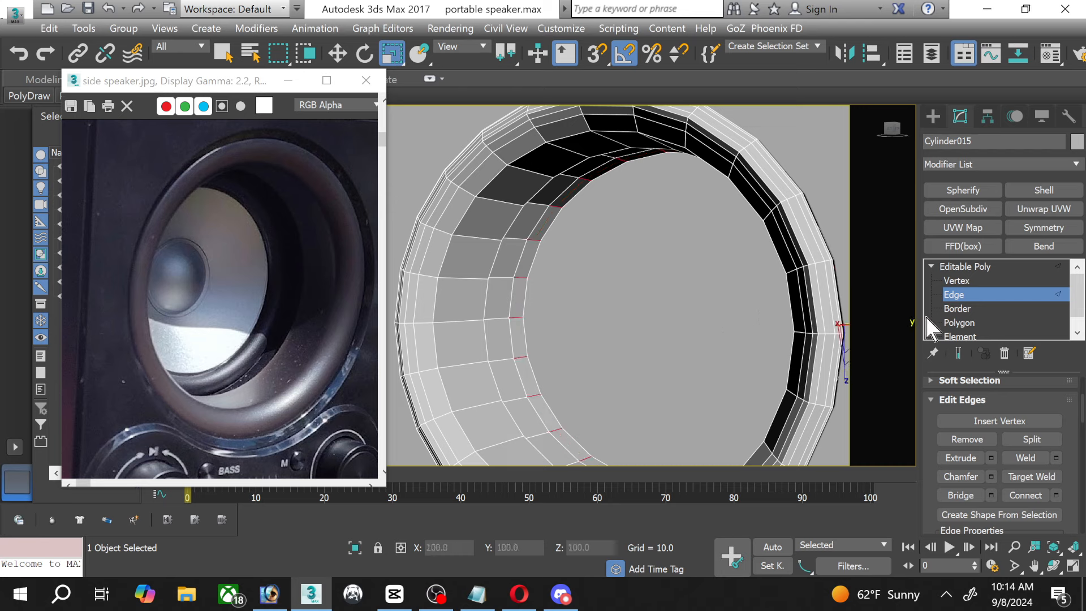
Select the recess's circular back face and move it deeper along X to -596.385.
{"action": "left_click", "coordinate": [968, 322]}
{"action": "left_click", "coordinate": [704, 342]}
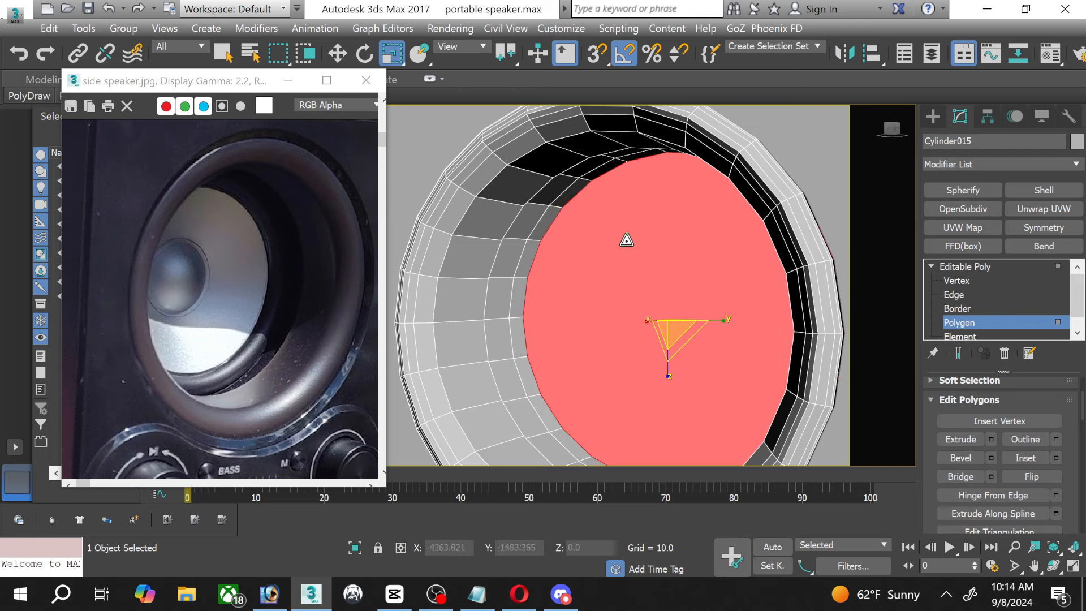
{"action": "left_click", "coordinate": [340, 51]}
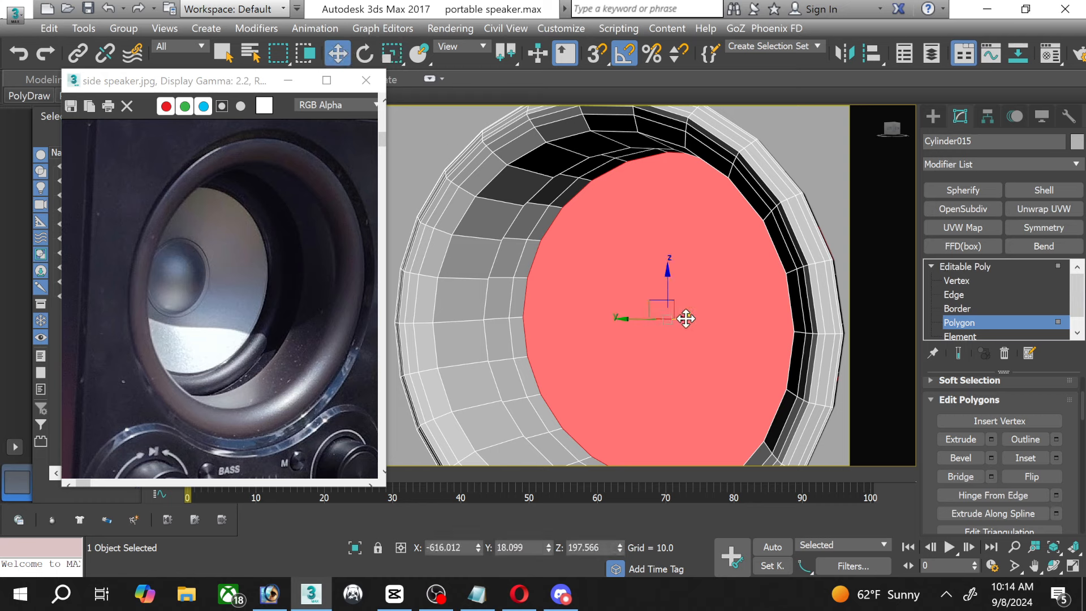
{"action": "left_click_drag", "start_coordinate": [685, 318], "coordinate": [695, 318]}
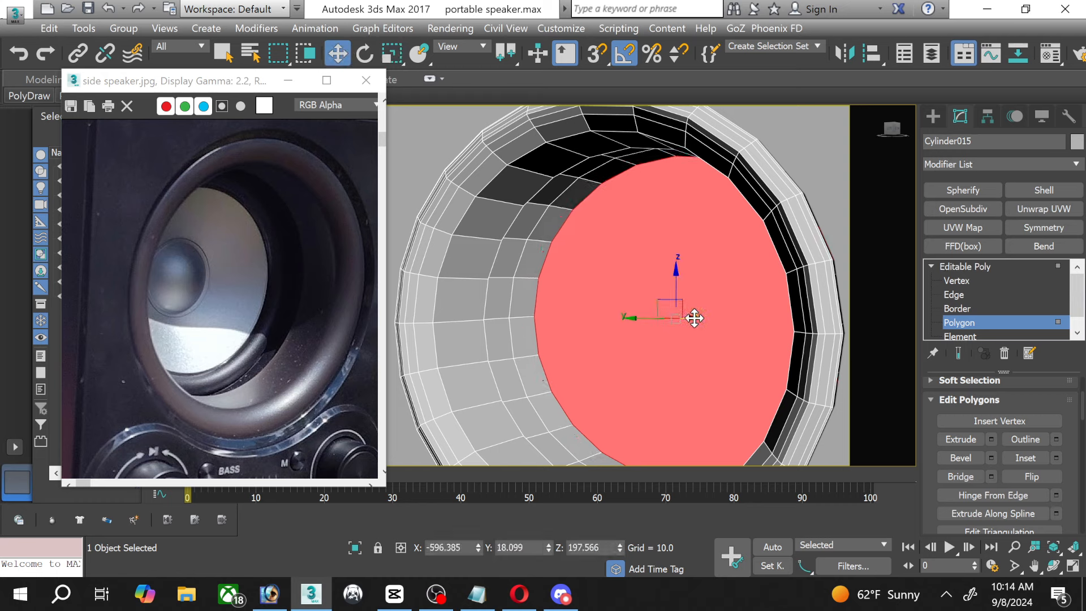
Connect the ring of edges bordering the back face with 1 segment and scale the new loop inward uniformly.
{"action": "left_click", "coordinate": [953, 295]}
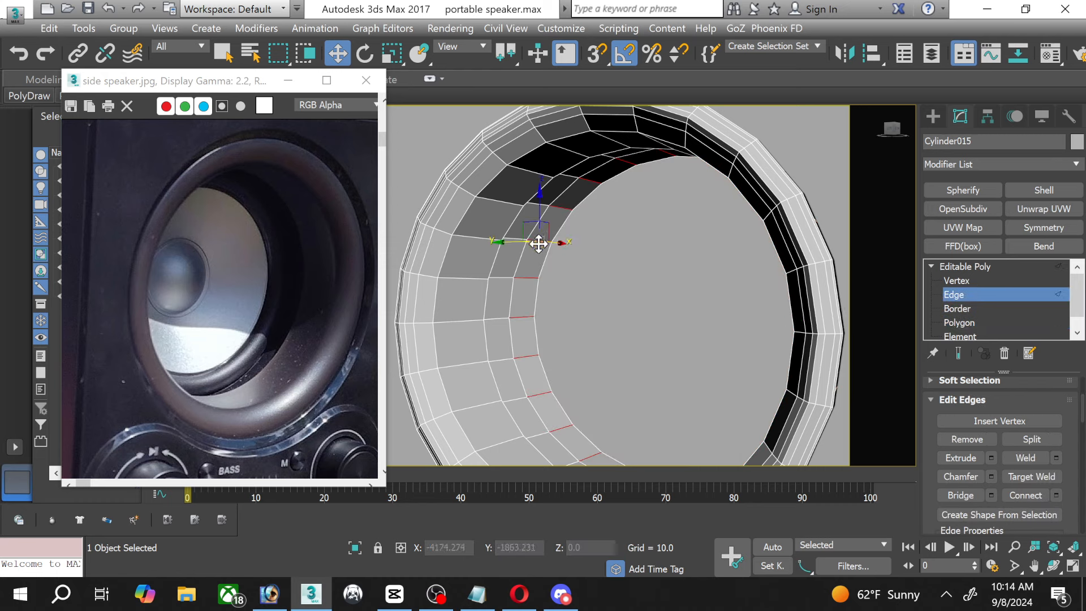
{"action": "left_click", "coordinate": [542, 258]}
{"action": "left_click", "coordinate": [540, 239]}
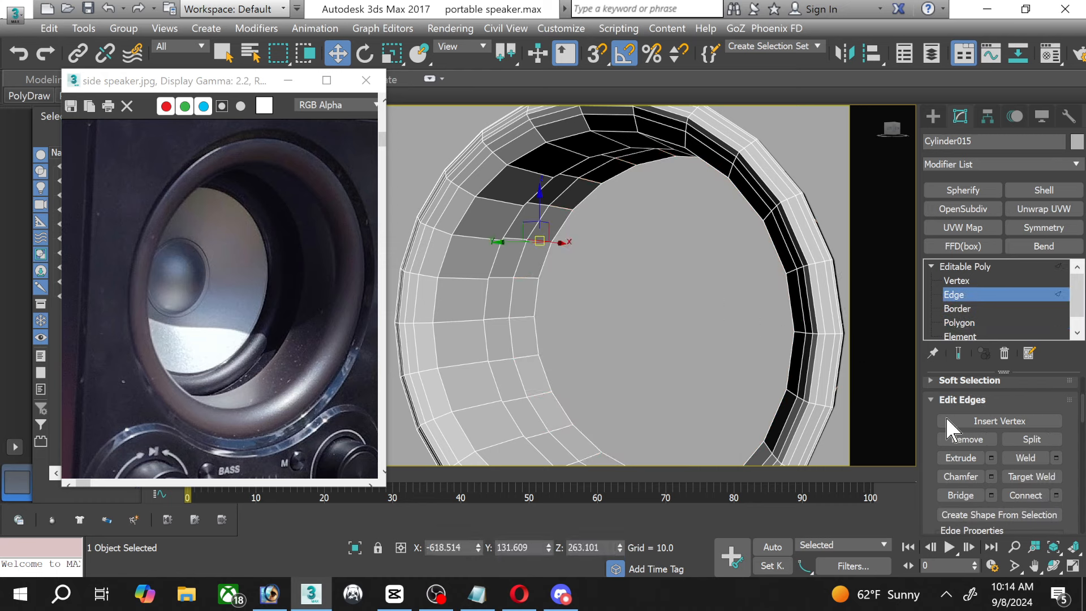
{"action": "scroll", "coordinate": [947, 414], "scroll_direction": "up", "scroll_amount": 3}
{"action": "left_click", "coordinate": [954, 402]}
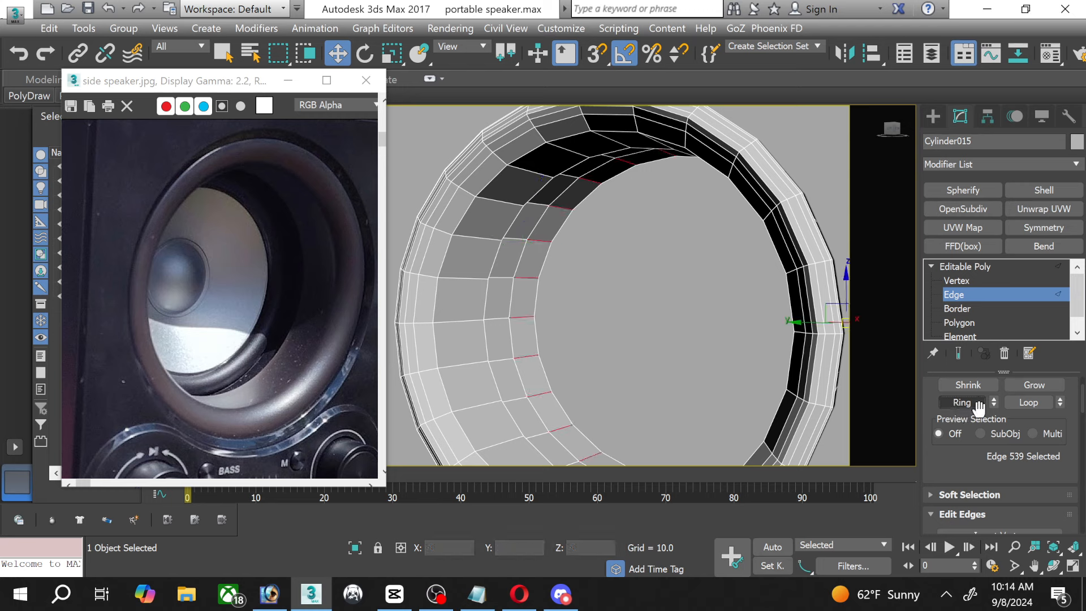
{"action": "scroll", "coordinate": [996, 452], "scroll_direction": "down", "scroll_amount": 3}
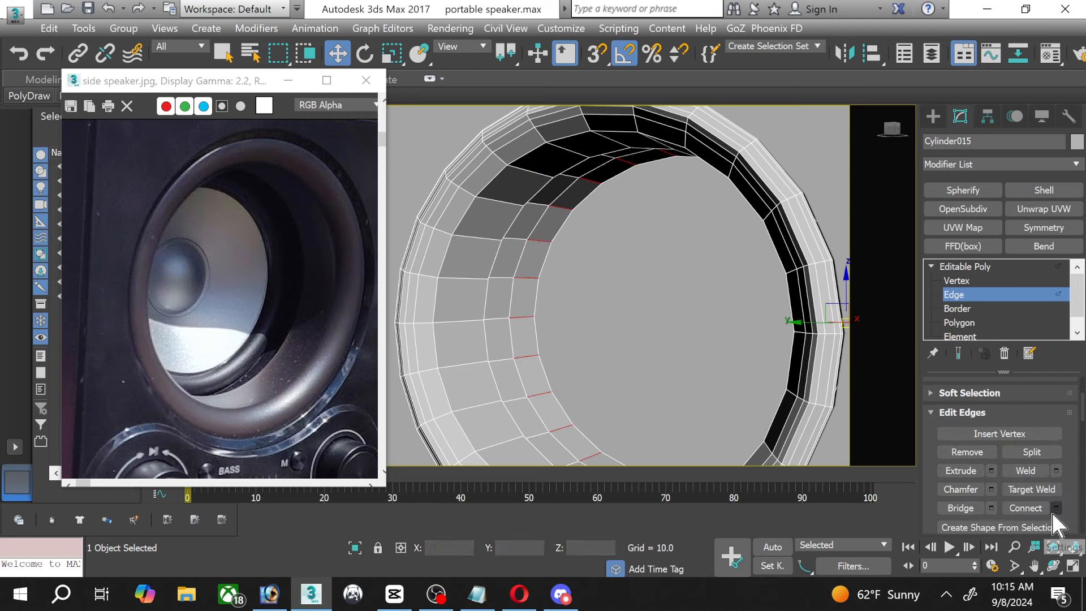
{"action": "left_click", "coordinate": [1056, 507]}
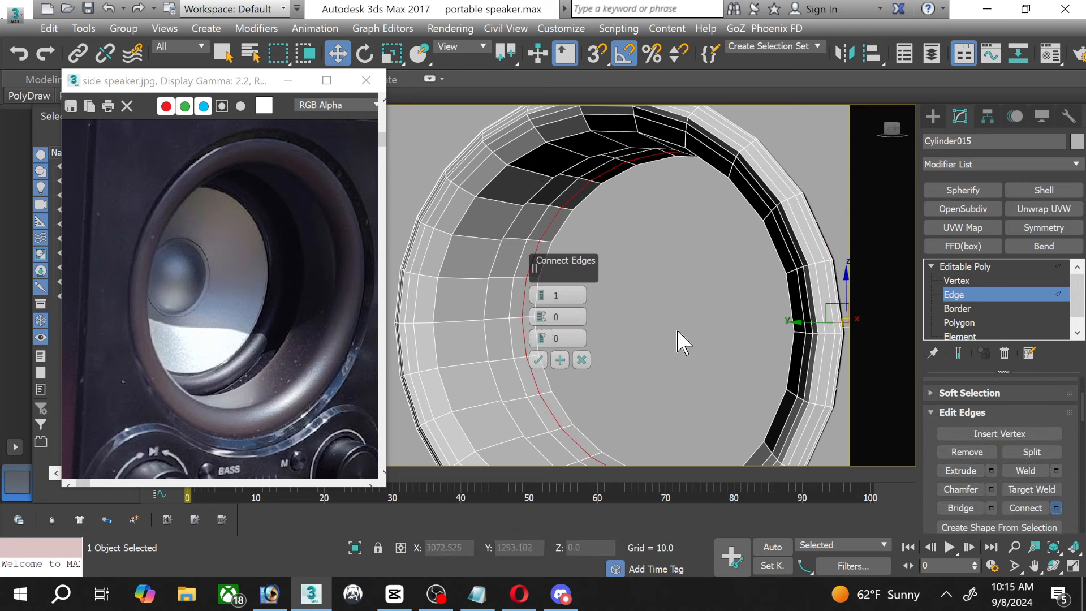
{"action": "left_click", "coordinate": [537, 360]}
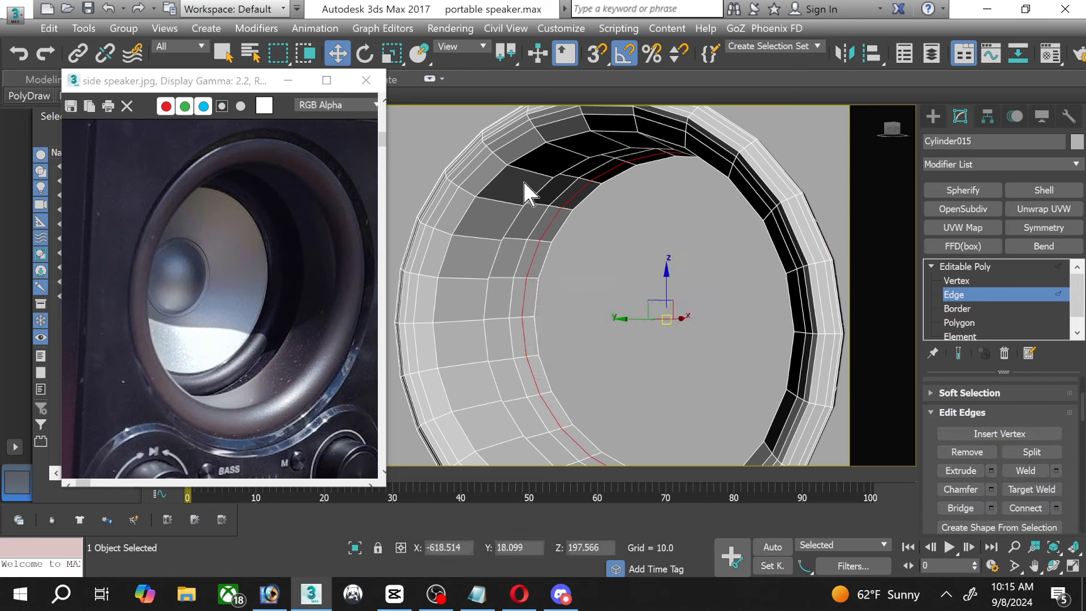
{"action": "left_click", "coordinate": [391, 53]}
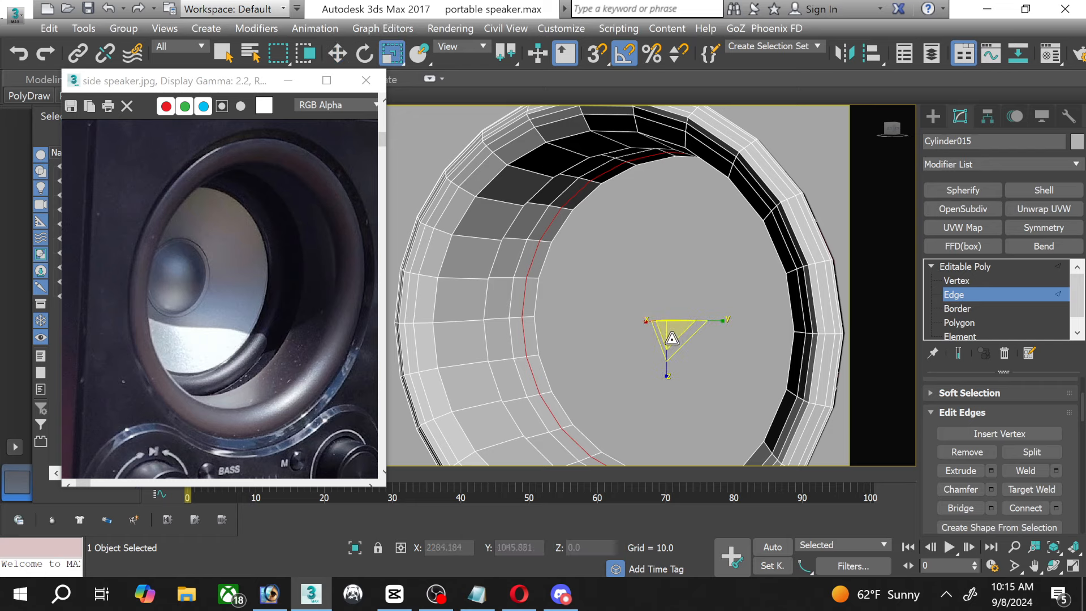
{"action": "left_click_drag", "start_coordinate": [672, 338], "coordinate": [671, 340]}
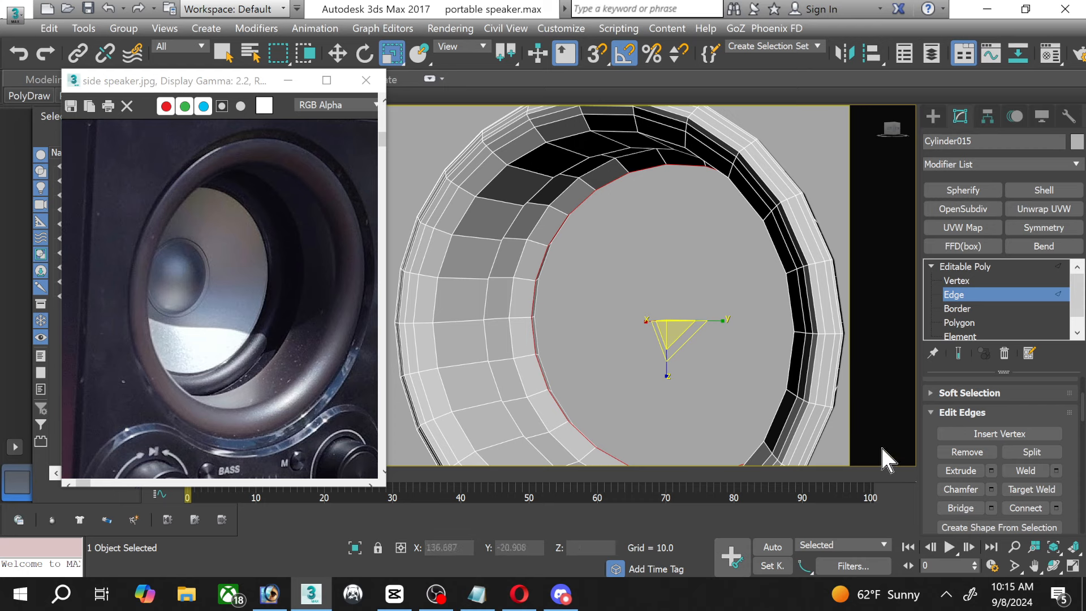
Try a 9.909 chamfer with 5 segments on the scaled edge loop around the back face, then cancel it.
{"action": "left_click", "coordinate": [990, 489]}
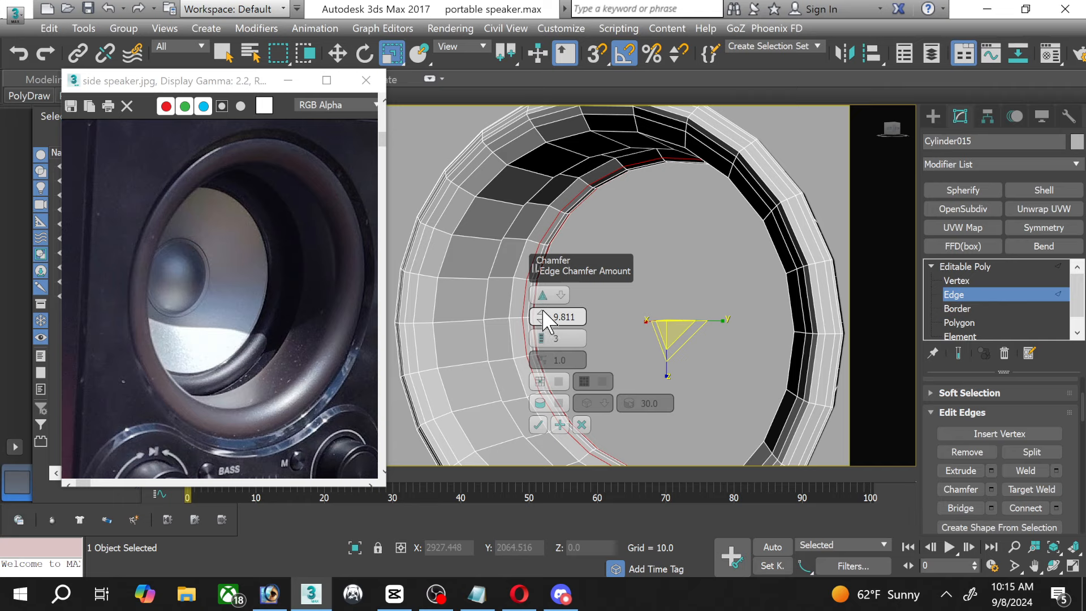
{"action": "left_click_drag", "start_coordinate": [542, 309], "coordinate": [552, 338]}
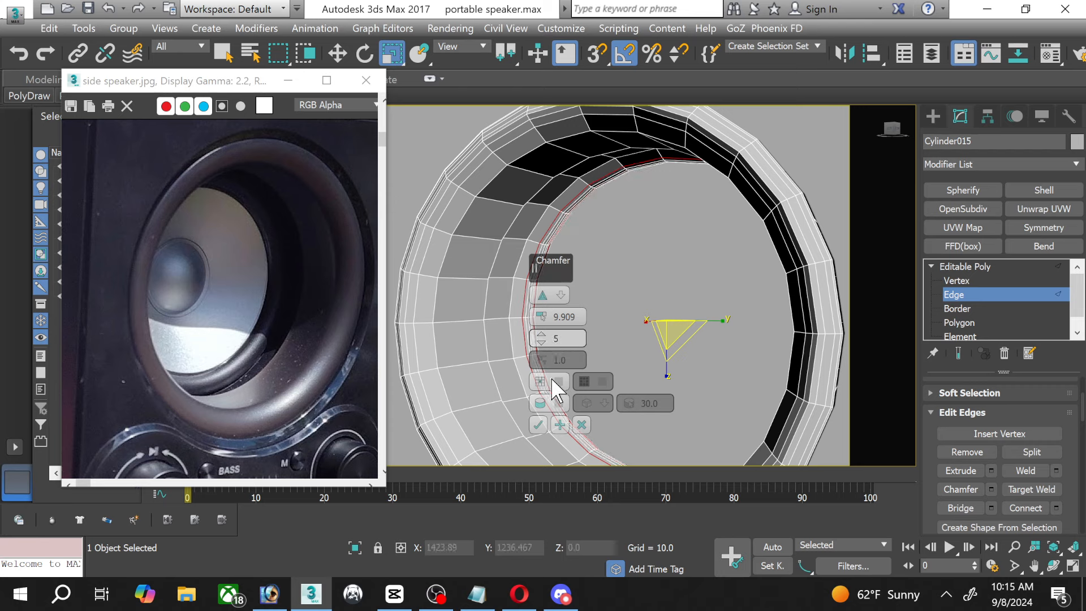
{"action": "left_click", "coordinate": [582, 425]}
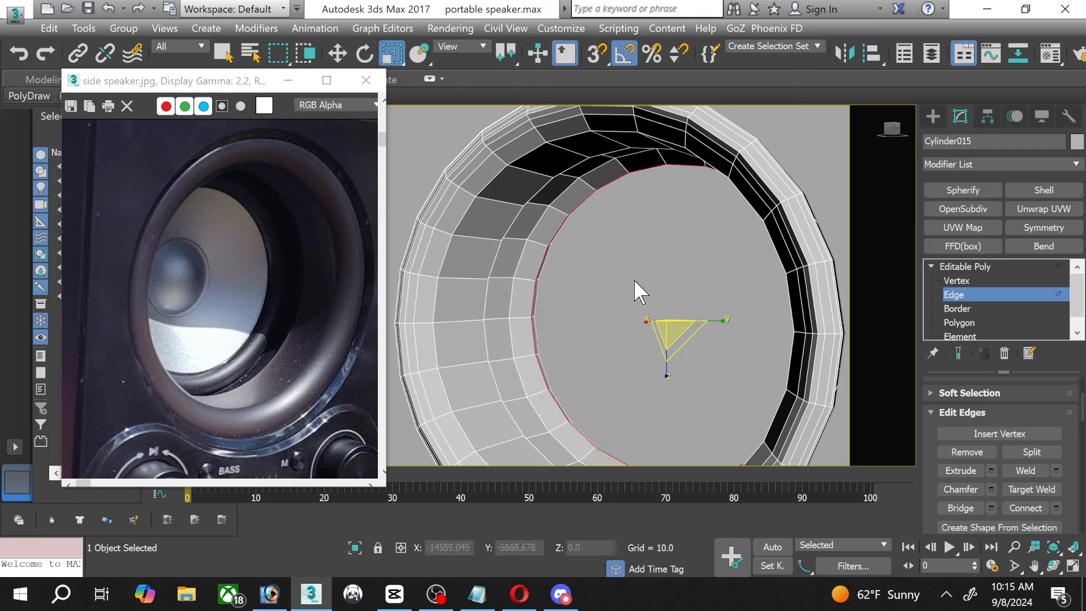
{"action": "scroll", "coordinate": [622, 305], "scroll_direction": "down", "scroll_amount": 3}
{"action": "middle_click_drag", "start_coordinate": [616, 290], "coordinate": [553, 276]}
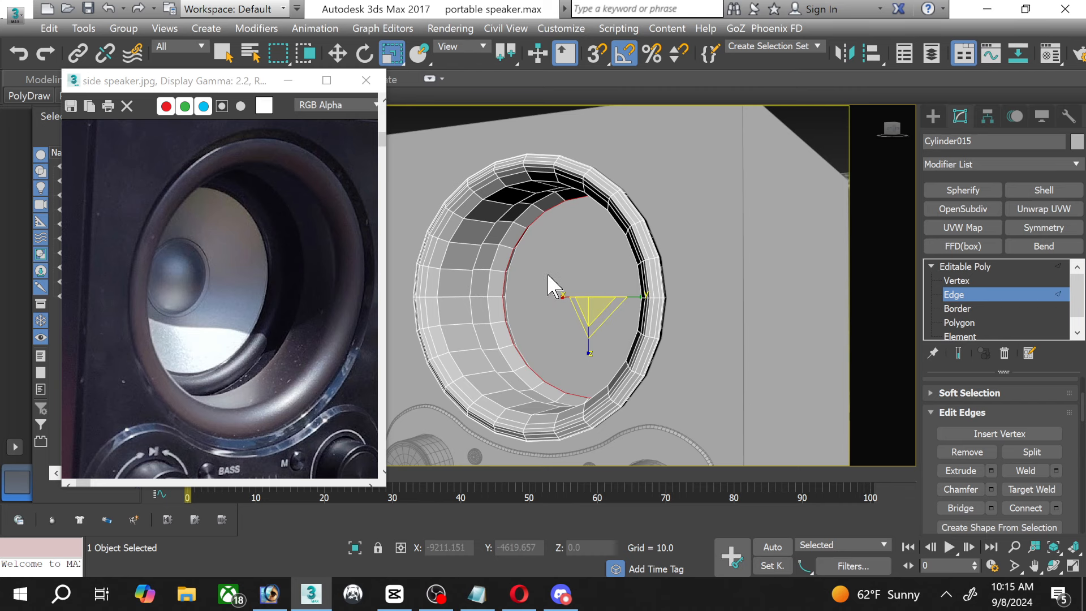
Finish edge editing and isolate the upper speaker's recess cylinder, viewed at an angle.
{"action": "left_click", "coordinate": [963, 300]}
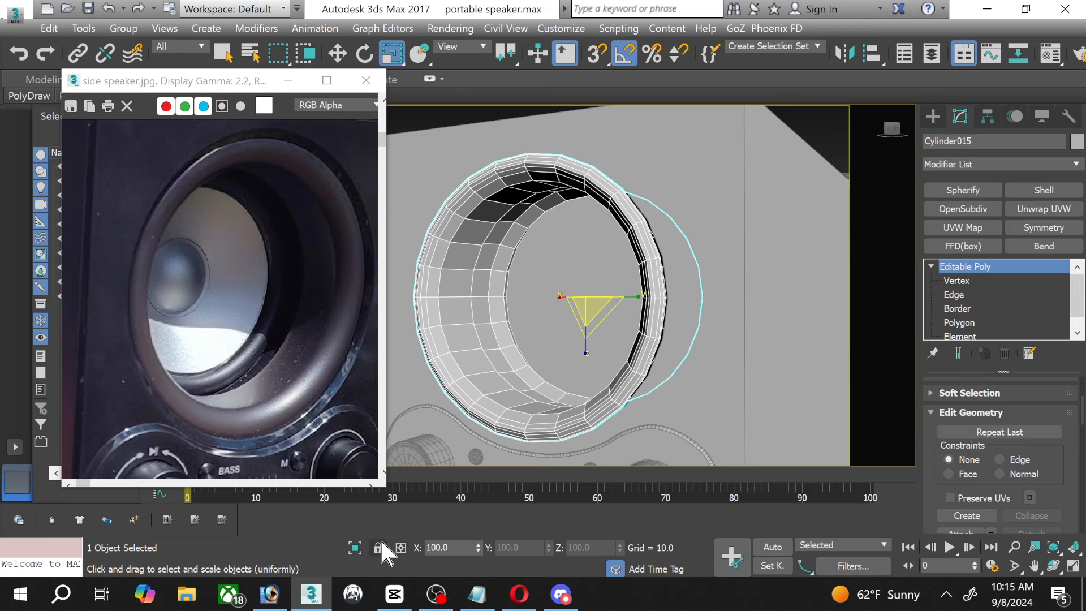
{"action": "left_click", "coordinate": [354, 547]}
{"action": "middle_click_drag", "start_coordinate": [544, 311], "coordinate": [579, 337], "text": "alt"}
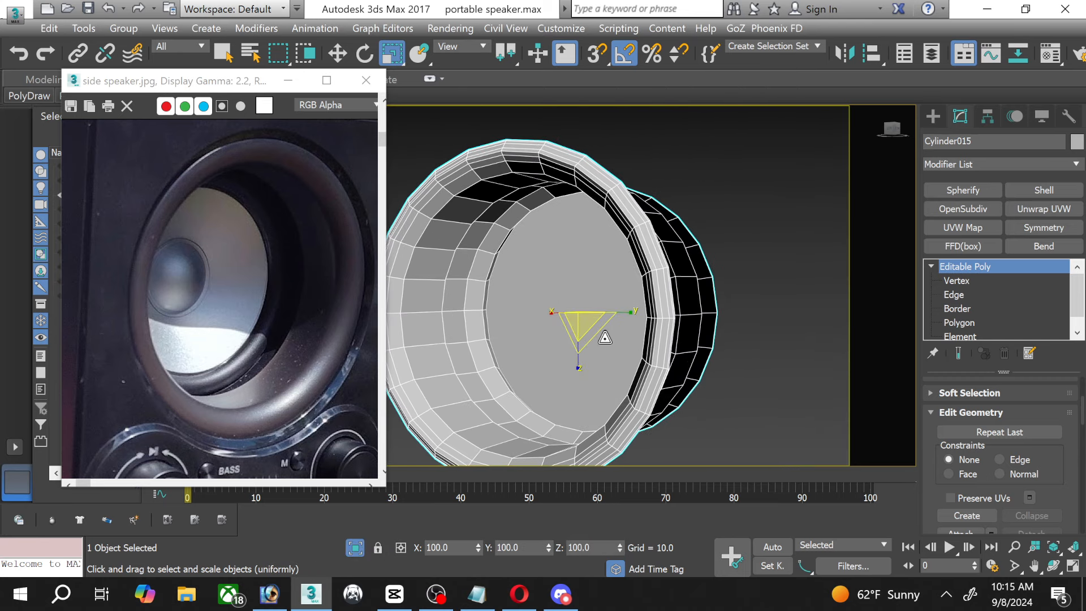
{"action": "left_click", "coordinate": [1053, 565]}
{"action": "mouse_move", "coordinate": [553, 321]}
{"action": "left_mouse_down"}
{"action": "mouse_move", "coordinate": [528, 317]}
{"action": "mouse_move", "coordinate": [560, 332]}
{"action": "mouse_move", "coordinate": [555, 315]}
{"action": "left_mouse_up"}
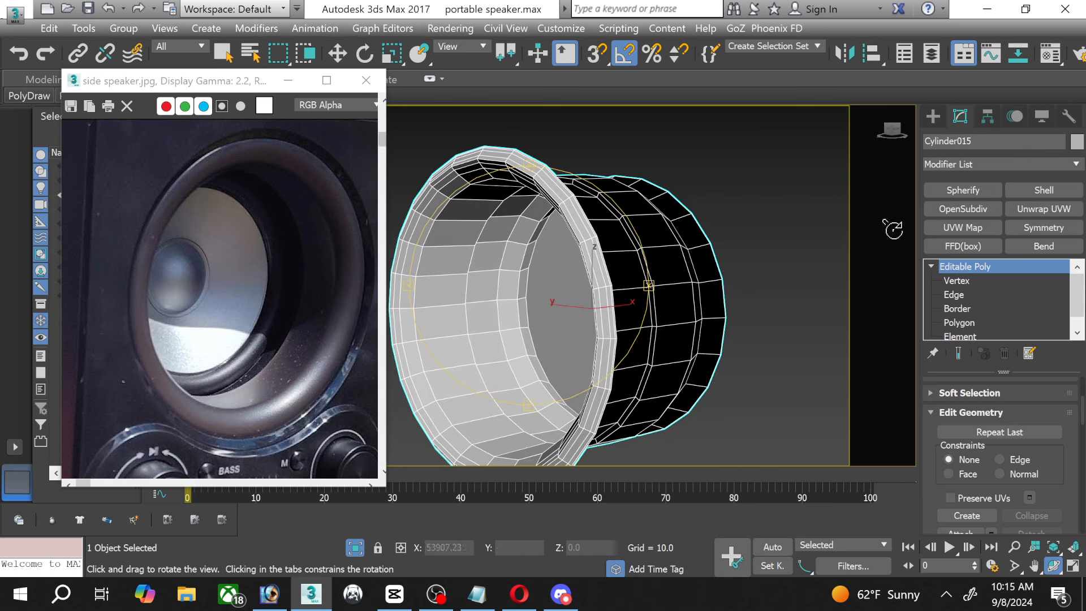
Select the edge loop beside the recess's circular back face and scale it slightly inward uniformly.
{"action": "left_click", "coordinate": [955, 294]}
{"action": "double_click", "coordinate": [526, 274]}
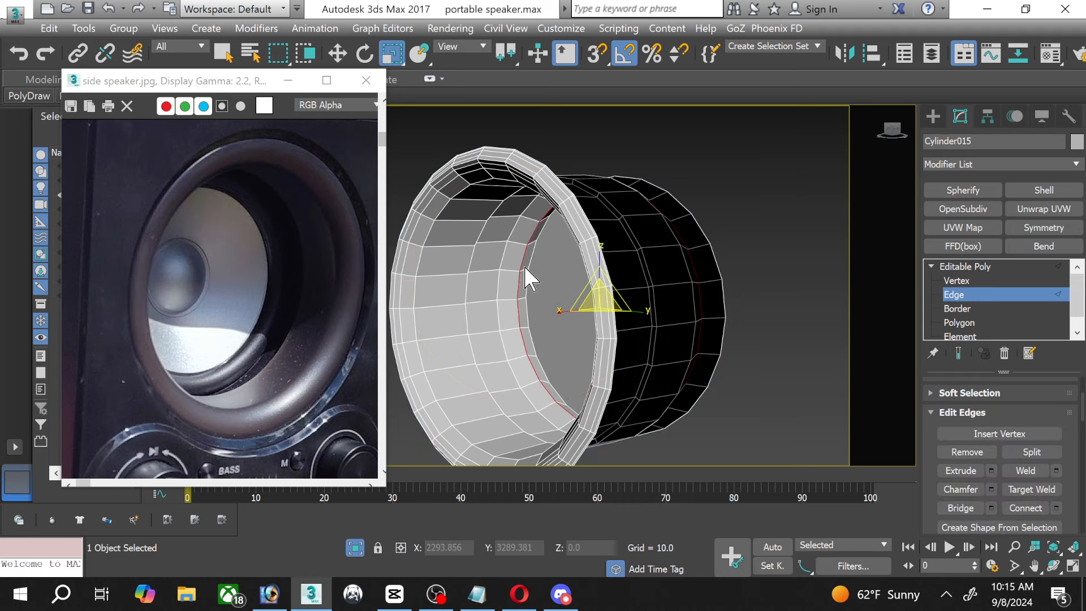
{"action": "scroll", "coordinate": [526, 274], "scroll_direction": "up", "scroll_amount": 5}
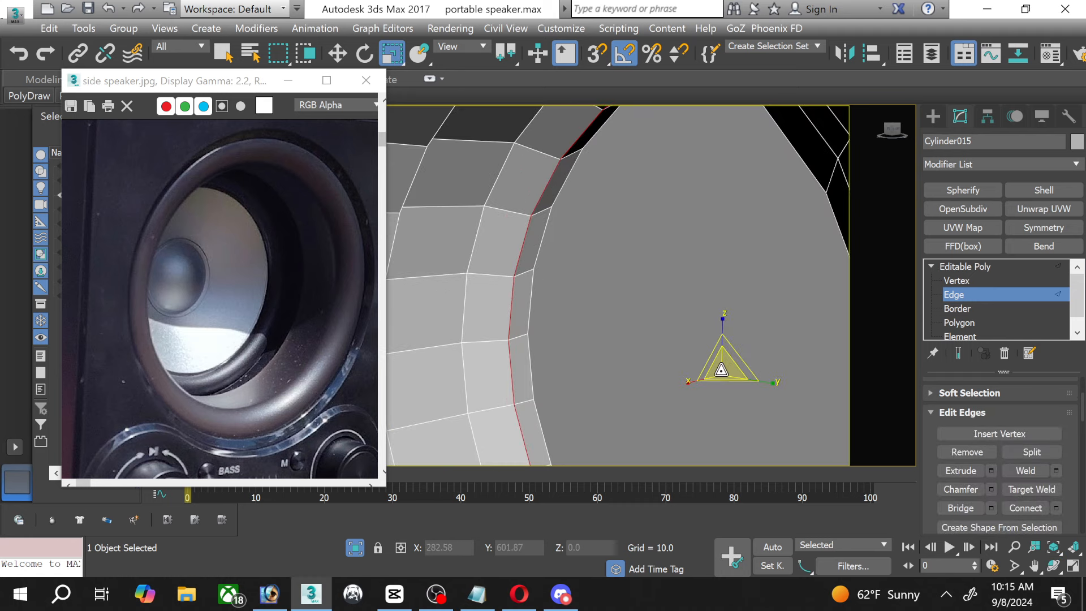
{"action": "left_click_drag", "start_coordinate": [721, 369], "coordinate": [721, 373]}
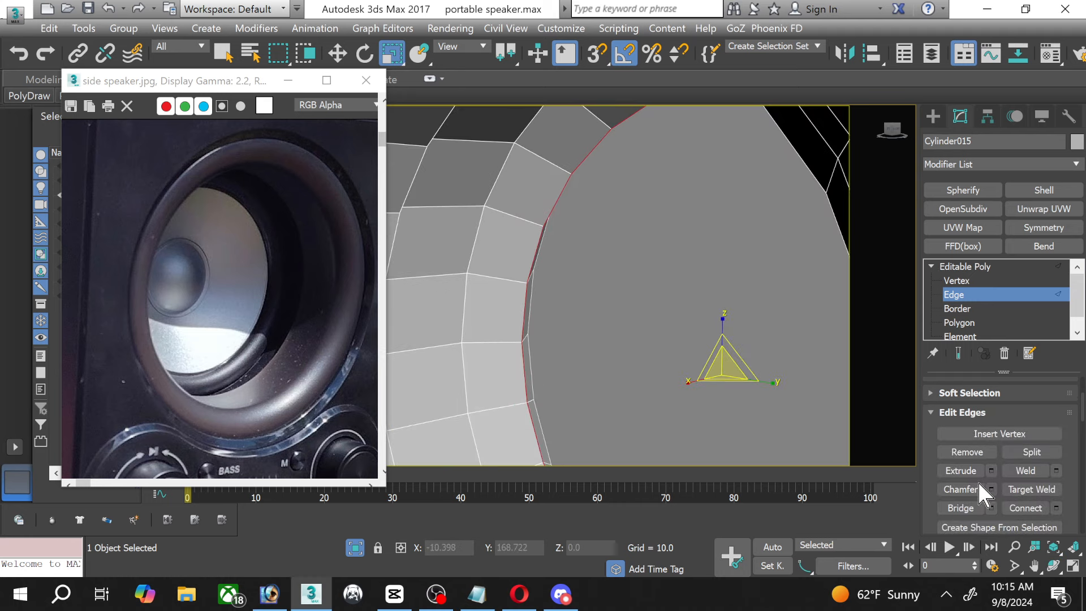
Chamfer the edge loop around the back face by 24.711 with 5 segments.
{"action": "left_click", "coordinate": [991, 490]}
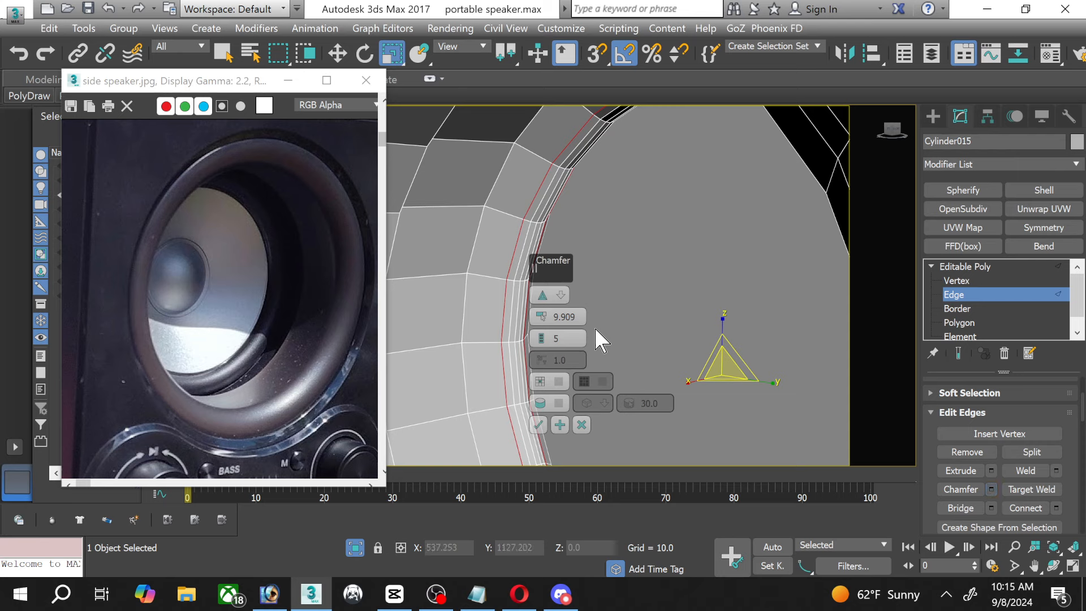
{"action": "left_click_drag", "start_coordinate": [541, 317], "coordinate": [529, 266]}
{"action": "middle_click_drag", "start_coordinate": [528, 266], "coordinate": [471, 321], "text": "alt"}
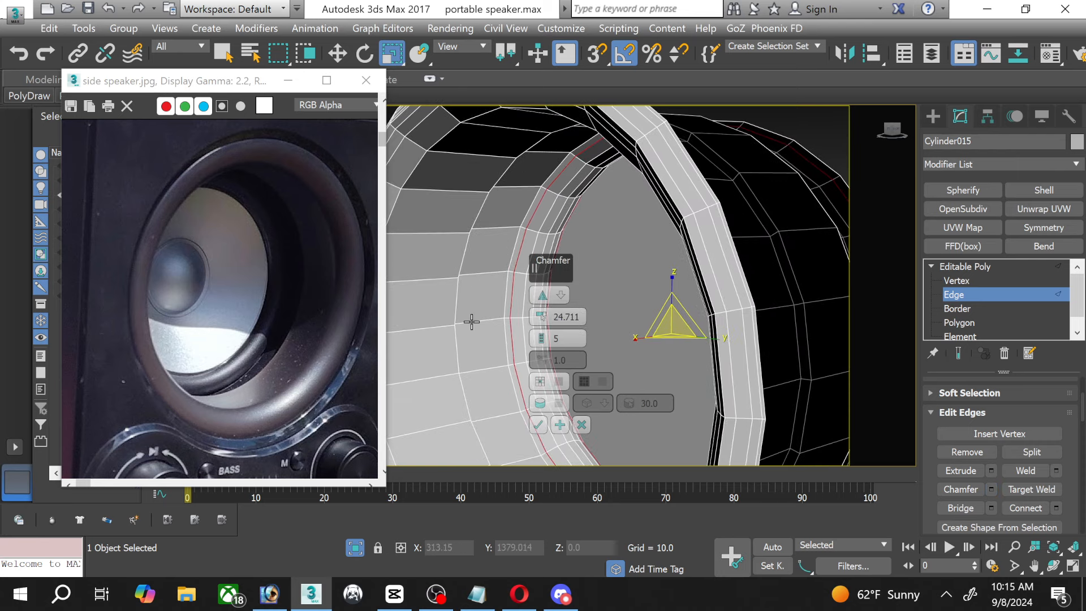
{"action": "left_click", "coordinate": [537, 424]}
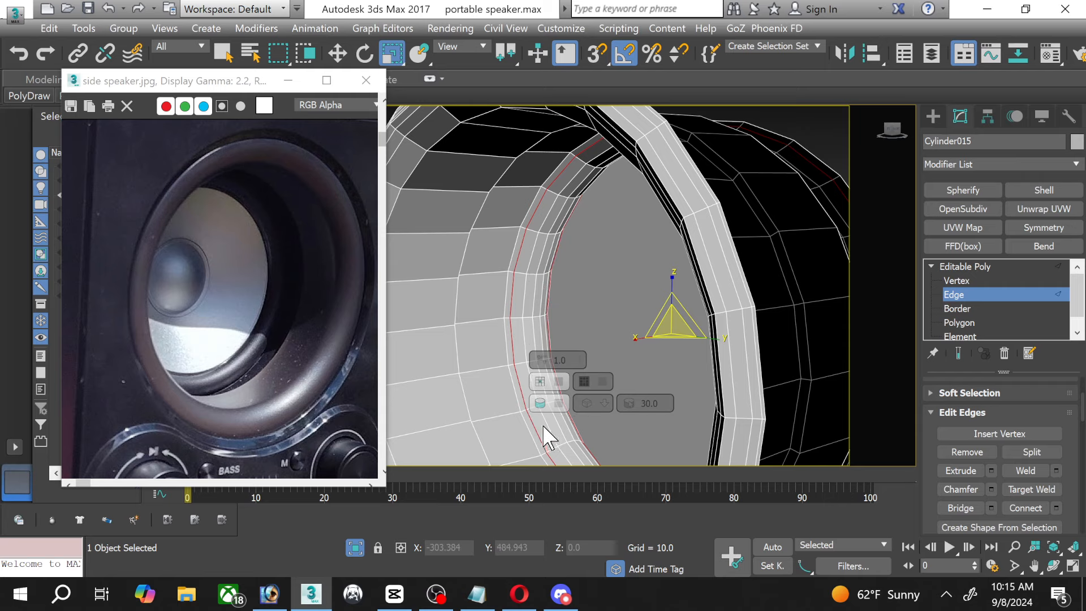
Check the chamfered ring from the front, then select the recess's circular back face as a polygon.
{"action": "left_click", "coordinate": [1053, 565]}
{"action": "left_click_drag", "start_coordinate": [514, 269], "coordinate": [577, 270]}
{"action": "left_click_drag", "start_coordinate": [645, 283], "coordinate": [542, 265]}
{"action": "left_click_drag", "start_coordinate": [574, 298], "coordinate": [576, 297]}
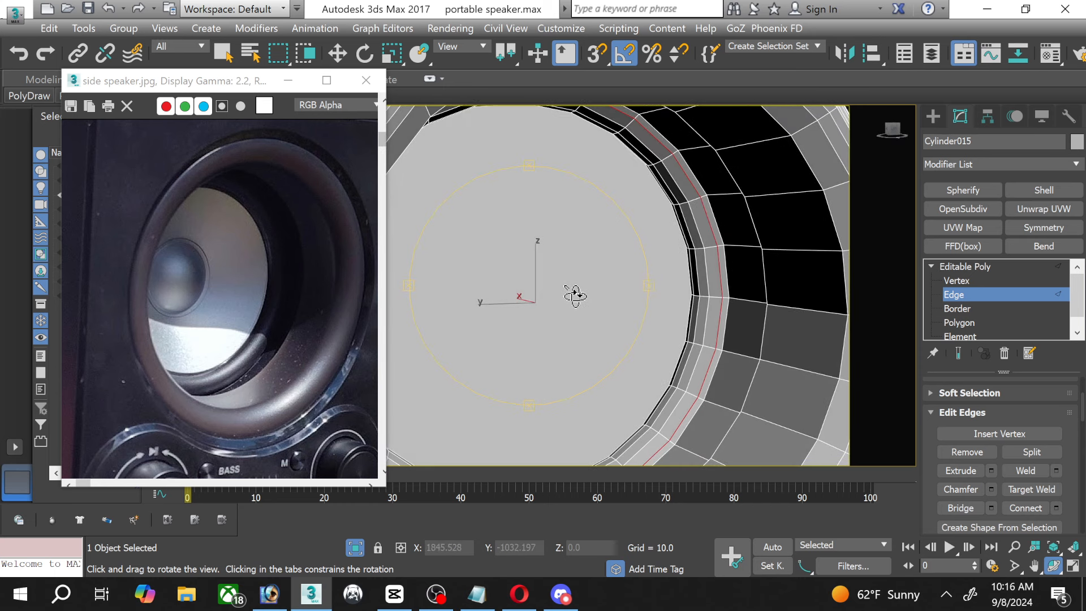
{"action": "scroll", "coordinate": [575, 296], "scroll_direction": "down", "scroll_amount": 3}
{"action": "left_click", "coordinate": [958, 322]}
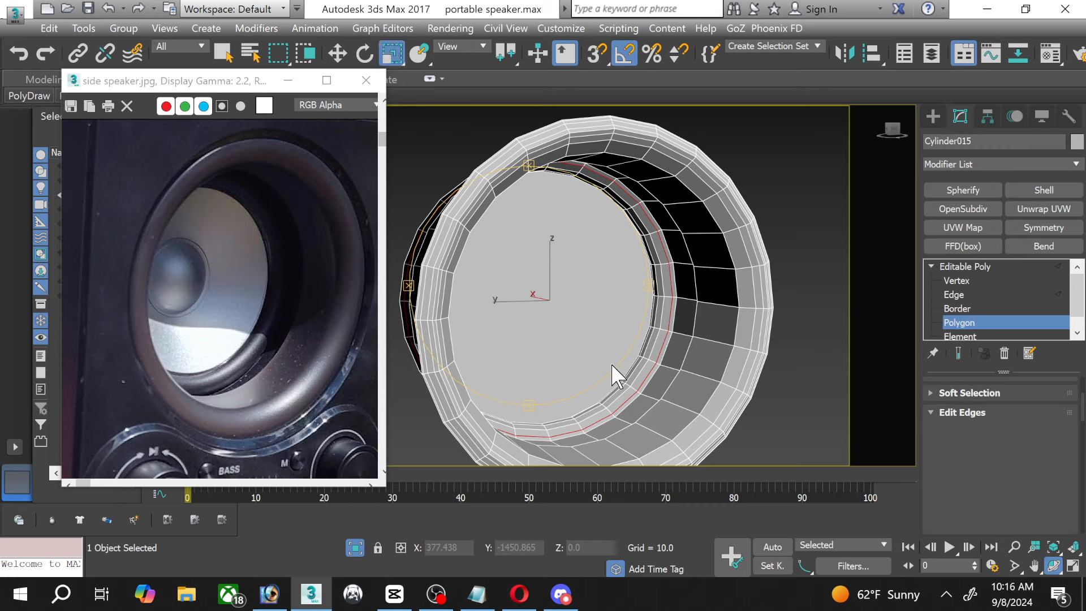
{"action": "key", "text": "r"}
{"action": "left_click", "coordinate": [601, 348]}
{"action": "scroll", "coordinate": [600, 349], "scroll_direction": "up", "scroll_amount": 3}
{"action": "middle_click_drag", "start_coordinate": [507, 340], "coordinate": [533, 345]}
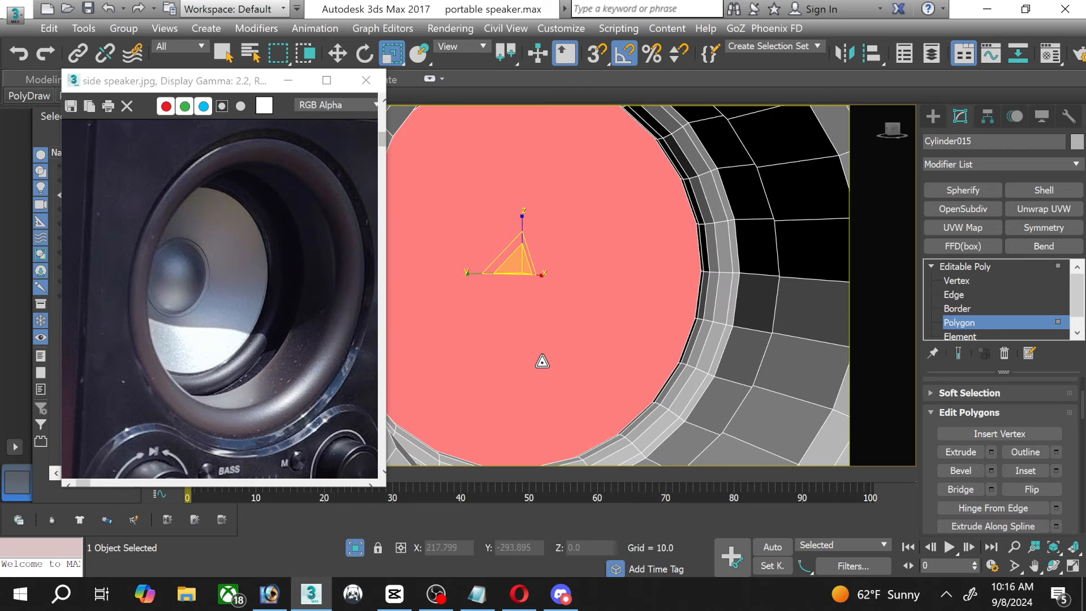
Try insetting the back face by about 45 and moving the inner face along X to -562.478.
{"action": "left_click", "coordinate": [1055, 471]}
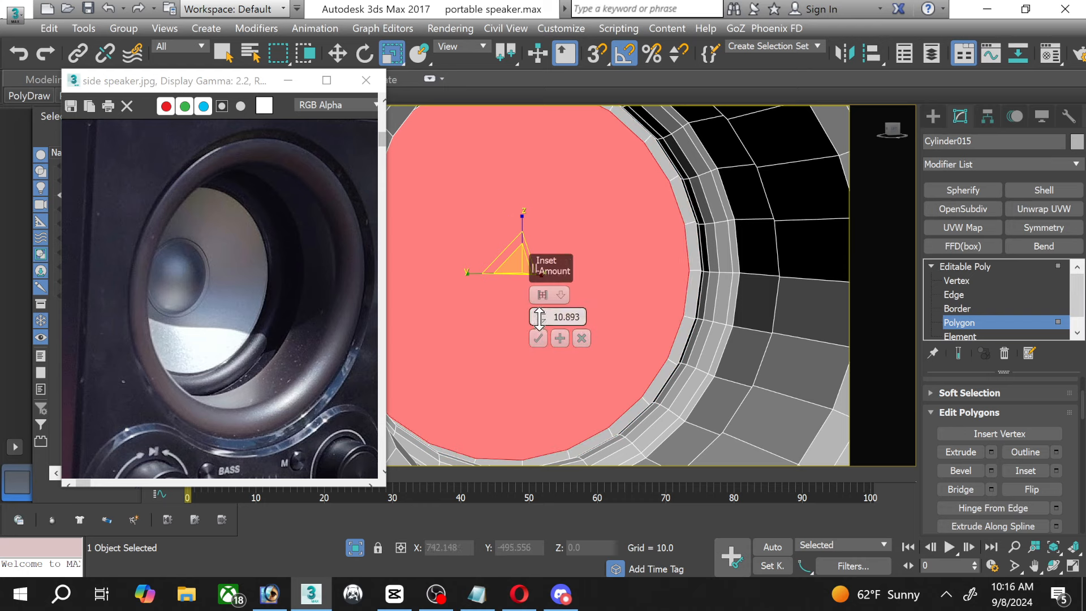
{"action": "left_click_drag", "start_coordinate": [541, 315], "coordinate": [536, 186]}
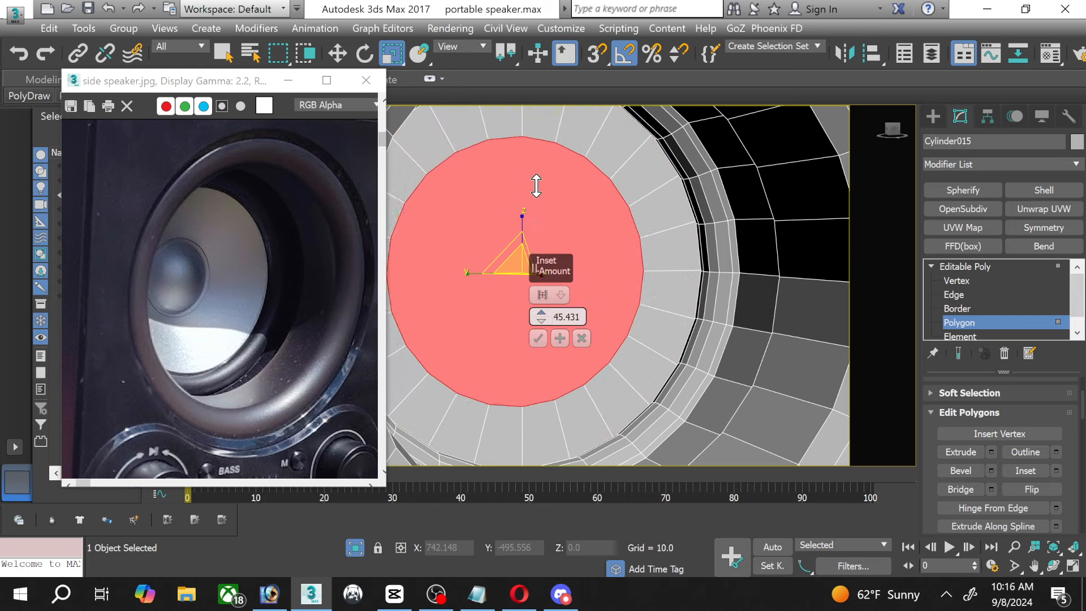
{"action": "left_click", "coordinate": [537, 338]}
{"action": "scroll", "coordinate": [538, 339], "scroll_direction": "down", "scroll_amount": 3}
{"action": "middle_click_drag", "start_coordinate": [529, 336], "coordinate": [542, 341]}
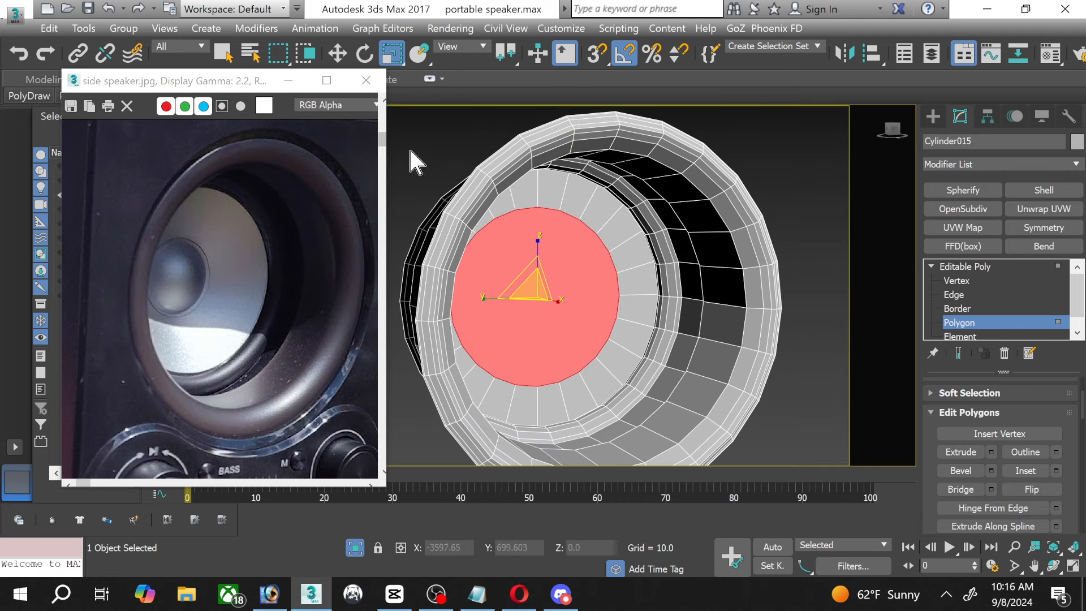
{"action": "left_click", "coordinate": [338, 53]}
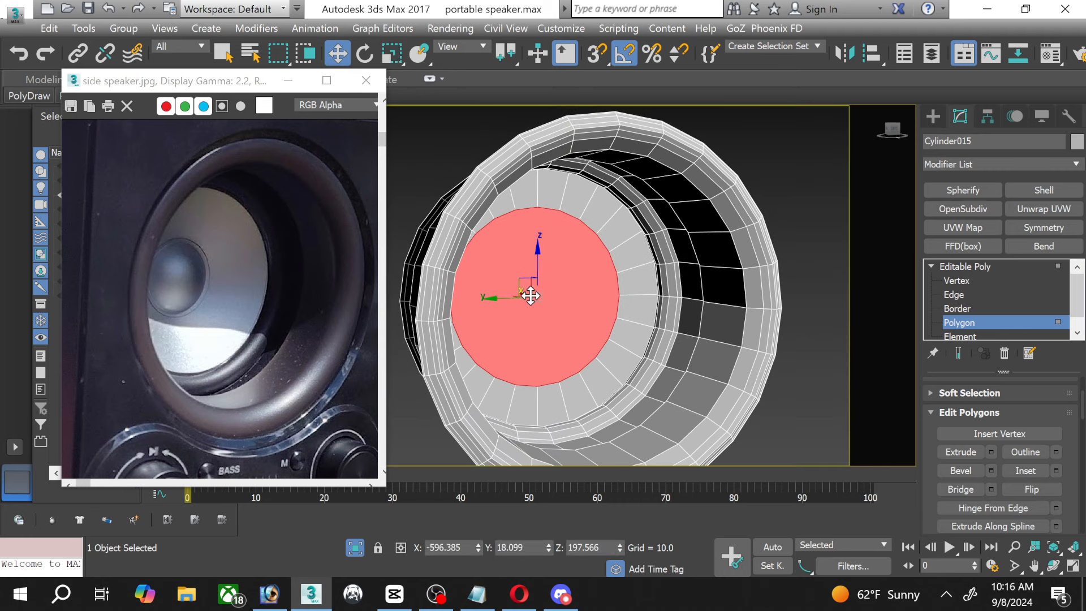
{"action": "left_click_drag", "start_coordinate": [531, 295], "coordinate": [519, 293]}
Try a second inset of 3.876 on the inner circular face.
{"action": "scroll", "coordinate": [519, 293], "scroll_direction": "up", "scroll_amount": 3}
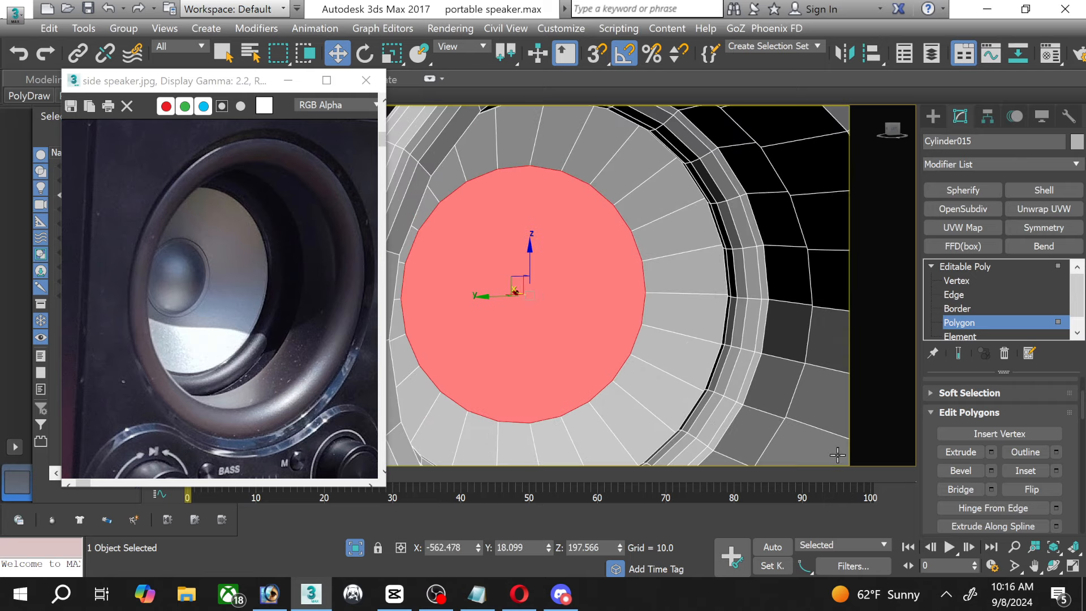
{"action": "left_click", "coordinate": [1055, 470]}
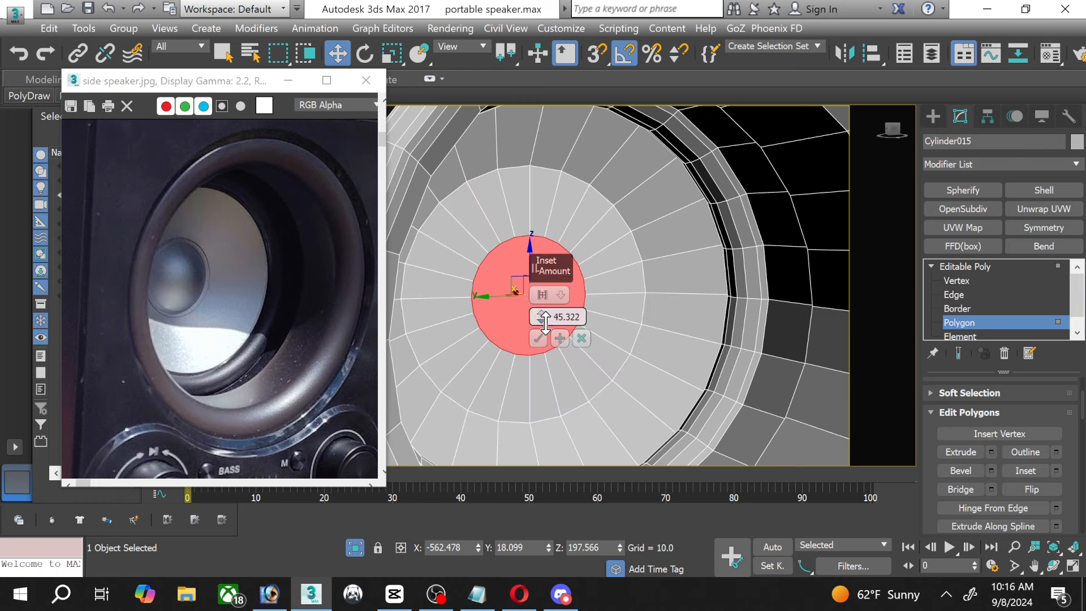
{"action": "left_click_drag", "start_coordinate": [544, 321], "coordinate": [572, 442]}
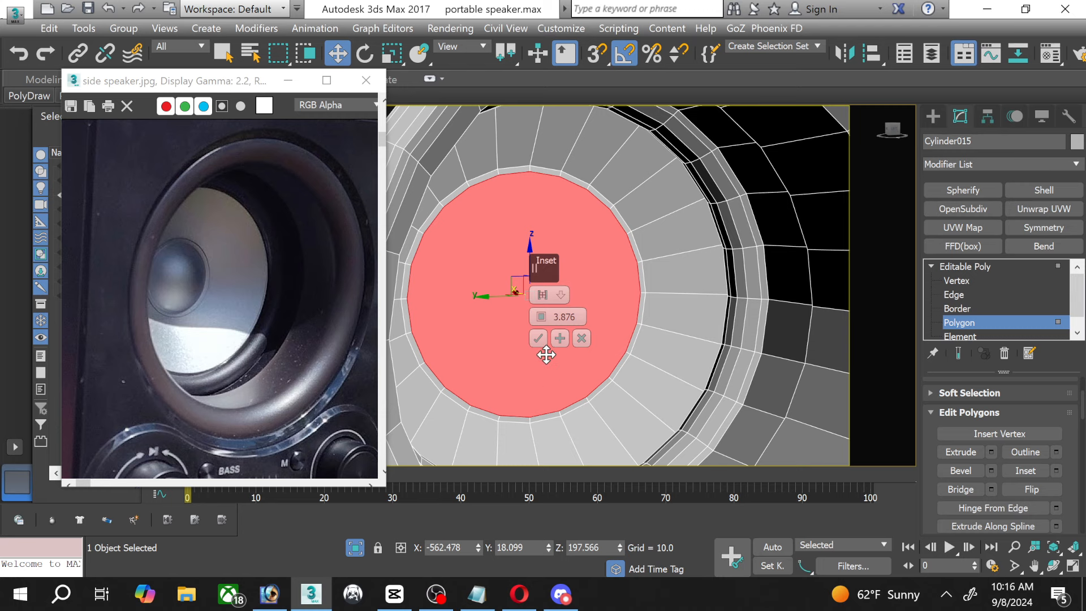
{"action": "left_click", "coordinate": [538, 338]}
{"action": "scroll", "coordinate": [538, 336], "scroll_direction": "down", "scroll_amount": 8}
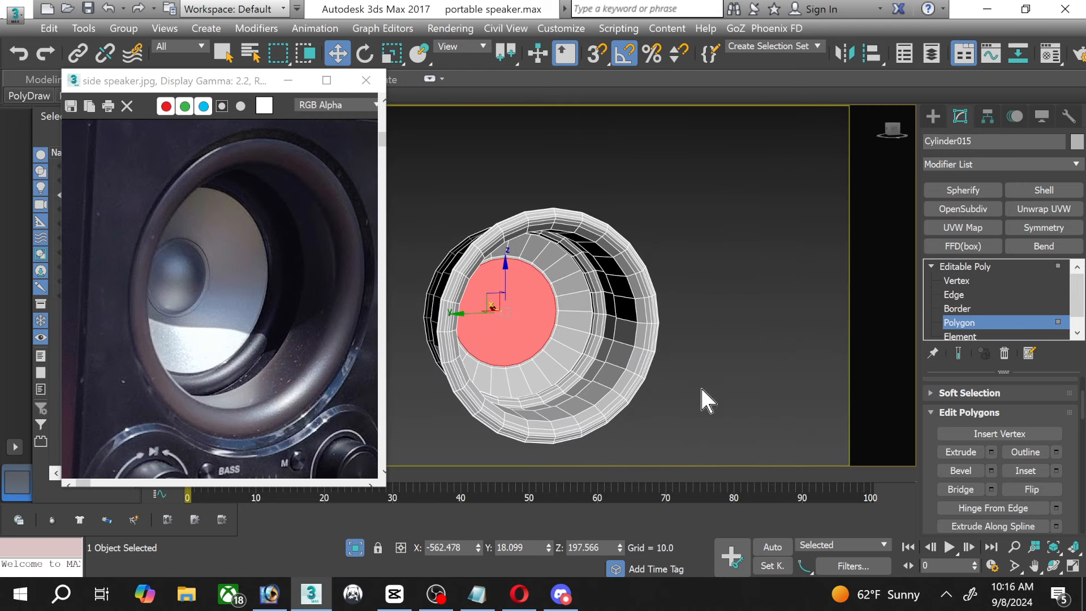
Compare the cone with the side reference image and undo both insets and the face move.
{"action": "left_click", "coordinate": [1053, 566]}
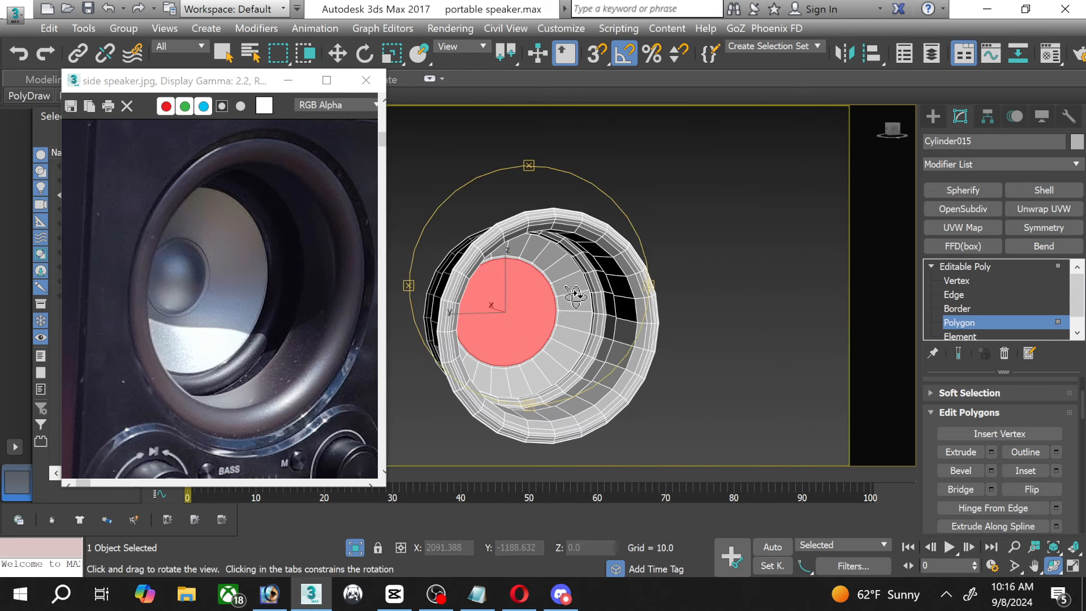
{"action": "left_click_drag", "start_coordinate": [574, 297], "coordinate": [537, 292]}
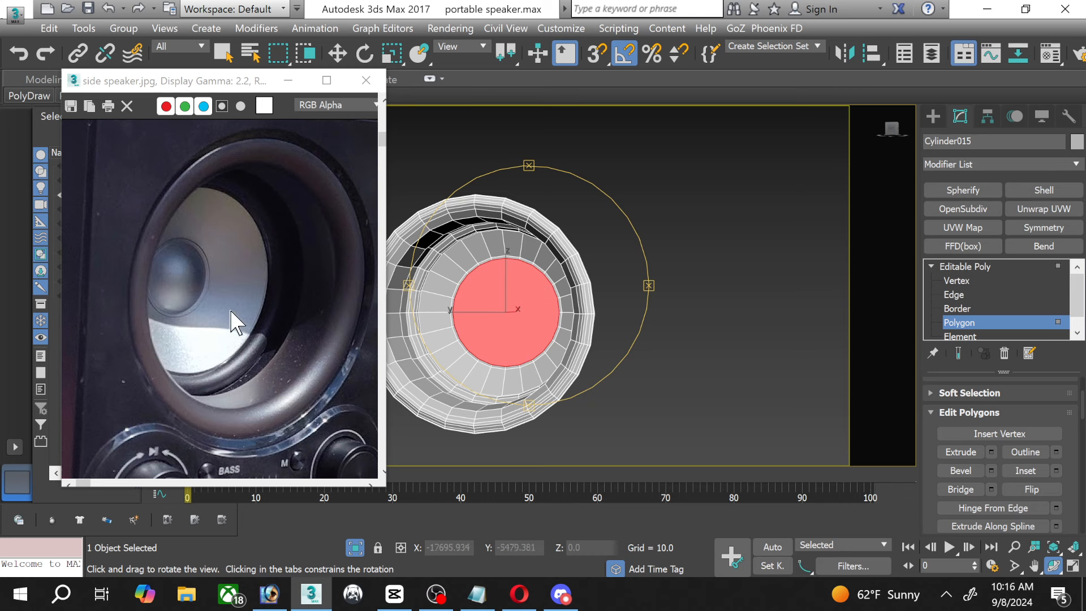
{"action": "scroll", "coordinate": [231, 310], "scroll_direction": "down", "scroll_amount": 5}
{"action": "scroll", "coordinate": [225, 317], "scroll_direction": "up", "scroll_amount": 5}
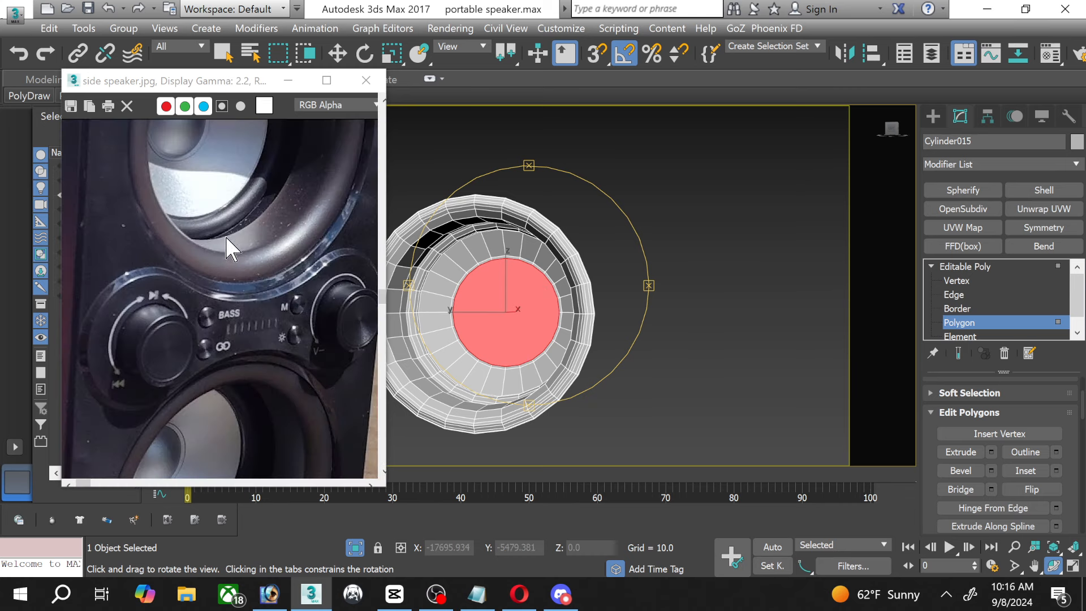
{"action": "key", "text": "ctrl+z"}
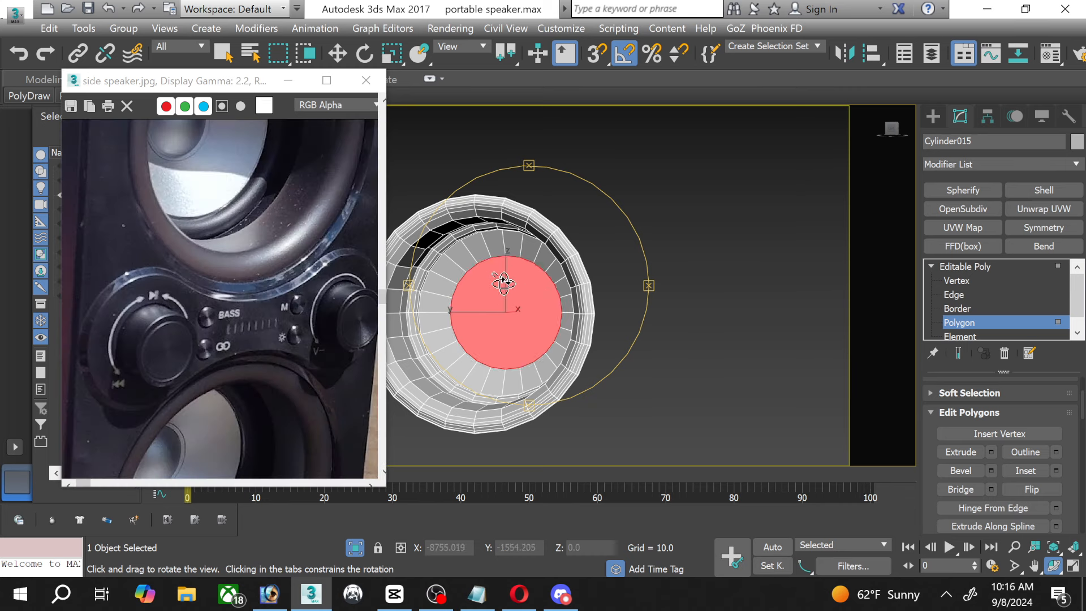
{"action": "left_click_drag", "start_coordinate": [500, 281], "coordinate": [510, 288]}
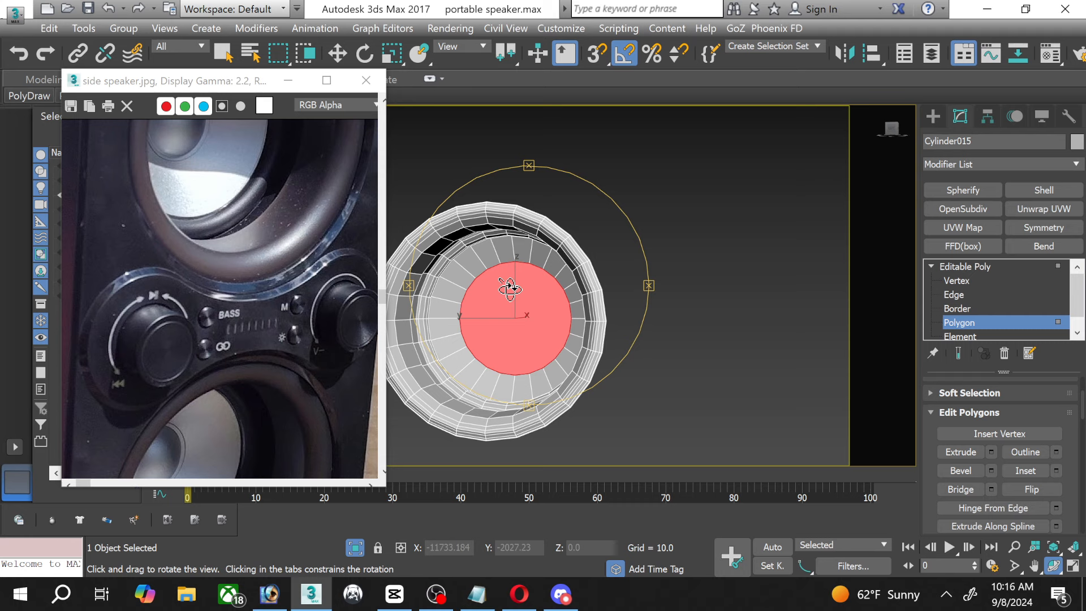
{"action": "scroll", "coordinate": [510, 289], "scroll_direction": "up", "scroll_amount": 3}
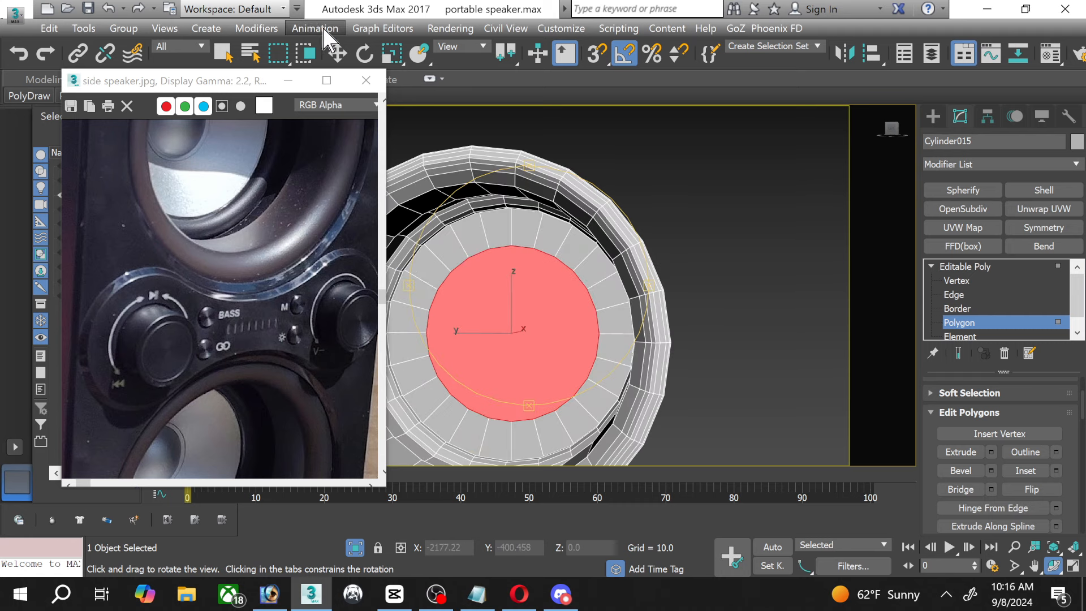
{"action": "key", "text": "ctrl+z"}
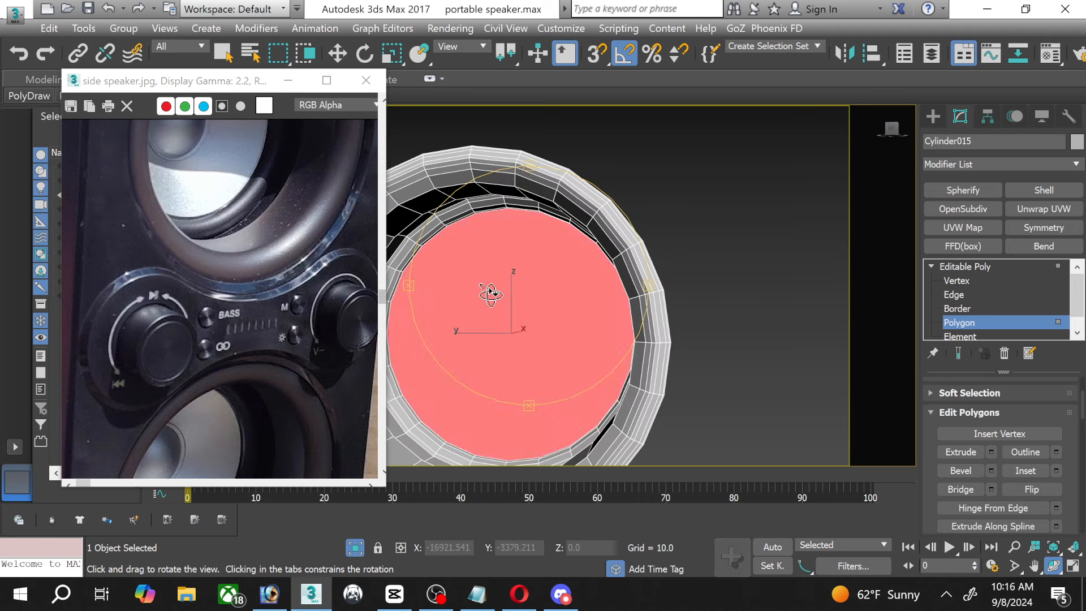
Inset the circular back face by more than 45.322, leaving a small inner circle matching the reference's center cap.
{"action": "left_click", "coordinate": [1056, 470]}
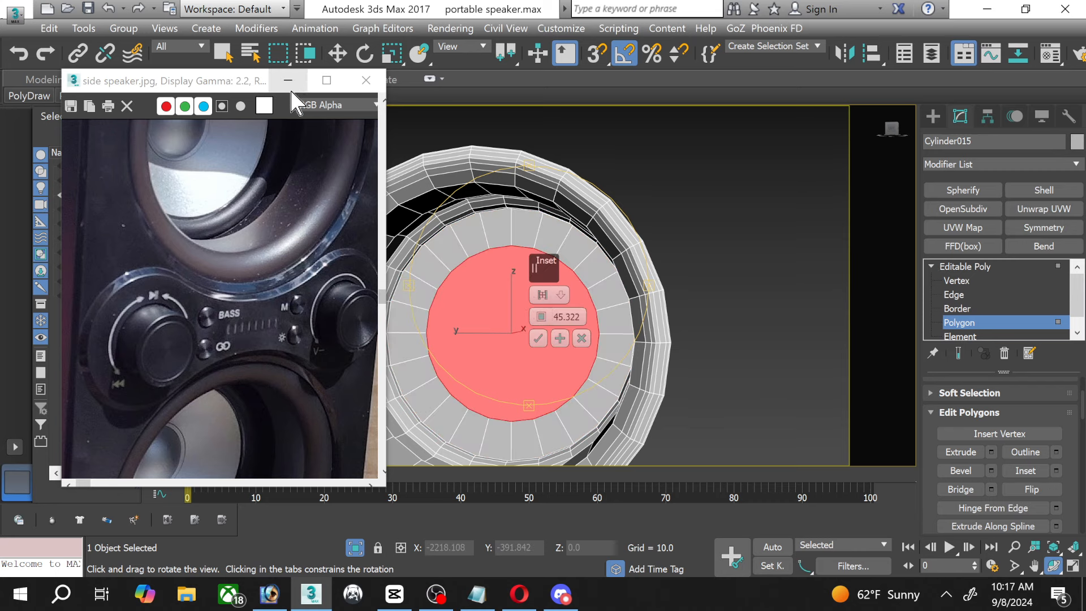
{"action": "middle_click_drag", "start_coordinate": [283, 226], "coordinate": [272, 351]}
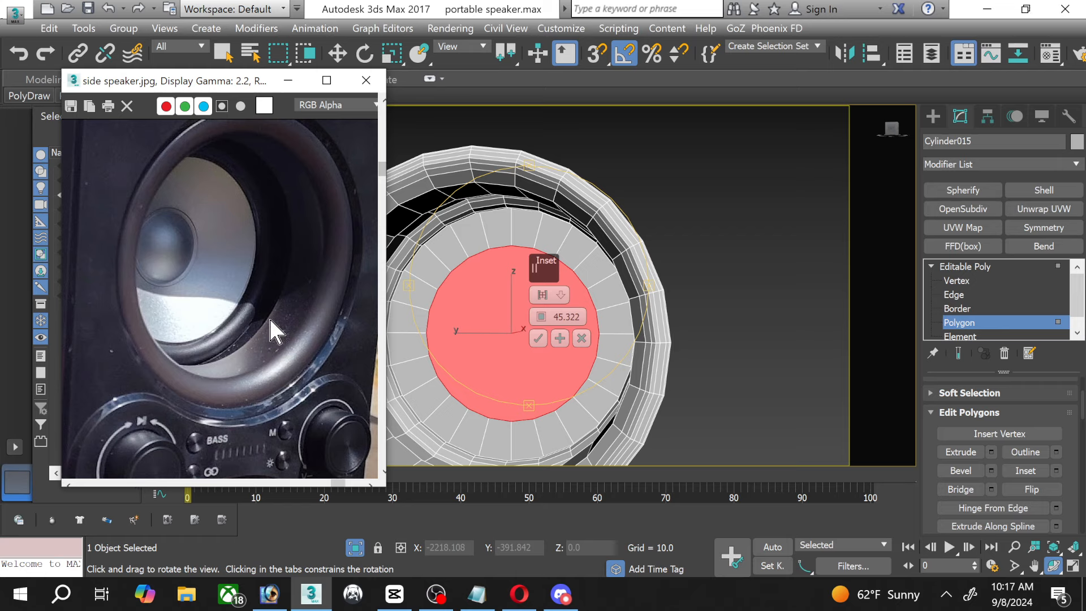
{"action": "left_click_drag", "start_coordinate": [547, 322], "coordinate": [531, 225]}
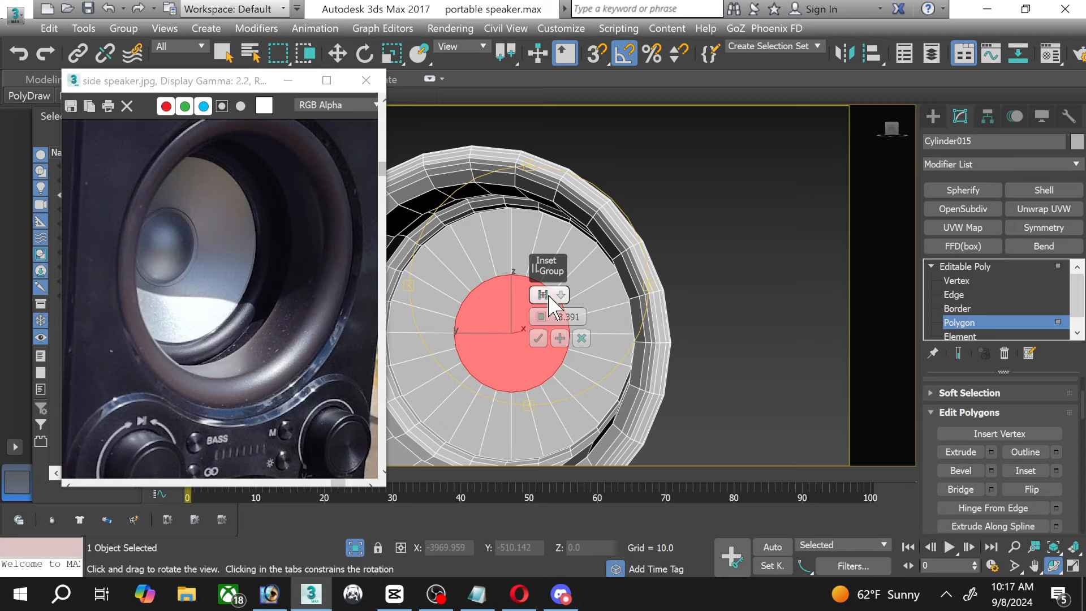
{"action": "left_click", "coordinate": [538, 337]}
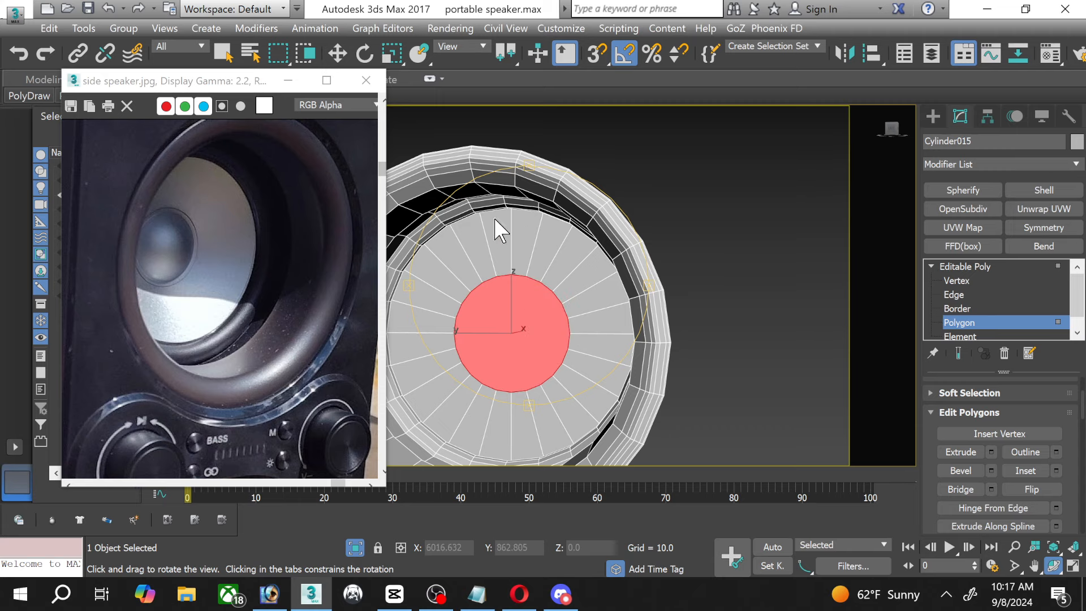
Move the small inner face backward along X to -550.445 in the Front view to deepen the speaker cone.
{"action": "left_click", "coordinate": [289, 81]}
{"action": "left_click", "coordinate": [1073, 565]}
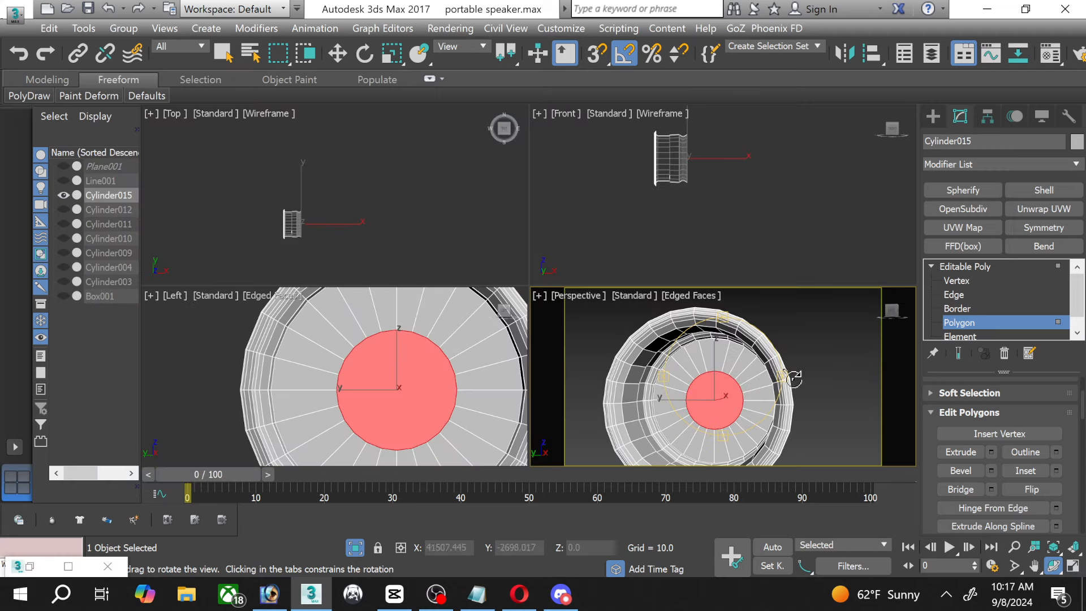
{"action": "scroll", "coordinate": [663, 172], "scroll_direction": "up", "scroll_amount": 8}
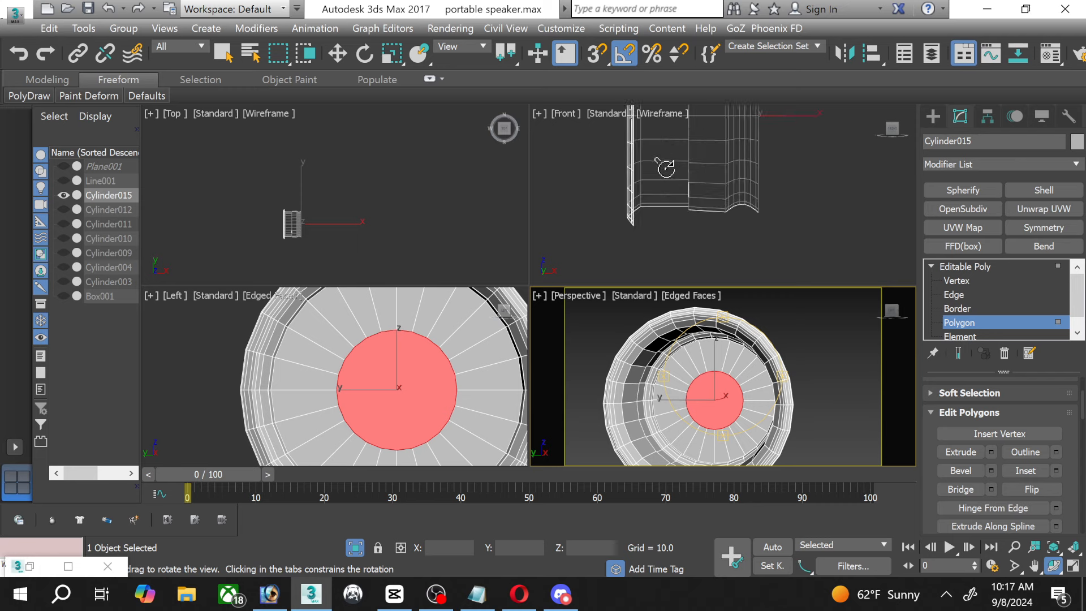
{"action": "middle_click_drag", "start_coordinate": [665, 168], "coordinate": [623, 266]}
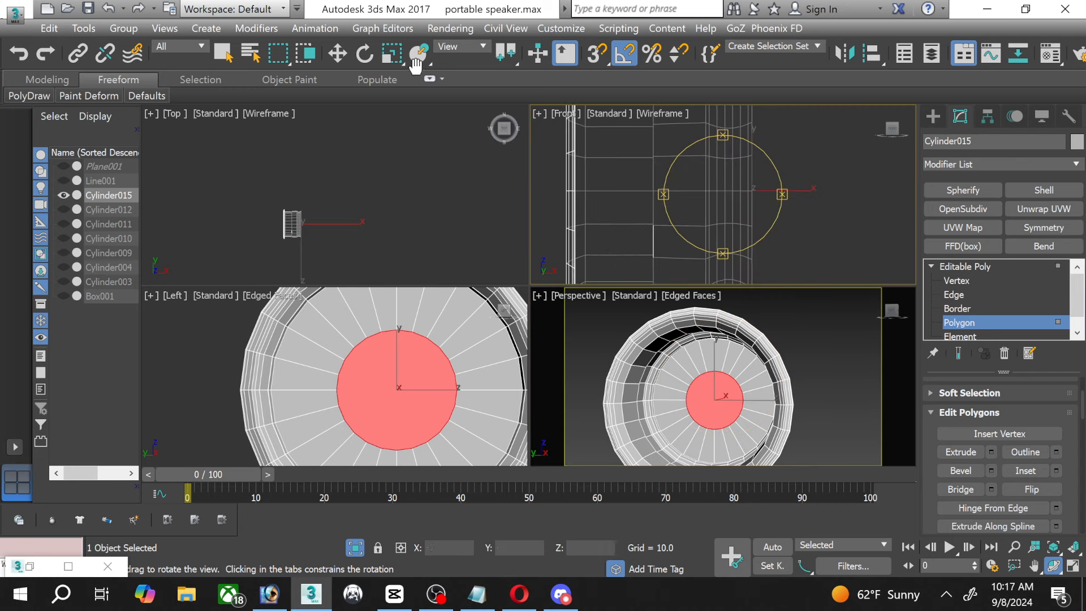
{"action": "left_click", "coordinate": [337, 53]}
{"action": "middle_click_drag", "start_coordinate": [718, 215], "coordinate": [709, 248]}
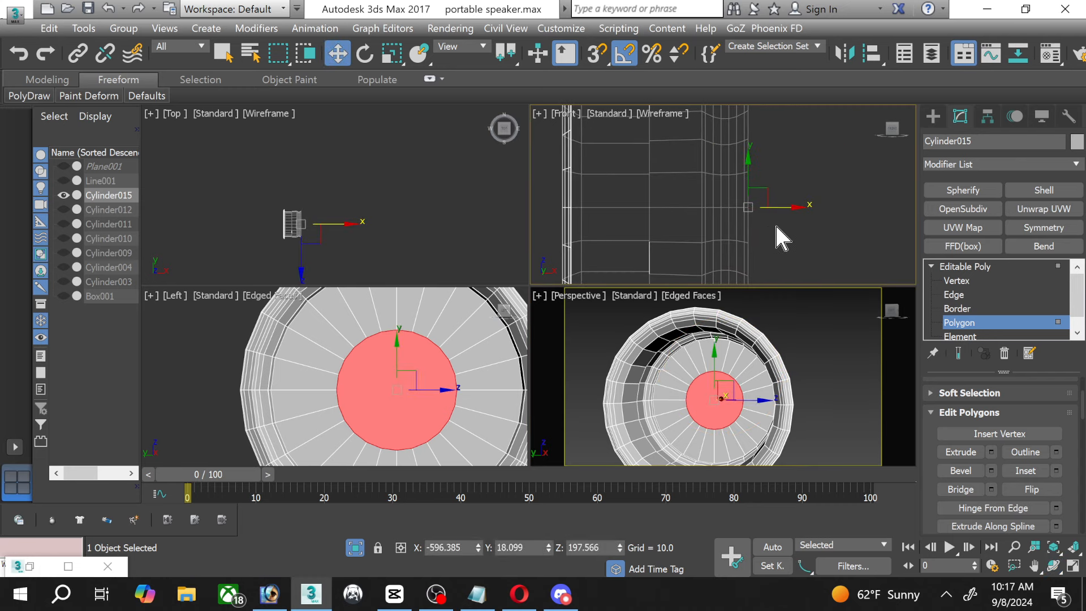
{"action": "left_click_drag", "start_coordinate": [794, 207], "coordinate": [839, 213]}
{"action": "scroll", "coordinate": [758, 310], "scroll_direction": "down", "scroll_amount": 3}
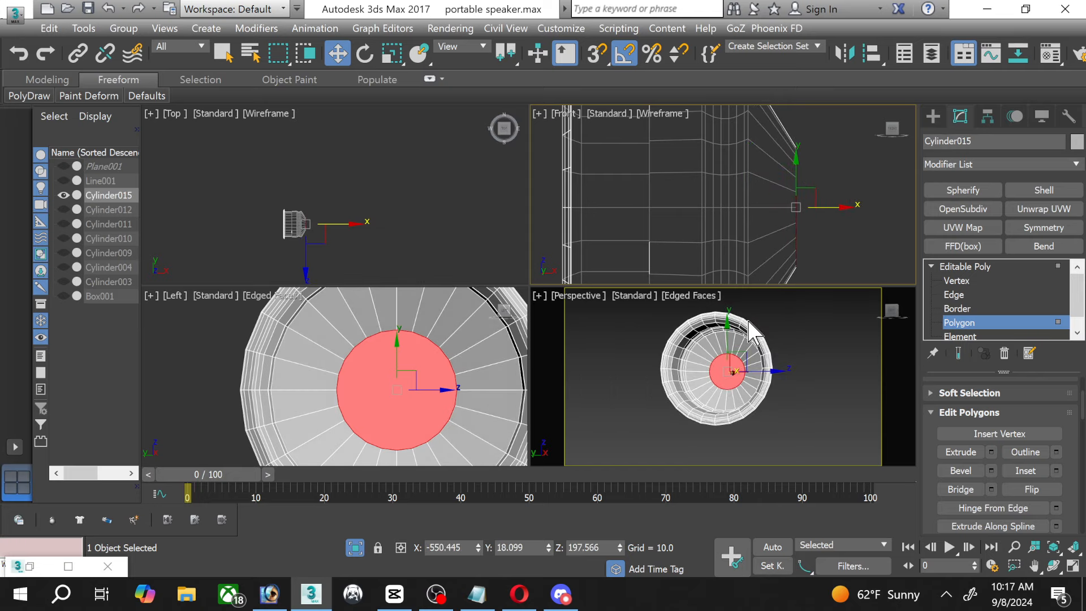
Examine the cone's depth from several angles and compare it with the side speaker reference image.
{"action": "left_click", "coordinate": [1073, 565]}
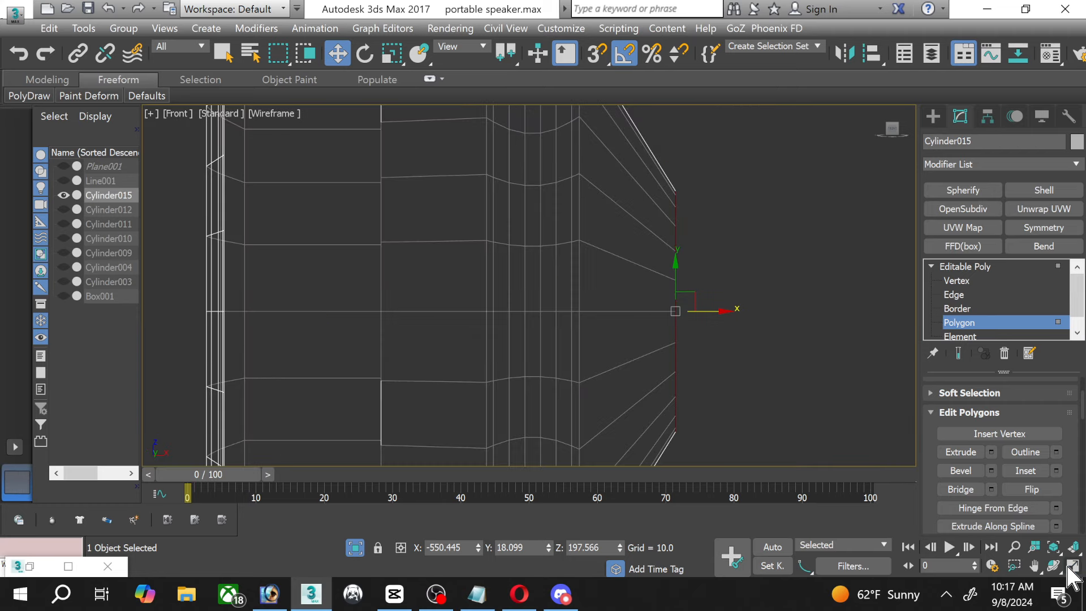
{"action": "left_click", "coordinate": [1073, 565]}
{"action": "left_click", "coordinate": [1053, 566]}
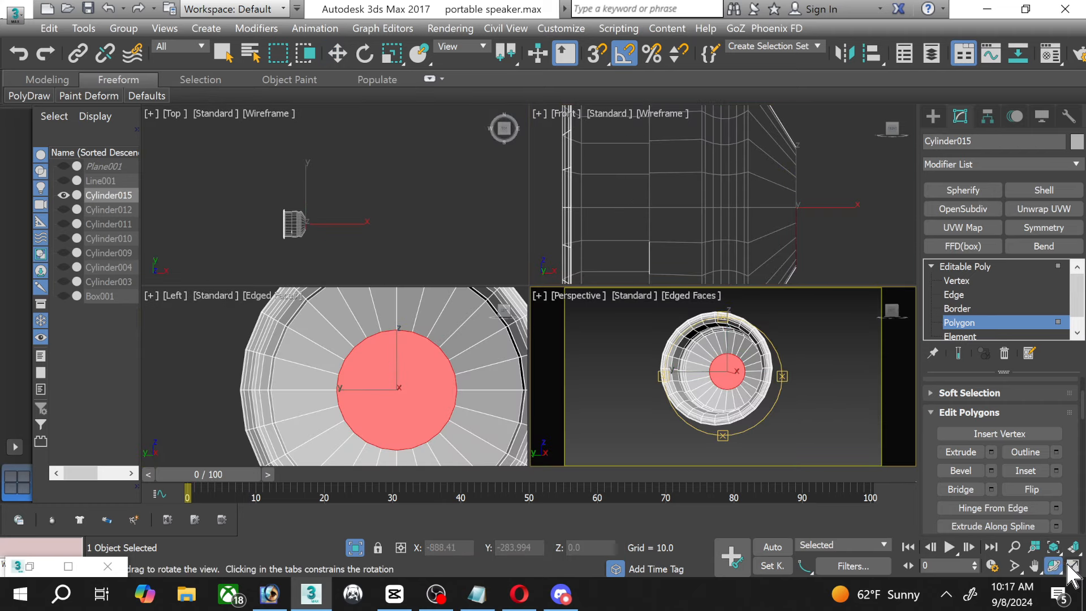
{"action": "left_click", "coordinate": [1072, 565]}
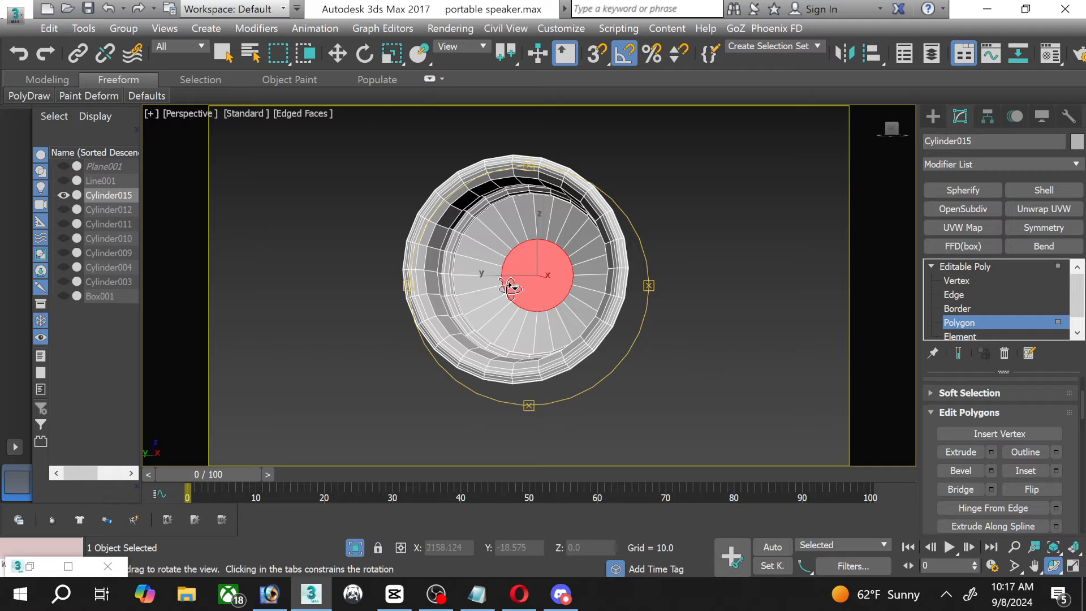
{"action": "mouse_move", "coordinate": [543, 287]}
{"action": "left_mouse_down"}
{"action": "mouse_move", "coordinate": [516, 294]}
{"action": "mouse_move", "coordinate": [599, 294]}
{"action": "mouse_move", "coordinate": [528, 294]}
{"action": "left_mouse_up"}
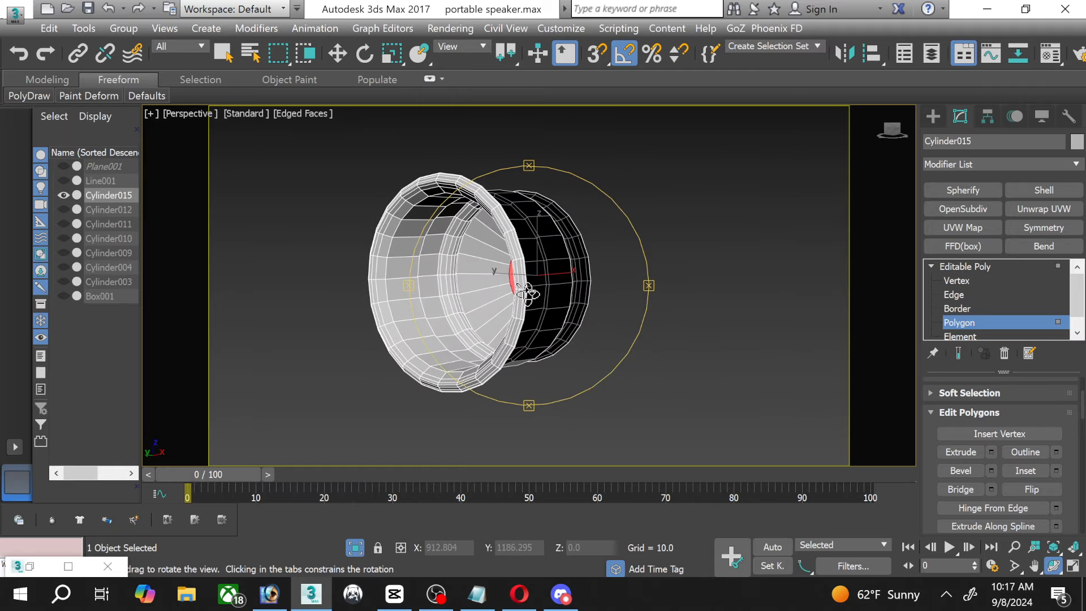
{"action": "scroll", "coordinate": [474, 274], "scroll_direction": "up", "scroll_amount": 2}
{"action": "left_click_drag", "start_coordinate": [424, 254], "coordinate": [511, 274]}
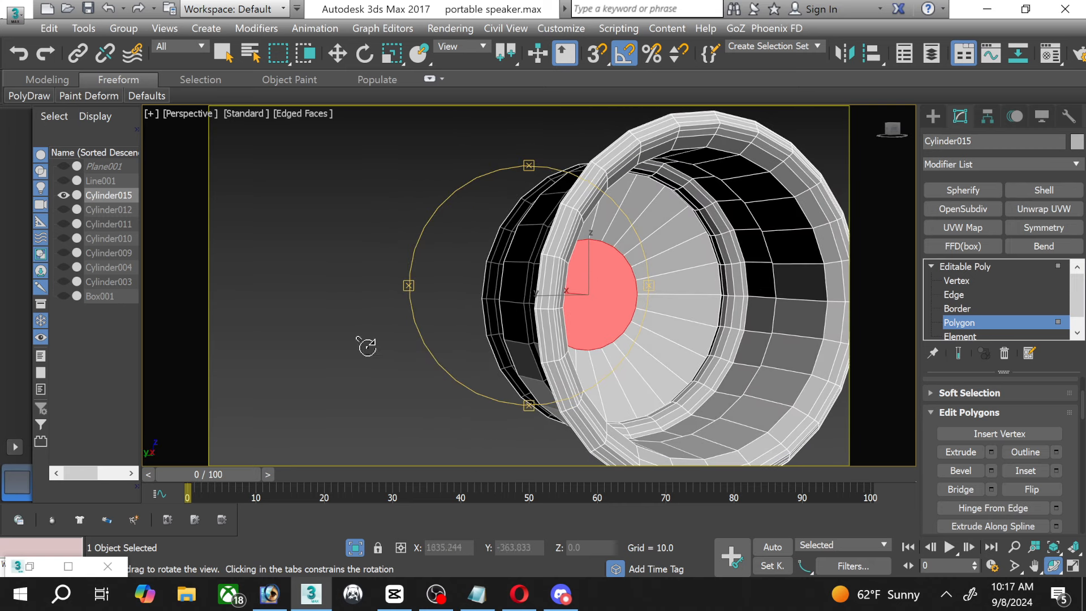
{"action": "left_click", "coordinate": [41, 566]}
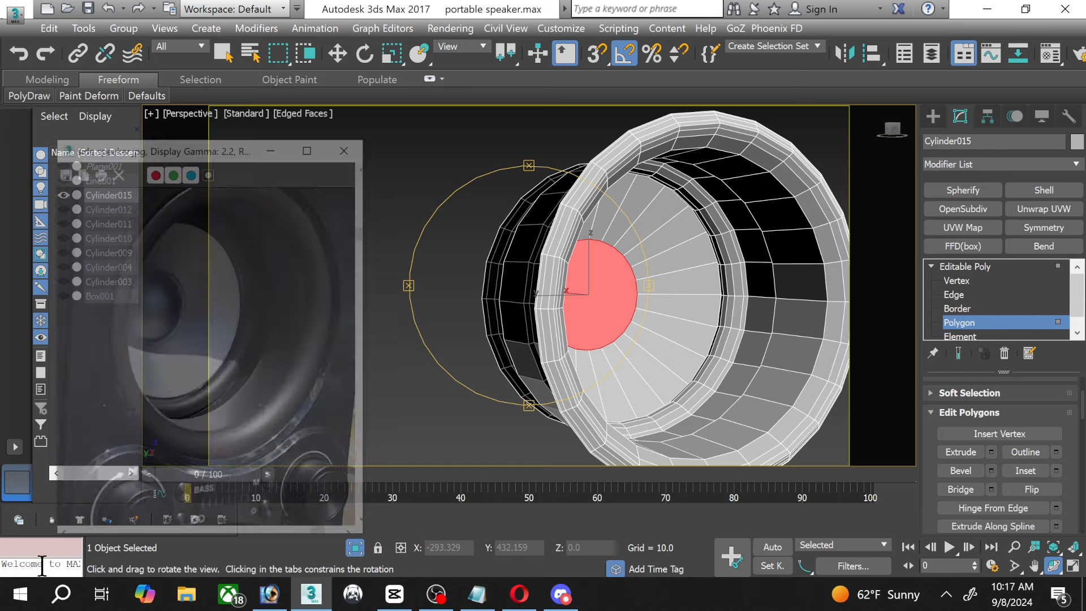
{"action": "scroll", "coordinate": [240, 290], "scroll_direction": "down", "scroll_amount": 3}
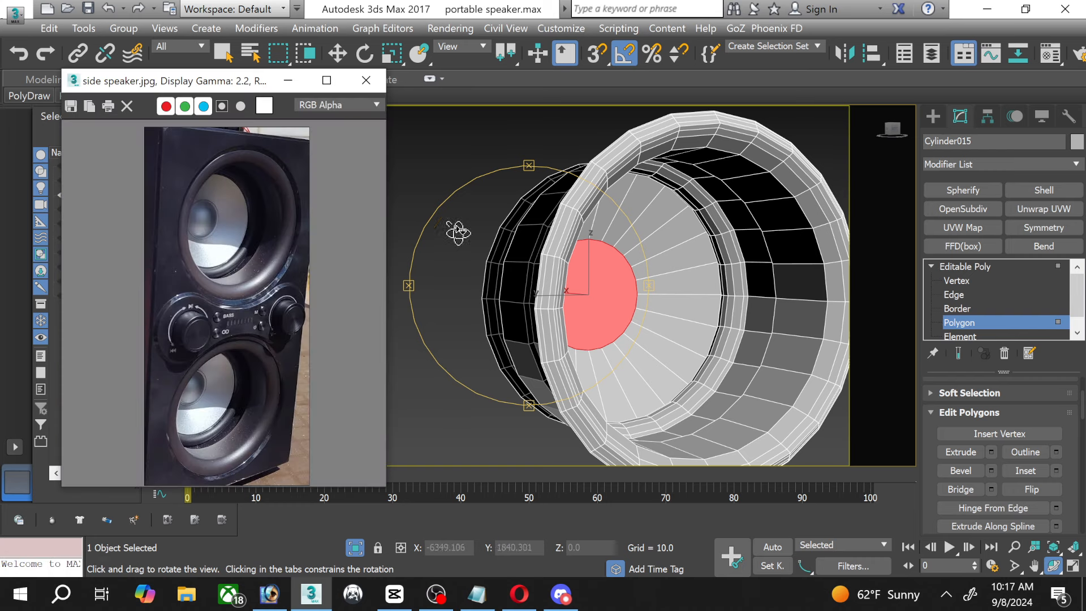
Inset the cone's inner circular face by 2.67 to form a thin ring around the center cap.
{"action": "left_click_drag", "start_coordinate": [614, 306], "coordinate": [512, 328]}
{"action": "scroll", "coordinate": [475, 309], "scroll_direction": "up", "scroll_amount": 2}
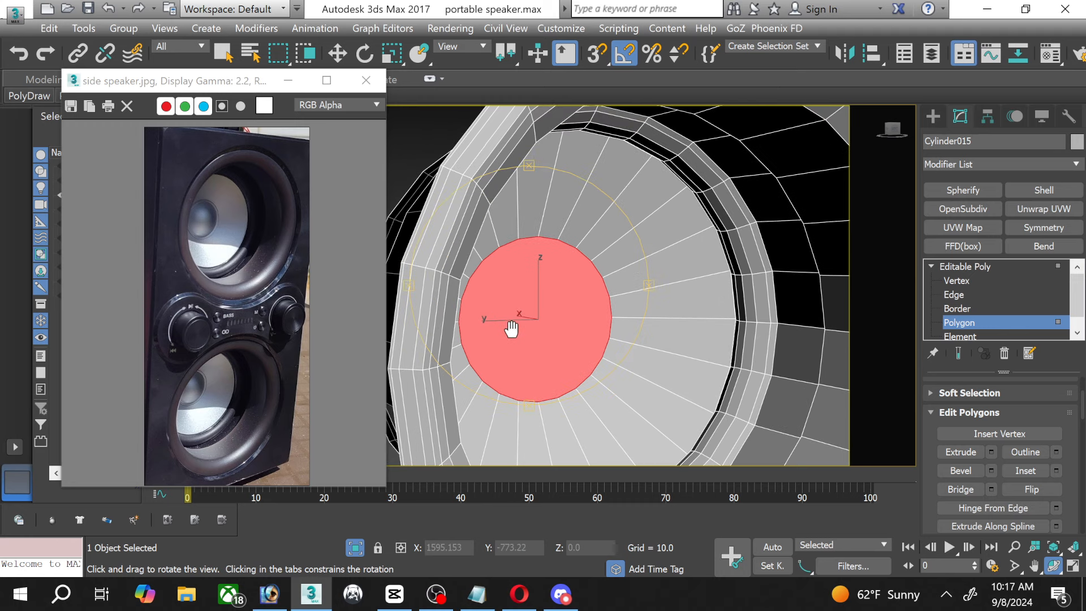
{"action": "scroll", "coordinate": [524, 315], "scroll_direction": "up", "scroll_amount": 2}
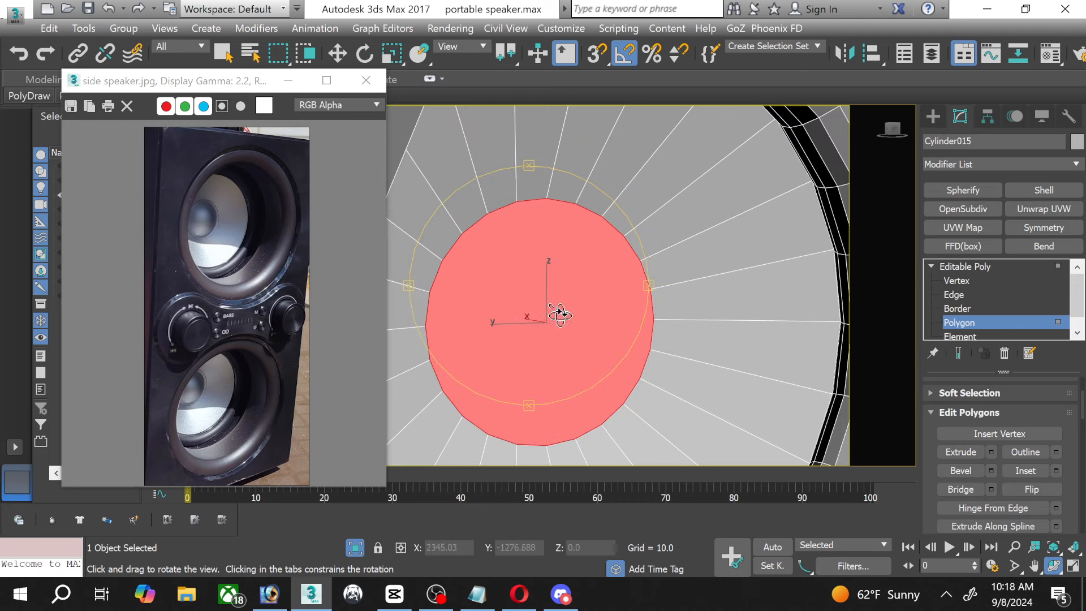
{"action": "left_click", "coordinate": [1056, 472]}
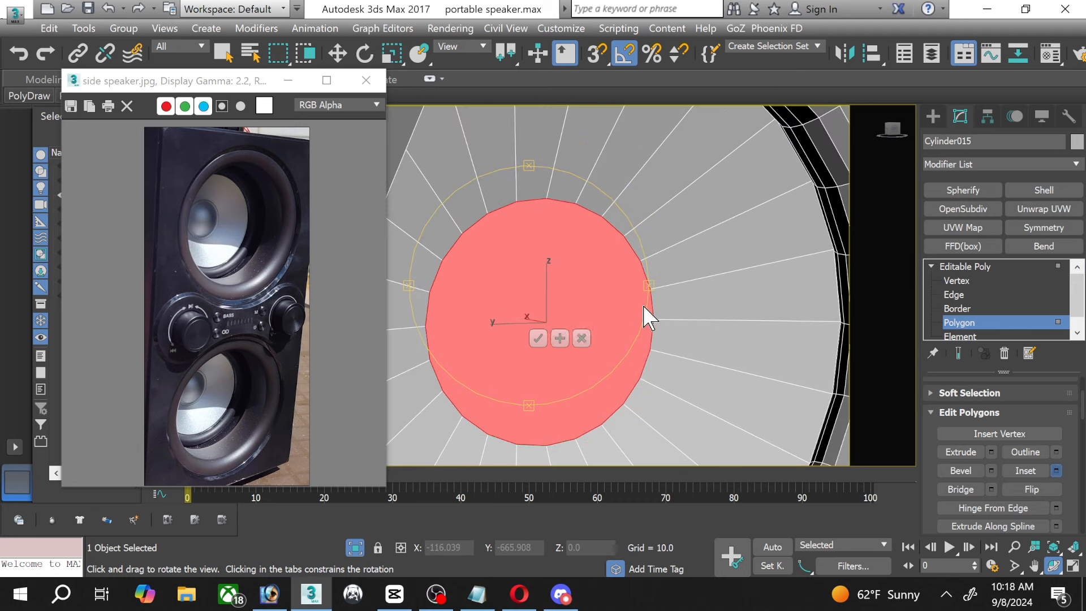
{"action": "left_click_drag", "start_coordinate": [541, 318], "coordinate": [548, 592]}
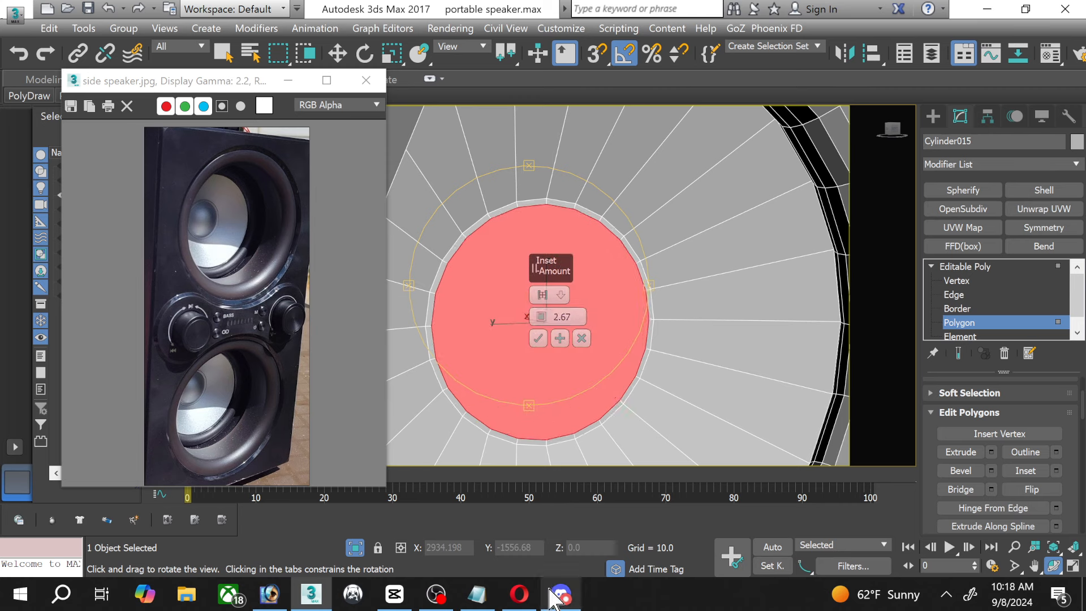
{"action": "left_click", "coordinate": [538, 338]}
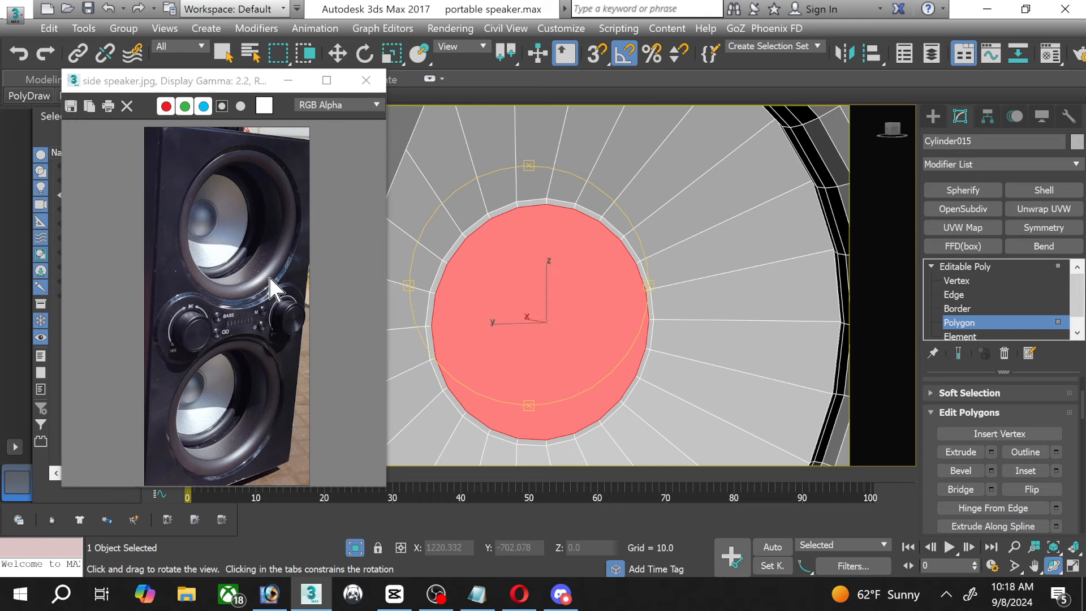
Check the cap's rim in the side reference and inset the center face a second time by 2.67.
{"action": "scroll", "coordinate": [191, 222], "scroll_direction": "up", "scroll_amount": 5}
{"action": "middle_click_drag", "start_coordinate": [191, 219], "coordinate": [214, 267]}
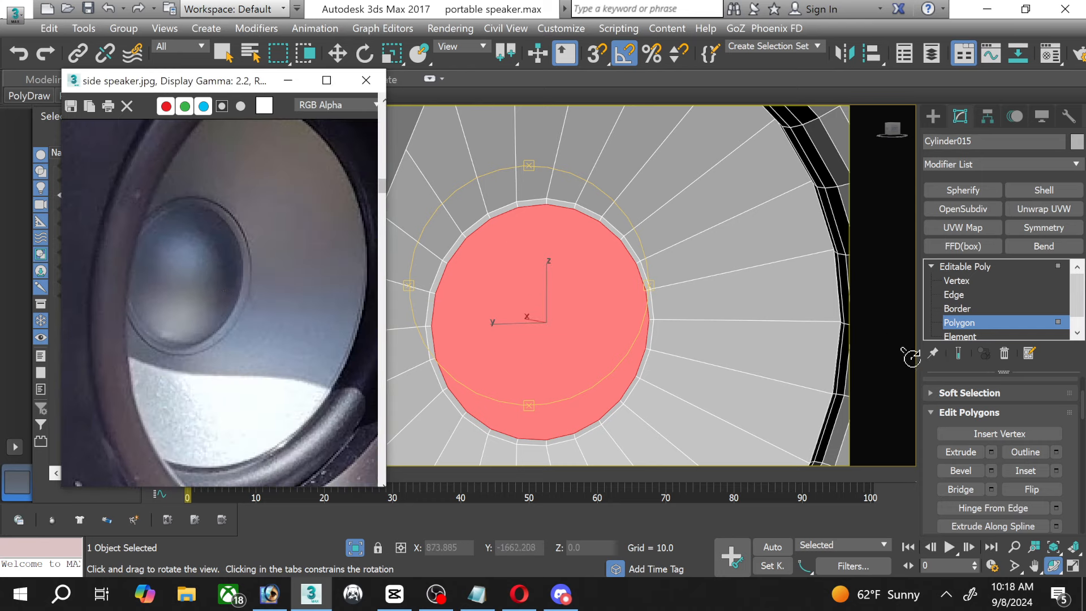
{"action": "left_click", "coordinate": [1055, 471]}
{"action": "left_click", "coordinate": [538, 339]}
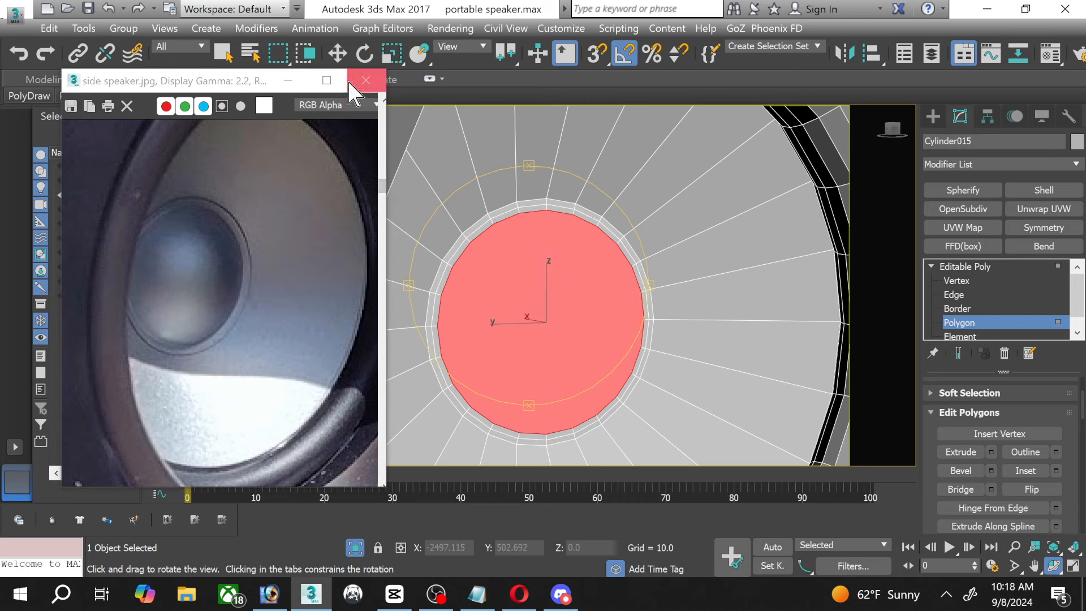
Pull the center face forward, scale it uniformly to under half its size, and place it at X -568.011 to start the dome.
{"action": "left_click", "coordinate": [337, 54]}
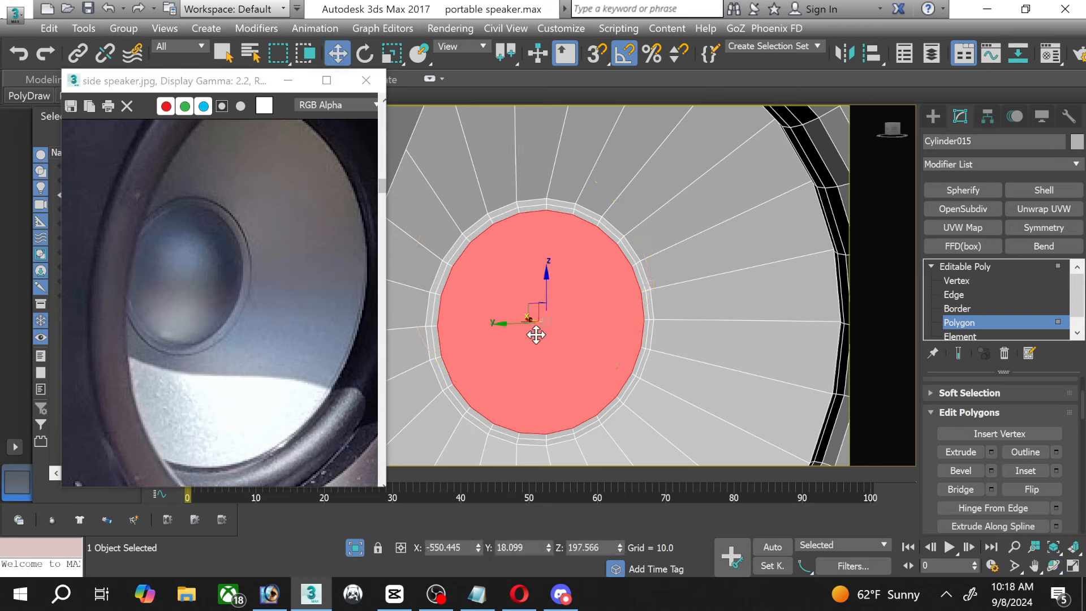
{"action": "left_click_drag", "start_coordinate": [535, 321], "coordinate": [577, 330]}
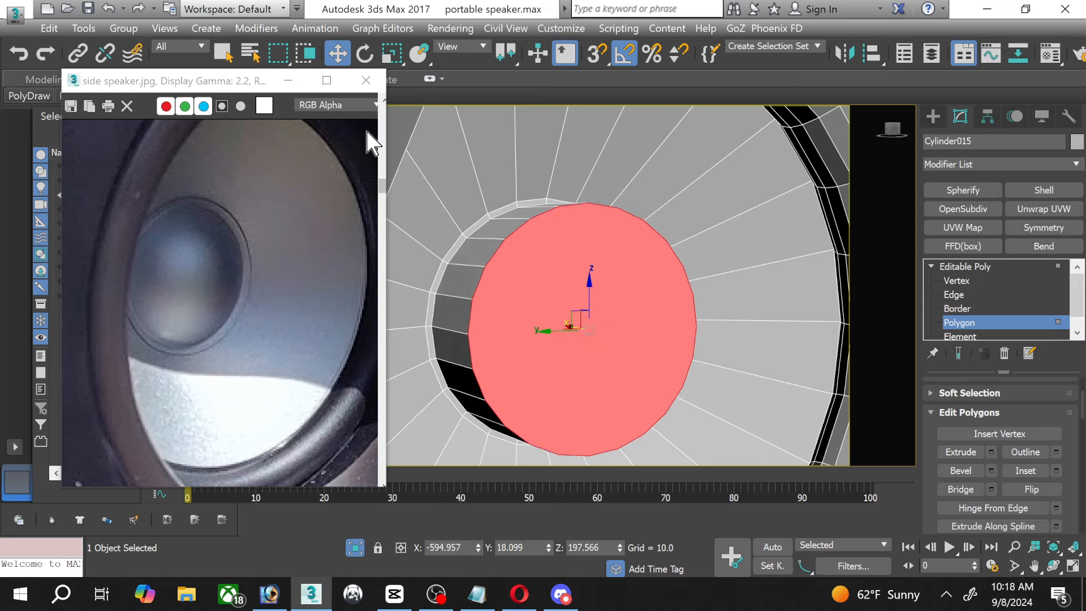
{"action": "left_click", "coordinate": [394, 54]}
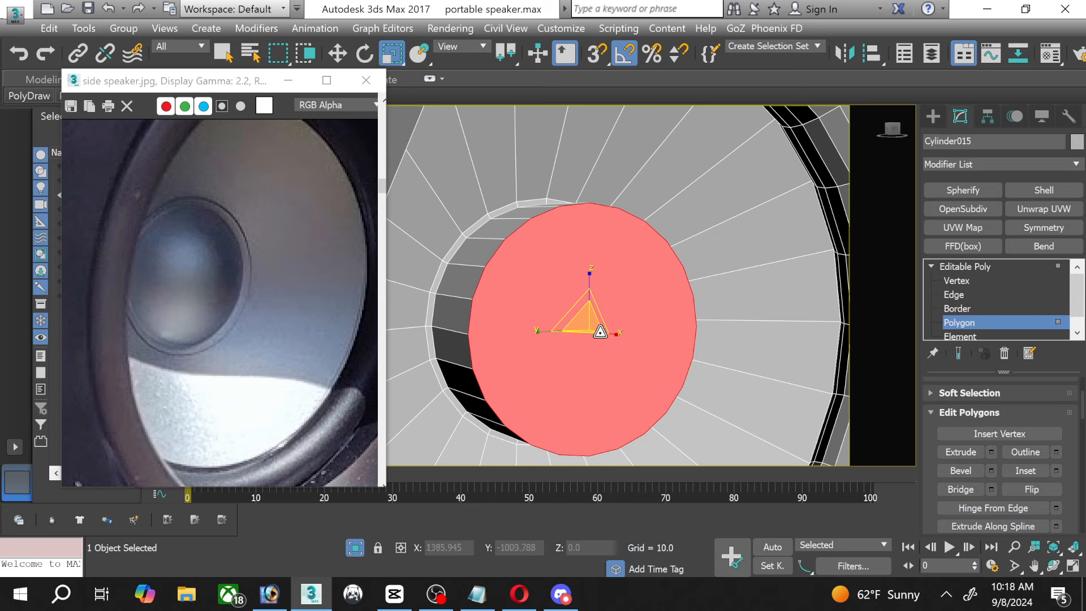
{"action": "left_click_drag", "start_coordinate": [588, 322], "coordinate": [581, 379]}
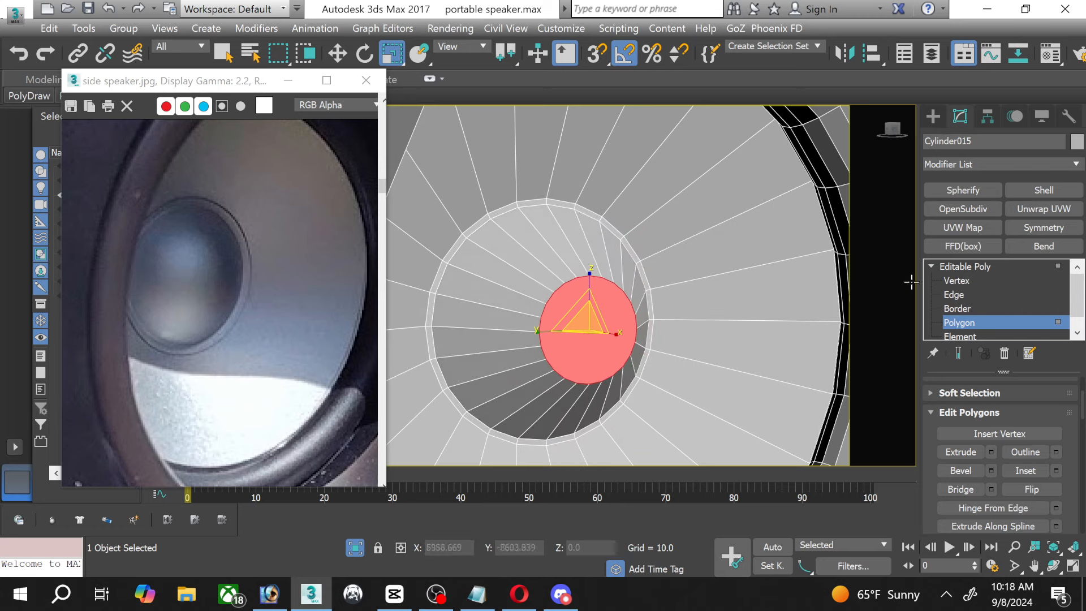
{"action": "left_click", "coordinate": [338, 53]}
{"action": "left_click_drag", "start_coordinate": [574, 327], "coordinate": [548, 323]}
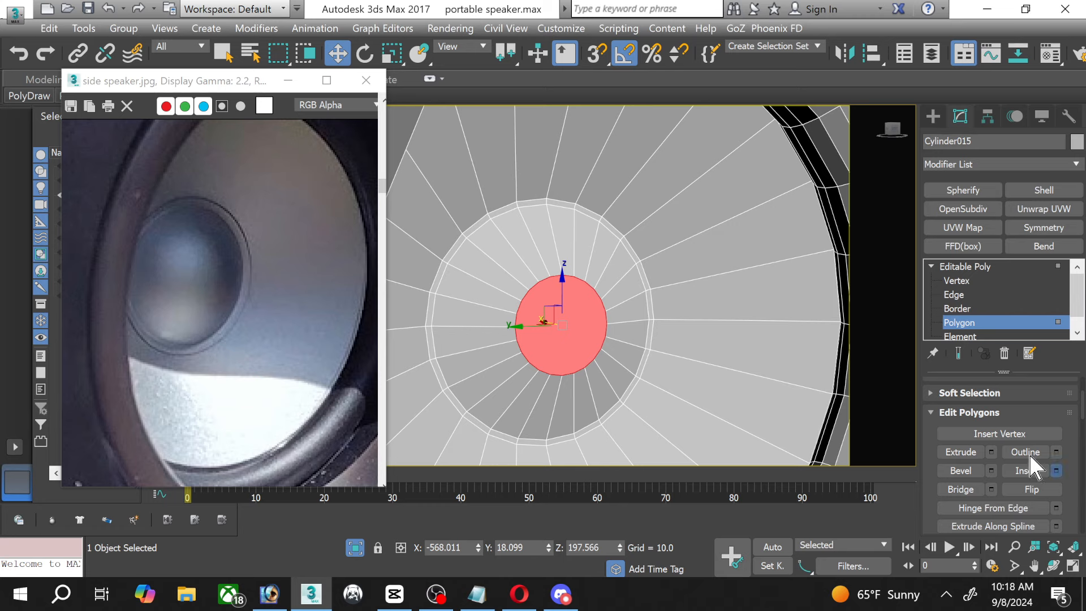
Inset the dome's front face by 7.494 and move the new inner face forward to X -571.155.
{"action": "left_click", "coordinate": [1056, 471]}
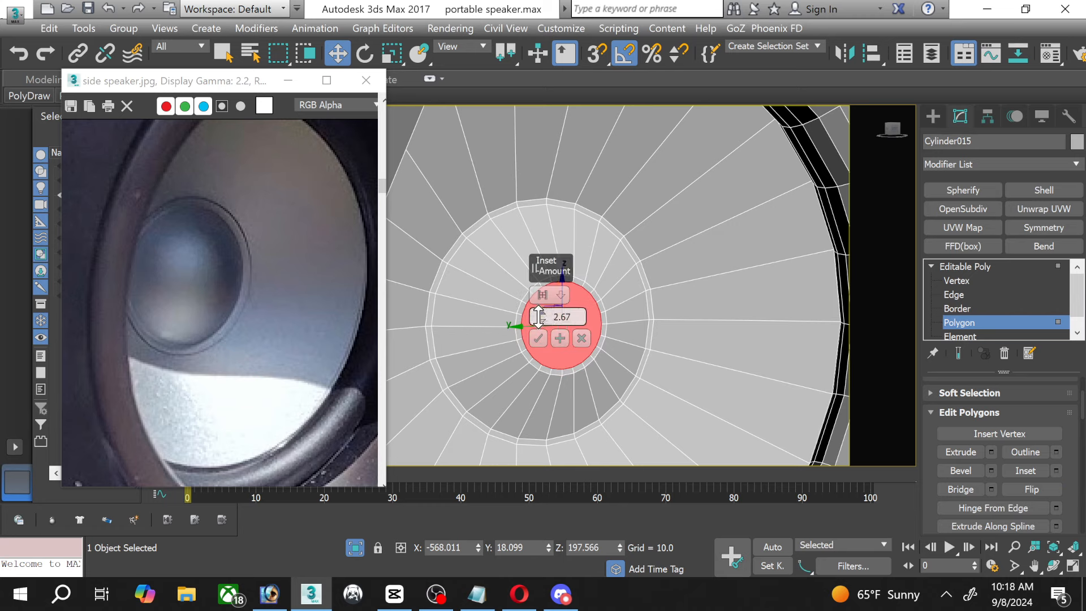
{"action": "left_click_drag", "start_coordinate": [538, 316], "coordinate": [540, 300]}
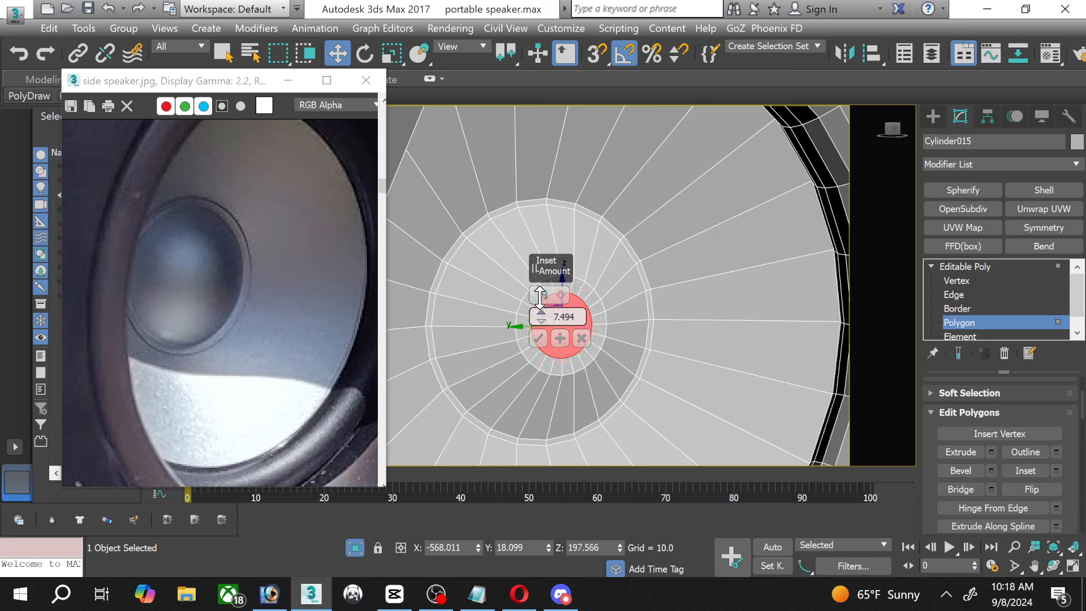
{"action": "left_click", "coordinate": [539, 337]}
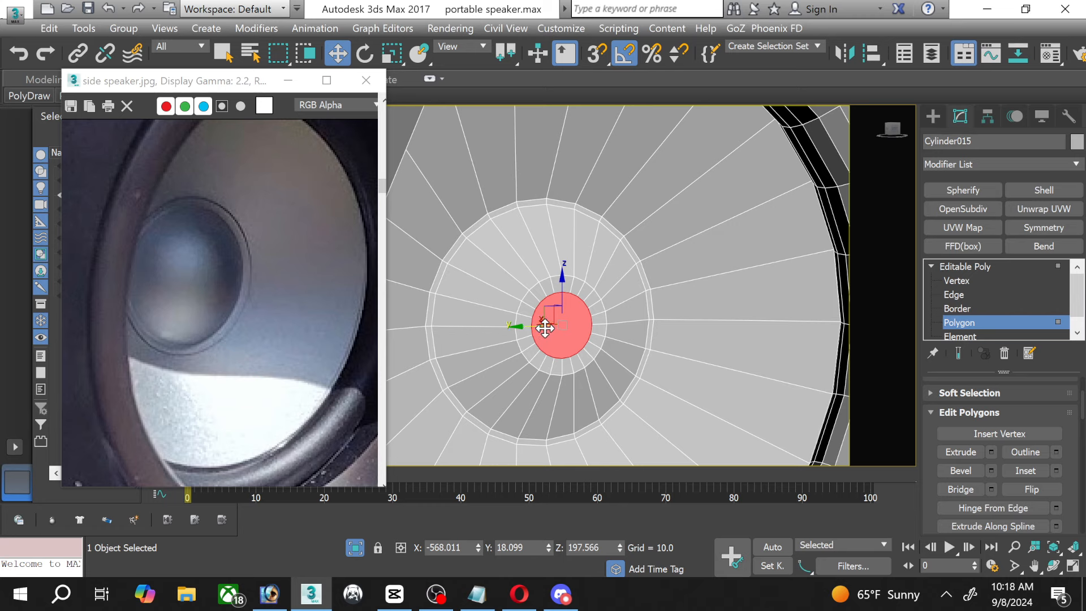
{"action": "left_click_drag", "start_coordinate": [548, 324], "coordinate": [555, 324]}
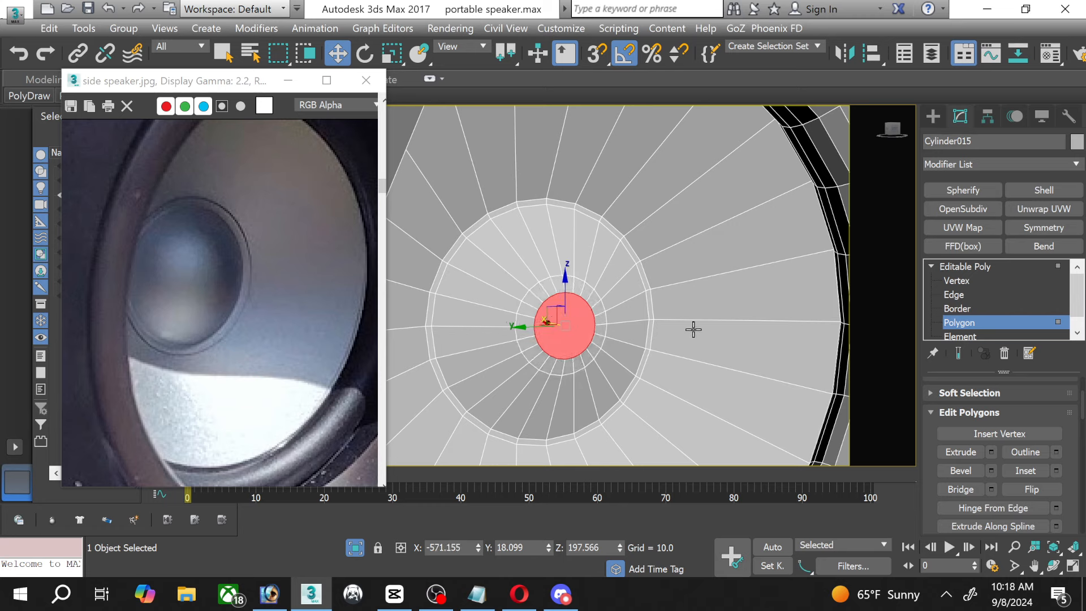
Inset the dome's front face again by the same amount and move the innermost face forward to X -573.807.
{"action": "left_click", "coordinate": [1056, 472]}
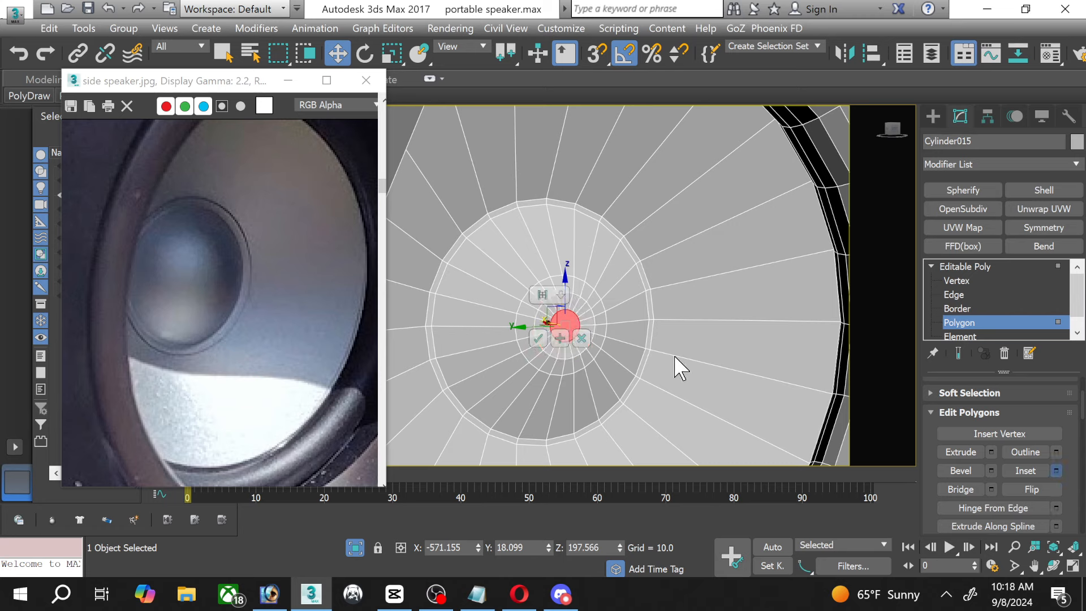
{"action": "left_click", "coordinate": [542, 338]}
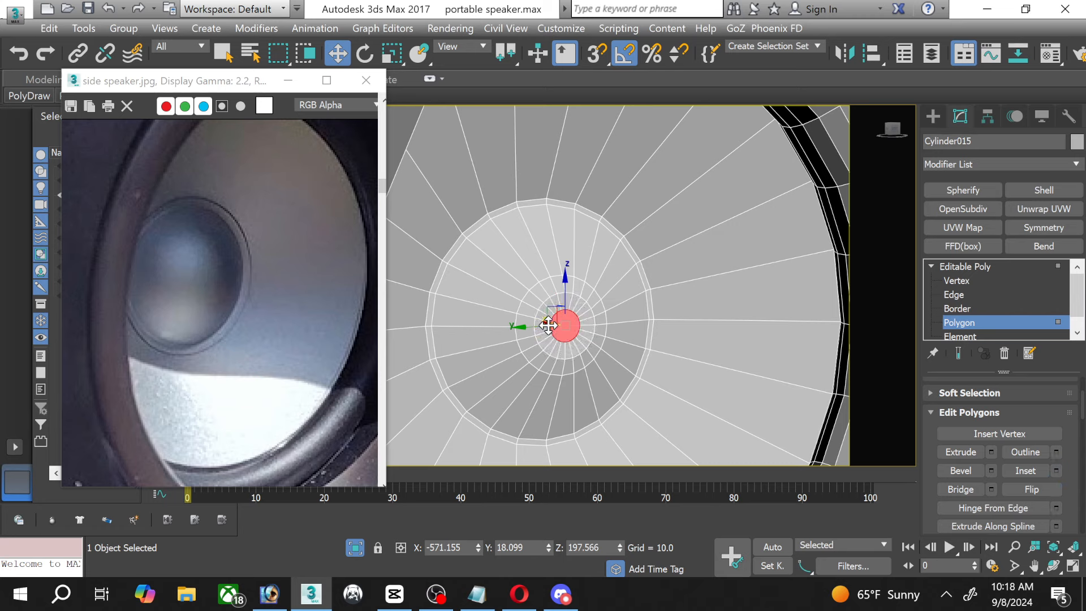
{"action": "left_click_drag", "start_coordinate": [548, 326], "coordinate": [552, 325]}
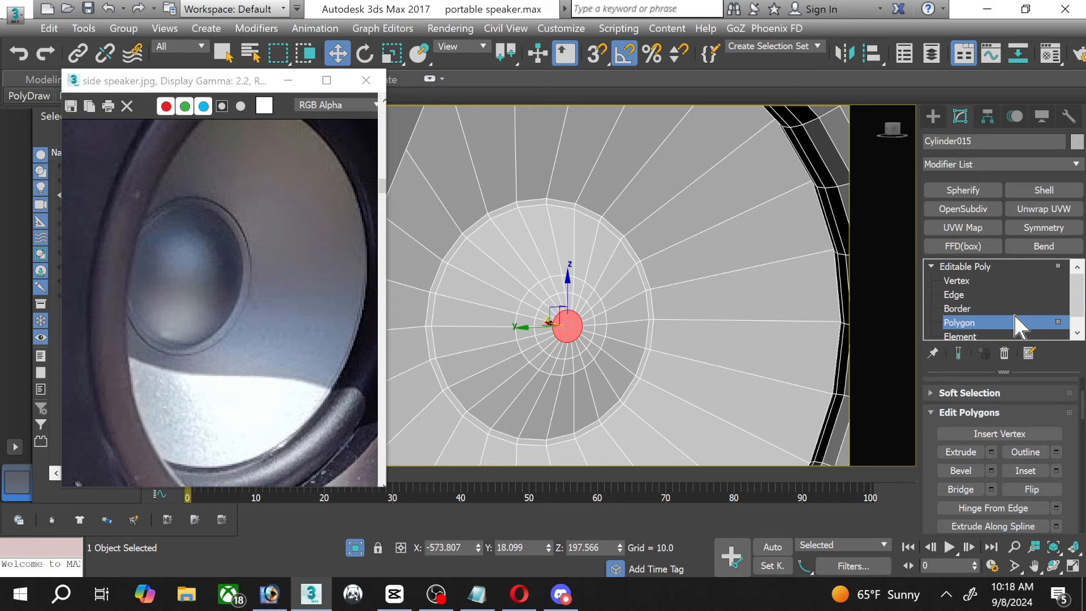
Connect the ring of short edges across the center cap's rim with one segment, slid to -59 toward the outer edge.
{"action": "left_click", "coordinate": [969, 324]}
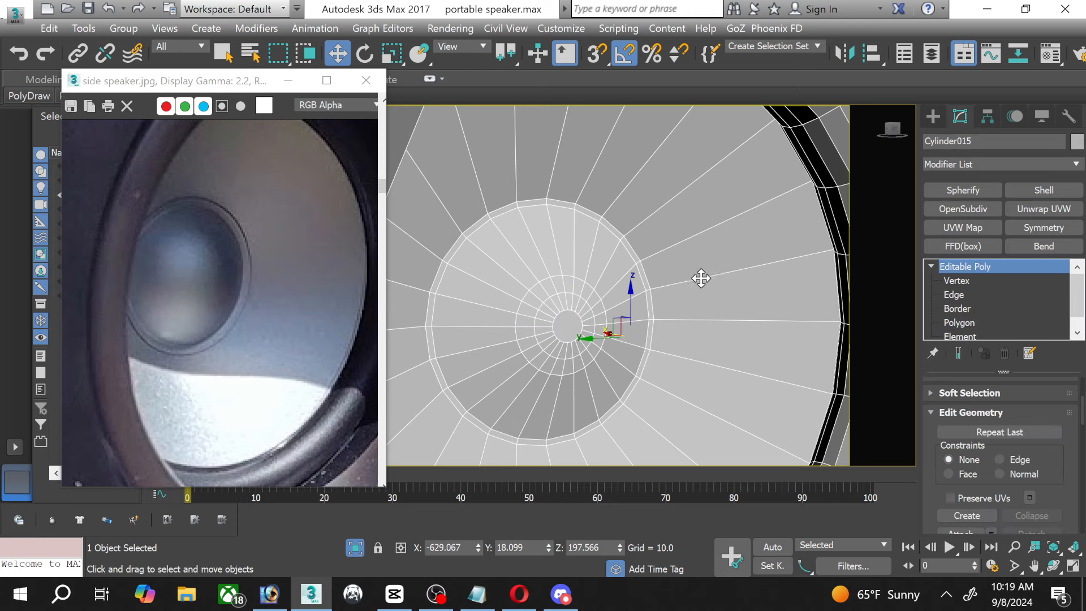
{"action": "left_click", "coordinate": [962, 296]}
{"action": "scroll", "coordinate": [466, 236], "scroll_direction": "up", "scroll_amount": 5}
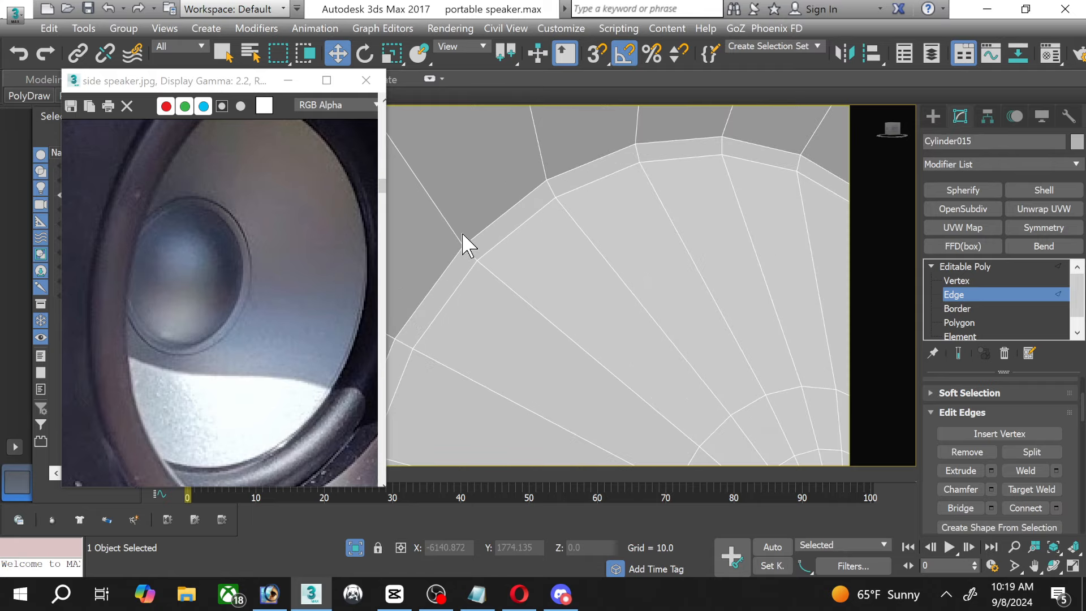
{"action": "left_click", "coordinate": [472, 239]}
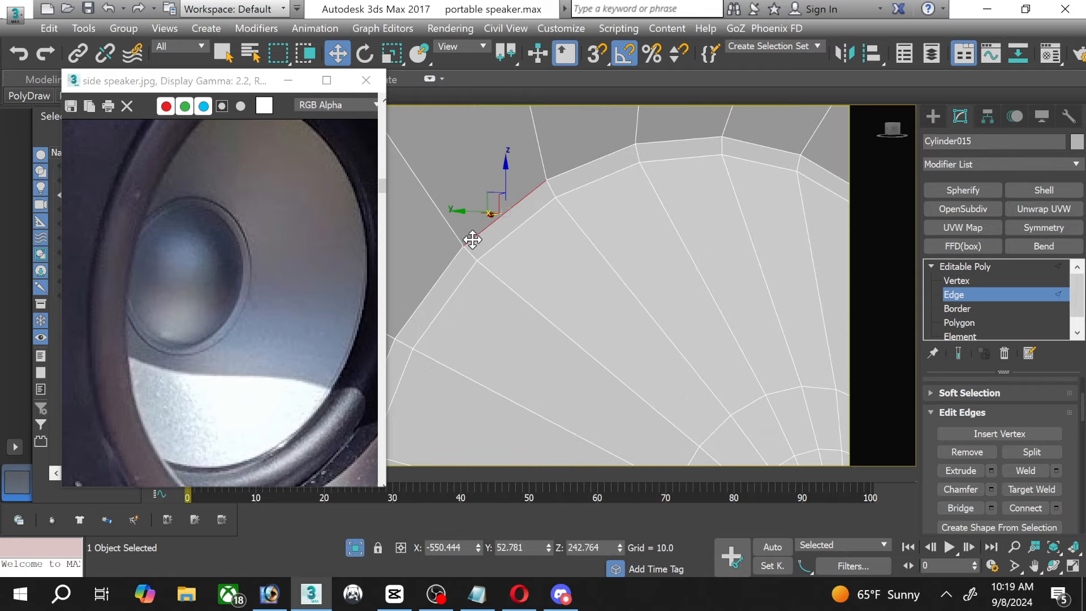
{"action": "left_click", "coordinate": [473, 256]}
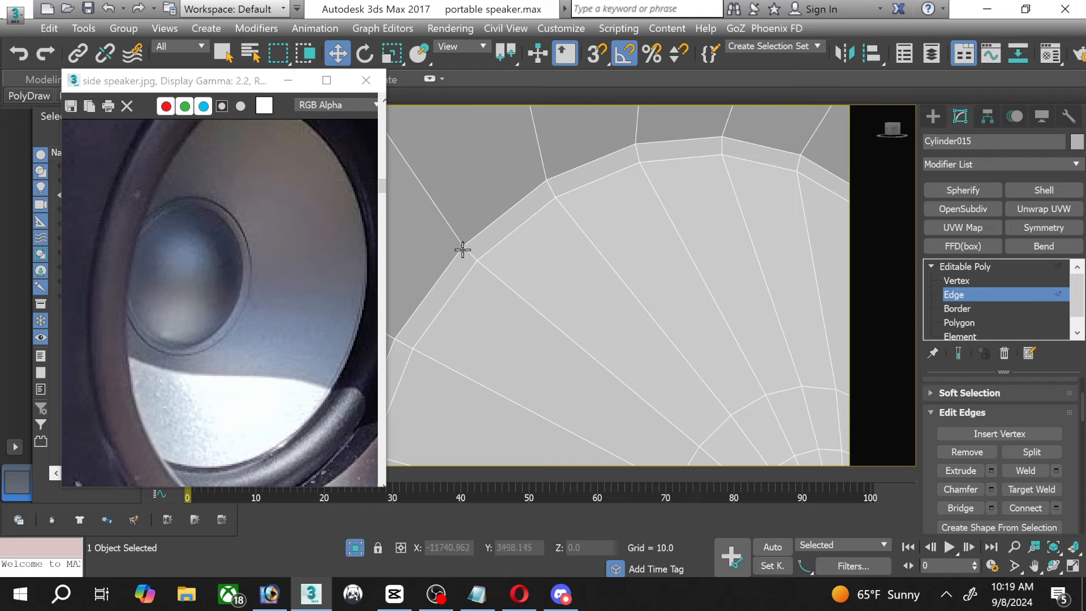
{"action": "left_click", "coordinate": [466, 248]}
{"action": "scroll", "coordinate": [970, 416], "scroll_direction": "up", "scroll_amount": 3}
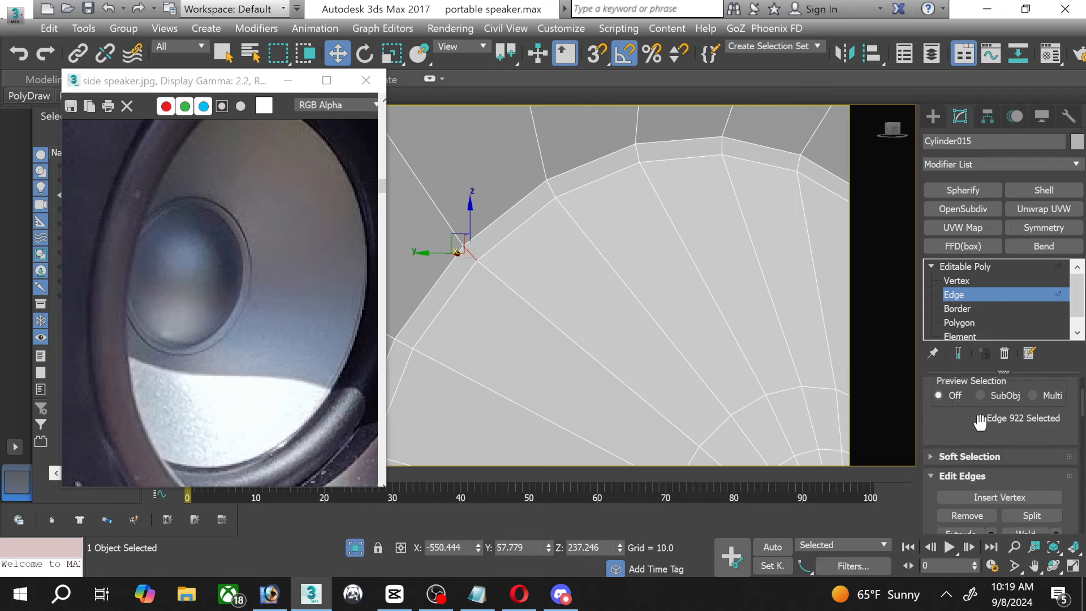
{"action": "left_click", "coordinate": [961, 390]}
{"action": "scroll", "coordinate": [975, 419], "scroll_direction": "down", "scroll_amount": 5}
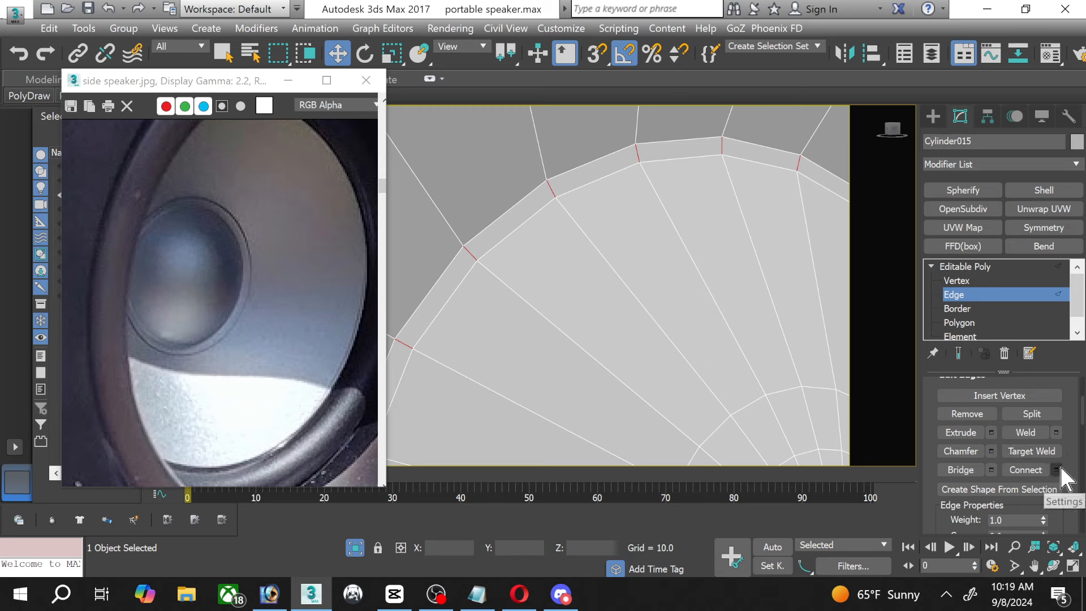
{"action": "left_click", "coordinate": [1056, 469]}
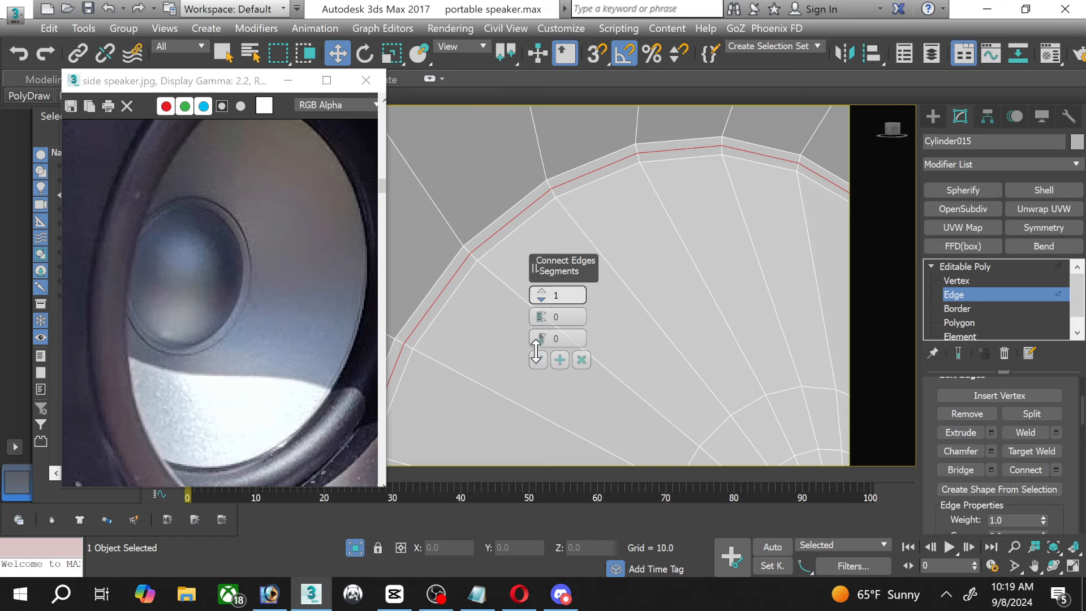
{"action": "left_click_drag", "start_coordinate": [545, 318], "coordinate": [547, 438]}
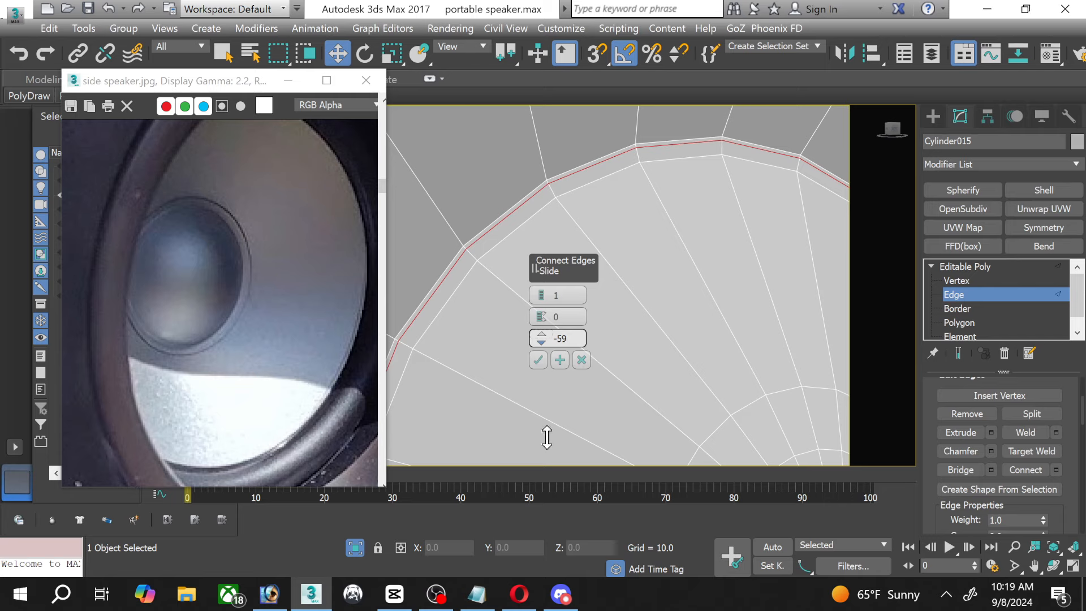
{"action": "left_click", "coordinate": [538, 359]}
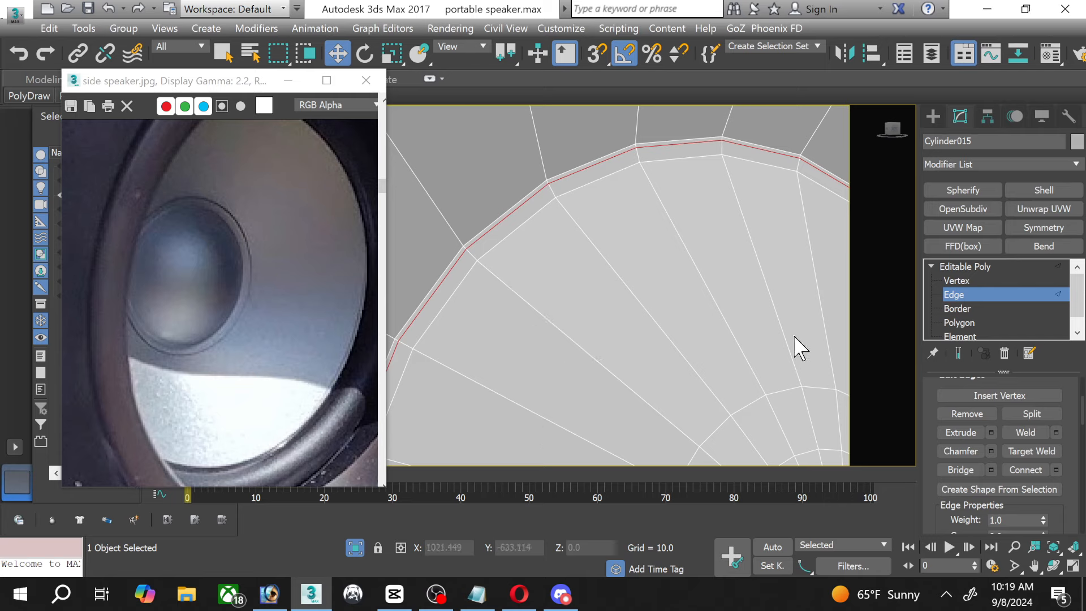
Select the thin outer polygon loop of the cap's rim and extrude it slightly forward as a raised ridge.
{"action": "key", "text": "4"}
{"action": "scroll", "coordinate": [459, 243], "scroll_direction": "up", "scroll_amount": 2}
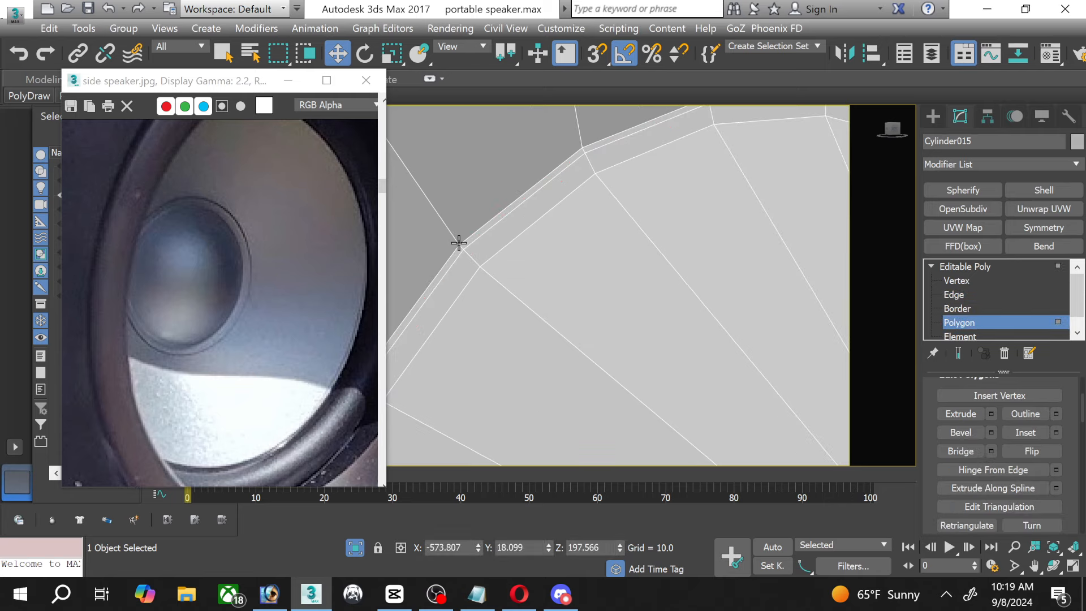
{"action": "left_click", "coordinate": [463, 242]}
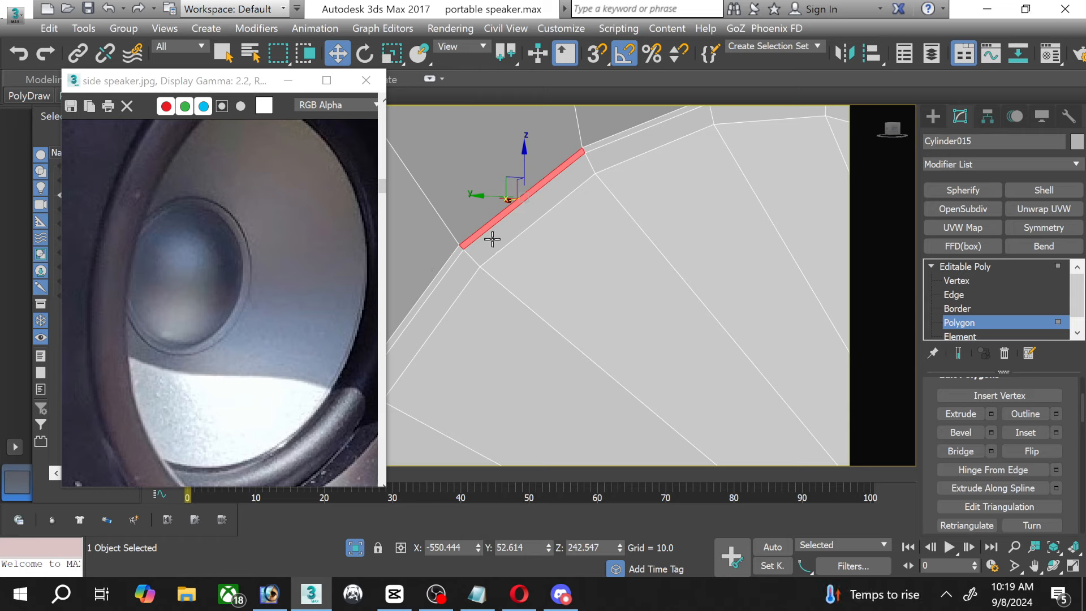
{"action": "left_click", "coordinate": [448, 261], "text": "shift"}
{"action": "left_click", "coordinate": [991, 413]}
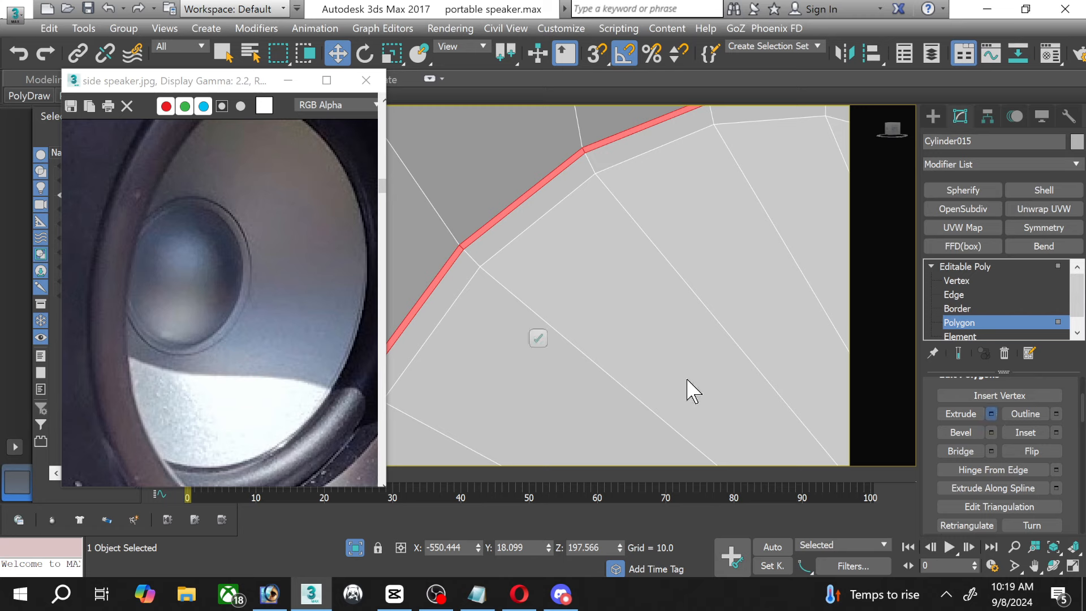
{"action": "mouse_move", "coordinate": [543, 316]}
{"action": "left_mouse_down"}
{"action": "mouse_move", "coordinate": [542, 333]}
{"action": "mouse_move", "coordinate": [542, 325]}
{"action": "left_mouse_up"}
{"action": "left_click", "coordinate": [538, 337]}
Connect the ring of short edges across the raised ridge's front face with one centered segment.
{"action": "left_click", "coordinate": [954, 294]}
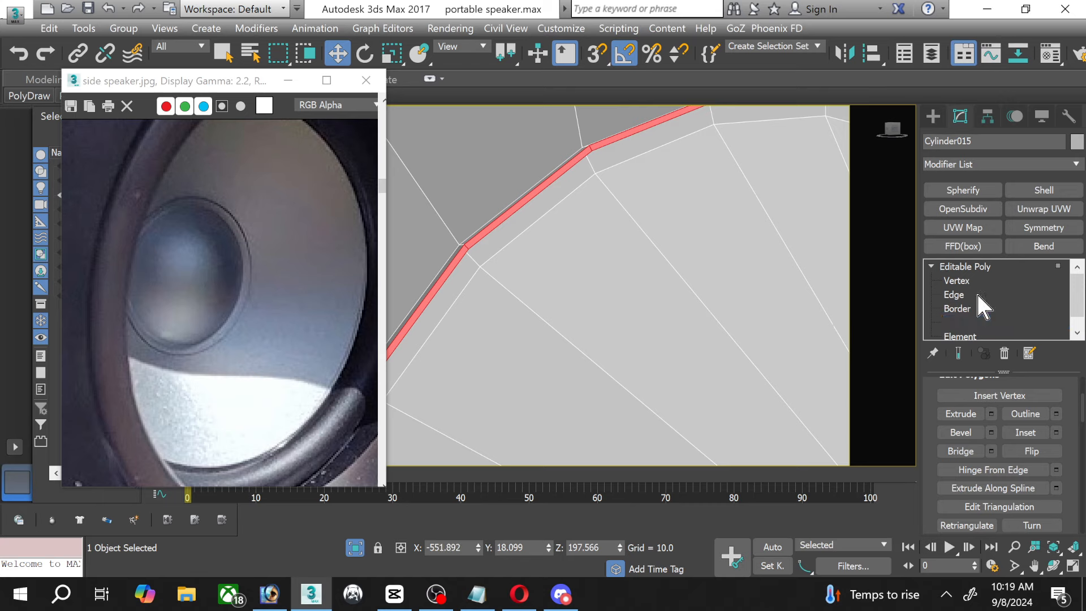
{"action": "scroll", "coordinate": [480, 257], "scroll_direction": "down", "scroll_amount": 2}
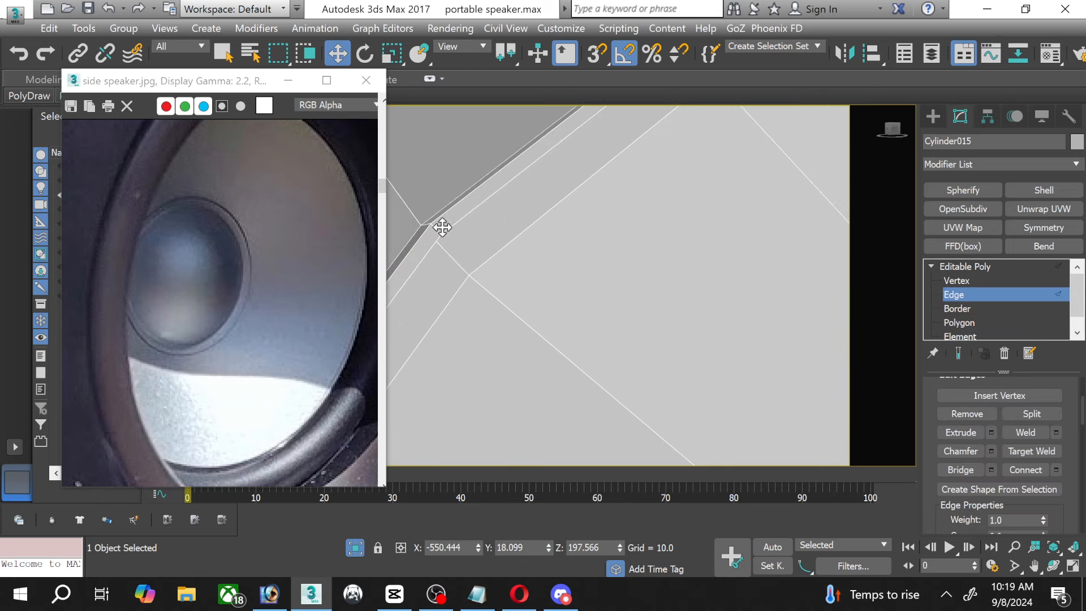
{"action": "left_click", "coordinate": [433, 230]}
{"action": "scroll", "coordinate": [1012, 418], "scroll_direction": "up", "scroll_amount": 3}
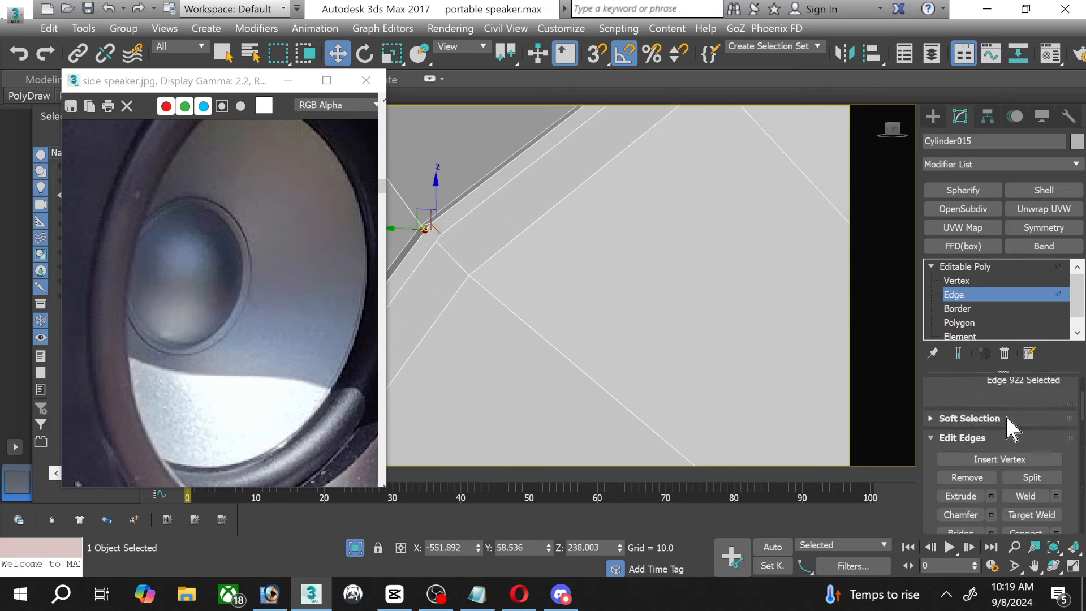
{"action": "scroll", "coordinate": [963, 399], "scroll_direction": "down", "scroll_amount": 3}
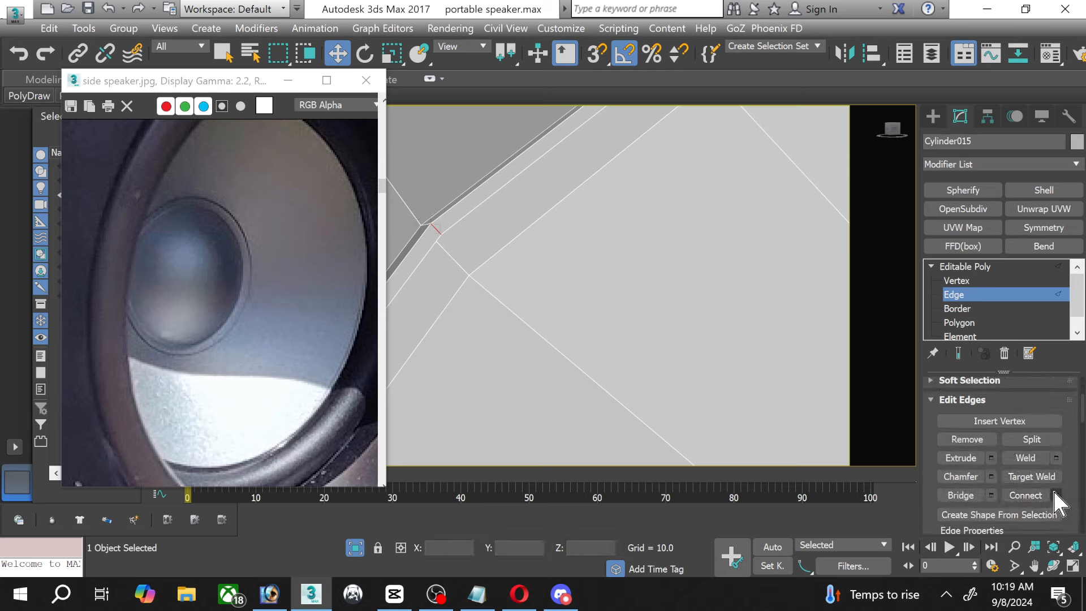
{"action": "left_click", "coordinate": [1056, 495]}
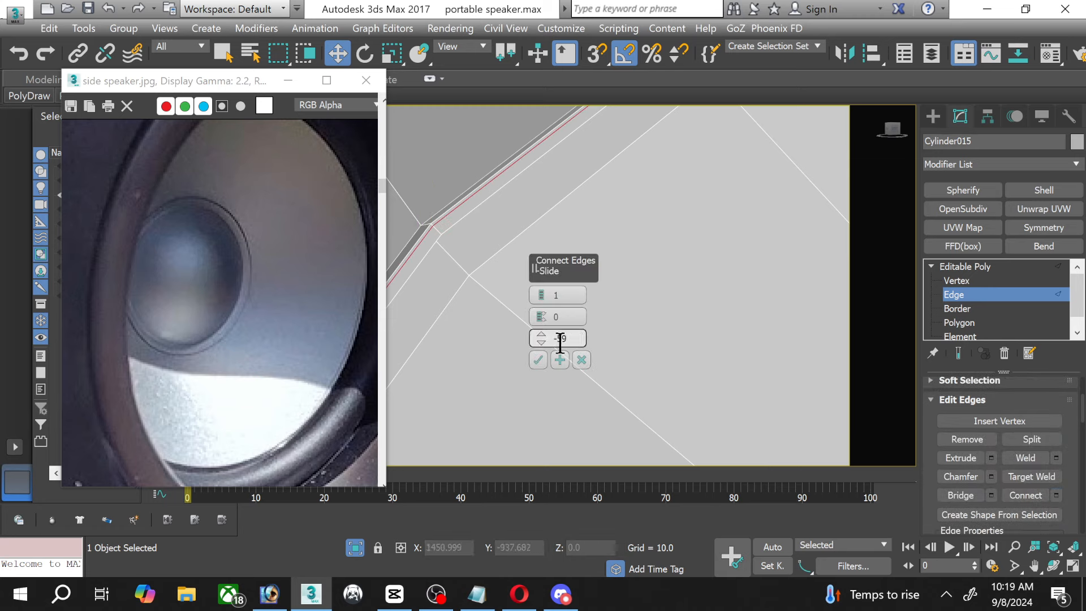
{"action": "key", "text": "BackSpace"}
{"action": "left_click", "coordinate": [542, 343]}
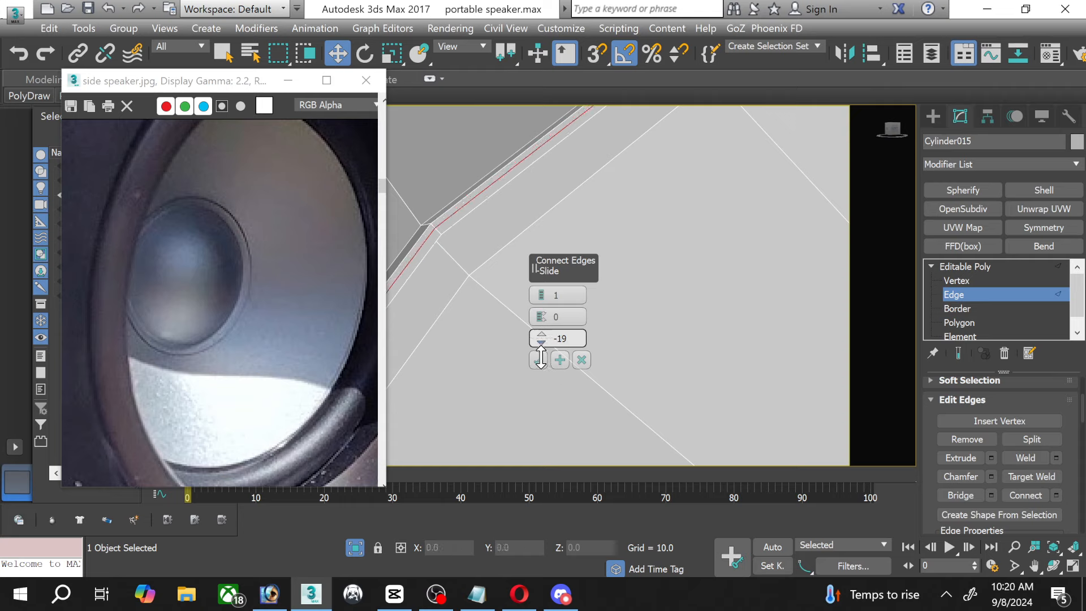
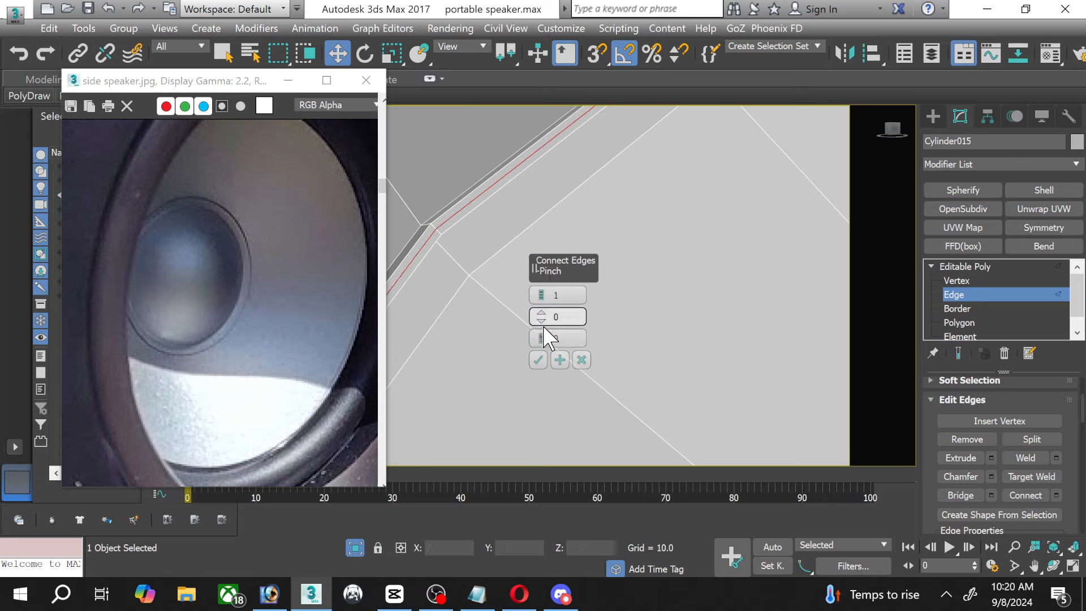
{"action": "left_click", "coordinate": [538, 359]}
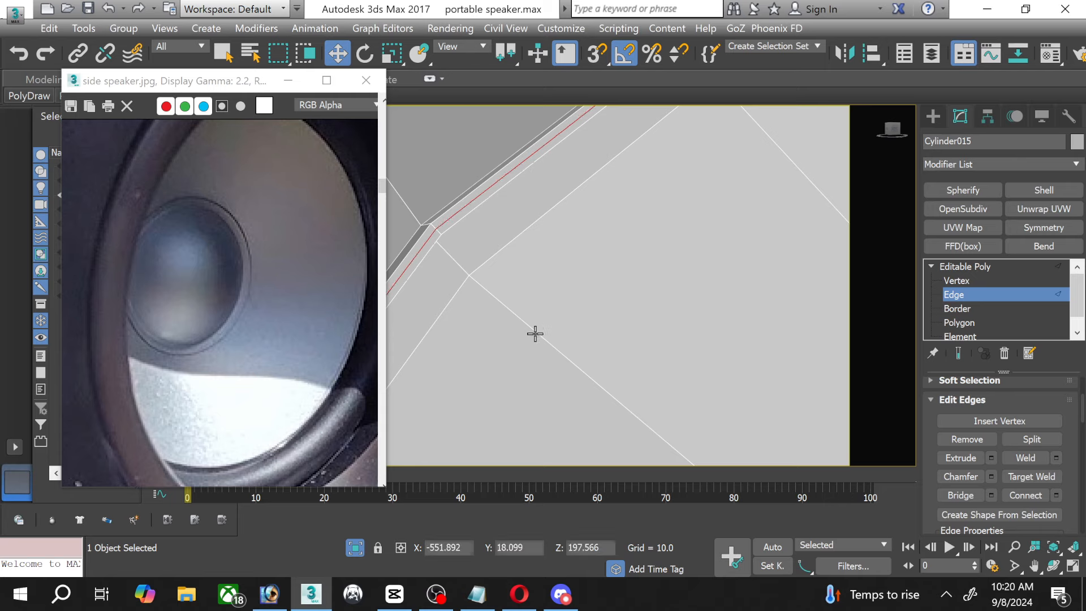
Leave edge editing, deselect the speaker, and examine its cone and center cap from different angles.
{"action": "scroll", "coordinate": [534, 333], "scroll_direction": "down", "scroll_amount": 3}
{"action": "middle_click_drag", "start_coordinate": [541, 337], "coordinate": [562, 288]}
{"action": "scroll", "coordinate": [588, 286], "scroll_direction": "down", "scroll_amount": 1}
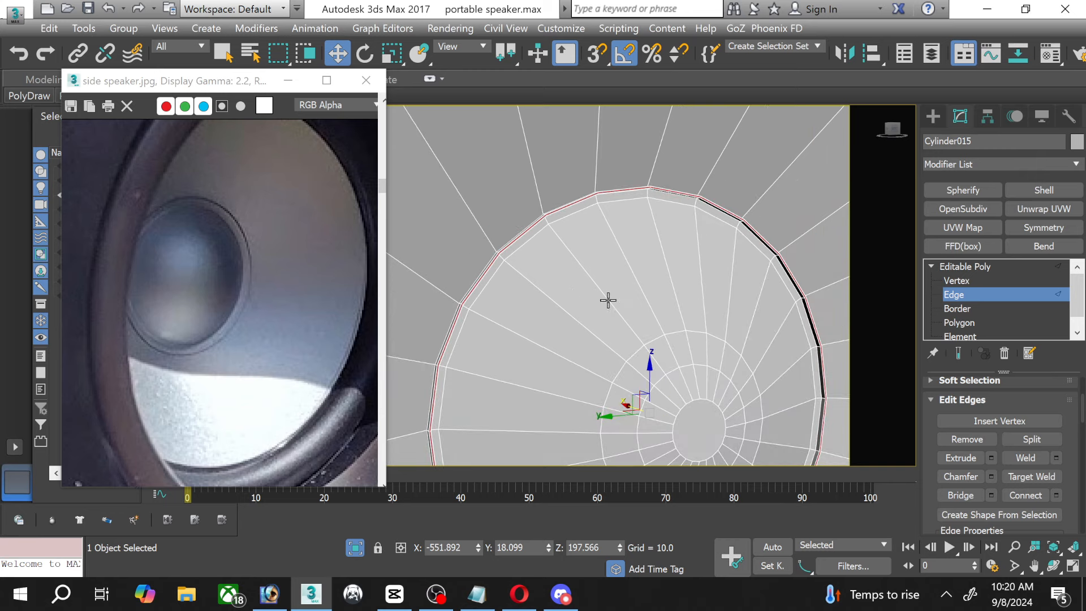
{"action": "left_click", "coordinate": [960, 294]}
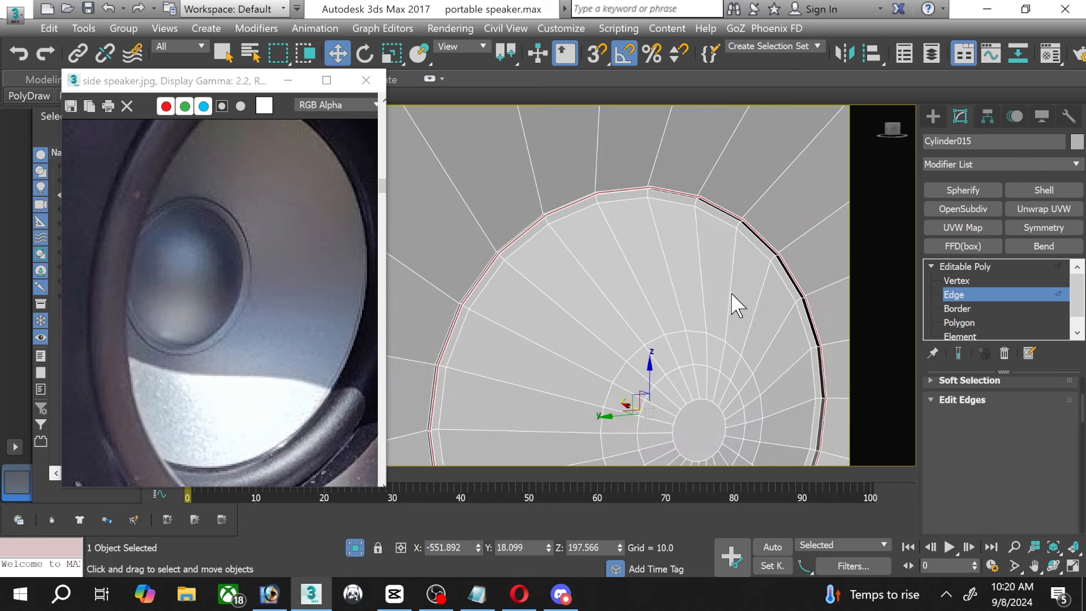
{"action": "scroll", "coordinate": [627, 318], "scroll_direction": "down", "scroll_amount": 1}
{"action": "middle_click_drag", "start_coordinate": [821, 391], "coordinate": [564, 329]}
{"action": "scroll", "coordinate": [639, 319], "scroll_direction": "down", "scroll_amount": 4}
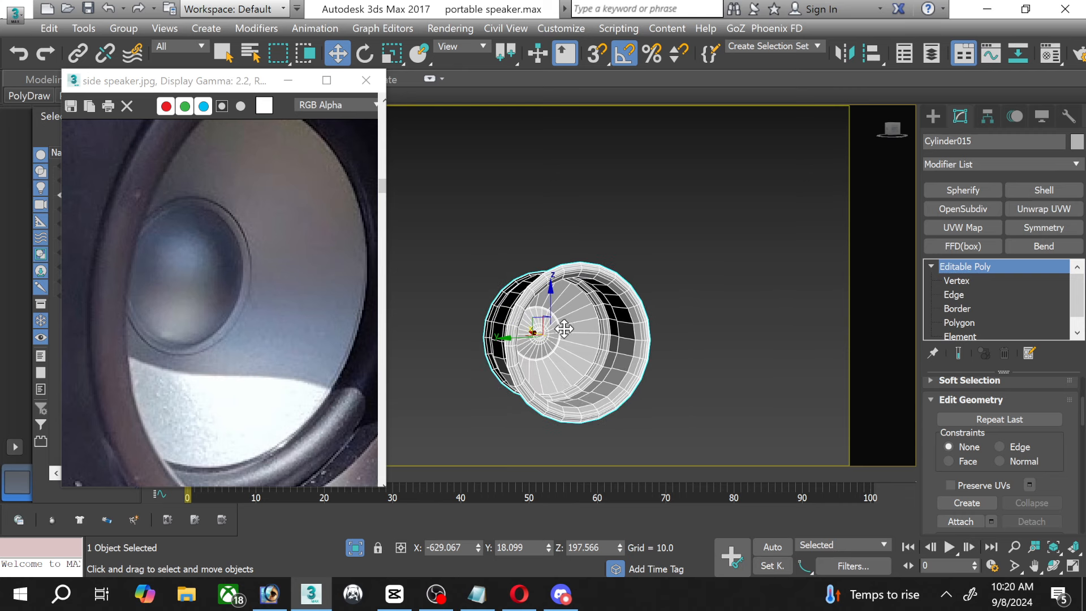
{"action": "scroll", "coordinate": [630, 339], "scroll_direction": "up", "scroll_amount": 2}
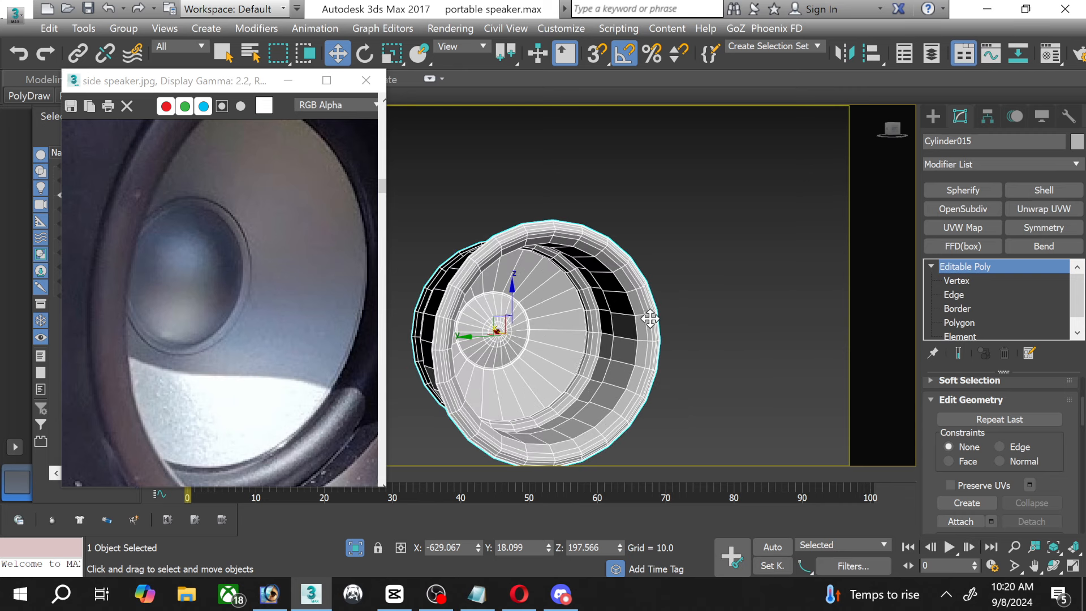
{"action": "left_click", "coordinate": [689, 279]}
{"action": "left_click", "coordinate": [1053, 566]}
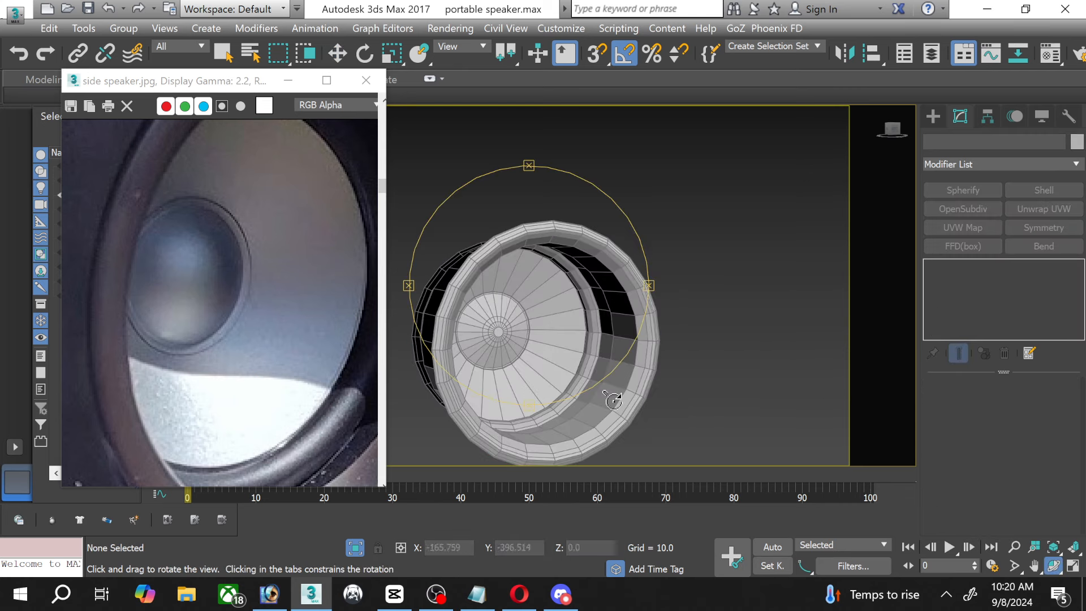
{"action": "left_click_drag", "start_coordinate": [576, 354], "coordinate": [577, 315]}
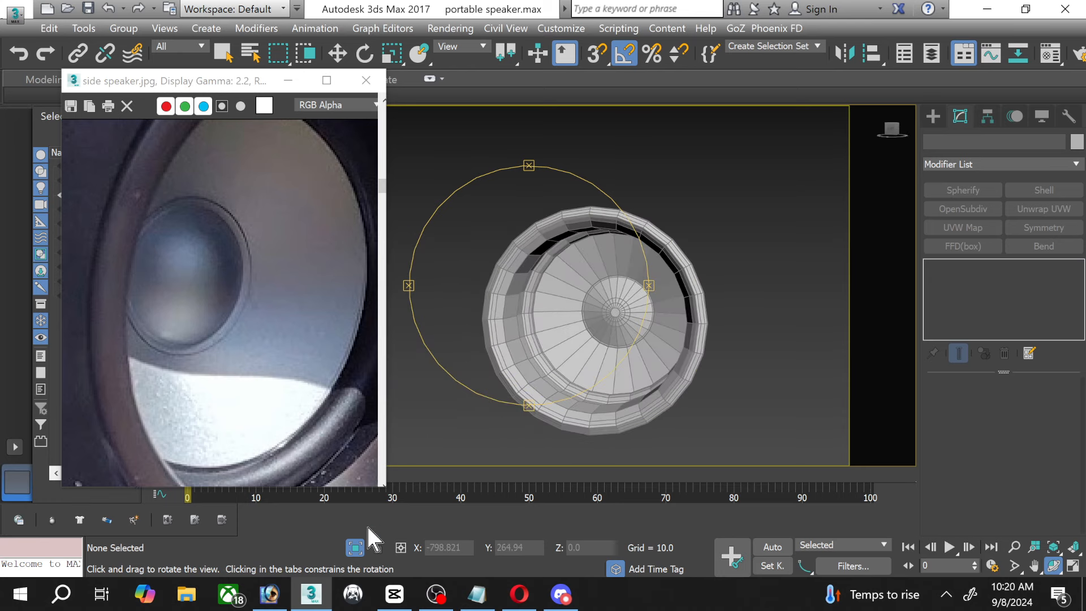
Show the whole speaker box again in a full-size Left view, with the side reference image minimized.
{"action": "left_click", "coordinate": [355, 547]}
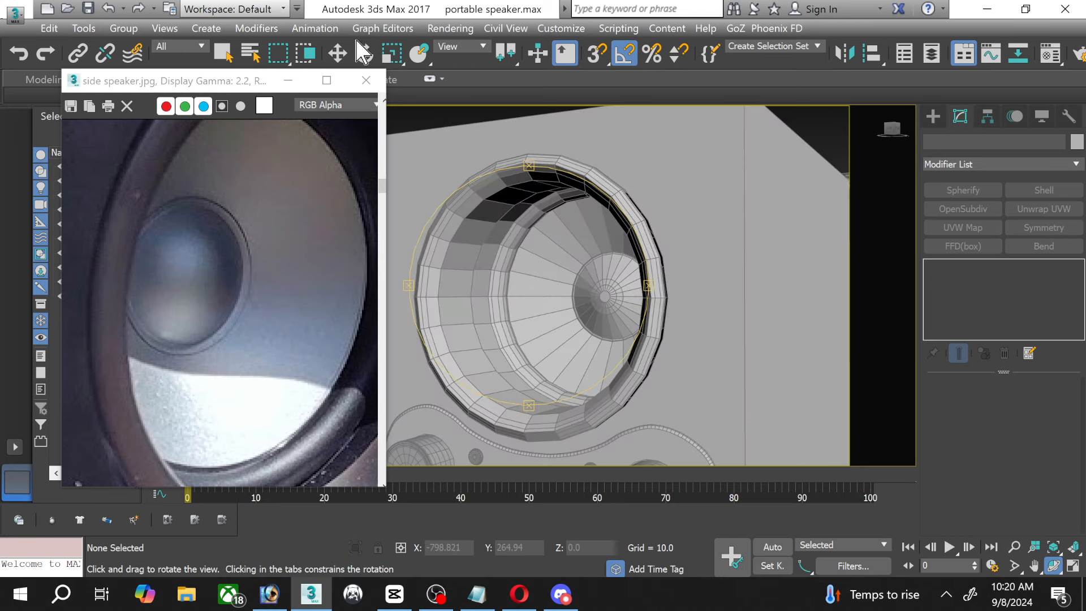
{"action": "left_click", "coordinate": [288, 80]}
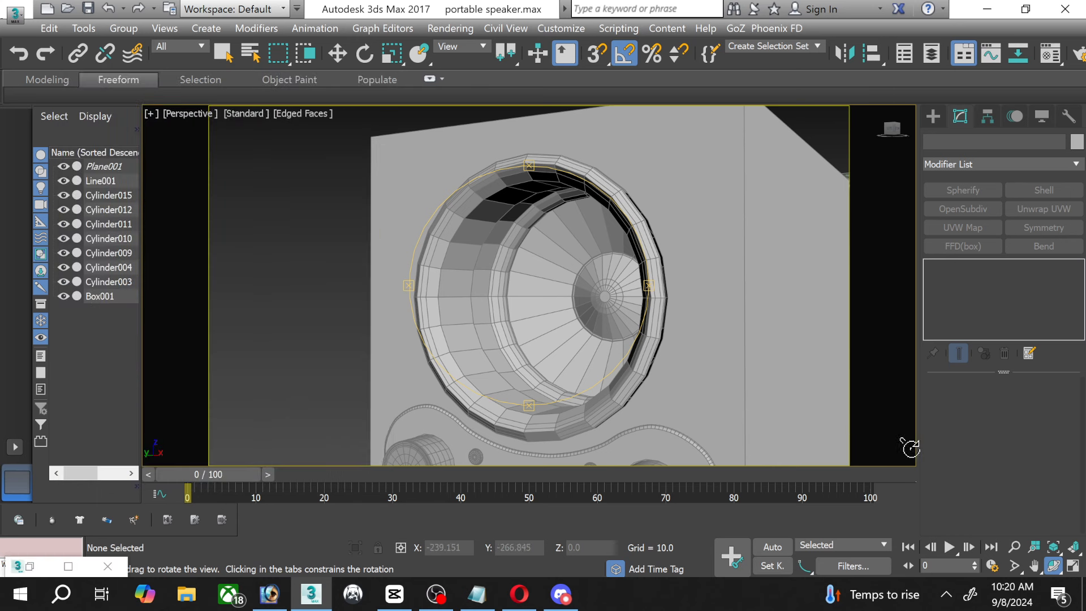
{"action": "left_click", "coordinate": [1073, 566]}
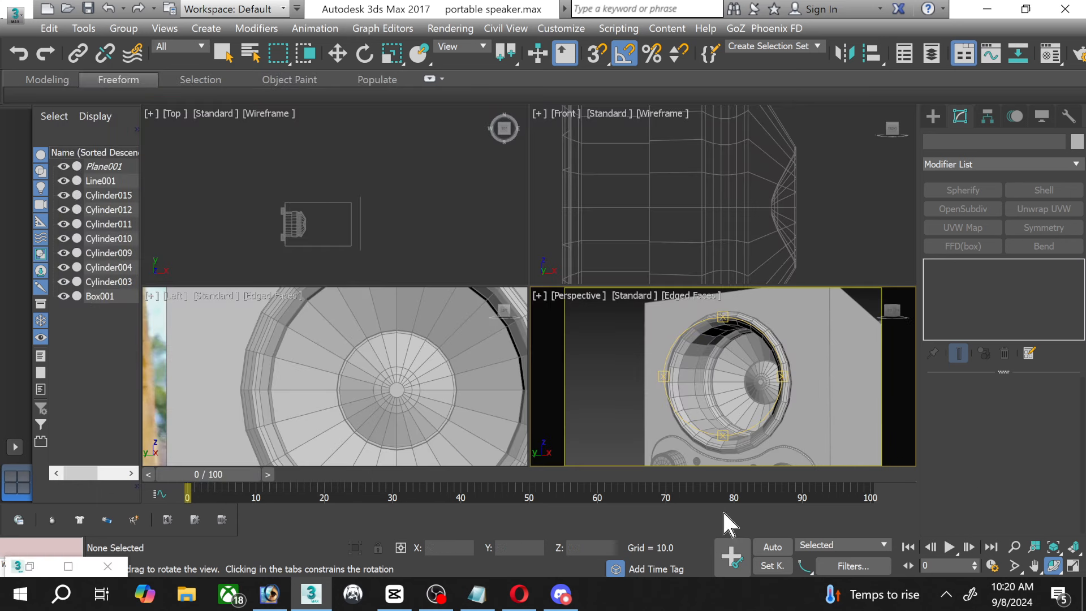
{"action": "right_click", "coordinate": [410, 365]}
{"action": "left_click", "coordinate": [1073, 565]}
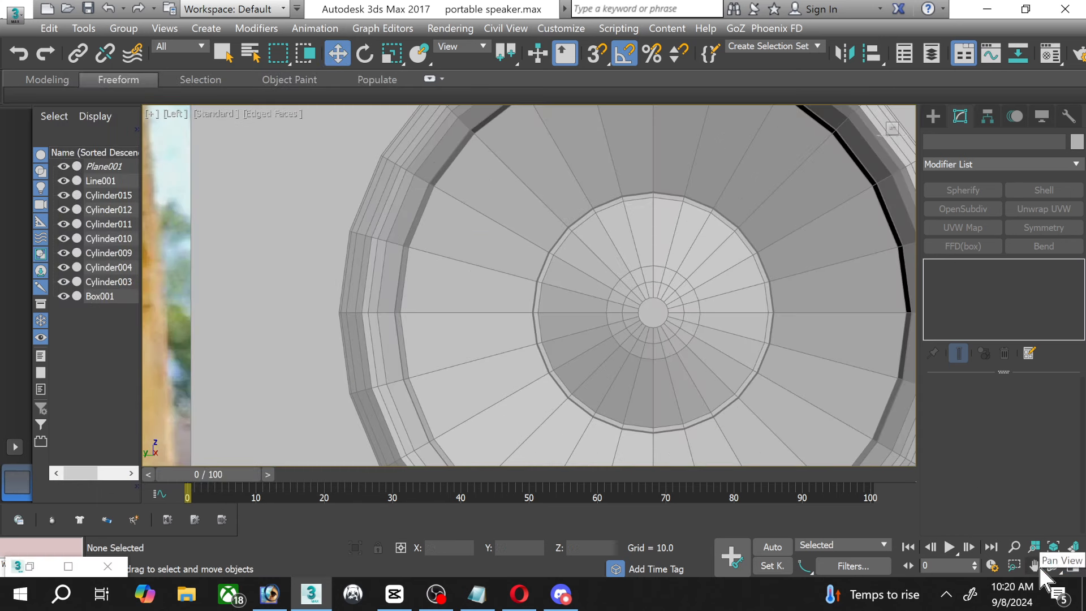
{"action": "left_click", "coordinate": [1034, 566]}
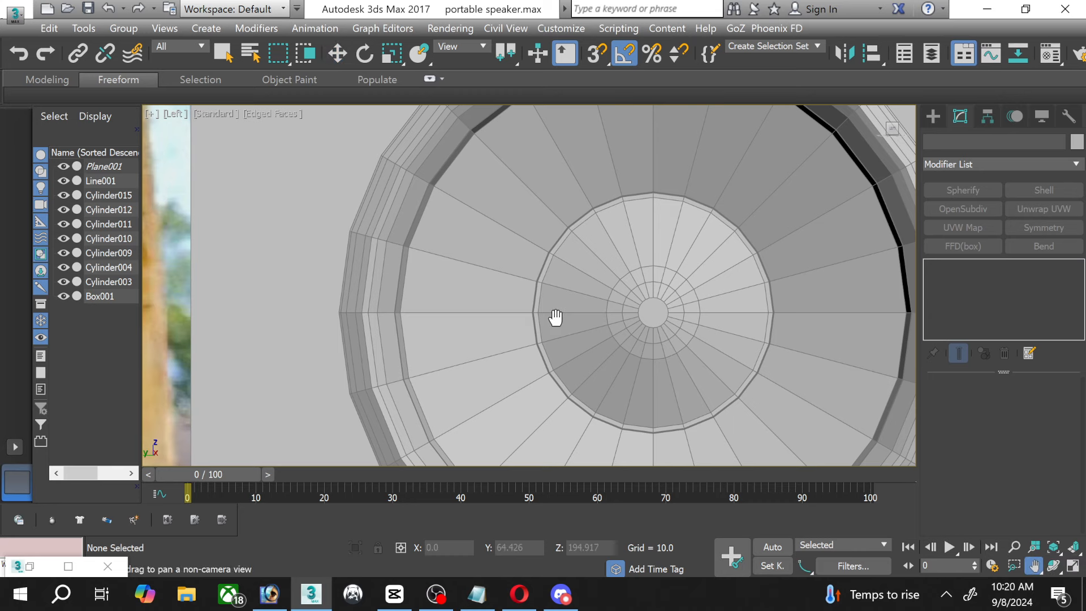
{"action": "left_click_drag", "start_coordinate": [555, 318], "coordinate": [461, 257]}
{"action": "scroll", "coordinate": [543, 314], "scroll_direction": "down", "scroll_amount": 4}
{"action": "left_click_drag", "start_coordinate": [549, 319], "coordinate": [497, 217]}
Select the upper speaker and place one copy of it straight below, over the lower speaker opening.
{"action": "left_click", "coordinate": [338, 54]}
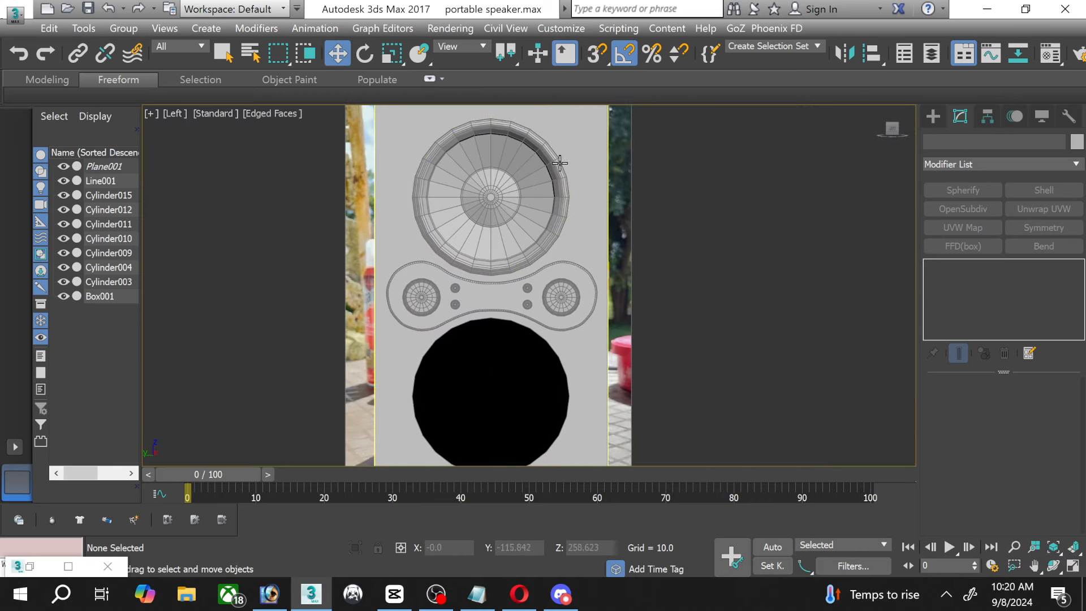
{"action": "left_click", "coordinate": [523, 146]}
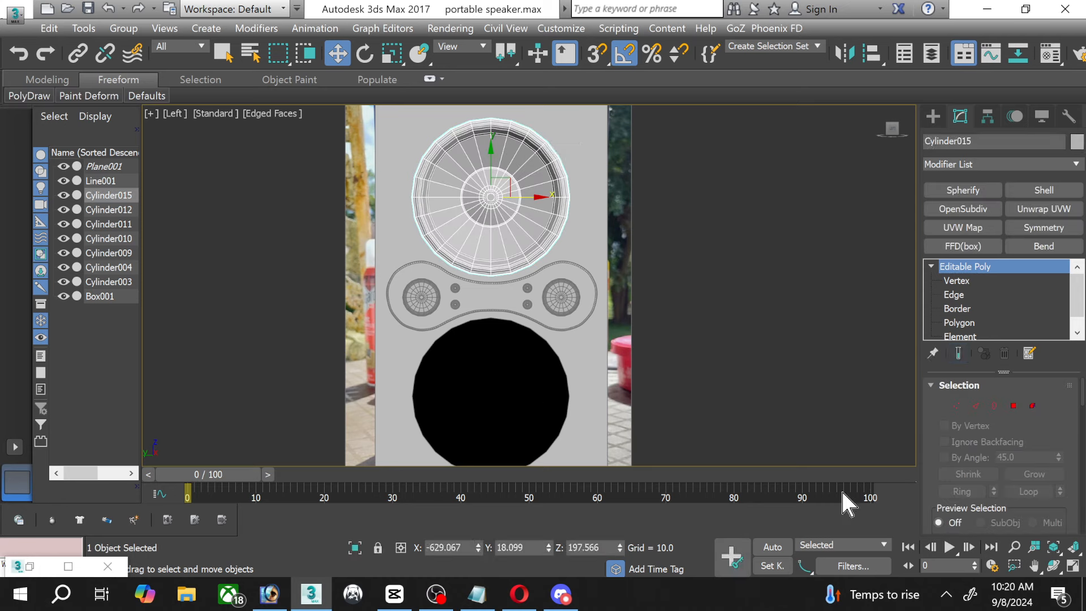
{"action": "middle_click_drag", "start_coordinate": [545, 448], "coordinate": [549, 416]}
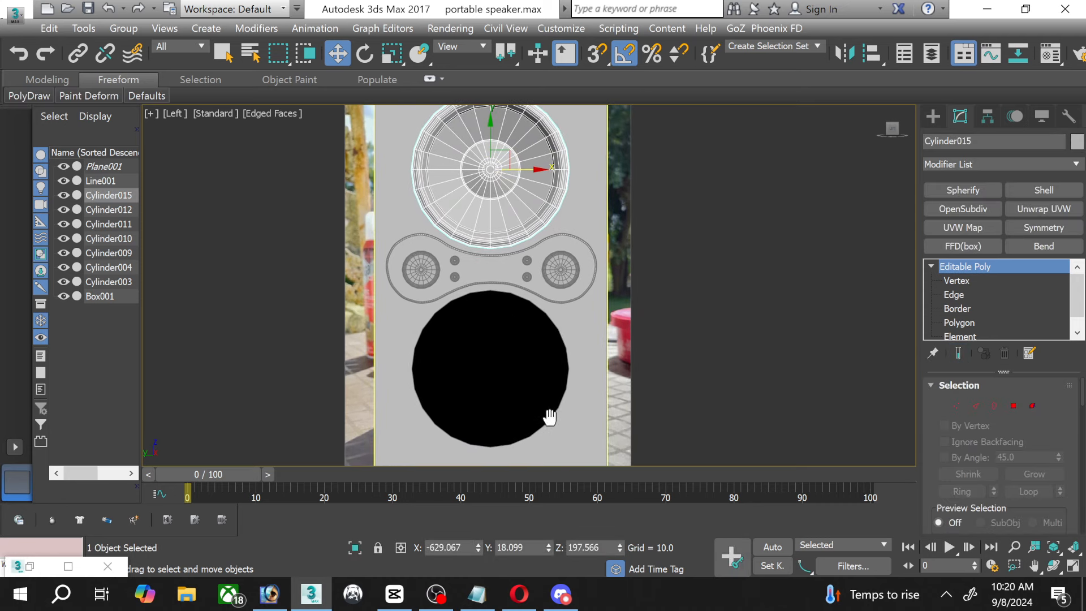
{"action": "scroll", "coordinate": [532, 386], "scroll_direction": "up", "scroll_amount": 3}
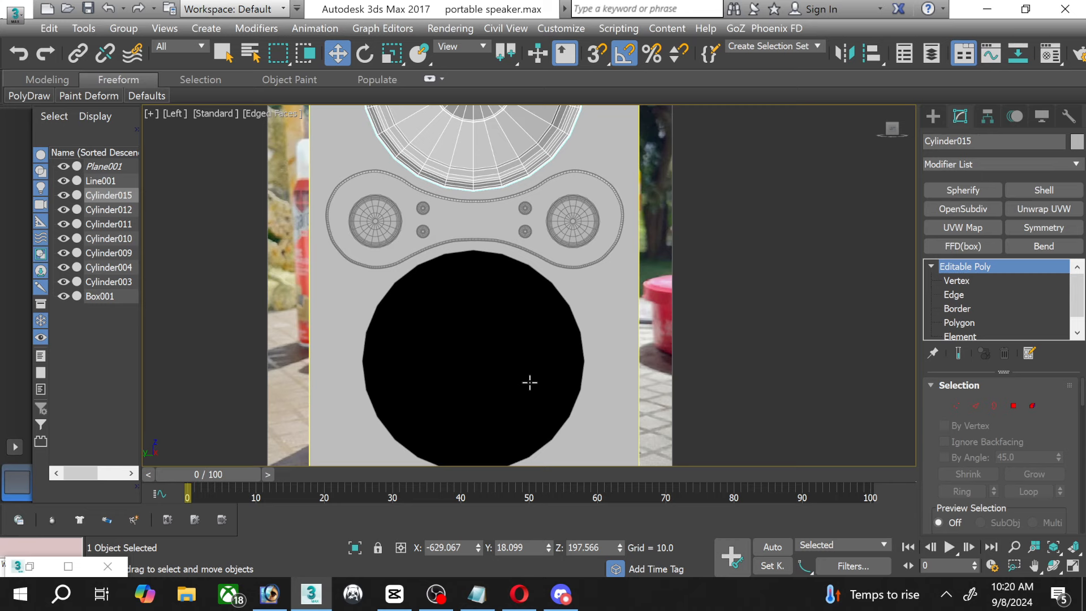
{"action": "scroll", "coordinate": [528, 381], "scroll_direction": "up", "scroll_amount": 3}
{"action": "scroll", "coordinate": [523, 375], "scroll_direction": "down", "scroll_amount": 3}
{"action": "middle_click_drag", "start_coordinate": [494, 261], "coordinate": [492, 279]}
{"action": "scroll", "coordinate": [491, 276], "scroll_direction": "down", "scroll_amount": 3}
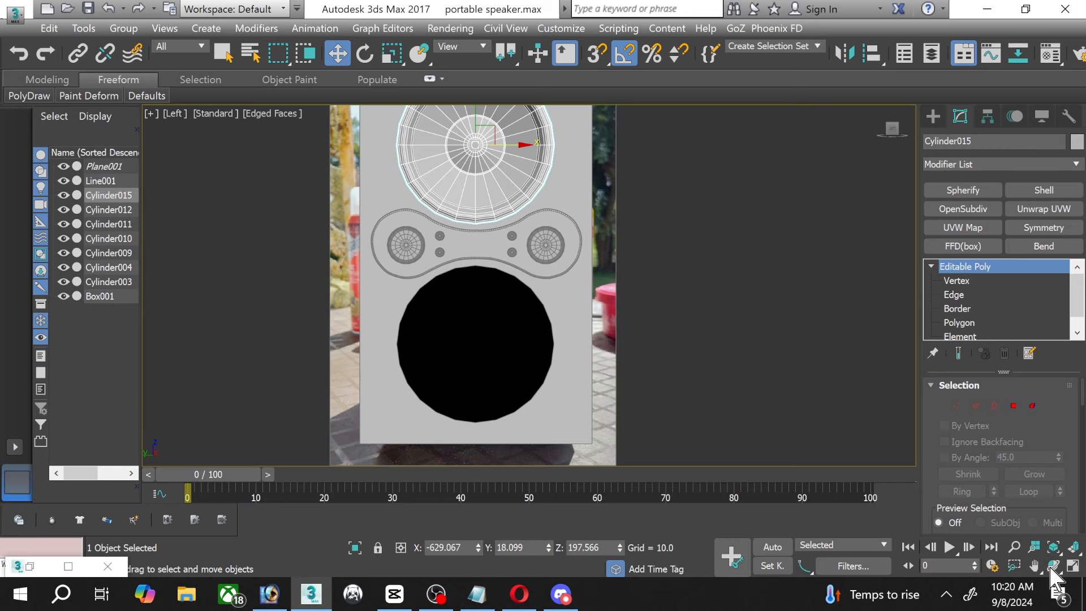
{"action": "left_click", "coordinate": [1034, 565]}
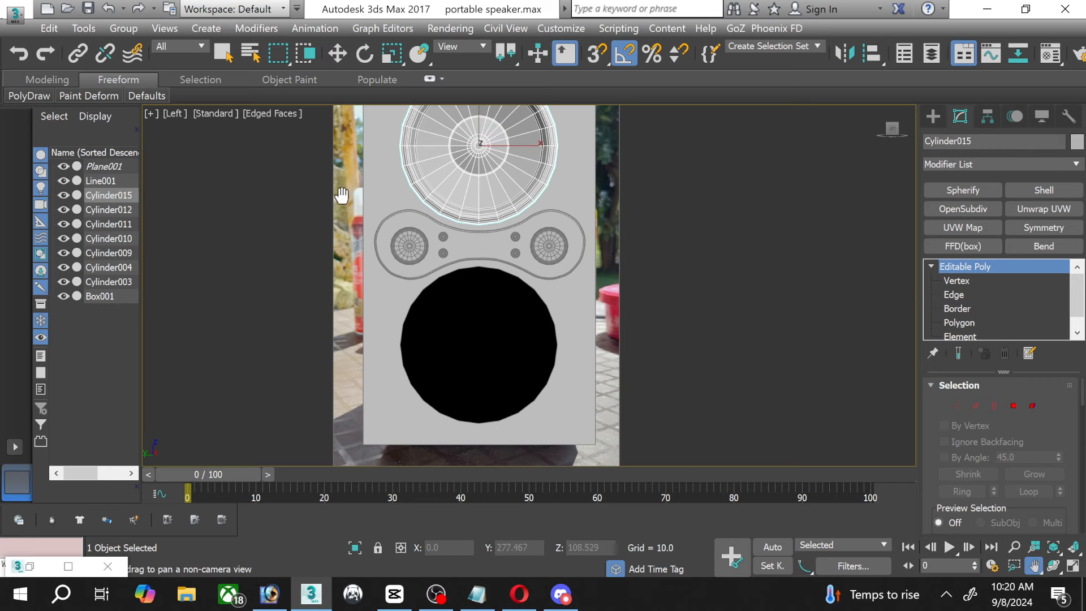
{"action": "left_click_drag", "start_coordinate": [342, 191], "coordinate": [330, 236]}
{"action": "scroll", "coordinate": [358, 184], "scroll_direction": "up", "scroll_amount": 6}
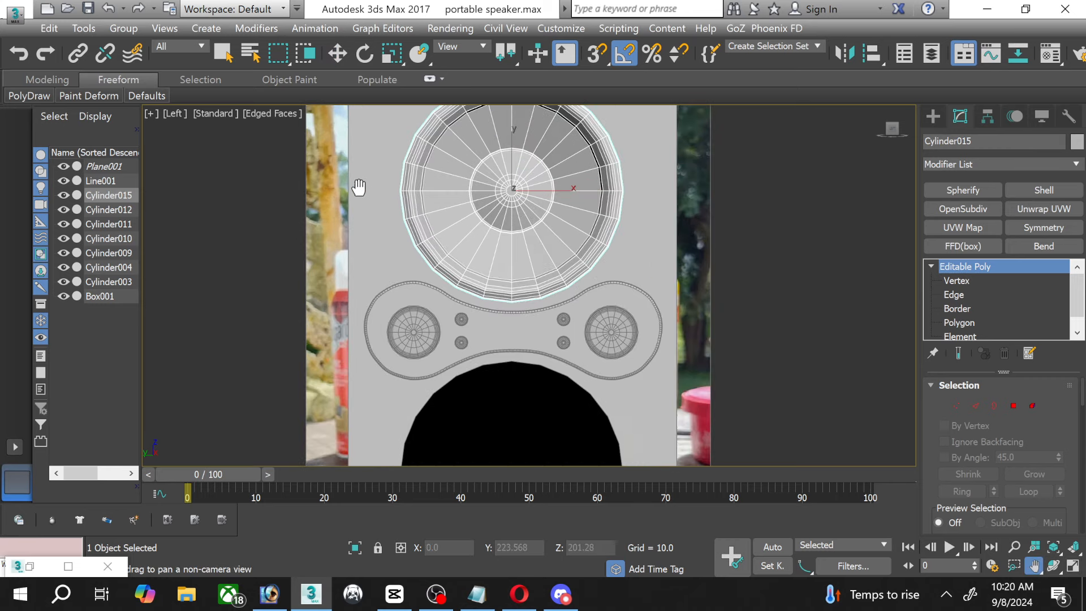
{"action": "scroll", "coordinate": [366, 193], "scroll_direction": "down", "scroll_amount": 6}
{"action": "scroll", "coordinate": [367, 193], "scroll_direction": "down", "scroll_amount": 3}
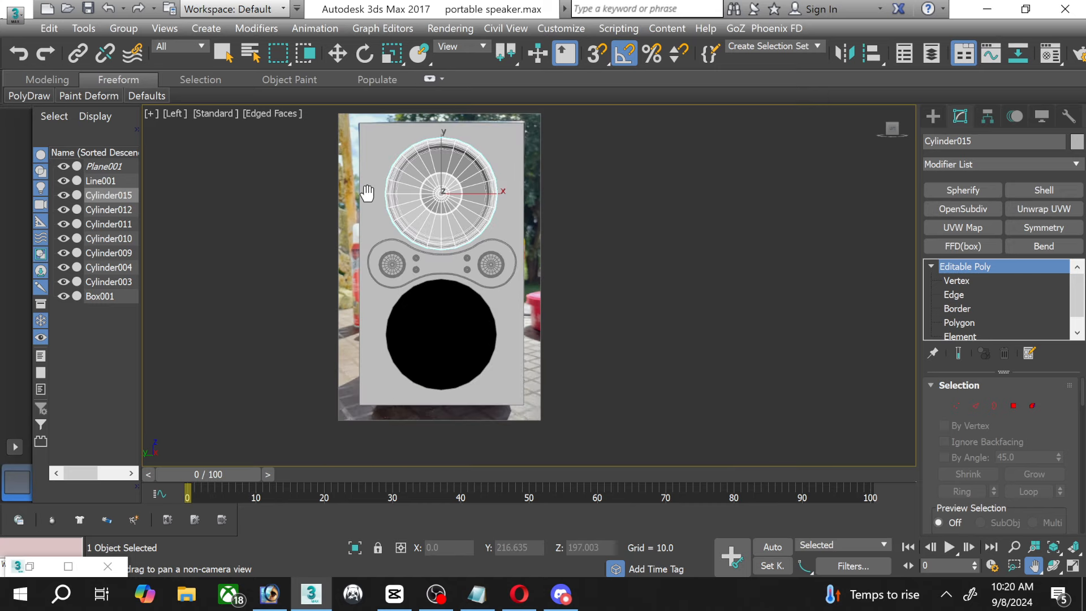
{"action": "left_click", "coordinate": [340, 52]}
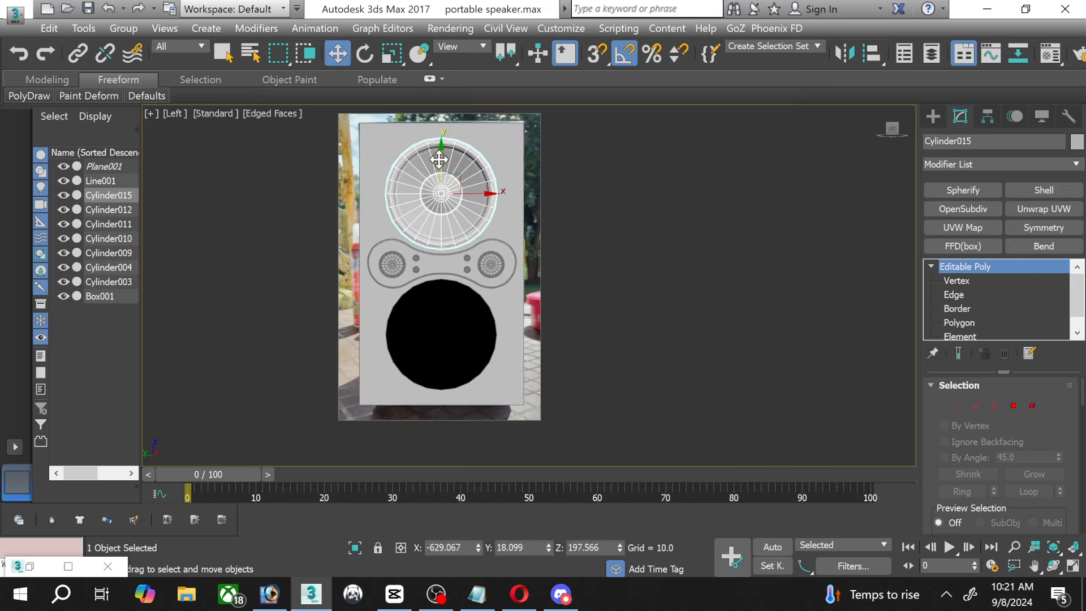
{"action": "left_click_drag", "start_coordinate": [438, 159], "coordinate": [440, 300], "text": "shift"}
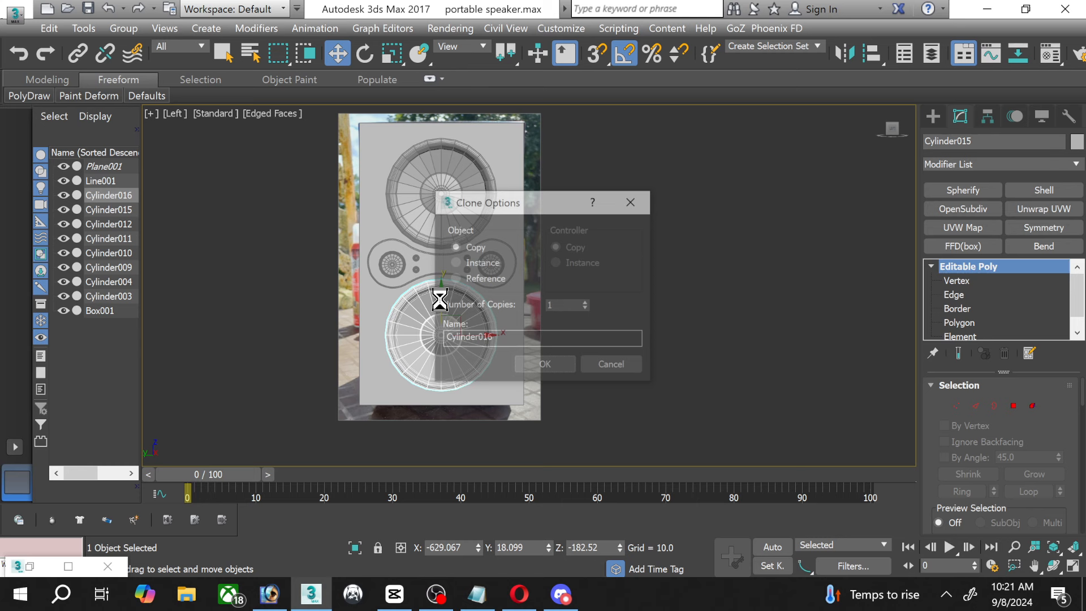
{"action": "left_click", "coordinate": [541, 365]}
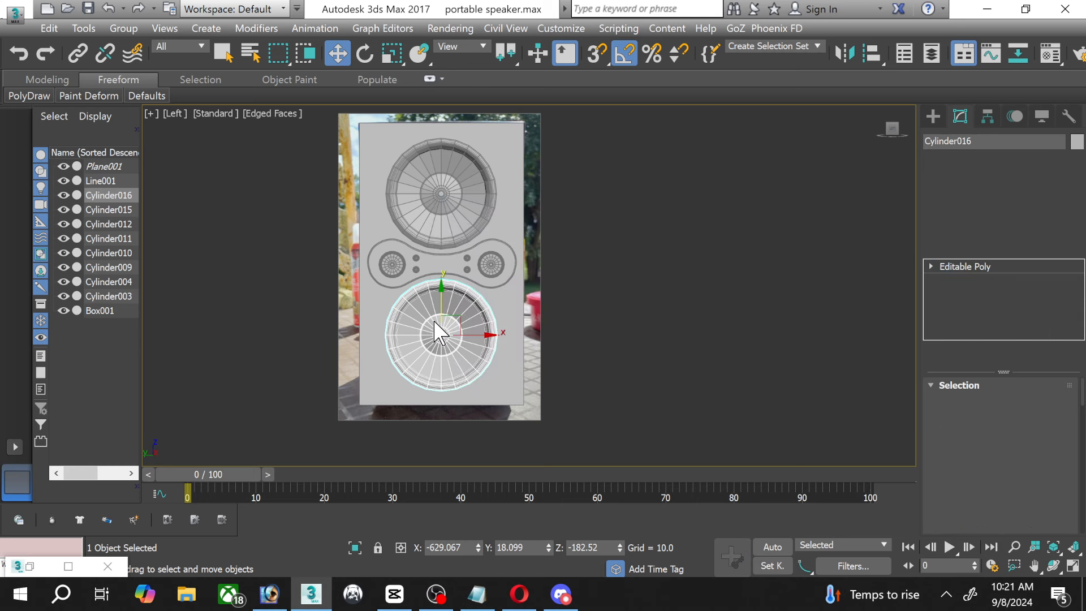
Nudge the copied lower speaker up by about 0.94 units to align it with its opening, and deselect it.
{"action": "scroll", "coordinate": [434, 321], "scroll_direction": "up", "scroll_amount": 6}
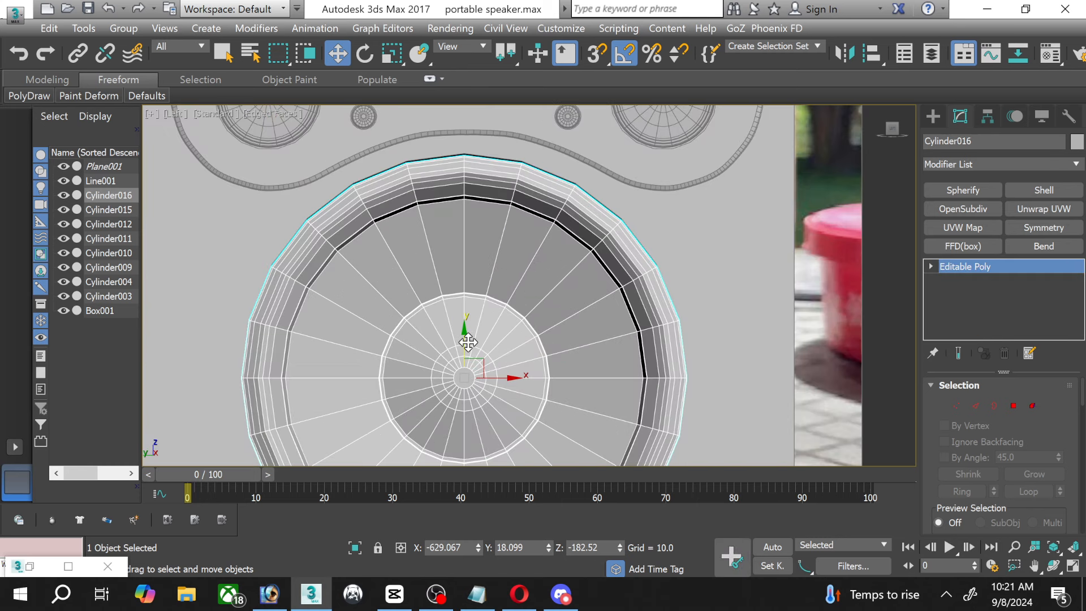
{"action": "left_click_drag", "start_coordinate": [465, 341], "coordinate": [459, 340]}
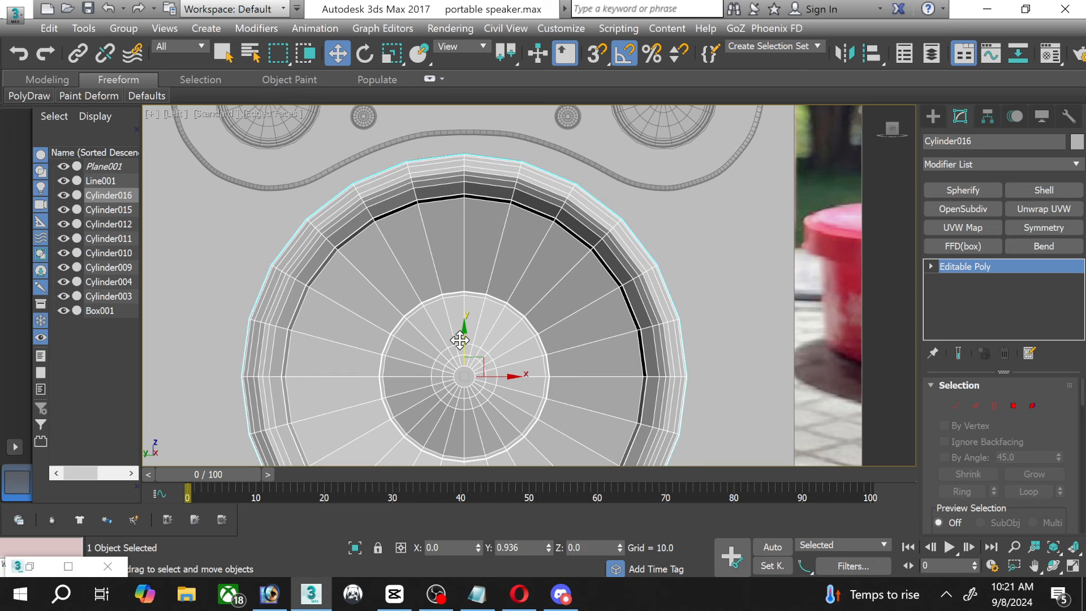
{"action": "scroll", "coordinate": [459, 340], "scroll_direction": "down", "scroll_amount": 2}
{"action": "middle_click_drag", "start_coordinate": [460, 339], "coordinate": [444, 270]}
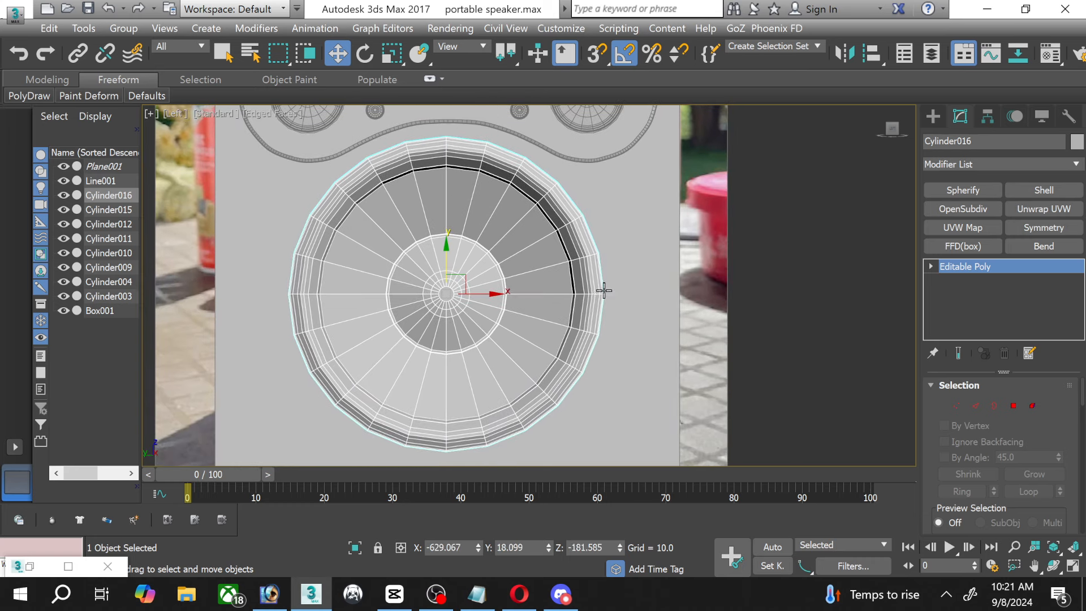
{"action": "left_click", "coordinate": [737, 293]}
Examine both speakers on the box's front, in the Left view and in a full-size Perspective view.
{"action": "middle_click_drag", "start_coordinate": [572, 283], "coordinate": [574, 304]}
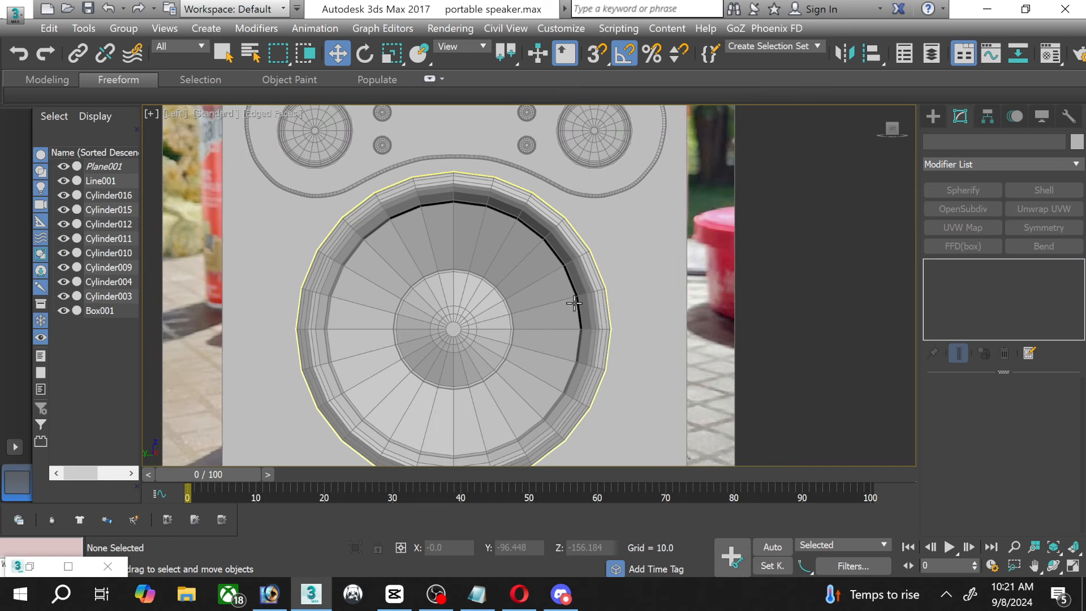
{"action": "scroll", "coordinate": [574, 304], "scroll_direction": "down", "scroll_amount": 4}
{"action": "middle_click_drag", "start_coordinate": [516, 250], "coordinate": [497, 322]}
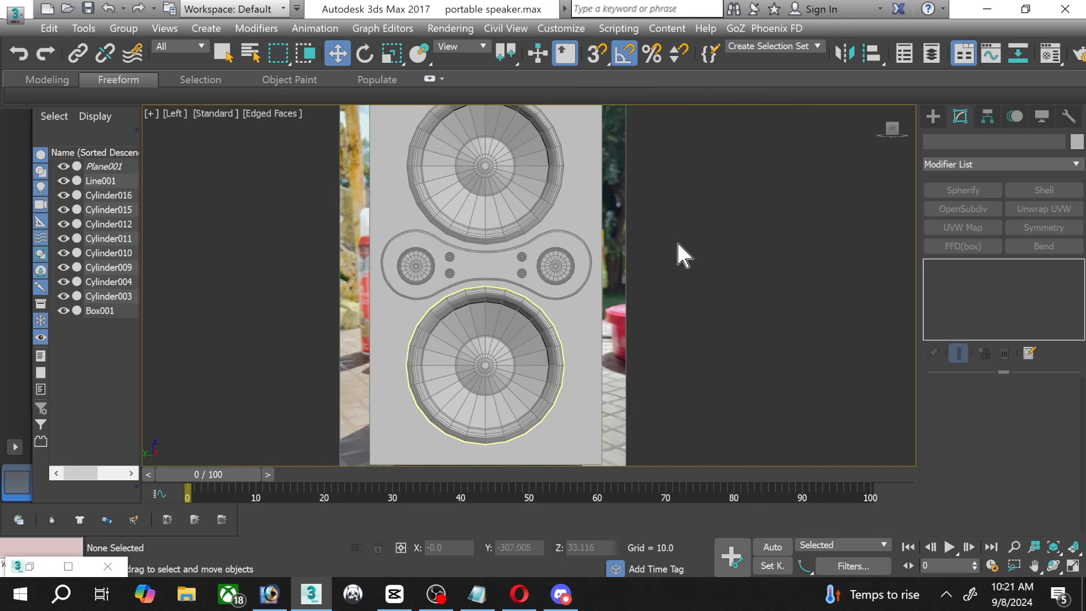
{"action": "left_click", "coordinate": [1072, 565]}
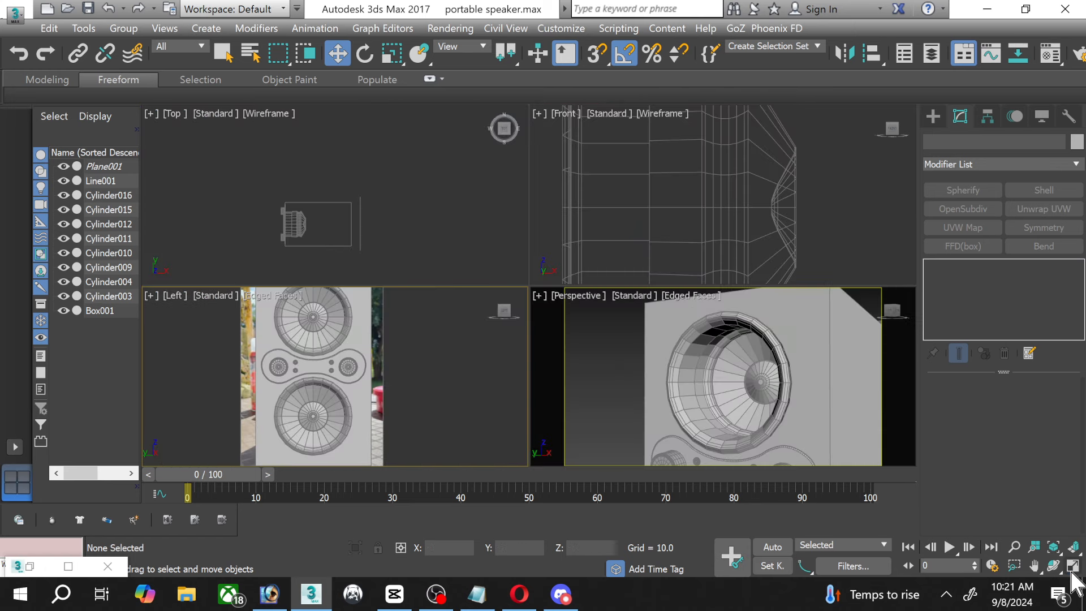
{"action": "right_click", "coordinate": [868, 414]}
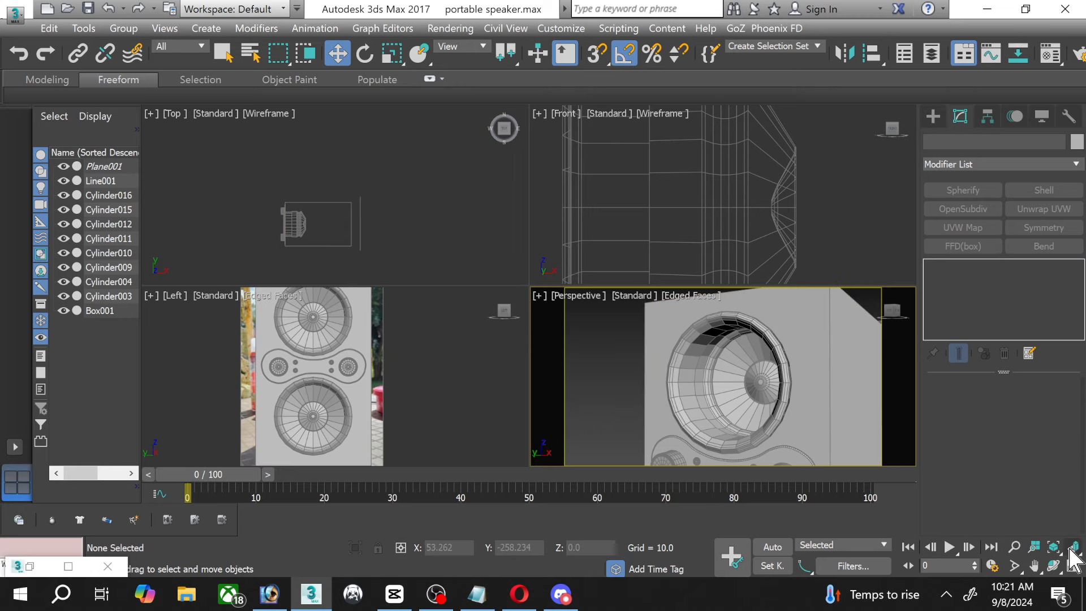
{"action": "left_click", "coordinate": [1072, 566]}
{"action": "left_click", "coordinate": [1034, 565]}
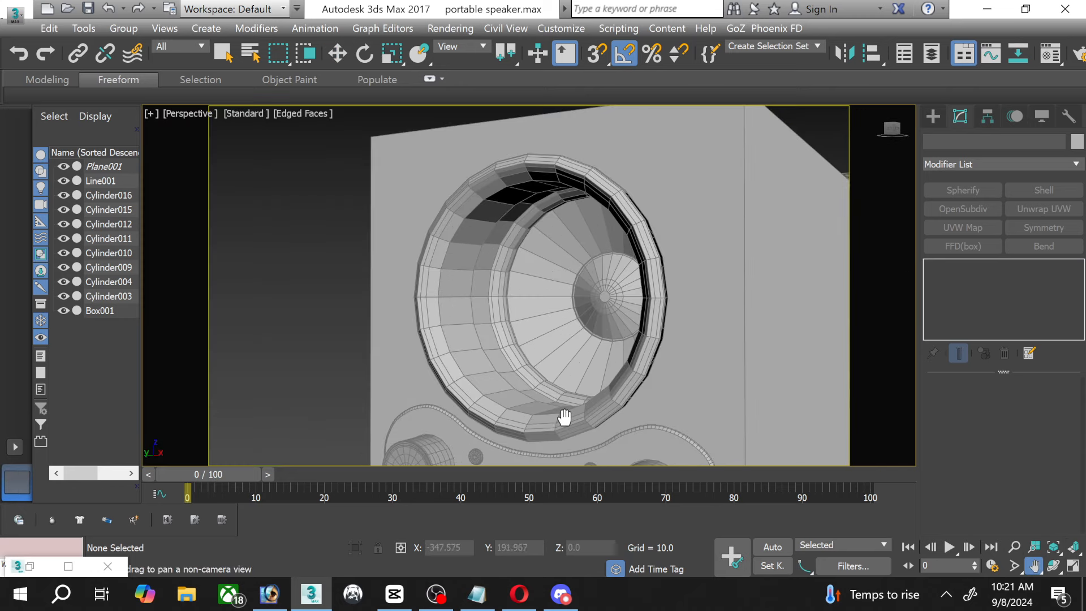
{"action": "scroll", "coordinate": [562, 417], "scroll_direction": "down", "scroll_amount": 3}
{"action": "left_click_drag", "start_coordinate": [560, 417], "coordinate": [529, 298]}
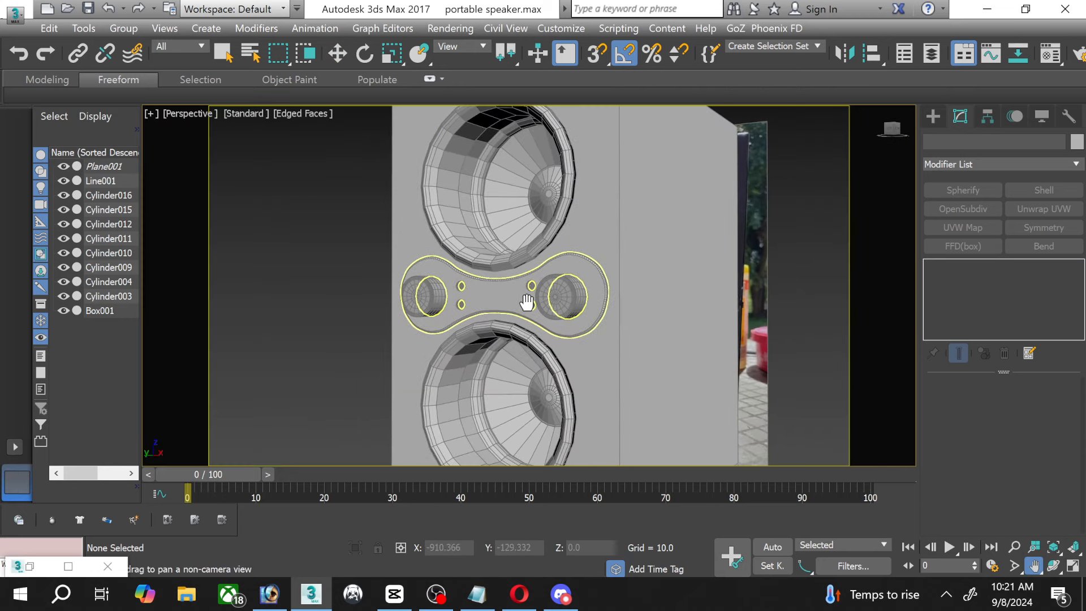
{"action": "scroll", "coordinate": [528, 300], "scroll_direction": "down", "scroll_amount": 2}
{"action": "left_click", "coordinate": [338, 53]}
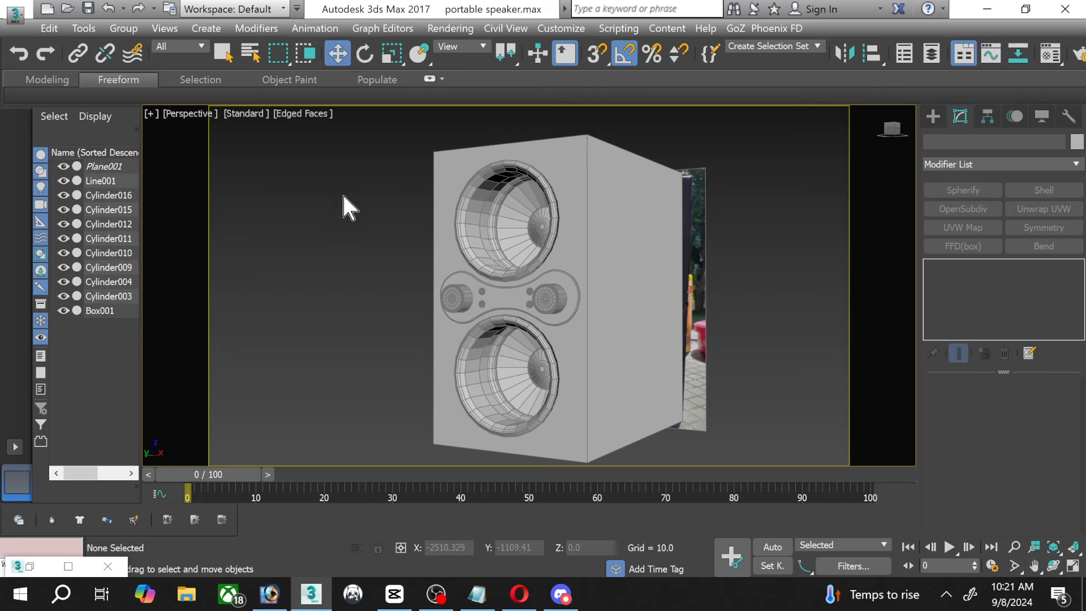
{"action": "middle_click_drag", "start_coordinate": [364, 207], "coordinate": [363, 209]}
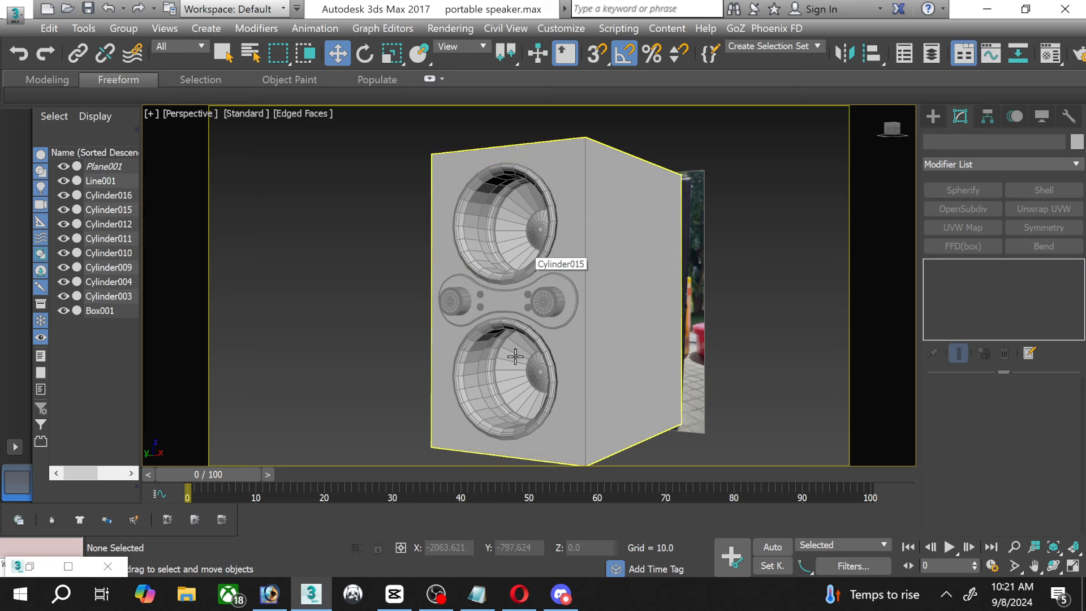
Apply an OpenSubdiv modifier to the upper and the lower speaker, and clear the selection.
{"action": "left_click", "coordinate": [523, 250]}
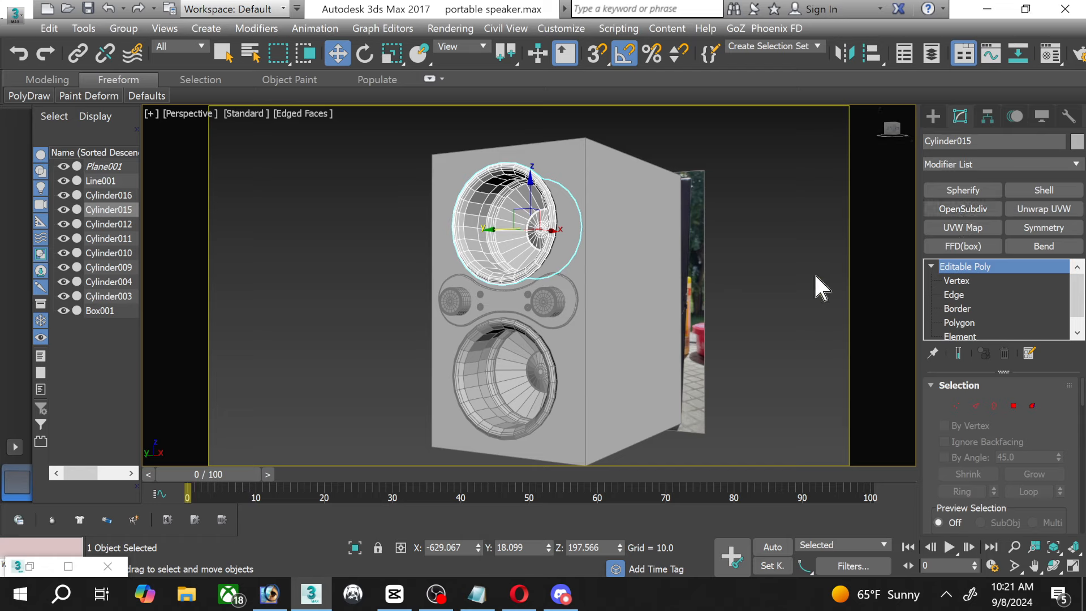
{"action": "left_click", "coordinate": [962, 209]}
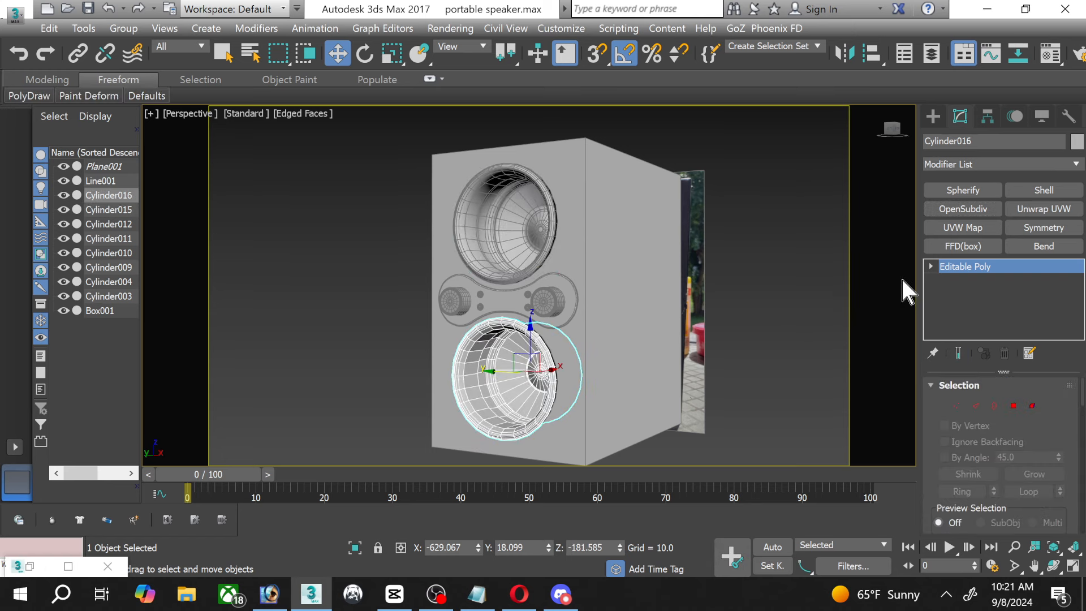
{"action": "left_click", "coordinate": [962, 209]}
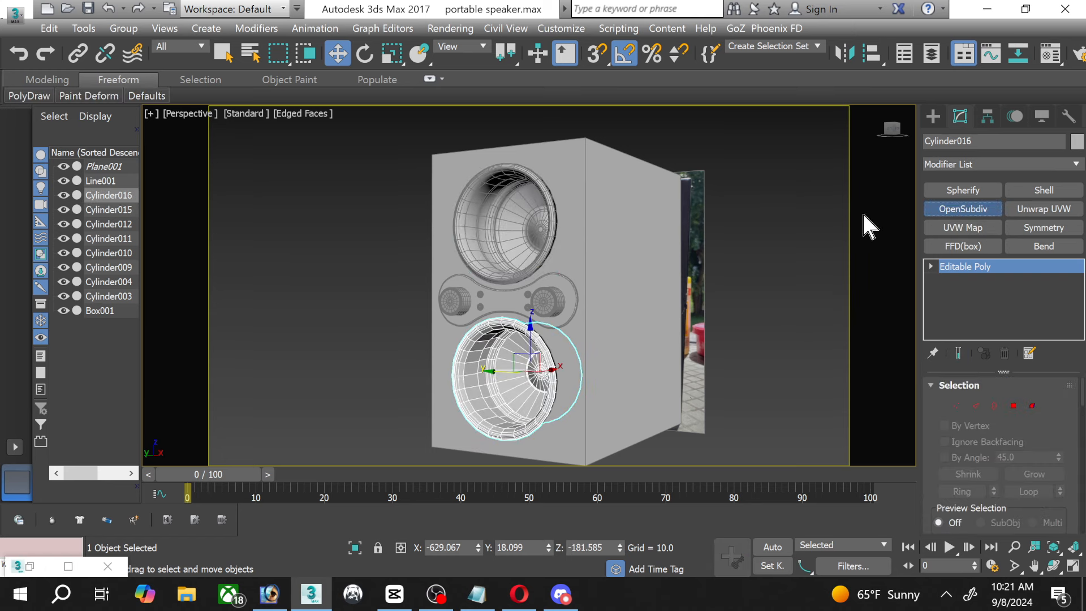
{"action": "left_click", "coordinate": [748, 210]}
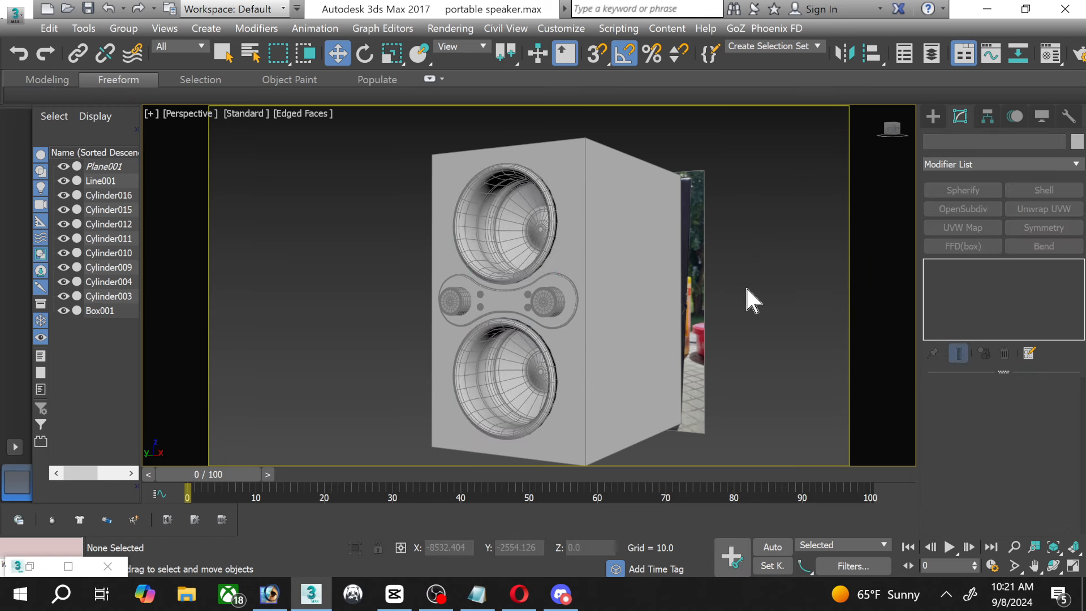
Select both smoothed speakers together and push them about 5 units along X into the box.
{"action": "scroll", "coordinate": [493, 238], "scroll_direction": "up", "scroll_amount": 5}
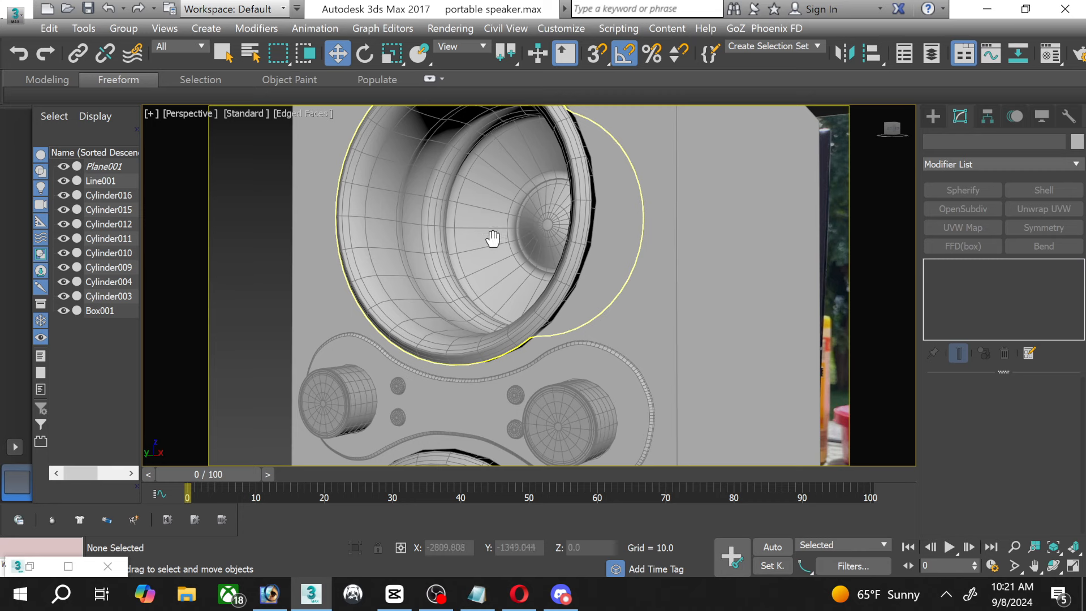
{"action": "middle_click_drag", "start_coordinate": [493, 238], "coordinate": [600, 362]}
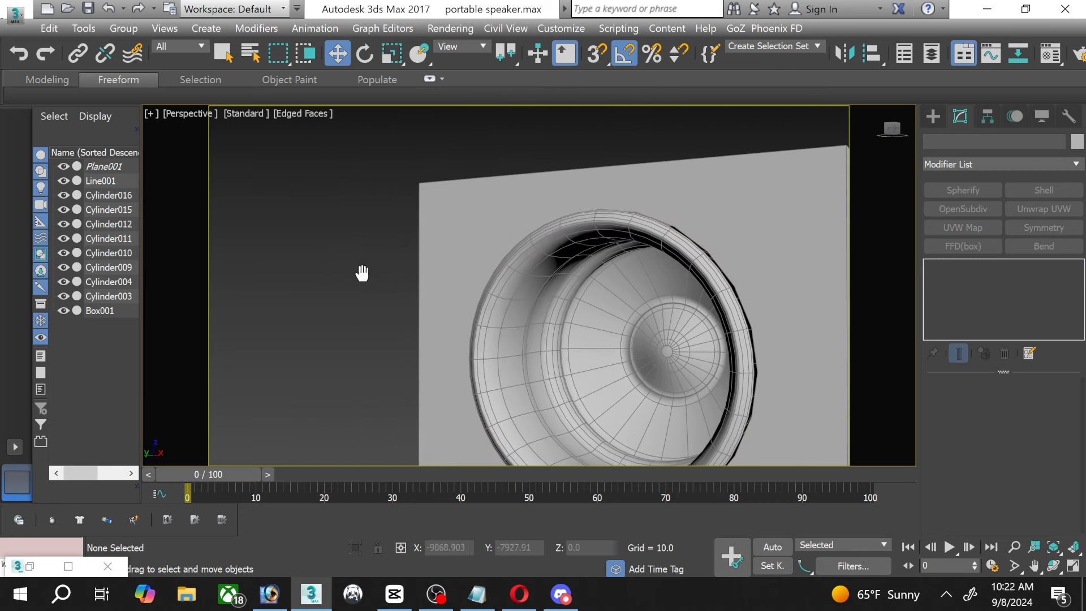
{"action": "middle_click_drag", "start_coordinate": [362, 273], "coordinate": [235, 113]}
{"action": "middle_click_drag", "start_coordinate": [533, 395], "coordinate": [528, 303]}
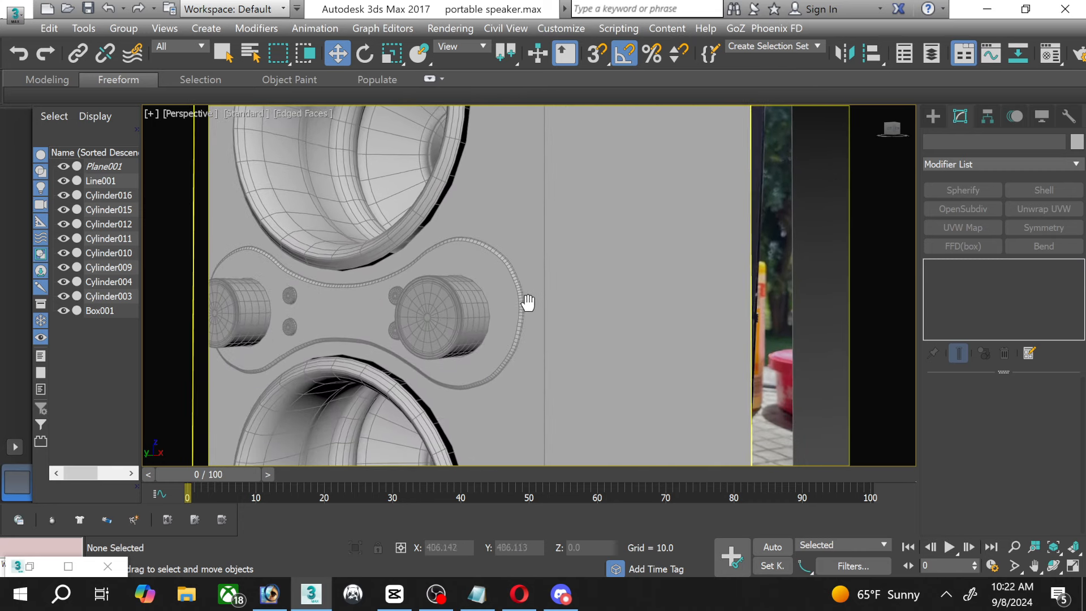
{"action": "left_click", "coordinate": [390, 384]}
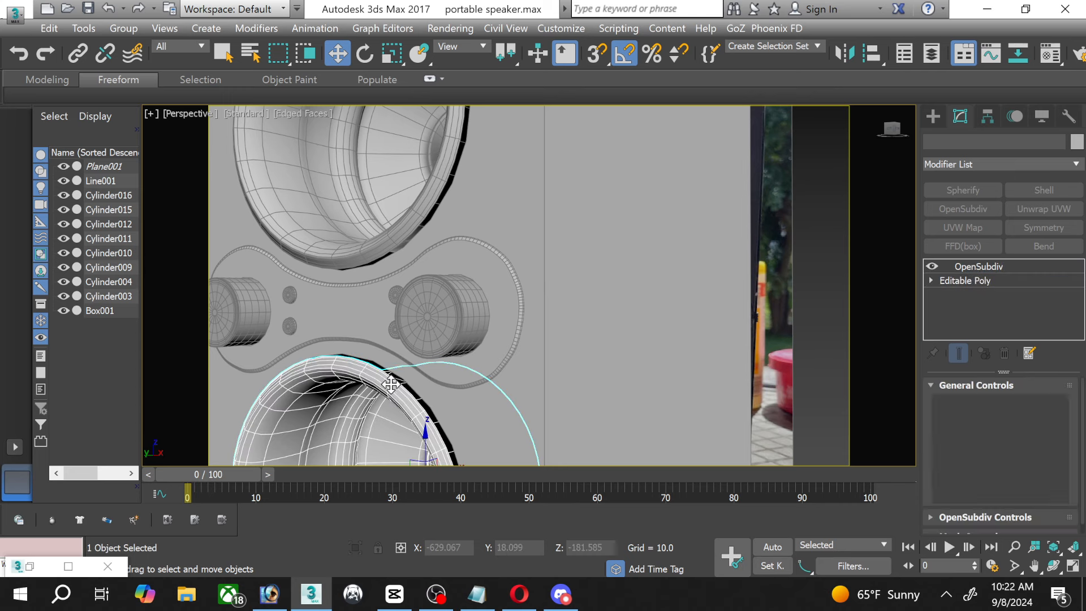
{"action": "left_click", "coordinate": [400, 243], "text": "ctrl"}
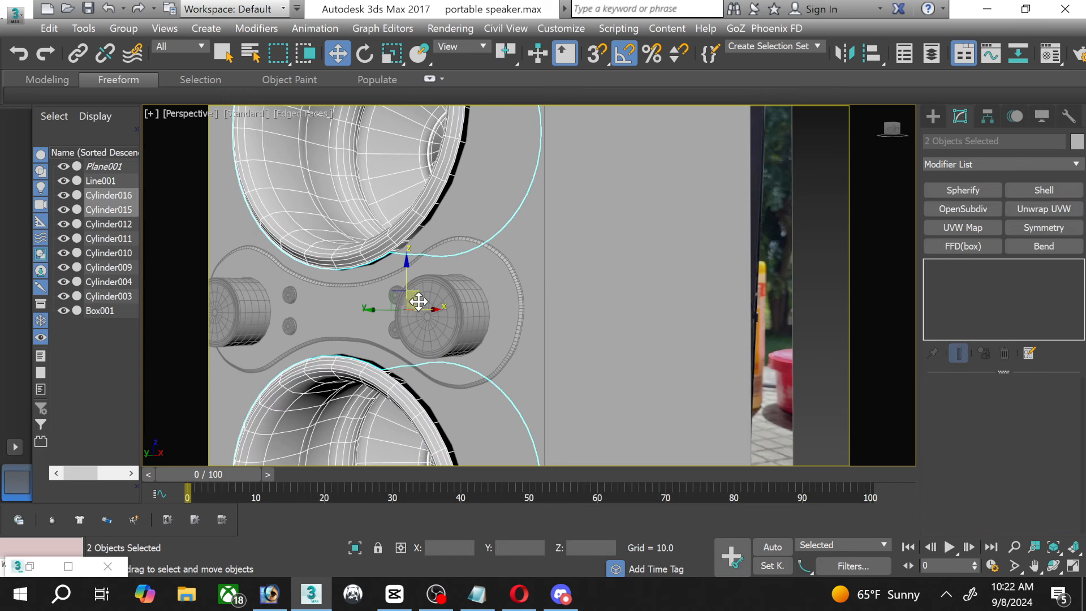
{"action": "left_click_drag", "start_coordinate": [432, 308], "coordinate": [436, 310]}
{"action": "middle_click_drag", "start_coordinate": [351, 262], "coordinate": [396, 306]}
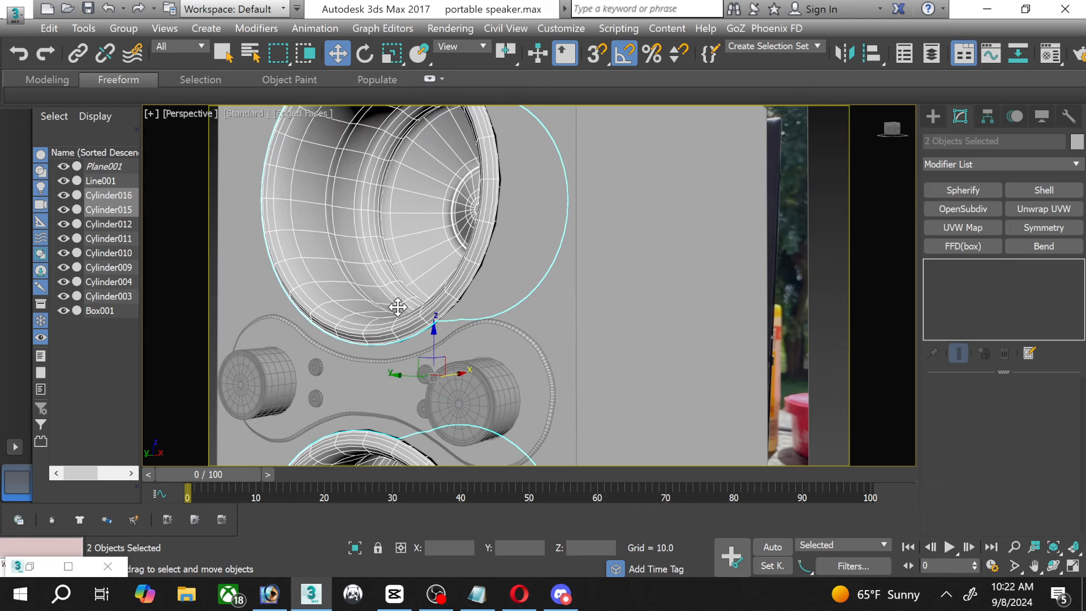
Select only the upper speaker and scale it uniformly to about 100.97% in a full-size Left view.
{"action": "left_click", "coordinate": [421, 265]}
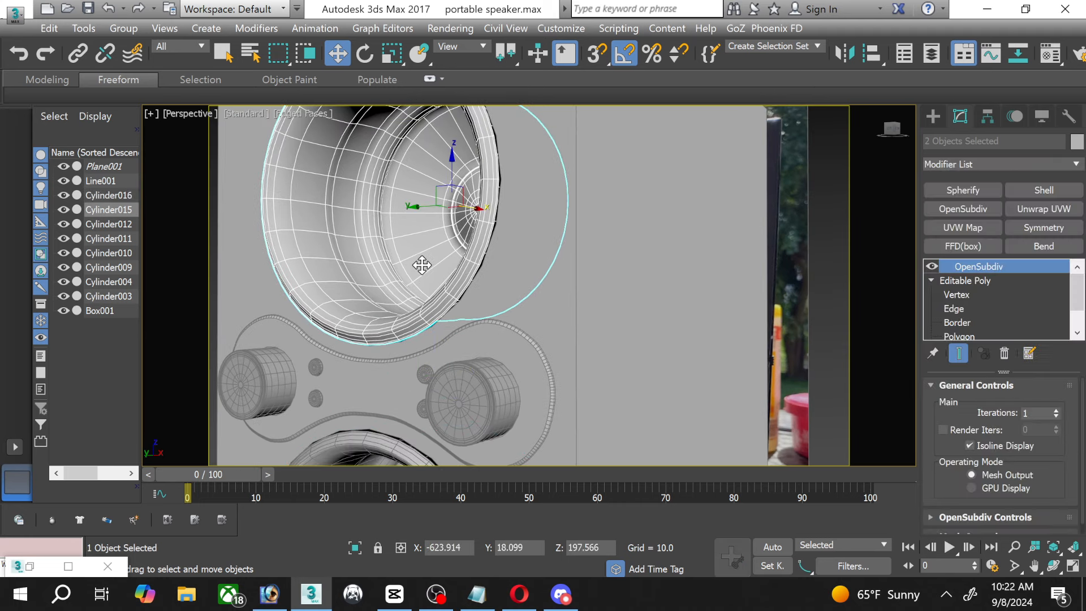
{"action": "left_click", "coordinate": [392, 53]}
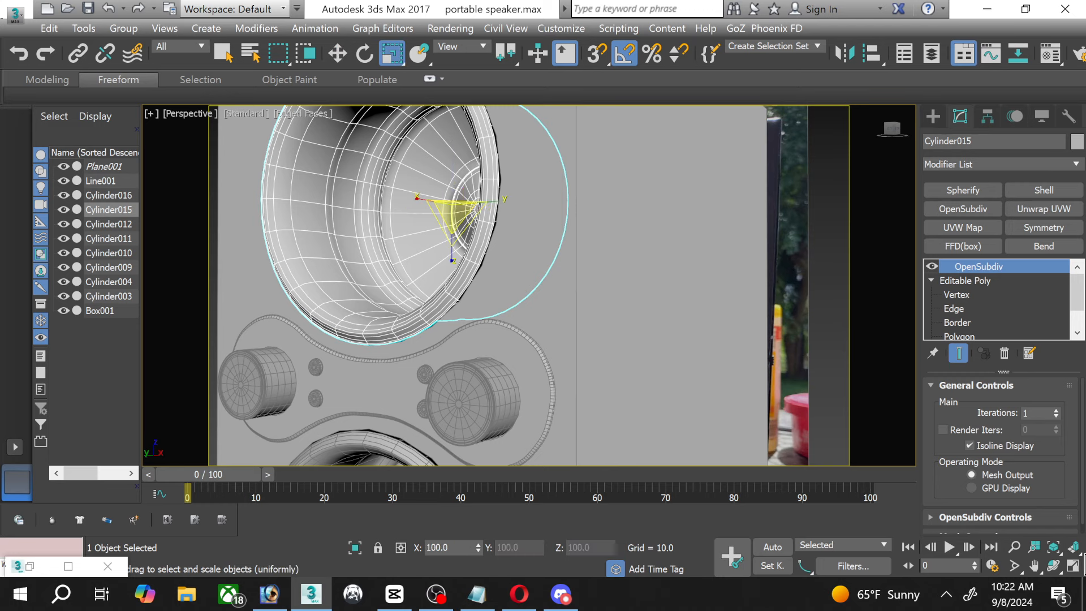
{"action": "left_click", "coordinate": [1073, 565]}
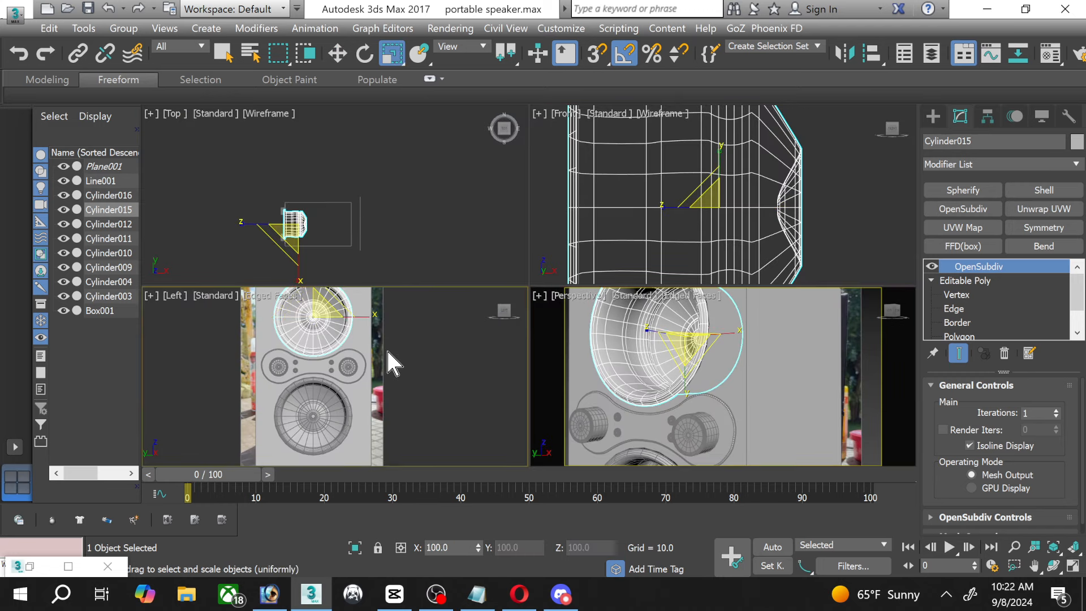
{"action": "left_click", "coordinate": [1073, 565]}
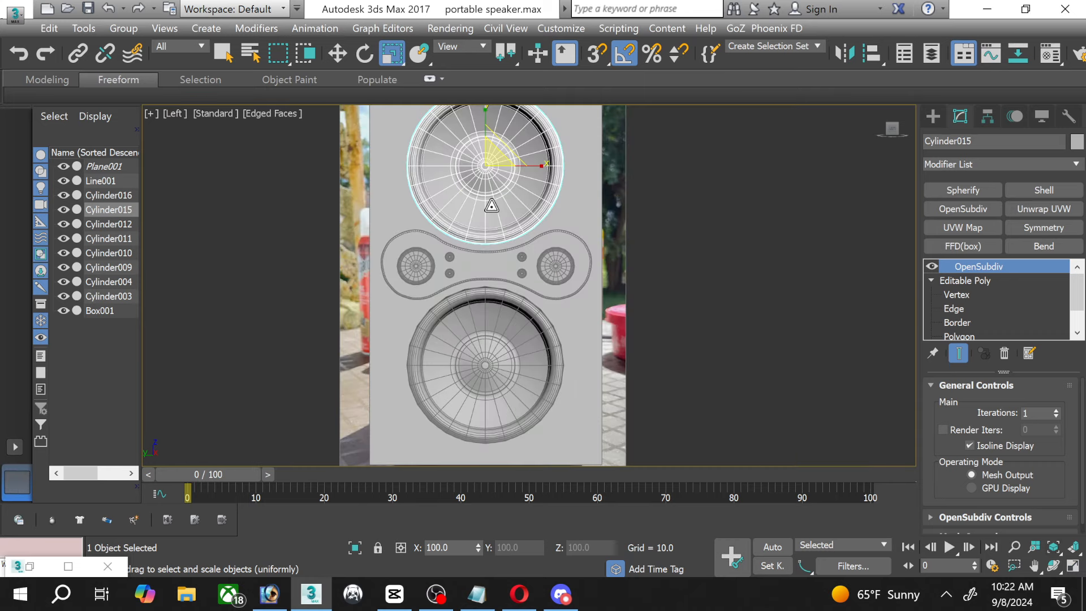
{"action": "middle_click_drag", "start_coordinate": [471, 166], "coordinate": [461, 283]}
{"action": "scroll", "coordinate": [480, 271], "scroll_direction": "up", "scroll_amount": 2}
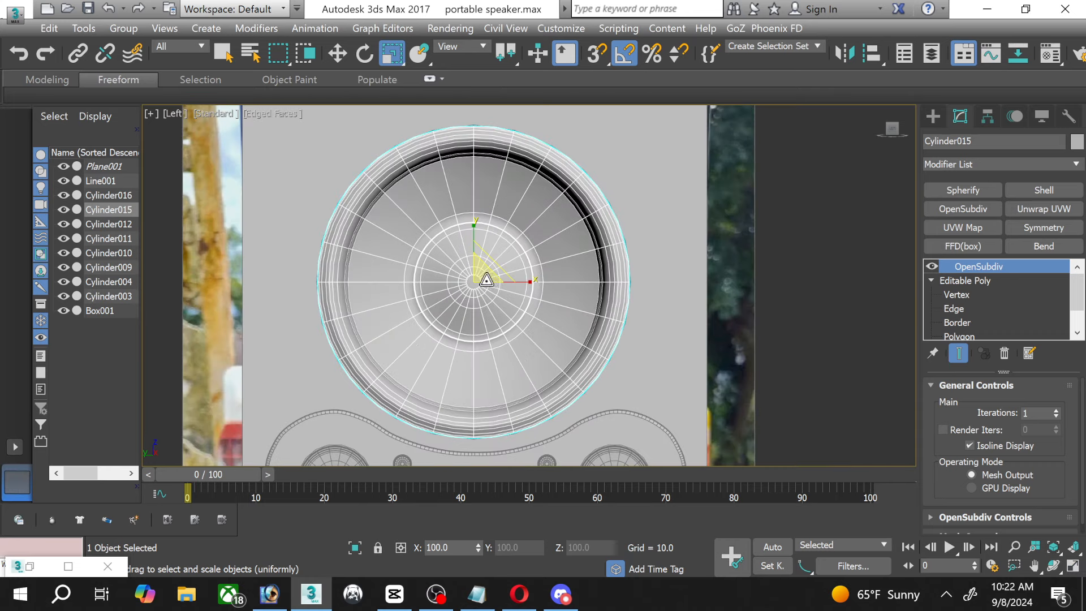
{"action": "mouse_move", "coordinate": [486, 279]}
{"action": "left_mouse_down"}
{"action": "mouse_move", "coordinate": [481, 266]}
{"action": "mouse_move", "coordinate": [470, 278]}
{"action": "left_mouse_up"}
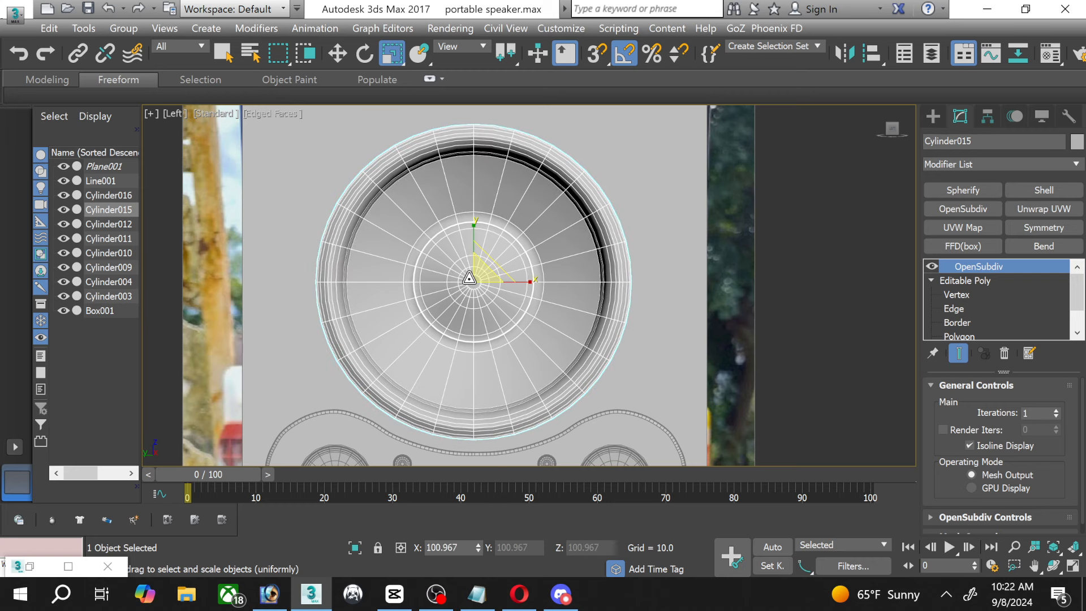
Select the lower speaker in the Left view and delete it.
{"action": "middle_click_drag", "start_coordinate": [442, 309], "coordinate": [438, 188]}
{"action": "middle_click_drag", "start_coordinate": [455, 368], "coordinate": [447, 92]}
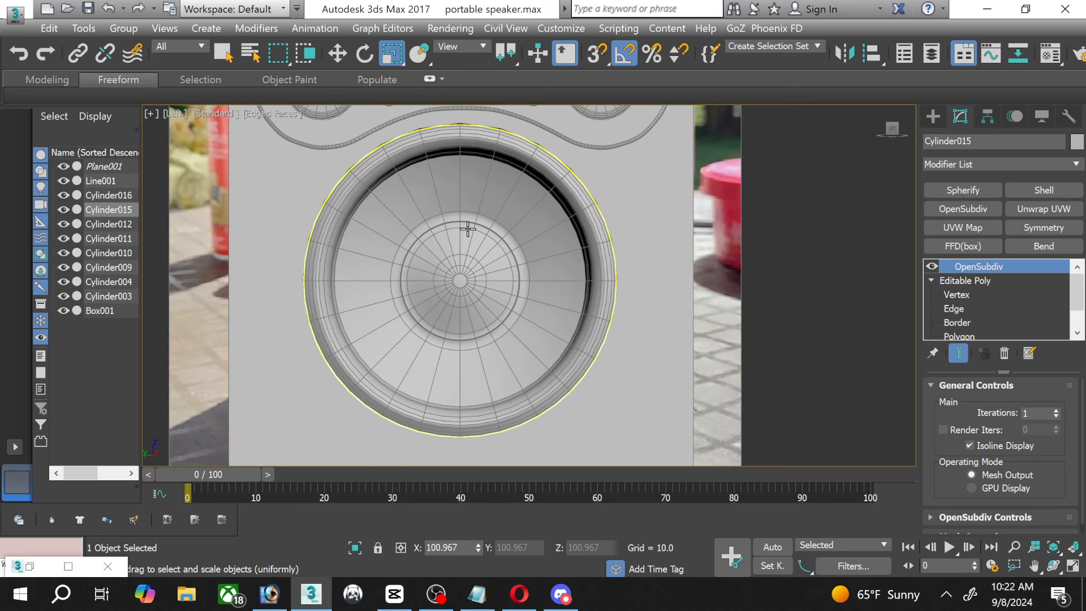
{"action": "left_click", "coordinate": [461, 245]}
{"action": "scroll", "coordinate": [460, 244], "scroll_direction": "up", "scroll_amount": 2}
{"action": "scroll", "coordinate": [439, 286], "scroll_direction": "down", "scroll_amount": 2}
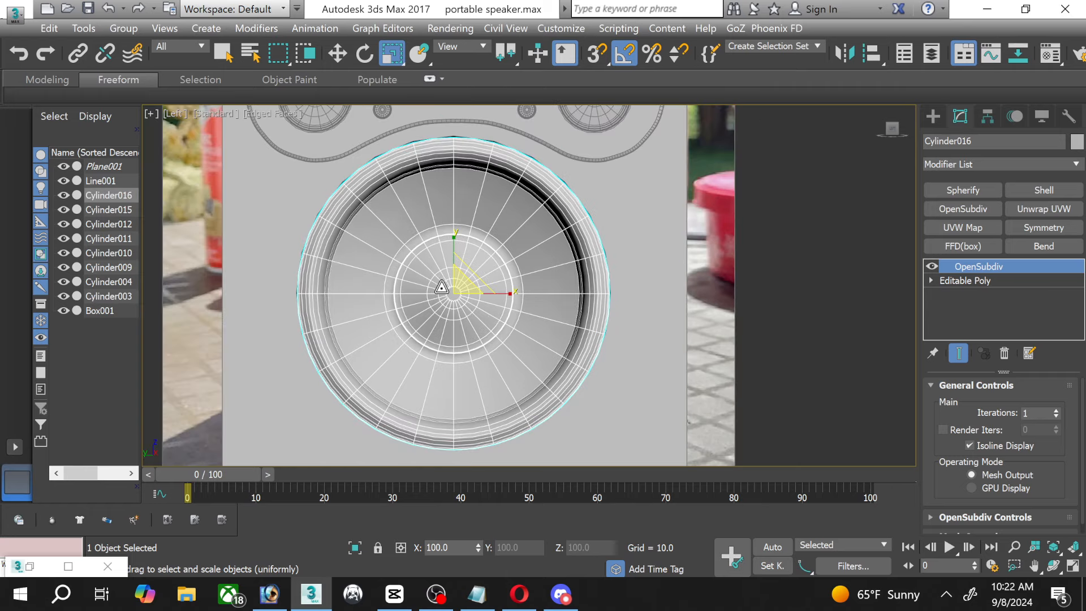
{"action": "key", "text": "Delete"}
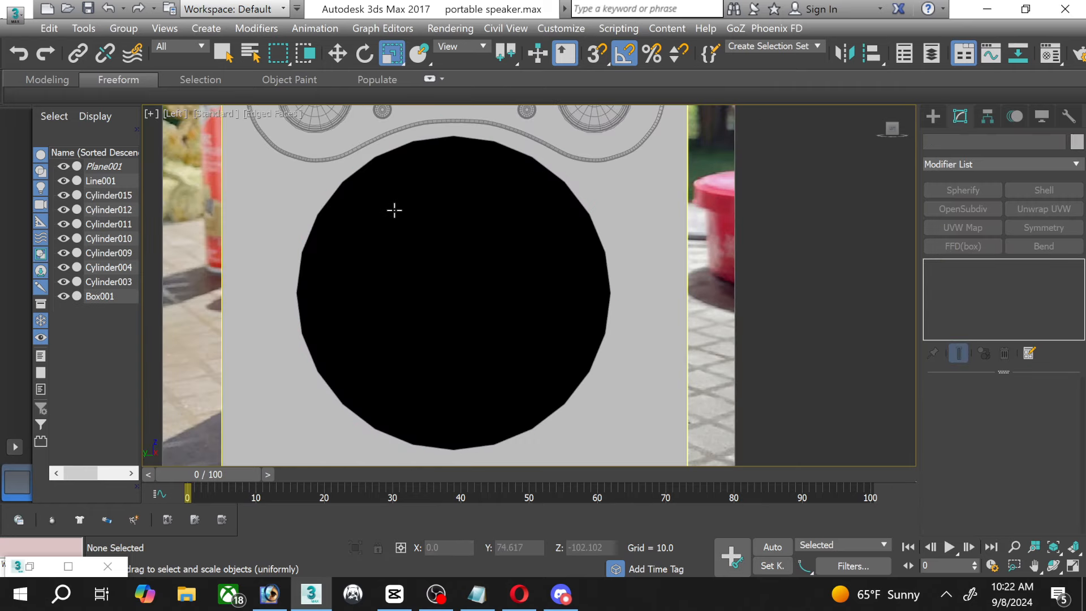
Select the upper speaker with the Move tool and delete its OpenSubdiv modifier.
{"action": "middle_click_drag", "start_coordinate": [393, 211], "coordinate": [383, 310]}
{"action": "scroll", "coordinate": [400, 153], "scroll_direction": "down", "scroll_amount": 2}
{"action": "middle_click_drag", "start_coordinate": [400, 153], "coordinate": [378, 206]}
{"action": "scroll", "coordinate": [378, 206], "scroll_direction": "down", "scroll_amount": 1}
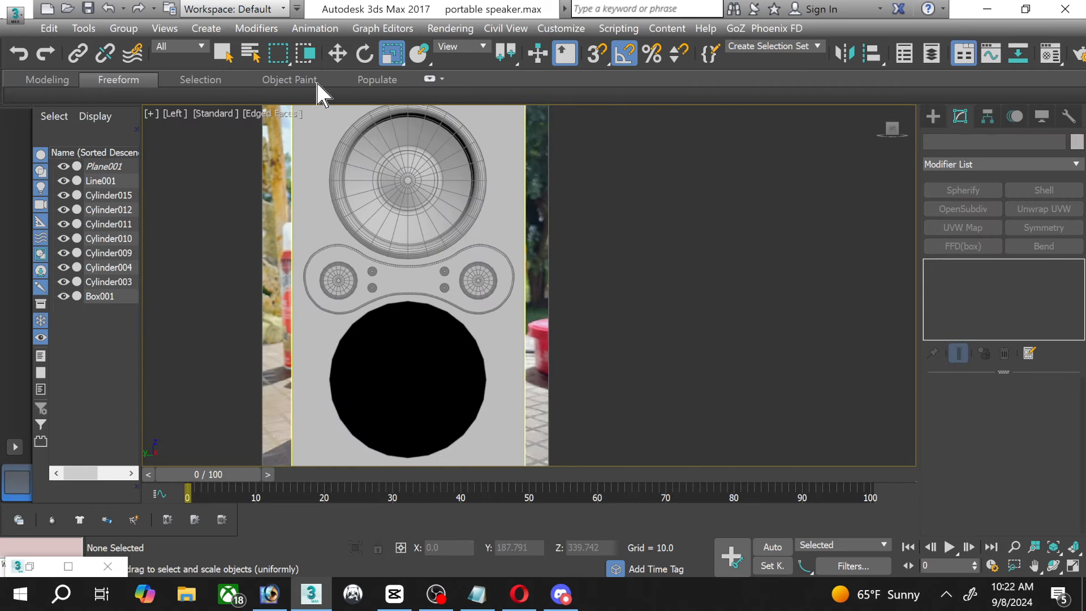
{"action": "left_click", "coordinate": [336, 55]}
{"action": "left_click", "coordinate": [410, 168]}
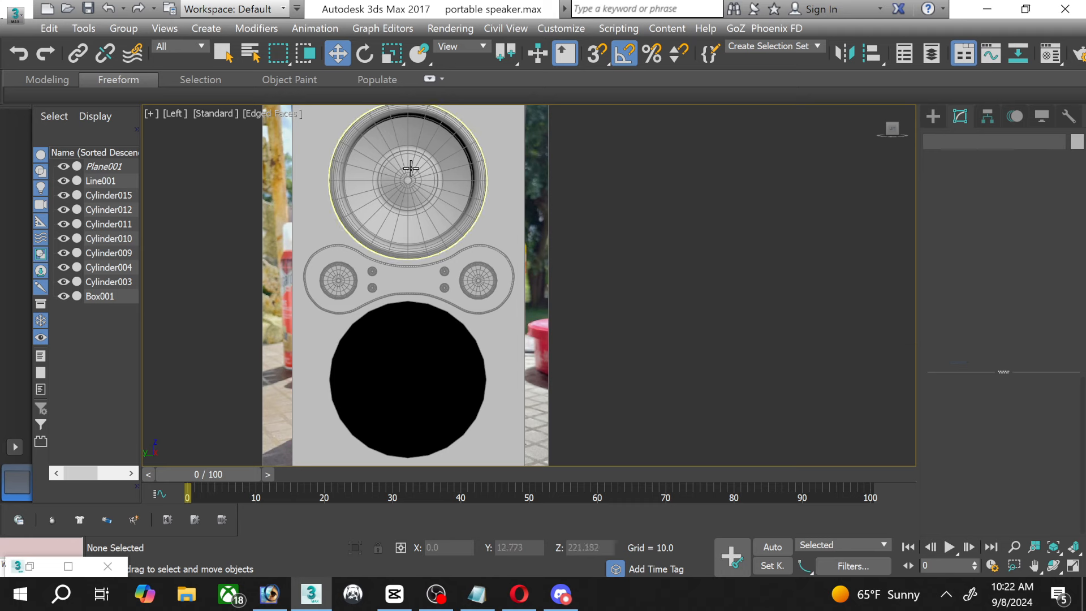
{"action": "right_click", "coordinate": [975, 267]}
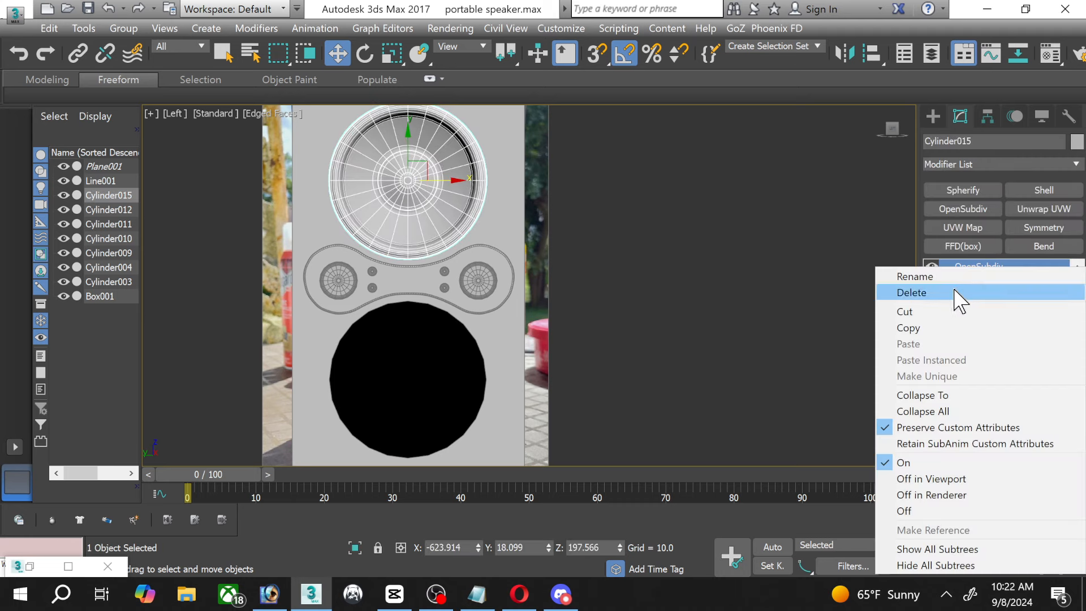
{"action": "left_click", "coordinate": [892, 292]}
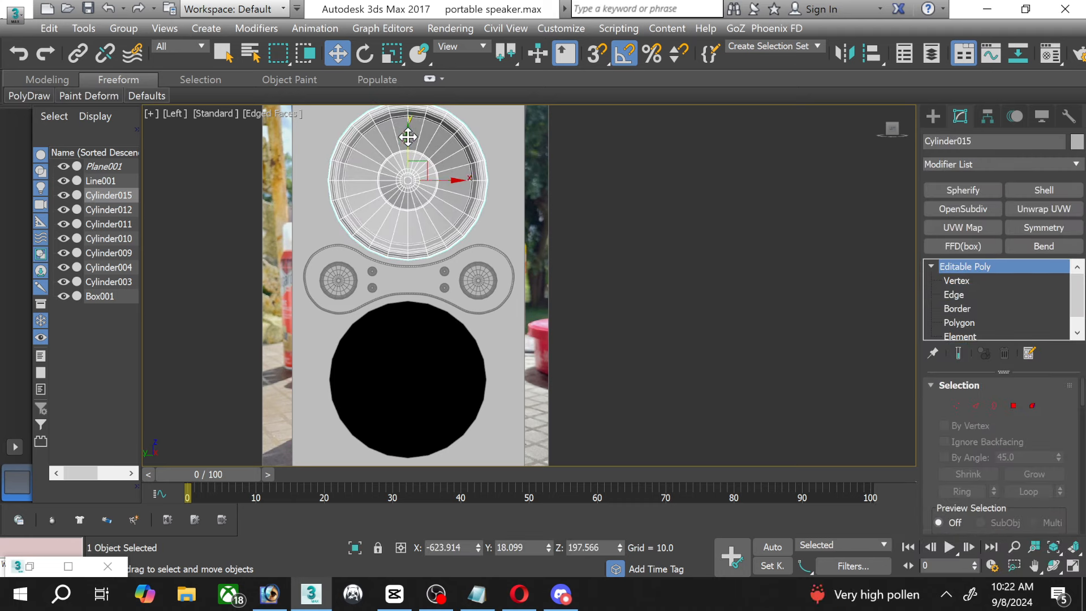
Clone the upper speaker as an instance about 381 units down into the lower opening, apply OpenSubdiv, and deselect it.
{"action": "left_click_drag", "start_coordinate": [417, 134], "coordinate": [408, 341]}
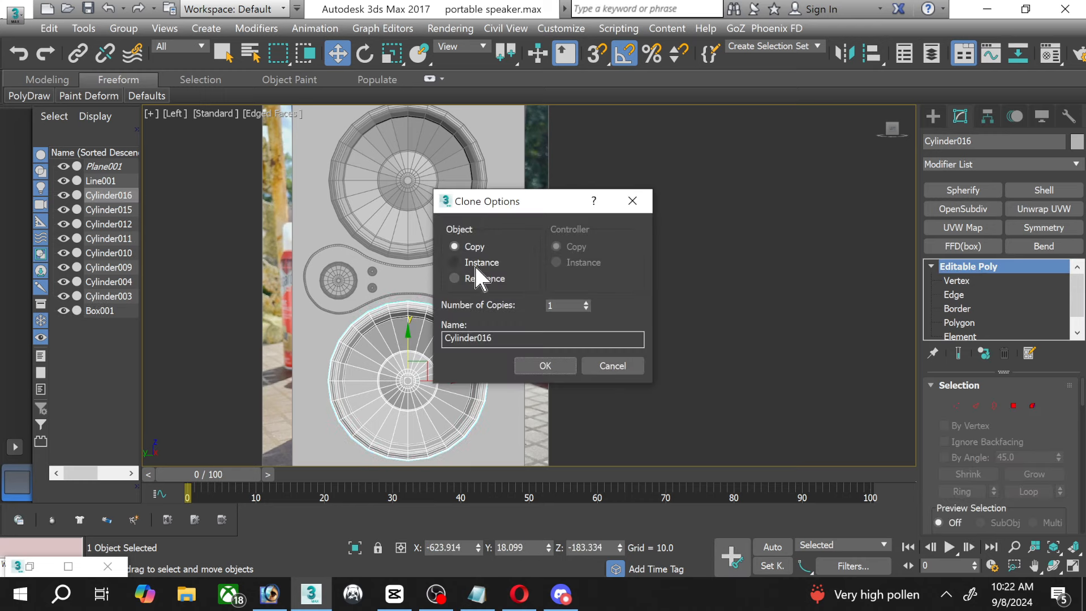
{"action": "left_click", "coordinate": [544, 365]}
{"action": "left_click", "coordinate": [962, 209]}
{"action": "scroll", "coordinate": [337, 372], "scroll_direction": "up", "scroll_amount": 4}
{"action": "left_click", "coordinate": [798, 175]}
{"action": "scroll", "coordinate": [737, 185], "scroll_direction": "down", "scroll_amount": 2}
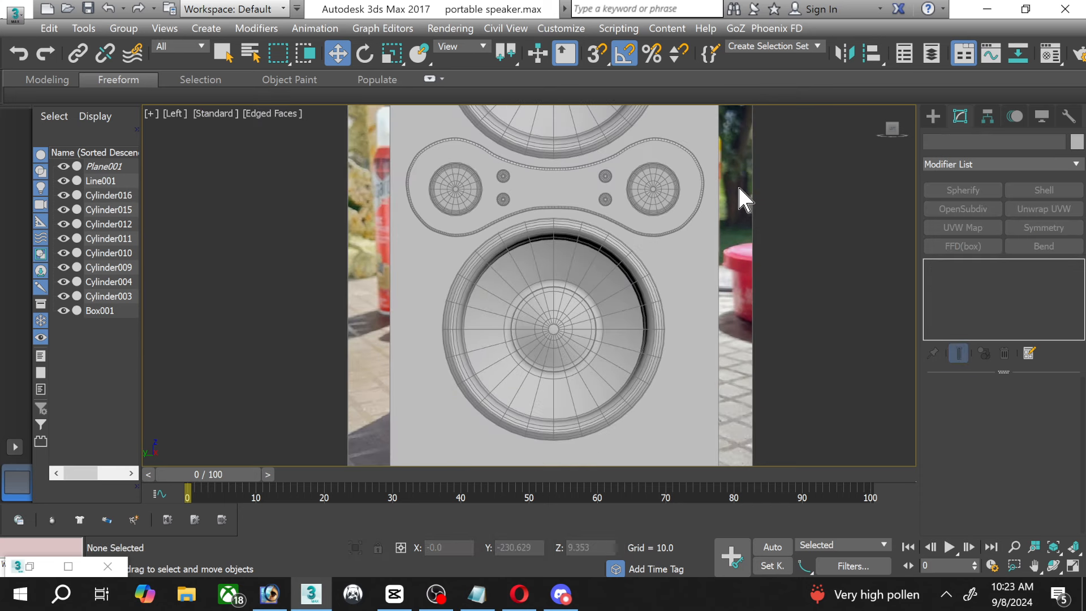
{"action": "middle_click_drag", "start_coordinate": [735, 186], "coordinate": [699, 295]}
{"action": "scroll", "coordinate": [697, 289], "scroll_direction": "down", "scroll_amount": 2}
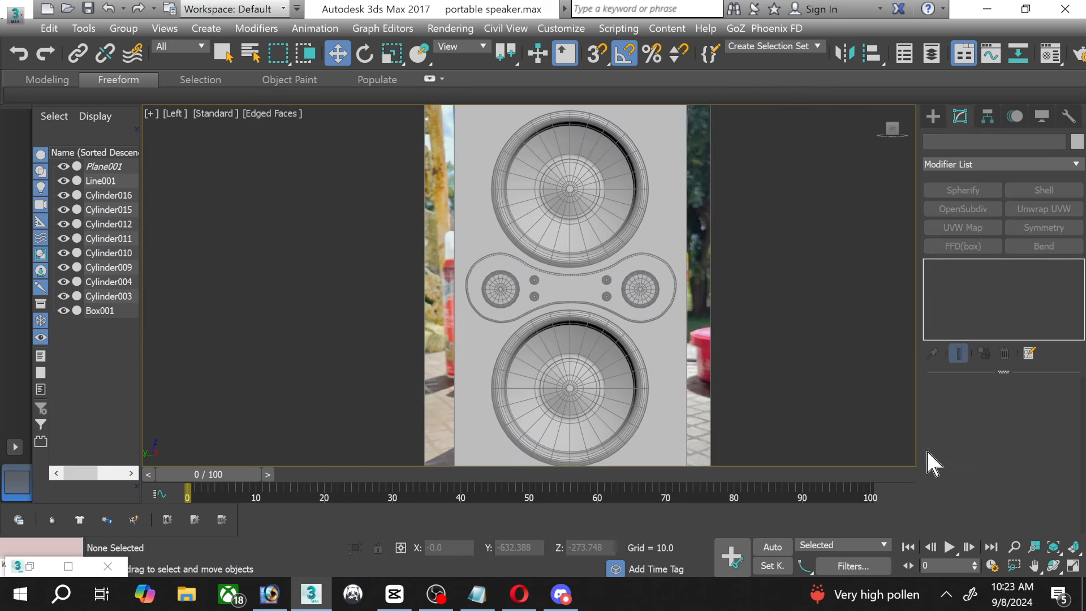
Examine how both speakers sit in the box's front in a full-size Perspective view, up close at the upper rim.
{"action": "left_click", "coordinate": [1072, 565]}
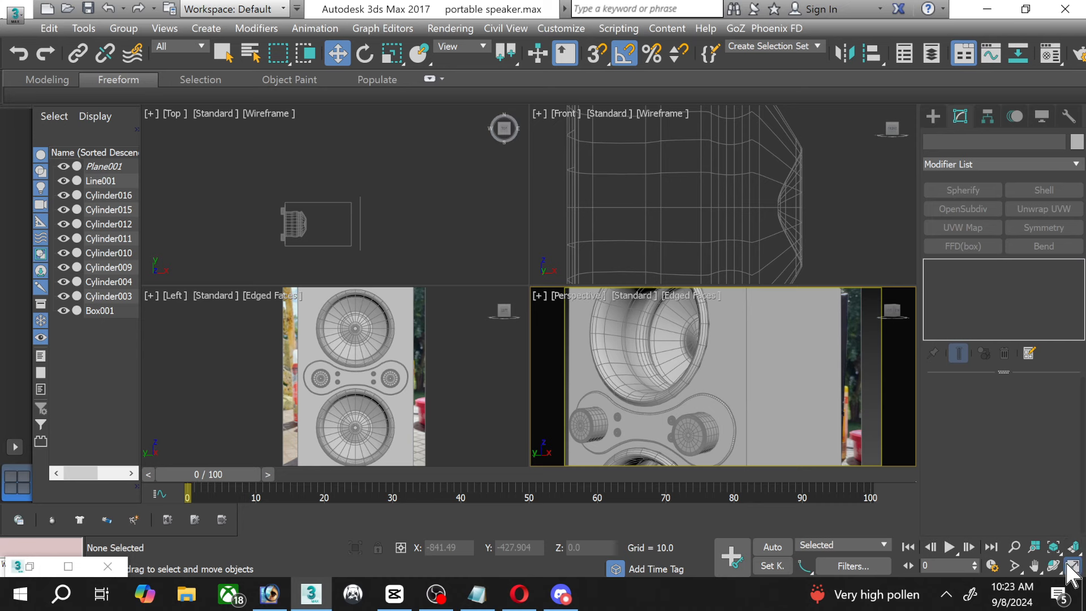
{"action": "left_click", "coordinate": [1073, 564]}
{"action": "left_click", "coordinate": [1034, 566]}
{"action": "scroll", "coordinate": [303, 418], "scroll_direction": "down", "scroll_amount": 3}
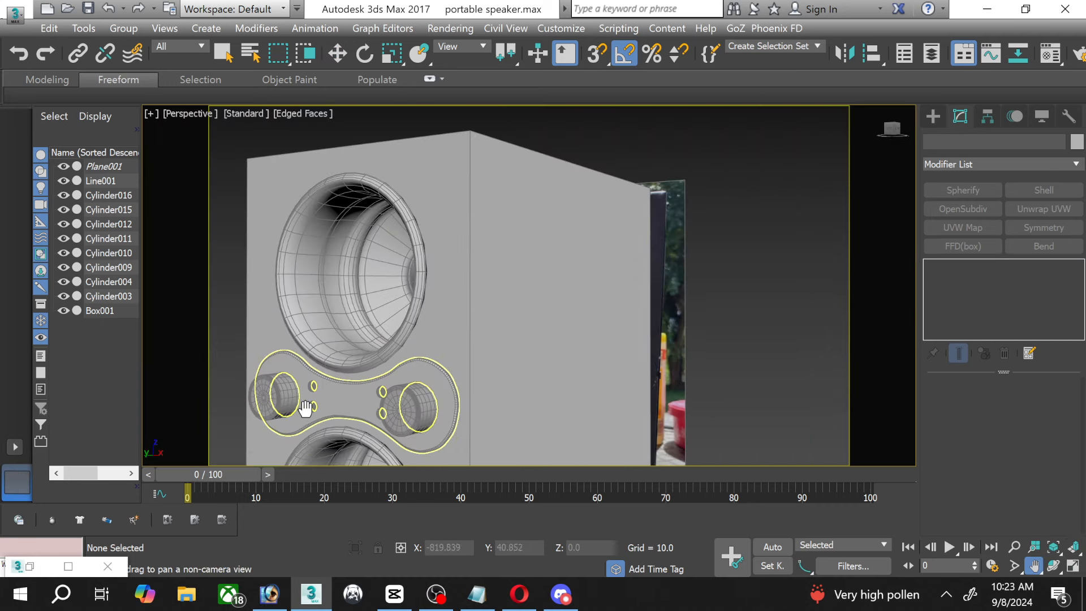
{"action": "left_click_drag", "start_coordinate": [318, 402], "coordinate": [389, 329]}
{"action": "left_click_drag", "start_coordinate": [329, 163], "coordinate": [330, 187]}
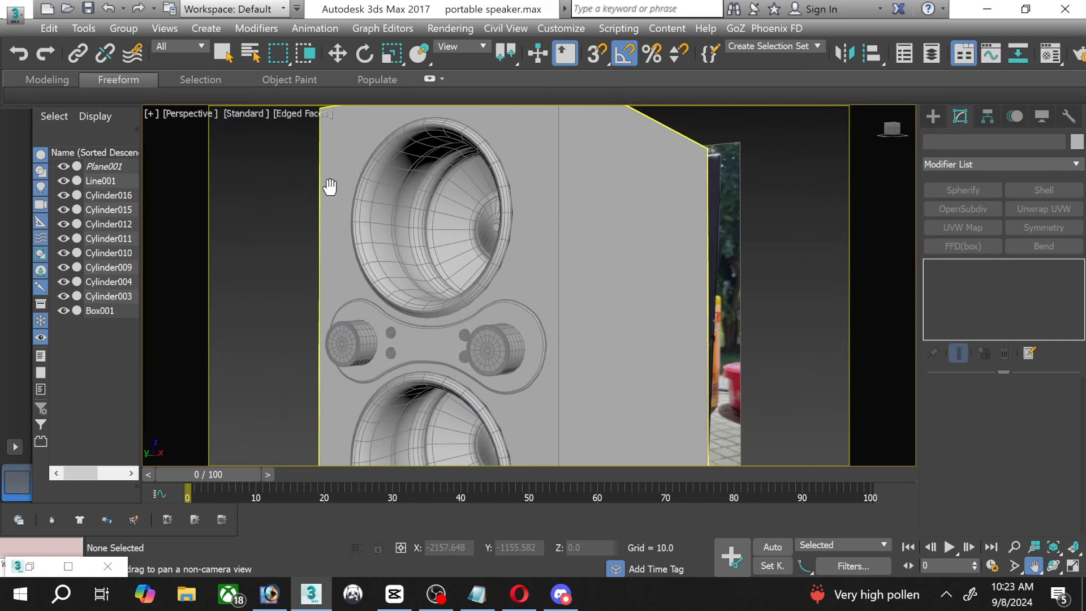
{"action": "left_click", "coordinate": [337, 54]}
{"action": "scroll", "coordinate": [531, 231], "scroll_direction": "up", "scroll_amount": 6}
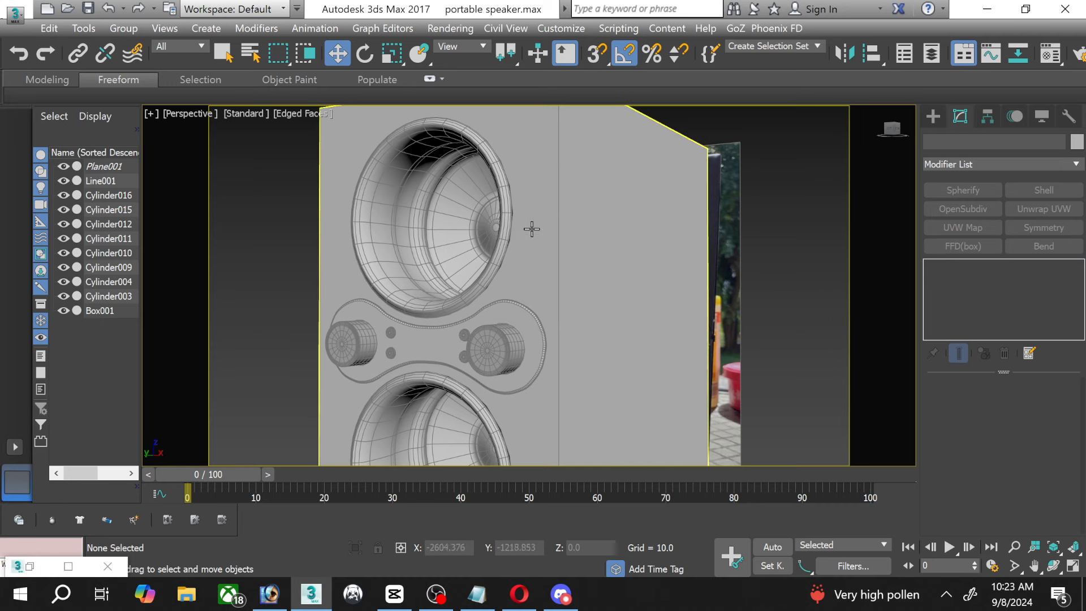
{"action": "middle_click_drag", "start_coordinate": [498, 219], "coordinate": [595, 398]}
{"action": "scroll", "coordinate": [588, 379], "scroll_direction": "down", "scroll_amount": 4}
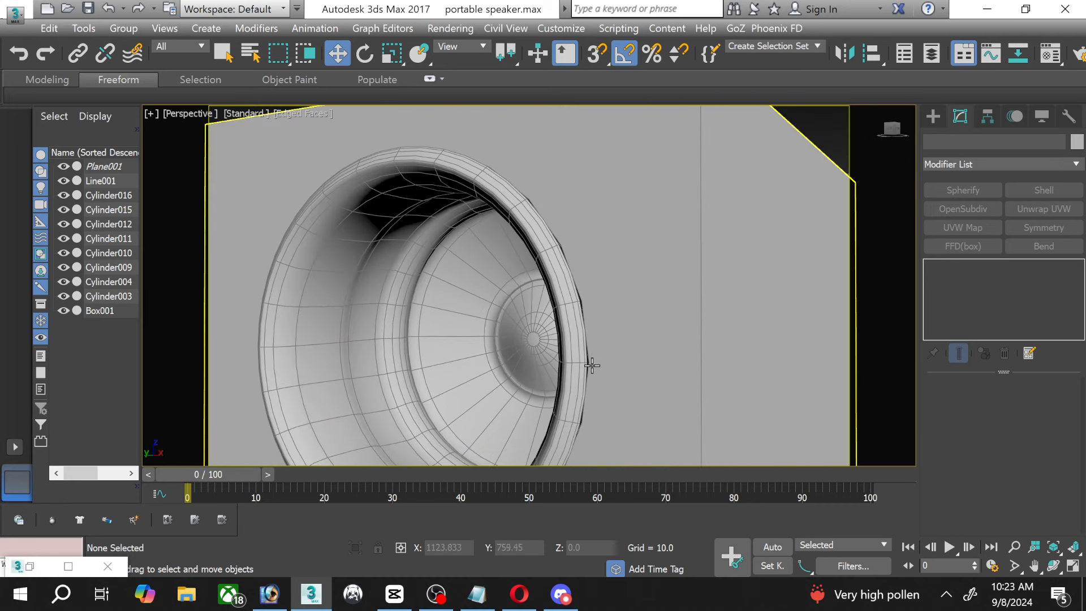
Check the upper speaker's rim against its opening, and delete the lower speaker.
{"action": "left_click", "coordinate": [576, 359]}
{"action": "middle_click_drag", "start_coordinate": [577, 359], "coordinate": [540, 227]}
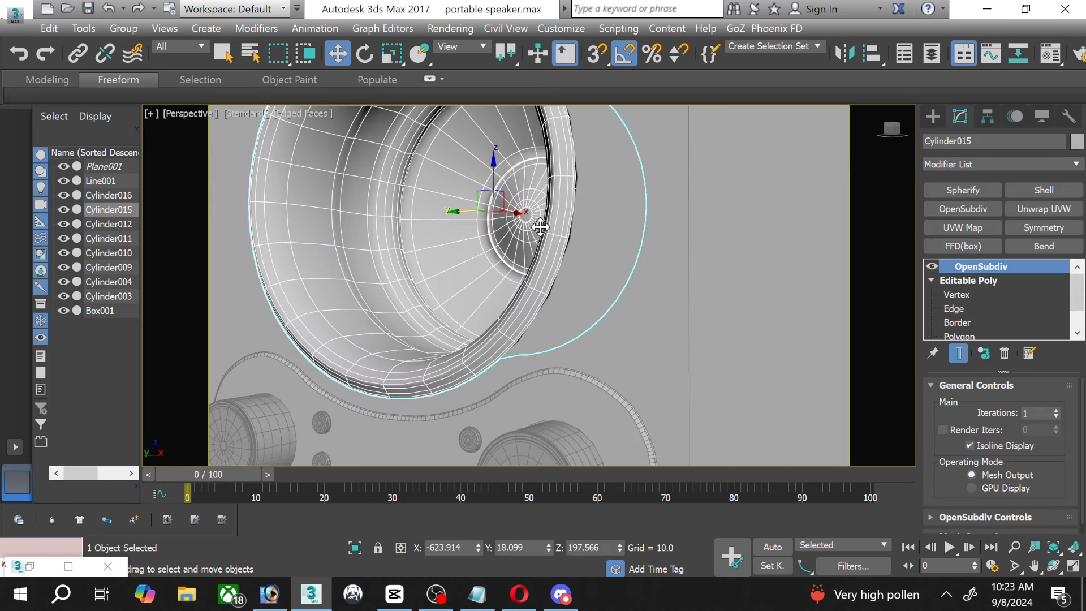
{"action": "scroll", "coordinate": [540, 227], "scroll_direction": "down", "scroll_amount": 4}
{"action": "left_click", "coordinate": [487, 395]}
{"action": "key", "text": "Delete"}
Select the upper speaker with the Scale tool and inspect its rim closely in the Perspective view.
{"action": "left_click", "coordinate": [498, 221]}
{"action": "scroll", "coordinate": [503, 220], "scroll_direction": "up", "scroll_amount": 4}
{"action": "key", "text": "r"}
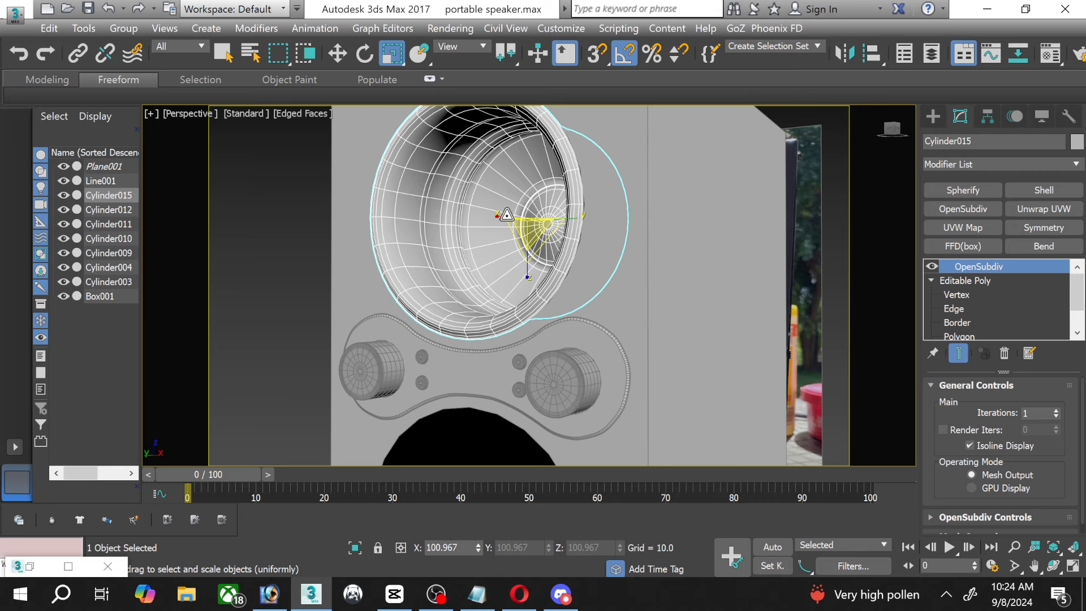
{"action": "middle_click_drag", "start_coordinate": [507, 214], "coordinate": [376, 381], "text": "alt"}
{"action": "scroll", "coordinate": [380, 373], "scroll_direction": "up", "scroll_amount": 4}
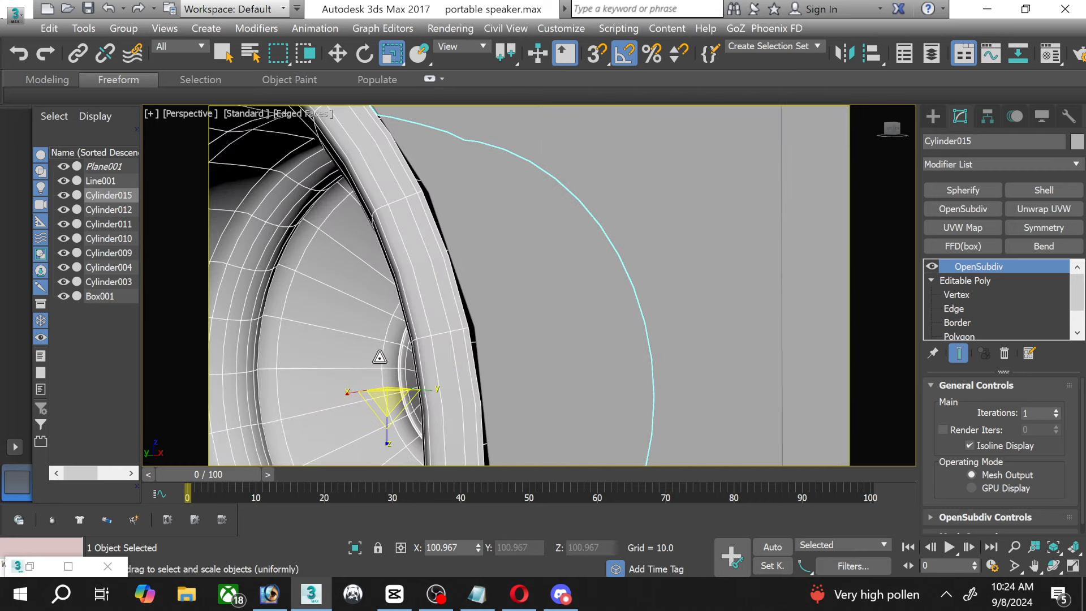
{"action": "scroll", "coordinate": [469, 320], "scroll_direction": "down", "scroll_amount": 5}
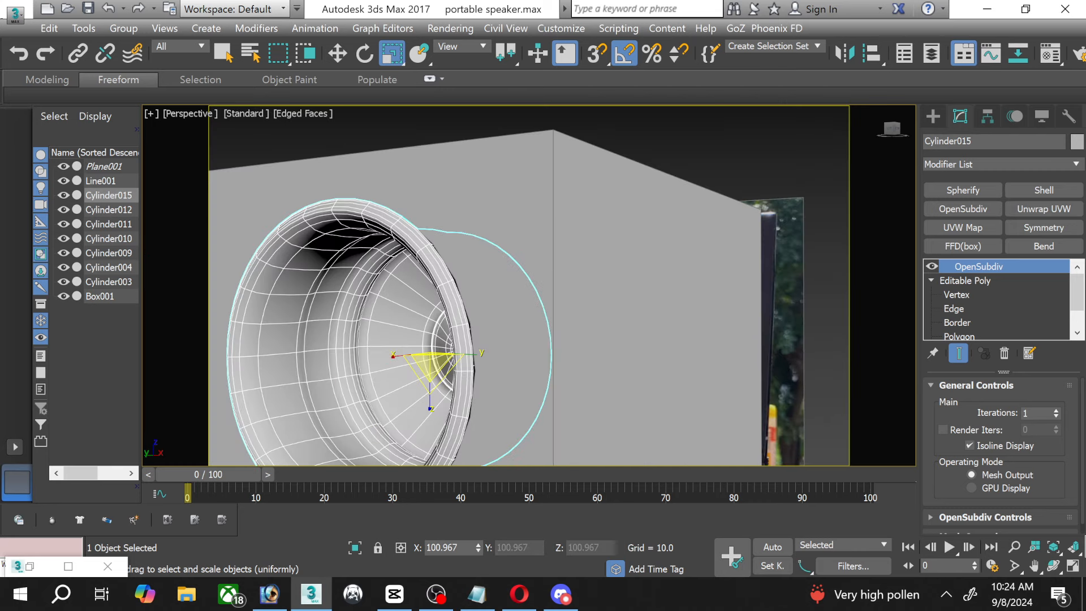
Examine the upper speaker's profile against the box's front edge in a full-size Front view, with the Move tool active.
{"action": "left_click", "coordinate": [1078, 565]}
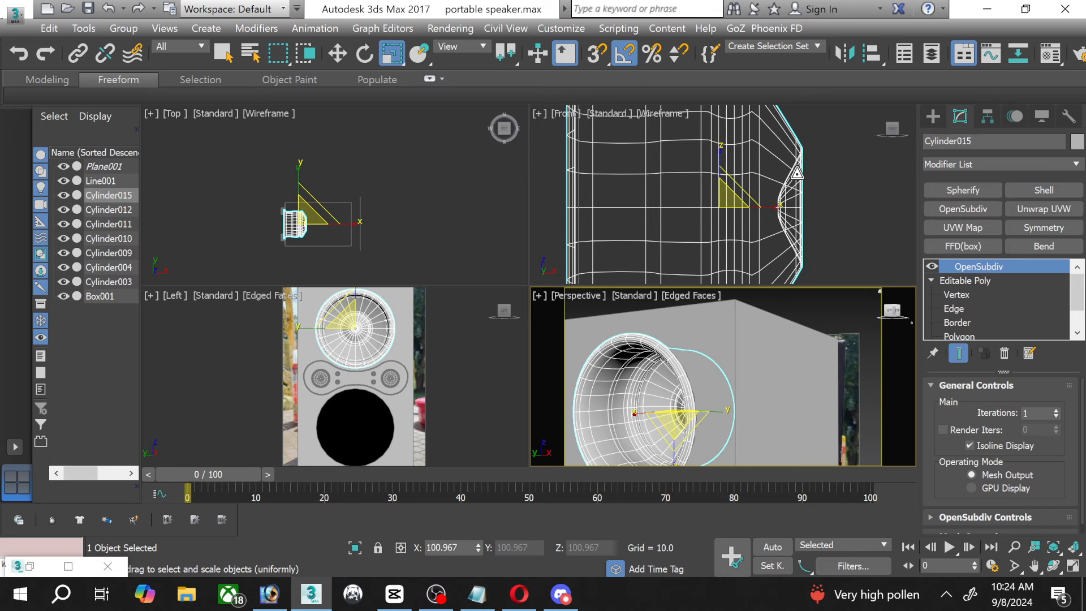
{"action": "left_click", "coordinate": [1072, 566]}
{"action": "scroll", "coordinate": [495, 339], "scroll_direction": "down", "scroll_amount": 3}
{"action": "scroll", "coordinate": [452, 340], "scroll_direction": "down", "scroll_amount": 2}
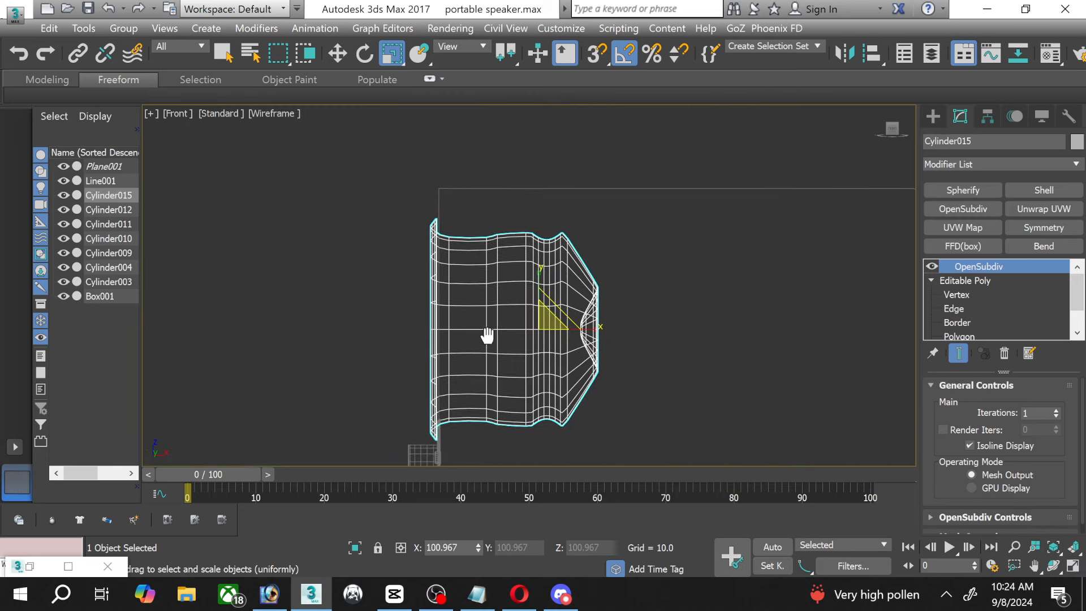
{"action": "scroll", "coordinate": [485, 335], "scroll_direction": "up", "scroll_amount": 3}
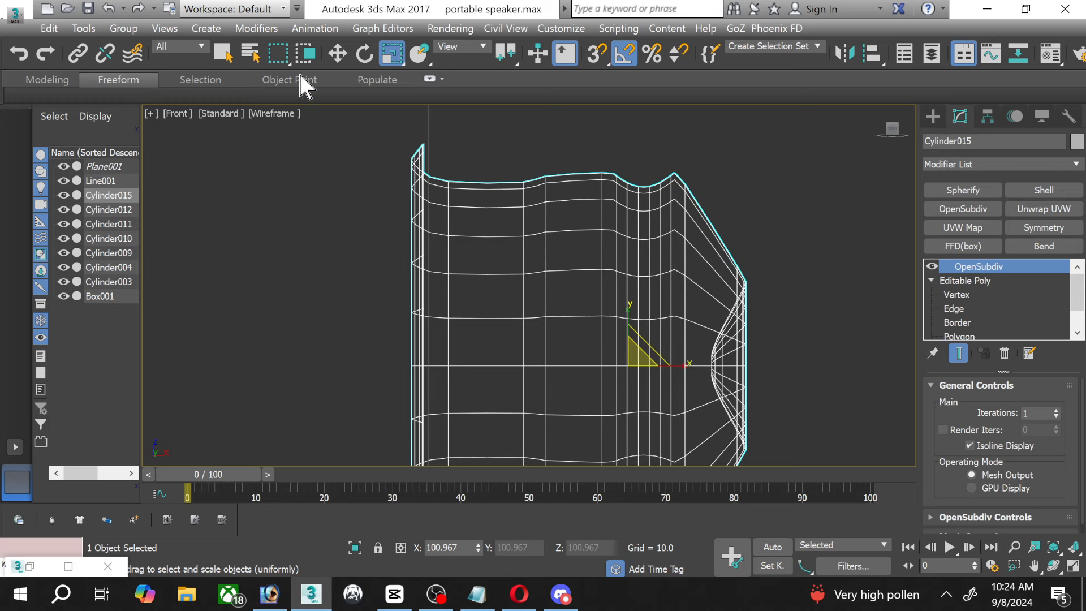
{"action": "left_click", "coordinate": [337, 53]}
{"action": "scroll", "coordinate": [498, 286], "scroll_direction": "down", "scroll_amount": 2}
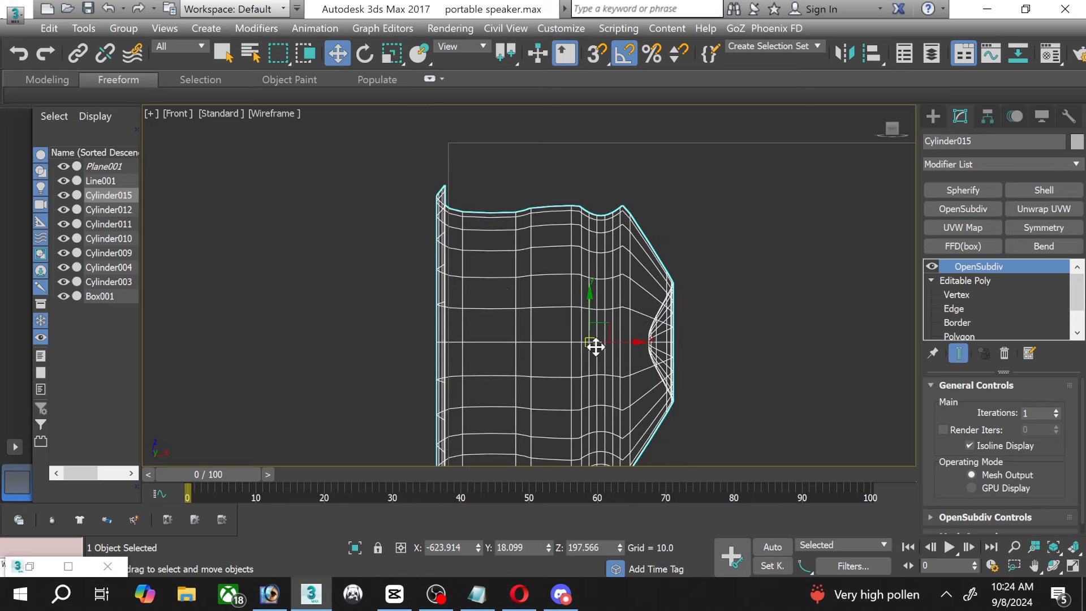
{"action": "scroll", "coordinate": [599, 350], "scroll_direction": "up", "scroll_amount": 2}
{"action": "scroll", "coordinate": [436, 358], "scroll_direction": "up", "scroll_amount": 2}
{"action": "scroll", "coordinate": [576, 371], "scroll_direction": "up", "scroll_amount": 1}
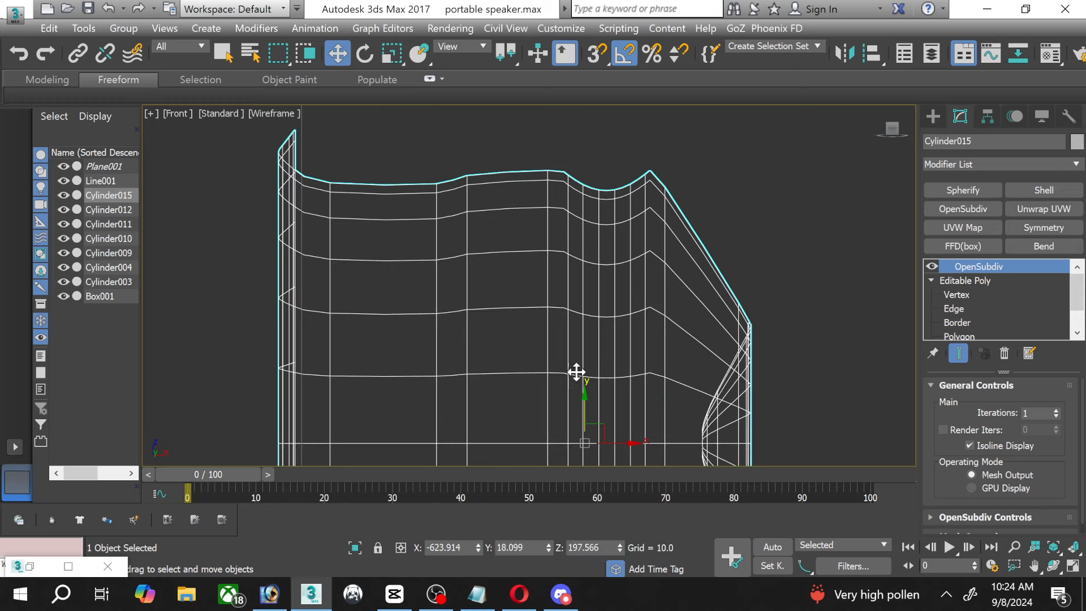
Shift the upper speaker cone slightly along X to about -620.3 and scale it up uniformly to about 101.9 percent.
{"action": "left_click_drag", "start_coordinate": [622, 443], "coordinate": [630, 442]}
{"action": "scroll", "coordinate": [499, 394], "scroll_direction": "down", "scroll_amount": 1}
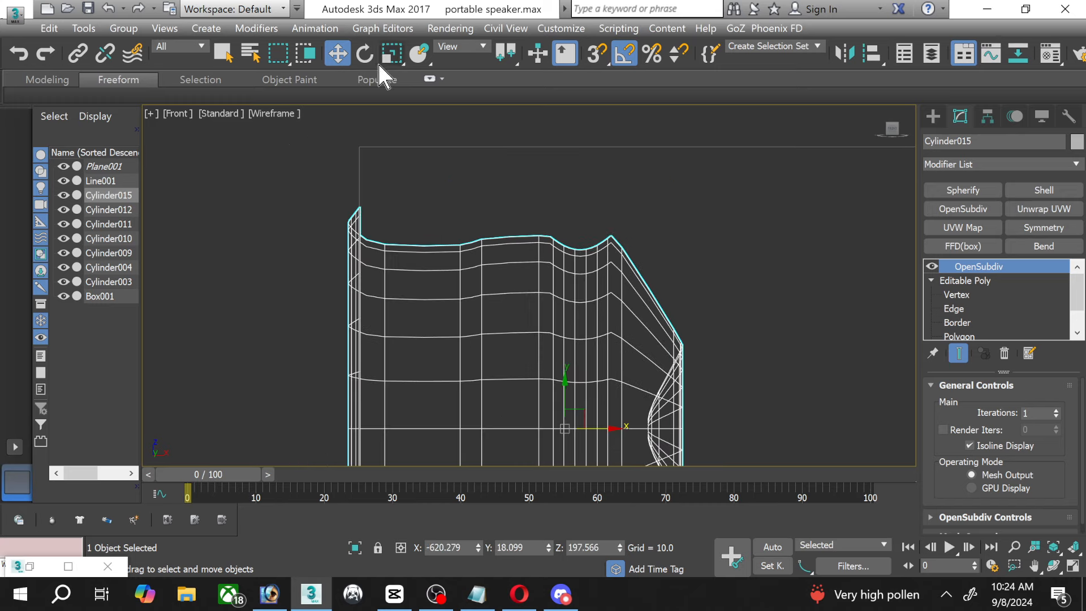
{"action": "left_click", "coordinate": [391, 54]}
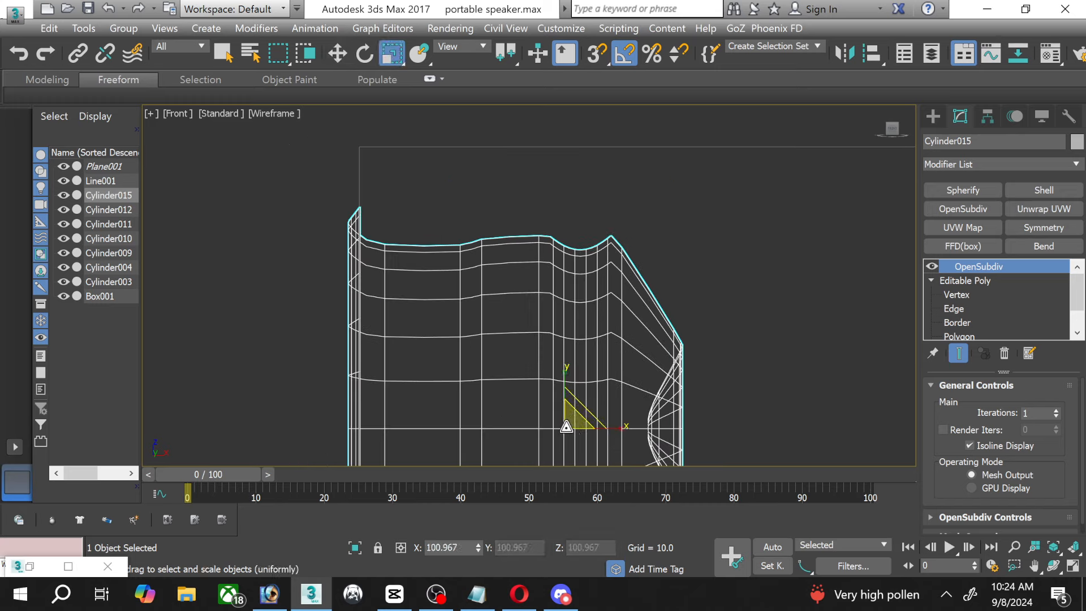
{"action": "left_click_drag", "start_coordinate": [566, 426], "coordinate": [566, 426]}
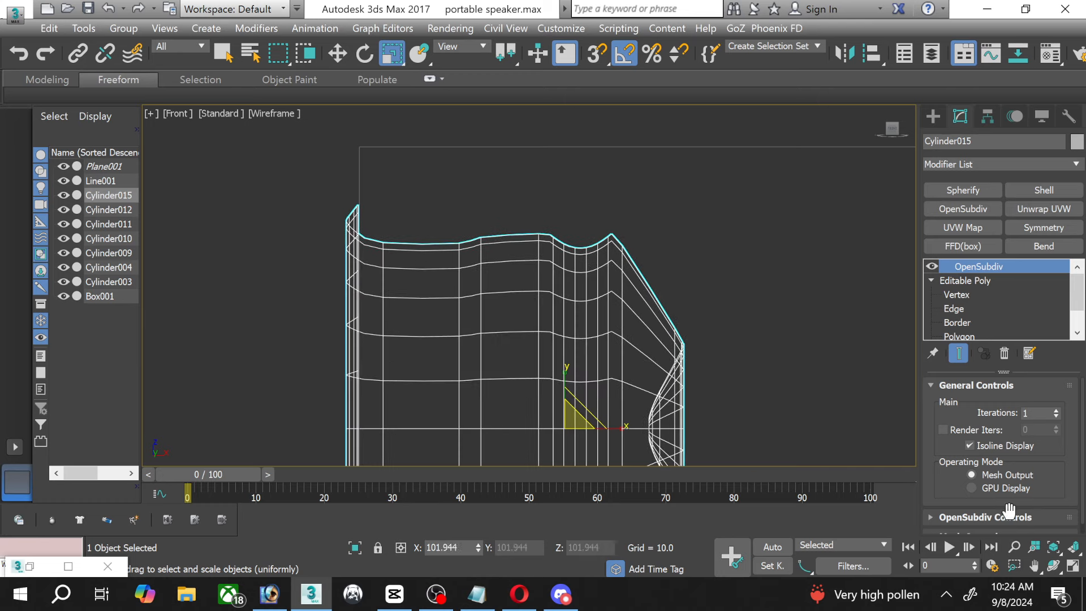
In the maximized Left view, clone the upper speaker cone straight down onto the lower black opening, at Z about -183.3.
{"action": "left_click", "coordinate": [1071, 566]}
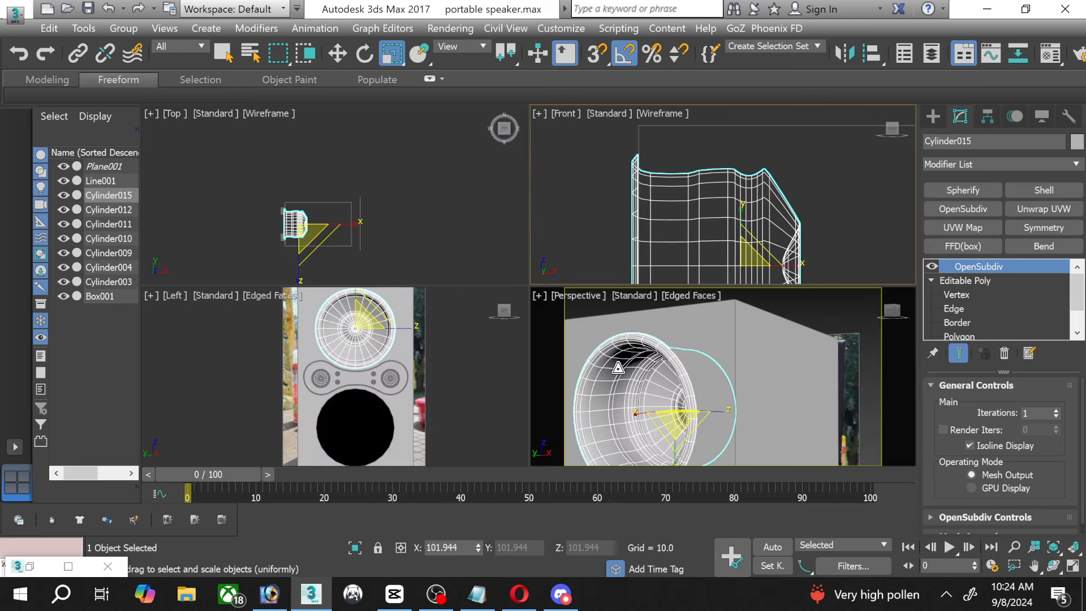
{"action": "left_click", "coordinate": [1072, 566]}
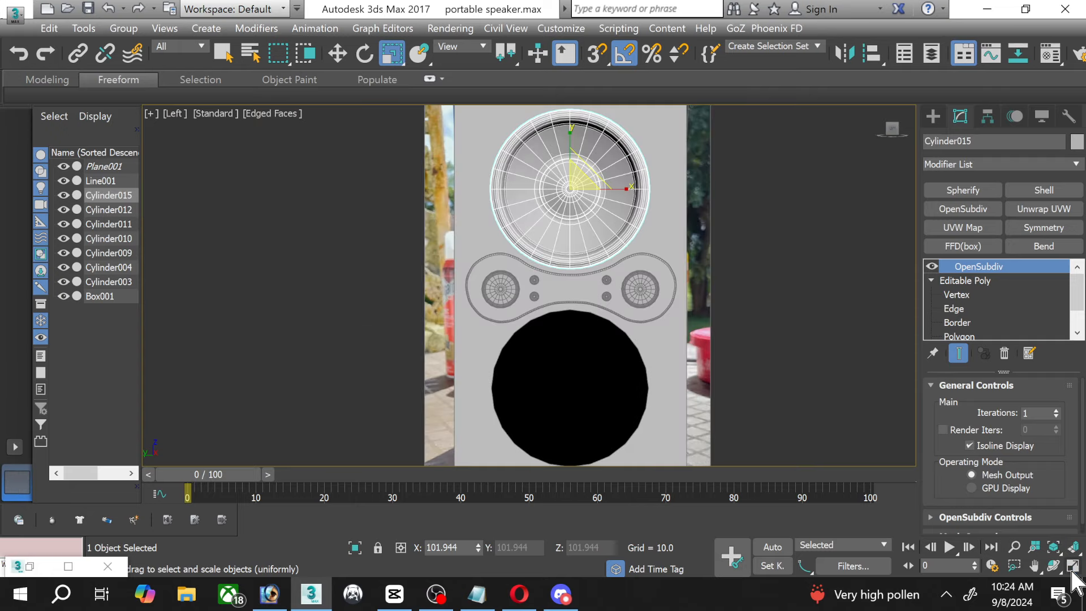
{"action": "left_click", "coordinate": [362, 56]}
{"action": "left_click", "coordinate": [437, 593]}
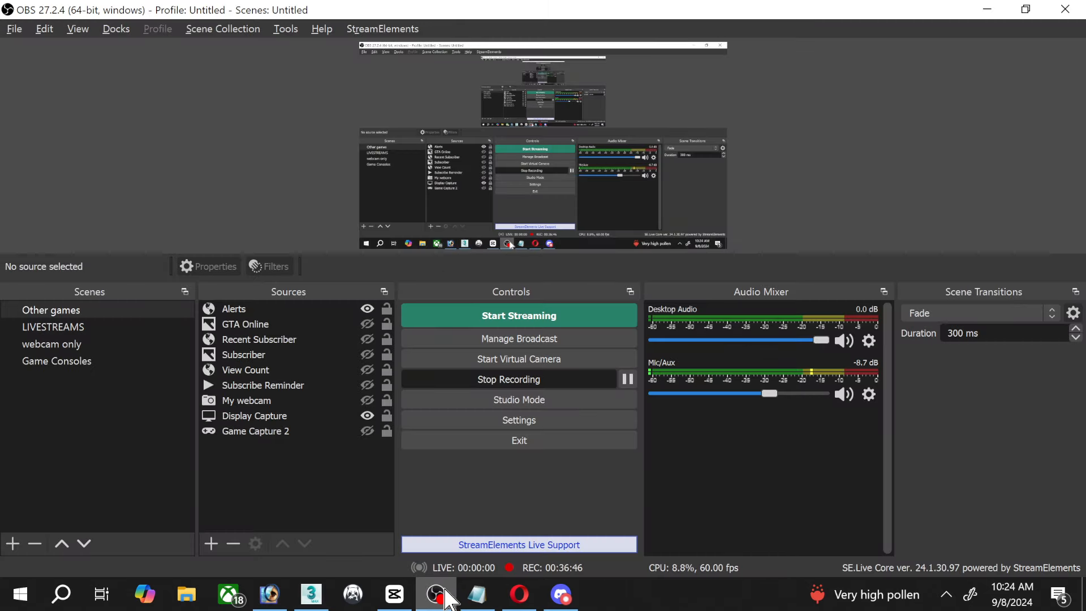
{"action": "left_click", "coordinate": [451, 594]}
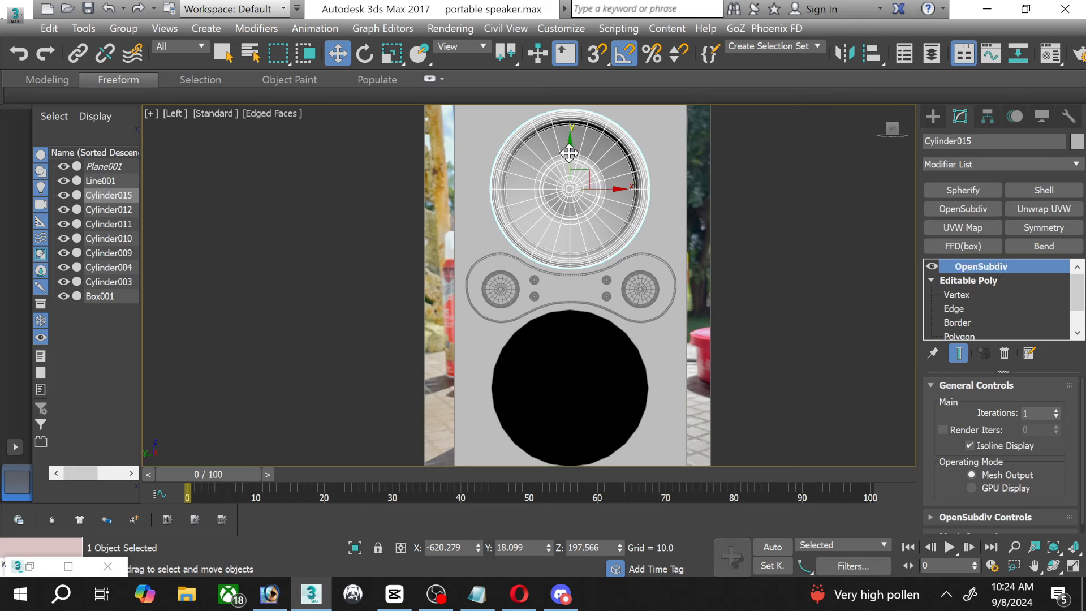
{"action": "left_click_drag", "start_coordinate": [568, 151], "coordinate": [565, 352]}
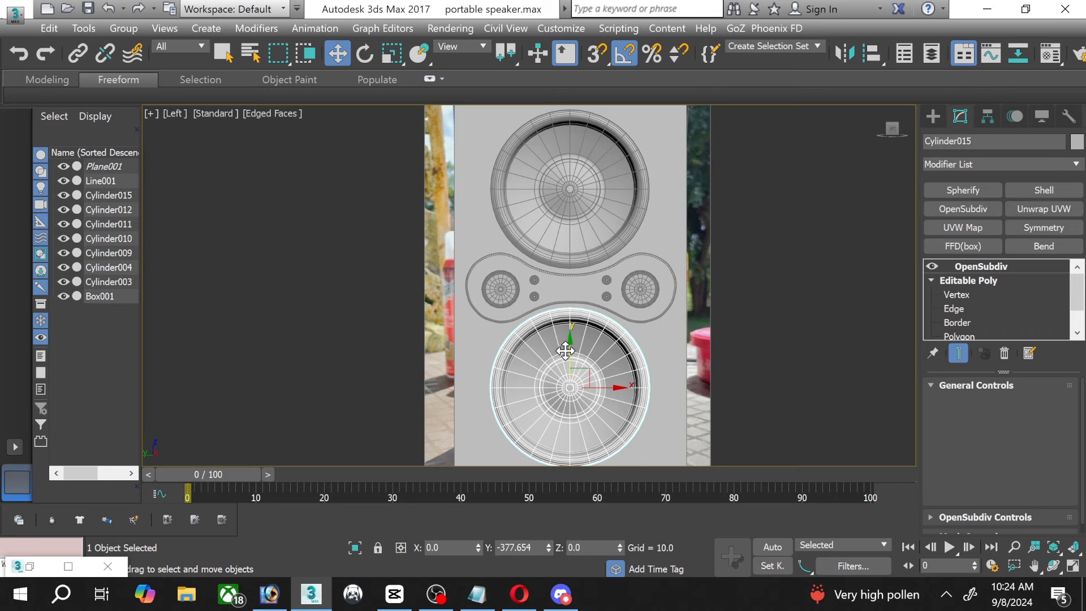
{"action": "left_click_drag", "start_coordinate": [568, 351], "coordinate": [568, 346], "text": "shift"}
{"action": "left_click", "coordinate": [565, 365]}
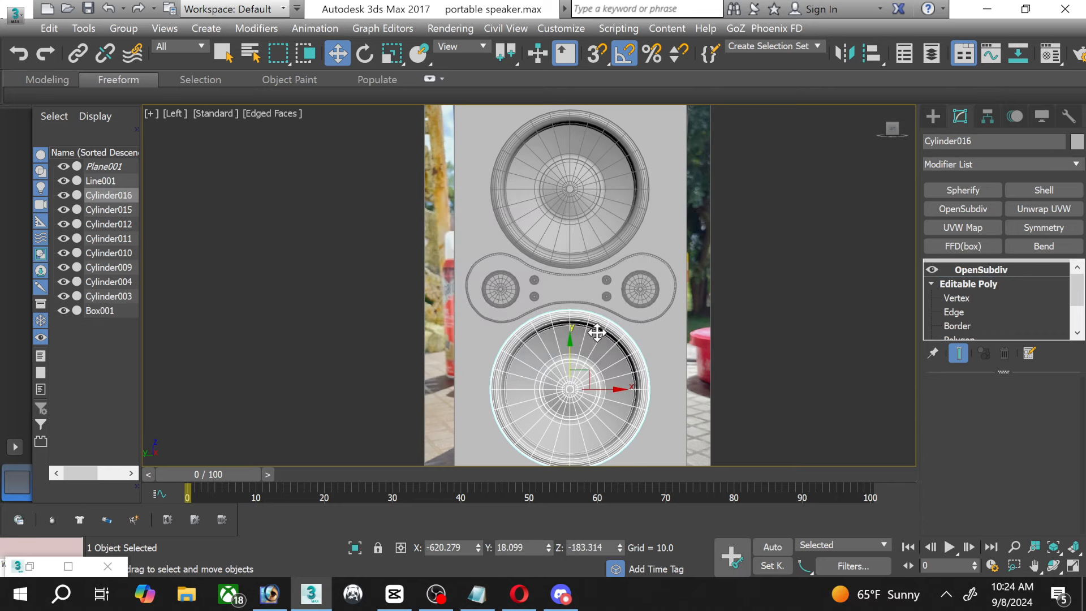
Show the Left view in wireframe and nudge the lower speaker cone vertically to Z about -182.9.
{"action": "scroll", "coordinate": [583, 338], "scroll_direction": "up", "scroll_amount": 6}
{"action": "middle_click_drag", "start_coordinate": [555, 339], "coordinate": [554, 252]}
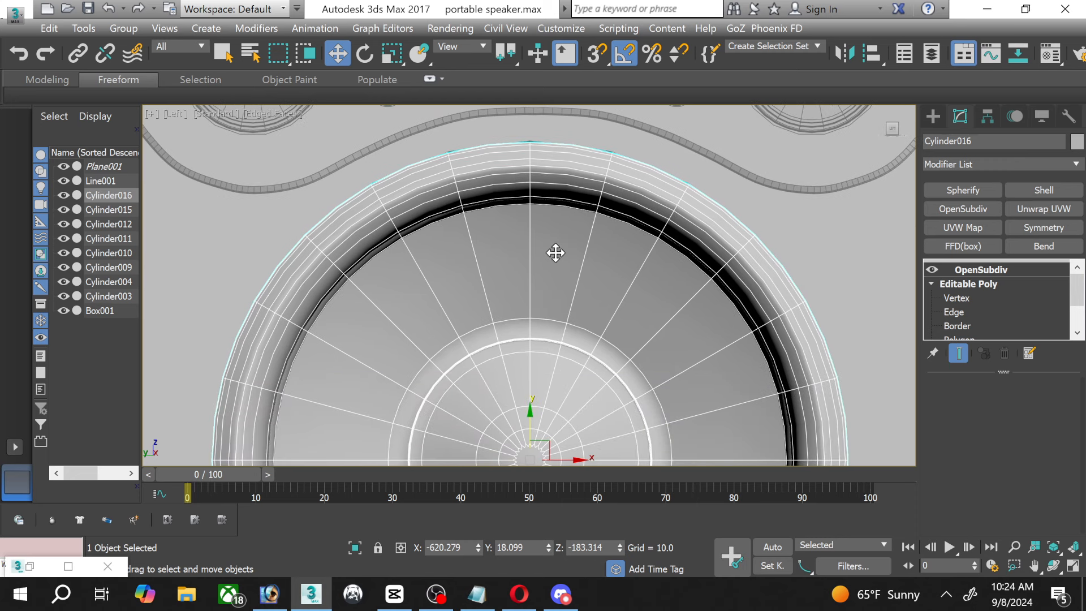
{"action": "left_click", "coordinate": [278, 116]}
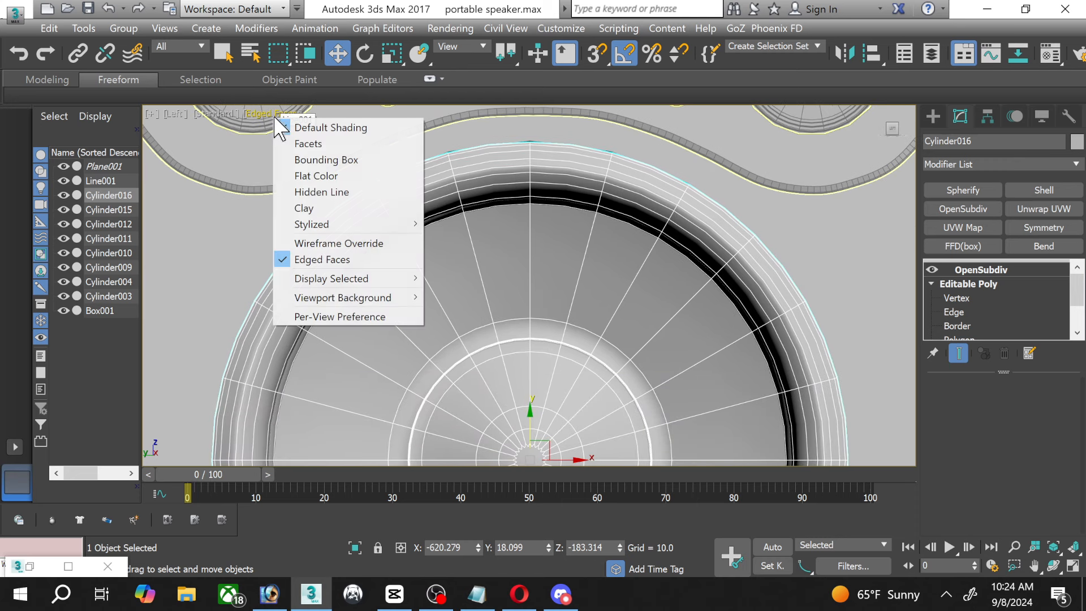
{"action": "left_click", "coordinate": [338, 244]}
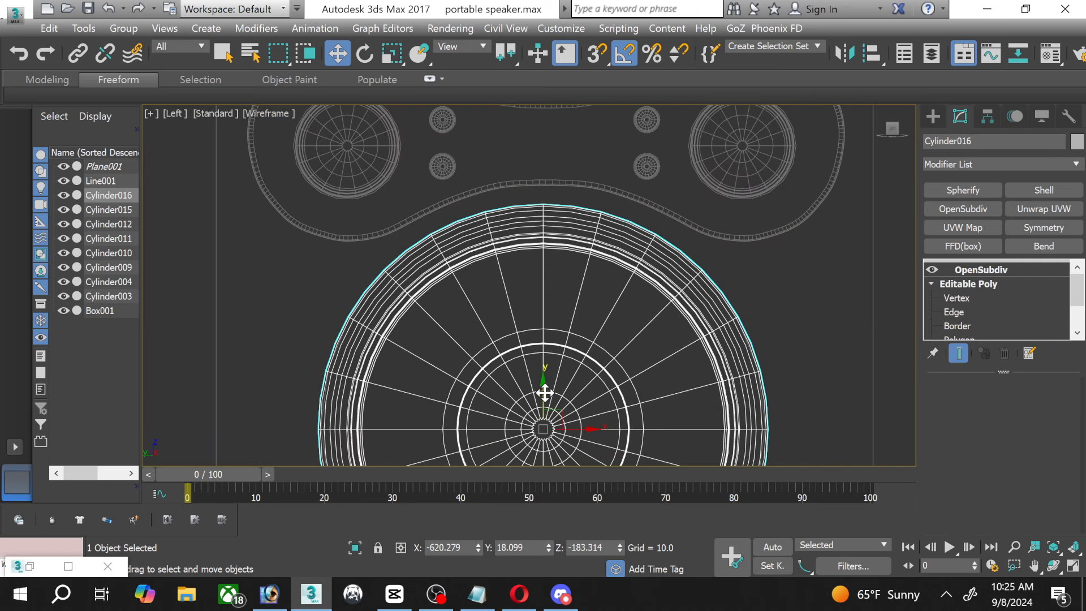
{"action": "mouse_move", "coordinate": [543, 392]}
{"action": "left_mouse_down"}
{"action": "mouse_move", "coordinate": [542, 416]}
{"action": "mouse_move", "coordinate": [529, 390]}
{"action": "left_mouse_up"}
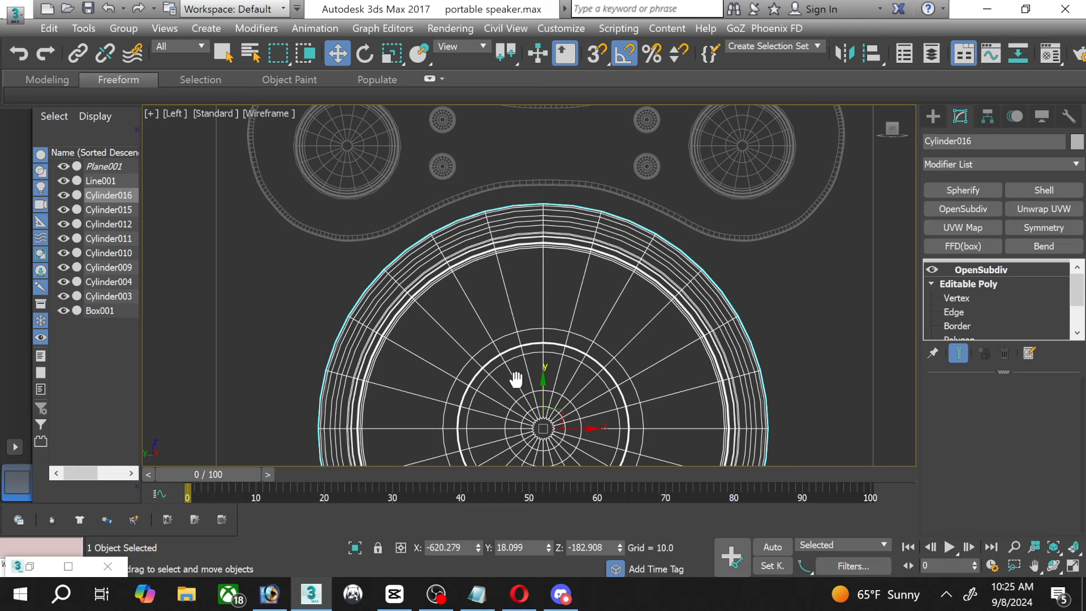
{"action": "middle_click_drag", "start_coordinate": [516, 375], "coordinate": [514, 259]}
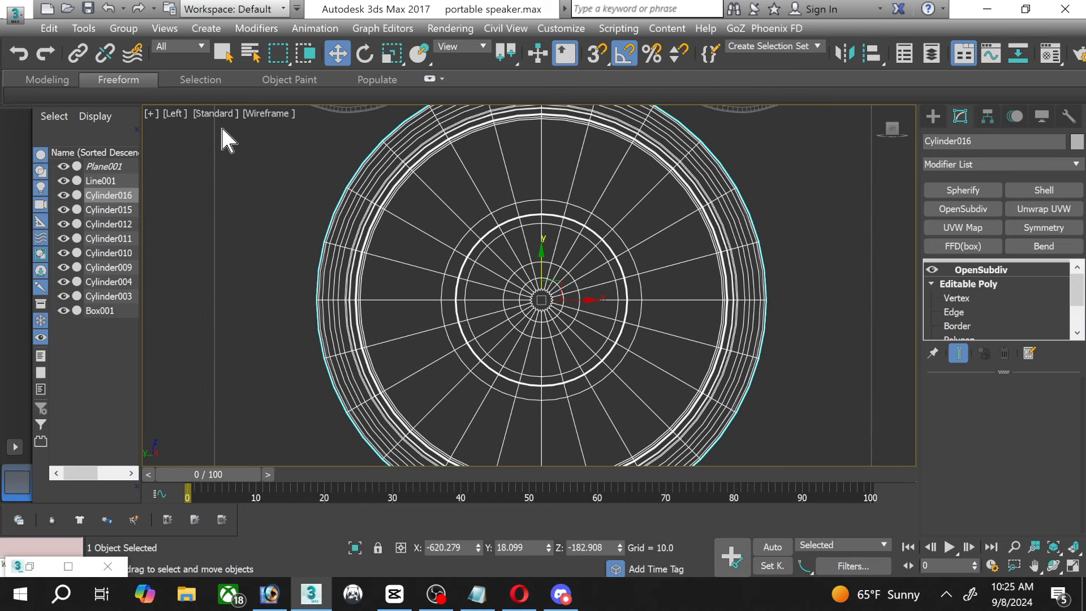
Return the Left view to Default Shading and deselect the lower speaker cone.
{"action": "left_click", "coordinate": [278, 113]}
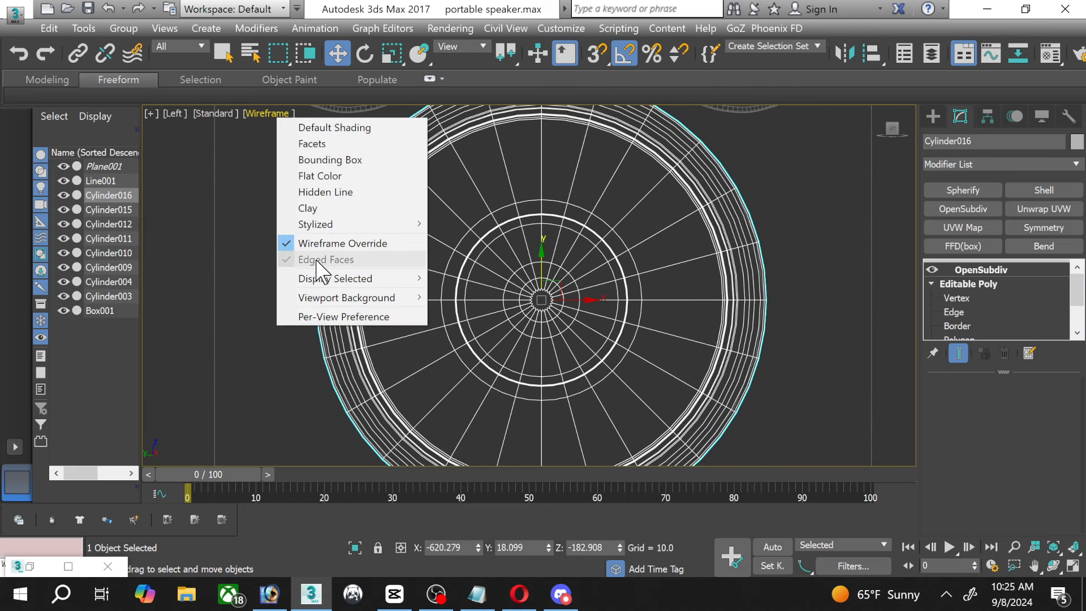
{"action": "left_click", "coordinate": [325, 129]}
{"action": "mouse_move", "coordinate": [606, 310]}
{"action": "middle_mouse_down"}
{"action": "mouse_move", "coordinate": [596, 228]}
{"action": "mouse_move", "coordinate": [588, 323]}
{"action": "middle_mouse_up"}
{"action": "left_click", "coordinate": [882, 314]}
{"action": "scroll", "coordinate": [833, 309], "scroll_direction": "down", "scroll_amount": 4}
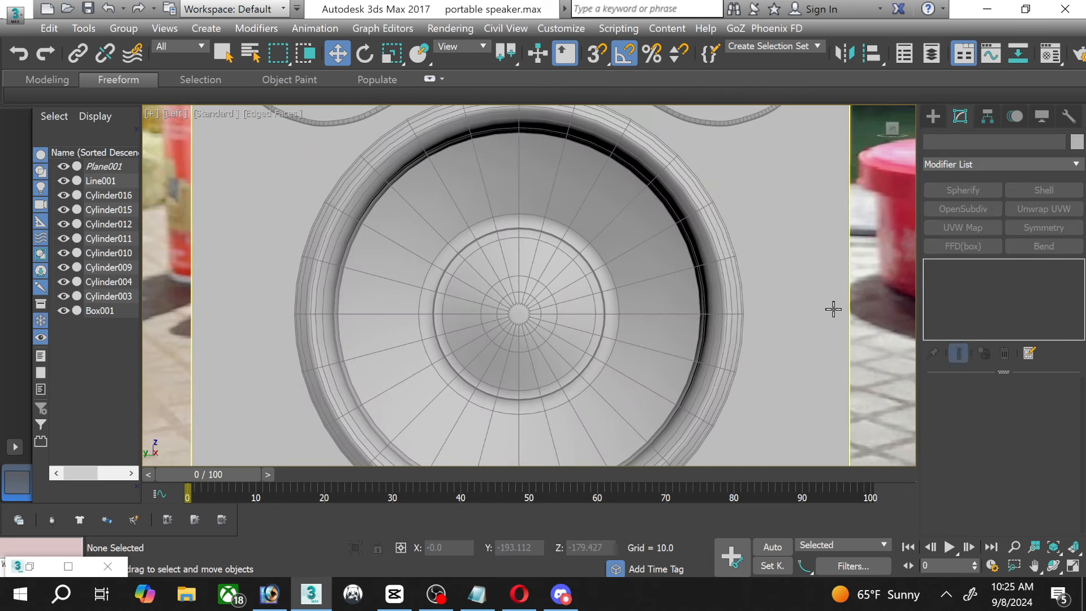
{"action": "scroll", "coordinate": [833, 309], "scroll_direction": "down", "scroll_amount": 2}
{"action": "middle_click_drag", "start_coordinate": [820, 390], "coordinate": [616, 403]}
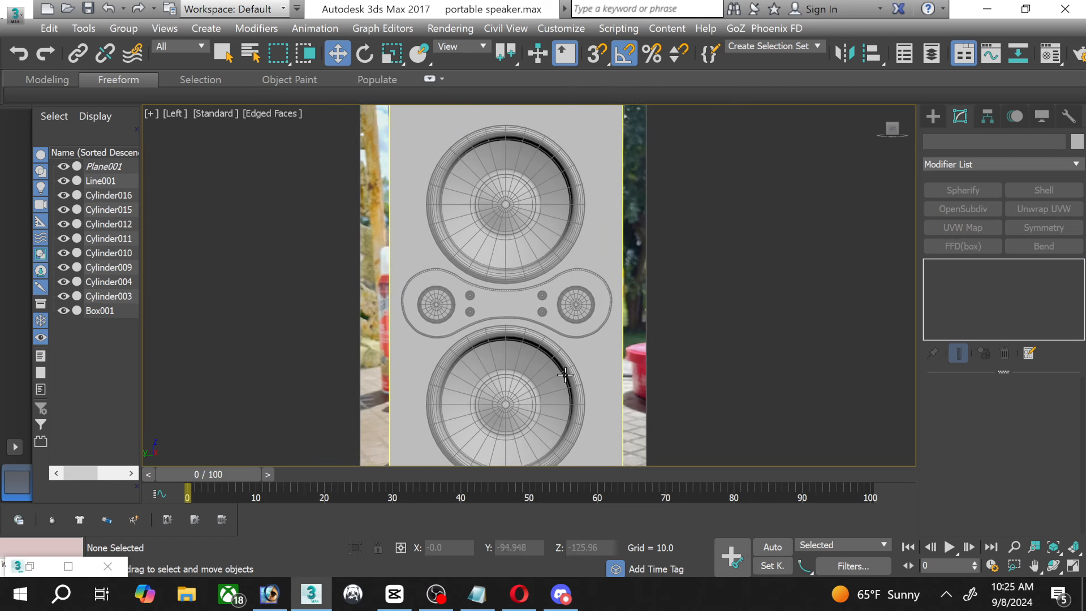
Isolate the reference image plane Plane001 and the control plate Line001, then clear the selection.
{"action": "left_click", "coordinate": [502, 309]}
{"action": "scroll", "coordinate": [500, 306], "scroll_direction": "up", "scroll_amount": 5}
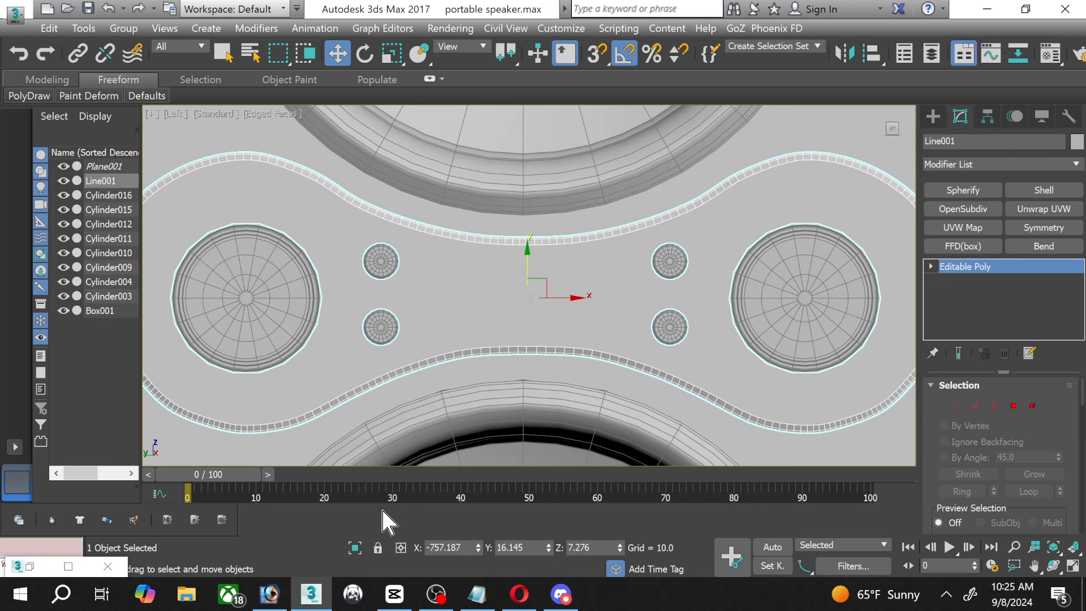
{"action": "left_click", "coordinate": [104, 167]}
{"action": "left_click", "coordinate": [100, 181], "text": "ctrl"}
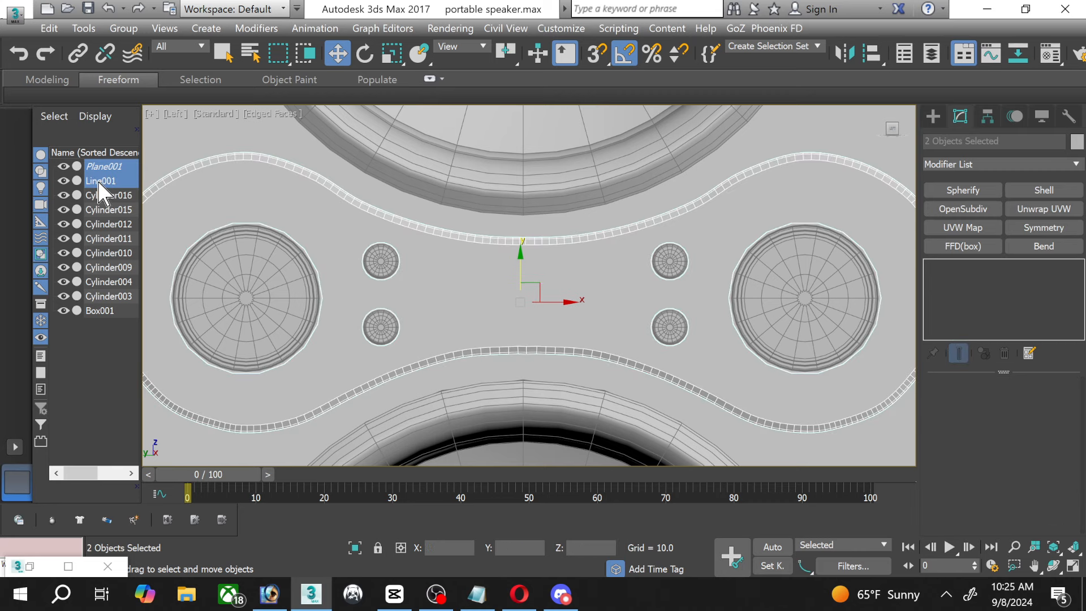
{"action": "left_click", "coordinate": [355, 548]}
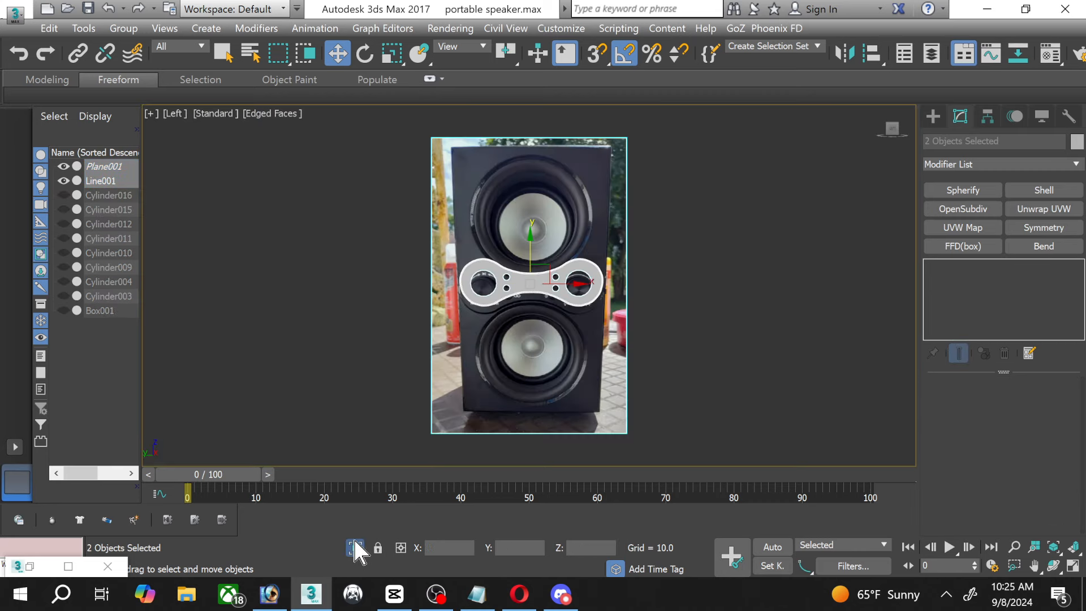
{"action": "left_click", "coordinate": [663, 227]}
Move the reference image plane up to Z about 20.8 to line up its knobs with the control plate's holes.
{"action": "scroll", "coordinate": [540, 274], "scroll_direction": "up", "scroll_amount": 8}
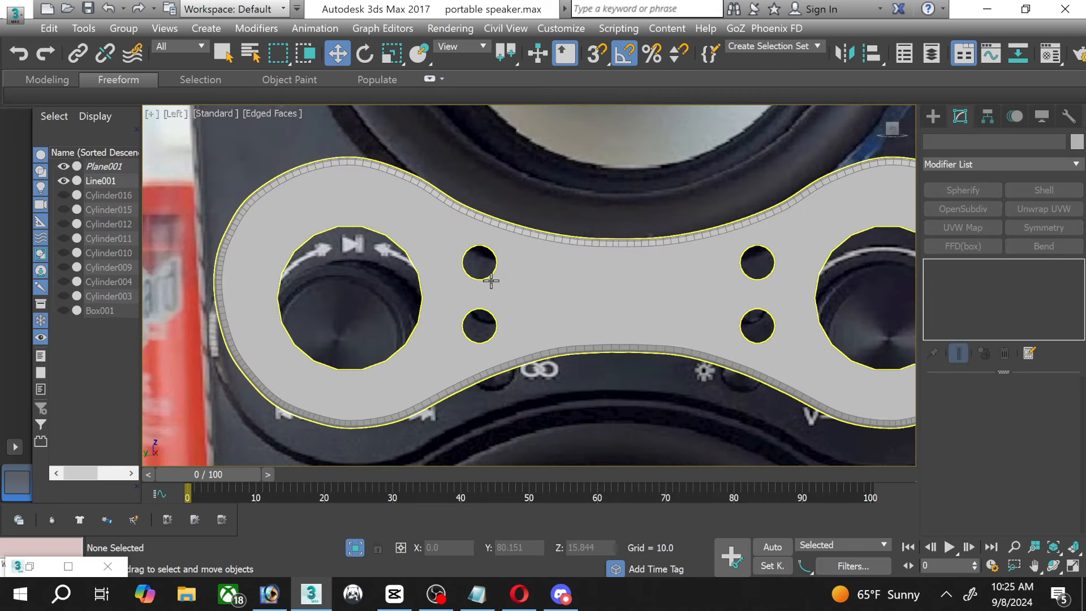
{"action": "scroll", "coordinate": [544, 290], "scroll_direction": "down", "scroll_amount": 4}
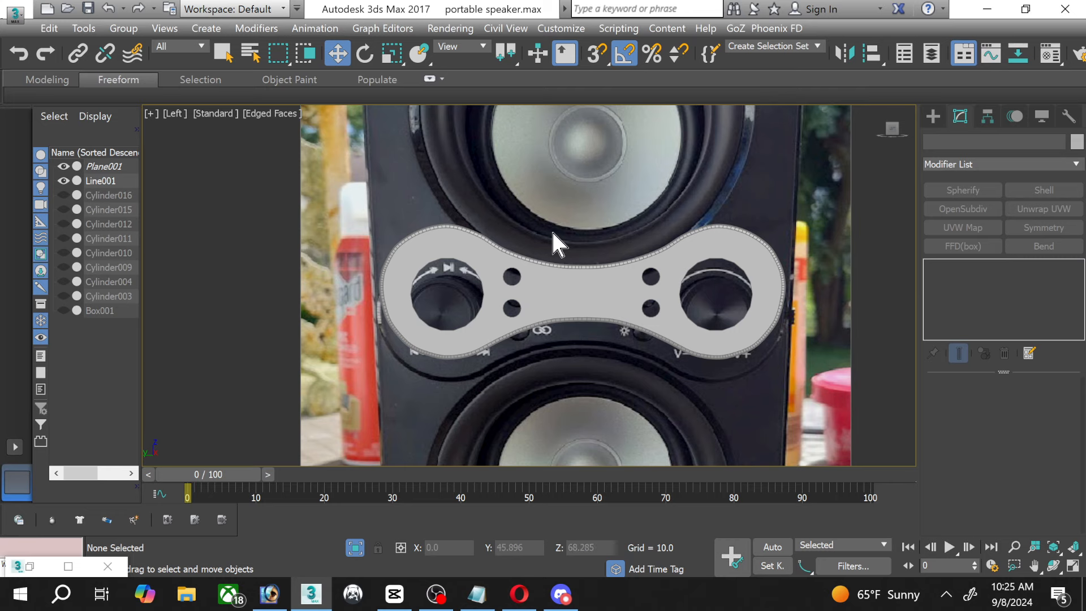
{"action": "scroll", "coordinate": [564, 249], "scroll_direction": "down", "scroll_amount": 2}
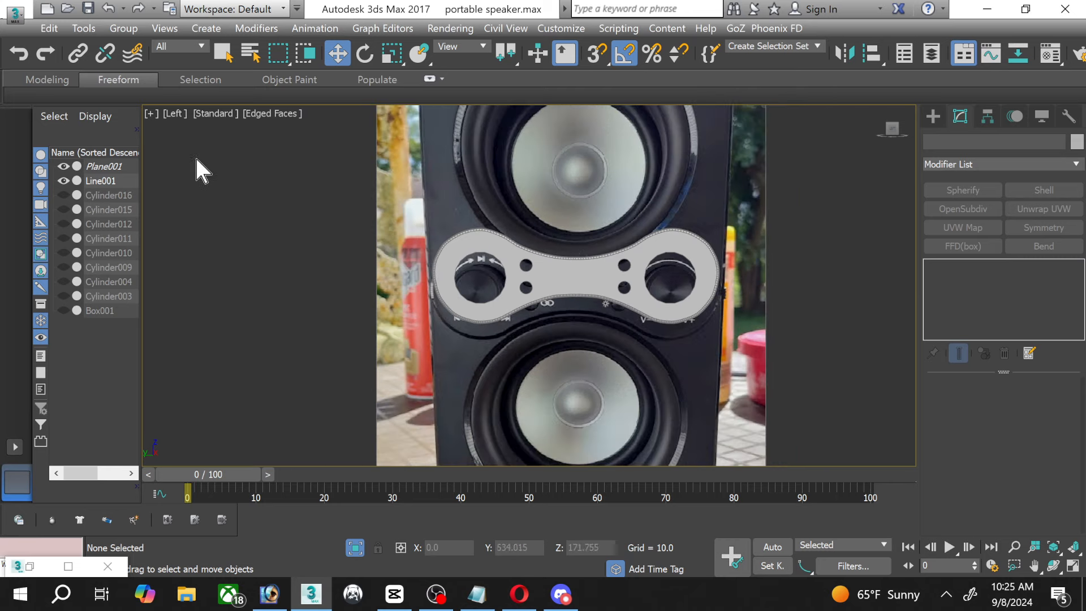
{"action": "left_click", "coordinate": [100, 166]}
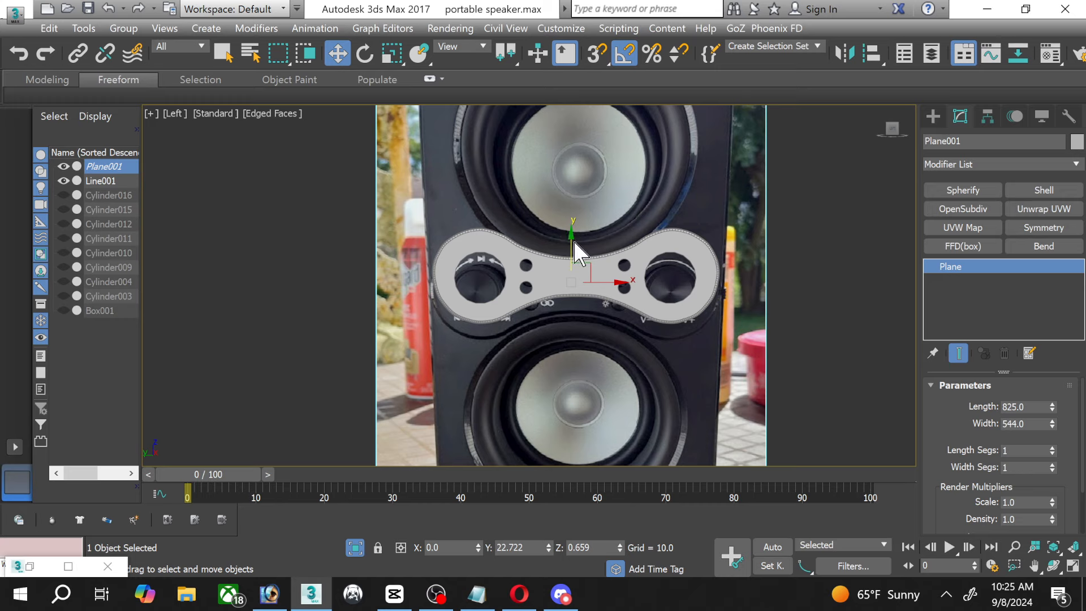
{"action": "left_click_drag", "start_coordinate": [572, 241], "coordinate": [574, 228]}
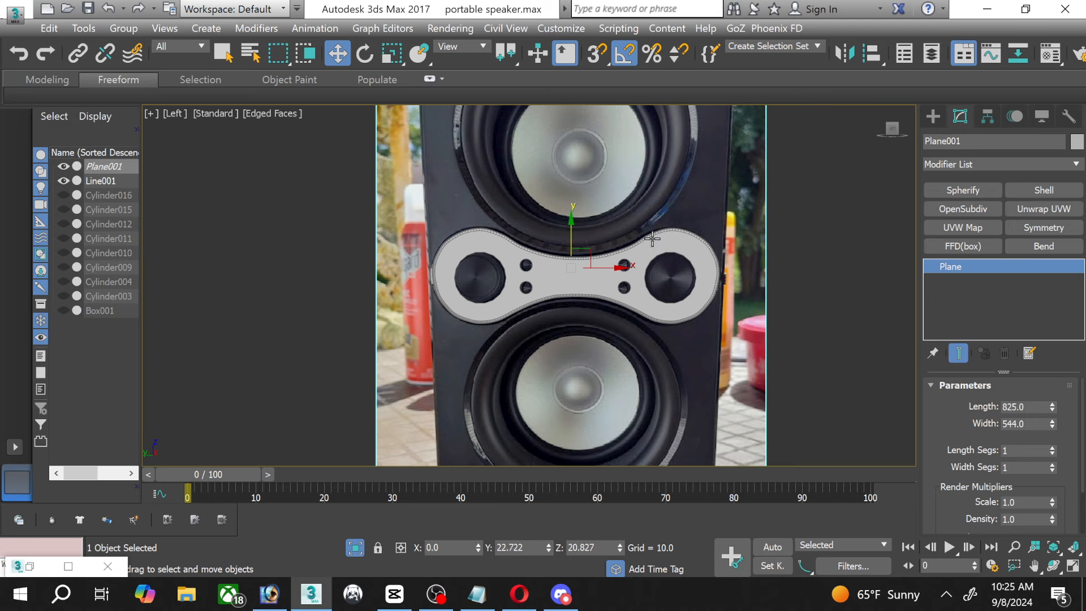
{"action": "scroll", "coordinate": [650, 241], "scroll_direction": "up", "scroll_amount": 5}
Assign the 07 - Default material to the control plate with its opacity set to 25.
{"action": "left_click", "coordinate": [491, 313]}
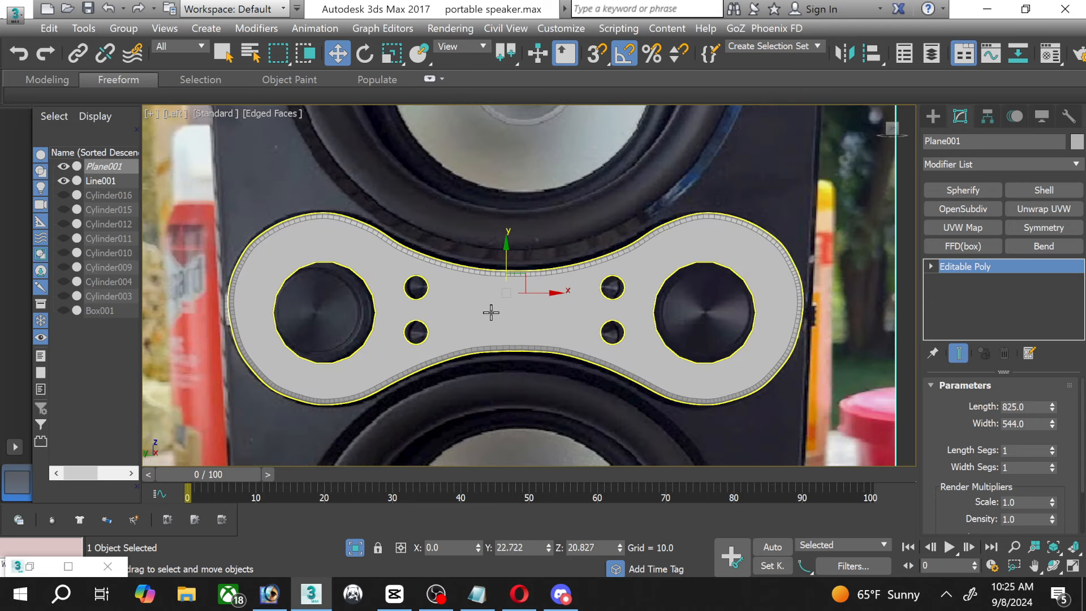
{"action": "left_click", "coordinate": [491, 310]}
{"action": "key", "text": "m"}
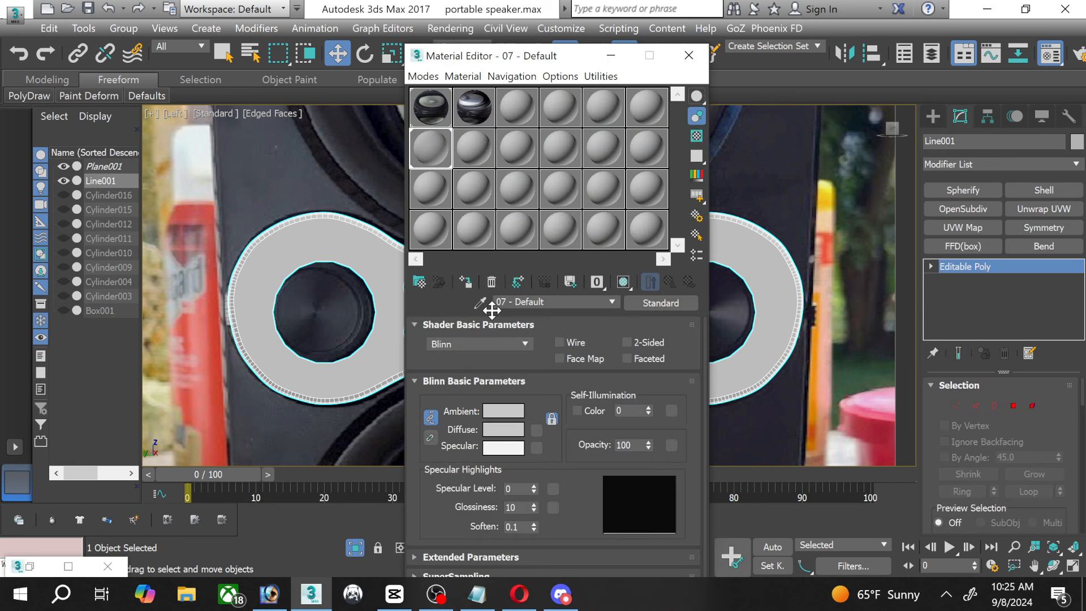
{"action": "left_click", "coordinate": [516, 281]}
{"action": "key", "text": "BackSpace"}
{"action": "key", "text": "Return"}
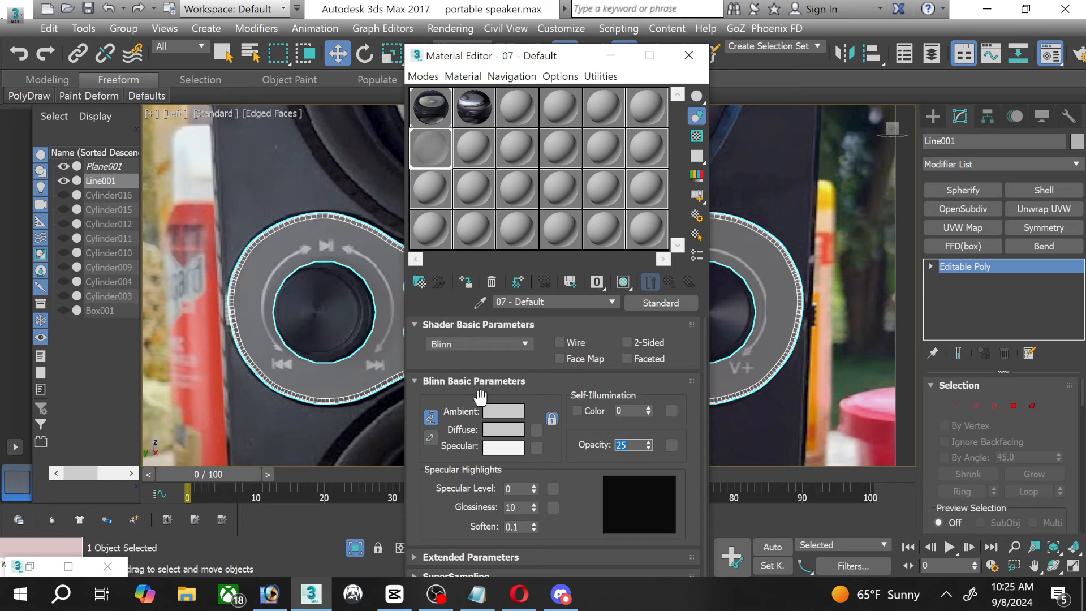
{"action": "left_click", "coordinate": [689, 55]}
Set the opacity of the control plate's material to 5 and minimize the Material Editor.
{"action": "scroll", "coordinate": [545, 315], "scroll_direction": "up", "scroll_amount": 6}
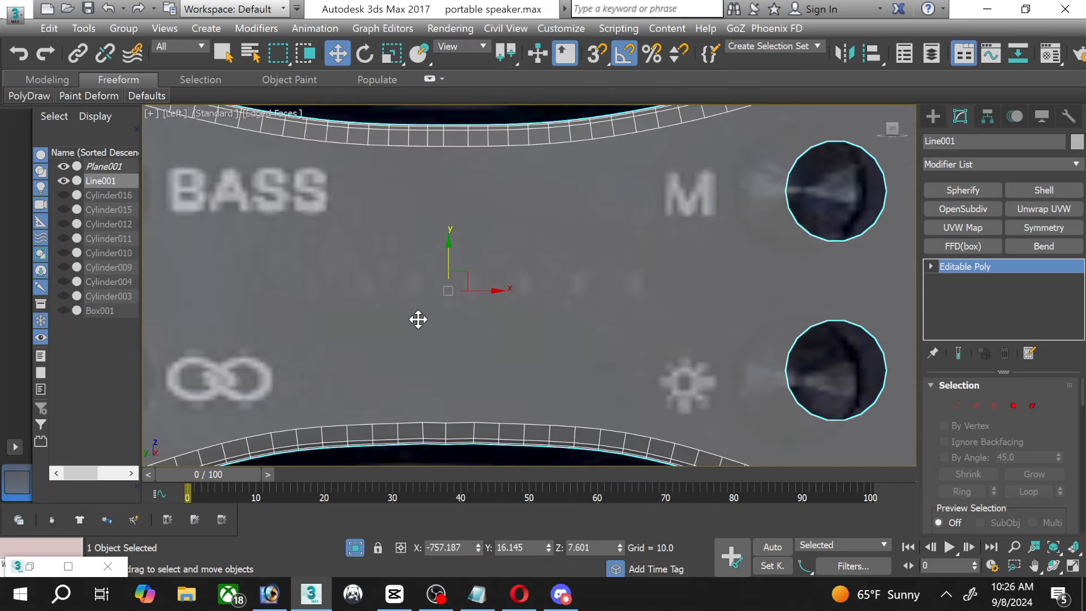
{"action": "middle_click_drag", "start_coordinate": [417, 318], "coordinate": [454, 323]}
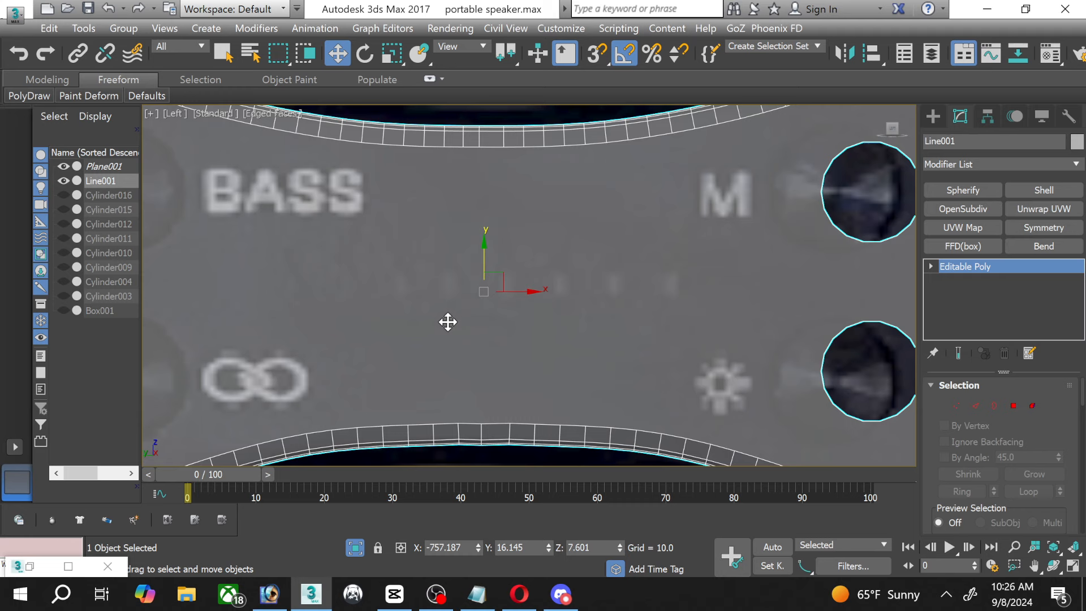
{"action": "key", "text": "m"}
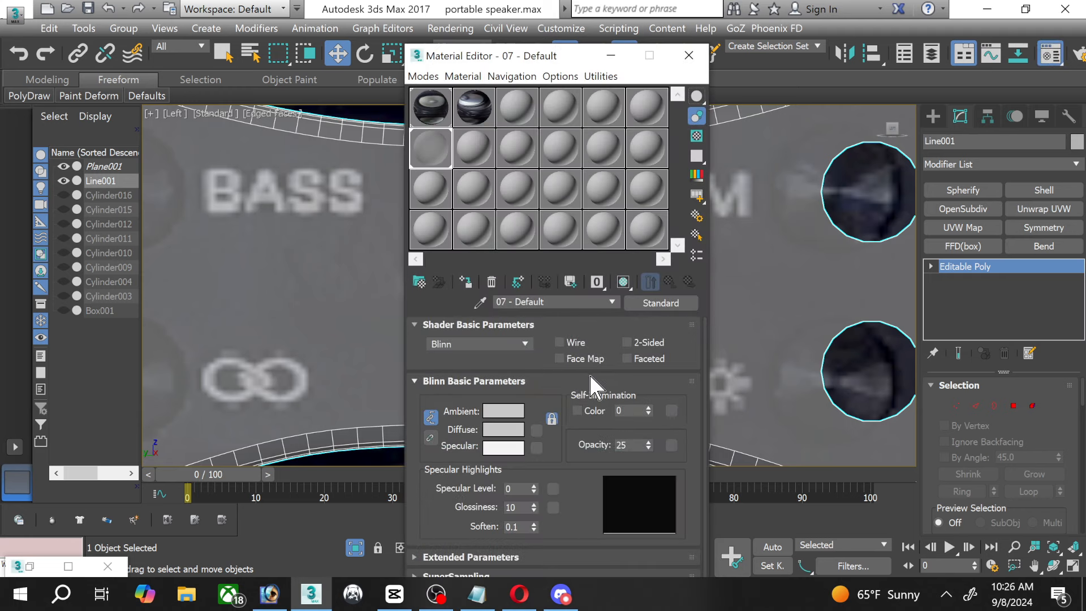
{"action": "double_click", "coordinate": [631, 446]}
{"action": "type", "text": "5"}
{"action": "key", "text": "Return"}
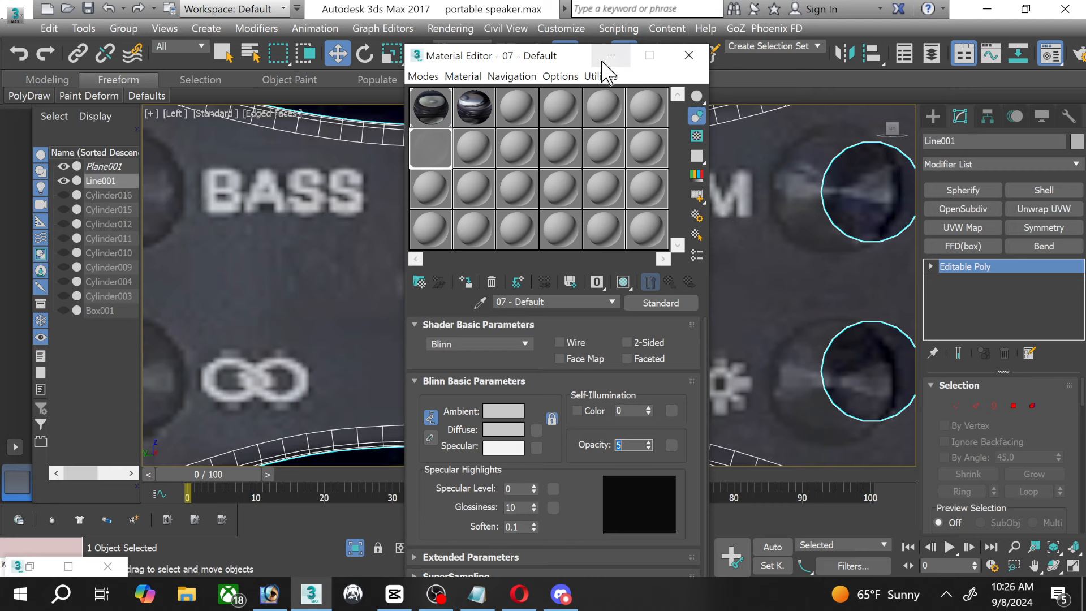
{"action": "key", "text": "m"}
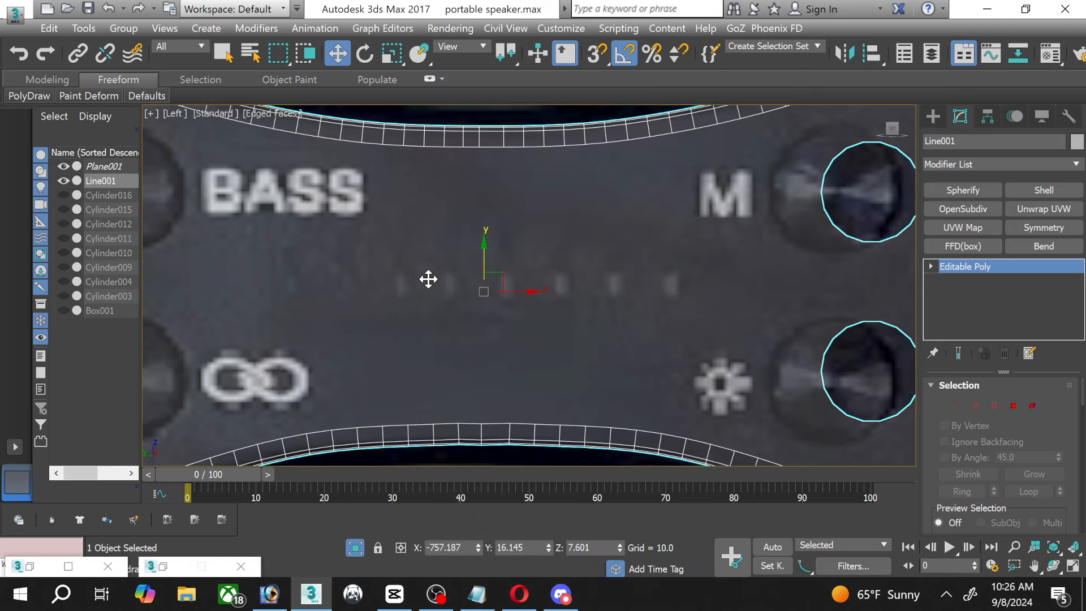
{"action": "scroll", "coordinate": [428, 279], "scroll_direction": "down", "scroll_amount": 2}
{"action": "scroll", "coordinate": [369, 268], "scroll_direction": "up", "scroll_amount": 3}
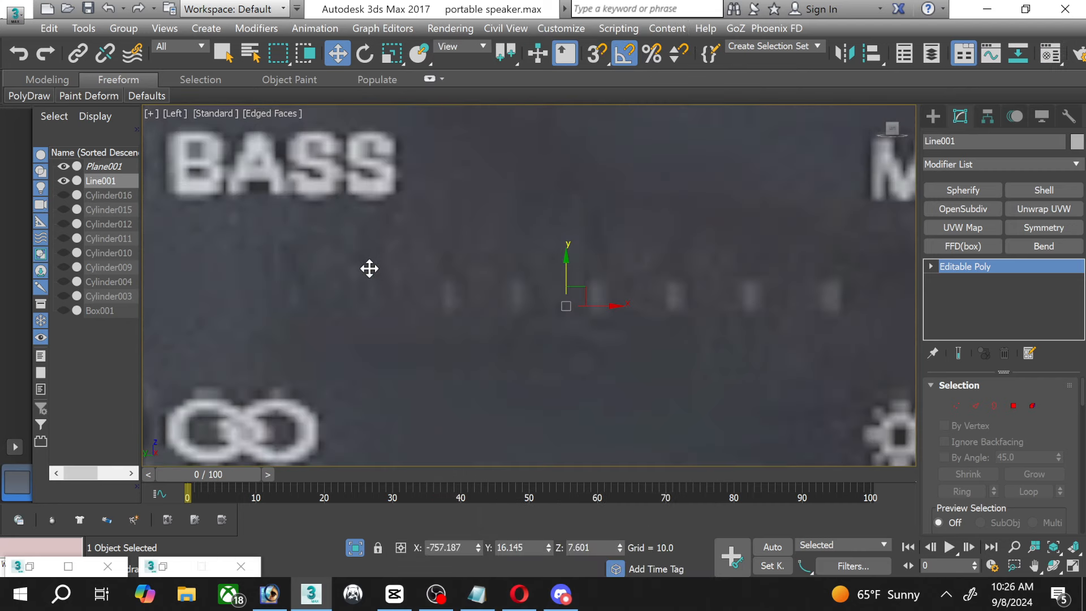
{"action": "scroll", "coordinate": [786, 282], "scroll_direction": "down", "scroll_amount": 4}
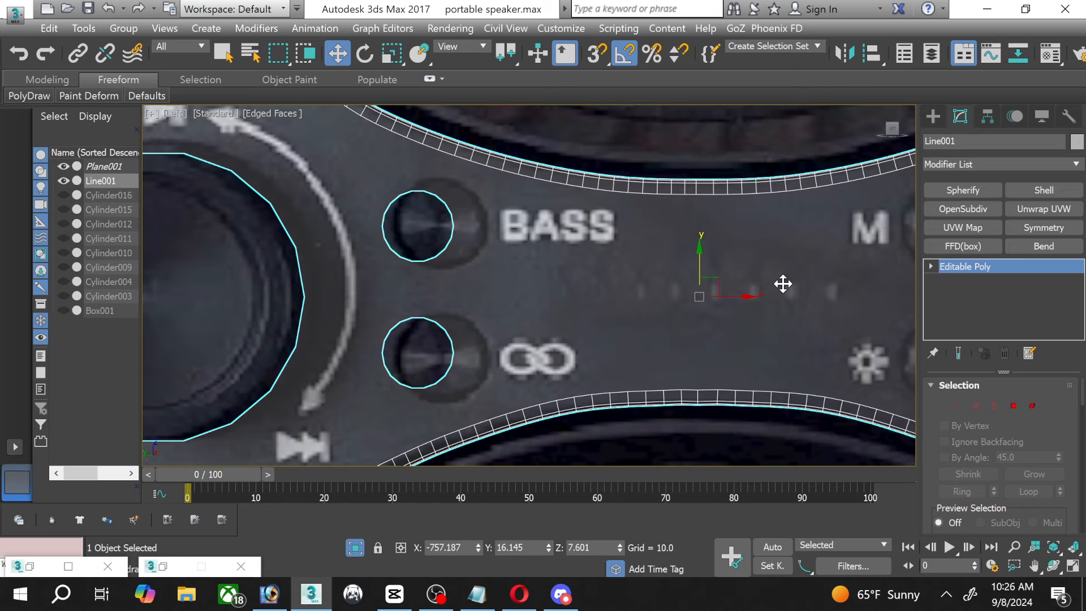
Open the front speaker reference image from the Portable Speaker folder in the image viewer.
{"action": "middle_click_drag", "start_coordinate": [765, 274], "coordinate": [509, 304]}
{"action": "scroll", "coordinate": [475, 296], "scroll_direction": "up", "scroll_amount": 4}
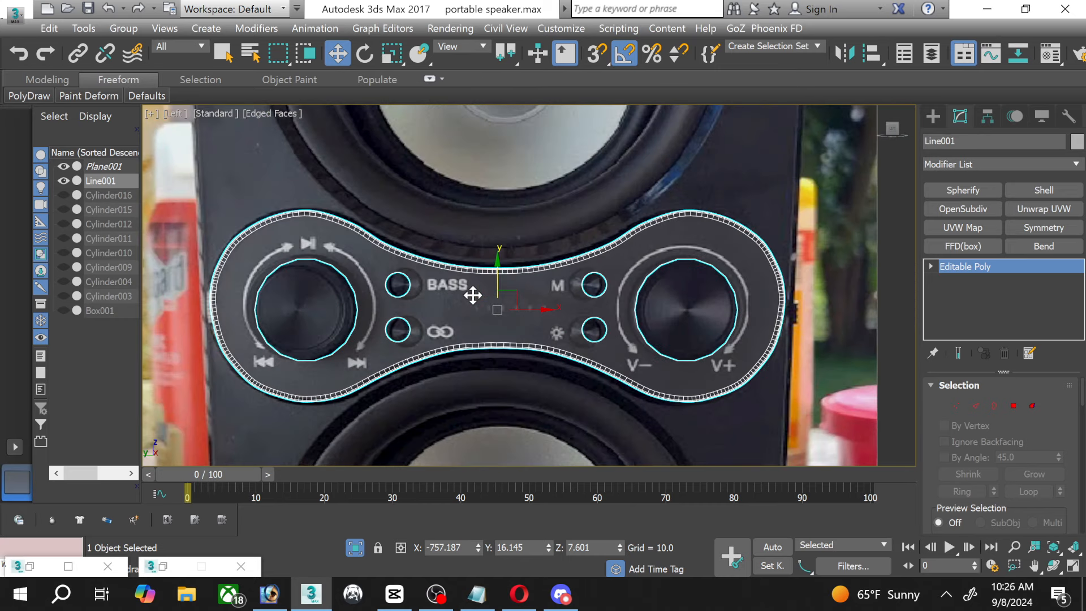
{"action": "scroll", "coordinate": [527, 304], "scroll_direction": "up", "scroll_amount": 2}
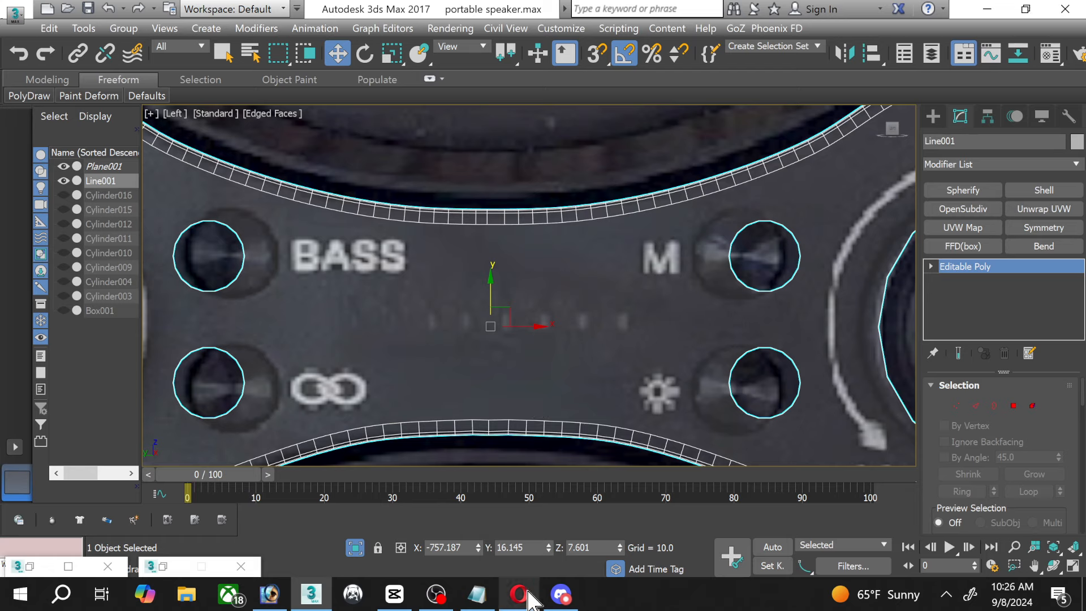
{"action": "mouse_move", "coordinate": [519, 594]}
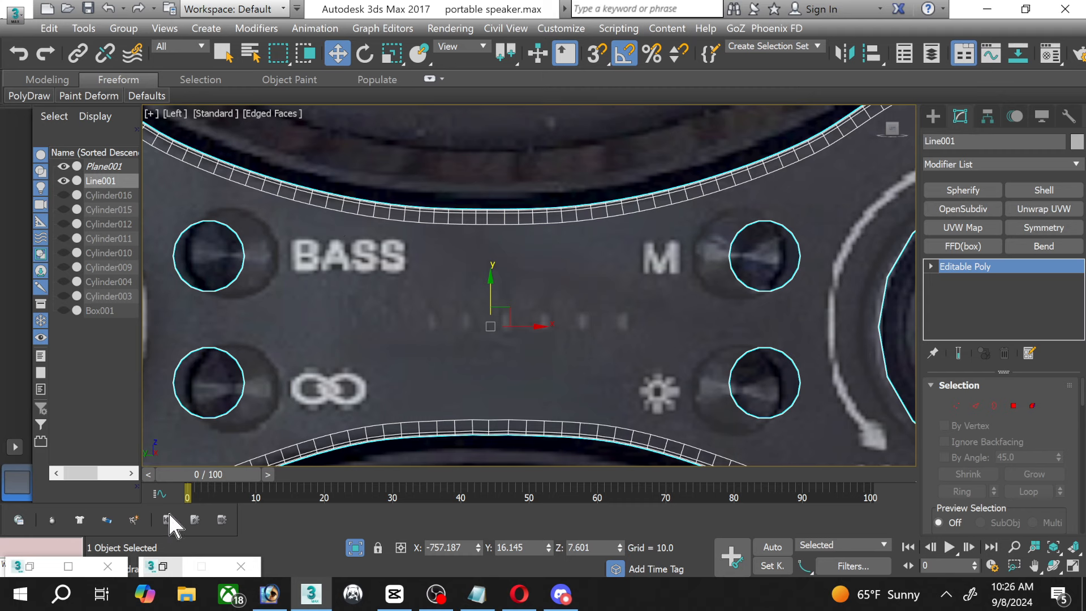
{"action": "left_click", "coordinate": [451, 28]}
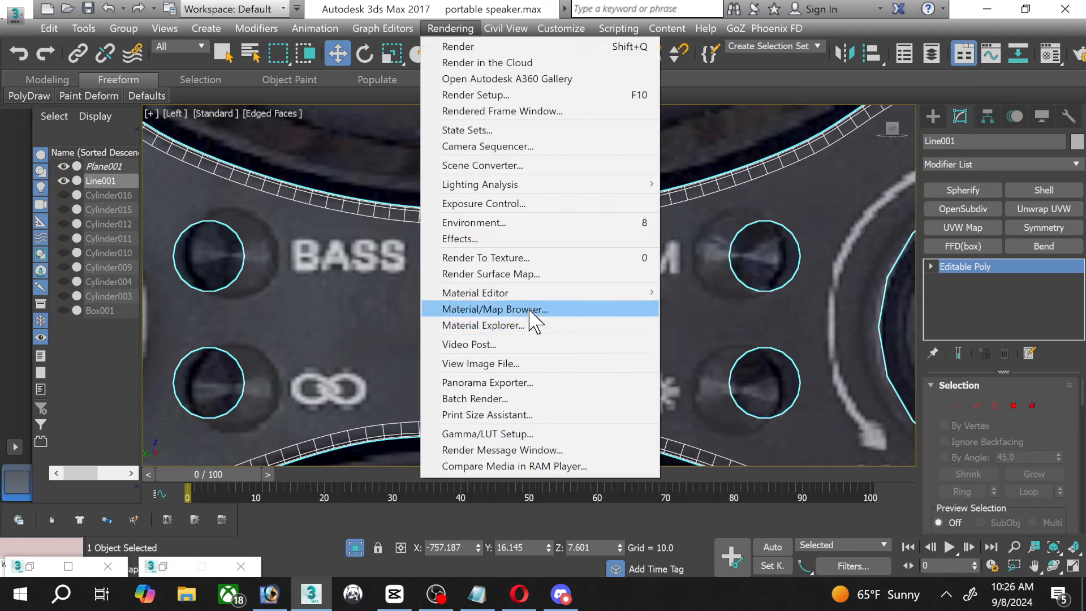
{"action": "left_click", "coordinate": [531, 363]}
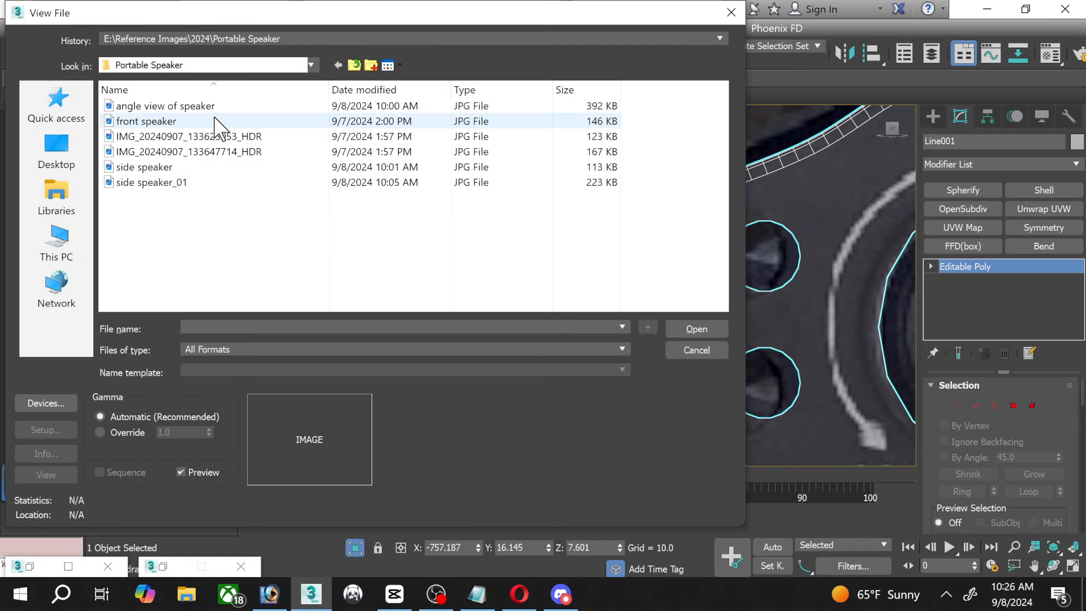
{"action": "left_click", "coordinate": [162, 123]}
{"action": "double_click", "coordinate": [162, 121]}
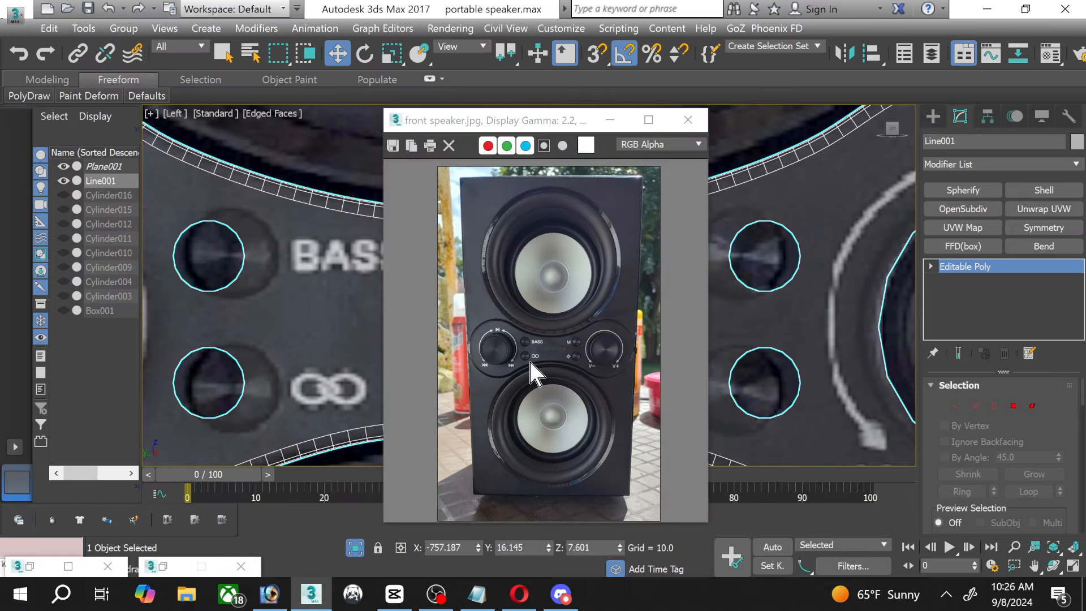
Examine the row of small indicator marks between the BASS and M labels in the front speaker image, closing by minimizing the viewer.
{"action": "scroll", "coordinate": [534, 352], "scroll_direction": "up", "scroll_amount": 3}
{"action": "scroll", "coordinate": [577, 339], "scroll_direction": "up", "scroll_amount": 2}
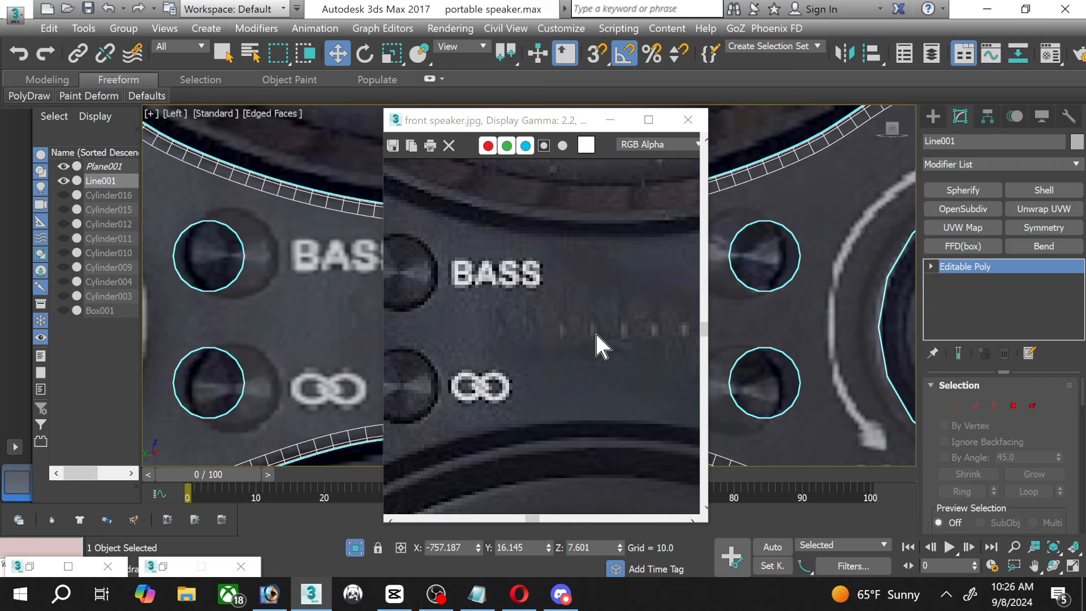
{"action": "scroll", "coordinate": [575, 440], "scroll_direction": "down", "scroll_amount": 1}
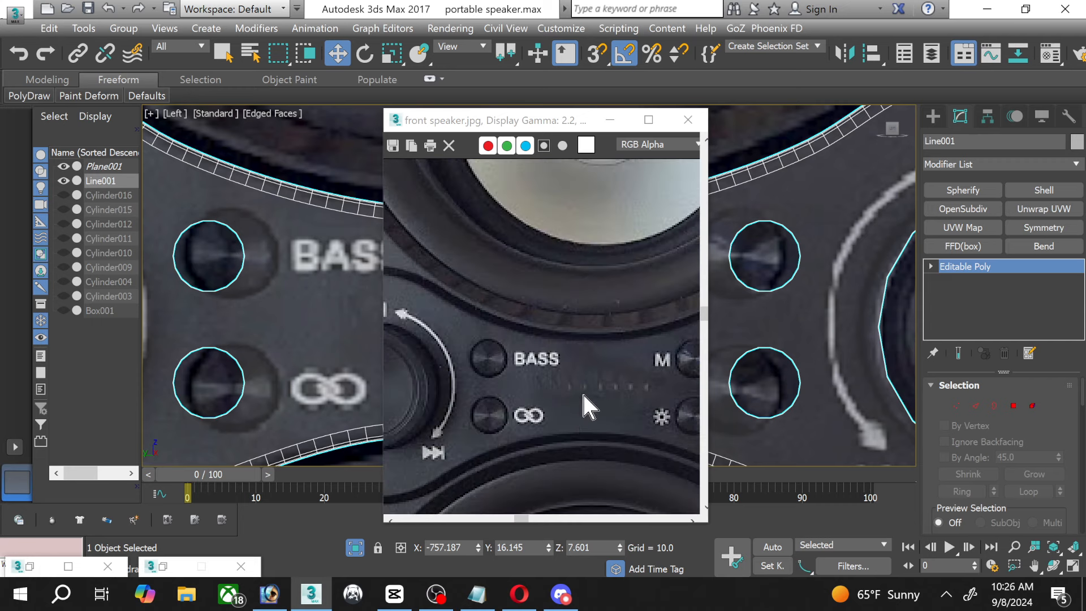
{"action": "middle_click_drag", "start_coordinate": [579, 395], "coordinate": [507, 392]}
{"action": "scroll", "coordinate": [524, 391], "scroll_direction": "up", "scroll_amount": 1}
{"action": "scroll", "coordinate": [508, 393], "scroll_direction": "down", "scroll_amount": 2}
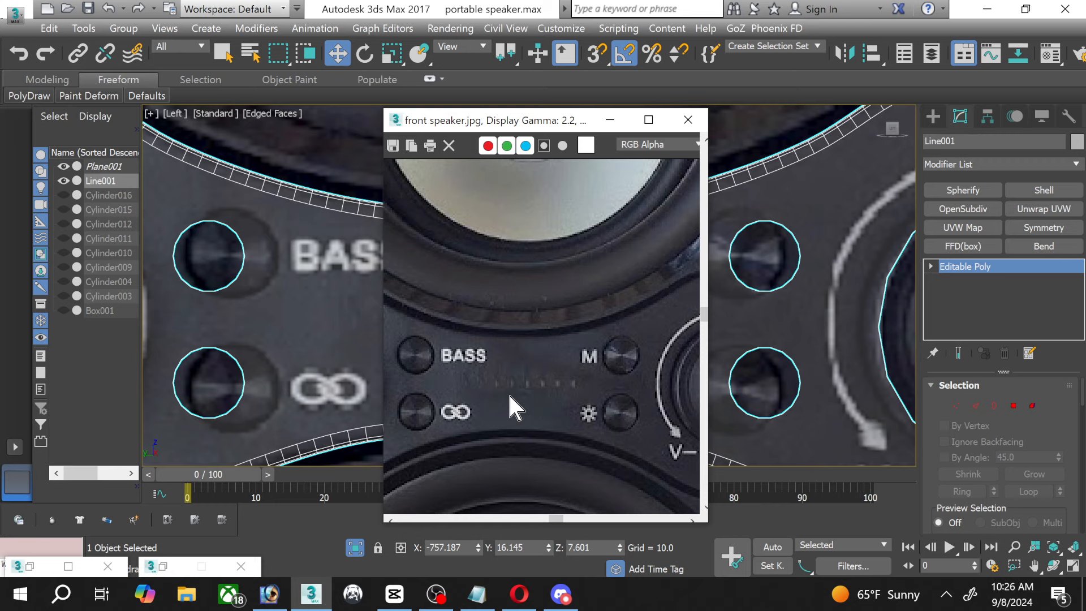
{"action": "scroll", "coordinate": [509, 396], "scroll_direction": "down", "scroll_amount": 1}
{"action": "scroll", "coordinate": [509, 396], "scroll_direction": "up", "scroll_amount": 2}
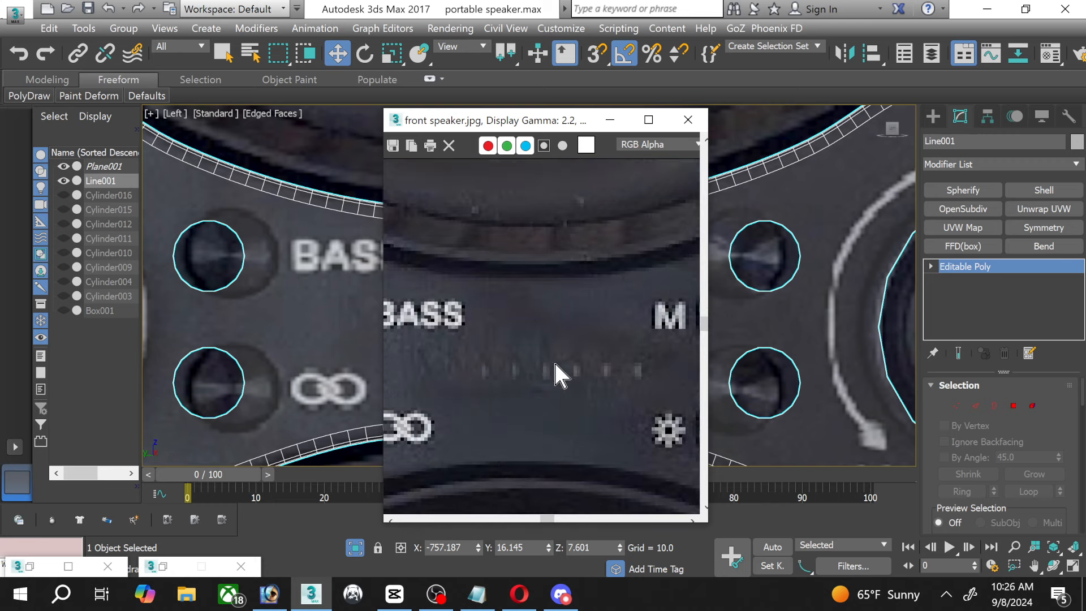
{"action": "left_click", "coordinate": [610, 119]}
Create a box about 5.3 long and 2.3 wide with AutoGrid on the control plate, over the indicator mark nearest the M label.
{"action": "scroll", "coordinate": [586, 203], "scroll_direction": "down", "scroll_amount": 3}
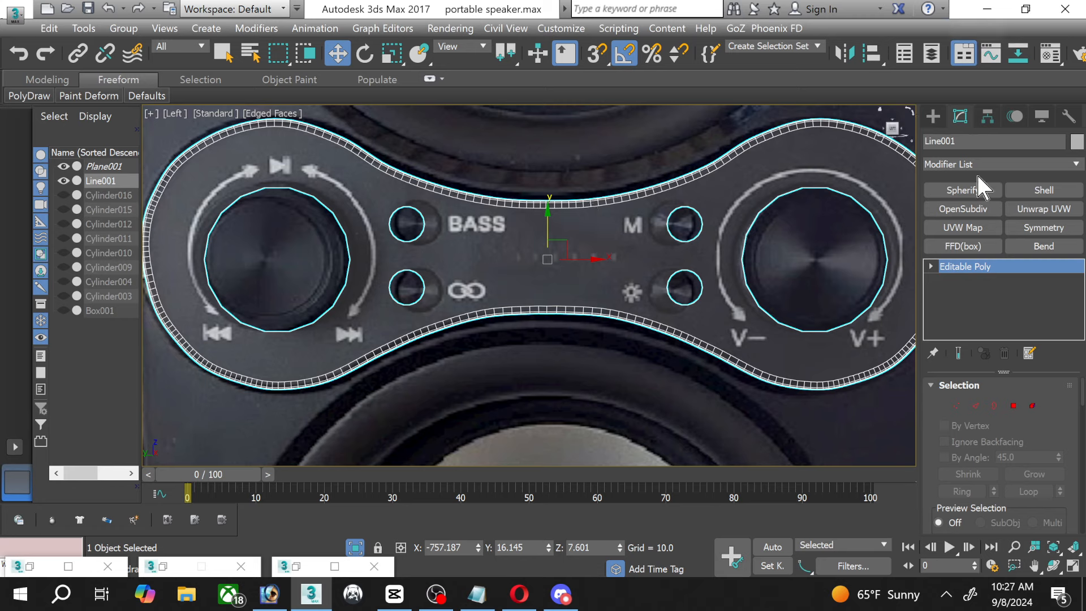
{"action": "left_click", "coordinate": [933, 117]}
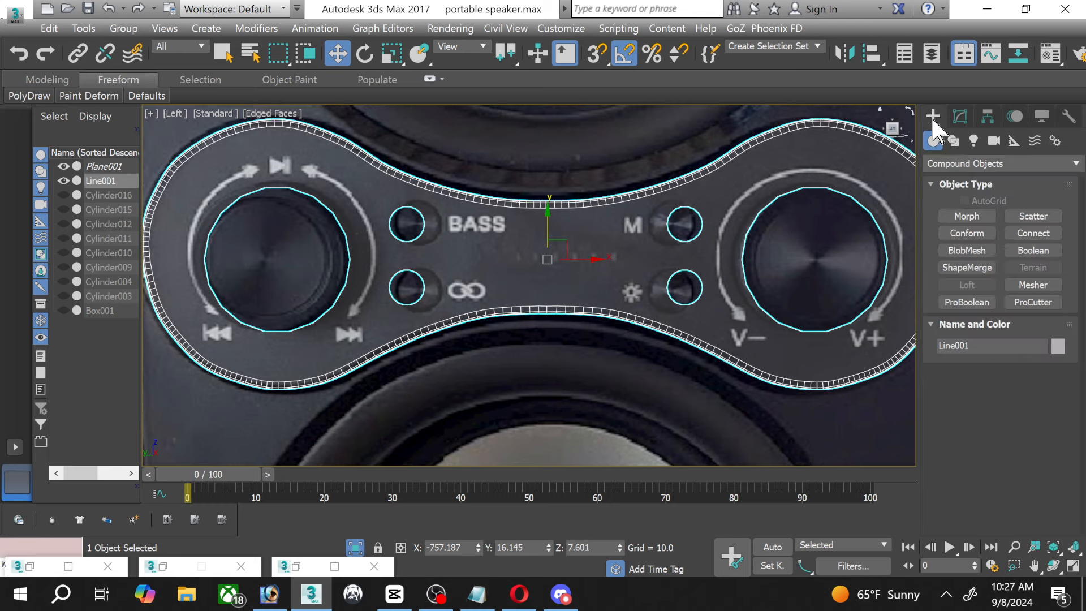
{"action": "left_click", "coordinate": [969, 164]}
{"action": "left_click", "coordinate": [972, 182]}
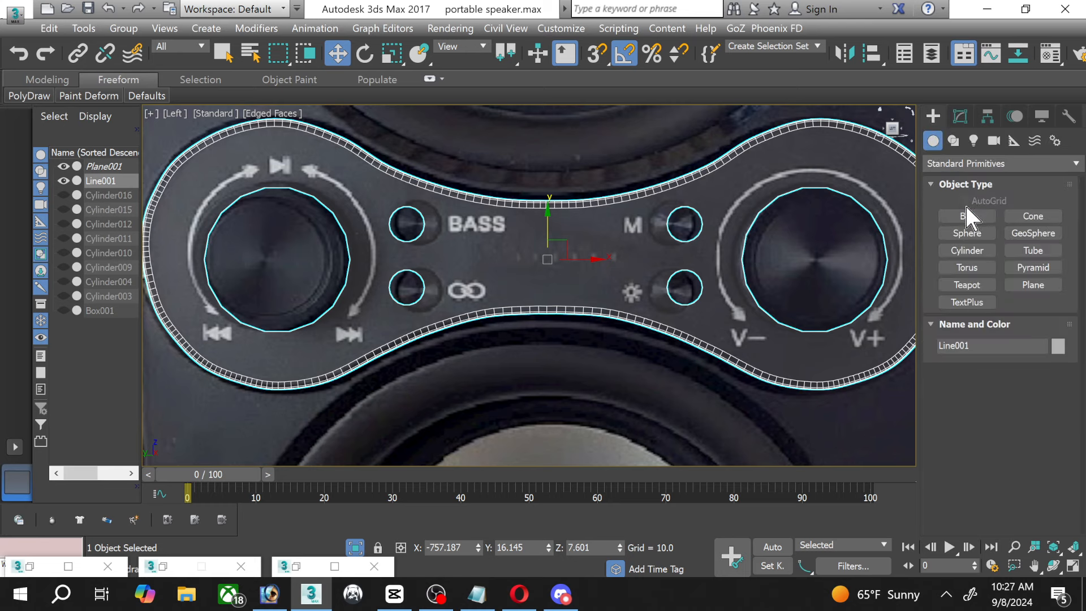
{"action": "left_click", "coordinate": [968, 214]}
{"action": "scroll", "coordinate": [616, 235], "scroll_direction": "up", "scroll_amount": 5}
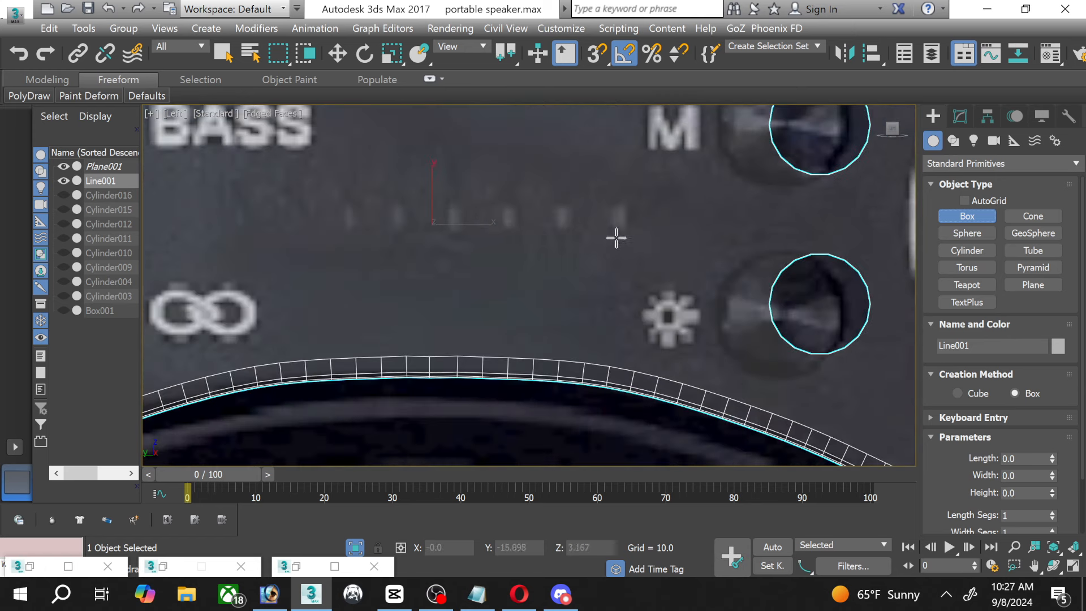
{"action": "middle_click_drag", "start_coordinate": [616, 235], "coordinate": [584, 301]}
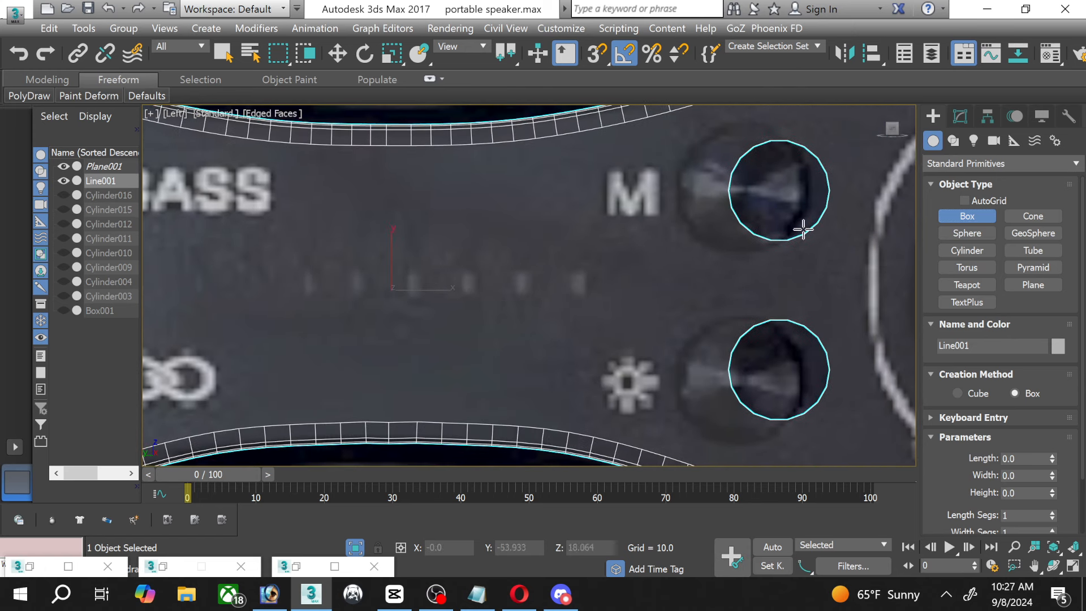
{"action": "left_click", "coordinate": [964, 201]}
{"action": "left_click_drag", "start_coordinate": [569, 269], "coordinate": [583, 301]}
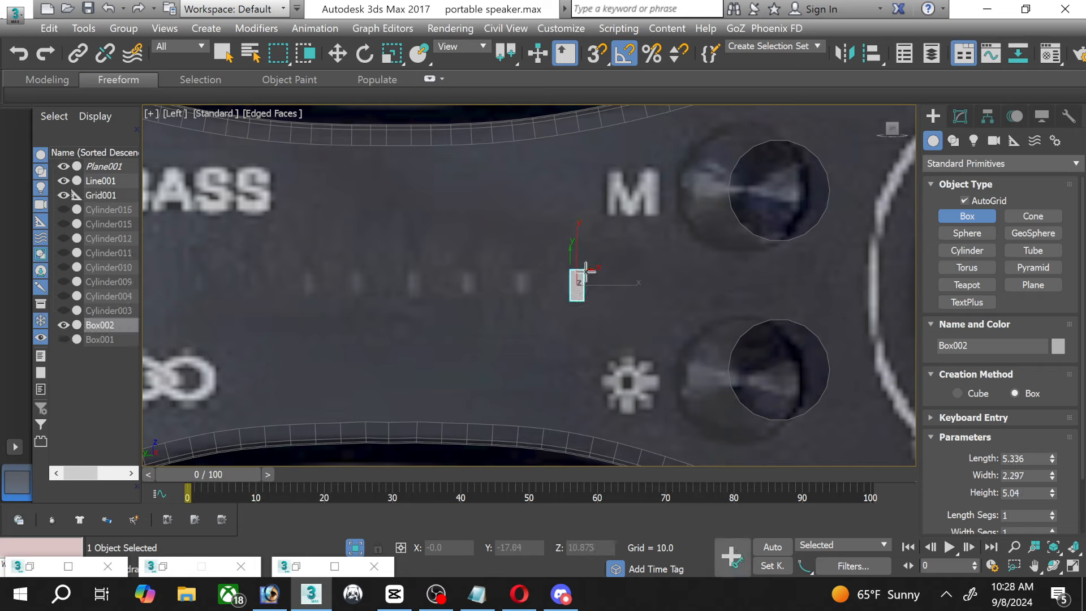
{"action": "left_click", "coordinate": [591, 224]}
{"action": "key", "text": "w"}
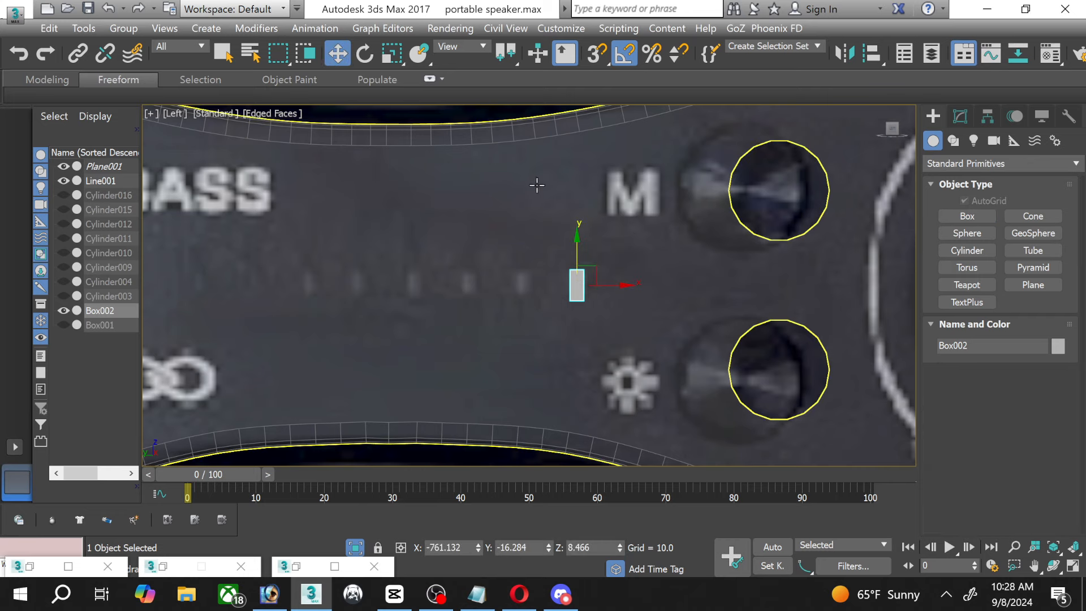
Clone the indicator box toward the BASS side into eight evenly spaced copies about 9.6 units apart.
{"action": "middle_click_drag", "start_coordinate": [417, 200], "coordinate": [489, 246]}
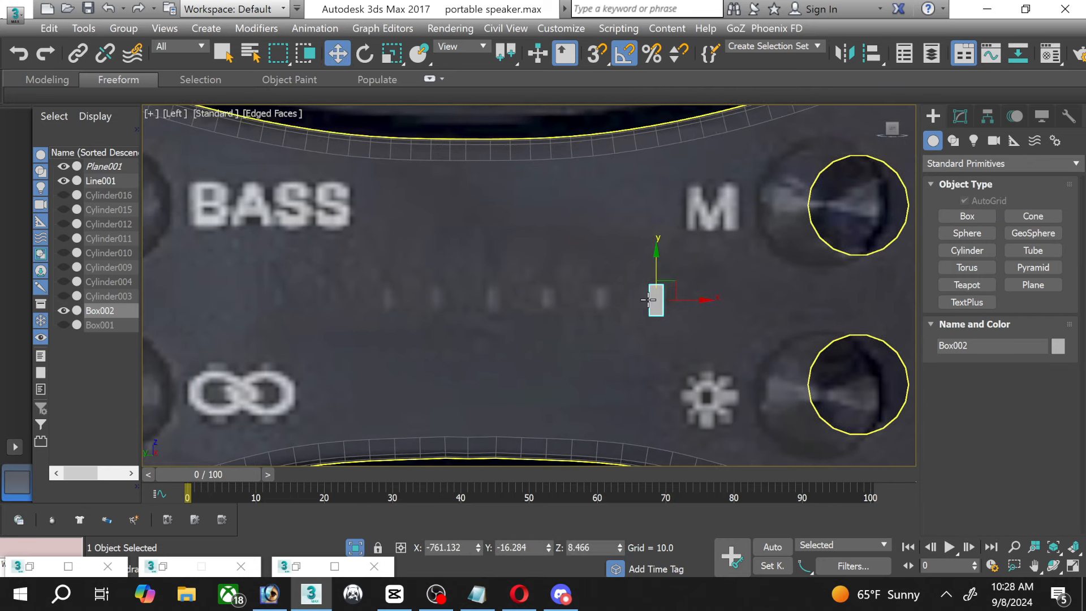
{"action": "left_click_drag", "start_coordinate": [693, 300], "coordinate": [639, 299], "text": "shift"}
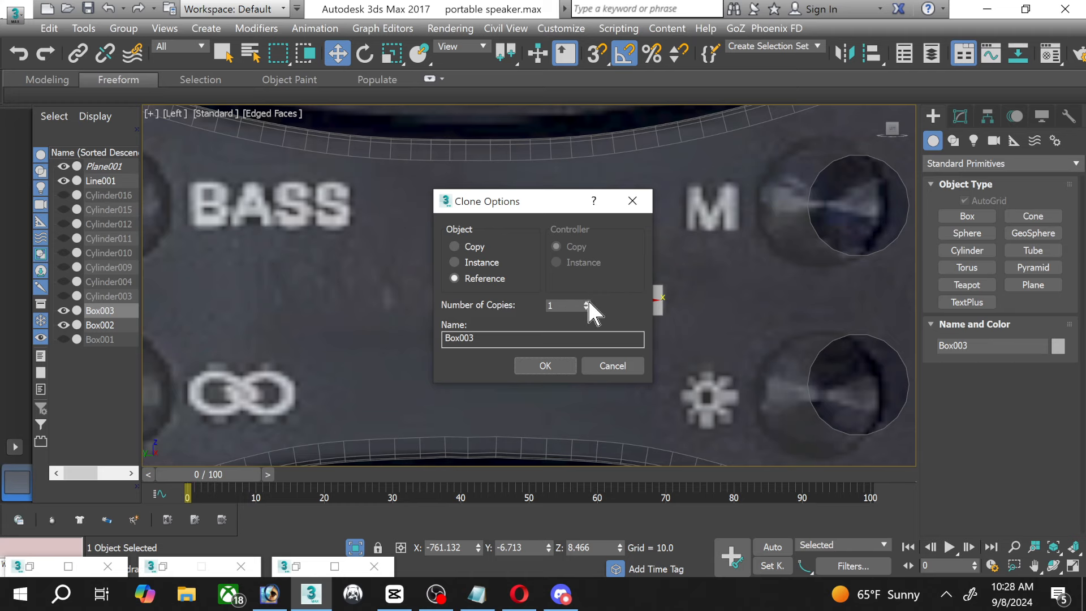
{"action": "left_click", "coordinate": [535, 365]}
{"action": "middle_click_drag", "start_coordinate": [406, 347], "coordinate": [448, 362]}
{"action": "scroll", "coordinate": [449, 362], "scroll_direction": "down", "scroll_amount": 3}
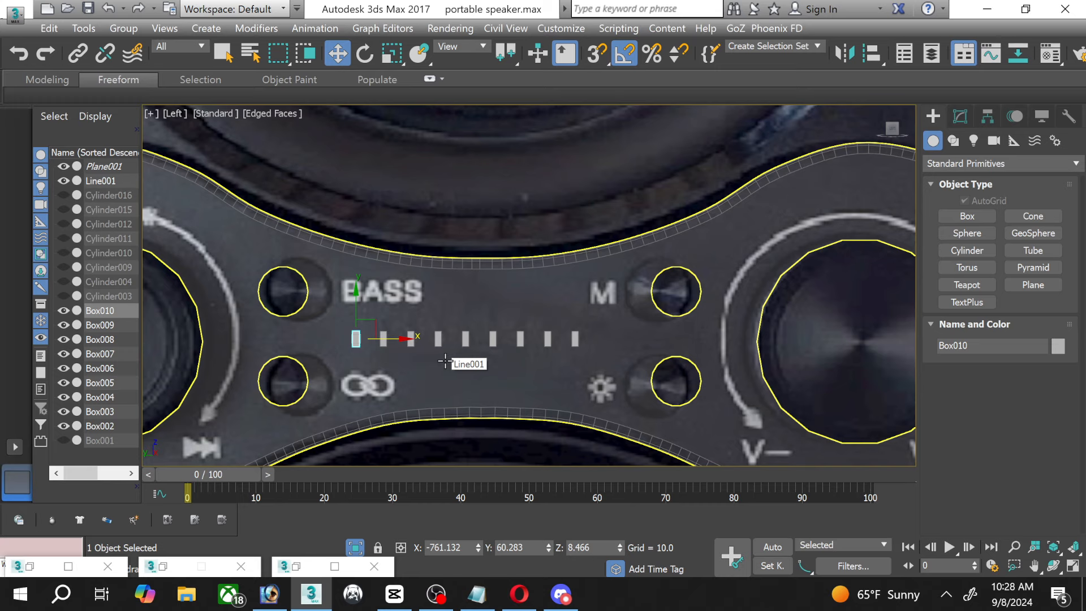
Count the indicator boxes in the row between the BASS and M labels one by one.
{"action": "left_click", "coordinate": [383, 339], "text": "ctrl"}
{"action": "left_click", "coordinate": [411, 337], "text": "ctrl"}
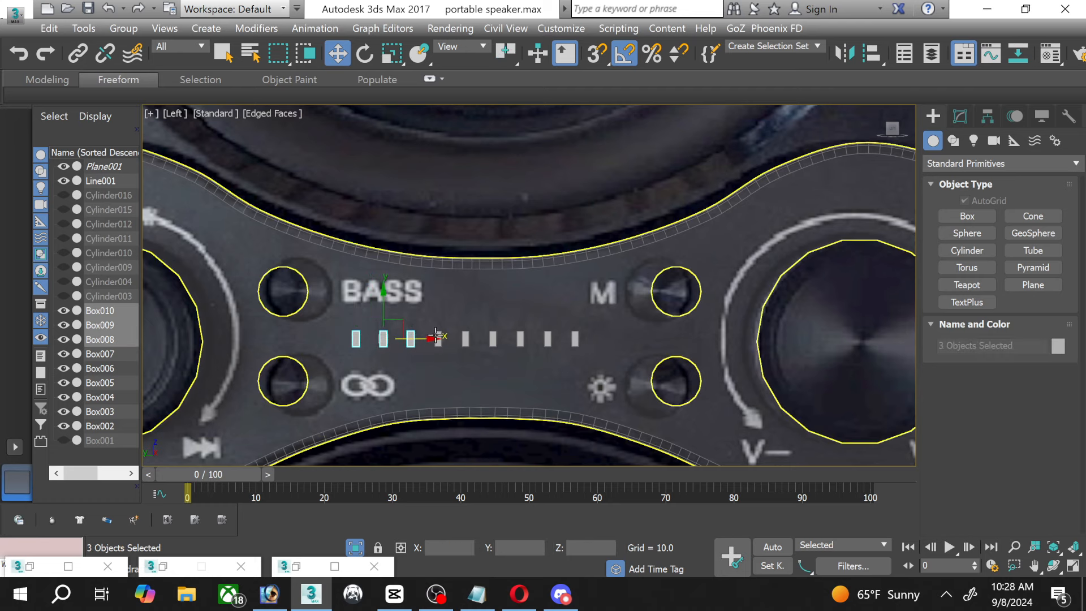
{"action": "left_click", "coordinate": [438, 338], "text": "ctrl"}
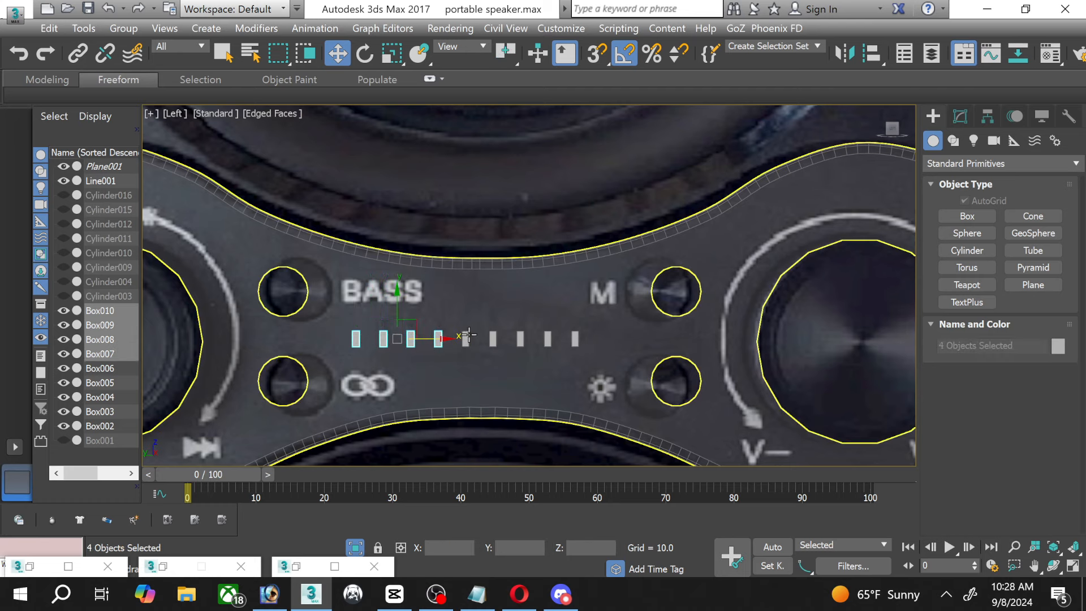
{"action": "left_click", "coordinate": [577, 339]}
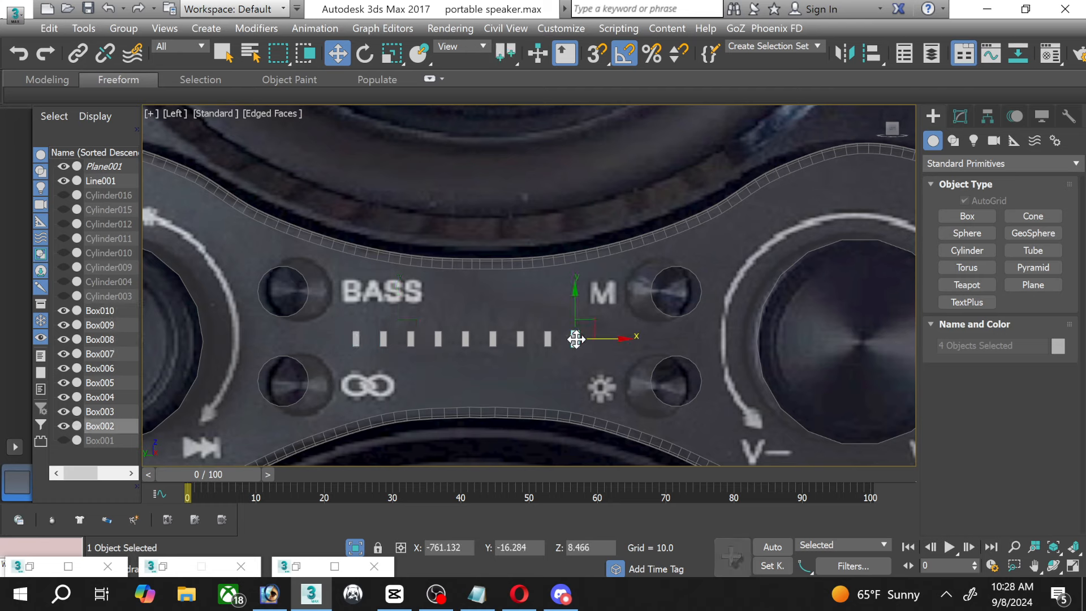
{"action": "left_click", "coordinate": [544, 339]}
{"action": "left_click", "coordinate": [520, 338]}
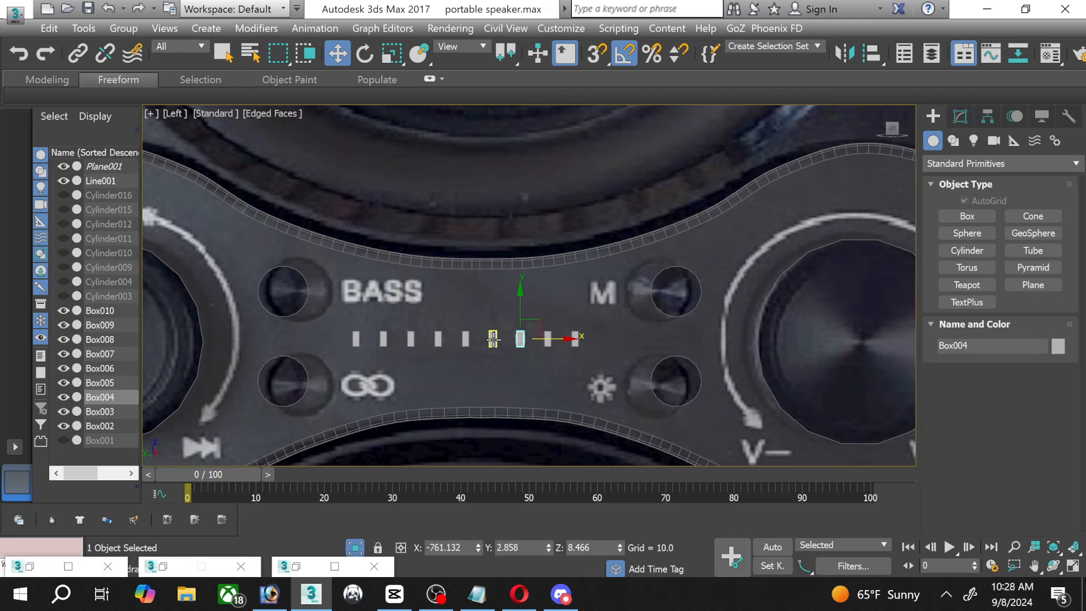
{"action": "left_click", "coordinate": [492, 338]}
{"action": "left_click", "coordinate": [465, 339]}
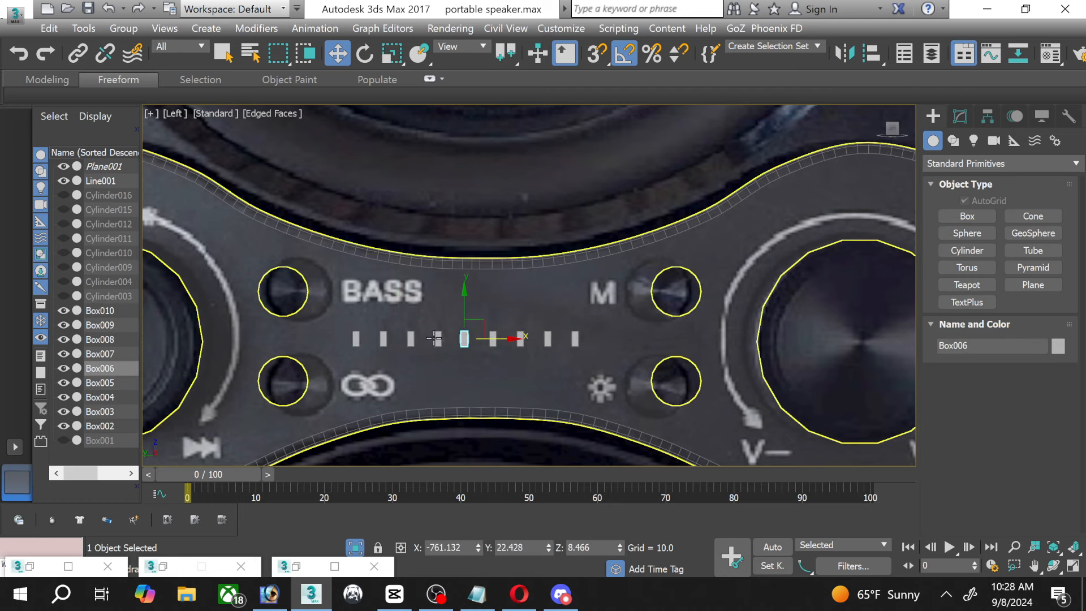
{"action": "left_click", "coordinate": [438, 338]}
{"action": "left_click", "coordinate": [409, 338]}
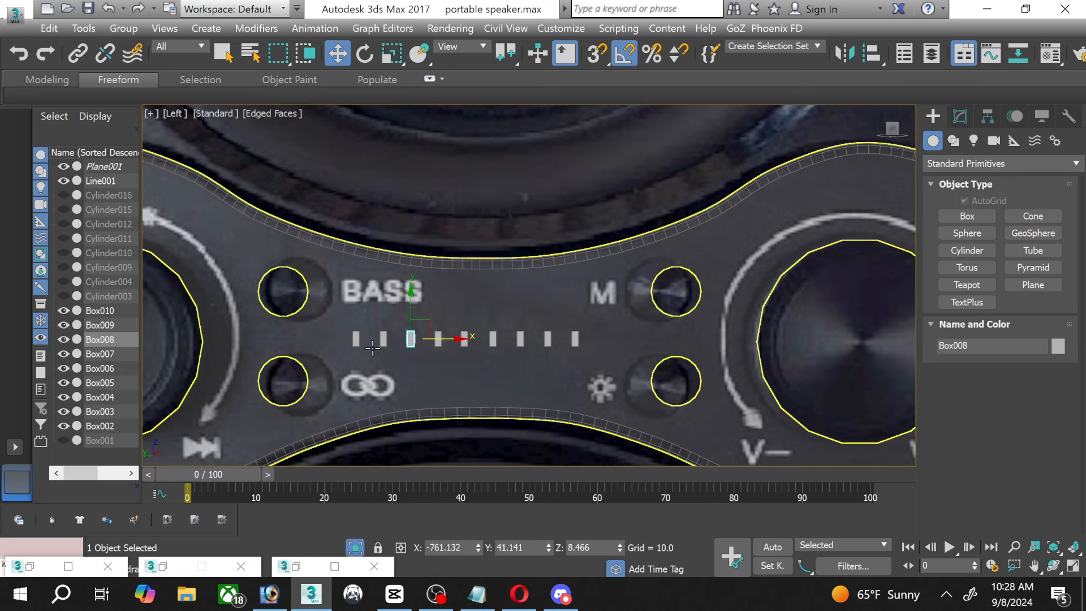
{"action": "left_click", "coordinate": [382, 339]}
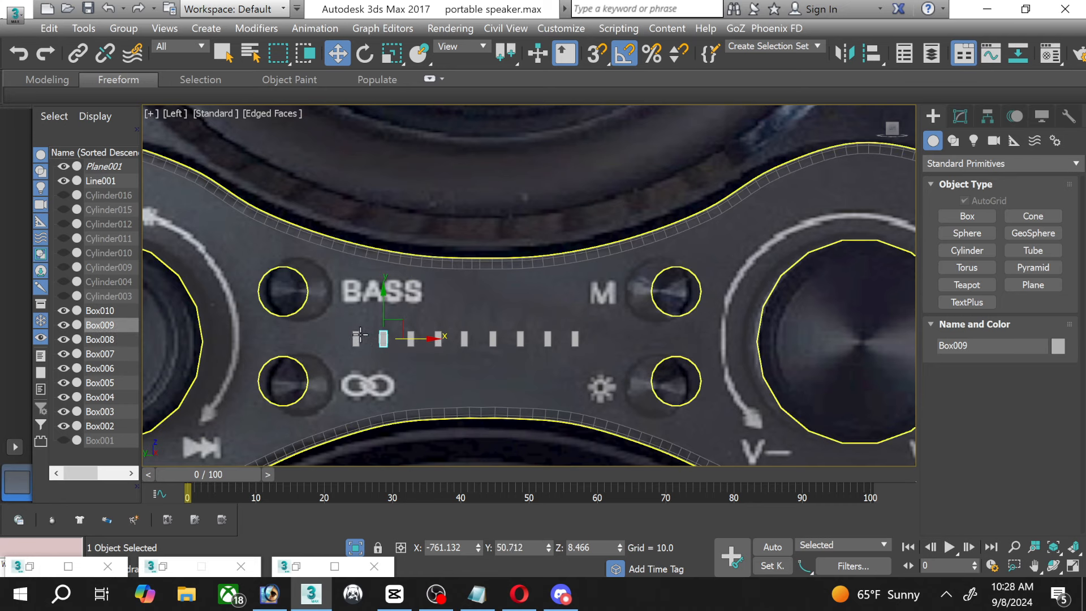
Delete the indicator box at the BASS end of the row.
{"action": "left_click", "coordinate": [358, 338]}
{"action": "key", "text": "Delete"}
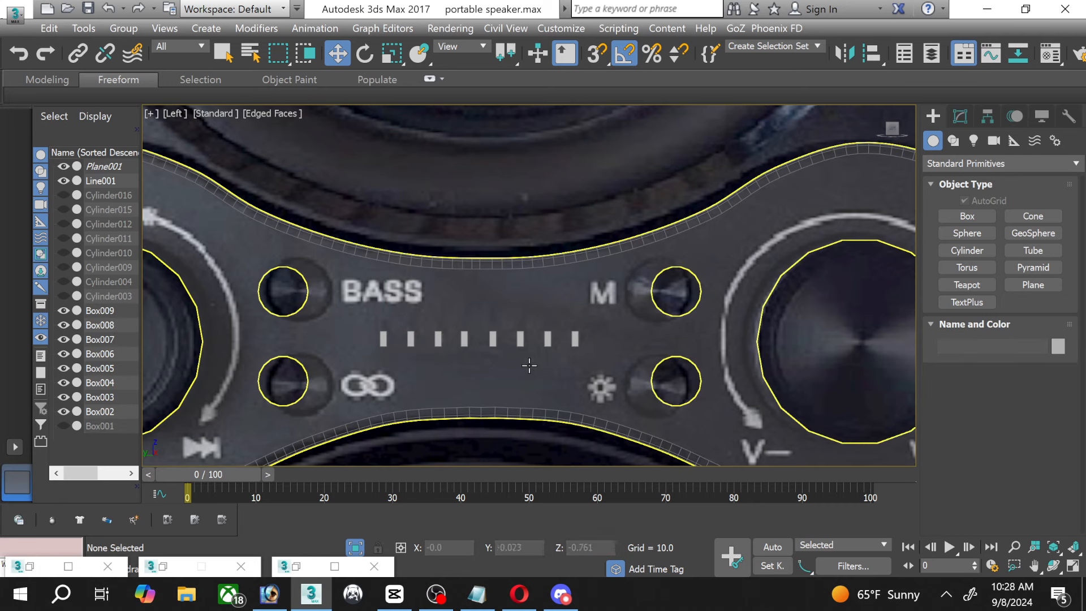
Select all eight indicator boxes, Box002 through Box009, leaving the control plate out of the selection.
{"action": "scroll", "coordinate": [547, 351], "scroll_direction": "up", "scroll_amount": 2}
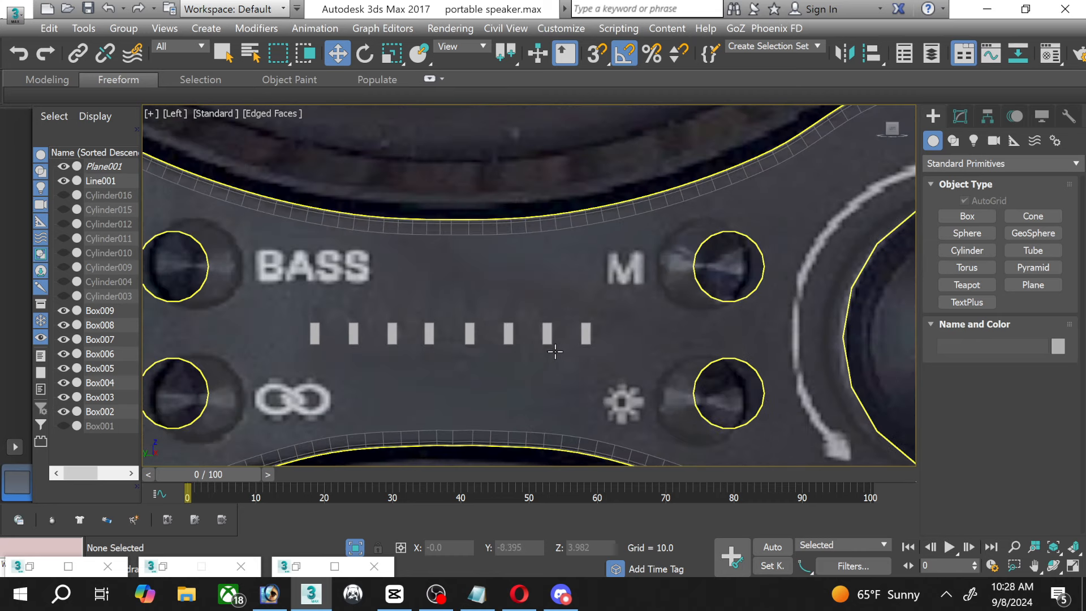
{"action": "left_click", "coordinate": [583, 334]}
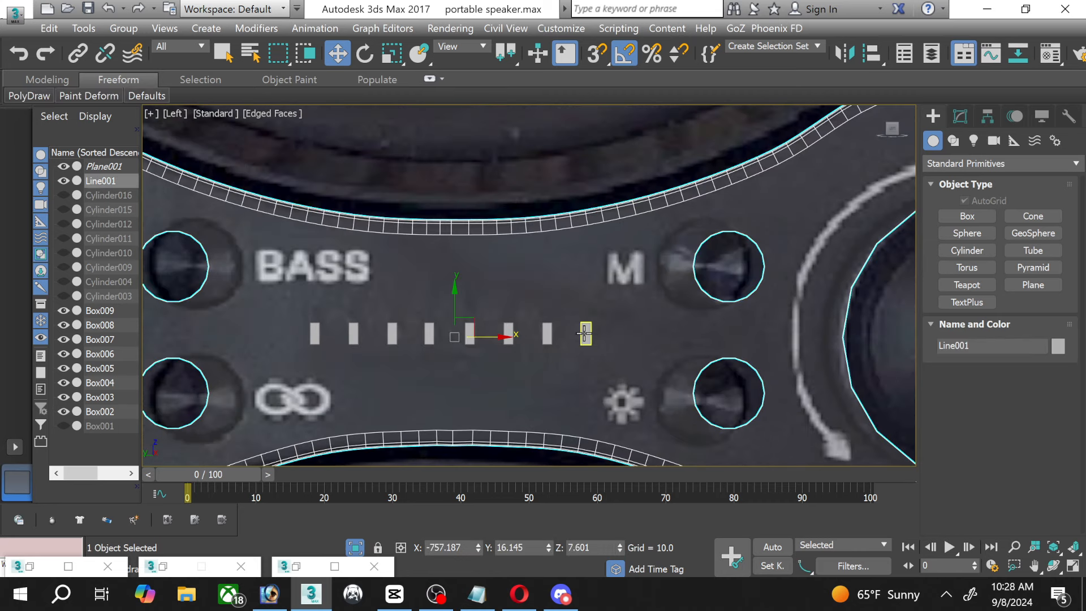
{"action": "left_click", "coordinate": [547, 334], "text": "ctrl"}
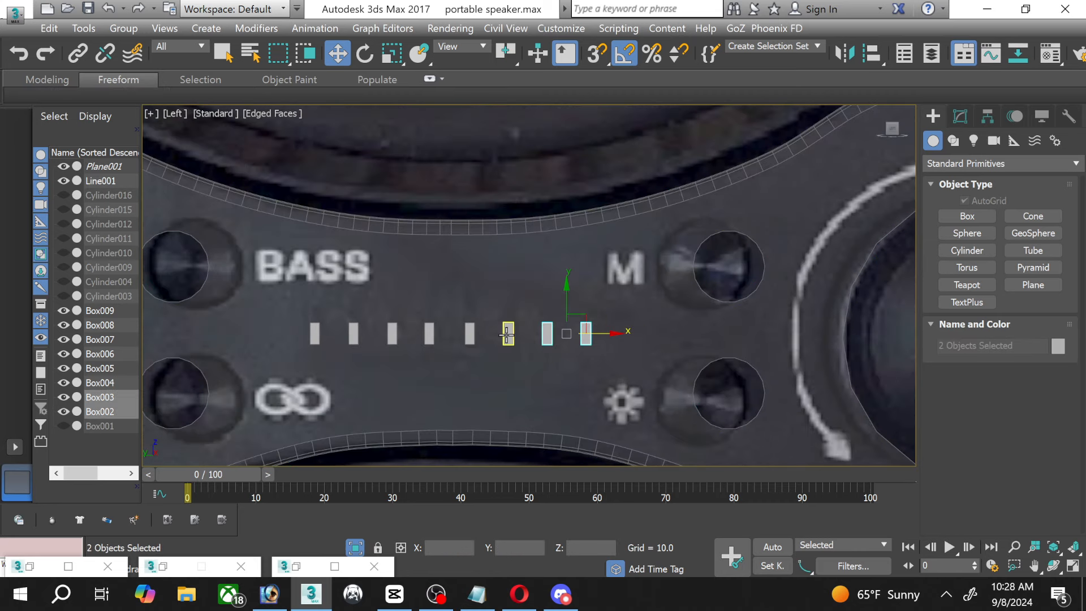
{"action": "left_click", "coordinate": [508, 334], "text": "ctrl"}
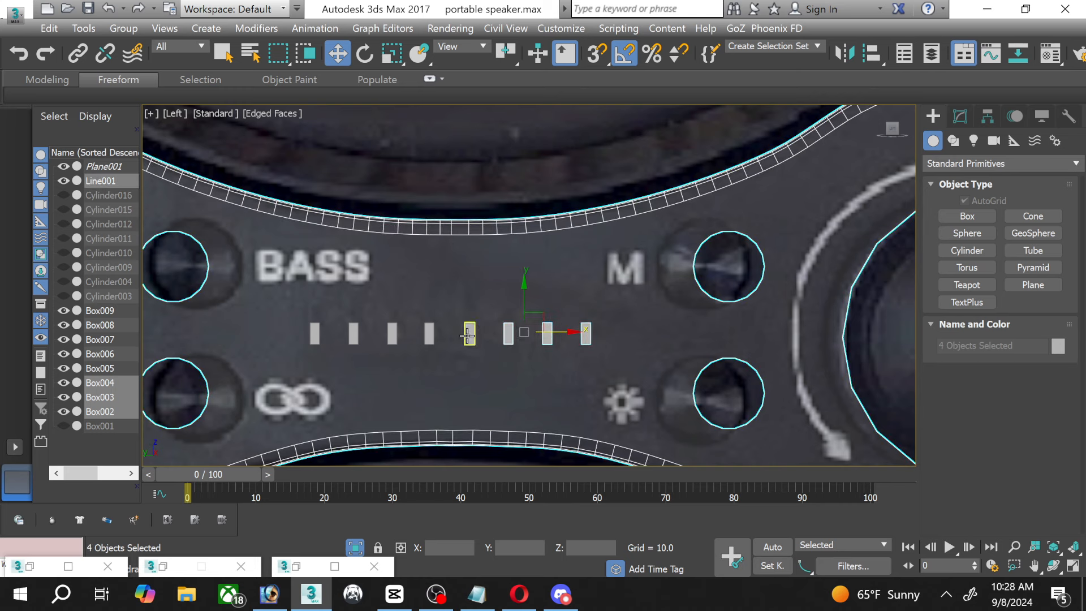
{"action": "left_click", "coordinate": [468, 333], "text": "ctrl"}
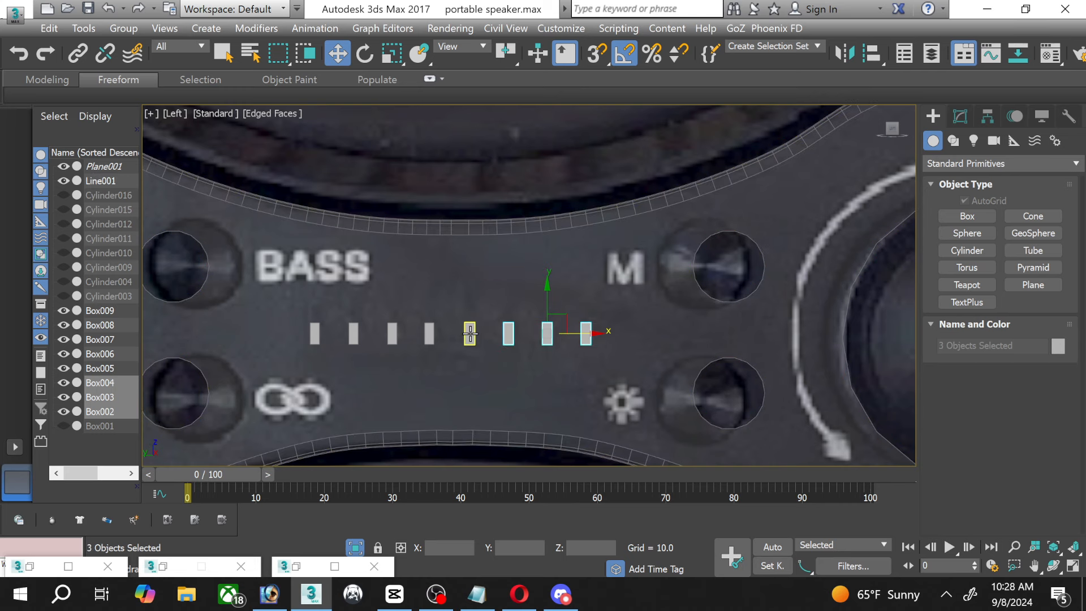
{"action": "left_click", "coordinate": [429, 334], "text": "ctrl"}
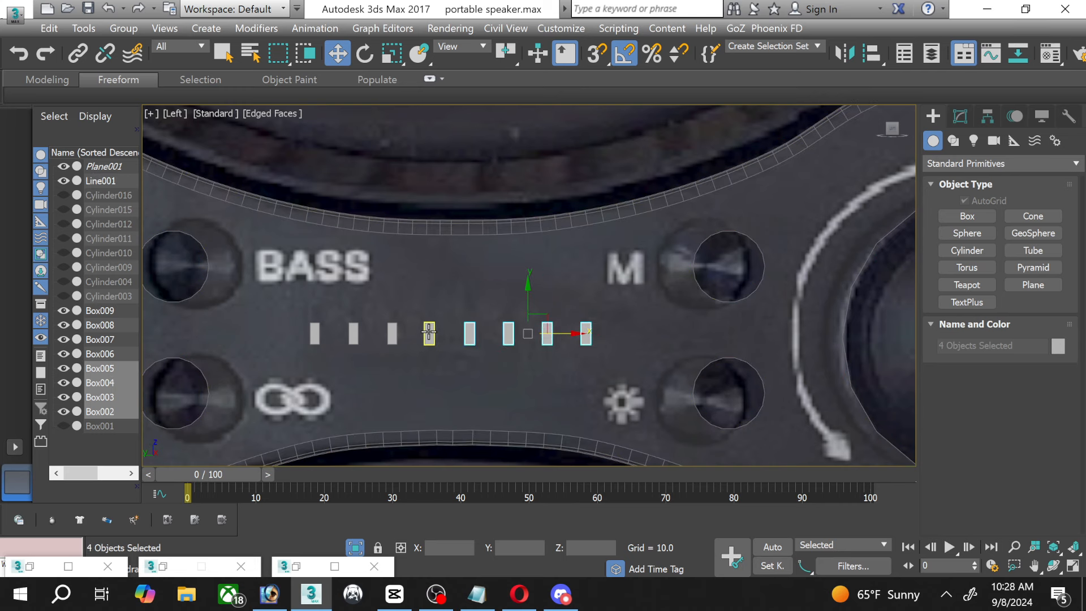
{"action": "left_click", "coordinate": [391, 333], "text": "ctrl"}
{"action": "left_click", "coordinate": [353, 333], "text": "ctrl"}
{"action": "left_click", "coordinate": [315, 334], "text": "ctrl"}
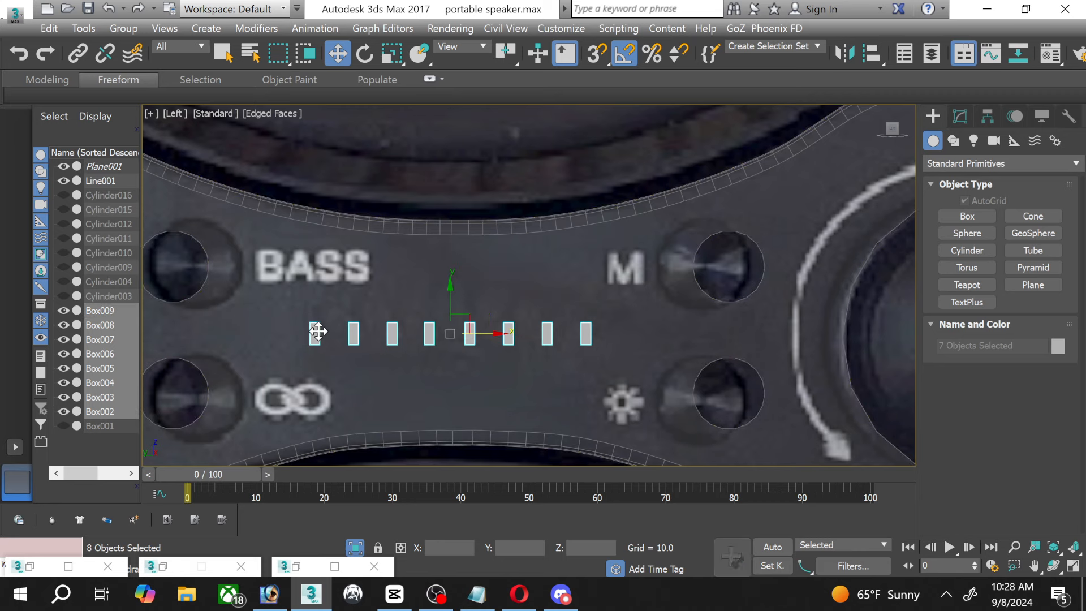
Clone the eight indicator boxes once along X, placing the duplicate set well in front of the control plate.
{"action": "left_click", "coordinate": [1073, 565]}
{"action": "scroll", "coordinate": [271, 205], "scroll_direction": "up", "scroll_amount": 7}
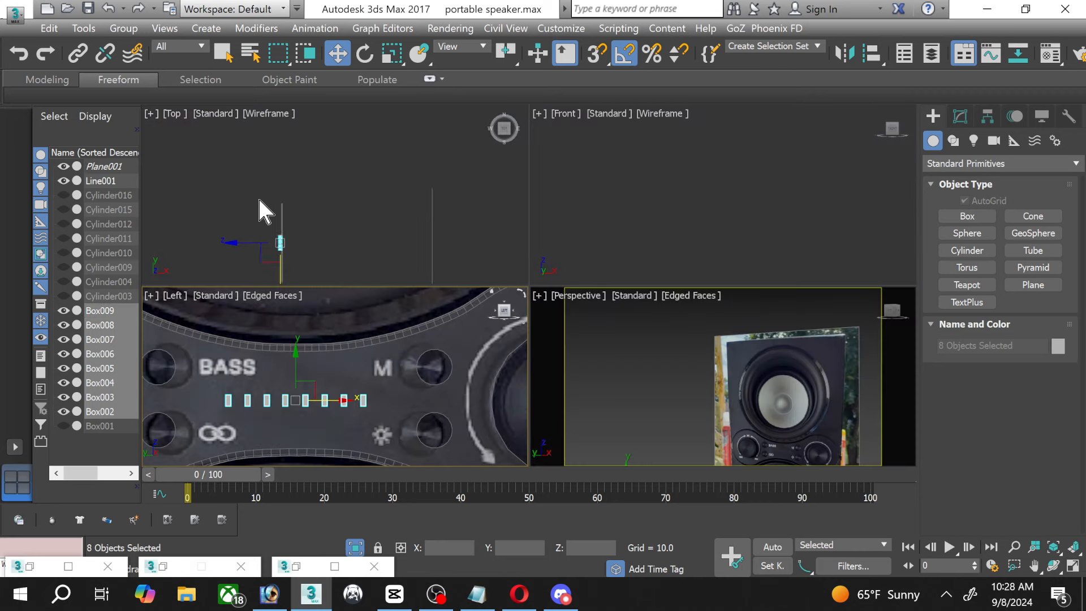
{"action": "middle_click_drag", "start_coordinate": [297, 248], "coordinate": [288, 118]}
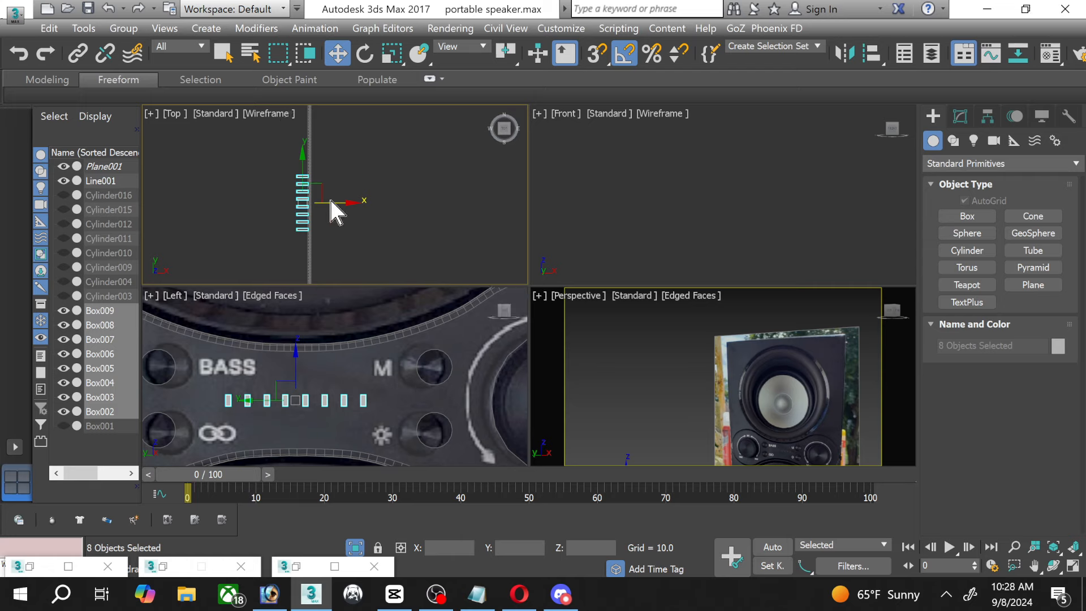
{"action": "scroll", "coordinate": [332, 211], "scroll_direction": "up", "scroll_amount": 2}
{"action": "scroll", "coordinate": [331, 208], "scroll_direction": "down", "scroll_amount": 4}
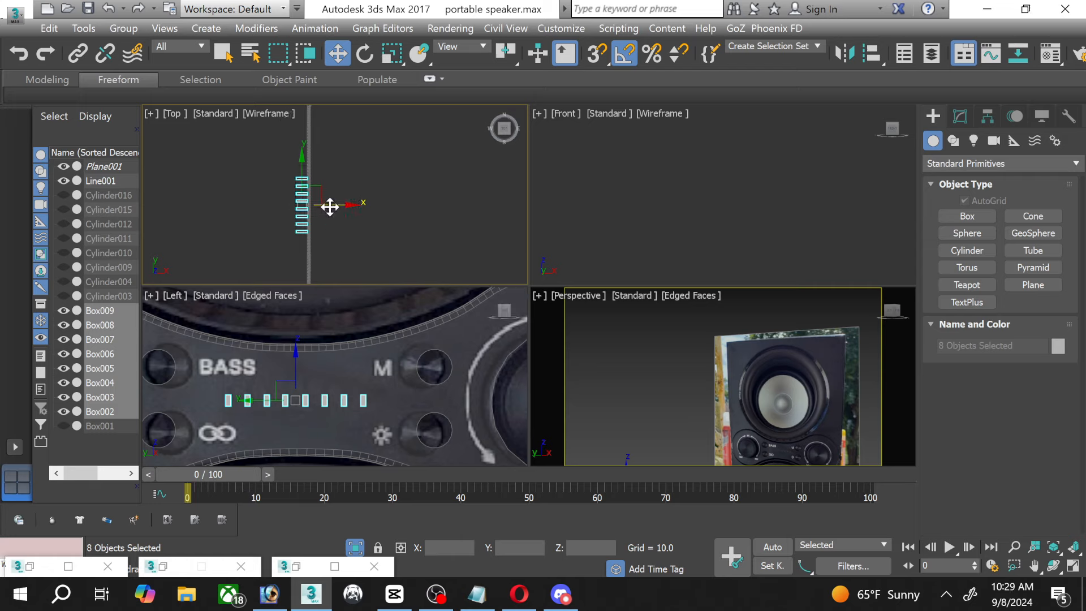
{"action": "left_click_drag", "start_coordinate": [341, 206], "coordinate": [199, 203], "text": "shift"}
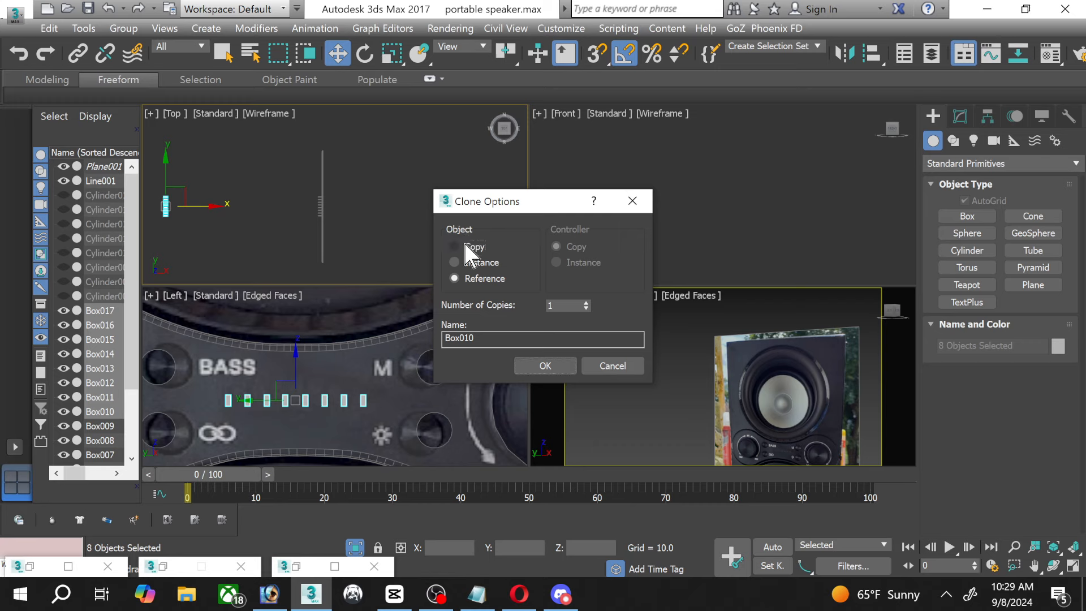
{"action": "left_click", "coordinate": [529, 366]}
{"action": "scroll", "coordinate": [326, 224], "scroll_direction": "up", "scroll_amount": 2}
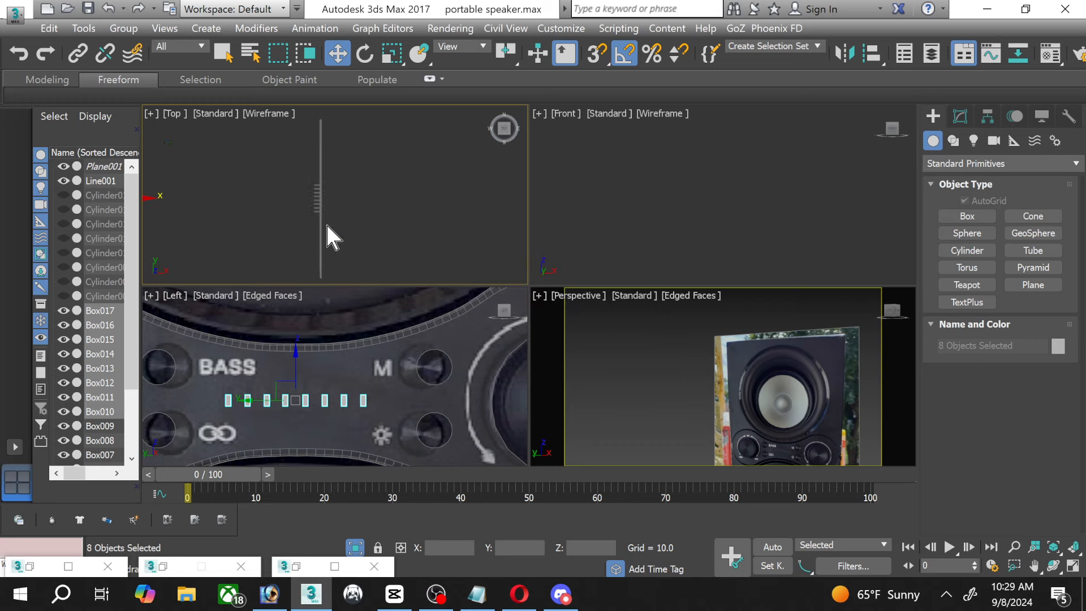
Select the control plate Line001 and save the scene.
{"action": "left_click", "coordinate": [343, 368]}
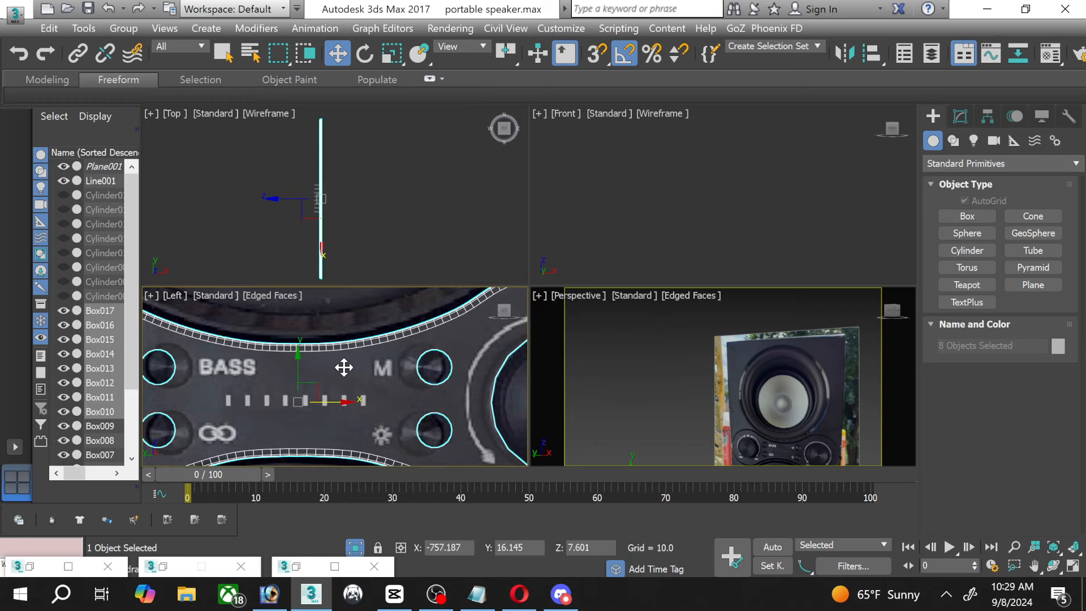
{"action": "left_click", "coordinate": [1073, 566]}
{"action": "scroll", "coordinate": [475, 369], "scroll_direction": "up", "scroll_amount": 2}
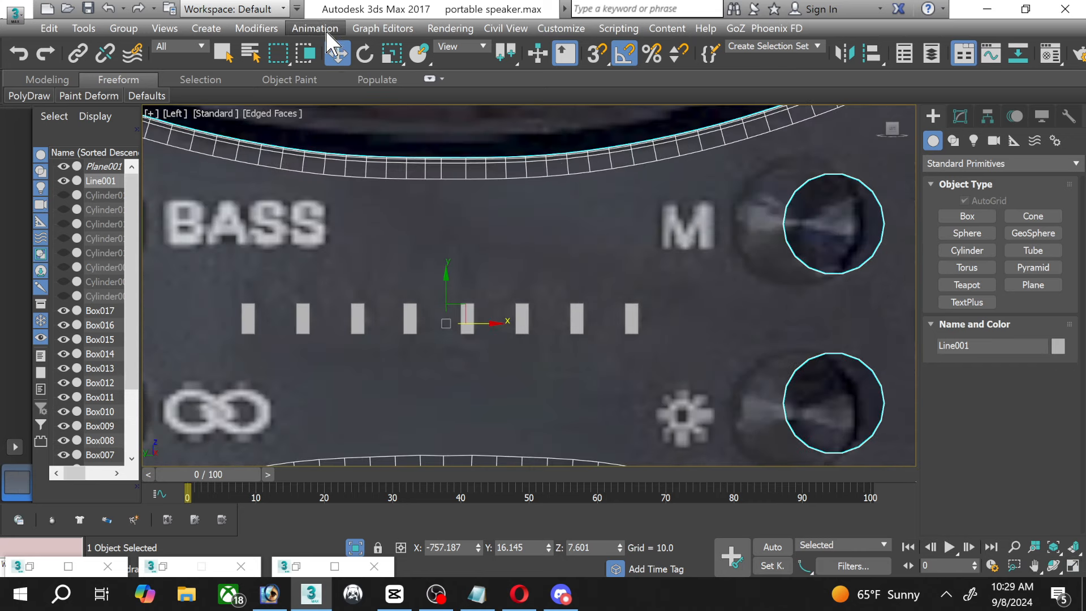
{"action": "left_click", "coordinate": [214, 28]}
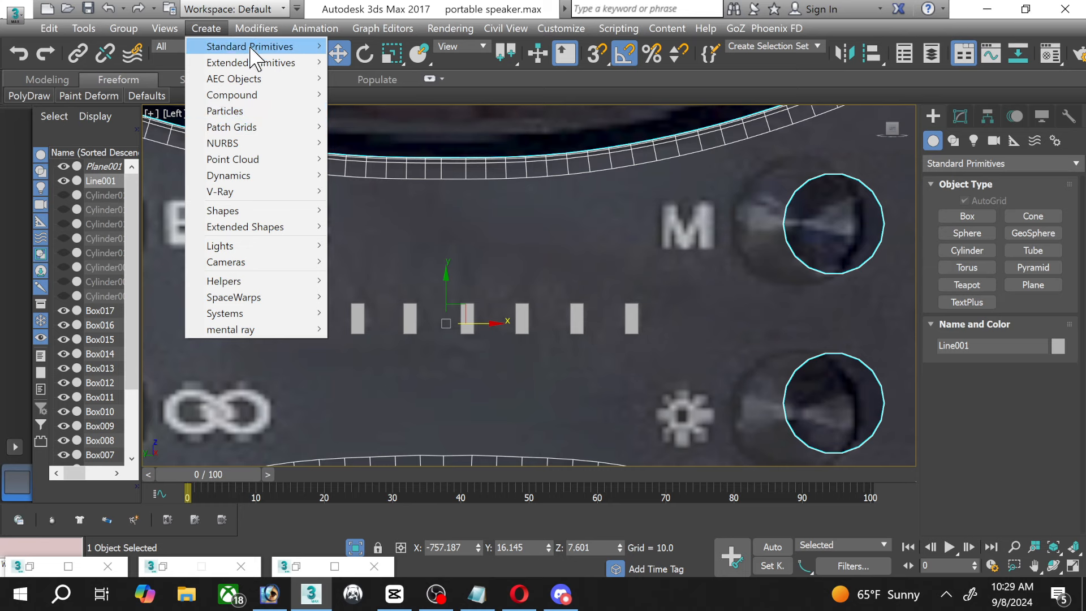
{"action": "left_click", "coordinate": [82, 16]}
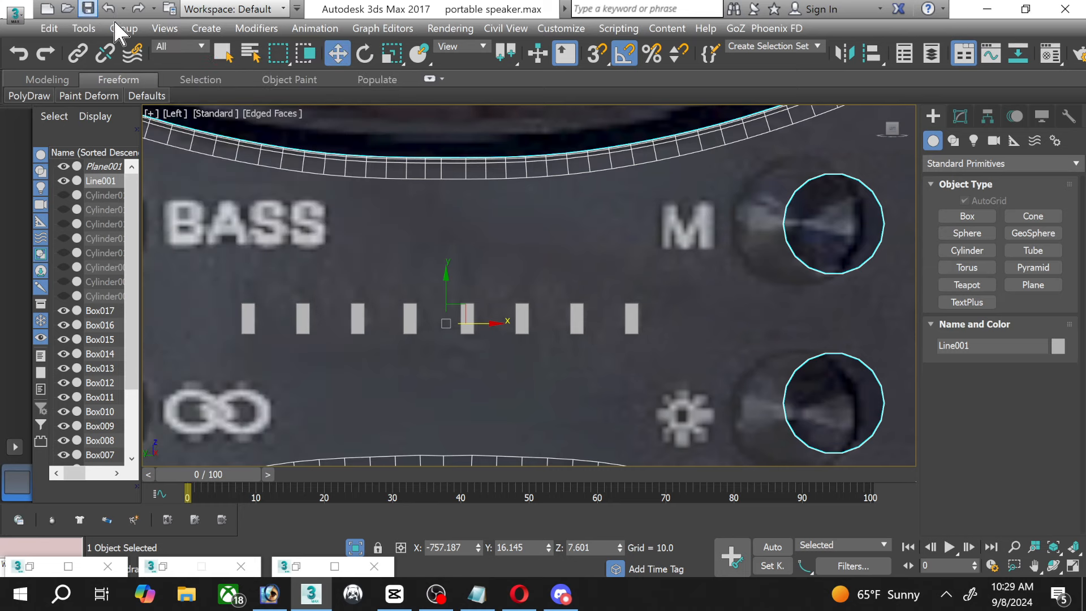
Try to cut the two indicator boxes nearest the M label from the plate using a ProBoolean subtraction with Cookie.
{"action": "left_click", "coordinate": [207, 29]}
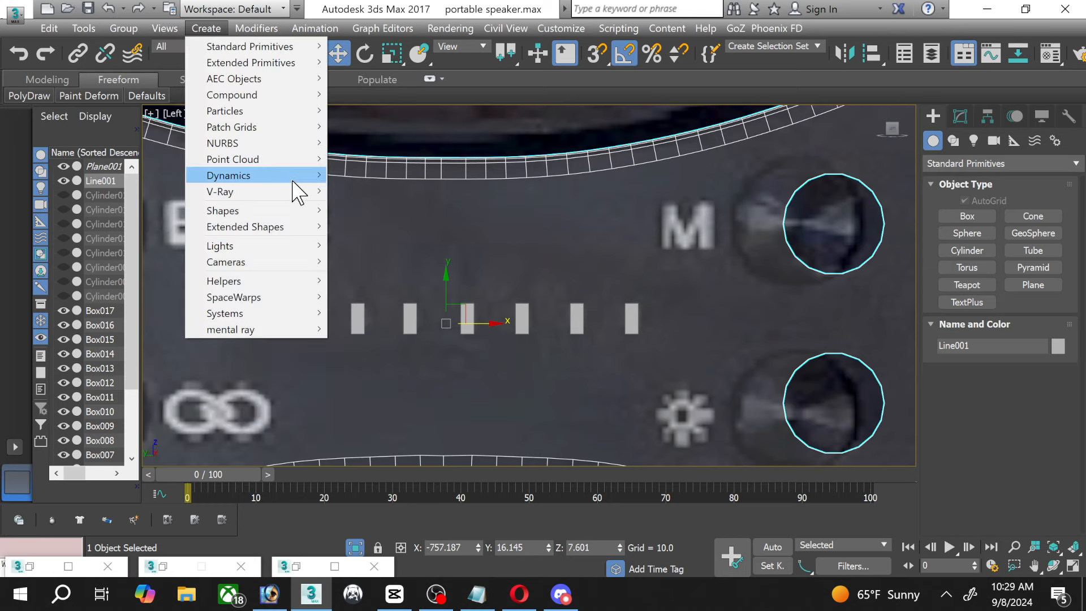
{"action": "mouse_move", "coordinate": [317, 95]}
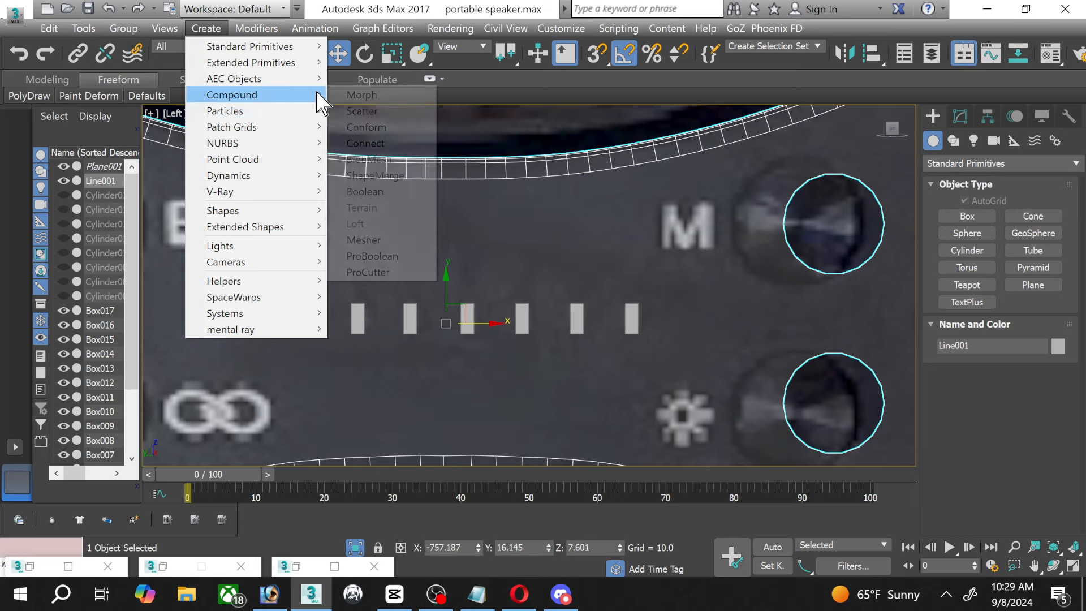
{"action": "left_click", "coordinate": [378, 256]}
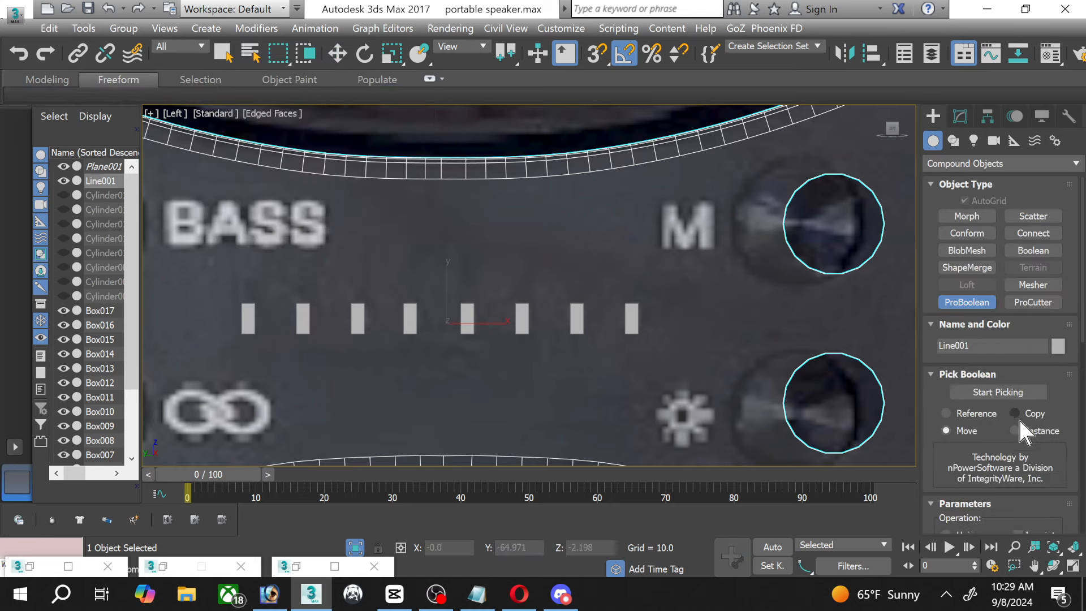
{"action": "left_click", "coordinate": [1037, 466]}
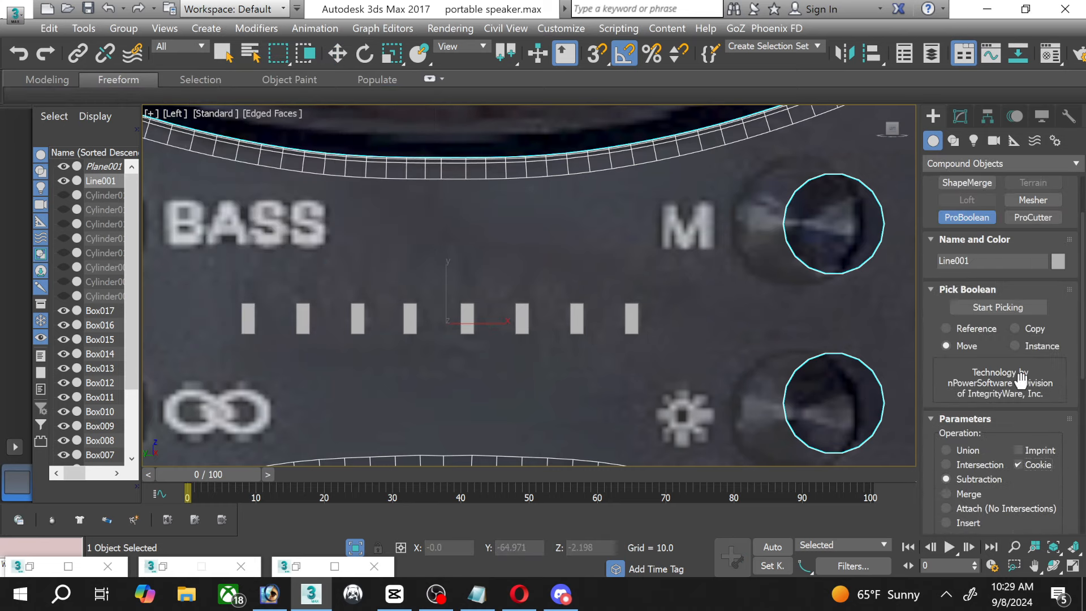
{"action": "left_click", "coordinate": [1001, 301]}
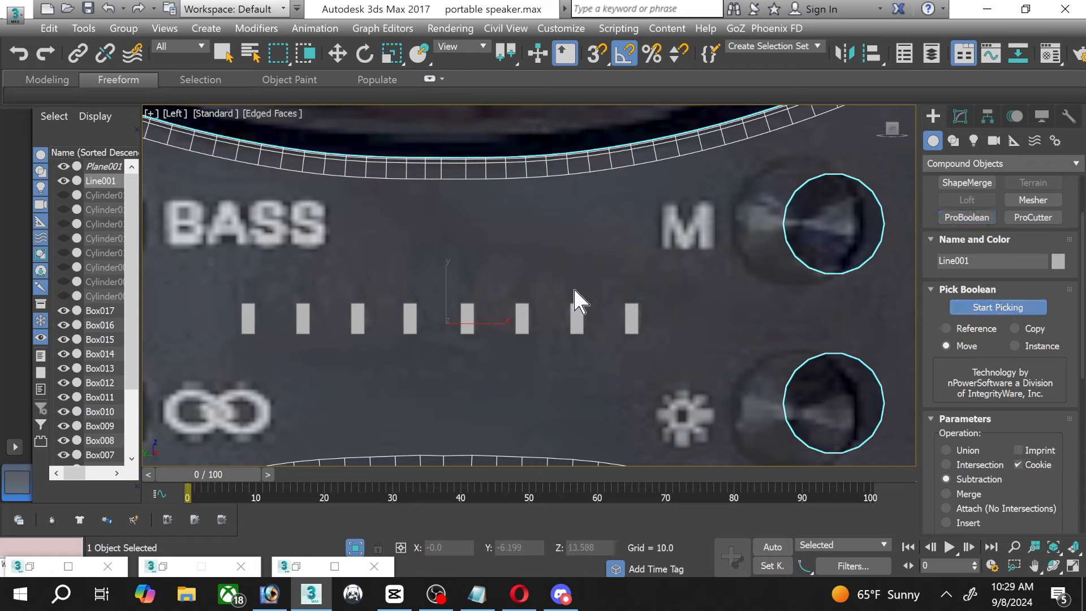
{"action": "left_click", "coordinate": [628, 319]}
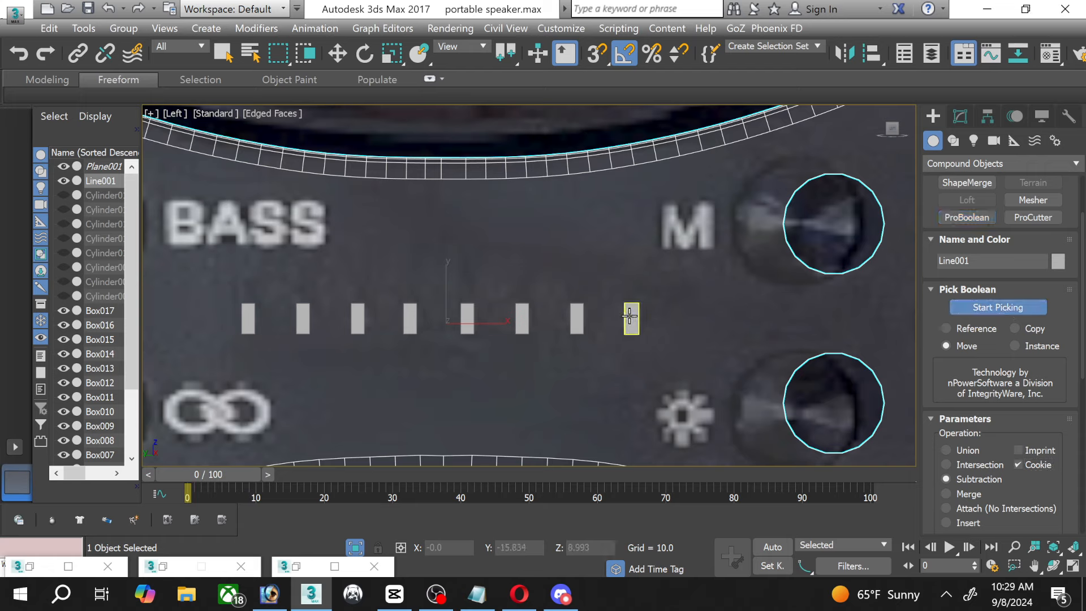
{"action": "left_click", "coordinate": [581, 314]}
Select the duplicate set of eight indicator boxes, Box010 through Box017, away from the plate and hide it.
{"action": "left_click", "coordinate": [1072, 566]}
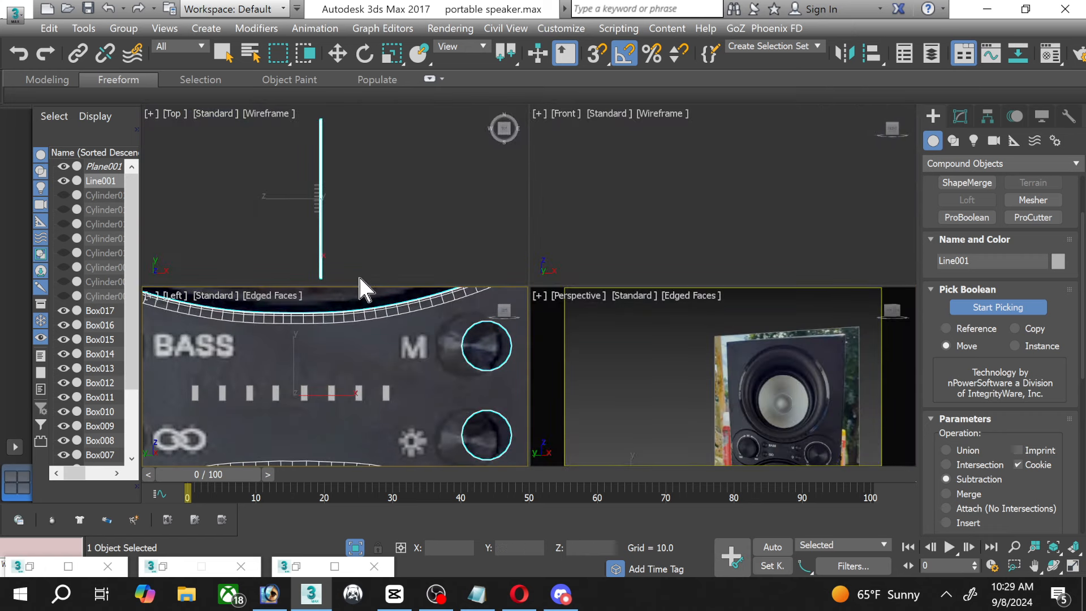
{"action": "scroll", "coordinate": [290, 181], "scroll_direction": "down", "scroll_amount": 3}
{"action": "middle_click_drag", "start_coordinate": [208, 206], "coordinate": [259, 223]}
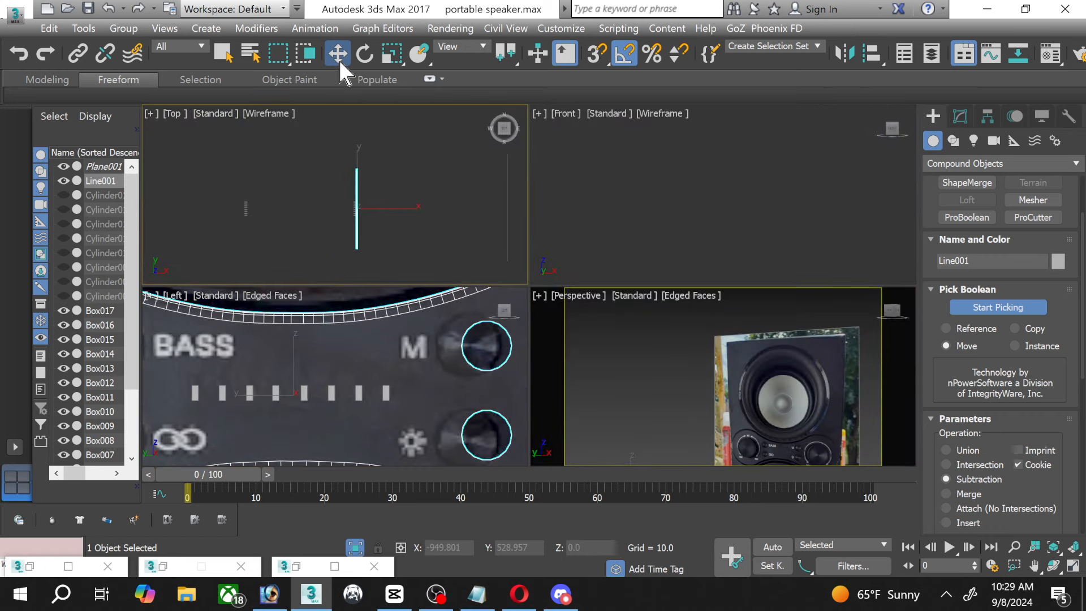
{"action": "left_click", "coordinate": [338, 58]}
{"action": "left_click_drag", "start_coordinate": [232, 162], "coordinate": [273, 225]}
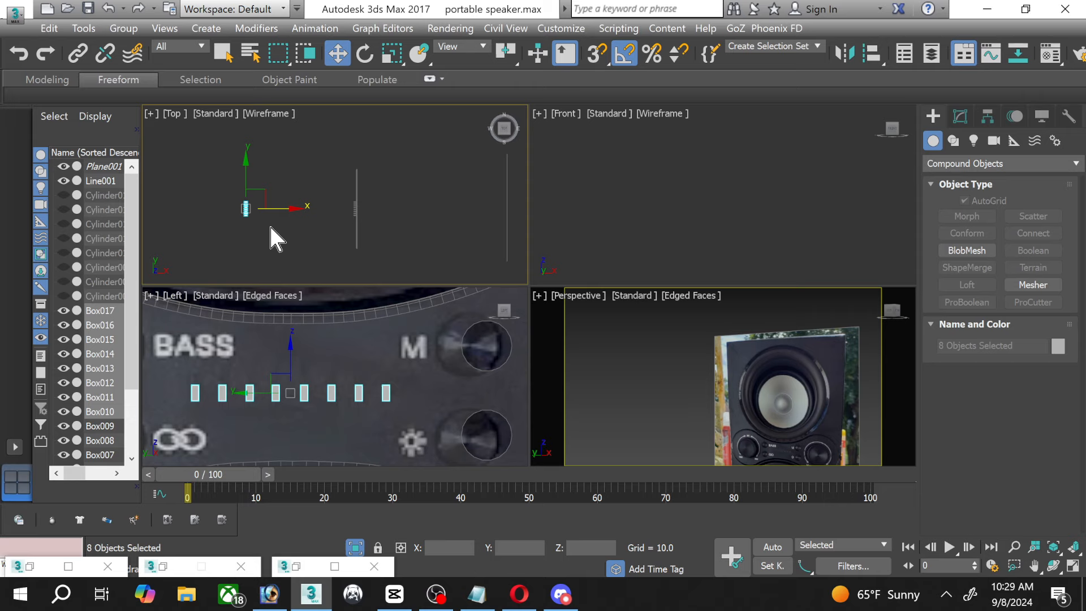
{"action": "right_click", "coordinate": [247, 204]}
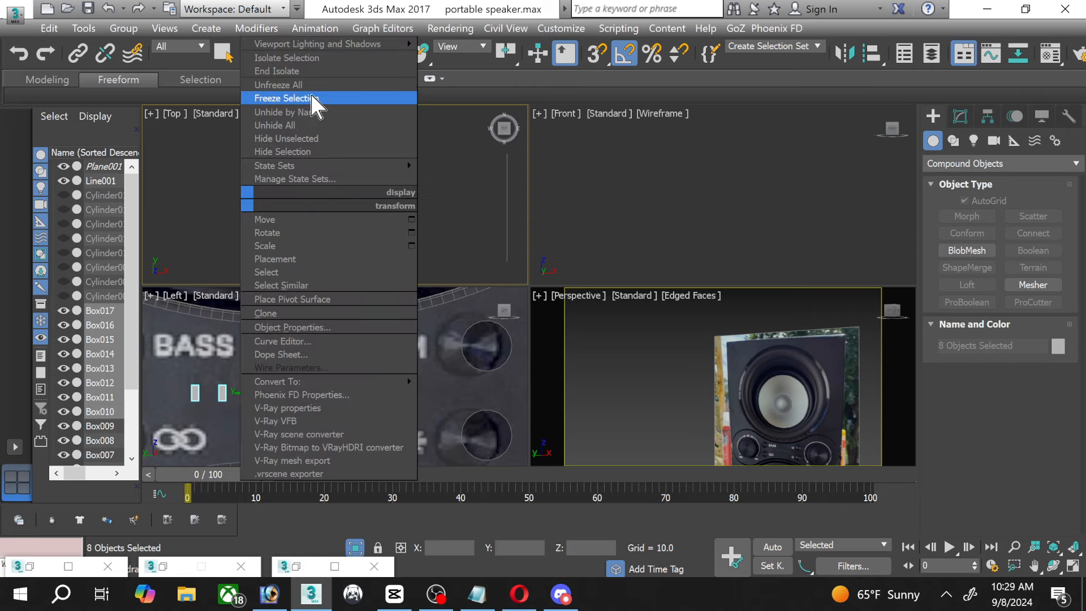
{"action": "left_click", "coordinate": [303, 152]}
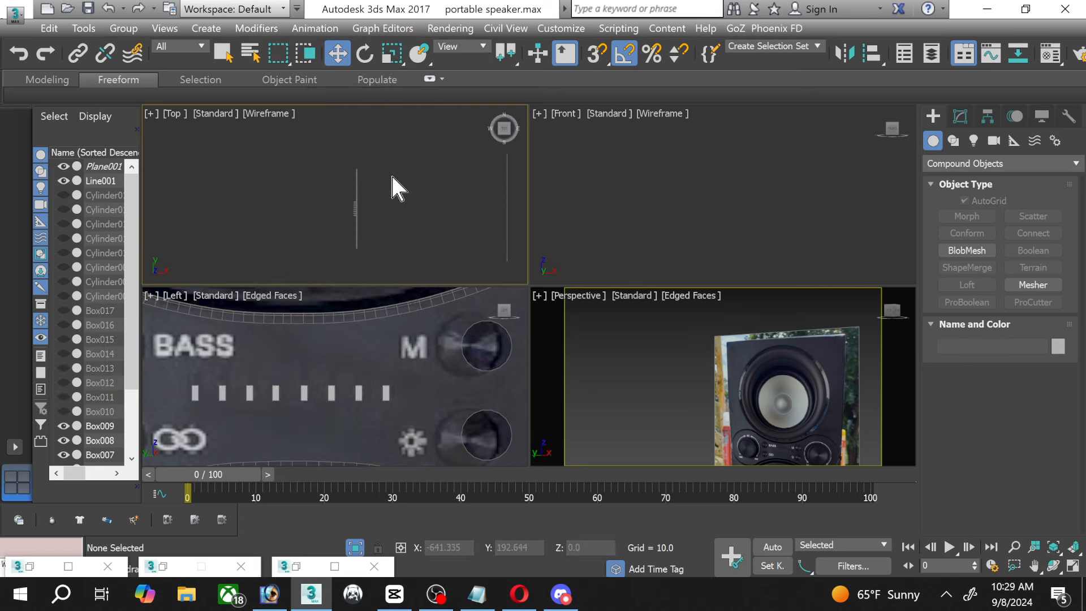
Reselect the control plate and try subtracting the two indicator boxes at the M end through its existing ProBoolean.
{"action": "left_click", "coordinate": [390, 356]}
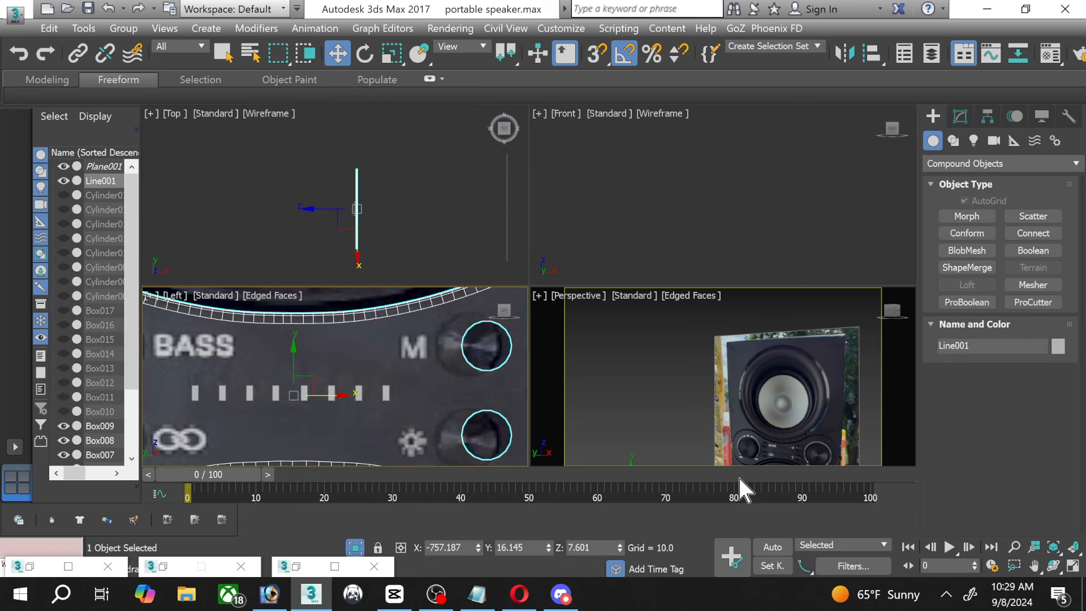
{"action": "left_click", "coordinate": [1074, 566]}
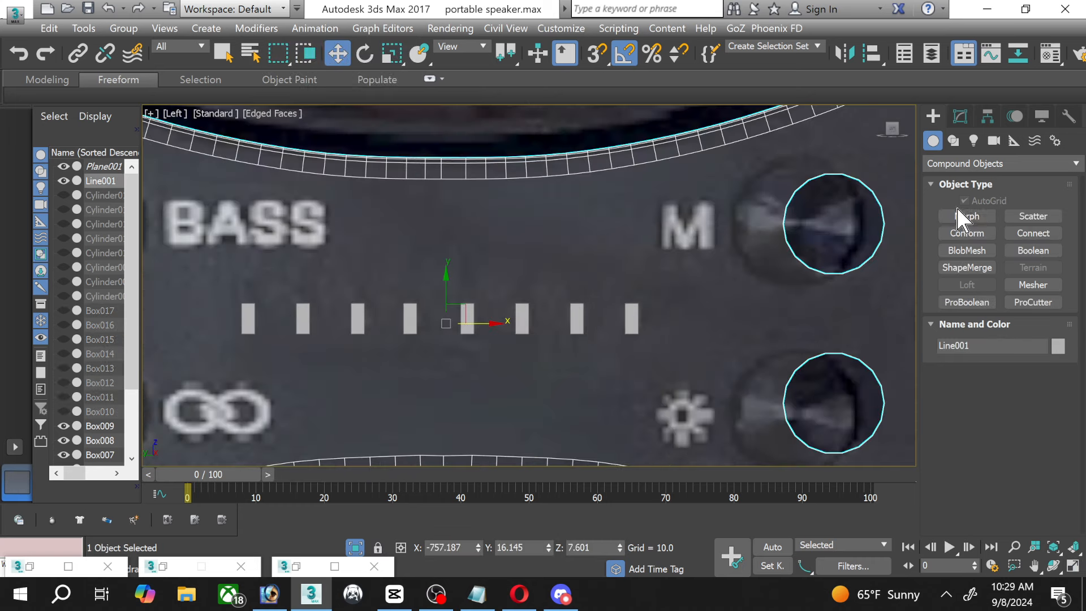
{"action": "left_click", "coordinate": [960, 117]}
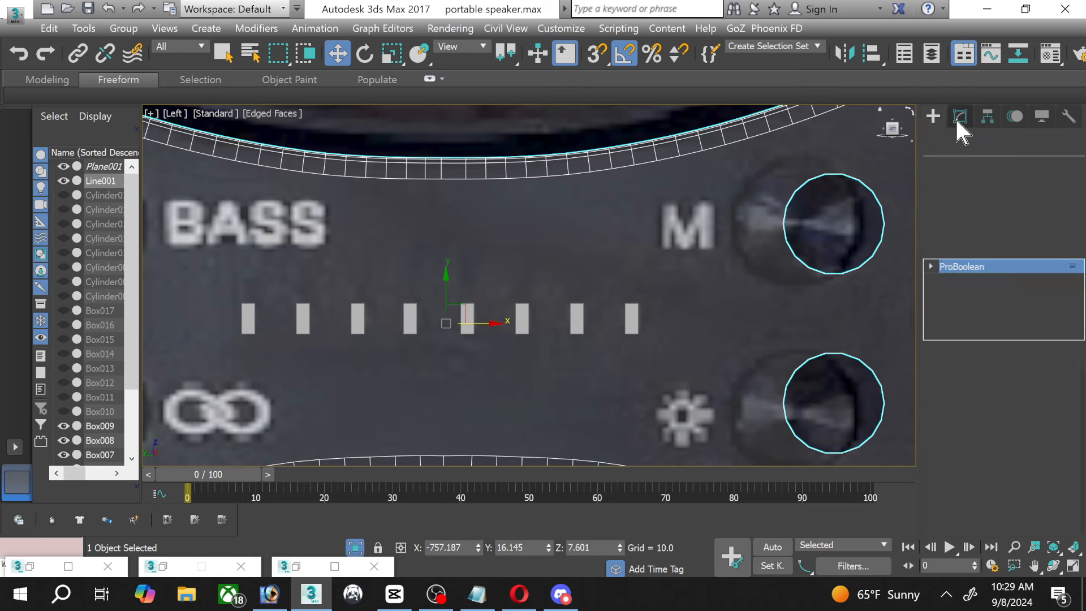
{"action": "scroll", "coordinate": [1056, 406], "scroll_direction": "up", "scroll_amount": 4}
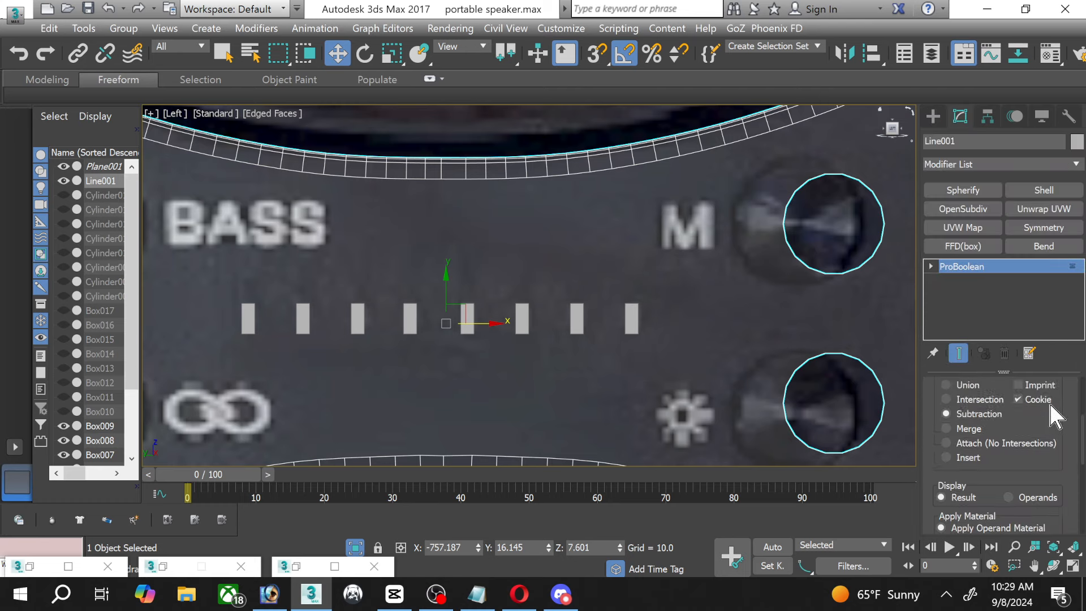
{"action": "scroll", "coordinate": [1055, 411], "scroll_direction": "up", "scroll_amount": 3}
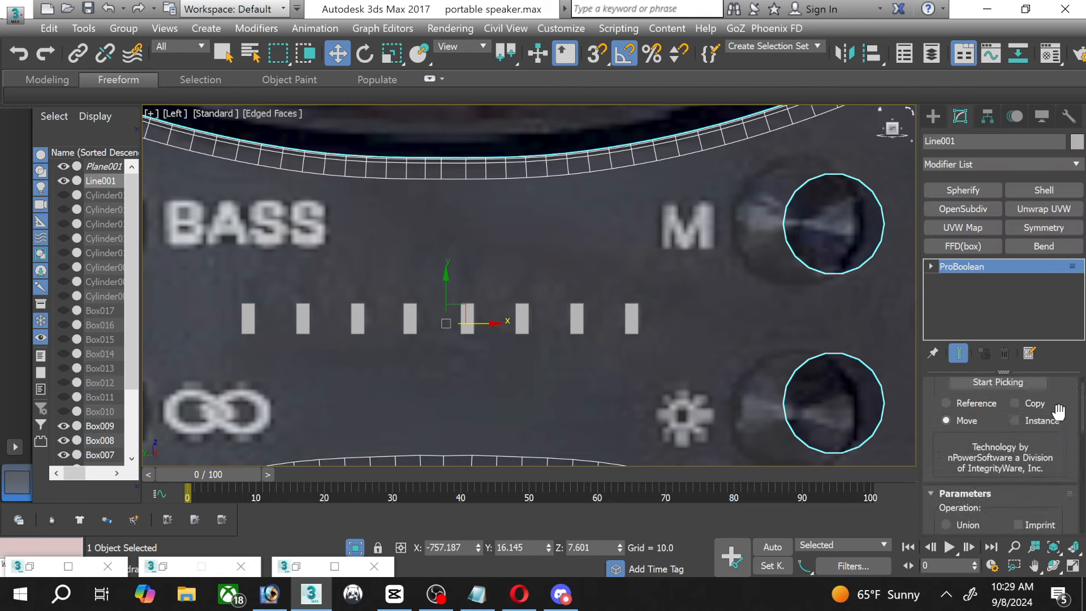
{"action": "left_click", "coordinate": [991, 403]}
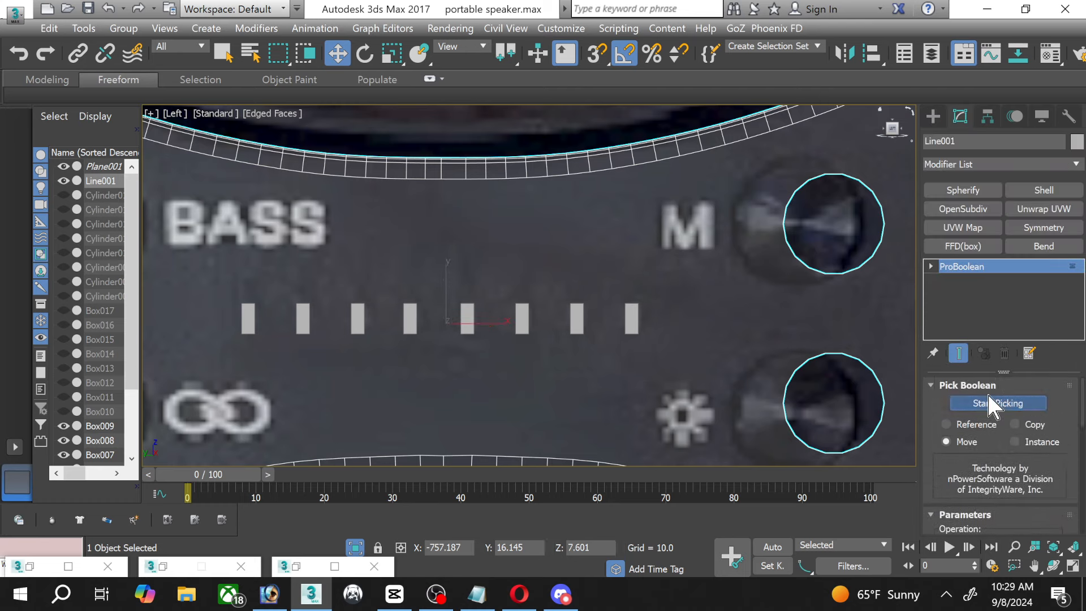
{"action": "left_click", "coordinate": [631, 318]}
{"action": "left_click", "coordinate": [575, 318]}
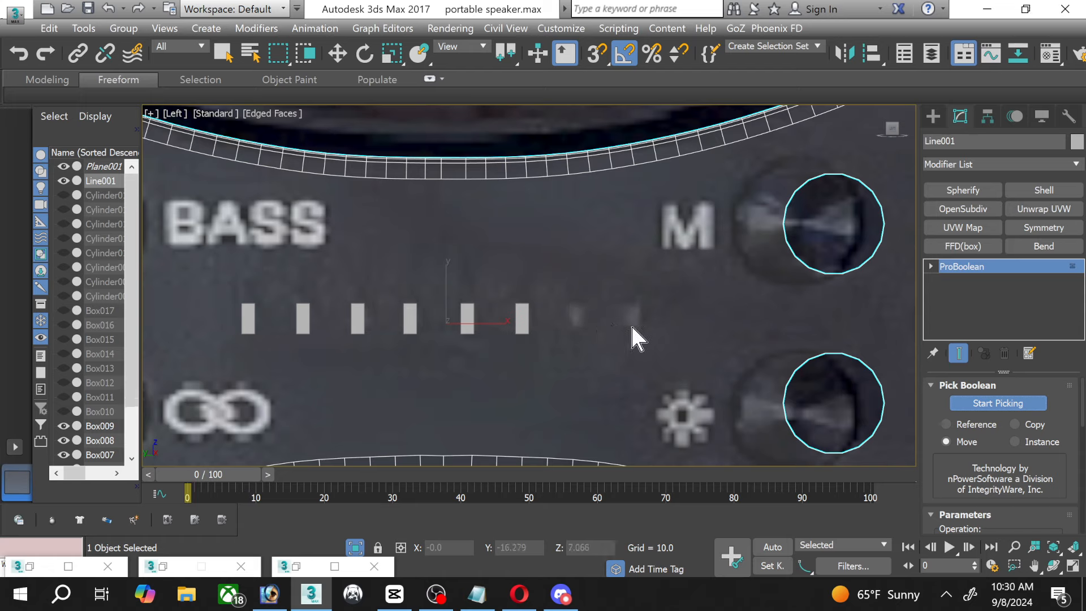
Undo the two indicator box subtractions and stop picking ProBoolean operands.
{"action": "key", "text": "ctrl+z"}
{"action": "key", "text": "ctrl+z"}
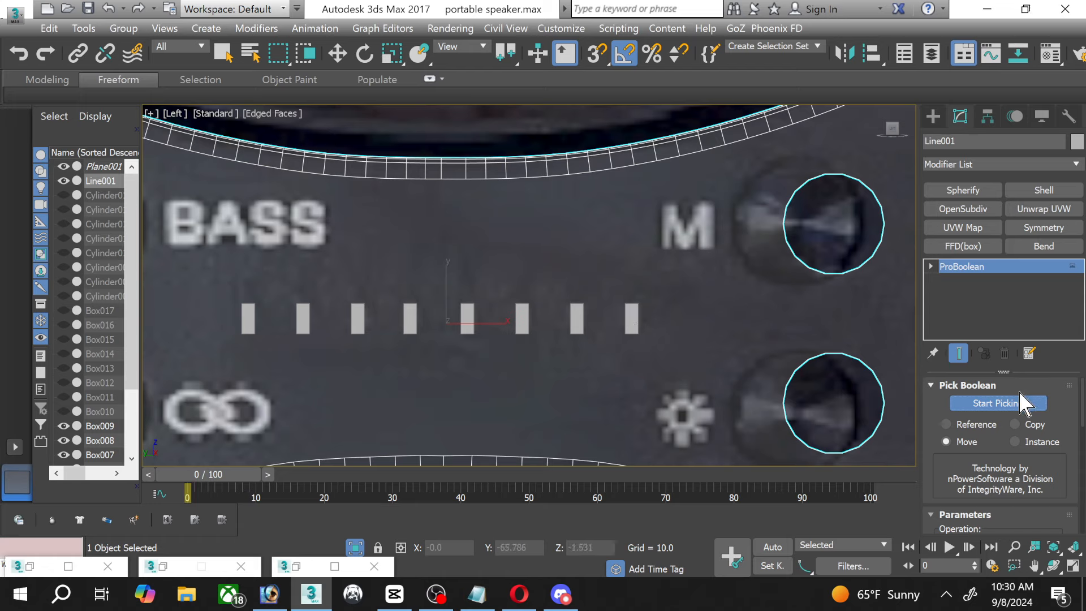
{"action": "left_click", "coordinate": [1016, 402]}
{"action": "left_click", "coordinate": [1015, 401]}
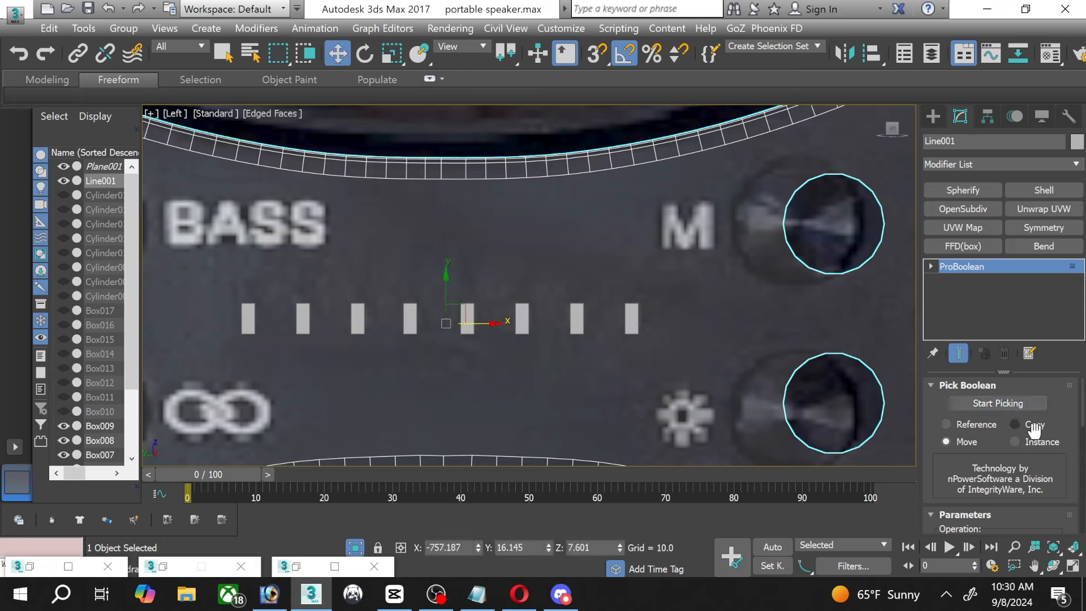
Select the eight visible indicator boxes and move them along X until they pass fully through the control plate.
{"action": "left_click", "coordinate": [1073, 565]}
{"action": "scroll", "coordinate": [348, 184], "scroll_direction": "up", "scroll_amount": 6}
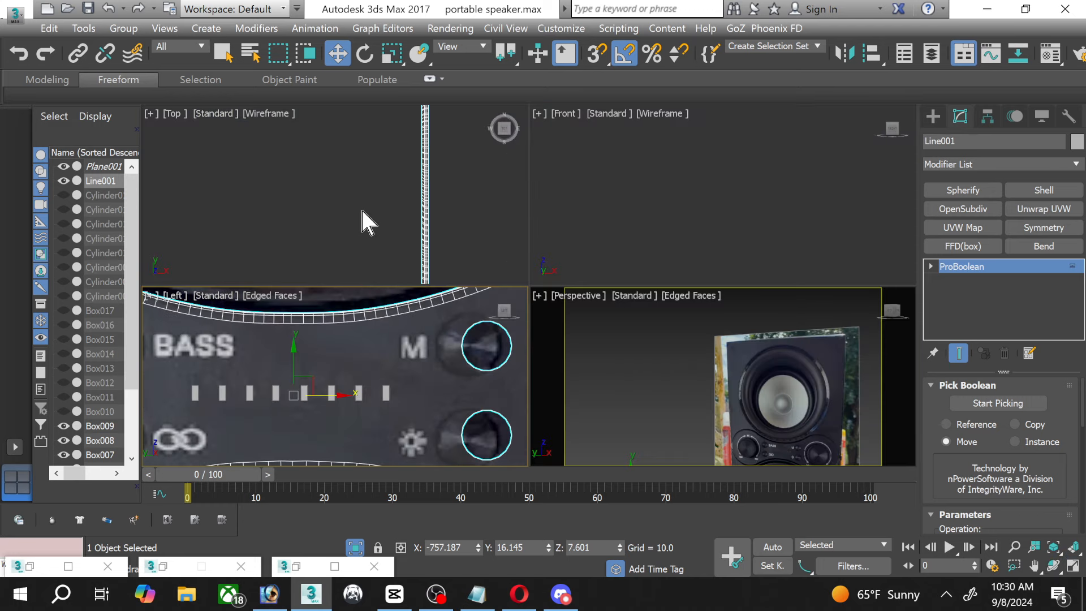
{"action": "middle_click_drag", "start_coordinate": [361, 208], "coordinate": [284, 12]}
{"action": "middle_click_drag", "start_coordinate": [322, 164], "coordinate": [321, 181]}
{"action": "middle_click_drag", "start_coordinate": [298, 139], "coordinate": [293, 175]}
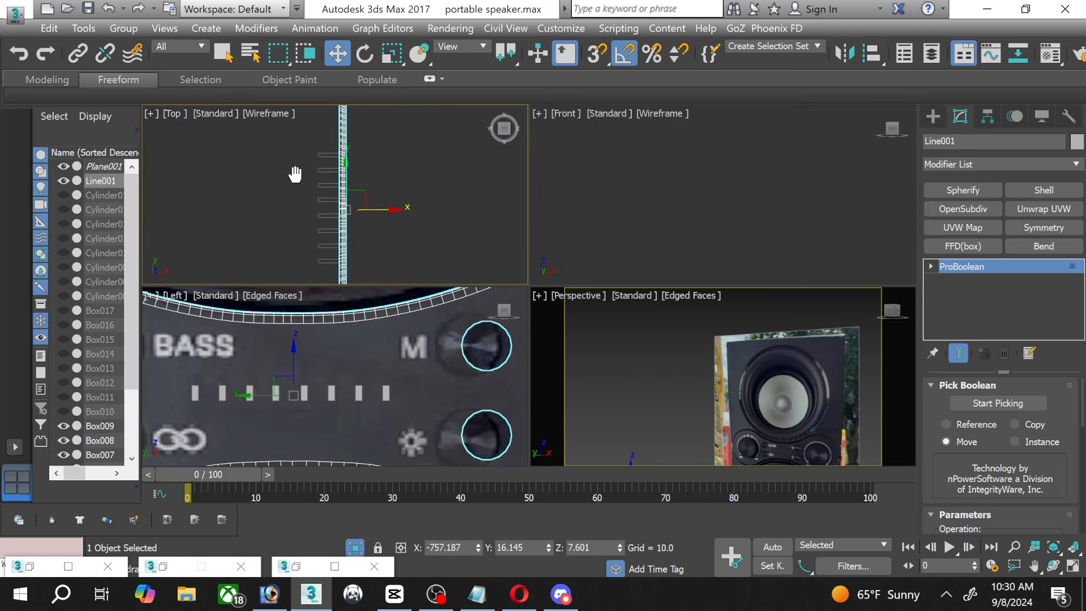
{"action": "left_click_drag", "start_coordinate": [284, 137], "coordinate": [320, 274]}
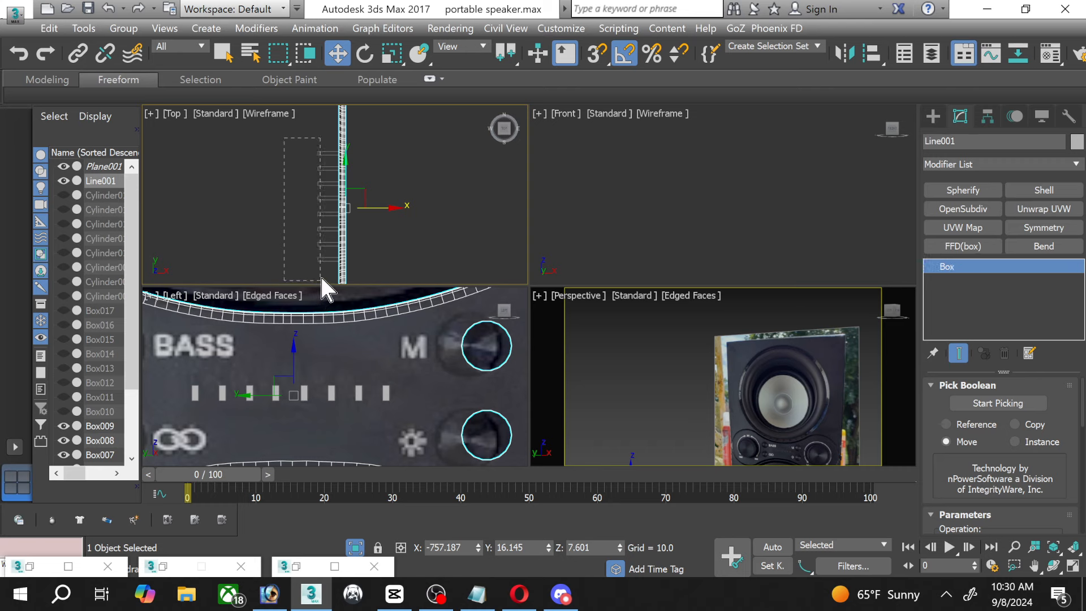
{"action": "left_click_drag", "start_coordinate": [375, 207], "coordinate": [388, 206]}
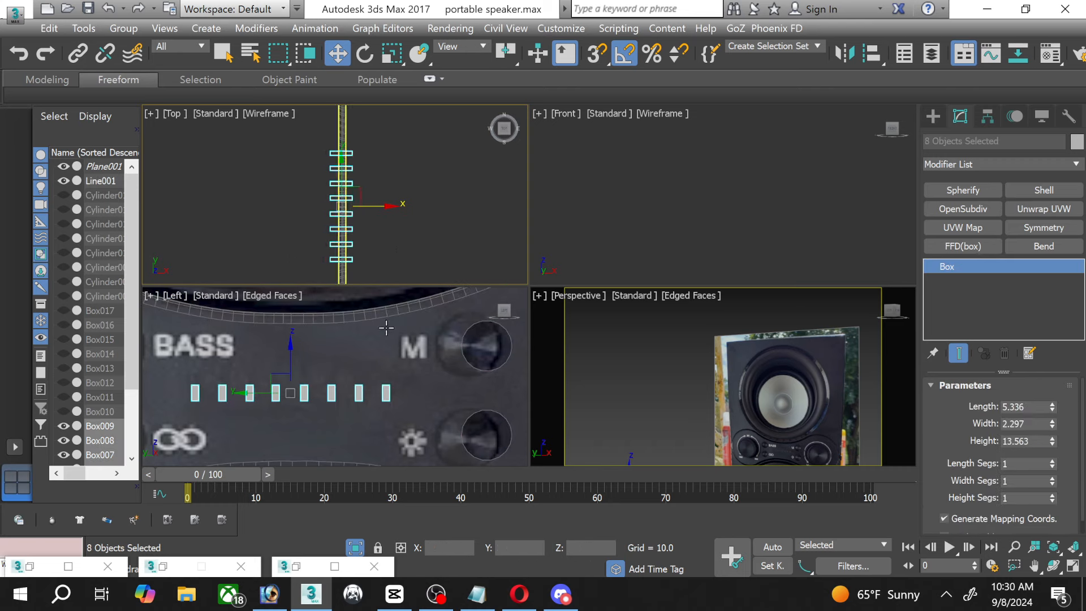
Reselect the control plate and hide the reference image plane, Plane001.
{"action": "left_click", "coordinate": [386, 327]}
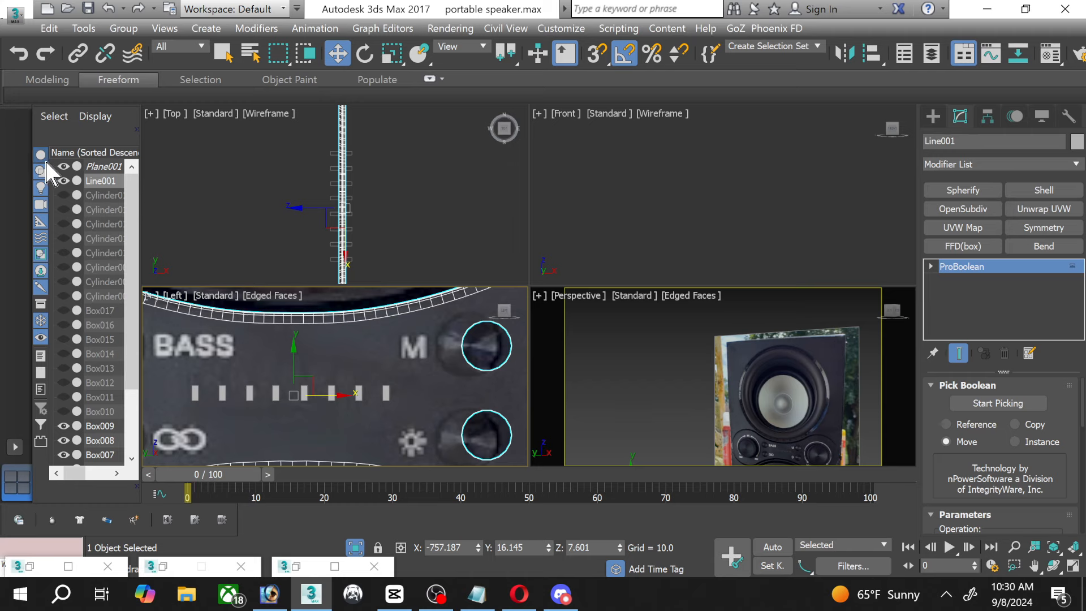
{"action": "left_click", "coordinate": [63, 166]}
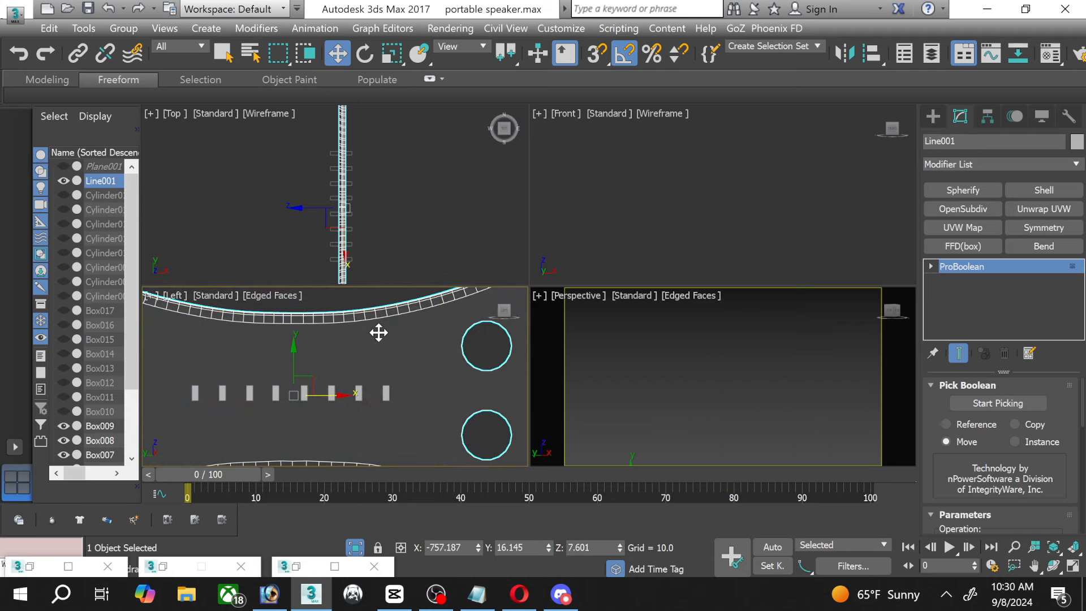
Subtract the eight visible indicator boxes from the control plate by picking them through its existing ProBoolean, and stop picking.
{"action": "left_click", "coordinate": [1070, 566]}
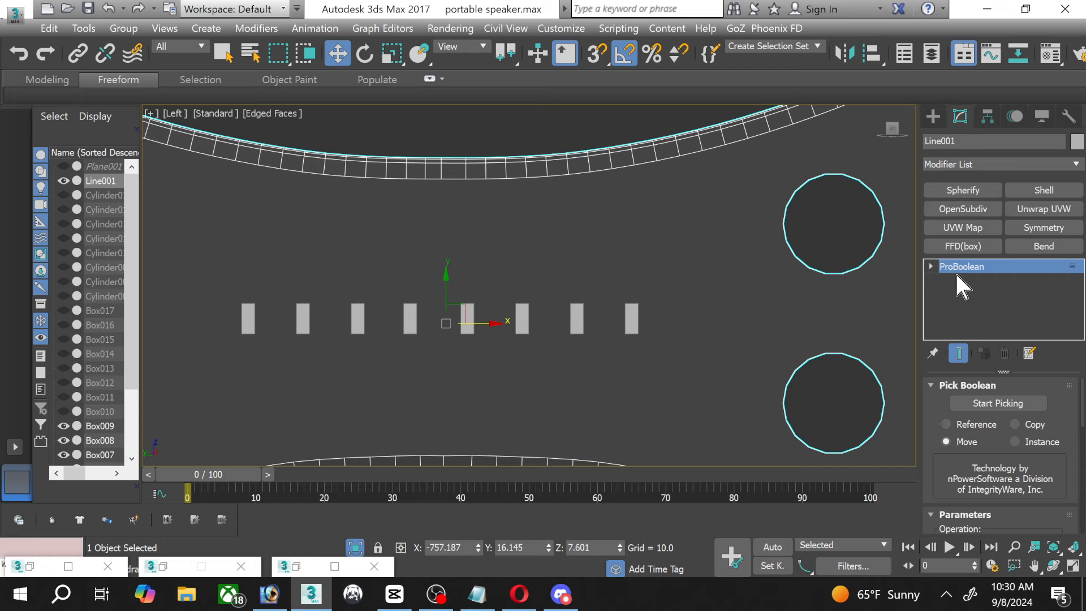
{"action": "left_click", "coordinate": [983, 404]}
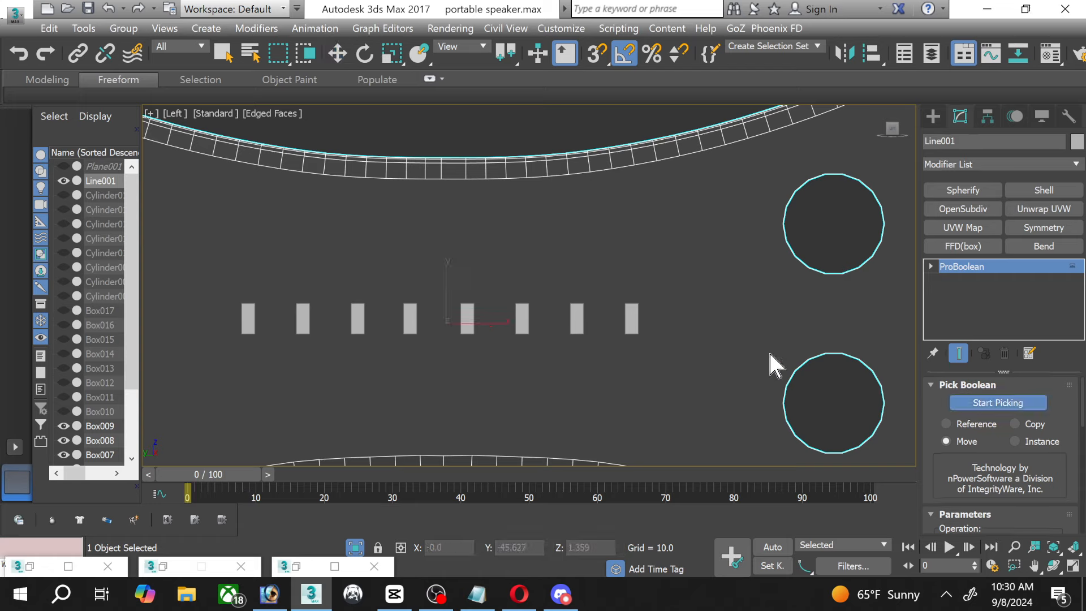
{"action": "left_click", "coordinate": [637, 320]}
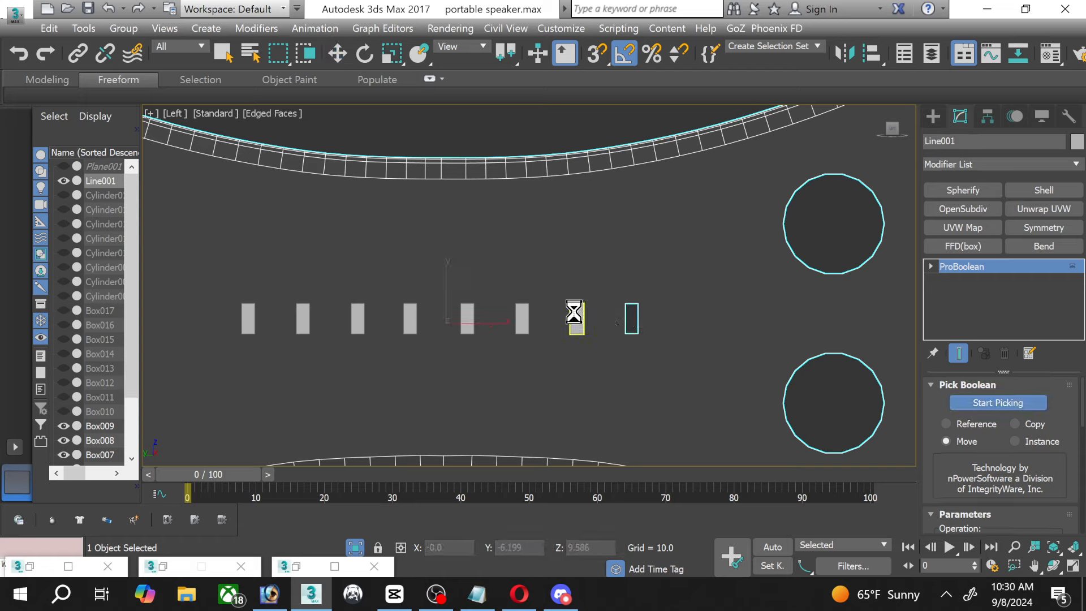
{"action": "left_click", "coordinate": [521, 319]}
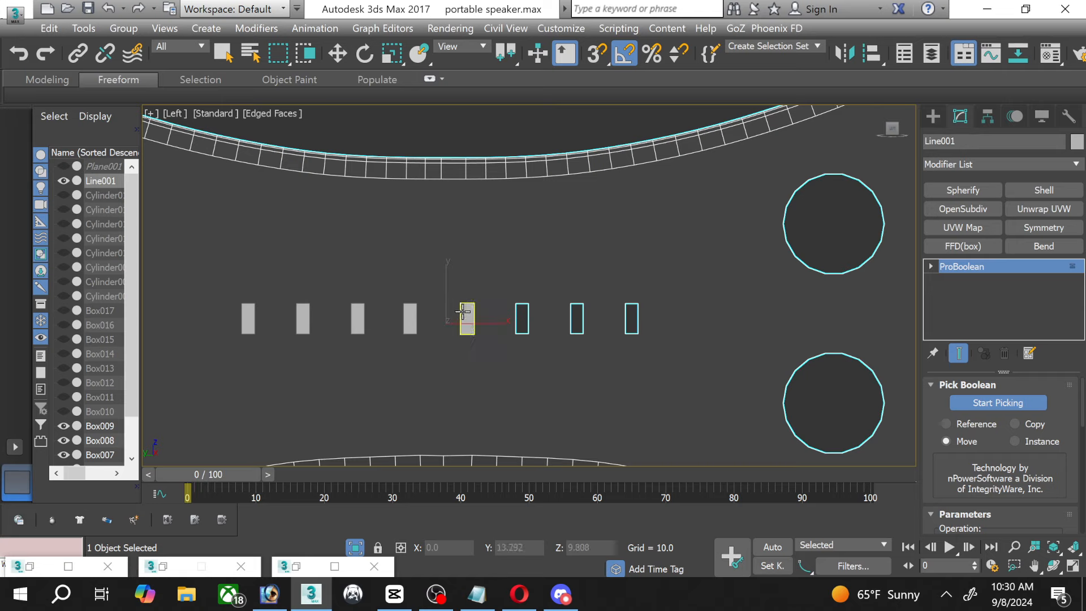
{"action": "left_click", "coordinate": [463, 311]}
{"action": "left_click", "coordinate": [411, 308]}
{"action": "left_click", "coordinate": [358, 312]}
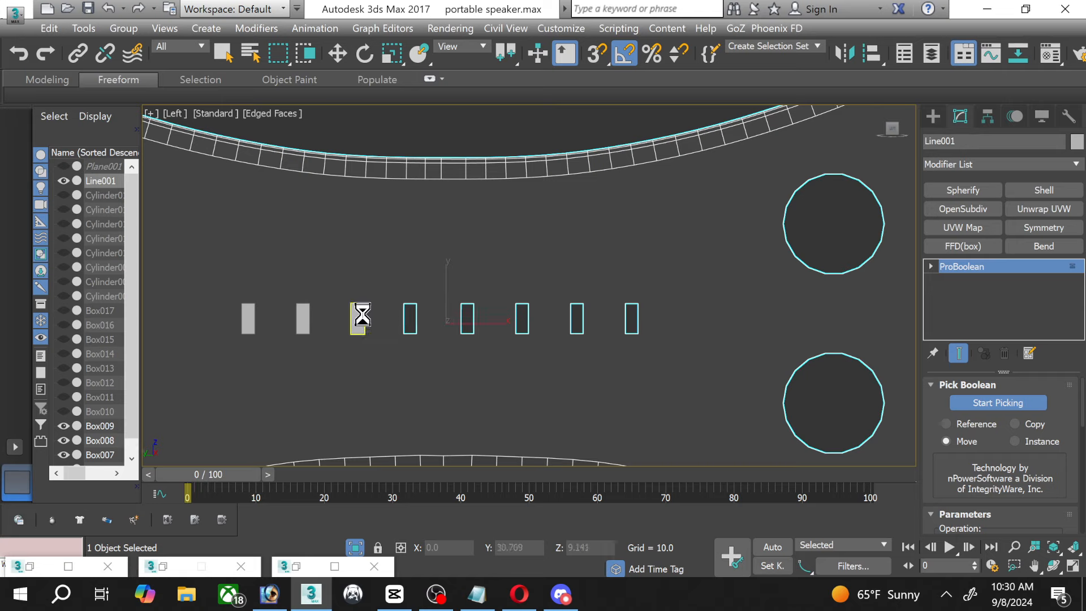
{"action": "left_click", "coordinate": [254, 319]}
{"action": "left_click", "coordinate": [998, 402]}
{"action": "key", "text": "w"}
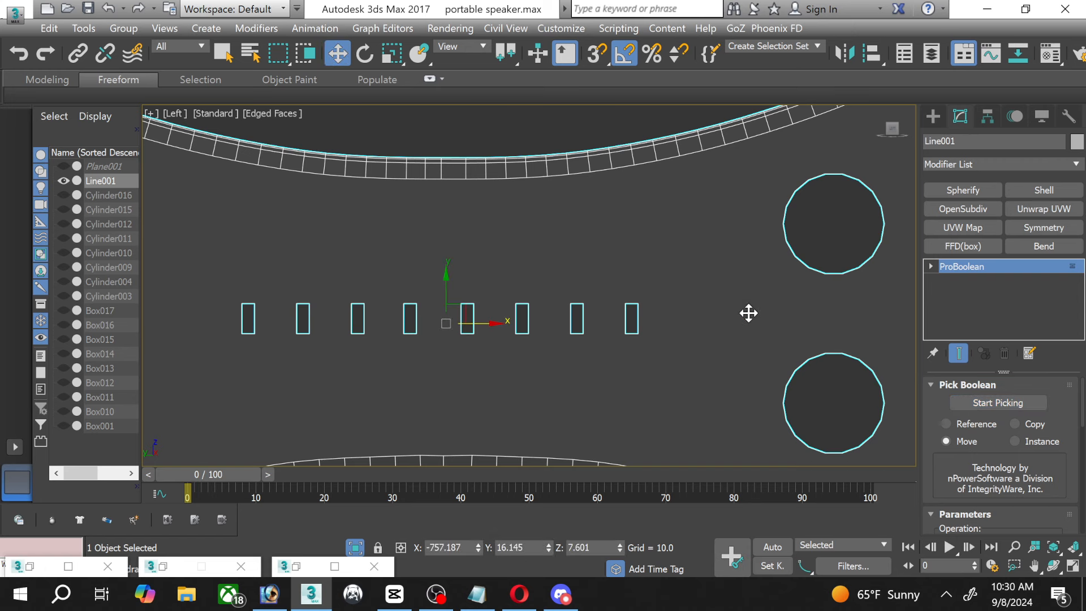
End the control plate's isolation and unhide all objects, including the reference image plane and the duplicate indicator boxes.
{"action": "scroll", "coordinate": [747, 309], "scroll_direction": "down", "scroll_amount": 5}
{"action": "scroll", "coordinate": [729, 334], "scroll_direction": "up", "scroll_amount": 2}
{"action": "scroll", "coordinate": [639, 393], "scroll_direction": "up", "scroll_amount": 2}
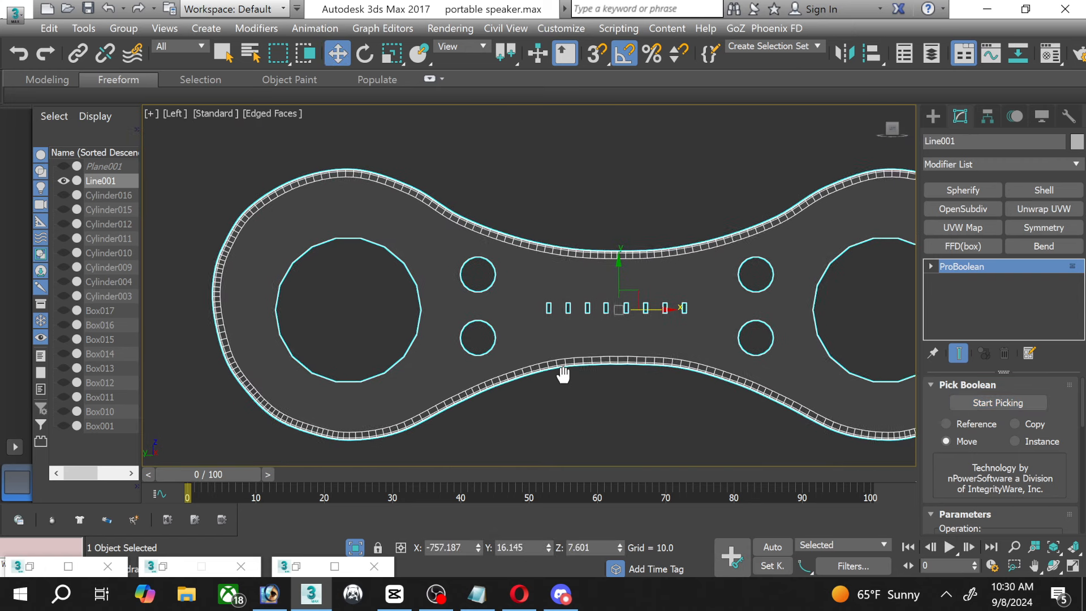
{"action": "right_click", "coordinate": [528, 396]}
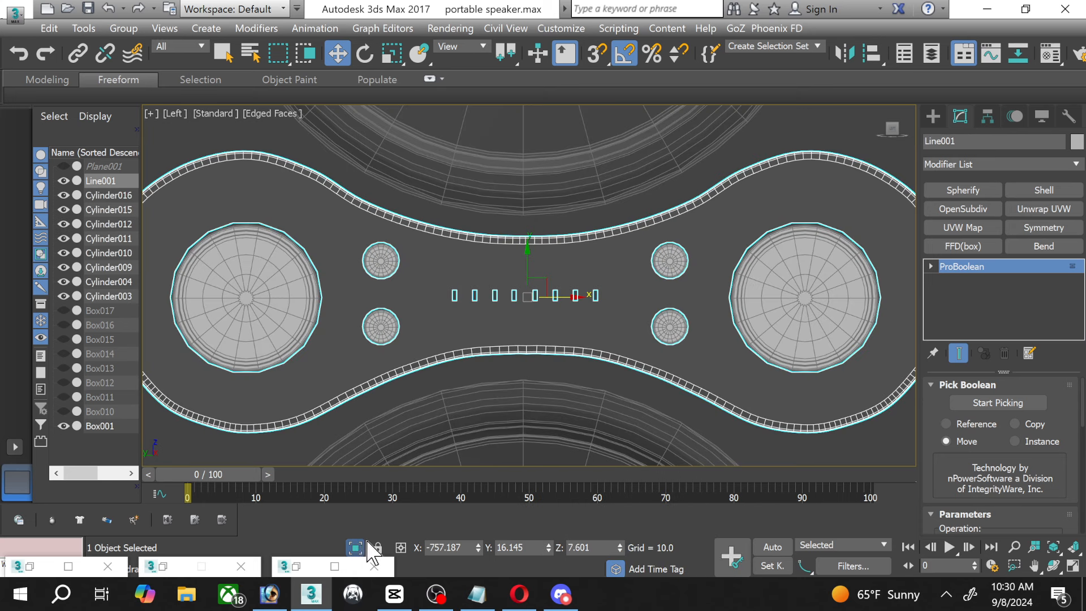
{"action": "right_click", "coordinate": [557, 296]}
{"action": "left_click", "coordinate": [619, 226]}
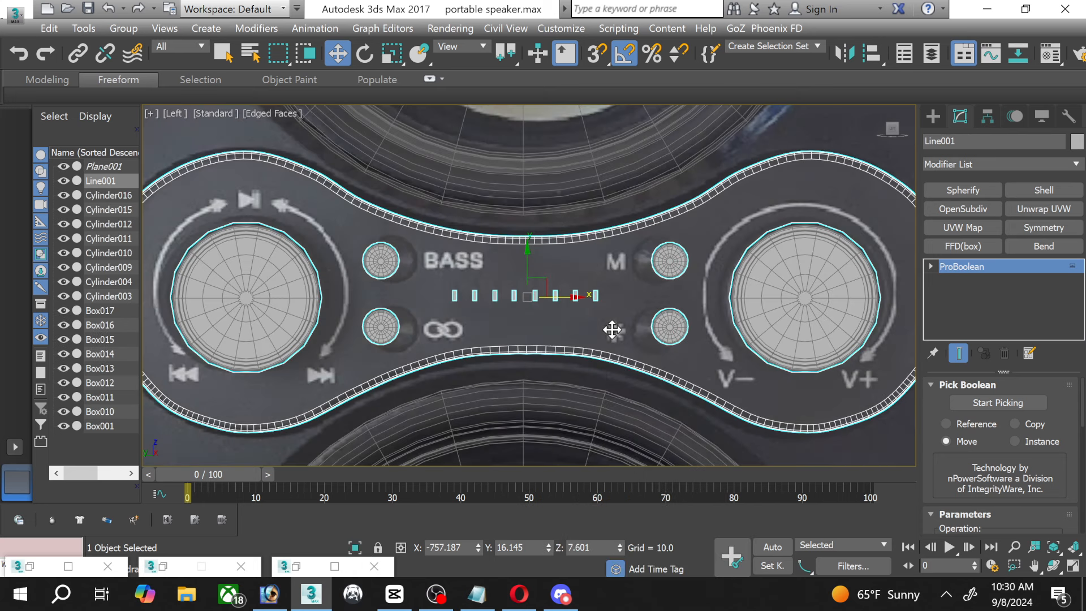
Select the eight duplicate indicator boxes, scale them to about 8% along X, and move them along X toward the control plate.
{"action": "left_click", "coordinate": [1072, 566]}
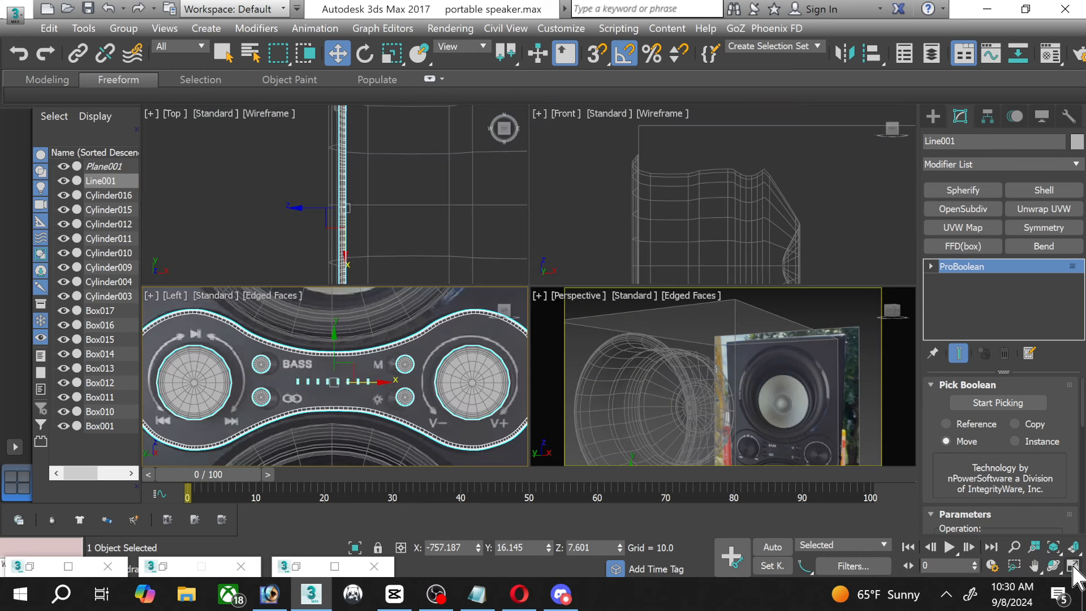
{"action": "scroll", "coordinate": [308, 204], "scroll_direction": "down", "scroll_amount": 6}
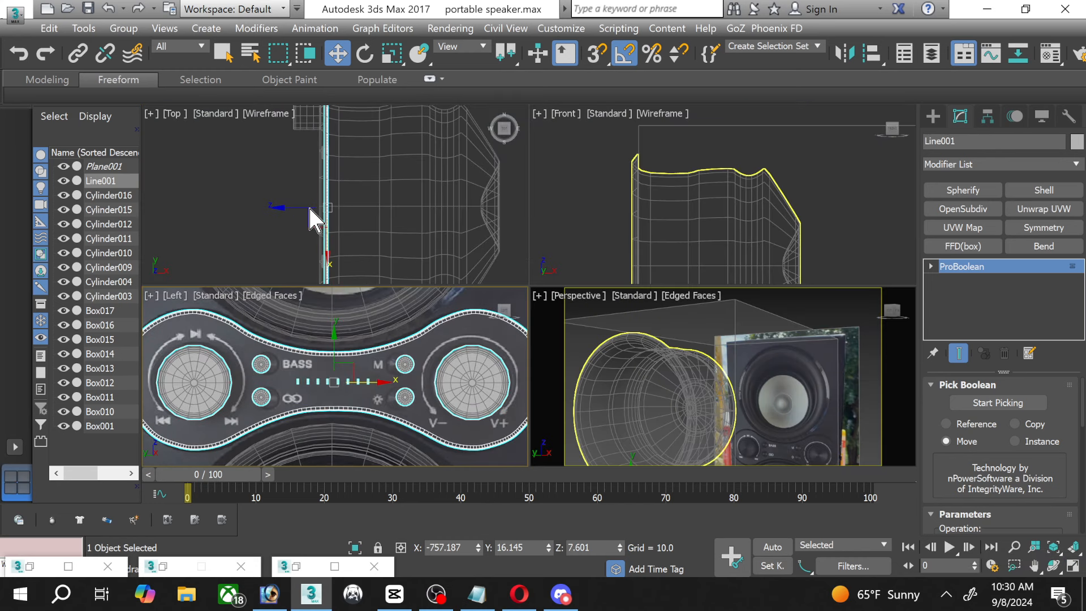
{"action": "middle_click_drag", "start_coordinate": [250, 203], "coordinate": [345, 210]}
{"action": "scroll", "coordinate": [179, 211], "scroll_direction": "up", "scroll_amount": 7}
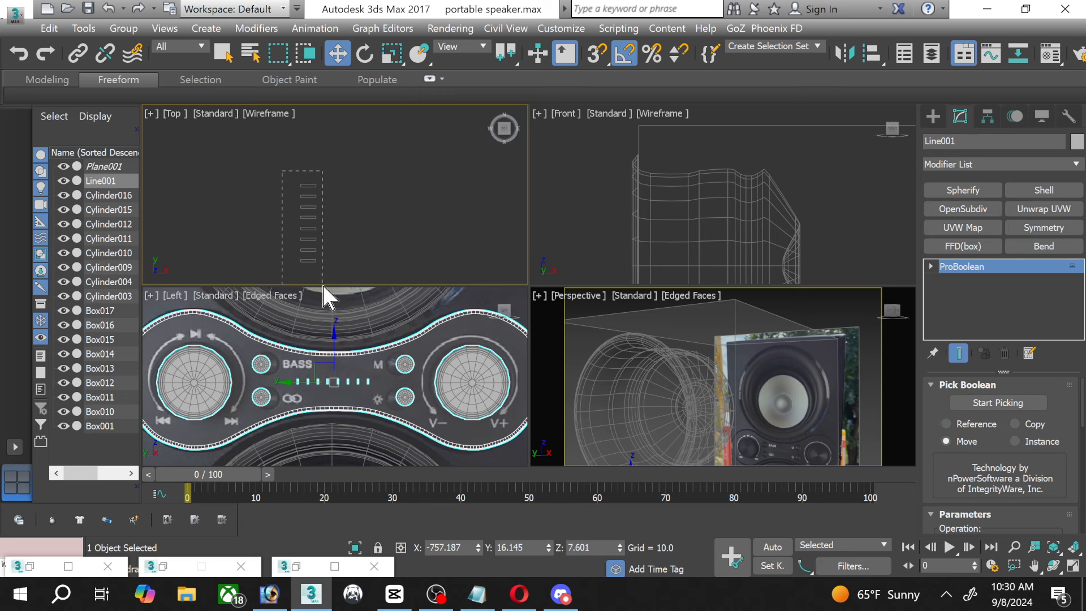
{"action": "left_click_drag", "start_coordinate": [322, 282], "coordinate": [322, 279]}
{"action": "left_click", "coordinate": [391, 53]}
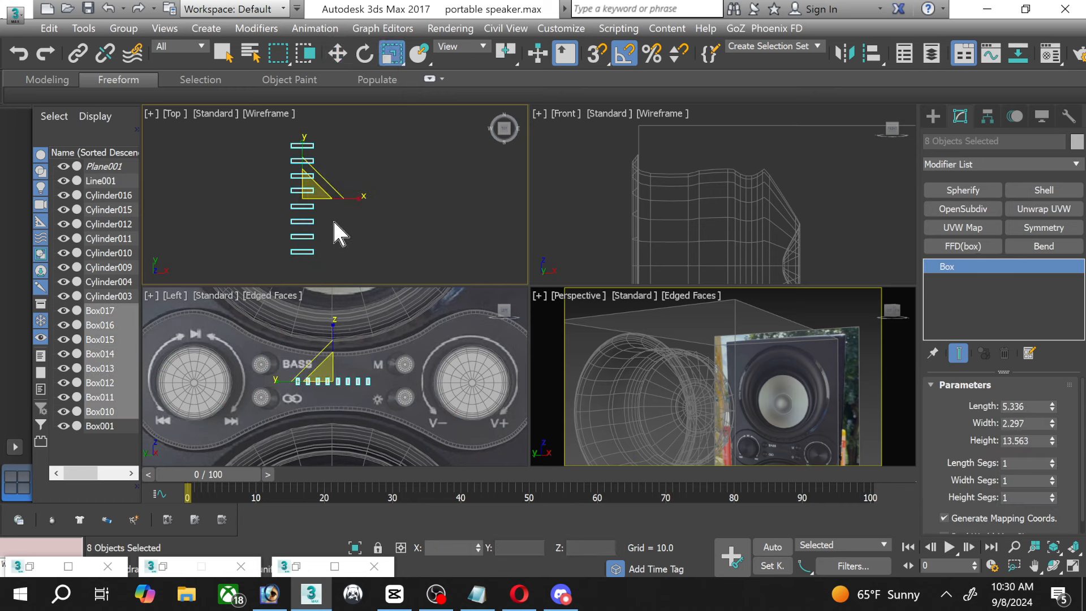
{"action": "left_click_drag", "start_coordinate": [354, 192], "coordinate": [120, 176]}
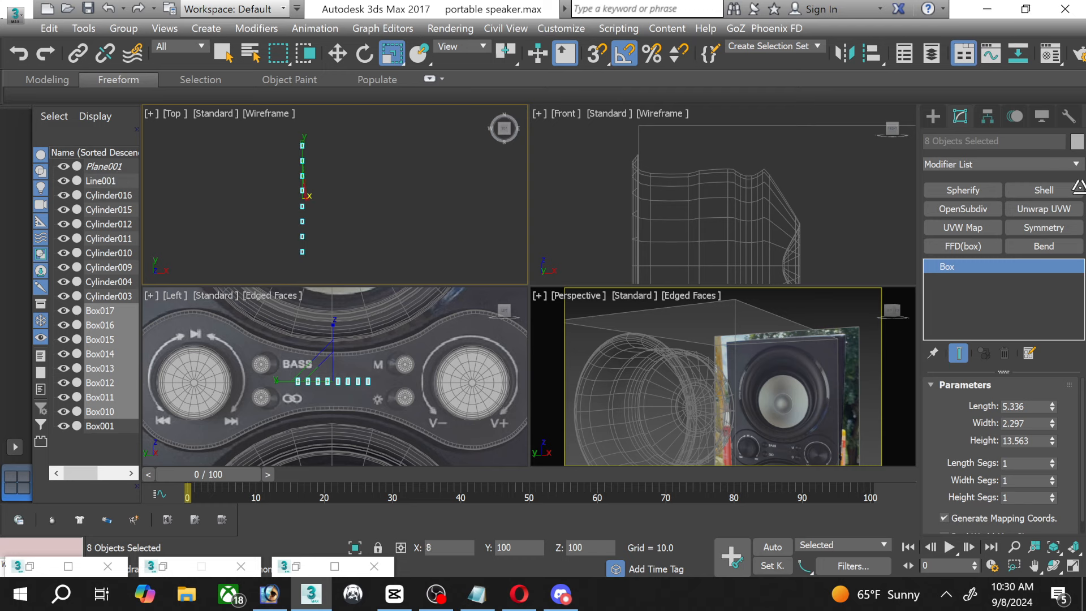
{"action": "left_click_drag", "start_coordinate": [1061, 185], "coordinate": [1046, 177]}
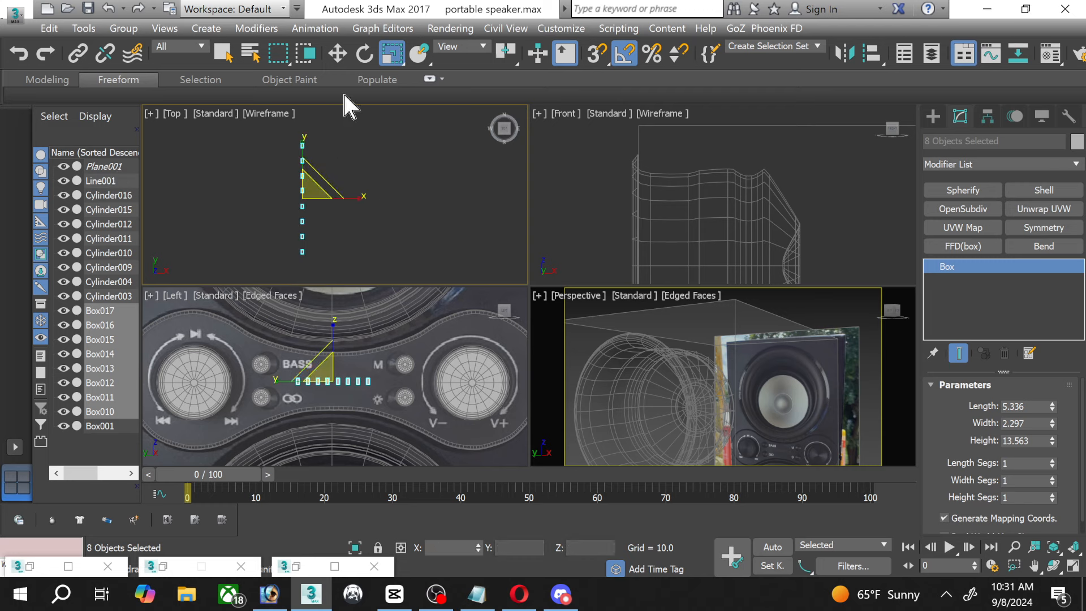
{"action": "left_click", "coordinate": [340, 55]}
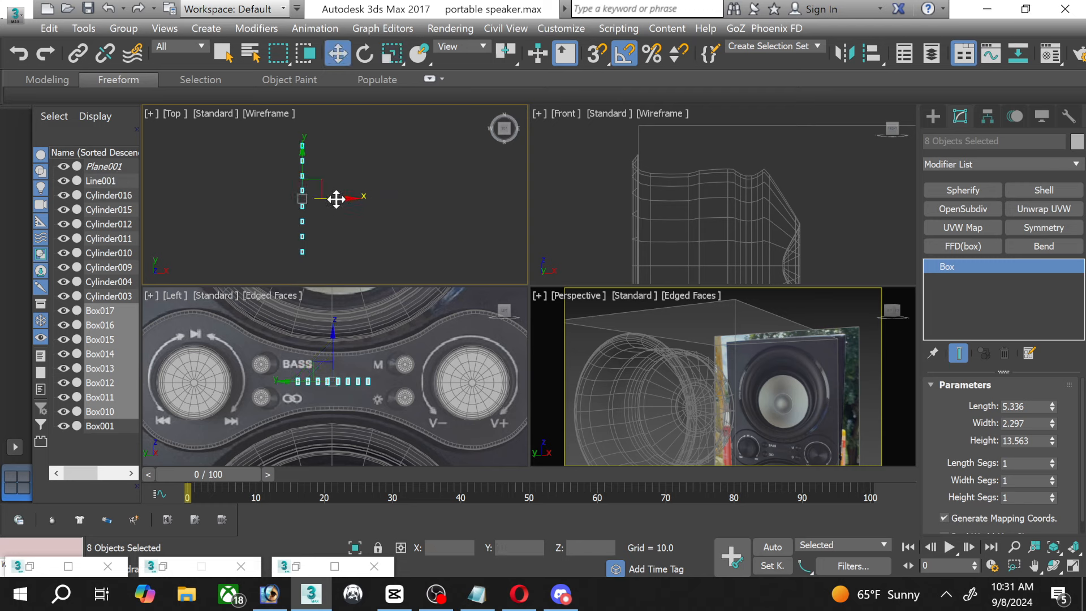
{"action": "left_click_drag", "start_coordinate": [336, 199], "coordinate": [527, 223]}
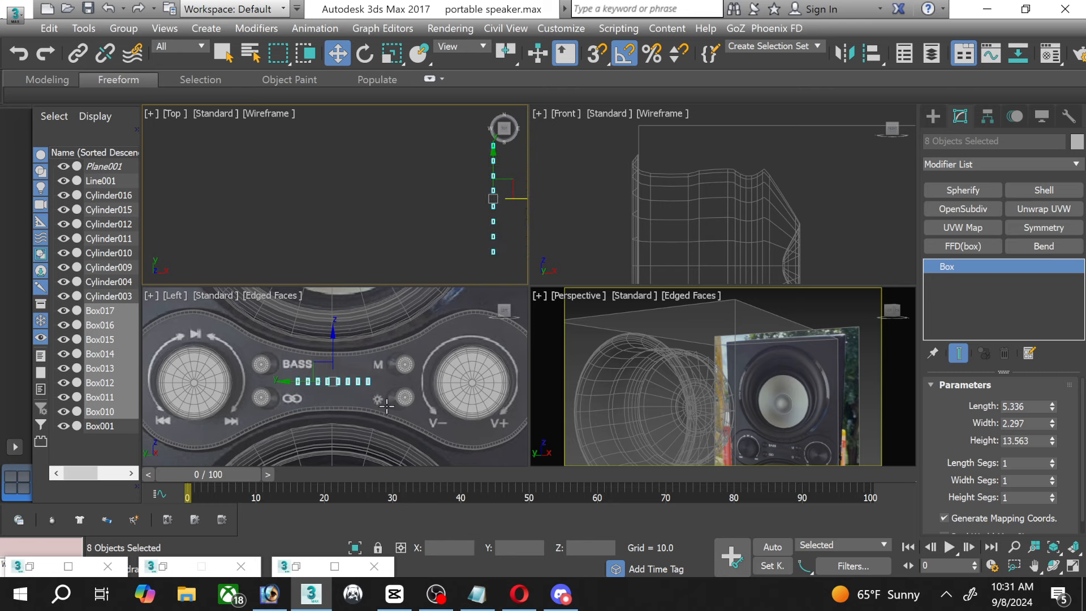
Reselect the control plate and convert its ProBoolean to an Editable Poly.
{"action": "scroll", "coordinate": [387, 405], "scroll_direction": "up", "scroll_amount": 8}
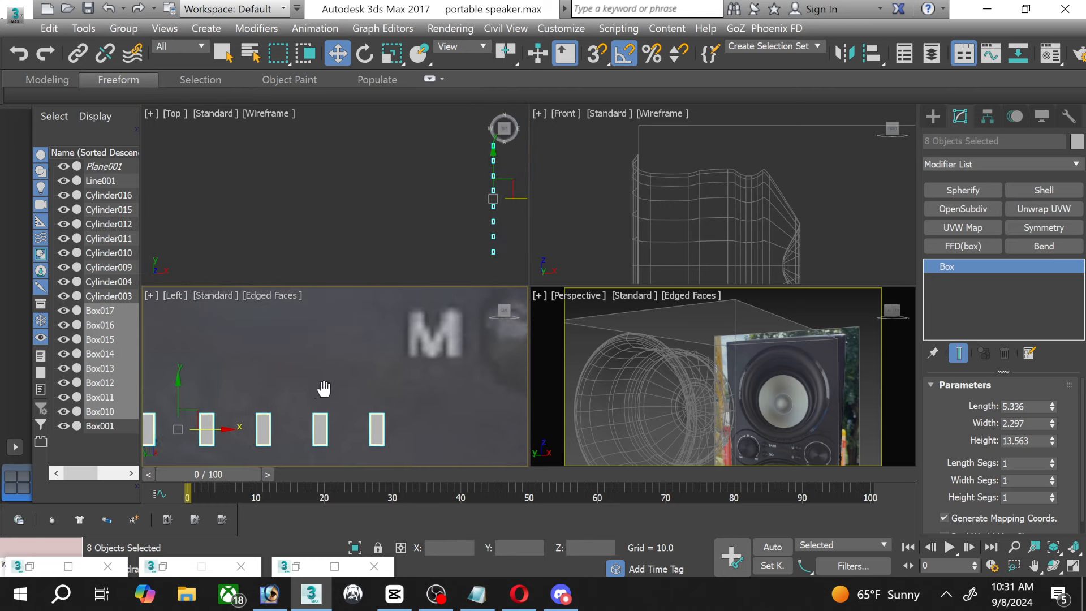
{"action": "middle_click_drag", "start_coordinate": [324, 388], "coordinate": [417, 337]}
{"action": "scroll", "coordinate": [418, 339], "scroll_direction": "down", "scroll_amount": 3}
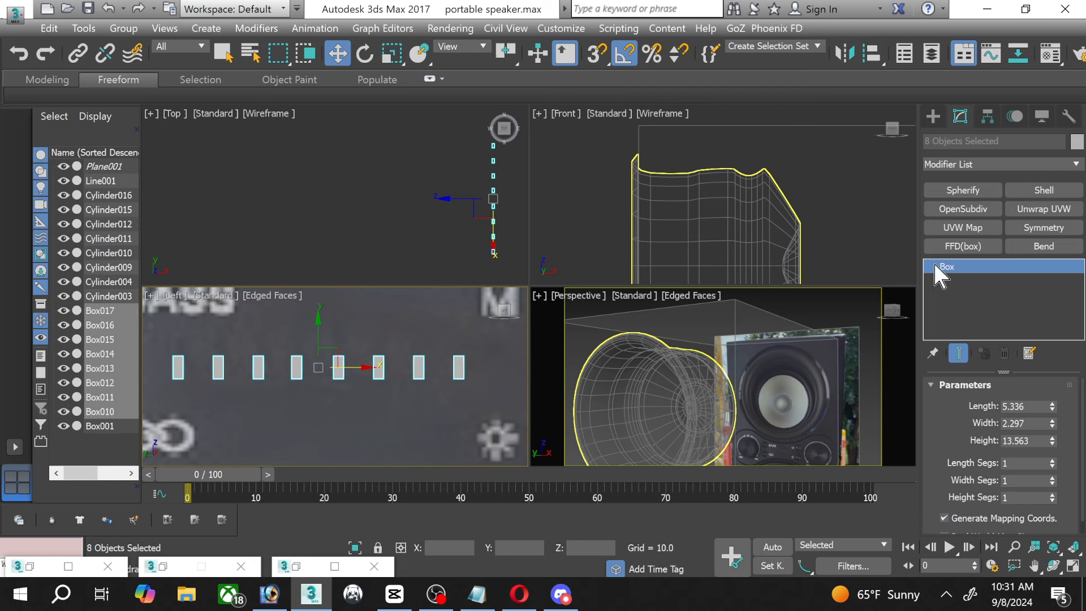
{"action": "left_click", "coordinate": [476, 325]}
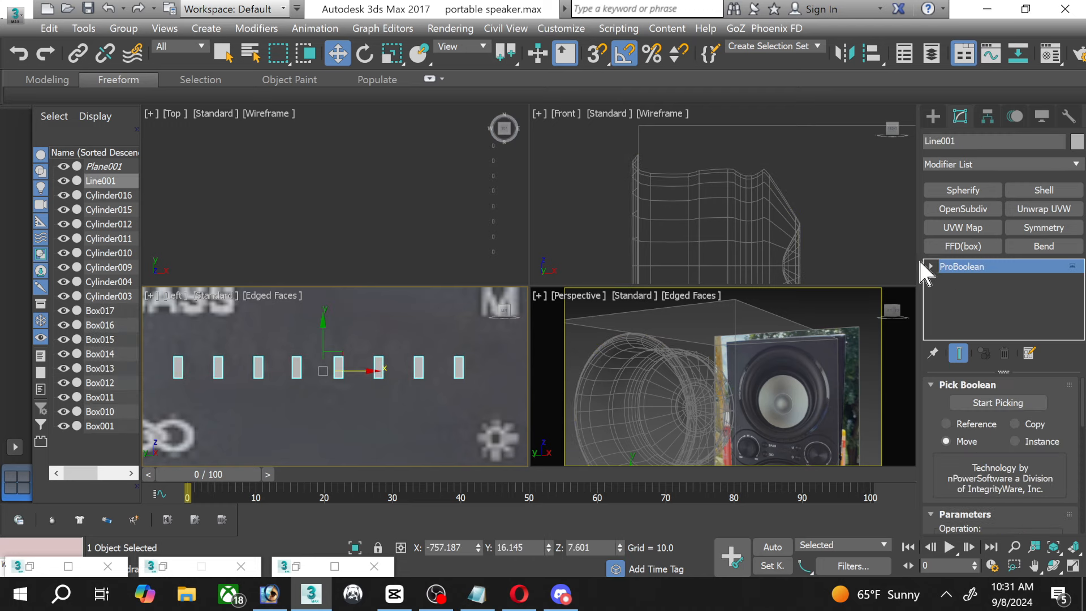
{"action": "right_click", "coordinate": [962, 268]}
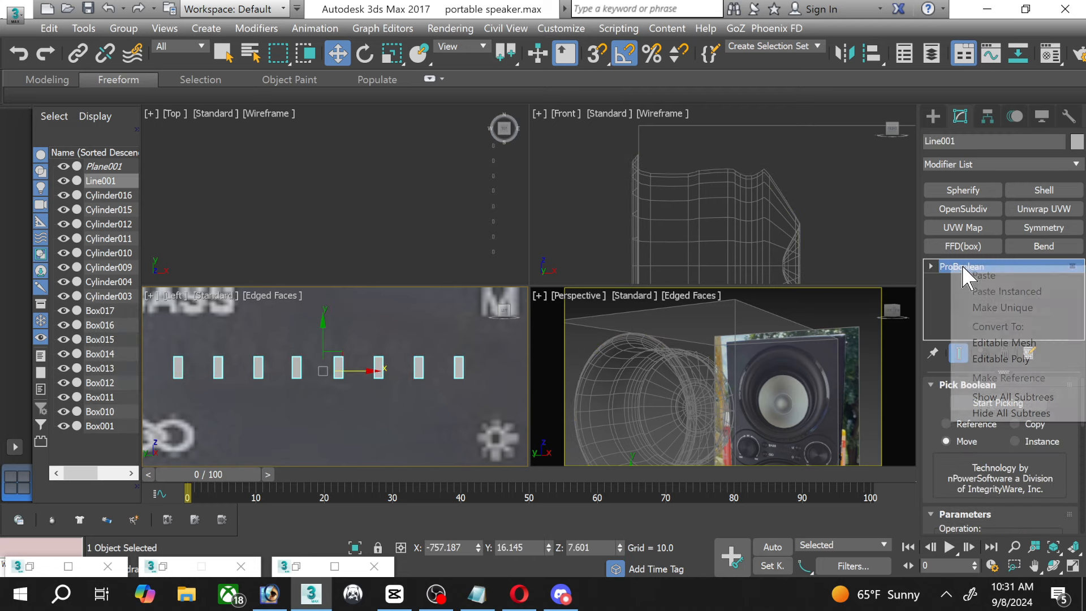
{"action": "left_click", "coordinate": [976, 360]}
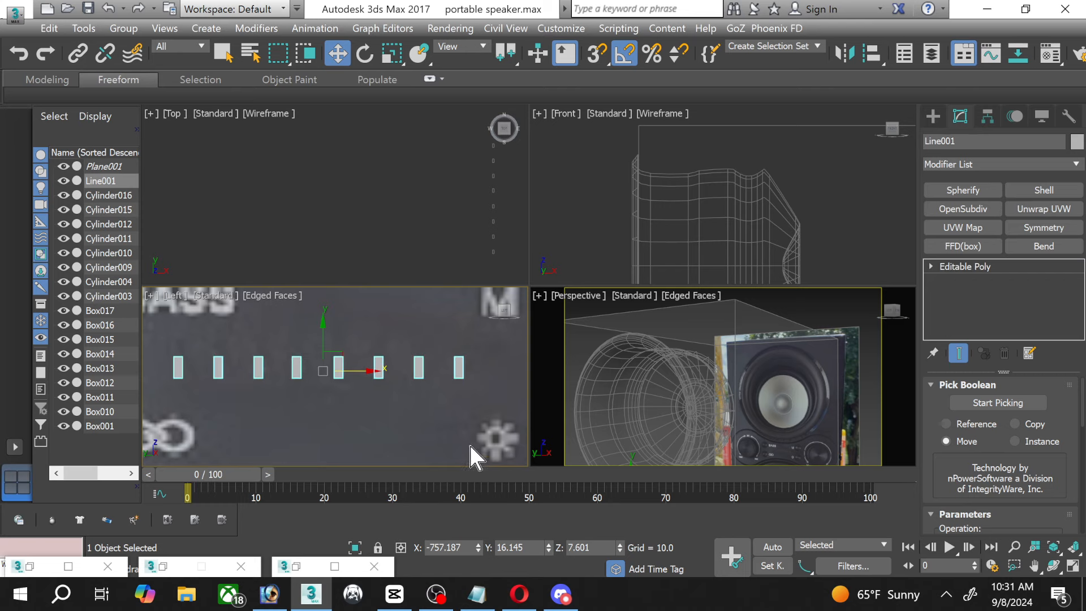
Isolate the control plate and select the open borders of all eight indicator slots at Border level.
{"action": "left_click", "coordinate": [355, 548]}
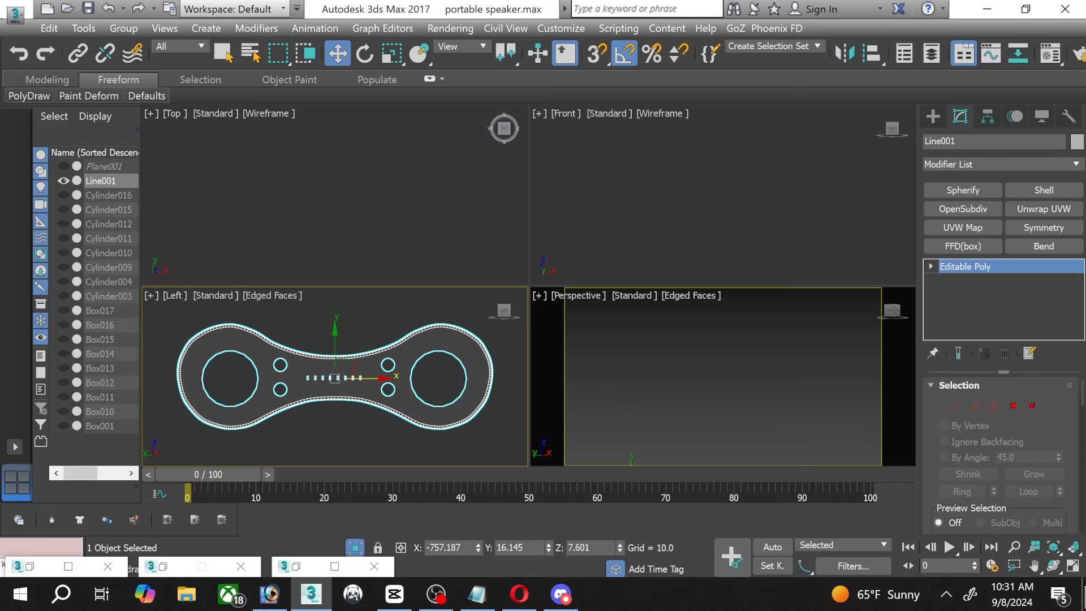
{"action": "left_click", "coordinate": [1073, 567]}
{"action": "scroll", "coordinate": [584, 314], "scroll_direction": "up", "scroll_amount": 8}
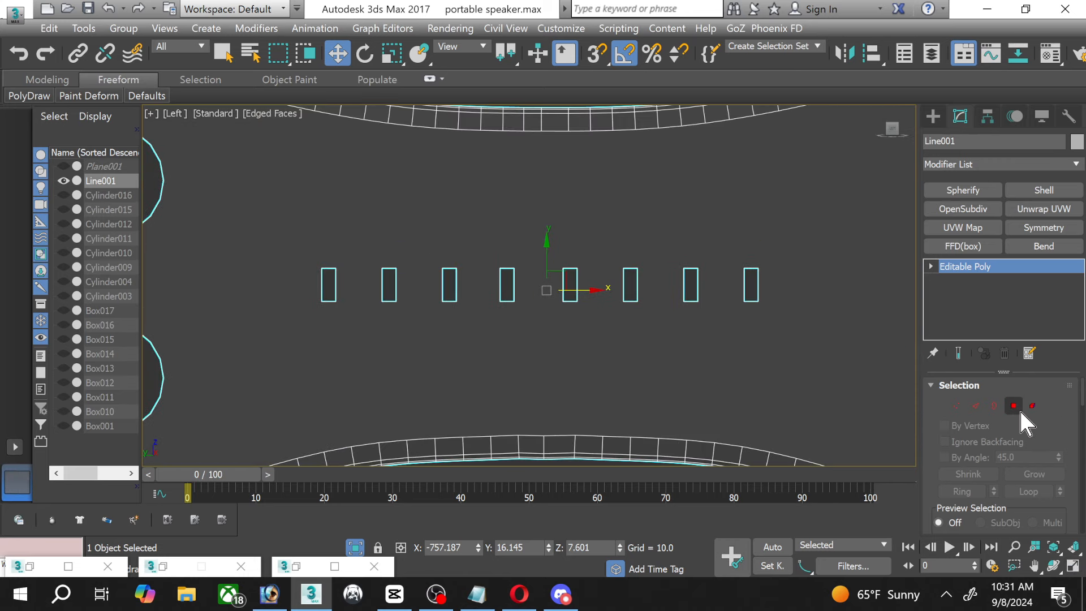
{"action": "left_click", "coordinate": [991, 406]}
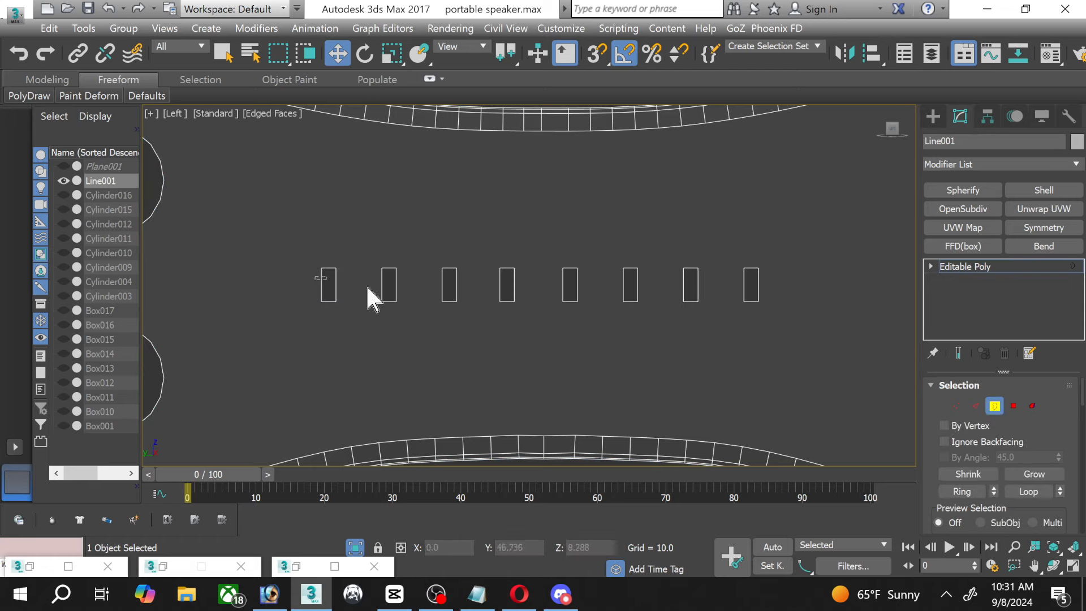
{"action": "left_click_drag", "start_coordinate": [368, 288], "coordinate": [658, 298]}
{"action": "left_click_drag", "start_coordinate": [779, 292], "coordinate": [780, 292]}
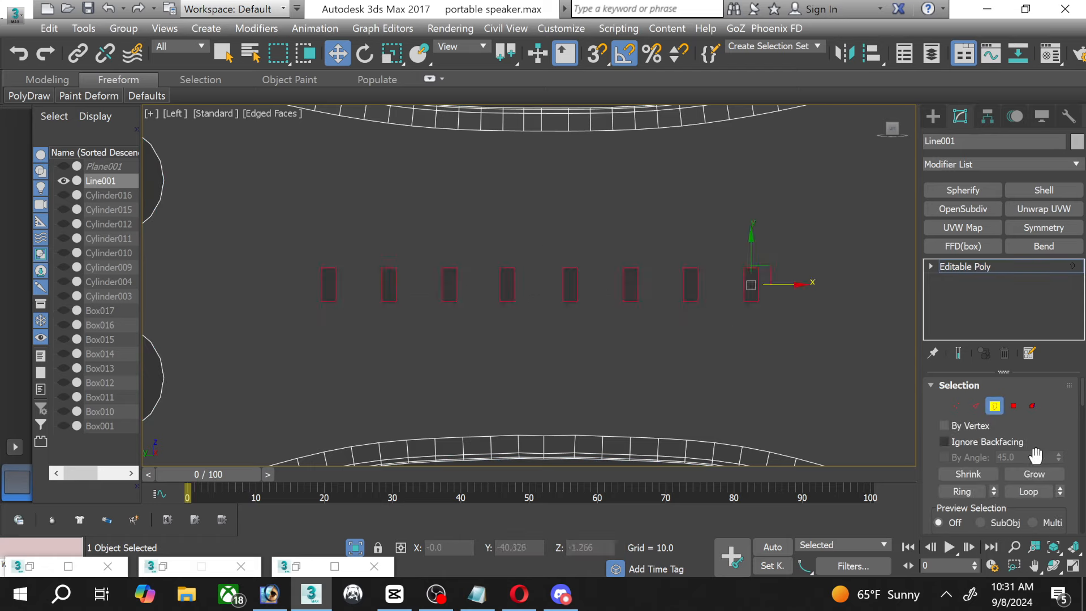
Try extruding the eight indicator slots' selected borders with a height of 10.0 and a width of 0.0.
{"action": "scroll", "coordinate": [1068, 461], "scroll_direction": "down", "scroll_amount": 3}
{"action": "scroll", "coordinate": [1068, 469], "scroll_direction": "down", "scroll_amount": 4}
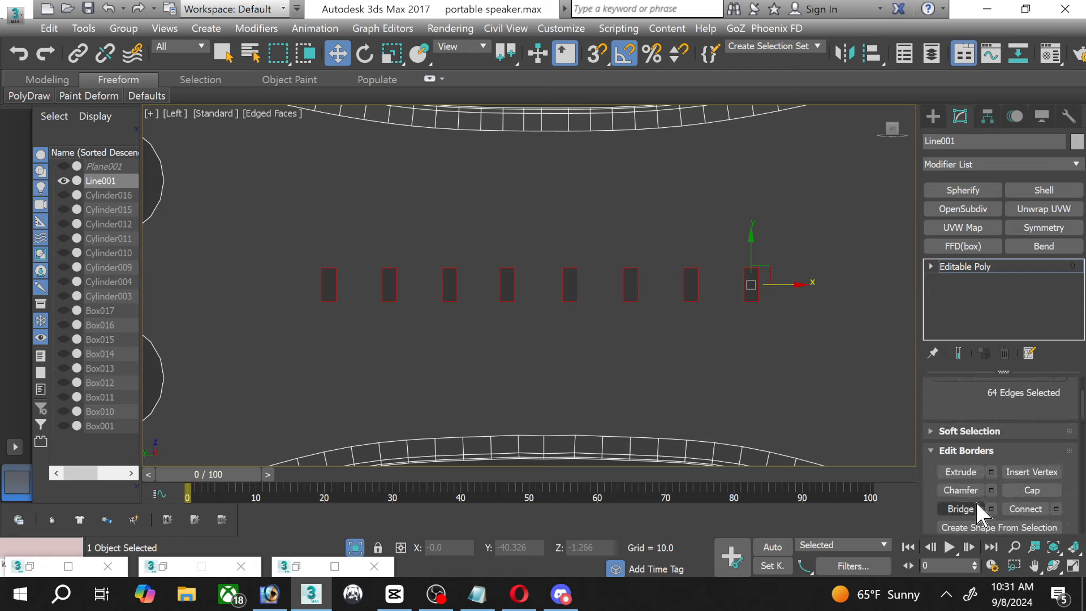
{"action": "left_click", "coordinate": [993, 467]}
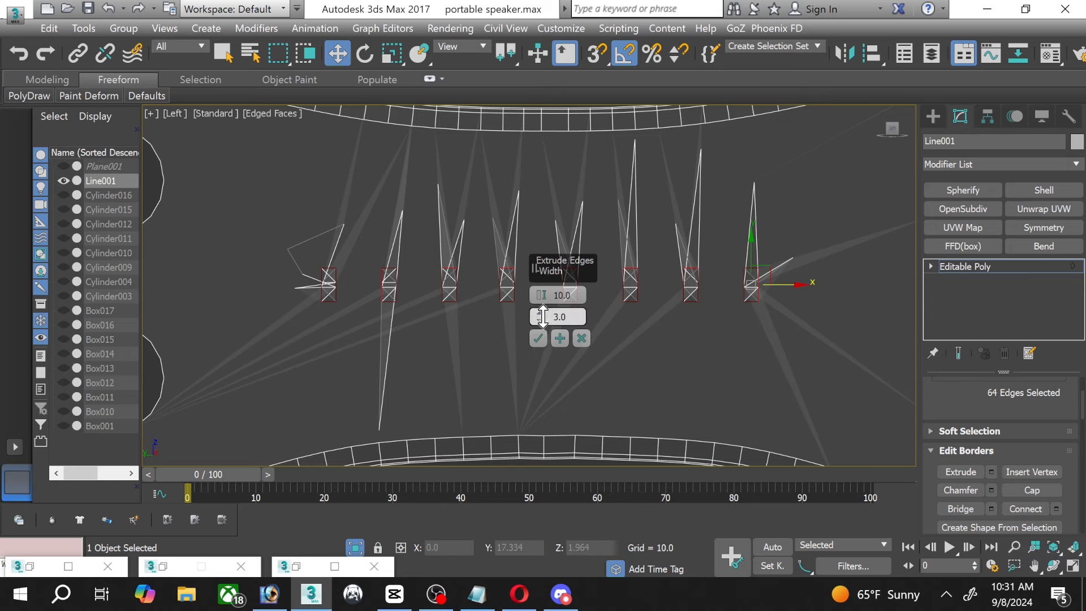
{"action": "left_click_drag", "start_coordinate": [542, 316], "coordinate": [544, 382]}
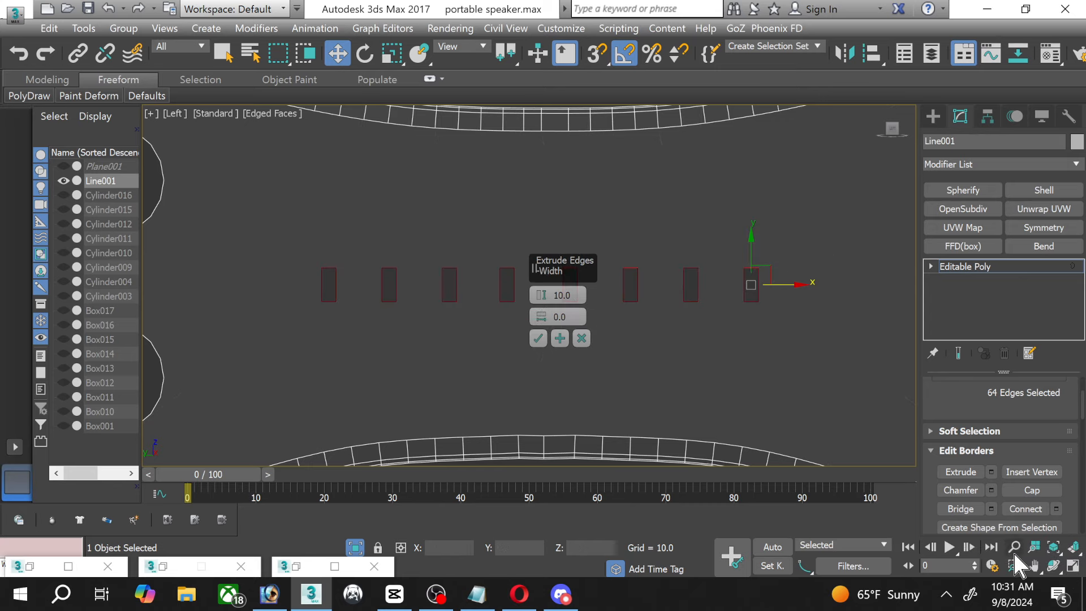
{"action": "left_click", "coordinate": [1072, 565]}
{"action": "right_click", "coordinate": [725, 396]}
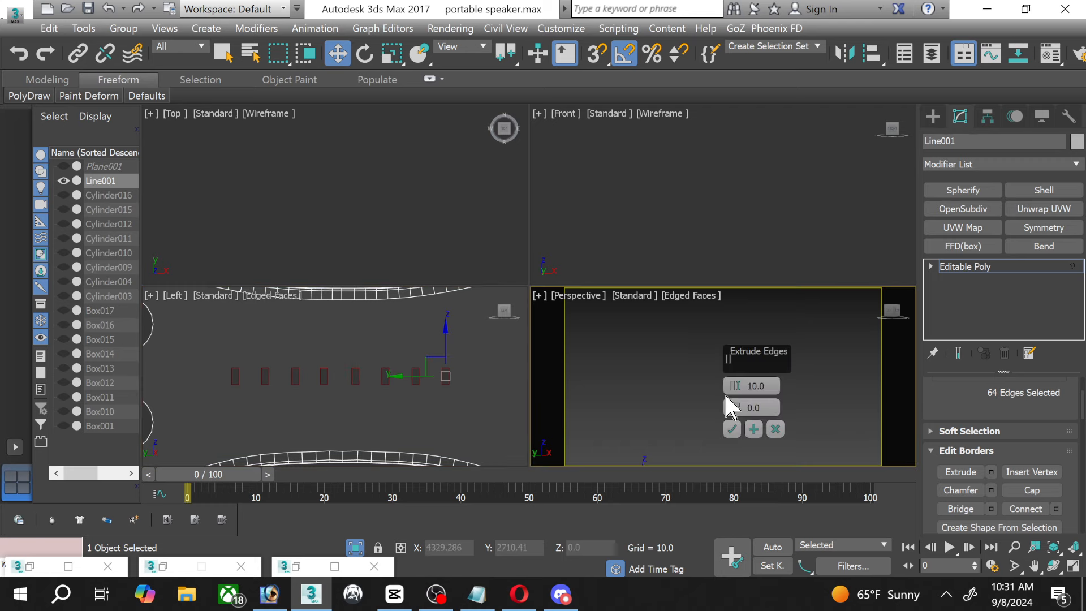
{"action": "left_click", "coordinate": [1075, 548]}
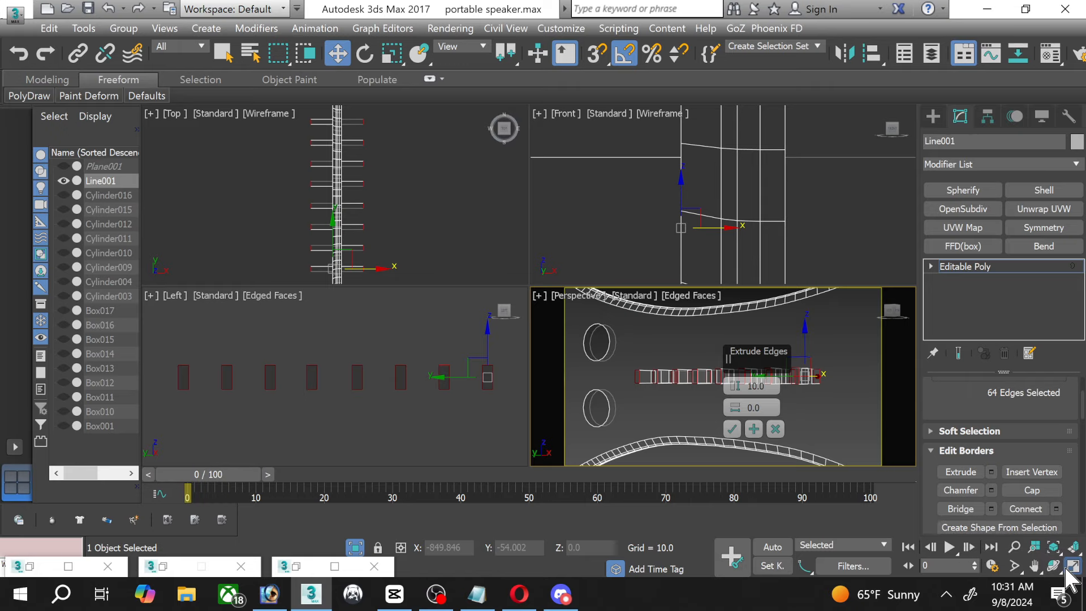
{"action": "left_click", "coordinate": [1073, 565]}
{"action": "left_click", "coordinate": [1052, 566]}
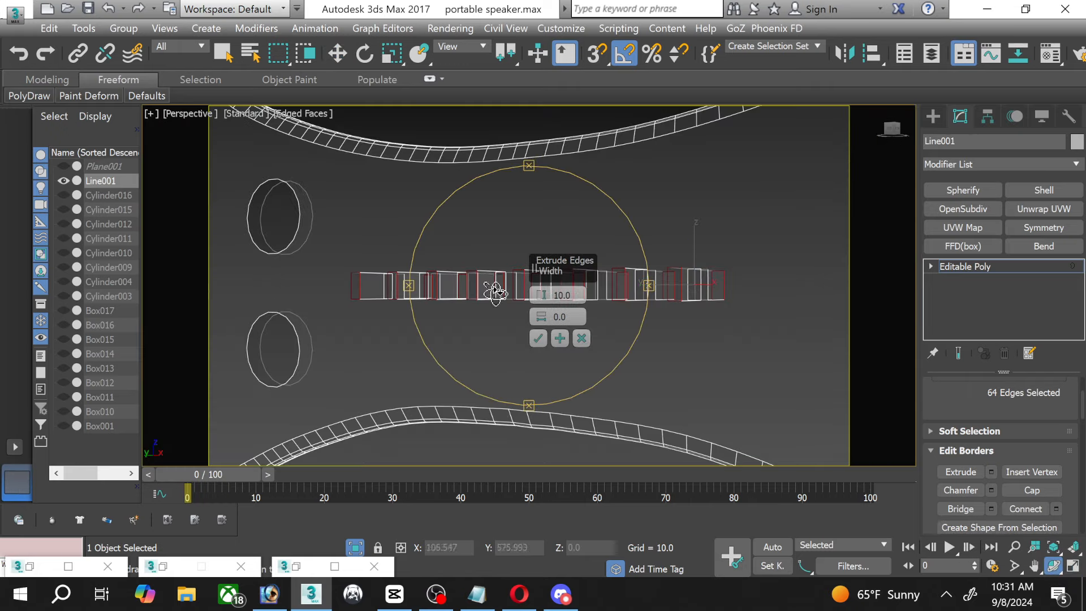
{"action": "left_click_drag", "start_coordinate": [493, 293], "coordinate": [450, 298]}
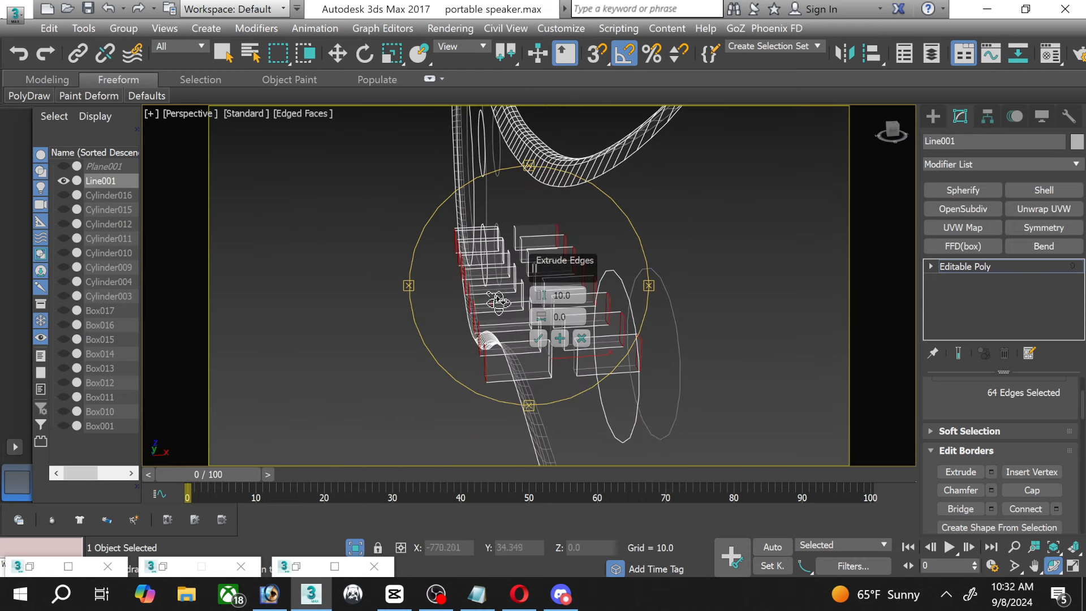
{"action": "left_click_drag", "start_coordinate": [539, 295], "coordinate": [598, 294]}
{"action": "left_click", "coordinate": [581, 340]}
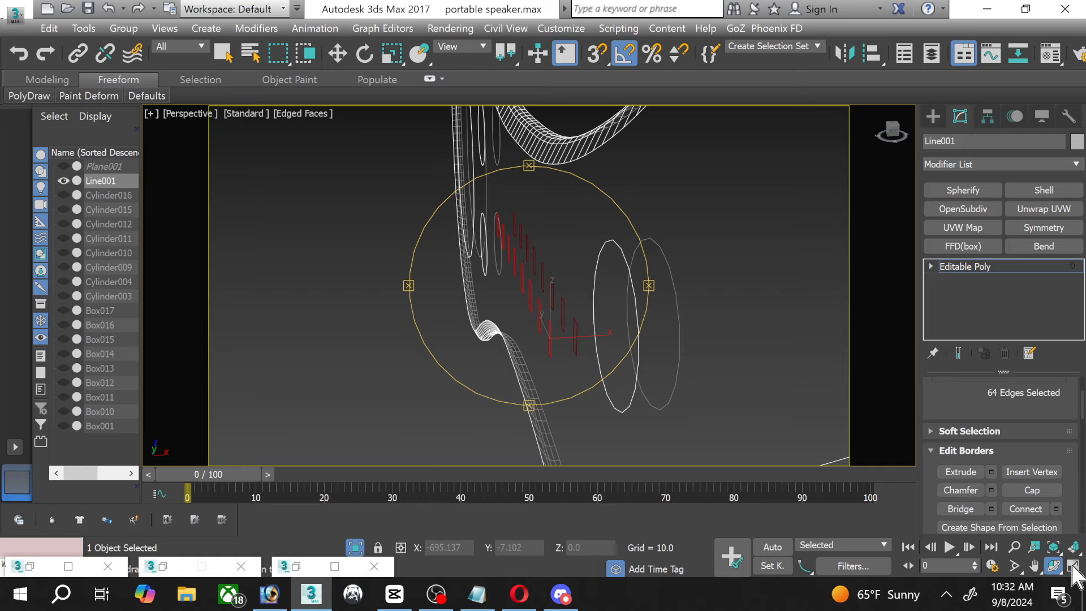
{"action": "left_click_drag", "start_coordinate": [556, 306], "coordinate": [531, 295]}
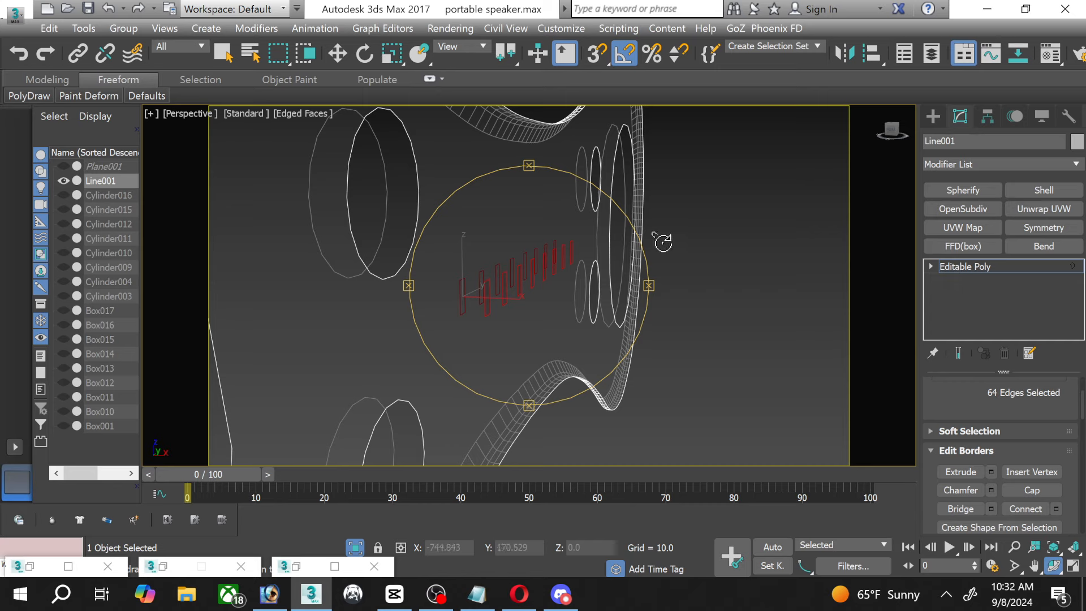
Deselect the rear borders of the eight indicator slots, leaving only the front borders selected.
{"action": "left_click_drag", "start_coordinate": [584, 226], "coordinate": [559, 246]}
{"action": "left_click", "coordinate": [337, 53]}
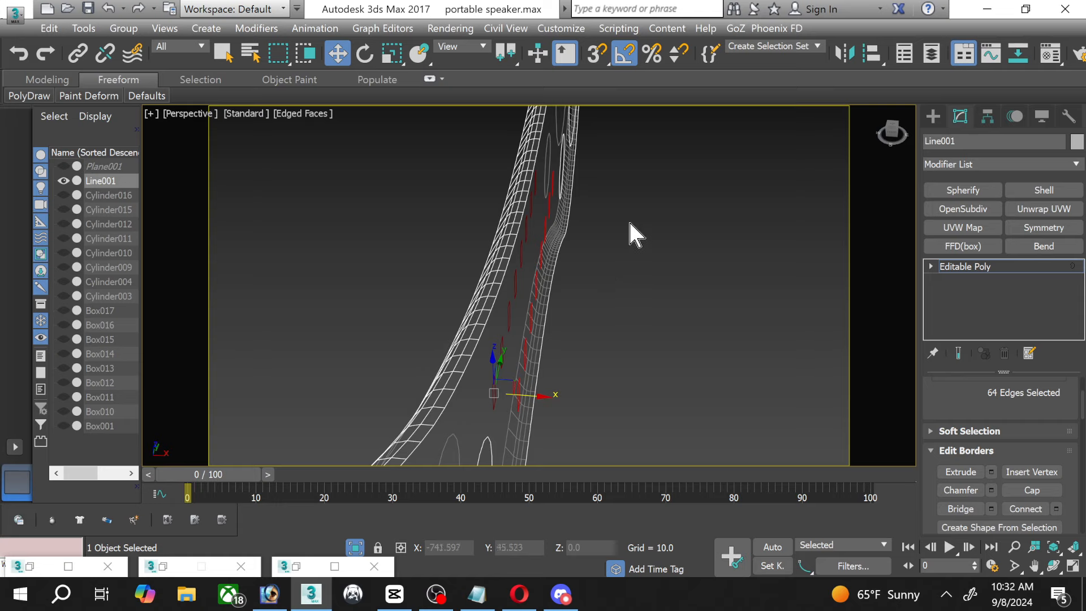
{"action": "left_click_drag", "start_coordinate": [630, 184], "coordinate": [550, 217]}
{"action": "left_click_drag", "start_coordinate": [537, 261], "coordinate": [537, 259], "text": "alt"}
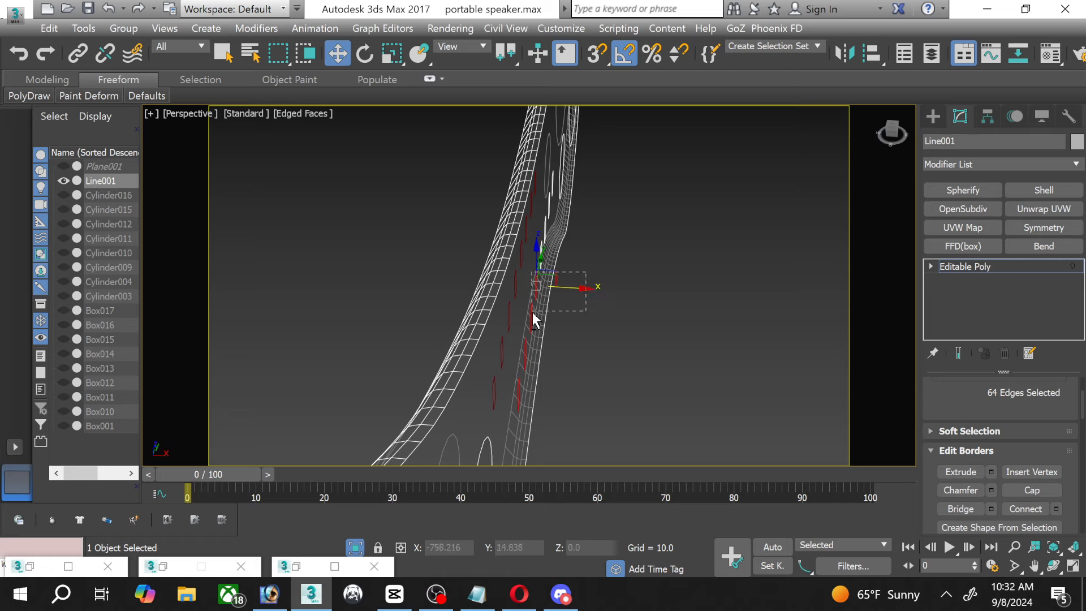
{"action": "left_click_drag", "start_coordinate": [532, 314], "coordinate": [534, 315], "text": "alt"}
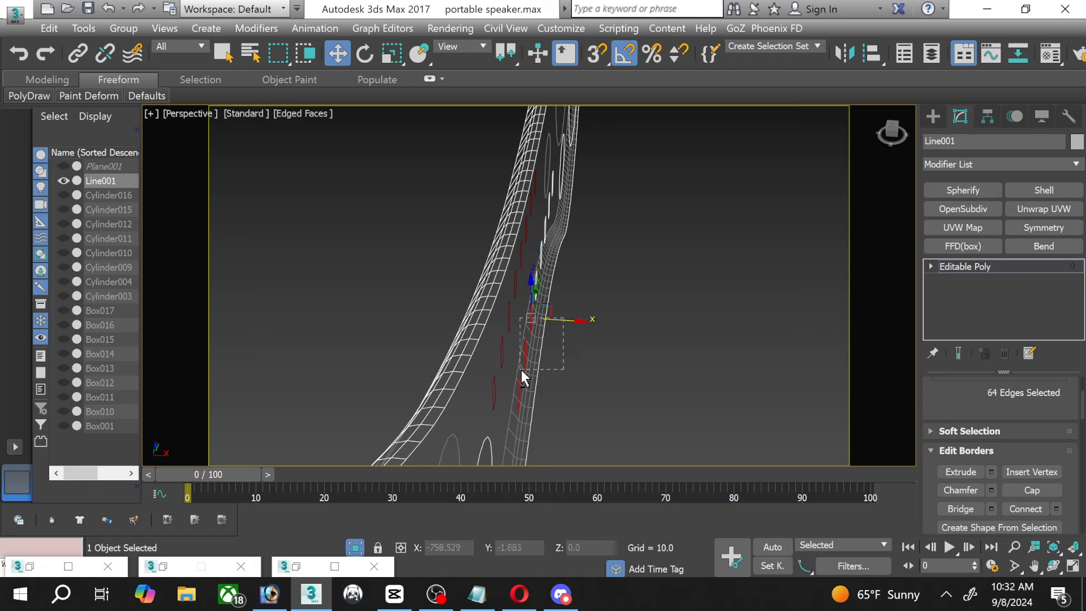
{"action": "left_click_drag", "start_coordinate": [522, 372], "coordinate": [518, 408], "text": "alt"}
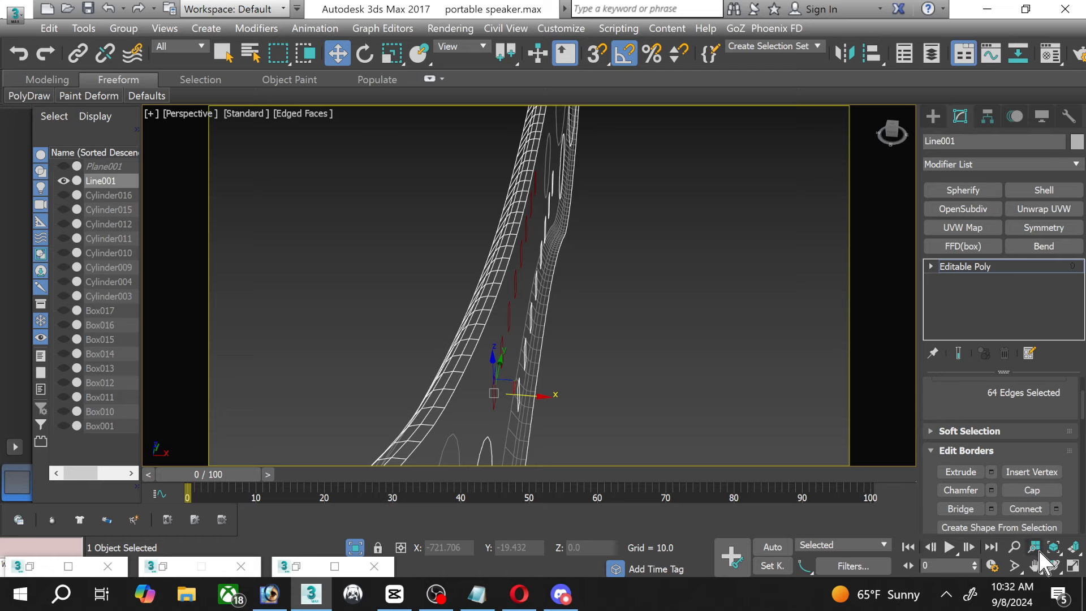
Extrude the eight slots' selected front borders into the plate with a height of -4.144 and a width of 0.0.
{"action": "left_click", "coordinate": [1053, 566]}
{"action": "left_click_drag", "start_coordinate": [550, 343], "coordinate": [583, 328]}
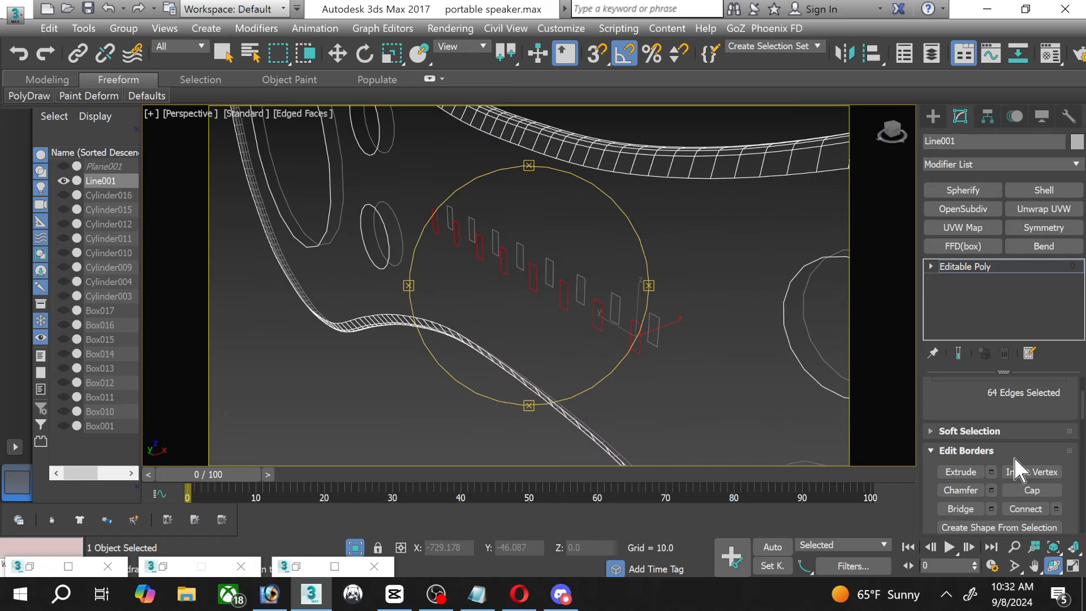
{"action": "left_click", "coordinate": [991, 472]}
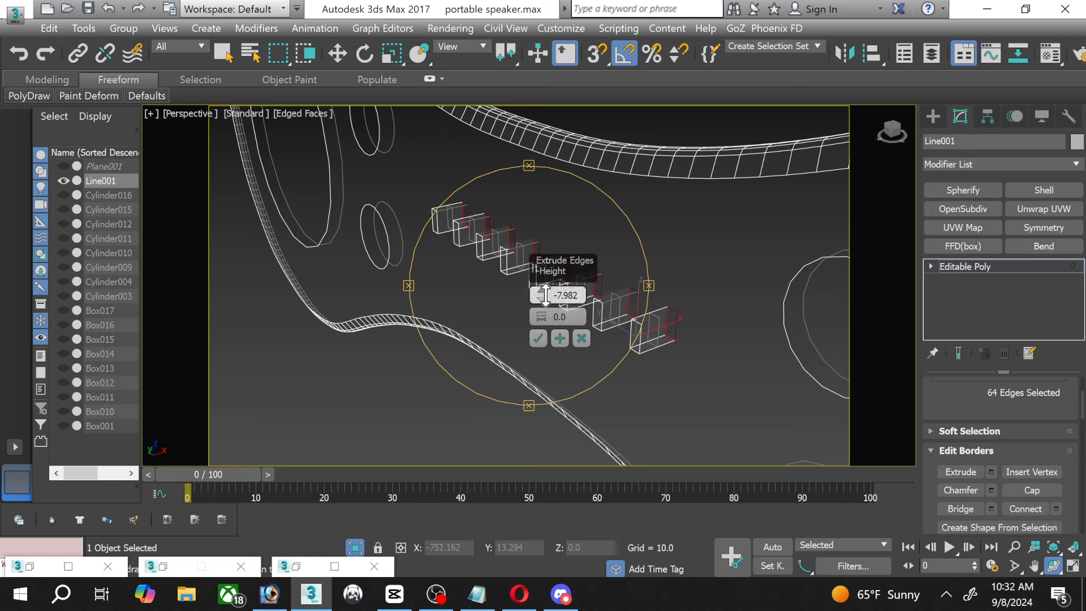
{"action": "mouse_move", "coordinate": [545, 294]}
{"action": "left_mouse_down"}
{"action": "mouse_move", "coordinate": [543, 305]}
{"action": "mouse_move", "coordinate": [547, 281]}
{"action": "left_mouse_up"}
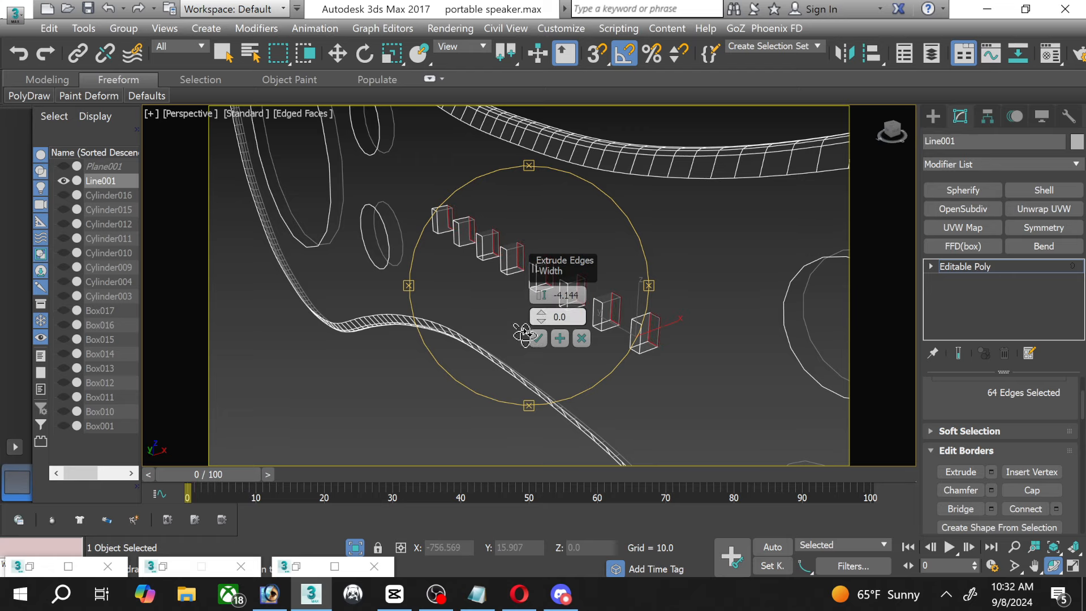
{"action": "left_click", "coordinate": [539, 339]}
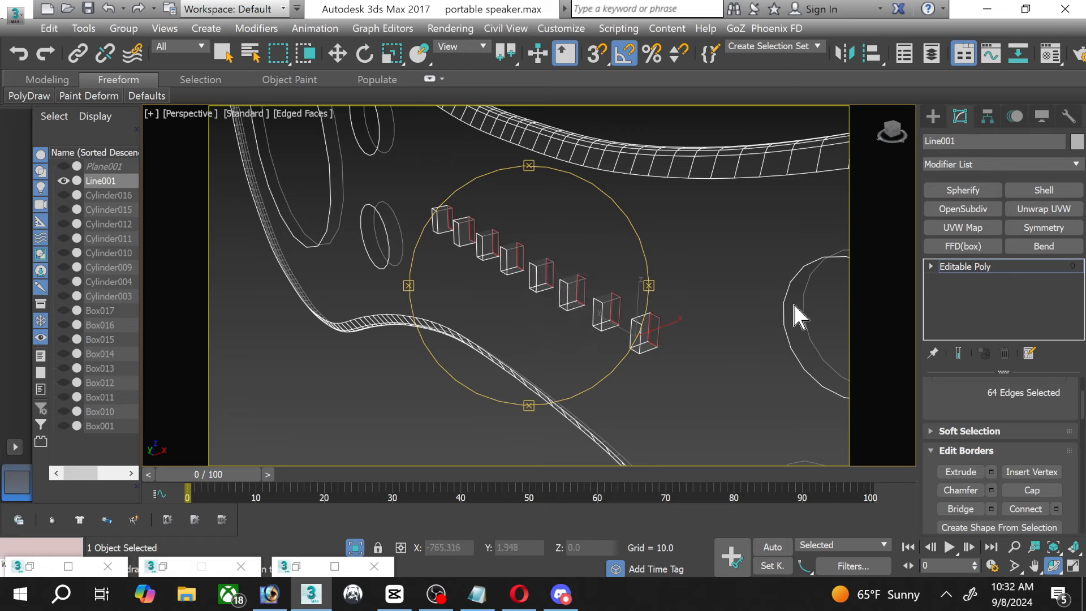
{"action": "left_click", "coordinate": [337, 53]}
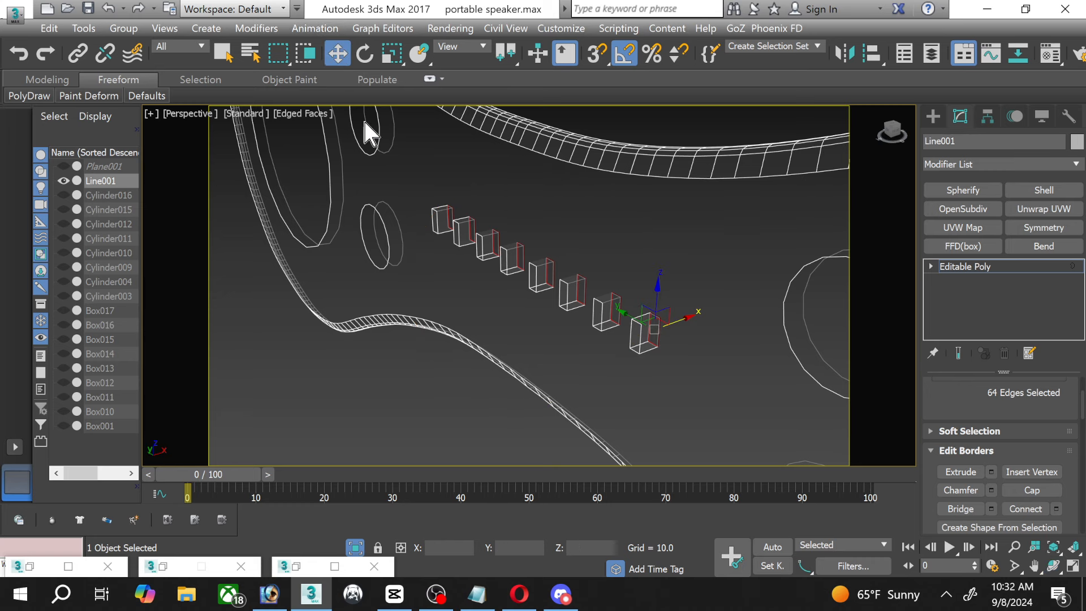
Exit isolation and Border level, and select the eight duplicate indicator boxes.
{"action": "left_click", "coordinate": [354, 548]}
{"action": "scroll", "coordinate": [345, 375], "scroll_direction": "down", "scroll_amount": 3}
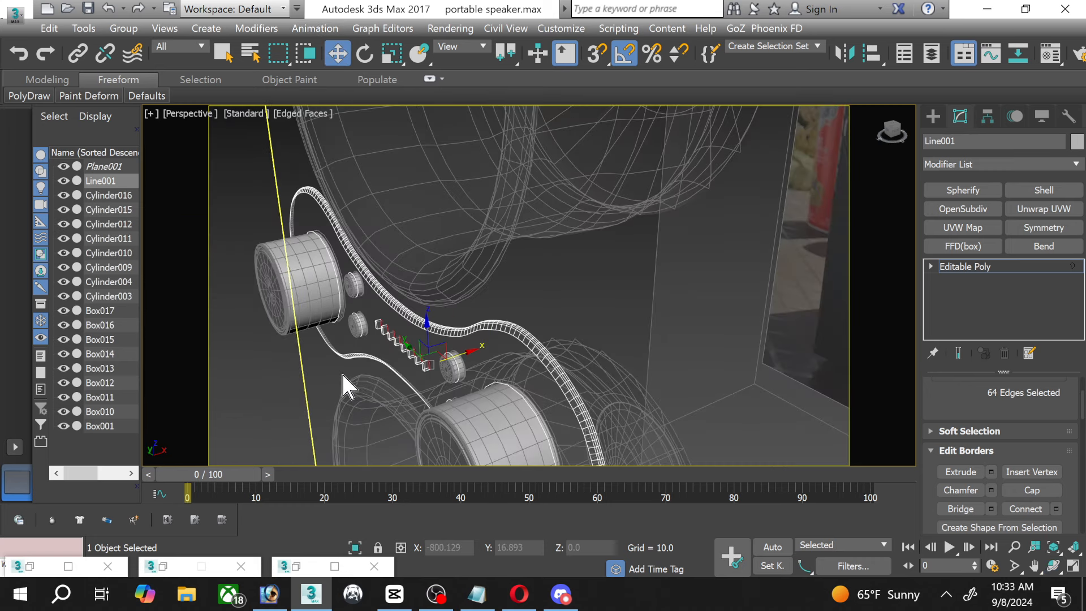
{"action": "middle_click_drag", "start_coordinate": [345, 374], "coordinate": [418, 305]}
{"action": "scroll", "coordinate": [419, 316], "scroll_direction": "down", "scroll_amount": 6}
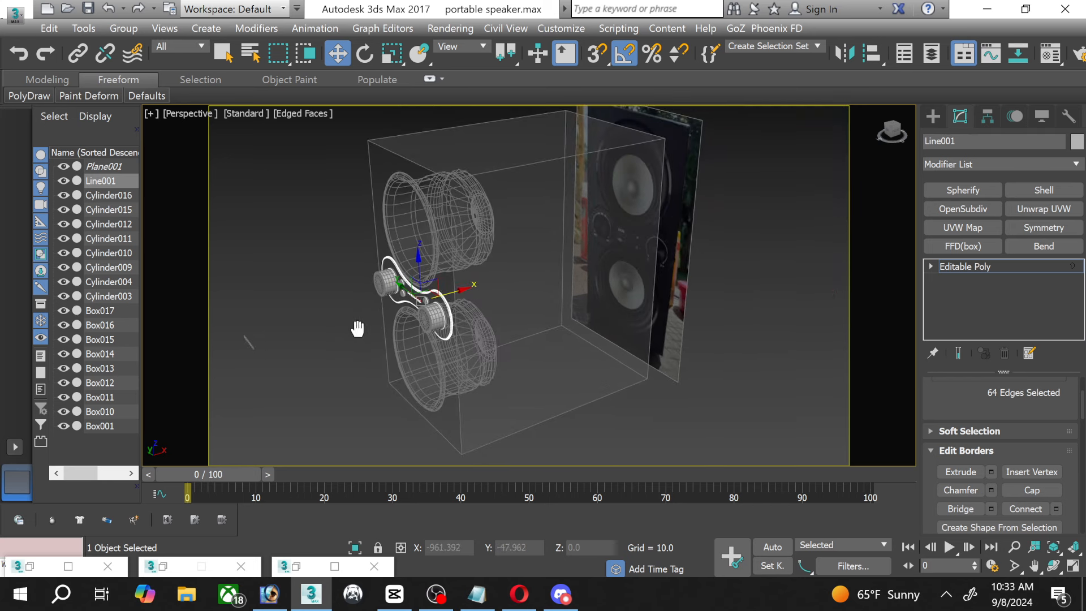
{"action": "scroll", "coordinate": [298, 350], "scroll_direction": "up", "scroll_amount": 4}
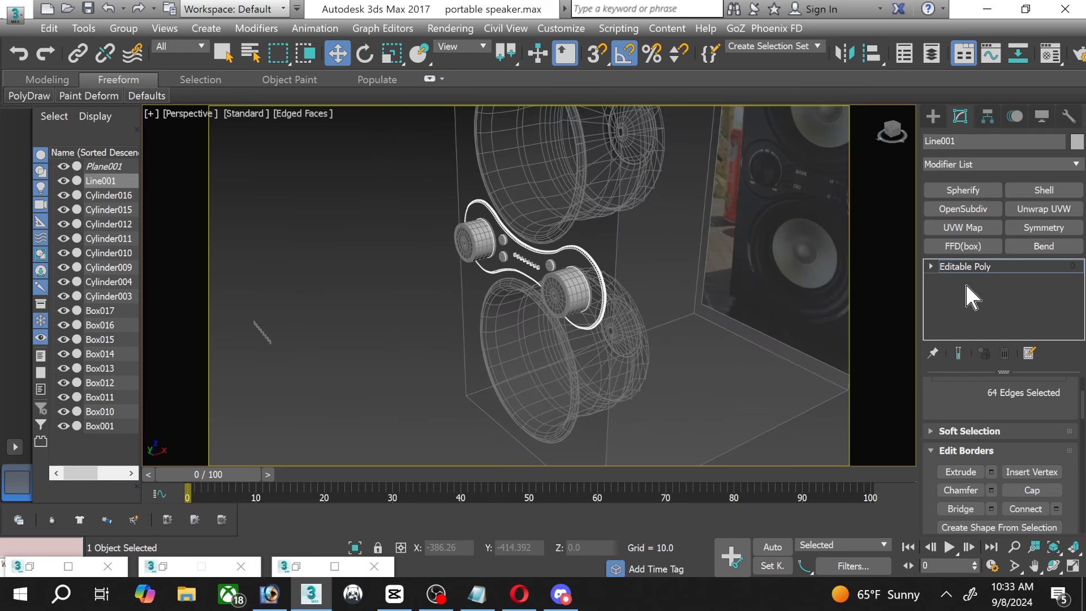
{"action": "left_click", "coordinate": [943, 269]}
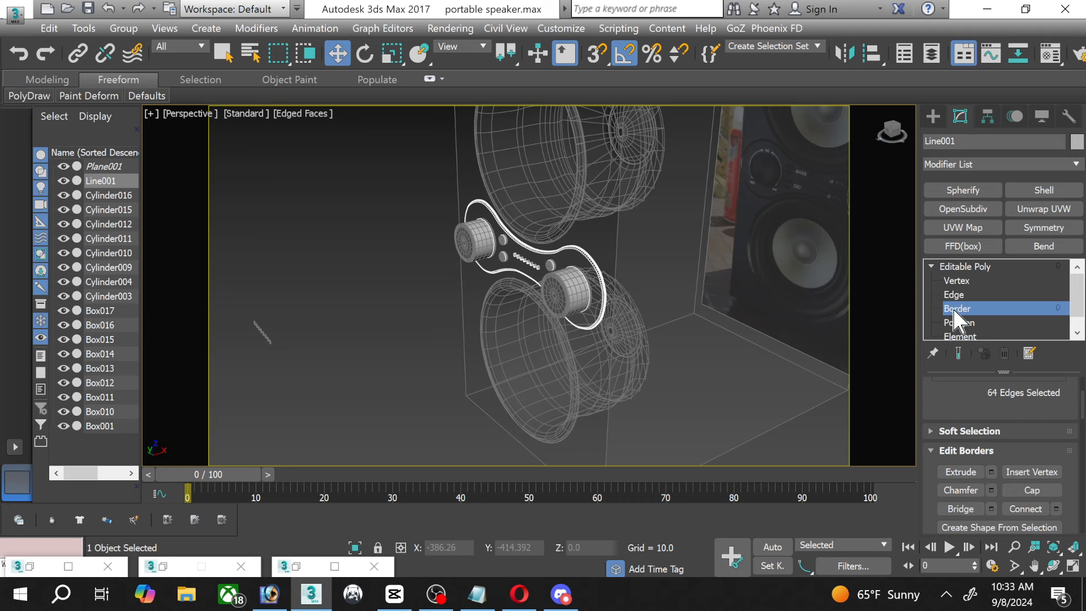
{"action": "key", "text": "3"}
{"action": "left_click_drag", "start_coordinate": [281, 341], "coordinate": [283, 355]}
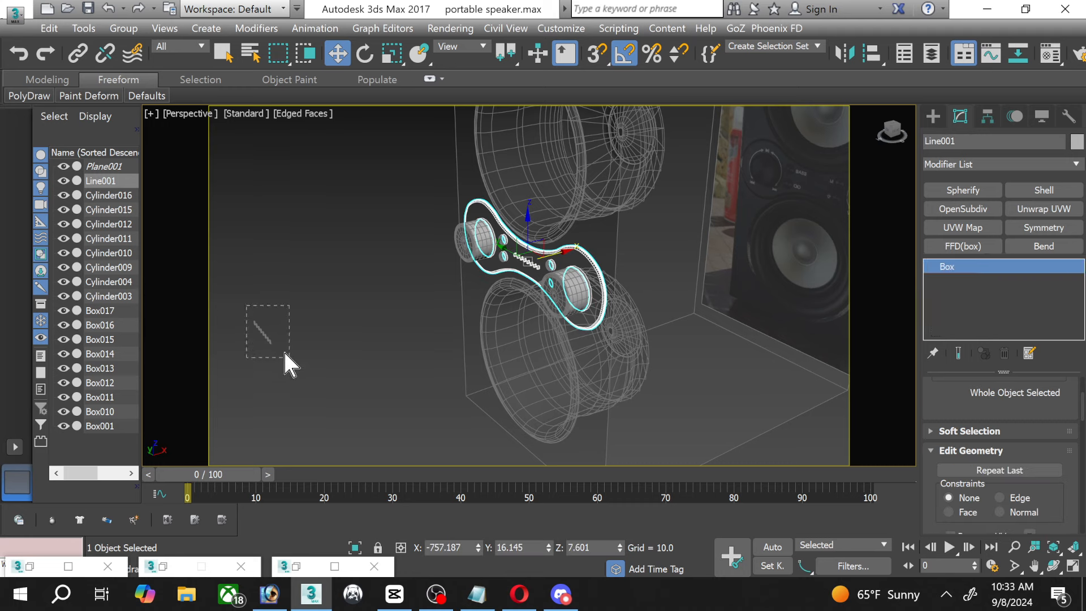
Move the eight duplicate indicator boxes along X to just in front of the control plate.
{"action": "scroll", "coordinate": [292, 334], "scroll_direction": "up", "scroll_amount": 2}
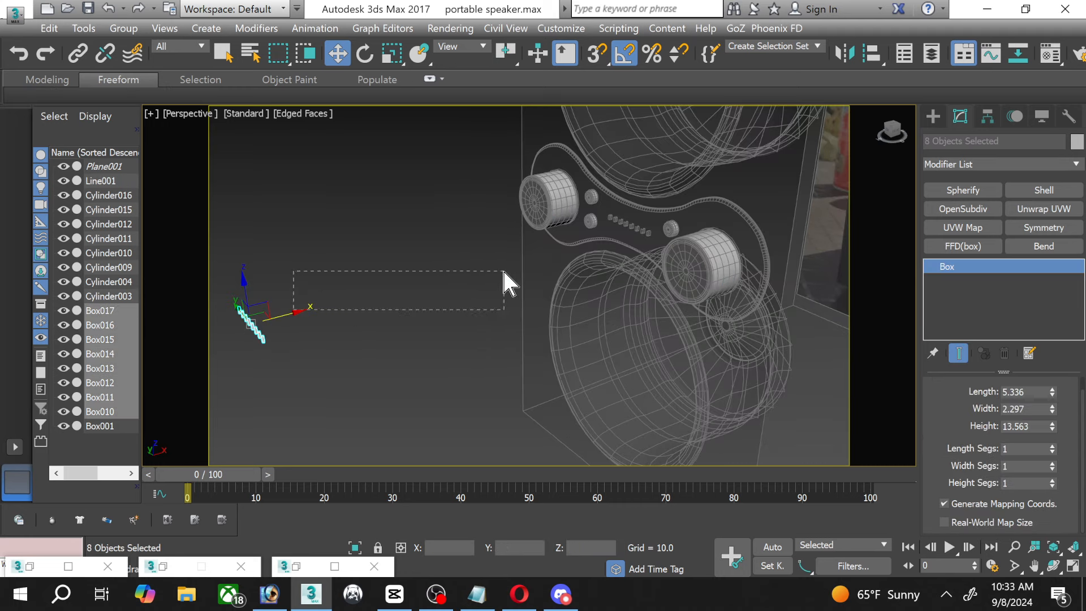
{"action": "left_click_drag", "start_coordinate": [503, 271], "coordinate": [268, 316]}
{"action": "left_click_drag", "start_coordinate": [272, 372], "coordinate": [270, 354]}
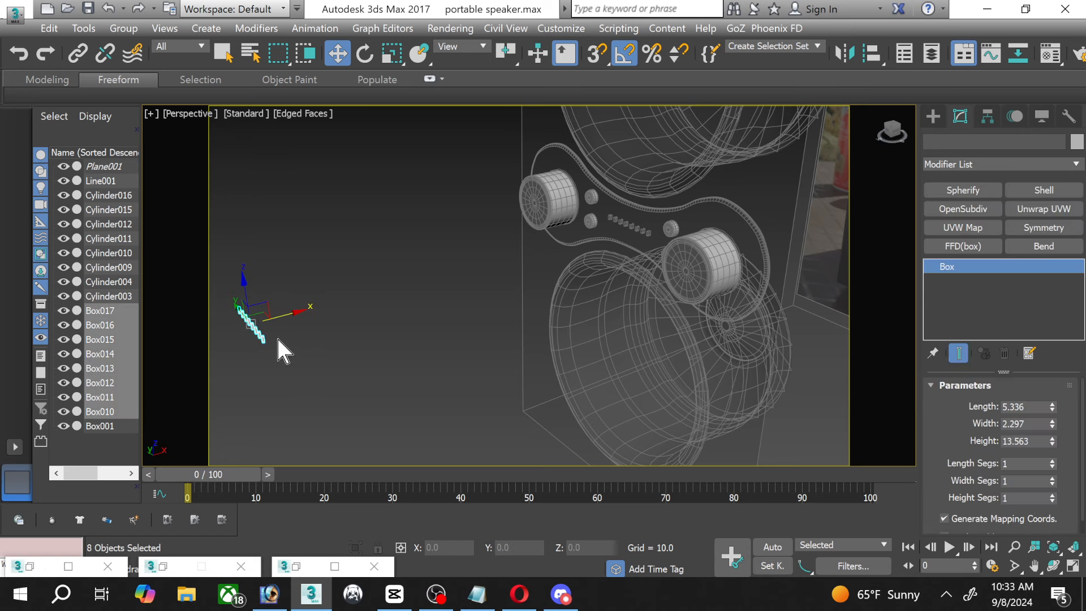
{"action": "left_click_drag", "start_coordinate": [287, 315], "coordinate": [642, 253]}
{"action": "scroll", "coordinate": [632, 221], "scroll_direction": "up", "scroll_amount": 8}
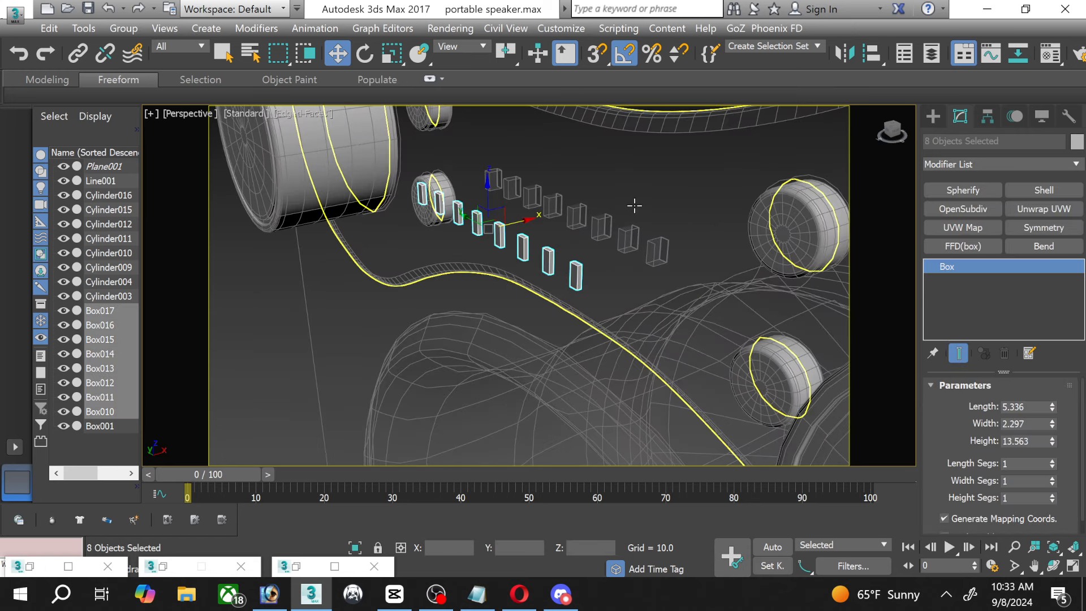
Isolate the control plate together with the eight indicator boxes, leaving only the boxes selected.
{"action": "middle_click_drag", "start_coordinate": [635, 206], "coordinate": [578, 275]}
{"action": "scroll", "coordinate": [578, 276], "scroll_direction": "down", "scroll_amount": 1}
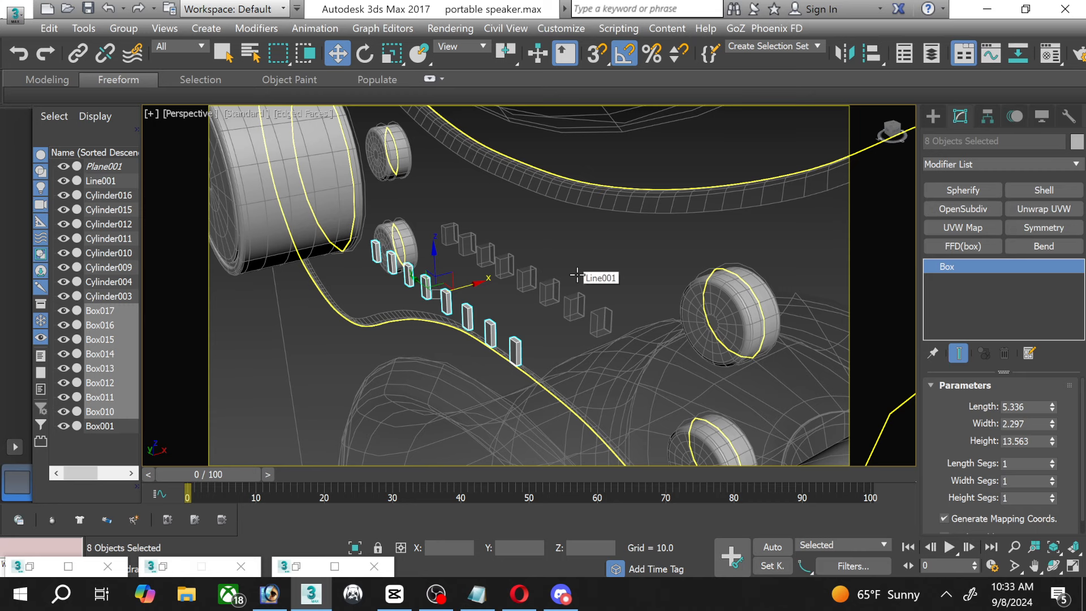
{"action": "left_click", "coordinate": [577, 276], "text": "ctrl"}
{"action": "left_click", "coordinate": [354, 547]}
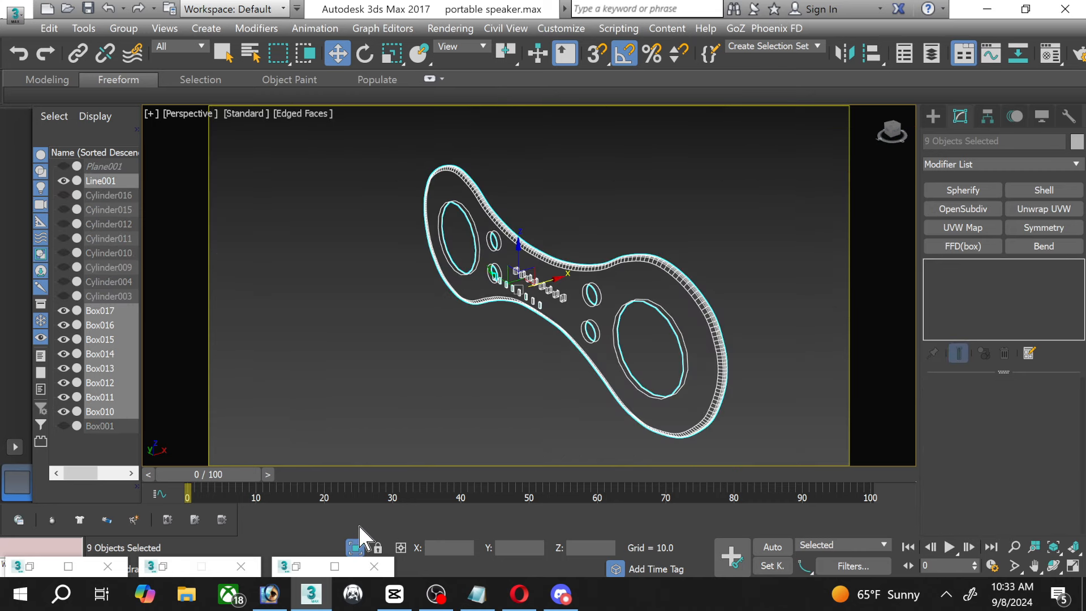
{"action": "scroll", "coordinate": [519, 317], "scroll_direction": "up", "scroll_amount": 5}
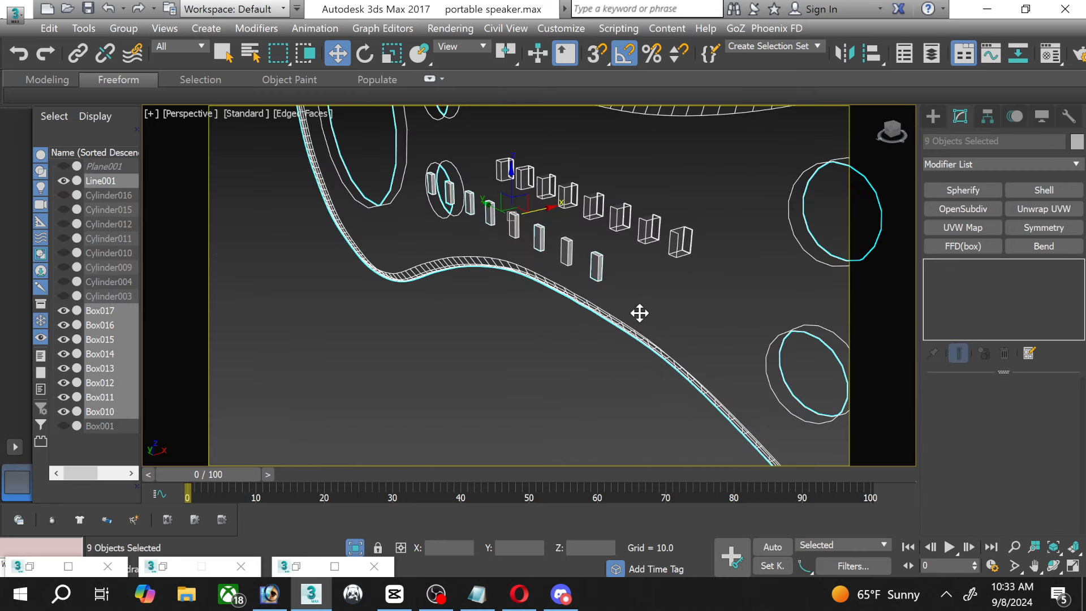
{"action": "left_click", "coordinate": [642, 313], "text": "alt"}
Move the eight indicator boxes along X into the front of the control plate's extruded slots.
{"action": "middle_click_drag", "start_coordinate": [478, 328], "coordinate": [357, 442]}
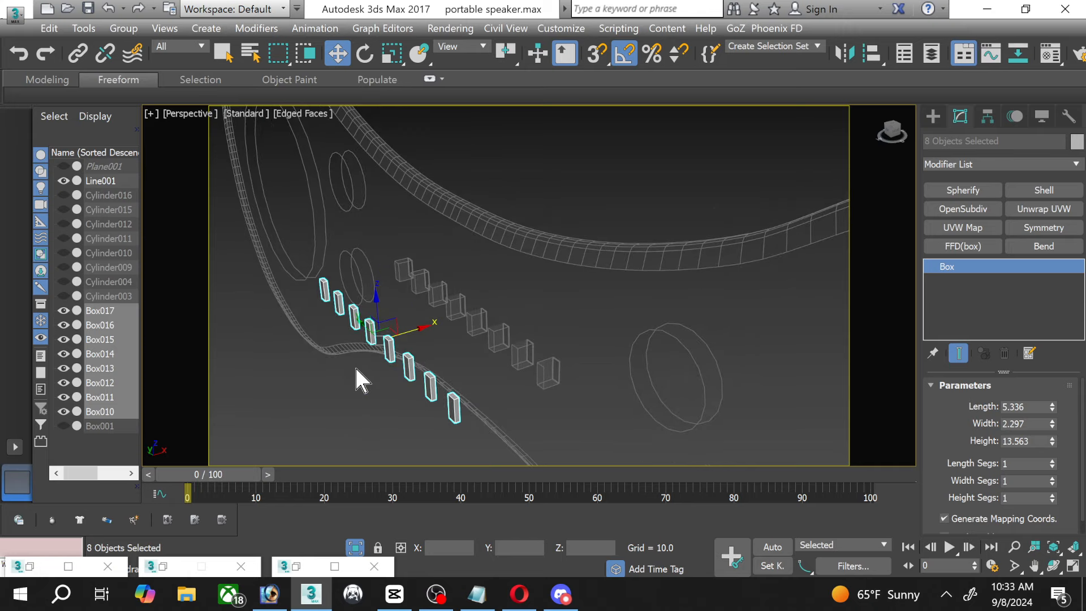
{"action": "scroll", "coordinate": [400, 334], "scroll_direction": "up", "scroll_amount": 3}
{"action": "scroll", "coordinate": [401, 334], "scroll_direction": "up", "scroll_amount": 2}
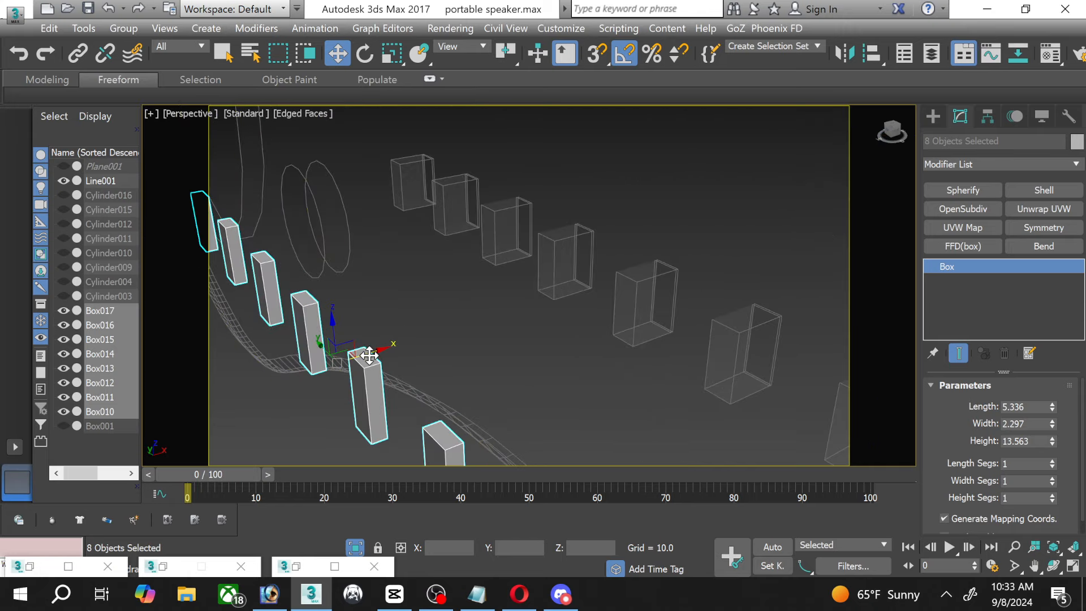
{"action": "left_click_drag", "start_coordinate": [369, 354], "coordinate": [627, 265]}
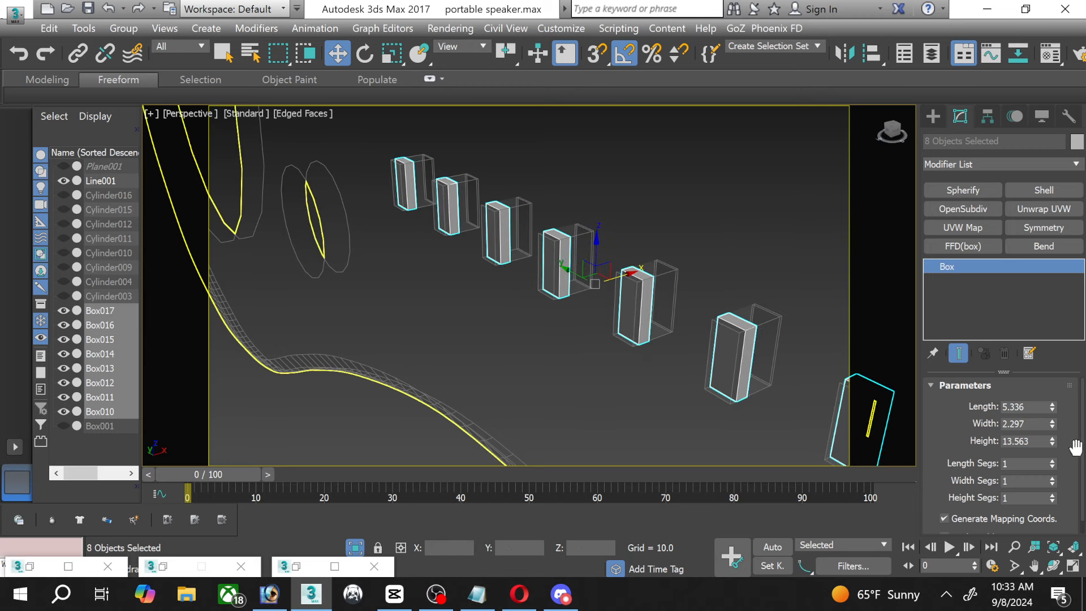
{"action": "left_click", "coordinate": [1072, 566]}
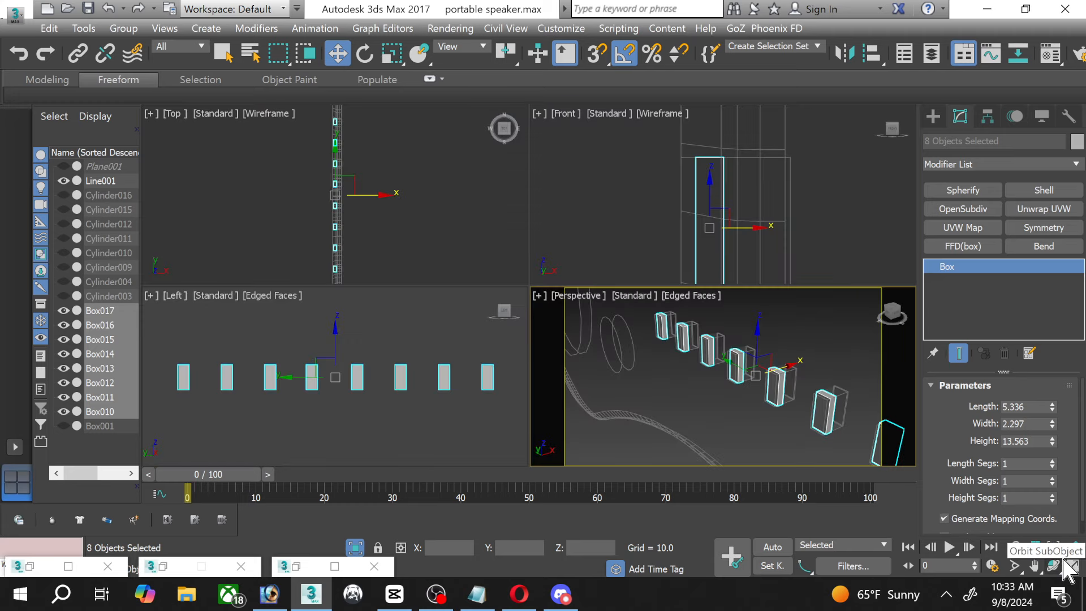
{"action": "left_click", "coordinate": [1071, 566]}
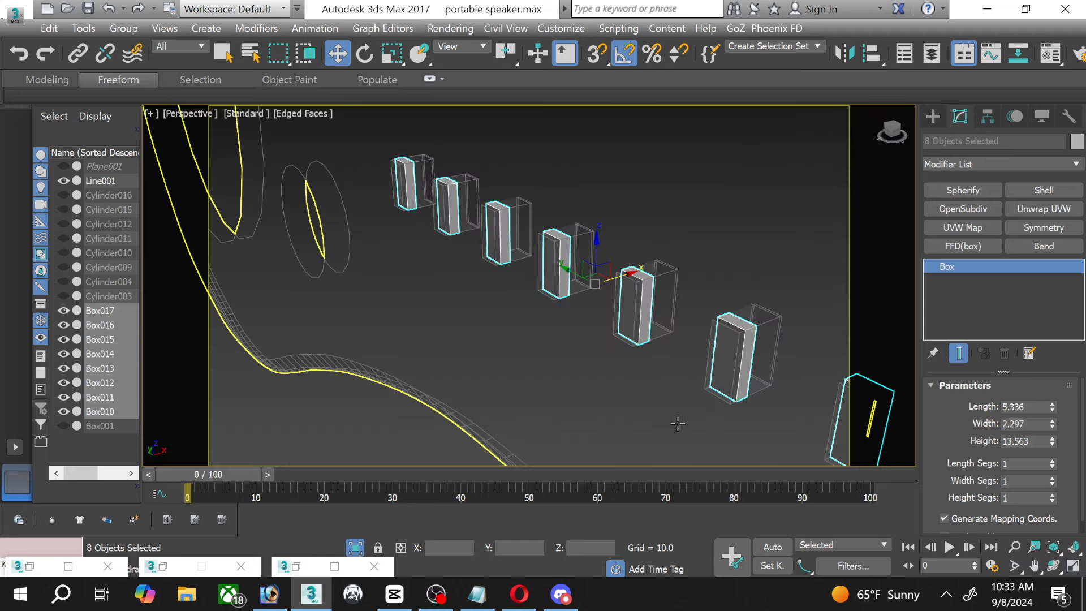
{"action": "middle_click_drag", "start_coordinate": [677, 423], "coordinate": [521, 364]}
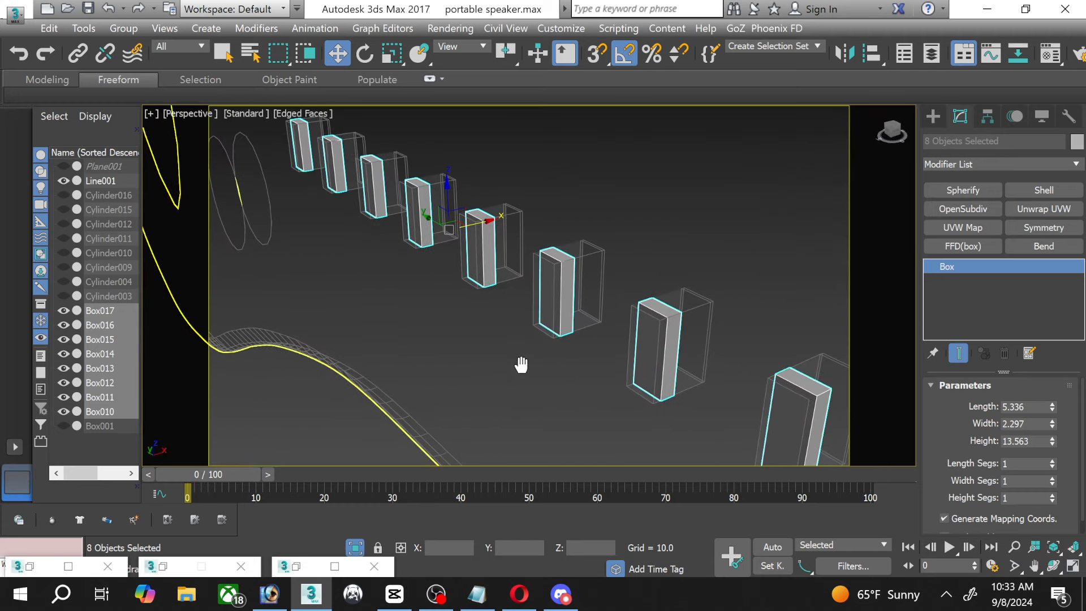
{"action": "scroll", "coordinate": [521, 362], "scroll_direction": "down", "scroll_amount": 3}
{"action": "scroll", "coordinate": [521, 357], "scroll_direction": "down", "scroll_amount": 3}
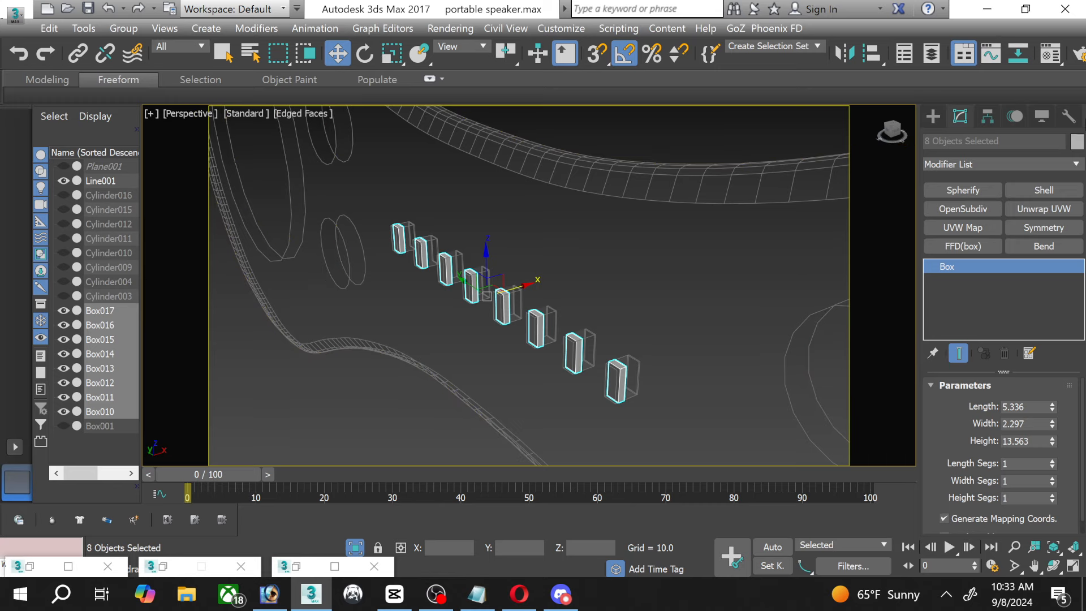
Group the eight indicator boxes under the name Battery Lights and clear the selection.
{"action": "left_click", "coordinate": [122, 28]}
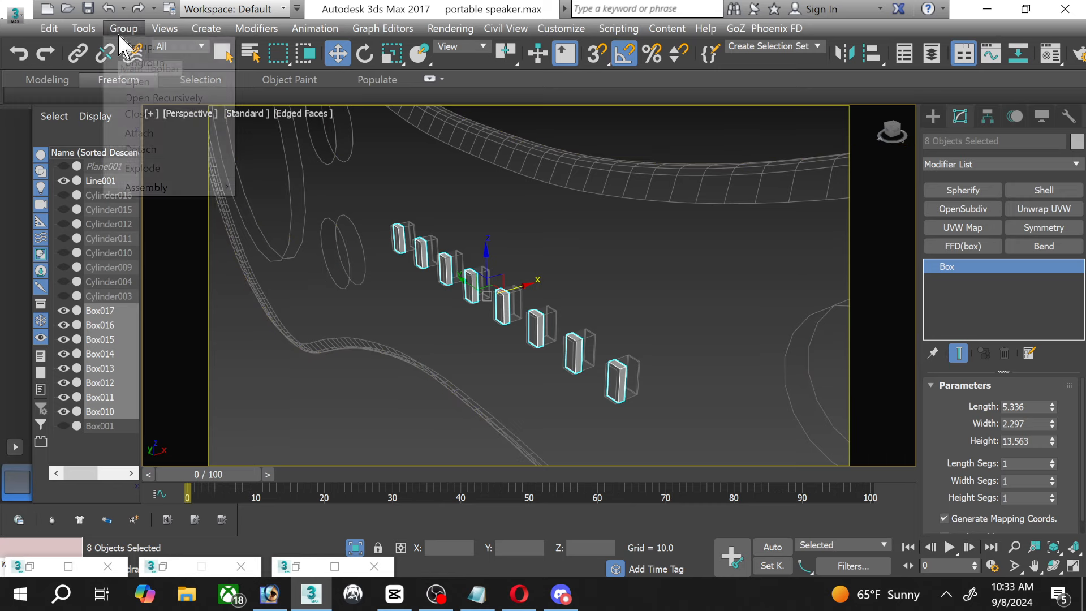
{"action": "left_click", "coordinate": [139, 45]}
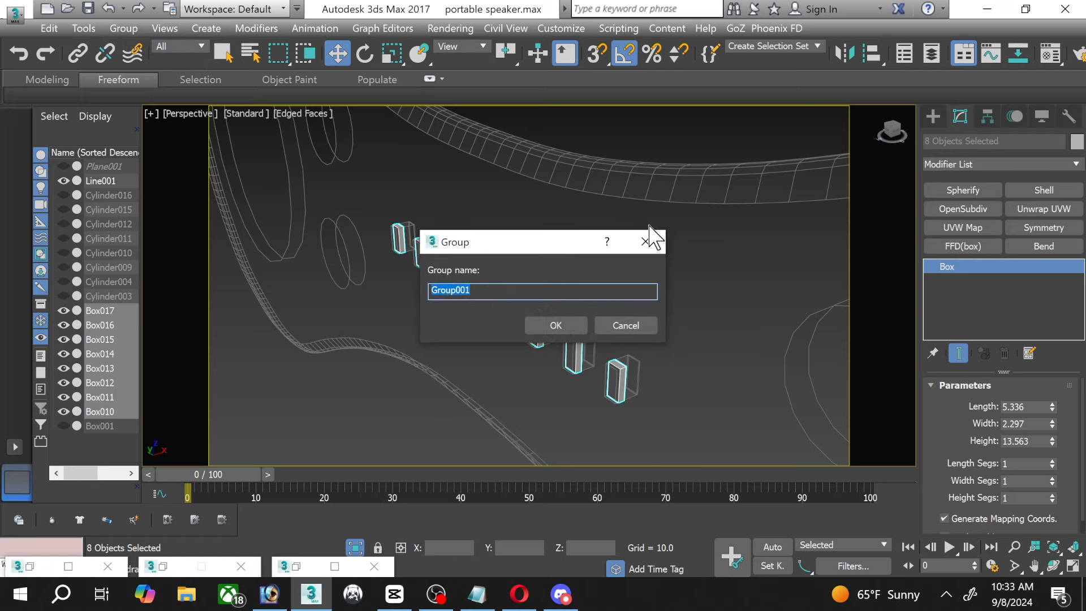
{"action": "type", "text": "Battery Lights"}
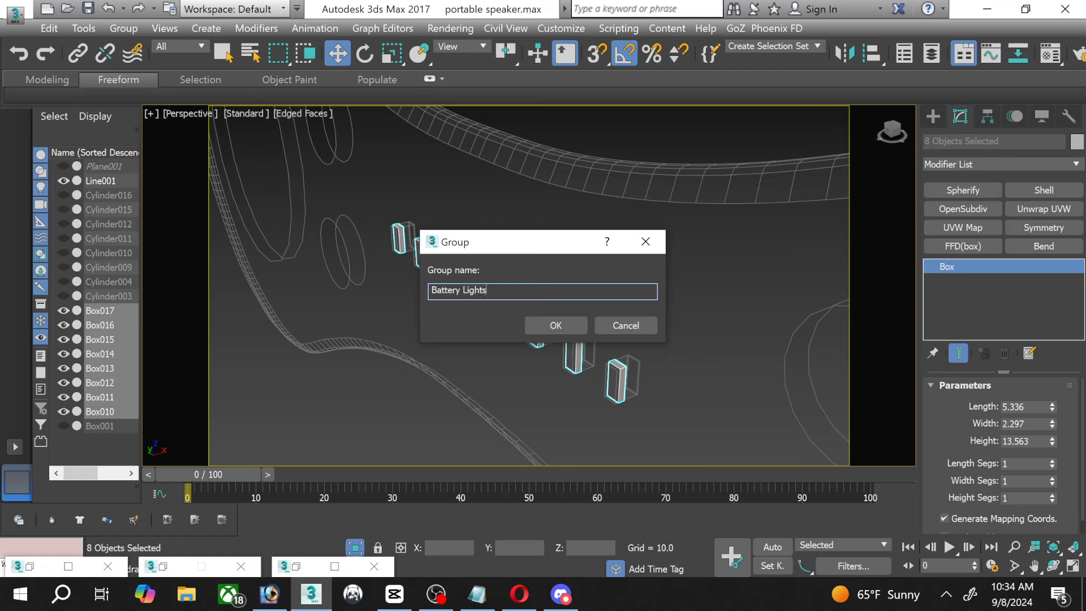
{"action": "key", "text": "Return"}
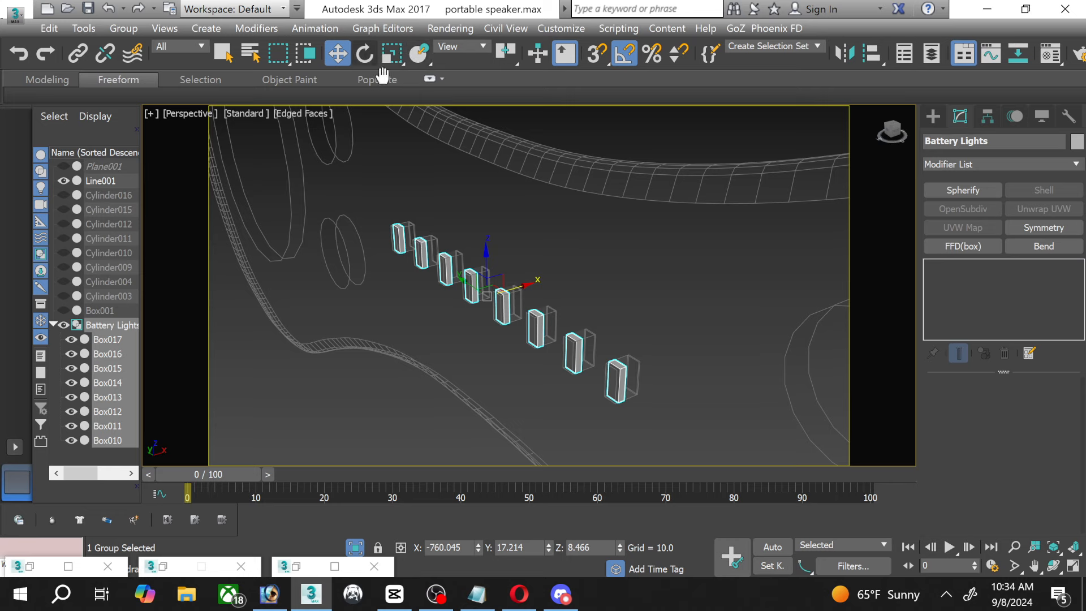
{"action": "left_click", "coordinate": [534, 129]}
{"action": "middle_click_drag", "start_coordinate": [564, 216], "coordinate": [558, 213]}
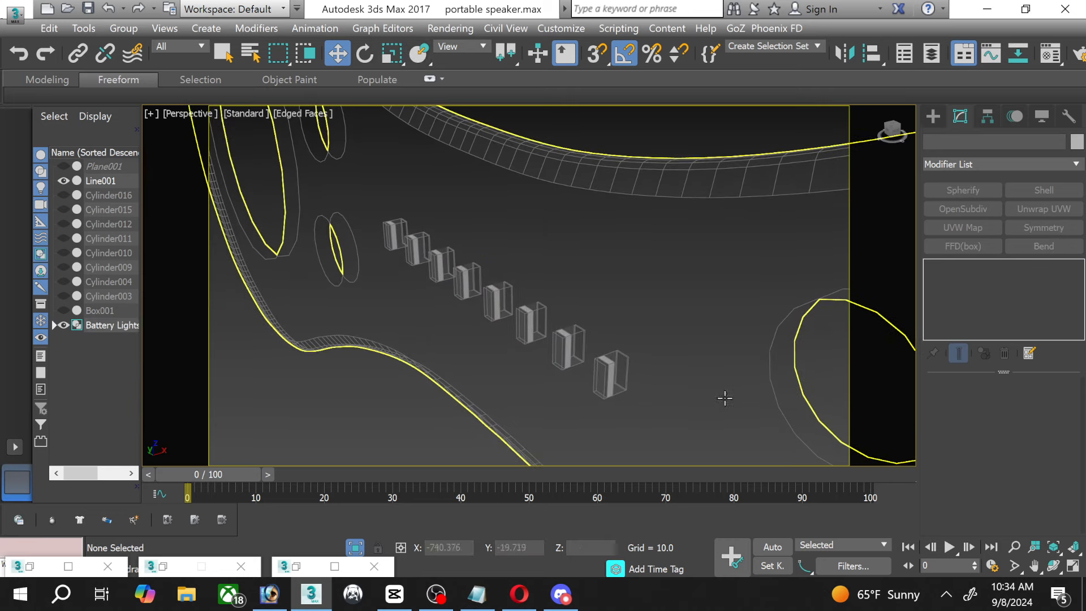
Assign the transparent 07 - Default material to the Battery Lights group.
{"action": "left_click", "coordinate": [1072, 565]}
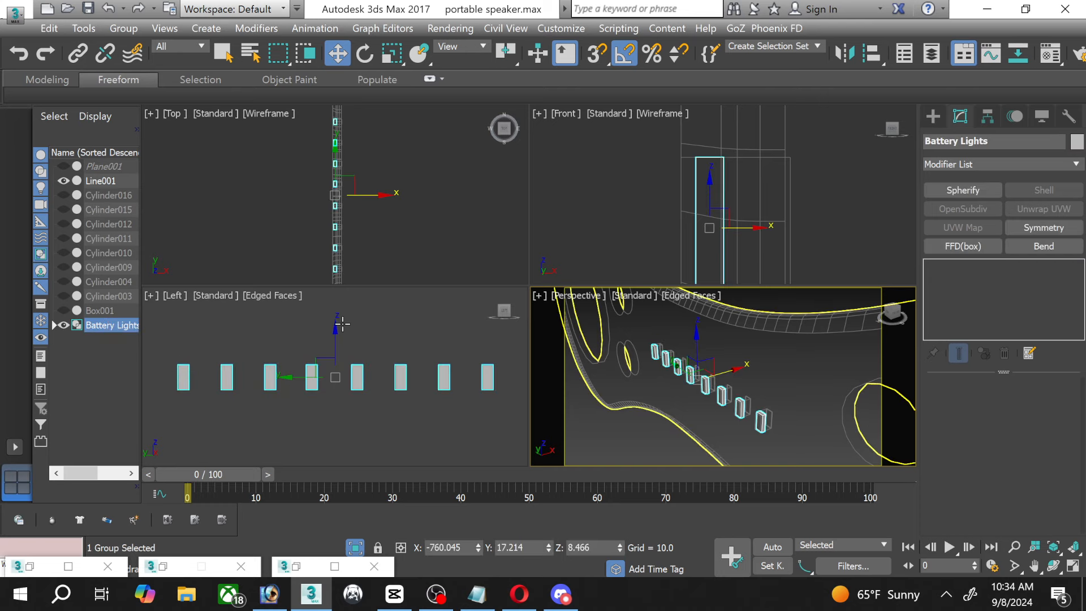
{"action": "key", "text": "m"}
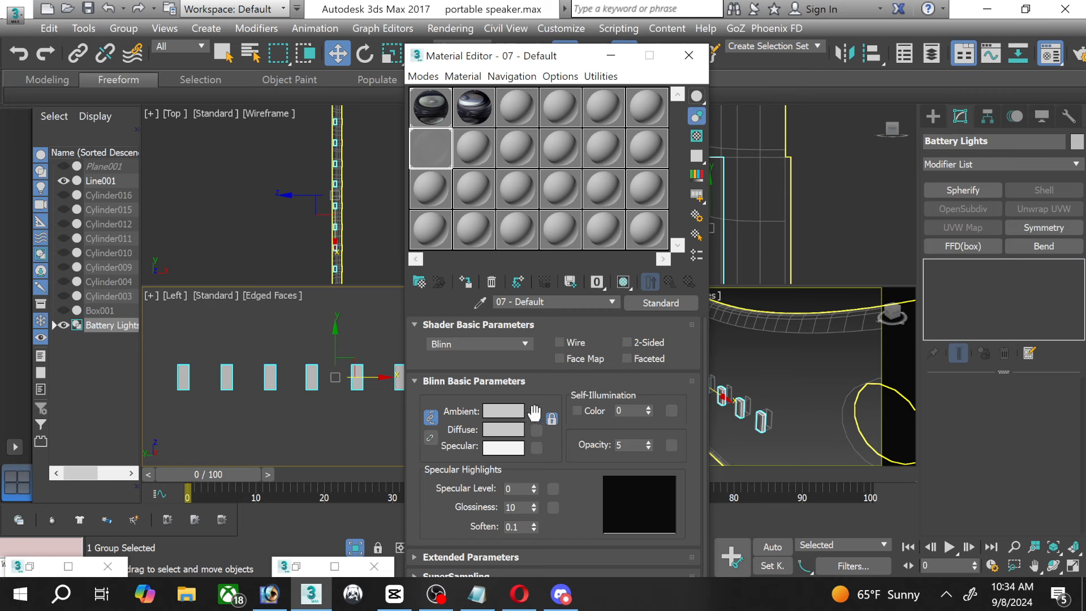
{"action": "left_click", "coordinate": [466, 281]}
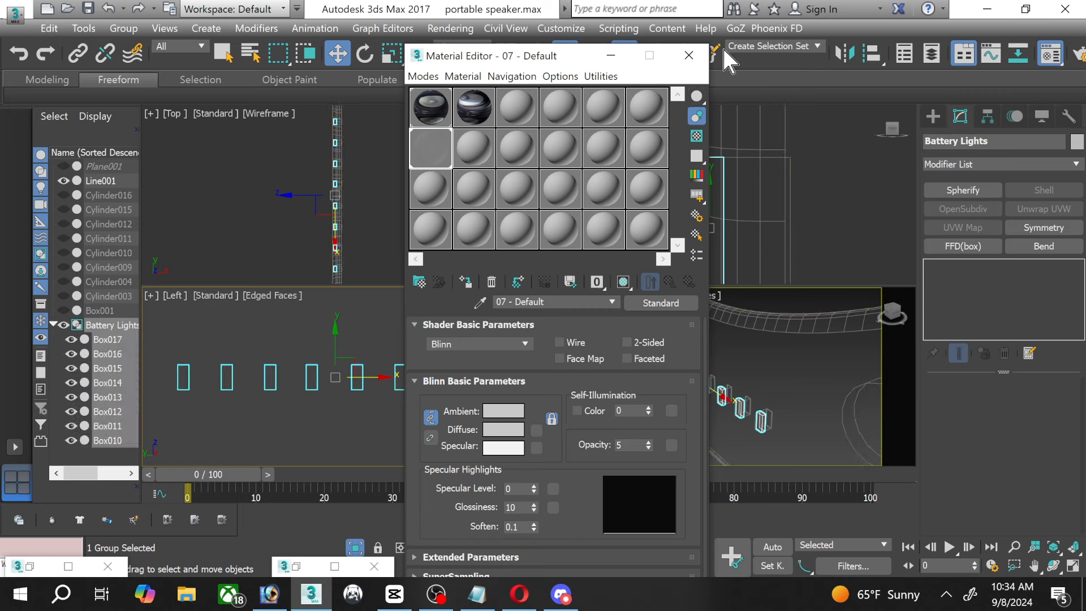
End the isolation to show the whole speaker again and raise the opacity of the 07 - Default material.
{"action": "left_click", "coordinate": [689, 55]}
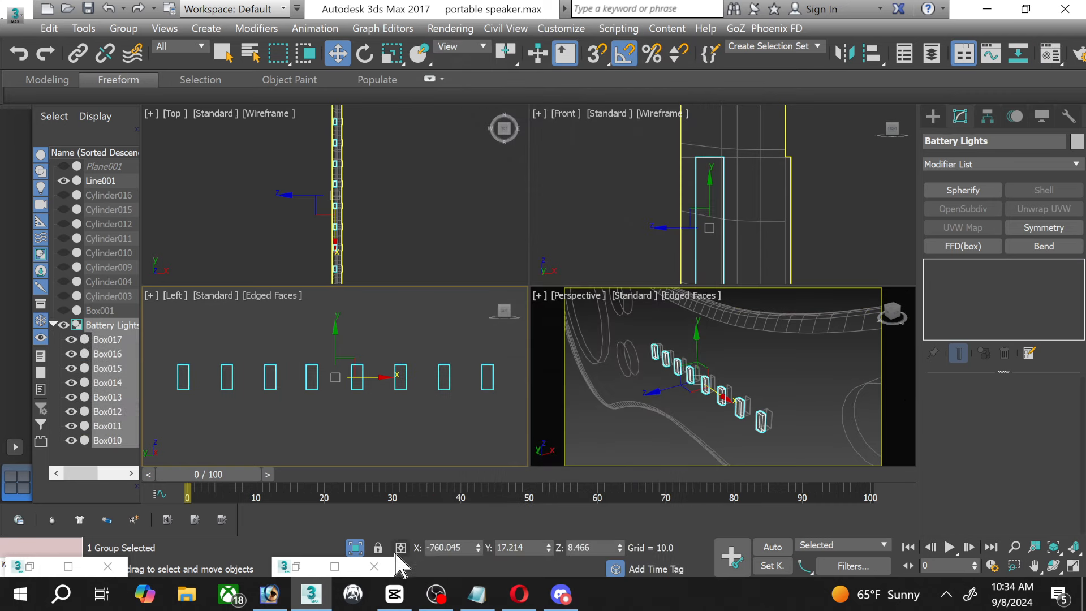
{"action": "left_click", "coordinate": [355, 547]}
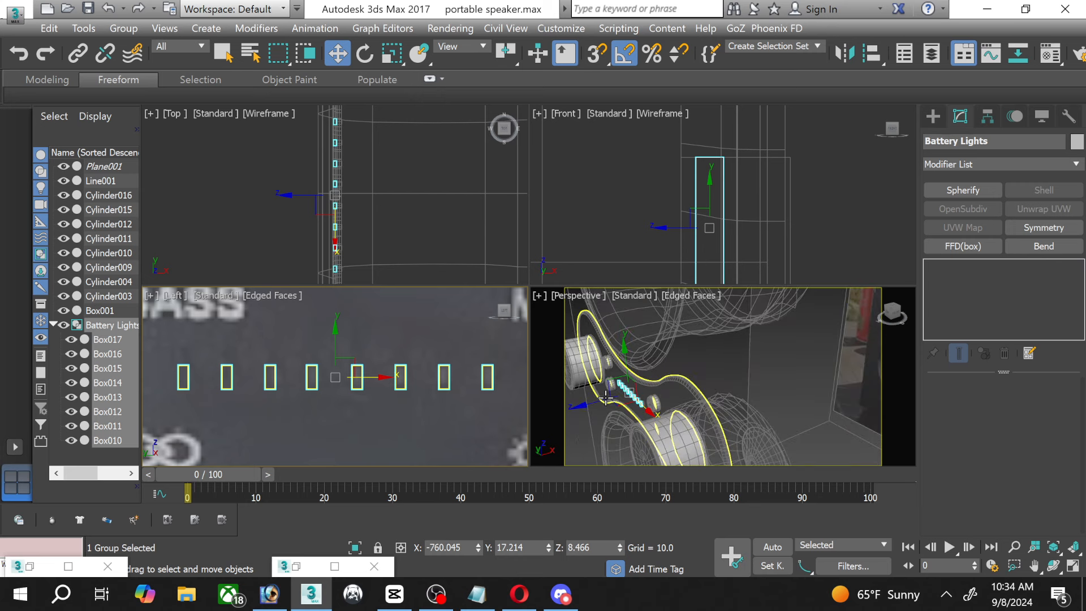
{"action": "left_click", "coordinate": [605, 399]}
{"action": "key", "text": "m"}
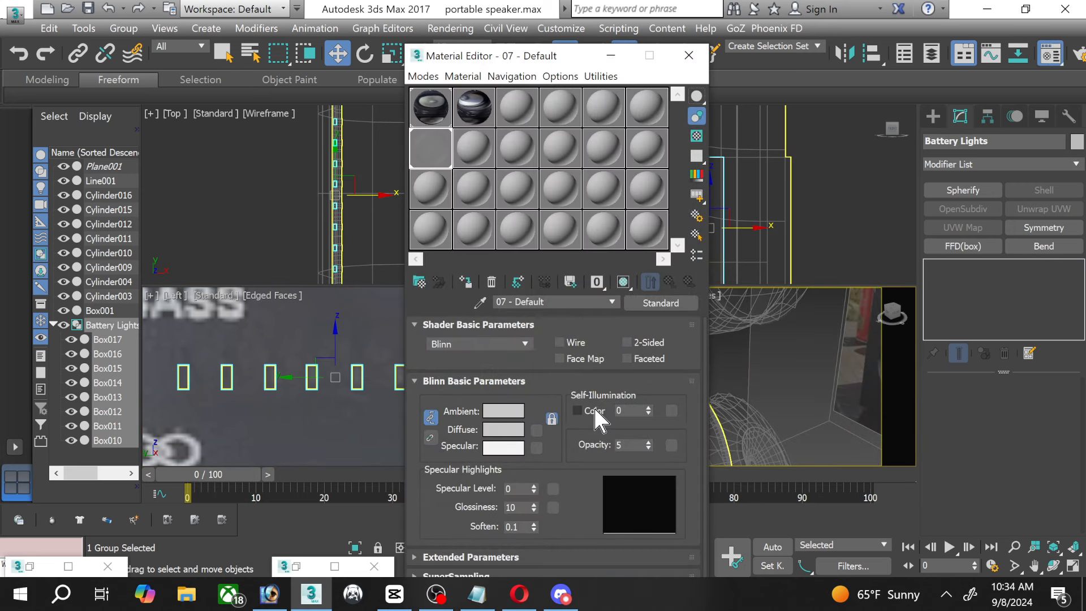
{"action": "left_click_drag", "start_coordinate": [649, 447], "coordinate": [646, 320]}
{"action": "left_click", "coordinate": [688, 56]}
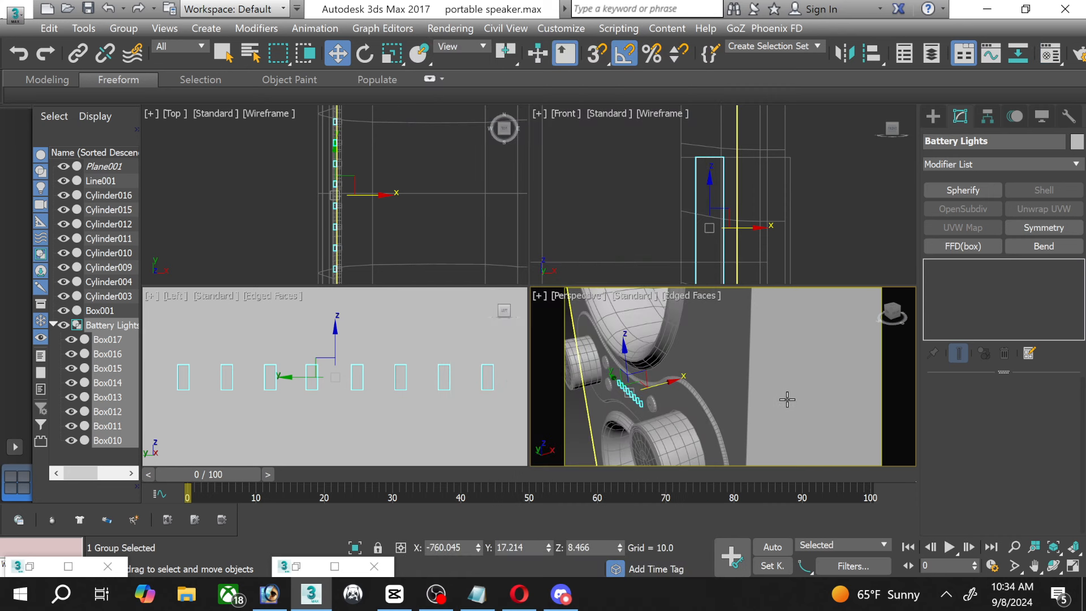
Clear the selection and examine the speaker front with its control plate and battery lights from several angles in the enlarged perspective view.
{"action": "right_click", "coordinate": [690, 390]}
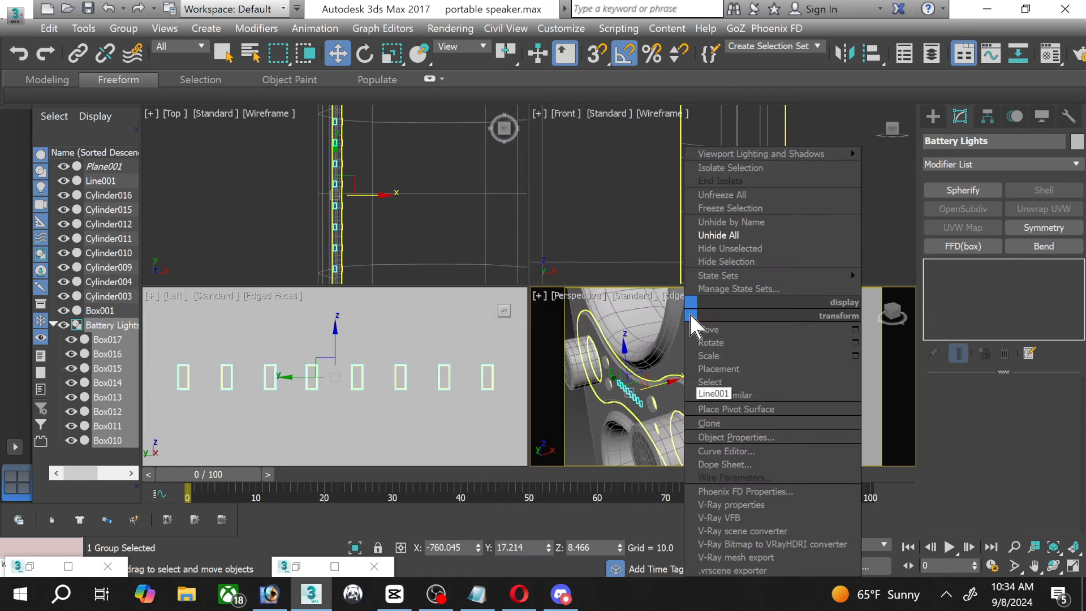
{"action": "left_click", "coordinate": [1072, 566]}
{"action": "left_click", "coordinate": [1053, 566]}
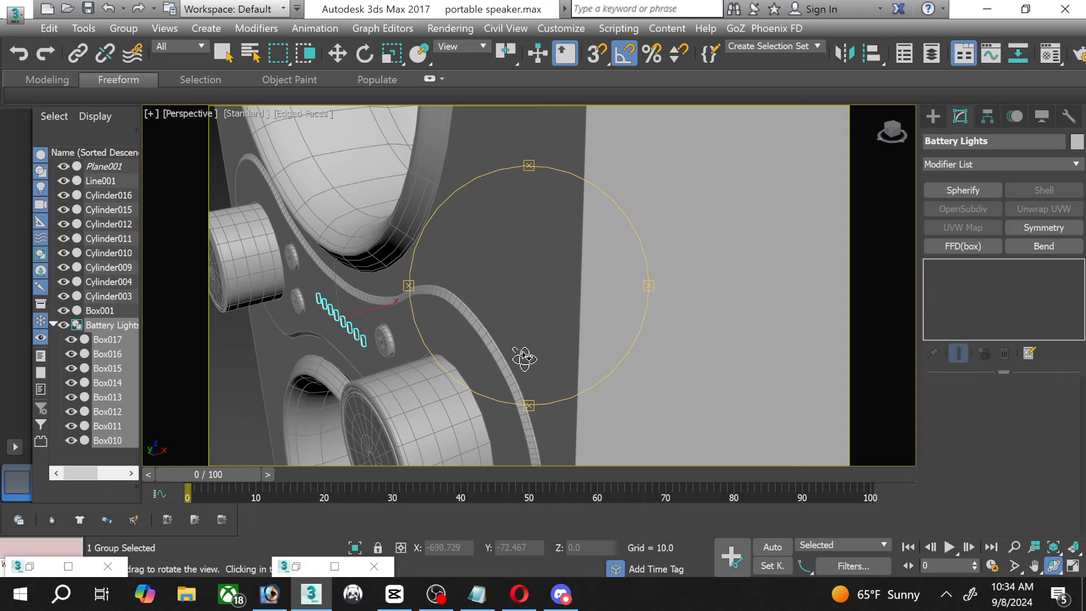
{"action": "left_click_drag", "start_coordinate": [525, 358], "coordinate": [503, 345]}
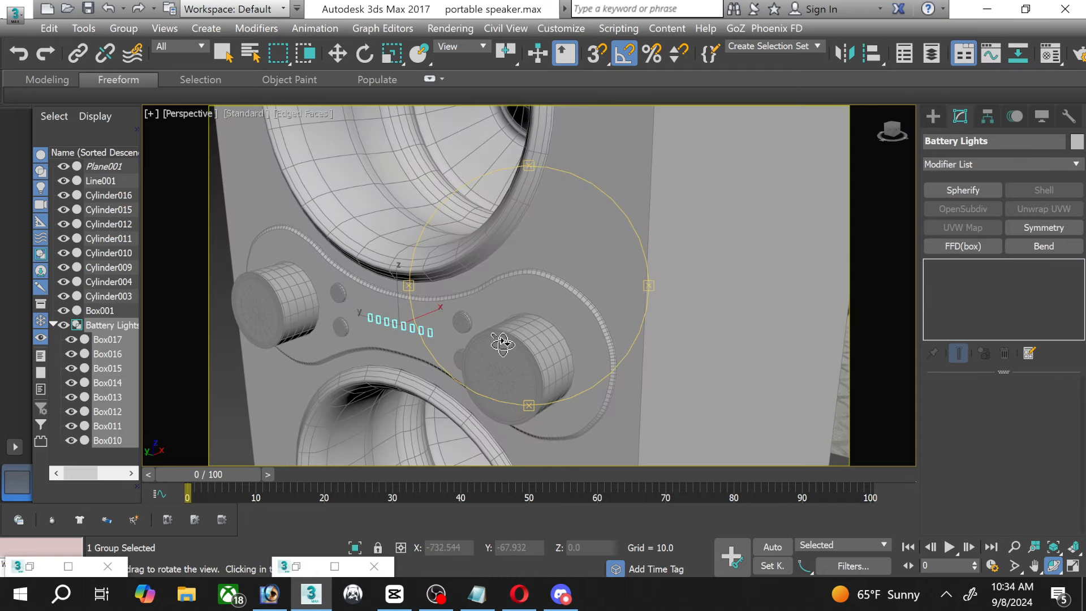
{"action": "left_click", "coordinate": [337, 53]}
{"action": "left_click", "coordinate": [210, 278]}
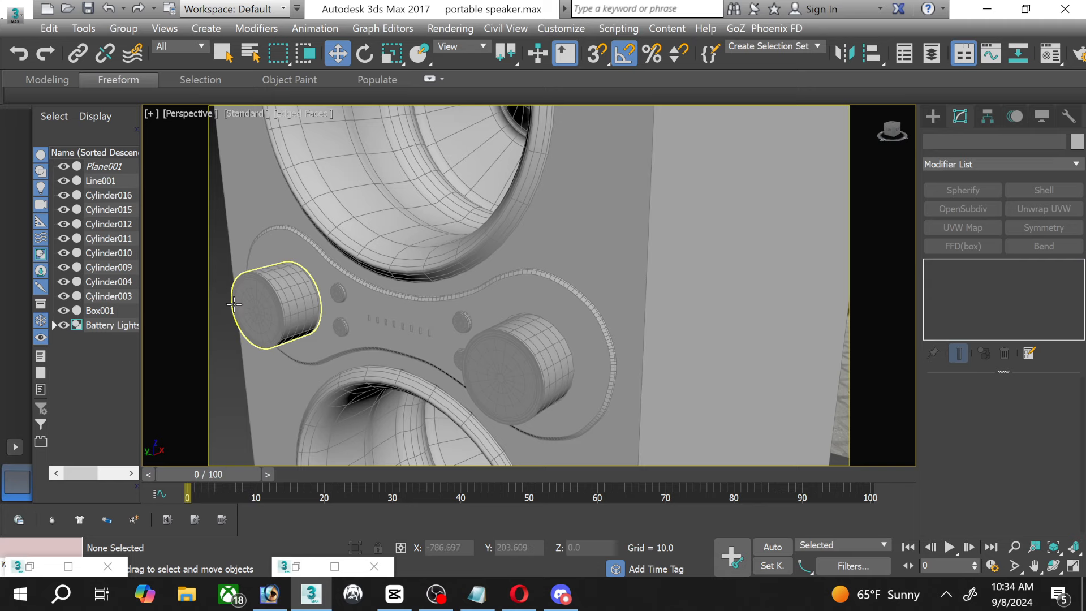
{"action": "scroll", "coordinate": [346, 314], "scroll_direction": "up", "scroll_amount": 5}
{"action": "scroll", "coordinate": [411, 288], "scroll_direction": "down", "scroll_amount": 3}
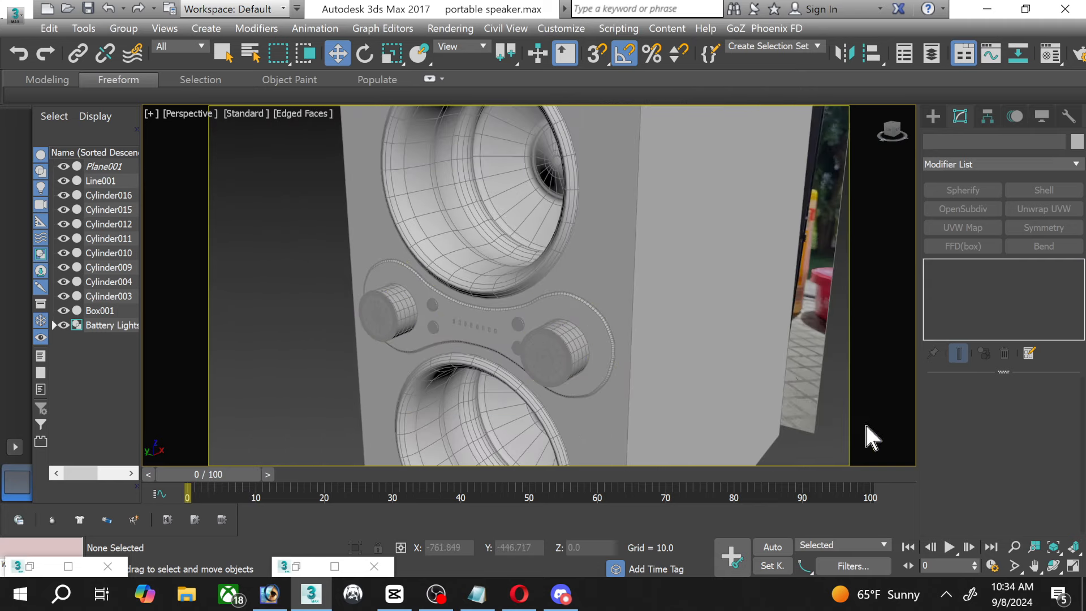
{"action": "left_click", "coordinate": [1052, 565]}
{"action": "left_click_drag", "start_coordinate": [576, 250], "coordinate": [411, 324]}
{"action": "scroll", "coordinate": [528, 250], "scroll_direction": "down", "scroll_amount": 3}
{"action": "middle_click_drag", "start_coordinate": [411, 324], "coordinate": [412, 323]}
{"action": "scroll", "coordinate": [412, 322], "scroll_direction": "up", "scroll_amount": 3}
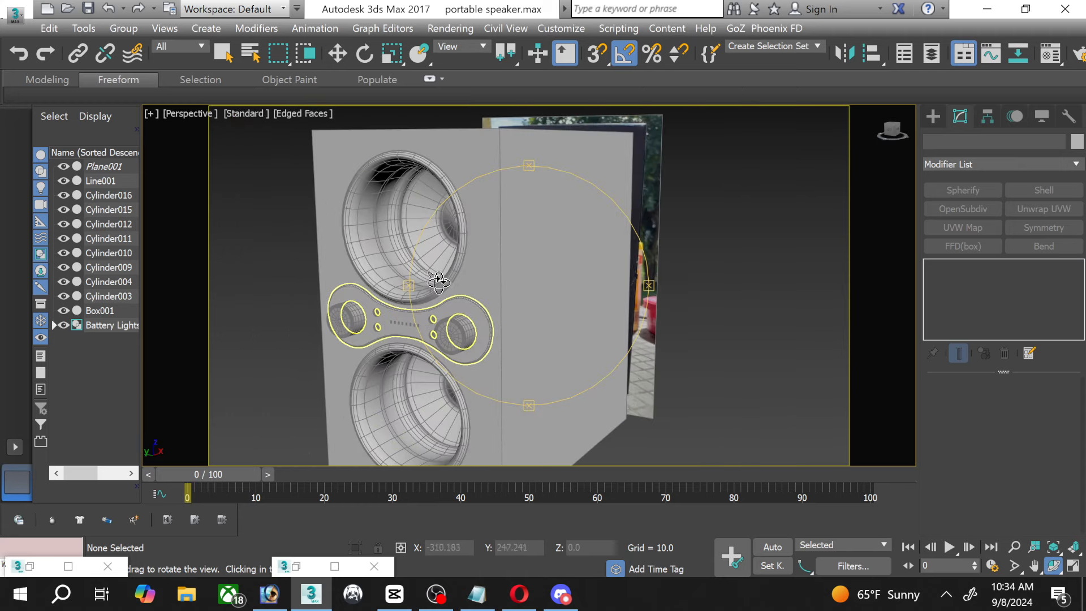
{"action": "left_click_drag", "start_coordinate": [439, 281], "coordinate": [447, 281]}
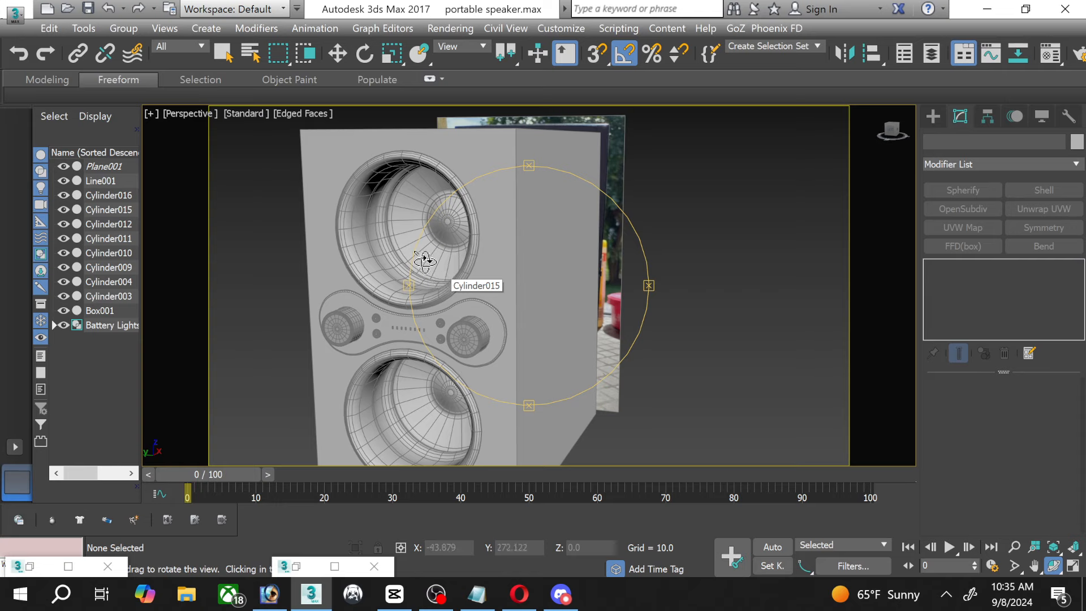
Move the inner cone vertices of the upper speaker driver about 26 units along negative X, toward the cabinet front, and clear the selection.
{"action": "left_click", "coordinate": [334, 55]}
{"action": "left_click", "coordinate": [418, 193]}
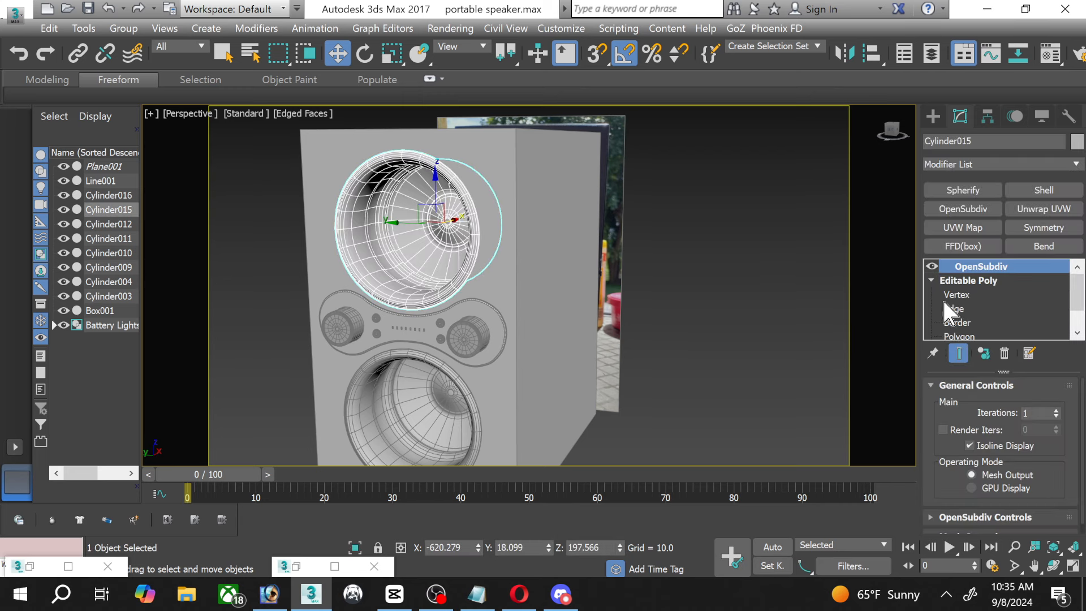
{"action": "left_click", "coordinate": [962, 294]}
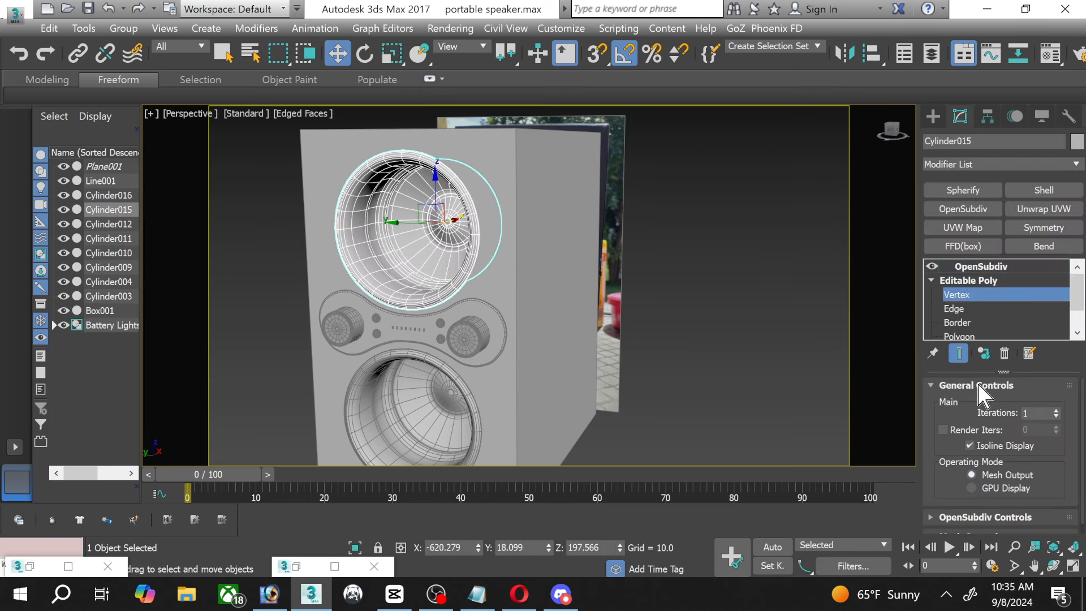
{"action": "left_click", "coordinate": [1074, 567]}
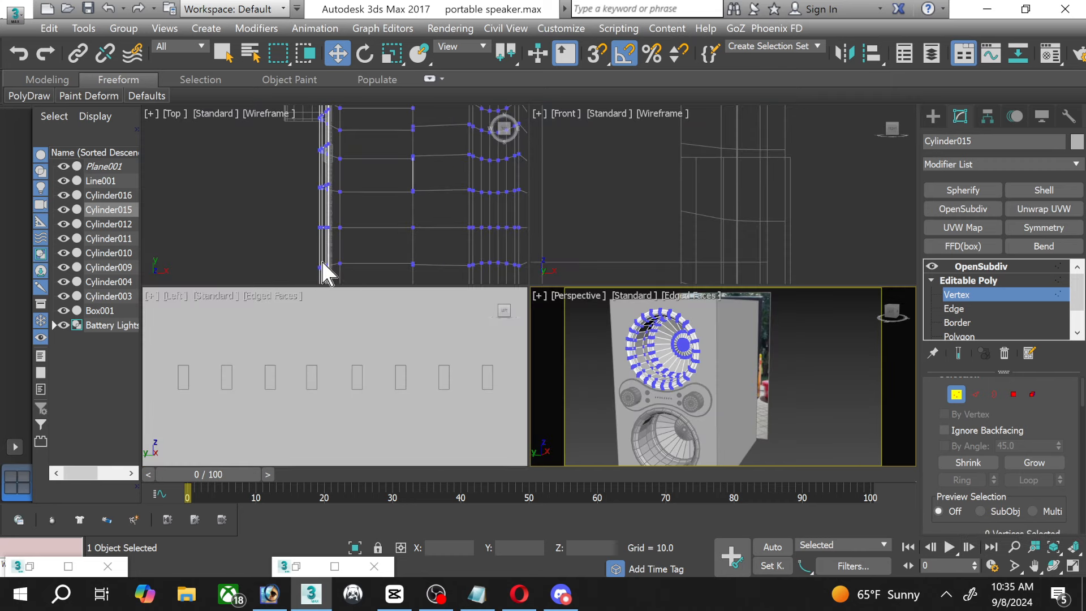
{"action": "scroll", "coordinate": [355, 239], "scroll_direction": "down", "scroll_amount": 2}
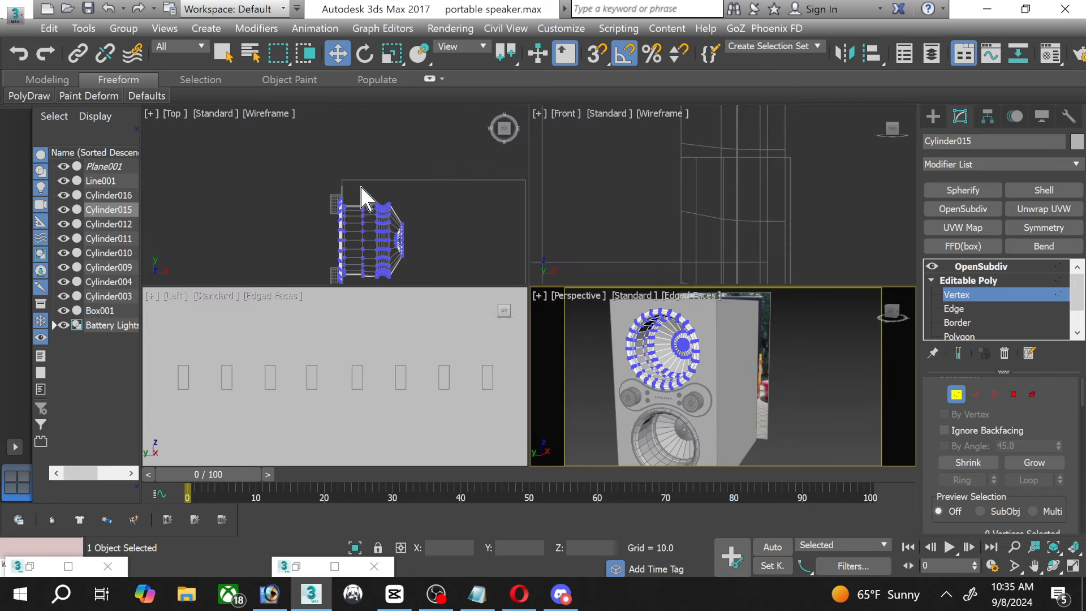
{"action": "left_click_drag", "start_coordinate": [360, 186], "coordinate": [407, 283]}
{"action": "scroll", "coordinate": [404, 266], "scroll_direction": "up", "scroll_amount": 2}
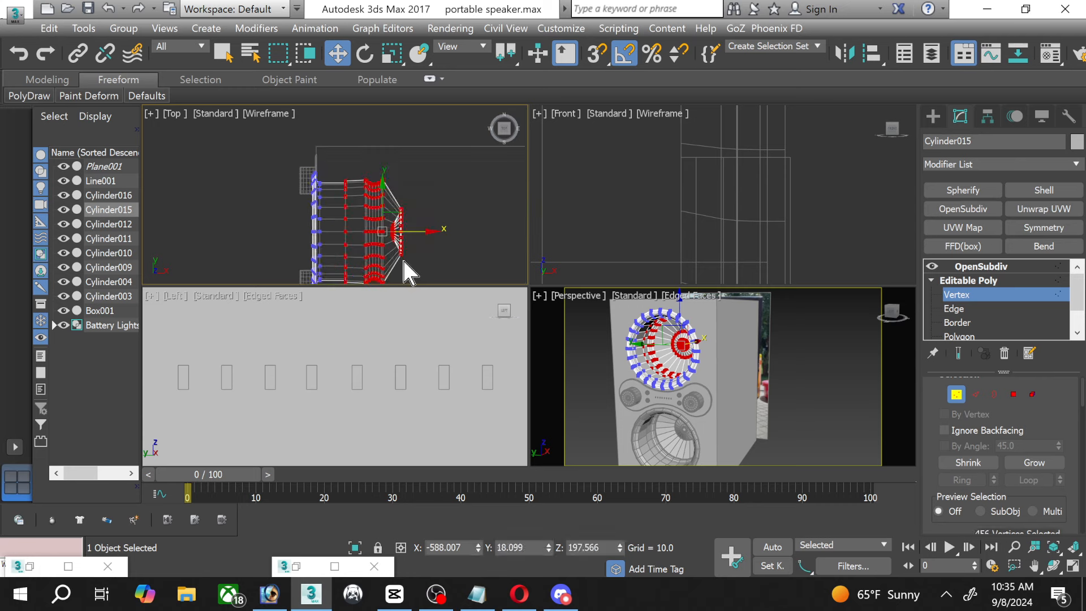
{"action": "scroll", "coordinate": [408, 273], "scroll_direction": "up", "scroll_amount": 2}
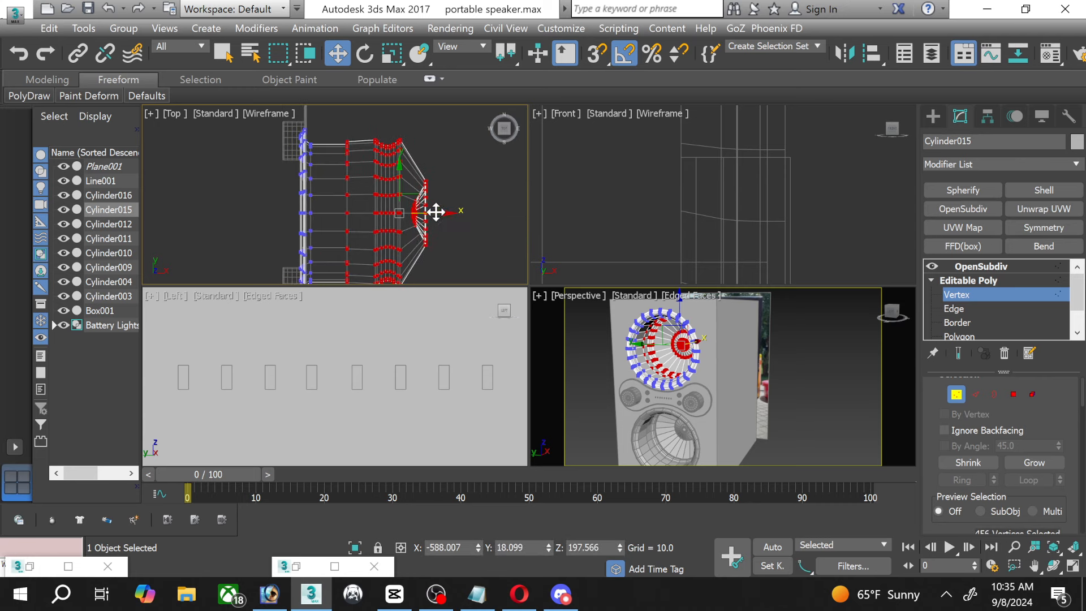
{"action": "left_click_drag", "start_coordinate": [436, 212], "coordinate": [421, 212]}
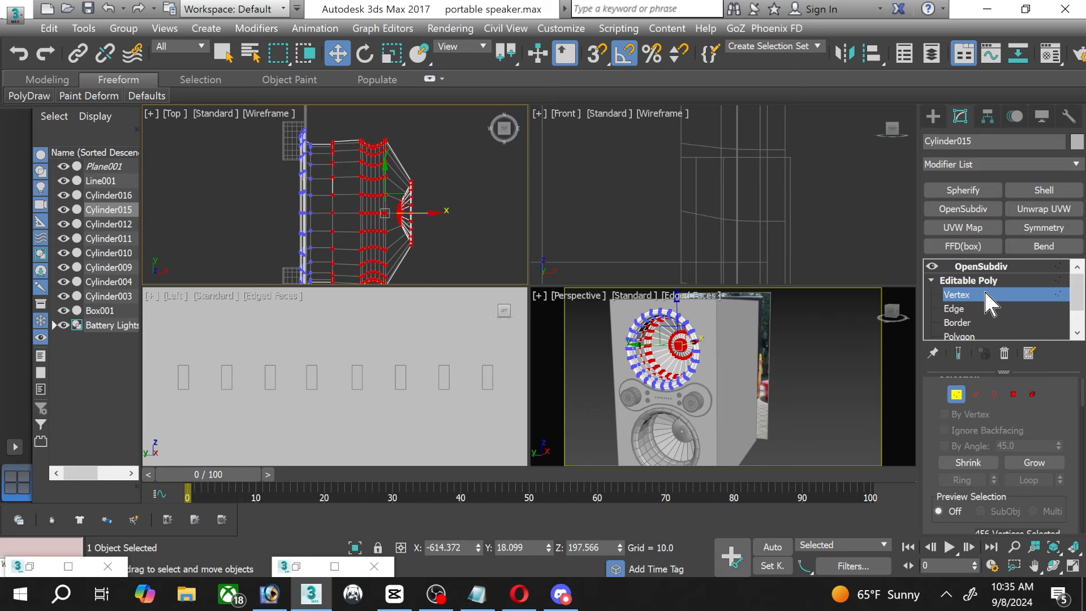
{"action": "left_click", "coordinate": [968, 281]}
{"action": "left_click", "coordinate": [981, 266]}
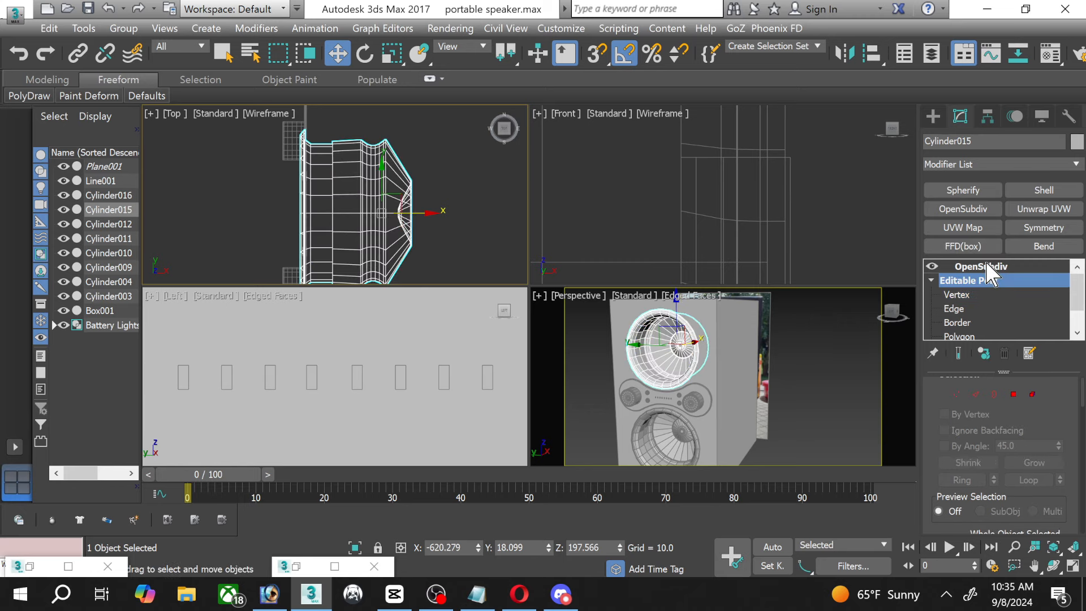
{"action": "left_click", "coordinate": [806, 372]}
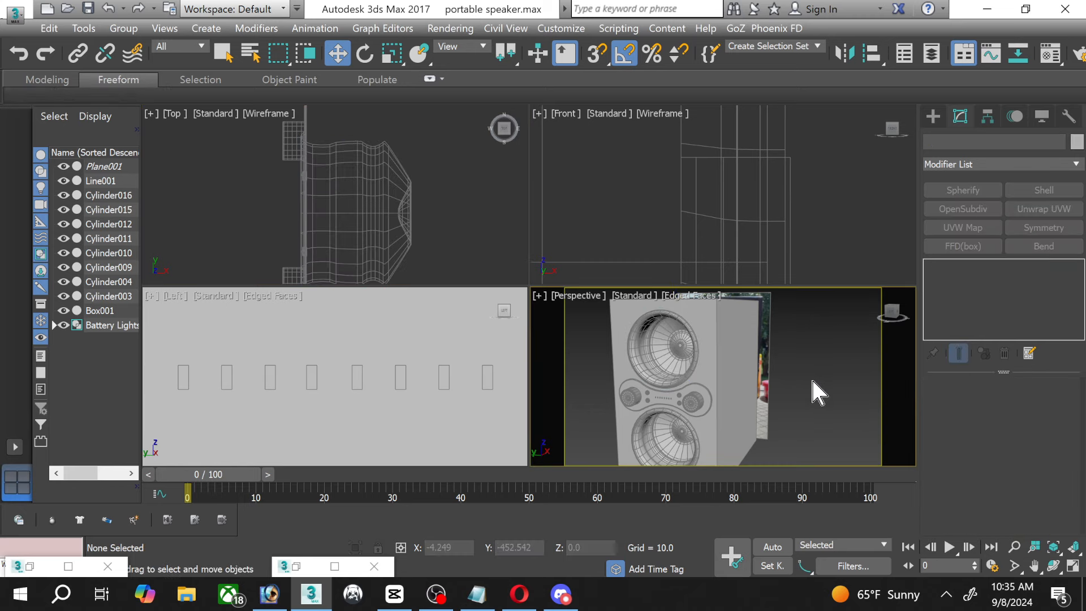
{"action": "left_click", "coordinate": [1072, 565]}
{"action": "left_click_drag", "start_coordinate": [756, 359], "coordinate": [782, 352]}
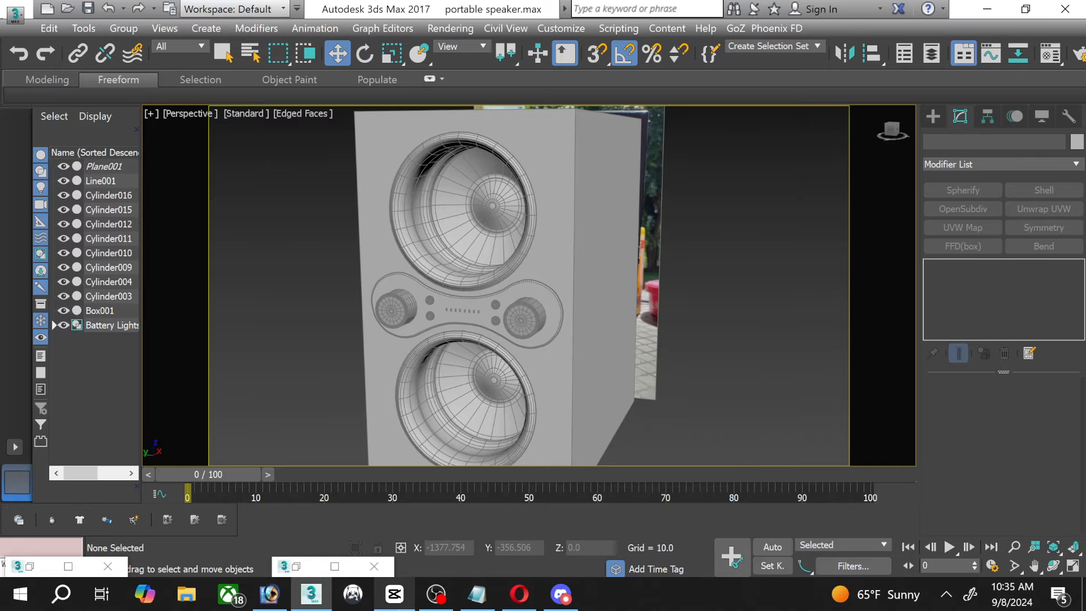
{"action": "left_click", "coordinate": [437, 594]}
{"action": "left_click", "coordinate": [441, 597]}
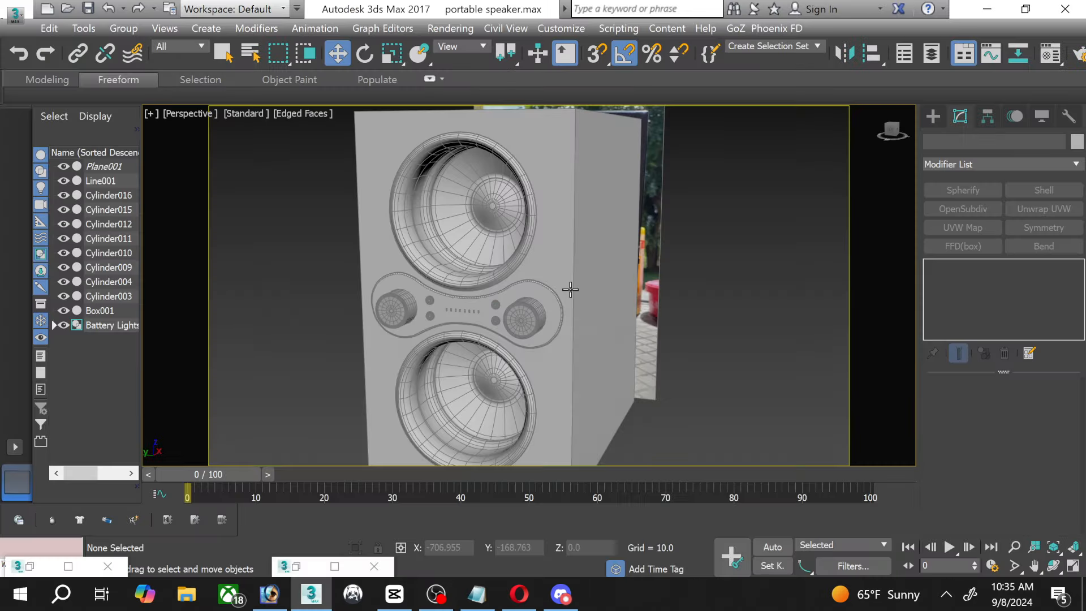
Convert the speaker cabinet box from ProBoolean to Editable Poly and switch to edge selection, facing the cabinet's side.
{"action": "left_click", "coordinate": [571, 265]}
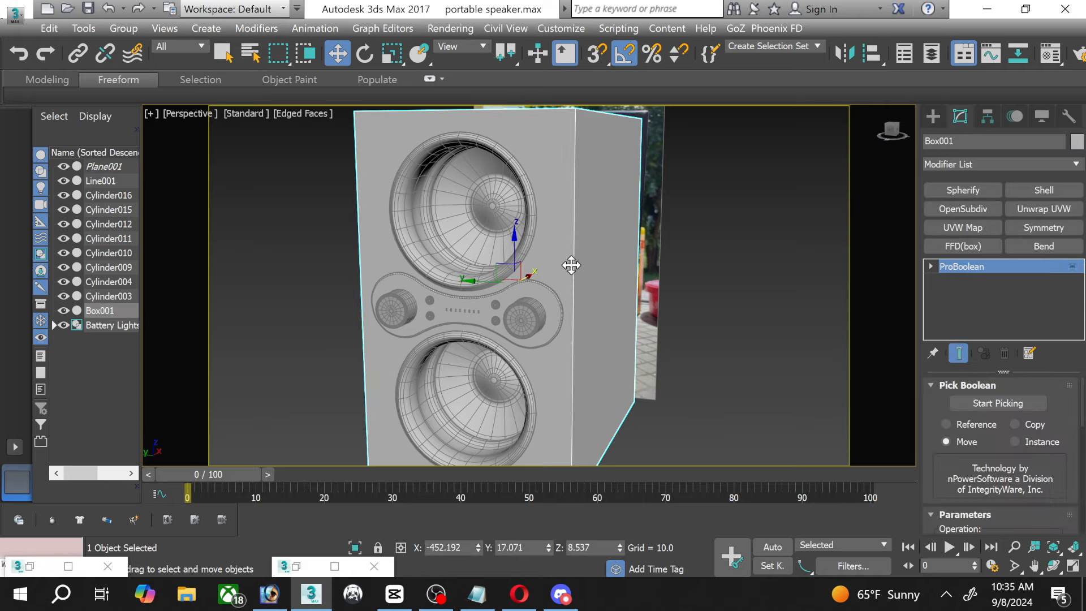
{"action": "left_click", "coordinate": [1051, 567]}
{"action": "left_click_drag", "start_coordinate": [509, 304], "coordinate": [479, 309]}
{"action": "scroll", "coordinate": [512, 305], "scroll_direction": "up", "scroll_amount": 3}
{"action": "scroll", "coordinate": [490, 299], "scroll_direction": "up", "scroll_amount": 2}
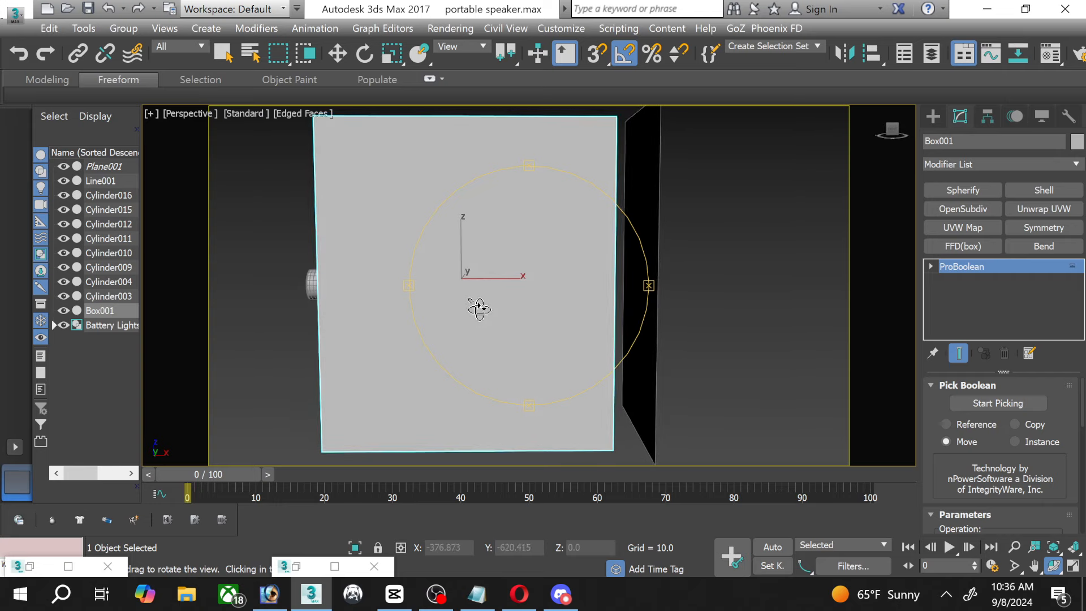
{"action": "left_click", "coordinate": [338, 54]}
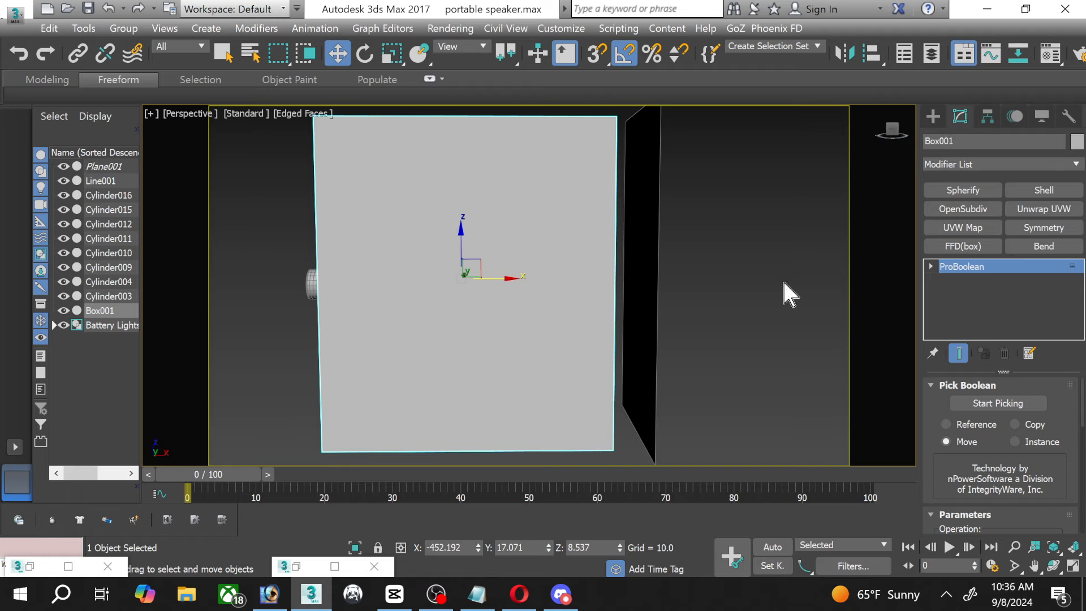
{"action": "mouse_move", "coordinate": [516, 280]}
{"action": "middle_mouse_down"}
{"action": "mouse_move", "coordinate": [597, 285]}
{"action": "mouse_move", "coordinate": [536, 284]}
{"action": "middle_mouse_up"}
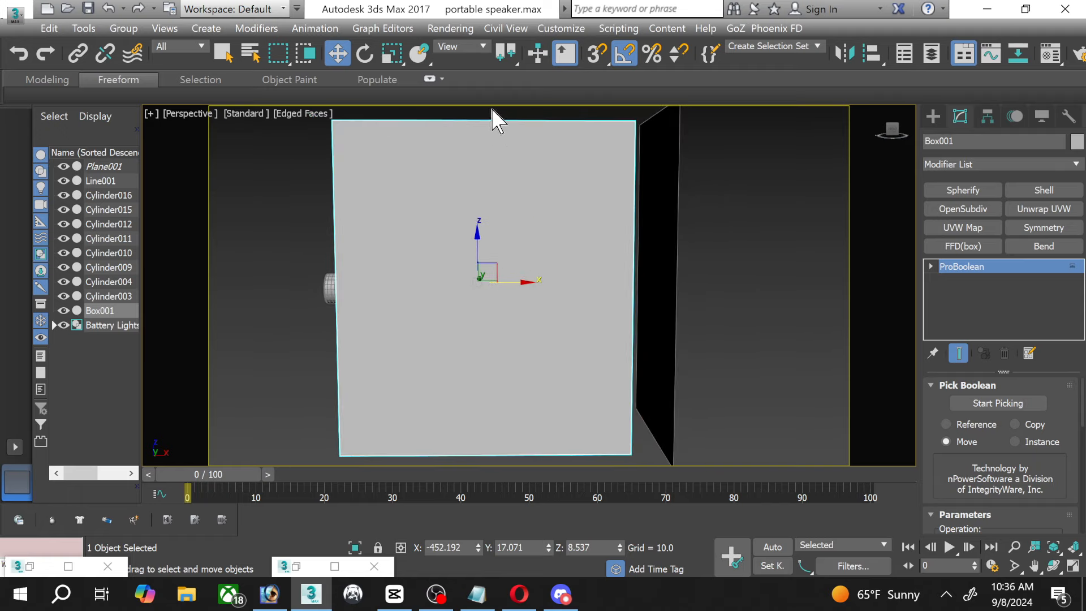
{"action": "middle_click_drag", "start_coordinate": [464, 357], "coordinate": [517, 351]}
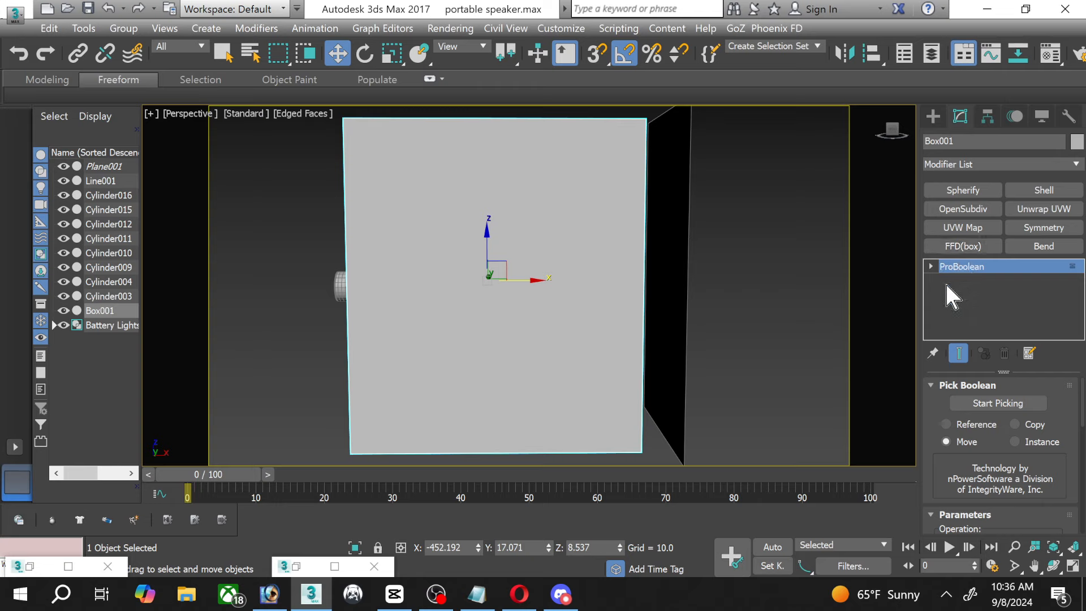
{"action": "right_click", "coordinate": [956, 272]}
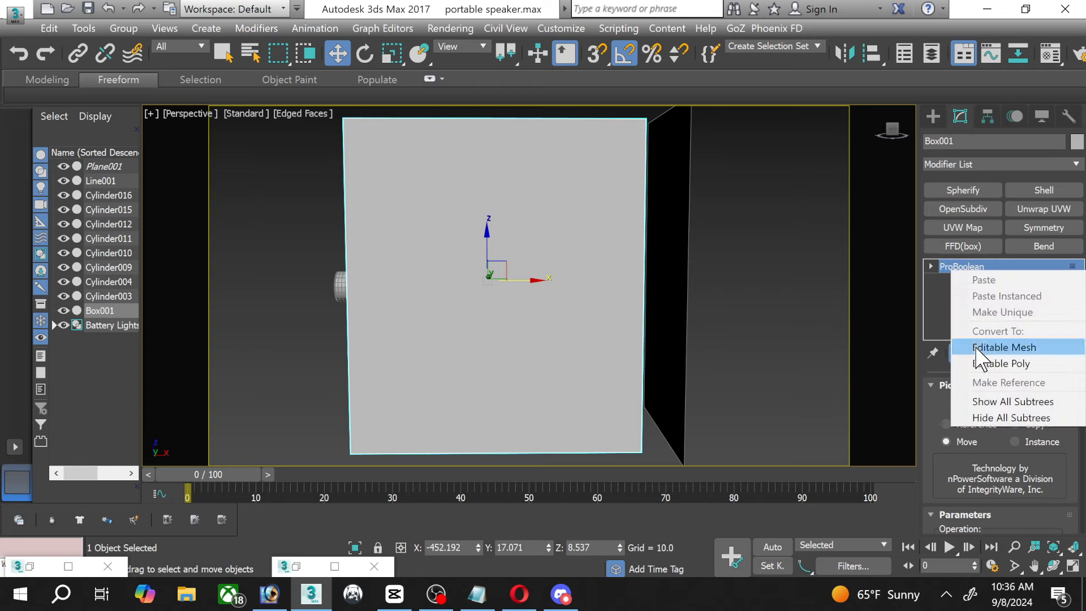
{"action": "left_click", "coordinate": [986, 365]}
{"action": "left_click", "coordinate": [940, 265]}
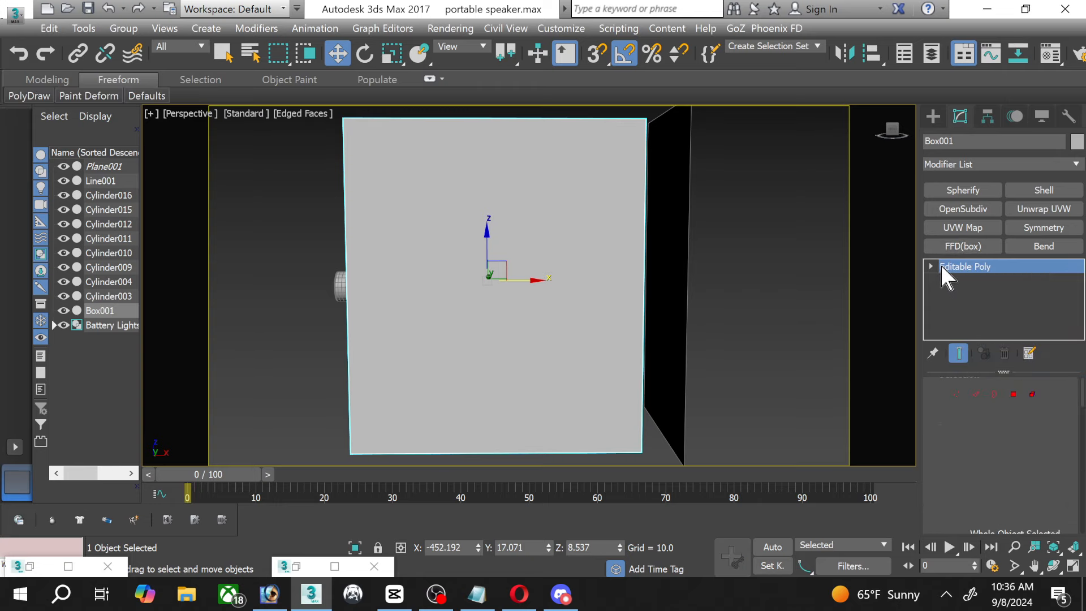
{"action": "left_click", "coordinate": [974, 394]}
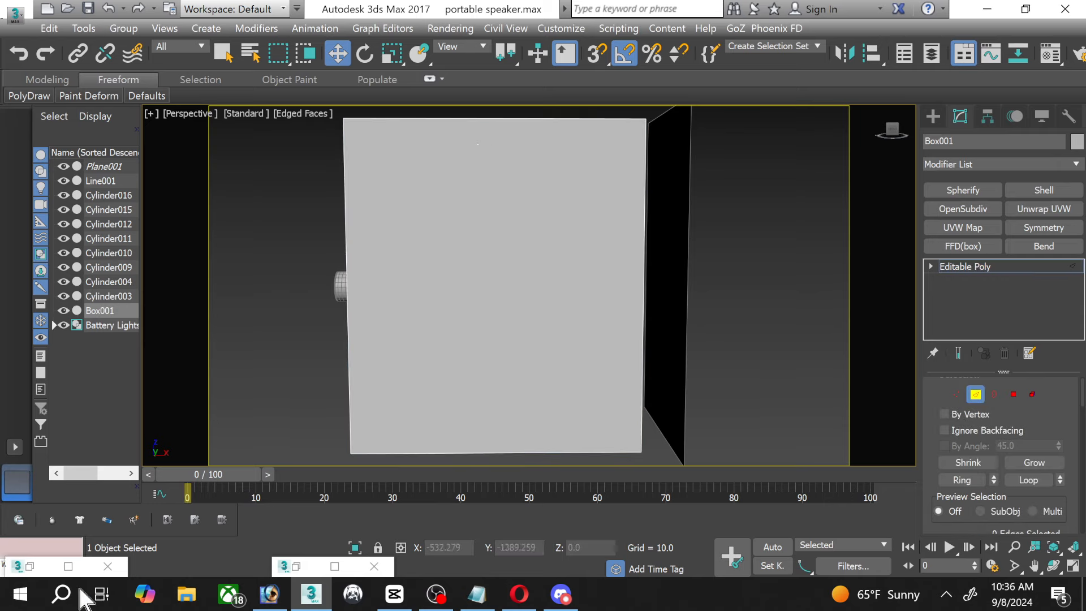
Browse the Portable Speaker reference images and open IMG_20240907_133647714_HDR in the image viewer.
{"action": "left_click", "coordinate": [449, 28]}
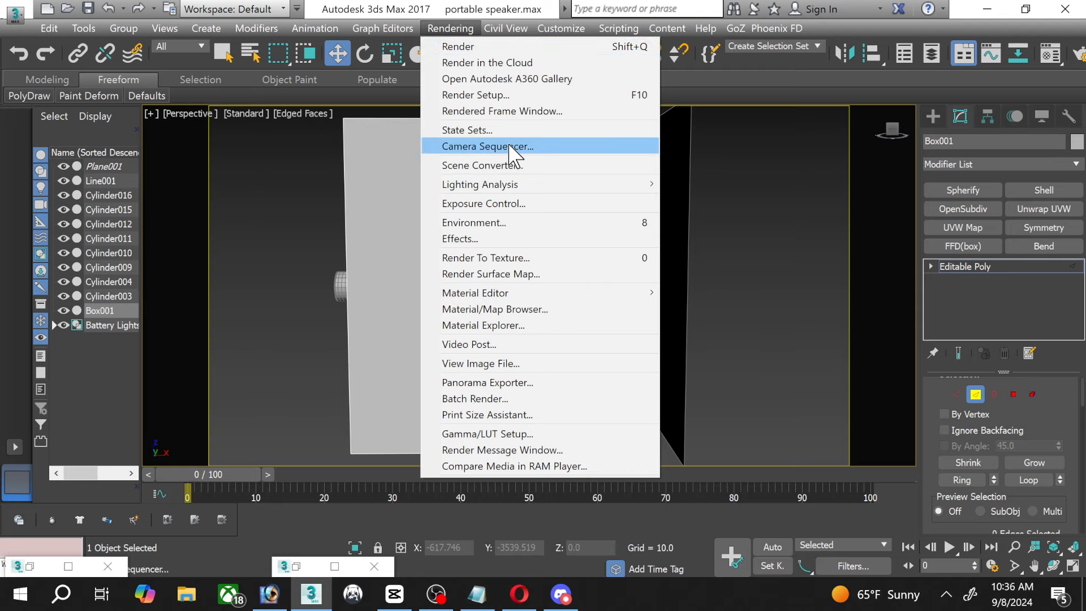
{"action": "left_click", "coordinate": [495, 367]}
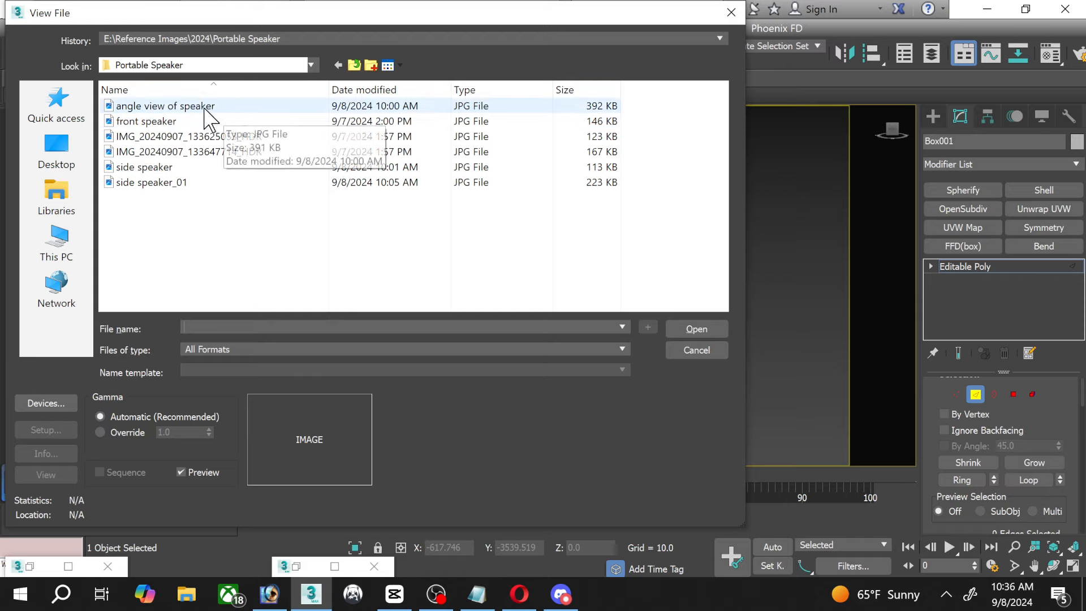
{"action": "left_click", "coordinate": [204, 107]}
{"action": "left_click", "coordinate": [195, 121]}
{"action": "left_click", "coordinate": [189, 137]}
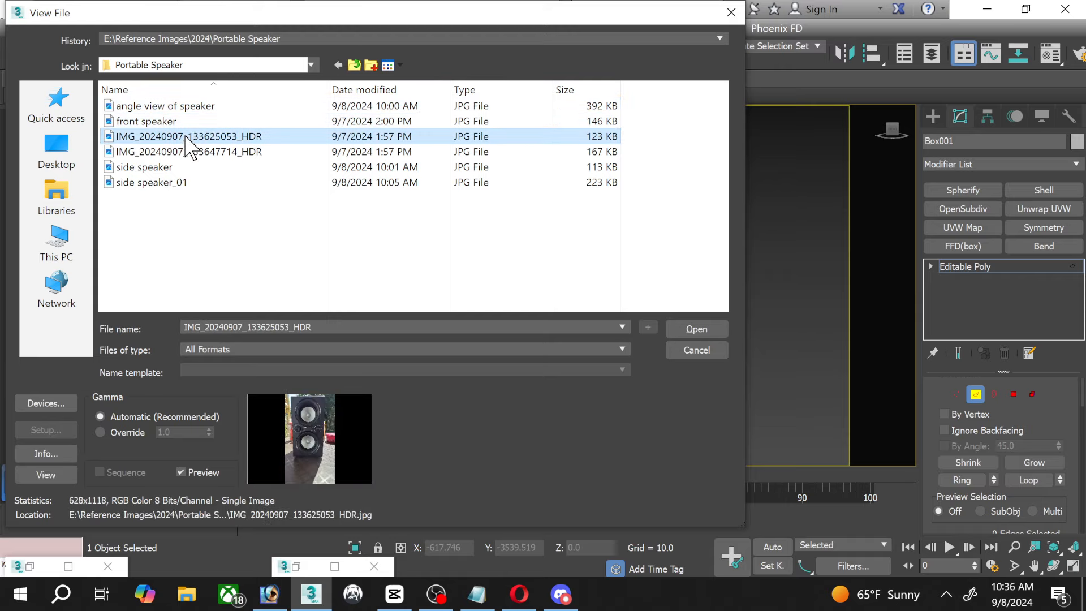
{"action": "left_click", "coordinate": [186, 149]}
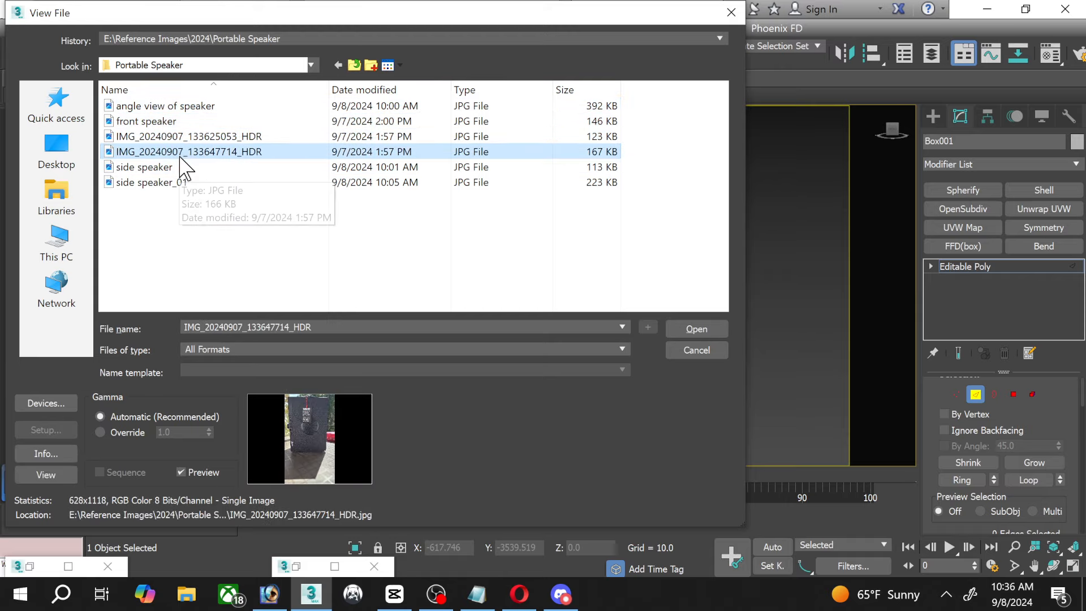
{"action": "double_click", "coordinate": [181, 156]}
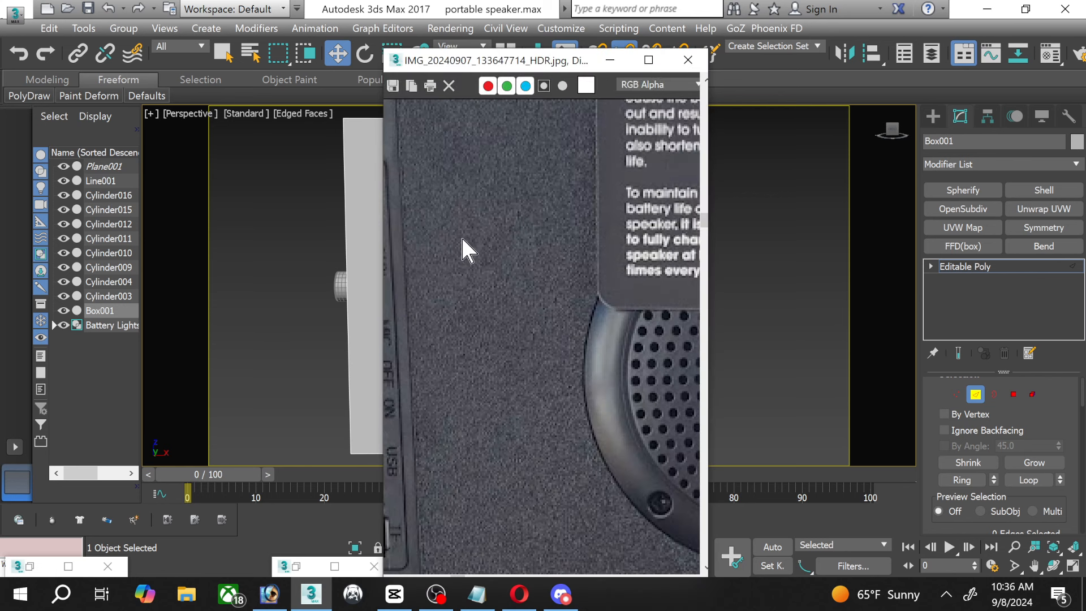
Connect the four front-to-back edges of the speaker cabinet with one segment, adding a vertical edge loop around it.
{"action": "middle_click_drag", "start_coordinate": [462, 239], "coordinate": [597, 257]}
{"action": "scroll", "coordinate": [518, 315], "scroll_direction": "down", "scroll_amount": 1}
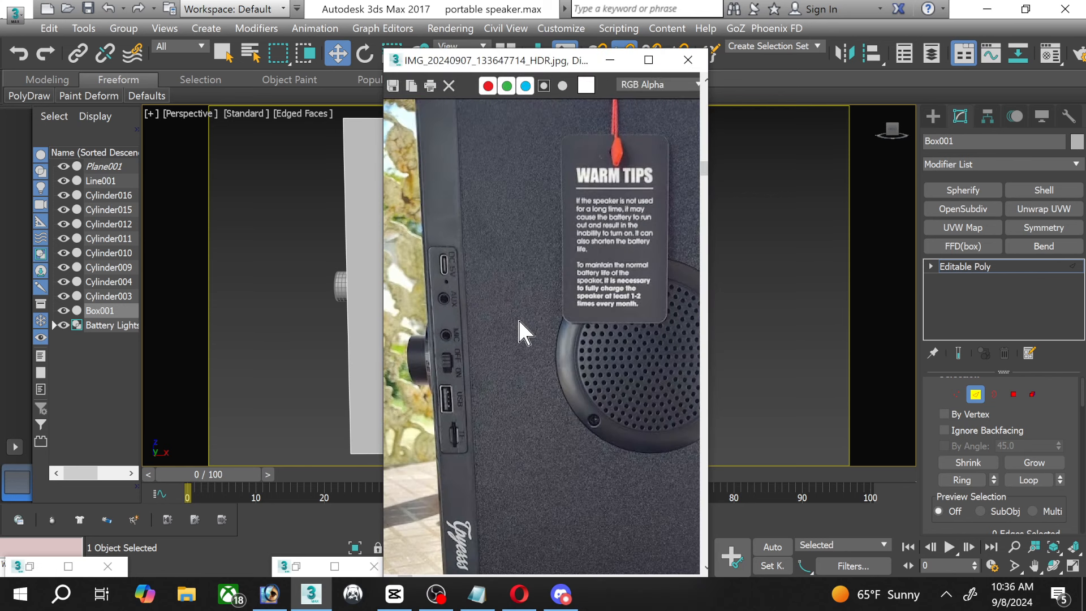
{"action": "scroll", "coordinate": [451, 202], "scroll_direction": "up", "scroll_amount": 1}
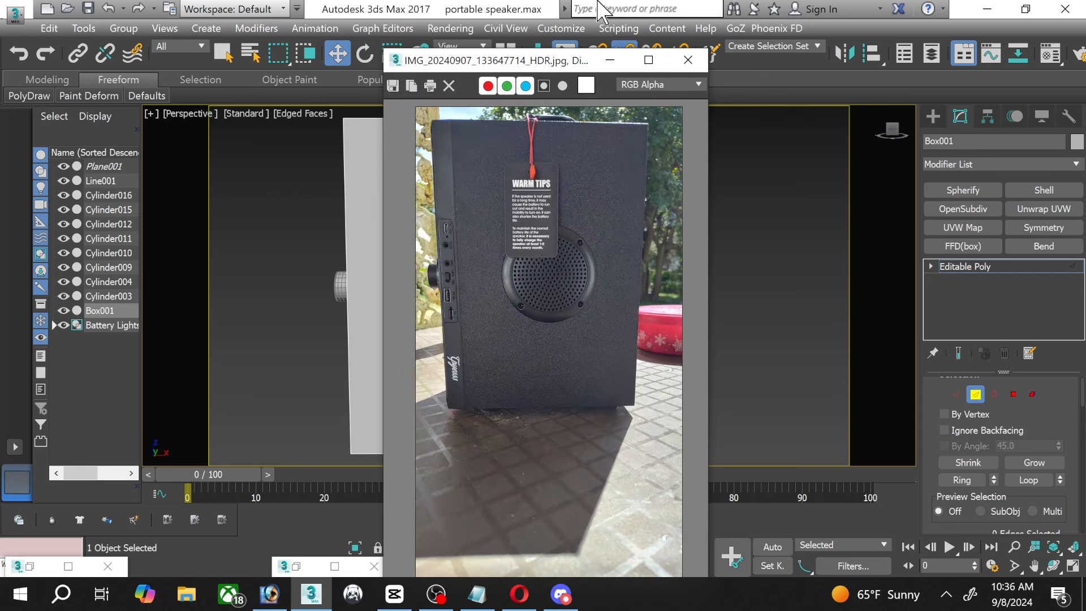
{"action": "left_click", "coordinate": [624, 52]}
{"action": "scroll", "coordinate": [625, 163], "scroll_direction": "down", "scroll_amount": 3}
{"action": "left_click_drag", "start_coordinate": [570, 113], "coordinate": [529, 385]}
{"action": "scroll", "coordinate": [1072, 472], "scroll_direction": "down", "scroll_amount": 9}
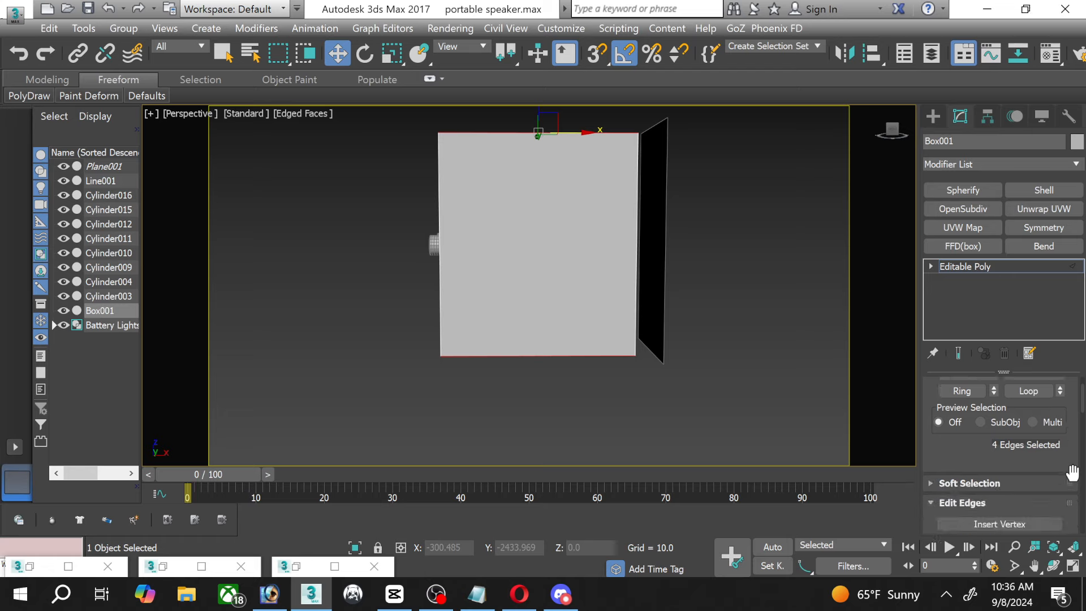
{"action": "scroll", "coordinate": [1072, 473], "scroll_direction": "down", "scroll_amount": 1}
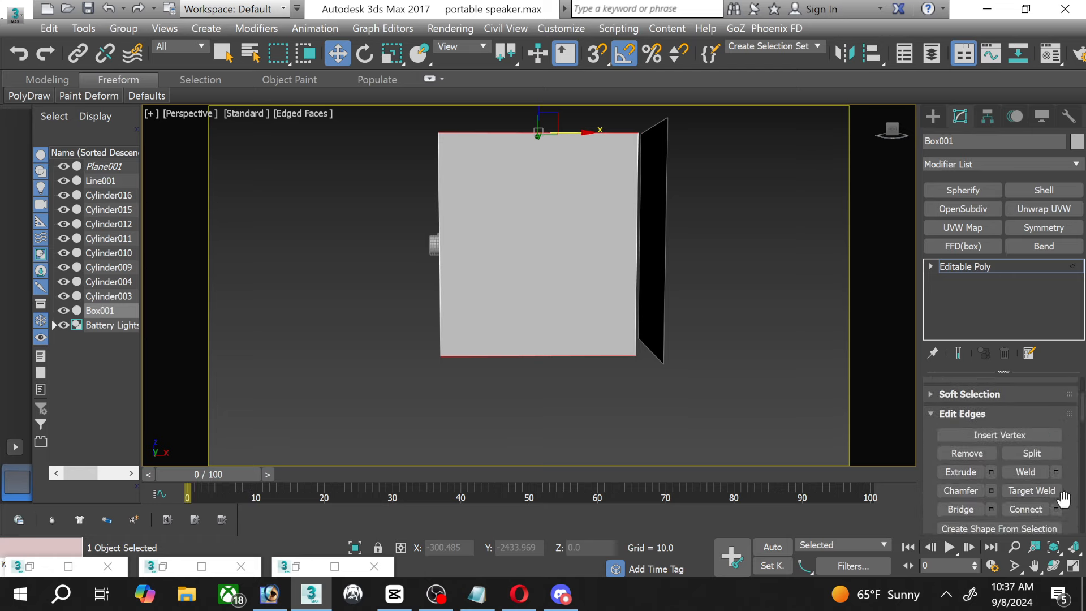
{"action": "left_click", "coordinate": [1056, 509]}
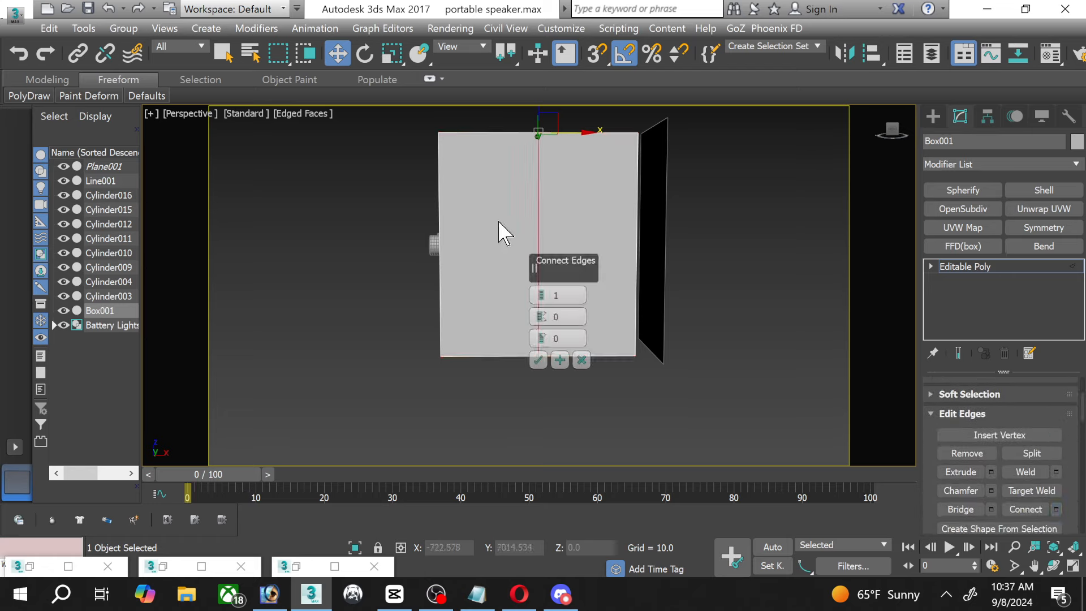
{"action": "left_click", "coordinate": [538, 360]}
Move the new edge loop along negative X to about -706.6, near the cabinet front, and compare its placement with the reference photo.
{"action": "scroll", "coordinate": [478, 221], "scroll_direction": "up", "scroll_amount": 4}
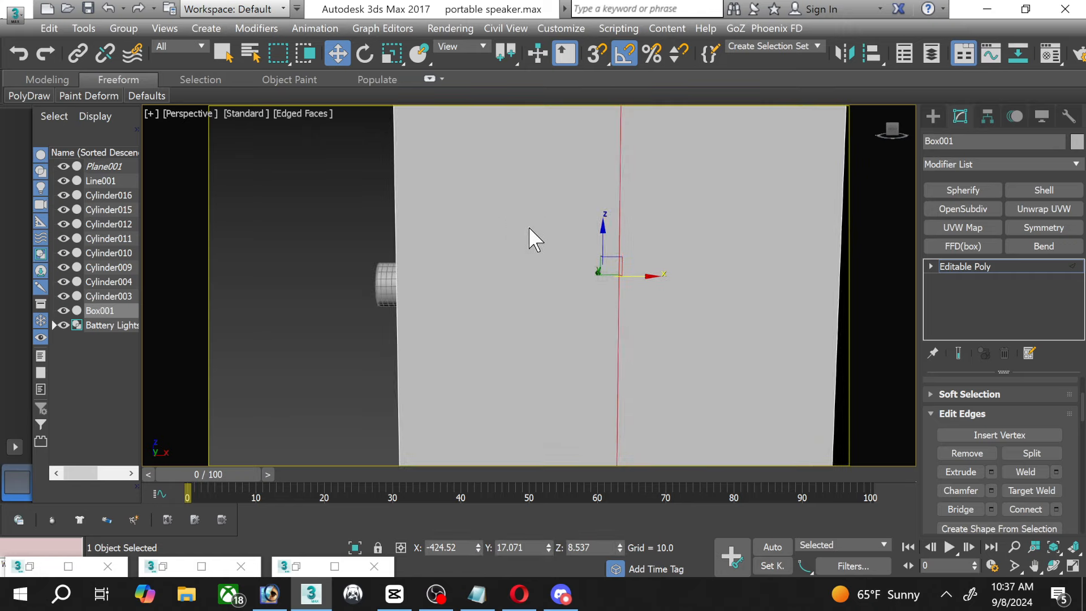
{"action": "scroll", "coordinate": [534, 239], "scroll_direction": "down", "scroll_amount": 2}
{"action": "middle_click_drag", "start_coordinate": [538, 357], "coordinate": [569, 283]}
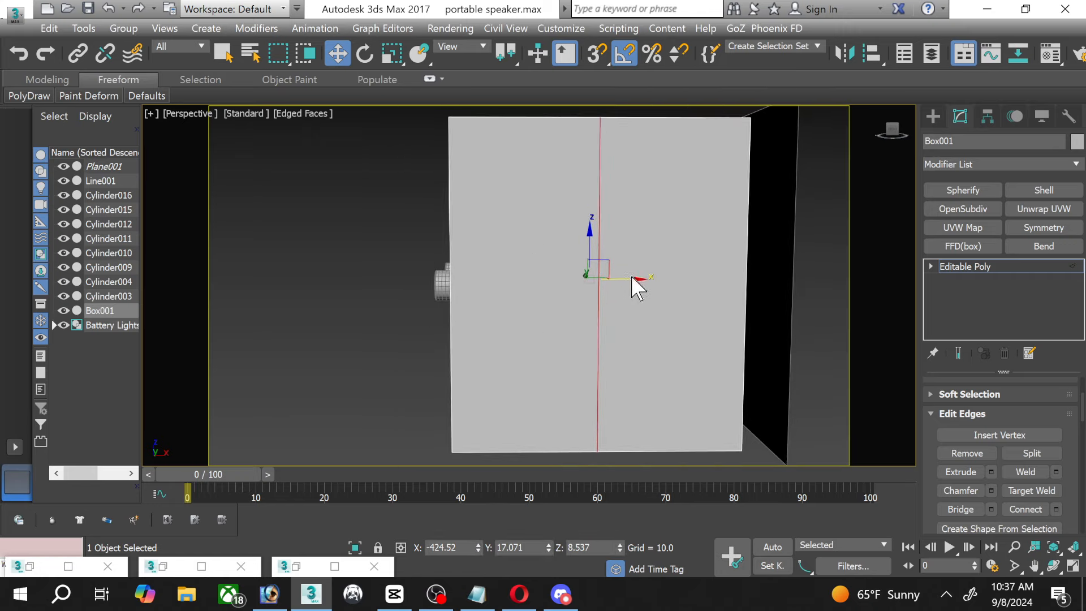
{"action": "left_click_drag", "start_coordinate": [630, 278], "coordinate": [502, 275]}
{"action": "left_click", "coordinate": [163, 566]}
{"action": "left_click", "coordinate": [296, 566]}
{"action": "left_click_drag", "start_coordinate": [698, 70], "coordinate": [661, 59]}
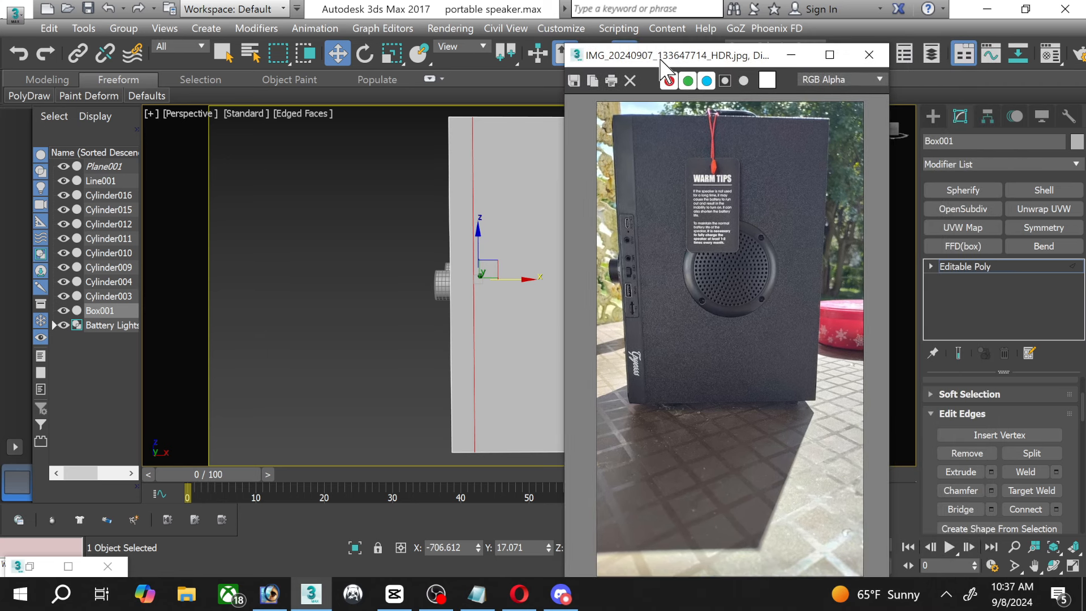
{"action": "left_click", "coordinate": [792, 59]}
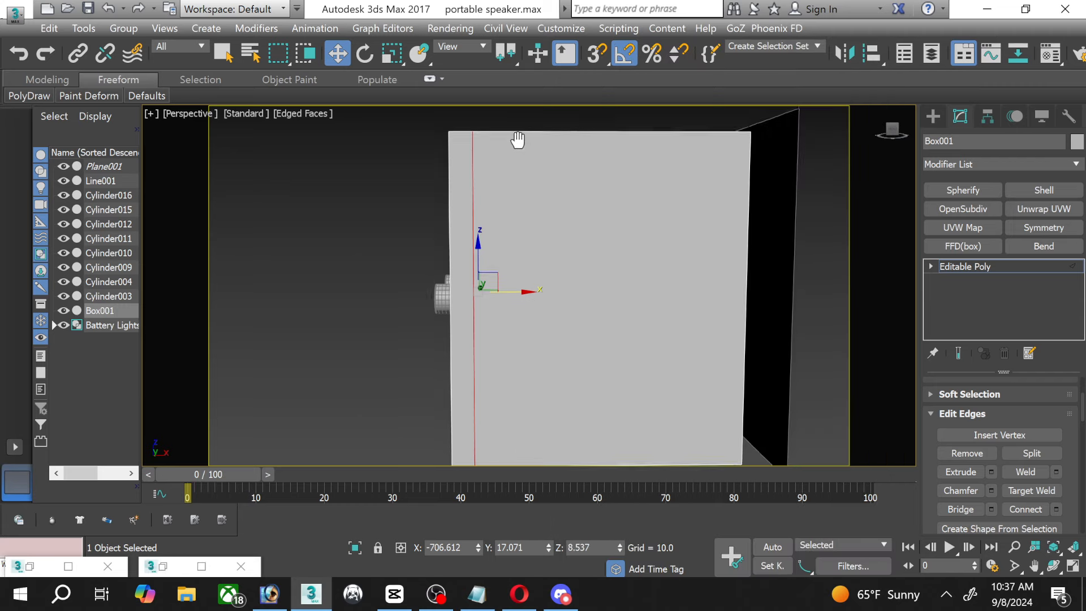
Reselect the vertical edge loop near the cabinet front and chamfer it by 0.781 with one segment.
{"action": "middle_click_drag", "start_coordinate": [516, 141], "coordinate": [418, 250]}
{"action": "scroll", "coordinate": [461, 249], "scroll_direction": "up", "scroll_amount": 5}
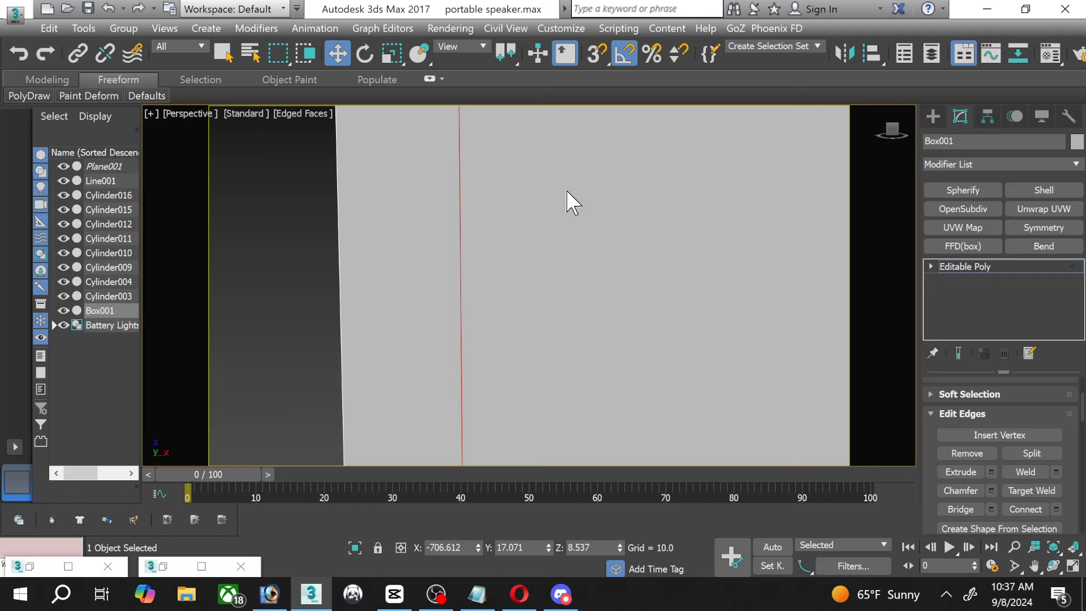
{"action": "middle_click_drag", "start_coordinate": [568, 201], "coordinate": [558, 340]}
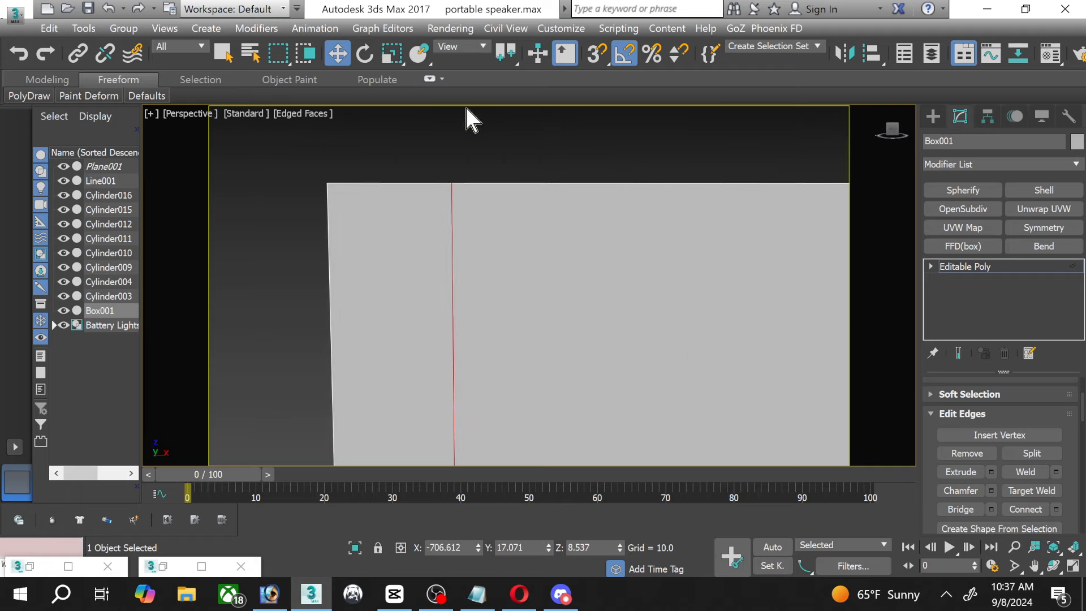
{"action": "left_click_drag", "start_coordinate": [530, 255], "coordinate": [532, 255]}
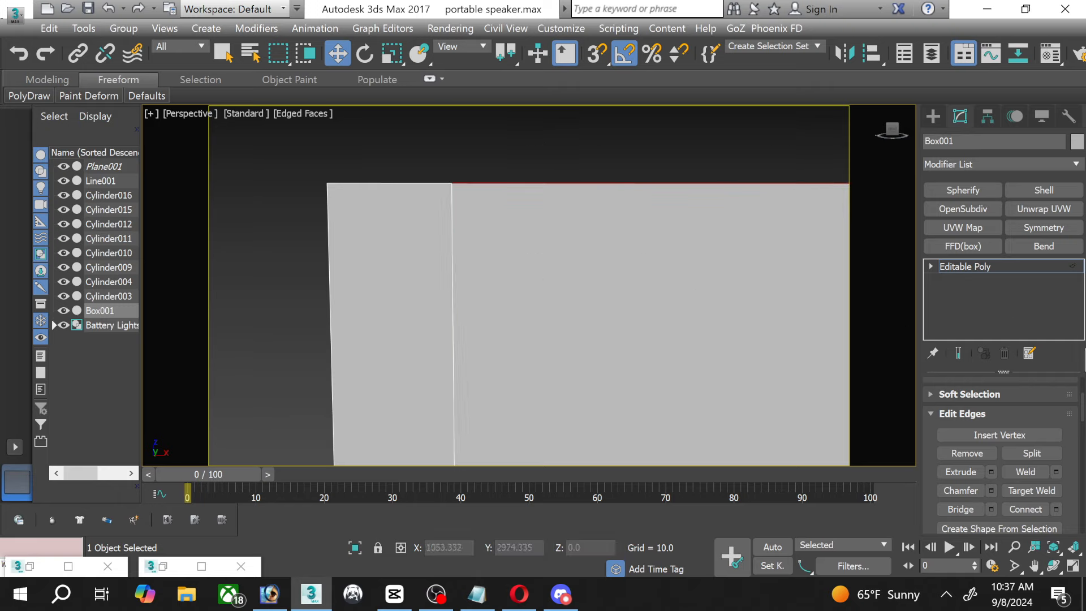
{"action": "left_click", "coordinate": [931, 266]}
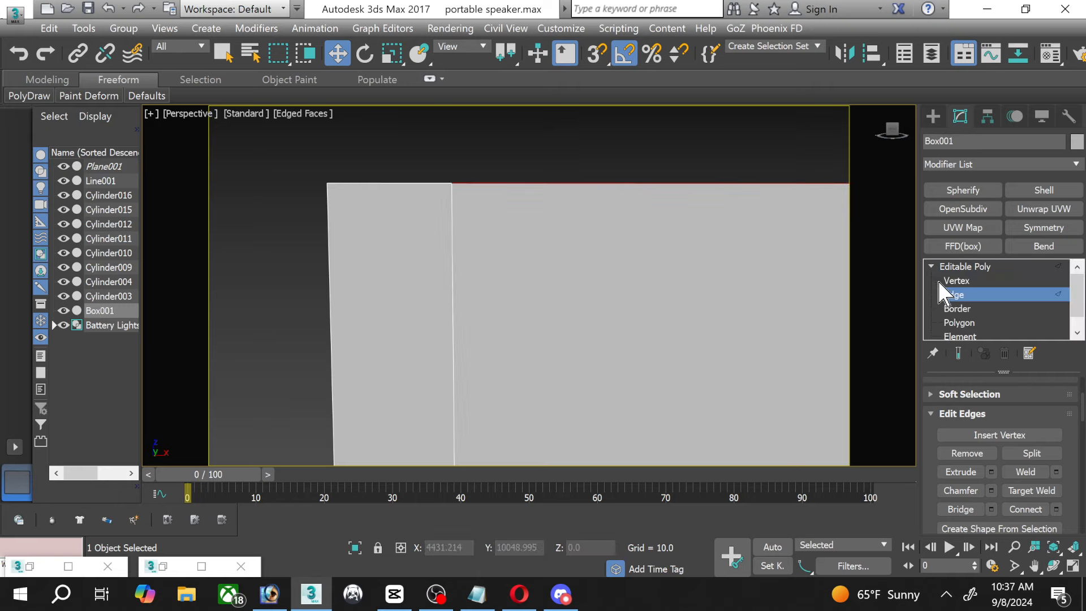
{"action": "left_click", "coordinate": [451, 259]}
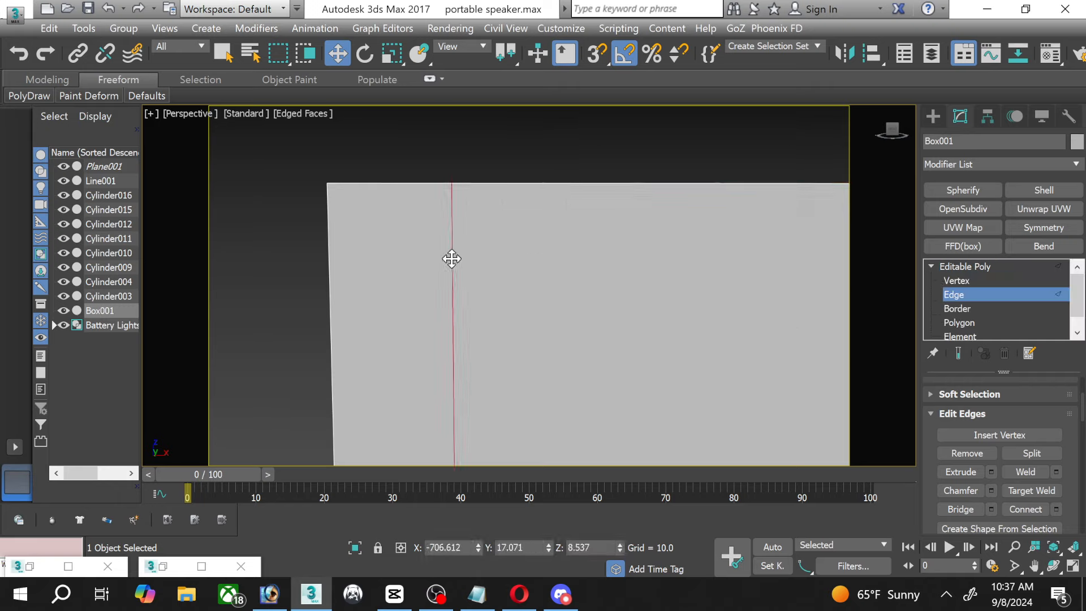
{"action": "left_click", "coordinate": [453, 297]}
{"action": "left_click", "coordinate": [453, 297]}
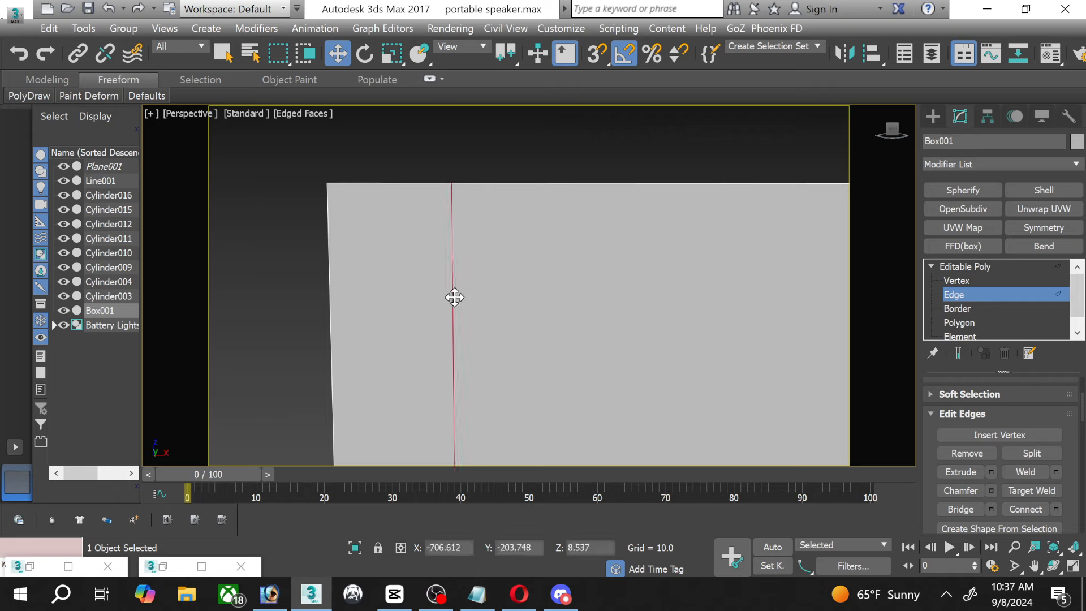
{"action": "scroll", "coordinate": [939, 393], "scroll_direction": "up", "scroll_amount": 5}
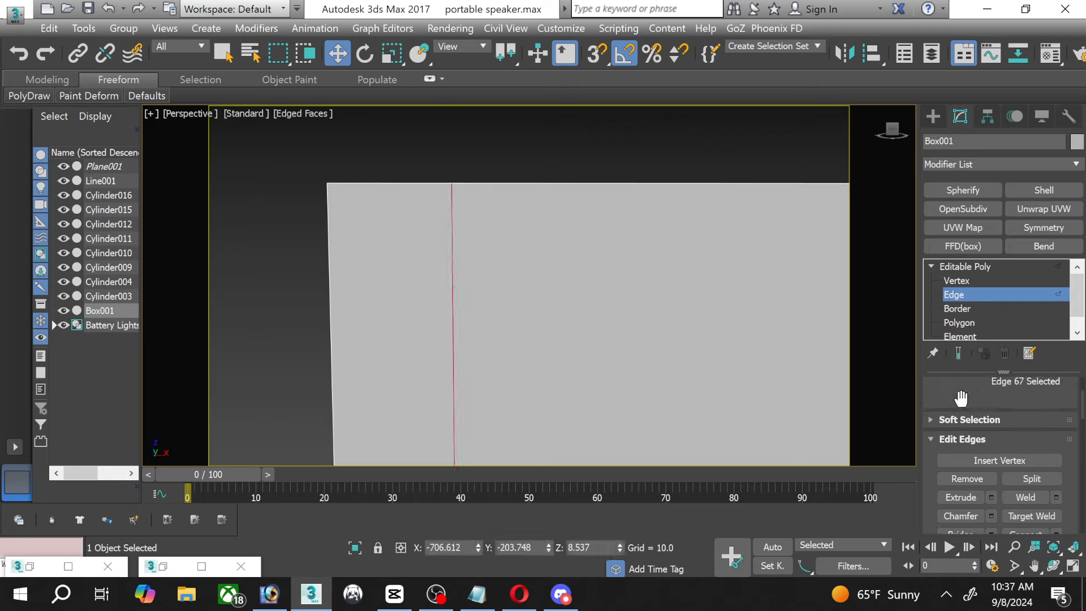
{"action": "scroll", "coordinate": [958, 423], "scroll_direction": "up", "scroll_amount": 3}
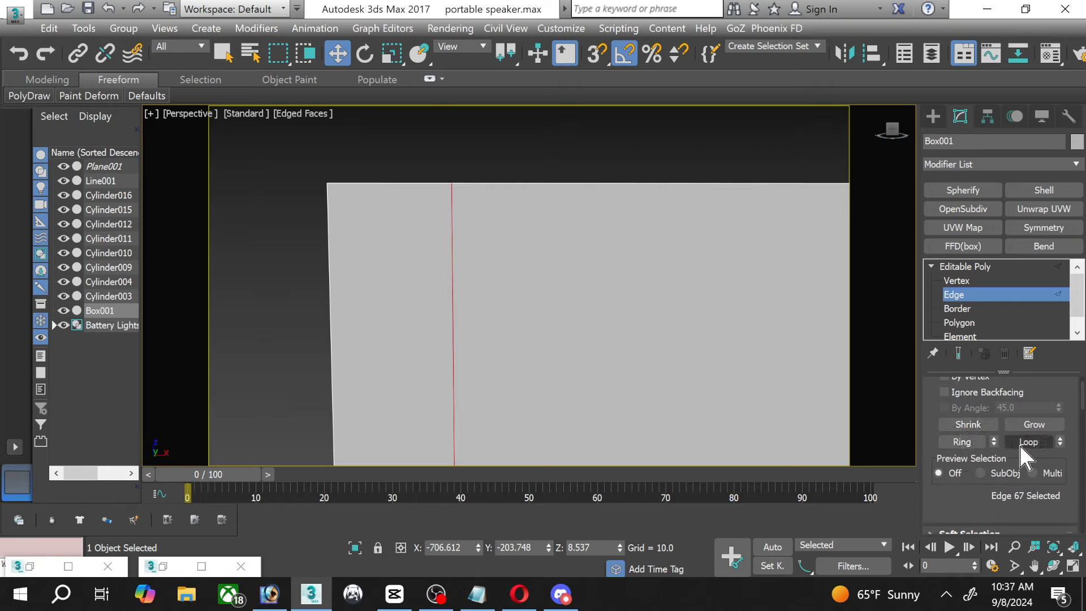
{"action": "scroll", "coordinate": [1021, 439], "scroll_direction": "down", "scroll_amount": 6}
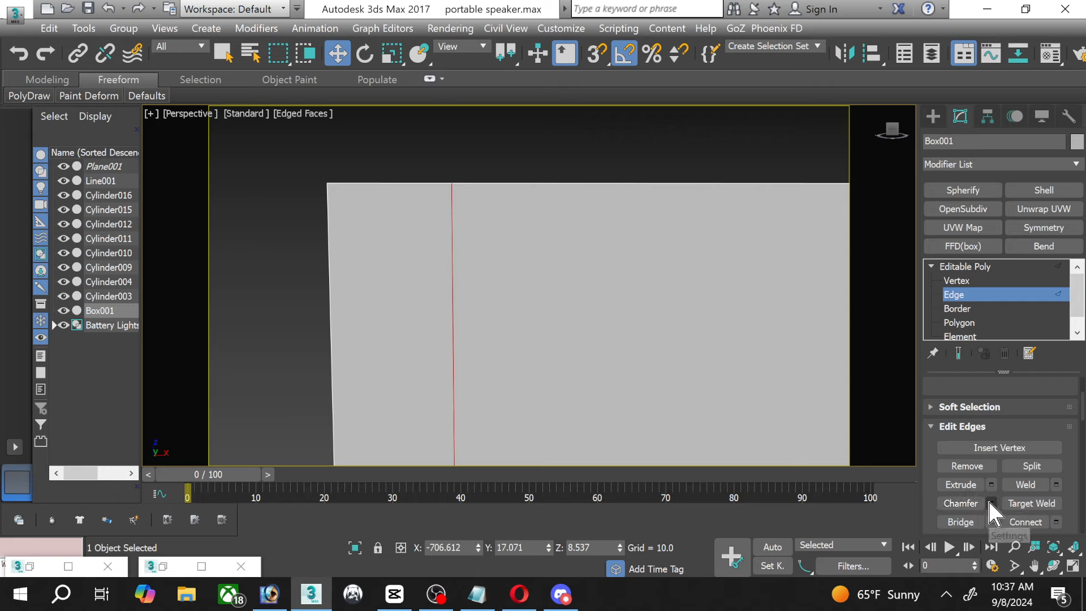
{"action": "left_click", "coordinate": [991, 503]}
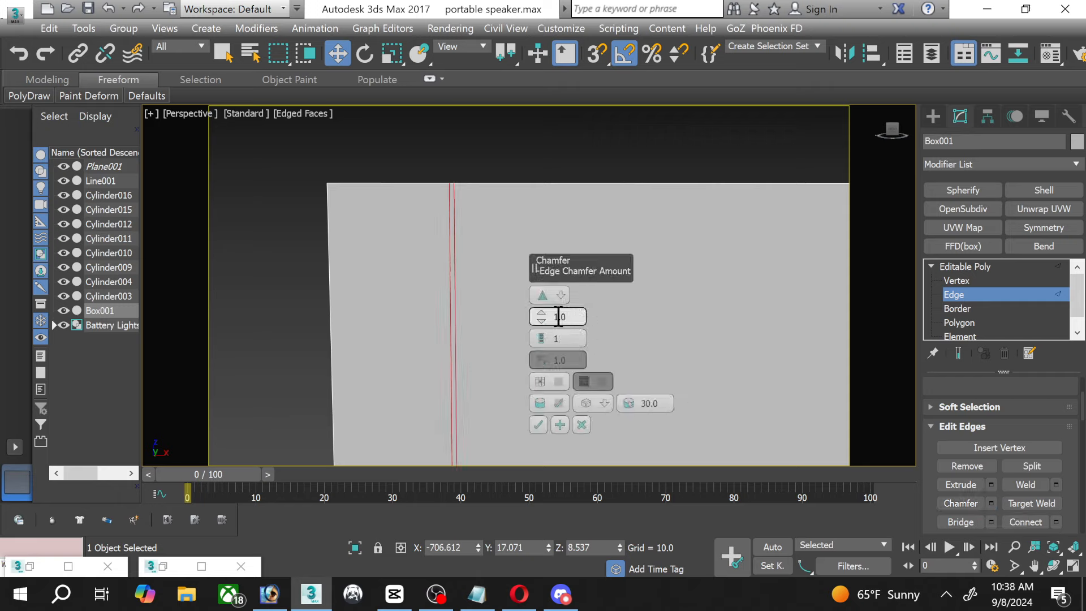
{"action": "left_click_drag", "start_coordinate": [545, 315], "coordinate": [543, 310]}
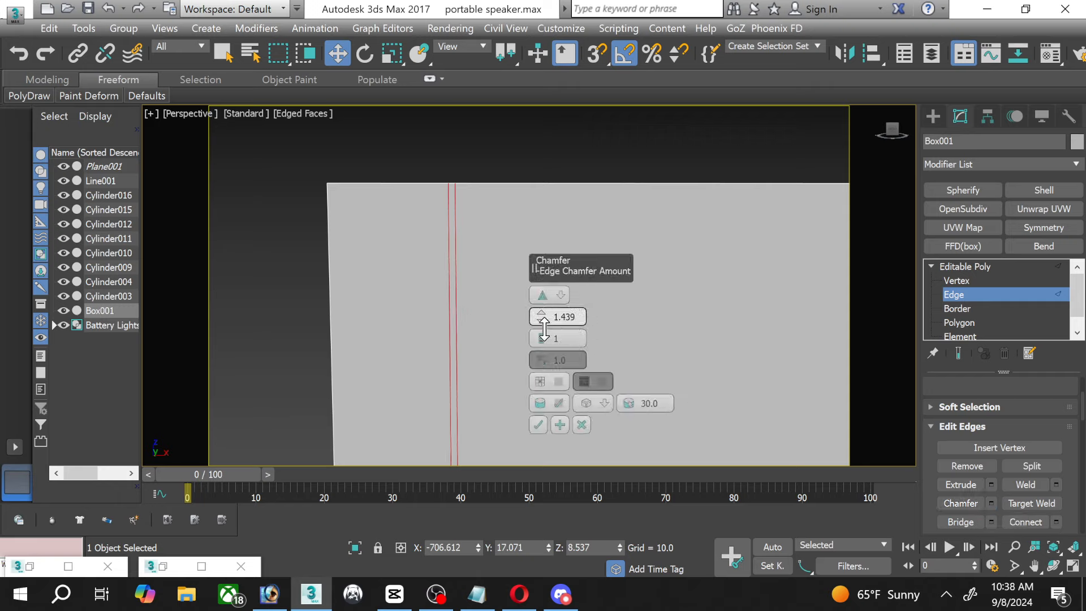
{"action": "left_click", "coordinate": [539, 436]}
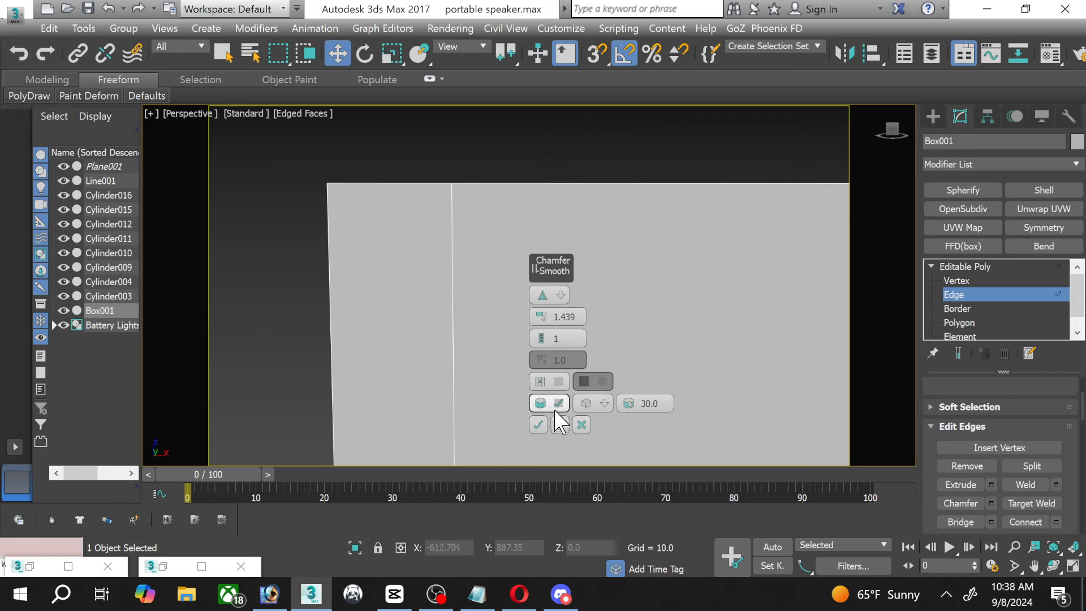
{"action": "left_click", "coordinate": [559, 424]}
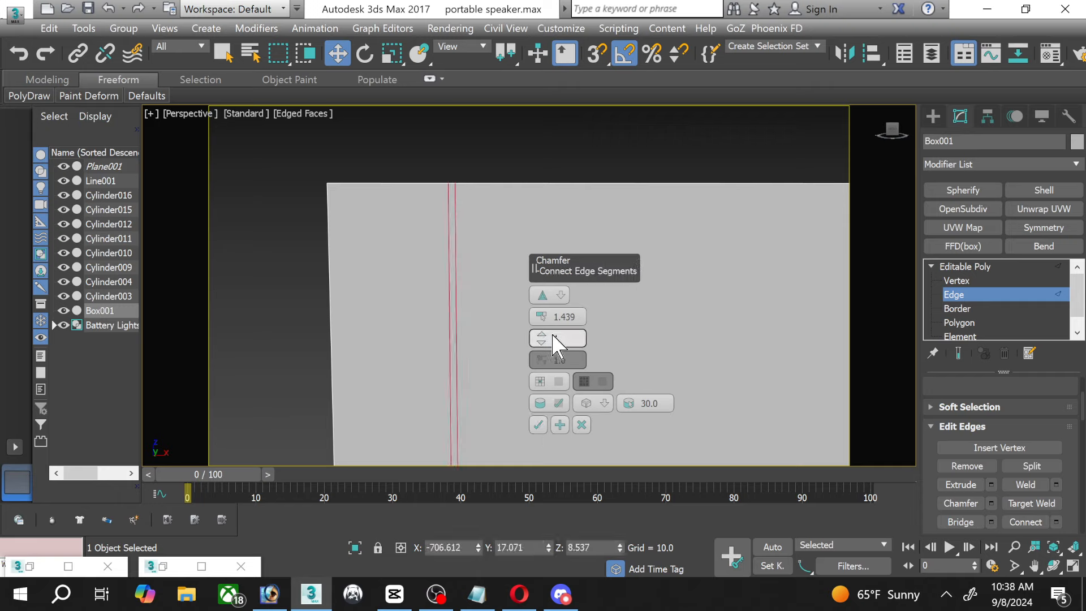
{"action": "left_click_drag", "start_coordinate": [542, 316], "coordinate": [547, 320]}
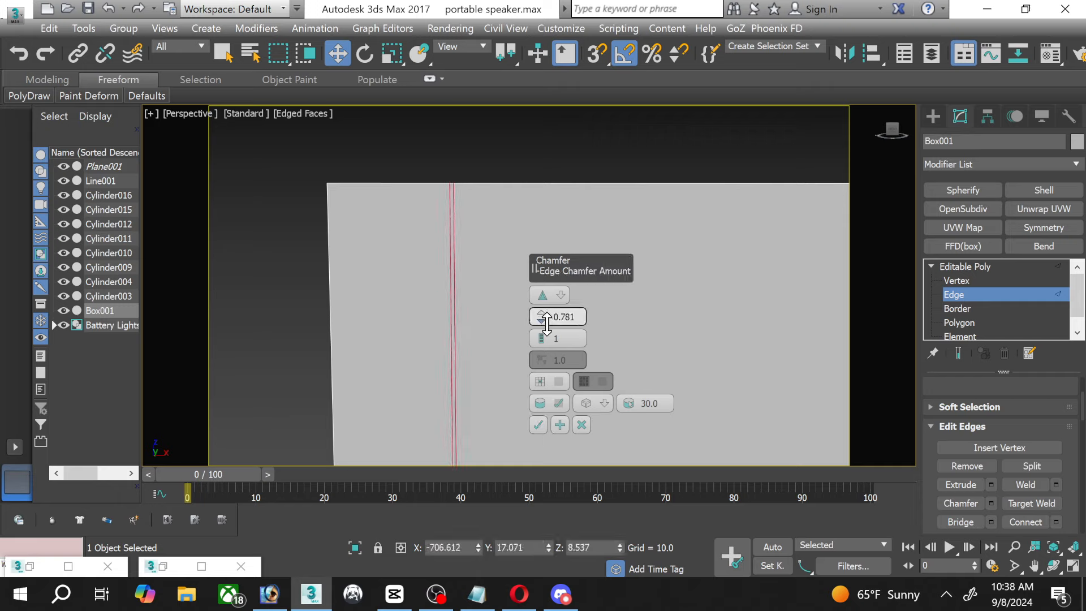
{"action": "left_click", "coordinate": [537, 424]}
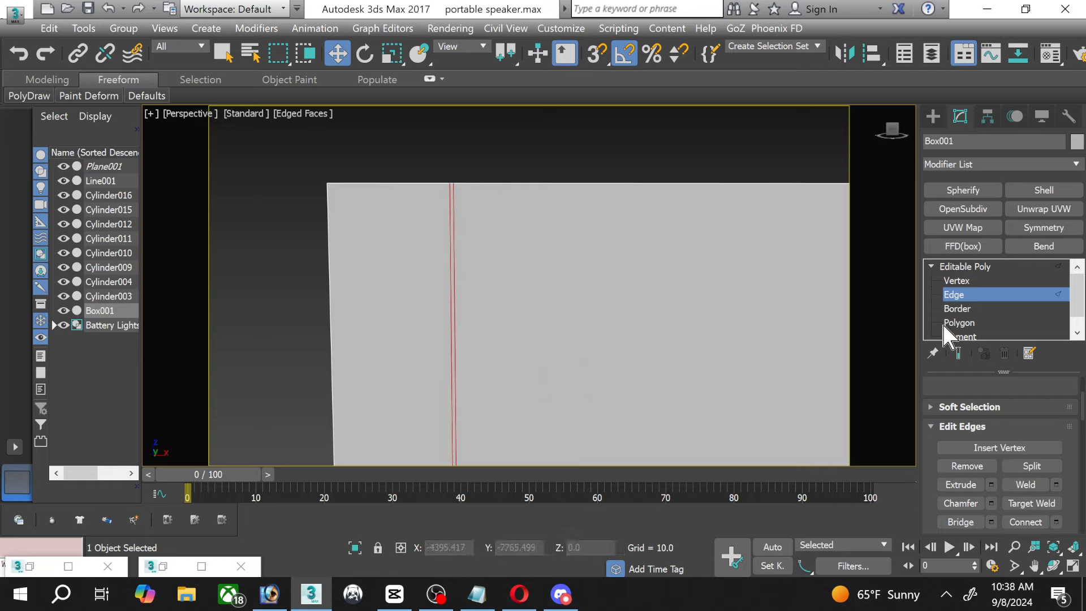
Select the narrow chamfered polygon loop around the cabinet and extrude it by -0.526 to form a recessed groove.
{"action": "left_click", "coordinate": [956, 324]}
{"action": "scroll", "coordinate": [461, 207], "scroll_direction": "up", "scroll_amount": 4}
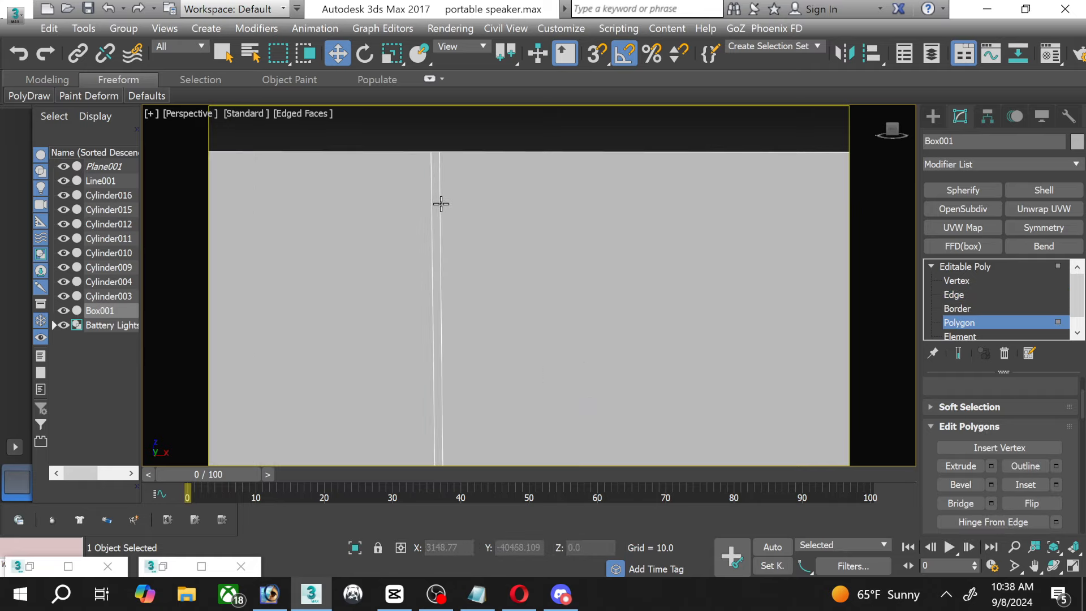
{"action": "left_click", "coordinate": [438, 202]}
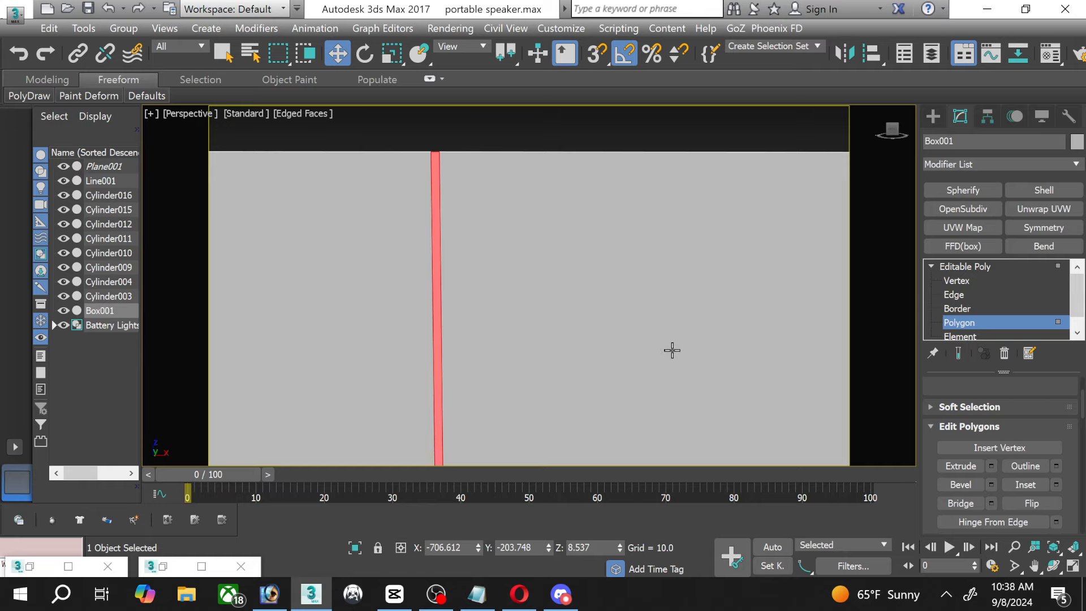
{"action": "middle_click_drag", "start_coordinate": [406, 222], "coordinate": [361, 374]}
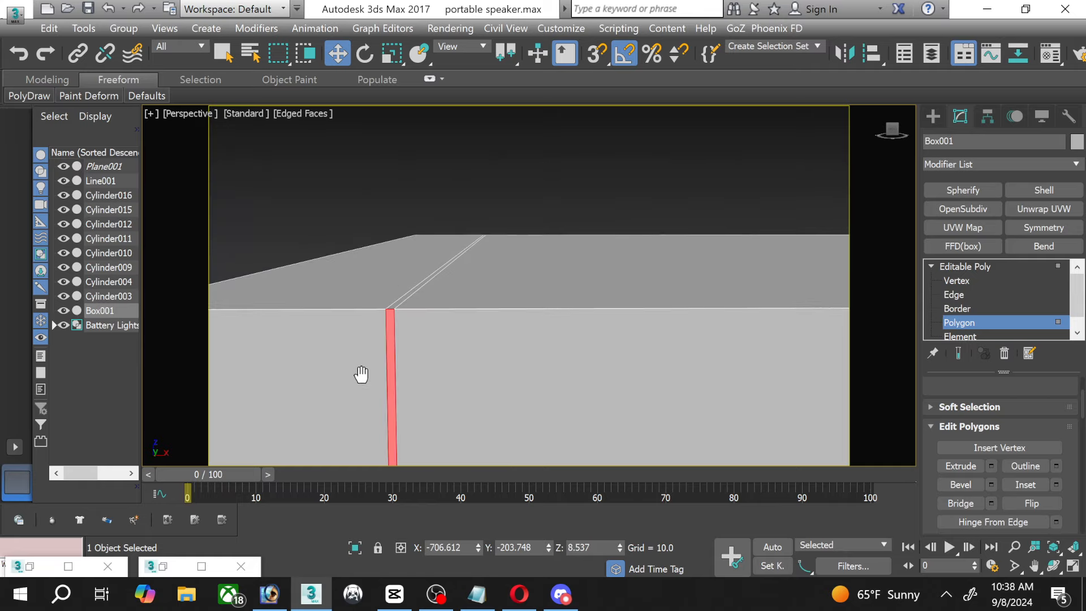
{"action": "left_click", "coordinate": [402, 301]}
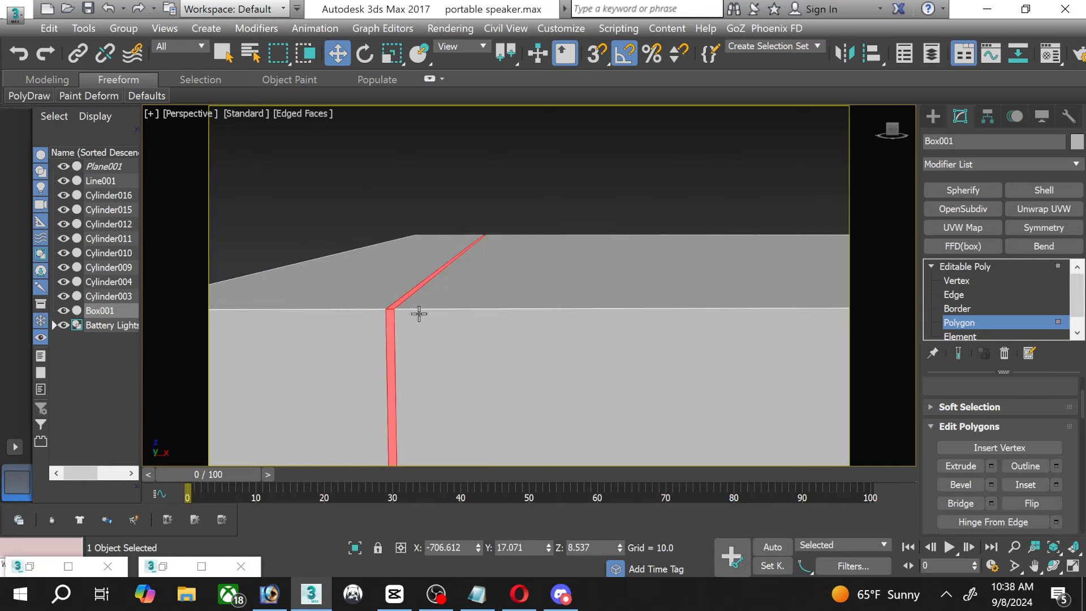
{"action": "middle_click_drag", "start_coordinate": [426, 378], "coordinate": [511, 235]}
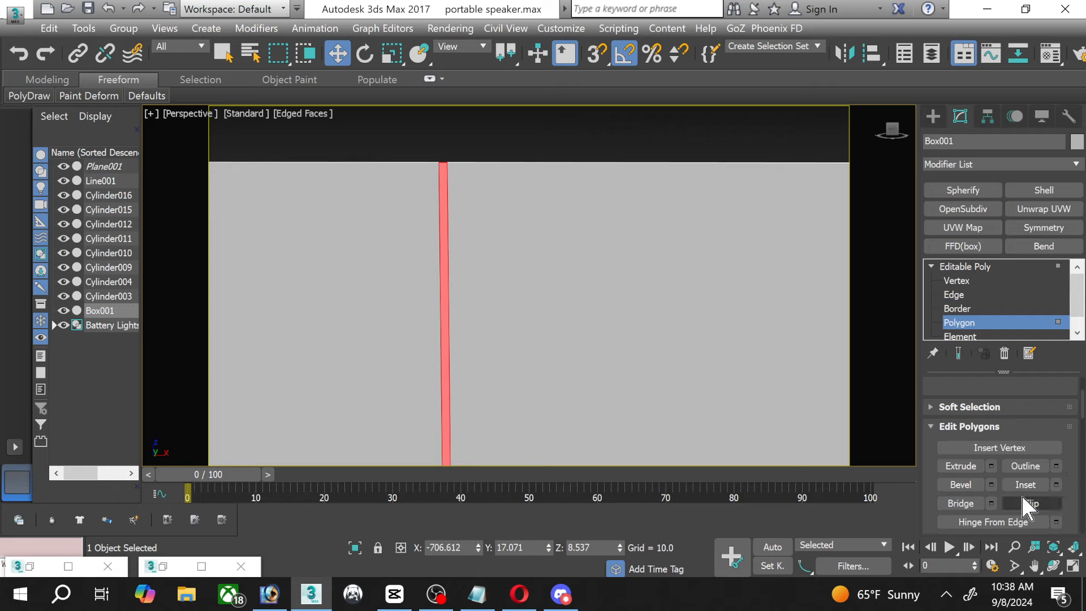
{"action": "left_click", "coordinate": [991, 465]}
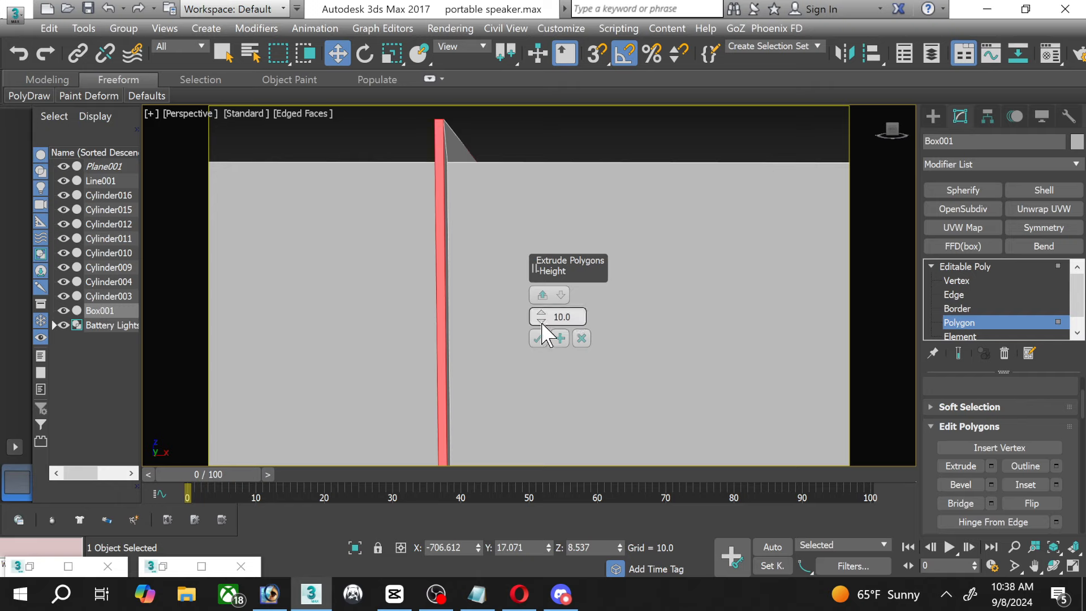
{"action": "left_click_drag", "start_coordinate": [541, 317], "coordinate": [532, 368]}
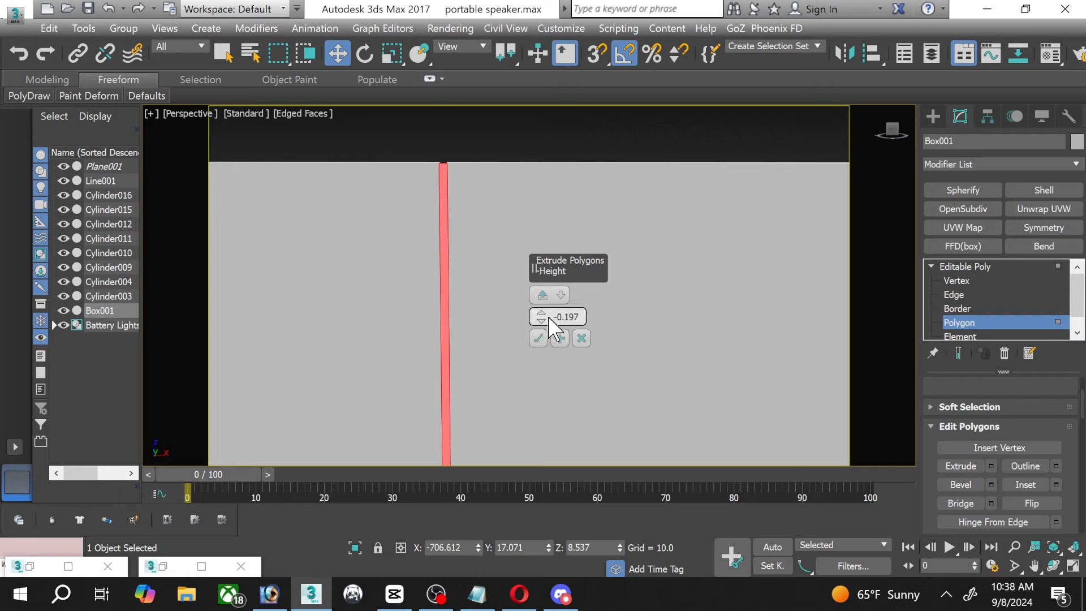
{"action": "left_click_drag", "start_coordinate": [546, 317], "coordinate": [547, 319]}
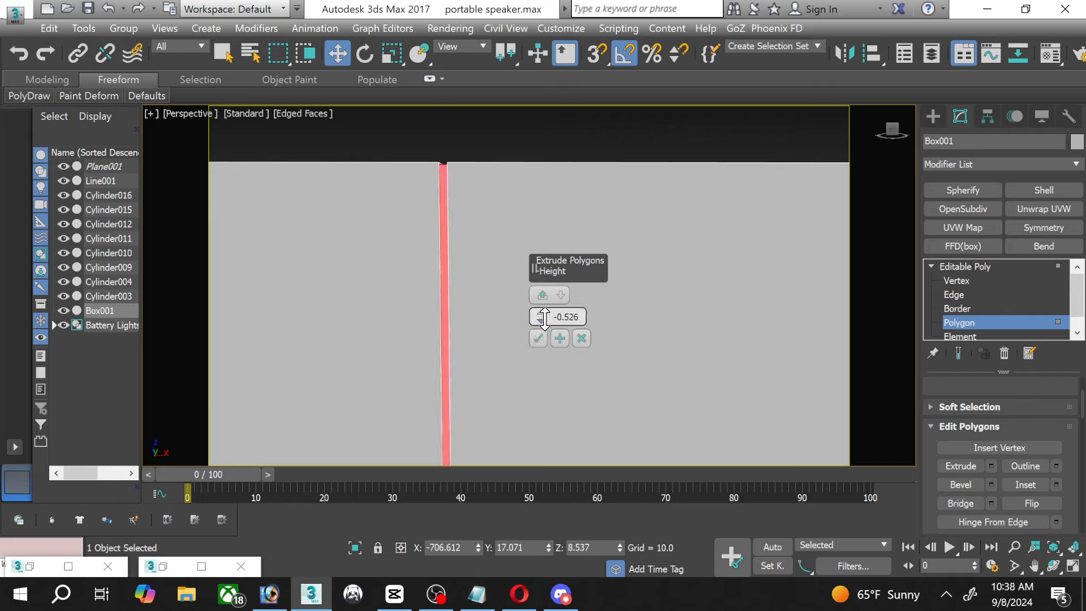
{"action": "left_click", "coordinate": [538, 338]}
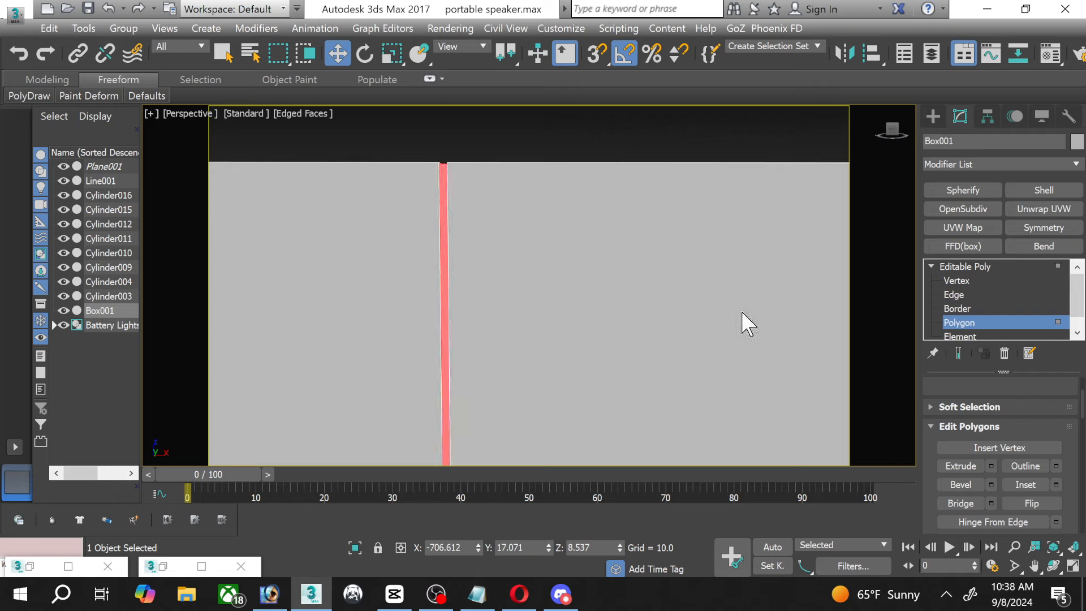
Leave polygon editing, deselect the cabinet and examine the groove across its whole side.
{"action": "left_click", "coordinate": [970, 322]}
{"action": "left_click", "coordinate": [661, 154]}
{"action": "scroll", "coordinate": [623, 255], "scroll_direction": "down", "scroll_amount": 2}
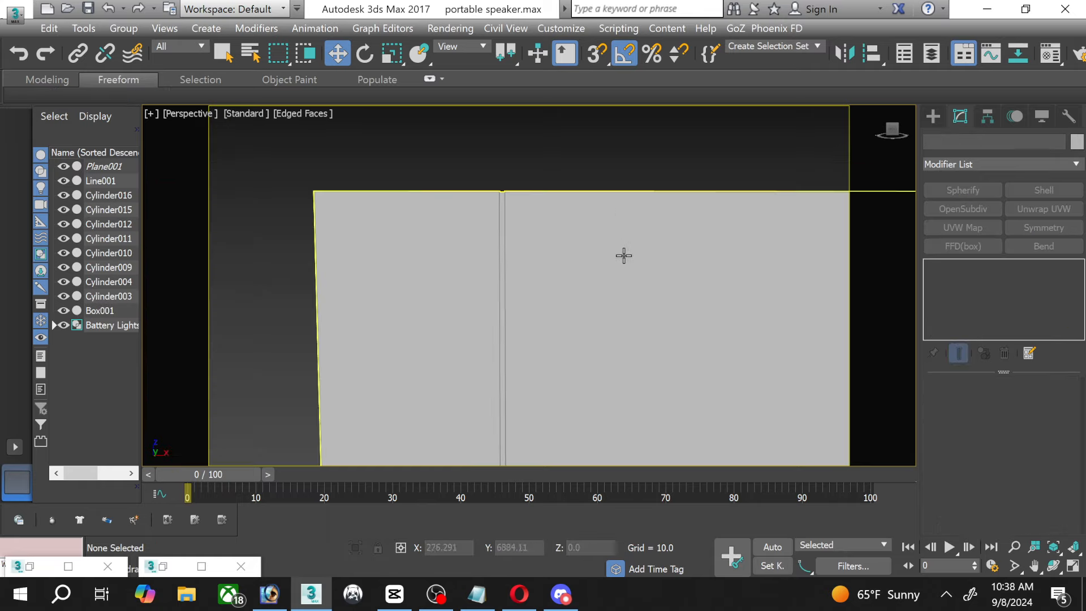
{"action": "scroll", "coordinate": [633, 269], "scroll_direction": "down", "scroll_amount": 4}
{"action": "middle_click_drag", "start_coordinate": [683, 352], "coordinate": [508, 184]}
{"action": "scroll", "coordinate": [525, 256], "scroll_direction": "down", "scroll_amount": 1}
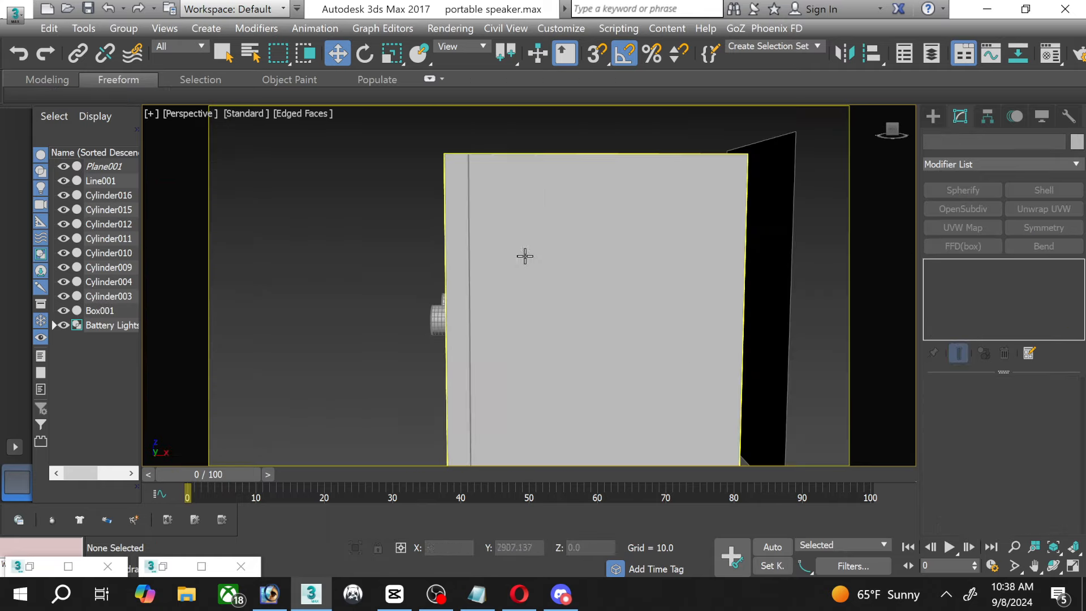
Select the cabinet's top and bottom side edges behind the groove and connect them with a vertical edge midway along each side.
{"action": "middle_click_drag", "start_coordinate": [548, 295], "coordinate": [450, 271]}
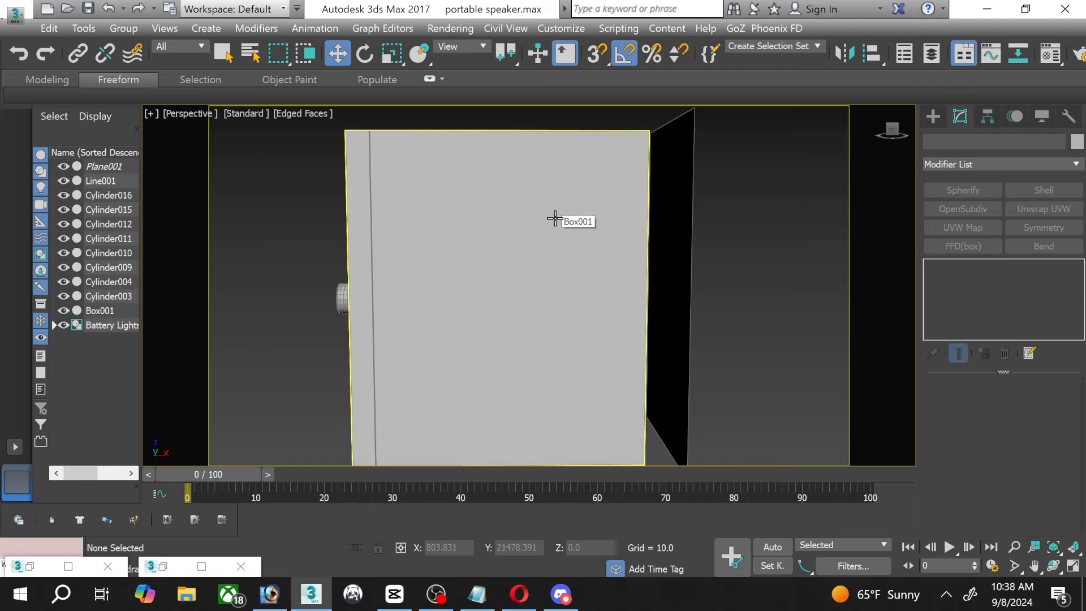
{"action": "middle_click_drag", "start_coordinate": [475, 218], "coordinate": [468, 209]}
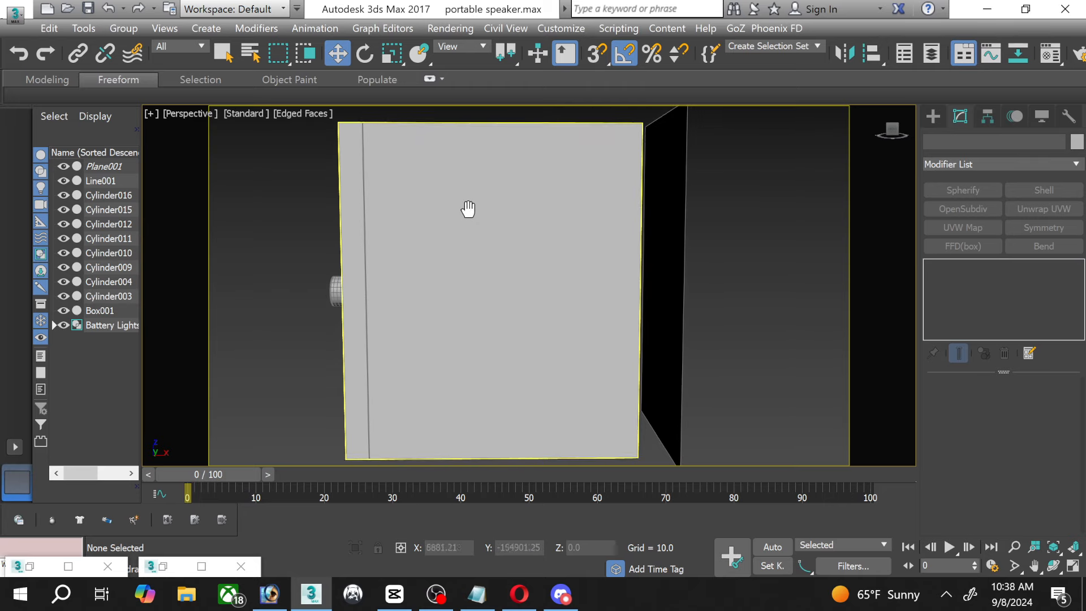
{"action": "left_click", "coordinate": [468, 210]}
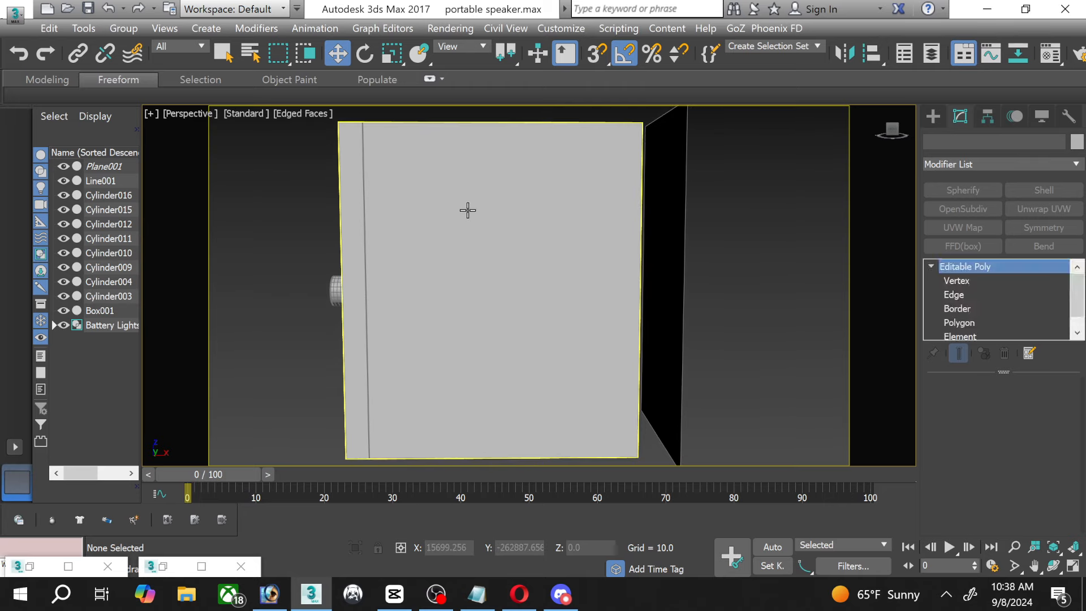
{"action": "left_click", "coordinate": [987, 324]}
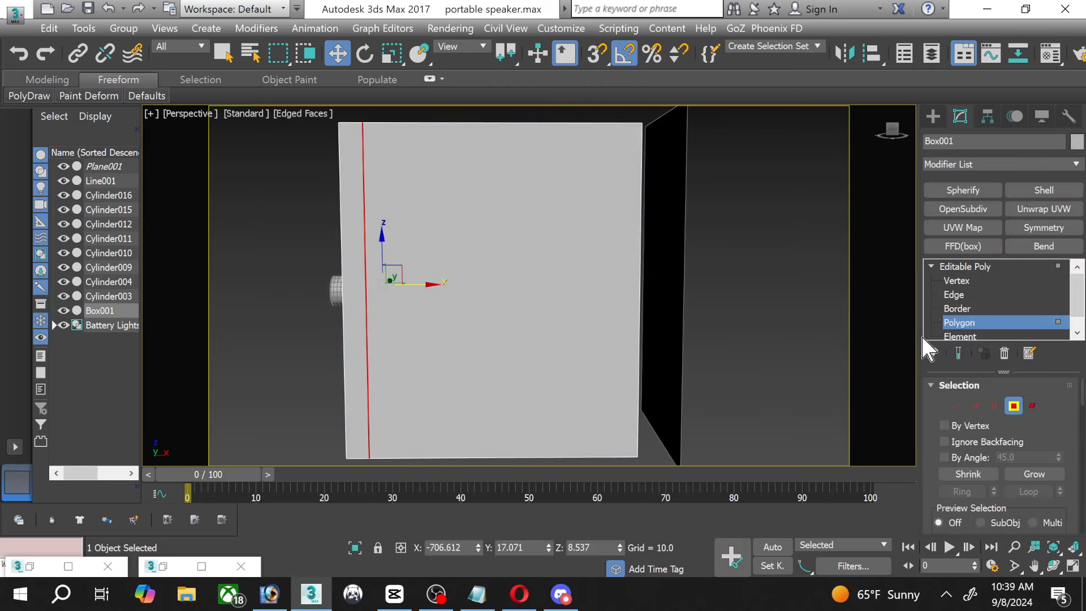
{"action": "left_click", "coordinate": [958, 296]}
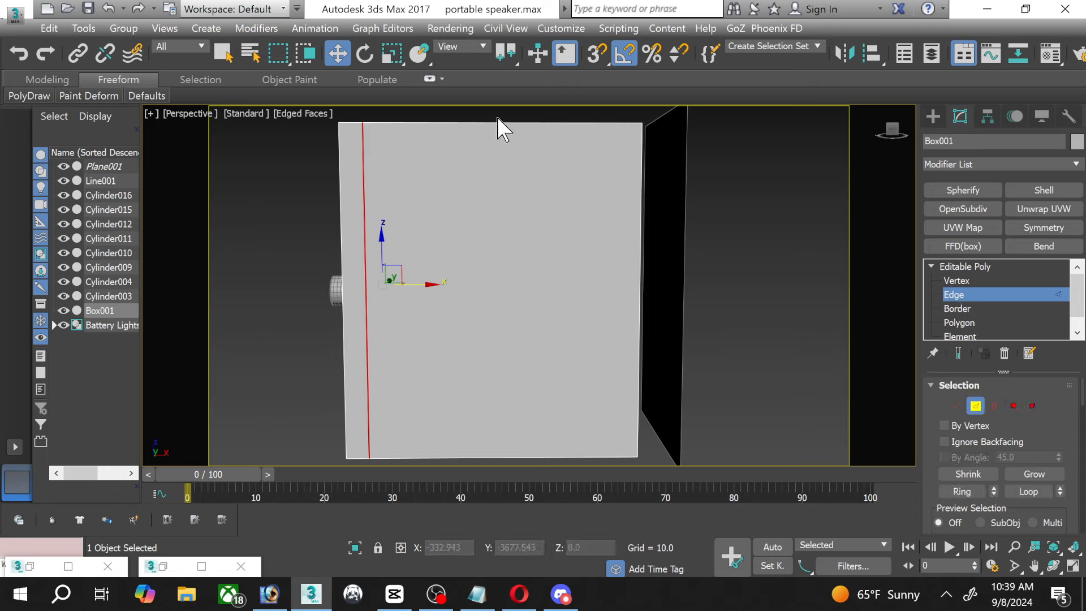
{"action": "left_click_drag", "start_coordinate": [498, 119], "coordinate": [501, 474]}
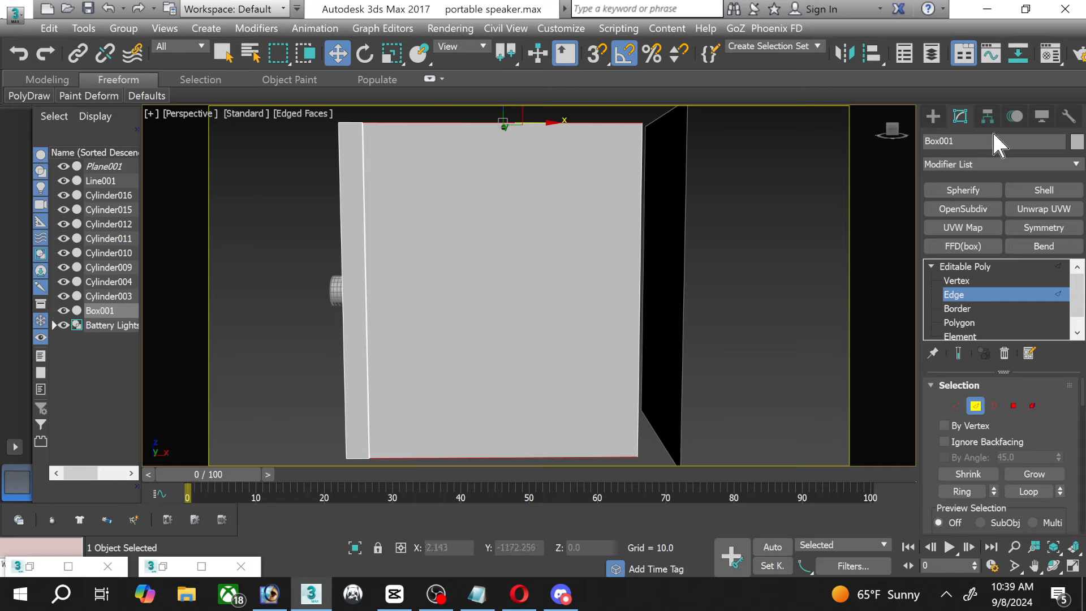
{"action": "scroll", "coordinate": [961, 417], "scroll_direction": "down", "scroll_amount": 3}
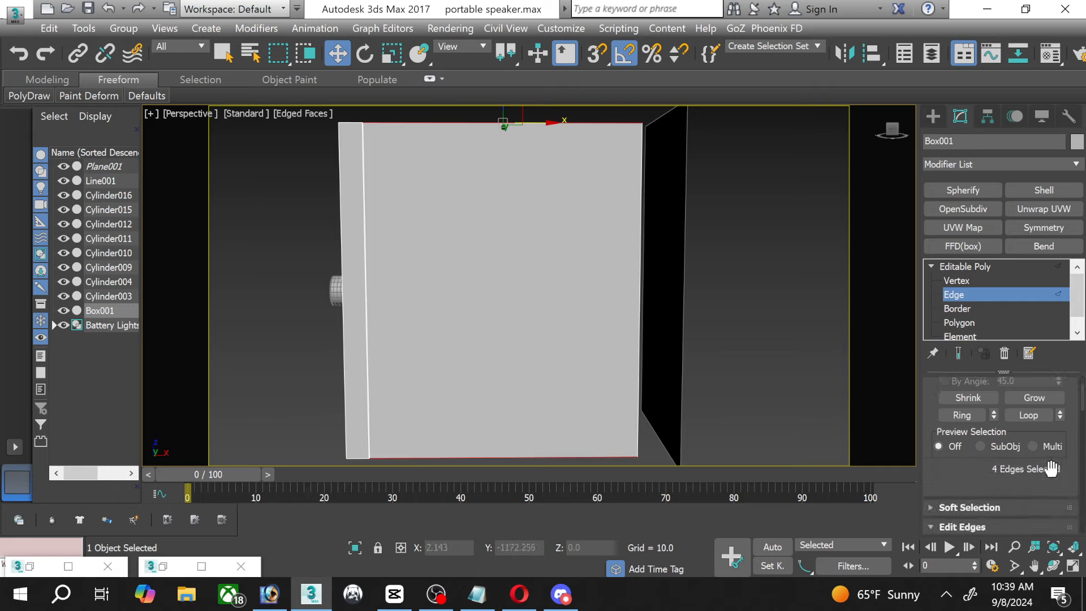
{"action": "scroll", "coordinate": [1029, 455], "scroll_direction": "down", "scroll_amount": 4}
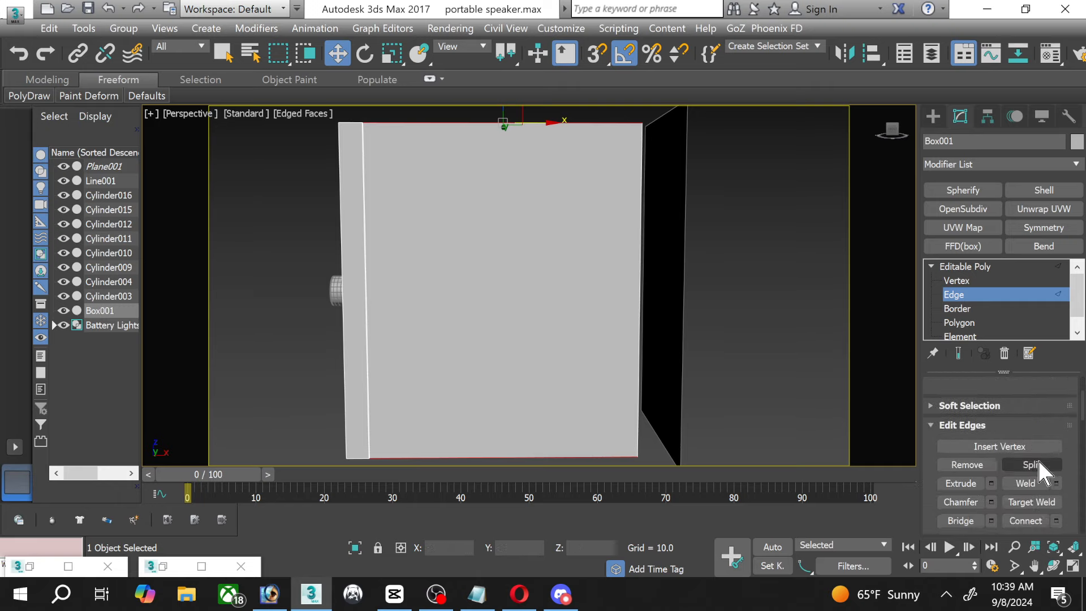
{"action": "left_click", "coordinate": [1056, 520]}
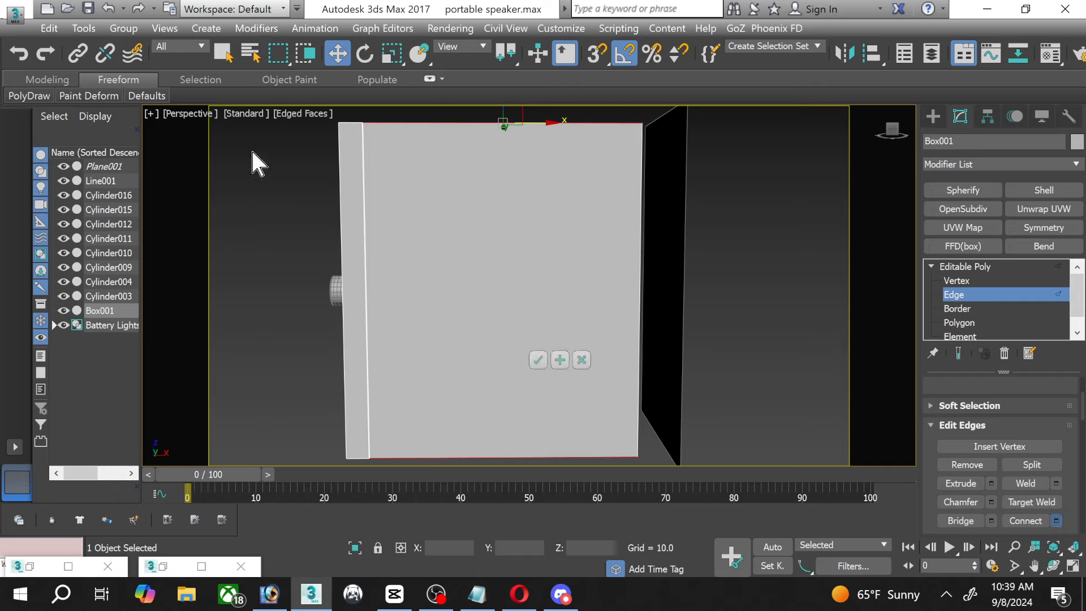
{"action": "left_click", "coordinate": [538, 360]}
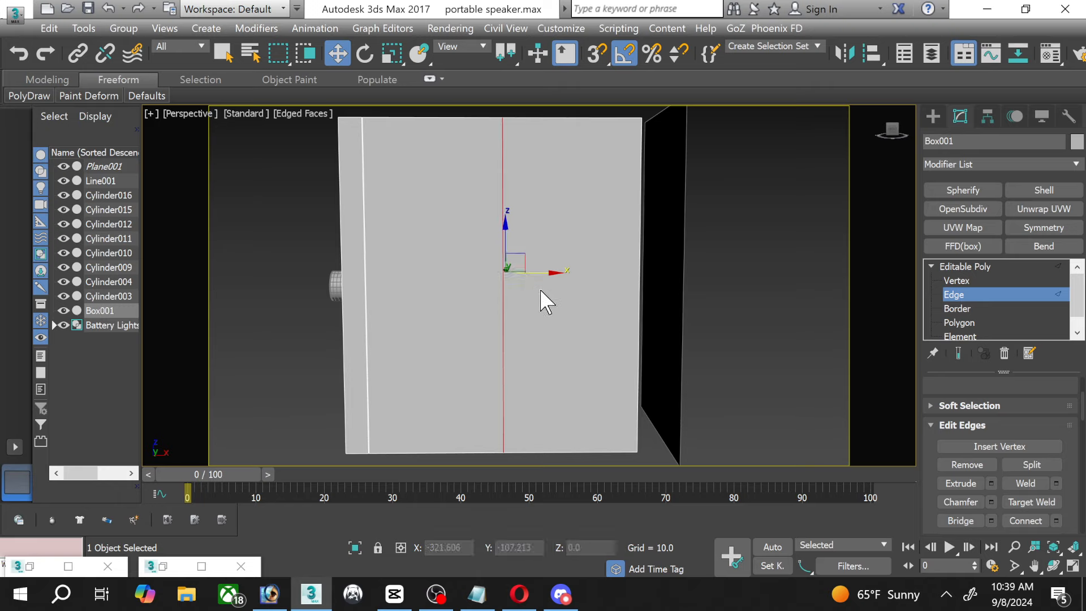
Try to connect the ring of vertical cabinet edges with one horizontal segment.
{"action": "left_click_drag", "start_coordinate": [960, 396], "coordinate": [978, 424]}
{"action": "scroll", "coordinate": [979, 424], "scroll_direction": "up", "scroll_amount": 2}
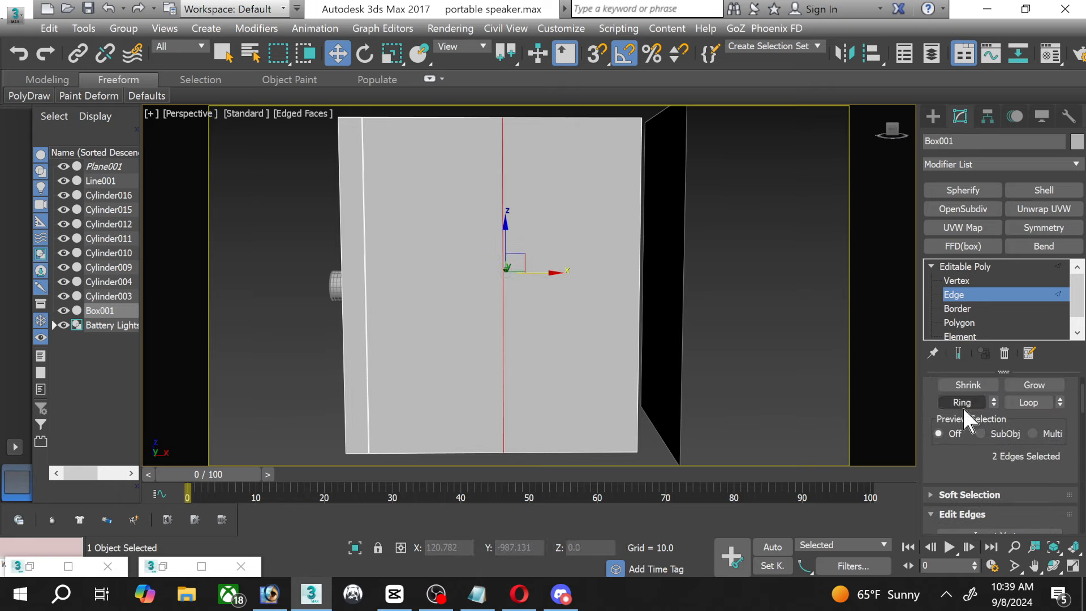
{"action": "left_click", "coordinate": [962, 403]}
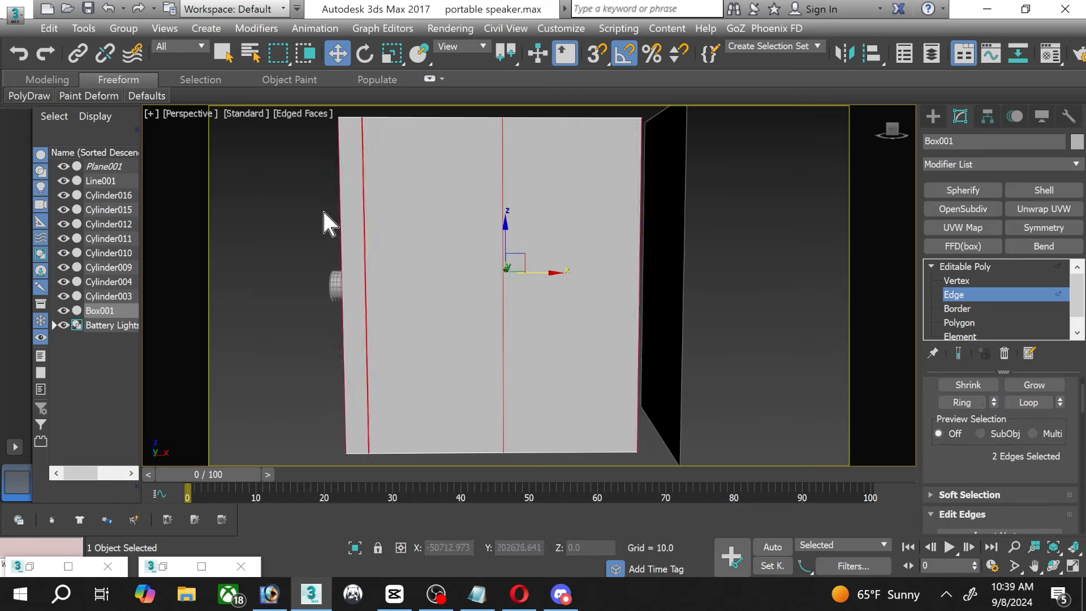
{"action": "middle_click_drag", "start_coordinate": [323, 214], "coordinate": [346, 211]}
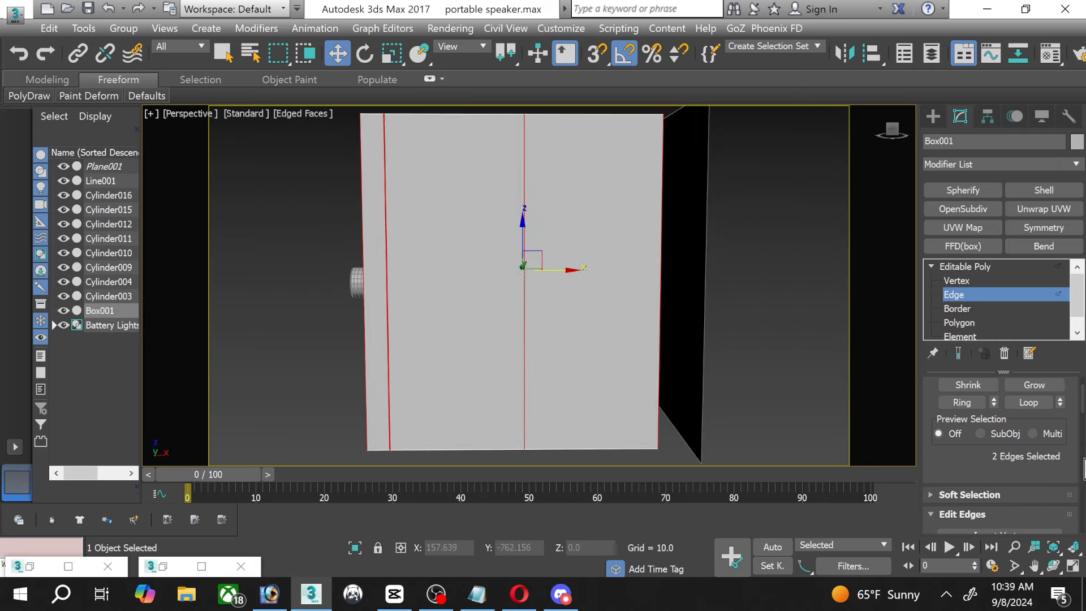
{"action": "scroll", "coordinate": [1069, 475], "scroll_direction": "down", "scroll_amount": 5}
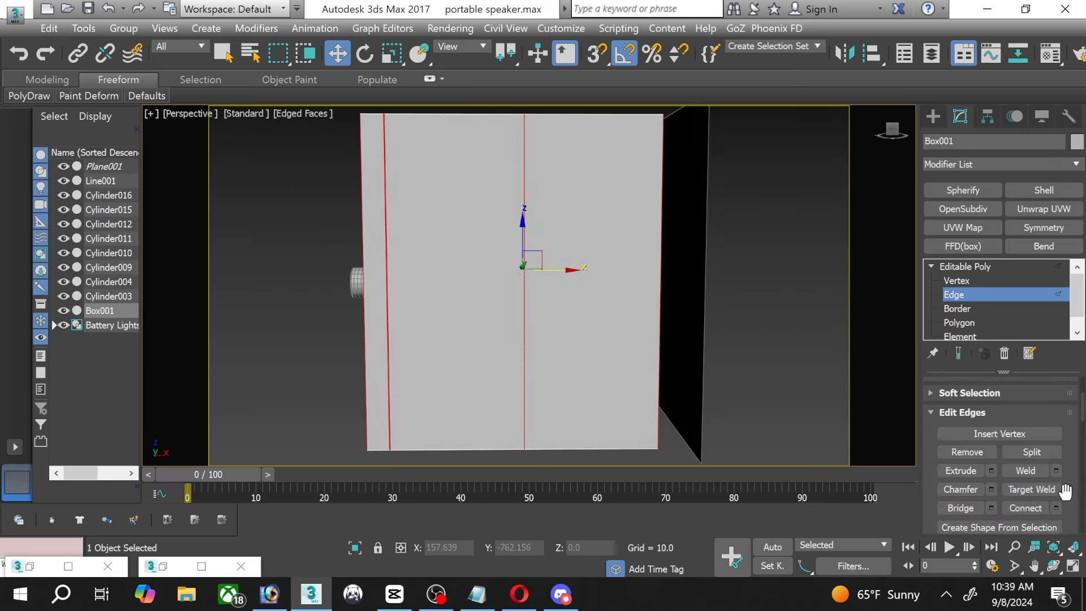
{"action": "left_click", "coordinate": [1056, 507]}
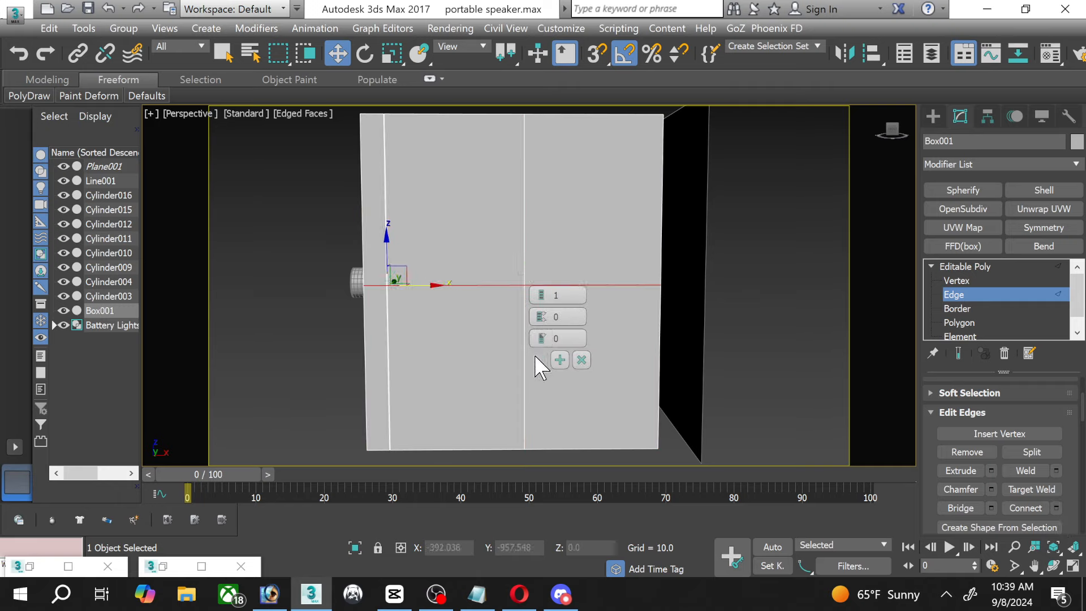
{"action": "left_click", "coordinate": [538, 361]}
{"action": "middle_click_drag", "start_coordinate": [555, 255], "coordinate": [509, 303]}
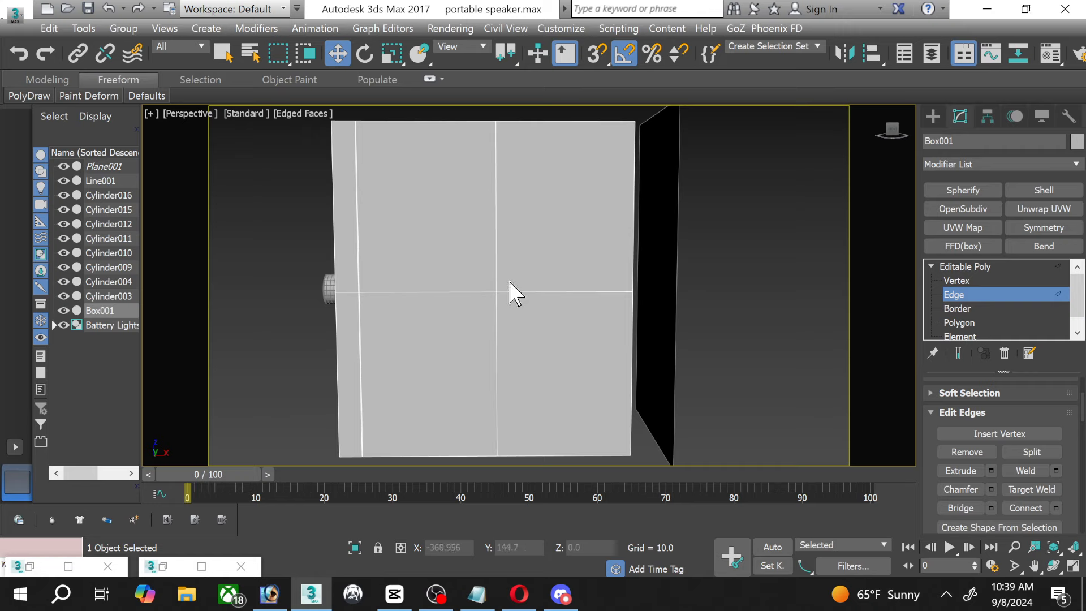
Examine the cabinet from its front and side, leave edge editing and deselect it.
{"action": "left_click", "coordinate": [1053, 565]}
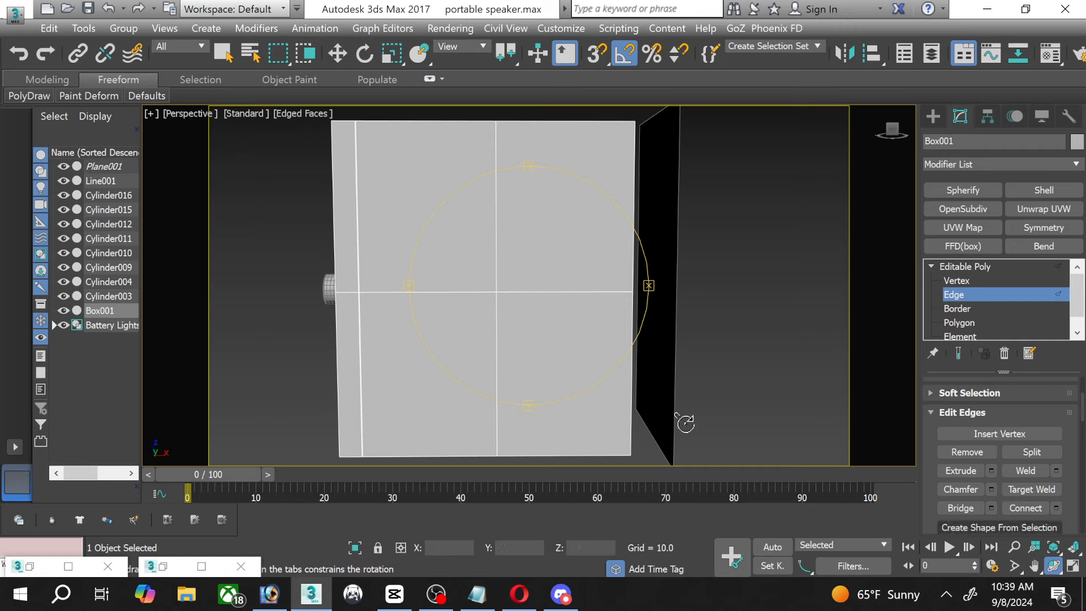
{"action": "left_click_drag", "start_coordinate": [472, 298], "coordinate": [532, 304]}
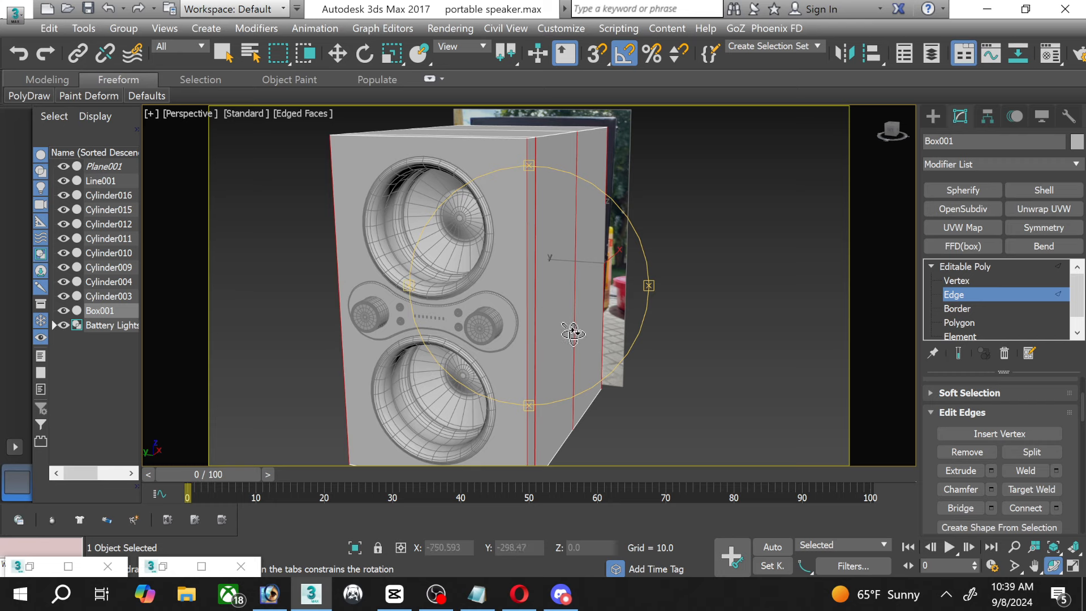
{"action": "left_click_drag", "start_coordinate": [576, 333], "coordinate": [557, 322]}
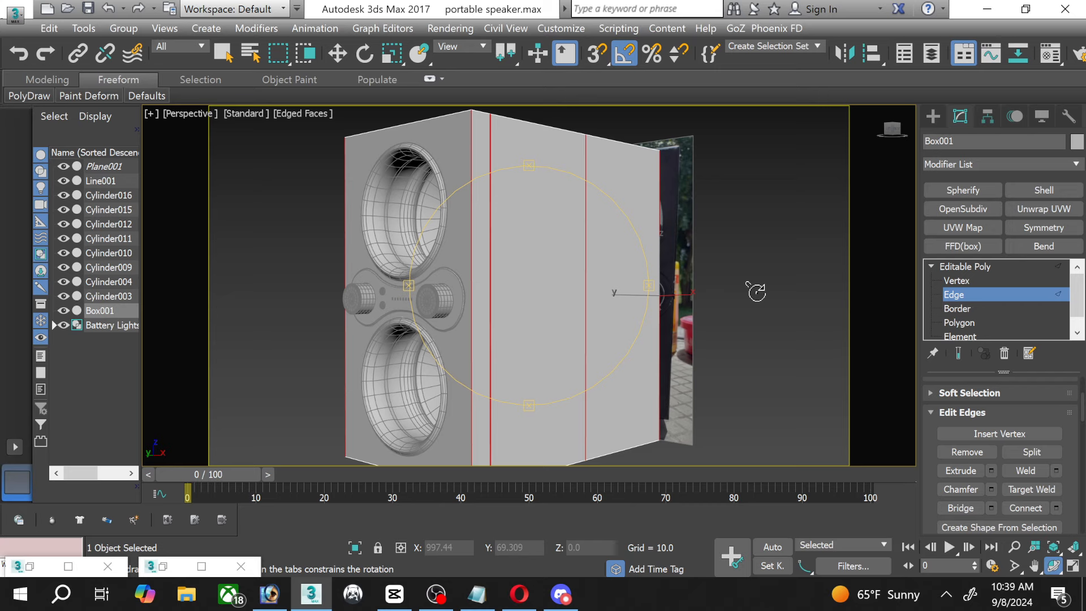
{"action": "left_click", "coordinate": [337, 53]}
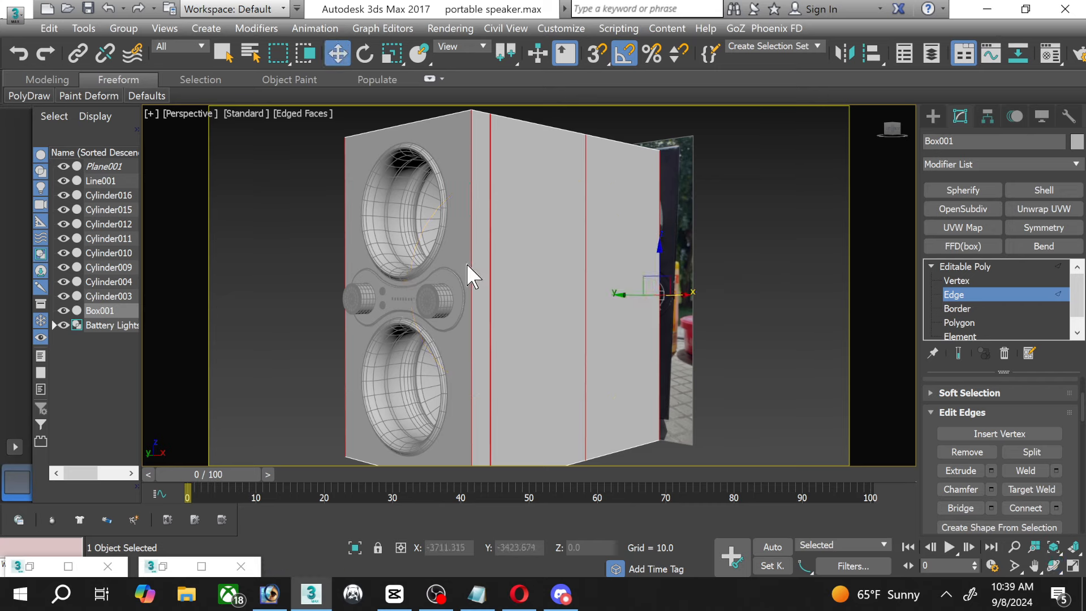
{"action": "middle_click_drag", "start_coordinate": [469, 274], "coordinate": [493, 261]}
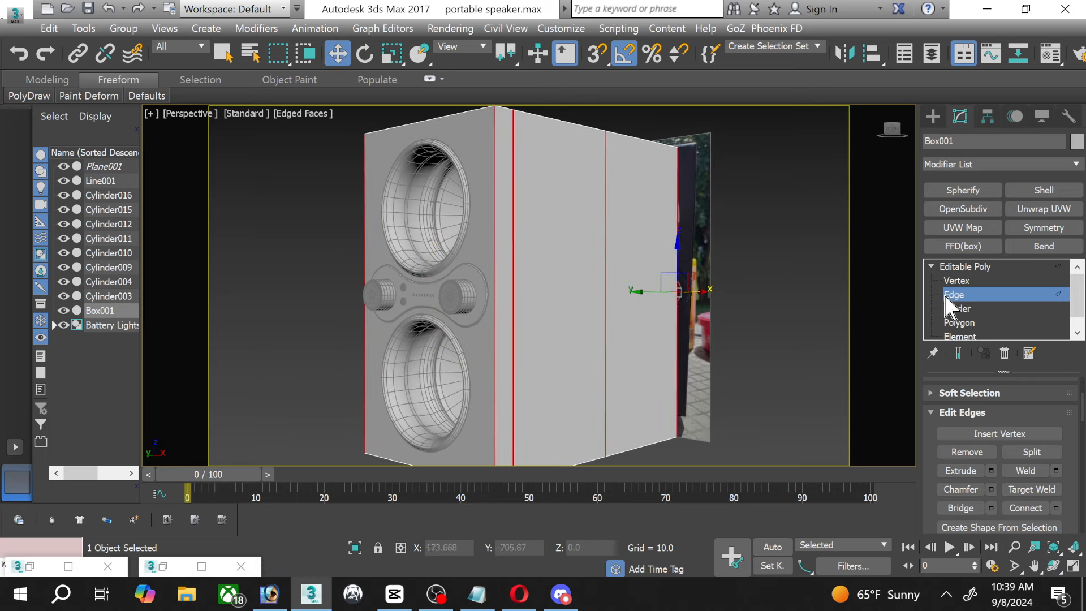
{"action": "key", "text": "2"}
{"action": "left_click", "coordinate": [697, 311]}
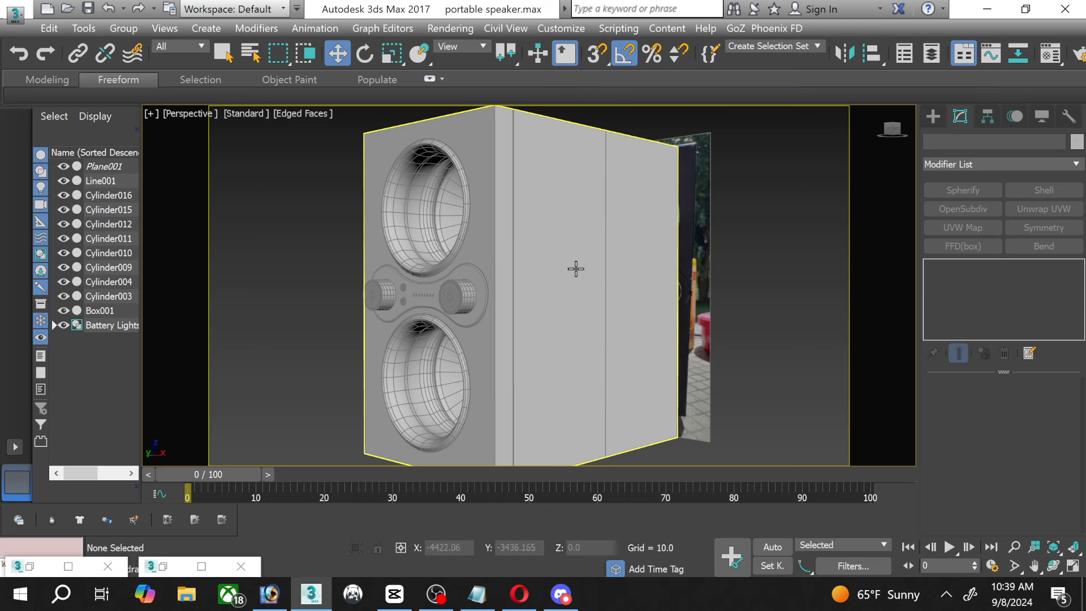
Reopen the cabinet for edge editing, clear the old edge selection and select one side's groove, middle and rear corner vertical edges.
{"action": "left_click", "coordinate": [576, 269]}
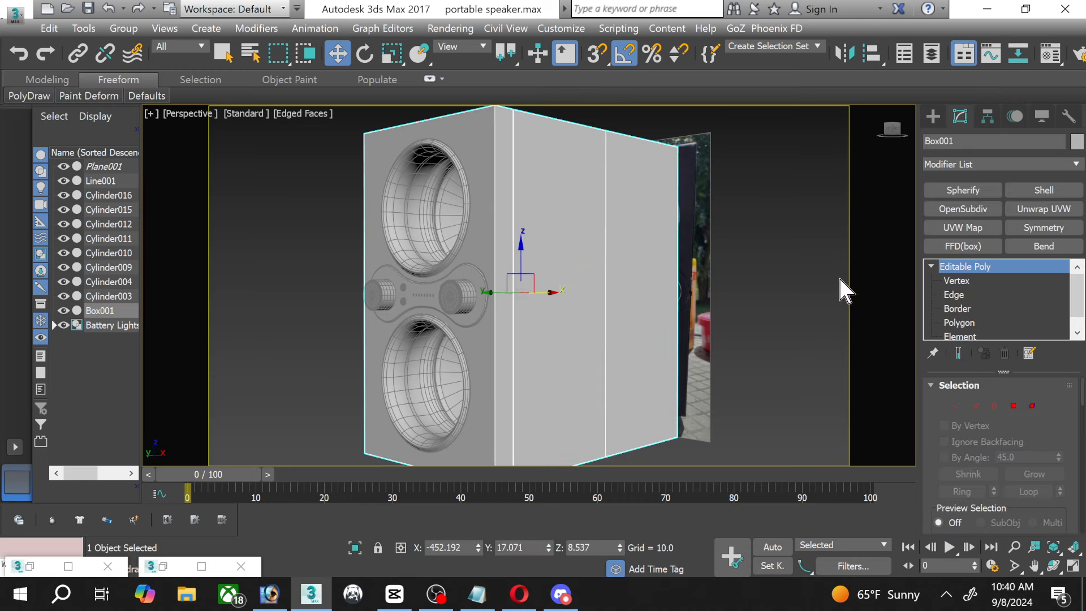
{"action": "left_click", "coordinate": [956, 295]}
{"action": "left_click", "coordinate": [606, 235]}
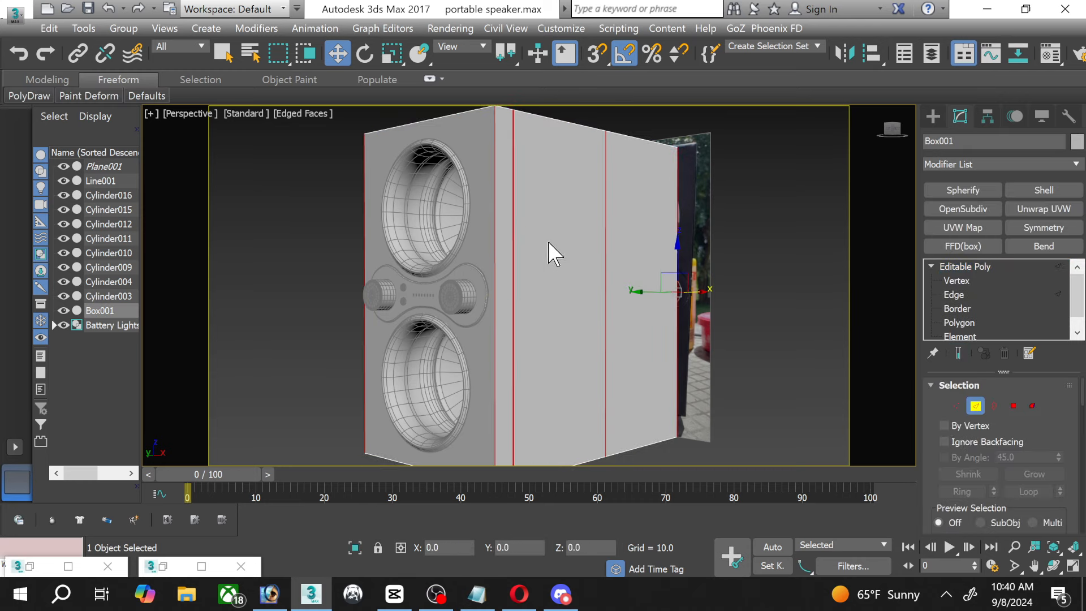
{"action": "left_click", "coordinate": [512, 289]}
{"action": "left_click", "coordinate": [526, 345]}
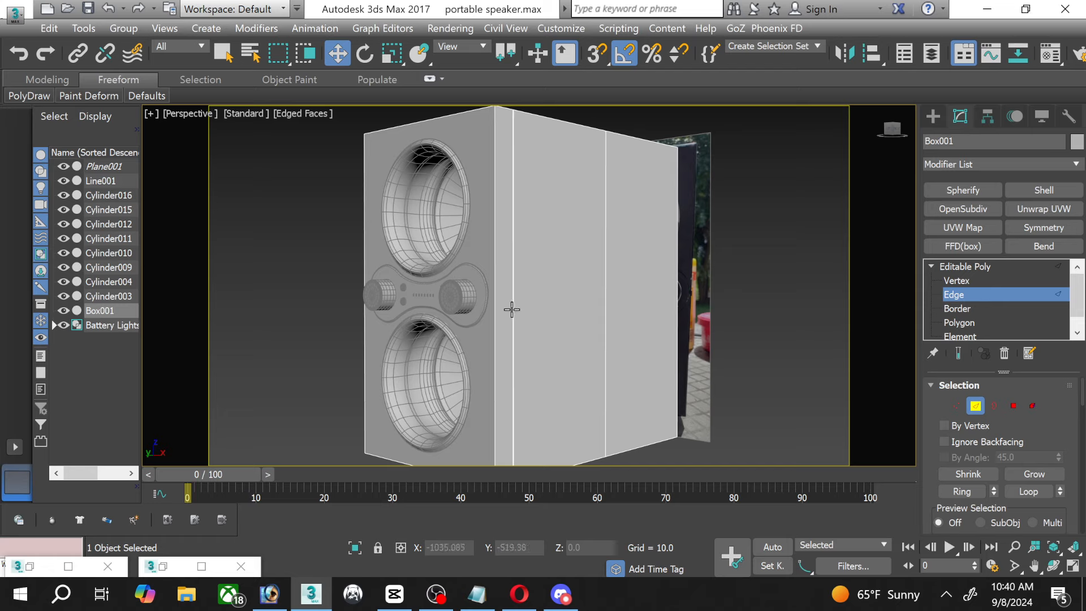
{"action": "left_click", "coordinate": [512, 309]}
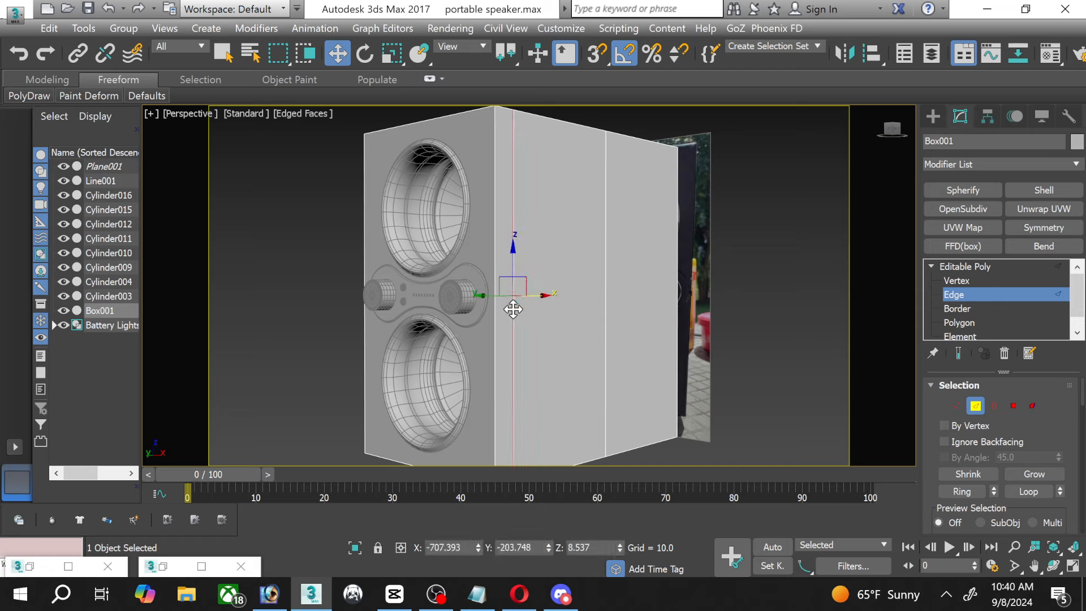
{"action": "left_click", "coordinate": [604, 306], "text": "ctrl"}
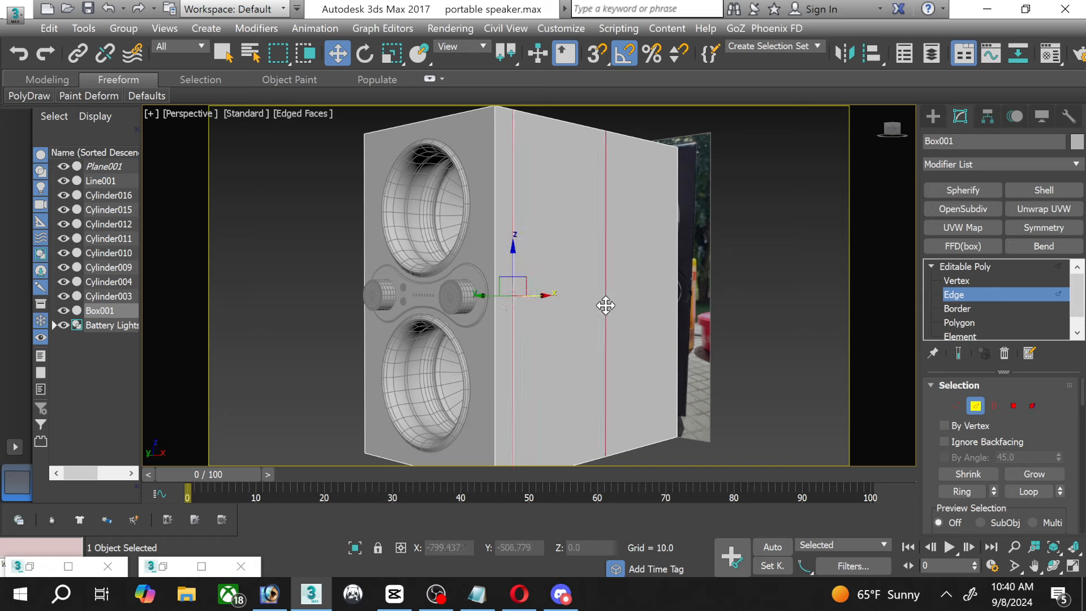
{"action": "left_click", "coordinate": [676, 304], "text": "ctrl"}
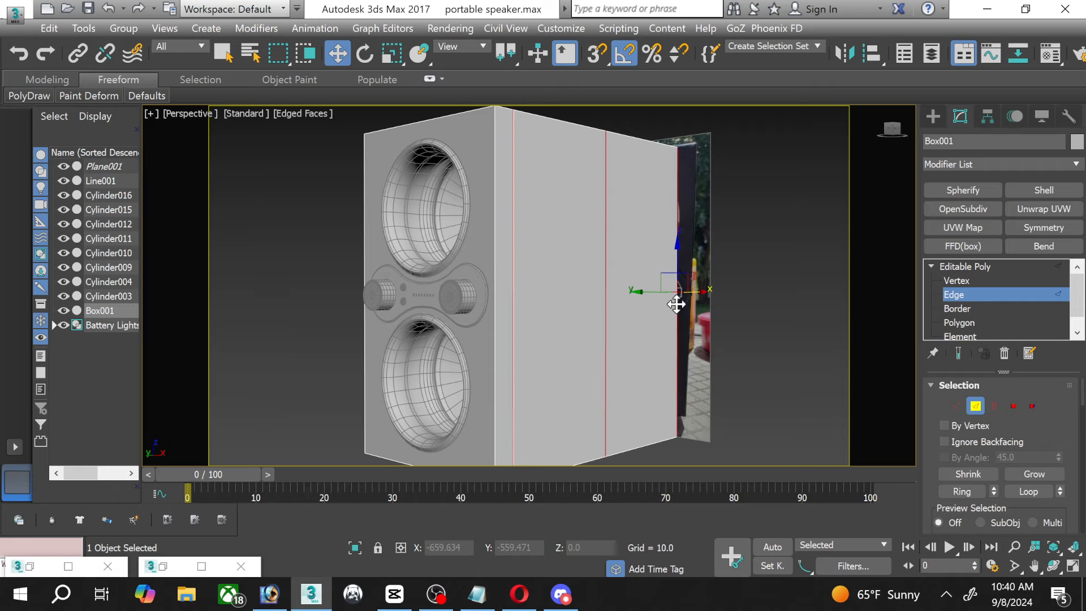
Add the groove, middle and rear corner vertical edges on the cabinet's opposite side to the selection.
{"action": "left_click", "coordinate": [1053, 565]}
{"action": "left_click_drag", "start_coordinate": [498, 283], "coordinate": [590, 284]}
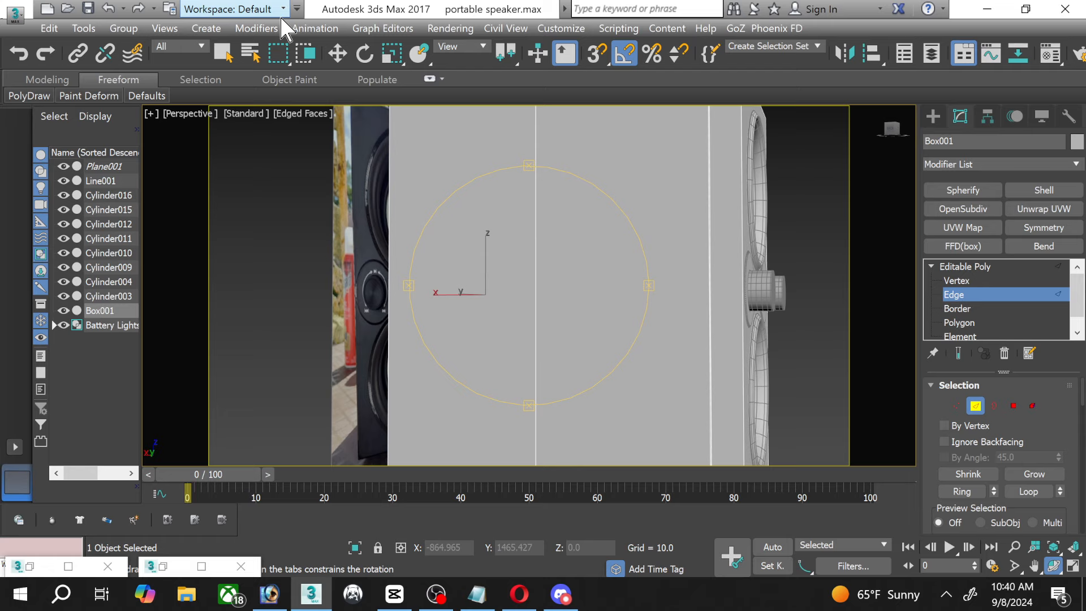
{"action": "left_click", "coordinate": [332, 56]}
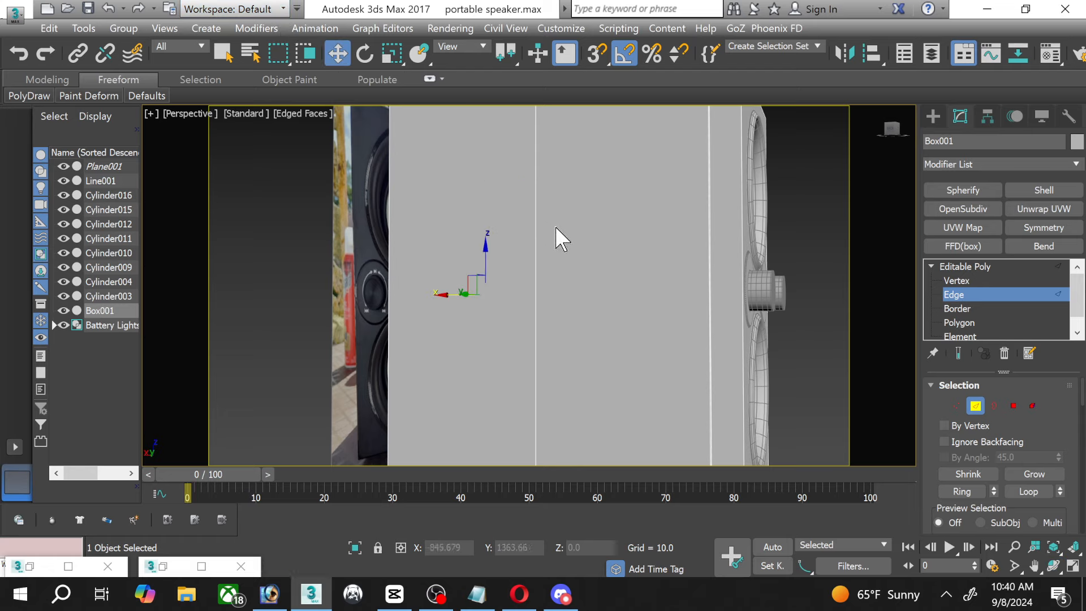
{"action": "left_click", "coordinate": [709, 280]}
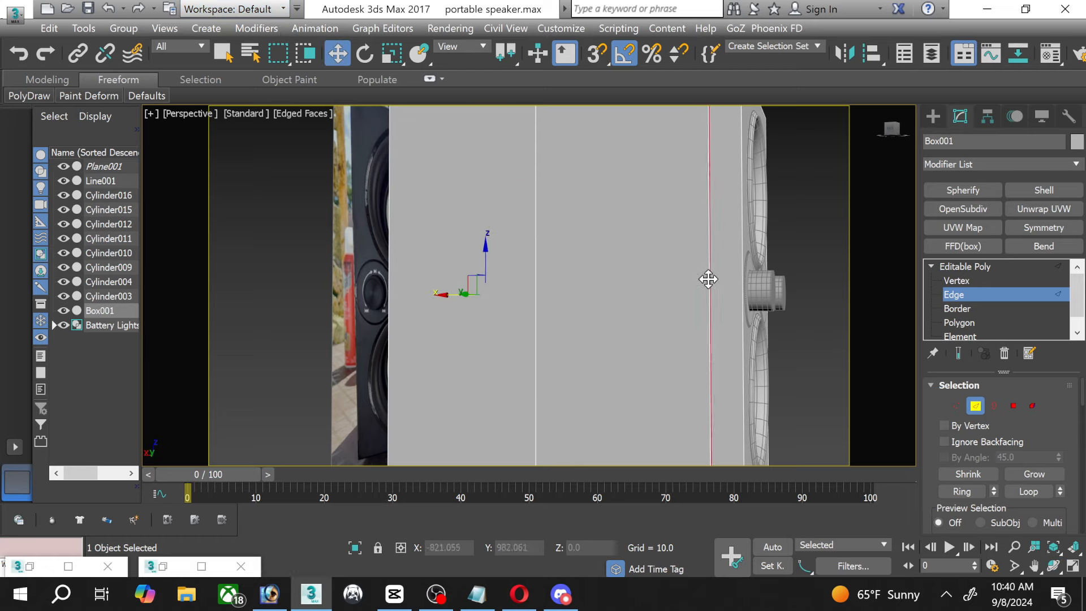
{"action": "left_click", "coordinate": [545, 272]}
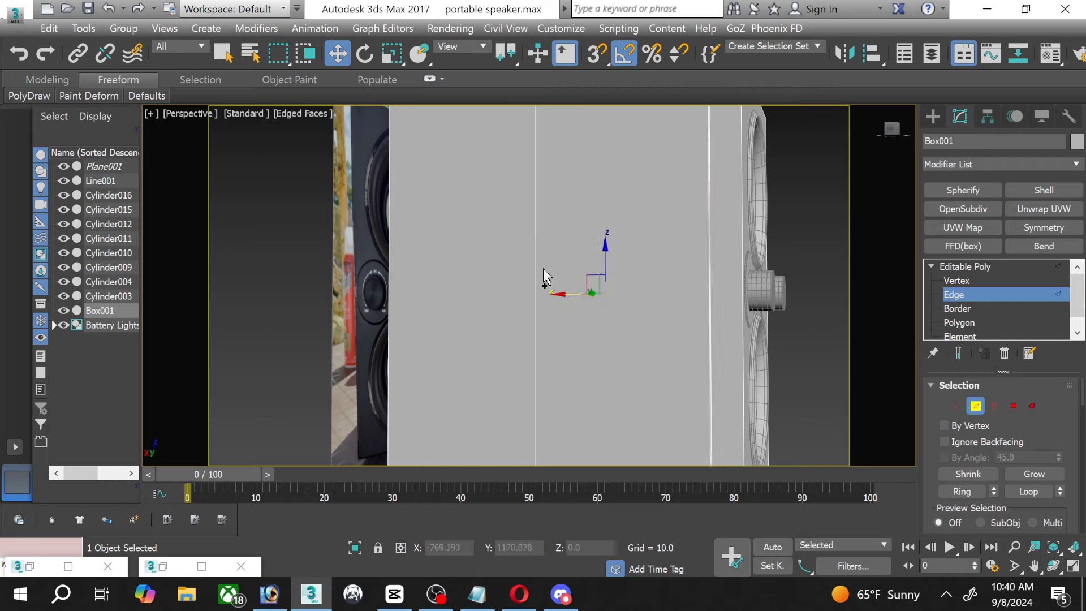
{"action": "left_click", "coordinate": [708, 291]}
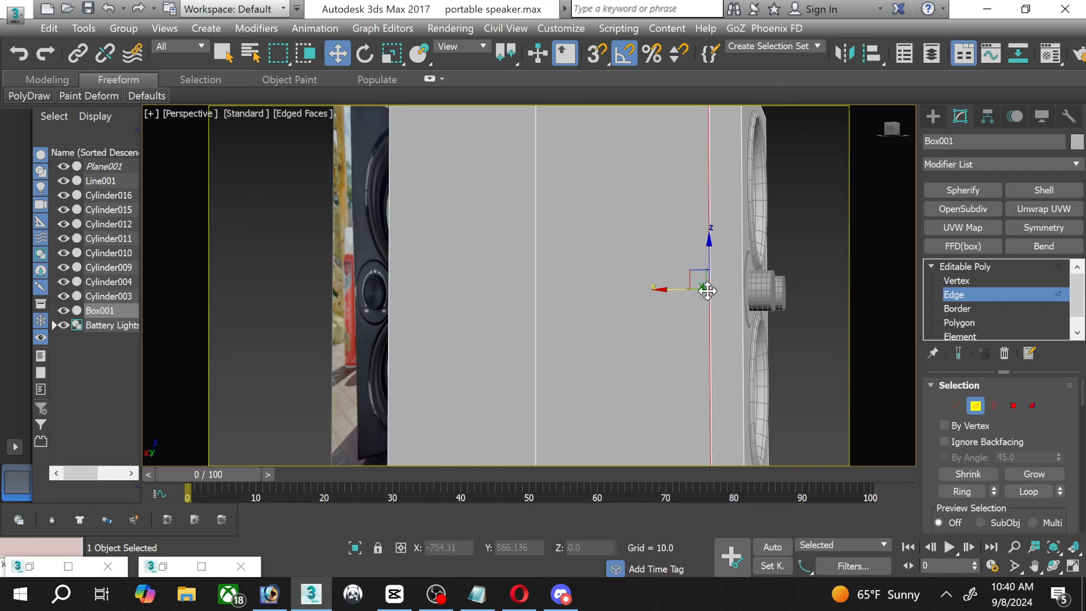
{"action": "left_click", "coordinate": [536, 274]}
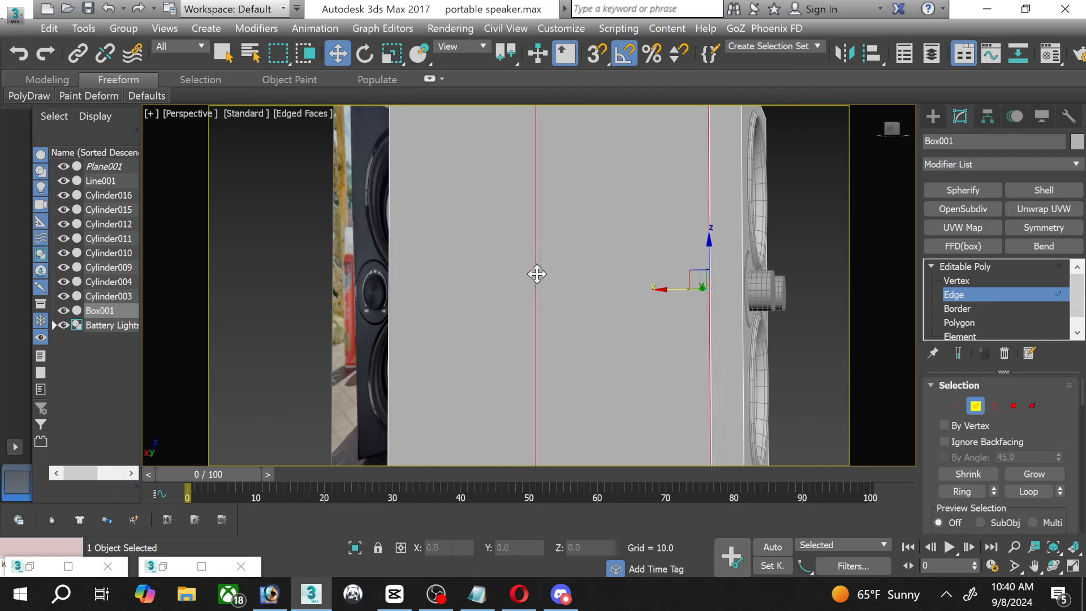
{"action": "left_click", "coordinate": [391, 275], "text": "ctrl"}
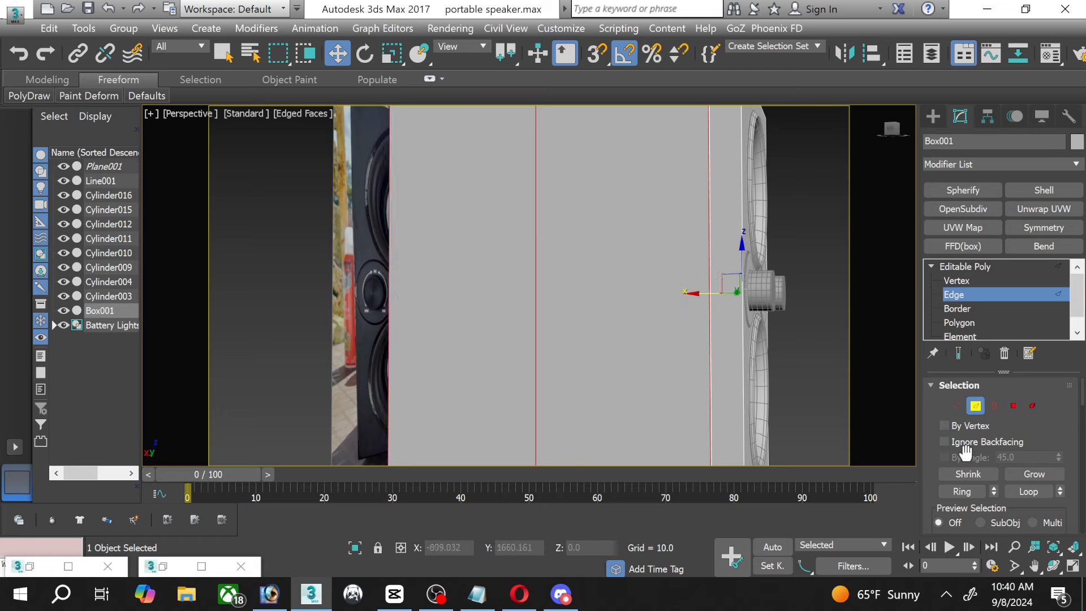
Try to connect the selected vertical edges on both cabinet sides with one horizontal segment.
{"action": "scroll", "coordinate": [1013, 467], "scroll_direction": "down", "scroll_amount": 3}
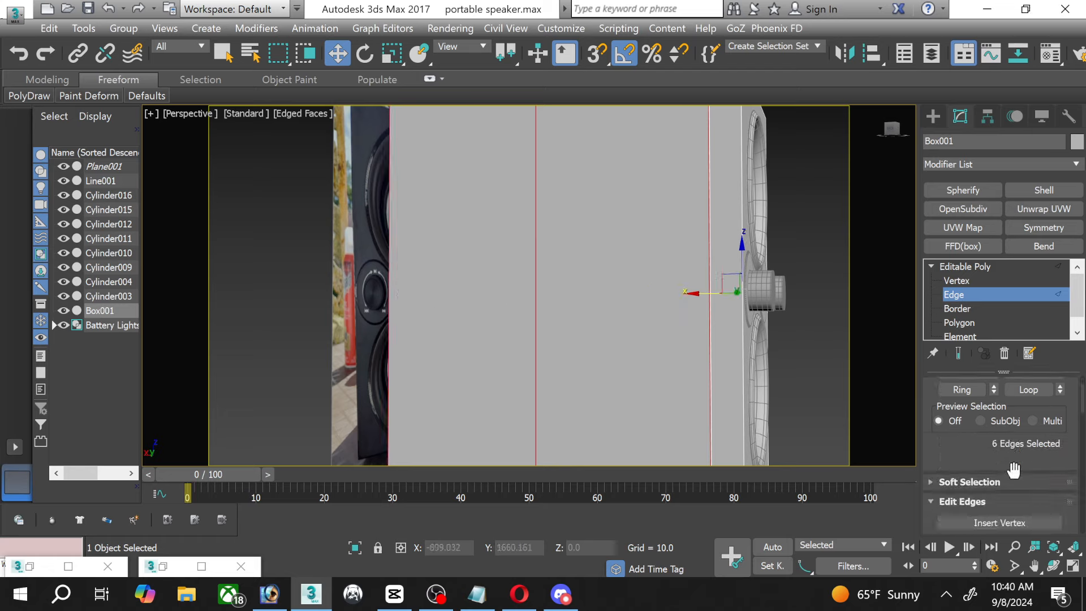
{"action": "scroll", "coordinate": [1013, 469], "scroll_direction": "down", "scroll_amount": 3}
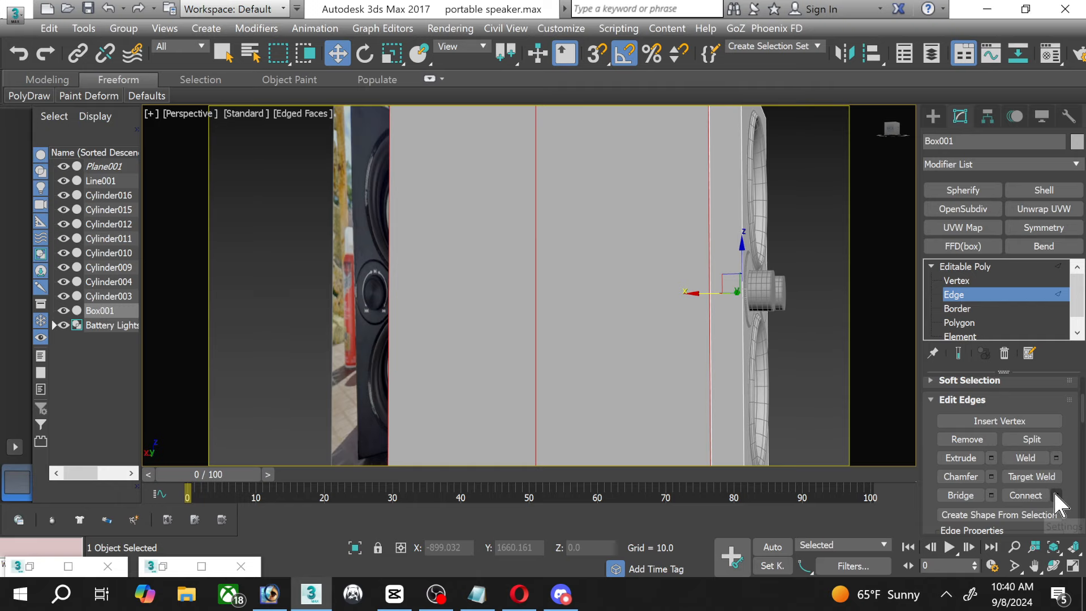
{"action": "left_click", "coordinate": [1055, 495]}
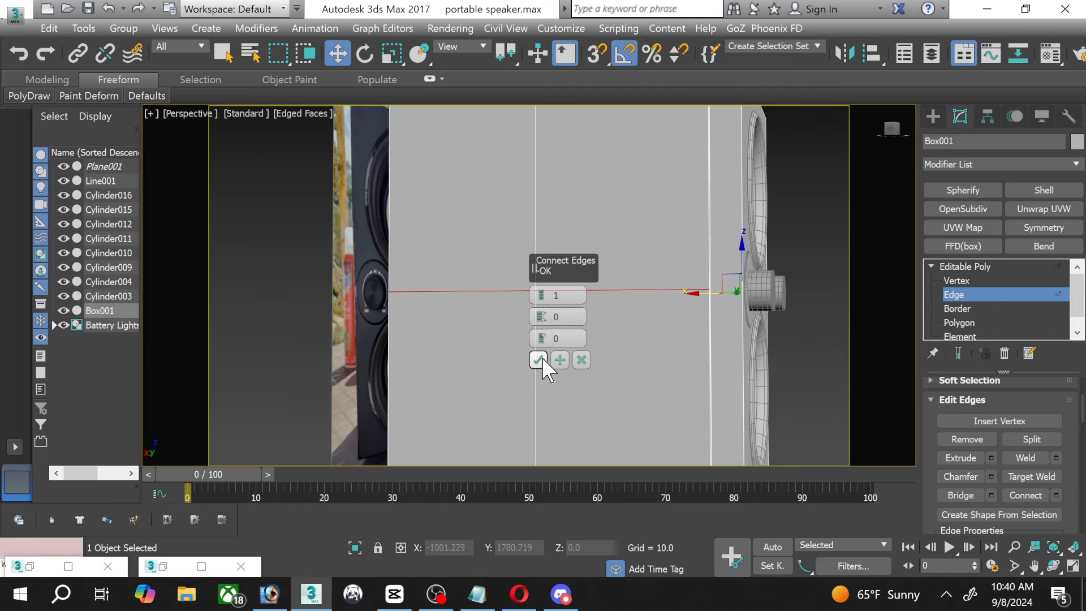
{"action": "left_click", "coordinate": [537, 363]}
{"action": "key", "text": "e"}
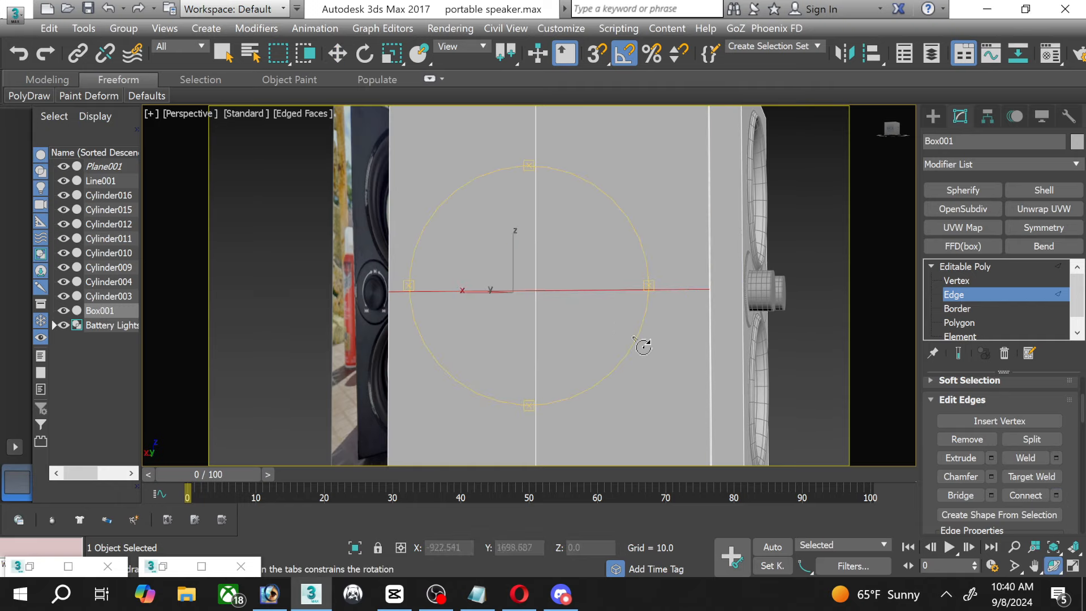
{"action": "left_click_drag", "start_coordinate": [621, 328], "coordinate": [500, 338]}
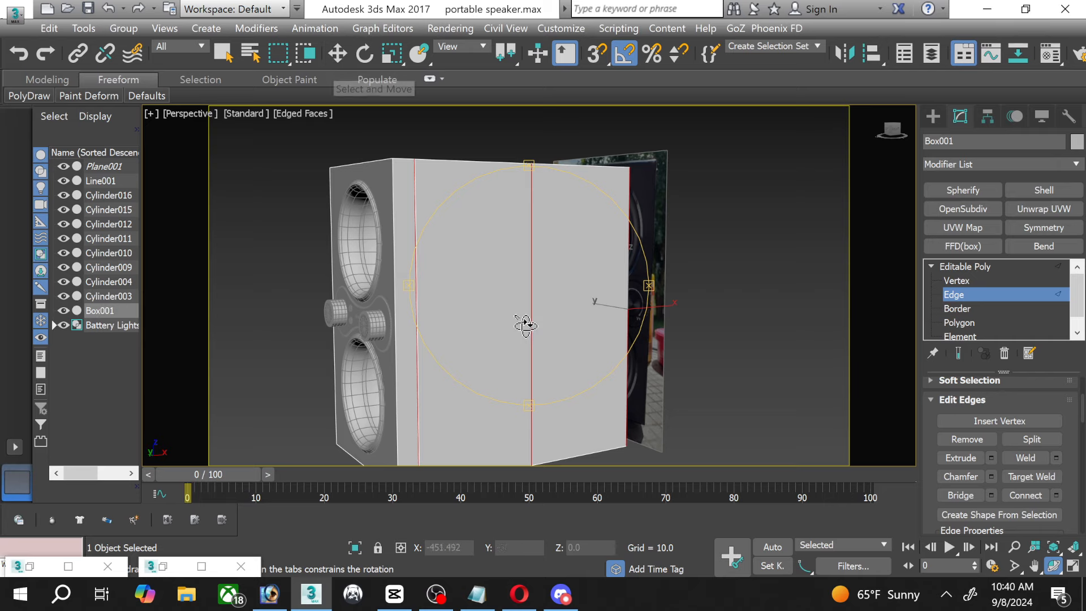
Replace the selected groove edge on the cabinet's opposite side with the adjacent vertical edge just behind it.
{"action": "scroll", "coordinate": [518, 331], "scroll_direction": "up", "scroll_amount": 4}
{"action": "left_click", "coordinate": [337, 54]}
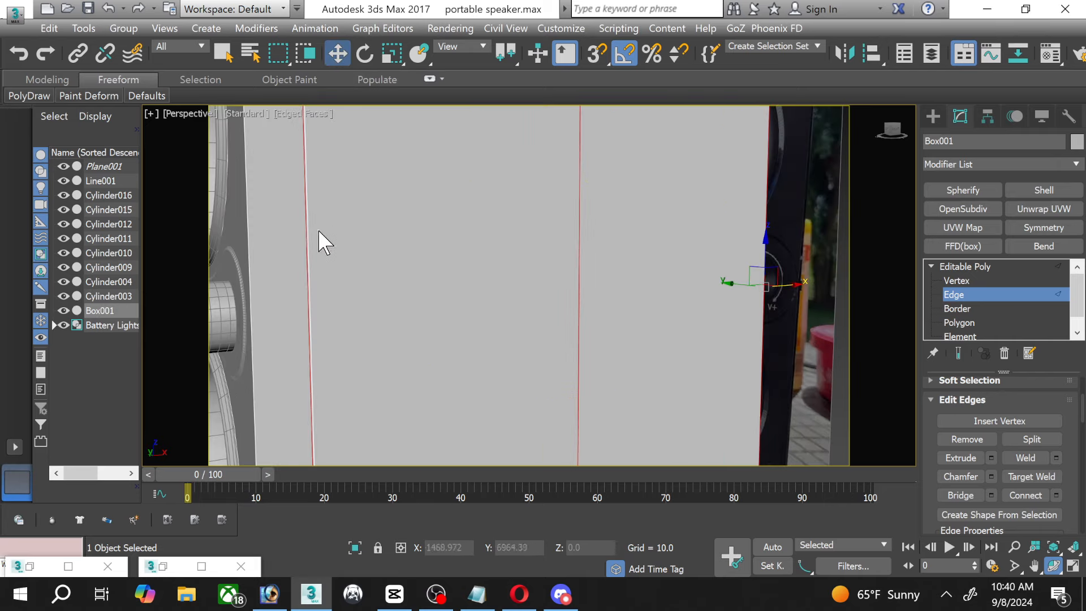
{"action": "scroll", "coordinate": [310, 255], "scroll_direction": "up", "scroll_amount": 3}
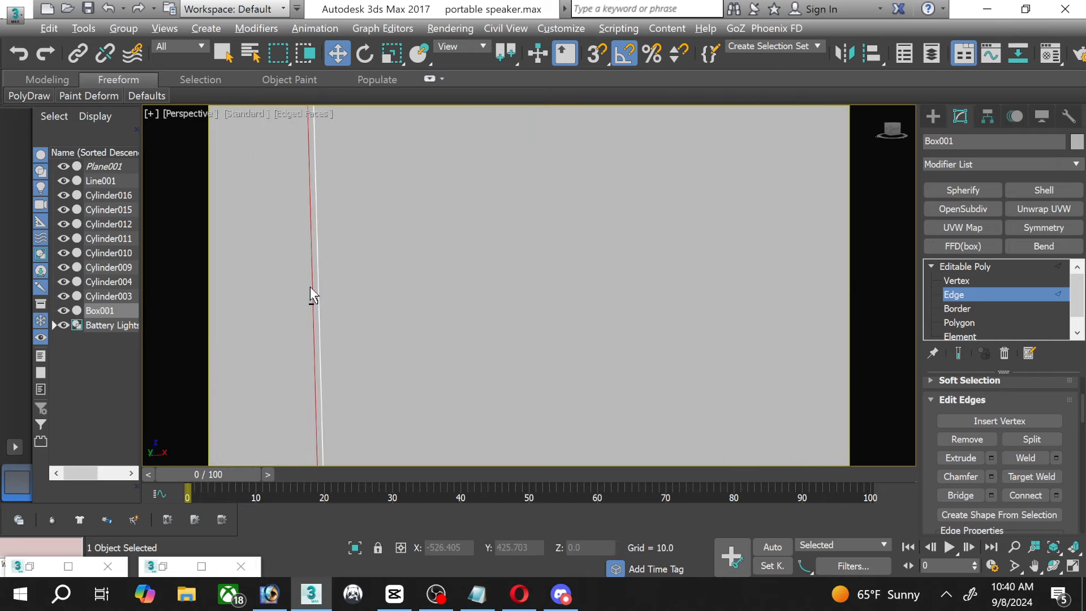
{"action": "left_click", "coordinate": [309, 285]}
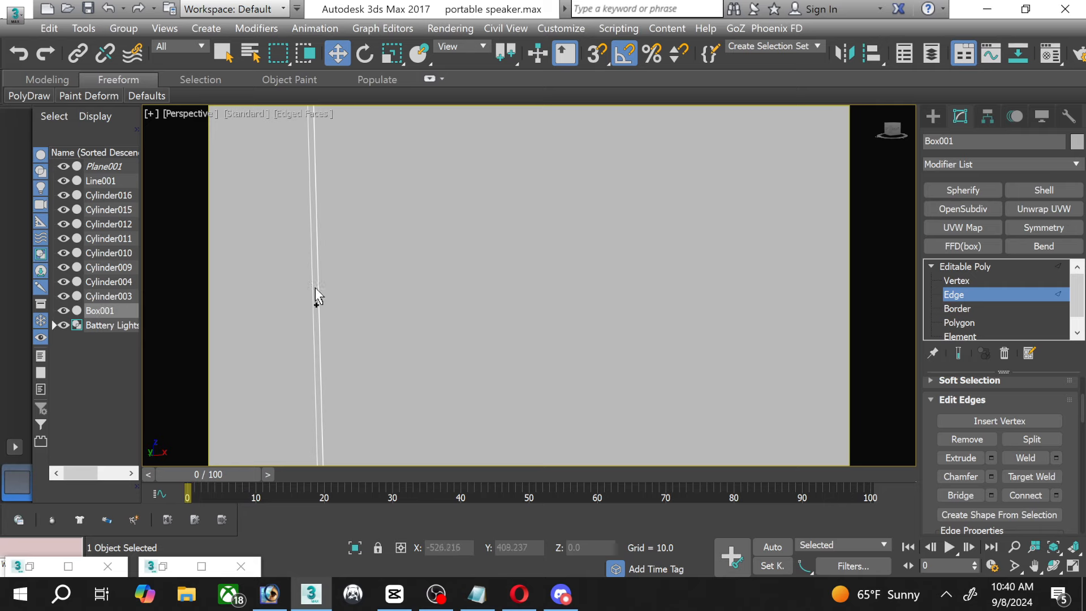
{"action": "left_click", "coordinate": [317, 288]}
Connect the selected vertical side edges with one horizontal segment and clear the edge selection.
{"action": "scroll", "coordinate": [370, 291], "scroll_direction": "down", "scroll_amount": 8}
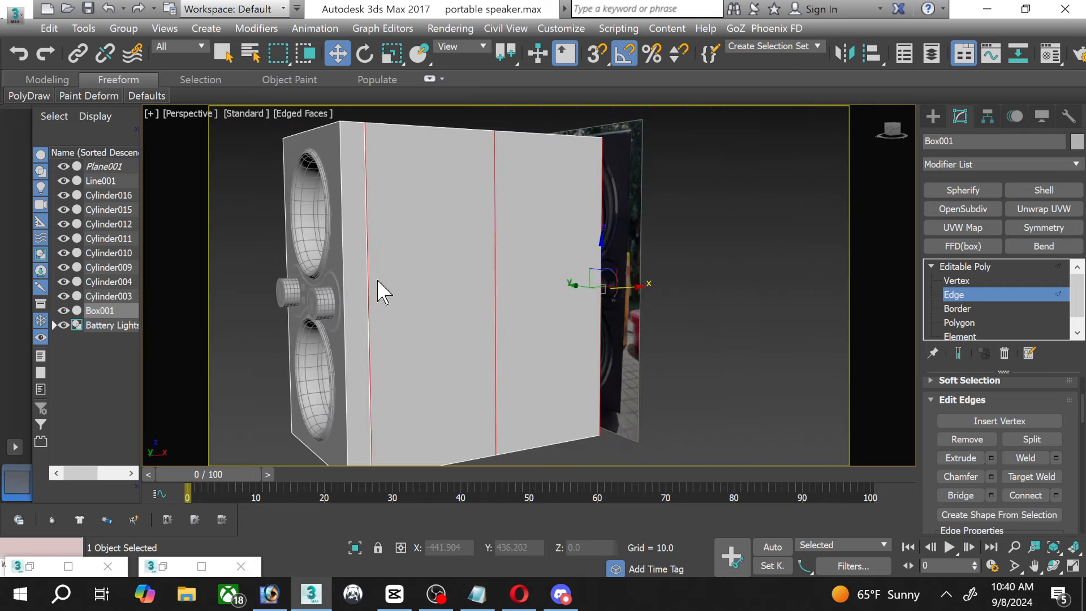
{"action": "left_click", "coordinate": [1055, 495]}
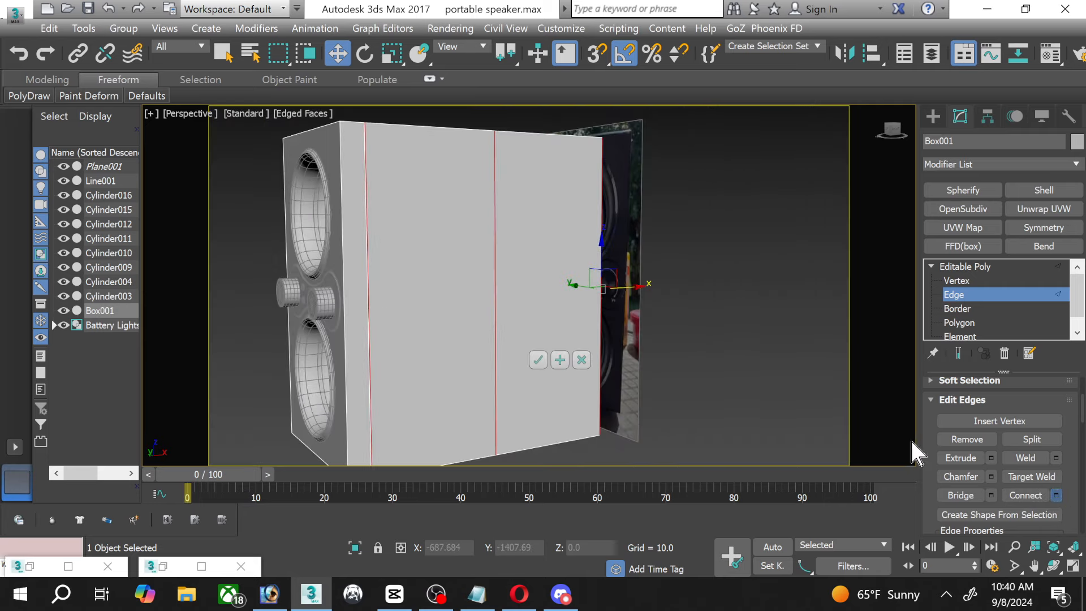
{"action": "left_click", "coordinate": [539, 360]}
{"action": "left_click", "coordinate": [702, 332]}
Compare the cabinet's side and its new edge layout with the side reference photo of the speaker.
{"action": "middle_click_drag", "start_coordinate": [440, 255], "coordinate": [461, 256]}
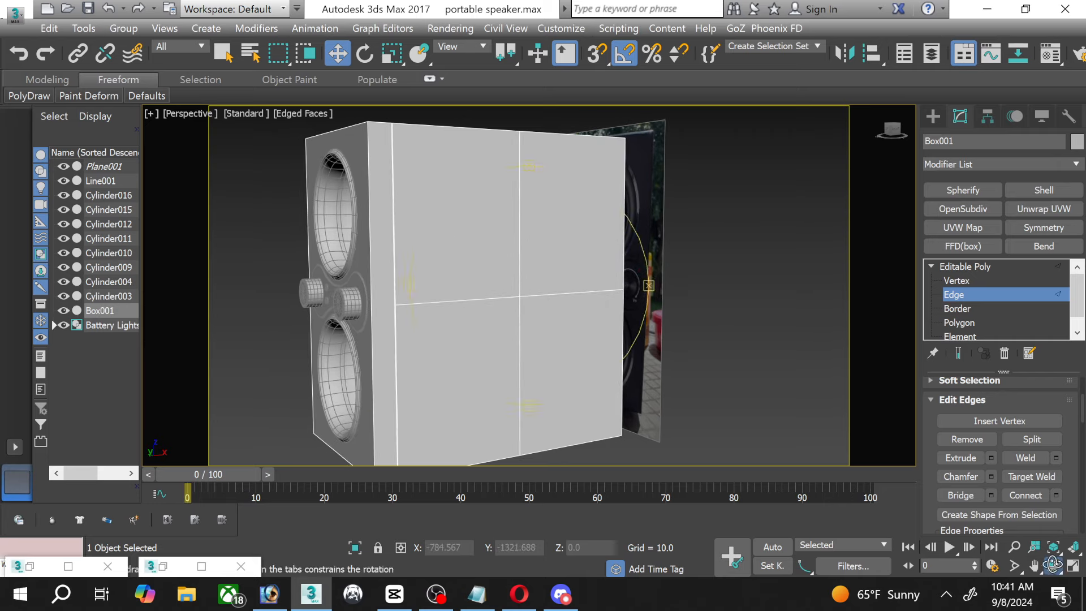
{"action": "left_click", "coordinate": [1053, 566]}
{"action": "left_click_drag", "start_coordinate": [563, 270], "coordinate": [519, 277]}
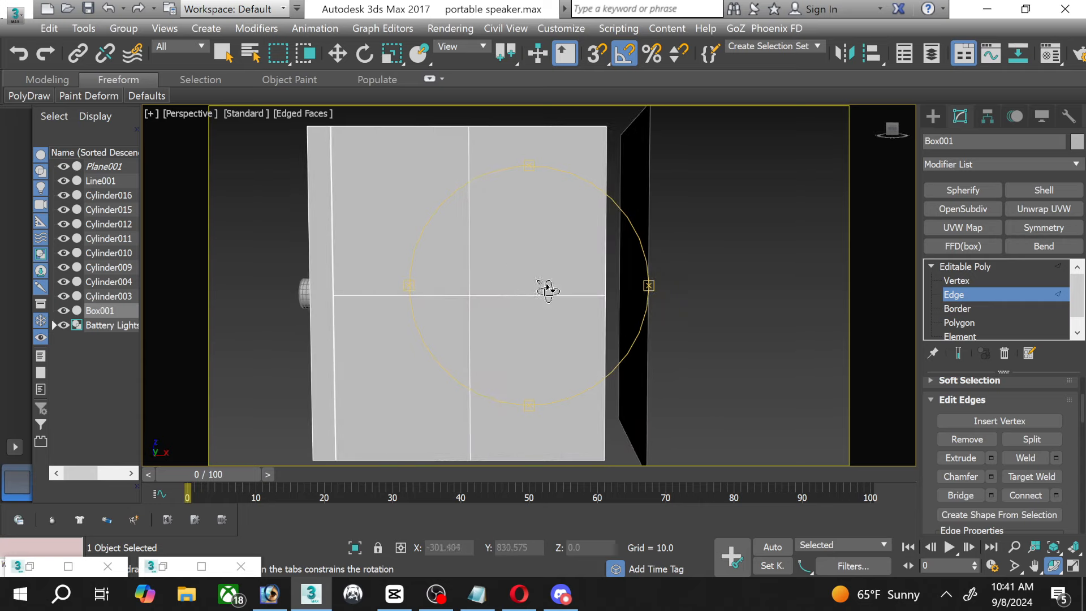
{"action": "left_click", "coordinate": [1034, 566]}
{"action": "left_click_drag", "start_coordinate": [352, 383], "coordinate": [370, 379]}
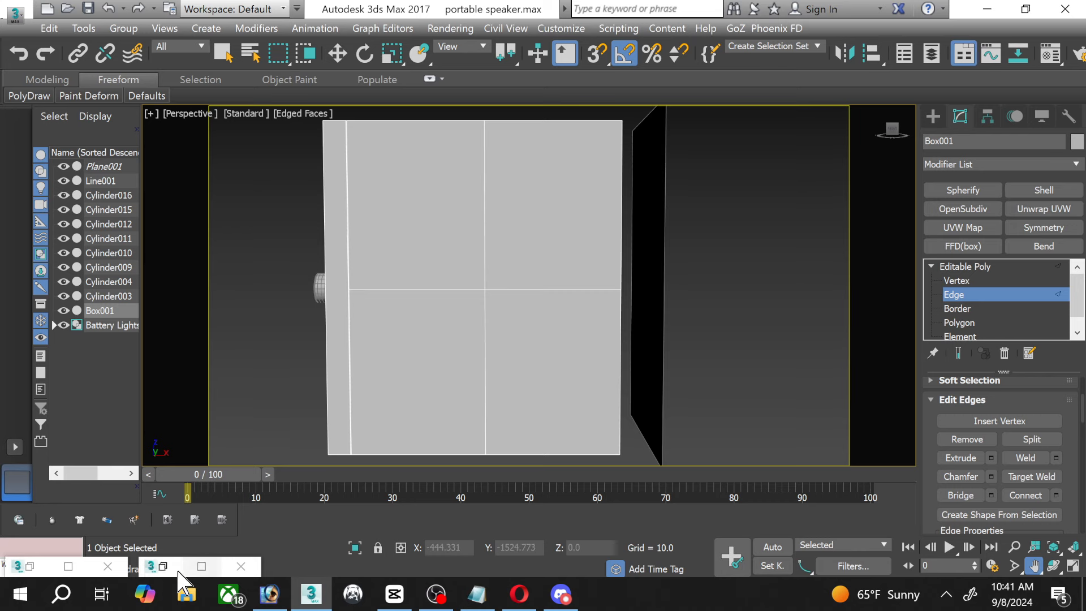
{"action": "left_click", "coordinate": [201, 566]}
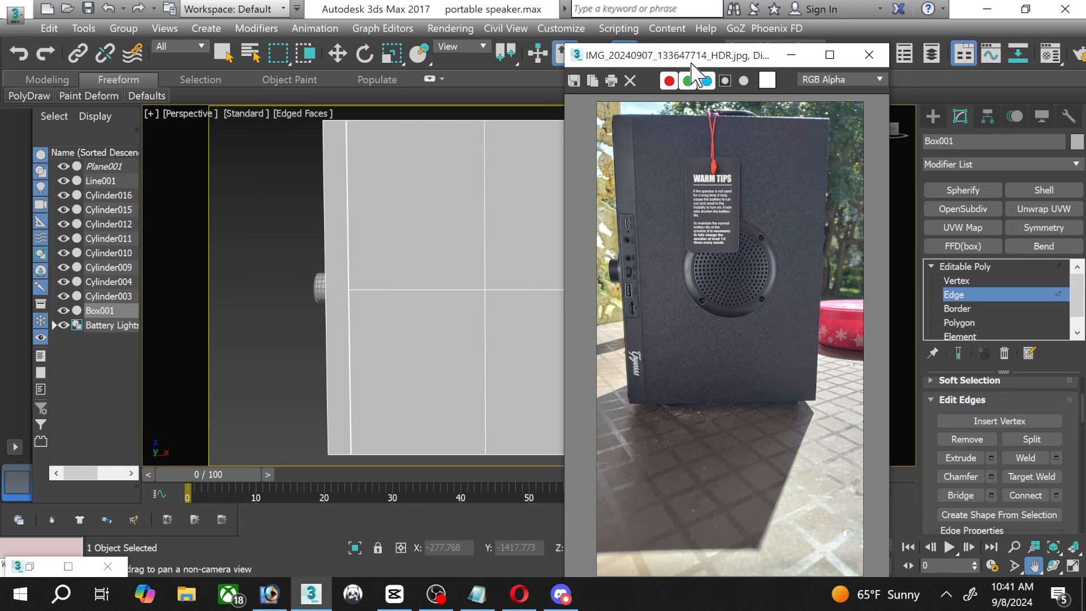
{"action": "mouse_move", "coordinate": [679, 67]}
{"action": "left_mouse_down"}
{"action": "mouse_move", "coordinate": [818, 74]}
{"action": "mouse_move", "coordinate": [640, 70]}
{"action": "mouse_move", "coordinate": [648, 136]}
{"action": "mouse_move", "coordinate": [684, 78]}
{"action": "left_mouse_up"}
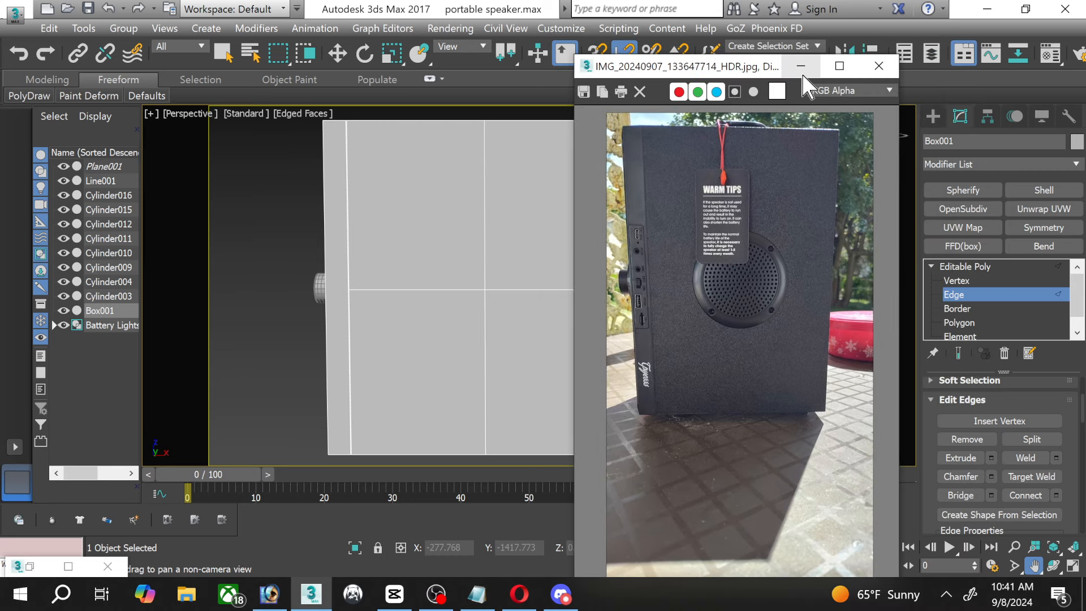
{"action": "left_click", "coordinate": [801, 67]}
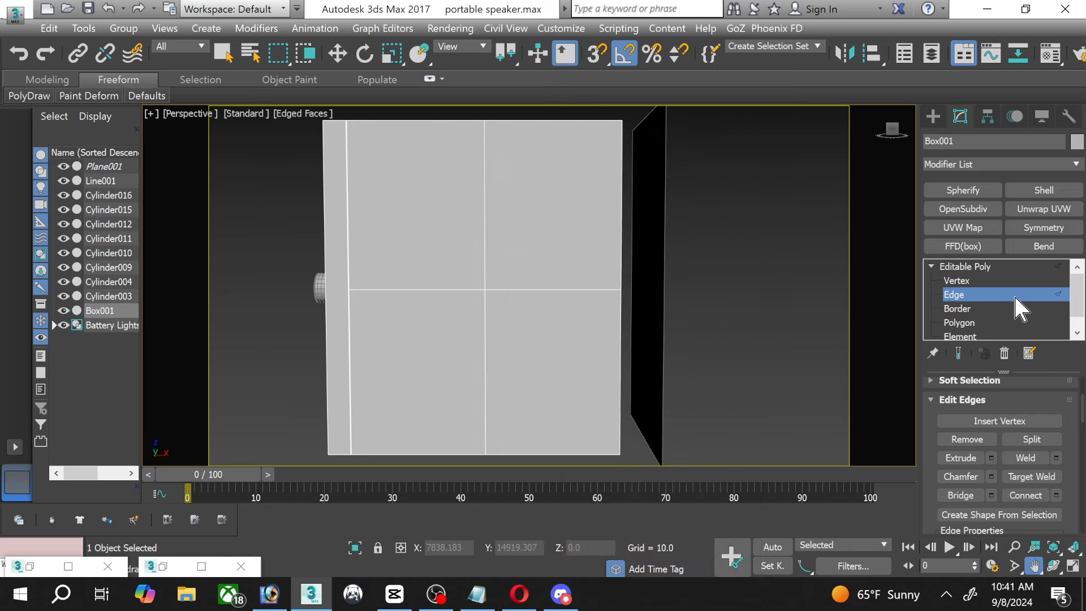
Move the cabinet's middle and rear vertex columns about 33 units toward the front along X and leave vertex editing.
{"action": "left_click", "coordinate": [956, 280]}
{"action": "key", "text": "w"}
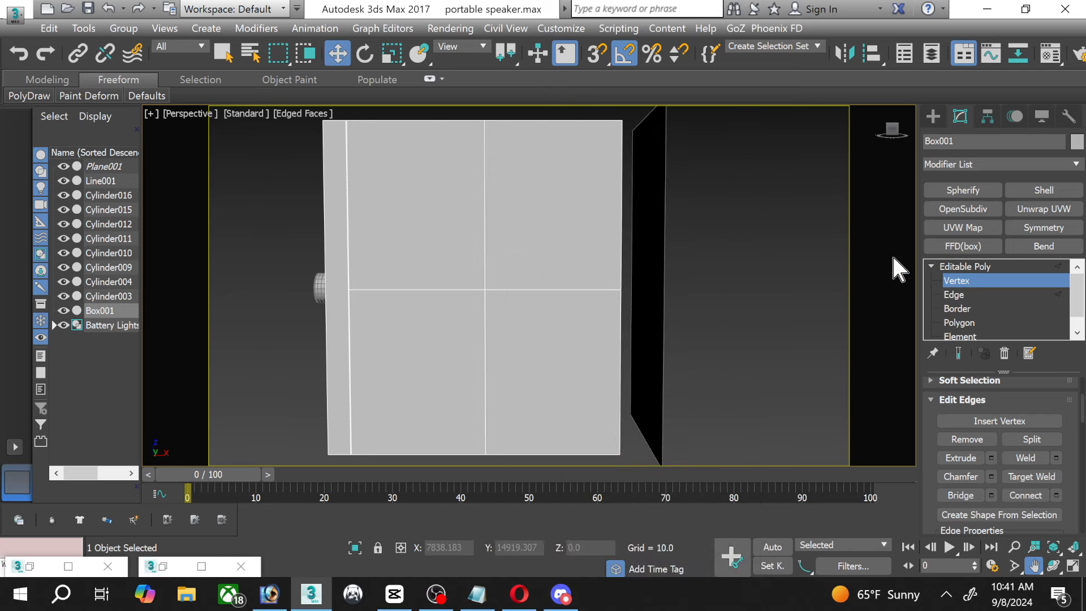
{"action": "scroll", "coordinate": [596, 172], "scroll_direction": "down", "scroll_amount": 3}
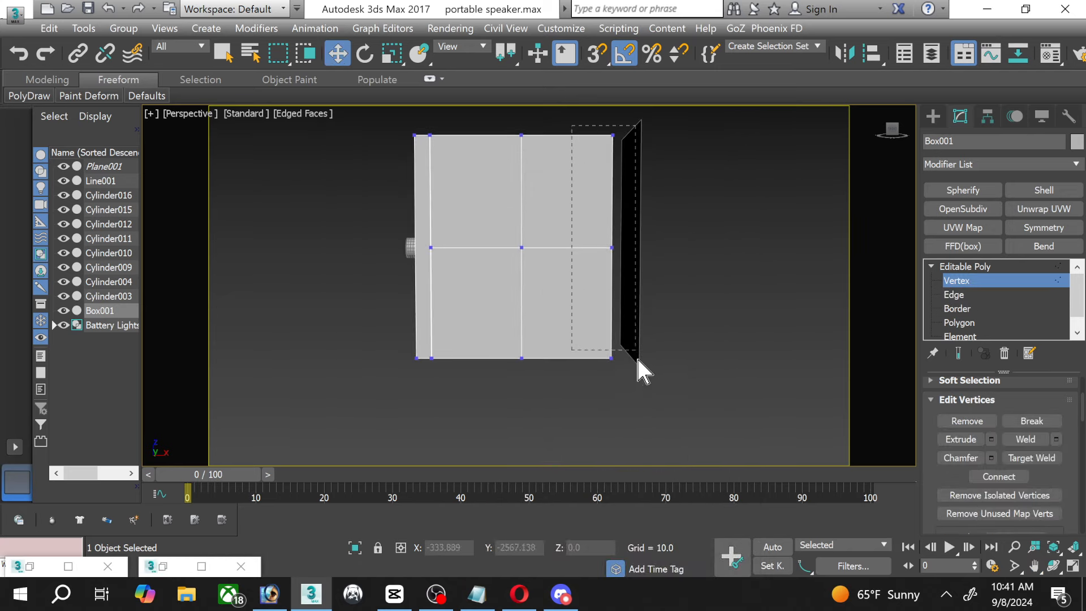
{"action": "left_click_drag", "start_coordinate": [638, 370], "coordinate": [637, 368]}
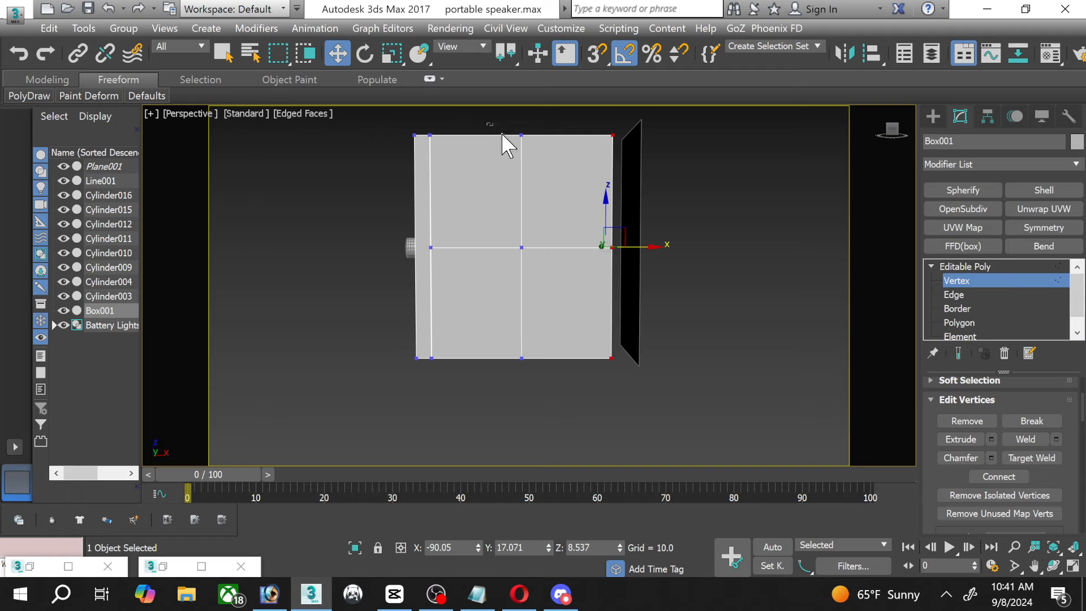
{"action": "left_click_drag", "start_coordinate": [502, 134], "coordinate": [679, 390]}
{"action": "scroll", "coordinate": [648, 300], "scroll_direction": "up", "scroll_amount": 2}
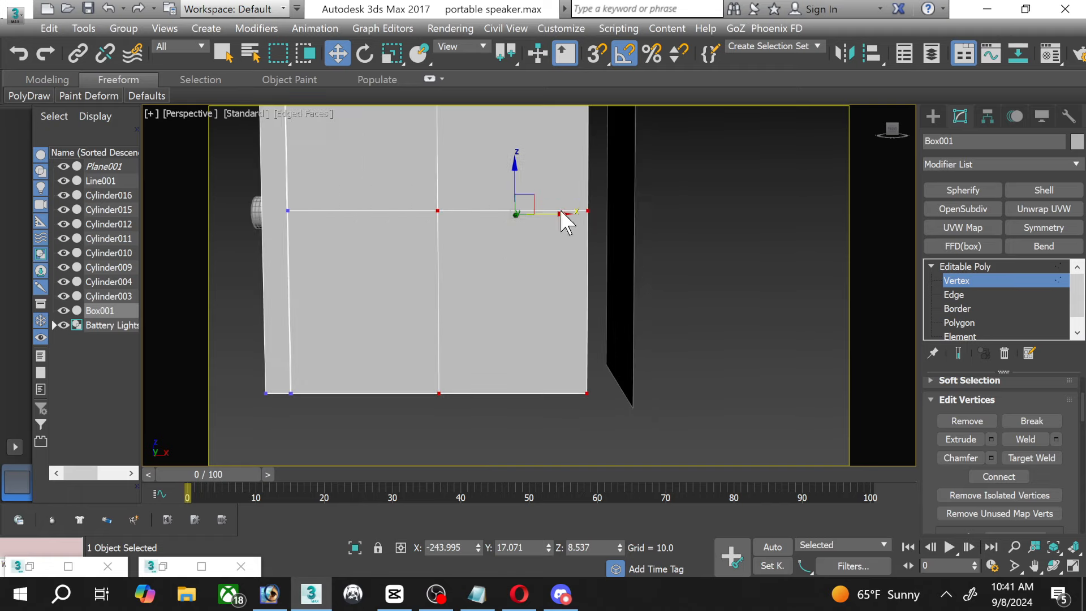
{"action": "left_click_drag", "start_coordinate": [560, 213], "coordinate": [548, 211]}
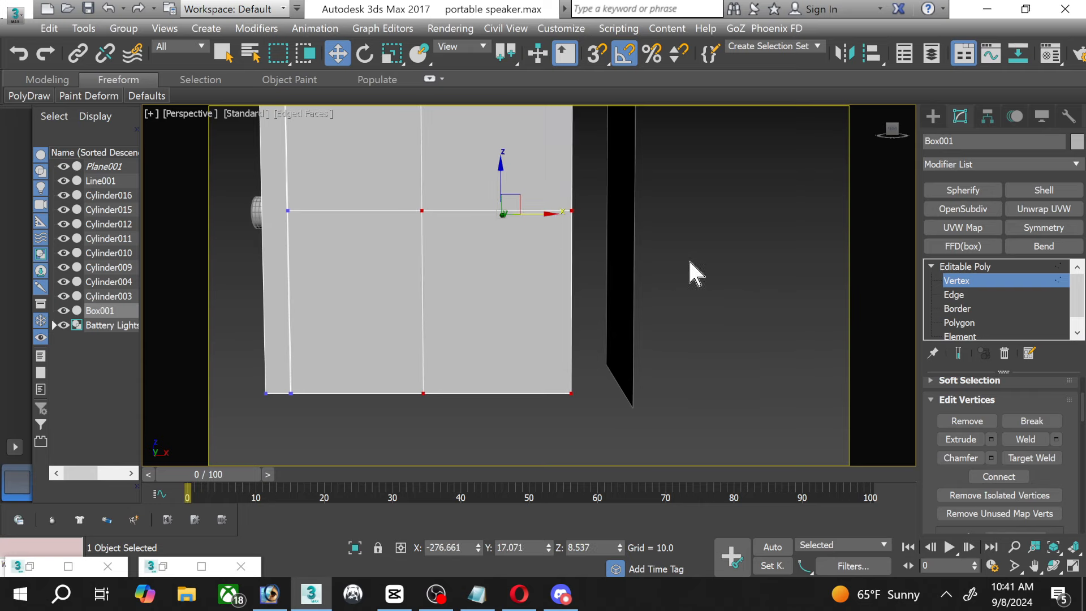
{"action": "left_click", "coordinate": [974, 280]}
View the cabinet's side straight on and place the side reference photo beside it for comparison.
{"action": "middle_click_drag", "start_coordinate": [551, 264], "coordinate": [656, 363]}
{"action": "scroll", "coordinate": [649, 362], "scroll_direction": "down", "scroll_amount": 2}
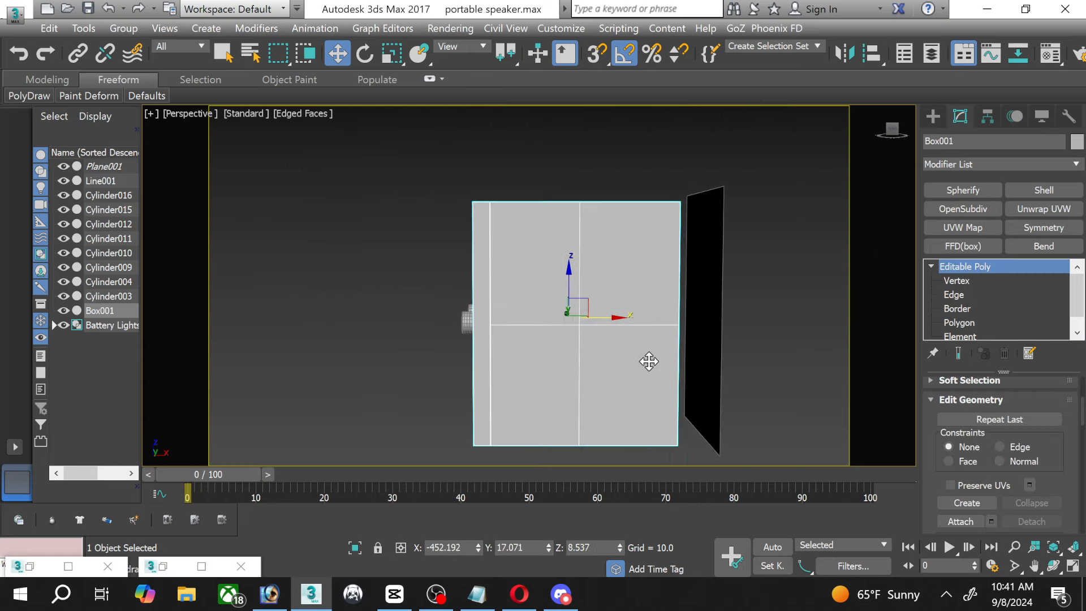
{"action": "left_click", "coordinate": [1053, 565]}
{"action": "left_click_drag", "start_coordinate": [473, 296], "coordinate": [439, 262]}
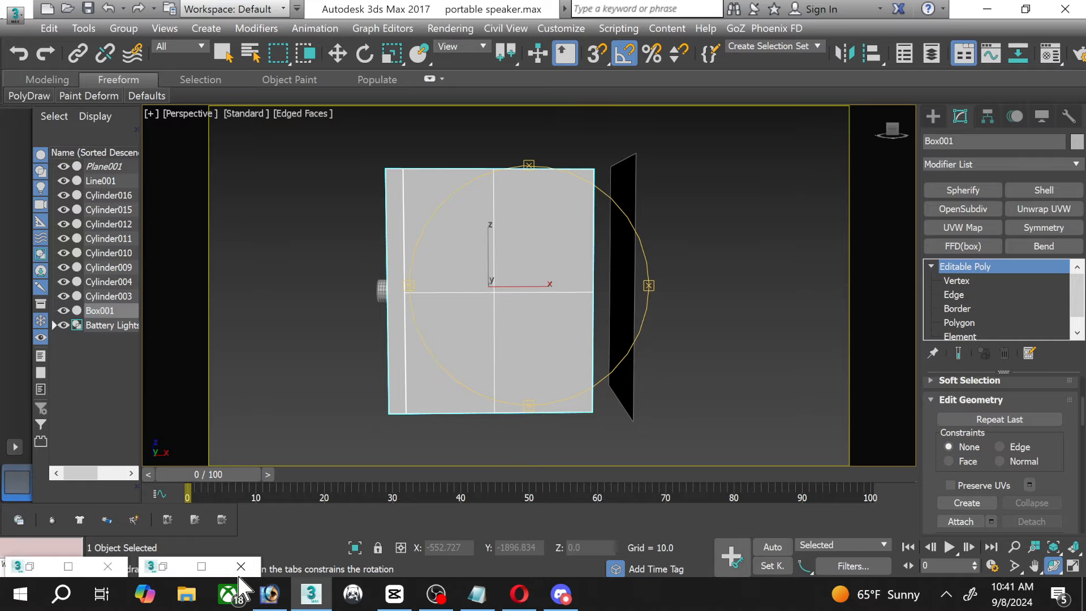
{"action": "left_click", "coordinate": [187, 566]}
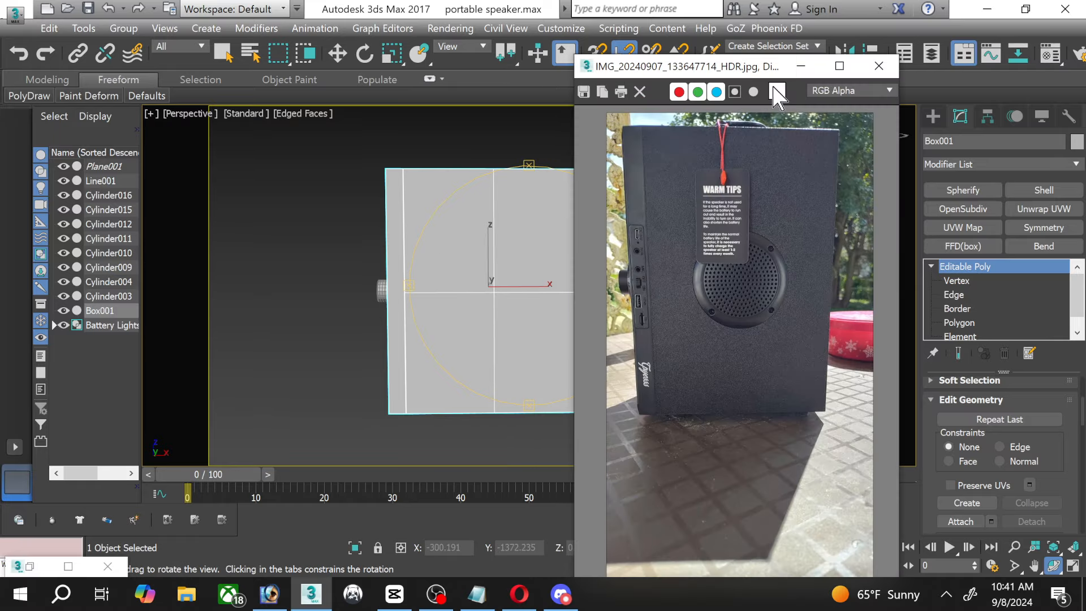
{"action": "left_click_drag", "start_coordinate": [755, 66], "coordinate": [189, 18]}
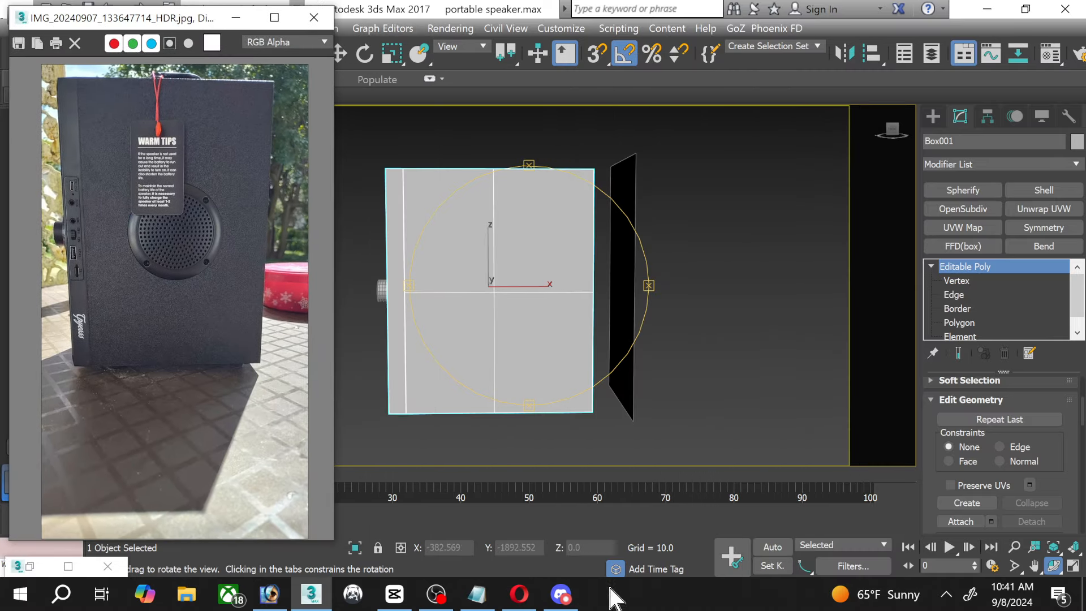
{"action": "left_click", "coordinate": [451, 596]}
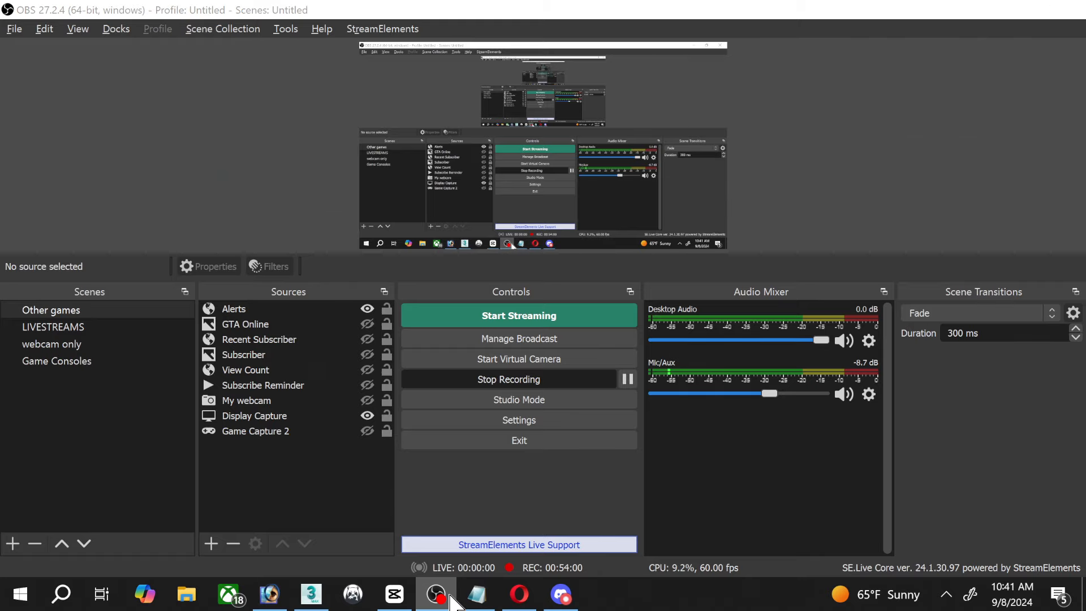
{"action": "left_click", "coordinate": [450, 596]}
Create a cylinder with AutoGrid at the crossing of the cabinet's side edges, radius about 145 and height about -115.5.
{"action": "scroll", "coordinate": [443, 291], "scroll_direction": "up", "scroll_amount": 3}
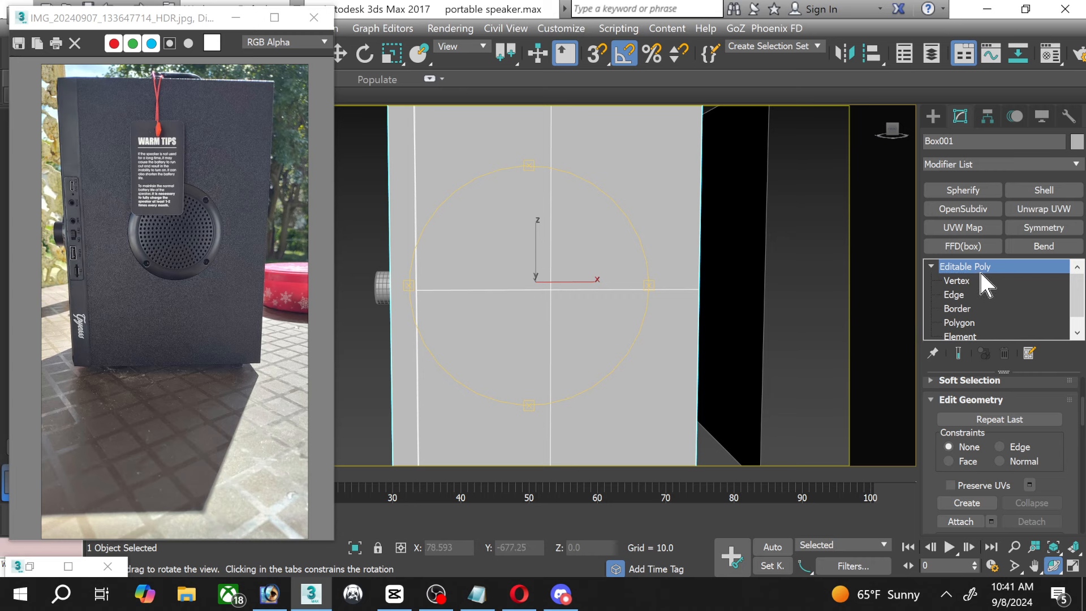
{"action": "left_click", "coordinate": [934, 116]}
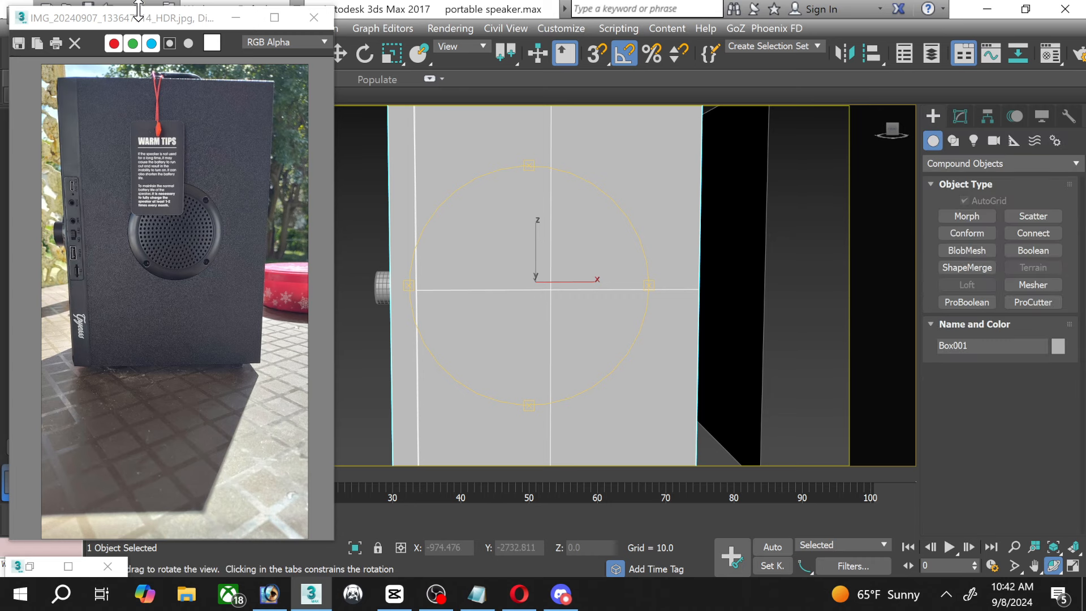
{"action": "left_click_drag", "start_coordinate": [138, 17], "coordinate": [140, 44]}
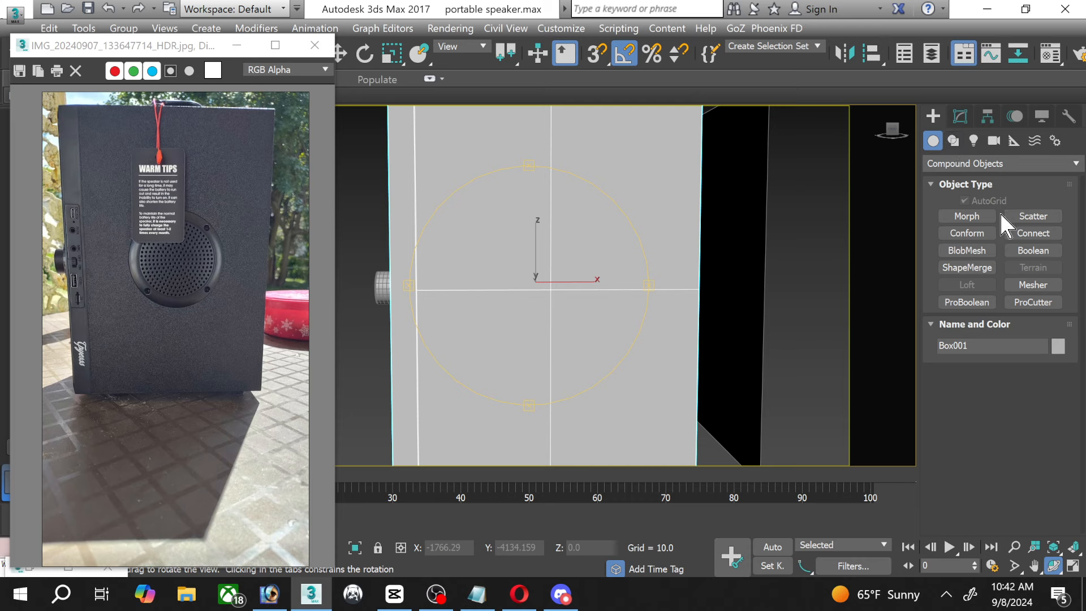
{"action": "left_click", "coordinate": [964, 163]}
{"action": "left_click", "coordinate": [963, 182]}
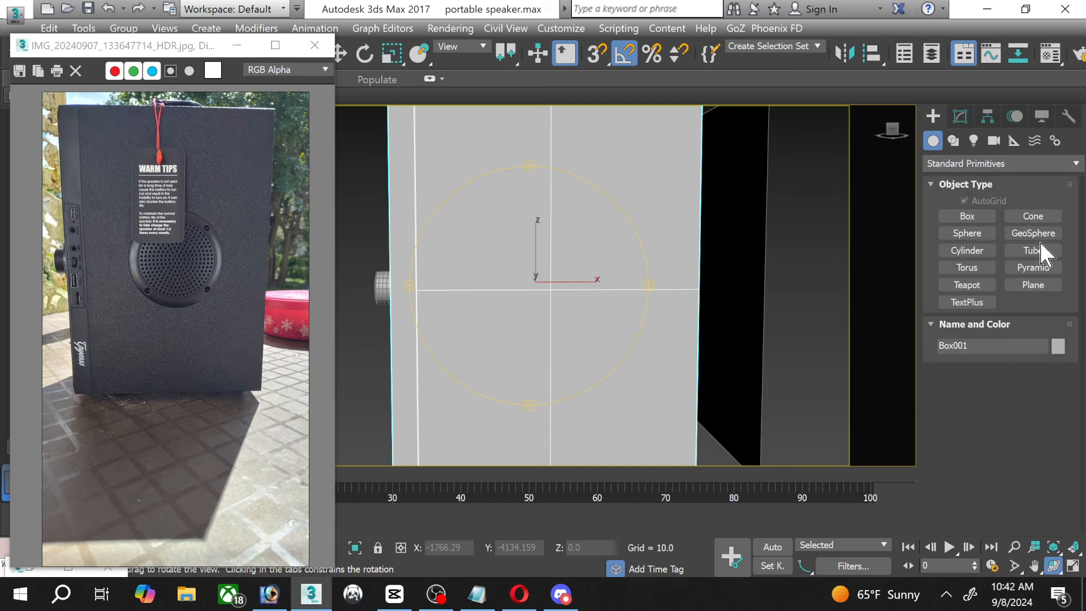
{"action": "left_click", "coordinate": [969, 251]}
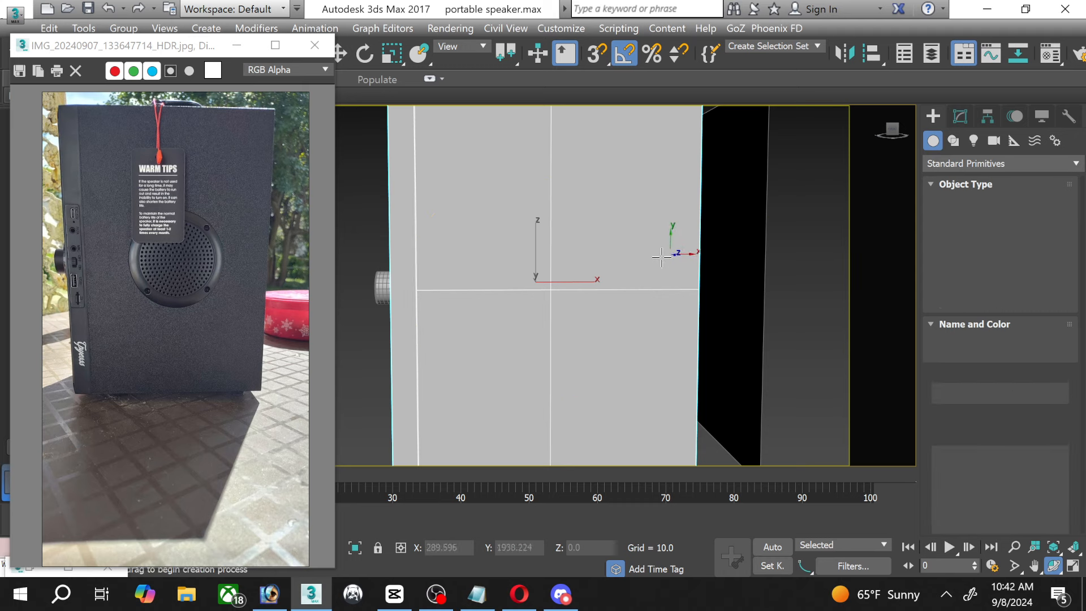
{"action": "left_click", "coordinate": [964, 201]}
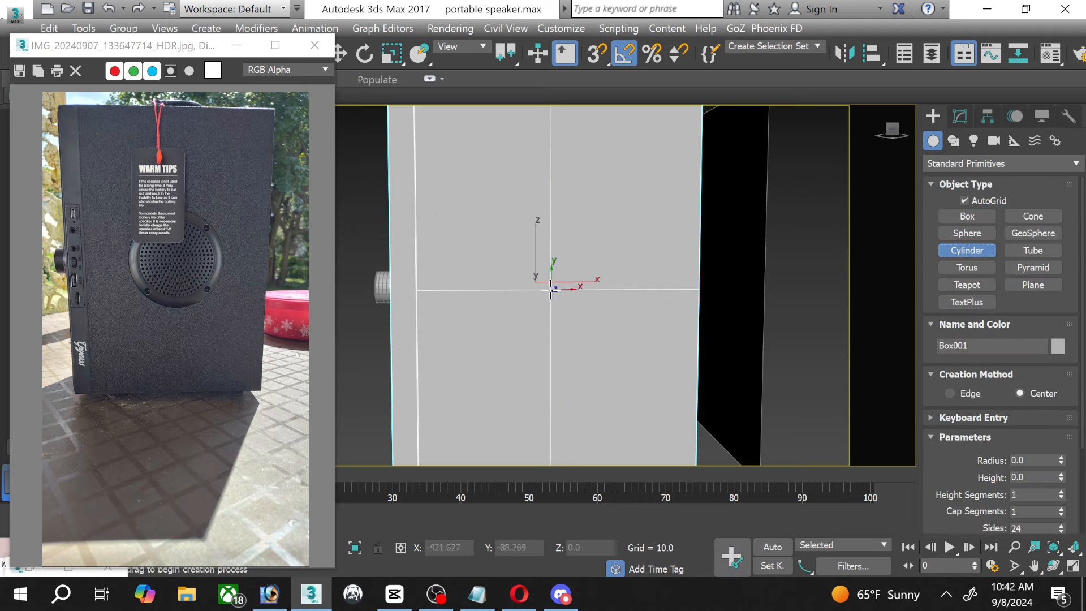
{"action": "left_click_drag", "start_coordinate": [551, 291], "coordinate": [584, 351]}
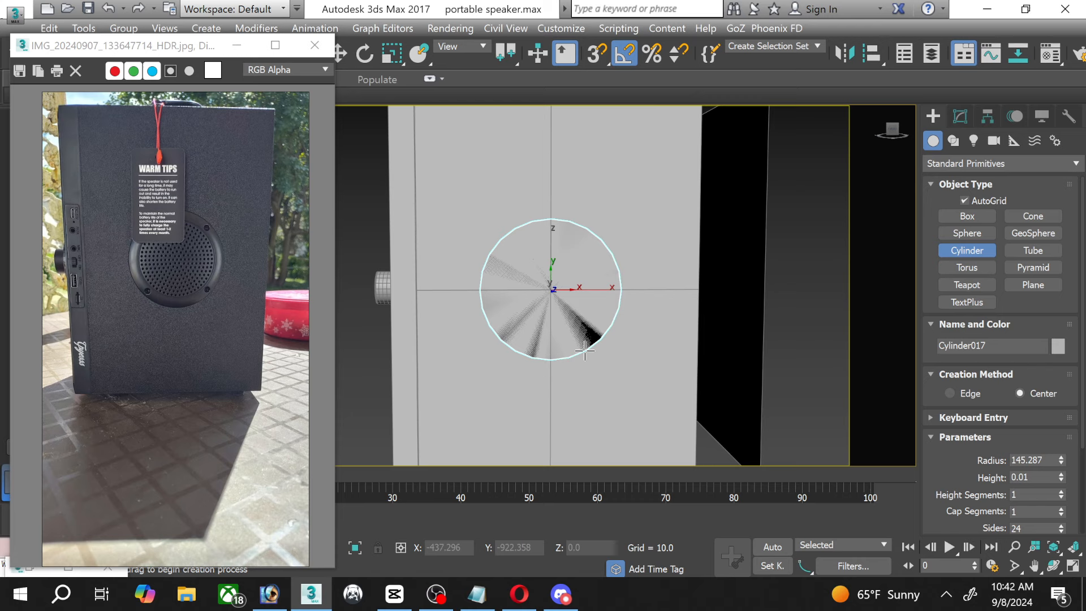
{"action": "left_click_drag", "start_coordinate": [584, 351], "coordinate": [584, 351]}
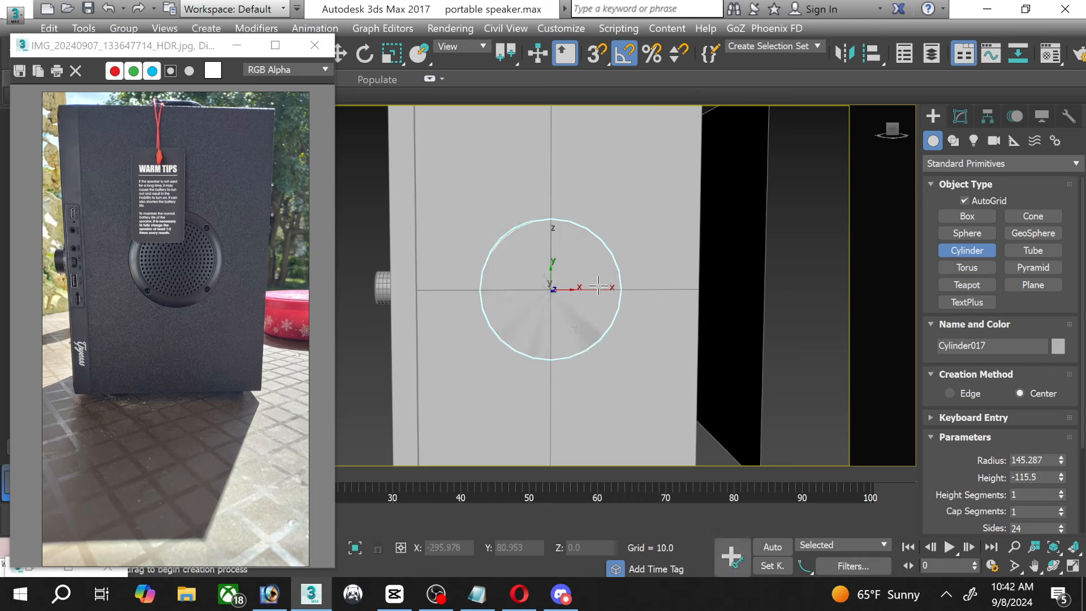
{"action": "left_click", "coordinate": [593, 406]}
Put the reference photo away, move the cylinder along Y into the cabinet, and isolate the cylinder together with the cabinet.
{"action": "left_click", "coordinate": [236, 46]}
{"action": "left_click", "coordinate": [337, 53]}
{"action": "key", "text": "alt+w"}
{"action": "left_click_drag", "start_coordinate": [402, 217], "coordinate": [400, 140]}
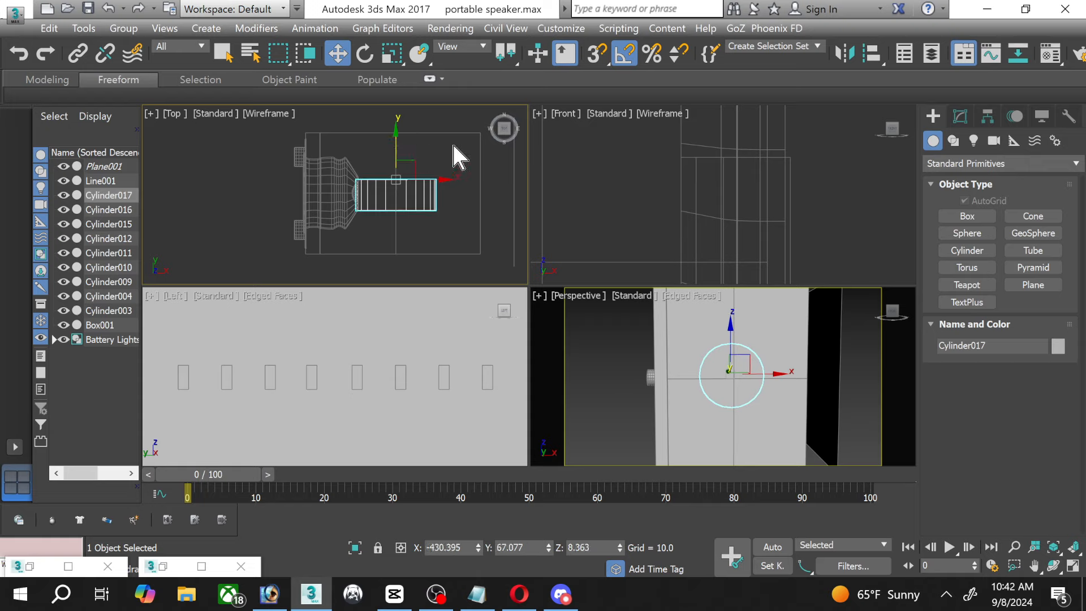
{"action": "left_click", "coordinate": [437, 141], "text": "ctrl"}
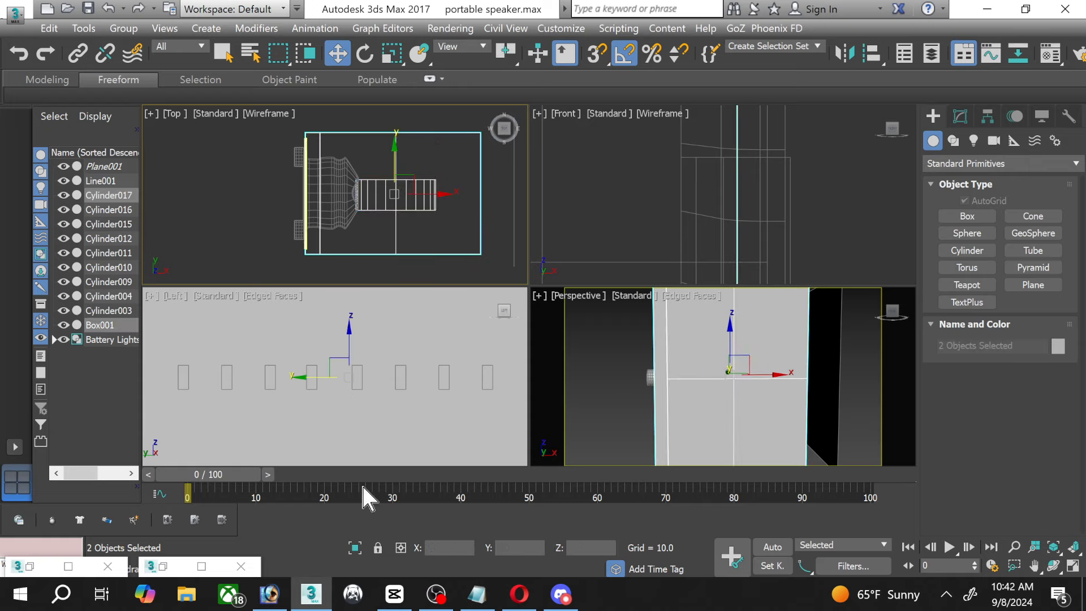
{"action": "left_click", "coordinate": [355, 548]}
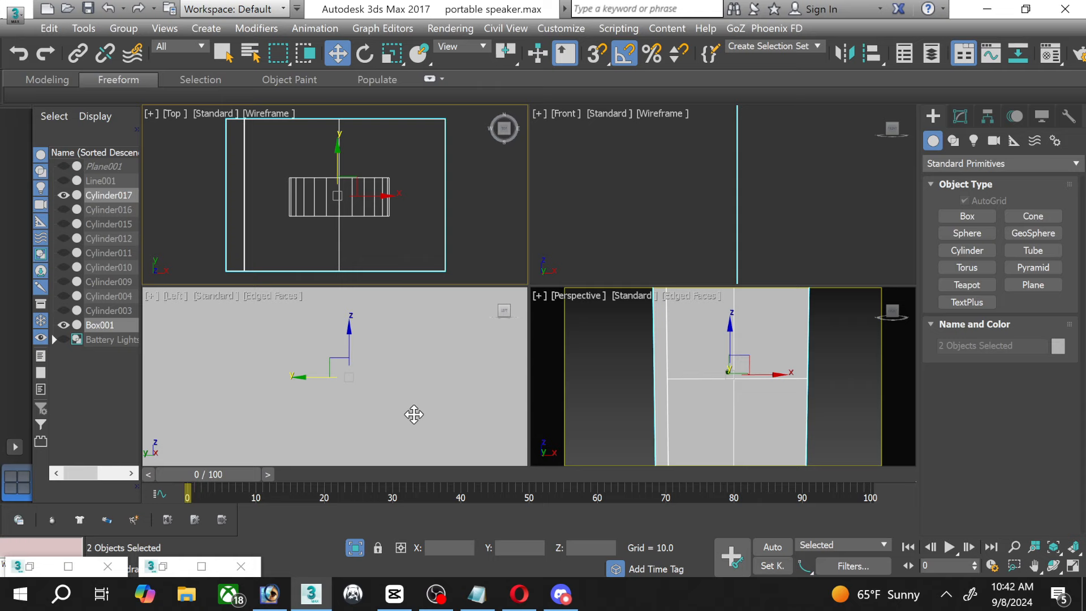
Increase the height of the cylinder inside the box to about 651.
{"action": "left_click", "coordinate": [381, 189]}
{"action": "left_click", "coordinate": [353, 192]}
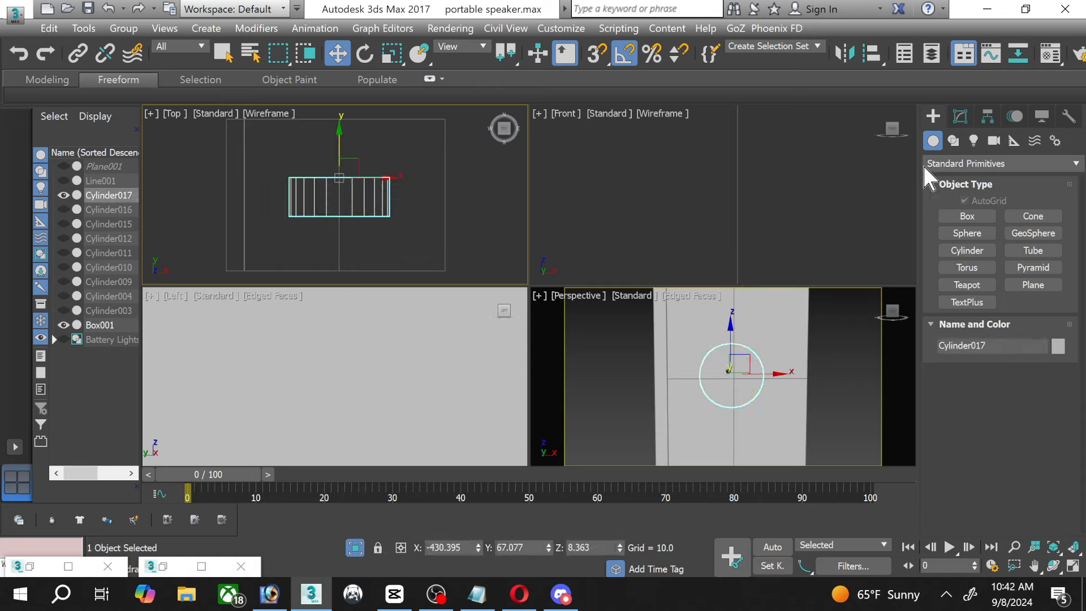
{"action": "left_click", "coordinate": [961, 117]}
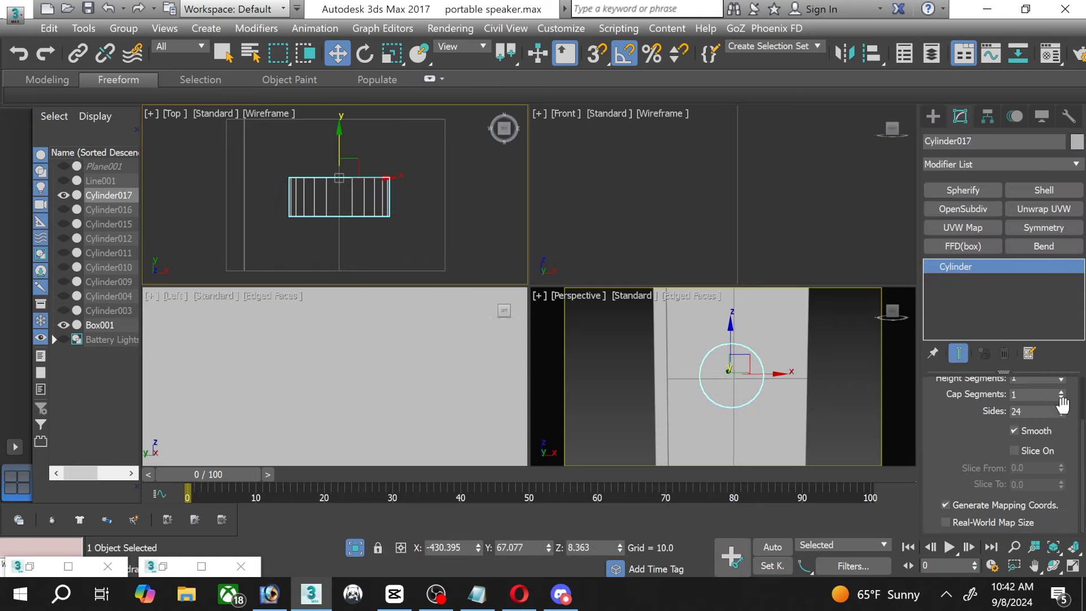
{"action": "scroll", "coordinate": [1083, 419], "scroll_direction": "up", "scroll_amount": 2}
{"action": "scroll", "coordinate": [1083, 419], "scroll_direction": "up", "scroll_amount": 1}
{"action": "left_click_drag", "start_coordinate": [1061, 426], "coordinate": [1061, 339]}
Move the cylinder back along Y until it passes through both sides of the box, and place a copy of it beside the box.
{"action": "scroll", "coordinate": [370, 190], "scroll_direction": "down", "scroll_amount": 3}
{"action": "left_click_drag", "start_coordinate": [355, 156], "coordinate": [354, 108]}
{"action": "left_click_drag", "start_coordinate": [769, 370], "coordinate": [978, 370], "text": "shift"}
{"action": "left_click", "coordinate": [545, 365]}
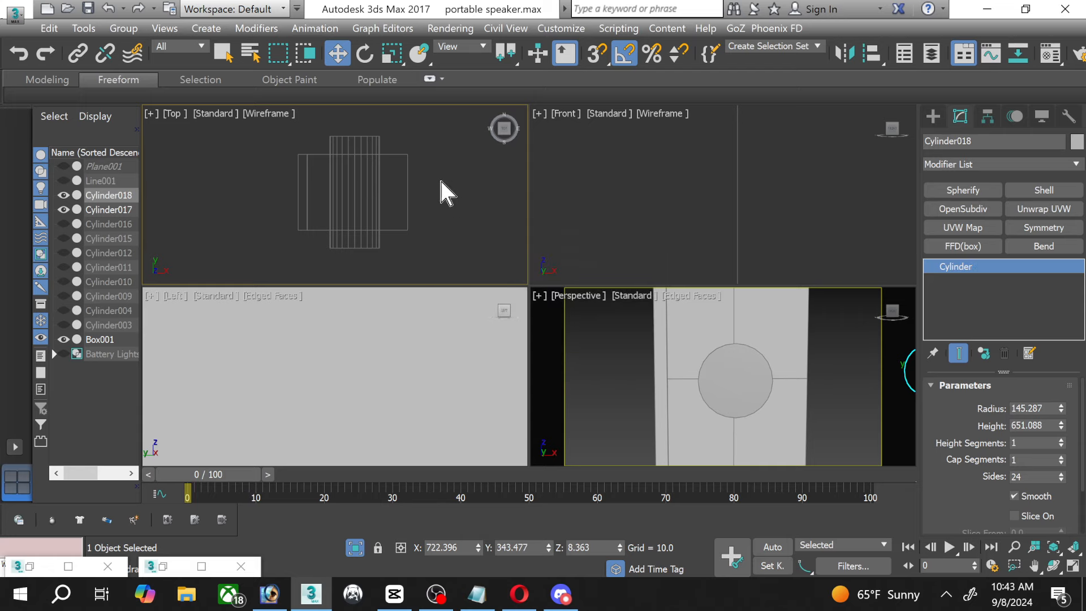
Select the box in an enlarged Perspective view and save the scene.
{"action": "left_click", "coordinate": [370, 140]}
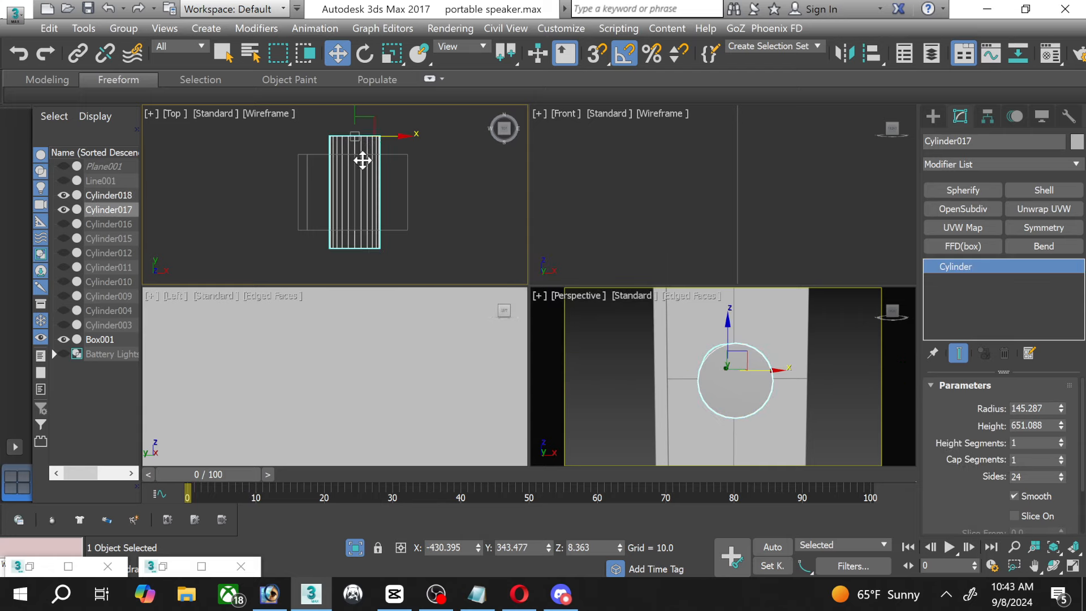
{"action": "left_click", "coordinate": [765, 329]}
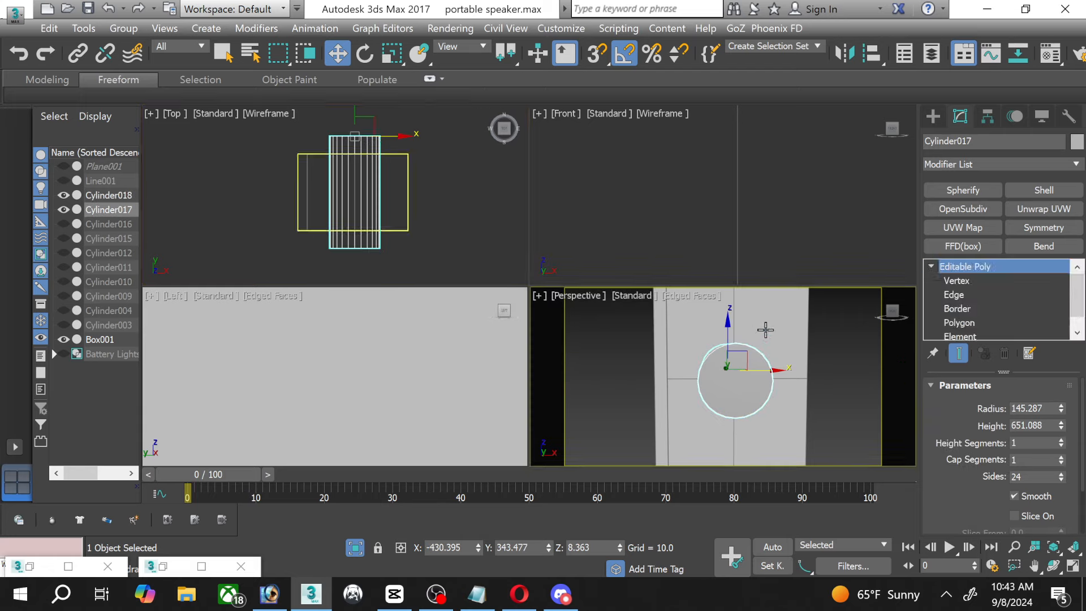
{"action": "left_click", "coordinate": [1073, 566]}
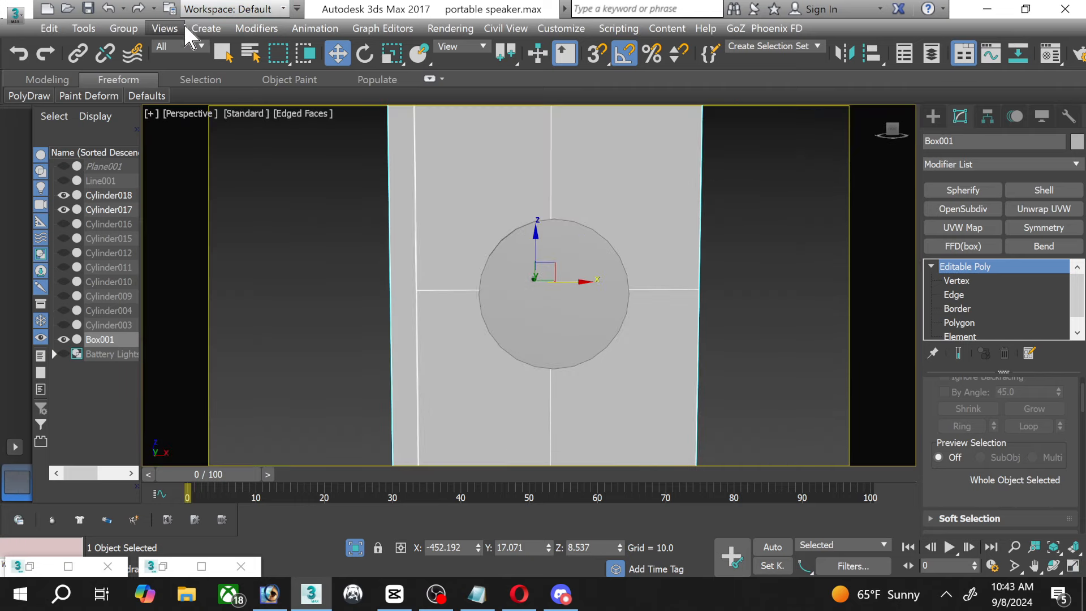
{"action": "left_click", "coordinate": [217, 24]}
{"action": "left_click", "coordinate": [94, 5]}
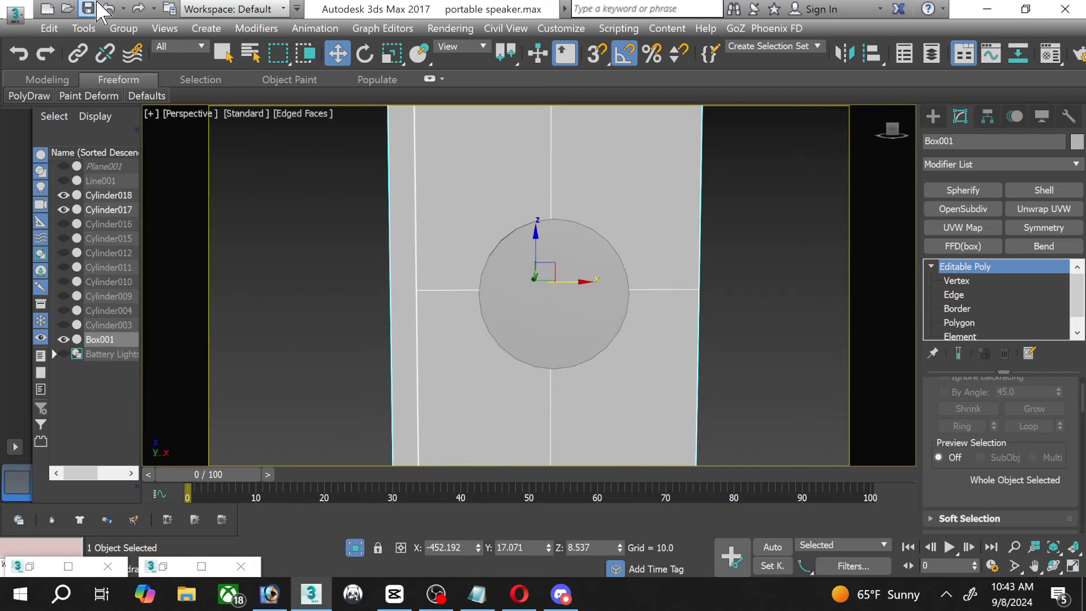
Cut a round opening in the box with ProBoolean, using Subtraction with Cookie enabled and picking the cylinder that passes through it.
{"action": "left_click", "coordinate": [206, 29]}
{"action": "mouse_move", "coordinate": [271, 96]}
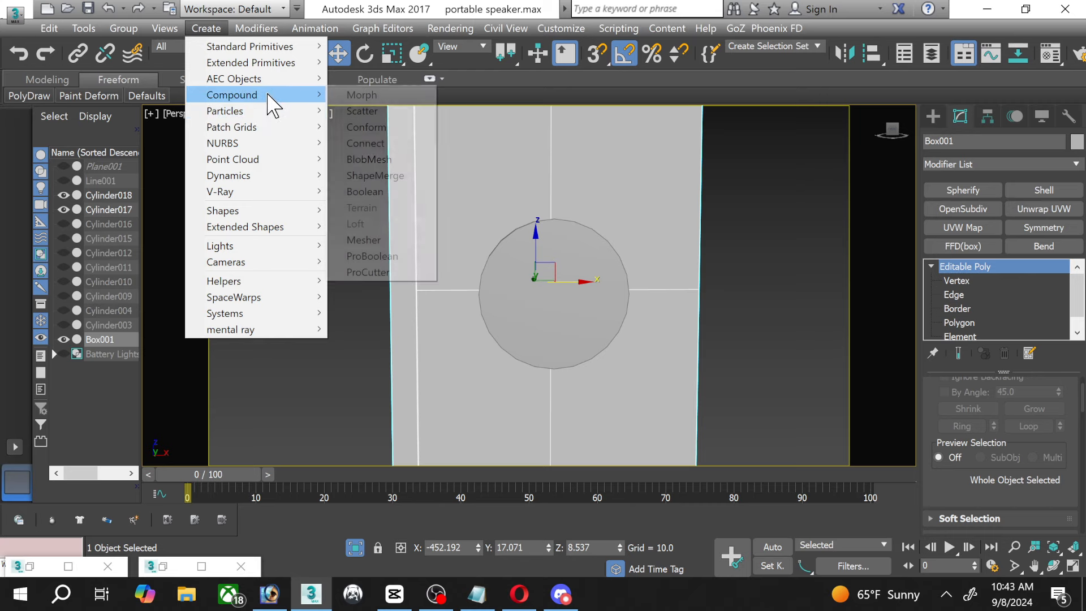
{"action": "left_click", "coordinate": [353, 263]}
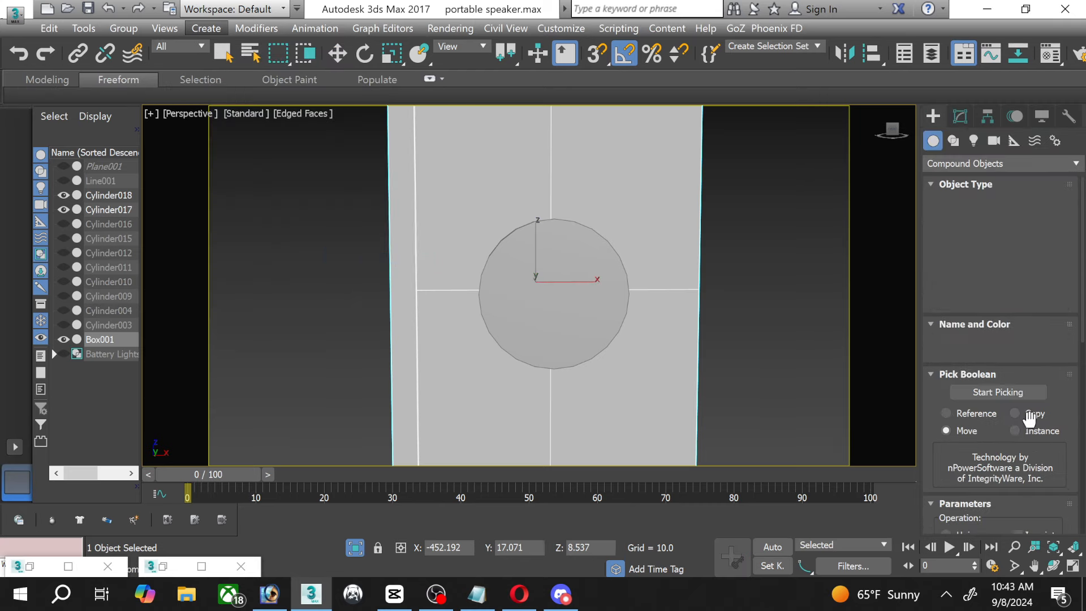
{"action": "scroll", "coordinate": [1030, 441], "scroll_direction": "down", "scroll_amount": 2}
{"action": "left_click", "coordinate": [1033, 510]}
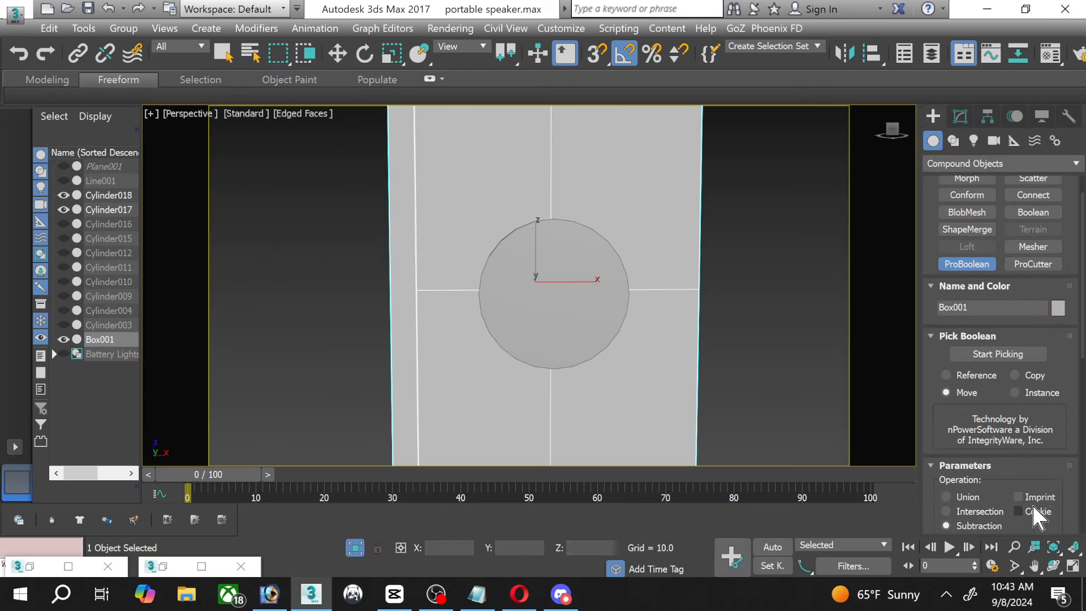
{"action": "left_click", "coordinate": [1007, 353]}
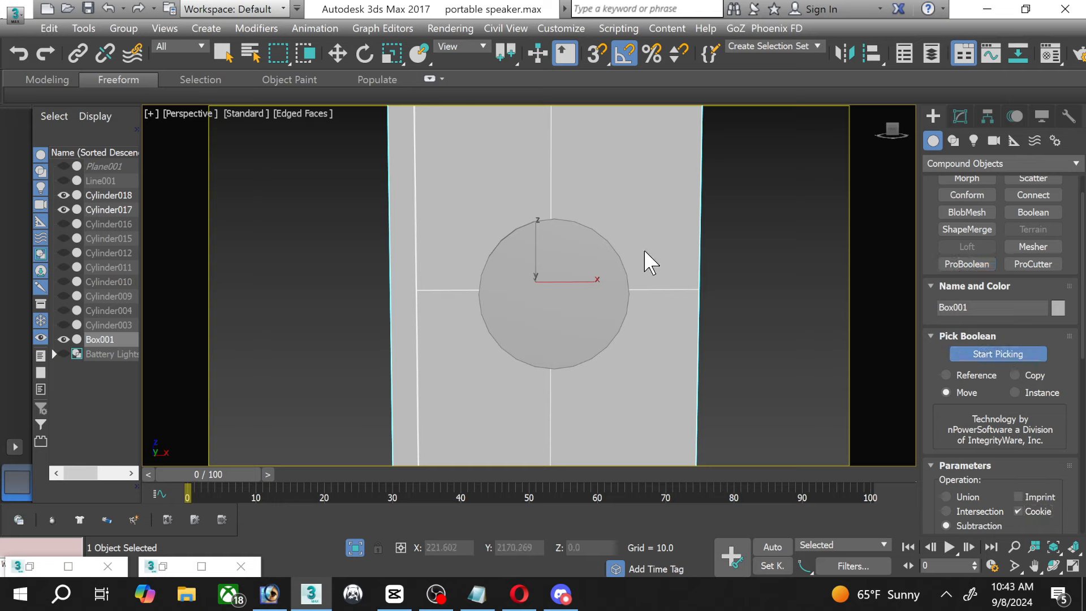
{"action": "left_click", "coordinate": [535, 279]}
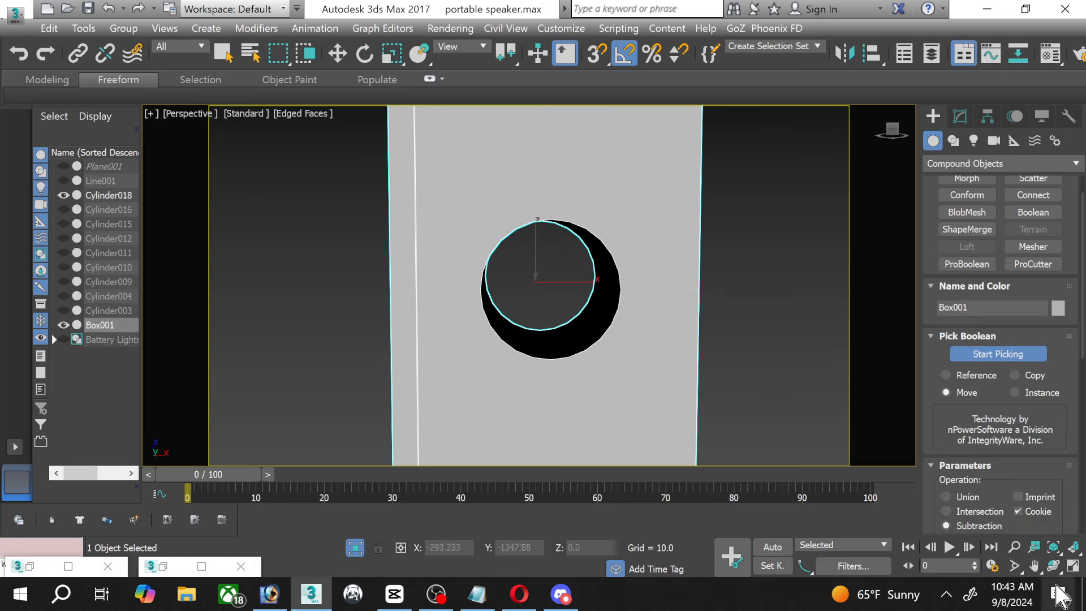
Enlarge the Front view and exit isolation so all the speaker parts are shown.
{"action": "left_click", "coordinate": [1054, 563]}
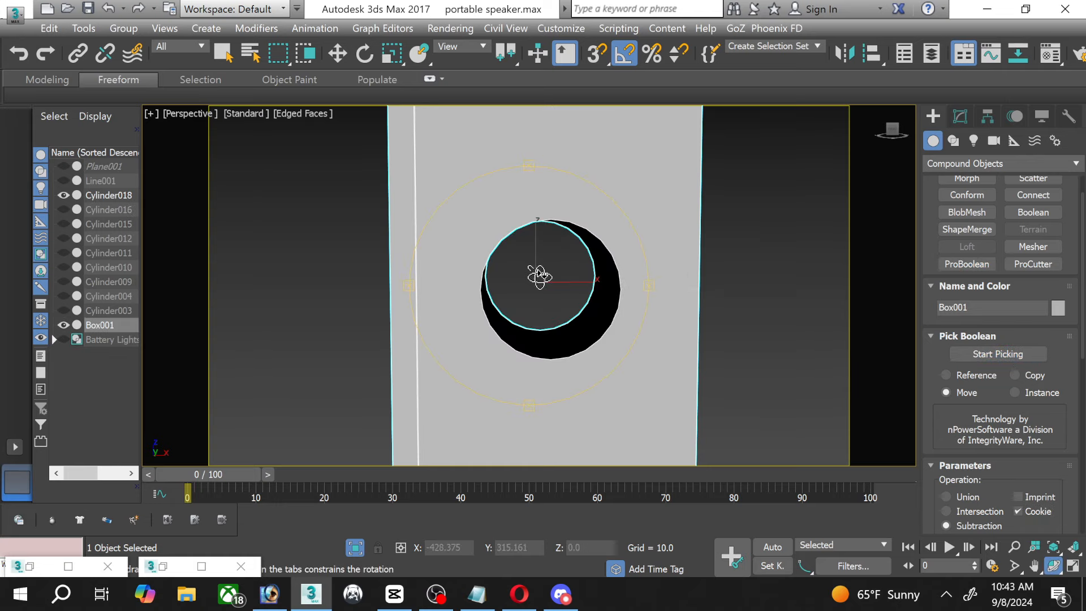
{"action": "left_click", "coordinate": [1073, 565]}
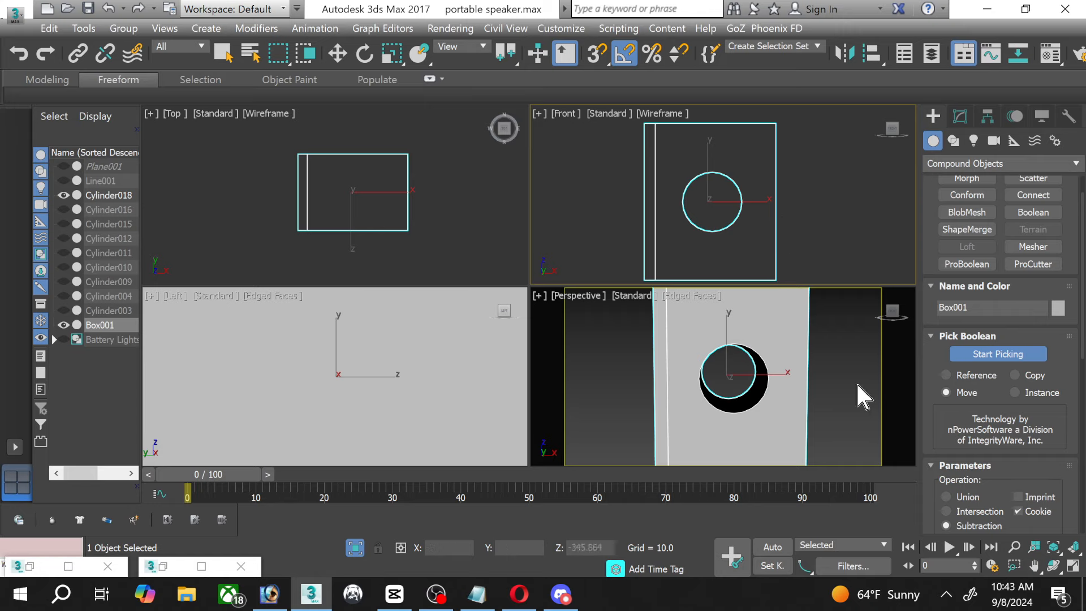
{"action": "left_click", "coordinate": [1074, 565]}
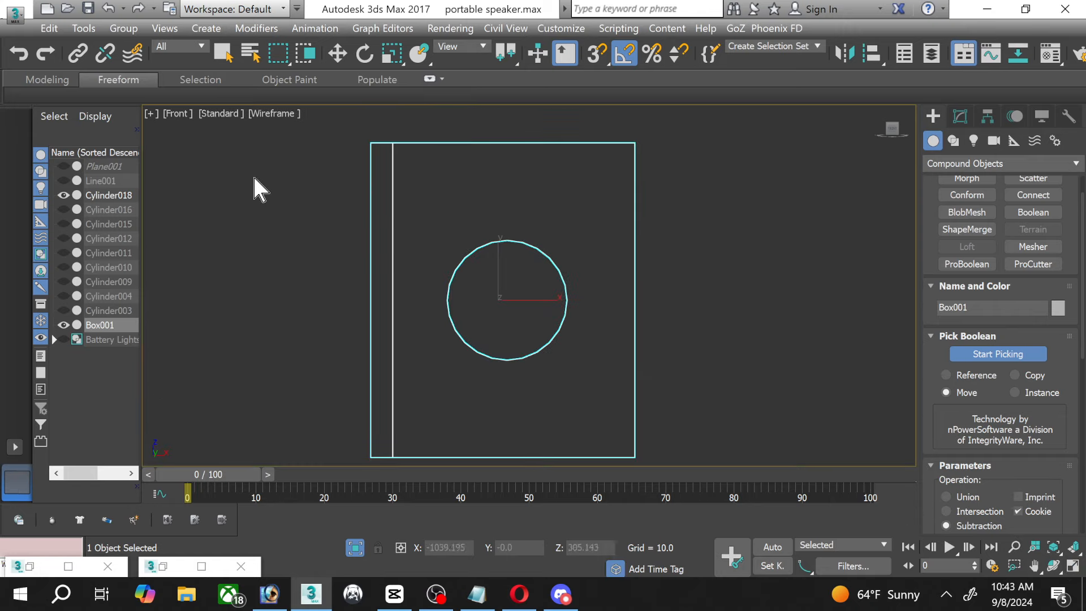
{"action": "left_click", "coordinate": [354, 547]}
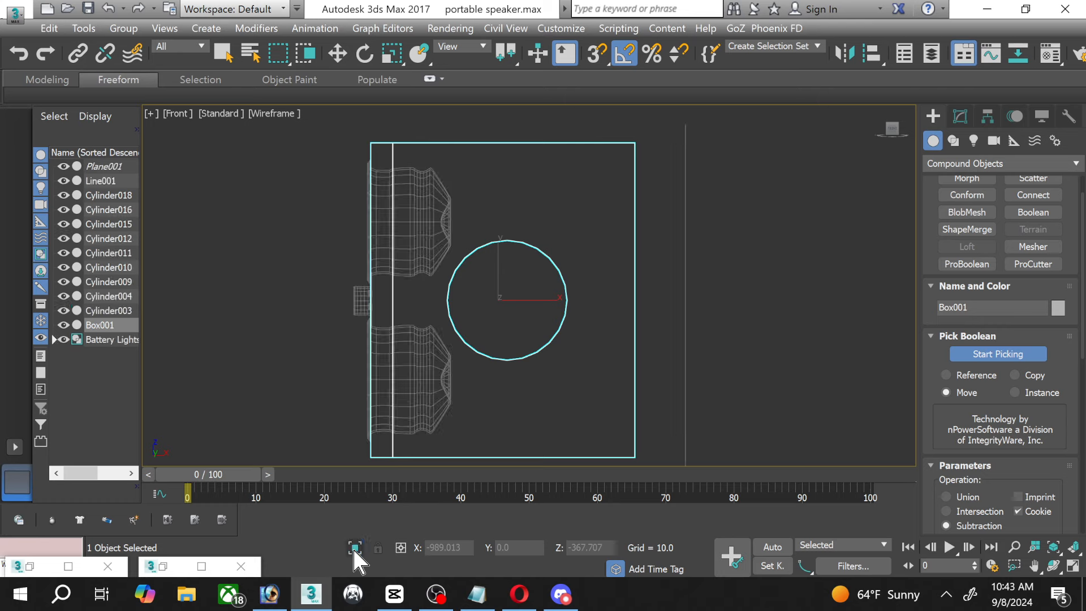
{"action": "left_click", "coordinate": [337, 54]}
{"action": "scroll", "coordinate": [485, 240], "scroll_direction": "down", "scroll_amount": 2}
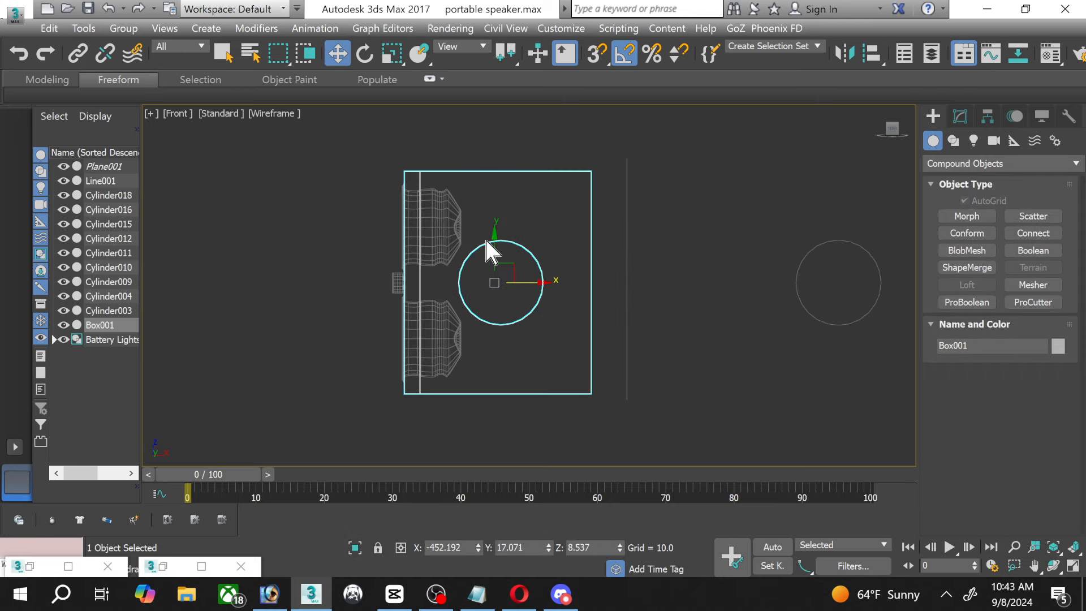
Move the copied cylinder along X onto the box's round opening, aligning it exactly at about X -429.8.
{"action": "left_click", "coordinate": [833, 246]}
{"action": "scroll", "coordinate": [833, 246], "scroll_direction": "up", "scroll_amount": 2}
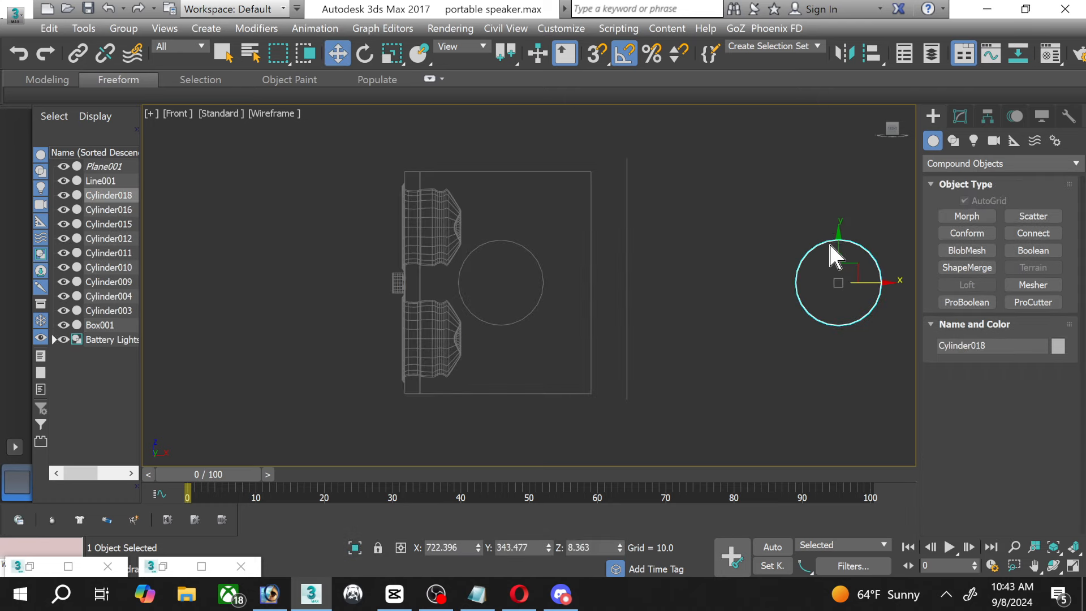
{"action": "left_click_drag", "start_coordinate": [799, 289], "coordinate": [400, 262]}
{"action": "scroll", "coordinate": [378, 273], "scroll_direction": "up", "scroll_amount": 5}
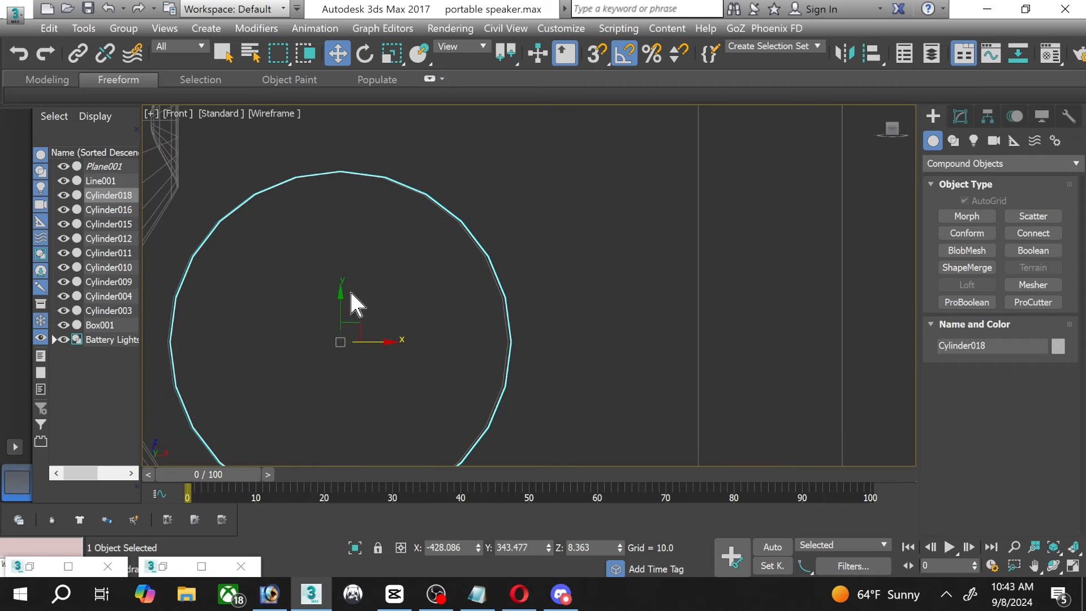
{"action": "middle_click_drag", "start_coordinate": [350, 302], "coordinate": [384, 301]}
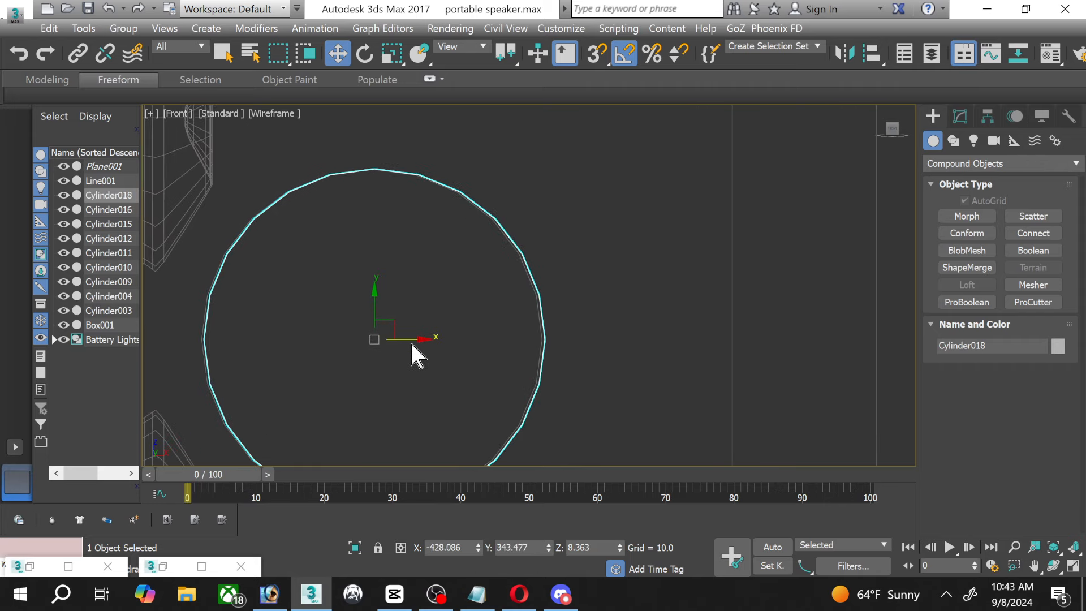
{"action": "mouse_move", "coordinate": [409, 339]}
{"action": "left_mouse_down"}
{"action": "mouse_move", "coordinate": [422, 339]}
{"action": "mouse_move", "coordinate": [406, 339]}
{"action": "left_mouse_up"}
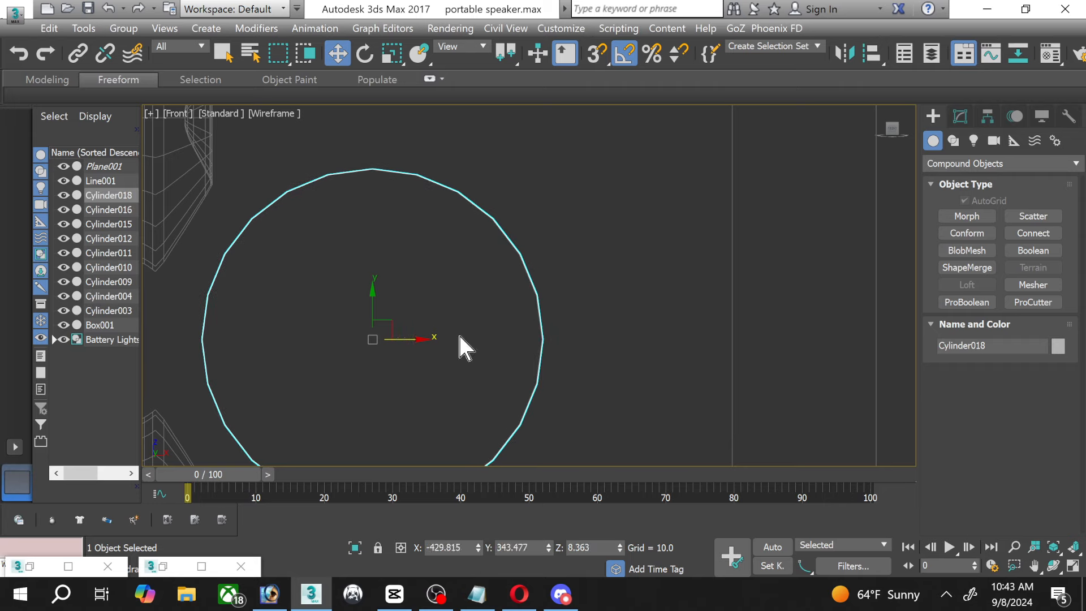
Convert the copied cylinder to an Editable Poly and reduce it to its front cap face.
{"action": "left_click", "coordinate": [1072, 567]}
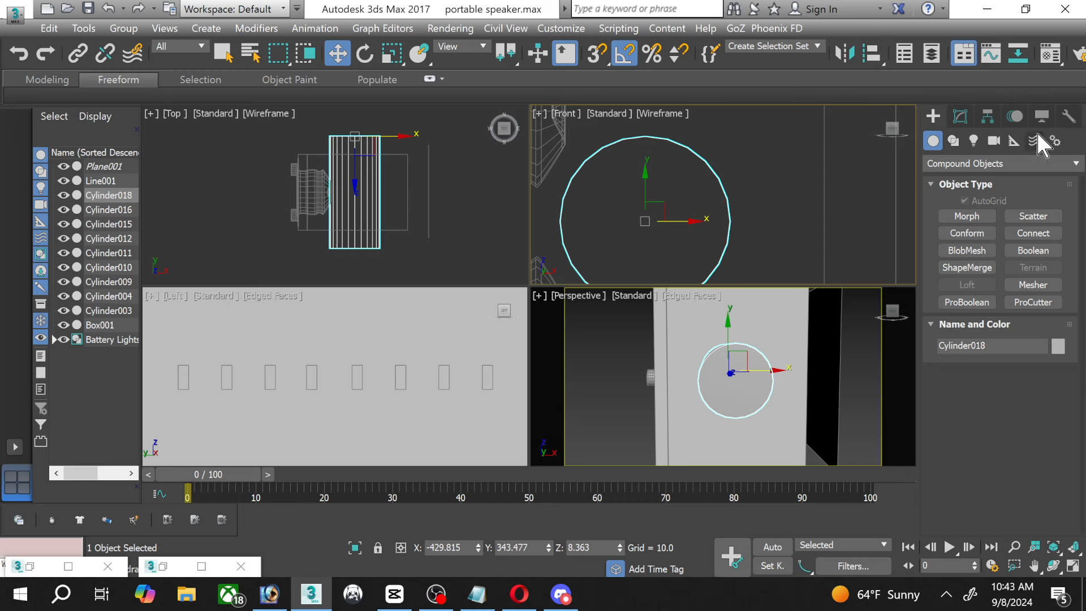
{"action": "left_click", "coordinate": [960, 117]}
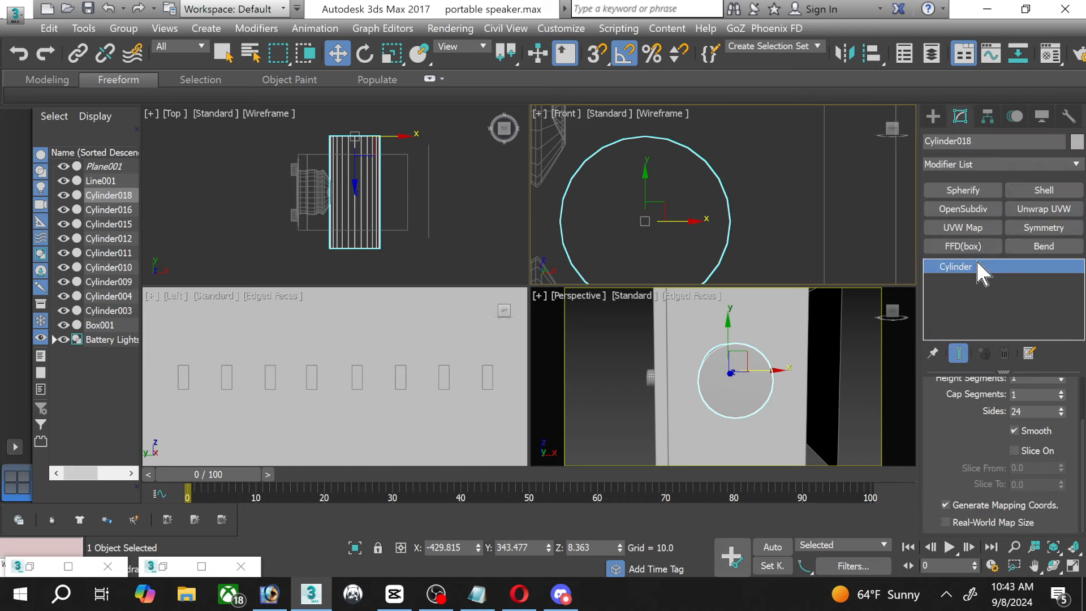
{"action": "right_click", "coordinate": [977, 266]}
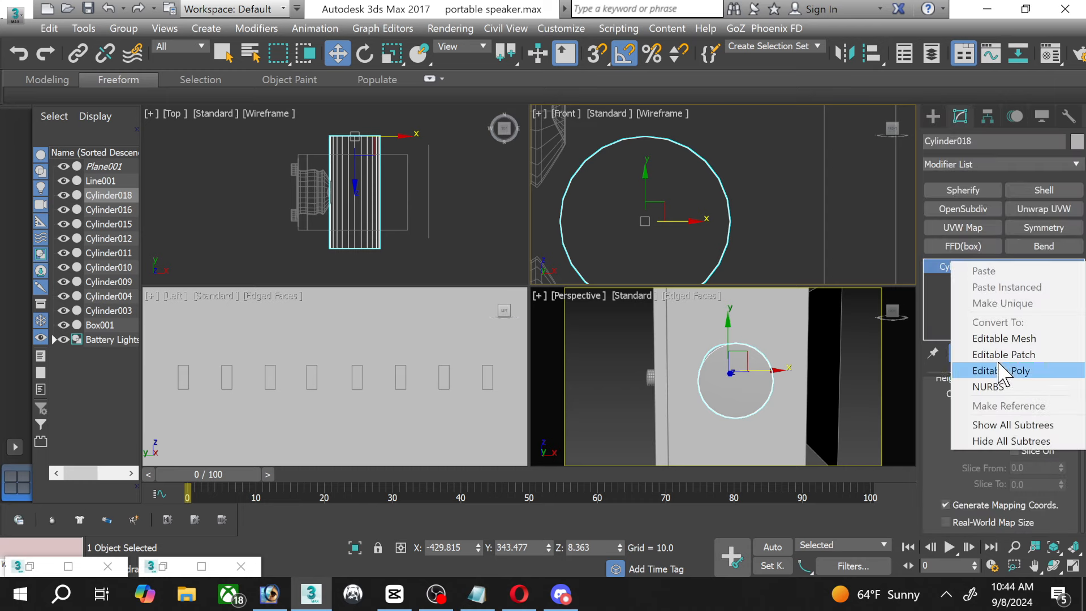
{"action": "left_click", "coordinate": [998, 370]}
{"action": "left_click", "coordinate": [930, 266]}
{"action": "scroll", "coordinate": [734, 380], "scroll_direction": "up", "scroll_amount": 3}
{"action": "key", "text": "alt+w"}
{"action": "key", "text": "r"}
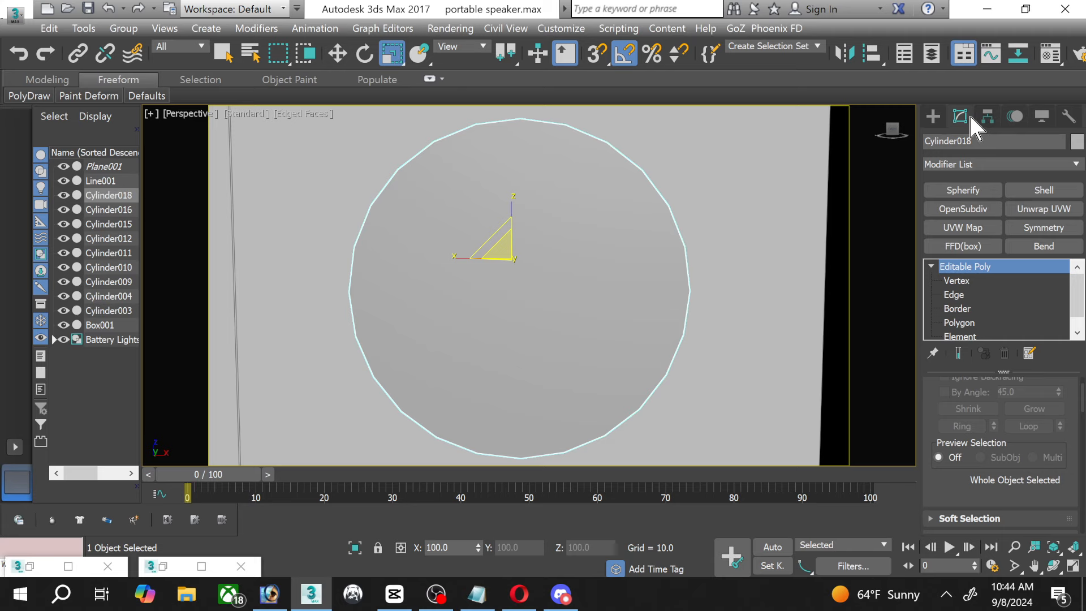
Center the pivot of the round cap to the object, affecting the pivot only.
{"action": "left_click", "coordinate": [986, 118]}
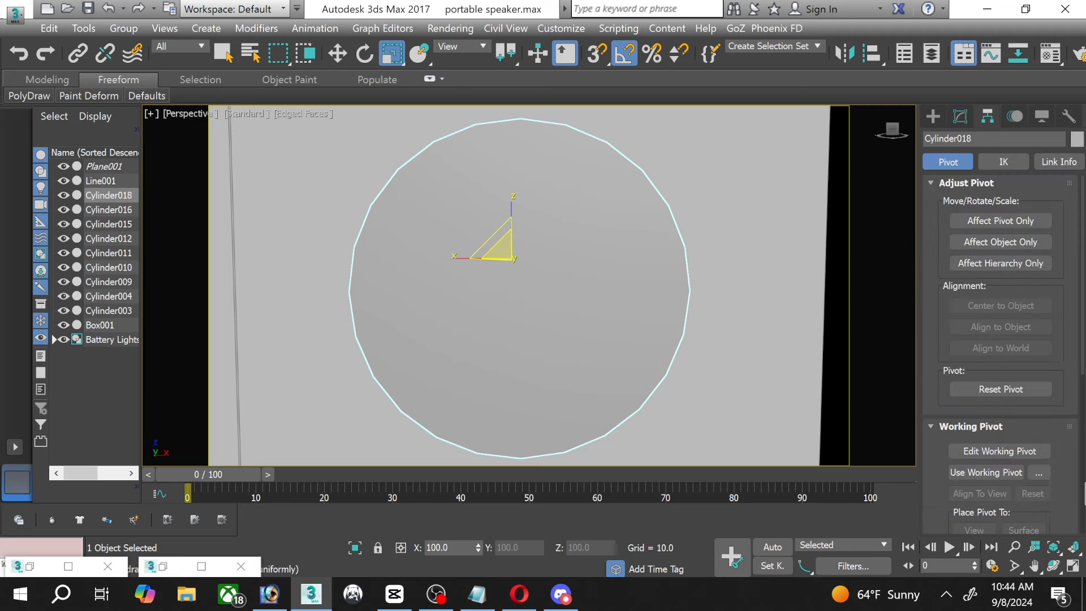
{"action": "left_click", "coordinate": [1073, 565]}
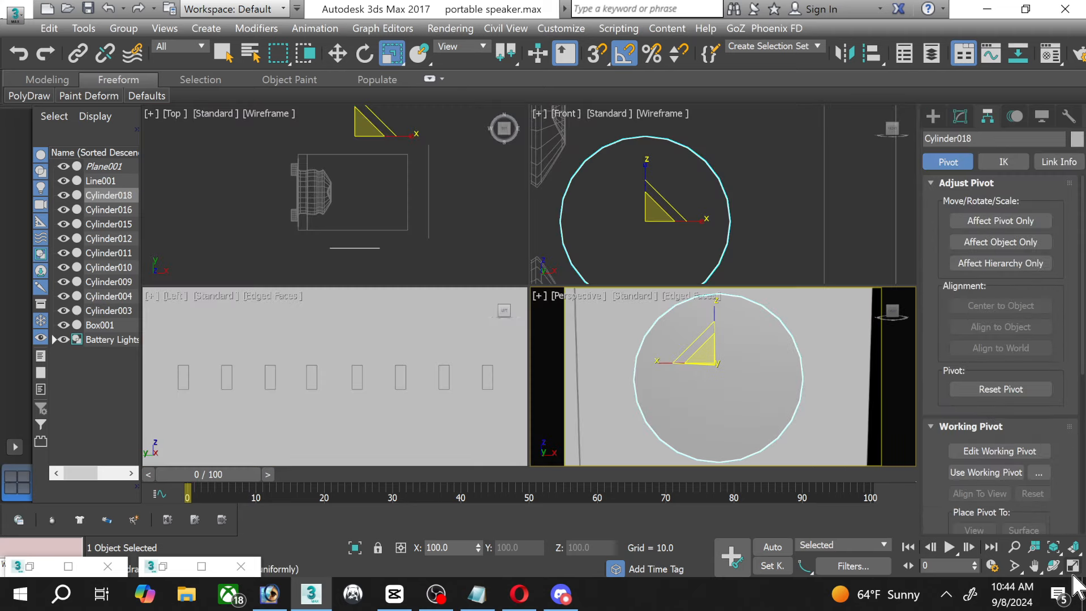
{"action": "right_click", "coordinate": [815, 258]}
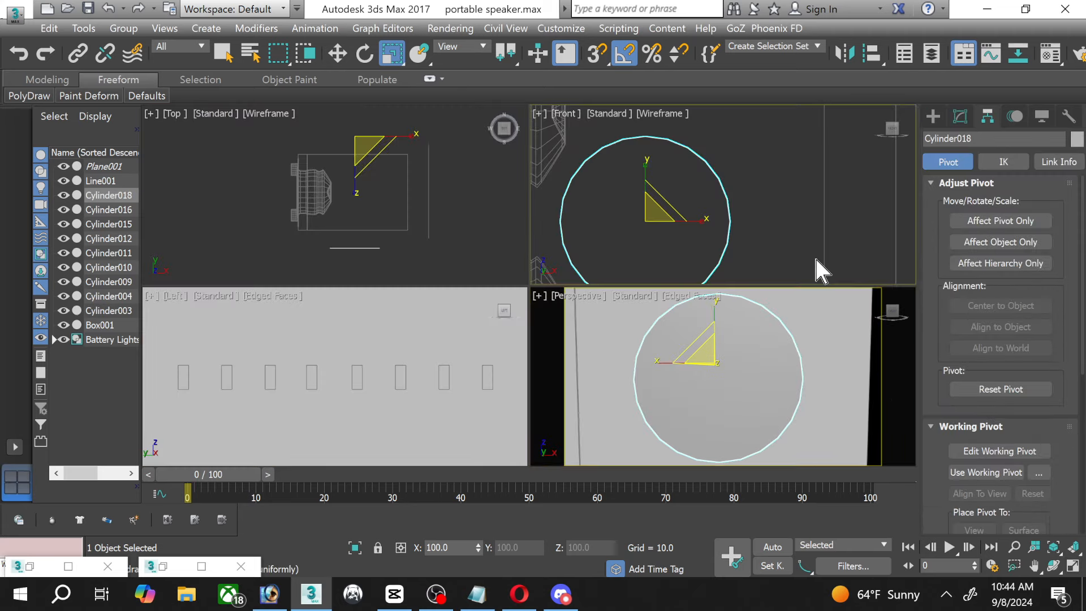
{"action": "left_click", "coordinate": [1073, 565]}
{"action": "left_click", "coordinate": [1021, 222]}
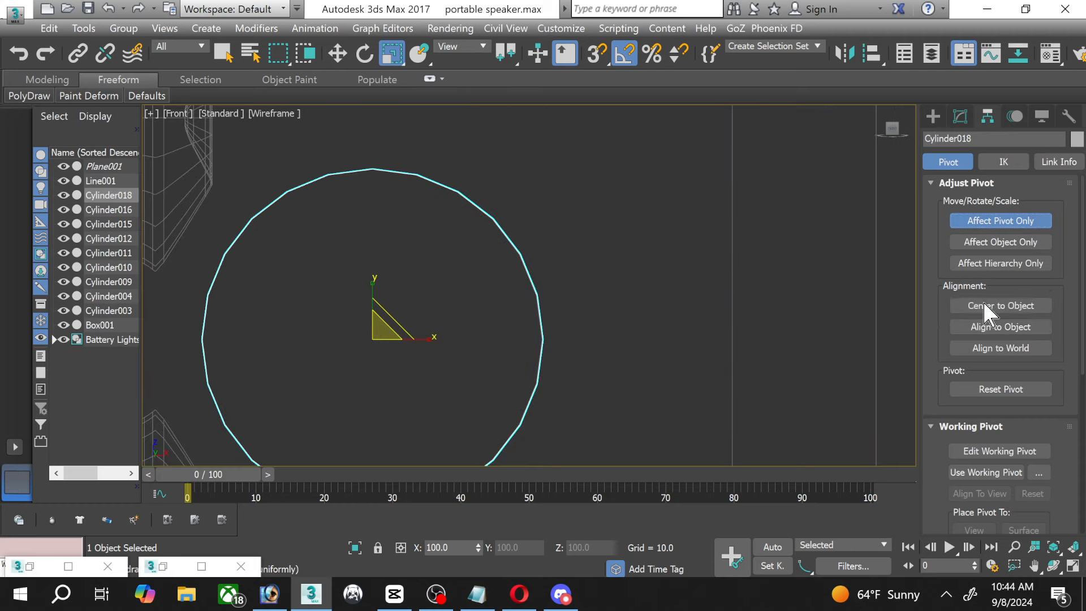
{"action": "left_click", "coordinate": [984, 306]}
Scale the round cap down uniformly to about 98 percent in the Front view.
{"action": "left_click", "coordinate": [960, 116]}
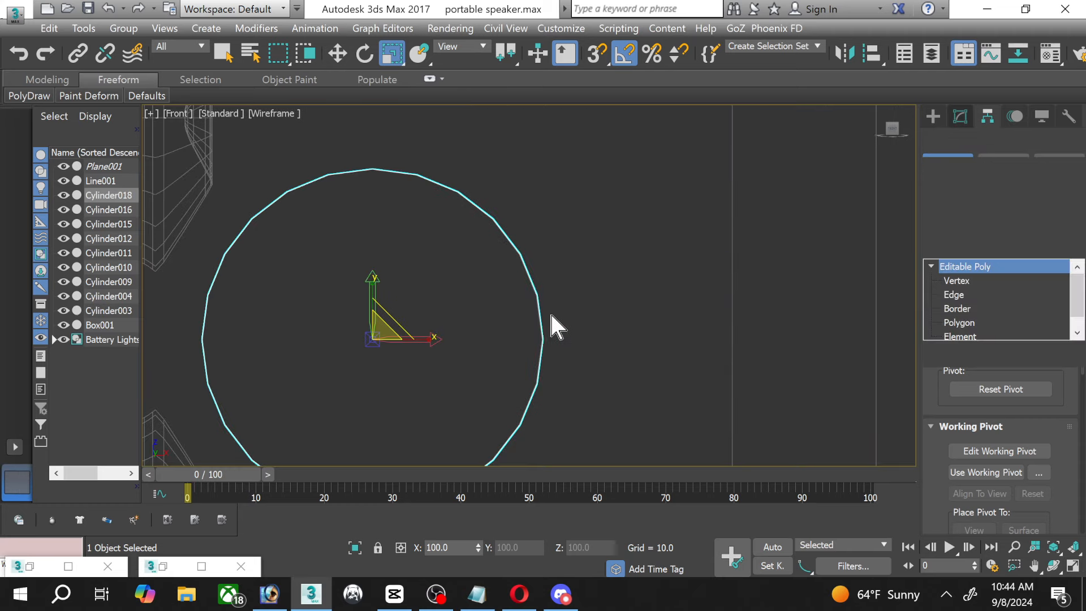
{"action": "key", "text": "z"}
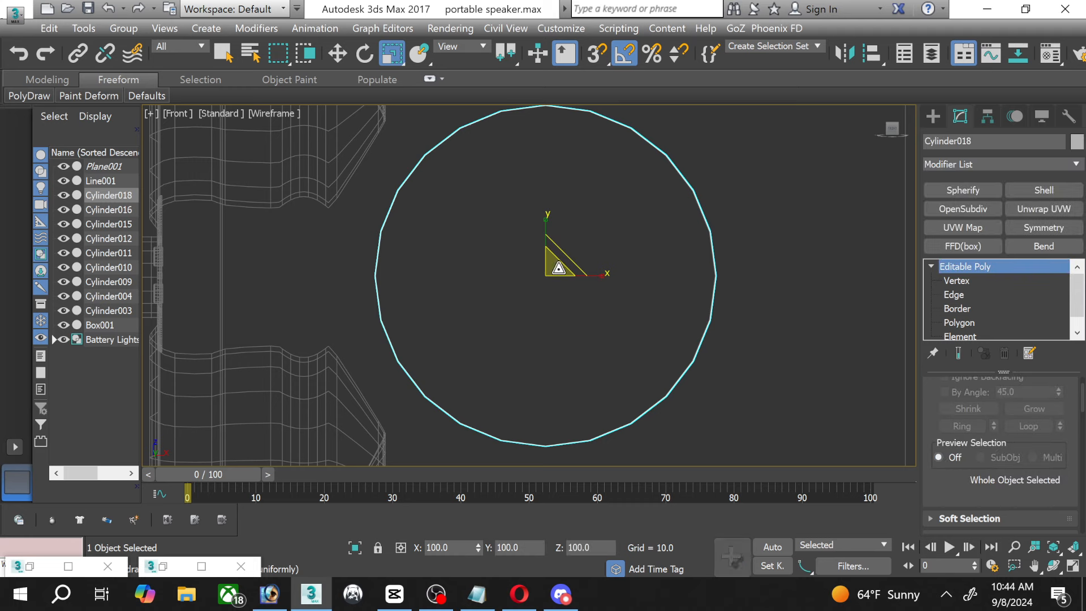
{"action": "left_click_drag", "start_coordinate": [559, 267], "coordinate": [547, 267]}
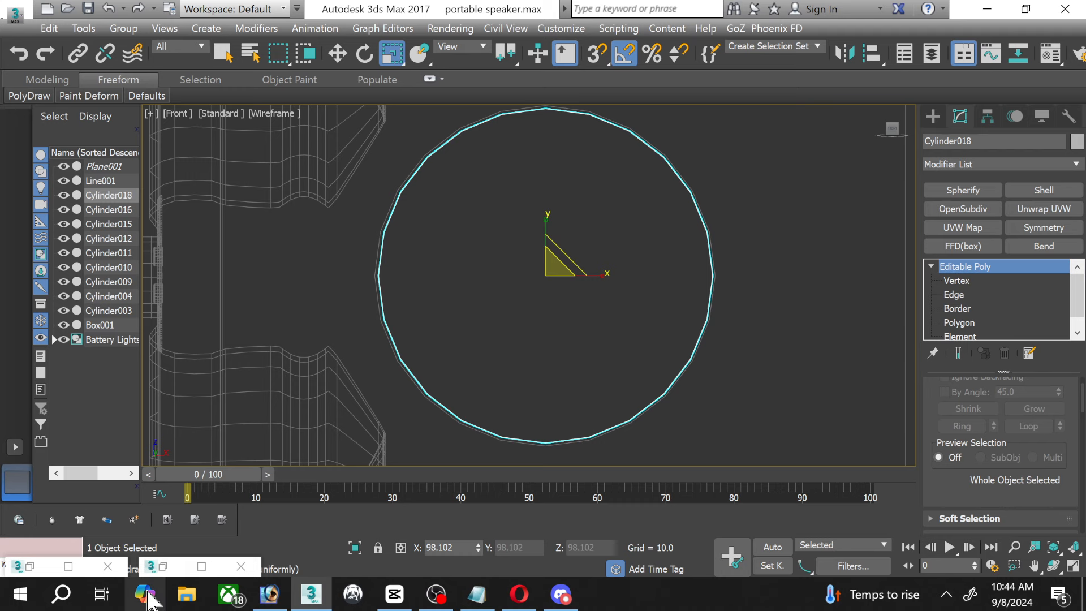
Examine the round perforated grille on the speaker's side in the reference photo.
{"action": "left_click", "coordinate": [165, 561]}
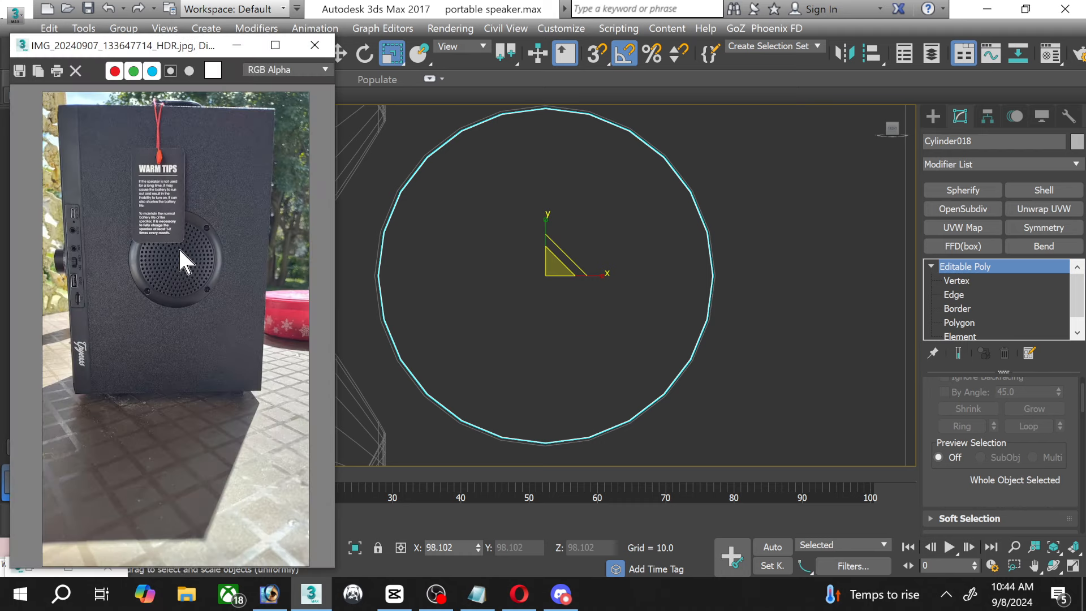
{"action": "scroll", "coordinate": [178, 247], "scroll_direction": "up", "scroll_amount": 5}
{"action": "scroll", "coordinate": [178, 246], "scroll_direction": "down", "scroll_amount": 3}
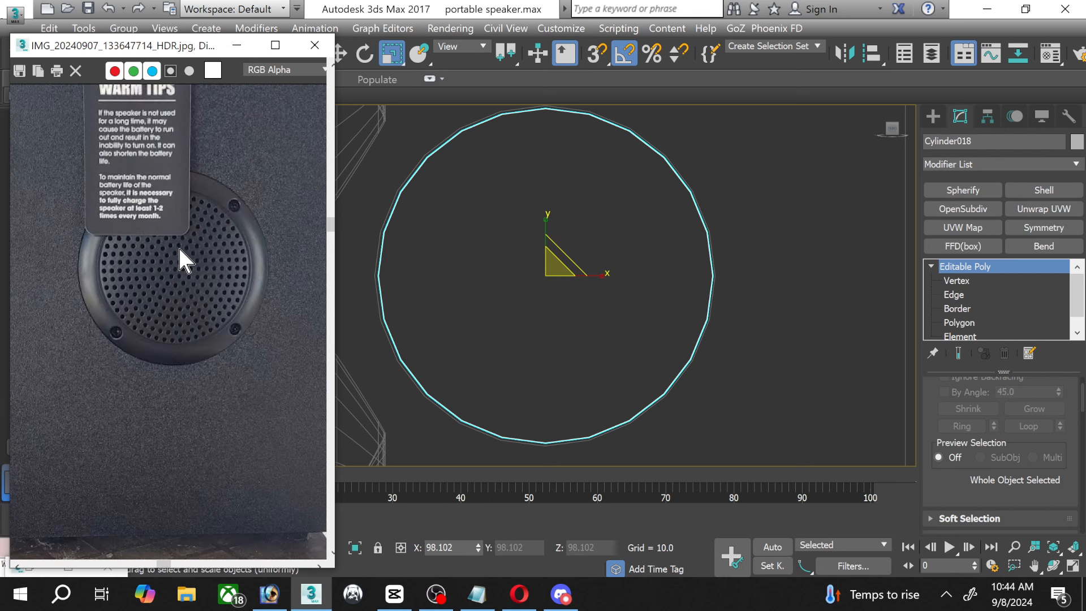
{"action": "middle_click_drag", "start_coordinate": [478, 233], "coordinate": [478, 242]}
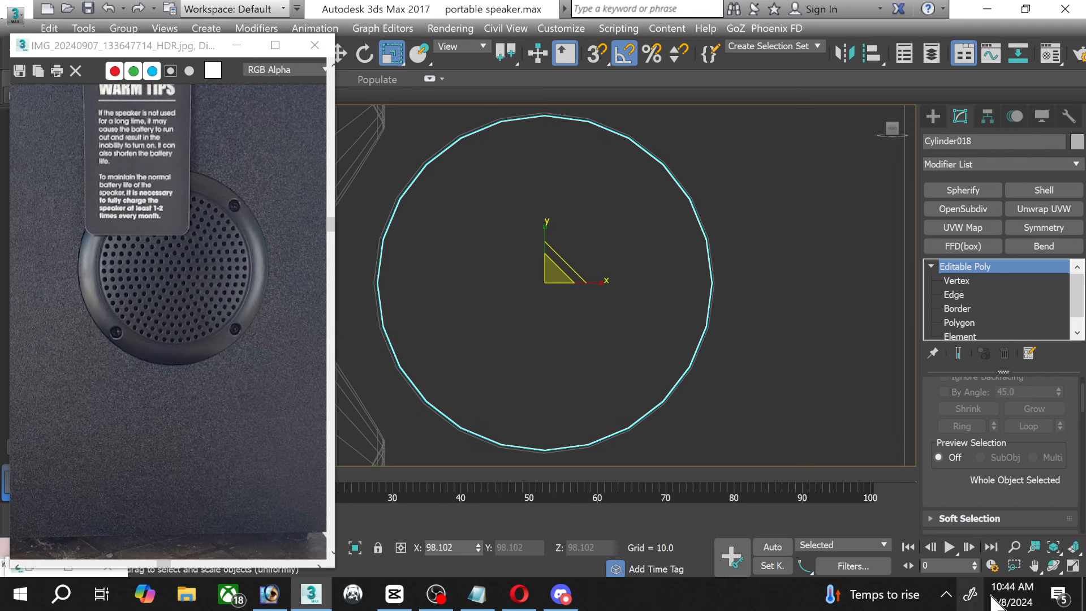
Isolate the round cap in the Perspective view and orient the view toward its face.
{"action": "left_click", "coordinate": [1073, 566]}
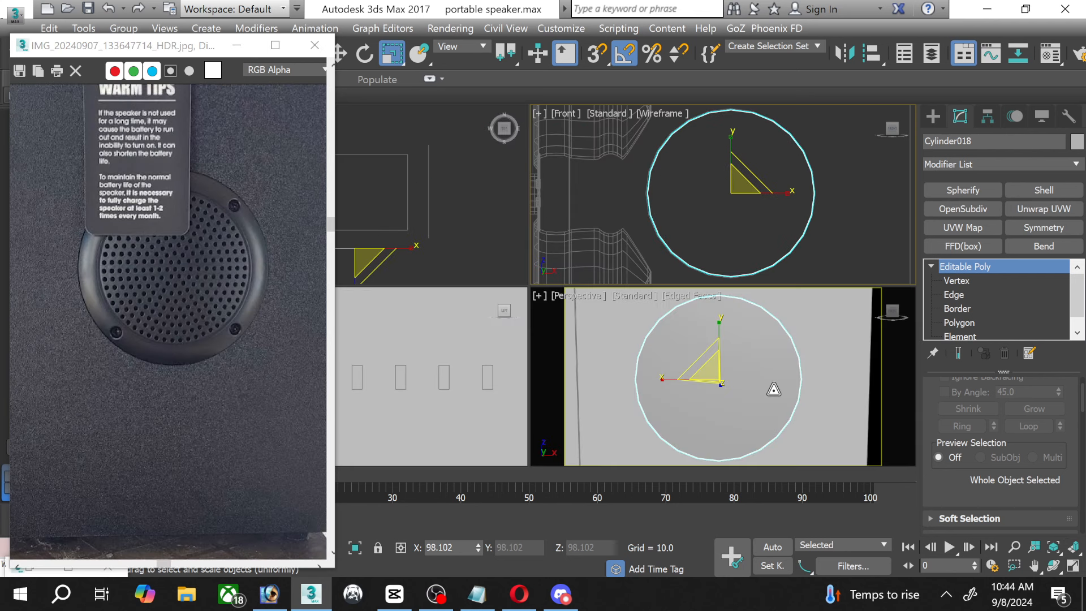
{"action": "left_click", "coordinate": [1073, 567]}
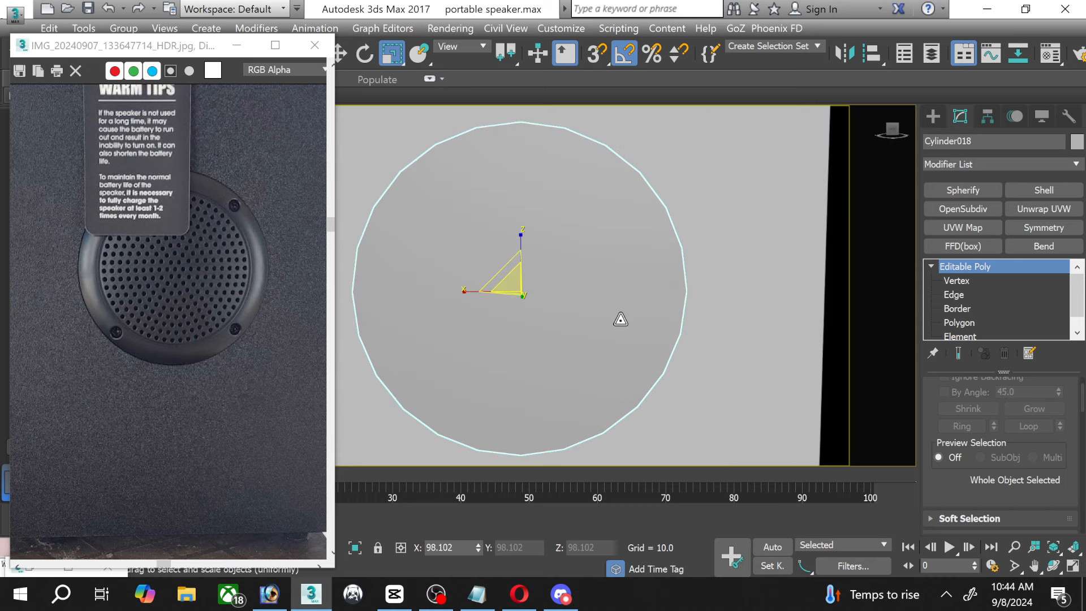
{"action": "left_click", "coordinate": [1053, 566]}
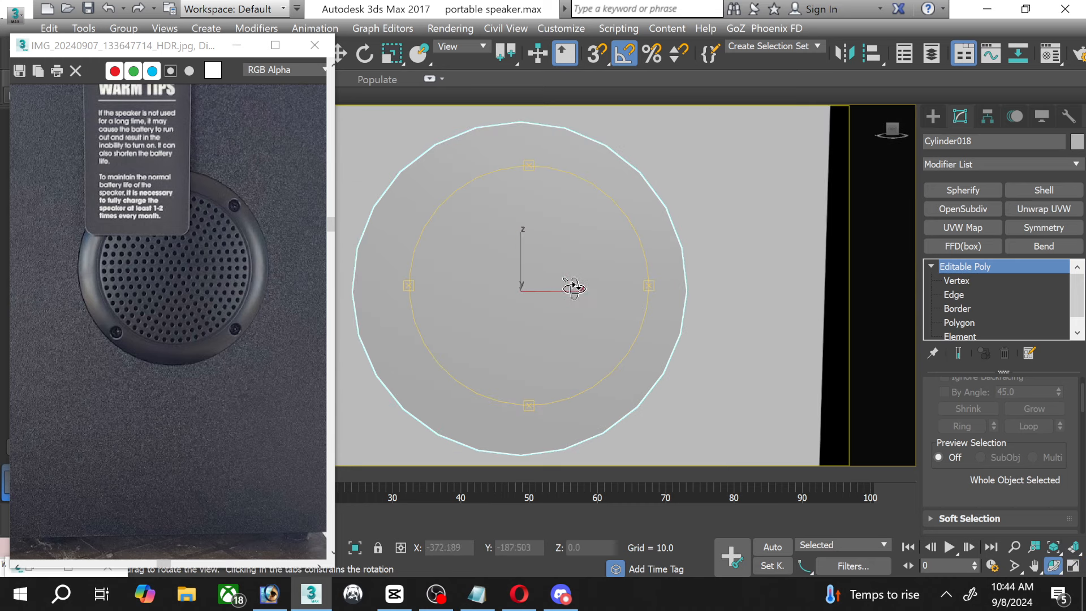
{"action": "left_click_drag", "start_coordinate": [574, 286], "coordinate": [526, 284]}
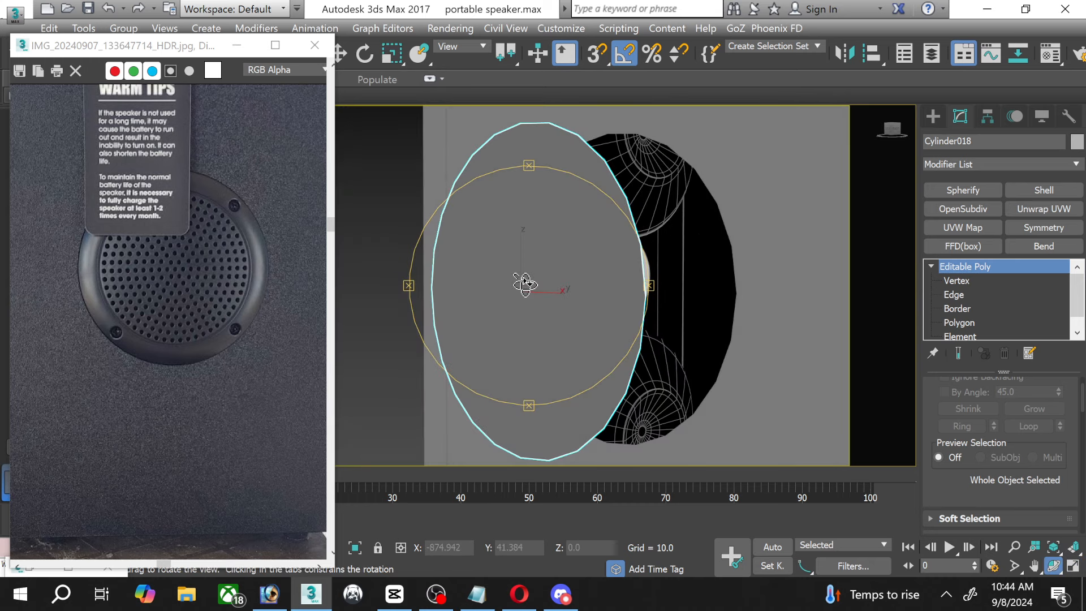
{"action": "left_click", "coordinate": [237, 45]}
{"action": "left_click", "coordinate": [338, 53]}
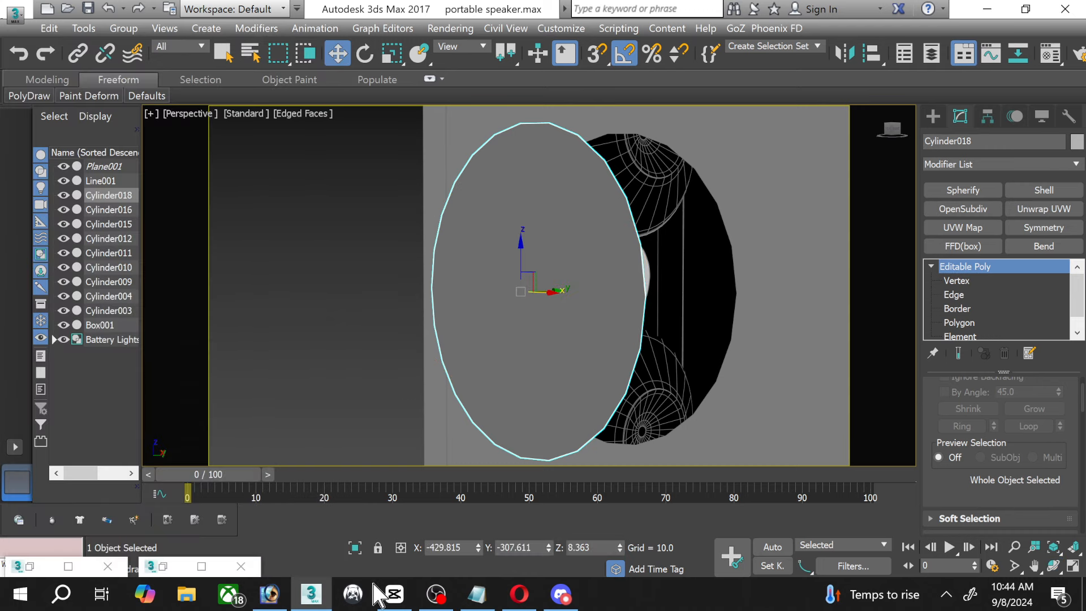
{"action": "left_click", "coordinate": [355, 547]}
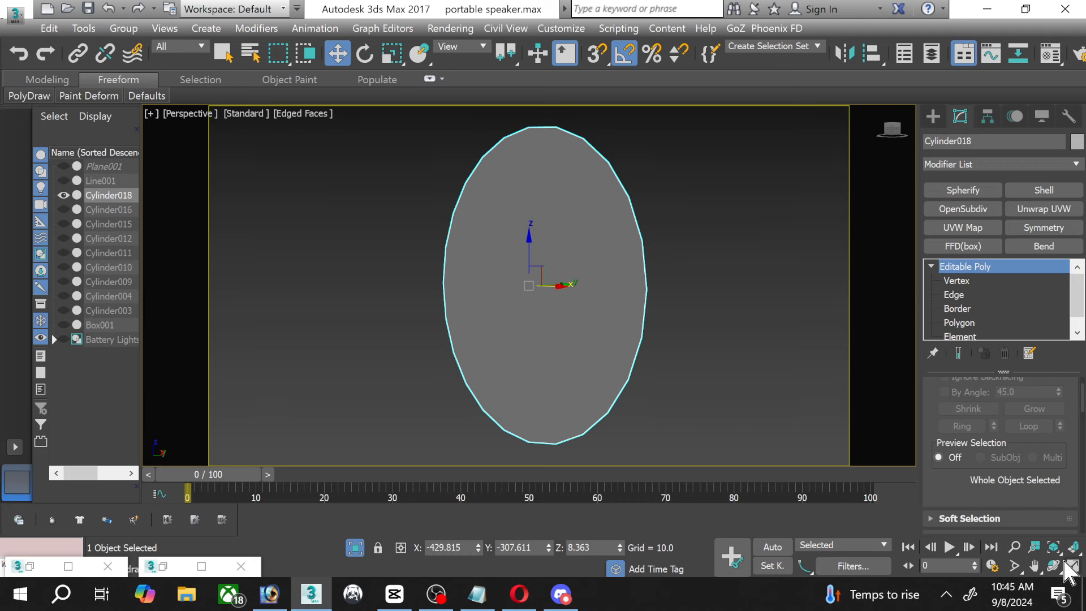
{"action": "key", "text": "e"}
{"action": "left_click_drag", "start_coordinate": [642, 337], "coordinate": [412, 441]}
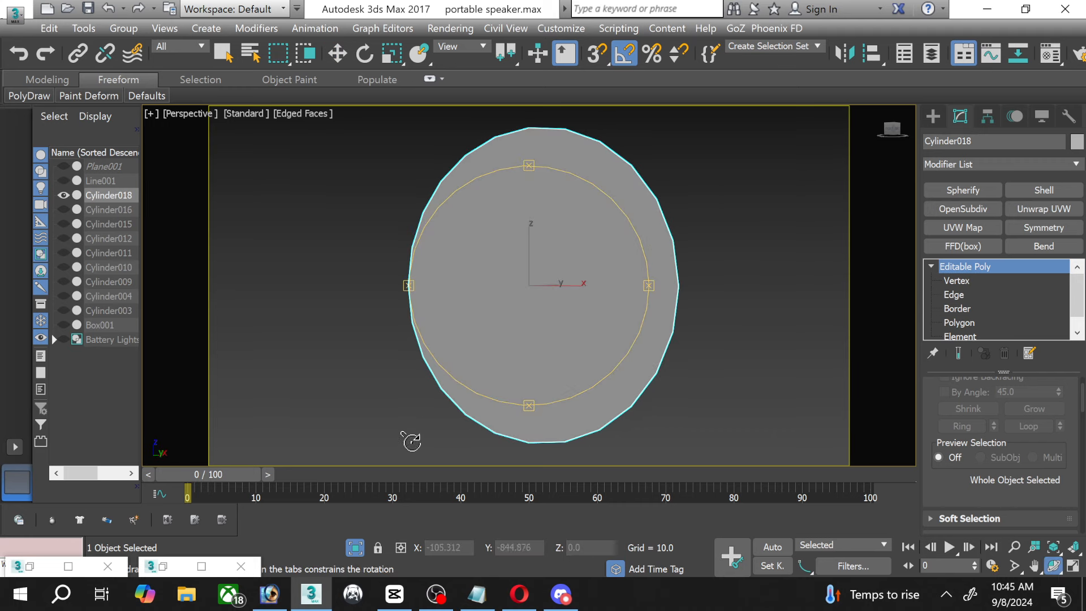
Inset the round cap's face by about 20.955 to form a rim like the one in the reference photo.
{"action": "left_click", "coordinate": [175, 563]}
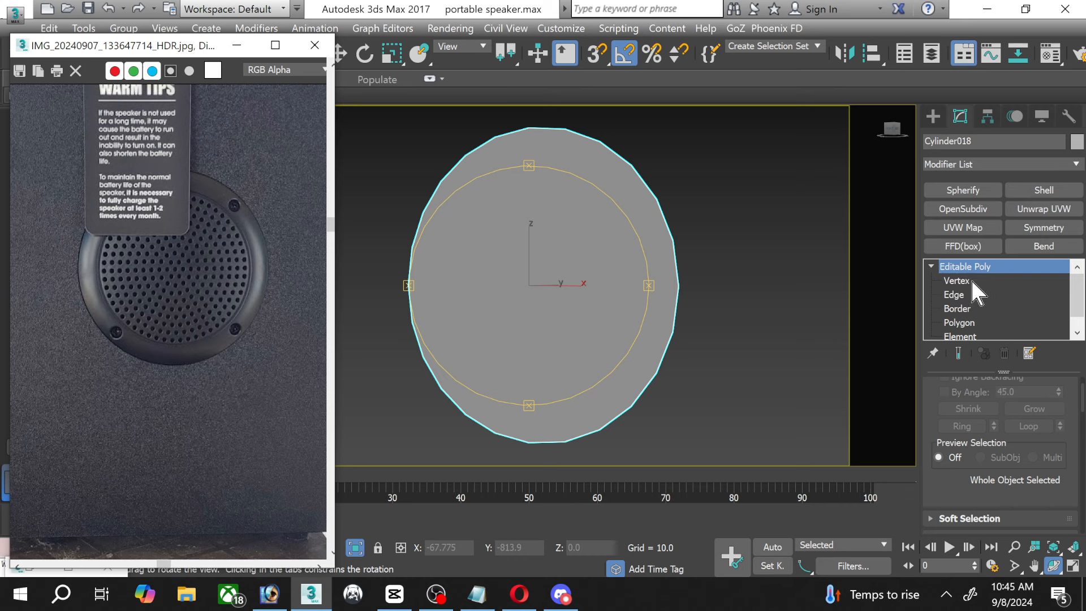
{"action": "left_click", "coordinate": [959, 322]}
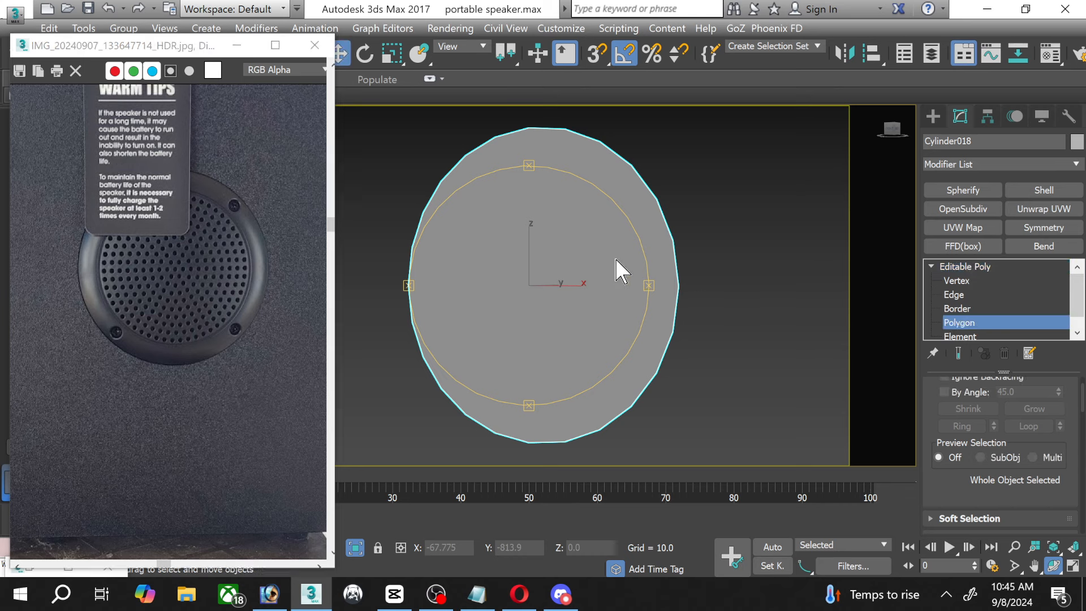
{"action": "left_click", "coordinate": [621, 272]}
{"action": "scroll", "coordinate": [1068, 453], "scroll_direction": "down", "scroll_amount": 3}
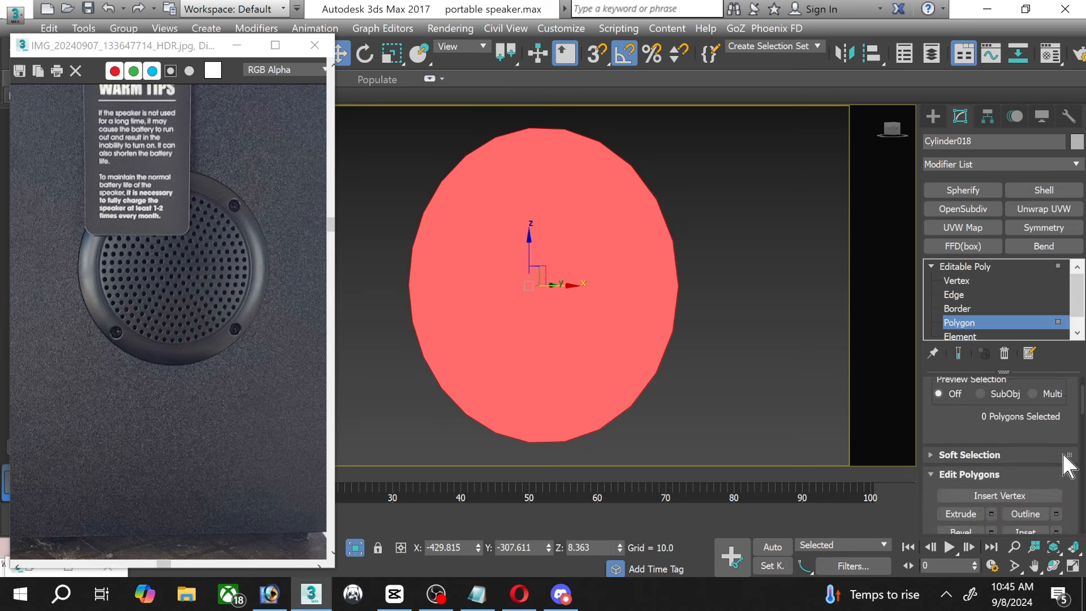
{"action": "scroll", "coordinate": [1068, 465], "scroll_direction": "down", "scroll_amount": 1}
{"action": "left_click", "coordinate": [1055, 507]}
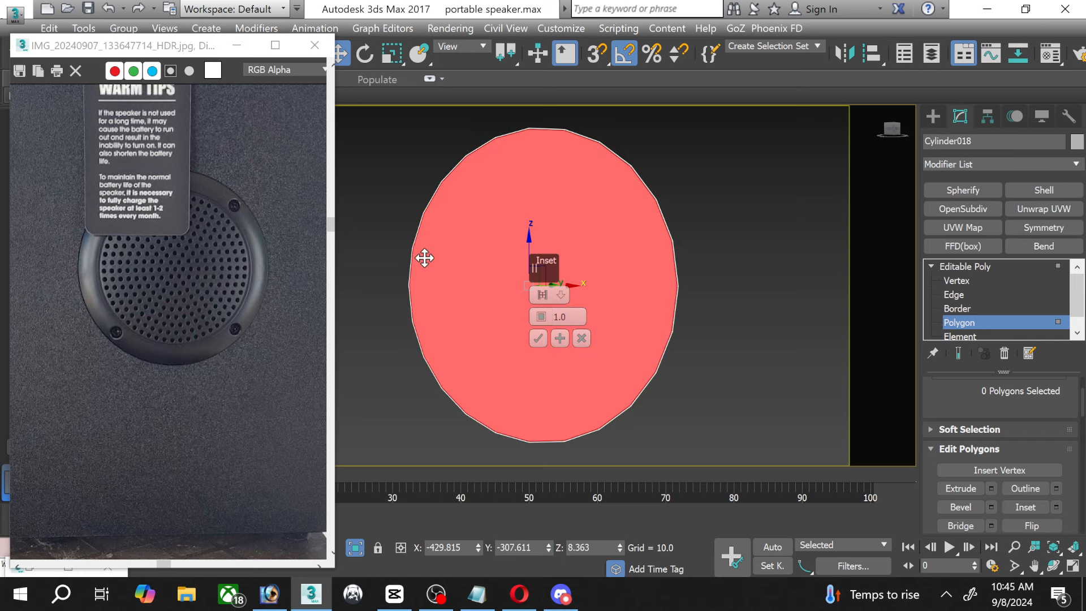
{"action": "left_click_drag", "start_coordinate": [540, 316], "coordinate": [517, 235]}
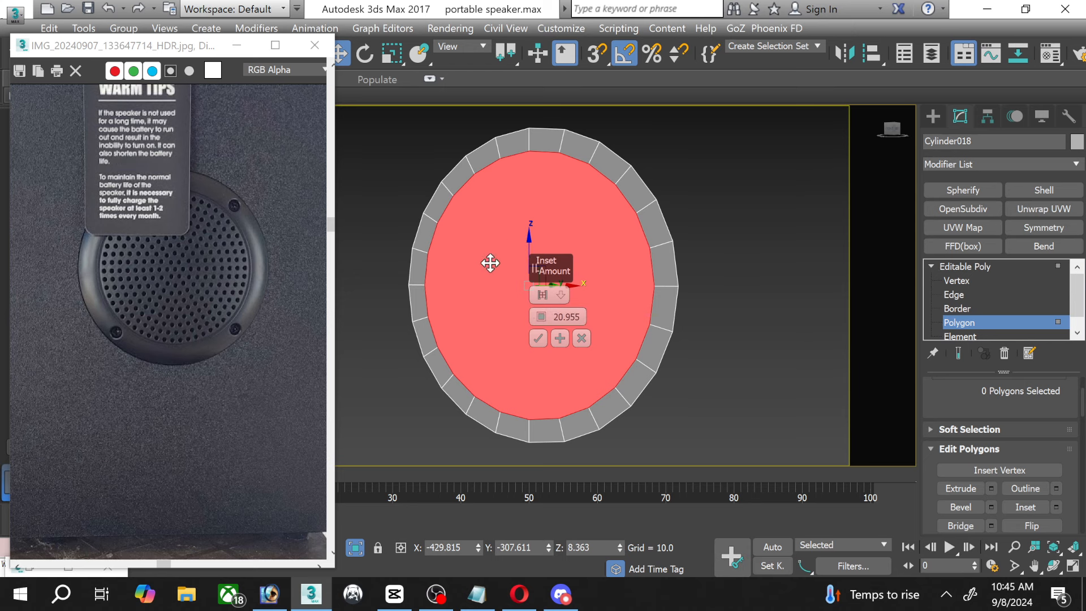
{"action": "left_click", "coordinate": [537, 338]}
{"action": "scroll", "coordinate": [113, 318], "scroll_direction": "up", "scroll_amount": 2}
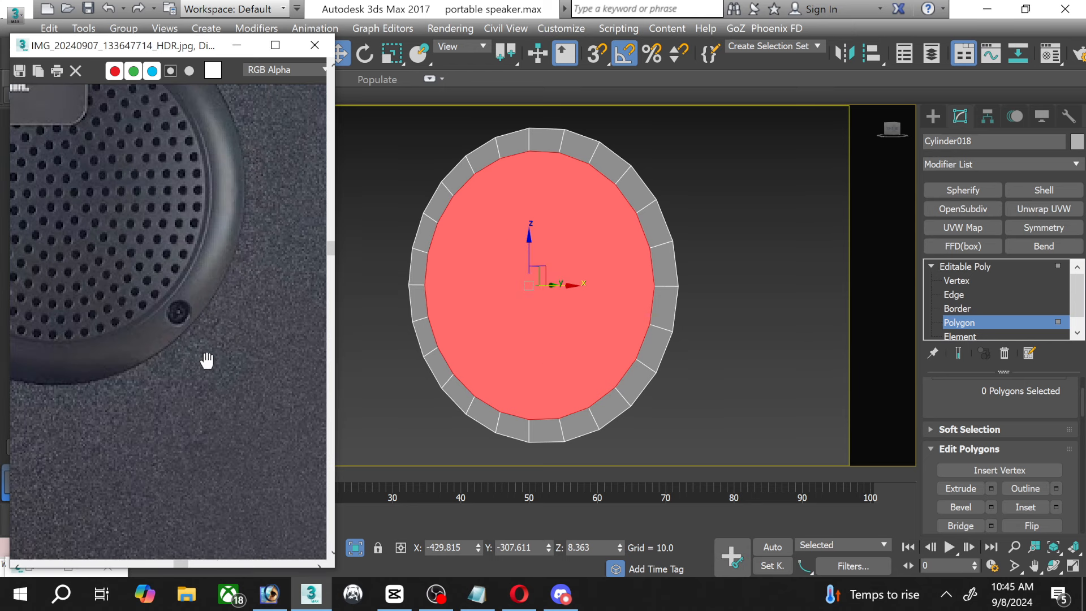
{"action": "scroll", "coordinate": [136, 314], "scroll_direction": "down", "scroll_amount": 2}
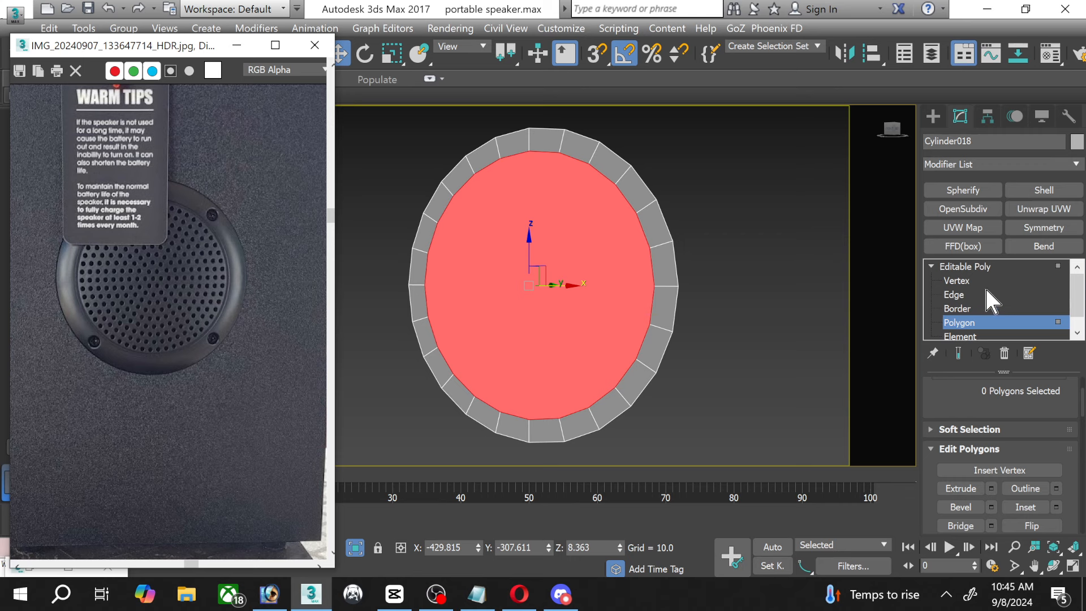
{"action": "left_click", "coordinate": [985, 292]}
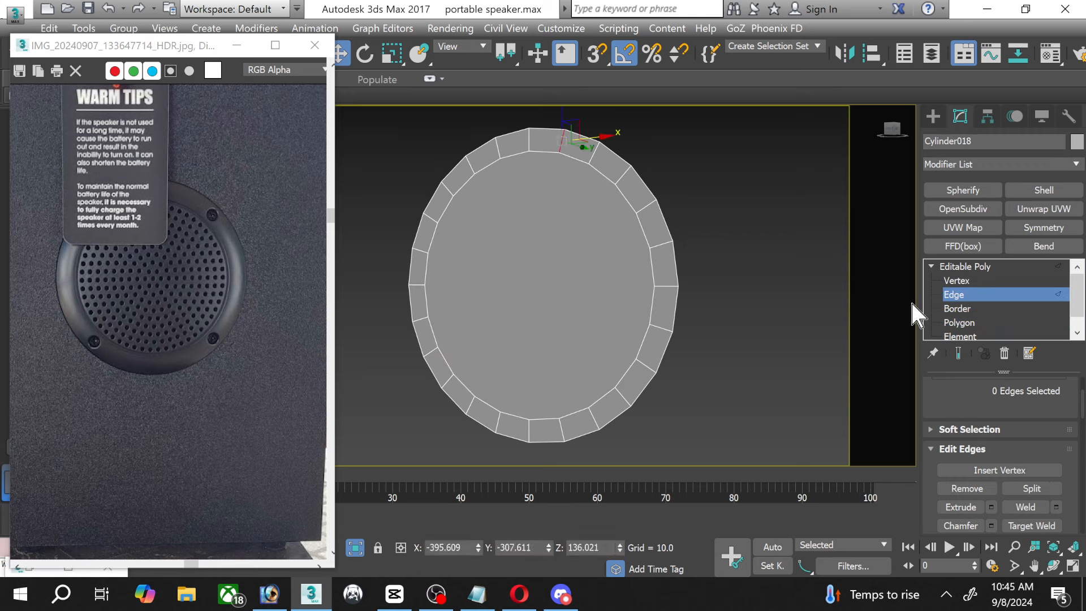
{"action": "scroll", "coordinate": [974, 389], "scroll_direction": "up", "scroll_amount": 4}
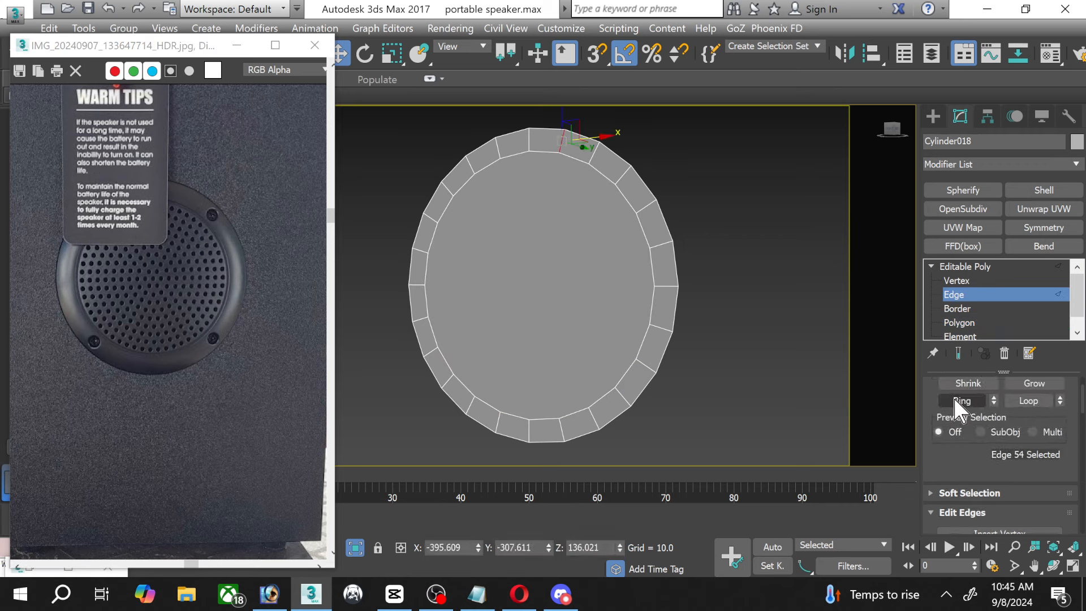
{"action": "left_click", "coordinate": [961, 400]}
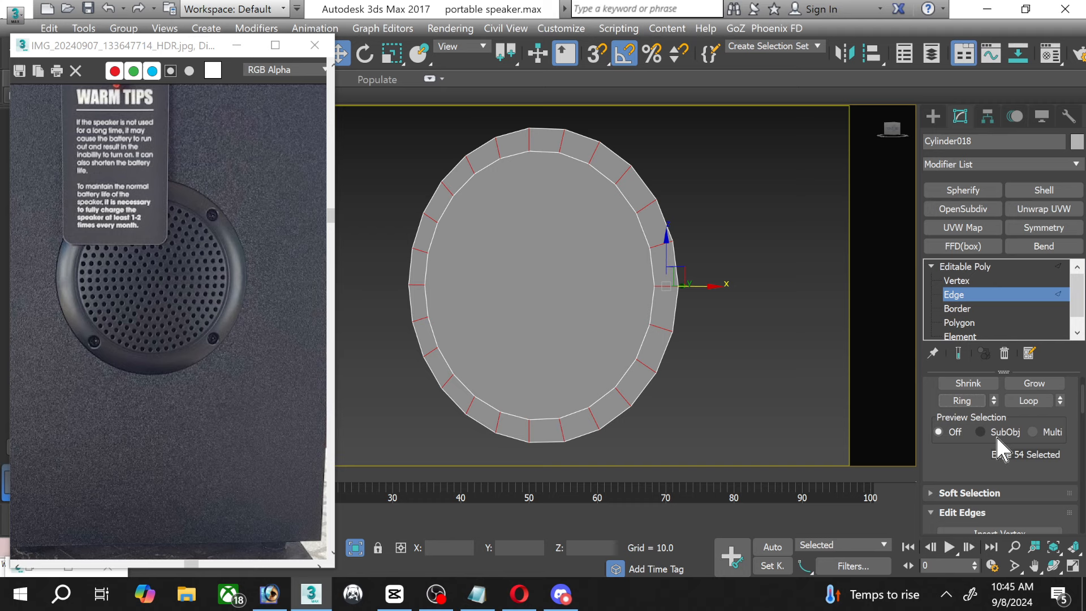
Move the cap's inner polygon about 5 units in the negative X direction.
{"action": "left_click", "coordinate": [960, 322]}
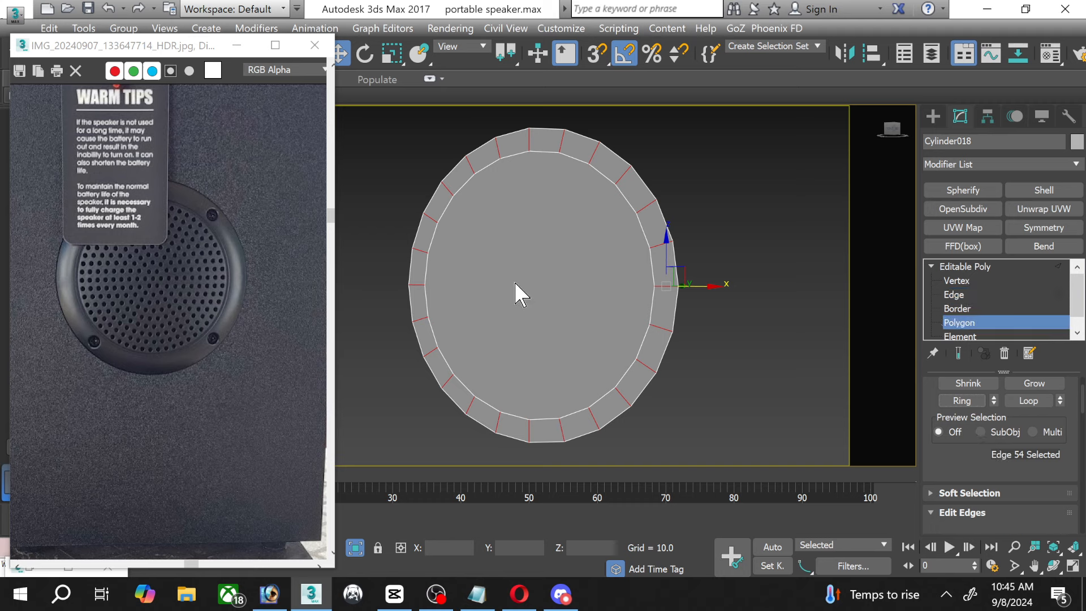
{"action": "left_click", "coordinate": [519, 291]}
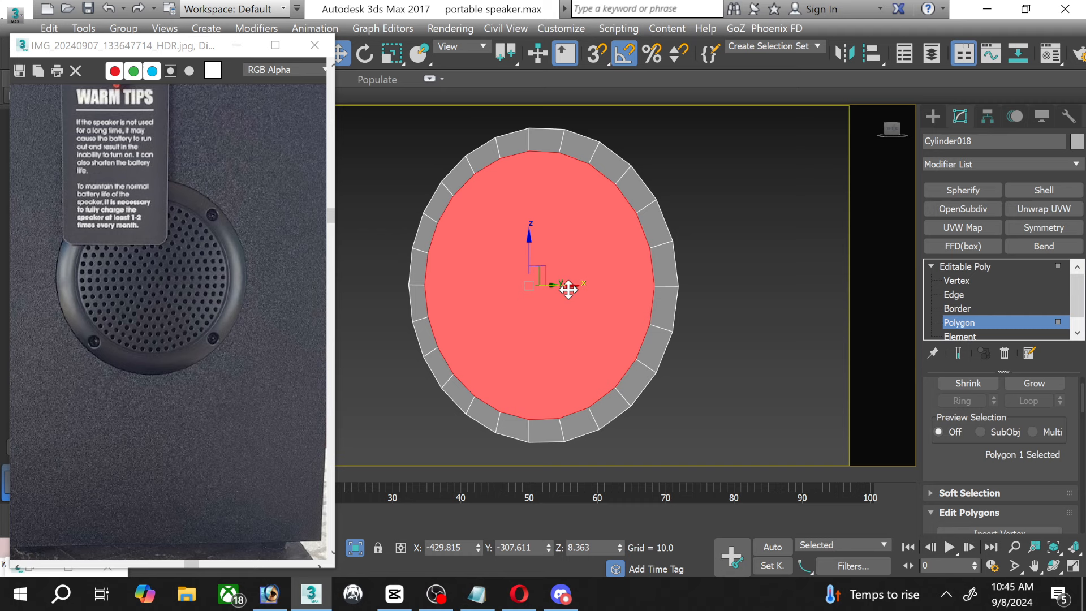
{"action": "left_click_drag", "start_coordinate": [568, 289], "coordinate": [559, 286]}
Select the ring of radial edges around the cap's rim and connect them with 1 segment.
{"action": "left_click", "coordinate": [954, 295]}
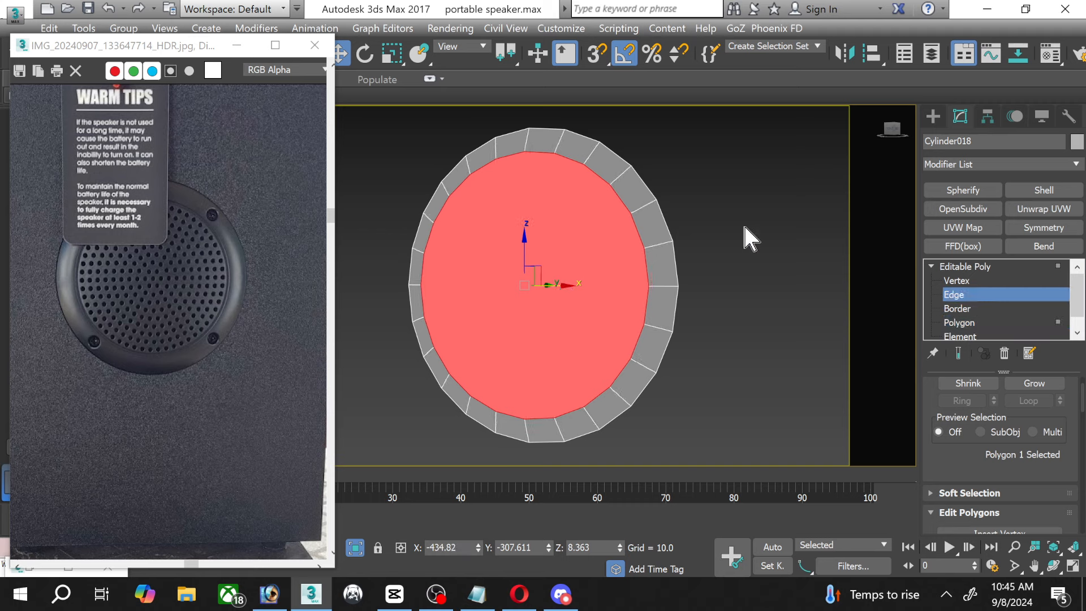
{"action": "left_click", "coordinate": [618, 187], "text": "shift"}
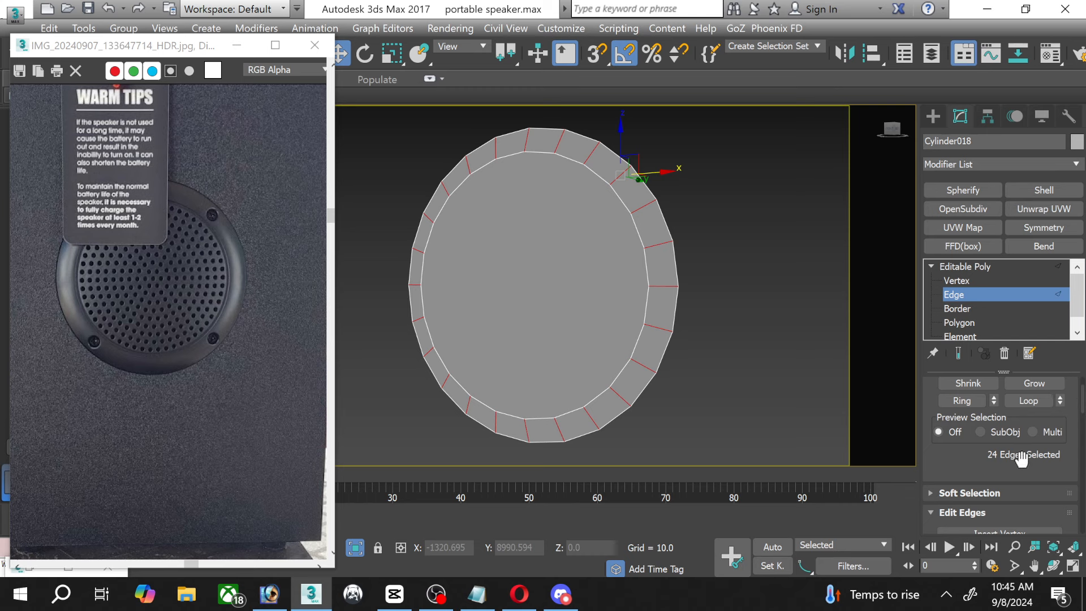
{"action": "scroll", "coordinate": [995, 447], "scroll_direction": "down", "scroll_amount": 3}
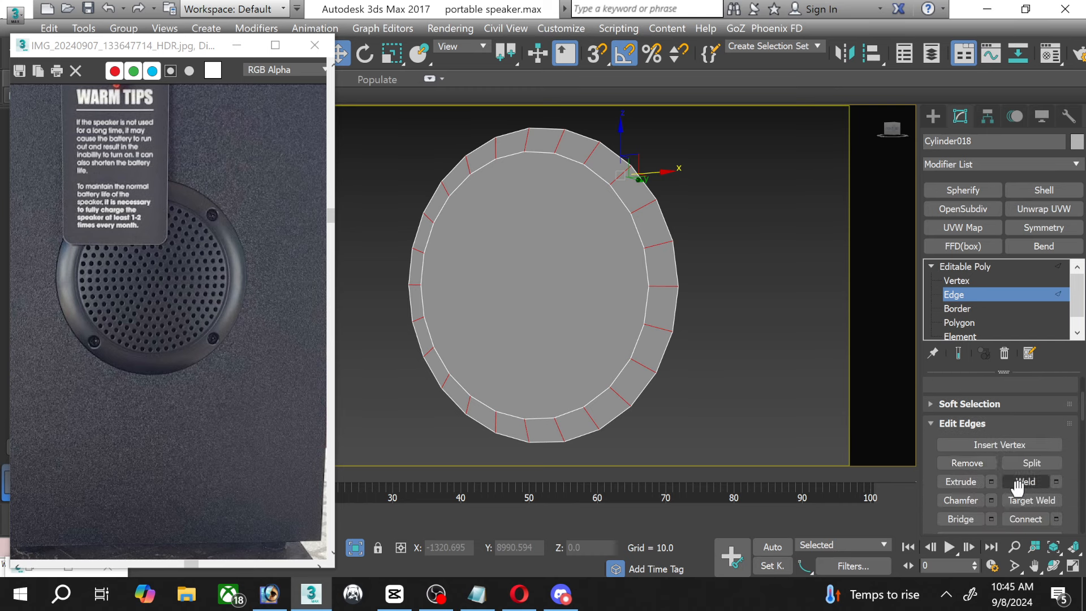
{"action": "left_click", "coordinate": [1056, 519]}
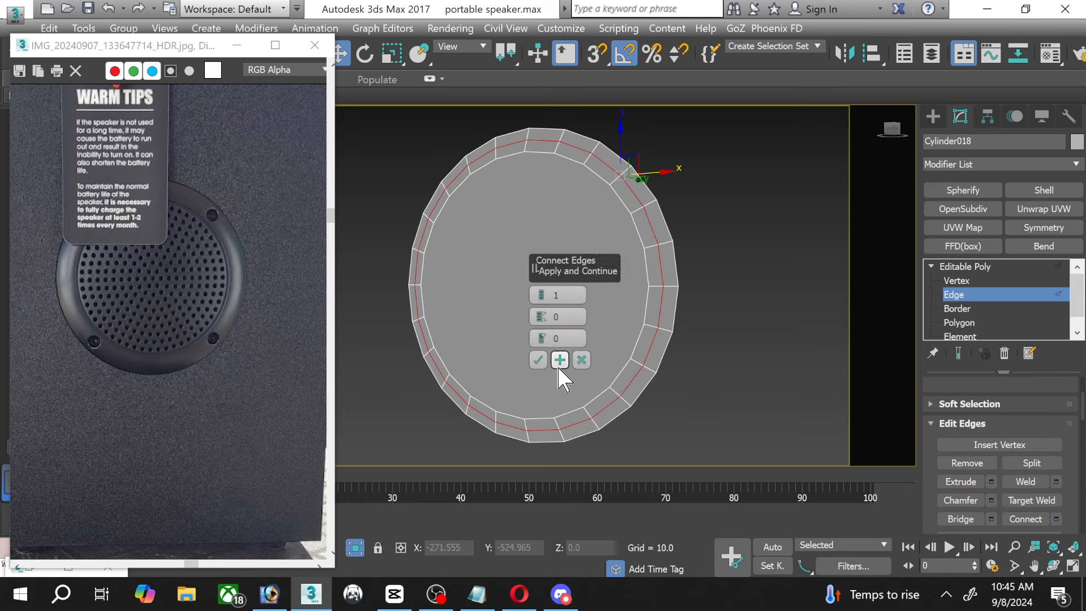
{"action": "left_click", "coordinate": [534, 361]}
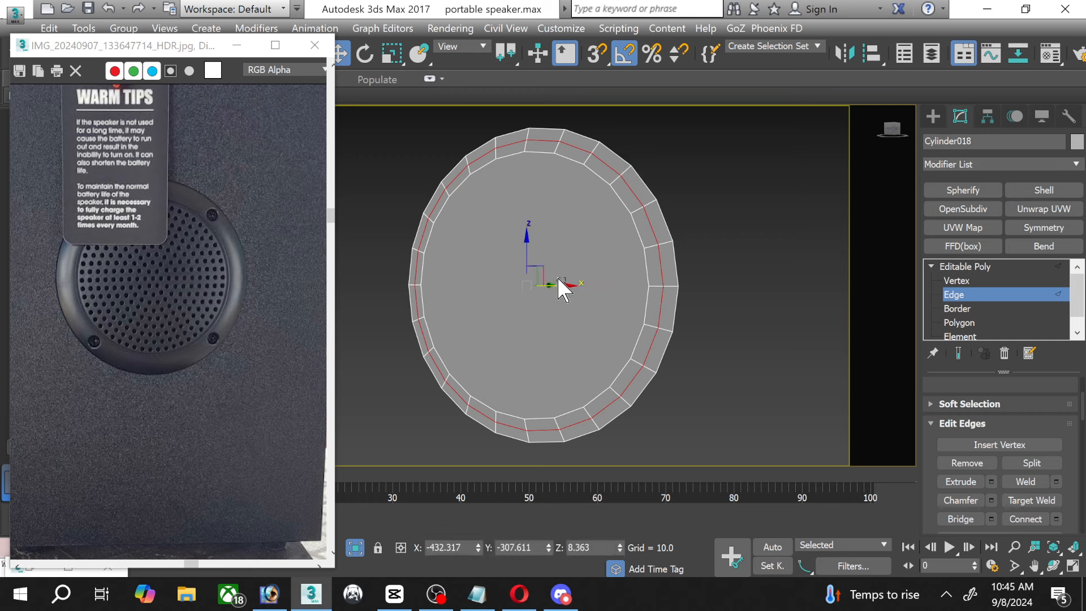
Shift the rim's middle edge loop about 2.3 units in the negative X direction.
{"action": "left_click", "coordinate": [575, 308]}
{"action": "key", "text": "ctrl+z"}
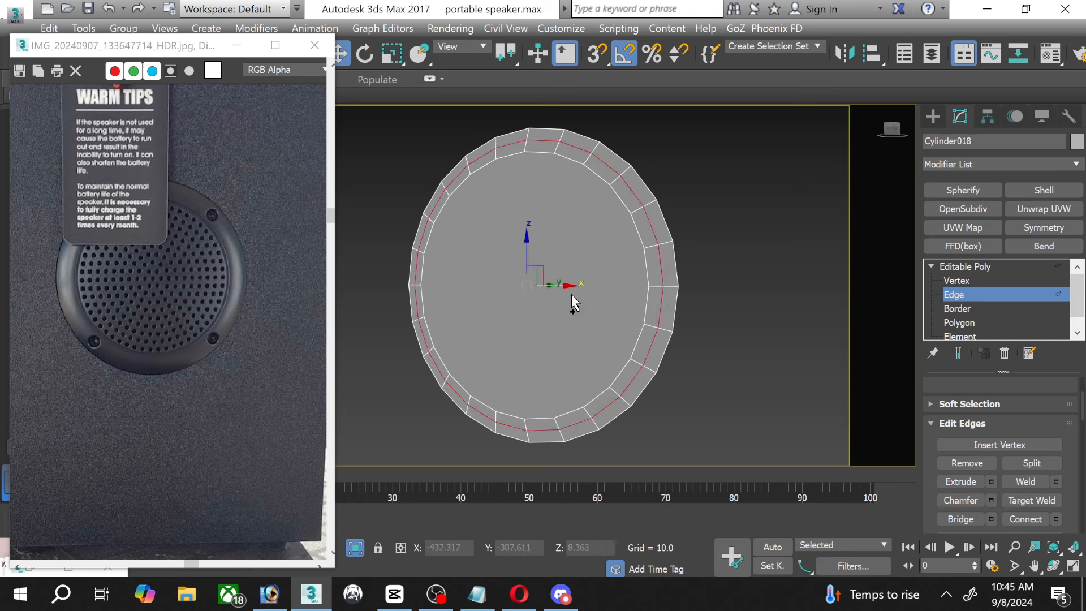
{"action": "left_click_drag", "start_coordinate": [562, 281], "coordinate": [563, 280]}
Chamfer the rim's middle edge loop by about 5.934 with 2 segments.
{"action": "left_click", "coordinate": [1018, 483]}
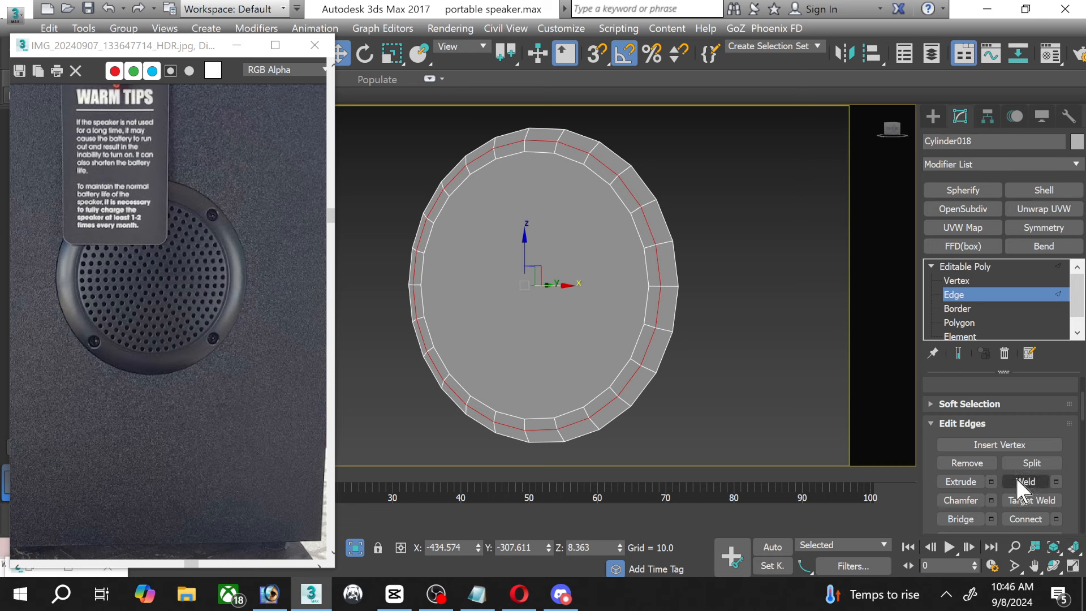
{"action": "left_click", "coordinate": [991, 500]}
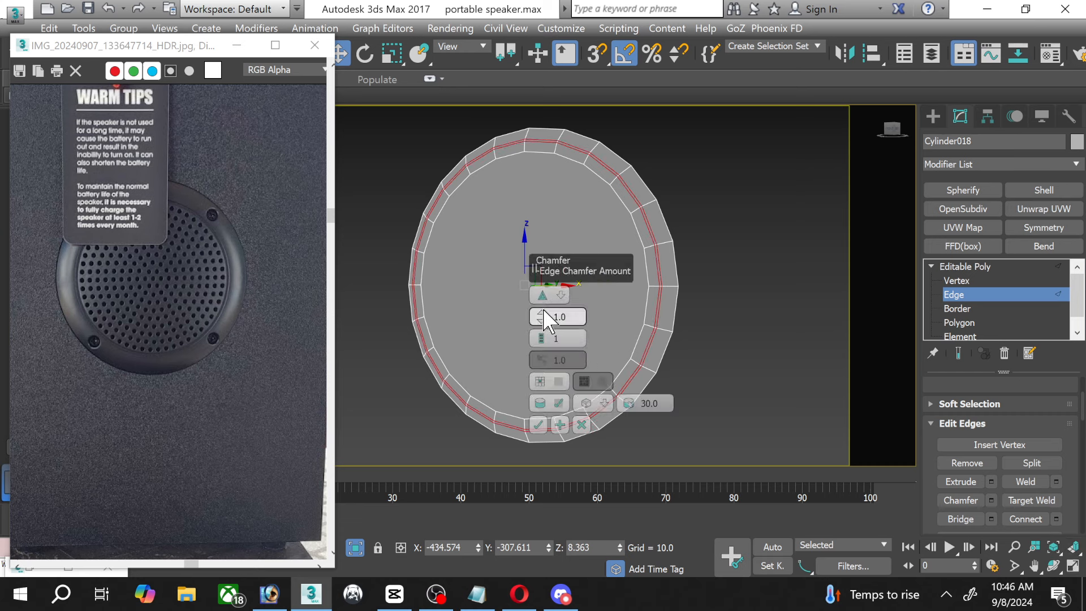
{"action": "left_click_drag", "start_coordinate": [543, 313], "coordinate": [539, 293]}
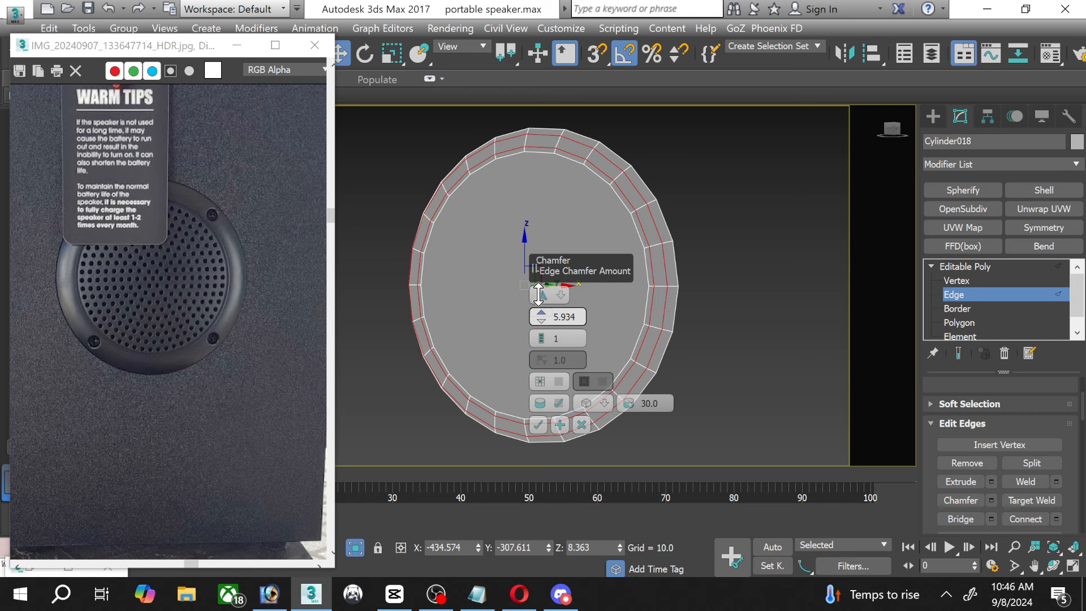
{"action": "left_click_drag", "start_coordinate": [541, 332], "coordinate": [543, 328]}
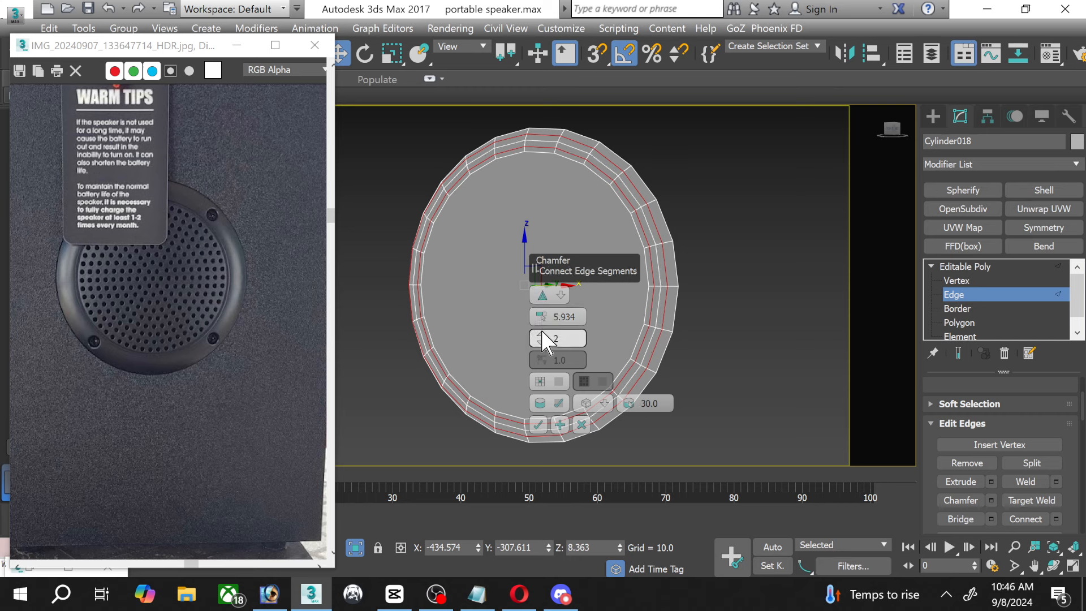
{"action": "left_click", "coordinate": [537, 425]}
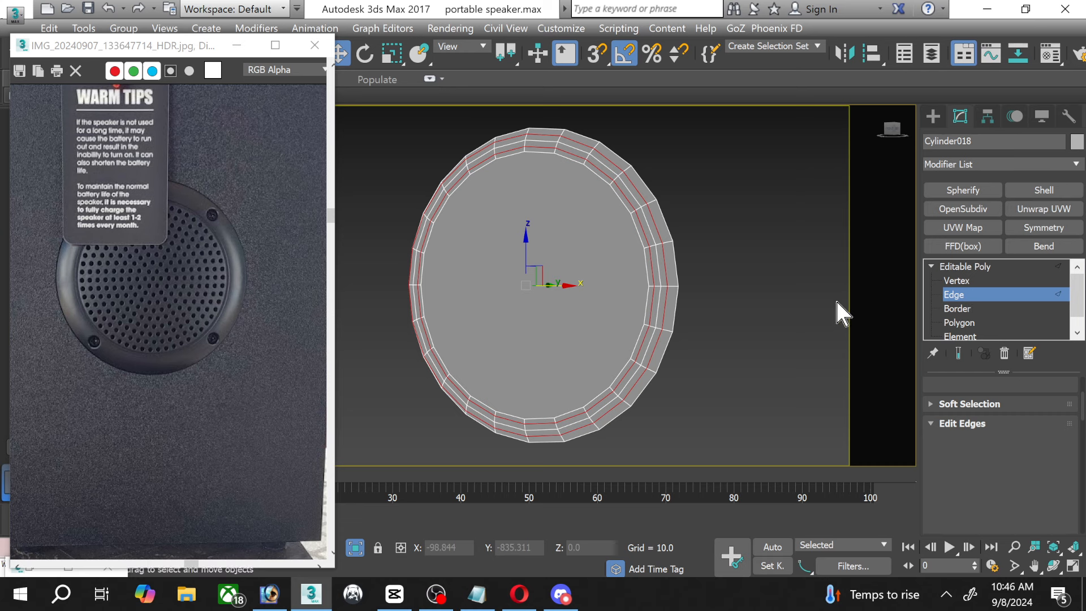
{"action": "key", "text": "2"}
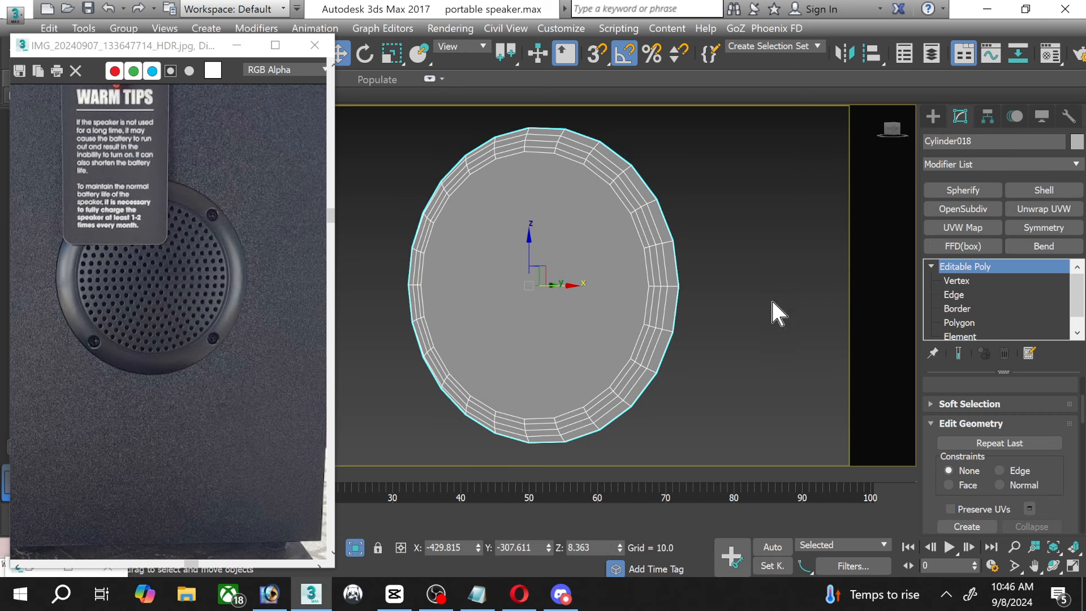
Try an inset of about 3.083 on the cap's large inner polygon.
{"action": "left_click", "coordinate": [959, 322]}
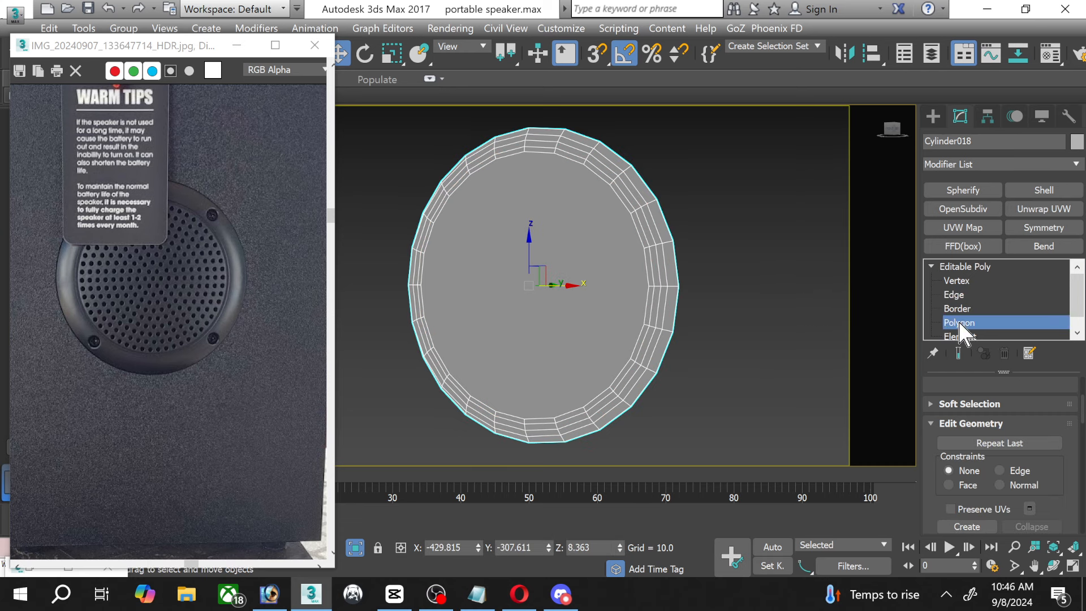
{"action": "left_click", "coordinate": [548, 205]}
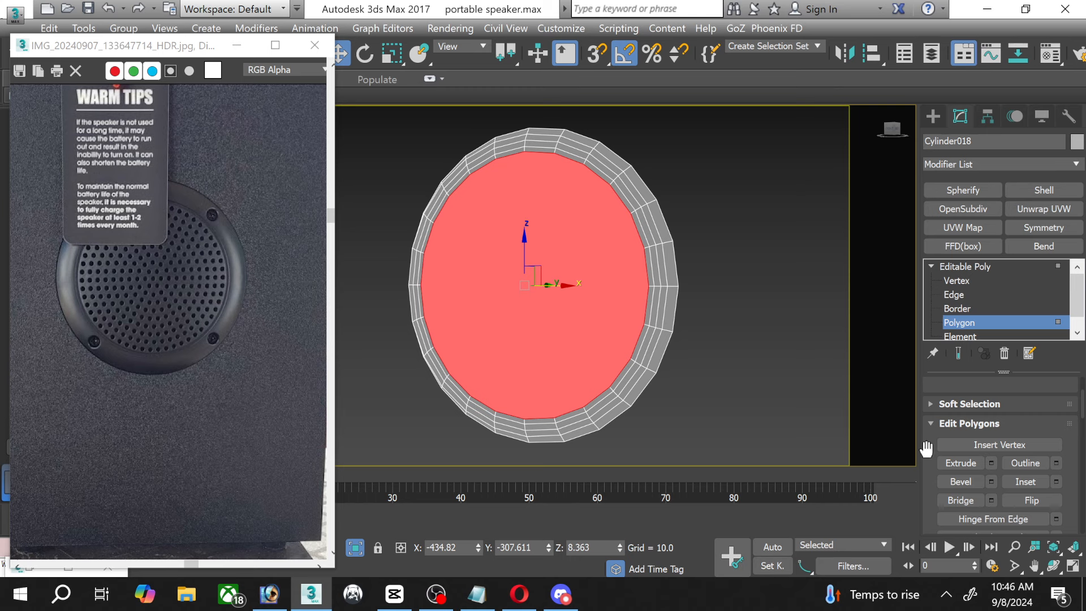
{"action": "left_click", "coordinate": [1056, 481]}
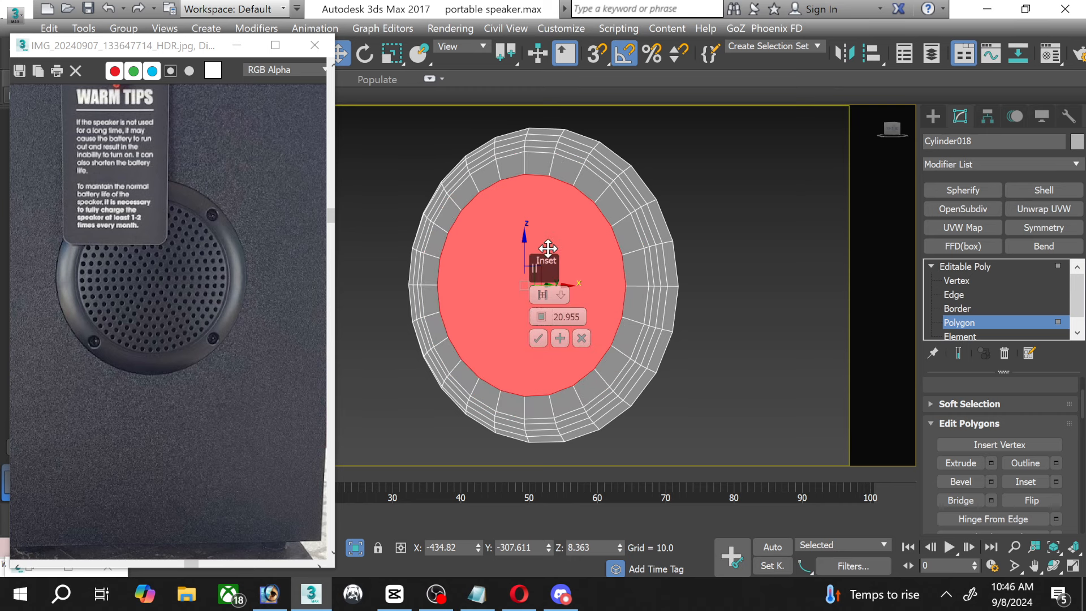
{"action": "left_click_drag", "start_coordinate": [541, 314], "coordinate": [543, 383]}
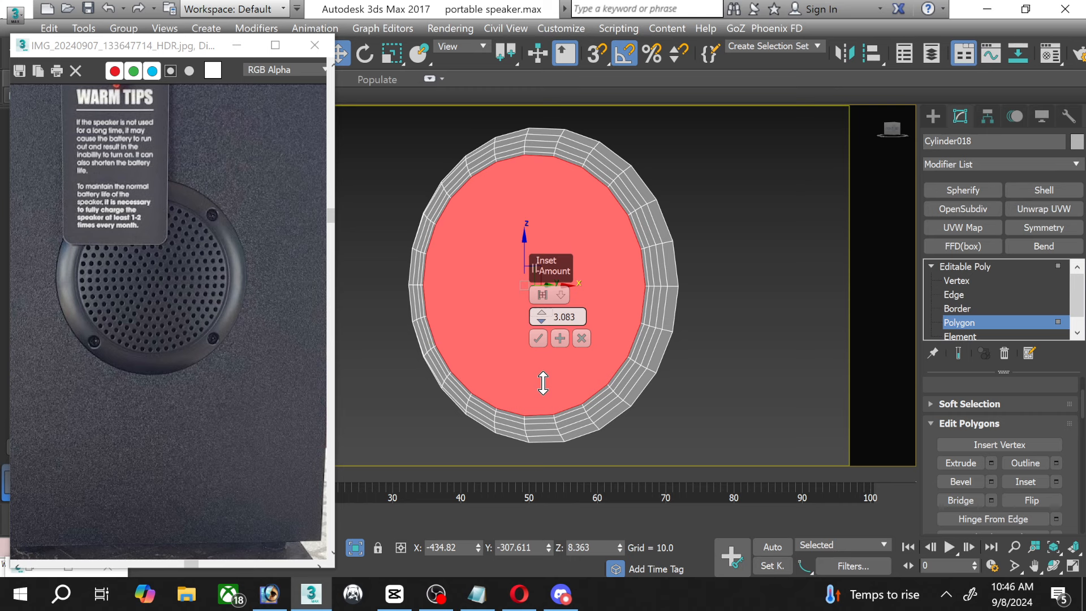
{"action": "left_click", "coordinate": [538, 338]}
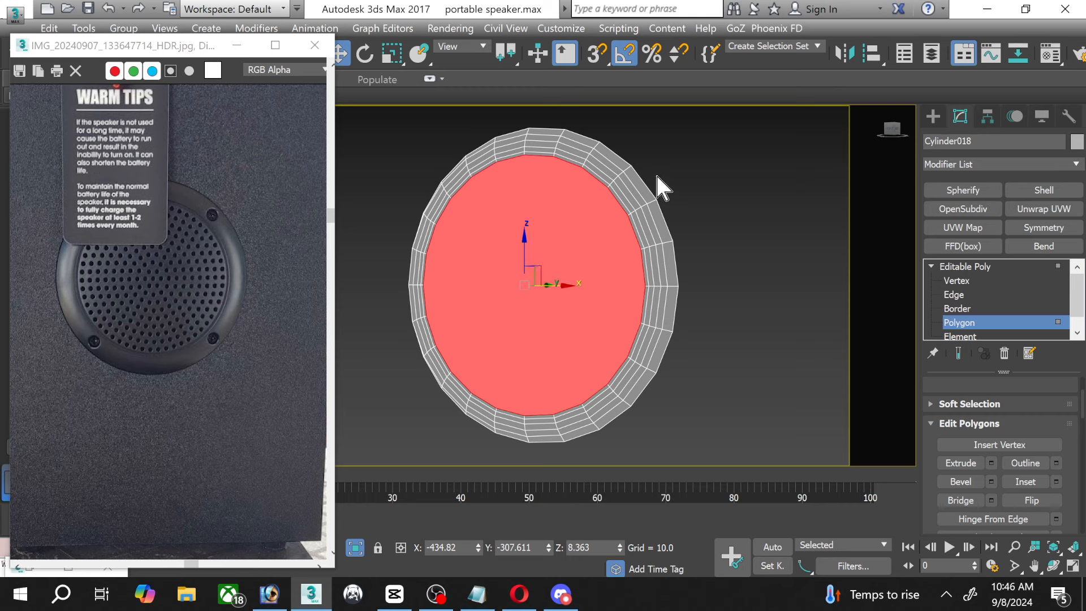
{"action": "scroll", "coordinate": [521, 122], "scroll_direction": "up", "scroll_amount": 3}
{"action": "scroll", "coordinate": [539, 192], "scroll_direction": "up", "scroll_amount": 2}
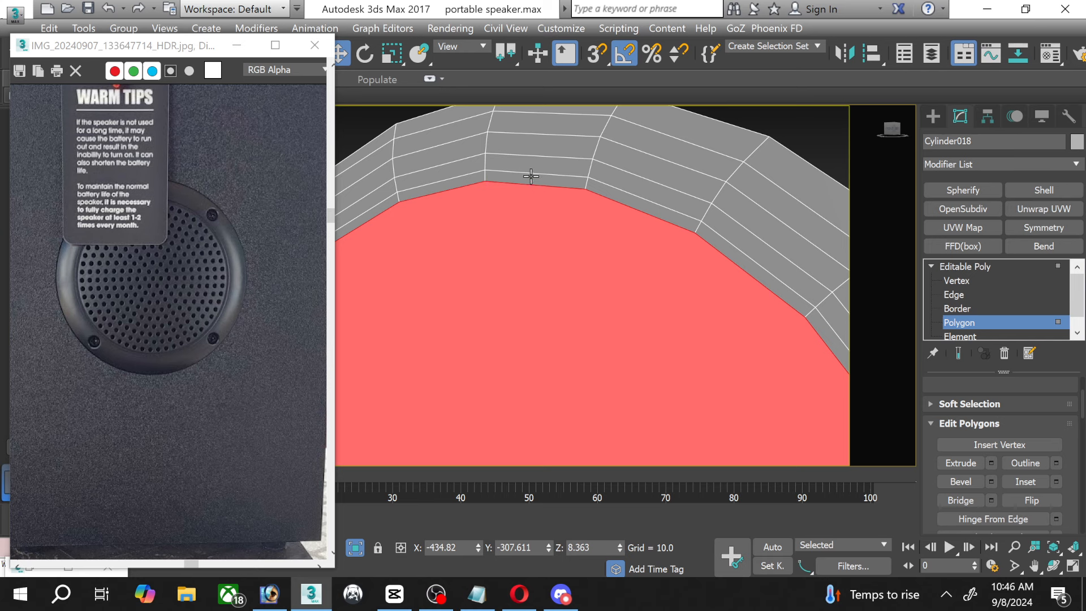
{"action": "scroll", "coordinate": [531, 176], "scroll_direction": "down", "scroll_amount": 5}
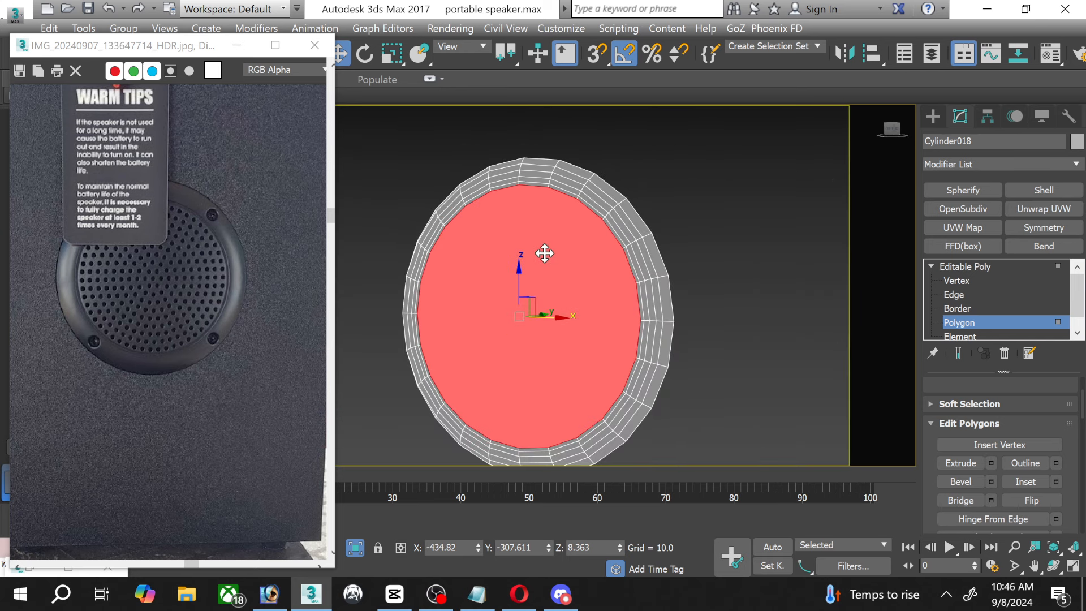
{"action": "scroll", "coordinate": [545, 250], "scroll_direction": "up", "scroll_amount": 2}
{"action": "key", "text": "ctrl+z"}
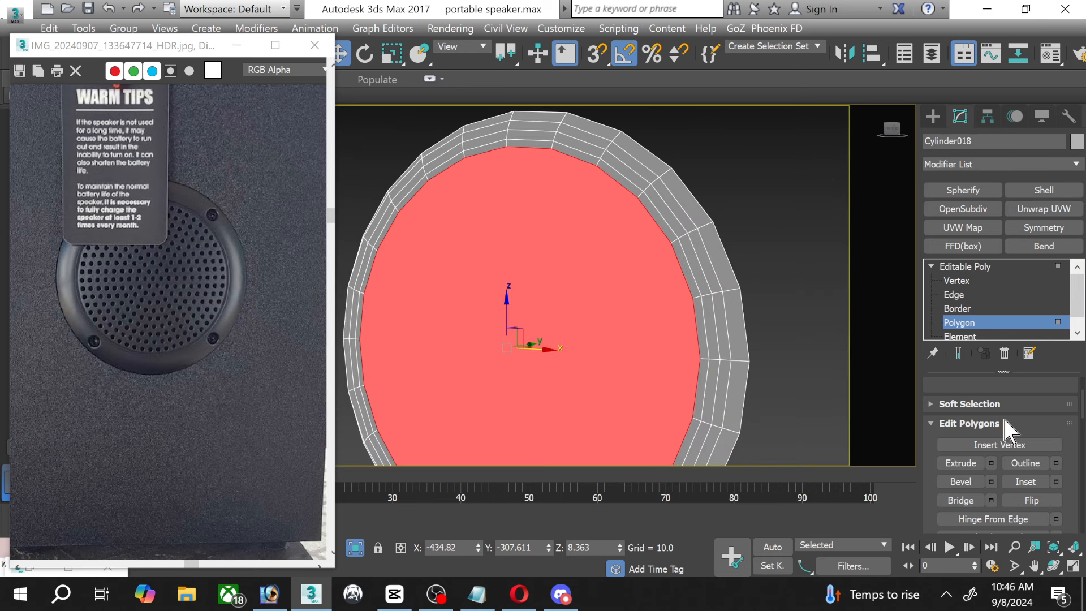
Inset the cap's large inner polygon by about 1.767.
{"action": "left_click", "coordinate": [1056, 481]}
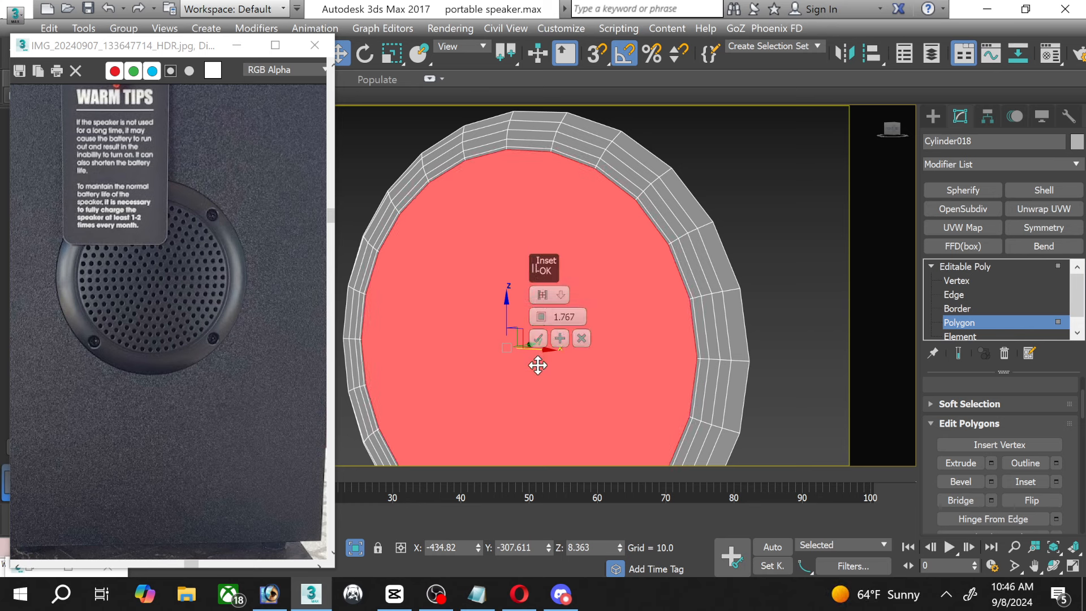
{"action": "left_click", "coordinate": [537, 339]}
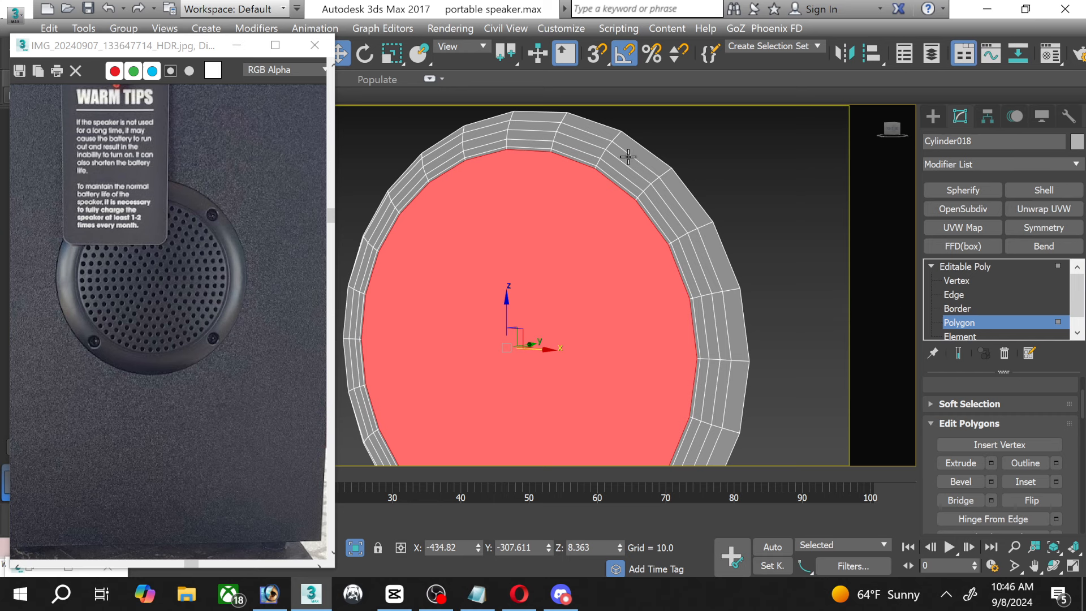
Select the narrow polygon ring around the inner face and extrude it inward about 1.27 units to form a groove.
{"action": "scroll", "coordinate": [517, 124], "scroll_direction": "up", "scroll_amount": 5}
{"action": "left_click", "coordinate": [535, 162]}
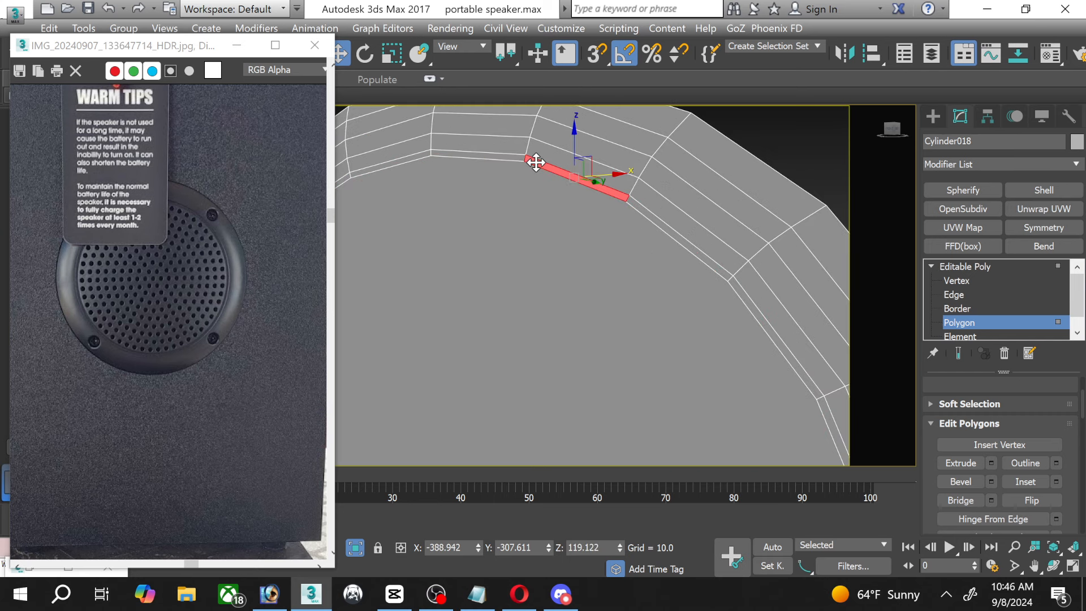
{"action": "left_click", "coordinate": [497, 158], "text": "shift"}
{"action": "scroll", "coordinate": [521, 206], "scroll_direction": "down", "scroll_amount": 4}
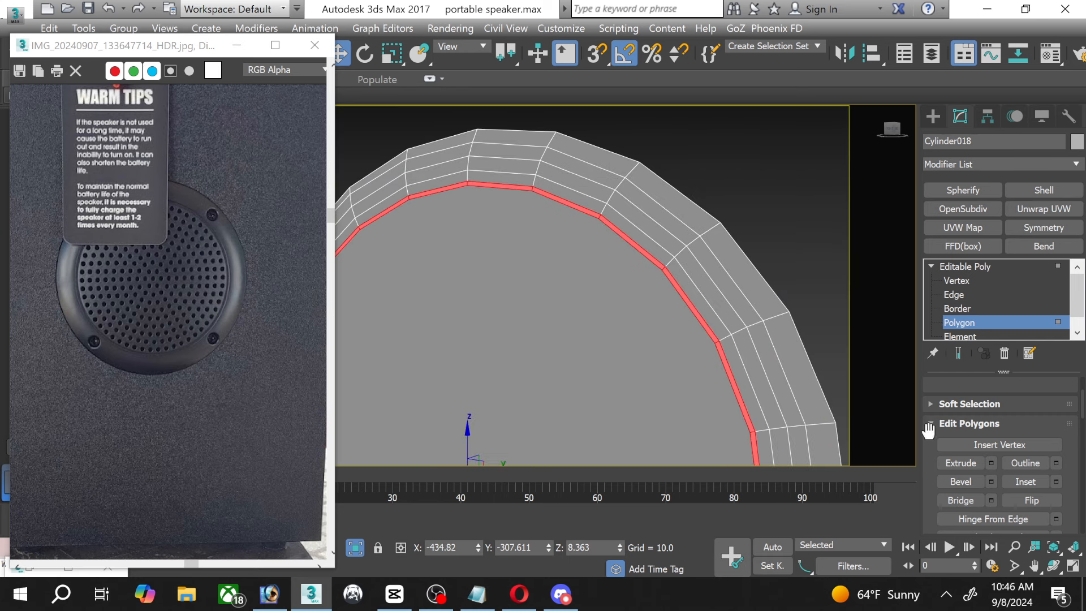
{"action": "left_click", "coordinate": [990, 463]}
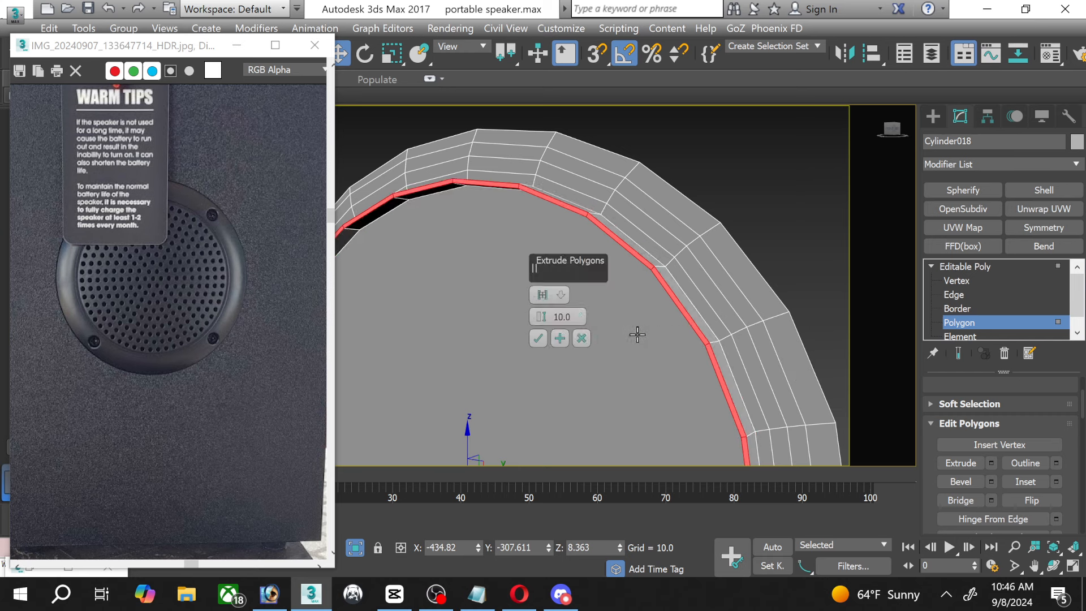
{"action": "left_click_drag", "start_coordinate": [538, 315], "coordinate": [553, 354]}
{"action": "left_click", "coordinate": [541, 343]}
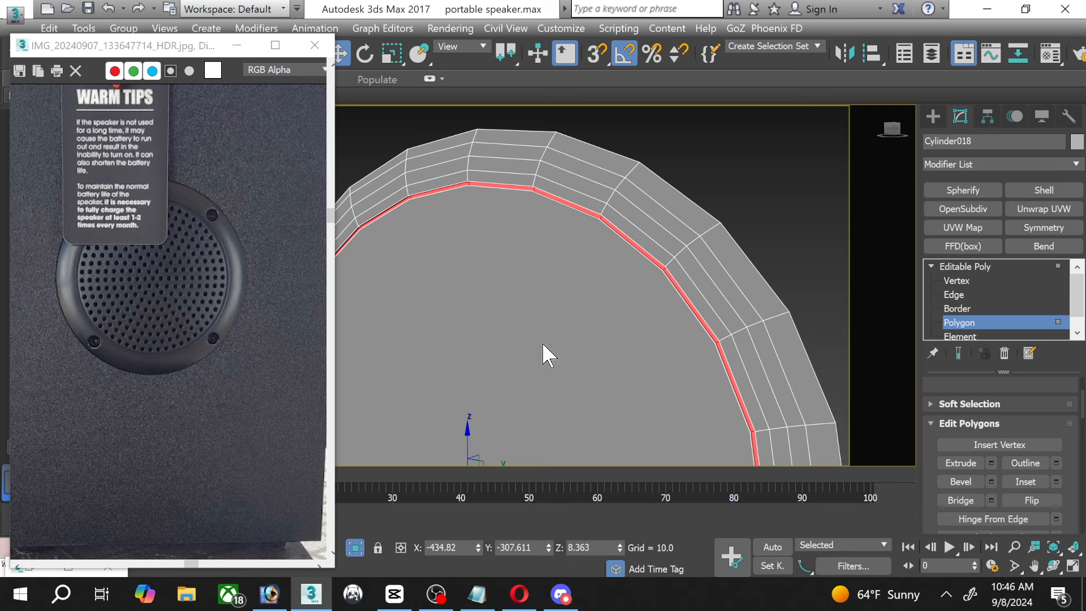
Select the ring of short radial edges on the groove's floor and connect them with 2 segments and a pinch of 95.
{"action": "left_click", "coordinate": [959, 296]}
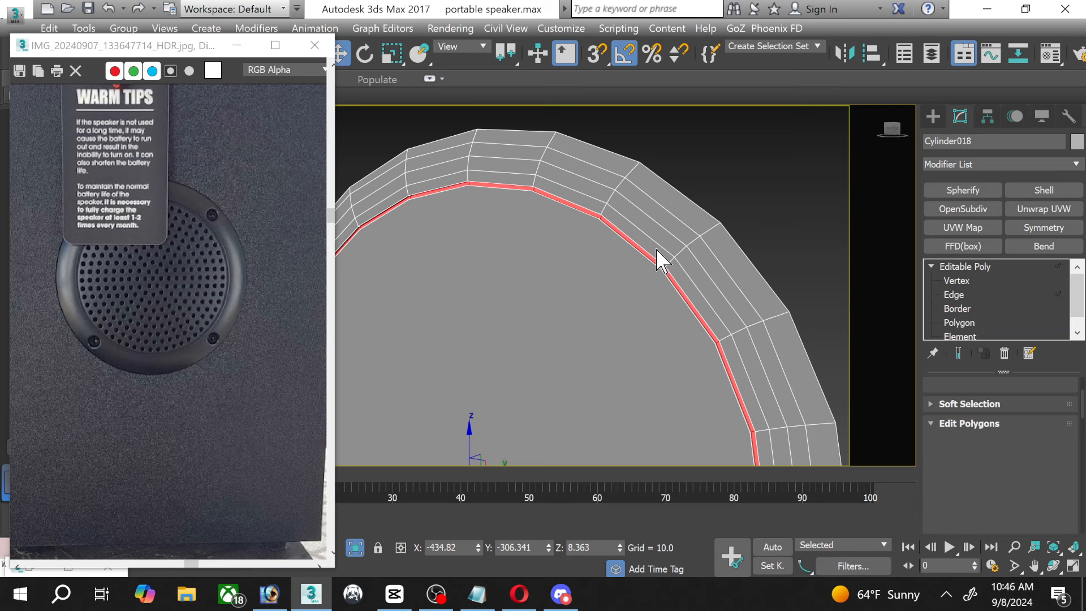
{"action": "scroll", "coordinate": [667, 271], "scroll_direction": "up", "scroll_amount": 8}
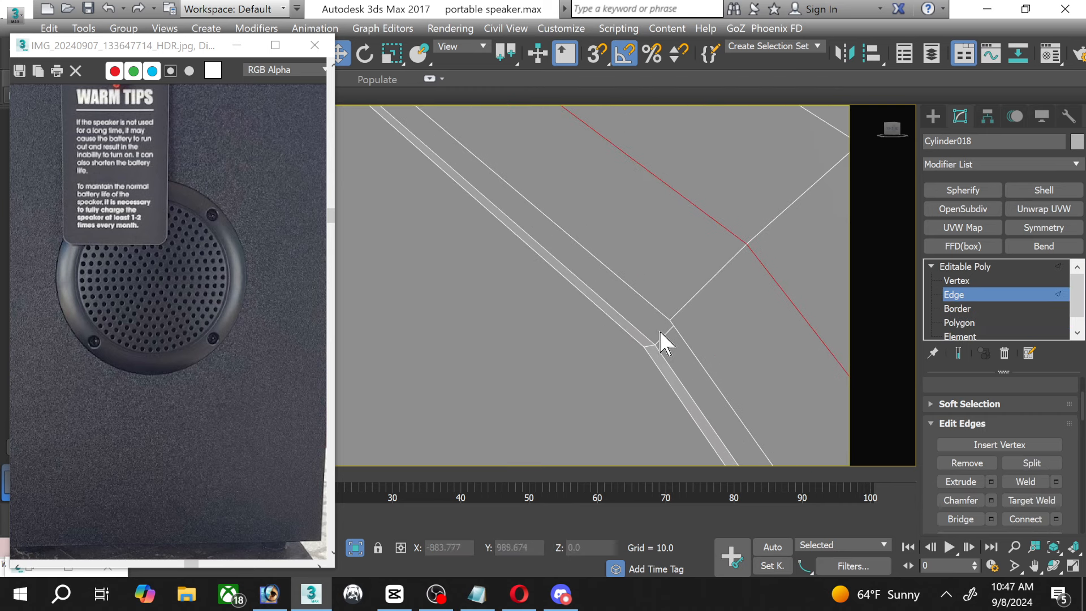
{"action": "left_click", "coordinate": [665, 333]}
{"action": "scroll", "coordinate": [1013, 467], "scroll_direction": "up", "scroll_amount": 4}
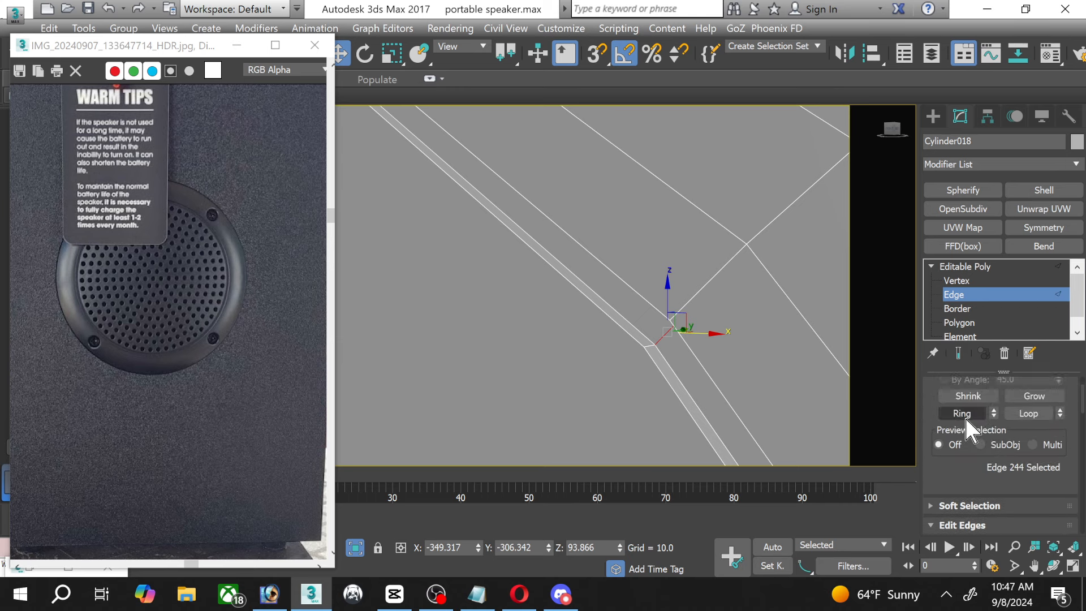
{"action": "left_click", "coordinate": [966, 417]}
{"action": "scroll", "coordinate": [1006, 447], "scroll_direction": "down", "scroll_amount": 3}
{"action": "scroll", "coordinate": [1007, 451], "scroll_direction": "down", "scroll_amount": 2}
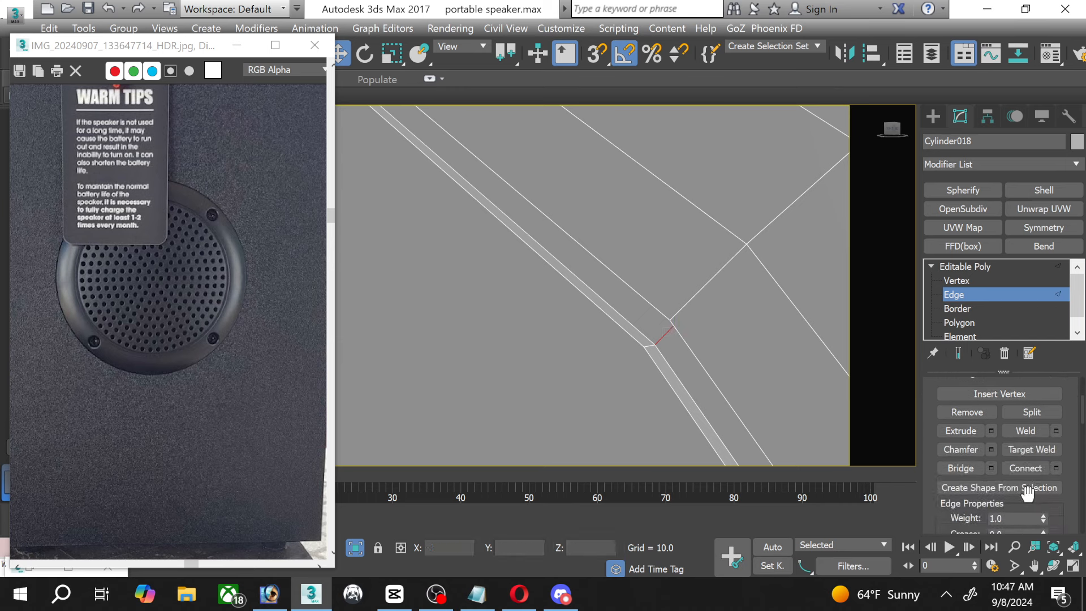
{"action": "left_click", "coordinate": [1056, 468]}
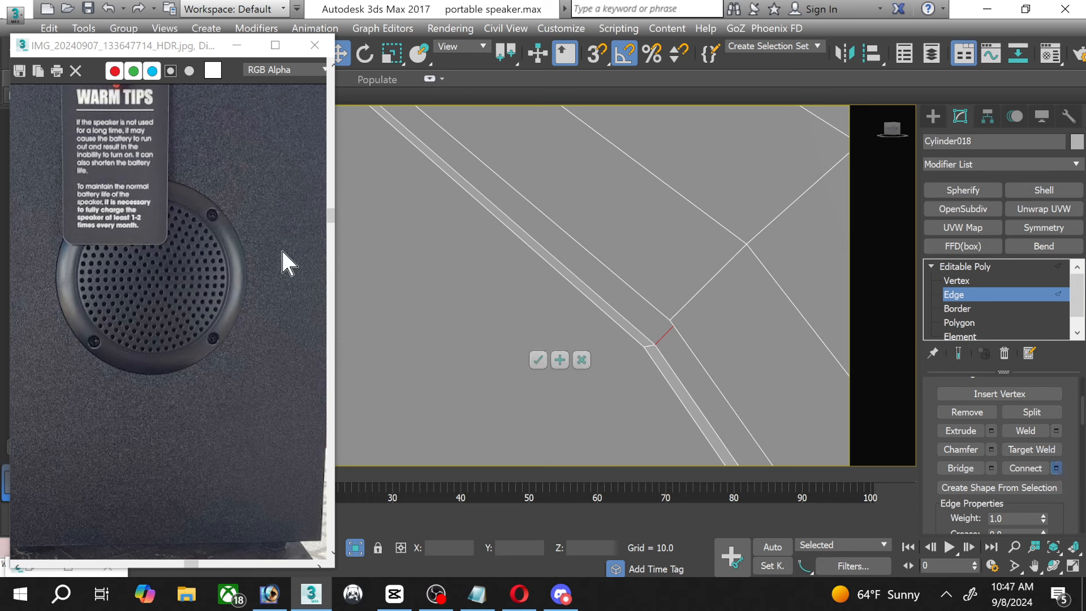
{"action": "left_click", "coordinate": [541, 292]}
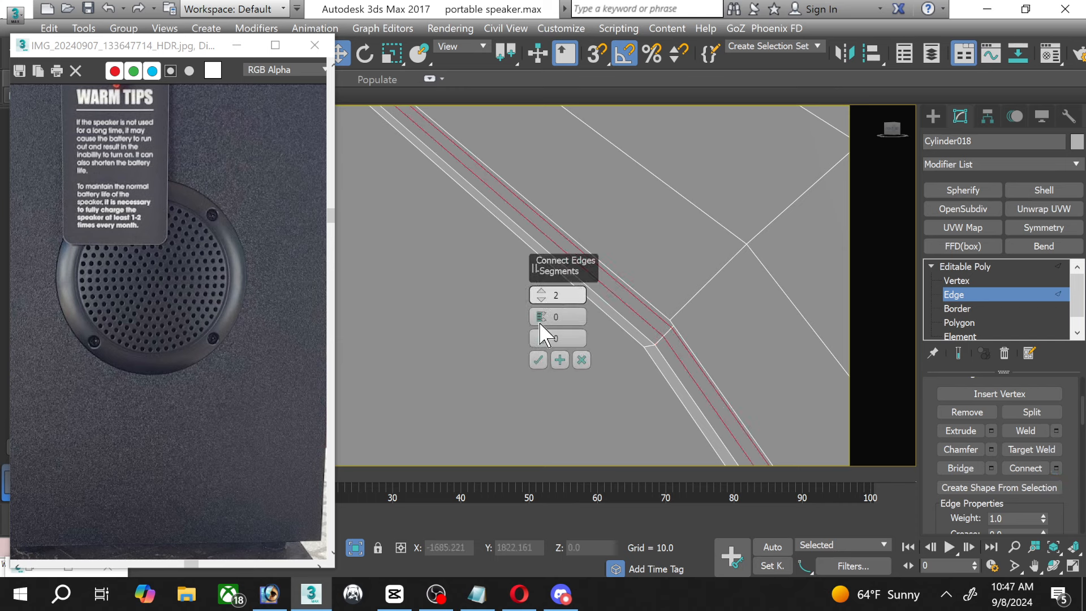
{"action": "left_click_drag", "start_coordinate": [541, 314], "coordinate": [527, 169]}
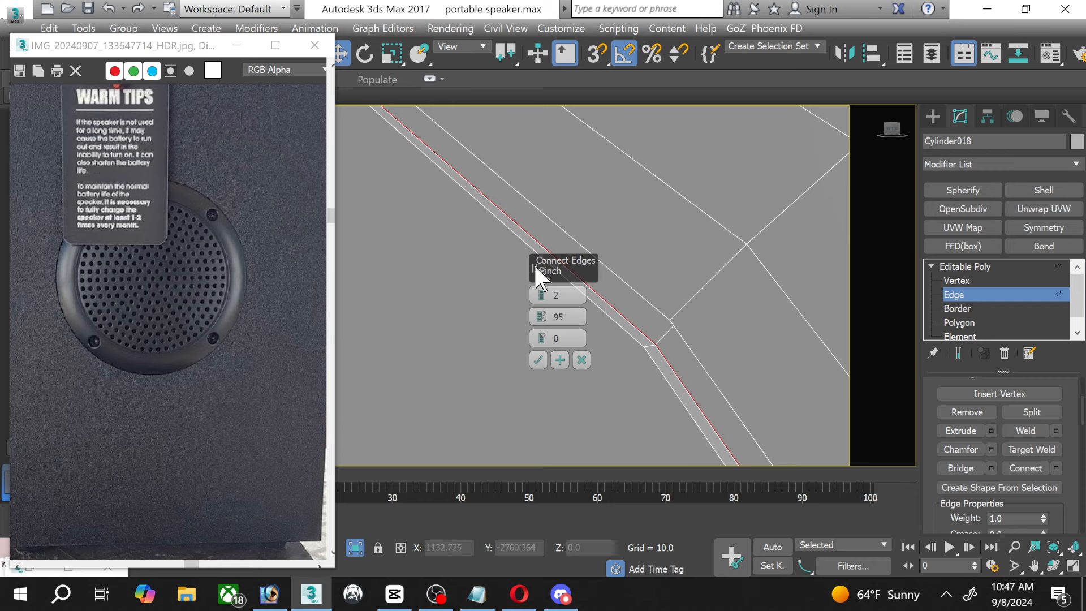
{"action": "left_click", "coordinate": [538, 360]}
Select the ring of edges on the groove's inner wall and connect them with 2 segments and a pinch of 95.
{"action": "middle_click_drag", "start_coordinate": [621, 366], "coordinate": [542, 337]}
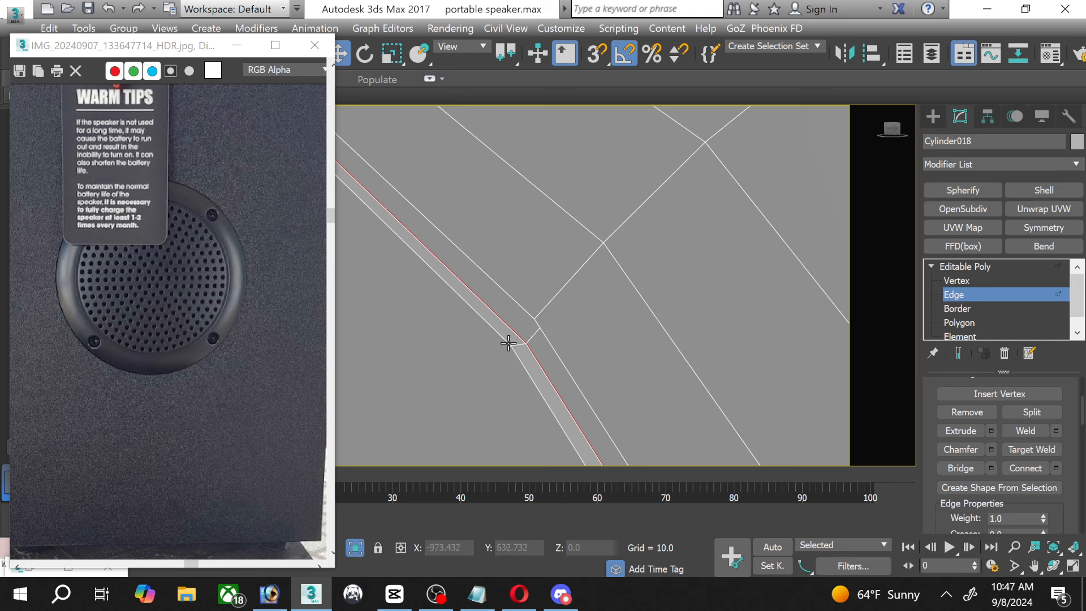
{"action": "left_click", "coordinate": [521, 343]}
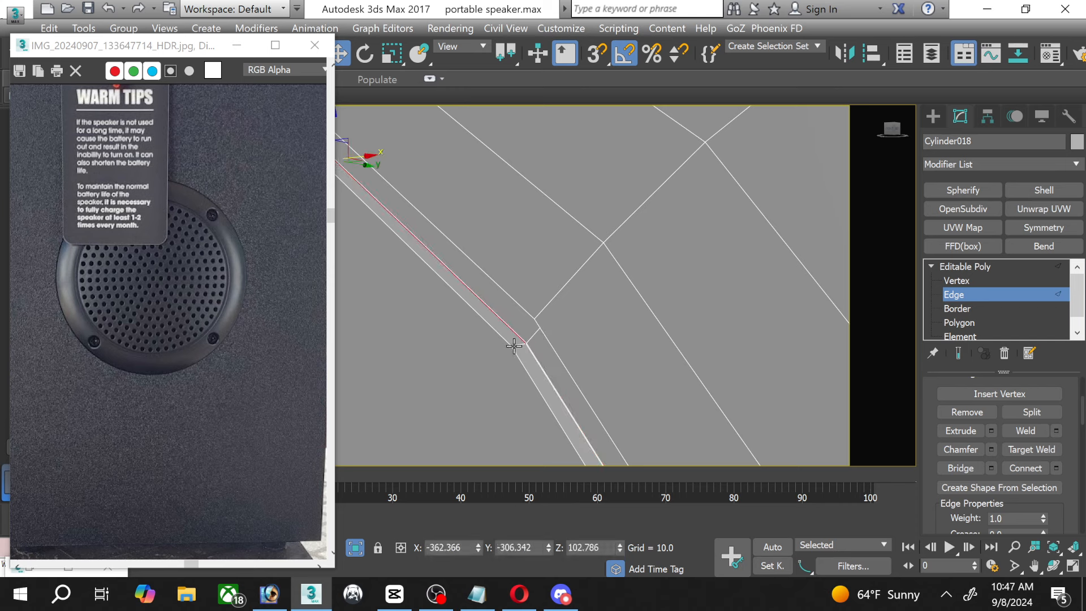
{"action": "left_click", "coordinate": [517, 346]}
{"action": "scroll", "coordinate": [981, 444], "scroll_direction": "up", "scroll_amount": 3}
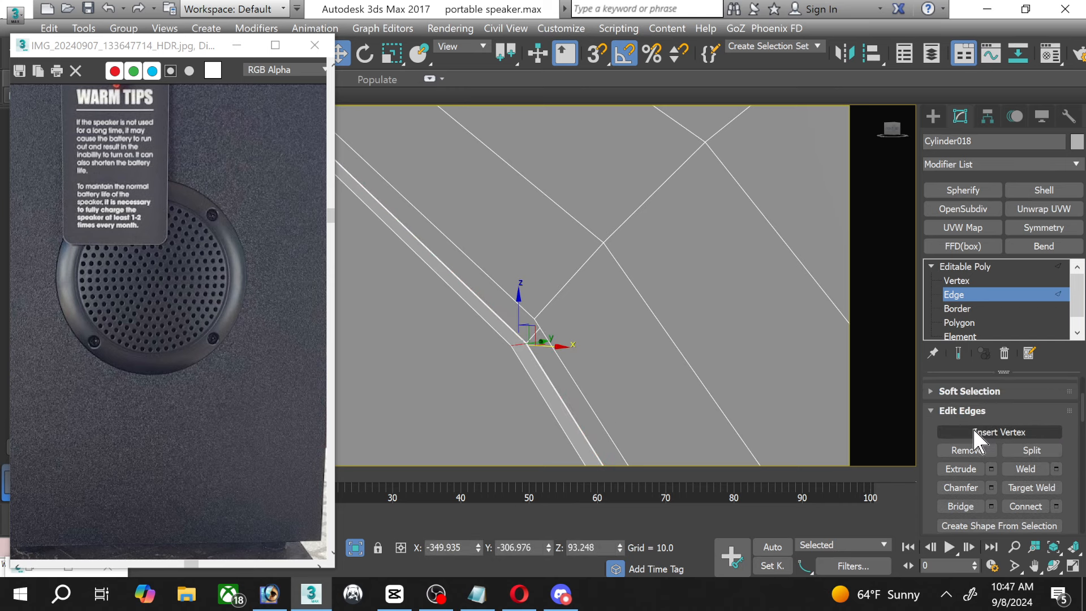
{"action": "scroll", "coordinate": [971, 428], "scroll_direction": "up", "scroll_amount": 1}
{"action": "left_click", "coordinate": [962, 403]}
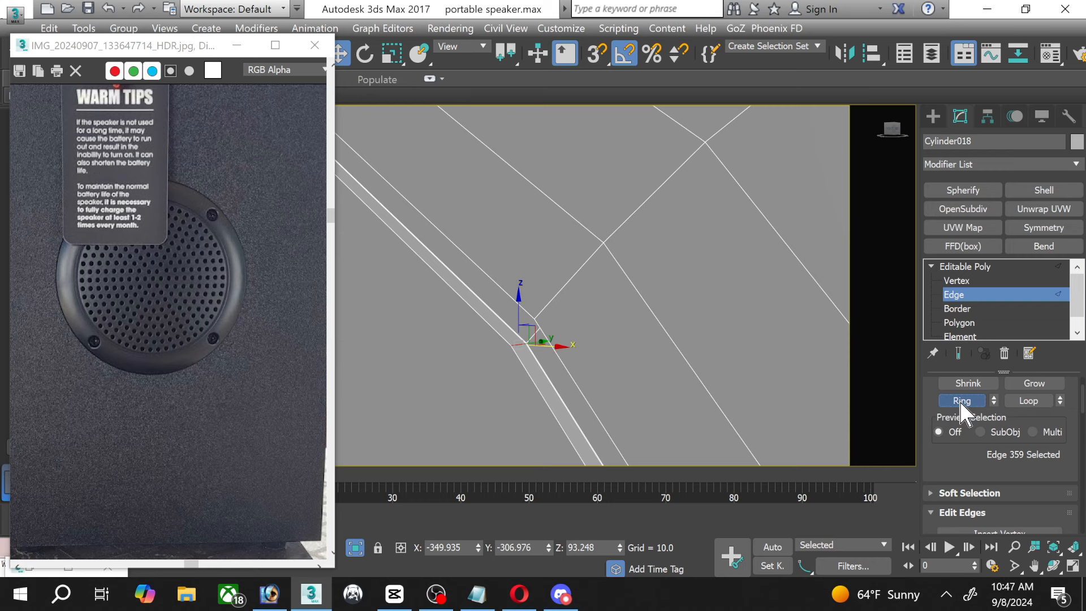
{"action": "scroll", "coordinate": [973, 424], "scroll_direction": "down", "scroll_amount": 5}
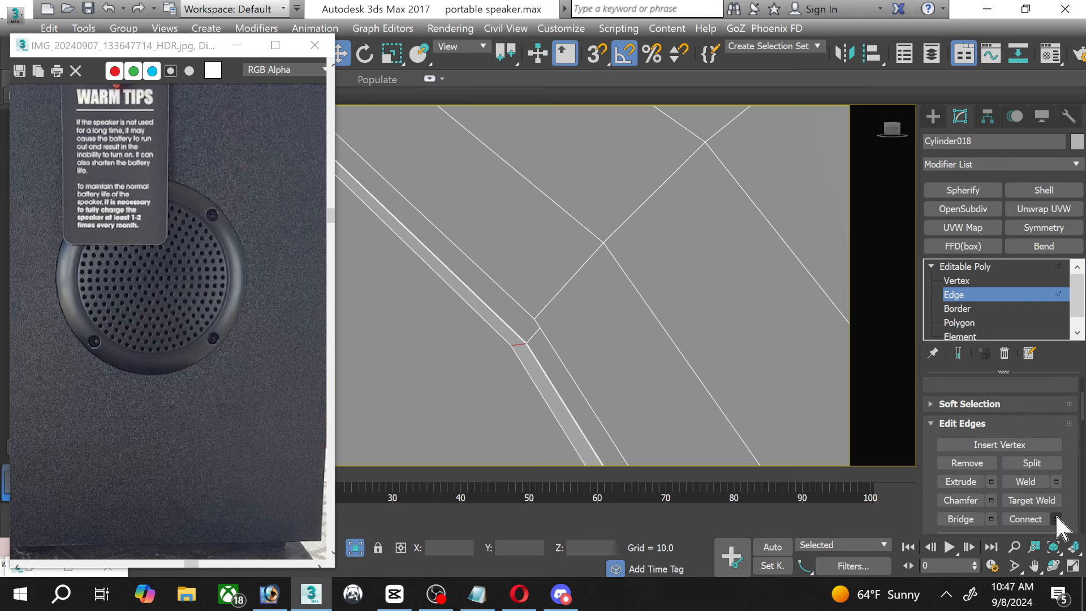
{"action": "left_click", "coordinate": [1056, 518]}
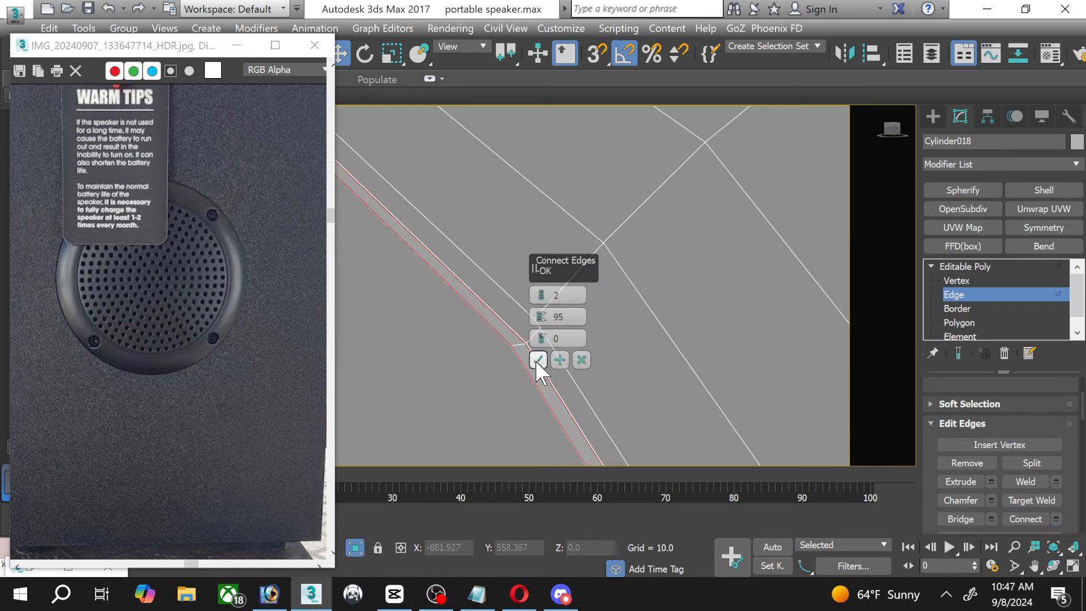
{"action": "left_click", "coordinate": [540, 360]}
Select the ring of edges on the groove's outer wall and connect them with the same 2 segments and 95 pinch.
{"action": "scroll", "coordinate": [521, 368], "scroll_direction": "down", "scroll_amount": 2}
{"action": "middle_click_drag", "start_coordinate": [509, 392], "coordinate": [775, 320]}
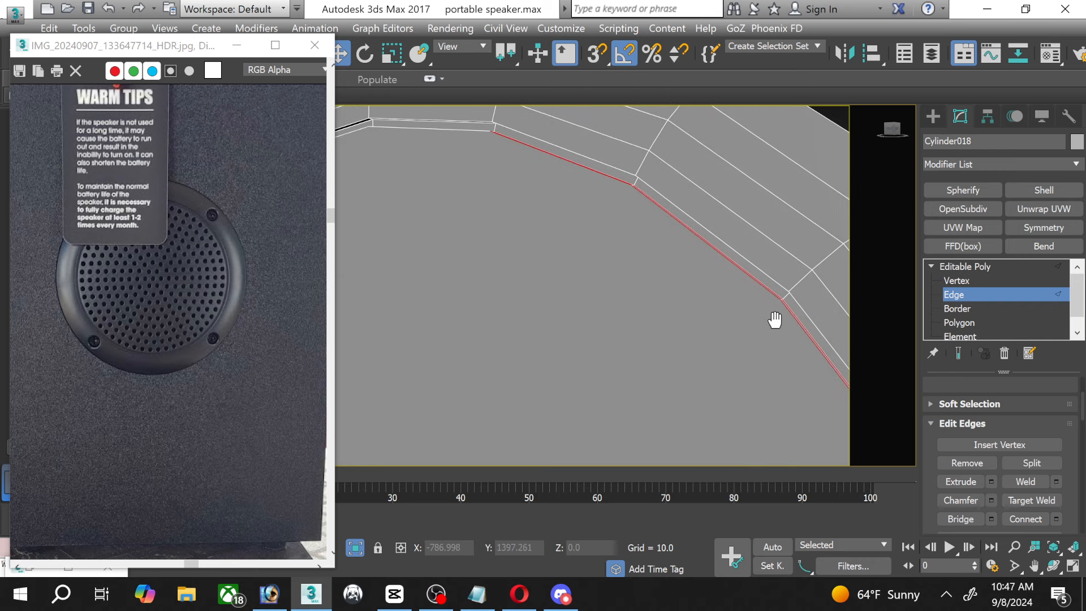
{"action": "middle_click_drag", "start_coordinate": [451, 145], "coordinate": [657, 179]}
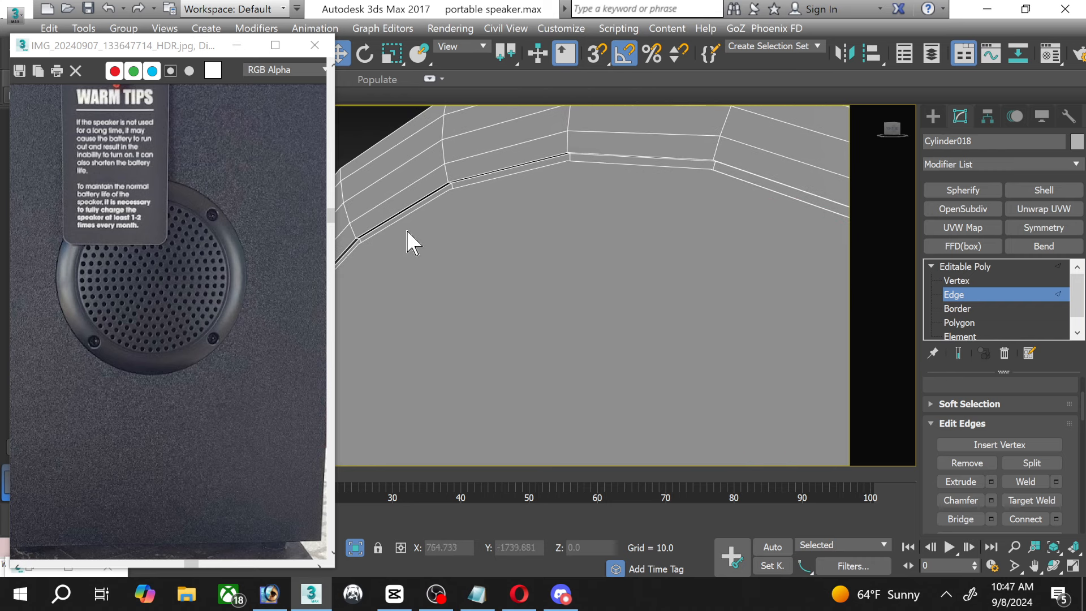
{"action": "scroll", "coordinate": [409, 227], "scroll_direction": "up", "scroll_amount": 3}
{"action": "middle_click_drag", "start_coordinate": [453, 208], "coordinate": [610, 176]}
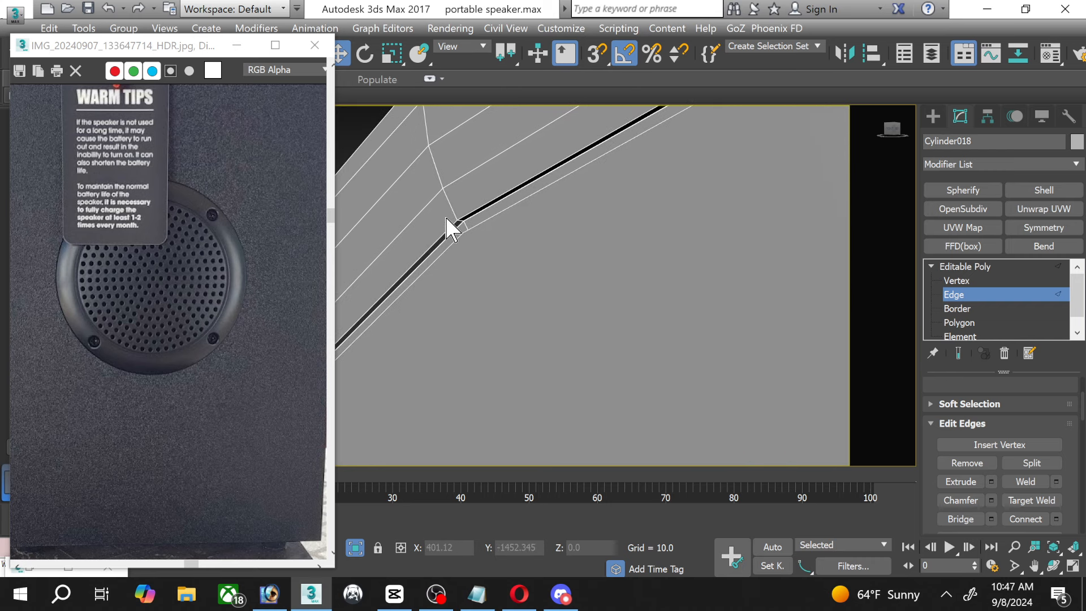
{"action": "scroll", "coordinate": [456, 224], "scroll_direction": "up", "scroll_amount": 2}
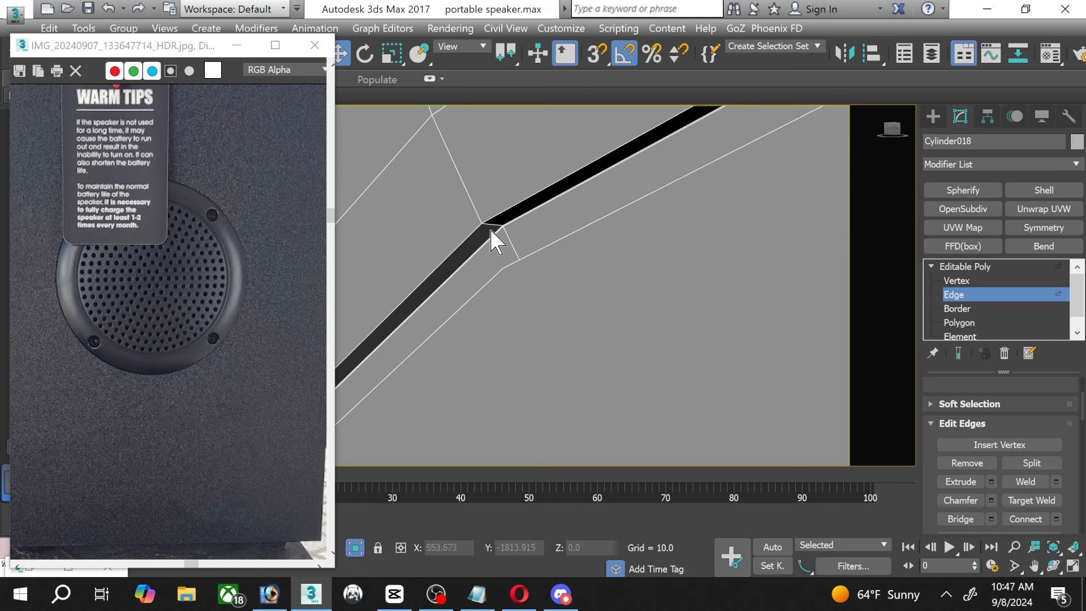
{"action": "left_click", "coordinate": [488, 224]}
{"action": "scroll", "coordinate": [954, 410], "scroll_direction": "up", "scroll_amount": 3}
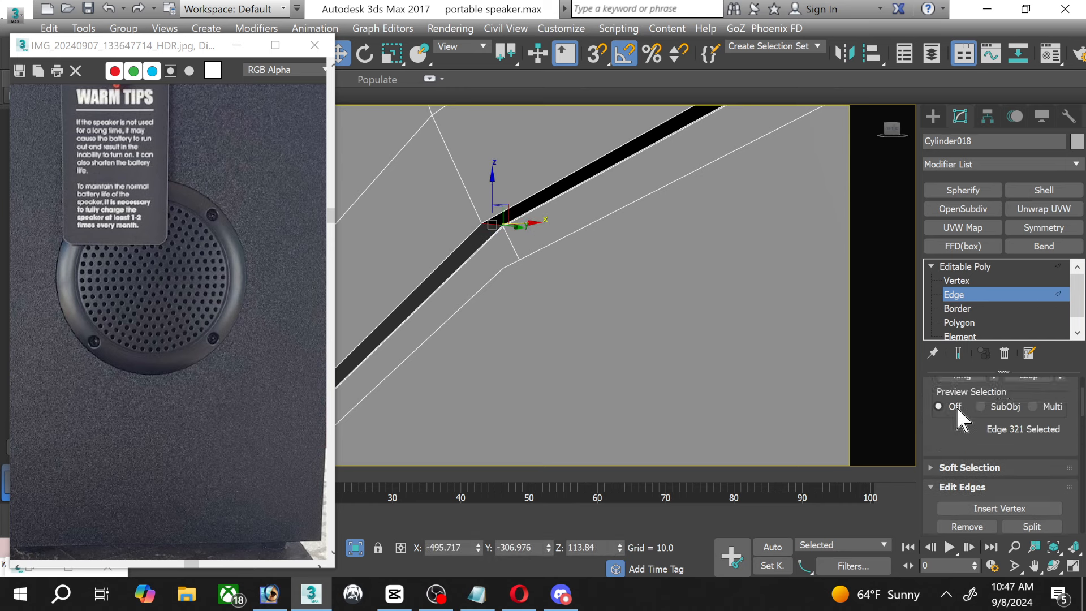
{"action": "left_click", "coordinate": [957, 403]}
{"action": "scroll", "coordinate": [964, 421], "scroll_direction": "down", "scroll_amount": 2}
{"action": "scroll", "coordinate": [970, 438], "scroll_direction": "down", "scroll_amount": 2}
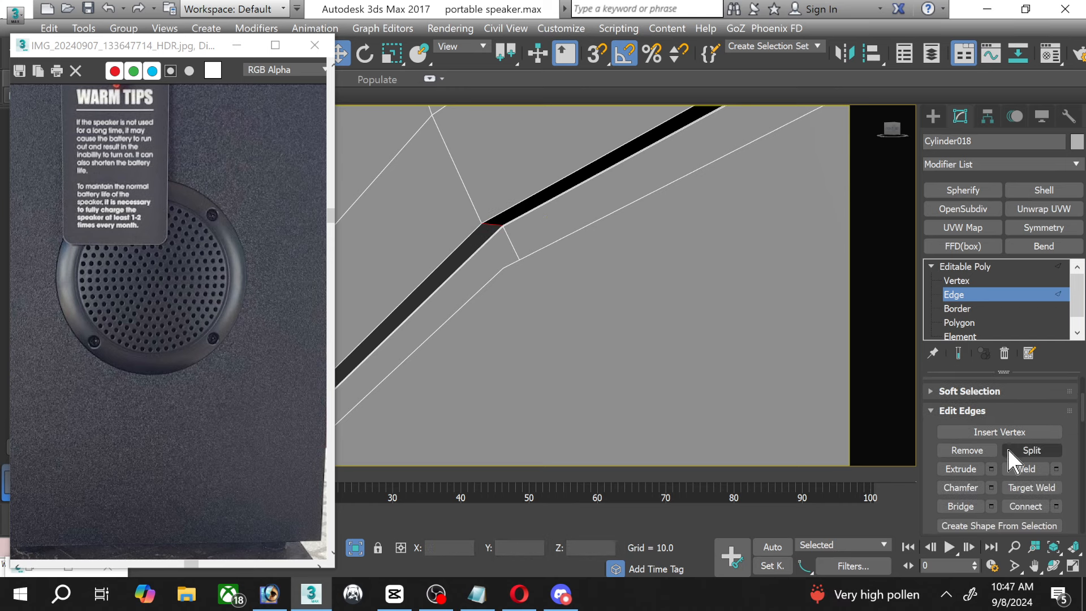
{"action": "left_click", "coordinate": [1055, 506]}
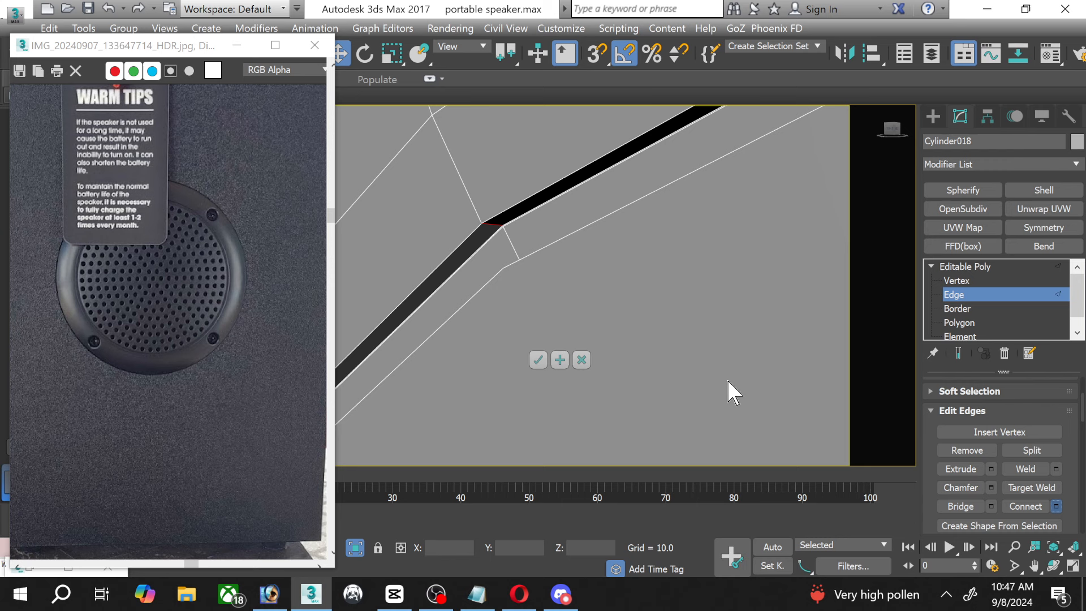
{"action": "left_click", "coordinate": [538, 360]}
{"action": "scroll", "coordinate": [541, 355], "scroll_direction": "down", "scroll_amount": 2}
{"action": "scroll", "coordinate": [566, 351], "scroll_direction": "down", "scroll_amount": 6}
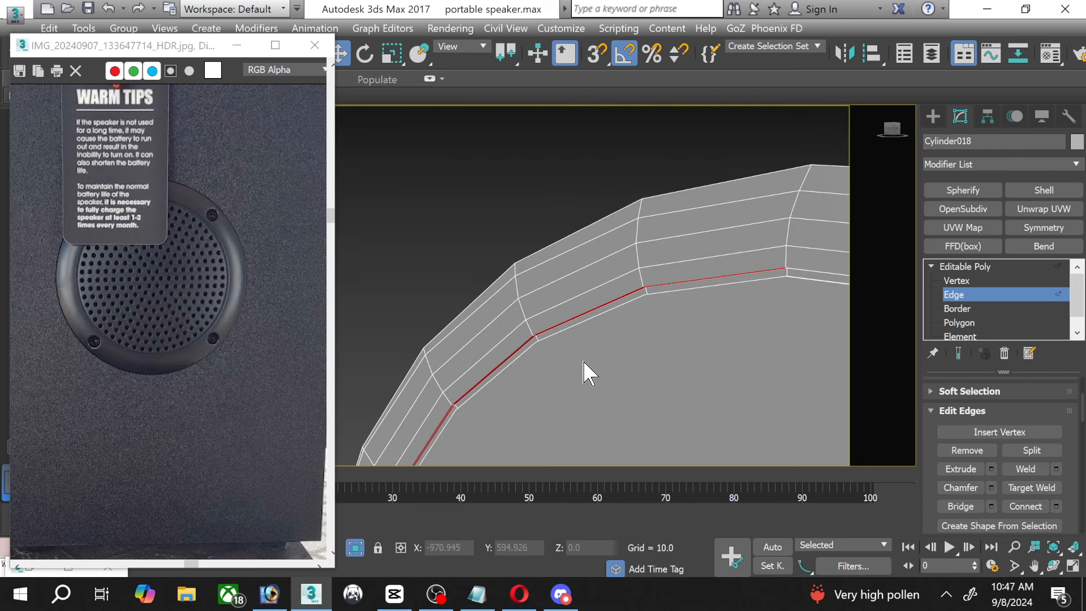
Leave edge editing and select the large round polygon of the grille's inner face.
{"action": "middle_click_drag", "start_coordinate": [688, 249], "coordinate": [605, 281]}
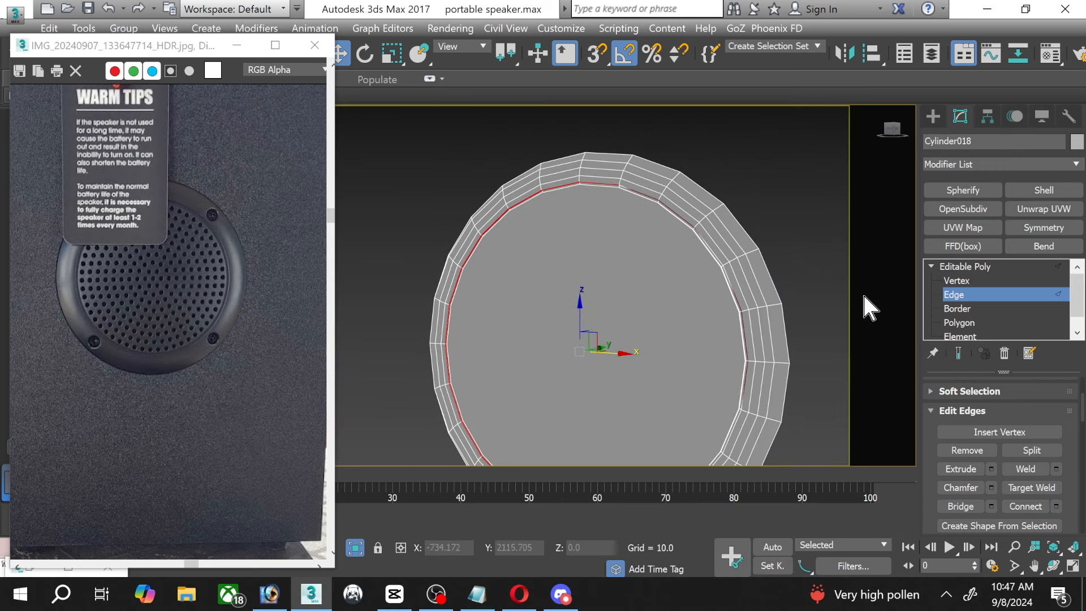
{"action": "left_click", "coordinate": [960, 295]}
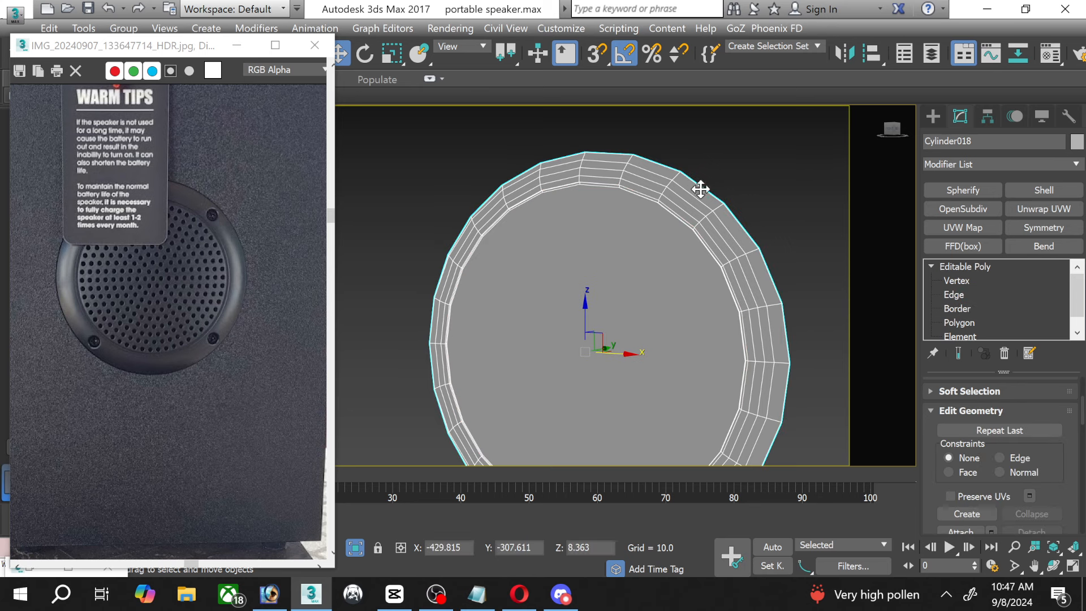
{"action": "scroll", "coordinate": [631, 189], "scroll_direction": "up", "scroll_amount": 5}
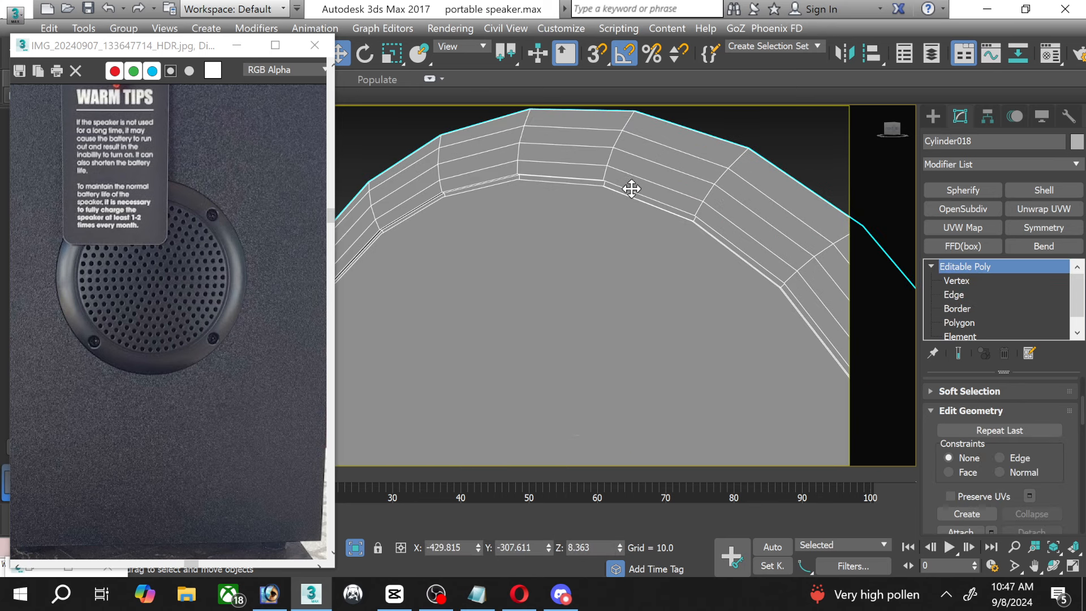
{"action": "left_click", "coordinate": [975, 327]}
{"action": "left_click", "coordinate": [584, 272]}
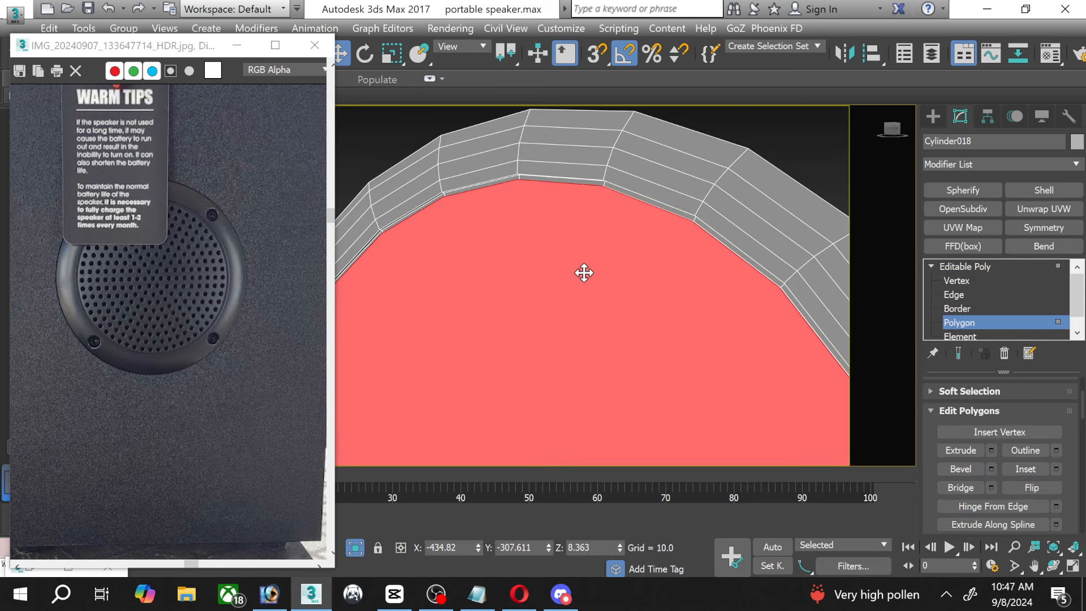
{"action": "scroll", "coordinate": [584, 273], "scroll_direction": "down", "scroll_amount": 4}
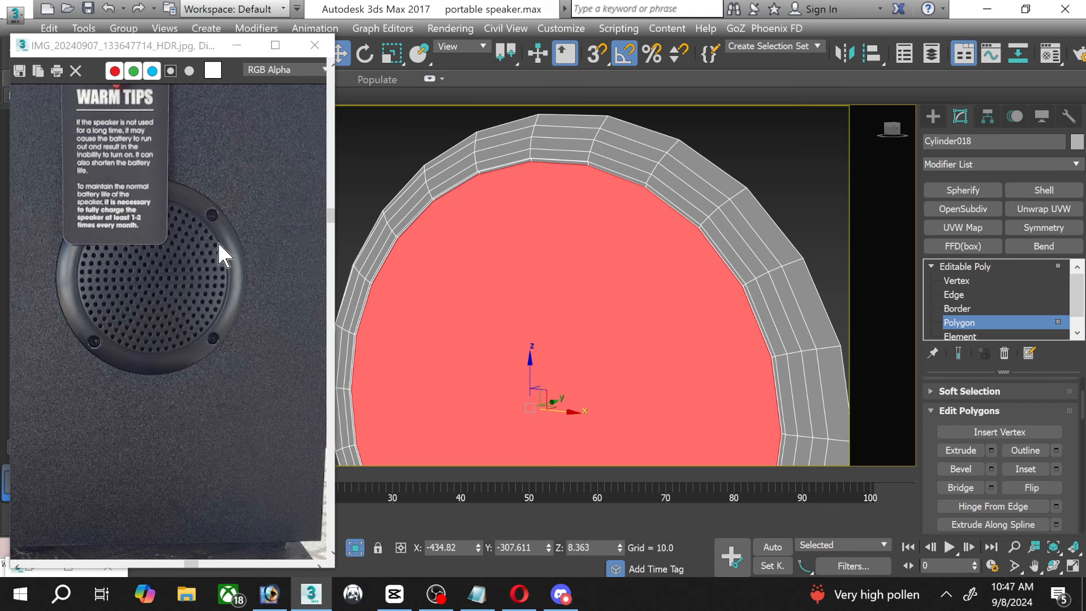
Compare the hole pattern in the reference photo, try concentric insets of 10.319 on the selected inner face, and undo them.
{"action": "scroll", "coordinate": [217, 240], "scroll_direction": "up", "scroll_amount": 5}
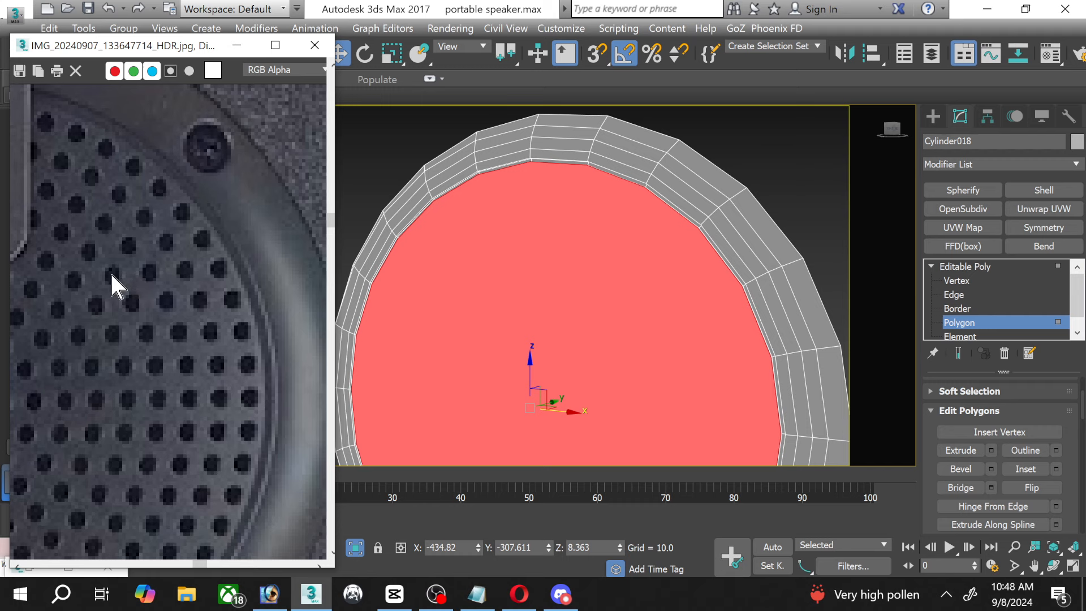
{"action": "middle_click_drag", "start_coordinate": [74, 274], "coordinate": [226, 281]}
{"action": "scroll", "coordinate": [212, 351], "scroll_direction": "down", "scroll_amount": 2}
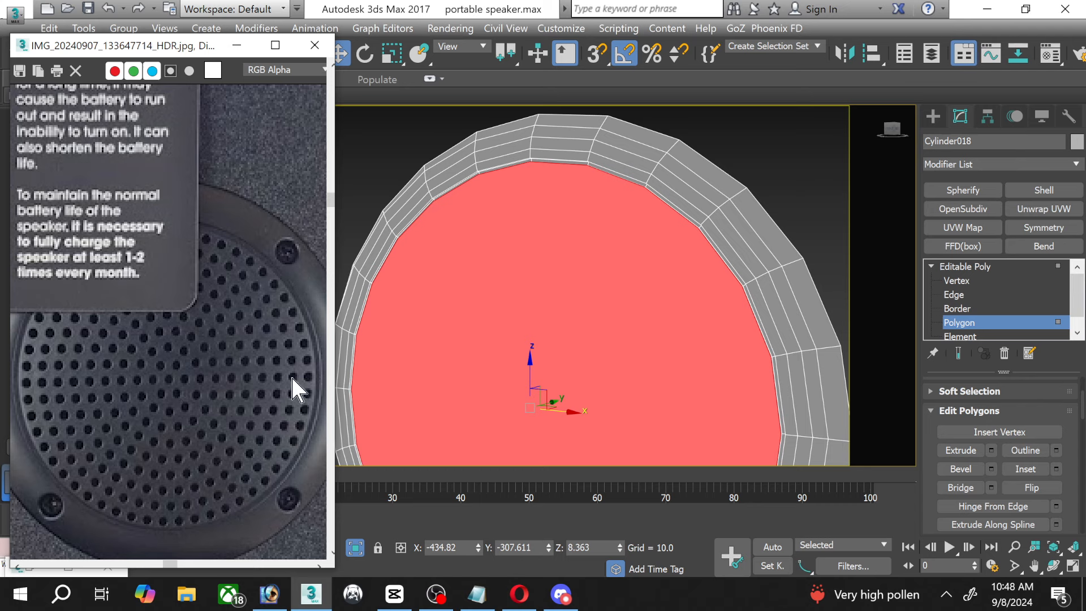
{"action": "scroll", "coordinate": [645, 322], "scroll_direction": "down", "scroll_amount": 3}
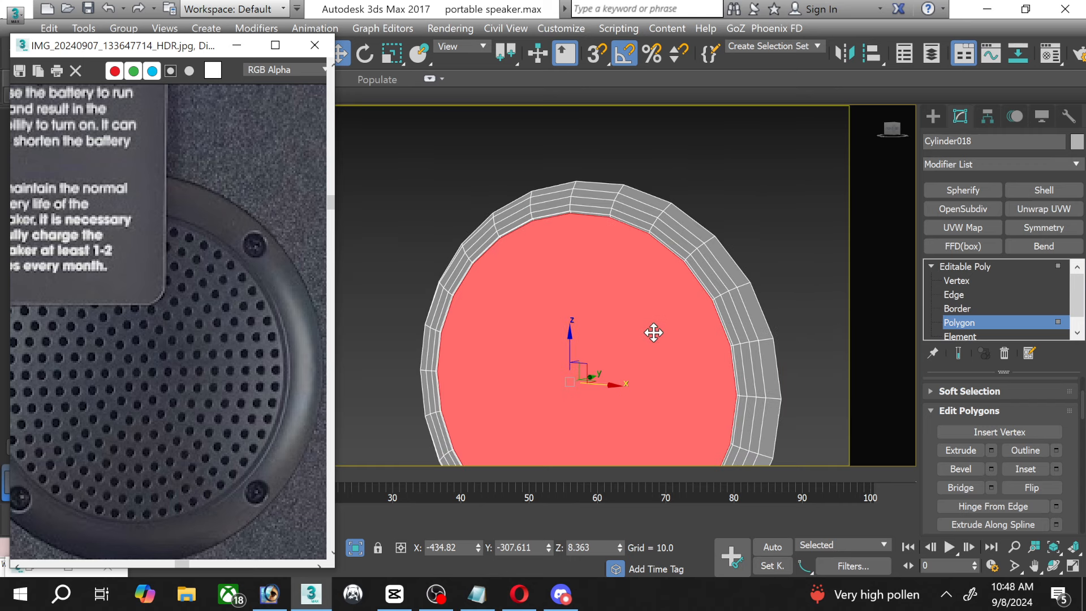
{"action": "middle_click_drag", "start_coordinate": [641, 319], "coordinate": [637, 279]}
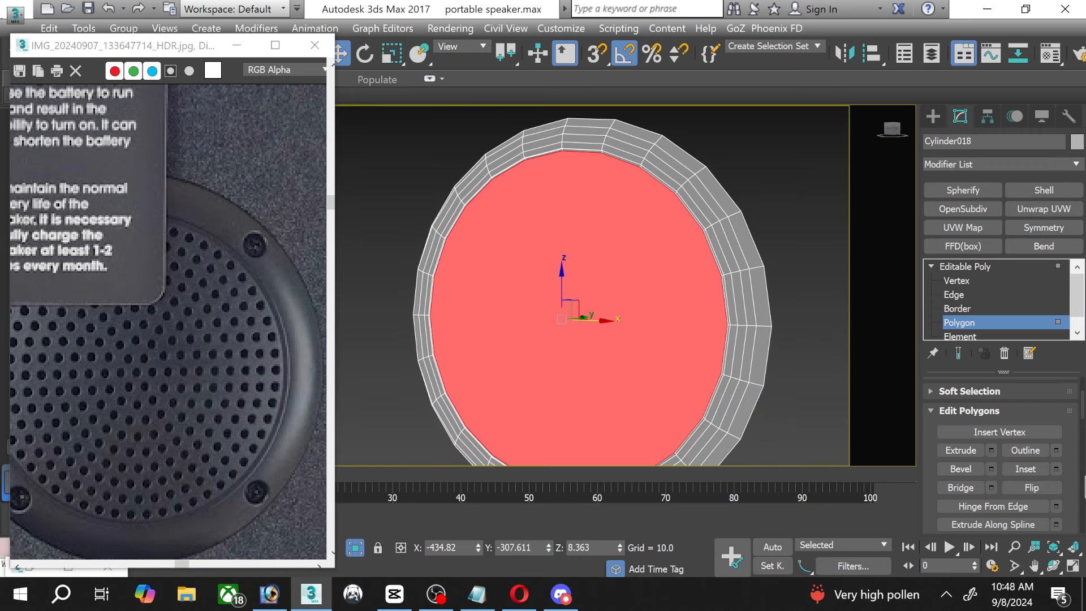
{"action": "left_click", "coordinate": [1055, 469]}
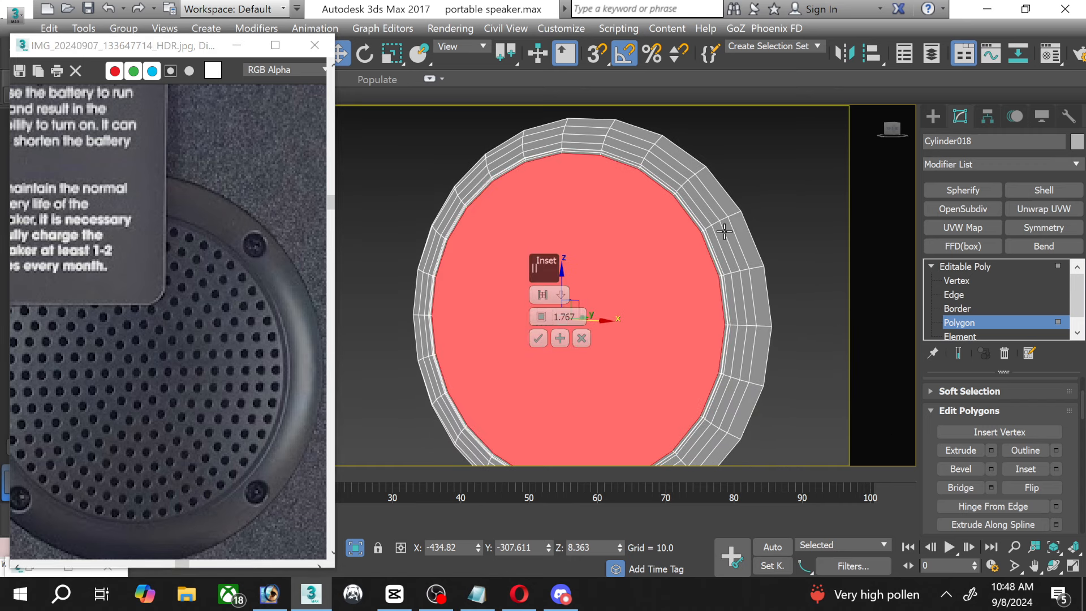
{"action": "left_click_drag", "start_coordinate": [544, 321], "coordinate": [540, 292]}
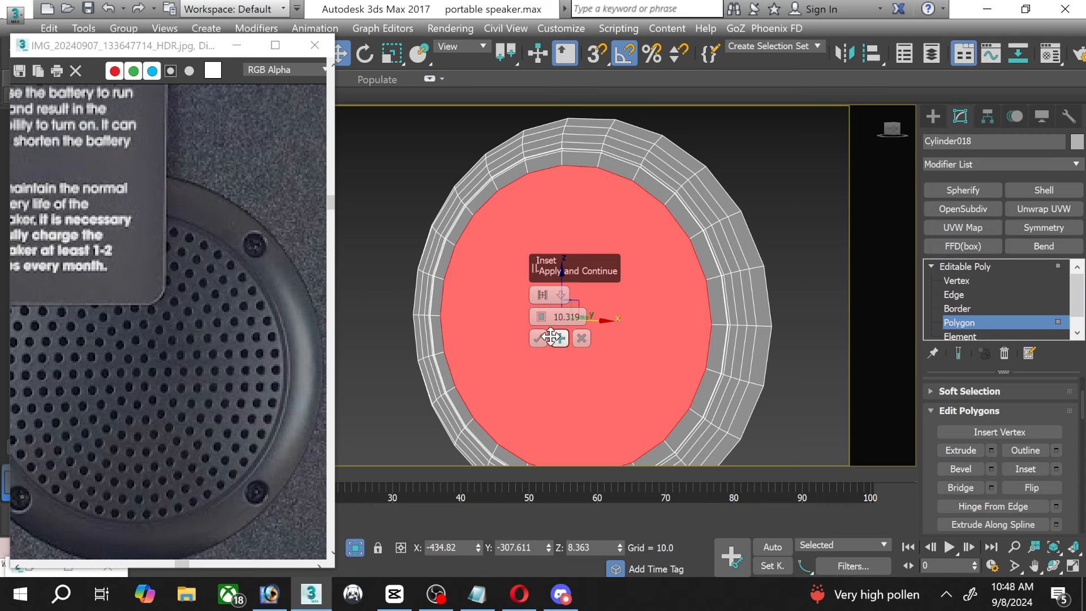
{"action": "left_click", "coordinate": [542, 337]}
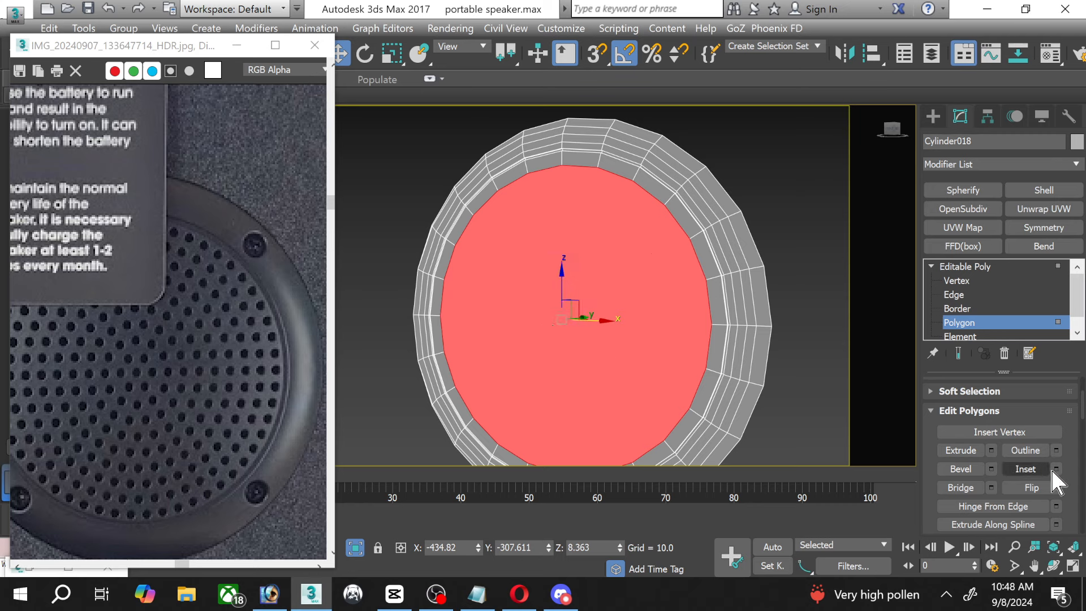
{"action": "left_click", "coordinate": [1056, 469]}
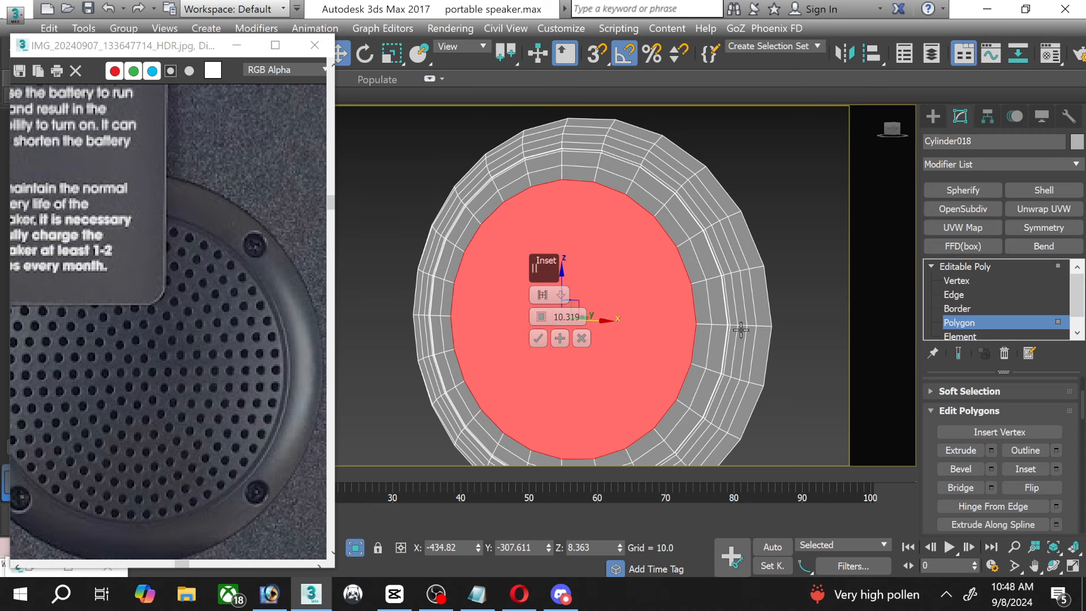
{"action": "left_click", "coordinate": [560, 339]}
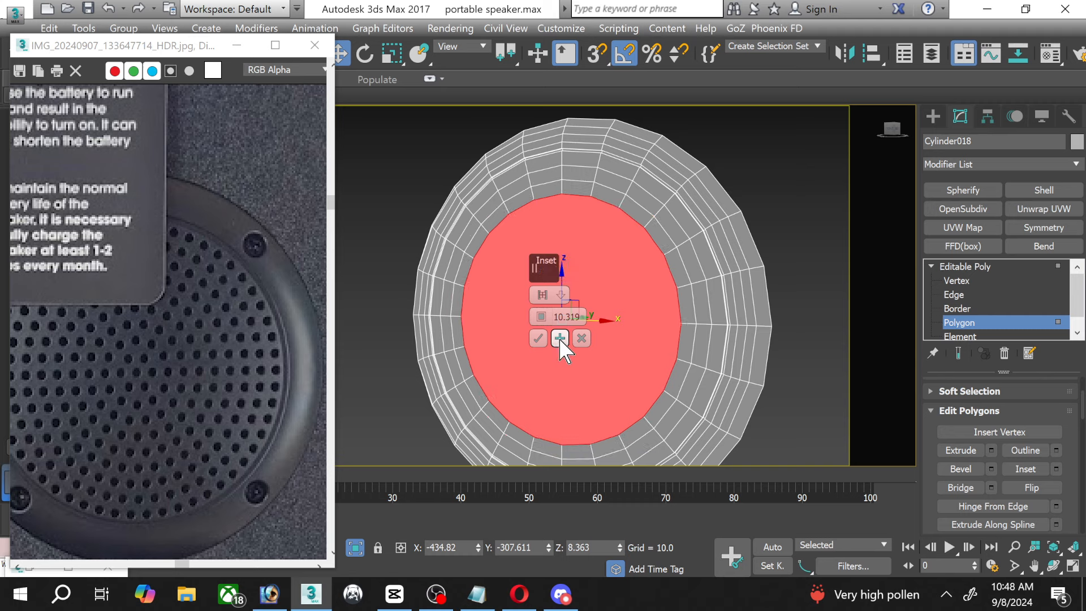
{"action": "key", "text": "ctrl+z"}
{"action": "key", "text": "ctrl+z"}
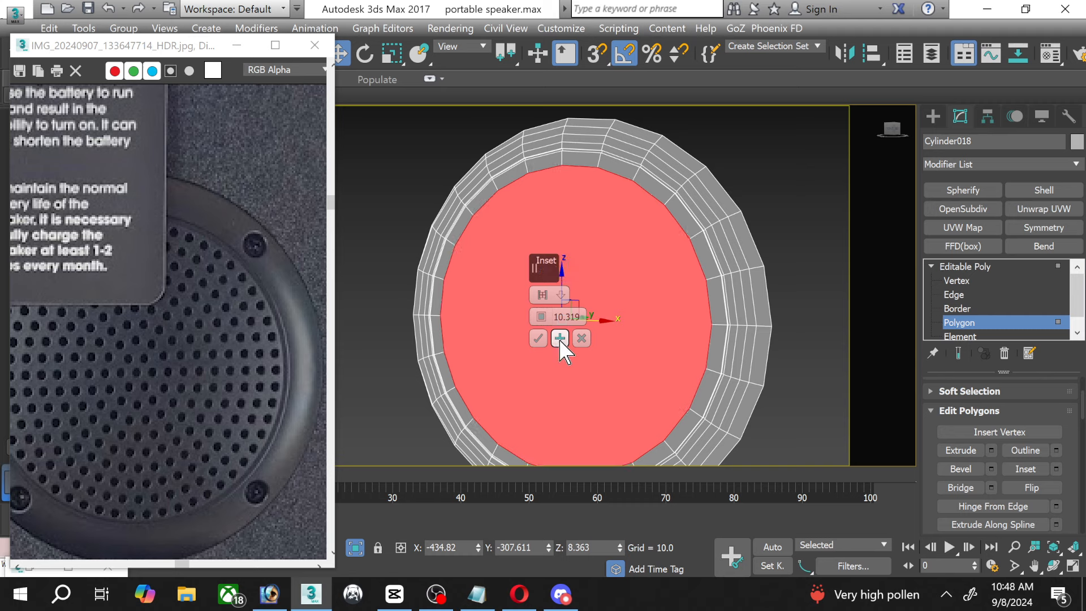
{"action": "key", "text": "ctrl+z"}
Try repeated concentric insets of 8.455 across the grille's inner face towards its centre.
{"action": "left_click_drag", "start_coordinate": [541, 316], "coordinate": [542, 294]}
{"action": "left_click", "coordinate": [560, 338]}
{"action": "left_click", "coordinate": [560, 339]}
{"action": "left_click", "coordinate": [560, 338]}
{"action": "left_click", "coordinate": [560, 338]}
{"action": "left_click", "coordinate": [560, 338]}
{"action": "left_click", "coordinate": [560, 338]}
{"action": "left_click", "coordinate": [560, 338]}
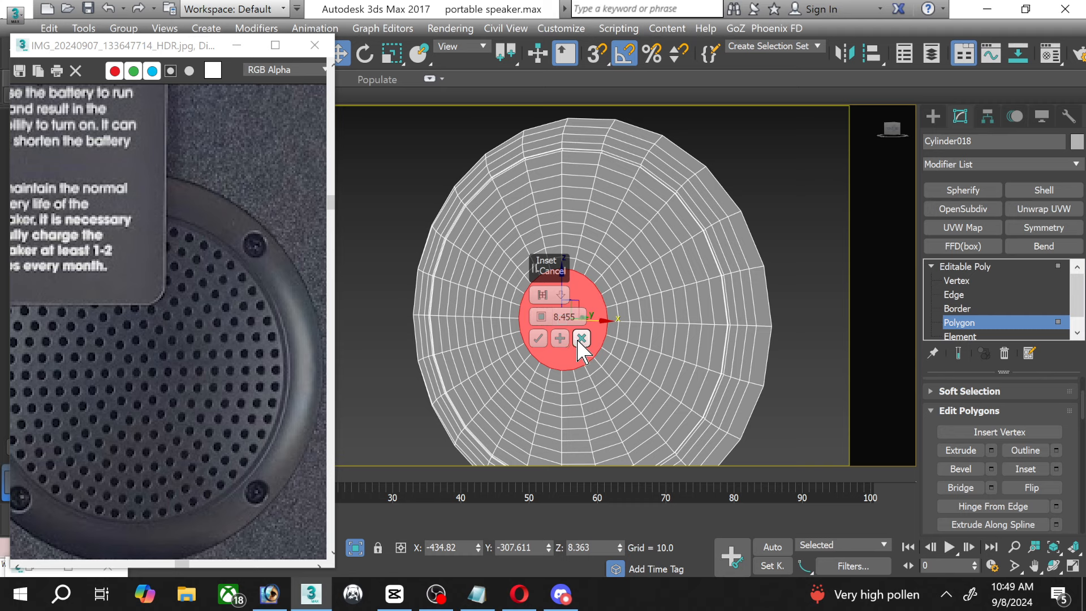
Undo the series of 8.455 insets on the inner face.
{"action": "key", "text": "ctrl+z"}
{"action": "key", "text": "ctrl+z"}
{"action": "key", "text": "ctrl+z"}
{"action": "key", "text": "ctrl+z"}
{"action": "key", "text": "ctrl+z"}
{"action": "key", "text": "ctrl+z"}
{"action": "key", "text": "ctrl+z"}
{"action": "key", "text": "ctrl+z"}
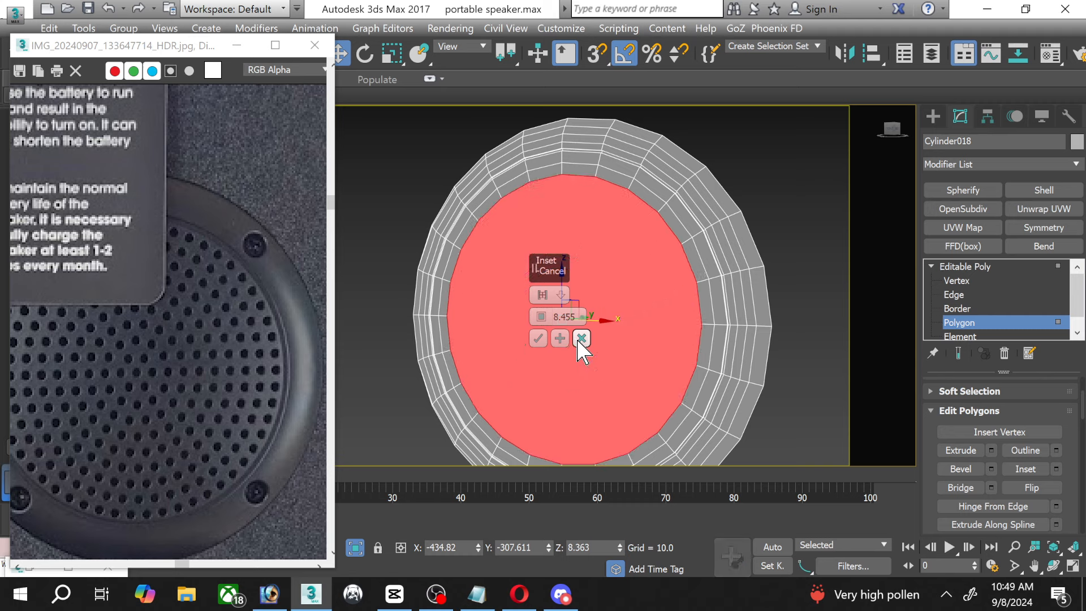
Try wider concentric insets of 16.24 on the inner face, repeating them down to the centre.
{"action": "left_click_drag", "start_coordinate": [541, 317], "coordinate": [538, 282]}
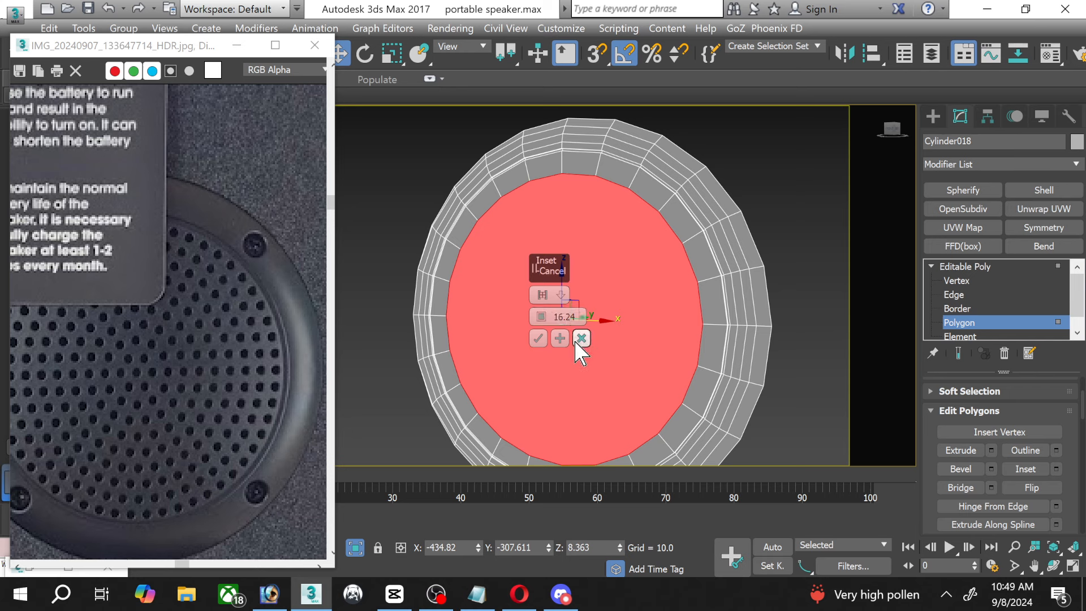
{"action": "left_click", "coordinate": [560, 338]}
{"action": "left_click", "coordinate": [560, 338]}
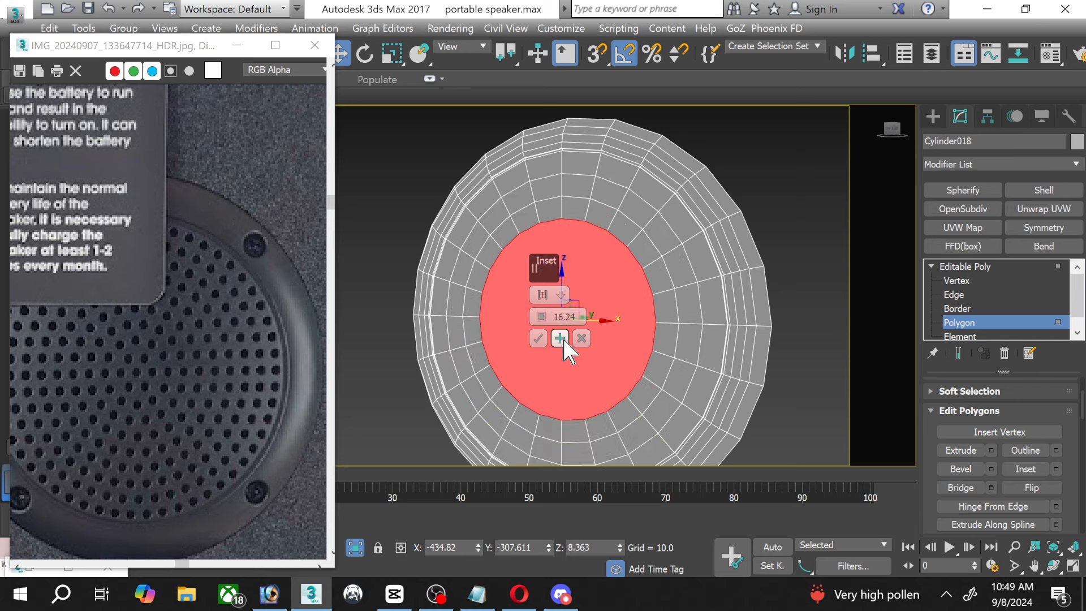
{"action": "left_click", "coordinate": [560, 338]}
{"action": "left_click", "coordinate": [559, 338]}
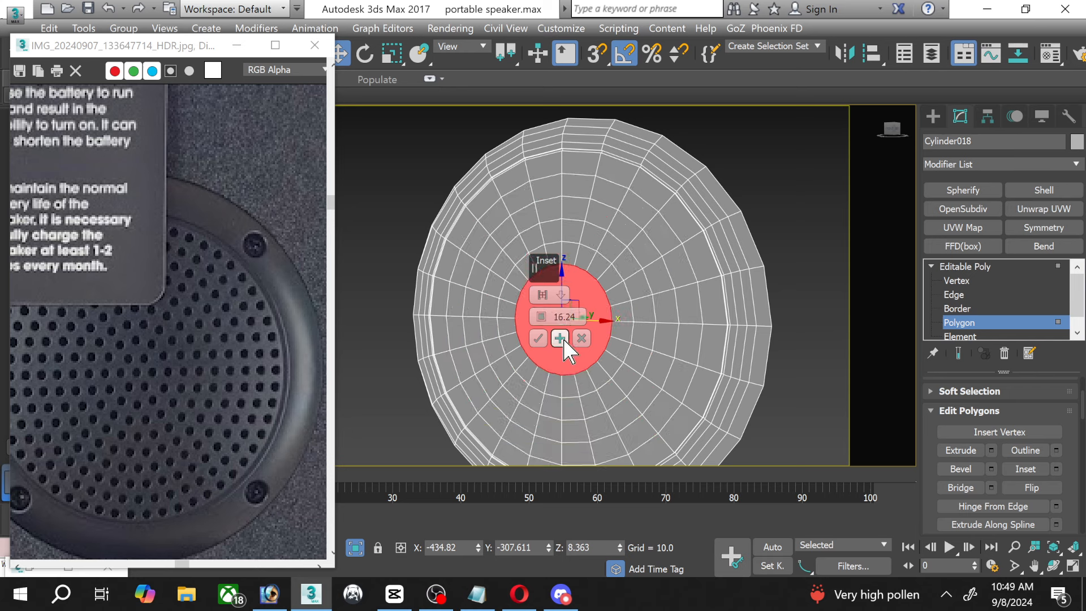
{"action": "left_click", "coordinate": [560, 338]}
{"action": "left_click", "coordinate": [559, 338]}
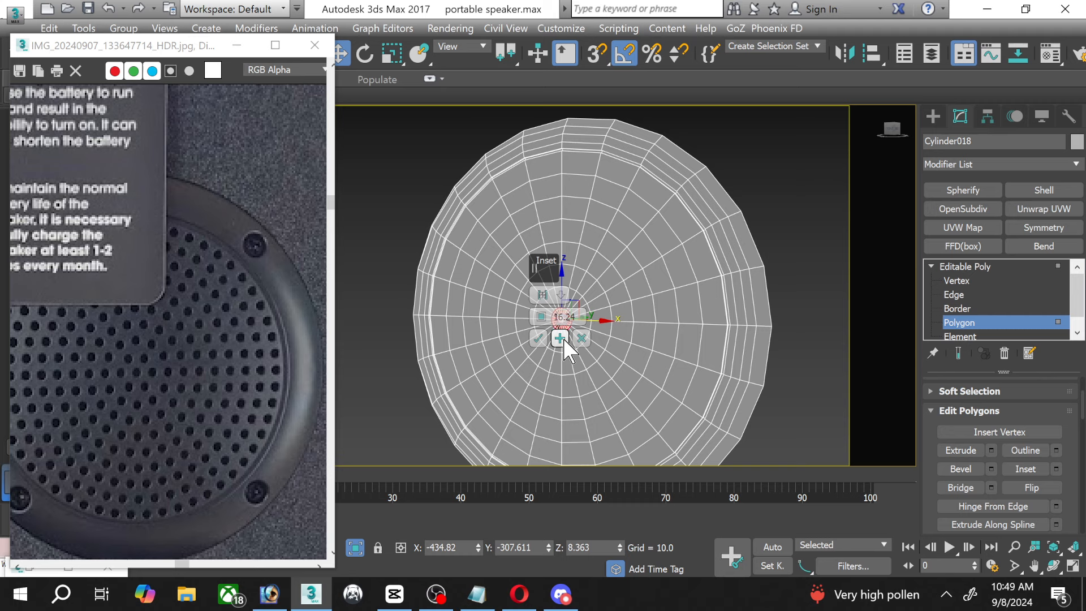
Undo the series of 16.24 insets on the inner face.
{"action": "key", "text": "ctrl+z"}
{"action": "key", "text": "ctrl+z"}
{"action": "key", "text": "ctrl+z"}
{"action": "key", "text": "ctrl+z"}
{"action": "key", "text": "ctrl+z"}
{"action": "key", "text": "ctrl+z"}
{"action": "key", "text": "ctrl+z"}
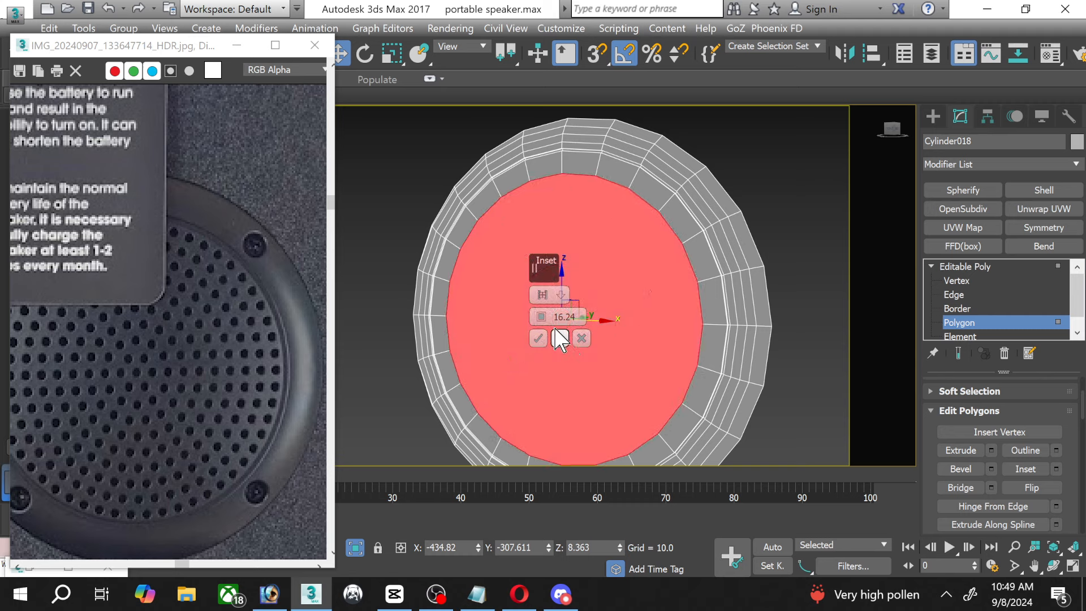
Try concentric insets of 12.402 on the inner face, repeating them down to a tiny central polygon.
{"action": "left_click_drag", "start_coordinate": [540, 316], "coordinate": [544, 340]}
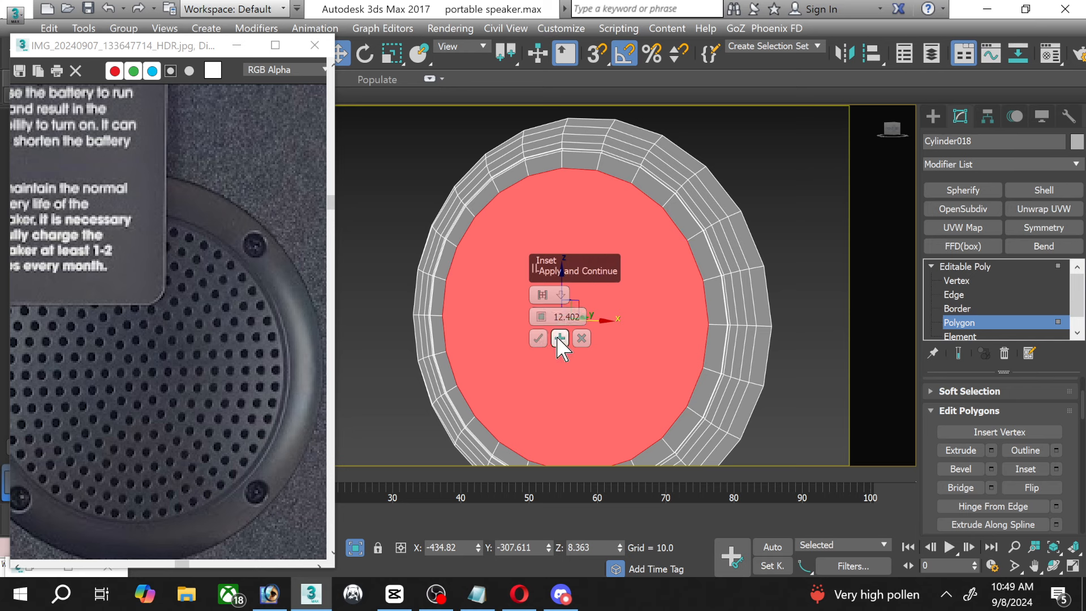
{"action": "left_click", "coordinate": [560, 338]}
{"action": "left_click", "coordinate": [560, 338]}
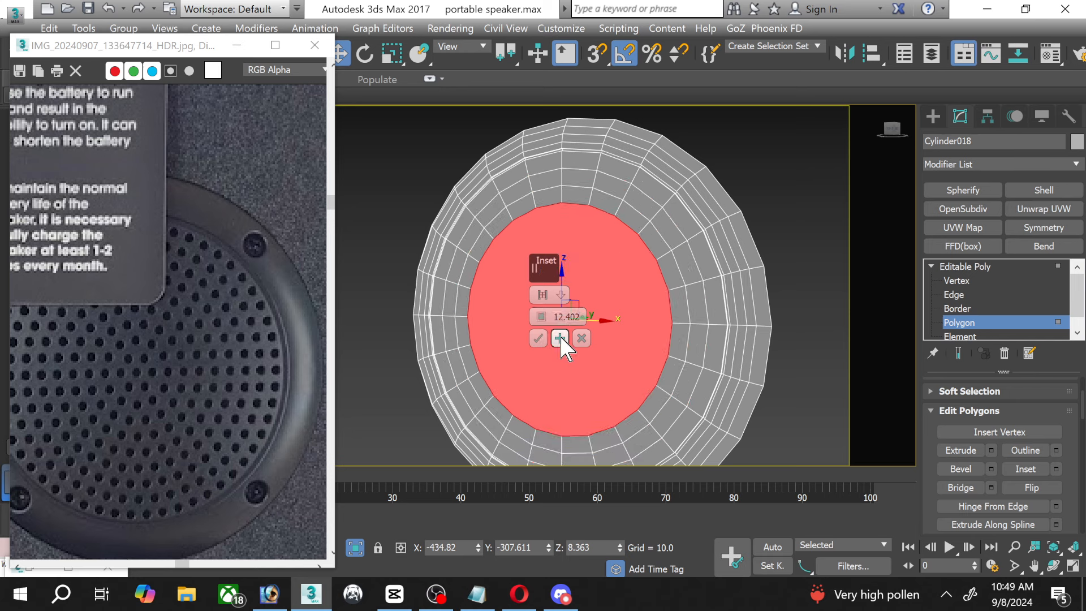
{"action": "left_click", "coordinate": [559, 338]}
{"action": "left_click", "coordinate": [559, 339]}
{"action": "left_click", "coordinate": [560, 338]}
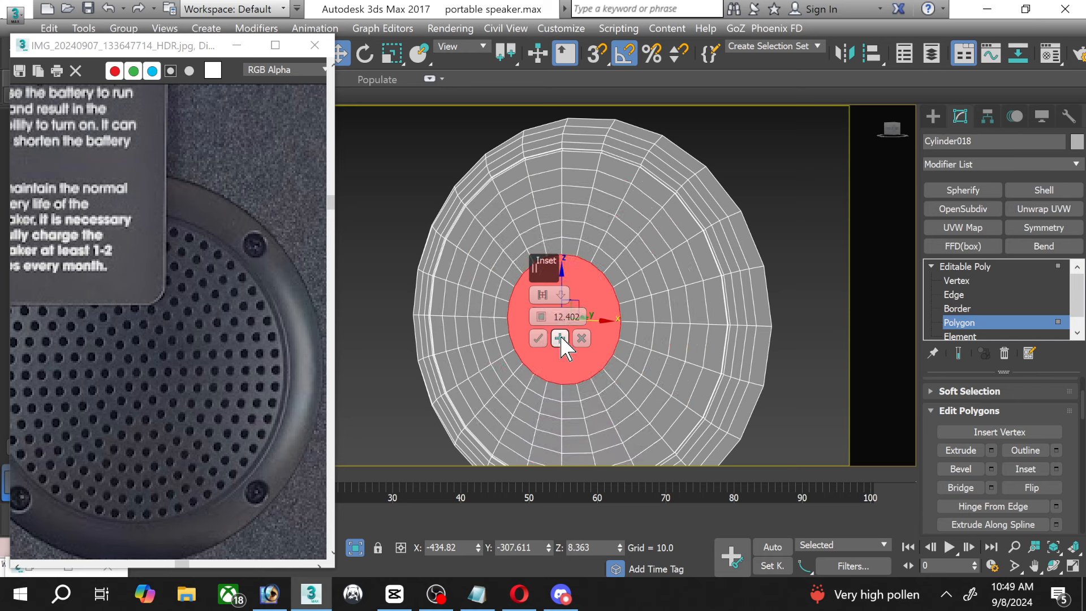
{"action": "left_click", "coordinate": [560, 338]}
{"action": "left_click", "coordinate": [560, 338]}
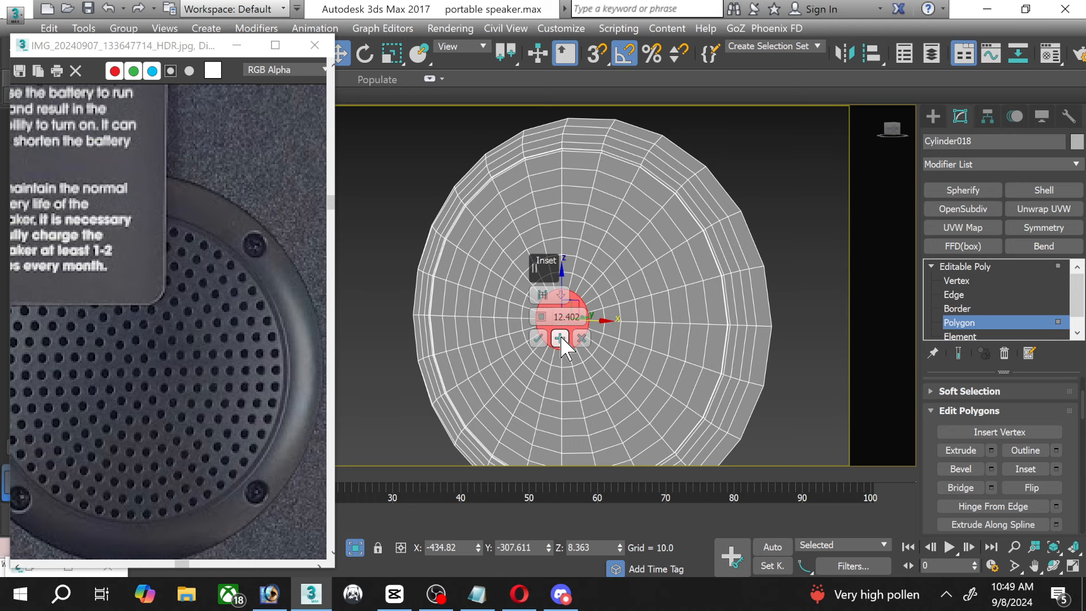
{"action": "left_click", "coordinate": [560, 338]}
{"action": "left_click", "coordinate": [559, 339]}
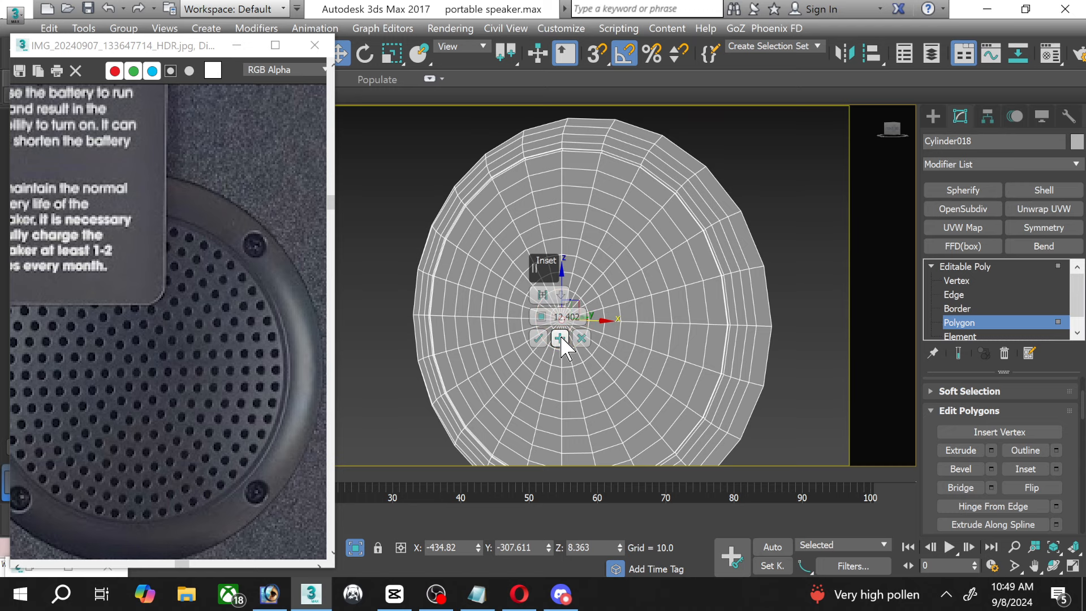
{"action": "left_click", "coordinate": [538, 338]}
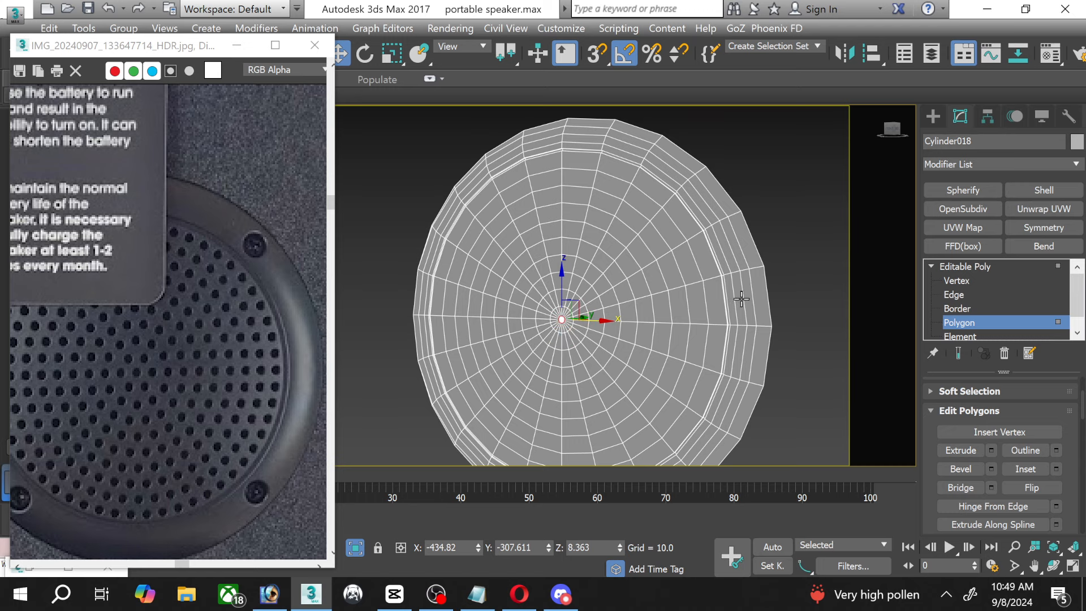
Check the crowded centre of the face and undo the series of 12.402 insets.
{"action": "scroll", "coordinate": [566, 351], "scroll_direction": "up", "scroll_amount": 6}
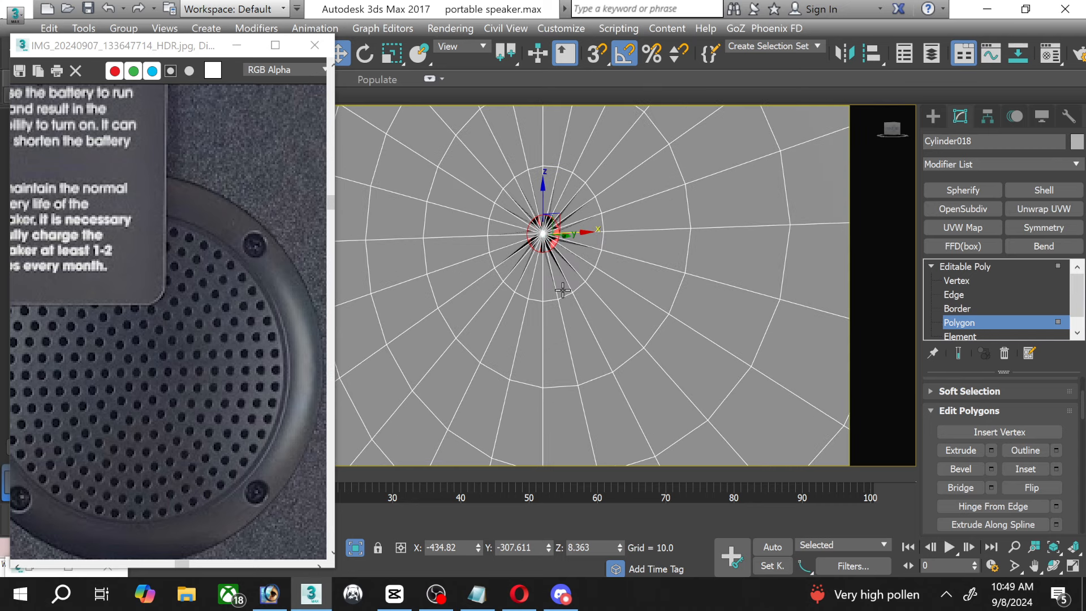
{"action": "scroll", "coordinate": [563, 289], "scroll_direction": "down", "scroll_amount": 4}
{"action": "key", "text": "ctrl+z"}
{"action": "key", "text": "ctrl+z"}
{"action": "key", "text": "ctrl+z"}
{"action": "key", "text": "ctrl+z"}
{"action": "key", "text": "ctrl+z"}
{"action": "key", "text": "ctrl+z"}
{"action": "key", "text": "ctrl+z"}
{"action": "key", "text": "ctrl+z"}
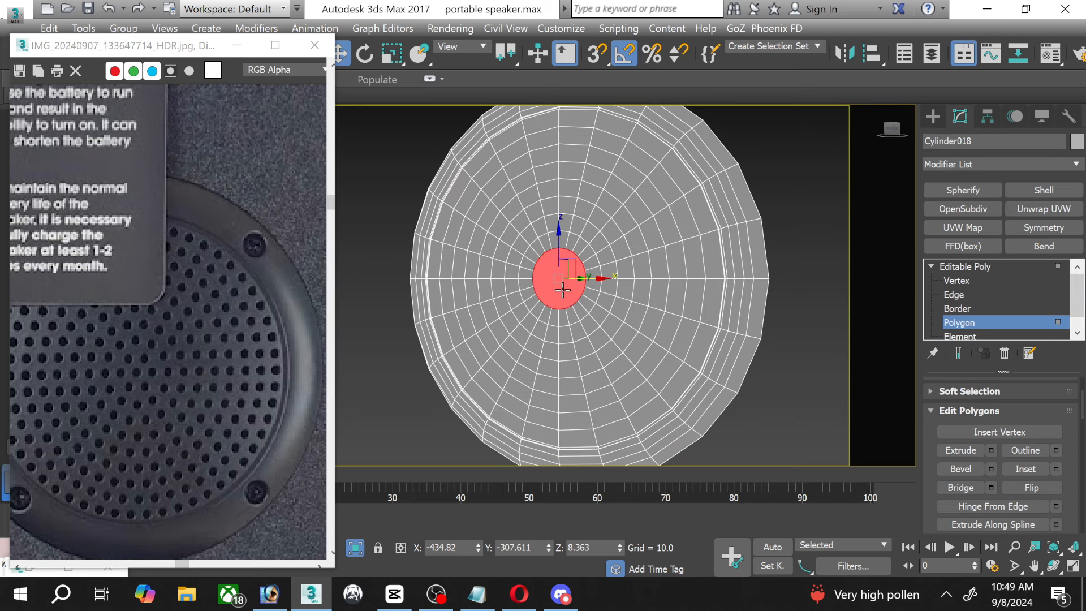
{"action": "key", "text": "ctrl+z"}
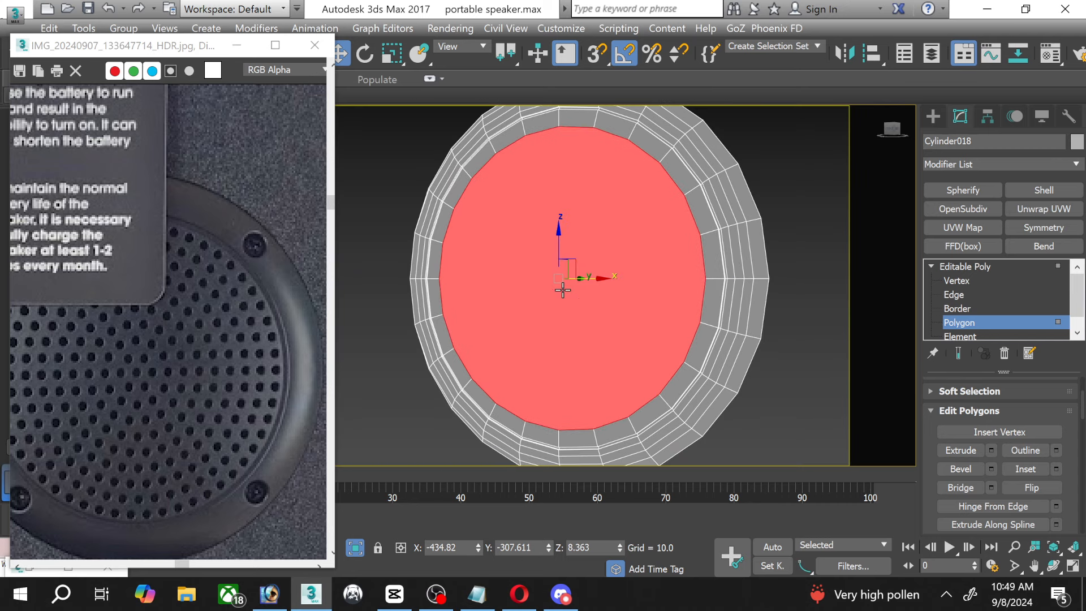
Inset the grille's inner face by 10.538 repeatedly, forming evenly spaced concentric rings down to a small central polygon.
{"action": "left_click", "coordinate": [1056, 468]}
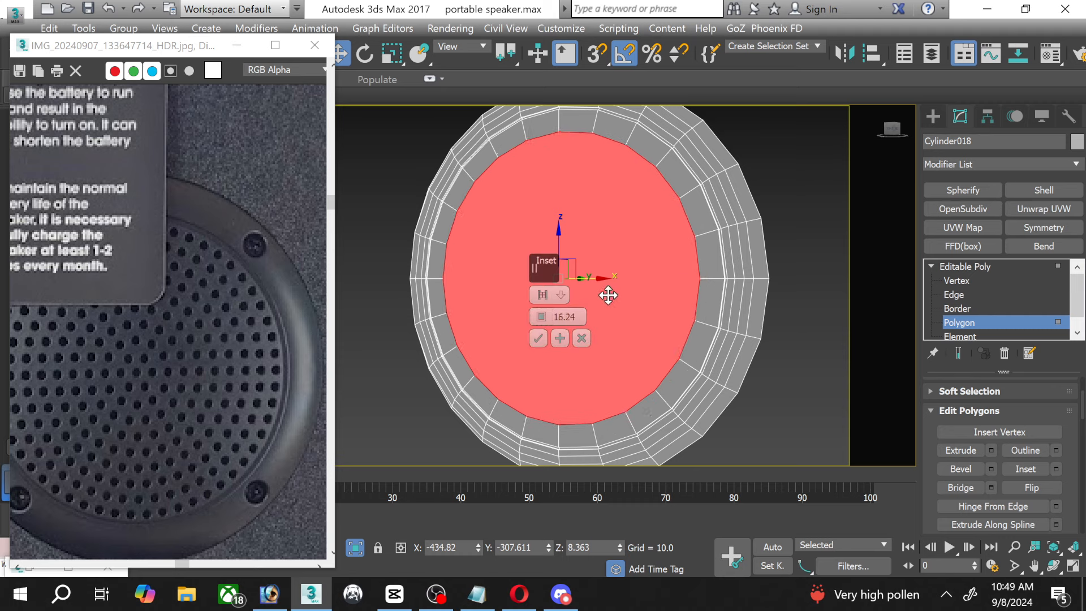
{"action": "left_click_drag", "start_coordinate": [540, 312], "coordinate": [543, 342]}
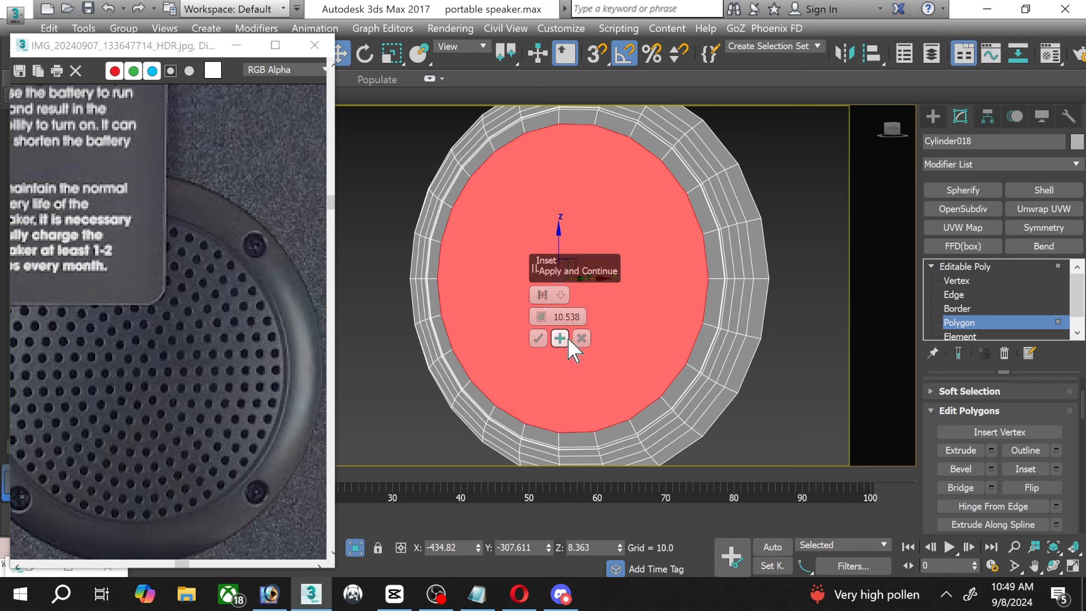
{"action": "left_click", "coordinate": [560, 338]}
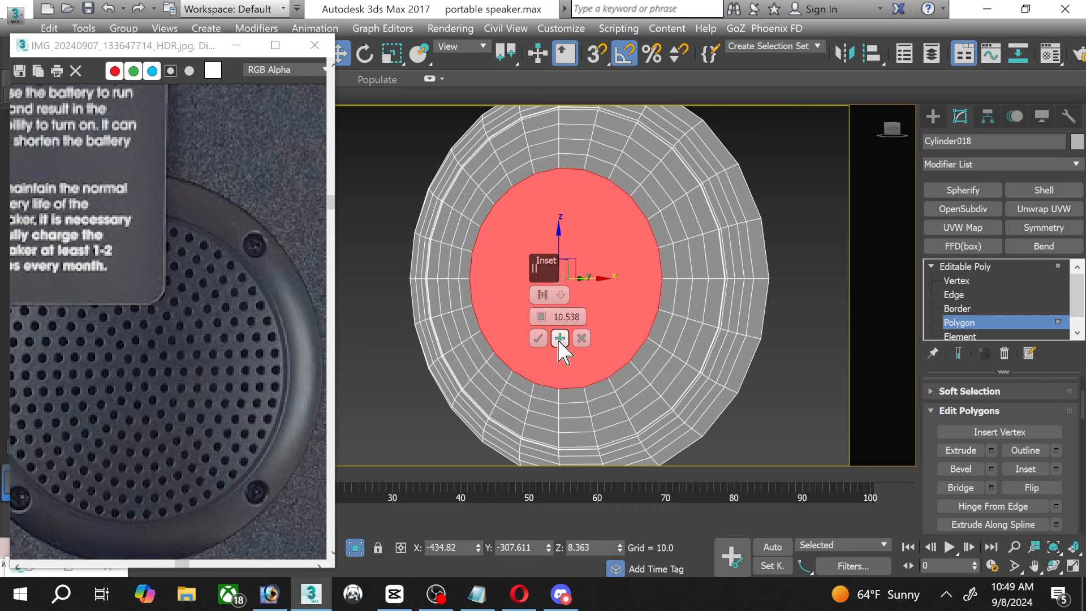
{"action": "left_click", "coordinate": [560, 338]}
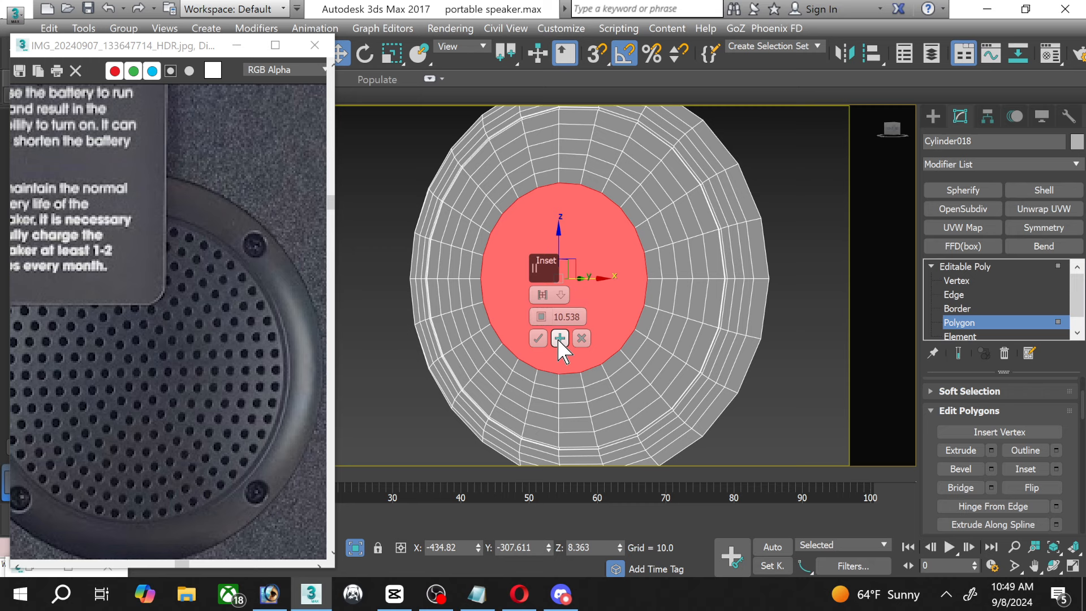
{"action": "left_click", "coordinate": [560, 339]}
{"action": "left_click", "coordinate": [559, 338]}
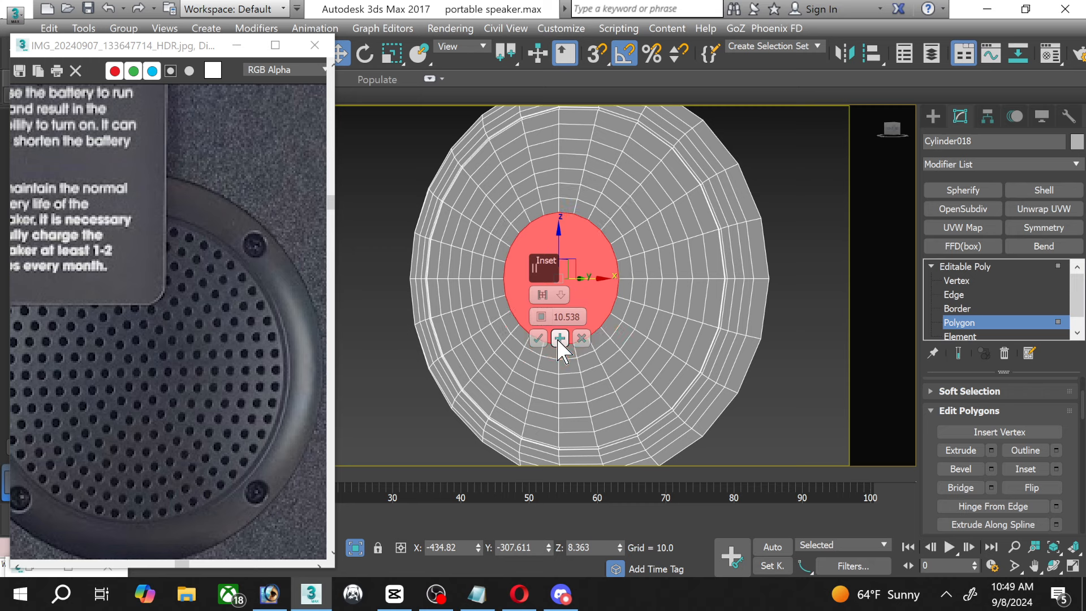
{"action": "left_click", "coordinate": [560, 339]}
{"action": "left_click", "coordinate": [560, 338]}
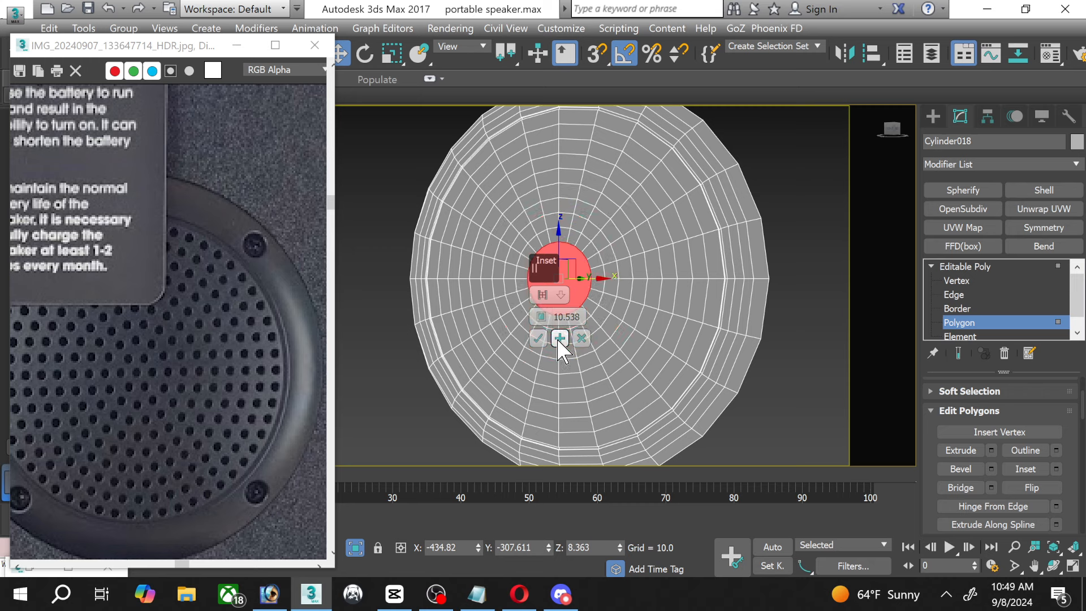
{"action": "left_click", "coordinate": [559, 339]}
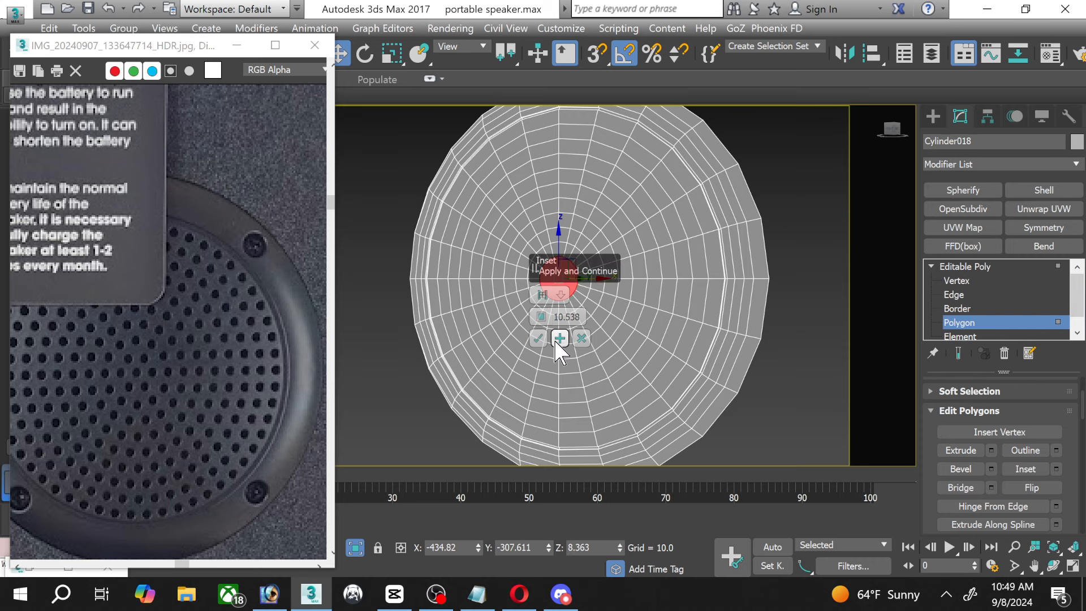
{"action": "left_click", "coordinate": [539, 339]}
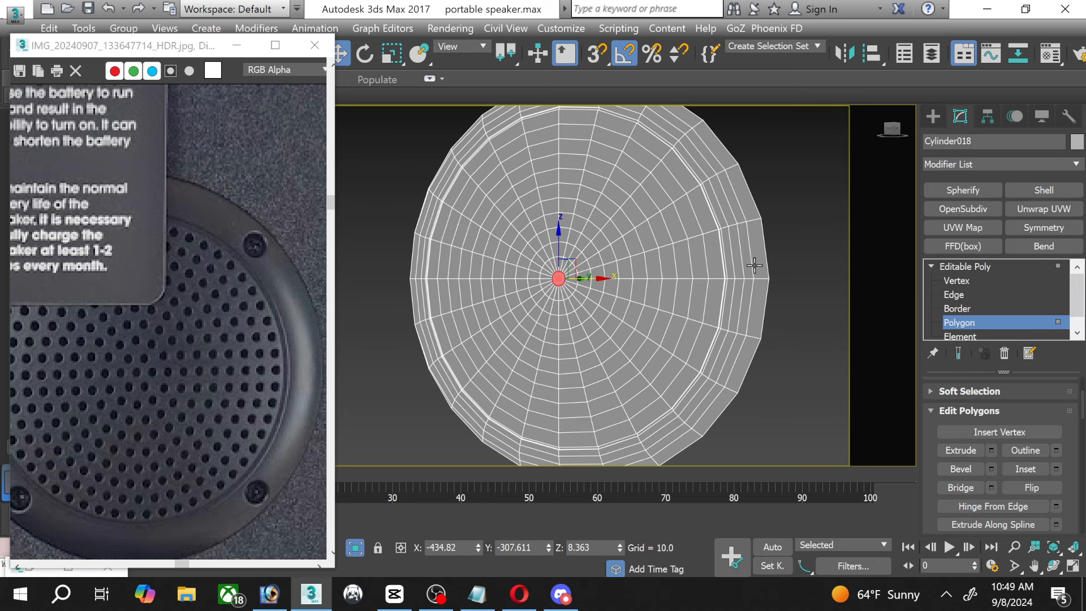
{"action": "left_click", "coordinate": [793, 261]}
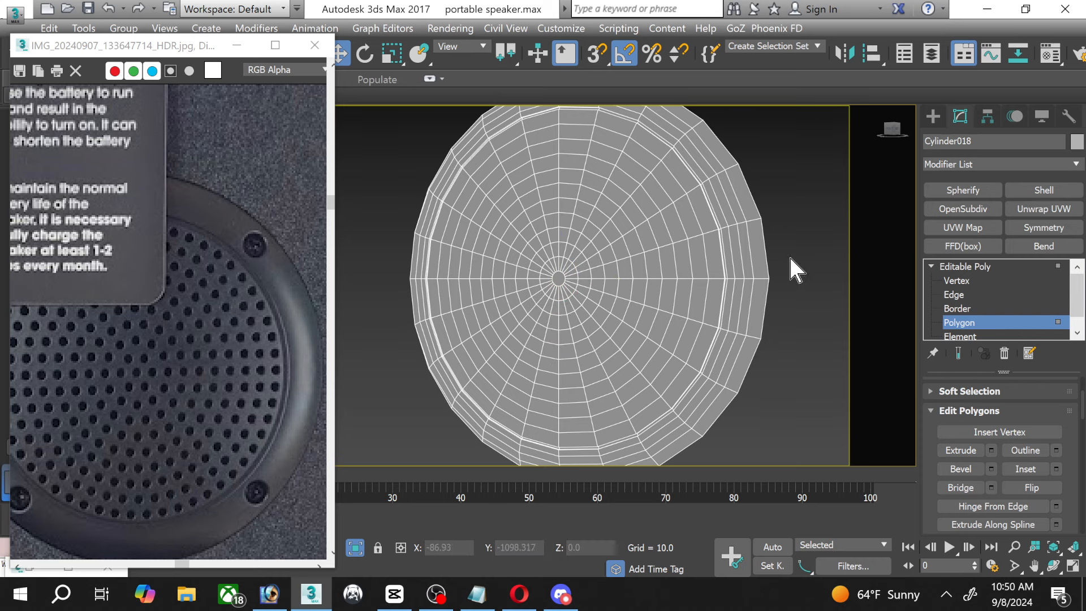
Leave polygon editing, end the isolation to bring back the other speaker parts, and minimize the reference photo.
{"action": "scroll", "coordinate": [773, 256], "scroll_direction": "down", "scroll_amount": 3}
{"action": "middle_click_drag", "start_coordinate": [674, 314], "coordinate": [653, 332]}
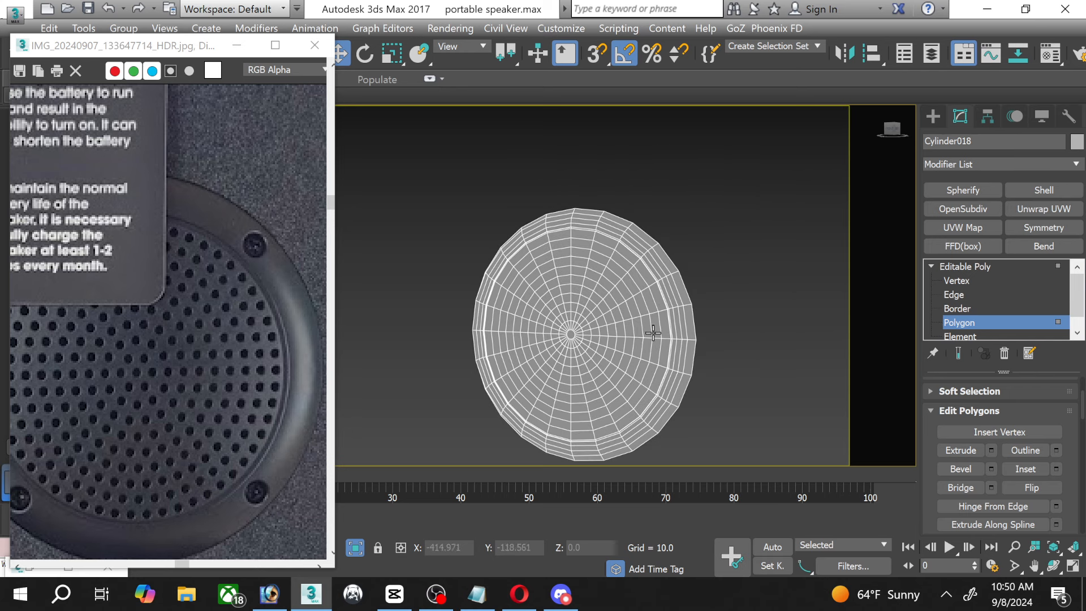
{"action": "scroll", "coordinate": [652, 333], "scroll_direction": "down", "scroll_amount": 2}
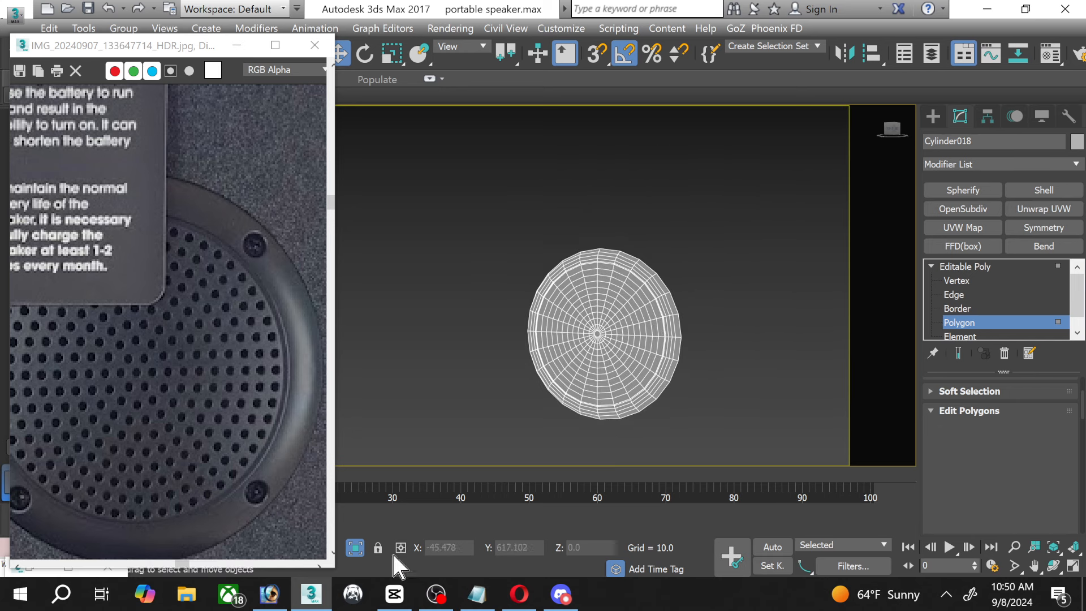
{"action": "key", "text": "4"}
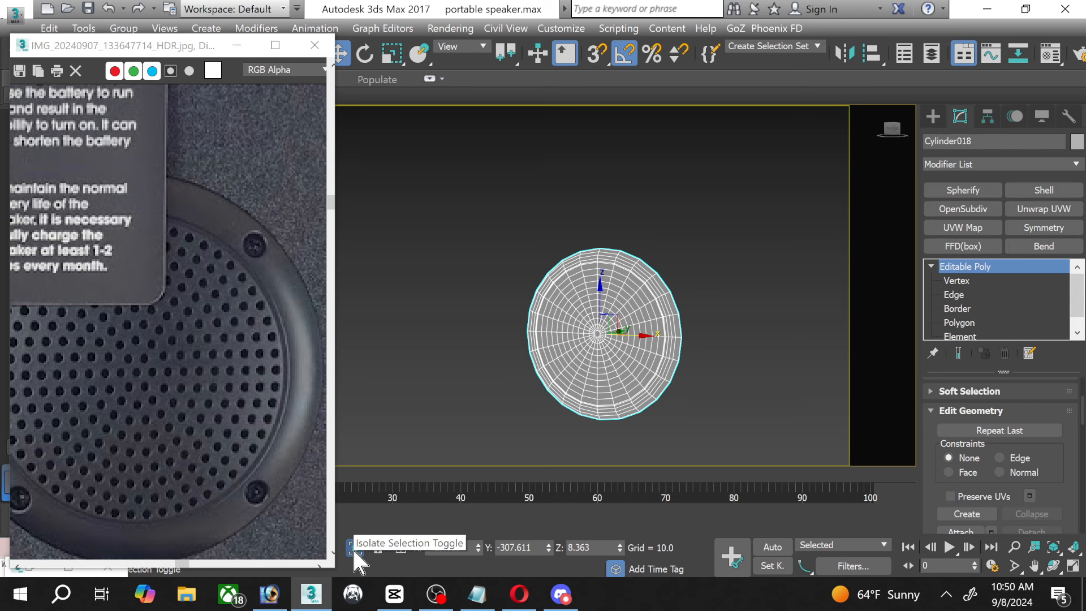
{"action": "left_click", "coordinate": [353, 547]}
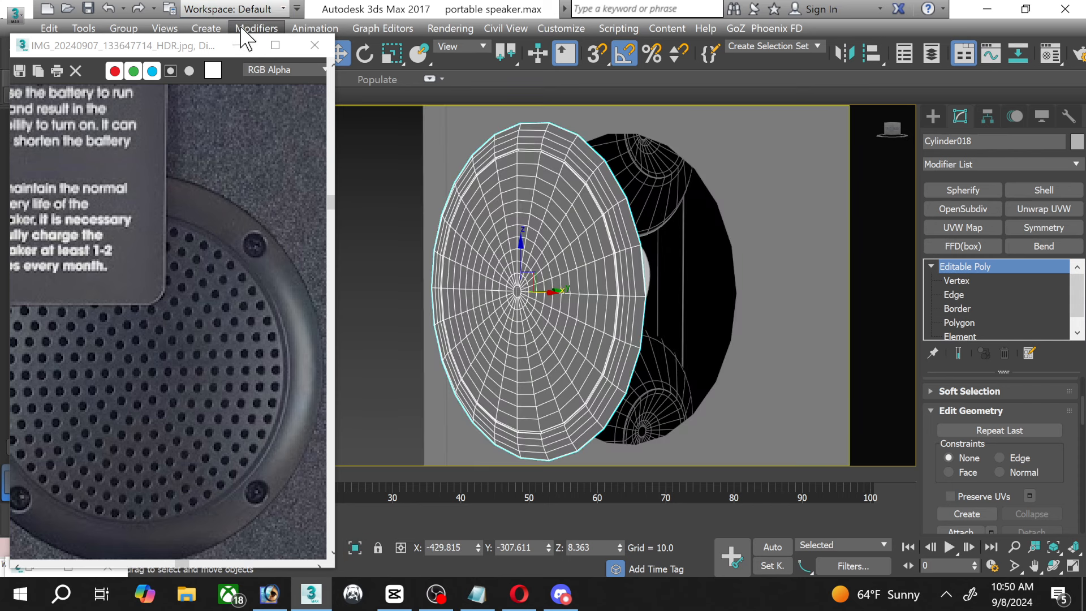
{"action": "left_click", "coordinate": [236, 45]}
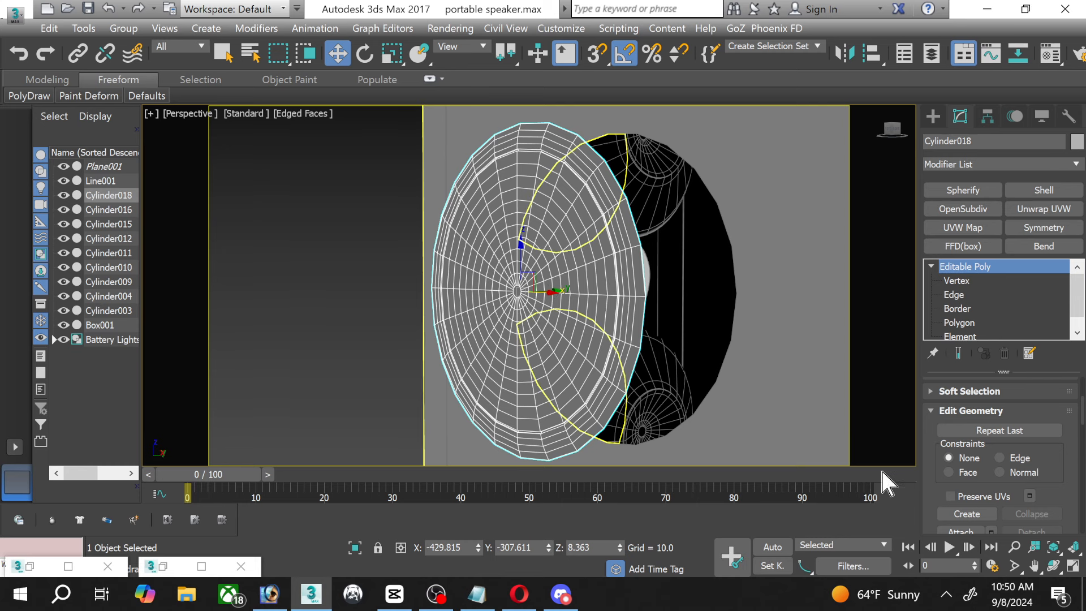
Move the grille along Y to about -204.4 so it sits against the speaker box's face.
{"action": "left_click", "coordinate": [1072, 565]}
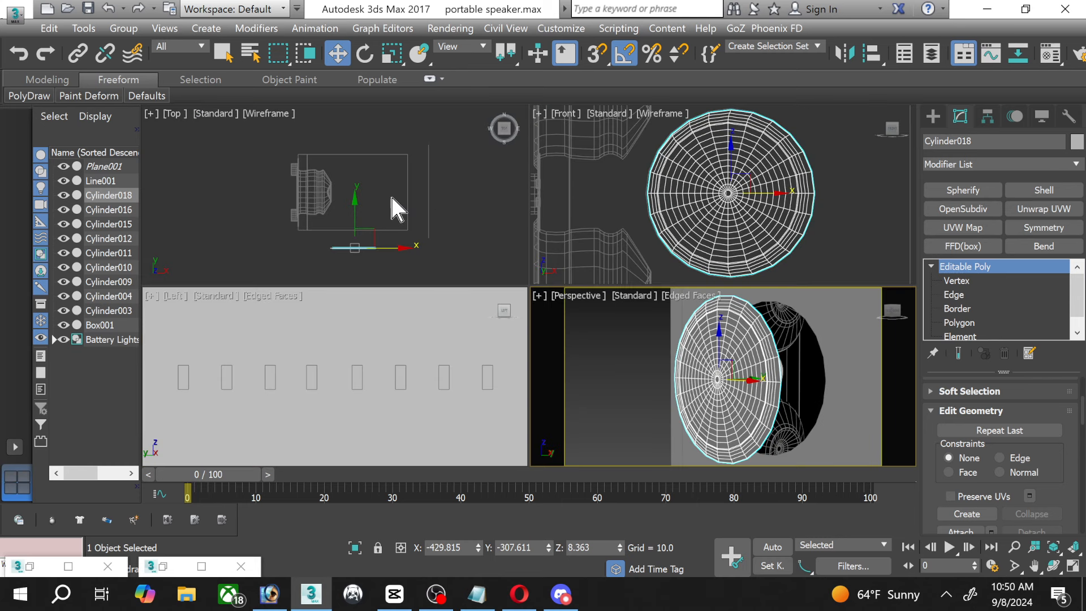
{"action": "scroll", "coordinate": [366, 231], "scroll_direction": "up", "scroll_amount": 4}
{"action": "middle_click_drag", "start_coordinate": [311, 258], "coordinate": [336, 212]}
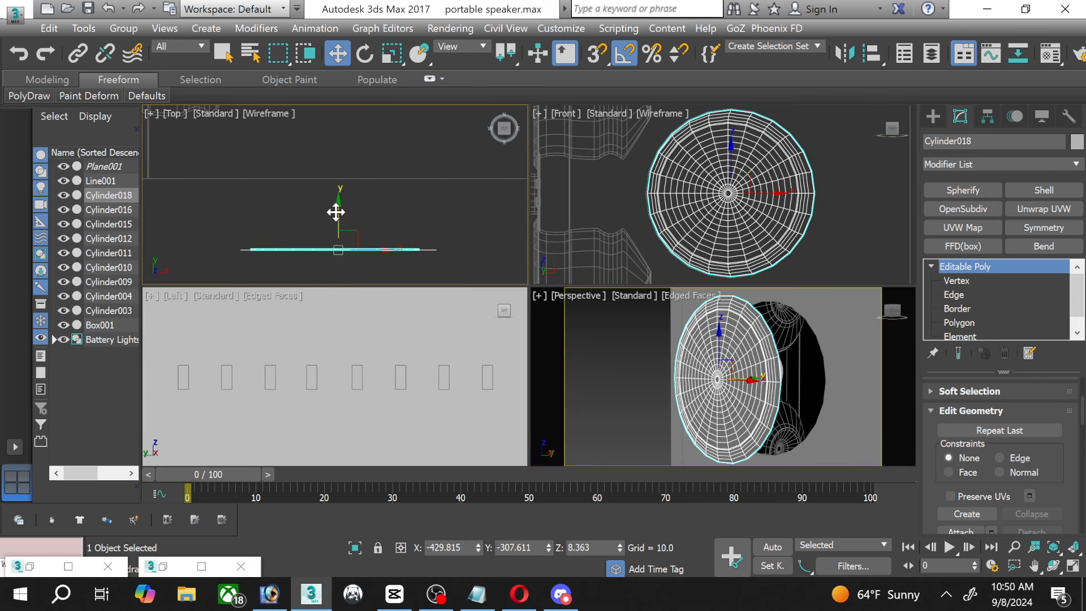
{"action": "scroll", "coordinate": [329, 219], "scroll_direction": "up", "scroll_amount": 1}
{"action": "left_click_drag", "start_coordinate": [340, 233], "coordinate": [346, 134]}
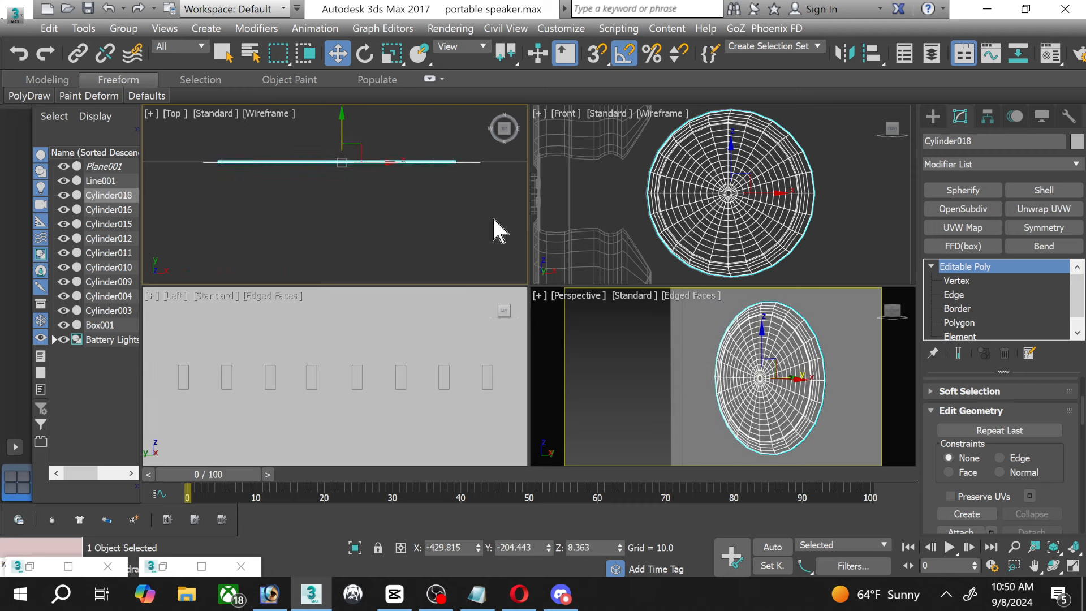
Scale the grille up slightly and uniformly to about 99.05%.
{"action": "left_click", "coordinate": [761, 121]}
{"action": "left_click", "coordinate": [391, 53]}
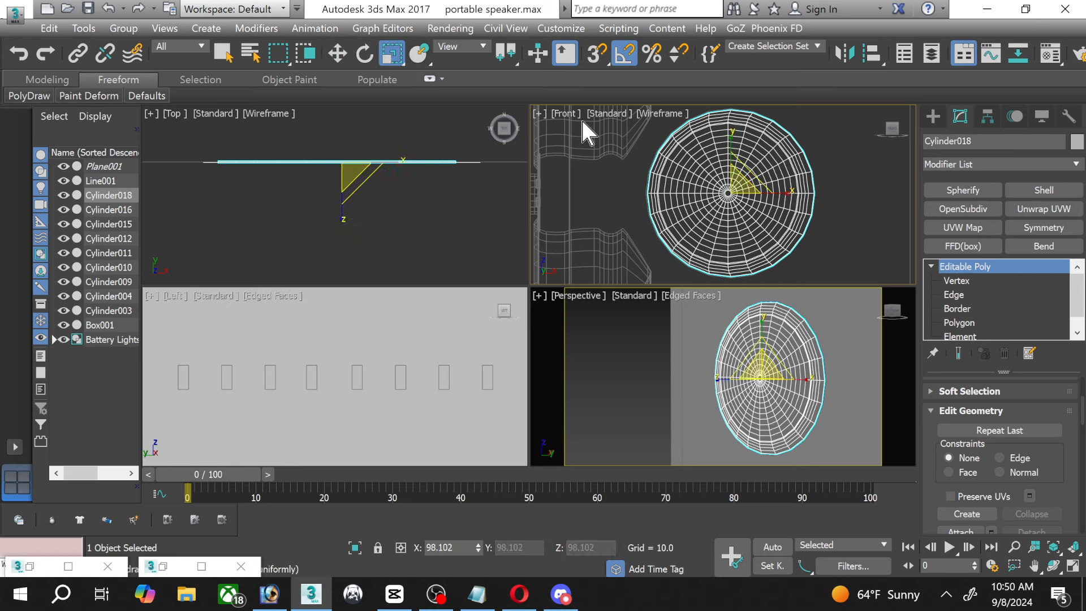
{"action": "left_click_drag", "start_coordinate": [743, 189], "coordinate": [741, 191]}
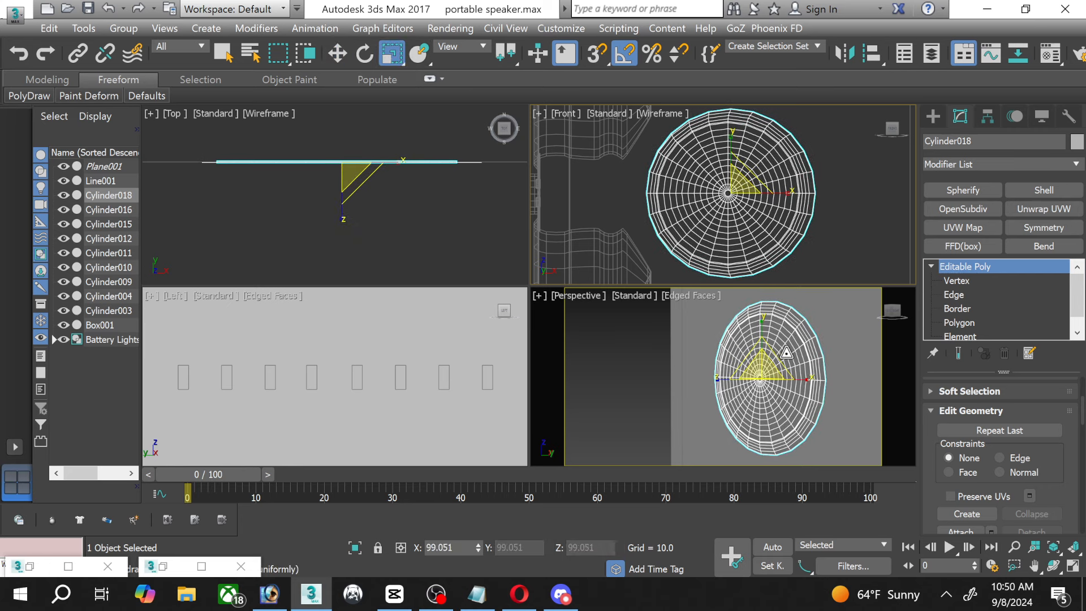
Reselect the grille on the speaker box and shift it along Y to about -204.3.
{"action": "left_click", "coordinate": [846, 334]}
{"action": "left_click", "coordinate": [1072, 566]}
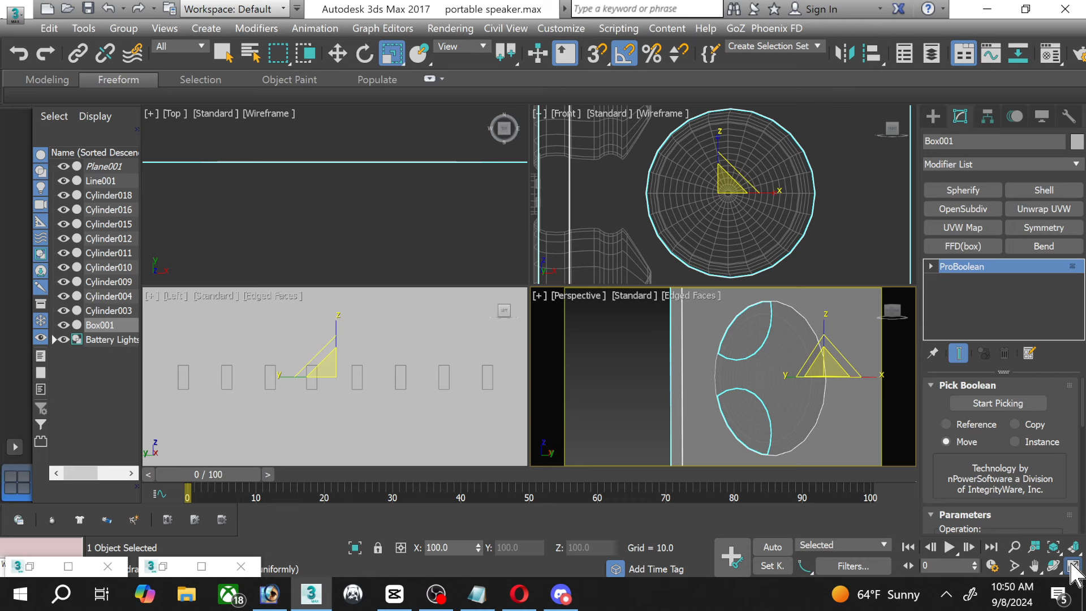
{"action": "left_click", "coordinate": [1053, 565]}
{"action": "left_click_drag", "start_coordinate": [618, 247], "coordinate": [618, 274]}
{"action": "middle_click_drag", "start_coordinate": [618, 273], "coordinate": [479, 302]}
{"action": "scroll", "coordinate": [586, 312], "scroll_direction": "up", "scroll_amount": 2}
{"action": "middle_click_drag", "start_coordinate": [599, 313], "coordinate": [554, 294]}
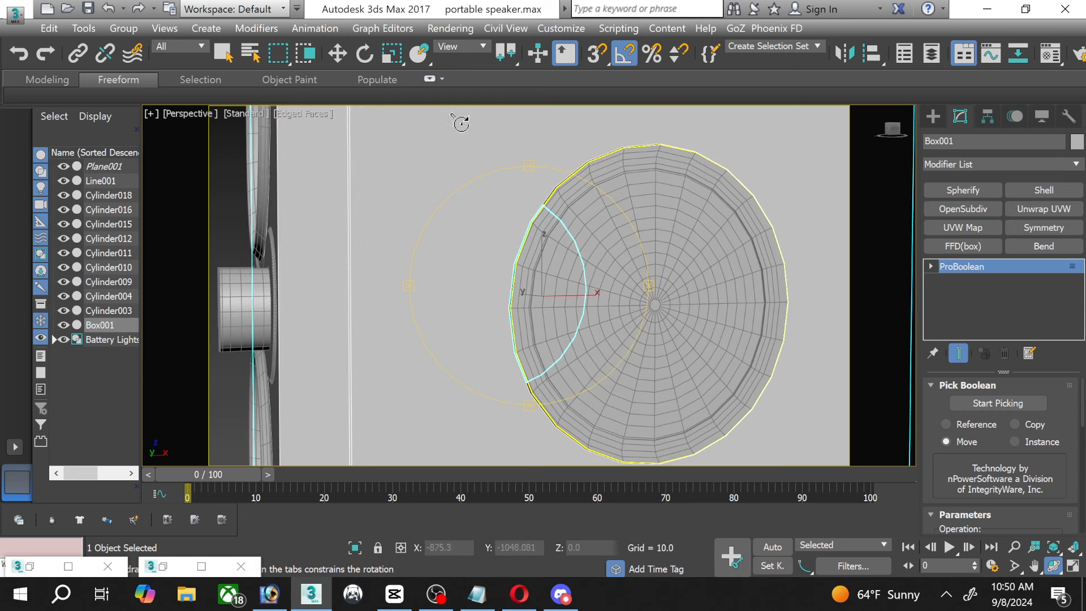
{"action": "left_click", "coordinate": [337, 53]}
{"action": "left_click", "coordinate": [688, 273]}
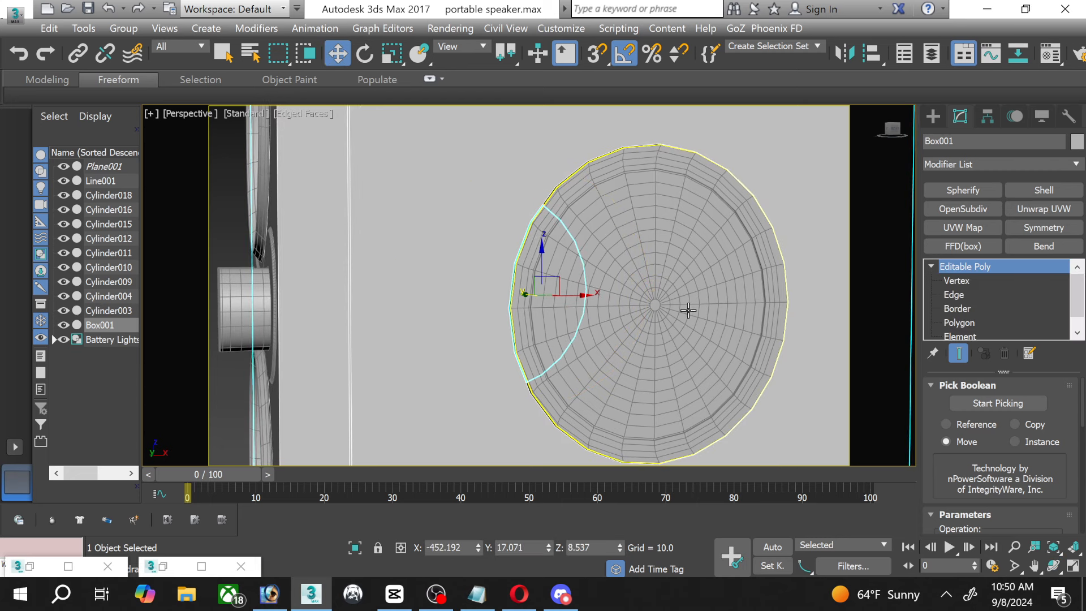
{"action": "left_click", "coordinate": [684, 309]}
{"action": "scroll", "coordinate": [685, 309], "scroll_direction": "up", "scroll_amount": 2}
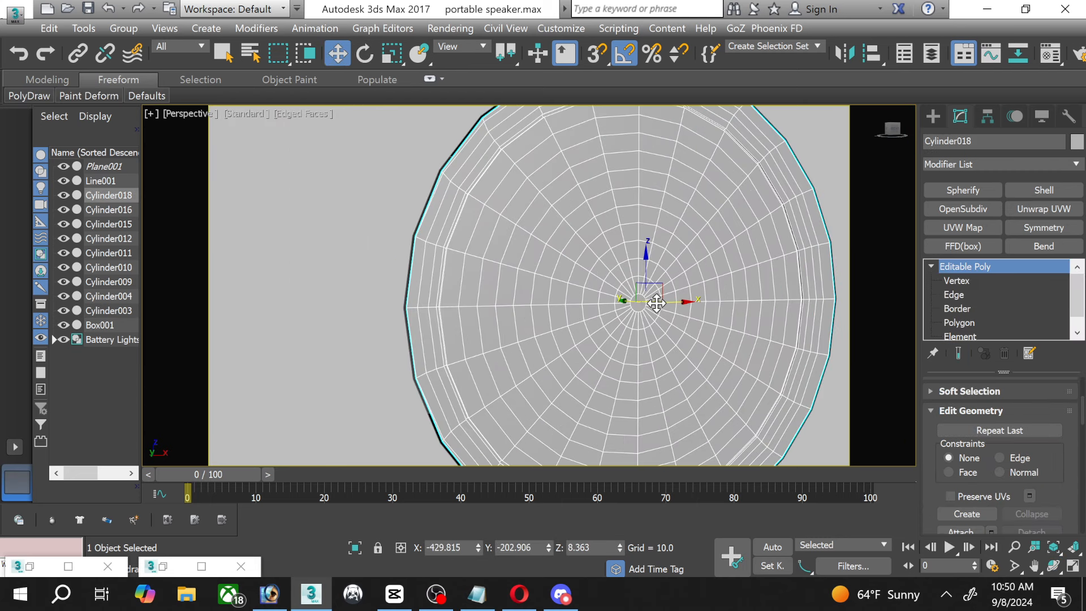
{"action": "mouse_move", "coordinate": [633, 302]}
{"action": "left_mouse_down"}
{"action": "mouse_move", "coordinate": [643, 303]}
{"action": "mouse_move", "coordinate": [623, 295]}
{"action": "mouse_move", "coordinate": [636, 298]}
{"action": "left_mouse_up"}
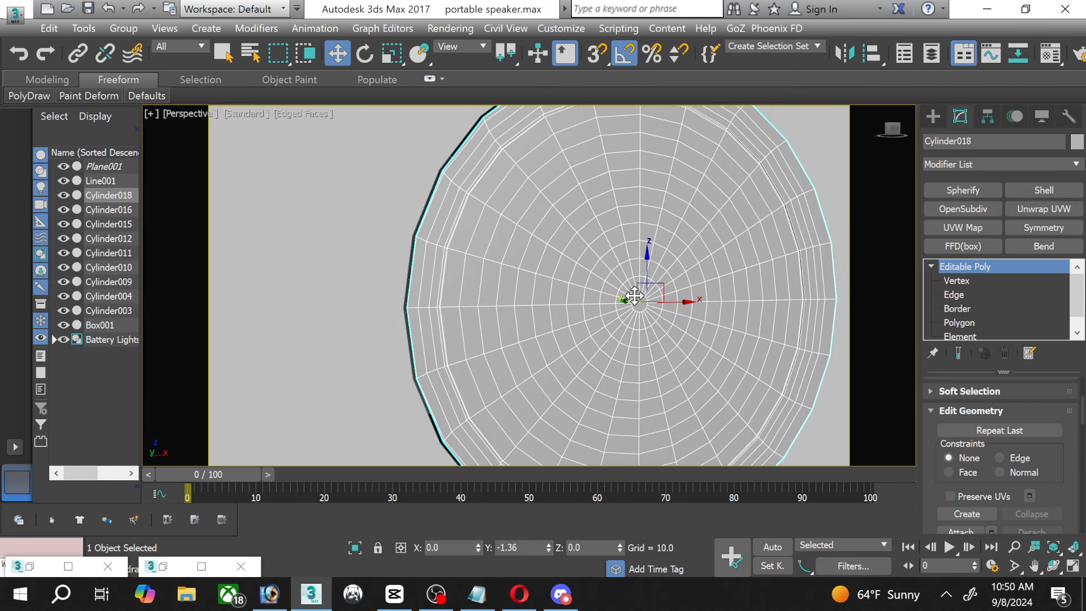
Enlarge the grille slightly and move it along Y to about -200.7 to adjust its depth in the box.
{"action": "left_click", "coordinate": [396, 60]}
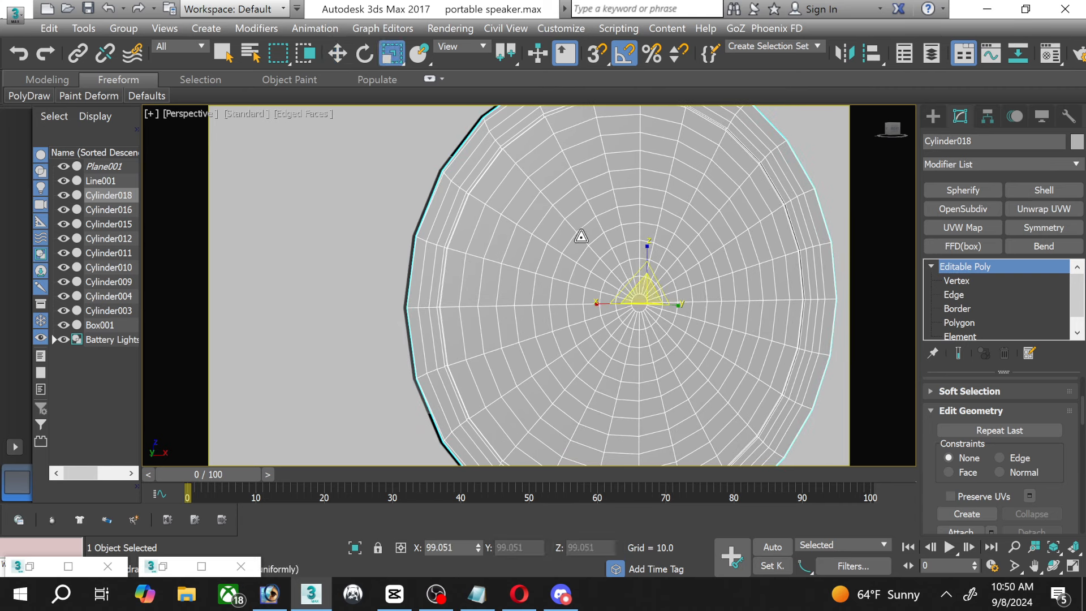
{"action": "left_click_drag", "start_coordinate": [641, 293], "coordinate": [641, 287]}
{"action": "left_click", "coordinate": [337, 54]}
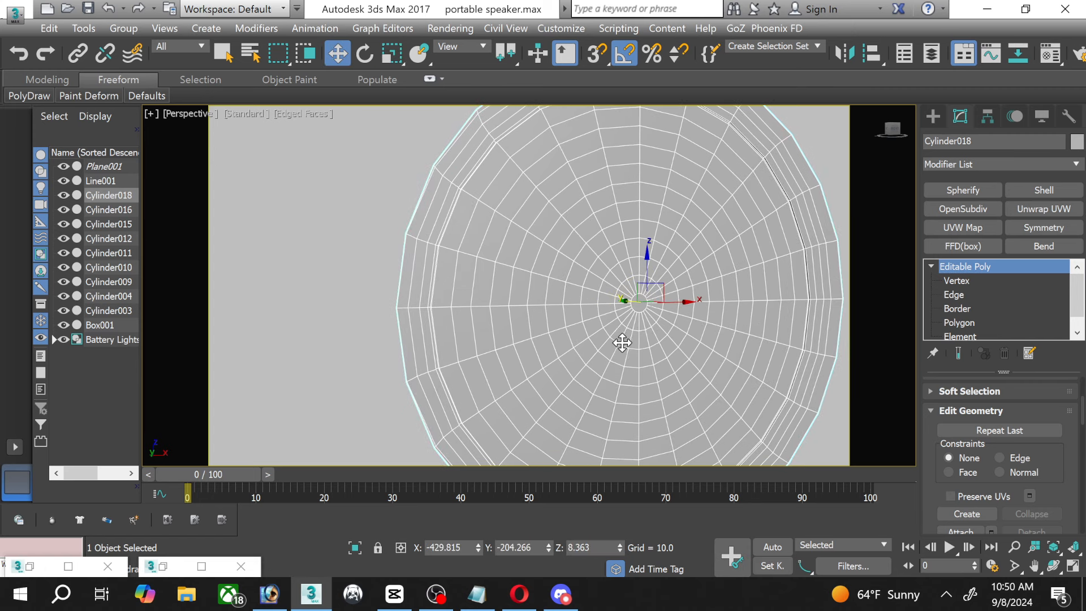
{"action": "mouse_move", "coordinate": [627, 304]}
{"action": "left_mouse_down"}
{"action": "mouse_move", "coordinate": [655, 305]}
{"action": "mouse_move", "coordinate": [613, 295]}
{"action": "mouse_move", "coordinate": [624, 289]}
{"action": "left_mouse_up"}
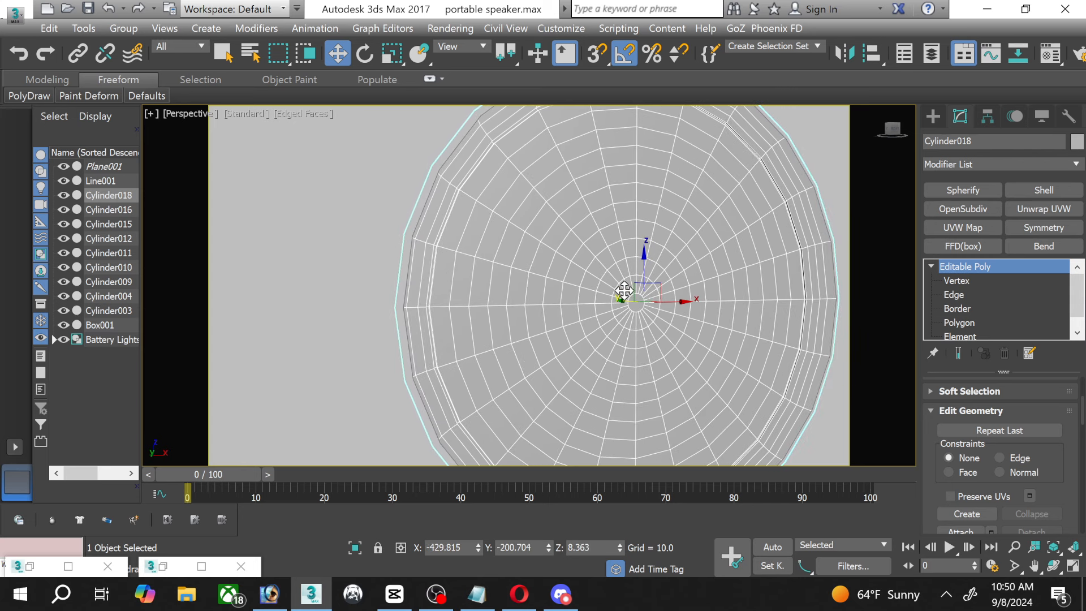
{"action": "scroll", "coordinate": [423, 258], "scroll_direction": "down", "scroll_amount": 5}
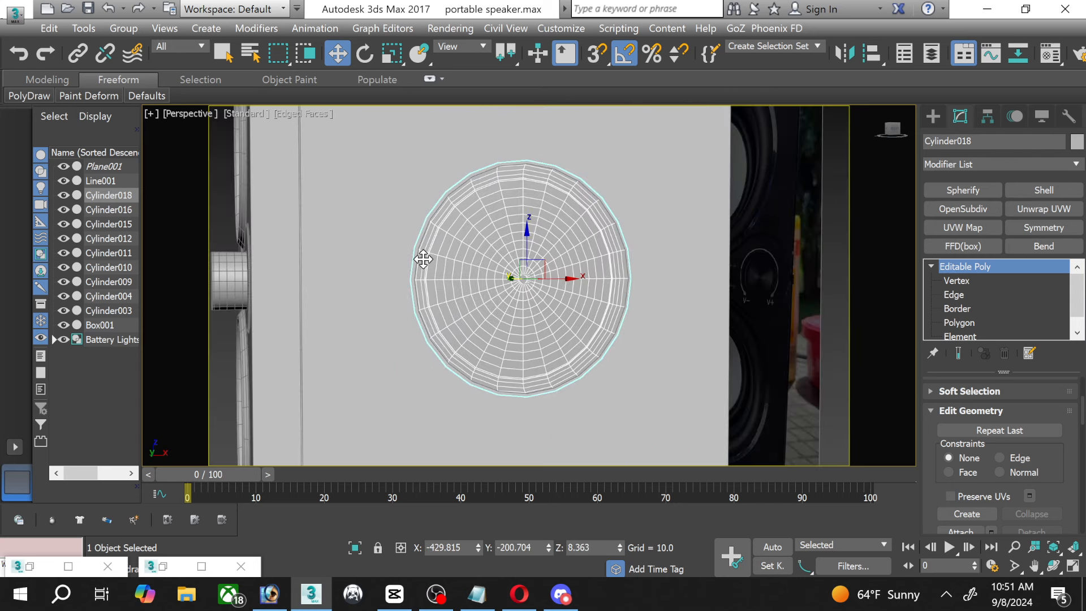
Select the grille's central polygon and grow the selection outward across all the concentric rings of the inner face.
{"action": "left_click", "coordinate": [1053, 566]}
{"action": "left_click_drag", "start_coordinate": [530, 302], "coordinate": [550, 291]}
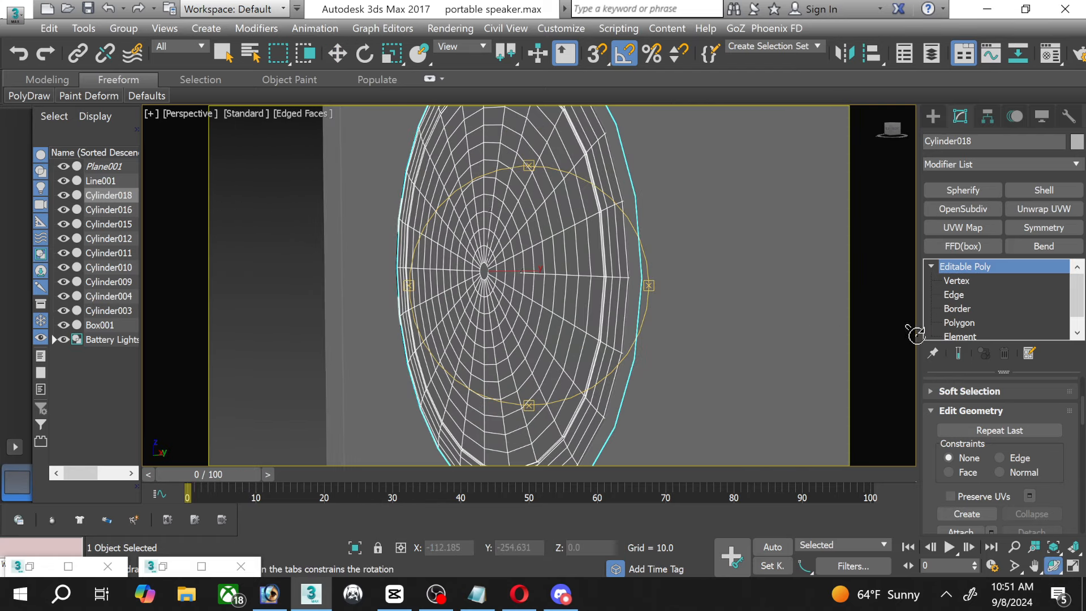
{"action": "left_click", "coordinate": [983, 323]}
{"action": "right_click", "coordinate": [507, 274]}
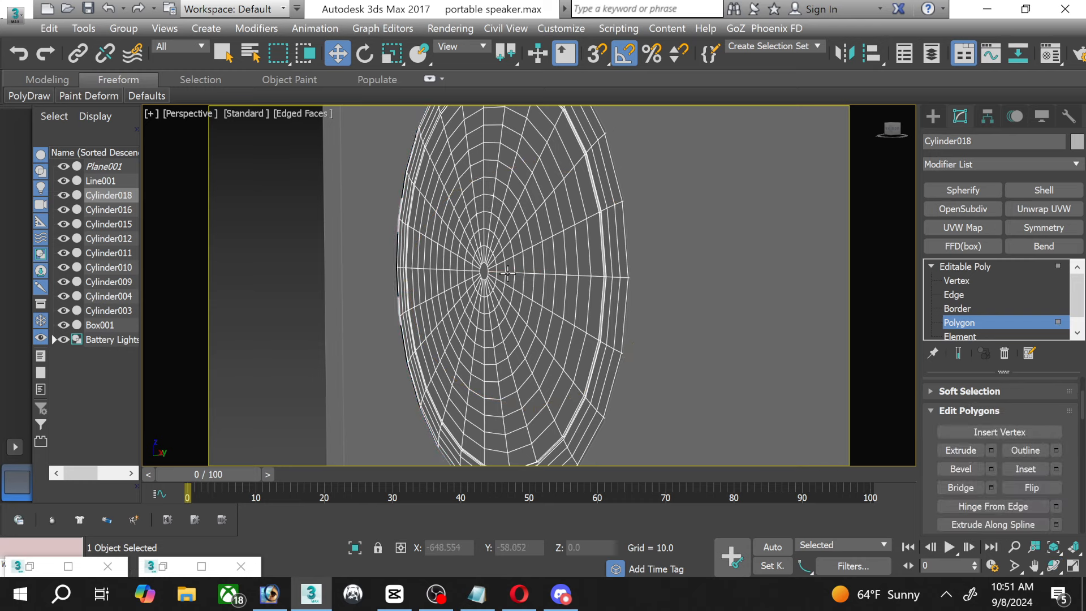
{"action": "left_click", "coordinate": [484, 273]}
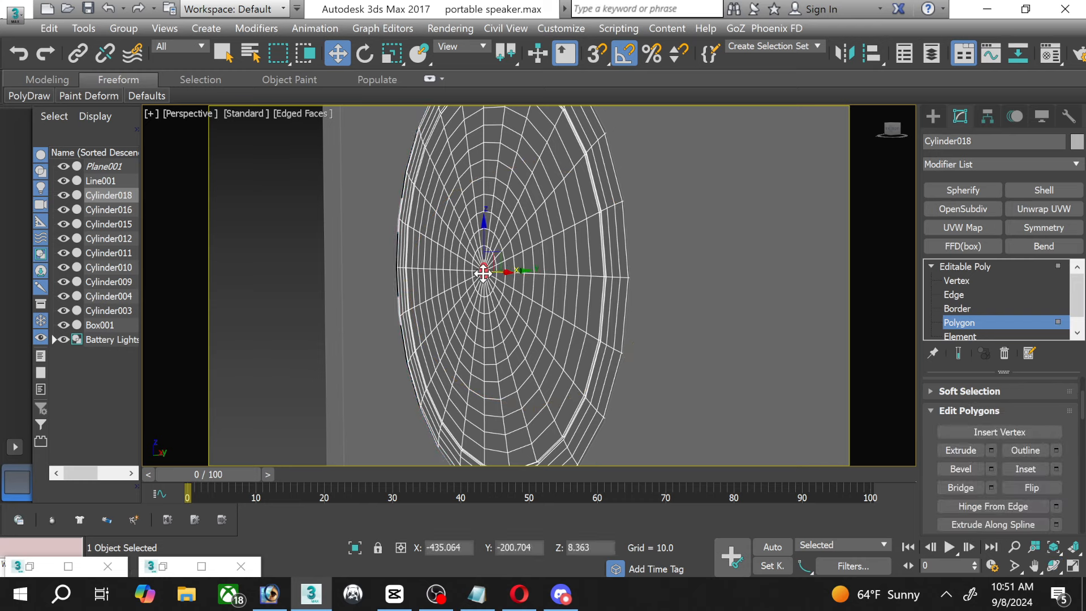
{"action": "scroll", "coordinate": [1052, 492], "scroll_direction": "up", "scroll_amount": 2}
{"action": "scroll", "coordinate": [1052, 490], "scroll_direction": "up", "scroll_amount": 3}
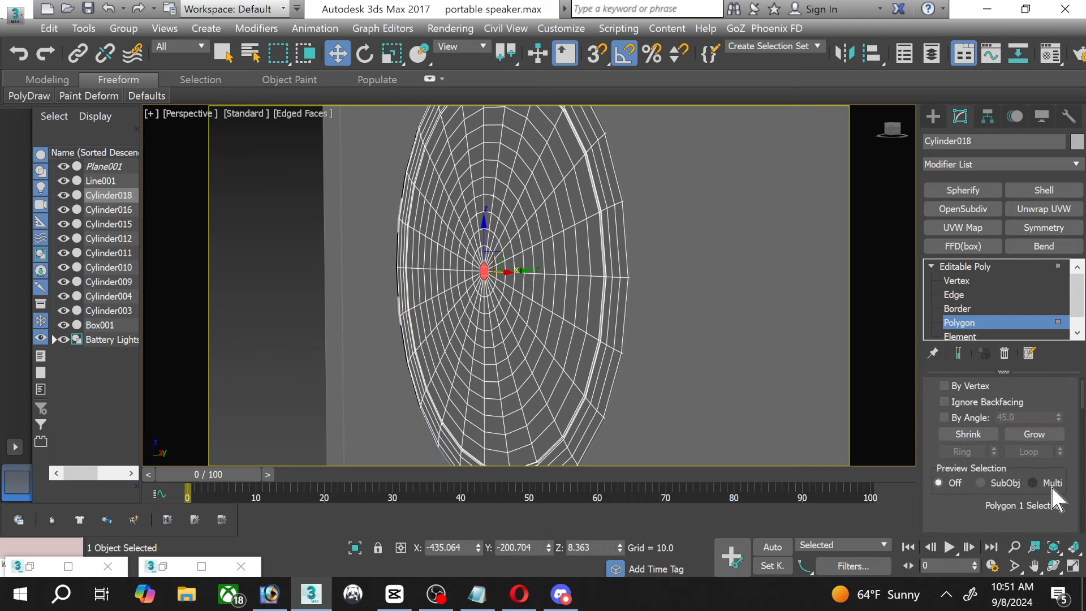
{"action": "left_click", "coordinate": [1028, 433]}
{"action": "left_click", "coordinate": [1028, 433]}
{"action": "left_click", "coordinate": [1028, 434]}
{"action": "left_click", "coordinate": [1028, 434]}
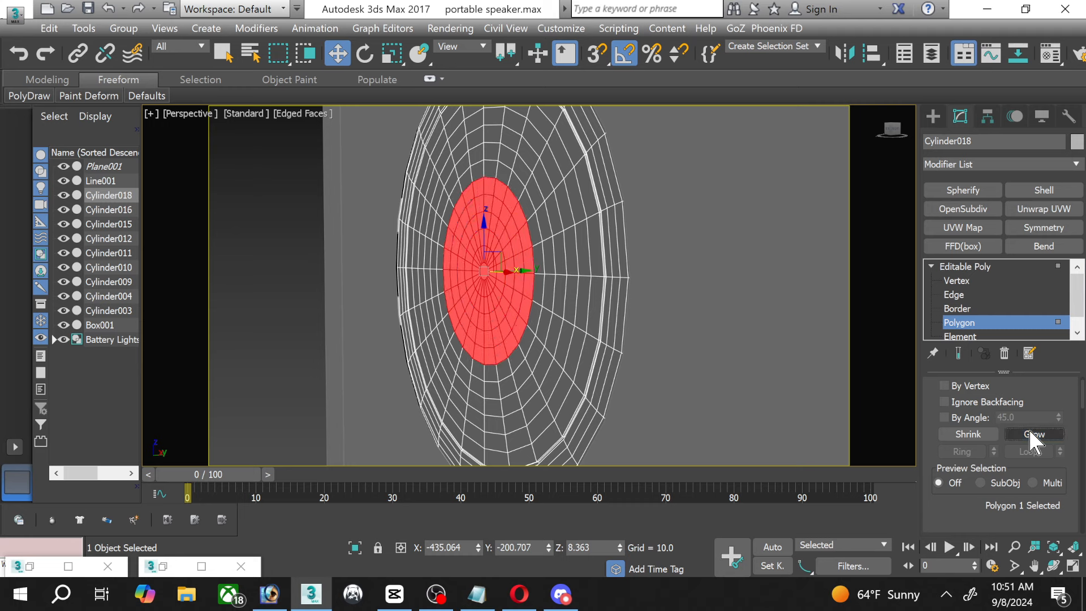
{"action": "left_click", "coordinate": [1028, 433]}
{"action": "left_click", "coordinate": [1028, 433]}
{"action": "left_click", "coordinate": [1028, 434]}
{"action": "left_click", "coordinate": [1028, 433]}
{"action": "left_click", "coordinate": [1028, 433]}
{"action": "left_click", "coordinate": [1028, 433]}
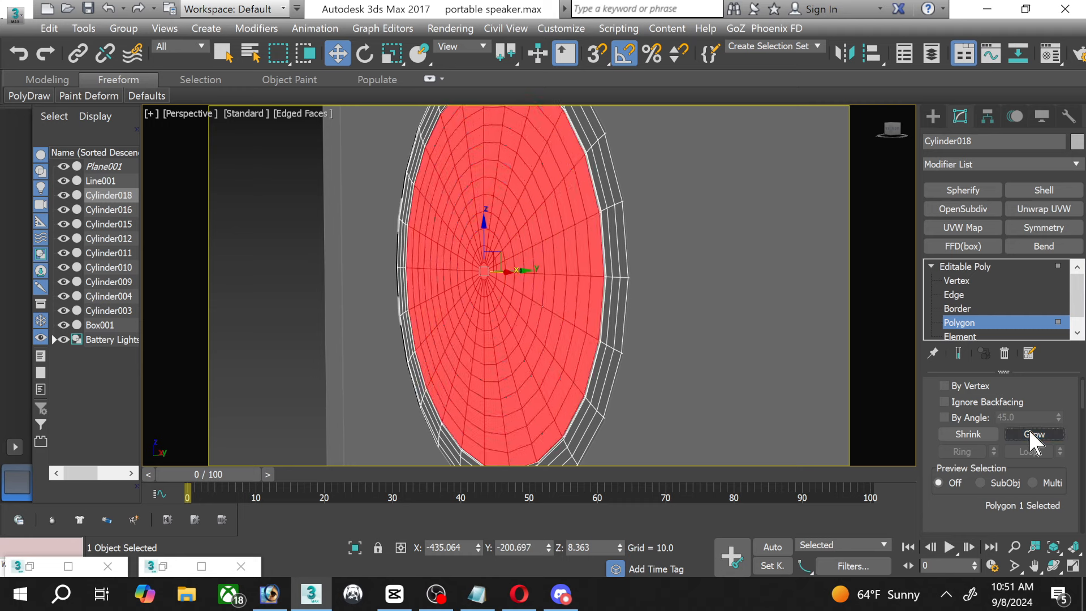
{"action": "left_click", "coordinate": [1028, 433]}
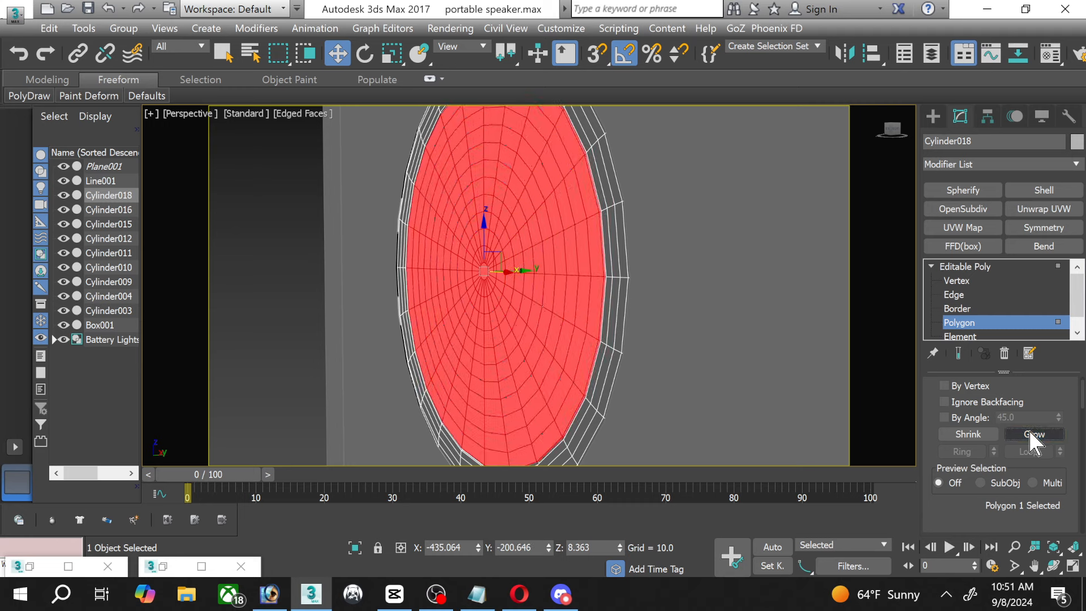
Undo the last three selection growths on the grille's inner face and enable Soft Selection for the polygons.
{"action": "key", "text": "ctrl+z"}
{"action": "key", "text": "ctrl+z"}
{"action": "key", "text": "ctrl+z"}
{"action": "scroll", "coordinate": [1029, 430], "scroll_direction": "up", "scroll_amount": 2}
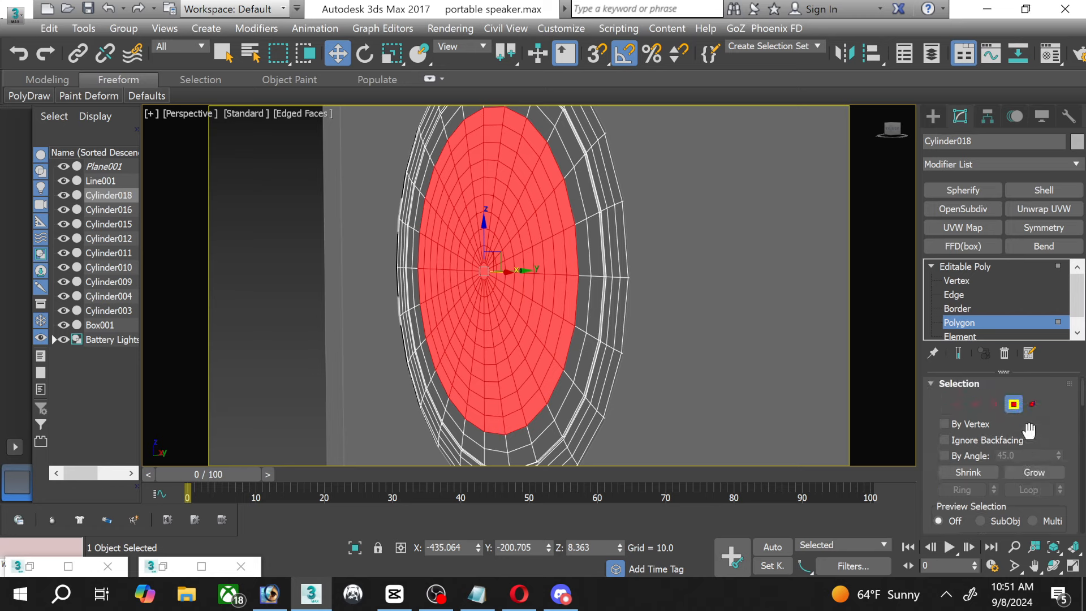
{"action": "scroll", "coordinate": [1036, 432], "scroll_direction": "down", "scroll_amount": 4}
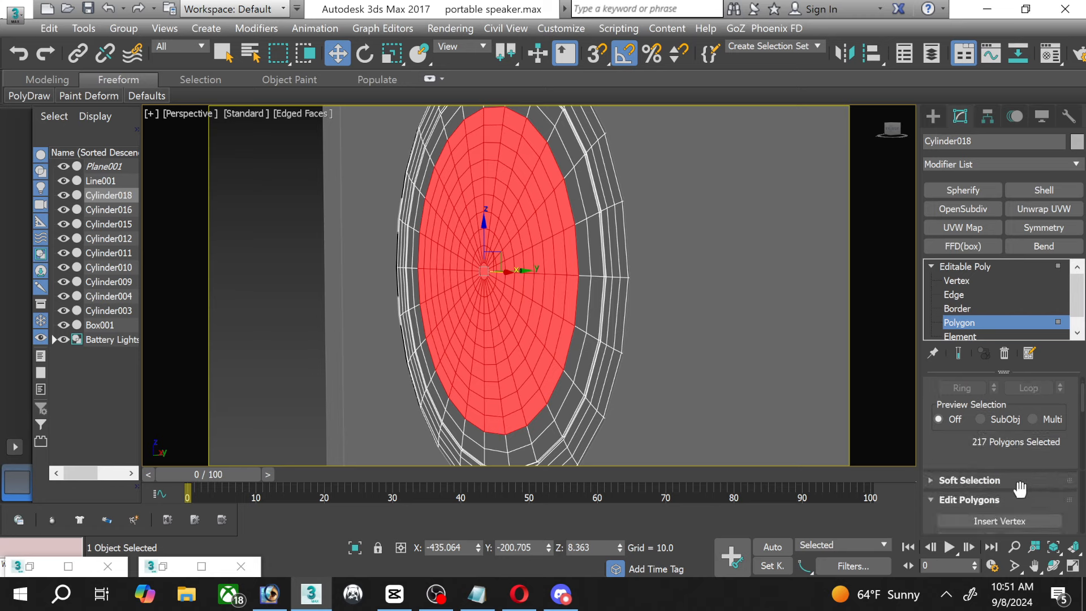
{"action": "left_click", "coordinate": [930, 482]}
{"action": "scroll", "coordinate": [964, 455], "scroll_direction": "up", "scroll_amount": 4}
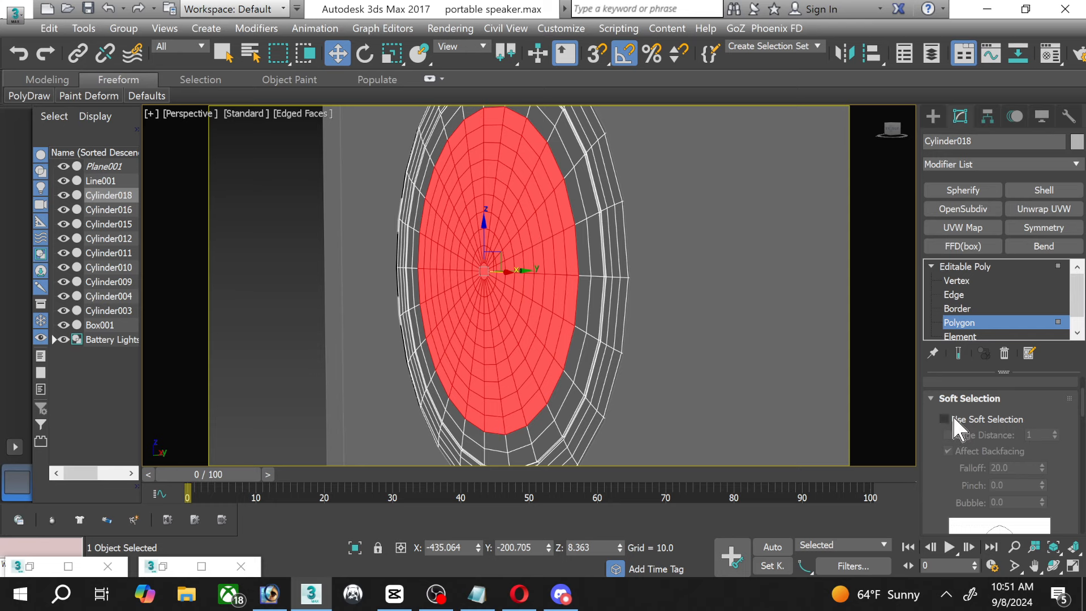
{"action": "left_click", "coordinate": [952, 417]}
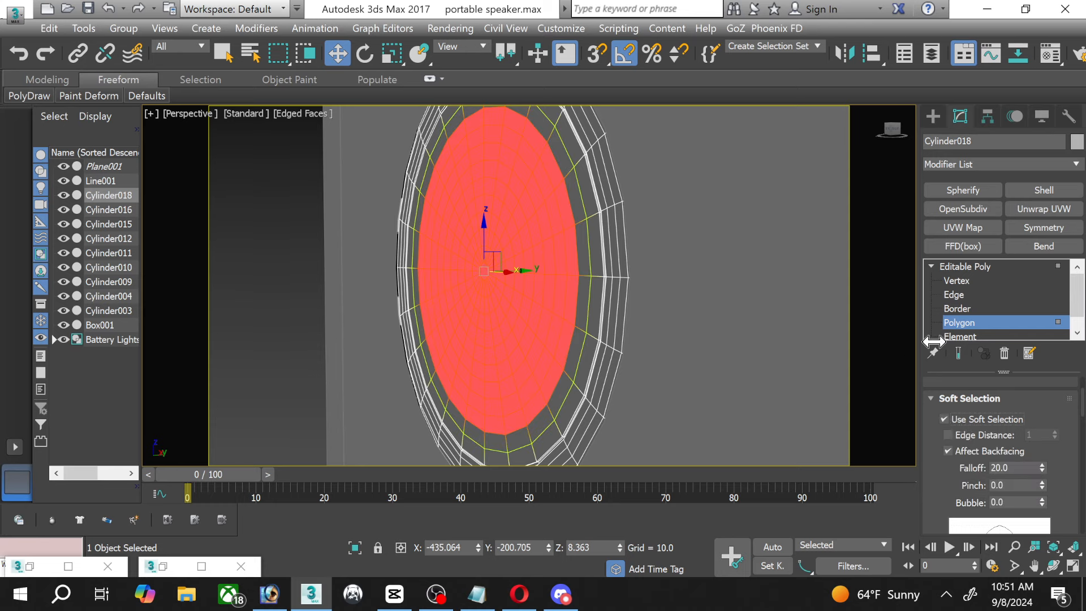
{"action": "scroll", "coordinate": [1068, 438], "scroll_direction": "up", "scroll_amount": 3}
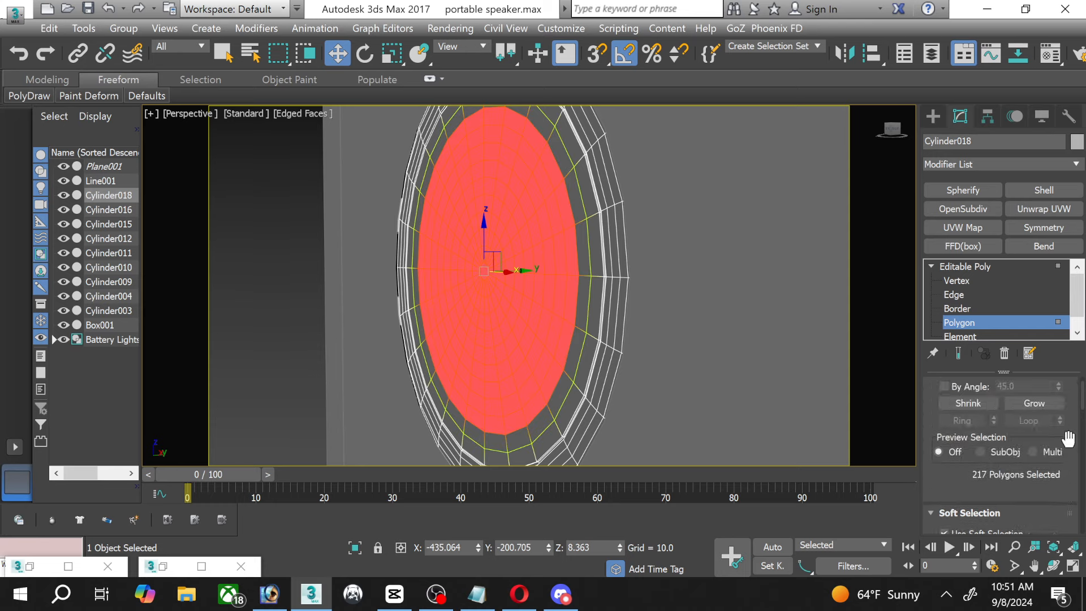
Shrink the grille's polygon selection by several rings toward the centre.
{"action": "scroll", "coordinate": [1068, 439], "scroll_direction": "down", "scroll_amount": 3}
{"action": "scroll", "coordinate": [1068, 439], "scroll_direction": "up", "scroll_amount": 2}
{"action": "scroll", "coordinate": [1068, 438], "scroll_direction": "up", "scroll_amount": 1}
{"action": "left_click", "coordinate": [989, 405]}
{"action": "left_click", "coordinate": [989, 405]}
{"action": "left_click", "coordinate": [989, 405]}
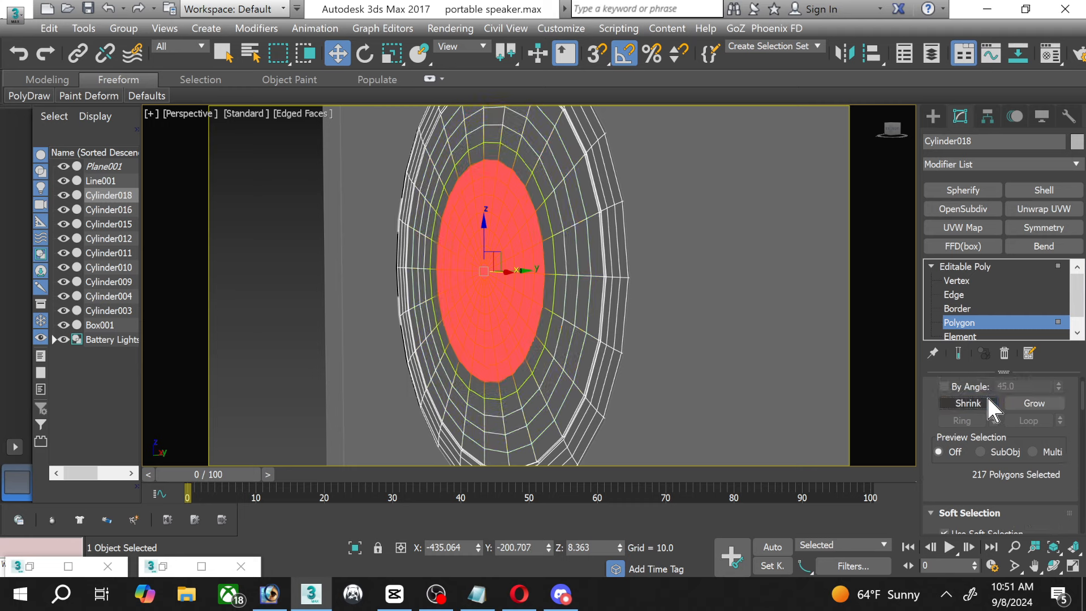
{"action": "left_click", "coordinate": [989, 405]}
Set the soft selection falloff to 77.6 and move the grille's selected centre area along Y to about -206.8.
{"action": "scroll", "coordinate": [1030, 473], "scroll_direction": "down", "scroll_amount": 4}
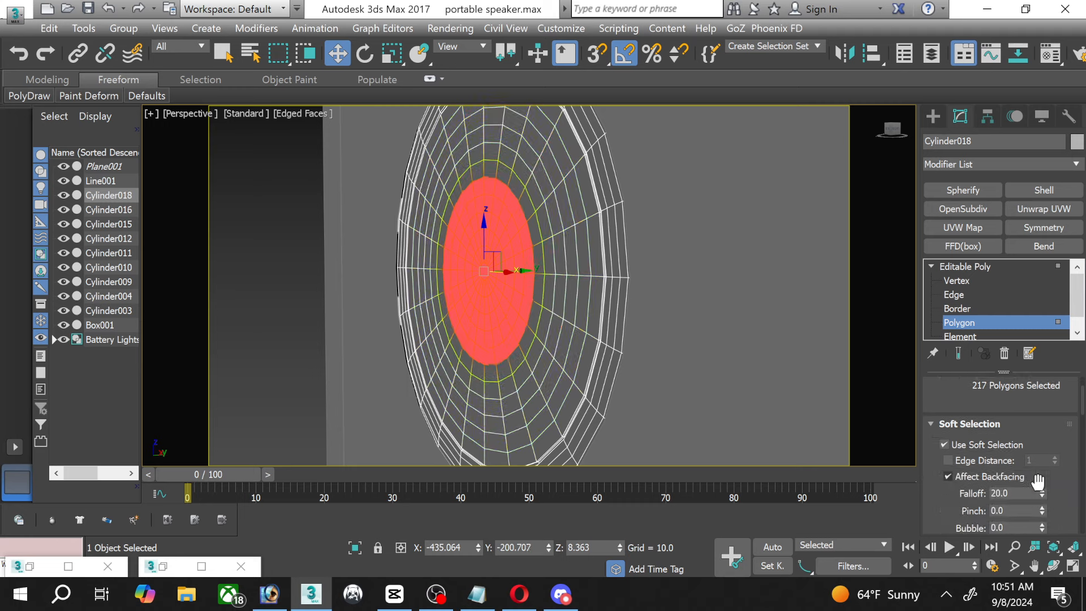
{"action": "left_click_drag", "start_coordinate": [1041, 488], "coordinate": [1029, 370]}
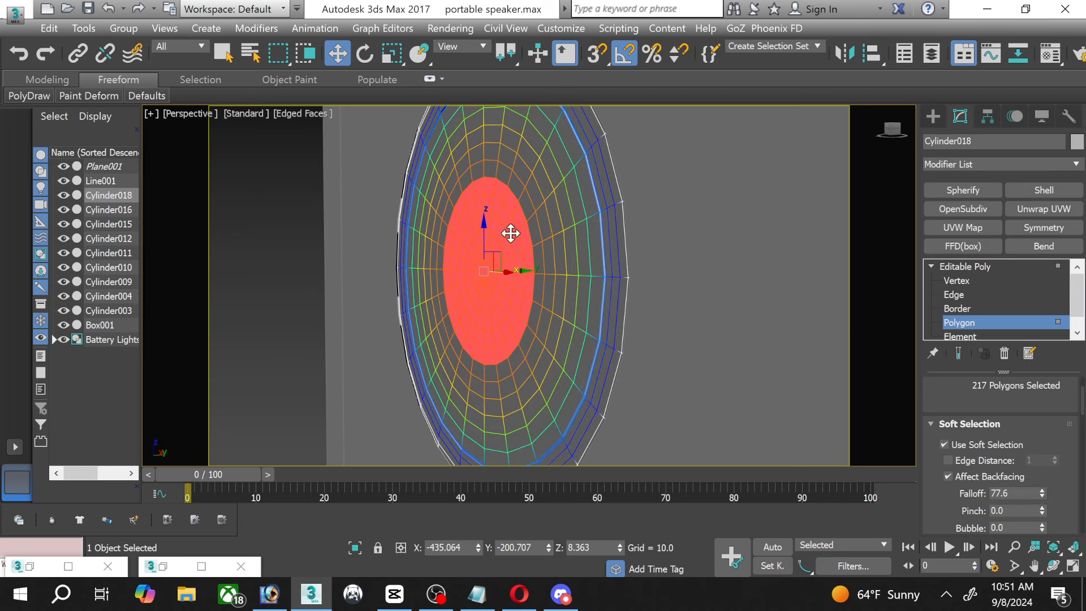
{"action": "left_click_drag", "start_coordinate": [525, 270], "coordinate": [509, 269]}
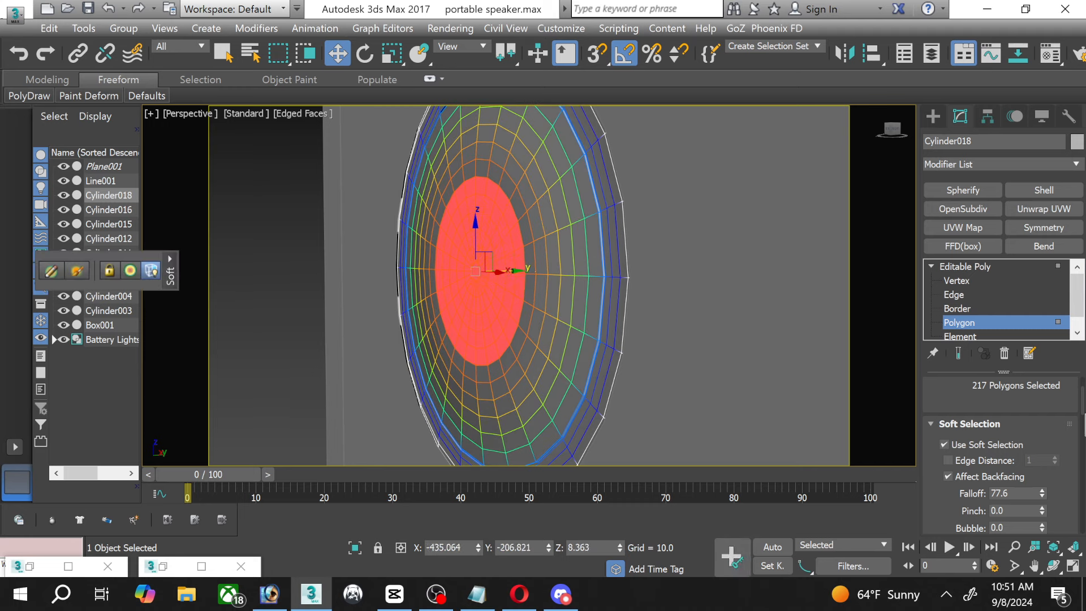
{"action": "left_click", "coordinate": [977, 319]}
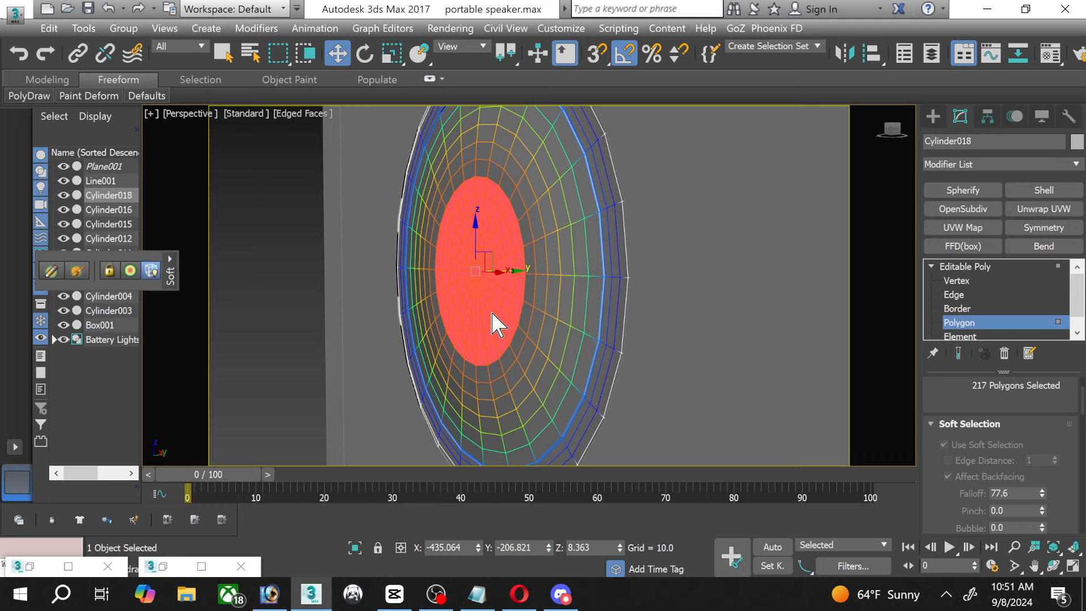
{"action": "left_click", "coordinate": [269, 243]}
{"action": "scroll", "coordinate": [280, 243], "scroll_direction": "down", "scroll_amount": 4}
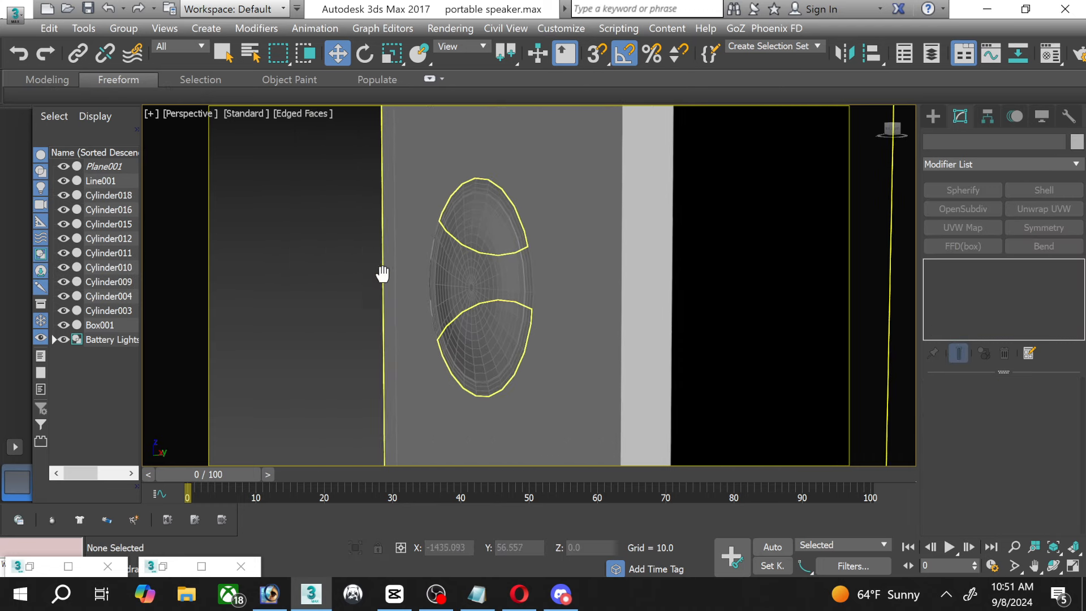
{"action": "scroll", "coordinate": [545, 284], "scroll_direction": "up", "scroll_amount": 3}
{"action": "left_click", "coordinate": [504, 271]}
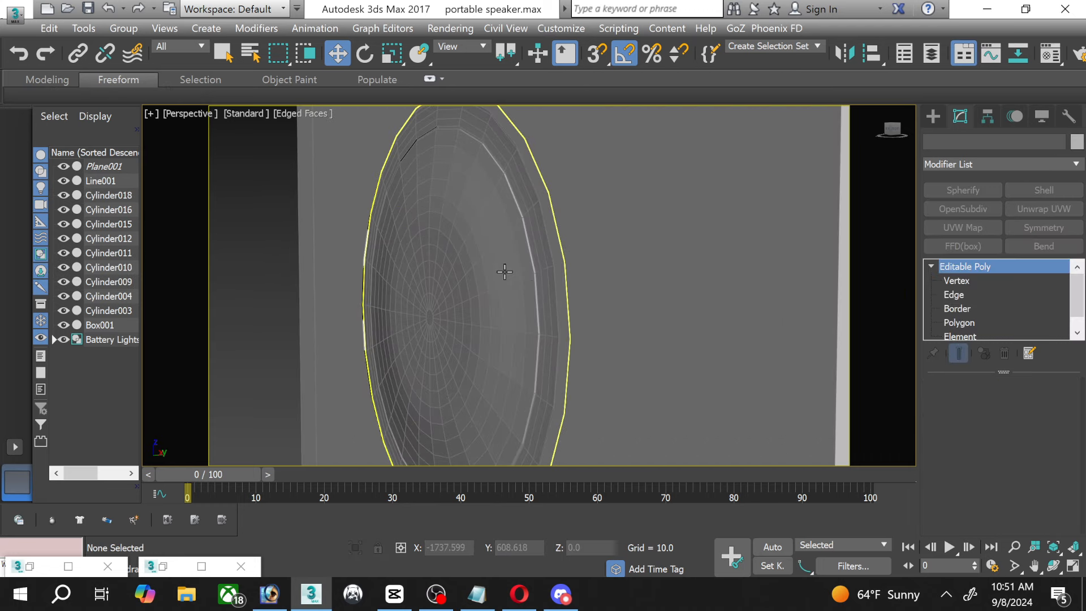
{"action": "left_click", "coordinate": [475, 296]}
Undo the last Y move of the grille's centre area.
{"action": "scroll", "coordinate": [472, 302], "scroll_direction": "up", "scroll_amount": 2}
{"action": "key", "text": "ctrl+z"}
{"action": "key", "text": "ctrl+z"}
{"action": "key", "text": "ctrl+z"}
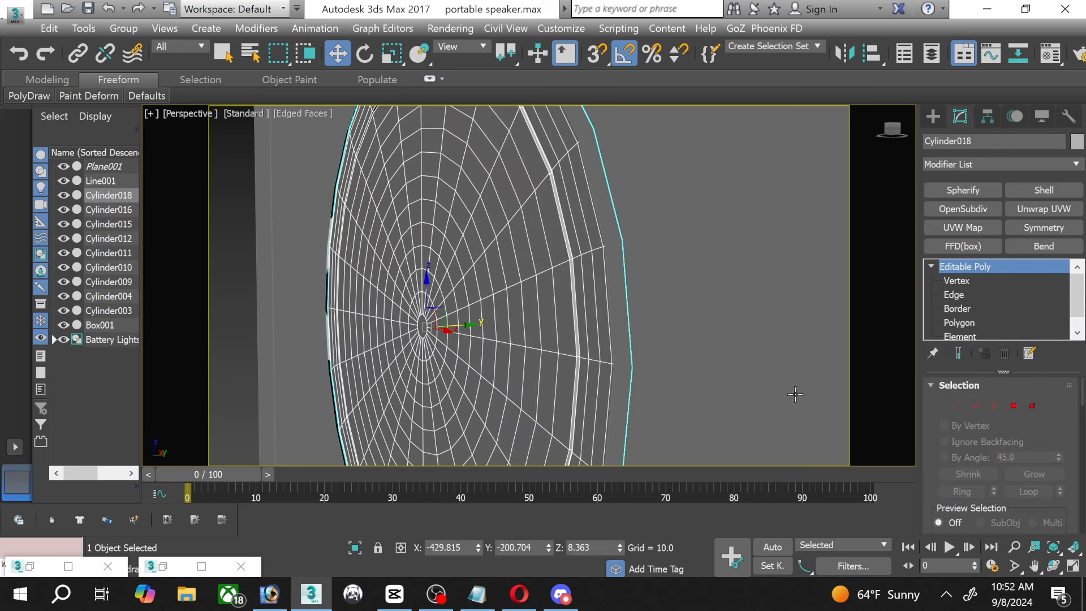
Return to polygon editing on the grille and shrink the selection down to the single central polygon.
{"action": "left_click", "coordinate": [959, 323]}
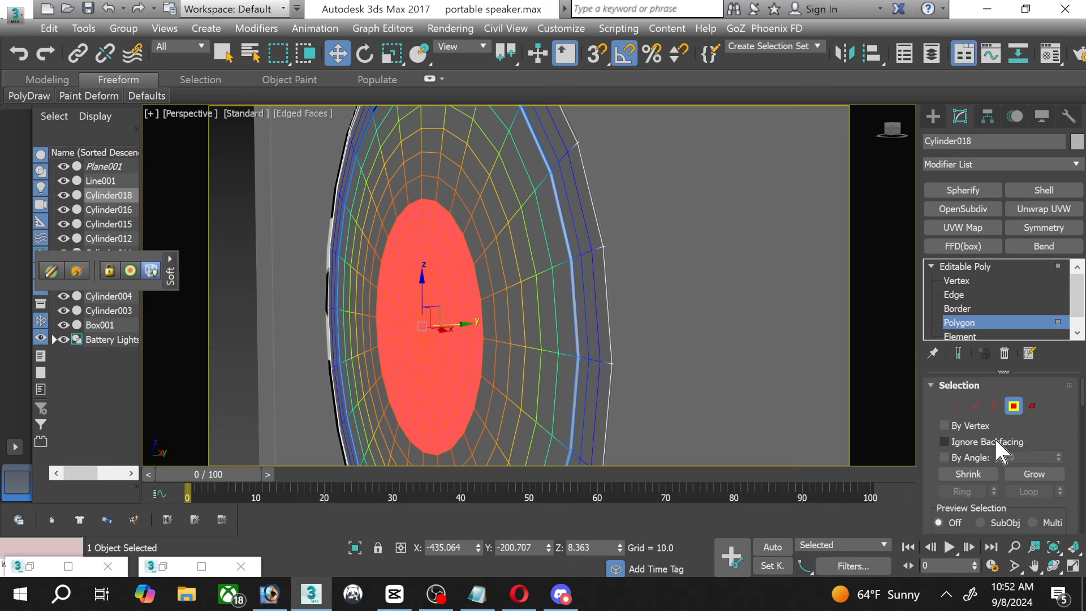
{"action": "scroll", "coordinate": [998, 449], "scroll_direction": "down", "scroll_amount": 2}
{"action": "left_click", "coordinate": [953, 434]}
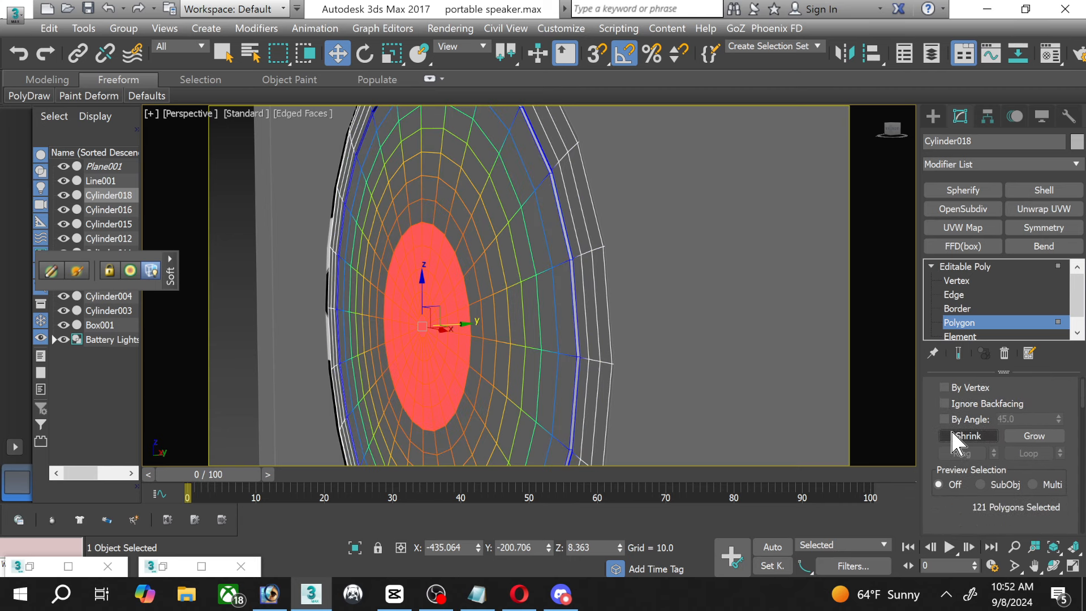
{"action": "left_click", "coordinate": [953, 435]}
{"action": "left_click", "coordinate": [953, 434]}
{"action": "left_click", "coordinate": [953, 434]}
{"action": "left_click", "coordinate": [953, 435]}
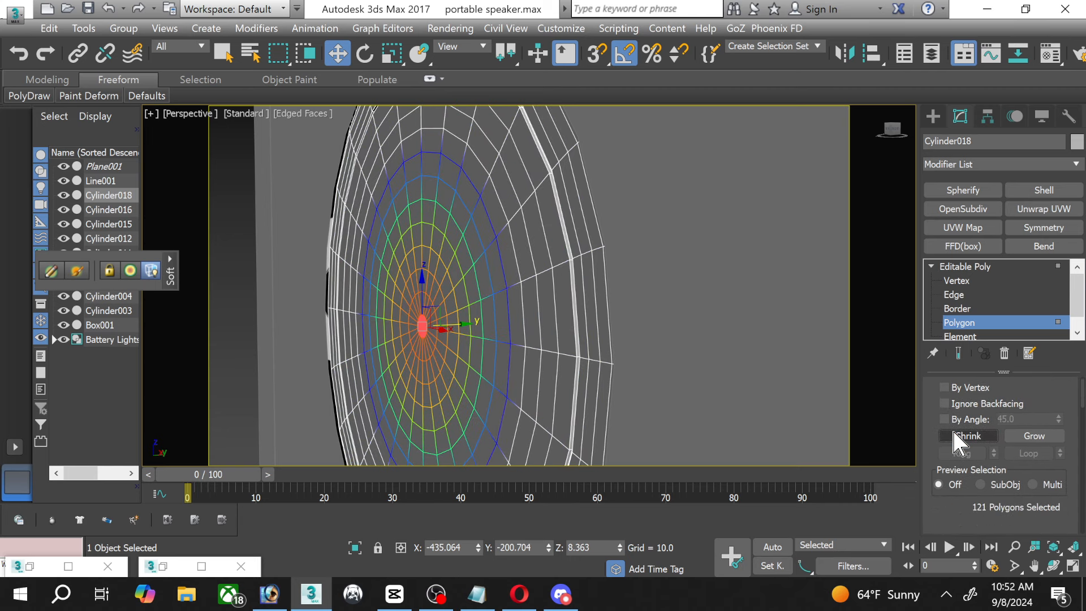
Set the soft selection falloff to about 136.6 and move the grille's central polygon along Y to about -207.8.
{"action": "scroll", "coordinate": [961, 436], "scroll_direction": "down", "scroll_amount": 6}
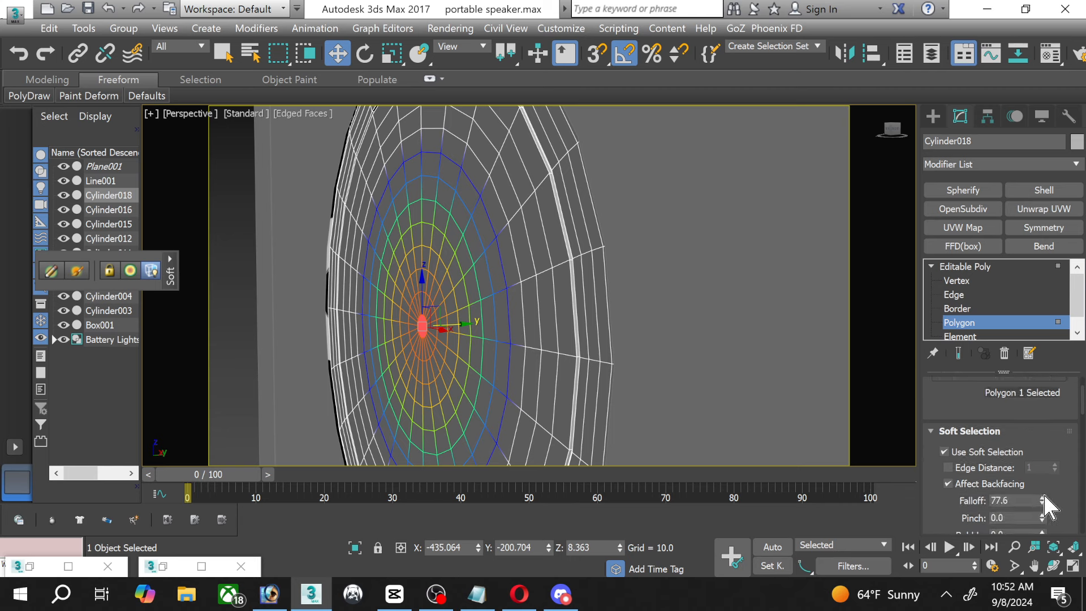
{"action": "left_click_drag", "start_coordinate": [1043, 504], "coordinate": [1029, 472]}
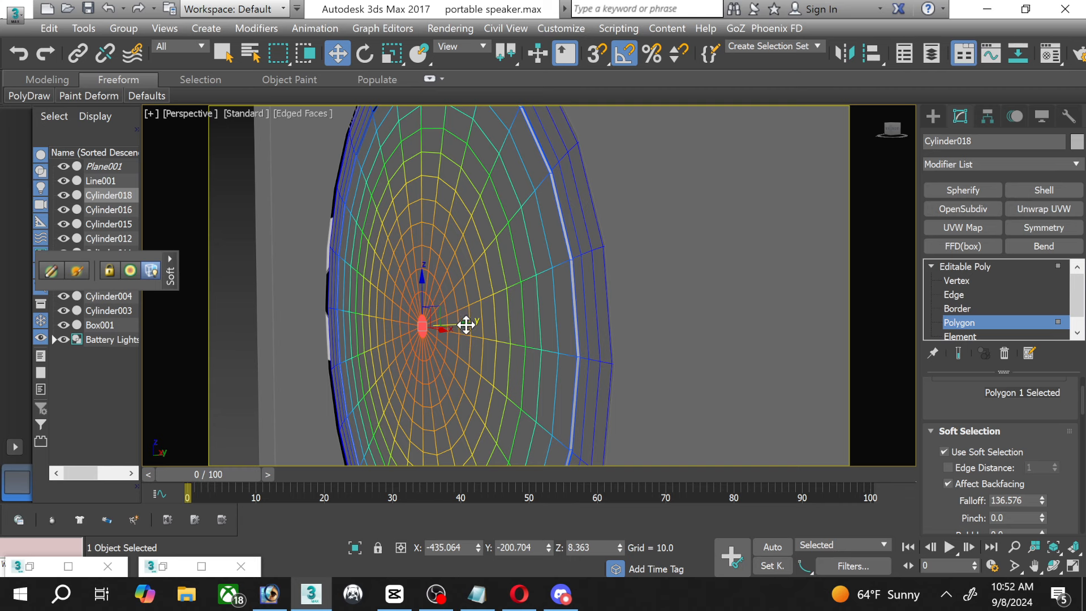
{"action": "left_click_drag", "start_coordinate": [466, 324], "coordinate": [451, 323]}
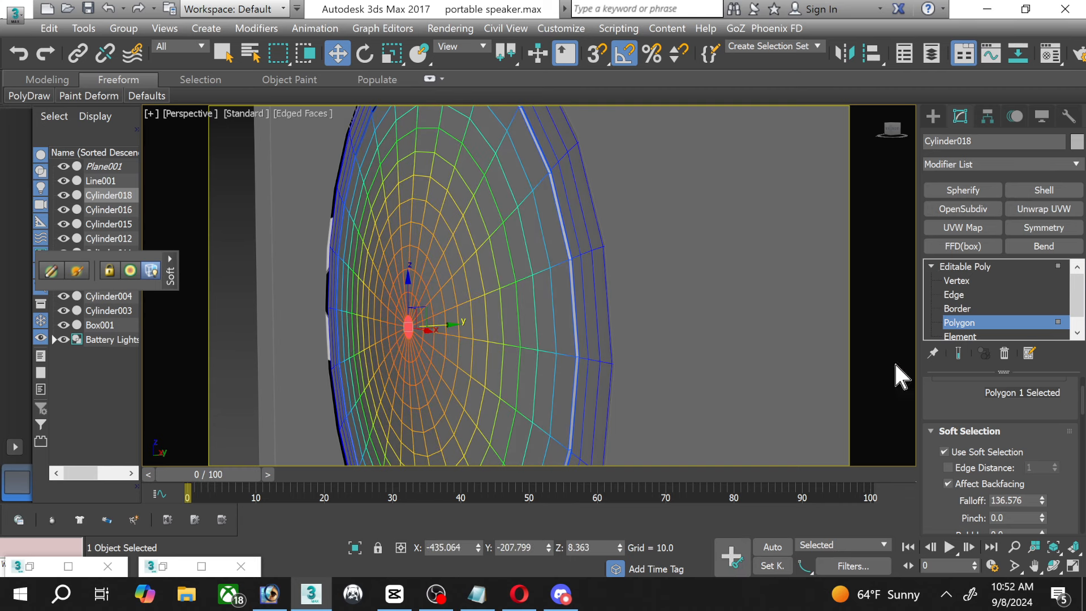
{"action": "left_click", "coordinate": [963, 327]}
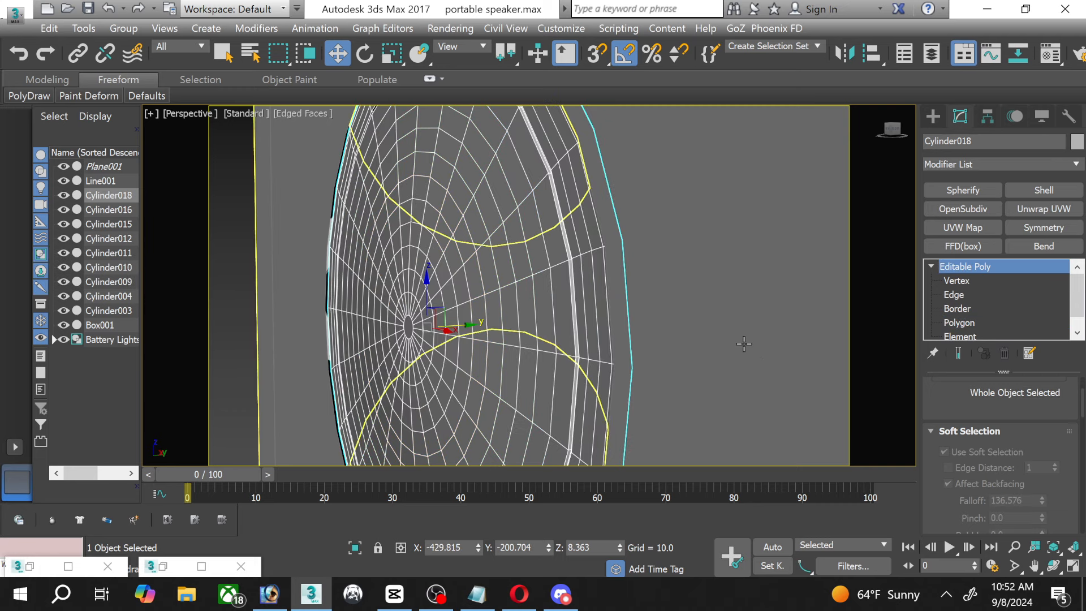
{"action": "left_click", "coordinate": [743, 344]}
{"action": "scroll", "coordinate": [647, 337], "scroll_direction": "down", "scroll_amount": 1}
{"action": "scroll", "coordinate": [647, 337], "scroll_direction": "down", "scroll_amount": 1}
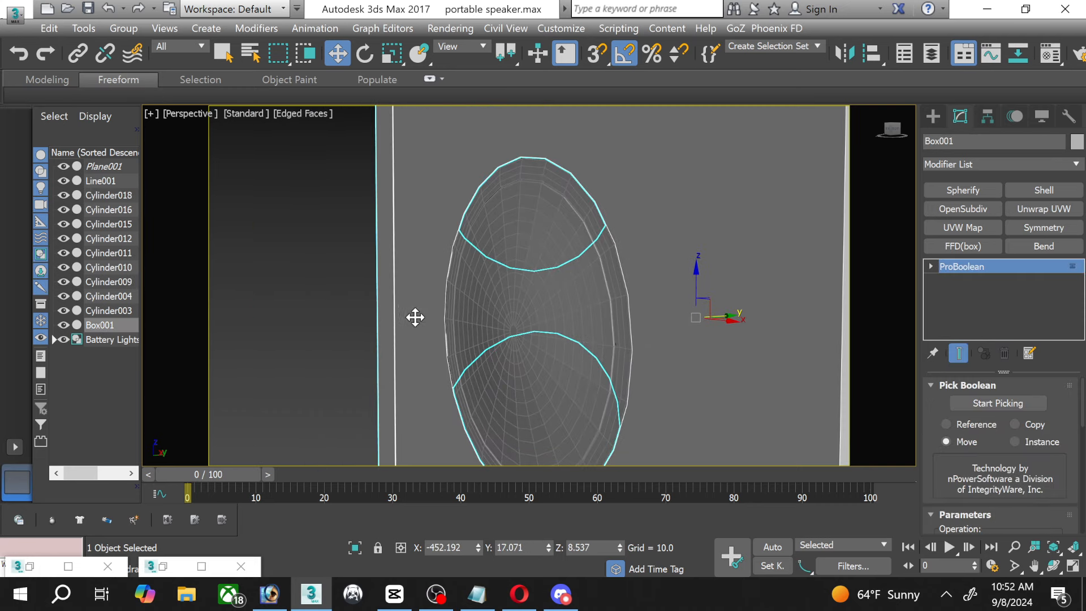
Inspect the grille from the opposite angle and reselect its central polygon in polygon editing.
{"action": "left_click", "coordinate": [362, 325]}
{"action": "middle_click_drag", "start_coordinate": [368, 330], "coordinate": [378, 304]}
{"action": "left_click", "coordinate": [1053, 566]}
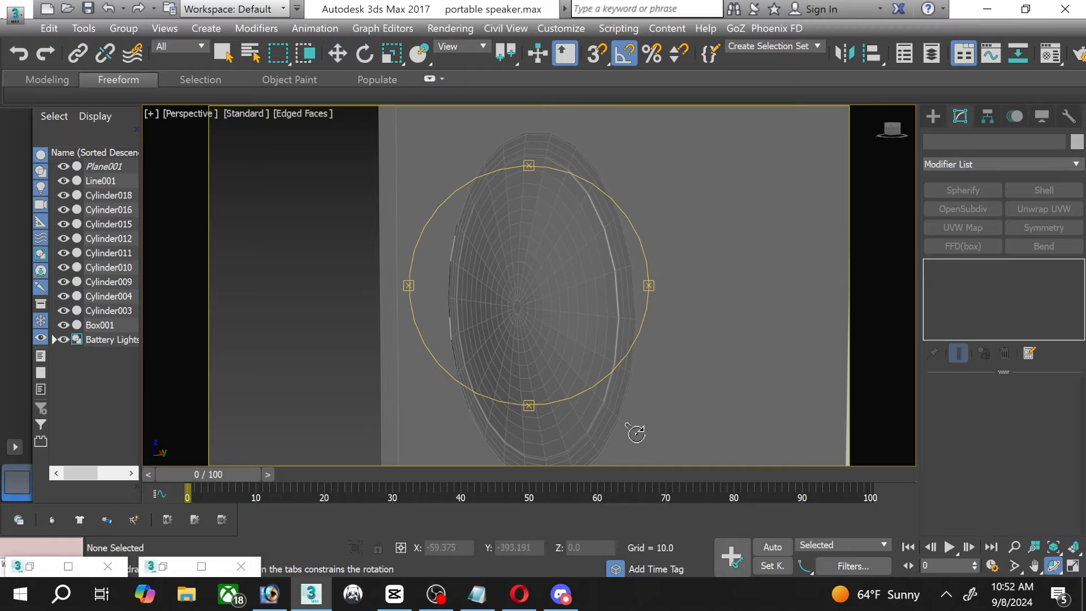
{"action": "left_click_drag", "start_coordinate": [508, 336], "coordinate": [582, 288]}
{"action": "left_click", "coordinate": [581, 295]}
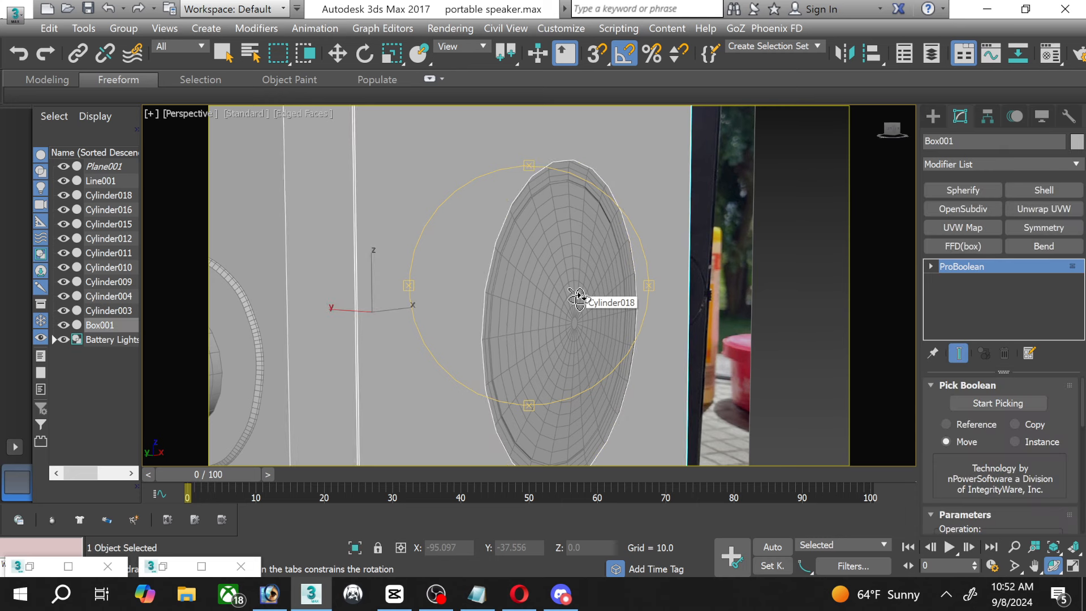
{"action": "scroll", "coordinate": [578, 298], "scroll_direction": "up", "scroll_amount": 2}
{"action": "left_click", "coordinate": [578, 299]}
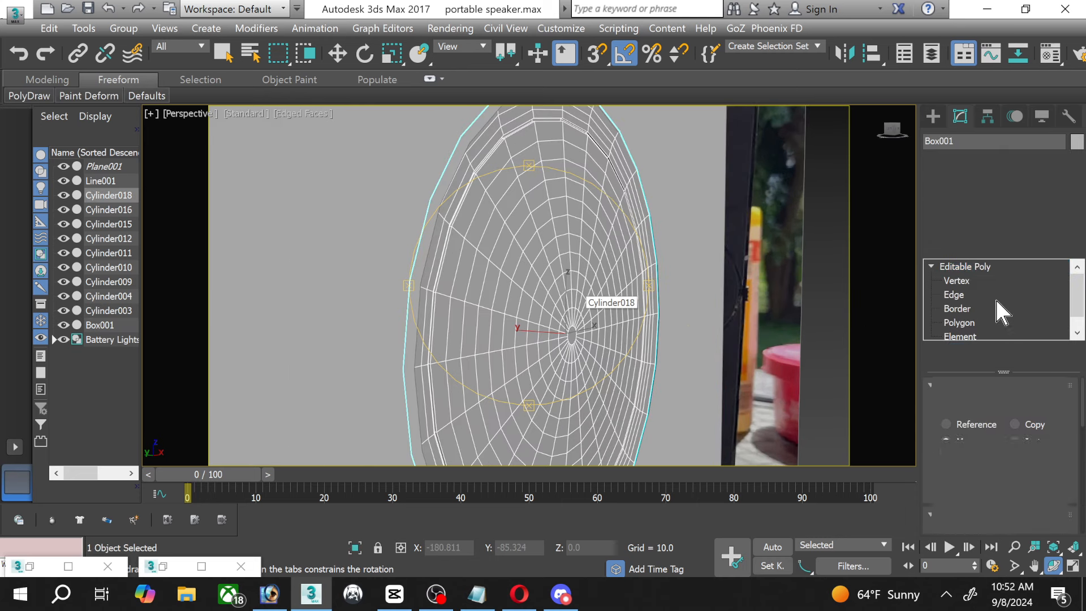
{"action": "left_click", "coordinate": [976, 323]}
{"action": "left_click", "coordinate": [571, 333]}
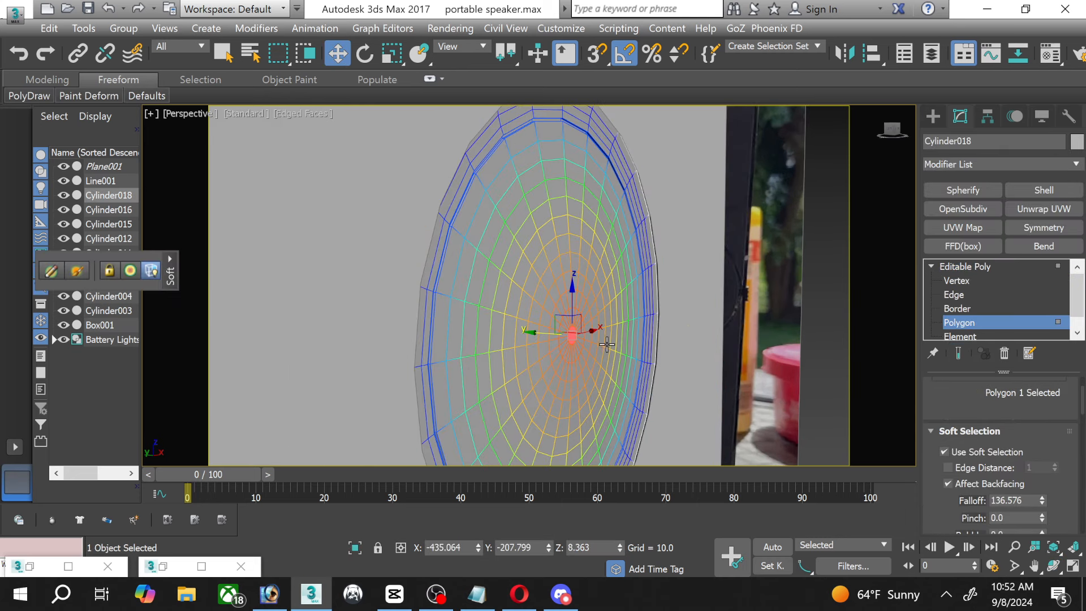
Raise the soft selection falloff to about 139.3 and grow the selection from the central polygon outward over several rings.
{"action": "scroll", "coordinate": [569, 344], "scroll_direction": "up", "scroll_amount": 2}
{"action": "scroll", "coordinate": [569, 345], "scroll_direction": "down", "scroll_amount": 2}
{"action": "left_click_drag", "start_coordinate": [1043, 500], "coordinate": [1043, 499]}
{"action": "scroll", "coordinate": [1045, 498], "scroll_direction": "up", "scroll_amount": 3}
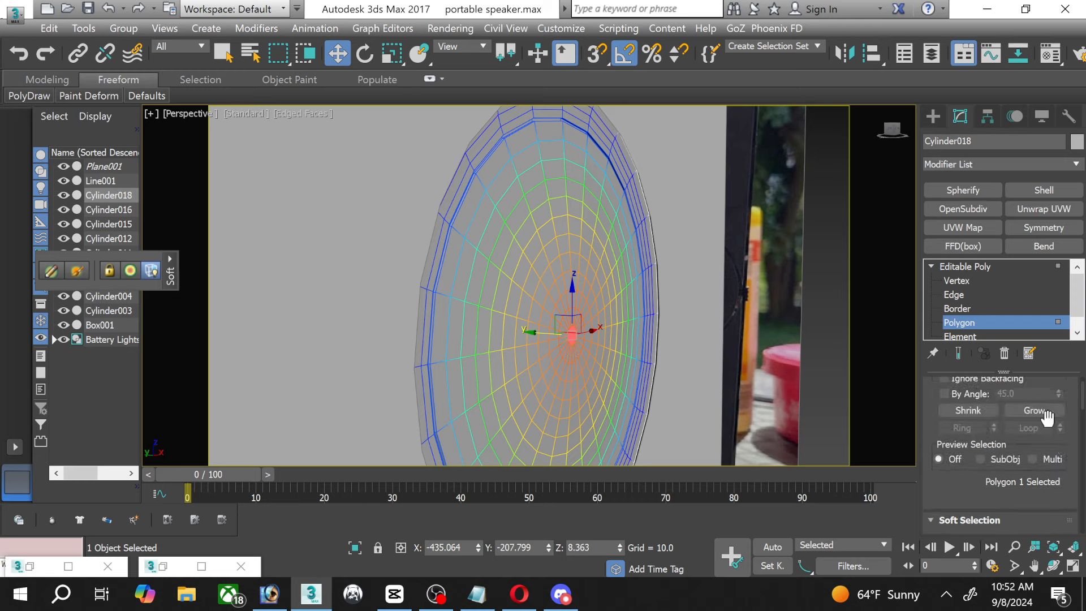
{"action": "left_click", "coordinate": [1045, 413]}
{"action": "left_click", "coordinate": [1046, 411]}
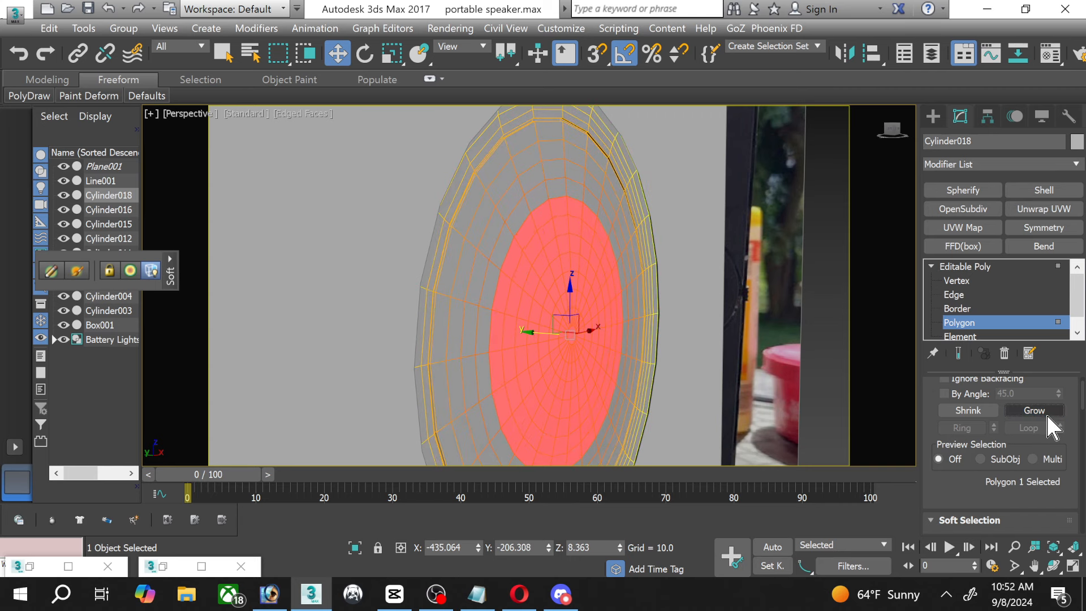
Reduce the soft selection falloff to 24.83 and try moving the grille's selected rings along Y.
{"action": "scroll", "coordinate": [1046, 435], "scroll_direction": "down", "scroll_amount": 3}
{"action": "scroll", "coordinate": [1049, 452], "scroll_direction": "down", "scroll_amount": 1}
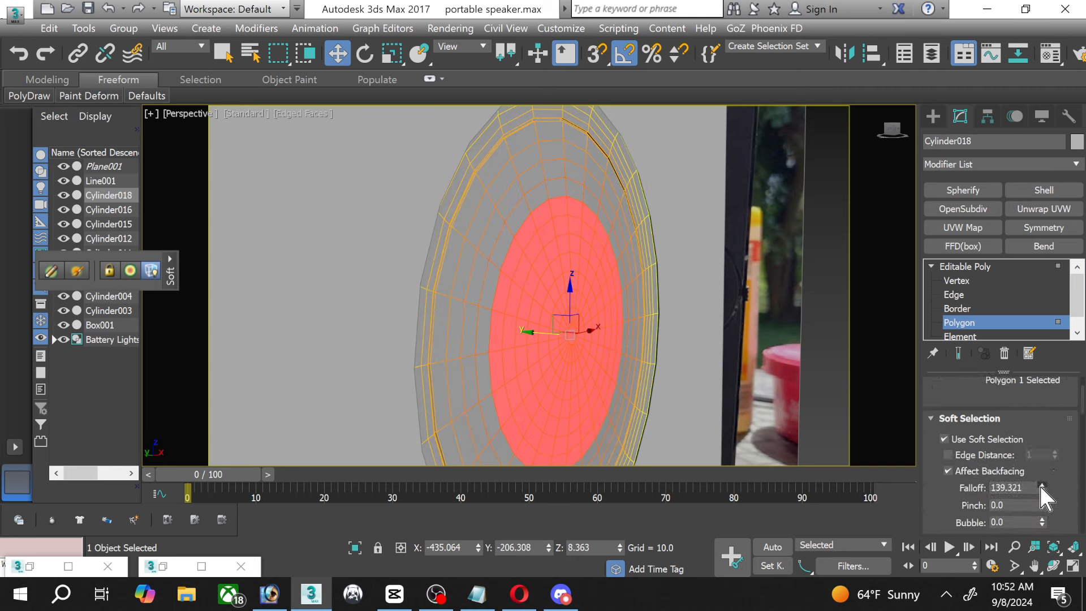
{"action": "left_click_drag", "start_coordinate": [1040, 484], "coordinate": [1042, 521]}
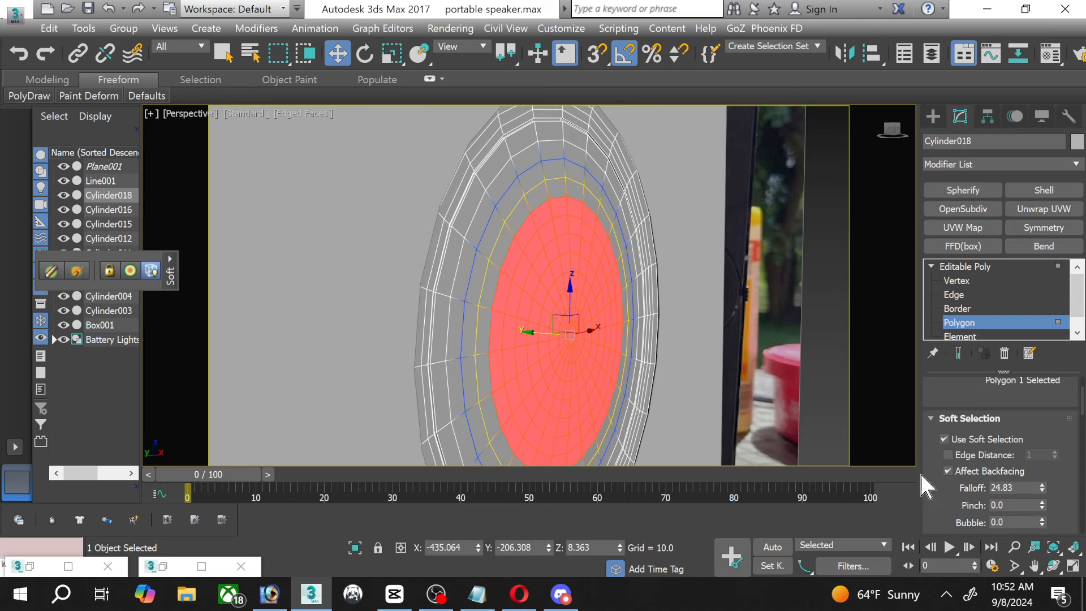
{"action": "left_click_drag", "start_coordinate": [553, 332], "coordinate": [558, 332]}
{"action": "key", "text": "ctrl+z"}
Set the soft selection falloff to about 35.3 and move the selected rings along Y to about -210.3.
{"action": "left_click_drag", "start_coordinate": [1042, 487], "coordinate": [1033, 466]}
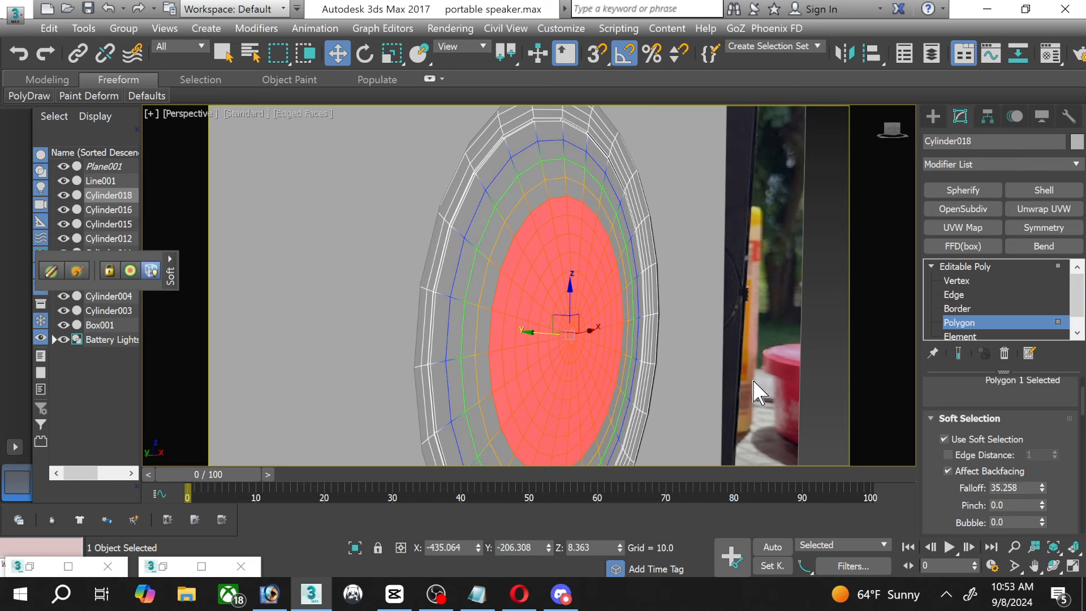
{"action": "left_click_drag", "start_coordinate": [540, 335], "coordinate": [552, 337]}
Shrink the selection further toward the grille's centre and shift the remaining polygons slightly further along Y.
{"action": "scroll", "coordinate": [1020, 460], "scroll_direction": "up", "scroll_amount": 4}
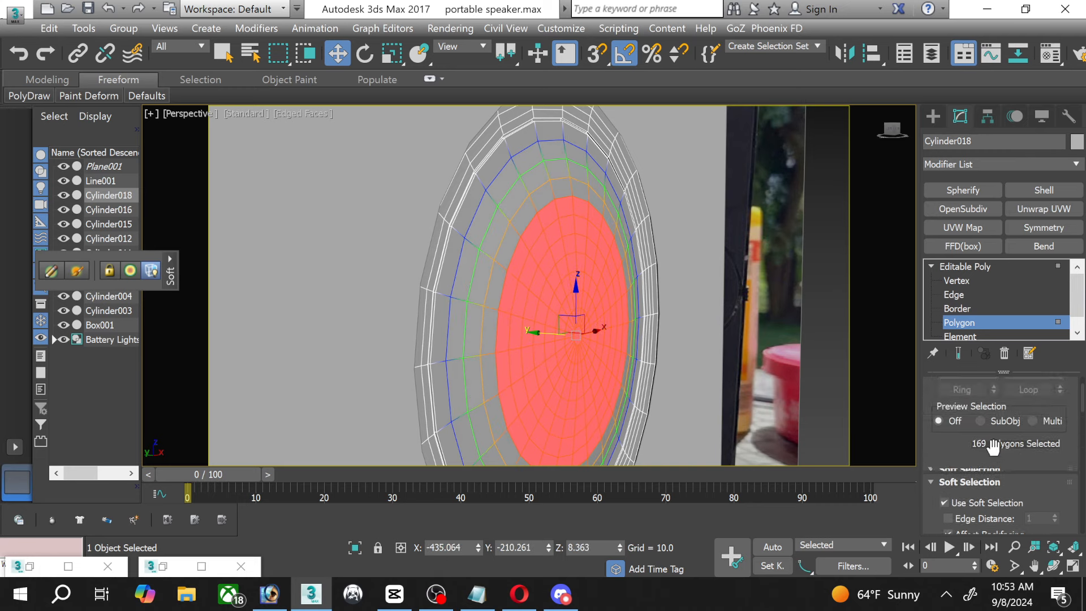
{"action": "left_click", "coordinate": [968, 398]}
{"action": "left_click", "coordinate": [968, 398]}
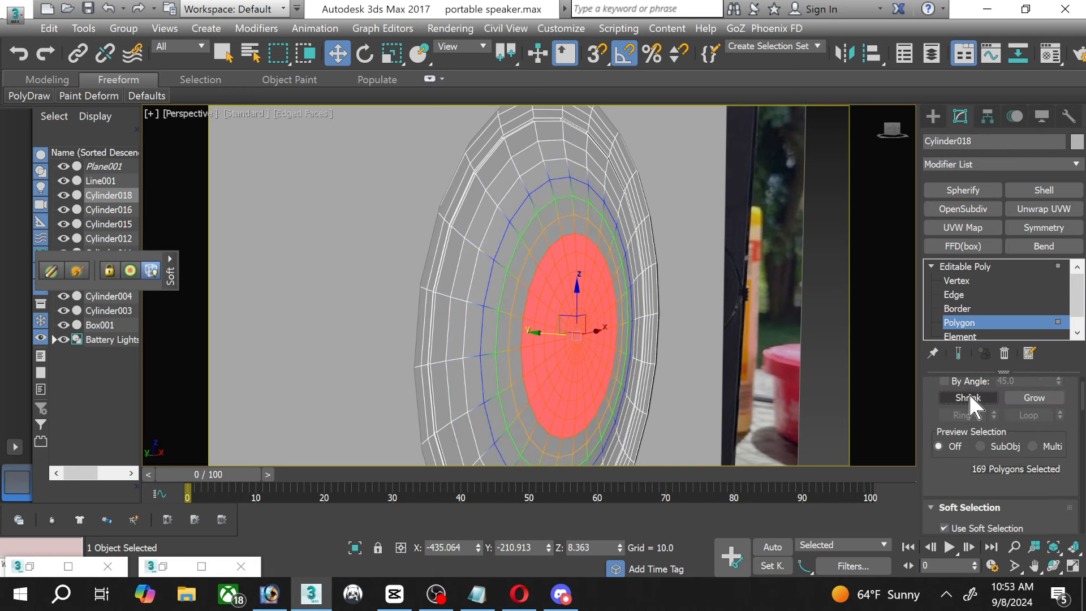
{"action": "left_click_drag", "start_coordinate": [536, 335], "coordinate": [543, 336]}
Leave polygon editing and reselect the whole grille on the speaker box.
{"action": "scroll", "coordinate": [792, 317], "scroll_direction": "down", "scroll_amount": 8}
{"action": "scroll", "coordinate": [775, 327], "scroll_direction": "up", "scroll_amount": 5}
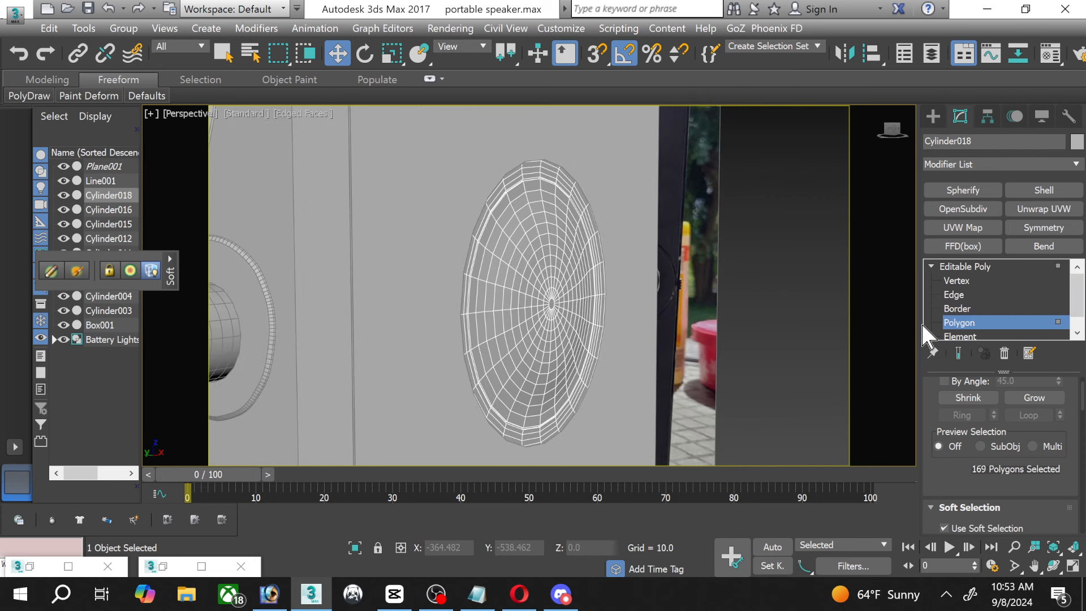
{"action": "left_click", "coordinate": [794, 306]}
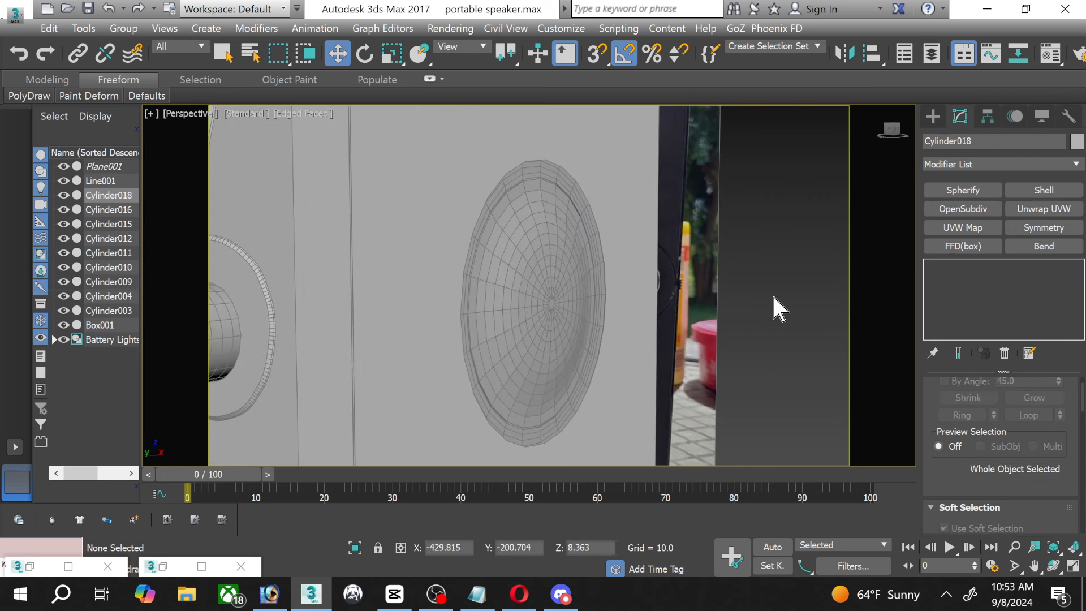
{"action": "left_click", "coordinate": [525, 320]}
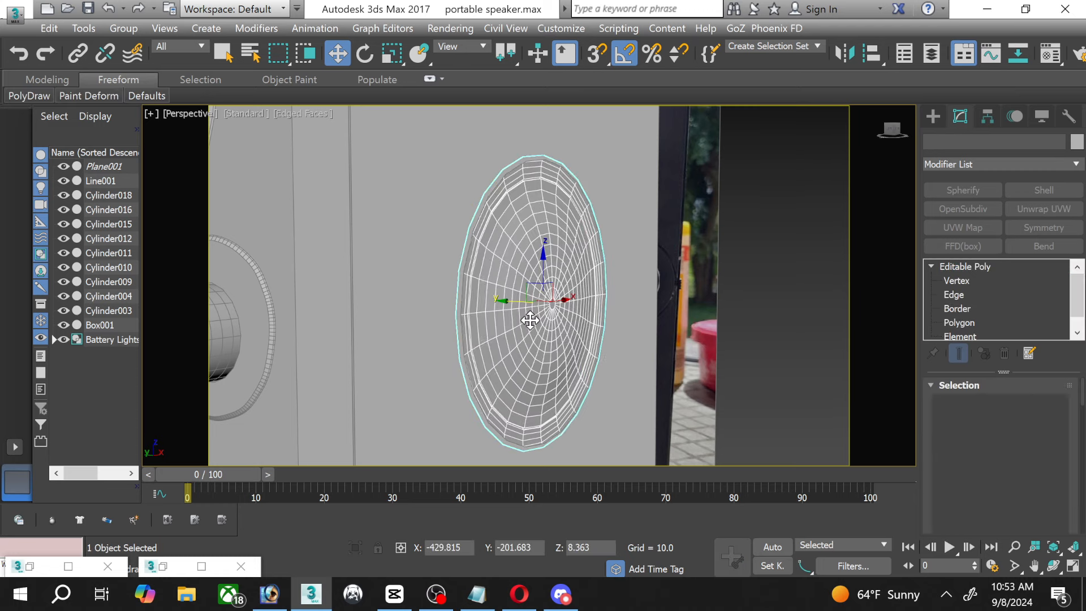
Reselect the grille and return to polygon editing with its central polygons still soft-selected.
{"action": "scroll", "coordinate": [528, 321], "scroll_direction": "up", "scroll_amount": 3}
{"action": "key", "text": "ctrl+d"}
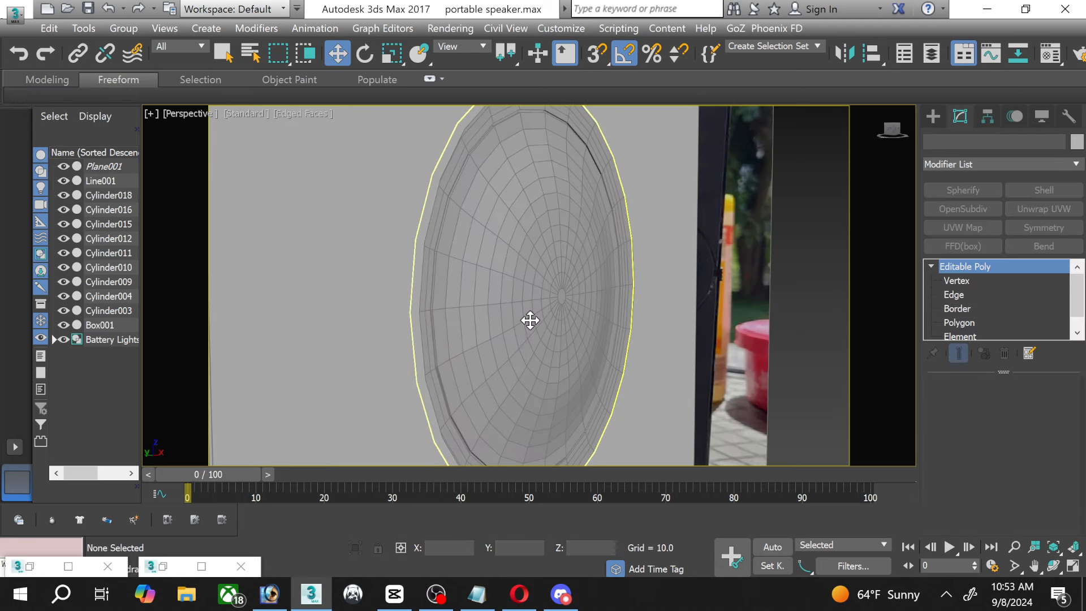
{"action": "left_click", "coordinate": [529, 320]}
{"action": "key", "text": "ctrl+z"}
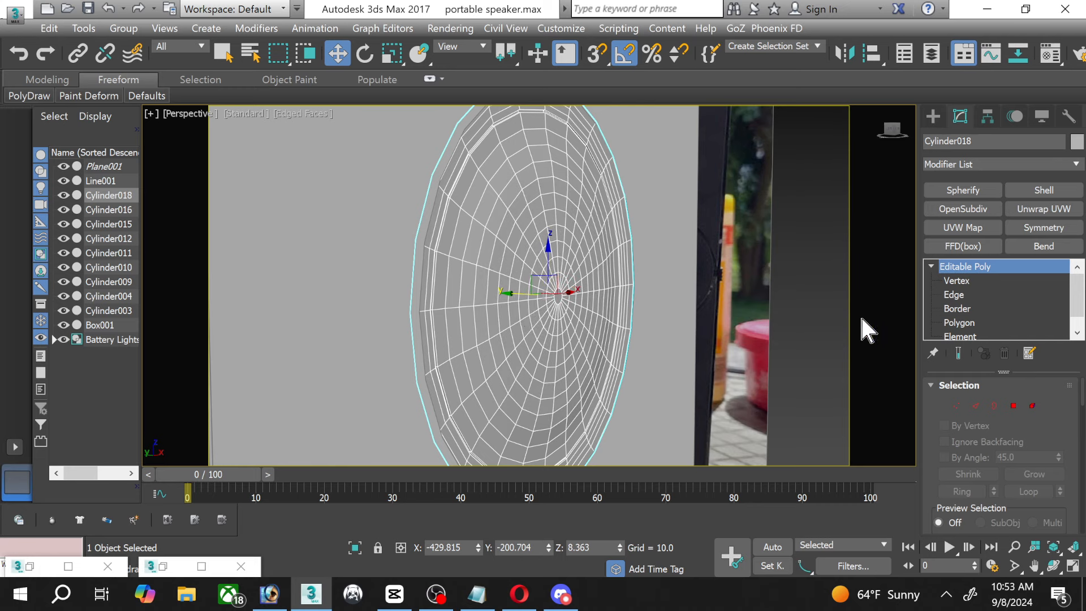
{"action": "left_click", "coordinate": [941, 324]}
{"action": "middle_click_drag", "start_coordinate": [343, 312], "coordinate": [444, 332]}
{"action": "key", "text": "ctrl+z"}
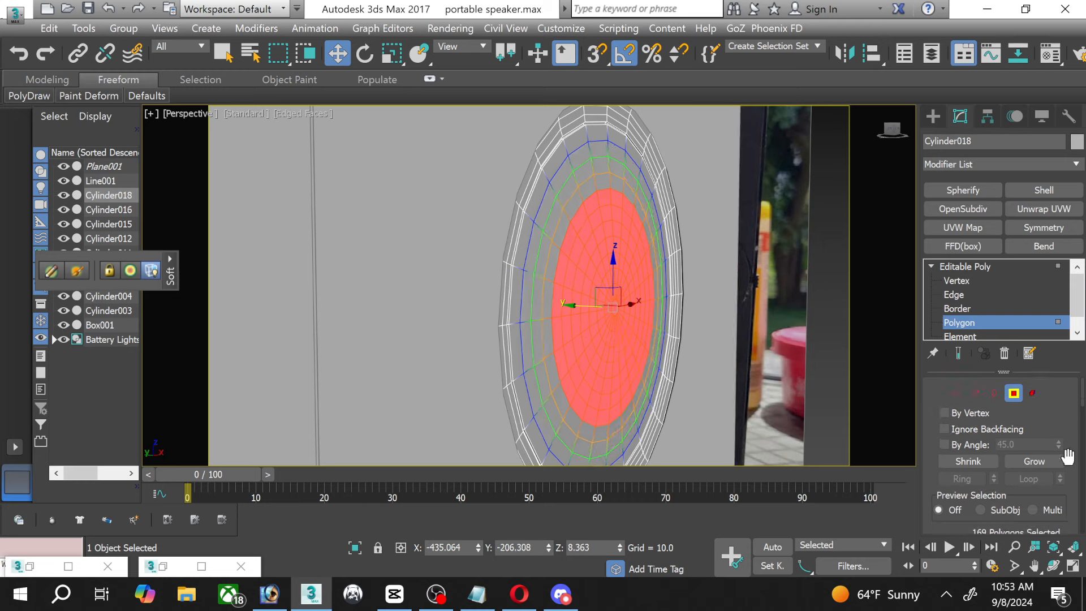
Grow the grille's central polygon selection by two rings and reduce the soft selection falloff to 21.155.
{"action": "scroll", "coordinate": [1070, 460], "scroll_direction": "down", "scroll_amount": 2}
{"action": "scroll", "coordinate": [1070, 466], "scroll_direction": "down", "scroll_amount": 1}
{"action": "scroll", "coordinate": [1067, 470], "scroll_direction": "up", "scroll_amount": 1}
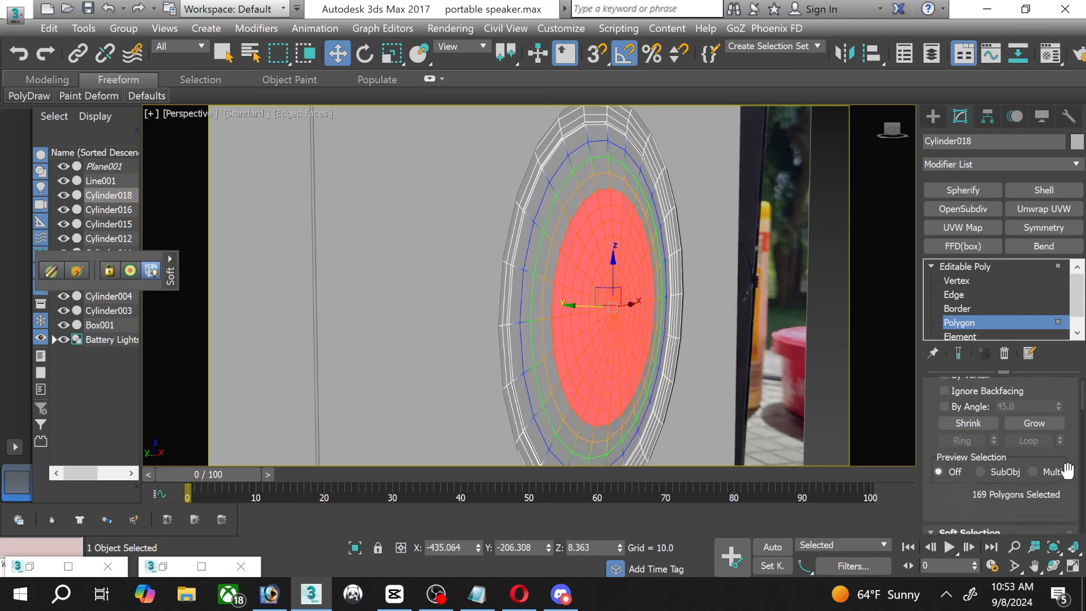
{"action": "scroll", "coordinate": [1065, 469], "scroll_direction": "up", "scroll_amount": 1}
{"action": "left_click", "coordinate": [1028, 448]}
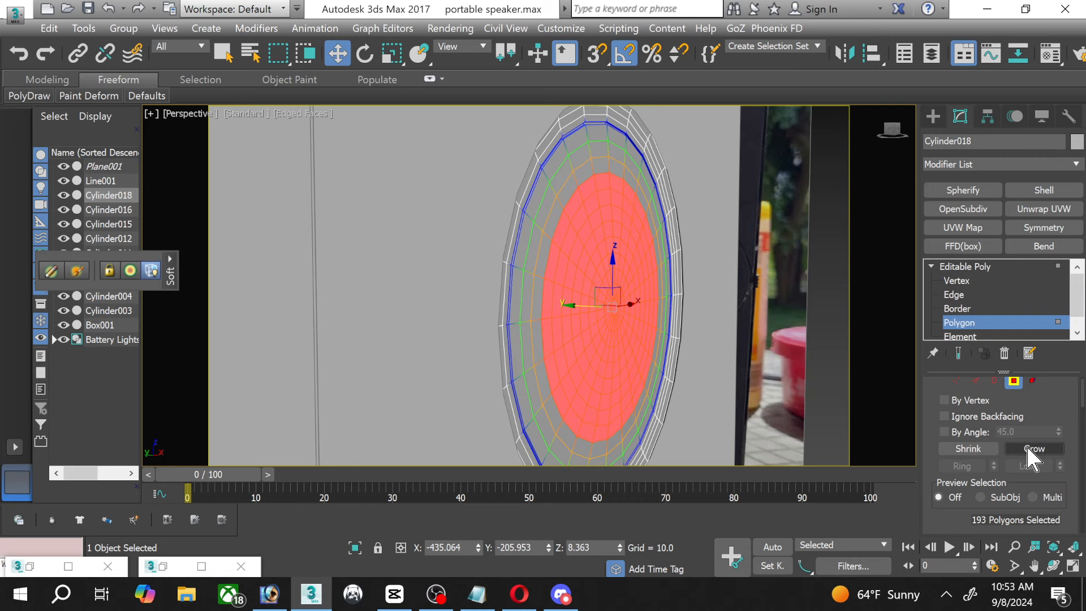
{"action": "left_click", "coordinate": [1028, 448]}
{"action": "scroll", "coordinate": [1028, 455], "scroll_direction": "down", "scroll_amount": 5}
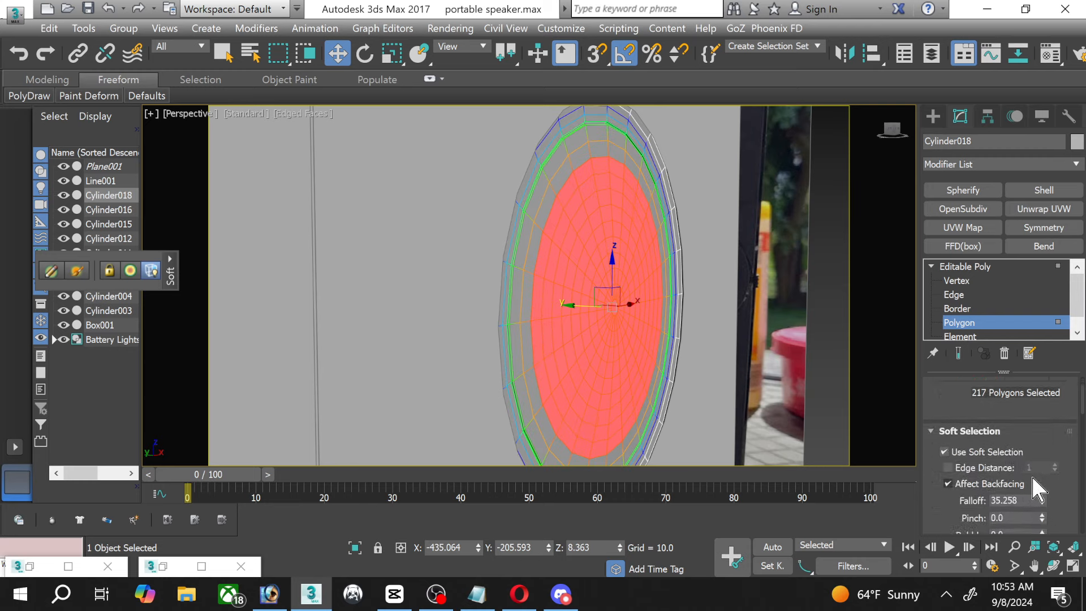
{"action": "left_click_drag", "start_coordinate": [1042, 504], "coordinate": [1015, 518]}
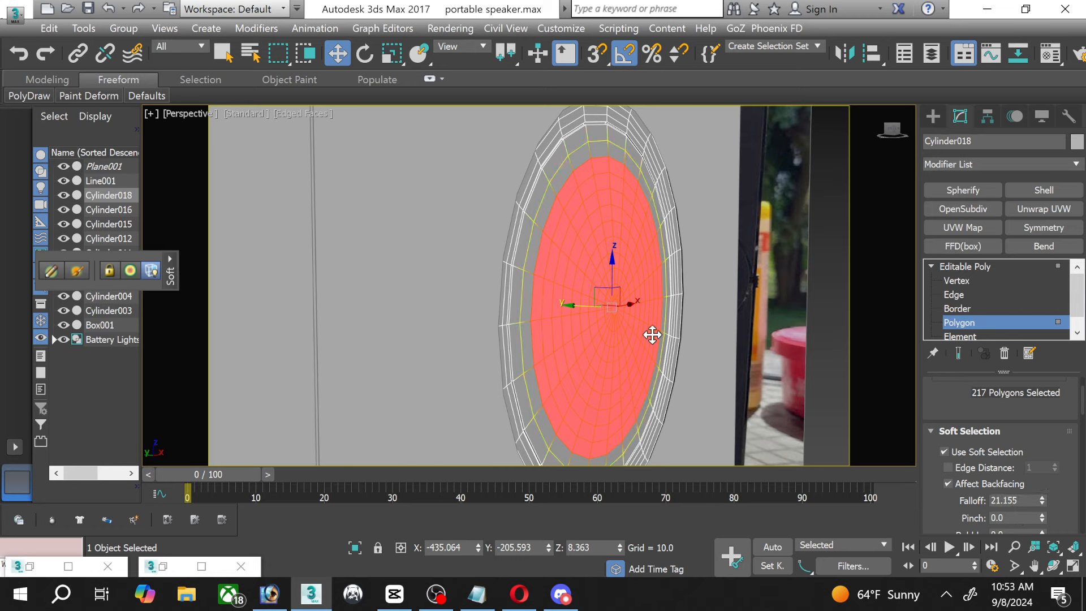
Try moving the enlarged selection along Y to about -211.7, undo the move and leave polygon editing.
{"action": "left_click_drag", "start_coordinate": [579, 304], "coordinate": [588, 304]}
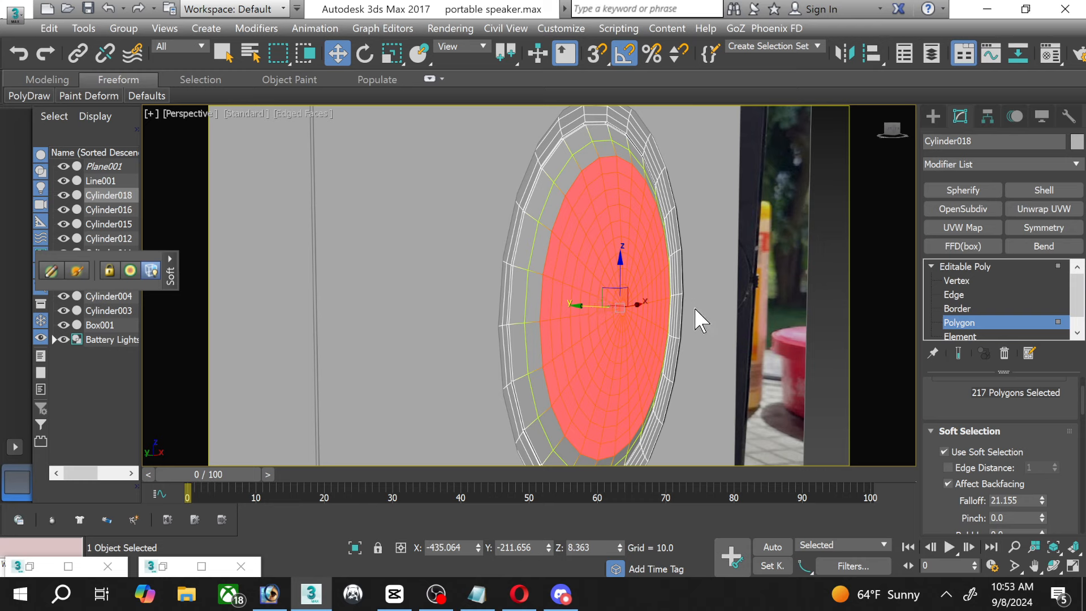
{"action": "key", "text": "ctrl+z"}
{"action": "scroll", "coordinate": [1015, 421], "scroll_direction": "up", "scroll_amount": 5}
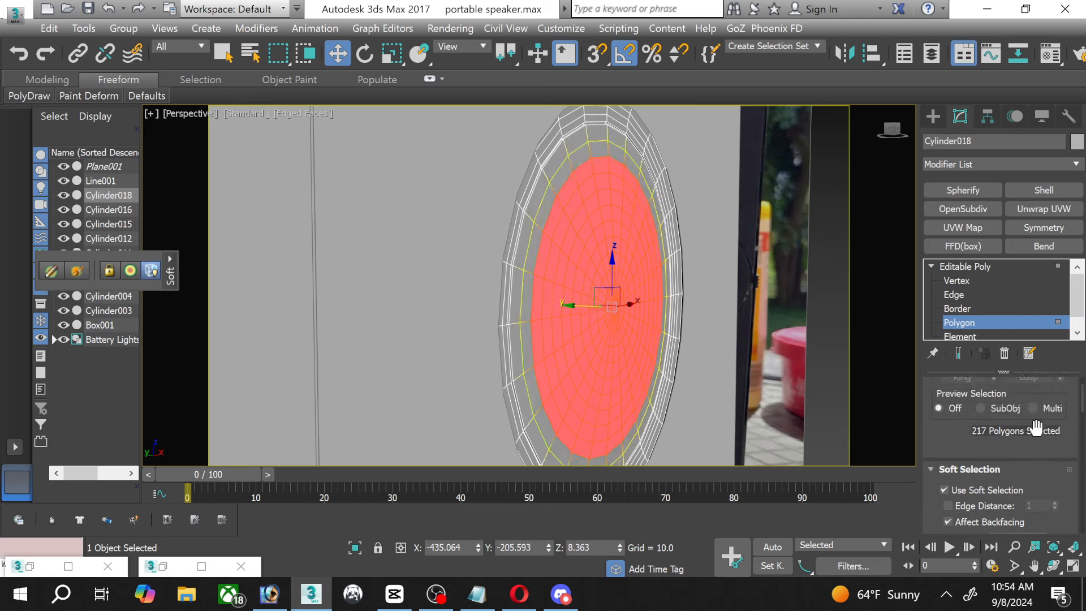
{"action": "scroll", "coordinate": [1041, 435], "scroll_direction": "up", "scroll_amount": 2}
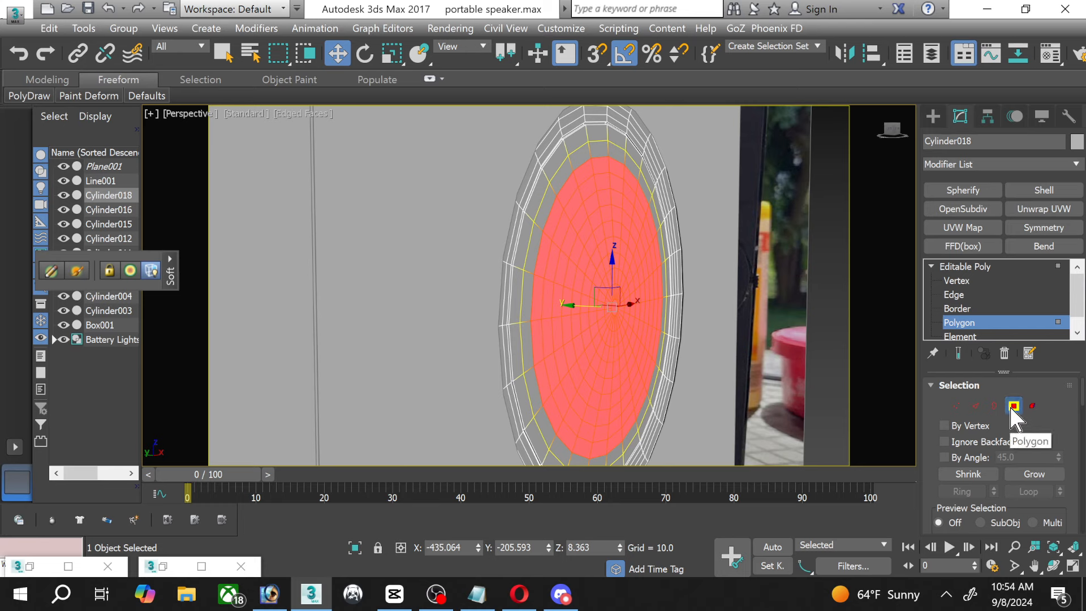
{"action": "left_click", "coordinate": [1013, 406]}
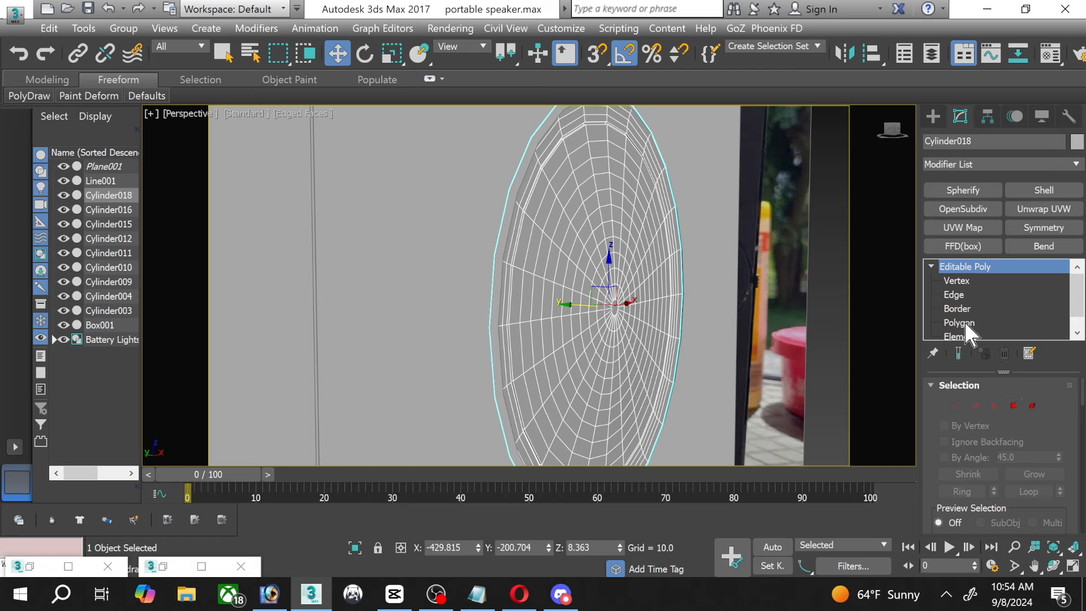
Switch the grille to edge editing and turn off soft selection.
{"action": "left_click", "coordinate": [955, 295]}
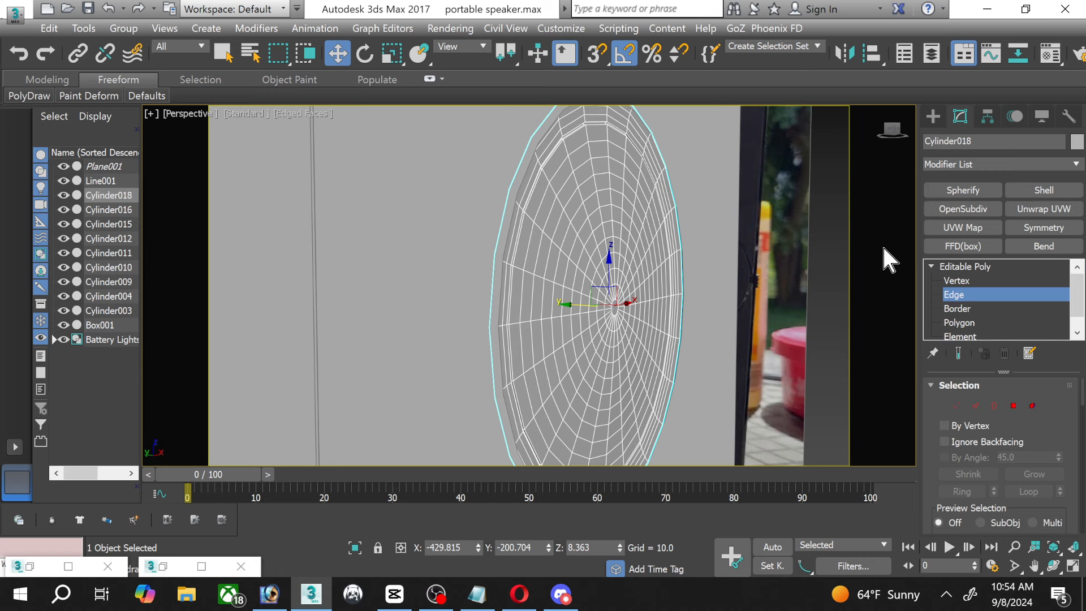
{"action": "scroll", "coordinate": [620, 312], "scroll_direction": "up", "scroll_amount": 5}
{"action": "scroll", "coordinate": [688, 345], "scroll_direction": "down", "scroll_amount": 5}
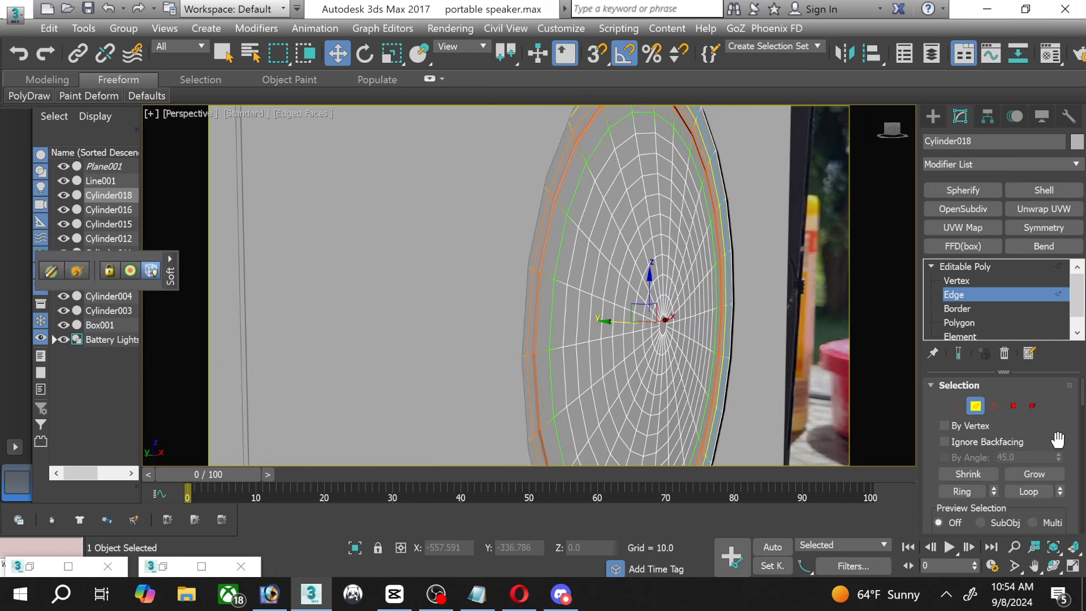
{"action": "scroll", "coordinate": [993, 444], "scroll_direction": "down", "scroll_amount": 4}
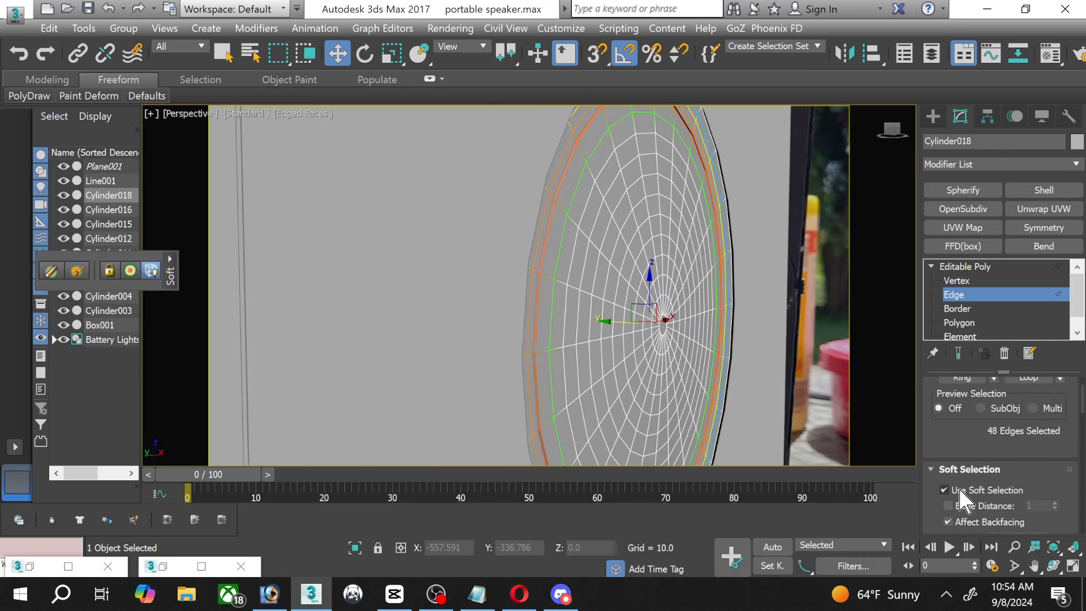
{"action": "left_click", "coordinate": [944, 490]}
{"action": "scroll", "coordinate": [637, 315], "scroll_direction": "up", "scroll_amount": 4}
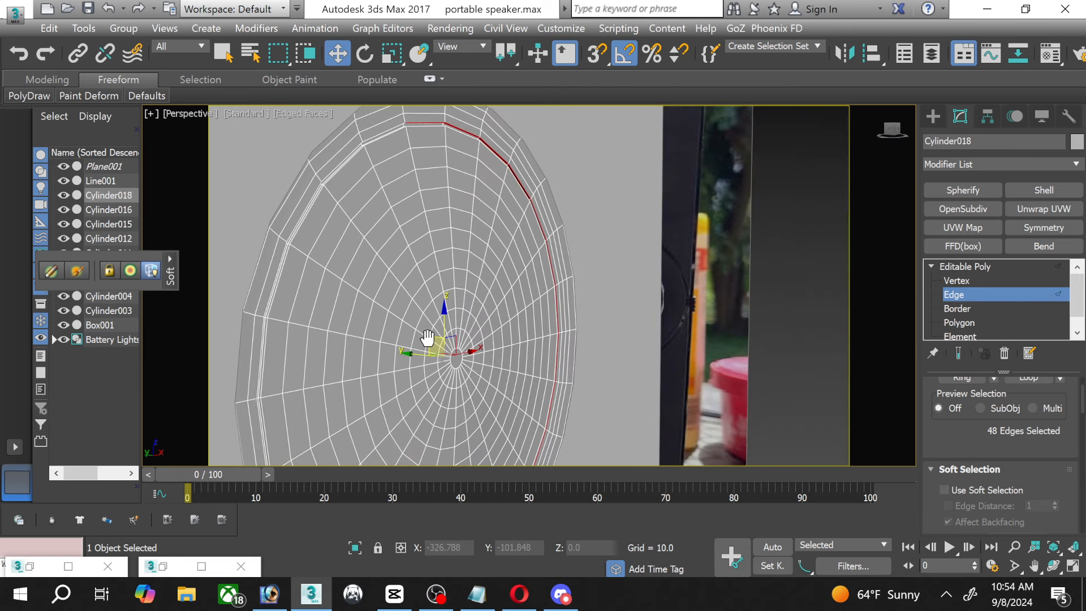
{"action": "middle_click_drag", "start_coordinate": [510, 320], "coordinate": [514, 291]}
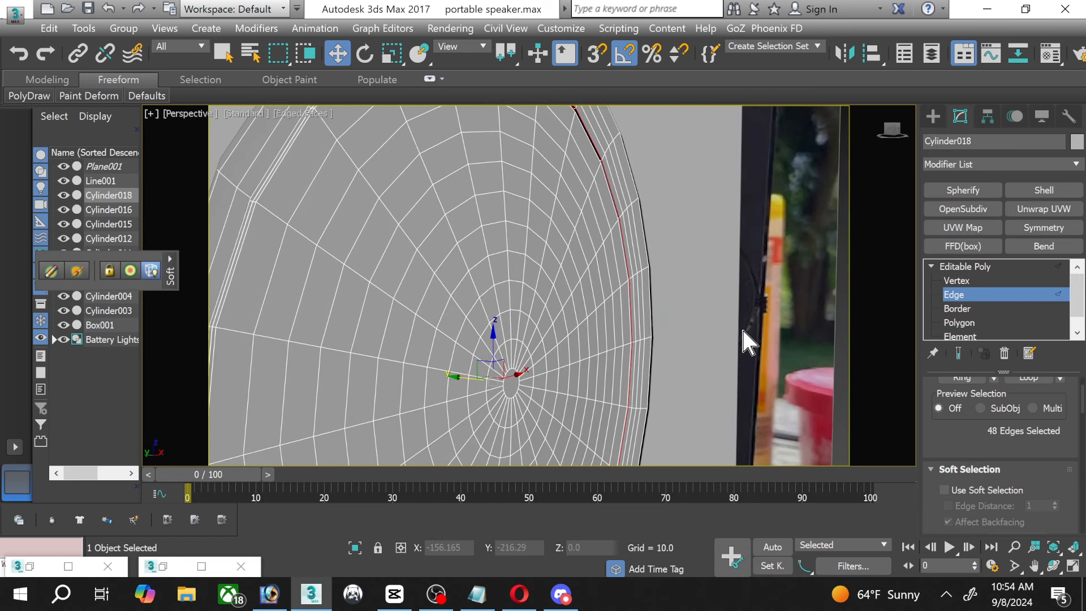
{"action": "scroll", "coordinate": [443, 182], "scroll_direction": "down", "scroll_amount": 2}
{"action": "middle_click_drag", "start_coordinate": [443, 182], "coordinate": [426, 206]}
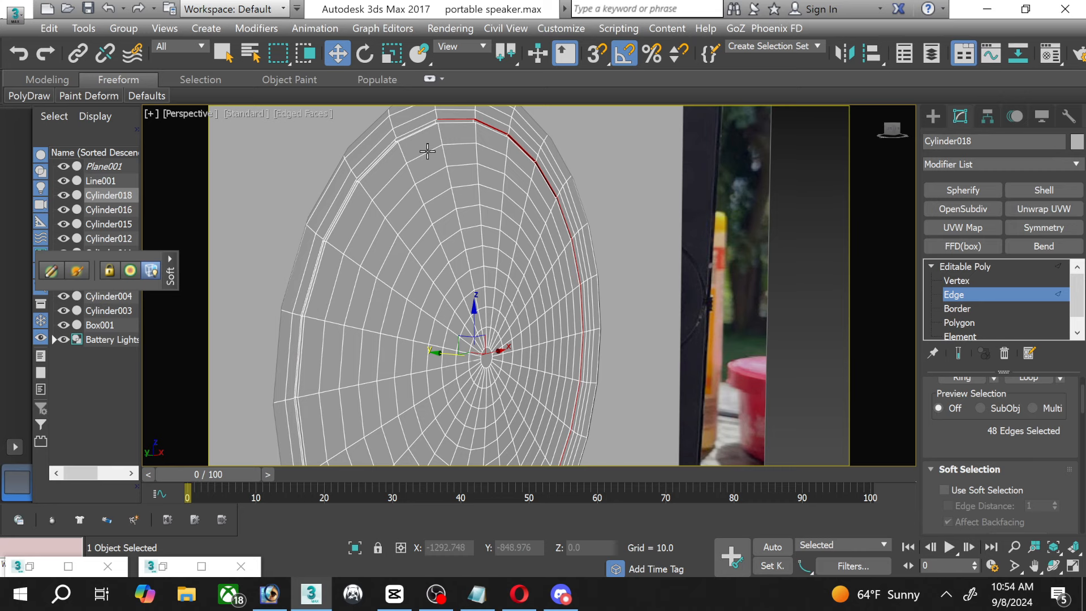
Return to polygon editing and select only the small polygon at the grille's centre, with selected faces shaded.
{"action": "left_click", "coordinate": [959, 322]}
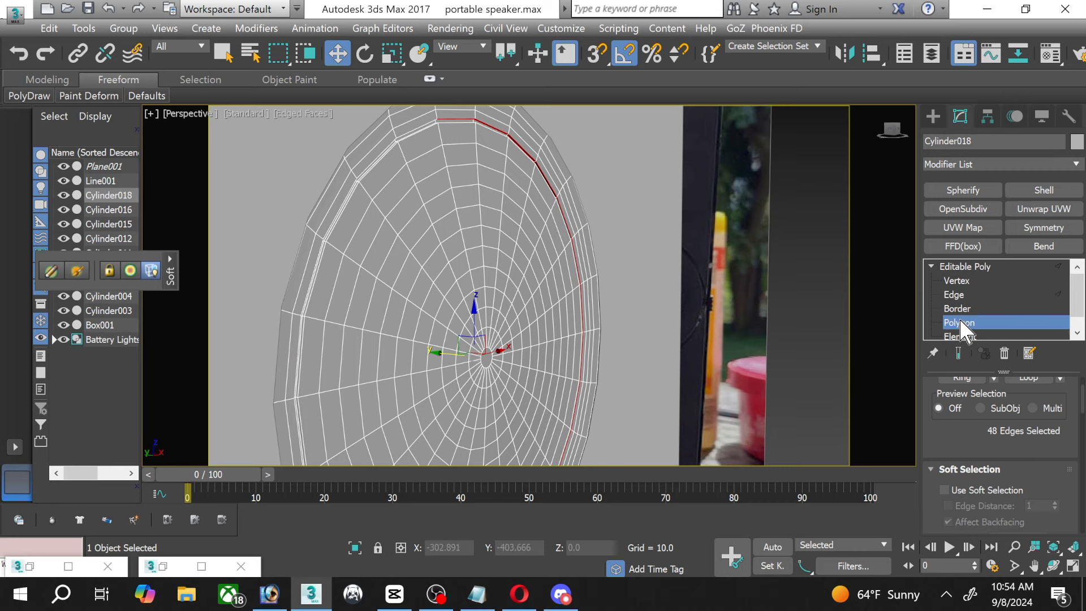
{"action": "left_click", "coordinate": [493, 349]}
{"action": "key", "text": "F2"}
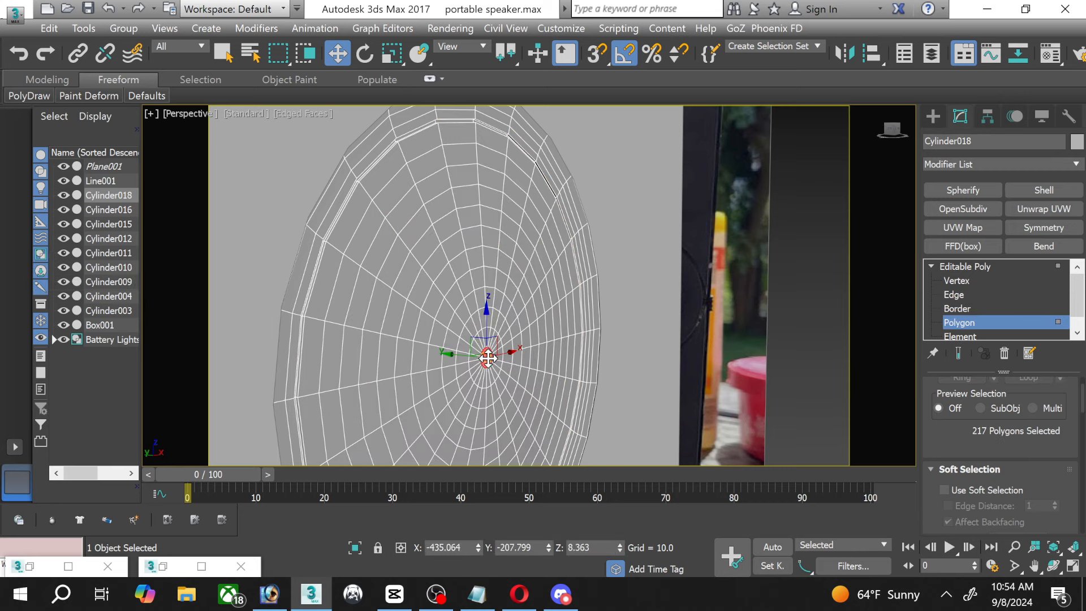
{"action": "scroll", "coordinate": [555, 378], "scroll_direction": "down", "scroll_amount": 2}
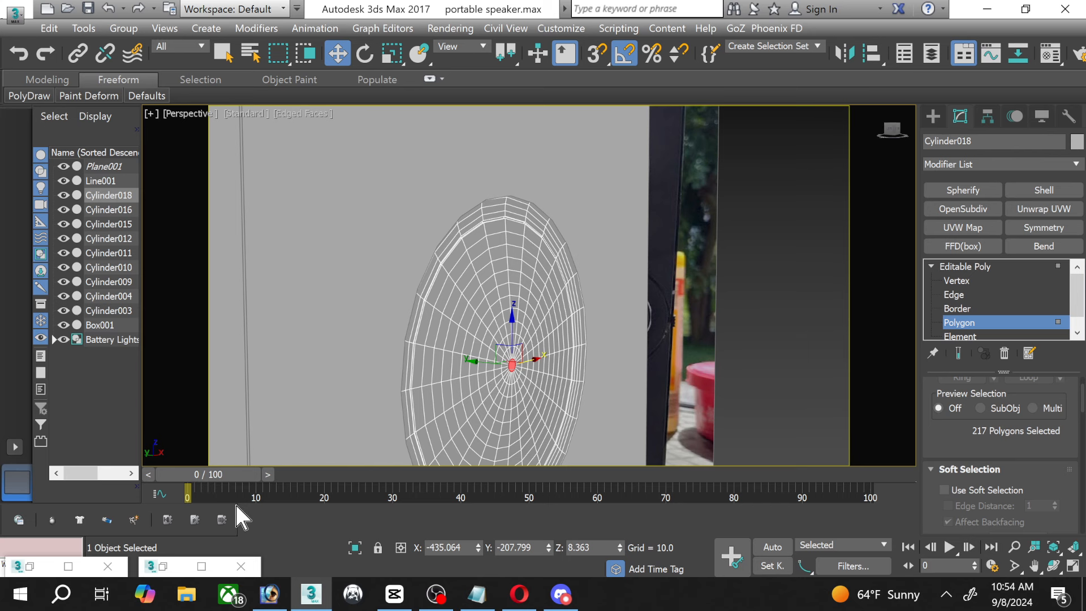
Bring up the reference photo and examine its round perforated grille up close.
{"action": "left_click", "coordinate": [165, 567]}
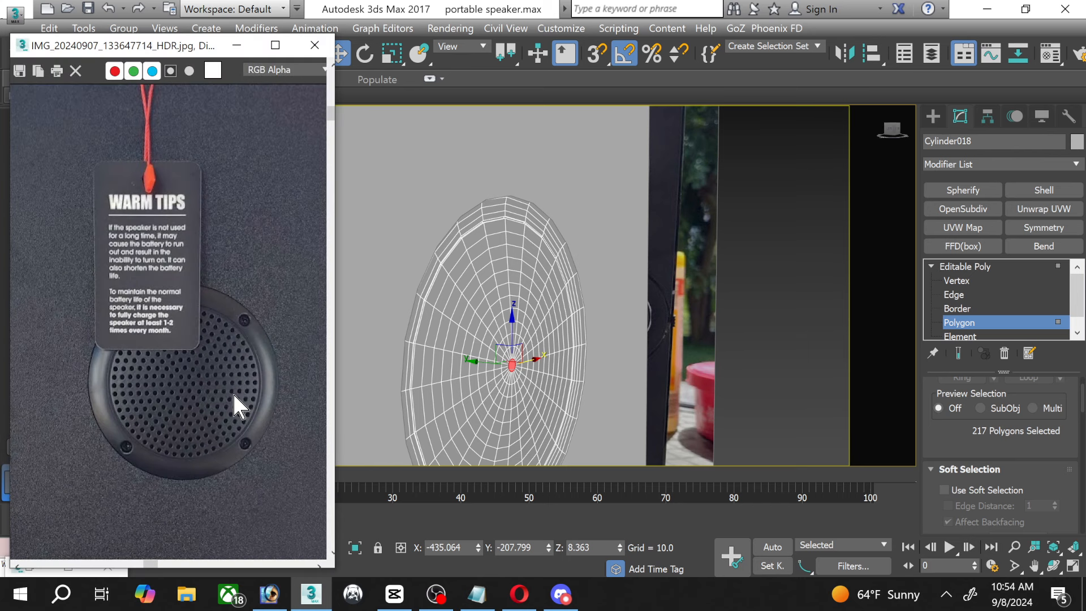
{"action": "scroll", "coordinate": [240, 419], "scroll_direction": "up", "scroll_amount": 2}
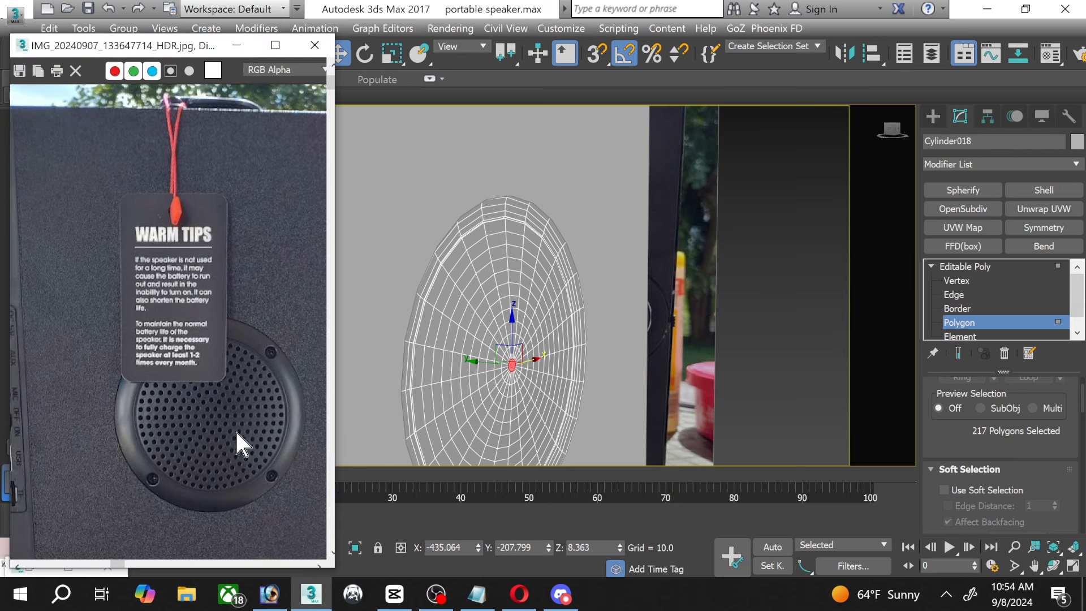
{"action": "scroll", "coordinate": [235, 441], "scroll_direction": "up", "scroll_amount": 2}
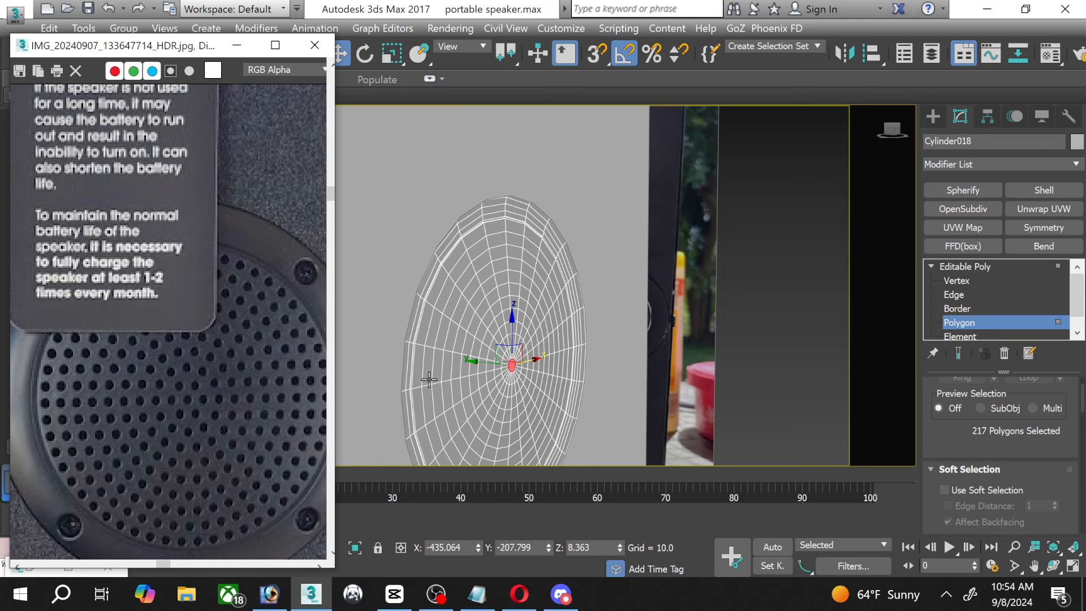
Isolate the grille from the speaker box and view its curved profile edge-on.
{"action": "left_click", "coordinate": [1053, 566]}
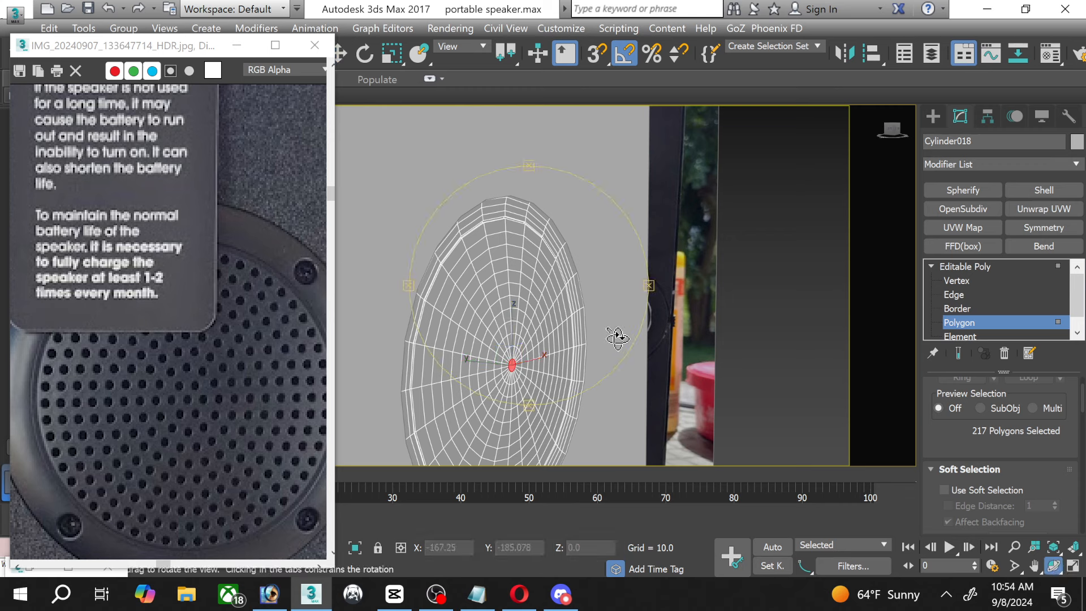
{"action": "left_click_drag", "start_coordinate": [516, 340], "coordinate": [536, 338]}
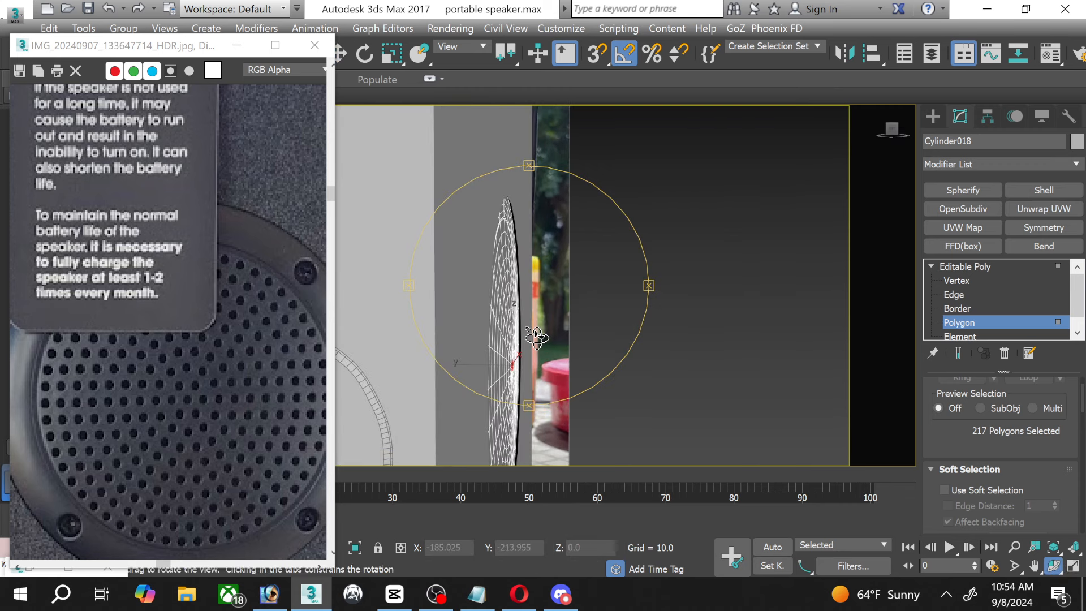
{"action": "key", "text": "w"}
{"action": "left_click", "coordinate": [355, 547]}
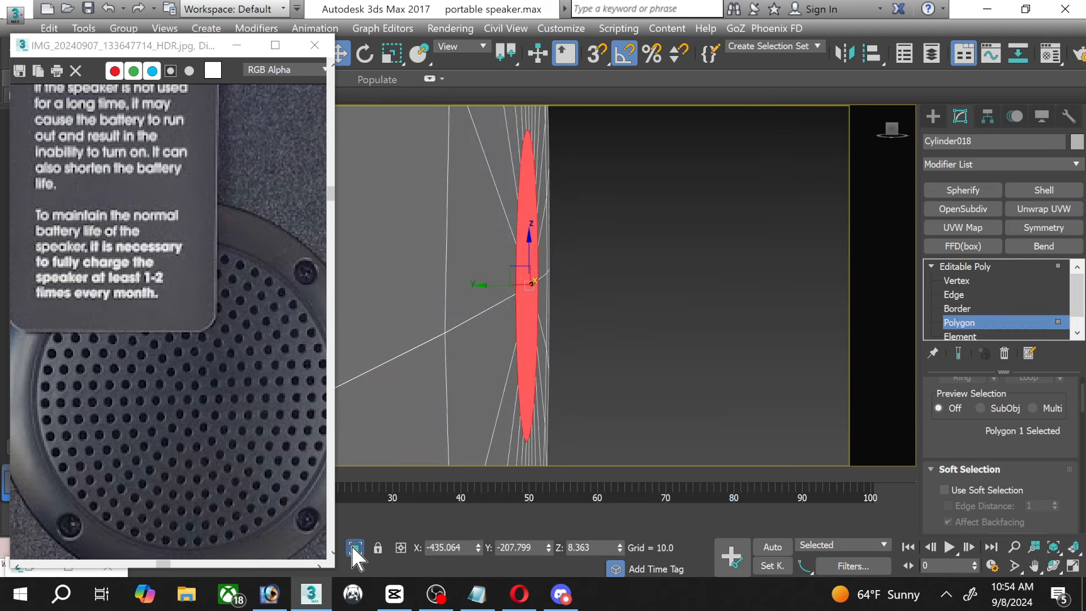
{"action": "scroll", "coordinate": [515, 332], "scroll_direction": "down", "scroll_amount": 5}
{"action": "scroll", "coordinate": [518, 329], "scroll_direction": "up", "scroll_amount": 7}
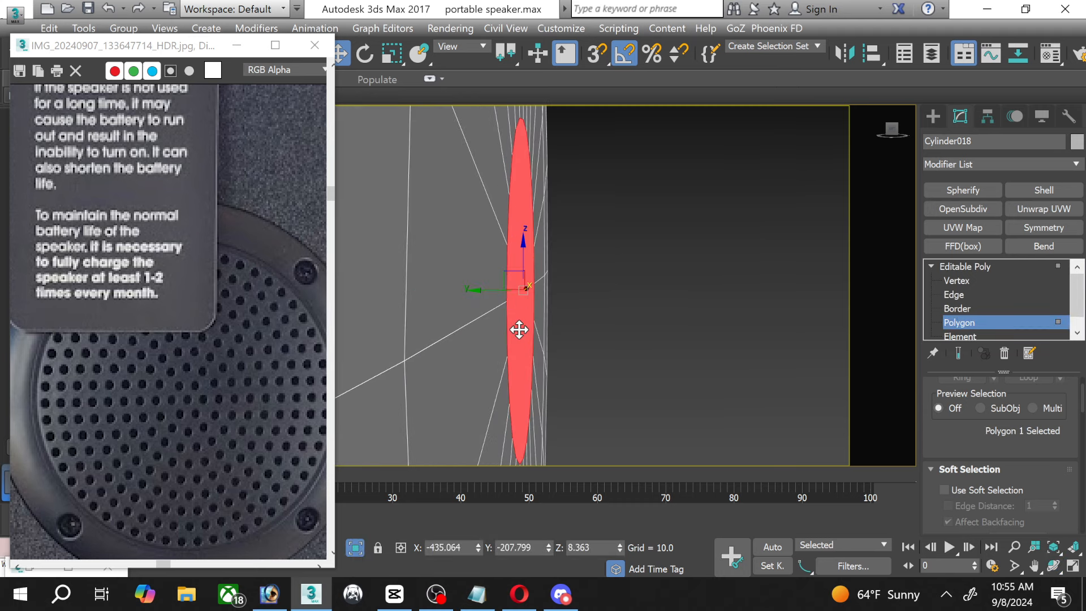
{"action": "scroll", "coordinate": [449, 368], "scroll_direction": "down", "scroll_amount": 4}
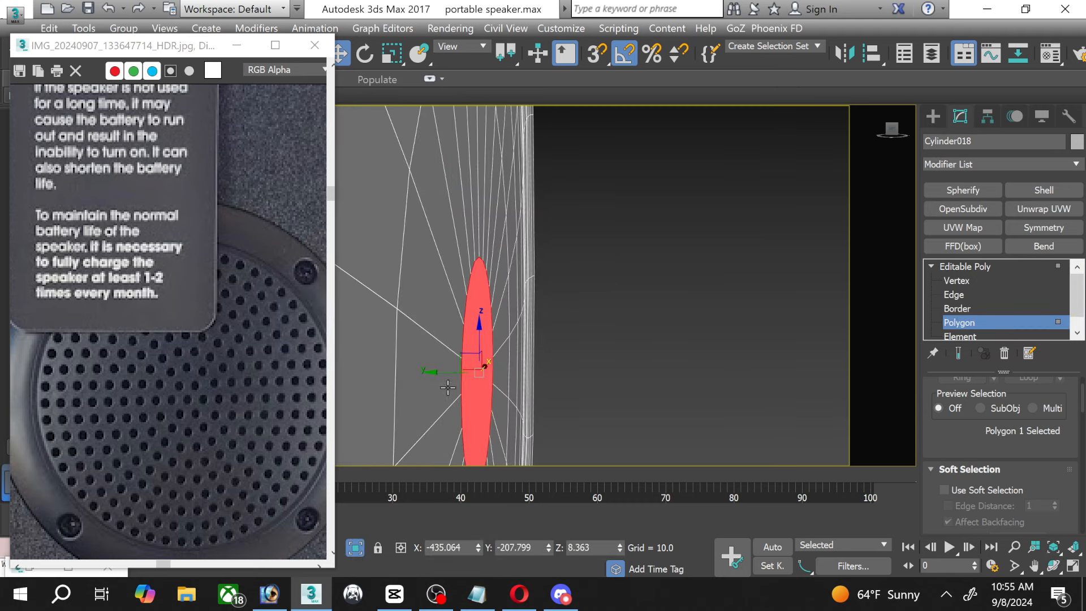
{"action": "scroll", "coordinate": [453, 368], "scroll_direction": "down", "scroll_amount": 5}
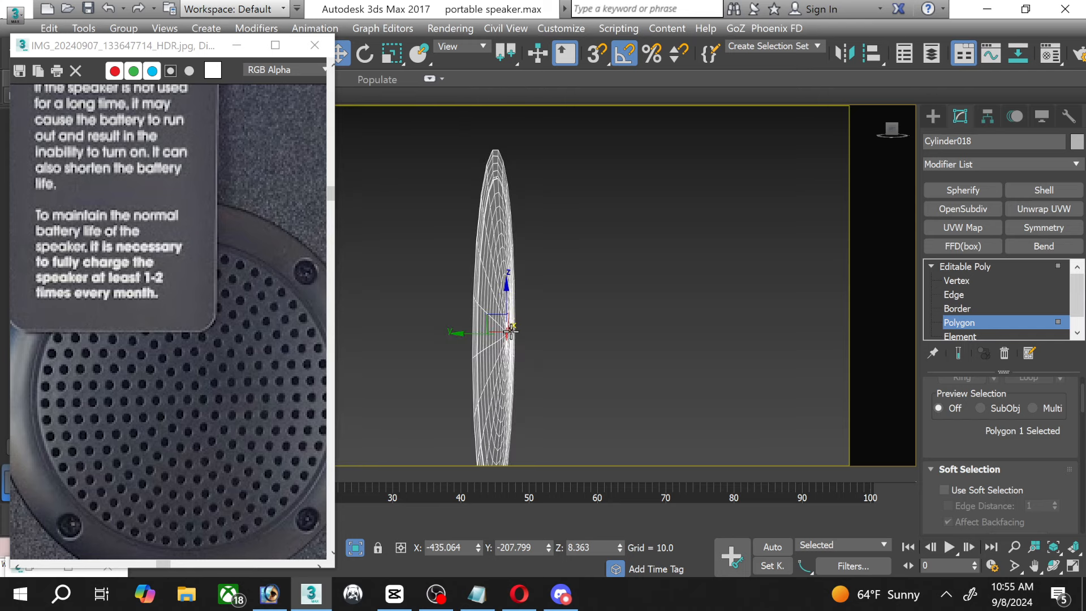
{"action": "middle_click_drag", "start_coordinate": [498, 359], "coordinate": [552, 283]}
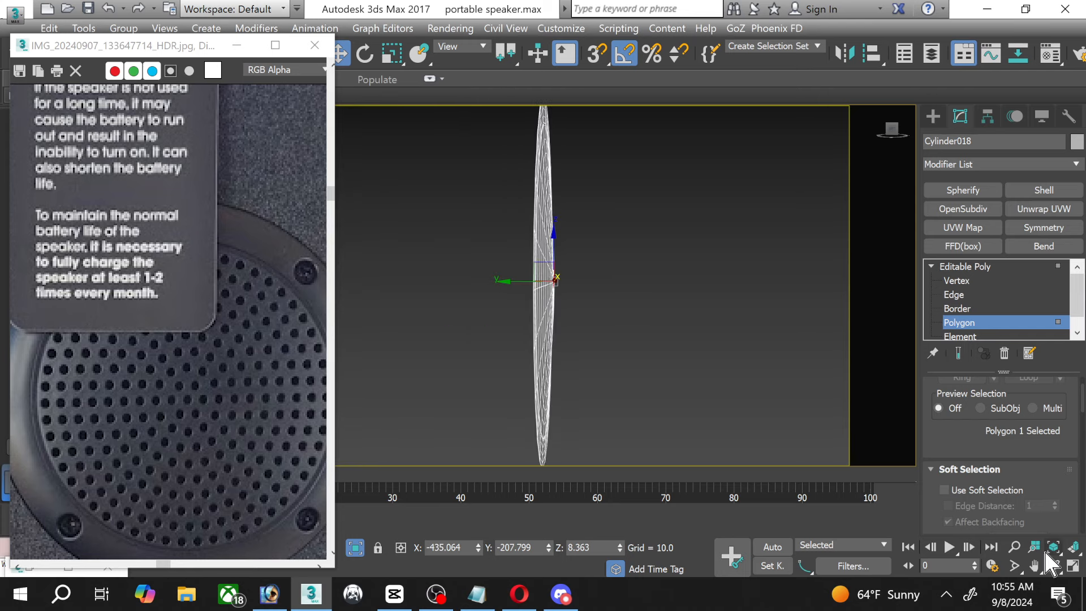
{"action": "left_click", "coordinate": [1054, 566]}
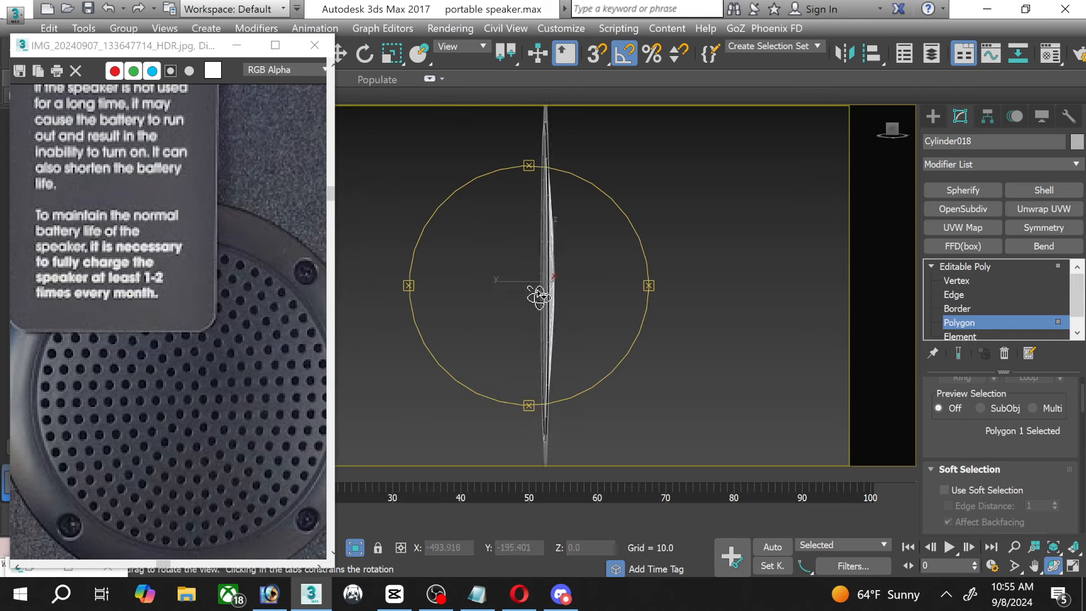
{"action": "mouse_move", "coordinate": [539, 297]}
{"action": "left_mouse_down"}
{"action": "mouse_move", "coordinate": [562, 303]}
{"action": "mouse_move", "coordinate": [492, 305]}
{"action": "mouse_move", "coordinate": [531, 305]}
{"action": "left_mouse_up"}
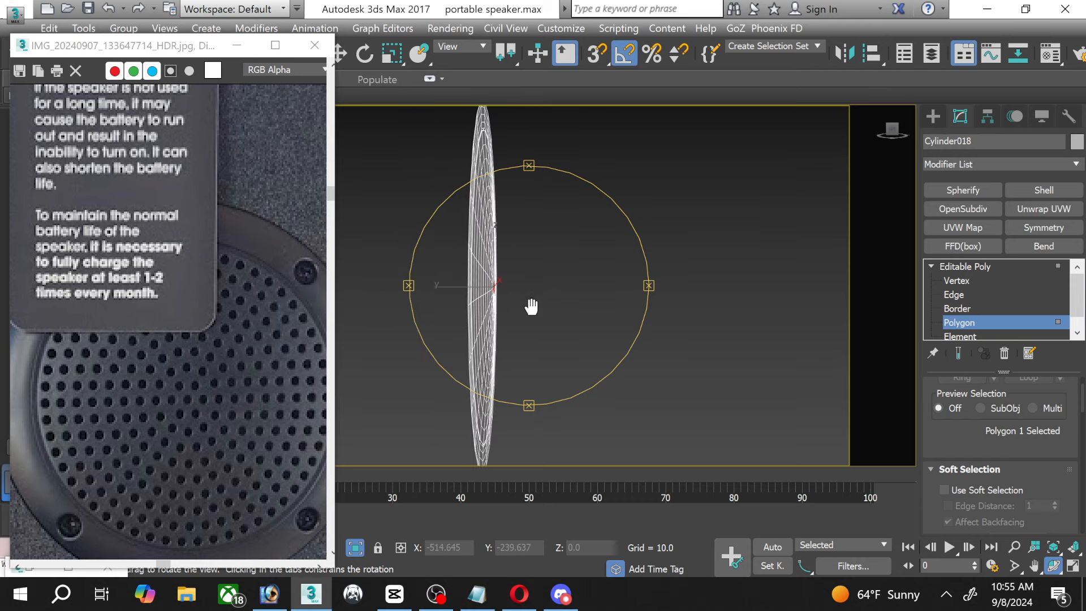
Grow the selection outward from the centre polygon by five rings and turn on soft selection.
{"action": "scroll", "coordinate": [1032, 452], "scroll_direction": "up", "scroll_amount": 3}
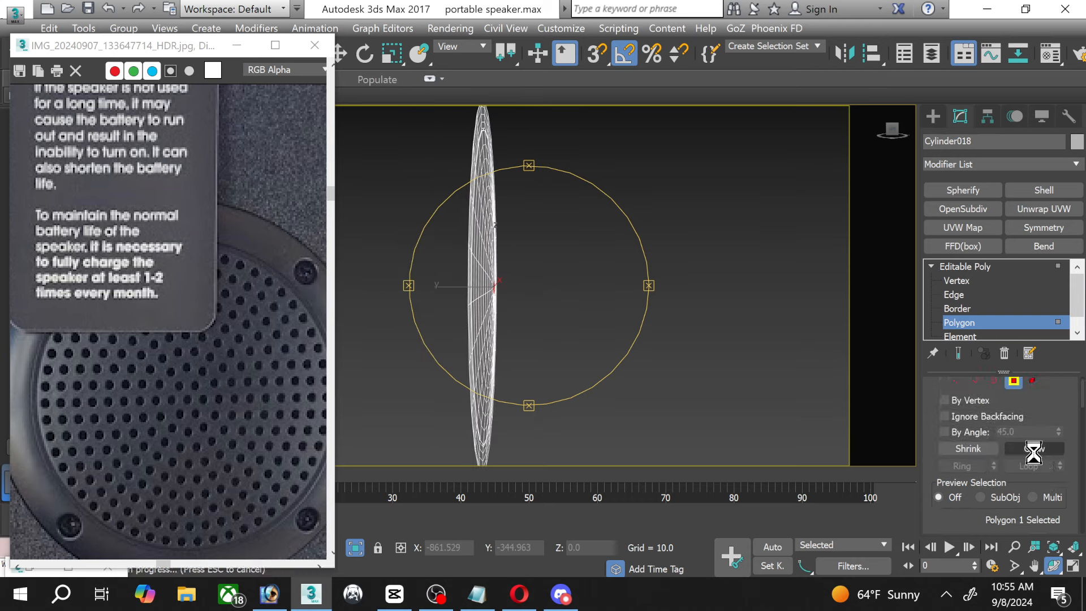
{"action": "left_click", "coordinate": [1033, 449]}
{"action": "left_click", "coordinate": [1033, 449]}
{"action": "scroll", "coordinate": [1032, 451], "scroll_direction": "down", "scroll_amount": 3}
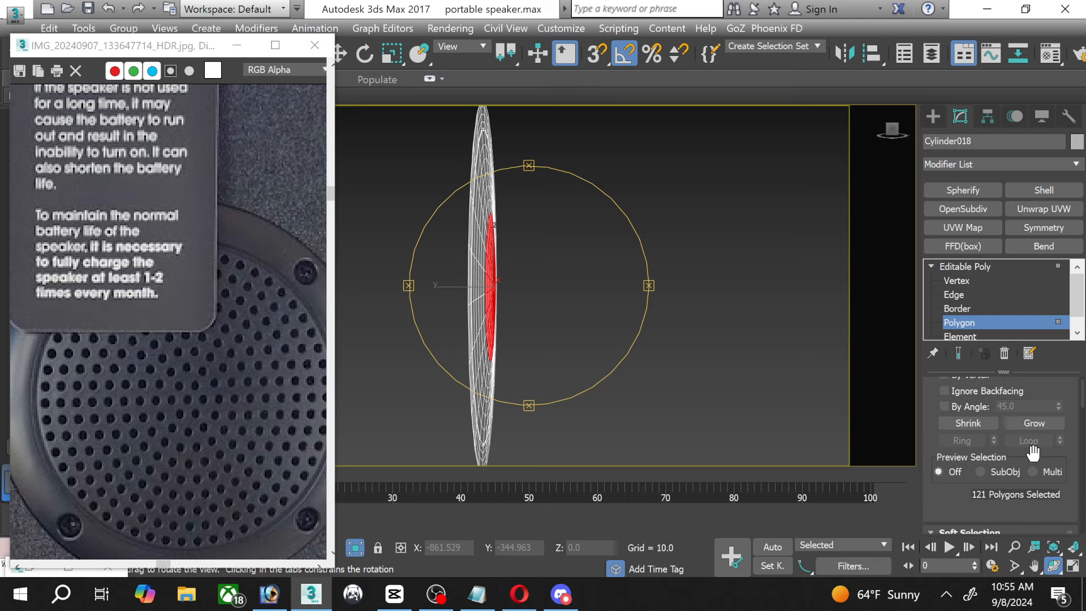
{"action": "left_click", "coordinate": [1004, 489]}
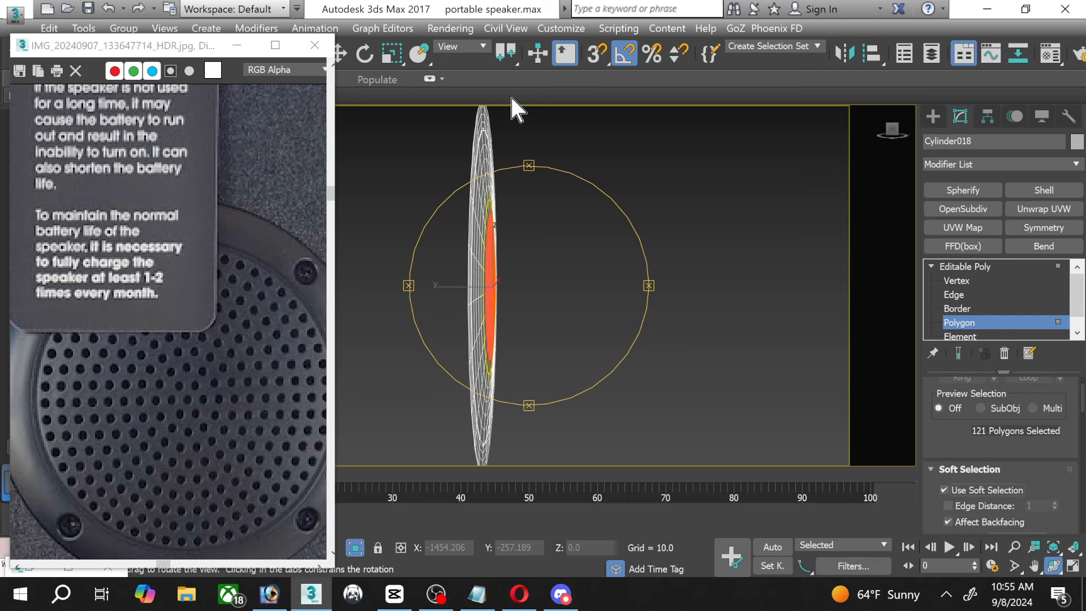
Try a soft selection falloff of about 25.2 on the five-ring centre selection of the grille.
{"action": "left_click", "coordinate": [341, 52]}
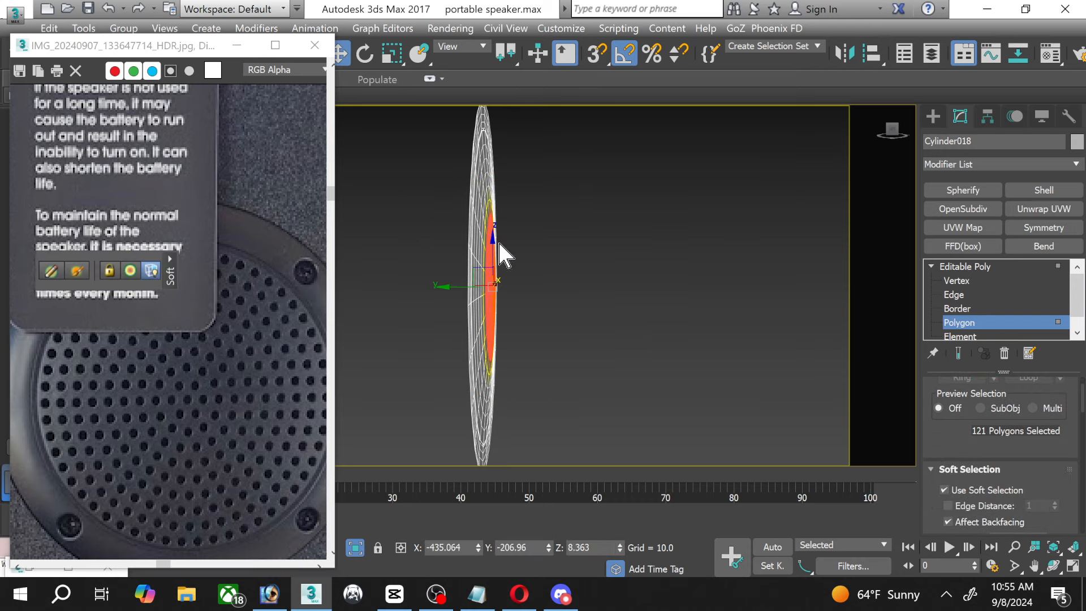
{"action": "left_click_drag", "start_coordinate": [450, 289], "coordinate": [453, 287]}
{"action": "scroll", "coordinate": [1072, 465], "scroll_direction": "down", "scroll_amount": 3}
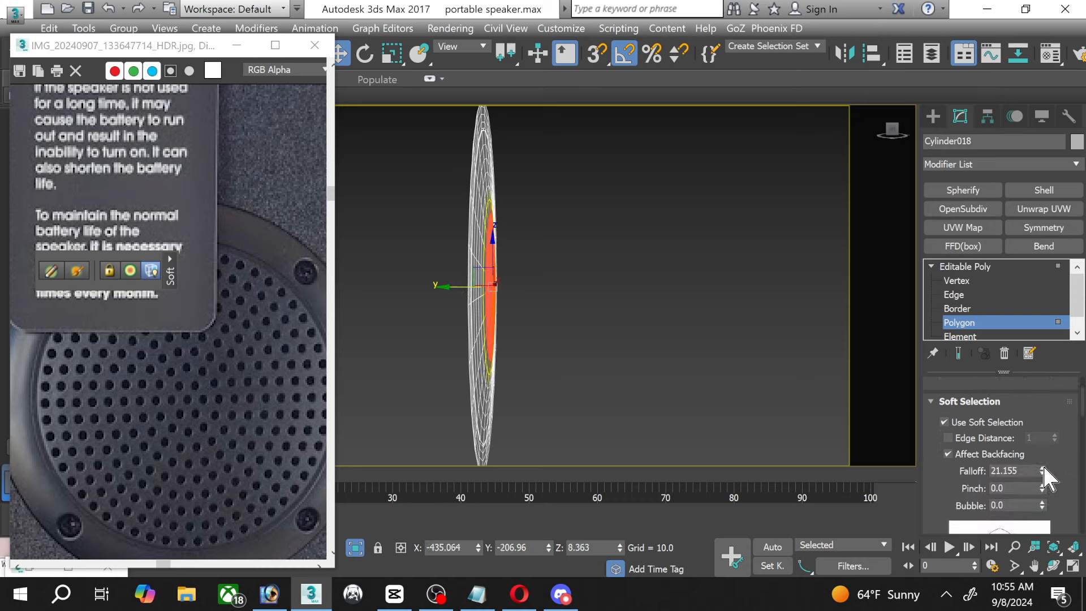
{"action": "left_click_drag", "start_coordinate": [1043, 468], "coordinate": [1044, 464]}
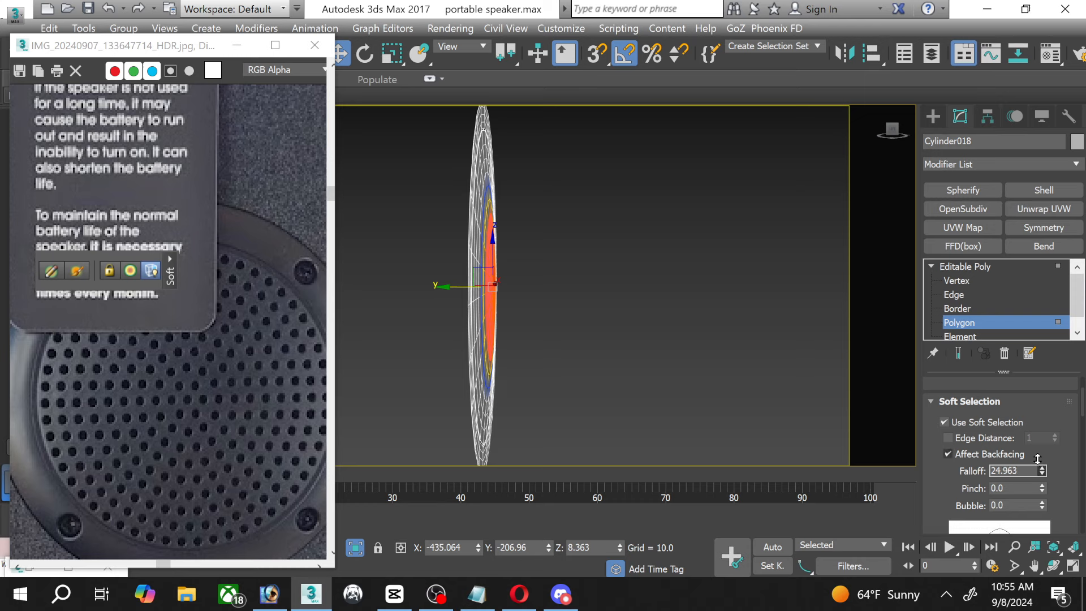
{"action": "scroll", "coordinate": [1065, 487], "scroll_direction": "down", "scroll_amount": 1}
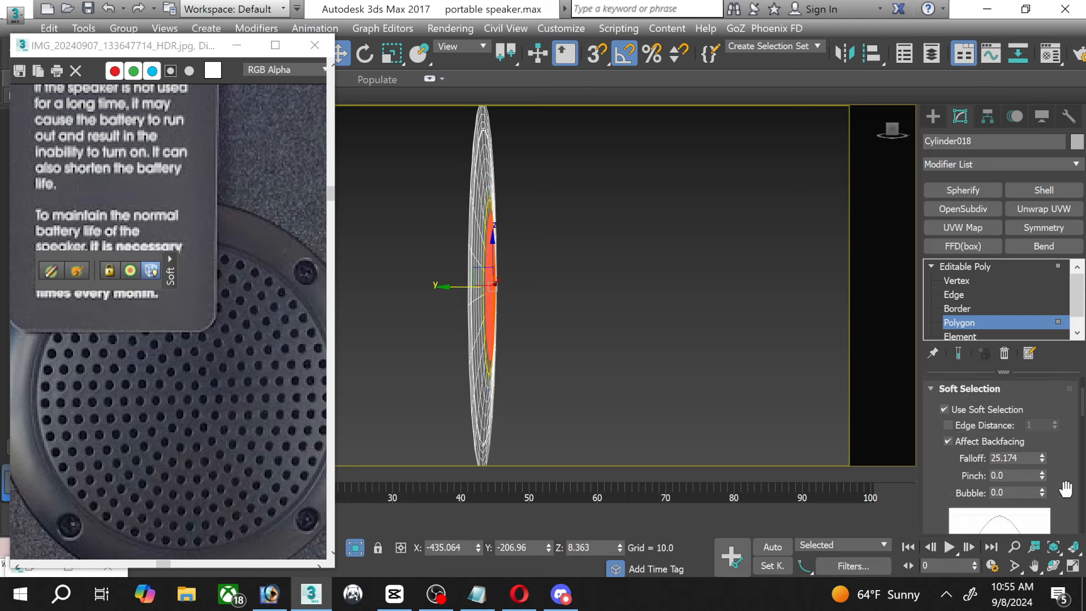
Shrink the polygon selection ring by ring back to the small area at the grille's centre.
{"action": "scroll", "coordinate": [1065, 488], "scroll_direction": "up", "scroll_amount": 5}
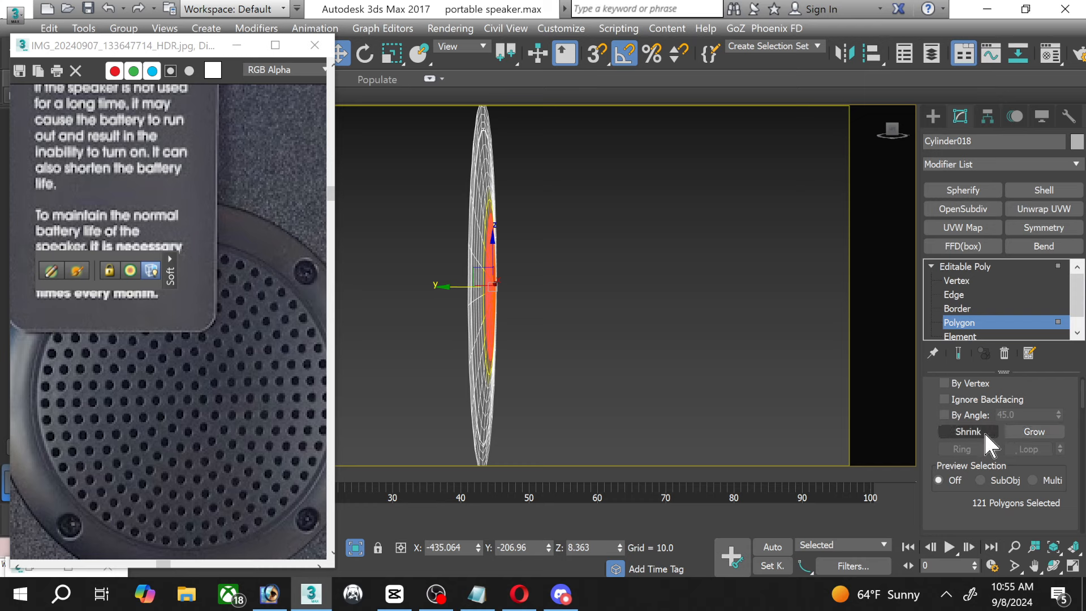
{"action": "left_click", "coordinate": [982, 433]}
{"action": "left_click", "coordinate": [981, 434]}
{"action": "left_click", "coordinate": [982, 433]}
{"action": "left_click", "coordinate": [982, 434]}
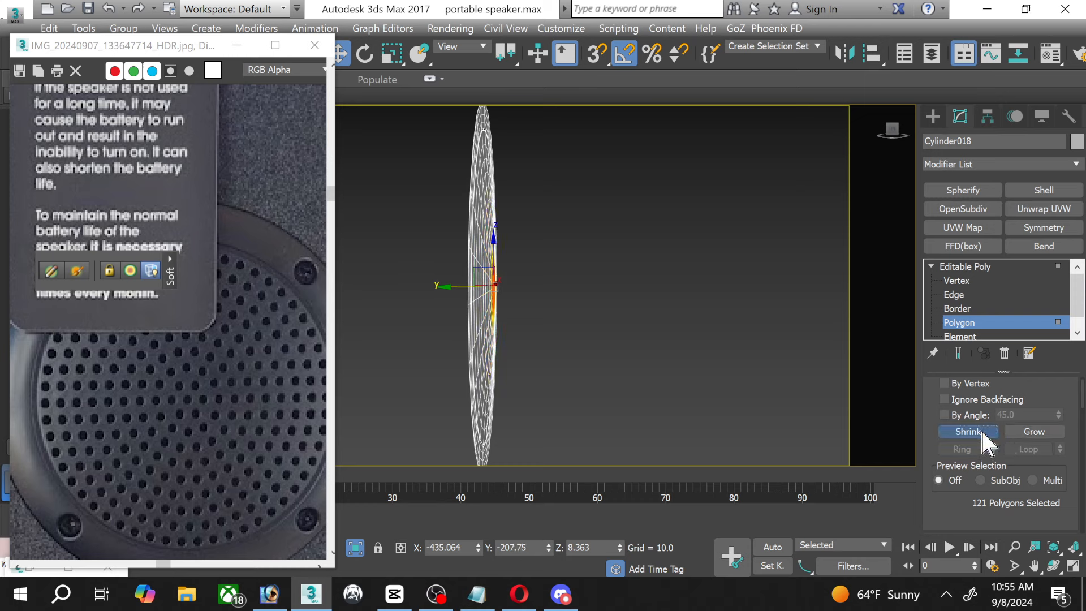
{"action": "scroll", "coordinate": [1009, 455], "scroll_direction": "down", "scroll_amount": 2}
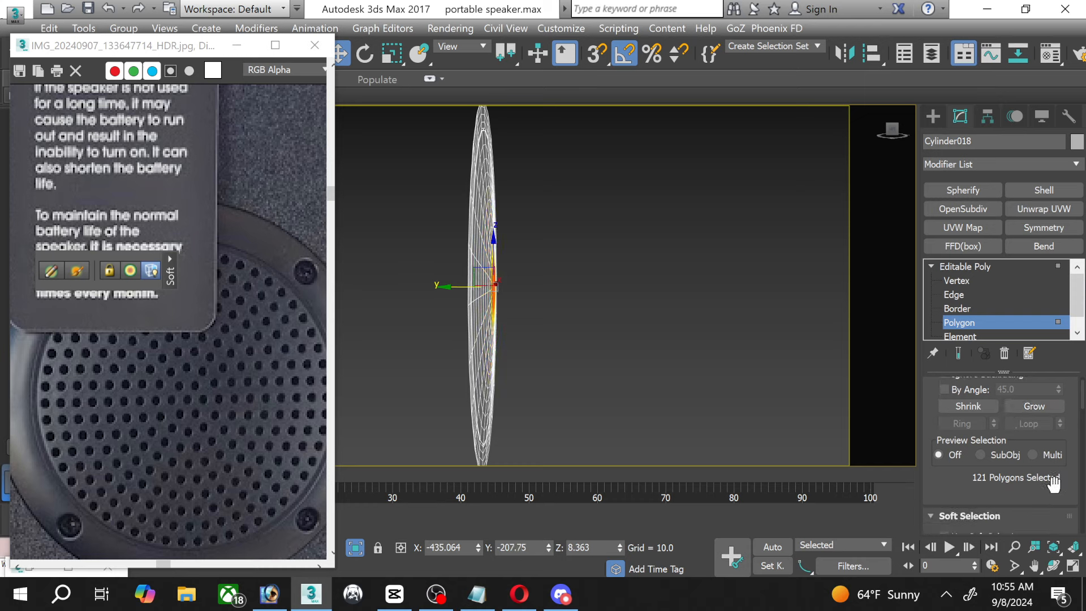
{"action": "left_click", "coordinate": [981, 407]}
{"action": "left_click", "coordinate": [981, 407]}
Try pulling the grille's centre outward with a soft selection falloff of 137.083, and undo the move.
{"action": "scroll", "coordinate": [1025, 471], "scroll_direction": "down", "scroll_amount": 4}
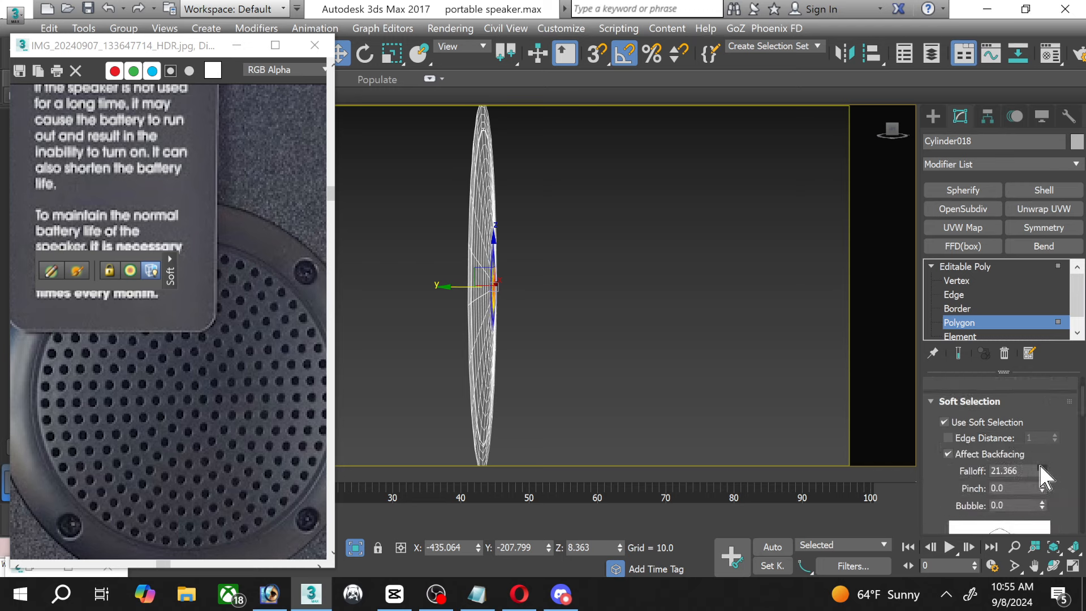
{"action": "left_click_drag", "start_coordinate": [1042, 470], "coordinate": [1016, 233]}
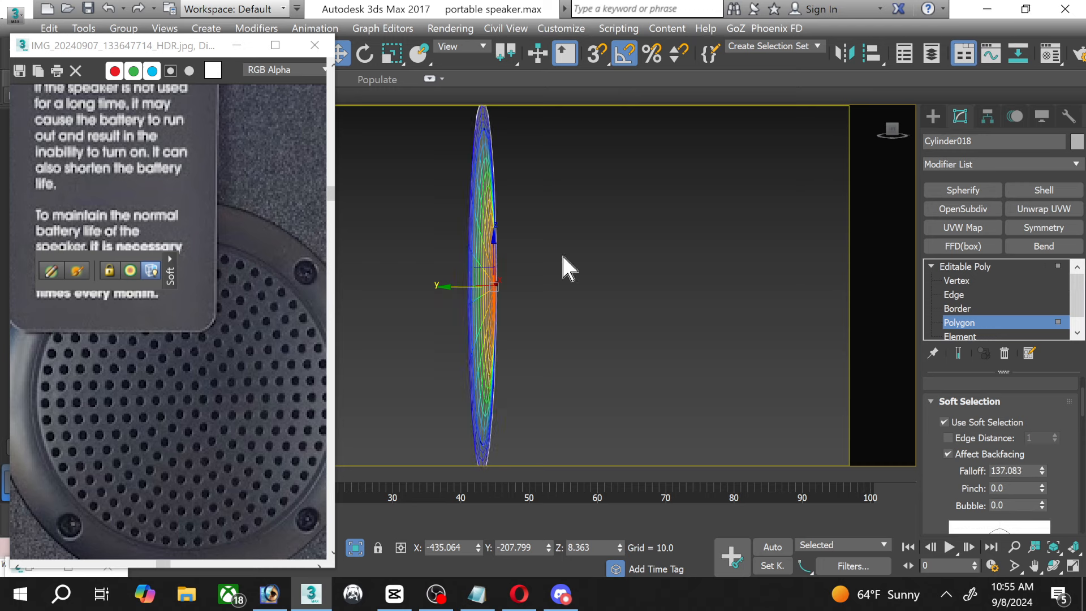
{"action": "left_click_drag", "start_coordinate": [443, 287], "coordinate": [465, 296]}
{"action": "key", "text": "ctrl+z"}
Set the soft selection falloff to about 209.7 and pull the grille's centre outward to about Y -218.5, checking the dome at an angle.
{"action": "left_click_drag", "start_coordinate": [1042, 468], "coordinate": [1042, 433]}
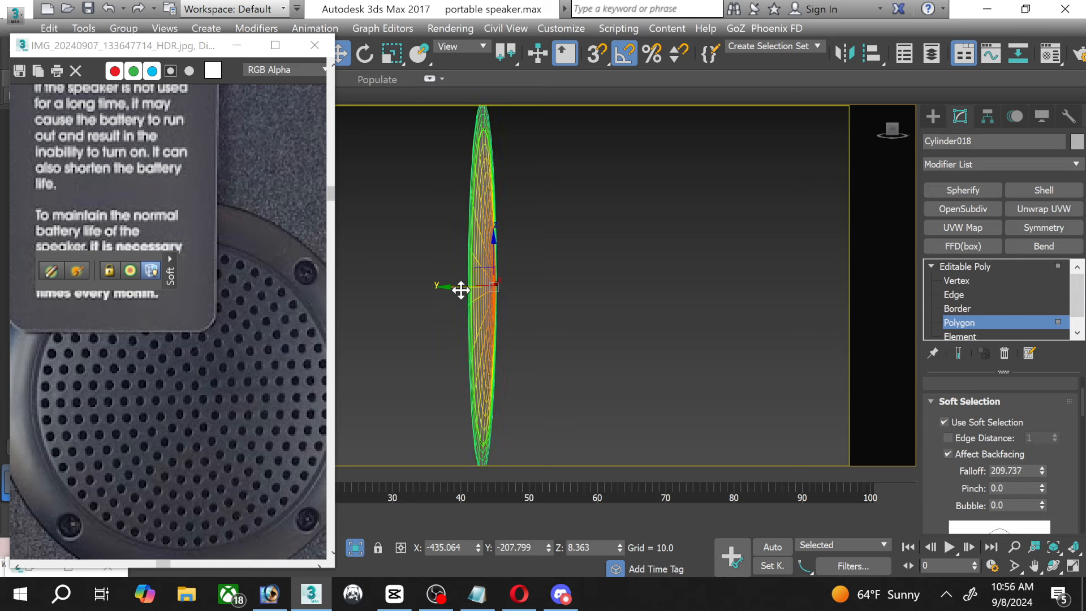
{"action": "mouse_move", "coordinate": [461, 290]}
{"action": "left_mouse_down"}
{"action": "mouse_move", "coordinate": [482, 291]}
{"action": "mouse_move", "coordinate": [473, 293]}
{"action": "left_mouse_up"}
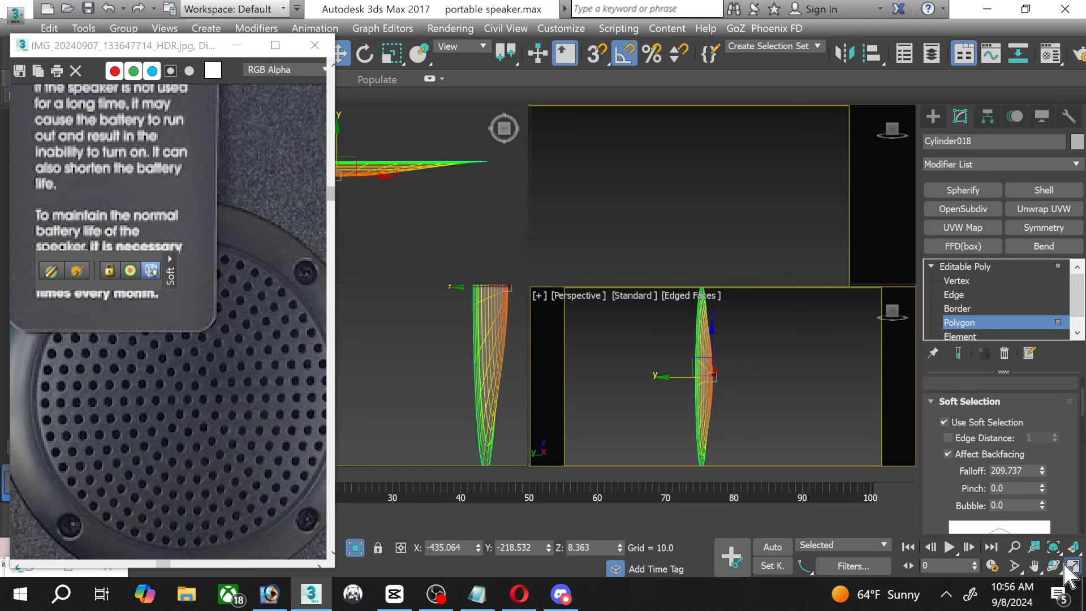
{"action": "left_click", "coordinate": [1072, 564]}
{"action": "left_click", "coordinate": [1054, 565]}
{"action": "left_click", "coordinate": [1072, 565]}
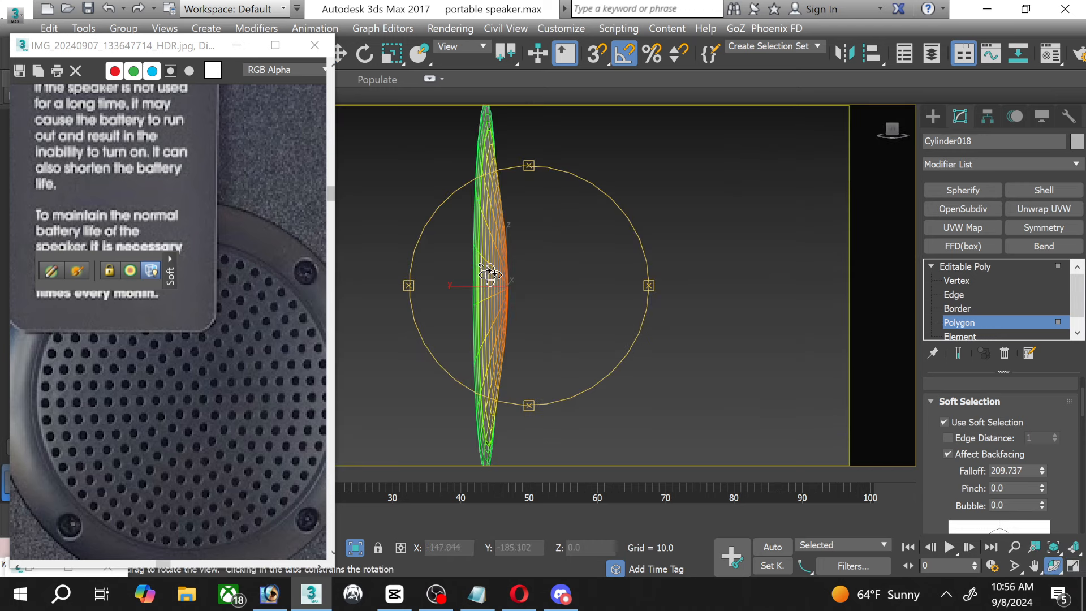
{"action": "mouse_move", "coordinate": [473, 259]}
{"action": "left_mouse_down"}
{"action": "mouse_move", "coordinate": [400, 245]}
{"action": "mouse_move", "coordinate": [332, 252]}
{"action": "mouse_move", "coordinate": [414, 328]}
{"action": "mouse_move", "coordinate": [465, 279]}
{"action": "mouse_move", "coordinate": [460, 250]}
{"action": "left_mouse_up"}
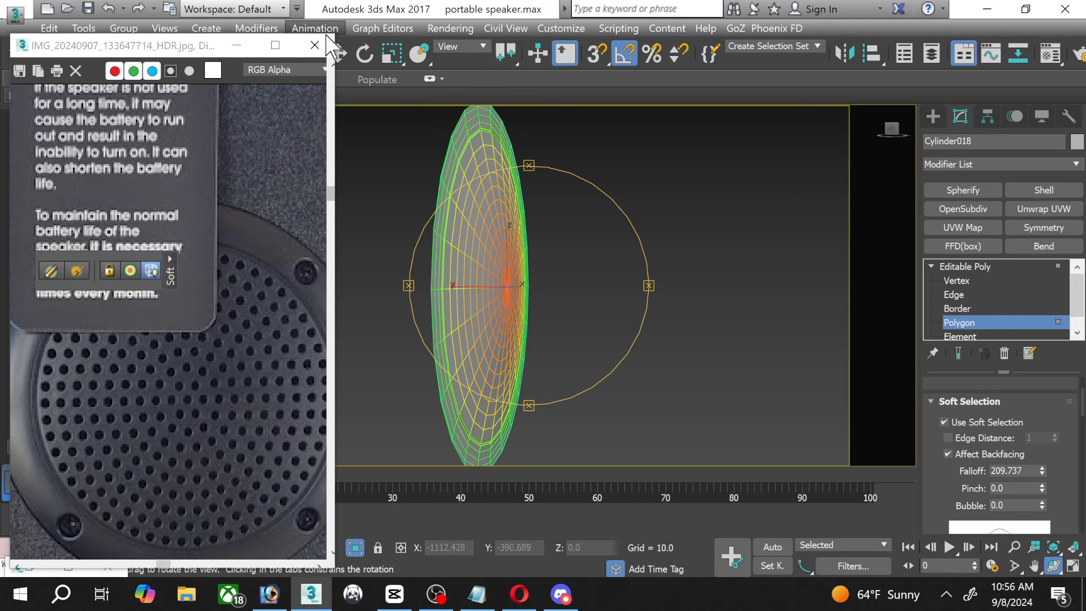
Pull the grille's centre about 5 units further outward along Y and finish polygon editing.
{"action": "left_click", "coordinate": [339, 54]}
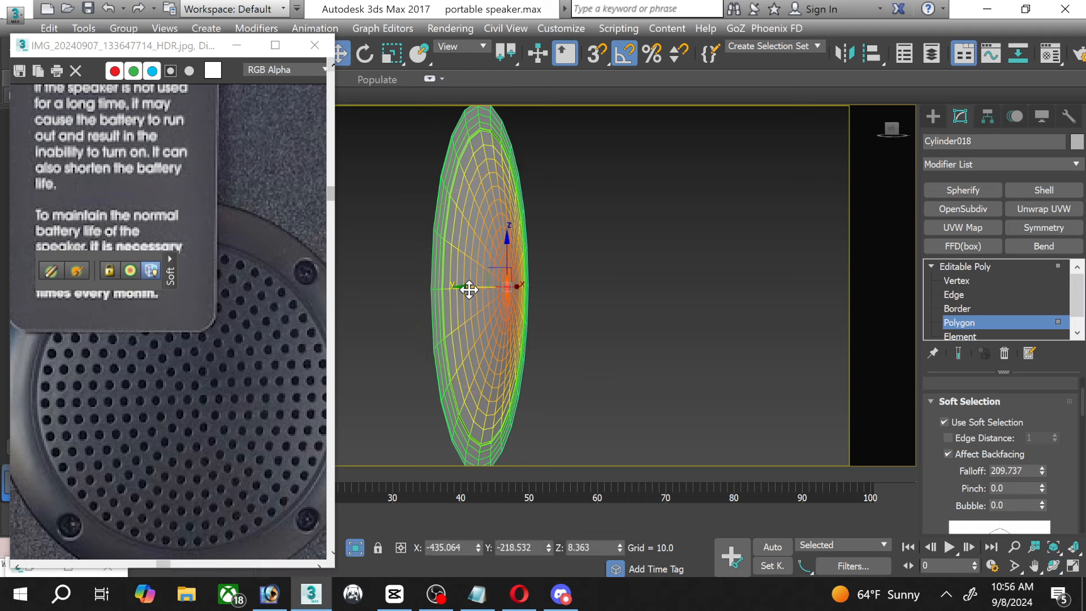
{"action": "left_click_drag", "start_coordinate": [470, 288], "coordinate": [477, 287]}
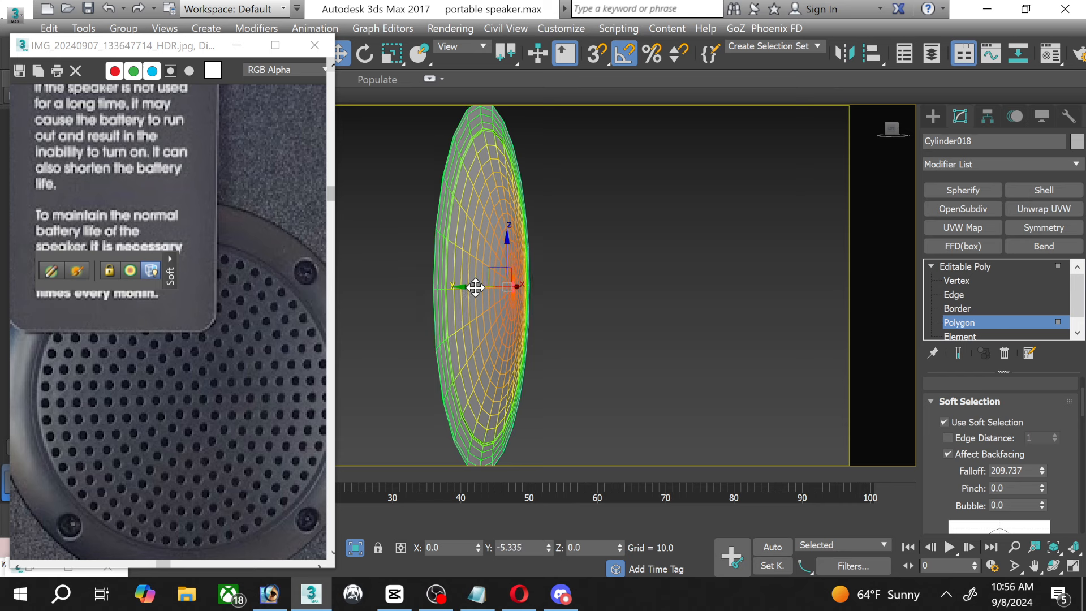
{"action": "left_click", "coordinate": [968, 323]}
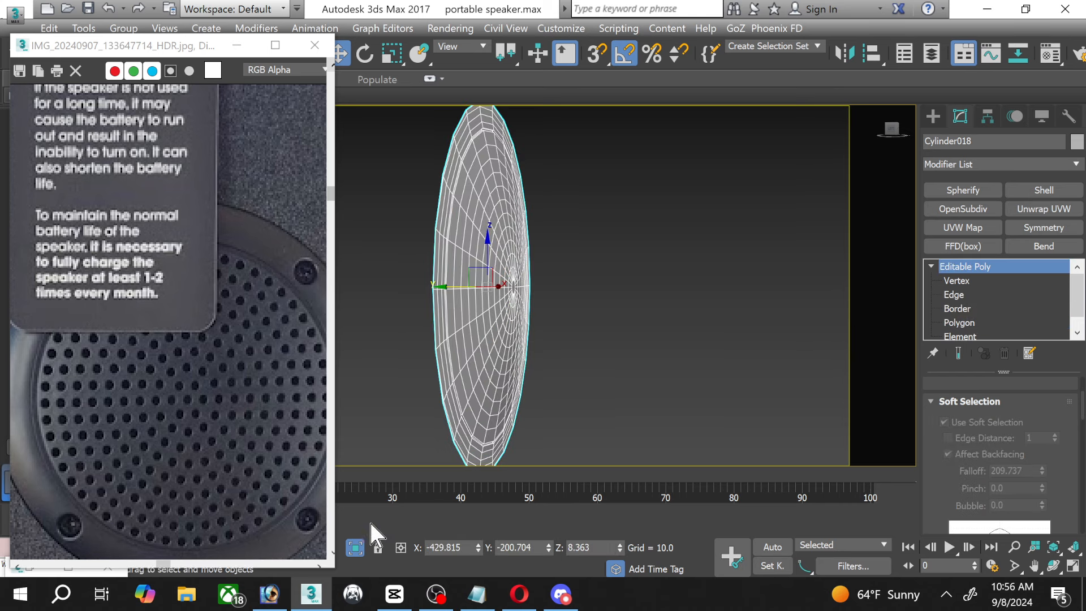
End the grille's isolation, deselect it and view its rear rim up close against the side of the speaker box.
{"action": "left_click", "coordinate": [355, 549]}
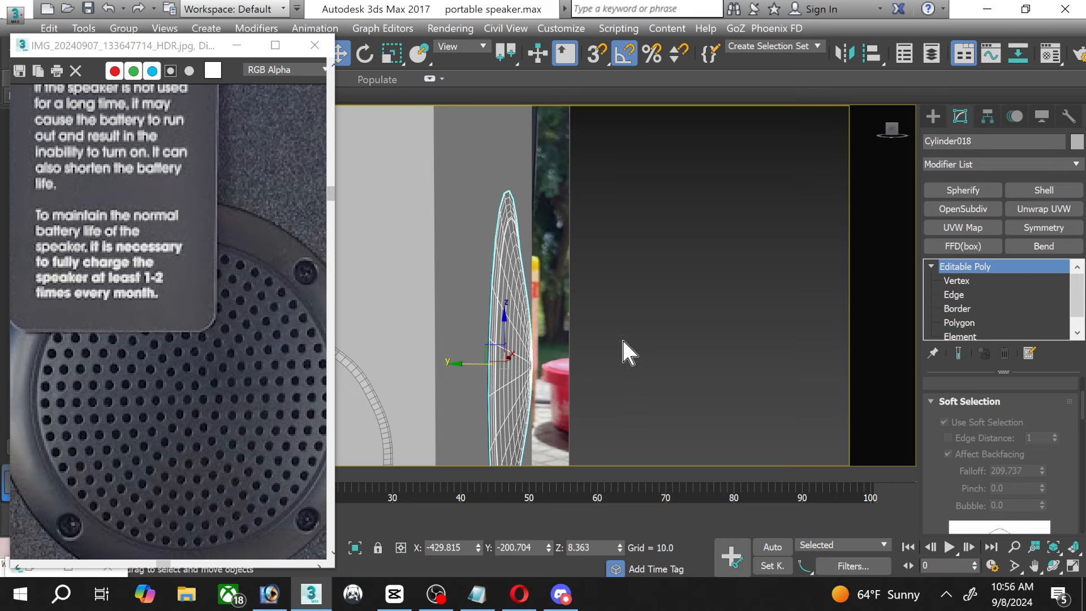
{"action": "left_click", "coordinate": [668, 342]}
{"action": "left_click", "coordinate": [1053, 566]}
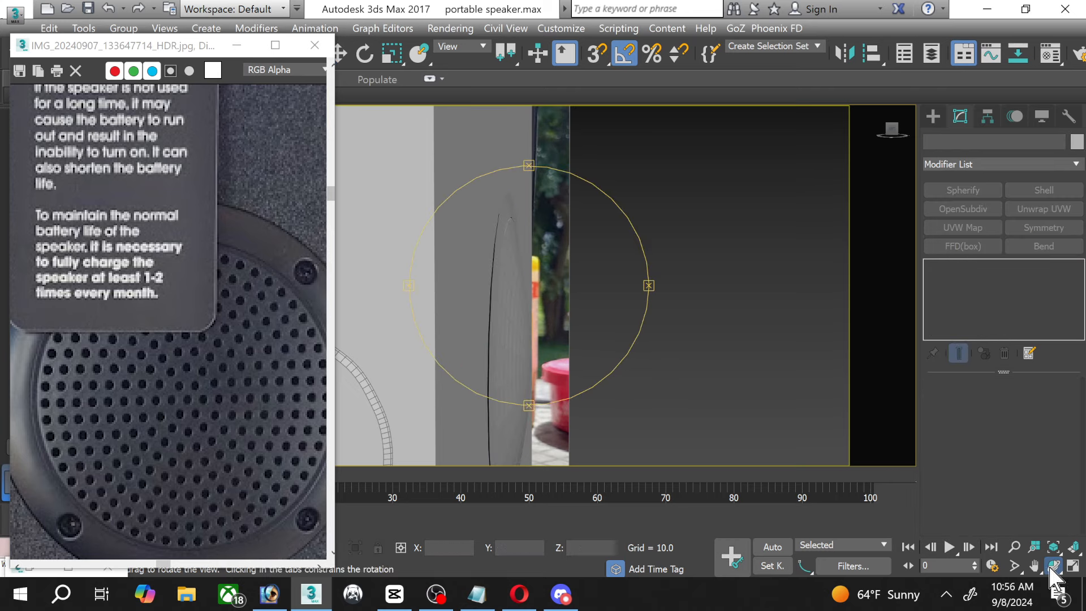
{"action": "left_click_drag", "start_coordinate": [545, 274], "coordinate": [437, 197]}
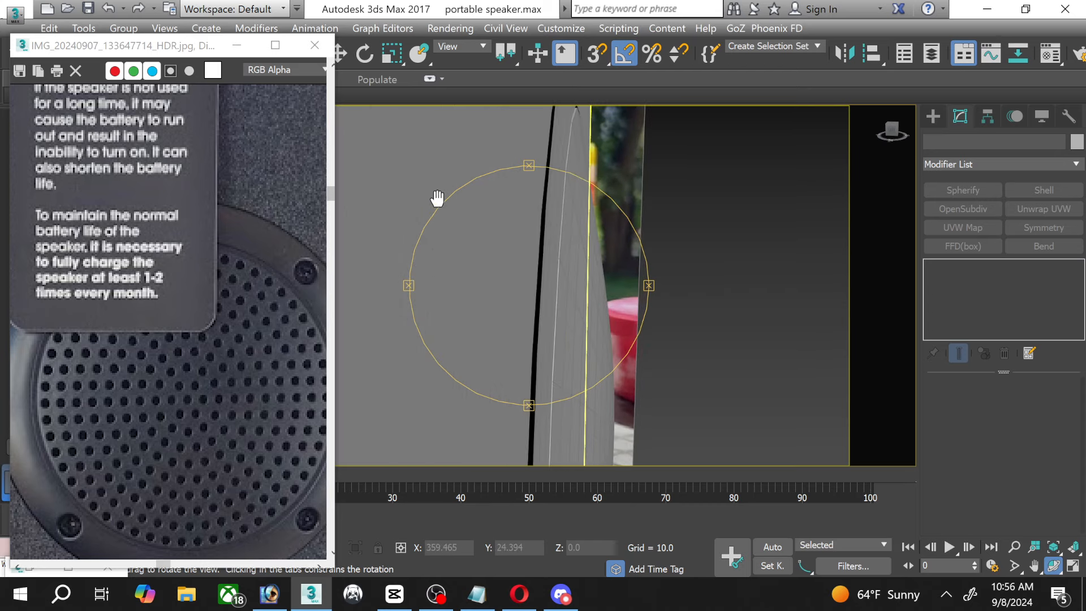
Select the edge loop around the grille's rear rim and turn off soft selection.
{"action": "left_click", "coordinate": [339, 54]}
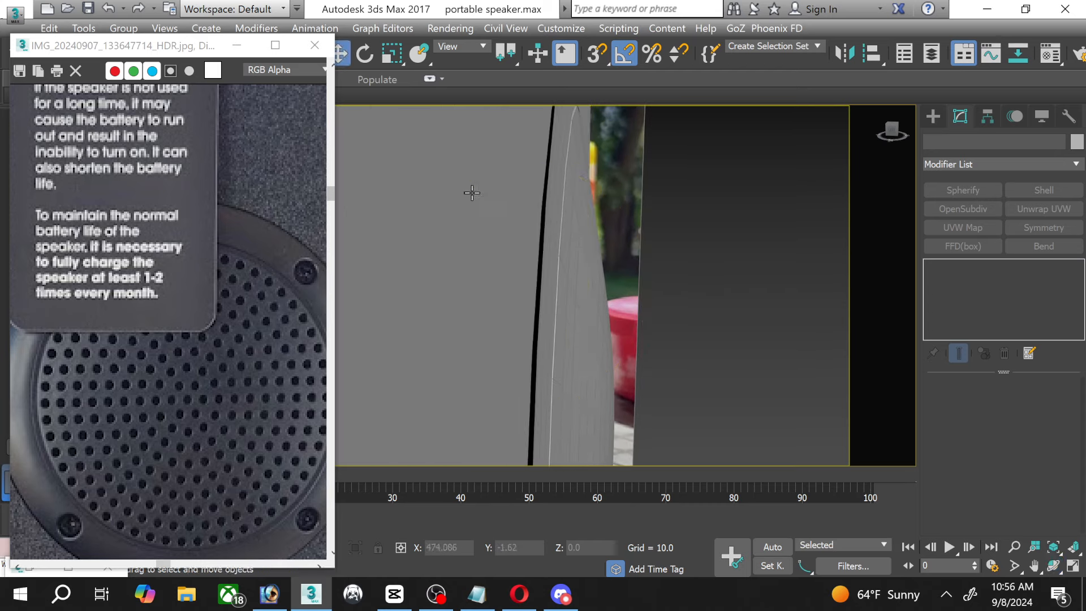
{"action": "left_click", "coordinate": [544, 251]}
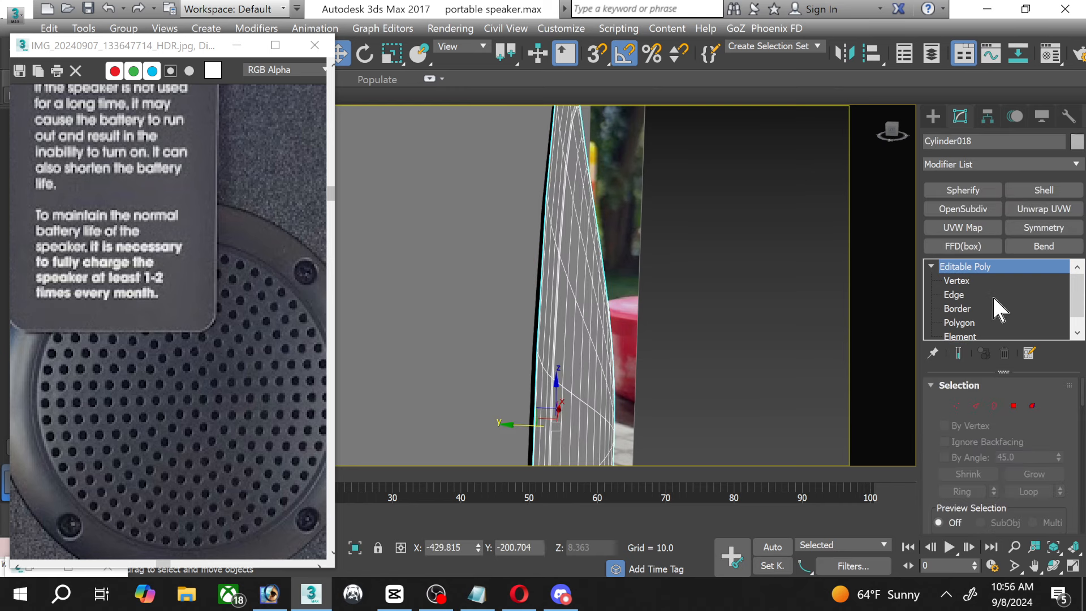
{"action": "left_click", "coordinate": [973, 293]}
{"action": "key", "text": "ctrl+a"}
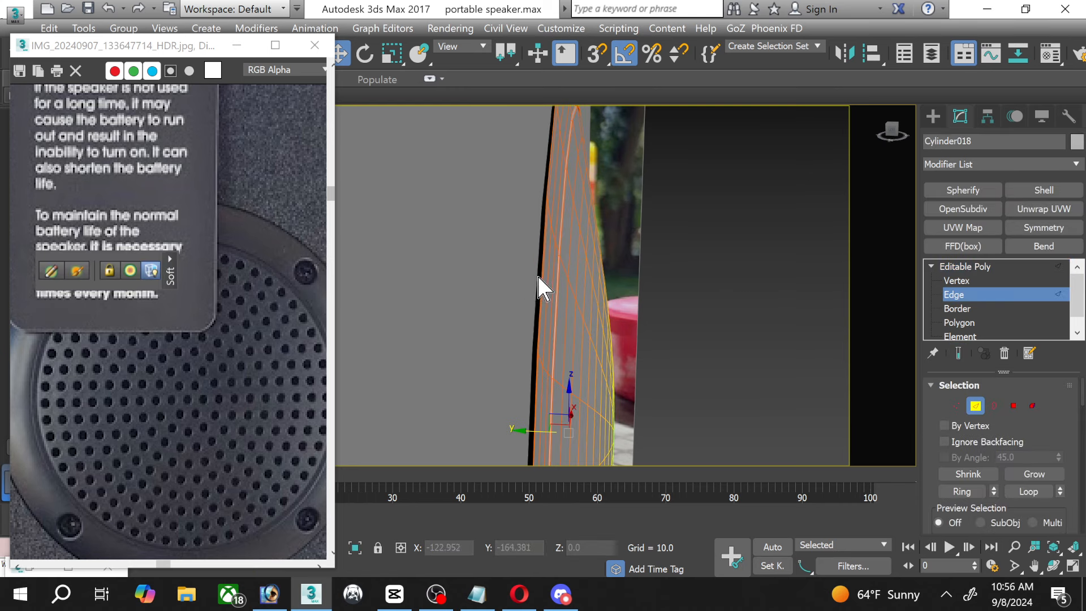
{"action": "scroll", "coordinate": [994, 436], "scroll_direction": "down", "scroll_amount": 5}
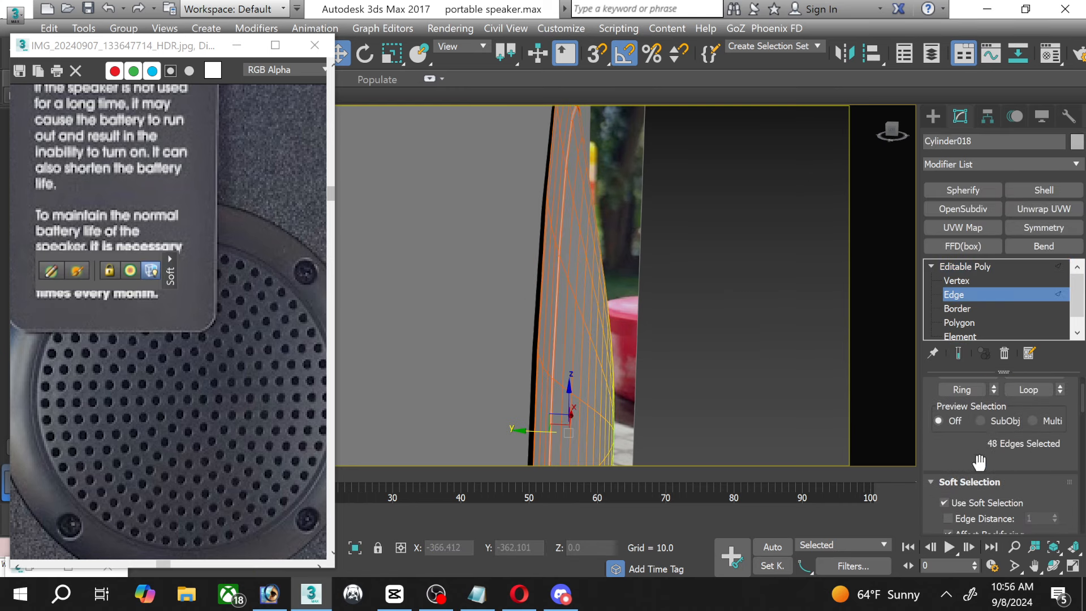
{"action": "left_click", "coordinate": [955, 503]}
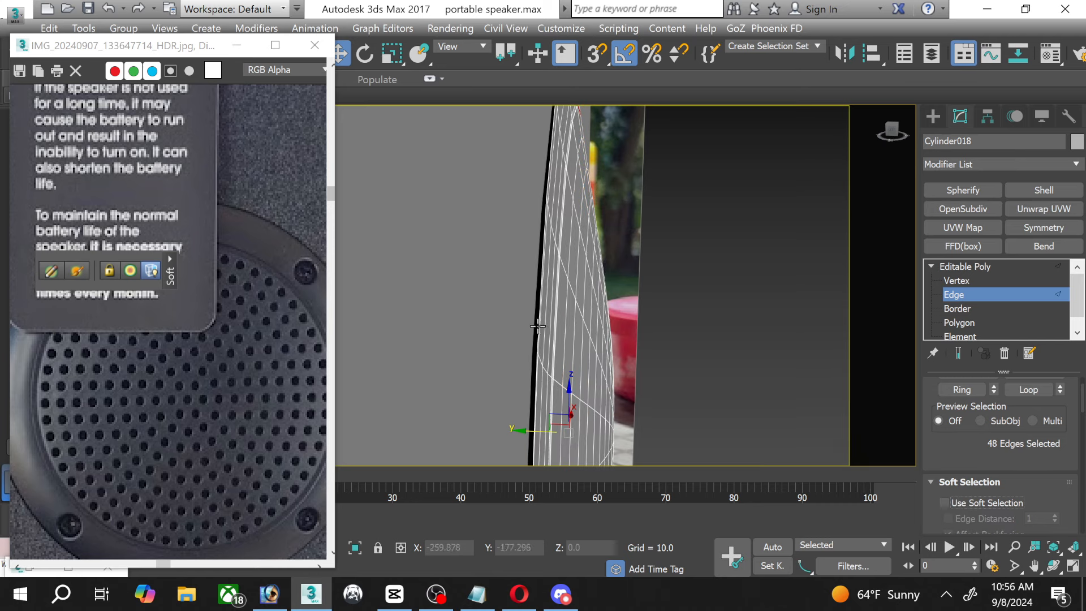
Move the grille's rear rim edge loop inward along Y into the speaker box and finish edge editing.
{"action": "double_click", "coordinate": [537, 326]}
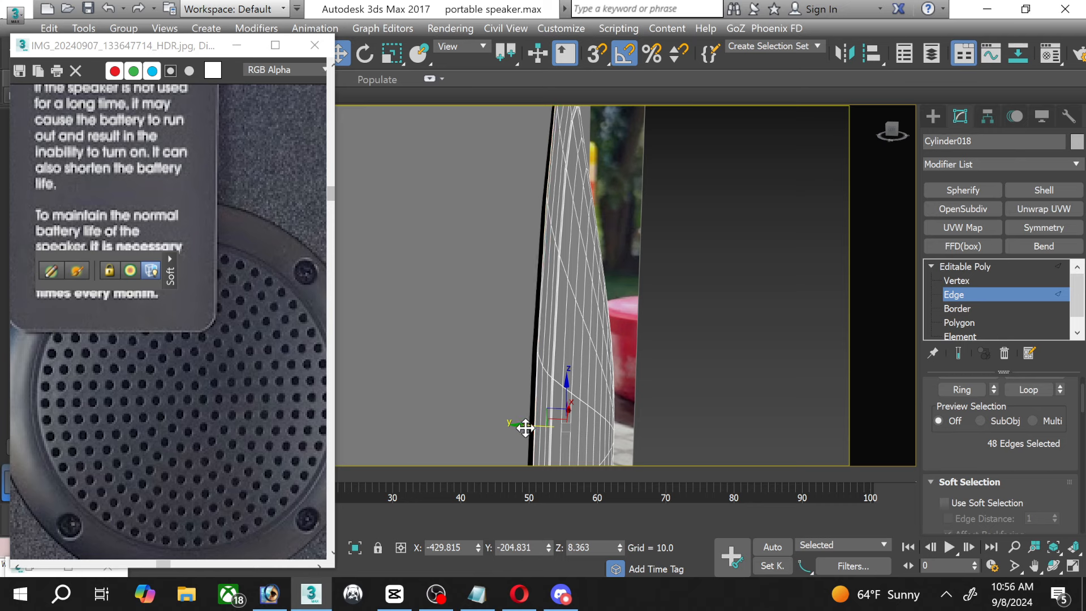
{"action": "left_click_drag", "start_coordinate": [526, 428], "coordinate": [519, 428]}
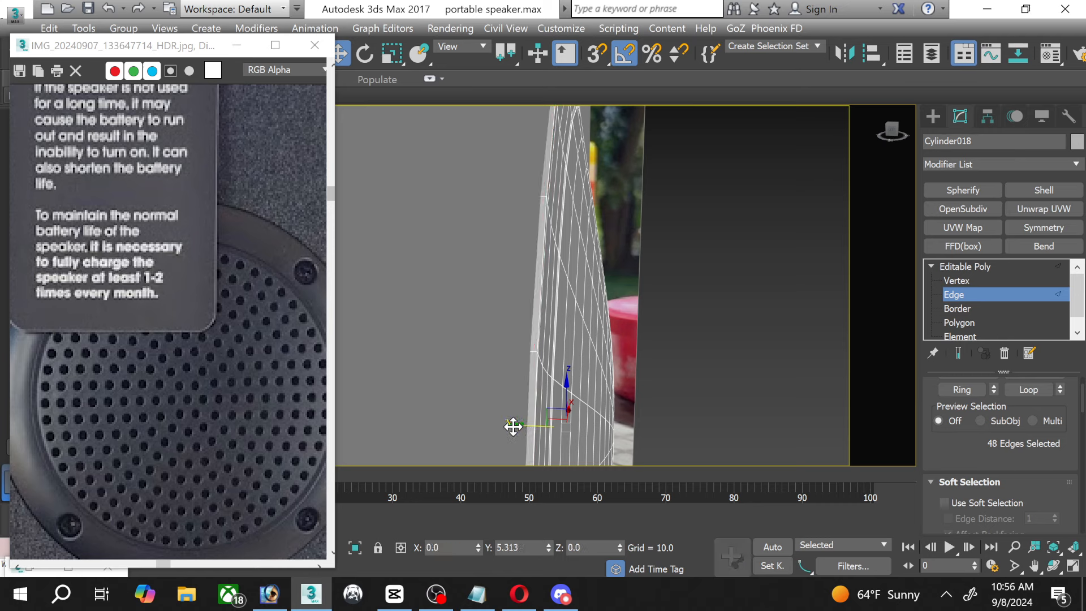
{"action": "left_click", "coordinate": [994, 295]}
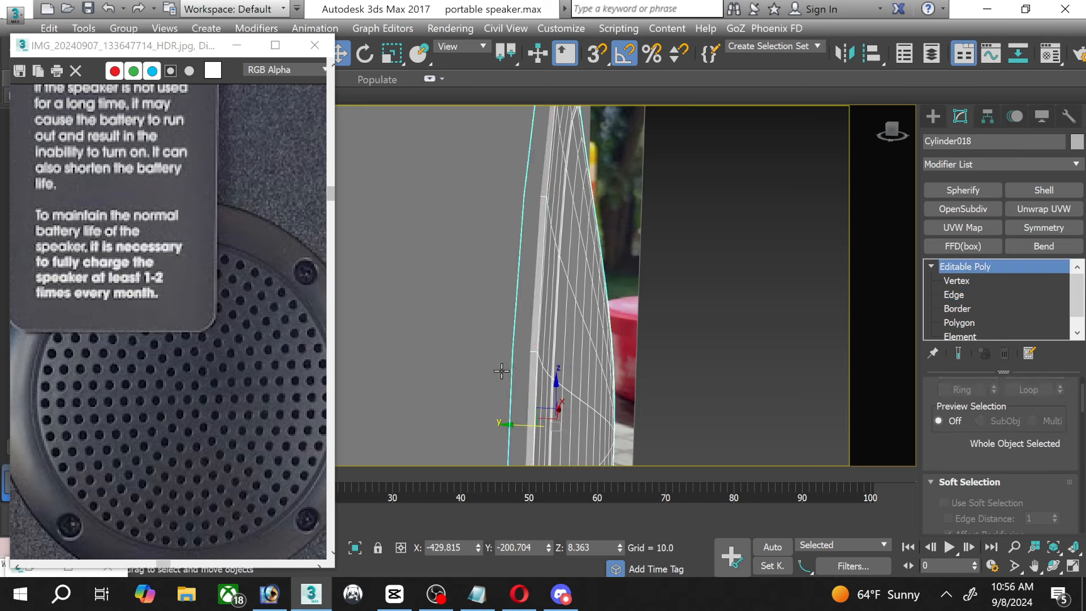
Undo and redo the rear rim's move to compare both states, and minimise the reference photo.
{"action": "scroll", "coordinate": [510, 379], "scroll_direction": "up", "scroll_amount": 1}
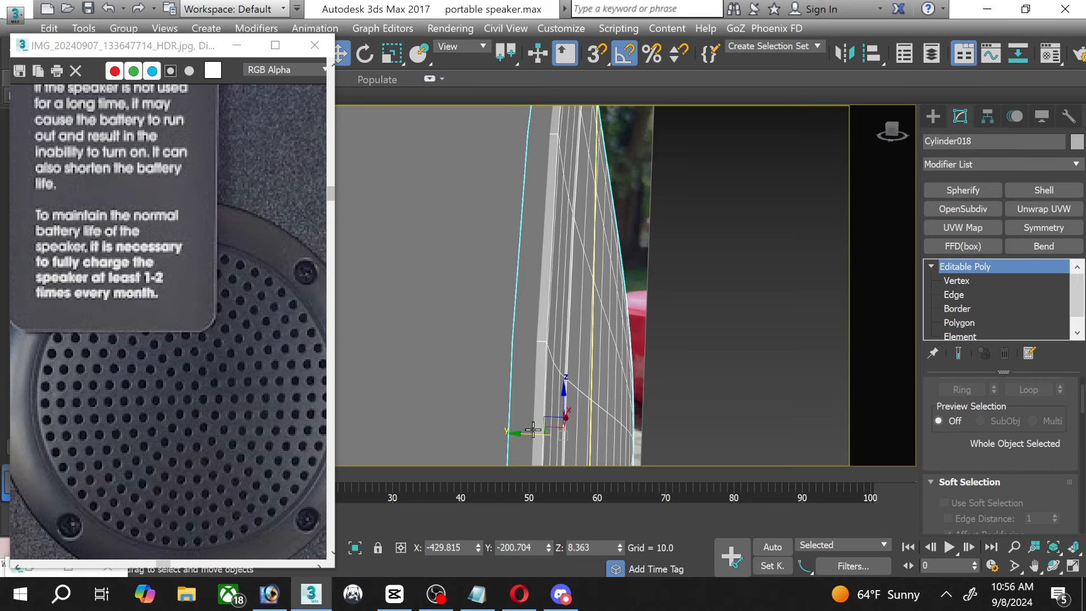
{"action": "key", "text": "ctrl+z"}
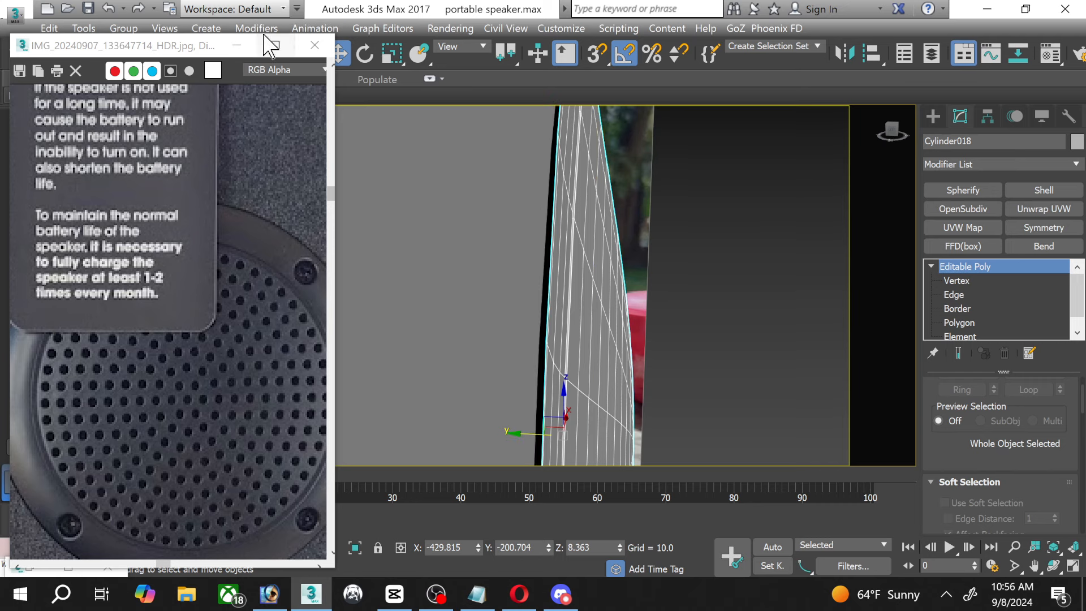
{"action": "left_click", "coordinate": [236, 46]}
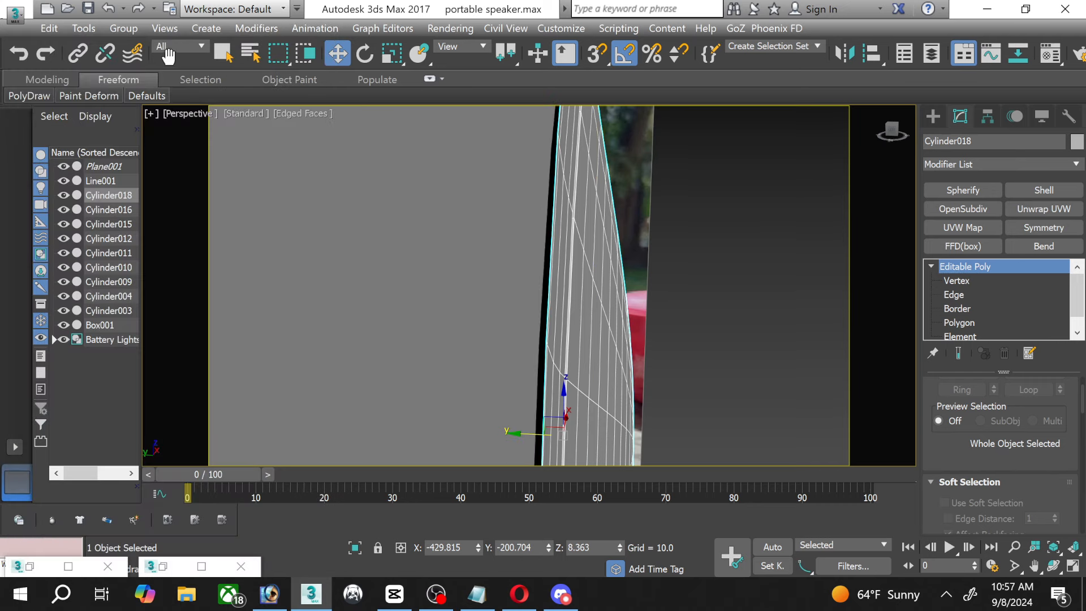
{"action": "left_click", "coordinate": [45, 52]}
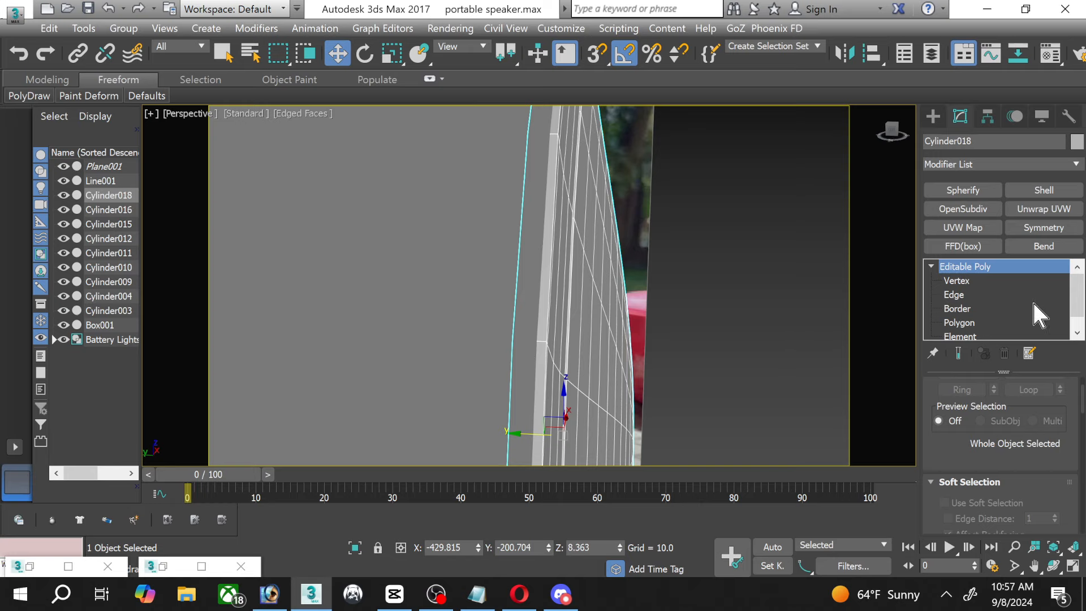
Shift the whole grille slightly deeper into the speaker box, to about Y -199.81, and deselect it.
{"action": "mouse_move", "coordinate": [531, 434]}
{"action": "left_mouse_down"}
{"action": "mouse_move", "coordinate": [548, 436]}
{"action": "mouse_move", "coordinate": [532, 432]}
{"action": "left_mouse_up"}
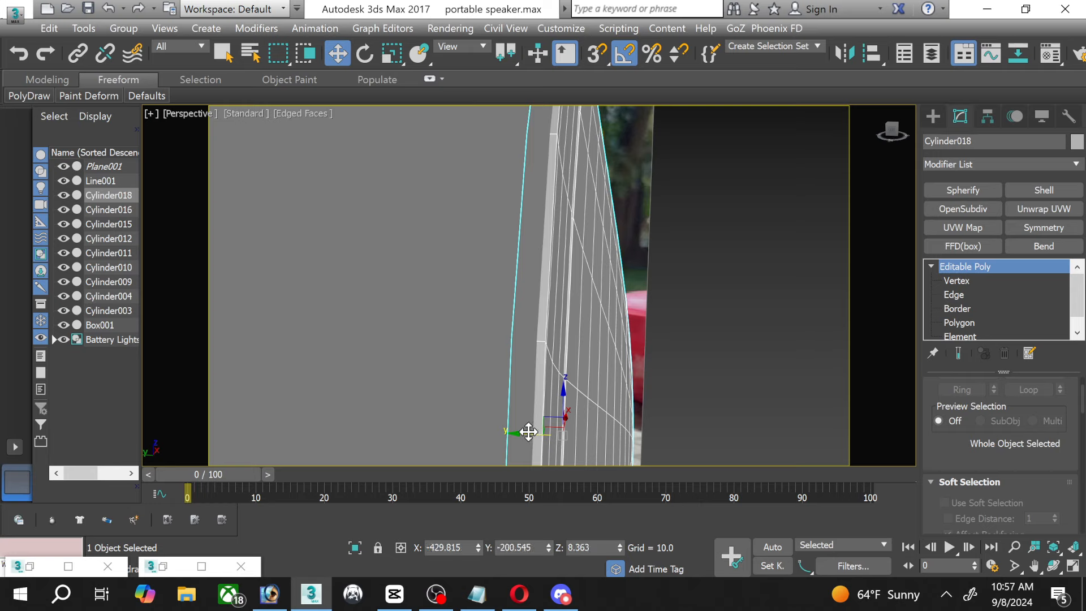
{"action": "left_click_drag", "start_coordinate": [526, 434], "coordinate": [522, 432]}
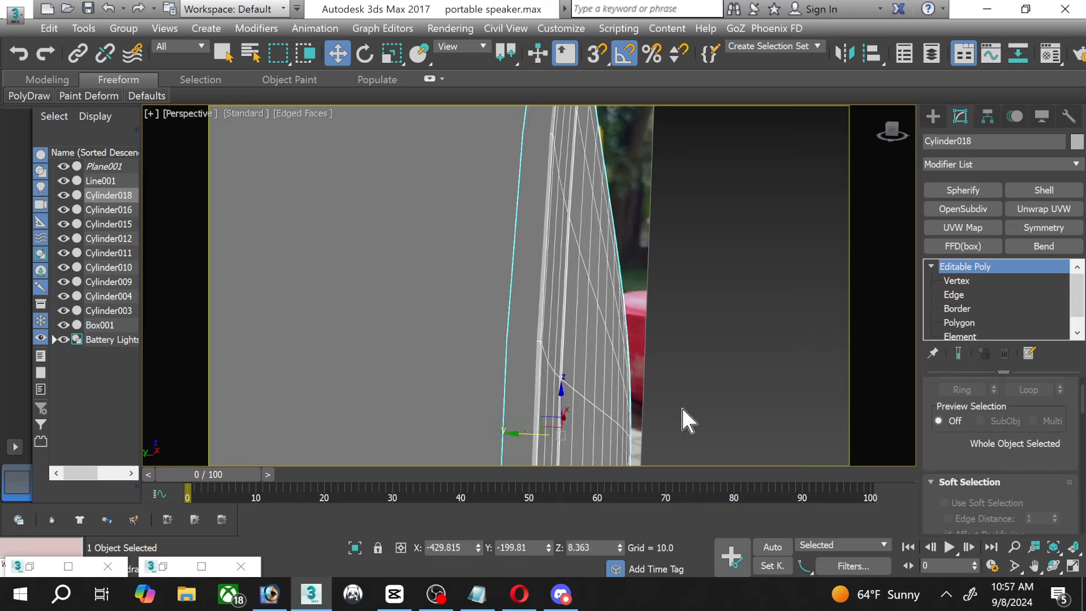
{"action": "left_click", "coordinate": [792, 344]}
Bring the whole speaker into view at an angle showing its front and side, and select the round side grille.
{"action": "scroll", "coordinate": [588, 328], "scroll_direction": "down", "scroll_amount": 2}
{"action": "scroll", "coordinate": [813, 388], "scroll_direction": "down", "scroll_amount": 5}
{"action": "key", "text": "ctrl+r"}
{"action": "left_click_drag", "start_coordinate": [634, 320], "coordinate": [439, 278]}
{"action": "scroll", "coordinate": [551, 310], "scroll_direction": "down", "scroll_amount": 2}
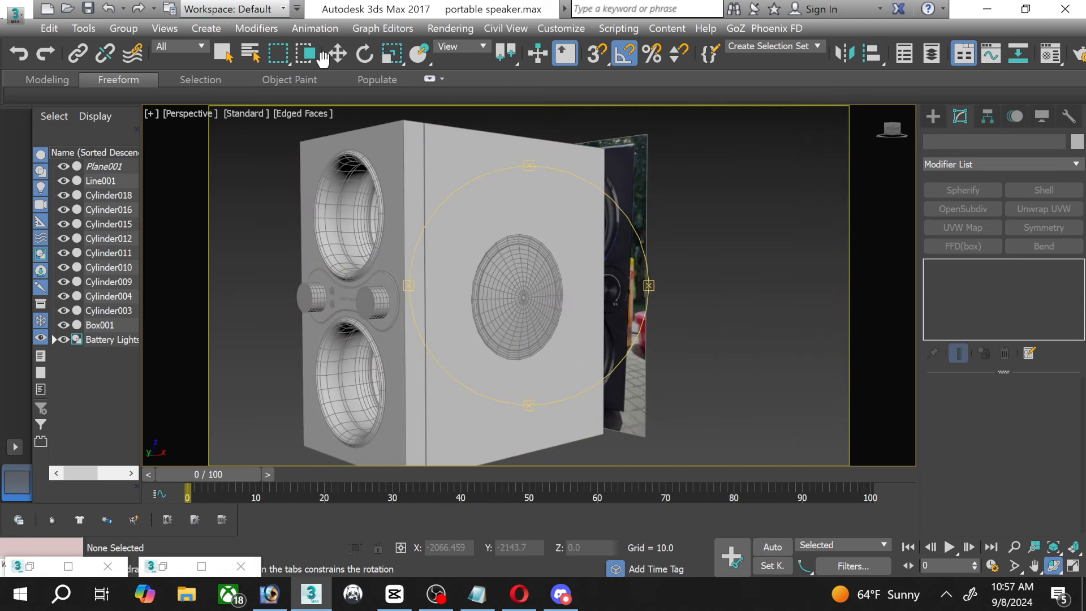
{"action": "left_click", "coordinate": [527, 319]}
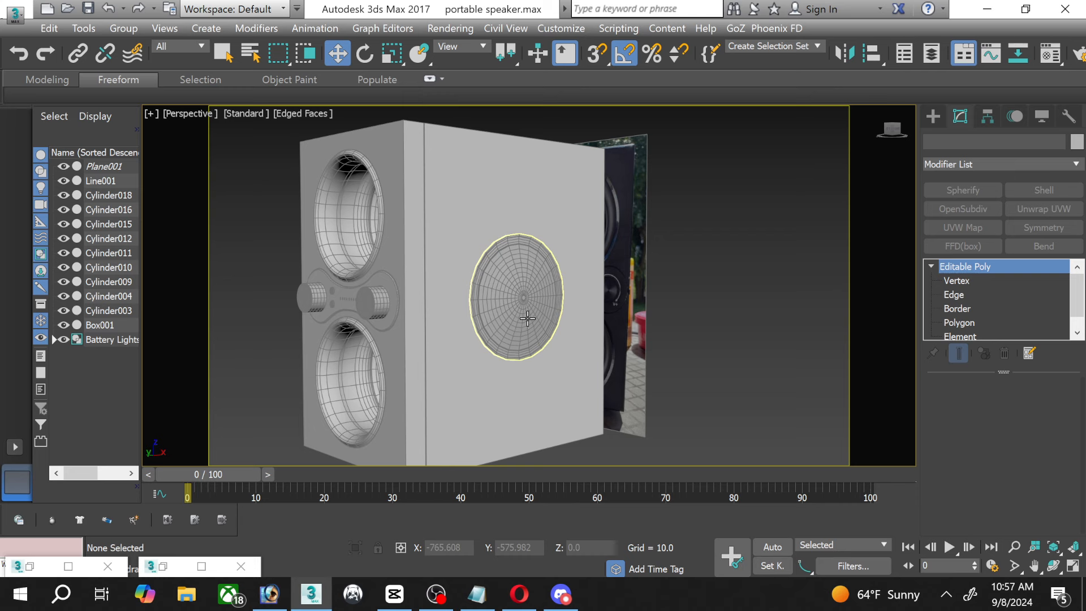
{"action": "key", "text": "m"}
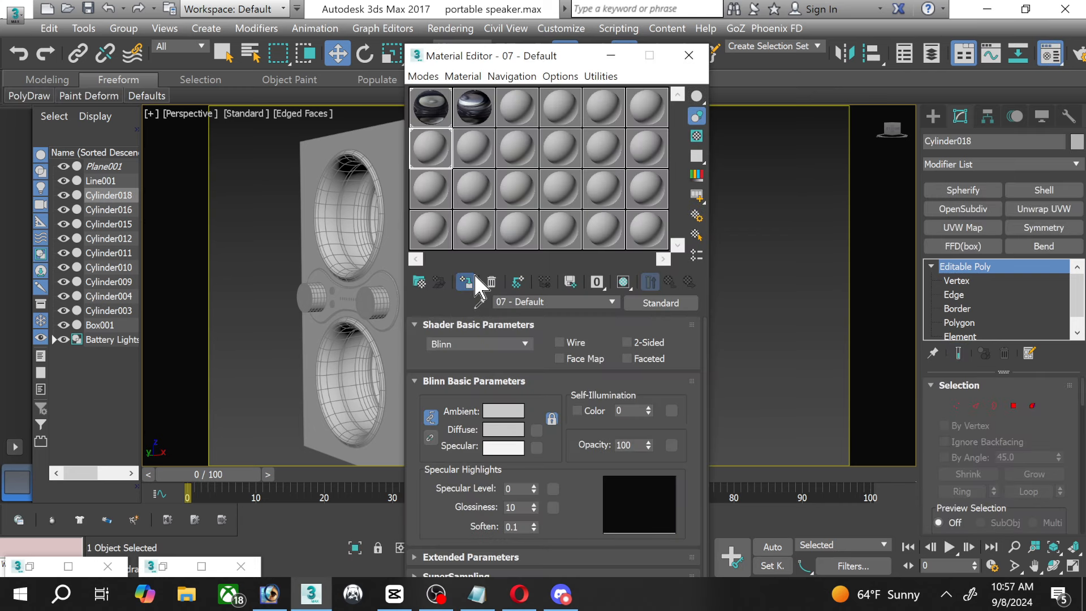
{"action": "left_click", "coordinate": [688, 56]}
{"action": "left_click", "coordinate": [743, 257]}
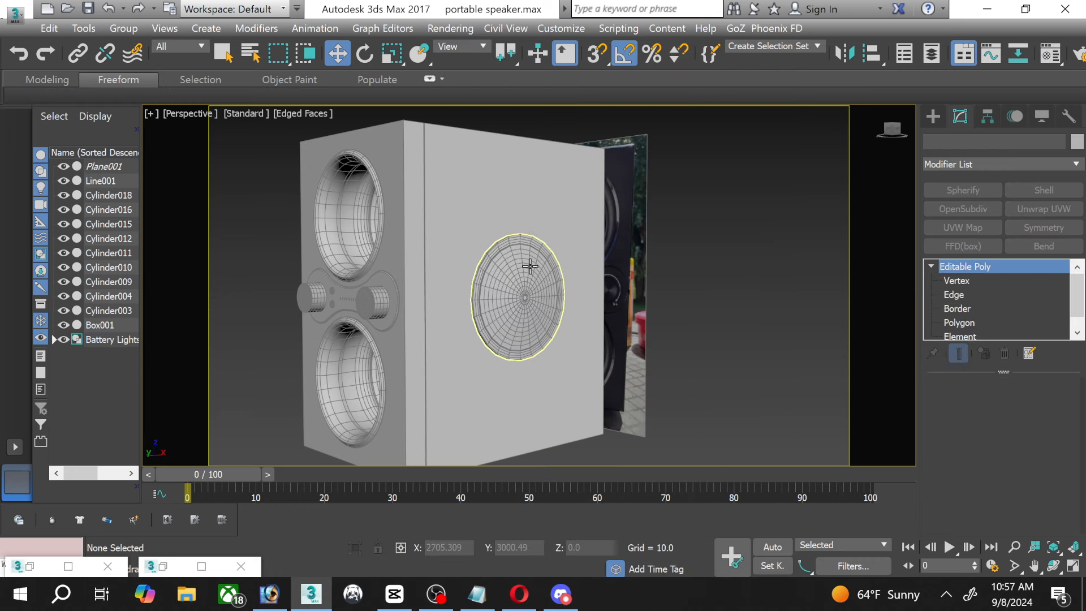
Select the round side grille and show it together with the speaker box in a maximised Top view.
{"action": "left_click", "coordinate": [552, 292]}
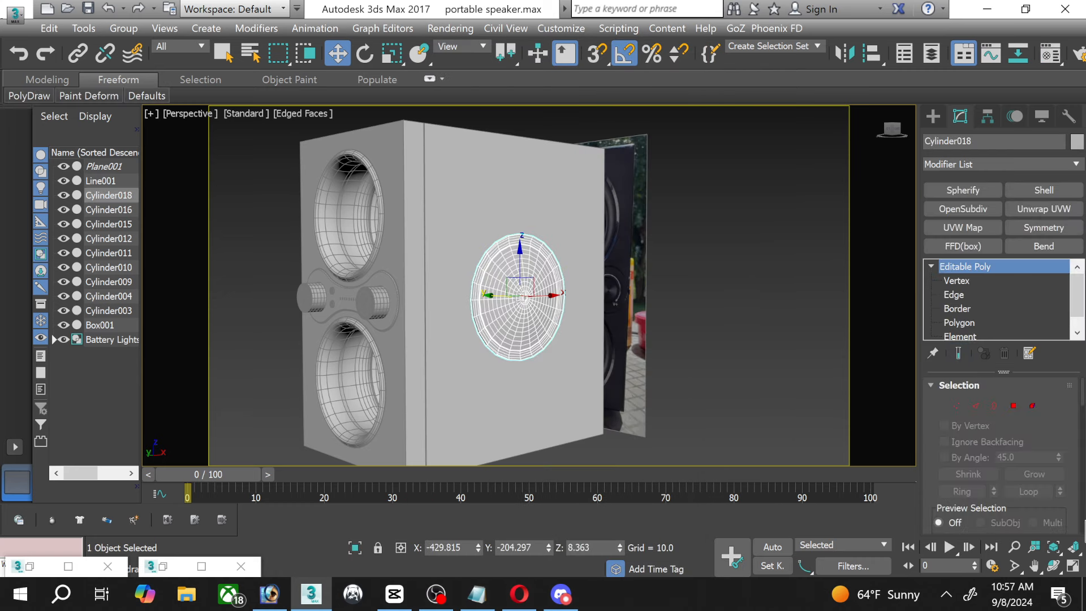
{"action": "left_click", "coordinate": [1072, 565]}
{"action": "right_click", "coordinate": [299, 150]}
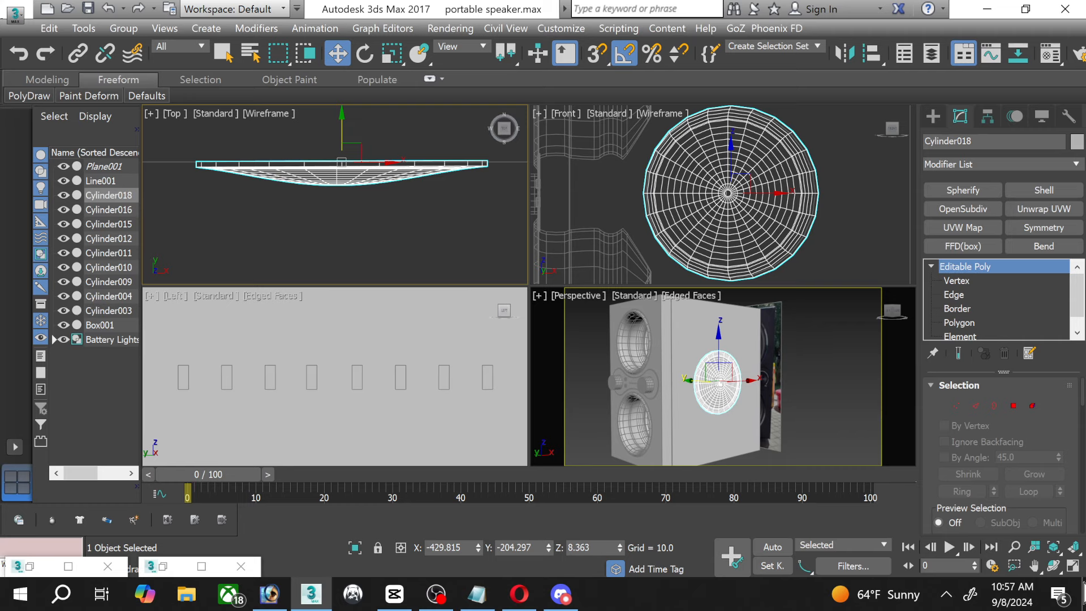
{"action": "left_click", "coordinate": [1072, 566]}
{"action": "scroll", "coordinate": [497, 241], "scroll_direction": "down", "scroll_amount": 3}
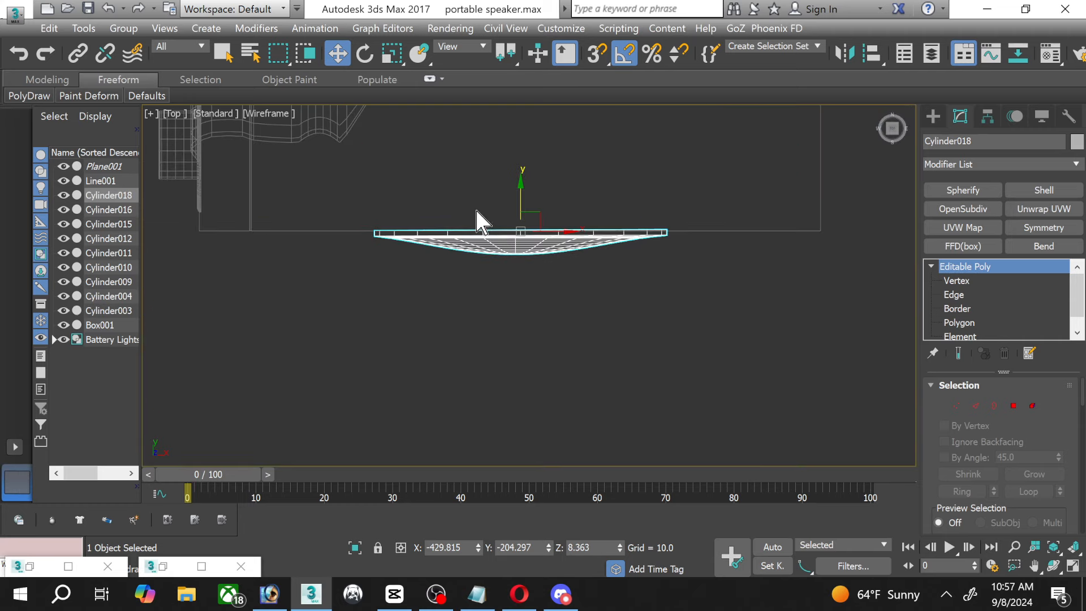
{"action": "middle_click_drag", "start_coordinate": [480, 223], "coordinate": [379, 430]}
{"action": "scroll", "coordinate": [378, 429], "scroll_direction": "down", "scroll_amount": 3}
{"action": "middle_click_drag", "start_coordinate": [356, 351], "coordinate": [412, 315]}
{"action": "scroll", "coordinate": [396, 333], "scroll_direction": "up", "scroll_amount": 2}
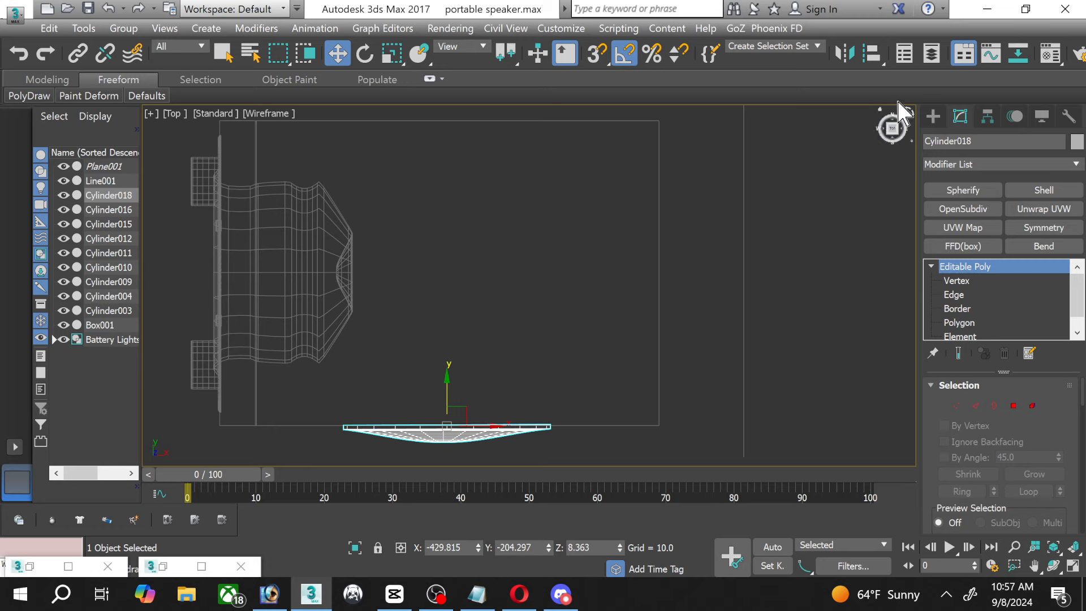
Move only the grille's pivot inside the speaker box onto the woofer's centre line, to about X -428.46, Y 18.42.
{"action": "left_click", "coordinate": [987, 119]}
{"action": "left_click", "coordinate": [974, 222]}
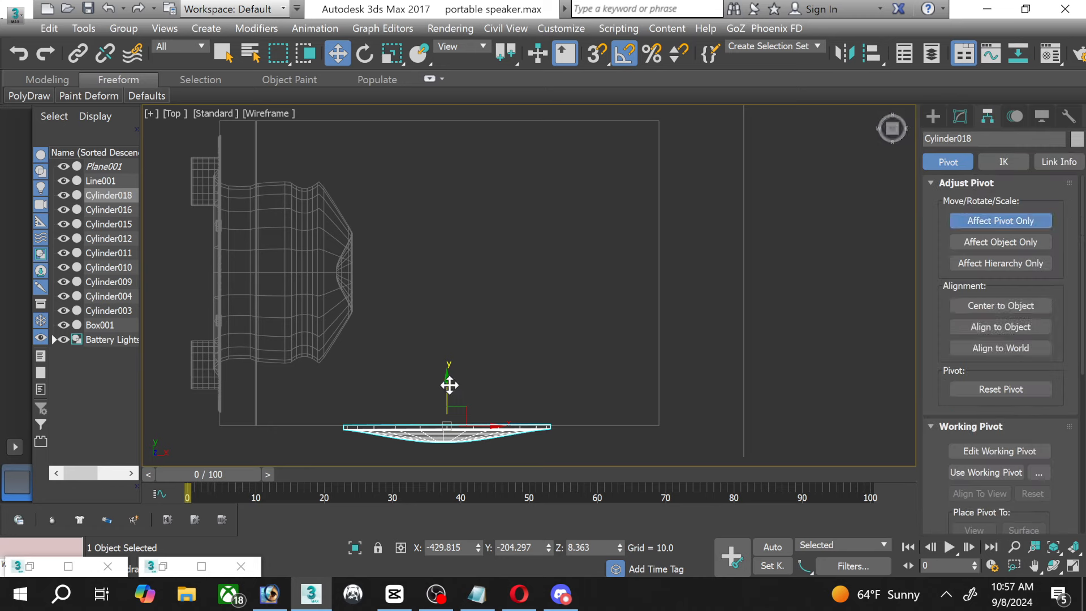
{"action": "left_click_drag", "start_coordinate": [448, 382], "coordinate": [460, 226]}
{"action": "scroll", "coordinate": [411, 259], "scroll_direction": "up", "scroll_amount": 3}
{"action": "scroll", "coordinate": [371, 293], "scroll_direction": "up", "scroll_amount": 1}
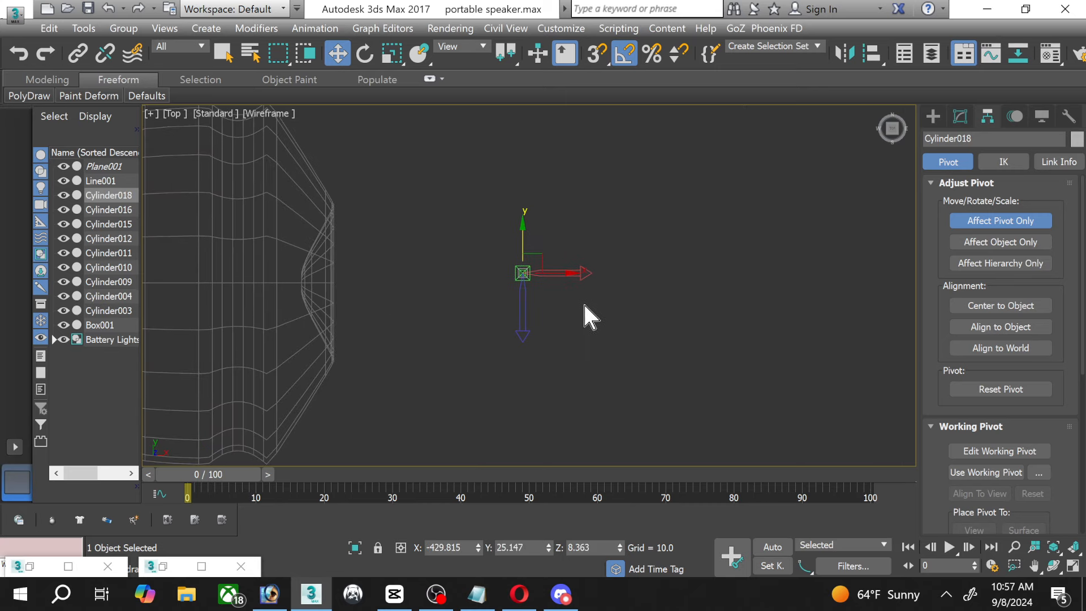
{"action": "left_click_drag", "start_coordinate": [555, 275], "coordinate": [288, 258]}
{"action": "scroll", "coordinate": [286, 269], "scroll_direction": "up", "scroll_amount": 1}
{"action": "scroll", "coordinate": [508, 317], "scroll_direction": "down", "scroll_amount": 3}
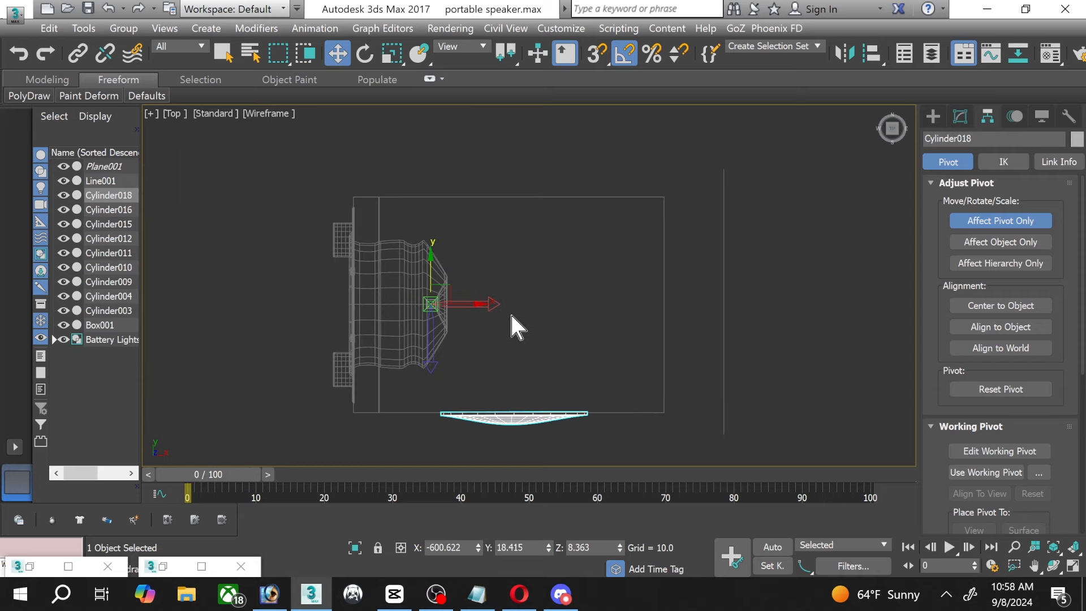
{"action": "scroll", "coordinate": [510, 312], "scroll_direction": "up", "scroll_amount": 2}
{"action": "left_click_drag", "start_coordinate": [446, 300], "coordinate": [567, 307]}
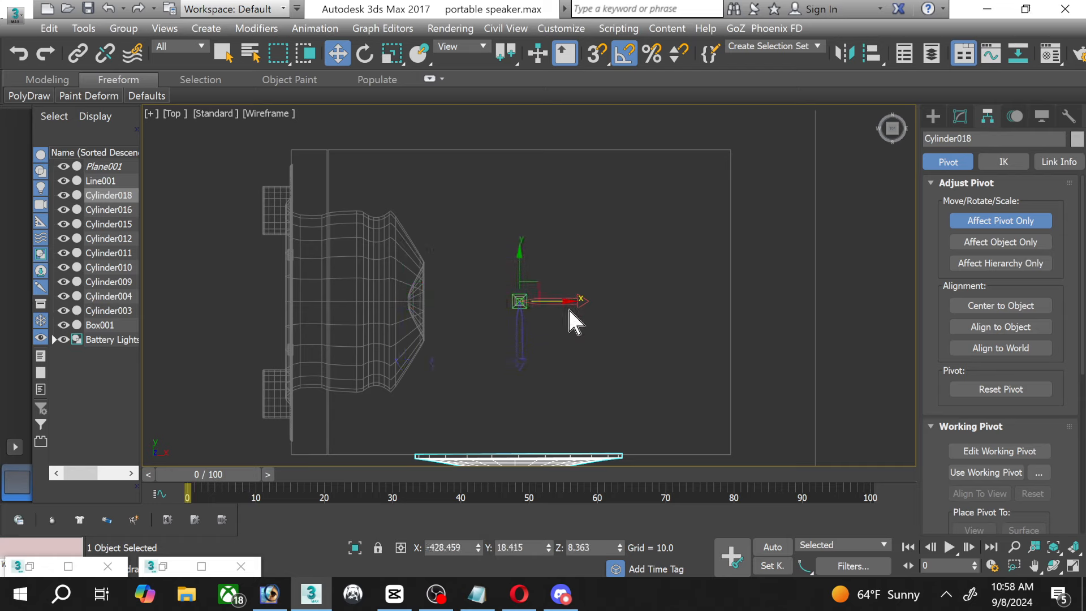
Mirror the side grille across the Y axis as a Copy onto the opposite side of the box.
{"action": "left_click", "coordinate": [843, 53]}
{"action": "left_click_drag", "start_coordinate": [595, 155], "coordinate": [729, 161]}
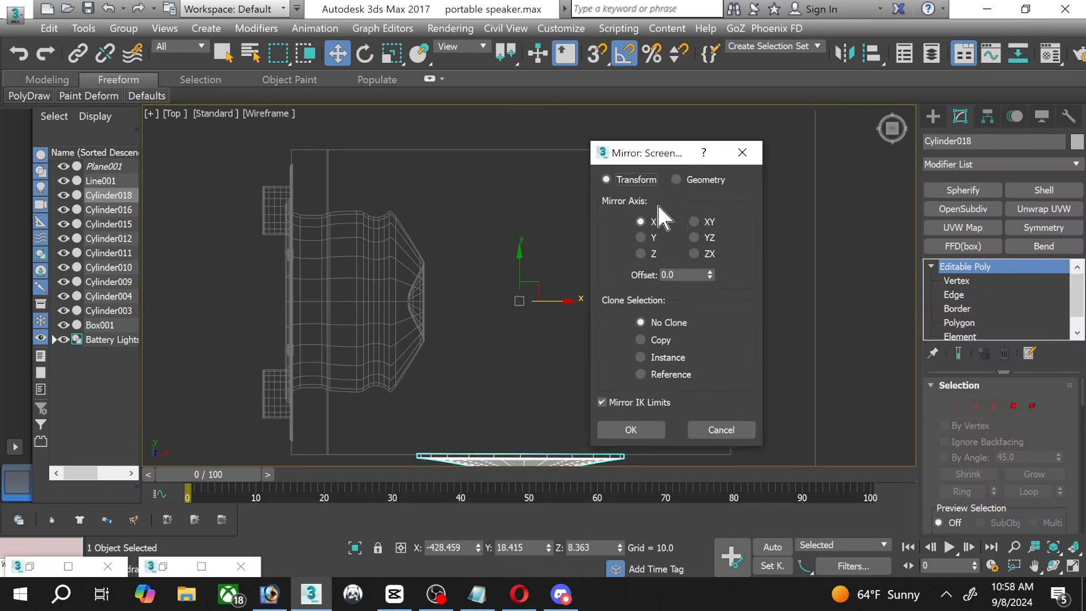
{"action": "left_click", "coordinate": [641, 237]}
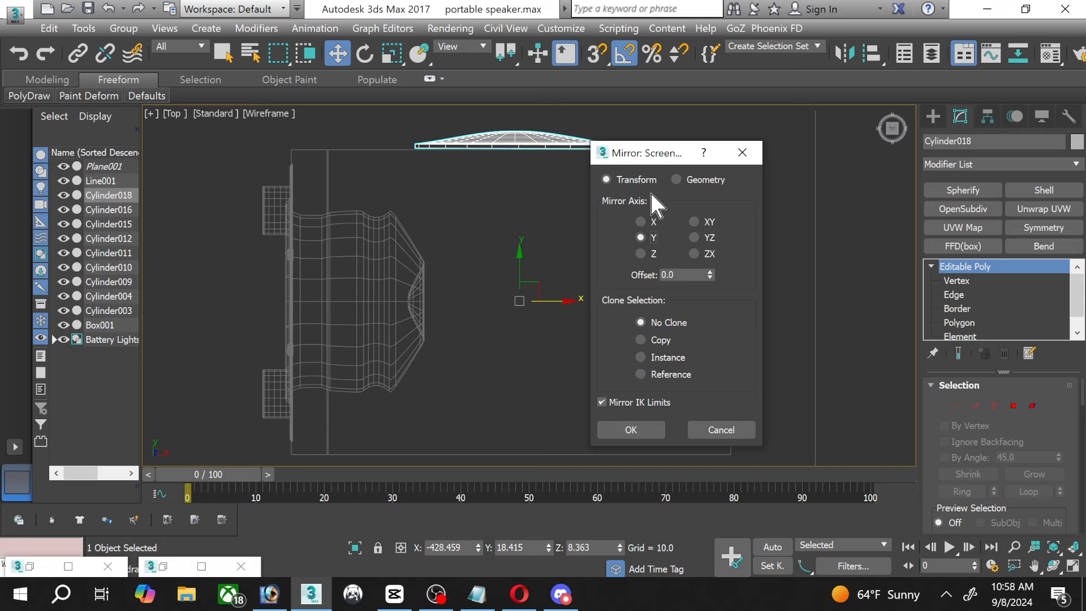
{"action": "left_click_drag", "start_coordinate": [642, 160], "coordinate": [669, 96]}
{"action": "left_click", "coordinate": [681, 275]}
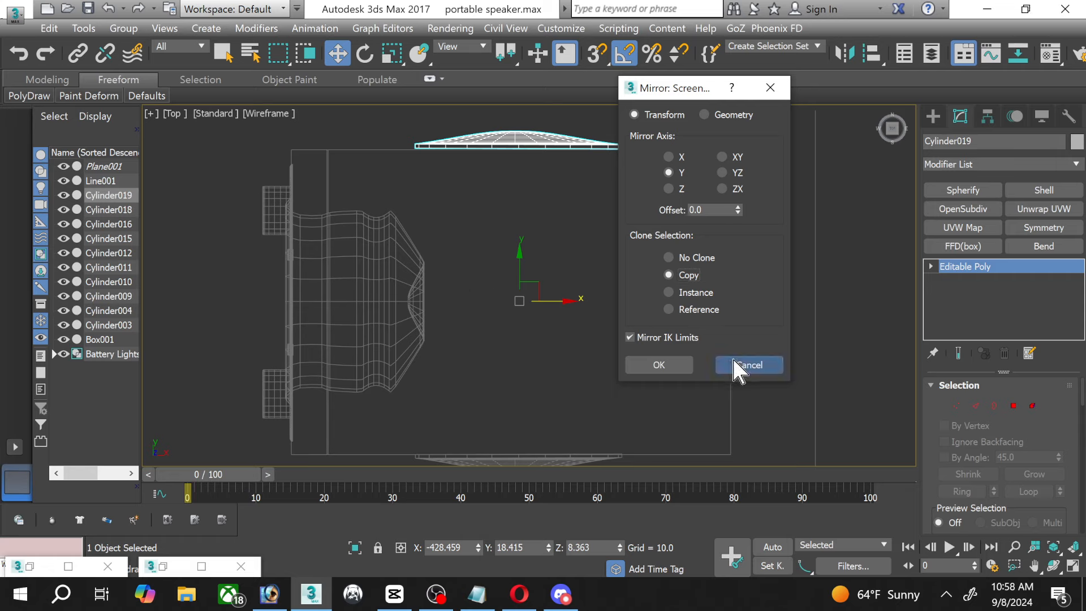
{"action": "left_click", "coordinate": [656, 373]}
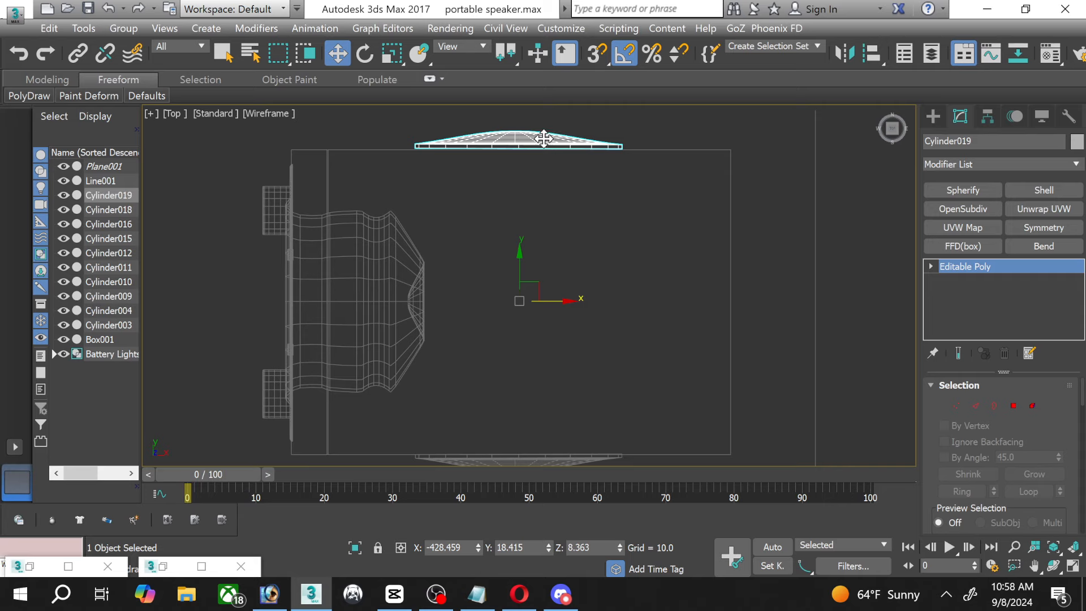
Try shifting the mirrored grille into the box to about Y 13.76, and undo both the shift and the mirror copy.
{"action": "scroll", "coordinate": [544, 138], "scroll_direction": "up", "scroll_amount": 3}
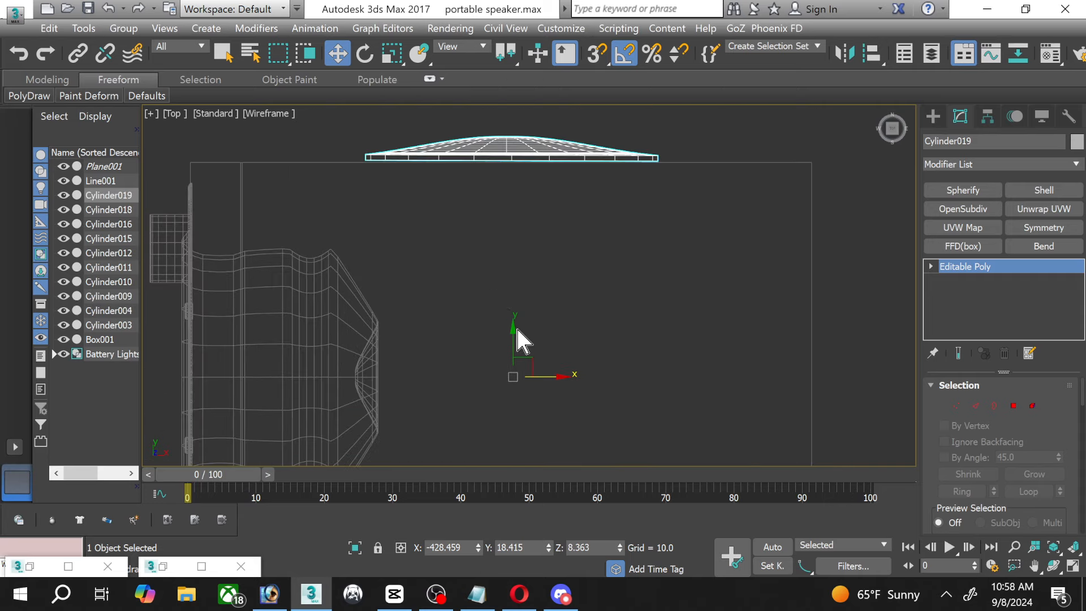
{"action": "left_click_drag", "start_coordinate": [516, 329], "coordinate": [517, 334]}
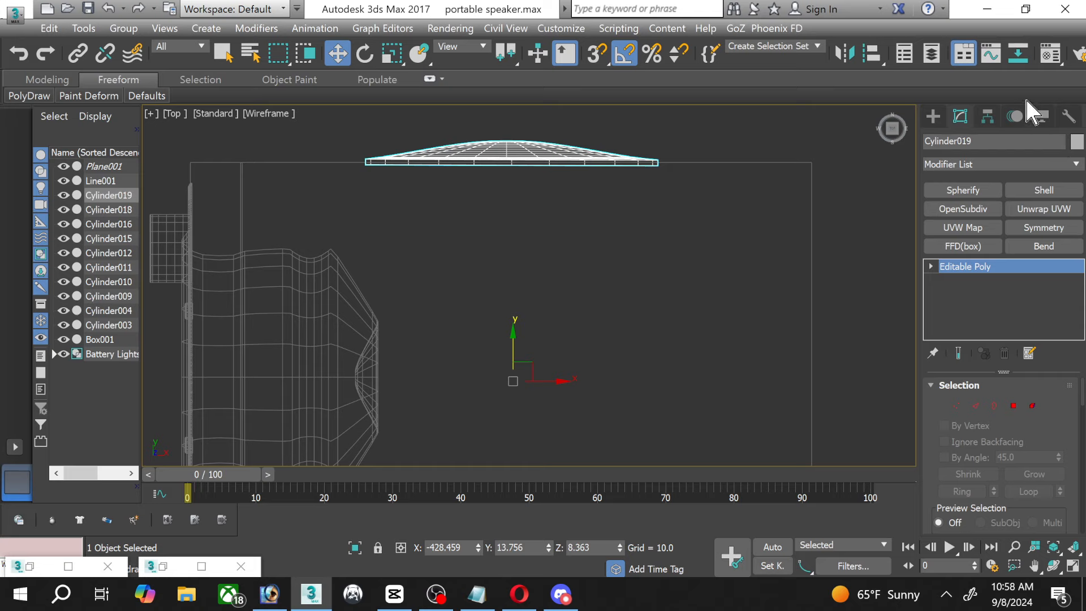
{"action": "left_click", "coordinate": [984, 121]}
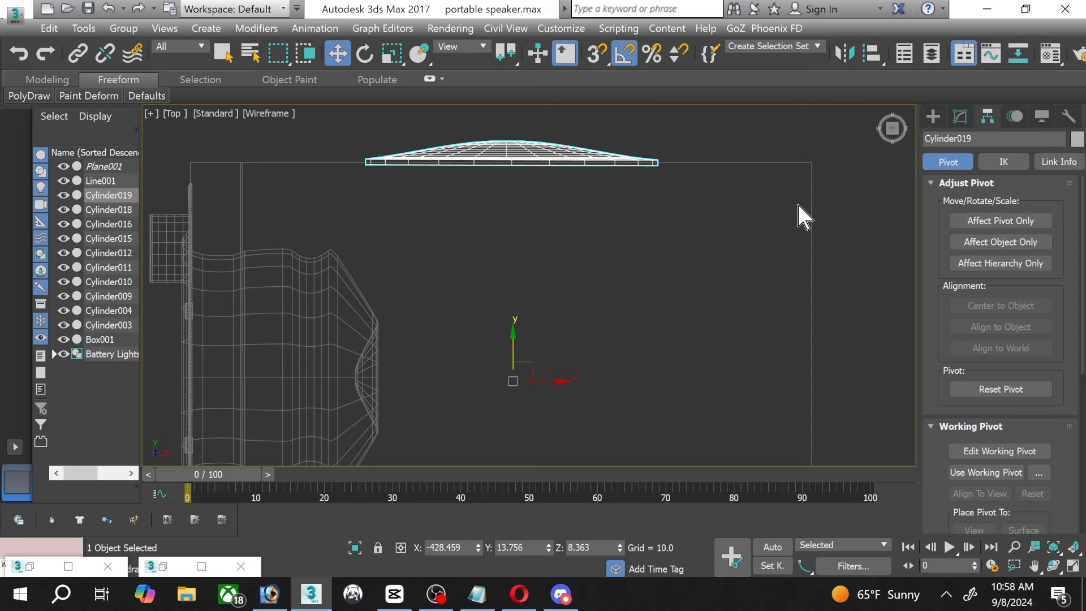
{"action": "key", "text": "ctrl+z"}
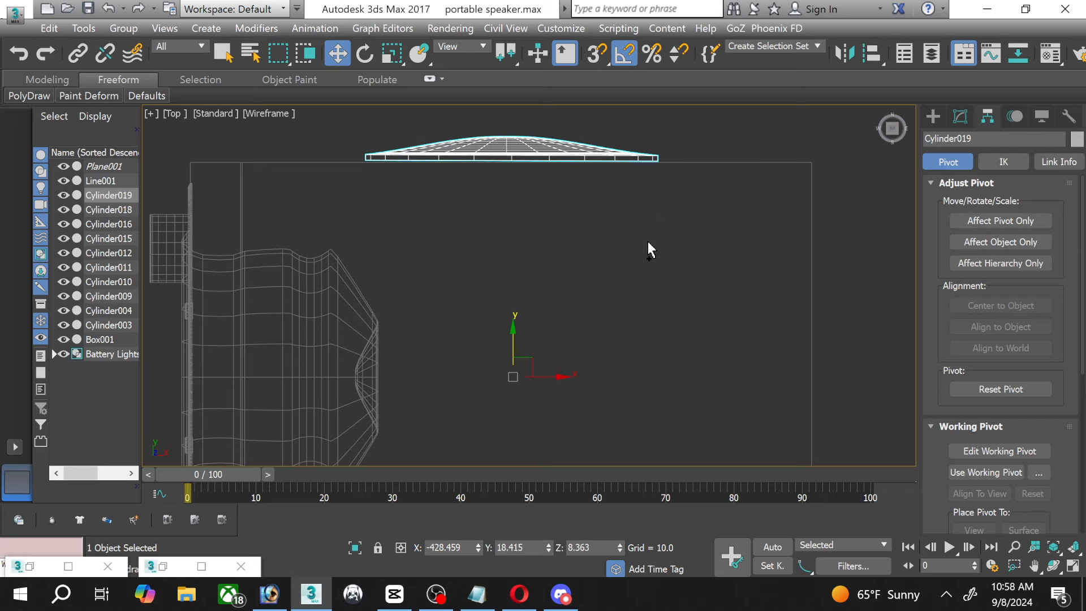
{"action": "key", "text": "ctrl+z"}
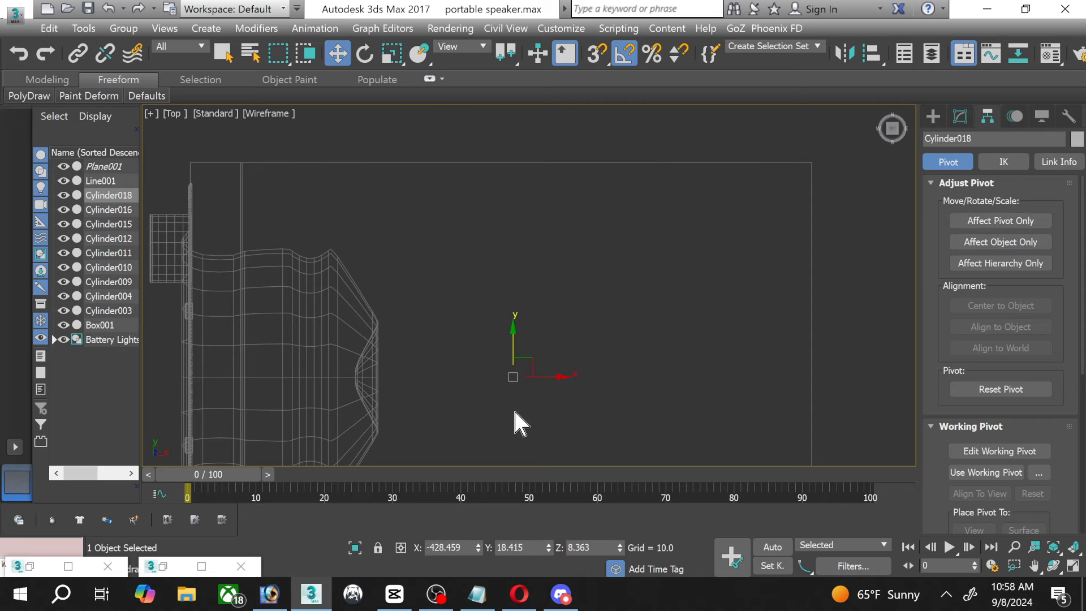
Move only the original grille's pivot beside the woofer's rear centre, to about X -599.94, and align it with the centre line at Y 17.89.
{"action": "scroll", "coordinate": [514, 412], "scroll_direction": "up", "scroll_amount": 2}
{"action": "middle_click_drag", "start_coordinate": [518, 382], "coordinate": [673, 367]}
{"action": "scroll", "coordinate": [673, 368], "scroll_direction": "down", "scroll_amount": 2}
{"action": "scroll", "coordinate": [648, 368], "scroll_direction": "up", "scroll_amount": 1}
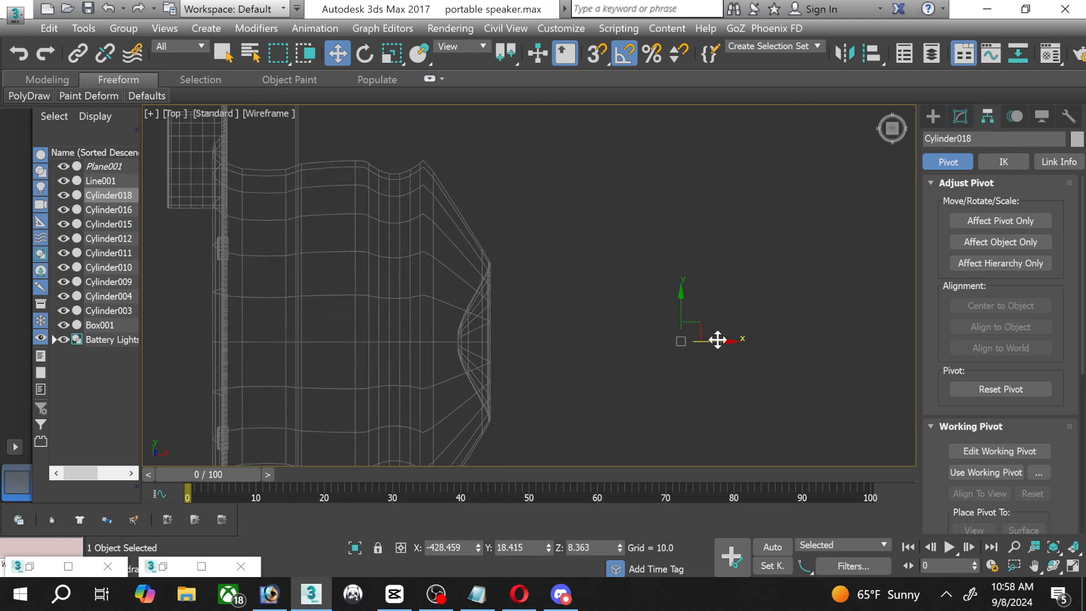
{"action": "left_click", "coordinate": [961, 221]}
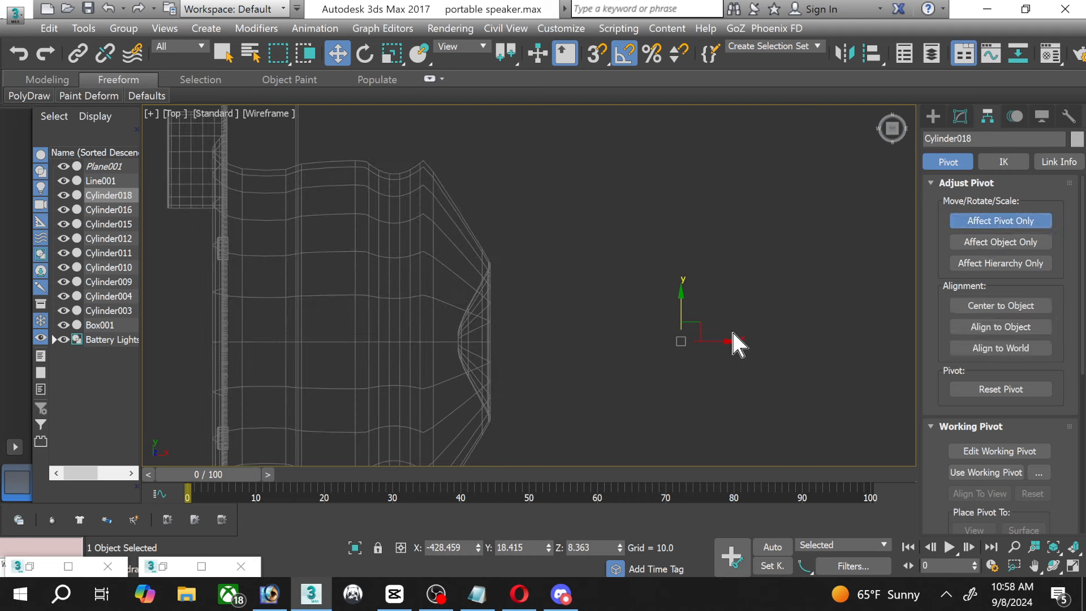
{"action": "left_click_drag", "start_coordinate": [725, 345], "coordinate": [491, 348]}
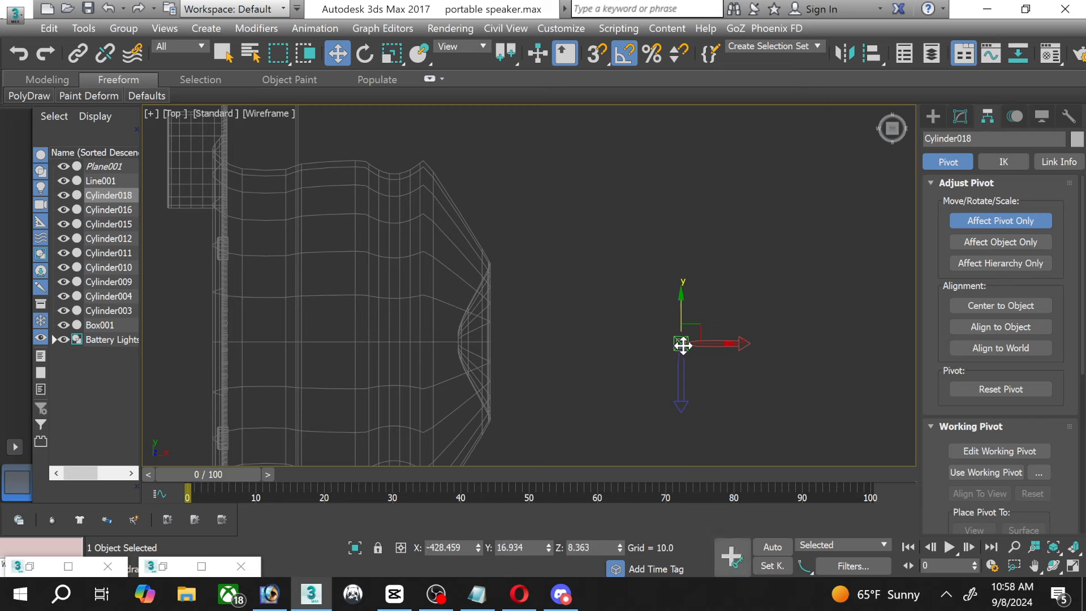
{"action": "key", "text": "ctrl+z"}
{"action": "left_click_drag", "start_coordinate": [720, 343], "coordinate": [450, 327]}
{"action": "scroll", "coordinate": [441, 330], "scroll_direction": "up", "scroll_amount": 5}
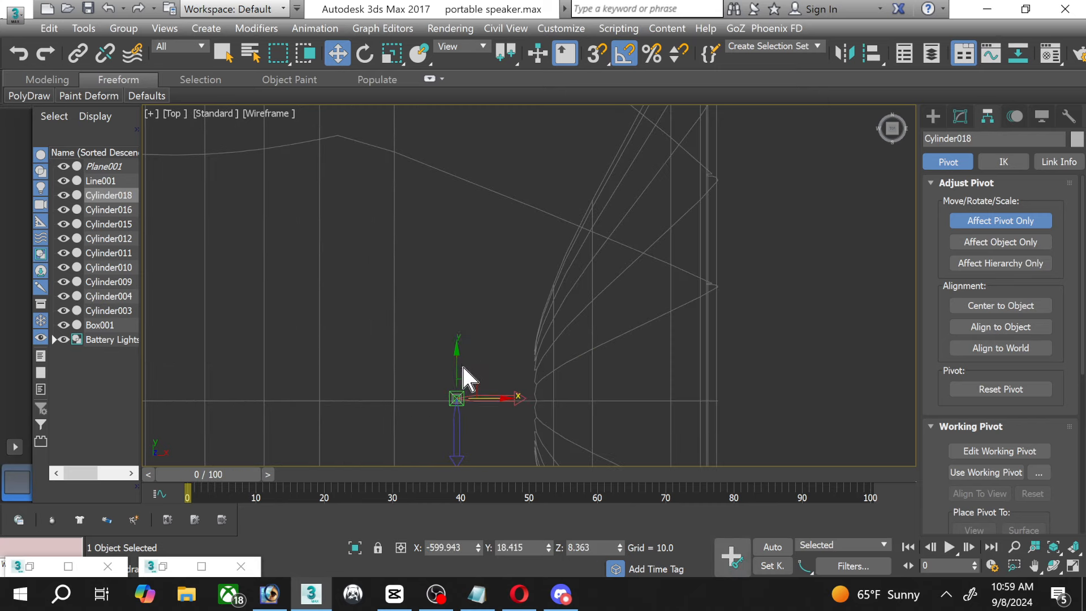
{"action": "left_click_drag", "start_coordinate": [461, 367], "coordinate": [458, 368]}
{"action": "scroll", "coordinate": [458, 374], "scroll_direction": "down", "scroll_amount": 6}
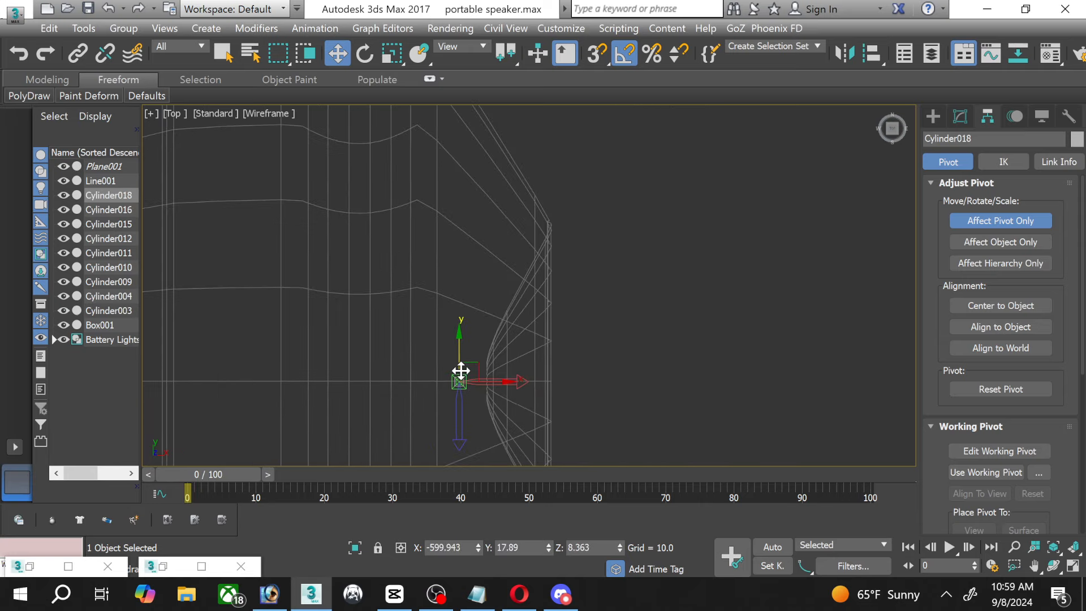
Move the grille's pivot along X into the middle of the box, to about X -421.01, and finish pivot editing.
{"action": "middle_click_drag", "start_coordinate": [619, 416], "coordinate": [456, 310]}
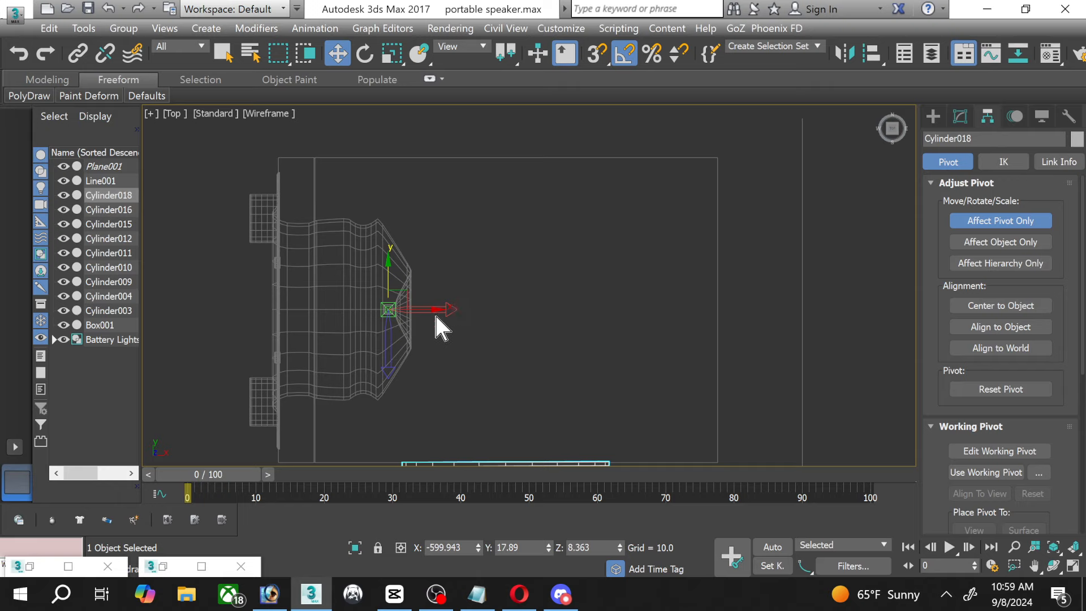
{"action": "left_click_drag", "start_coordinate": [428, 308], "coordinate": [551, 319]}
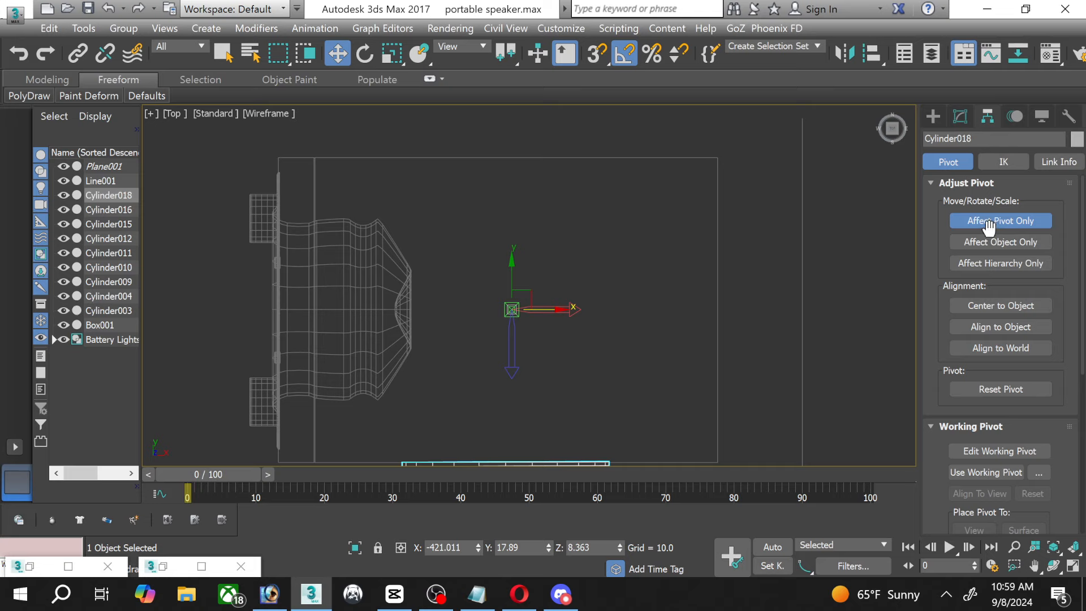
{"action": "left_click", "coordinate": [958, 117]}
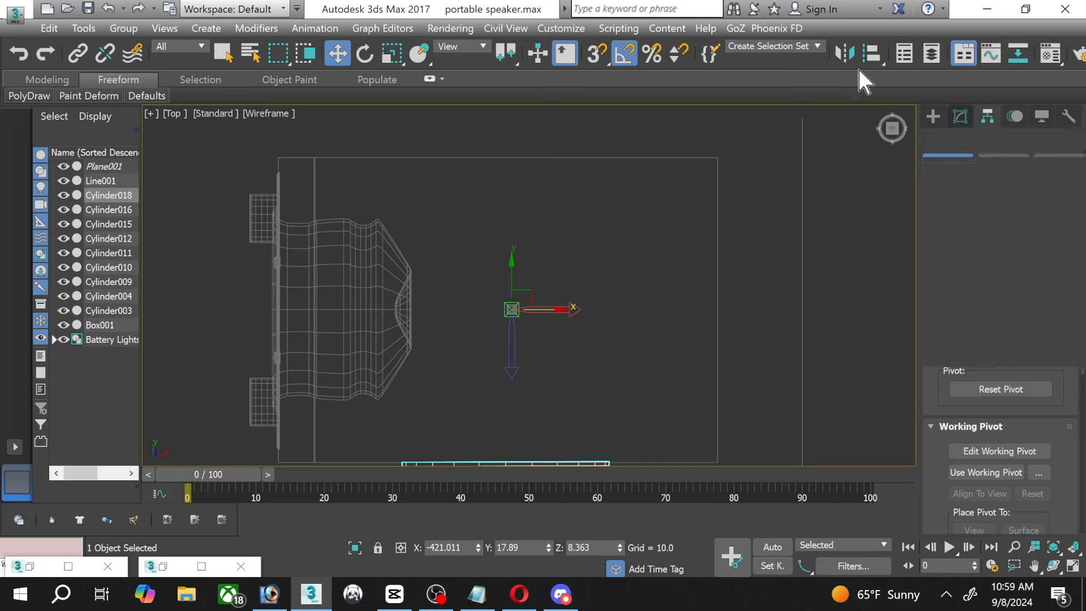
Mirror the side grille across the Y axis as a Reference onto the opposite side of the box.
{"action": "left_click", "coordinate": [839, 54]}
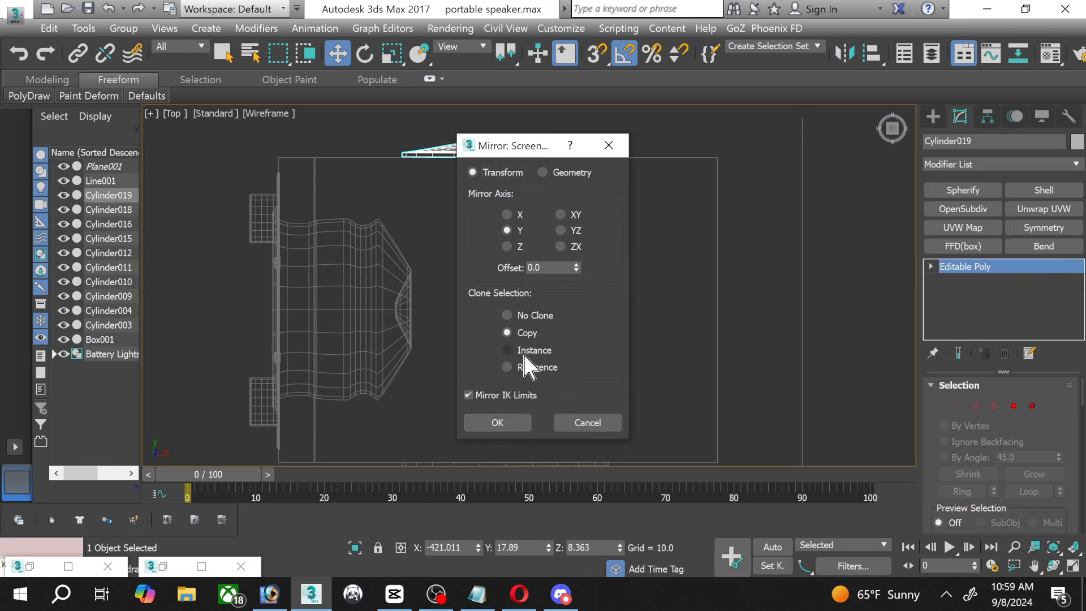
{"action": "left_click", "coordinate": [527, 366]}
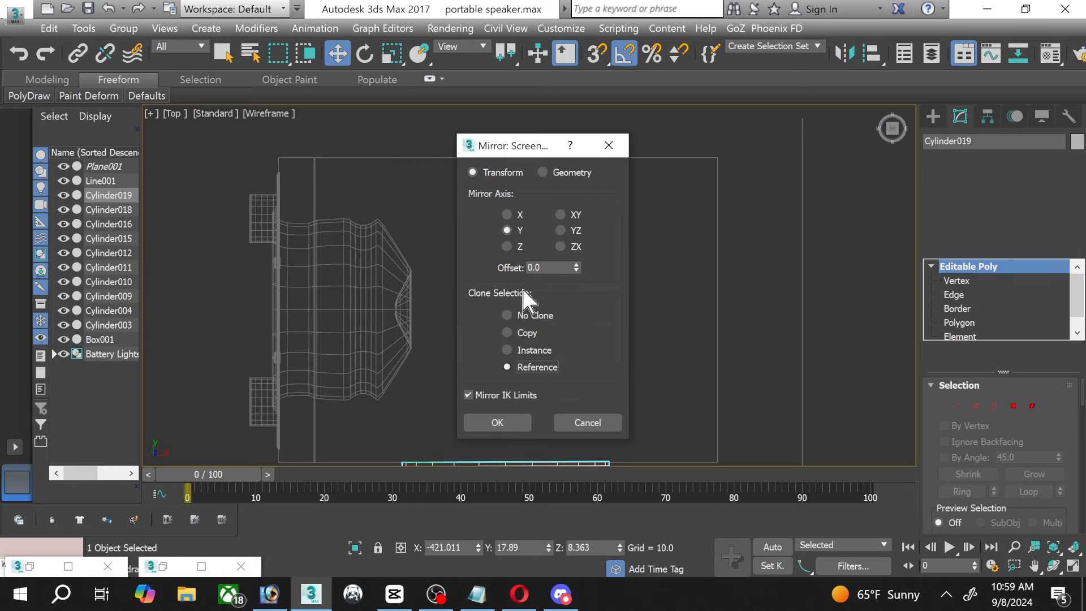
{"action": "left_click", "coordinate": [497, 423]}
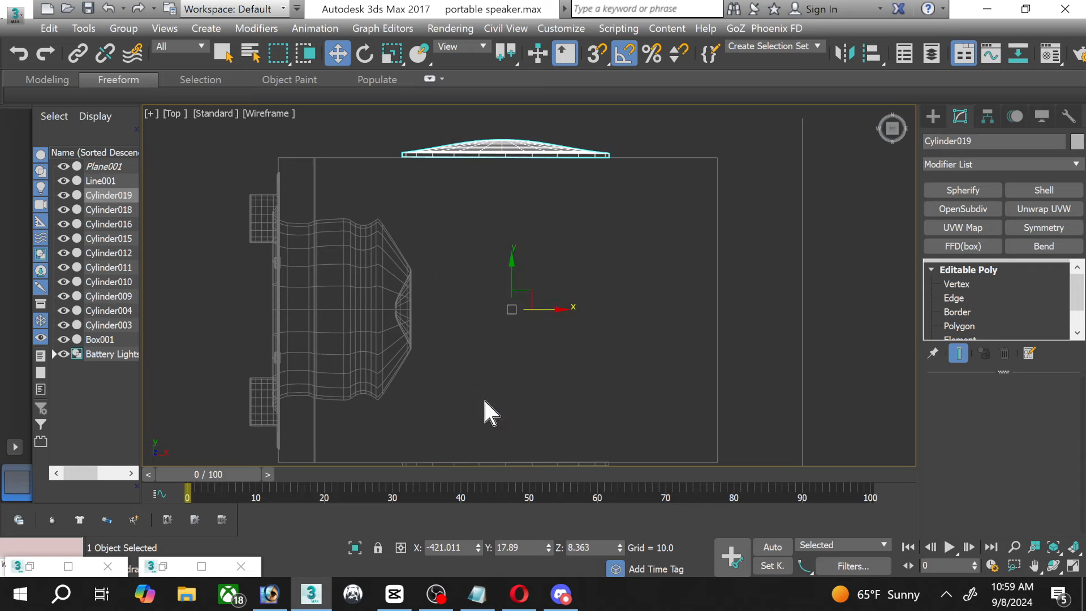
Compare how deeply the original and mirrored grilles sit in the opposite side walls of the speaker box.
{"action": "middle_click_drag", "start_coordinate": [484, 412], "coordinate": [500, 337]}
{"action": "scroll", "coordinate": [466, 384], "scroll_direction": "up", "scroll_amount": 3}
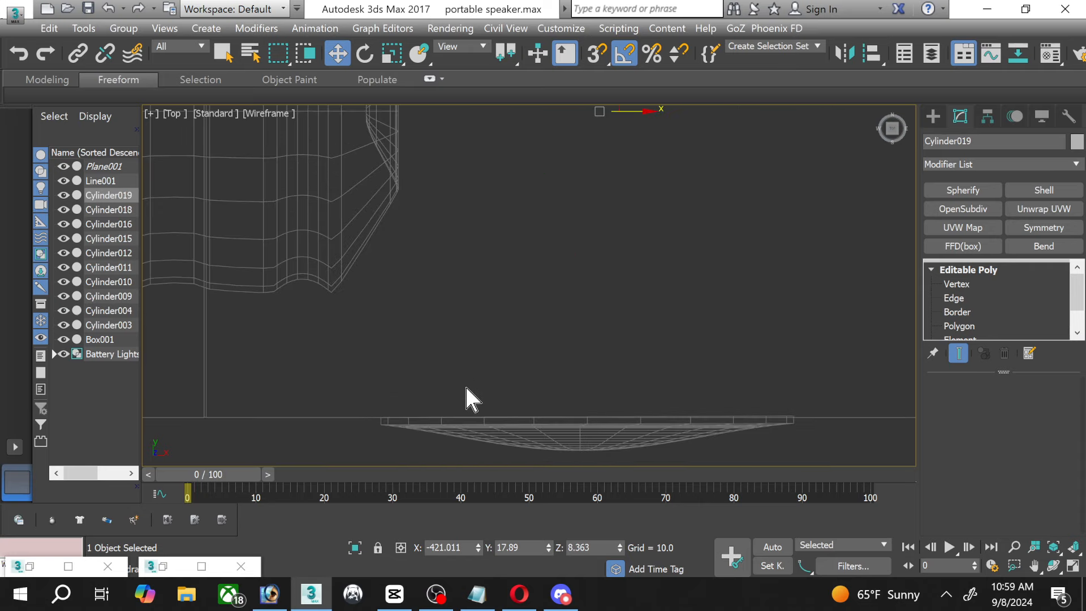
{"action": "middle_click_drag", "start_coordinate": [499, 258], "coordinate": [461, 436]}
{"action": "middle_click_drag", "start_coordinate": [490, 151], "coordinate": [433, 359]}
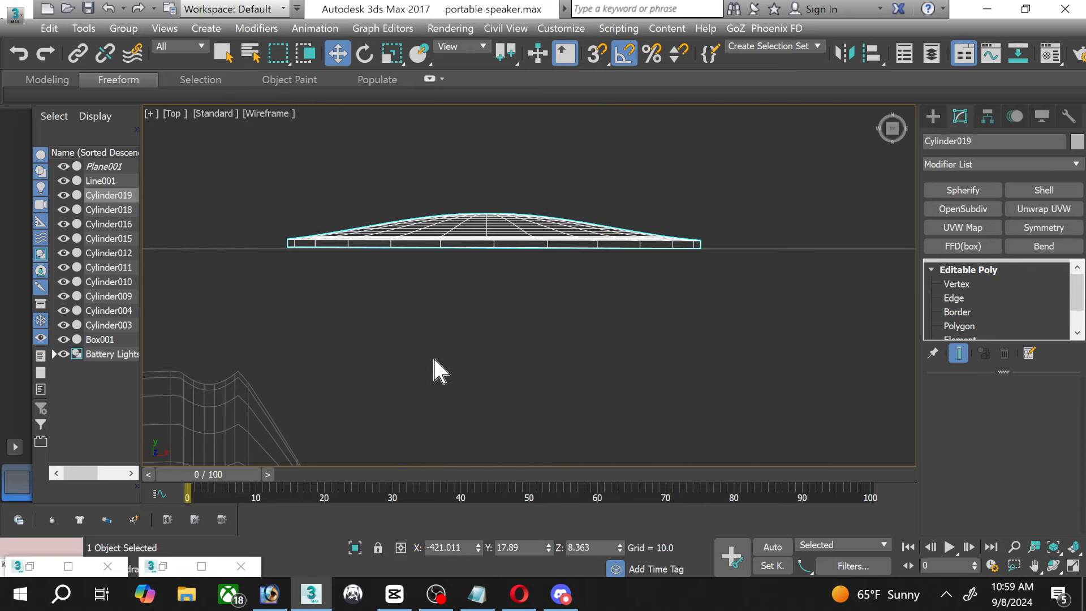
{"action": "scroll", "coordinate": [567, 241], "scroll_direction": "up", "scroll_amount": 2}
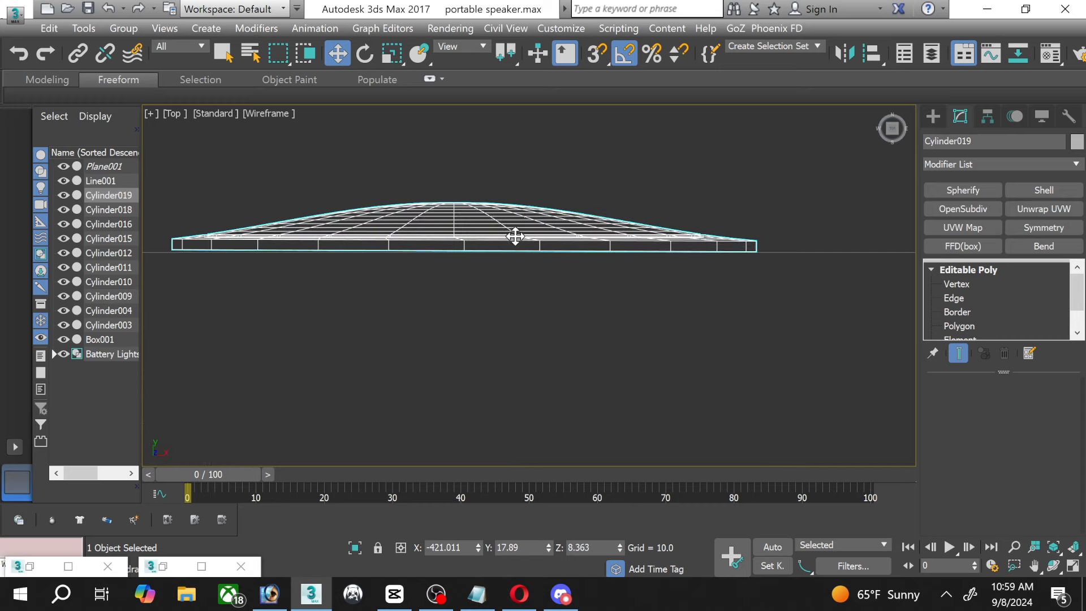
{"action": "scroll", "coordinate": [489, 299], "scroll_direction": "down", "scroll_amount": 2}
{"action": "scroll", "coordinate": [457, 373], "scroll_direction": "down", "scroll_amount": 2}
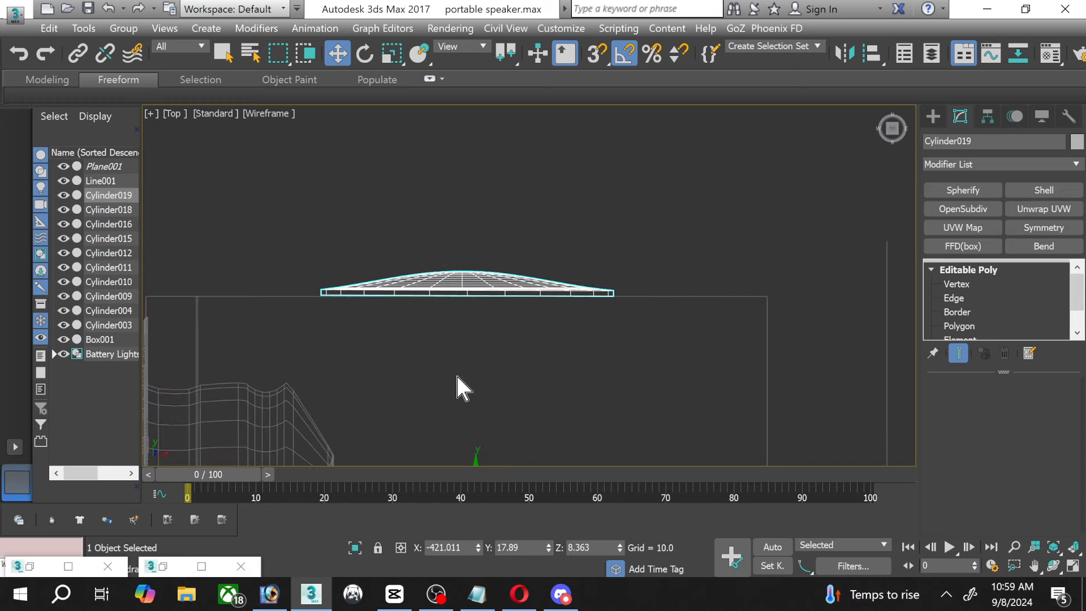
{"action": "middle_click_drag", "start_coordinate": [456, 376], "coordinate": [466, 271]}
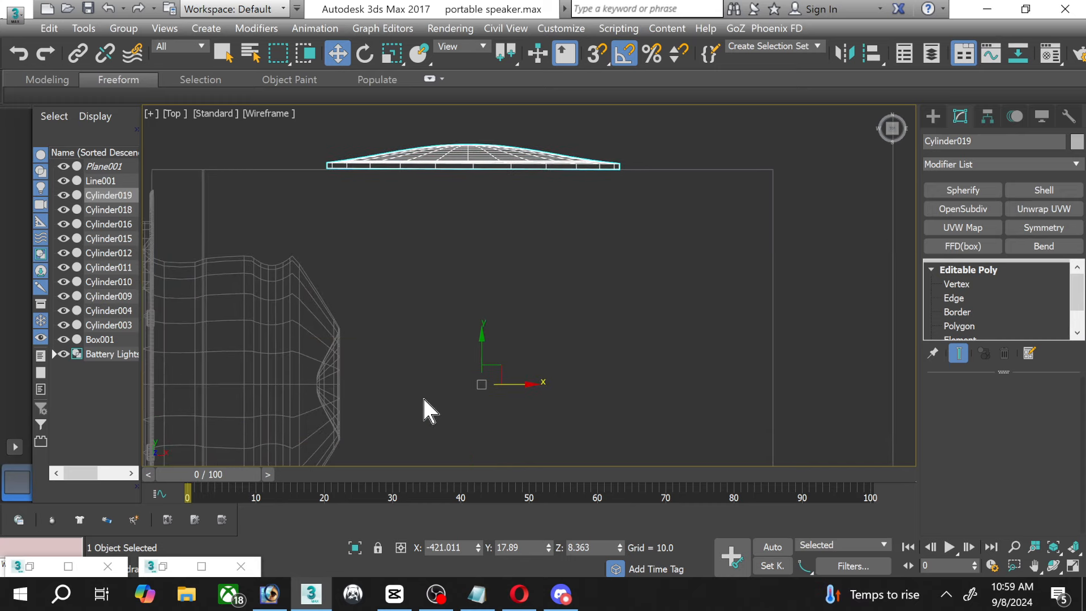
Sink both side grilles slightly into the box walls, moving the mirrored one to Y 14.979 and the original about 1.18 inward along Y.
{"action": "left_click_drag", "start_coordinate": [479, 338], "coordinate": [479, 341]}
{"action": "middle_click_drag", "start_coordinate": [432, 428], "coordinate": [441, 242]}
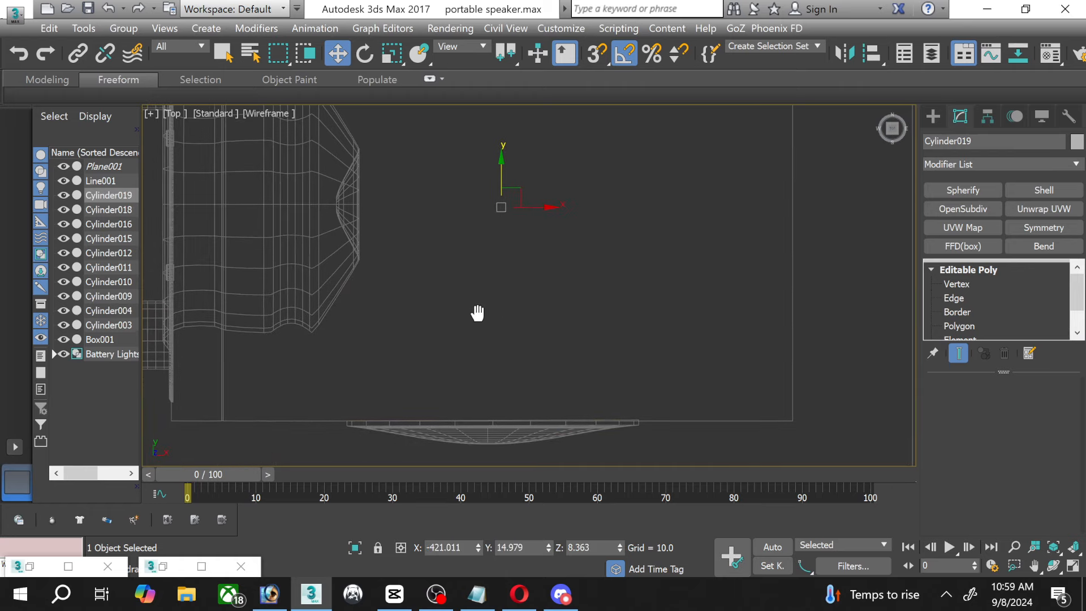
{"action": "middle_click_drag", "start_coordinate": [478, 311], "coordinate": [489, 232]}
{"action": "left_click", "coordinate": [483, 355]}
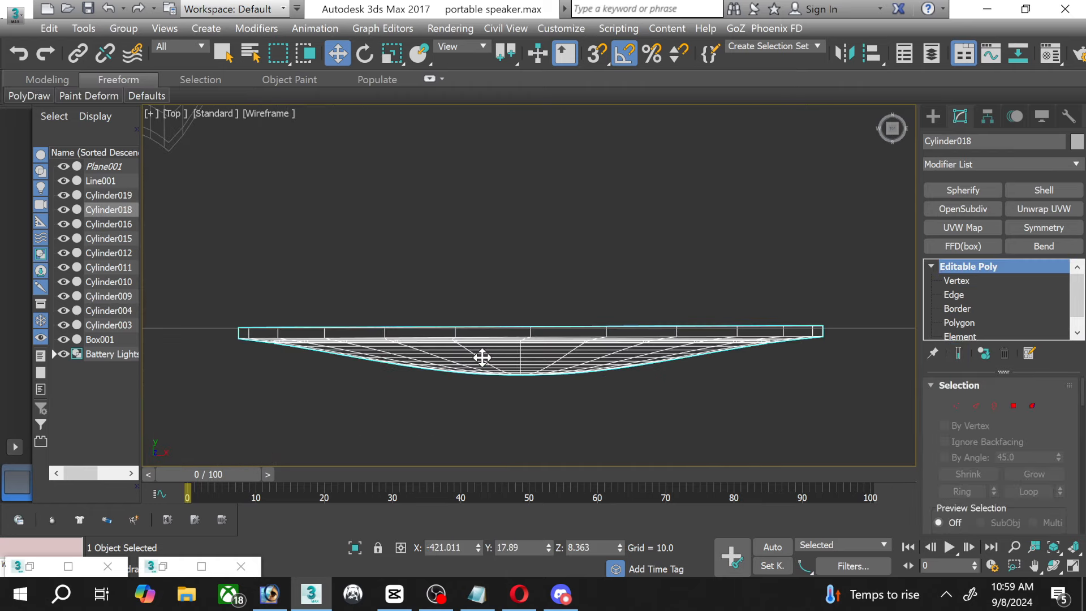
{"action": "middle_click_drag", "start_coordinate": [482, 358], "coordinate": [456, 286]}
{"action": "scroll", "coordinate": [455, 286], "scroll_direction": "down", "scroll_amount": 3}
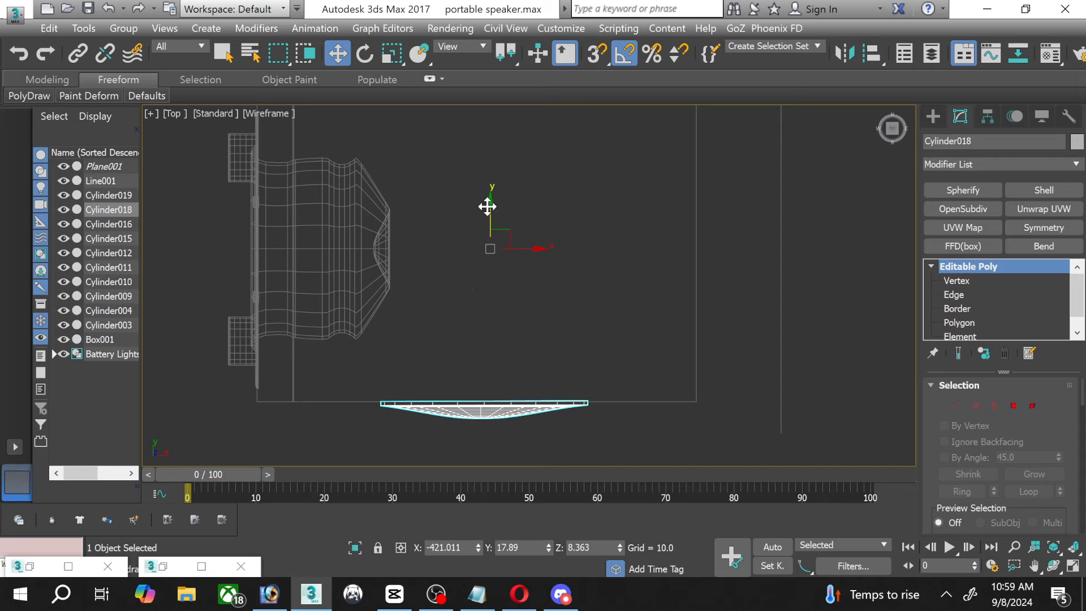
{"action": "left_click_drag", "start_coordinate": [487, 206], "coordinate": [485, 202]}
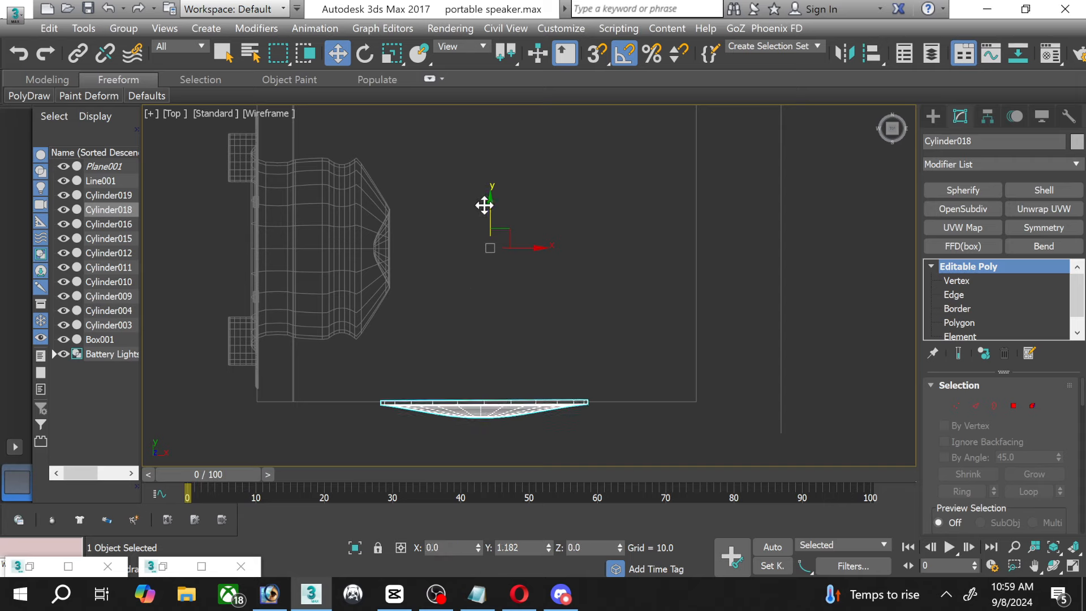
{"action": "left_click", "coordinate": [827, 378]}
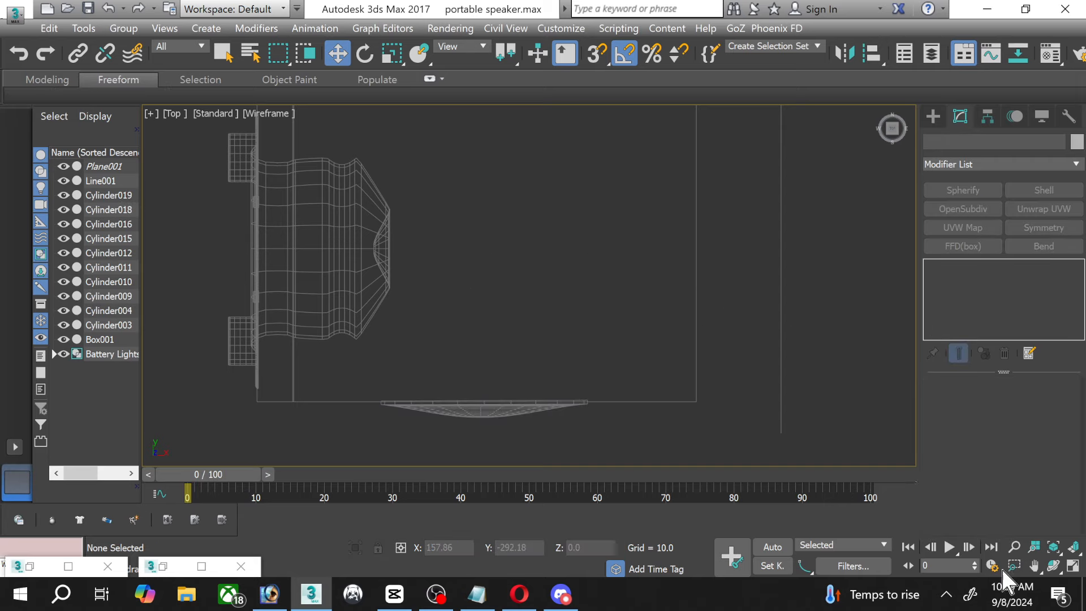
Bring the whole speaker up in a maximized Perspective view and hide the reference image plane Plane001.
{"action": "left_click", "coordinate": [1073, 565]}
{"action": "middle_click_drag", "start_coordinate": [806, 420], "coordinate": [836, 412]}
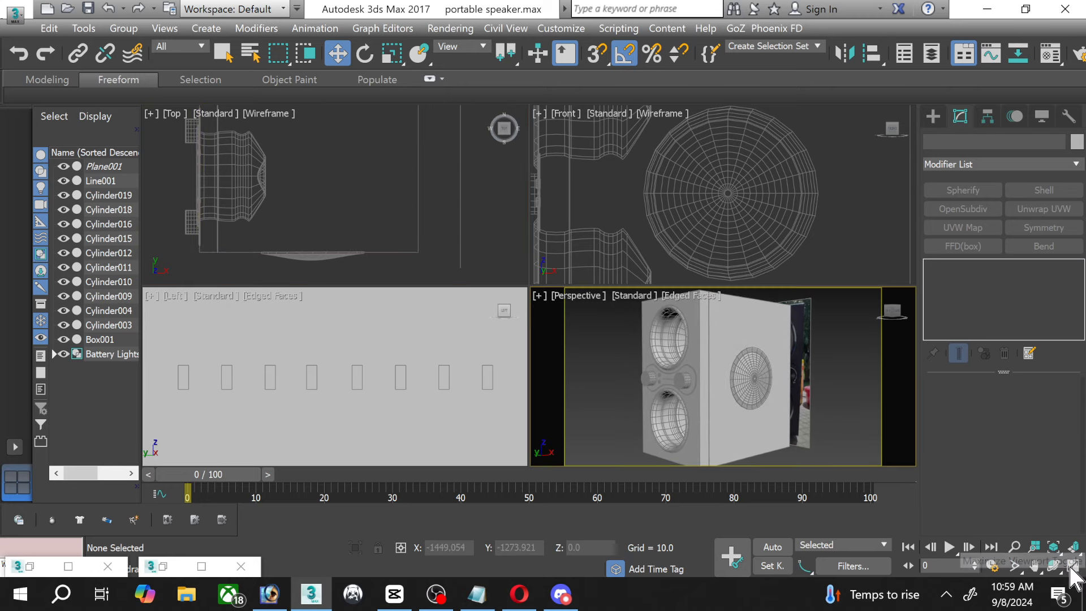
{"action": "left_click", "coordinate": [1073, 565]}
{"action": "left_click", "coordinate": [1014, 547]}
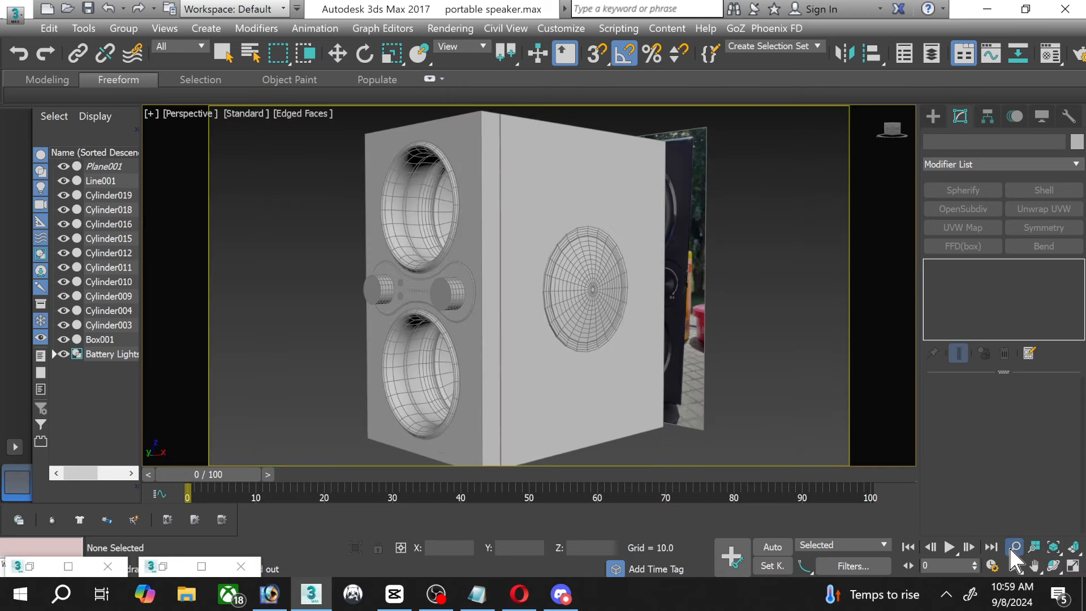
{"action": "scroll", "coordinate": [632, 398], "scroll_direction": "down", "scroll_amount": 3}
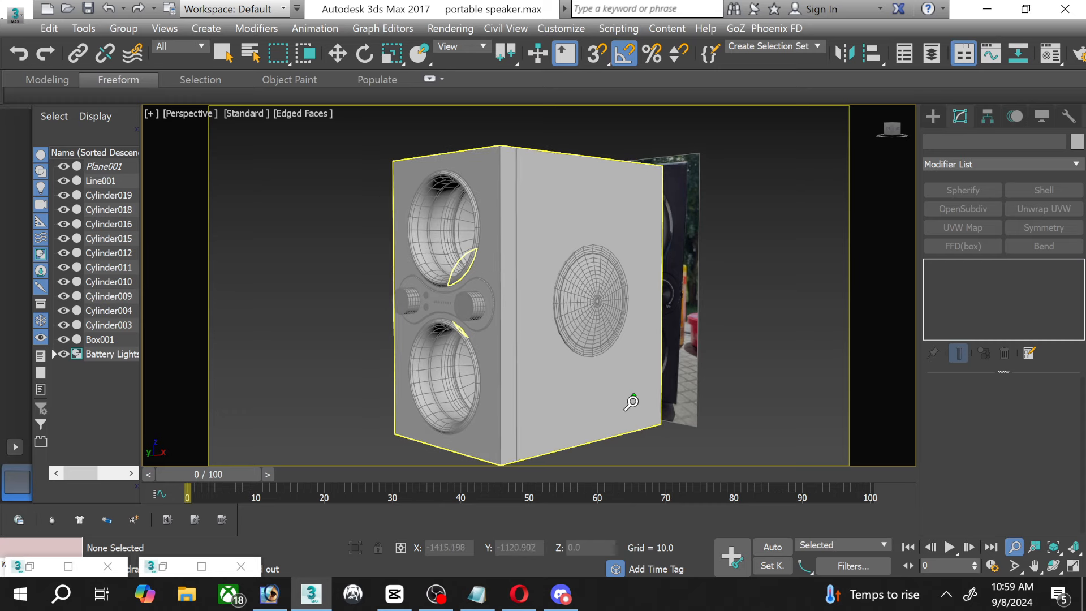
{"action": "middle_click_drag", "start_coordinate": [626, 398], "coordinate": [616, 388]}
{"action": "right_click", "coordinate": [456, 158]}
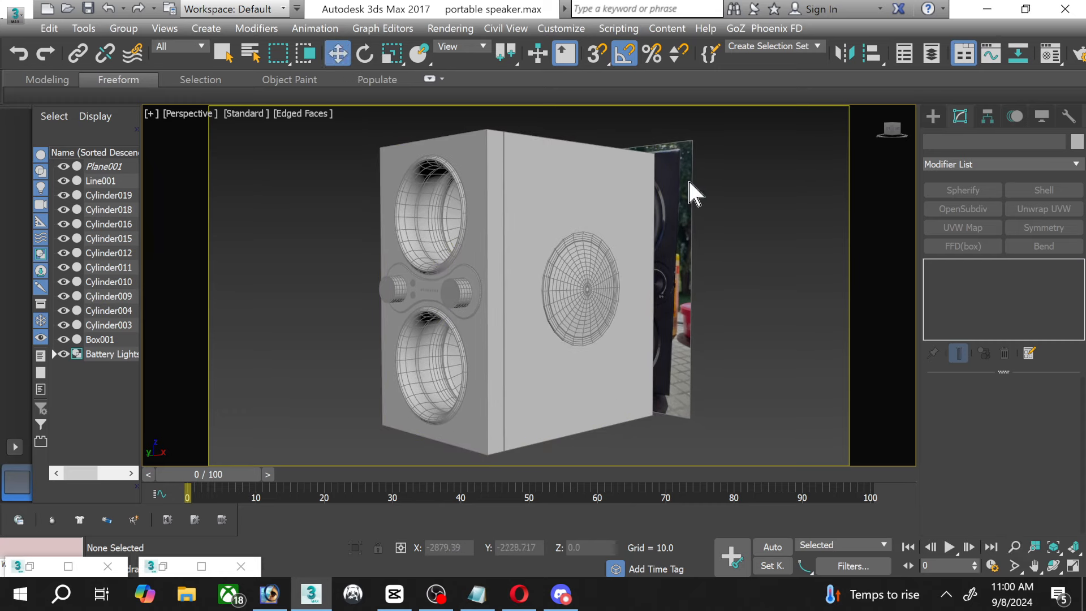
{"action": "left_click", "coordinate": [64, 166]}
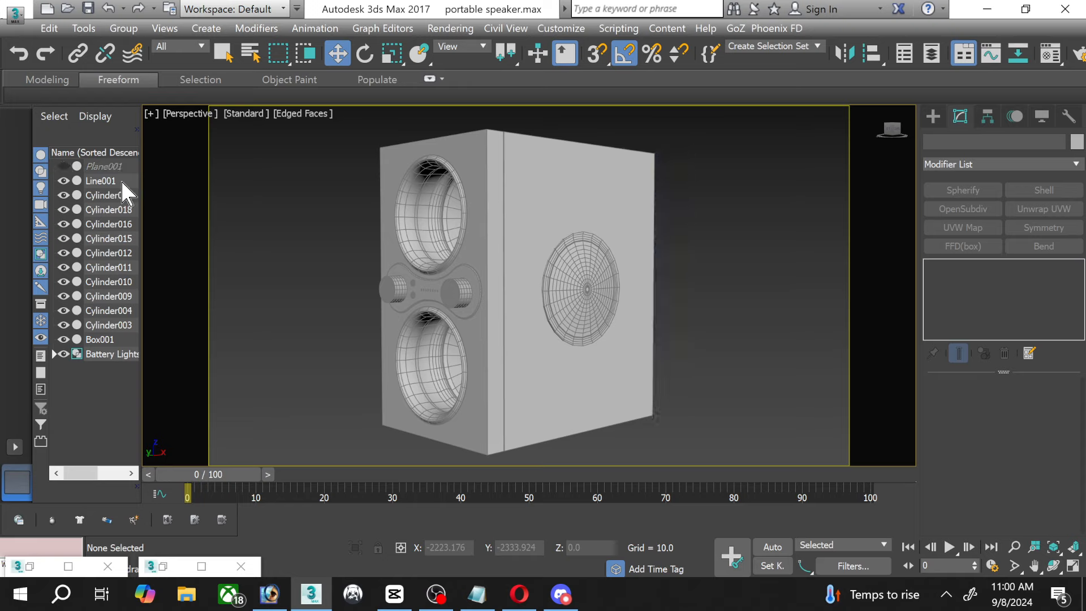